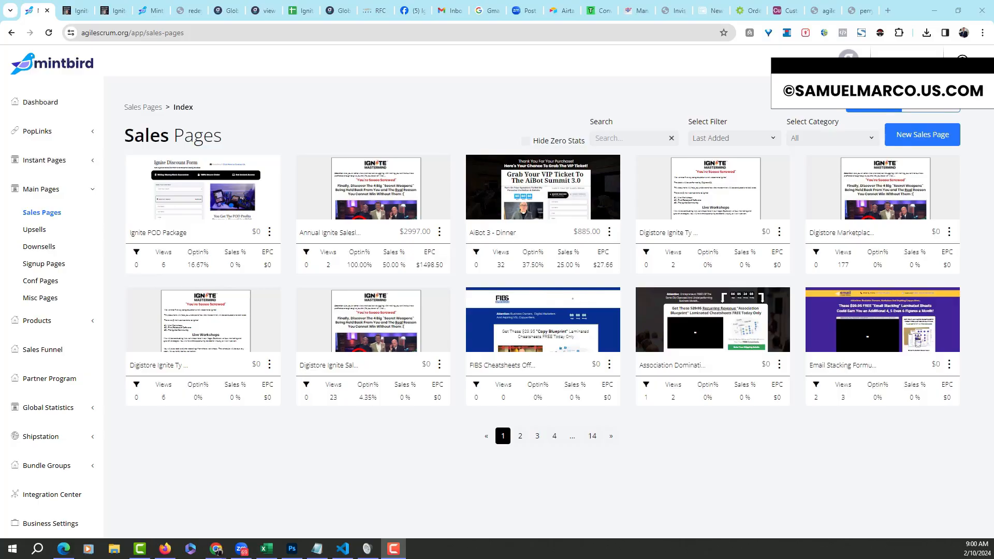
# Collapse the Main Pages group in the sidebar
pyautogui.click(92, 190)
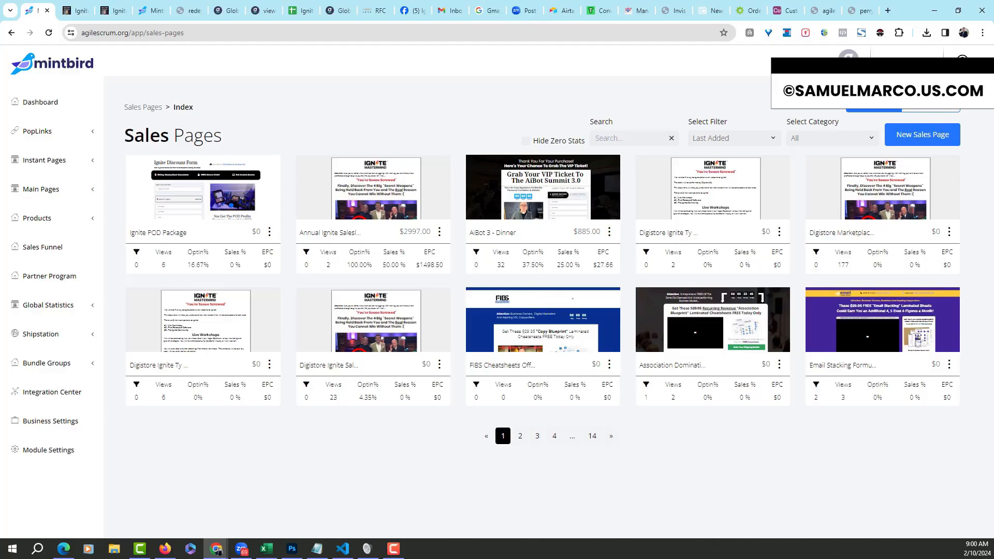
# Go to the Dashboard, scroll through its charts, and expand the PopLinks options
pyautogui.click(52, 108)
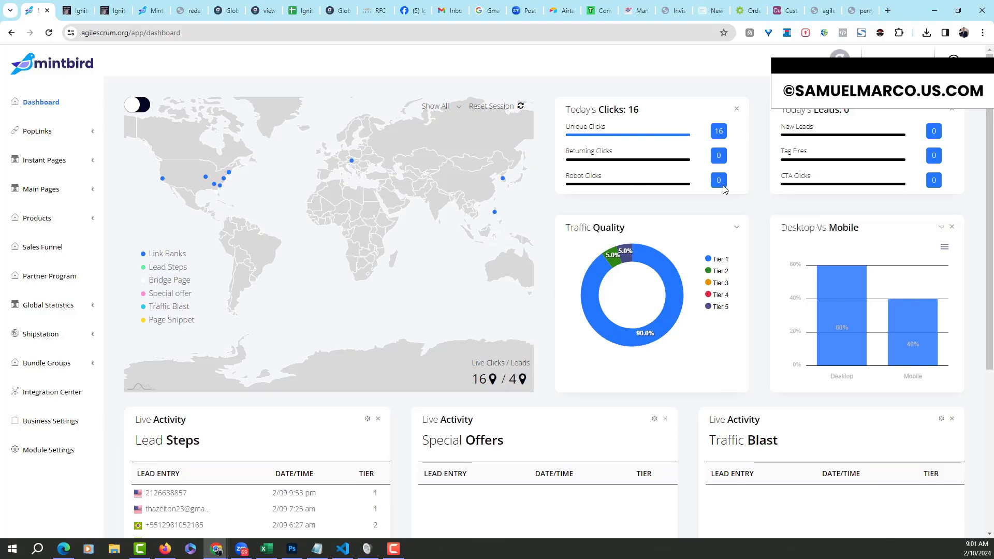
pyautogui.moveTo(990, 178); pyautogui.dragTo(988, 131)
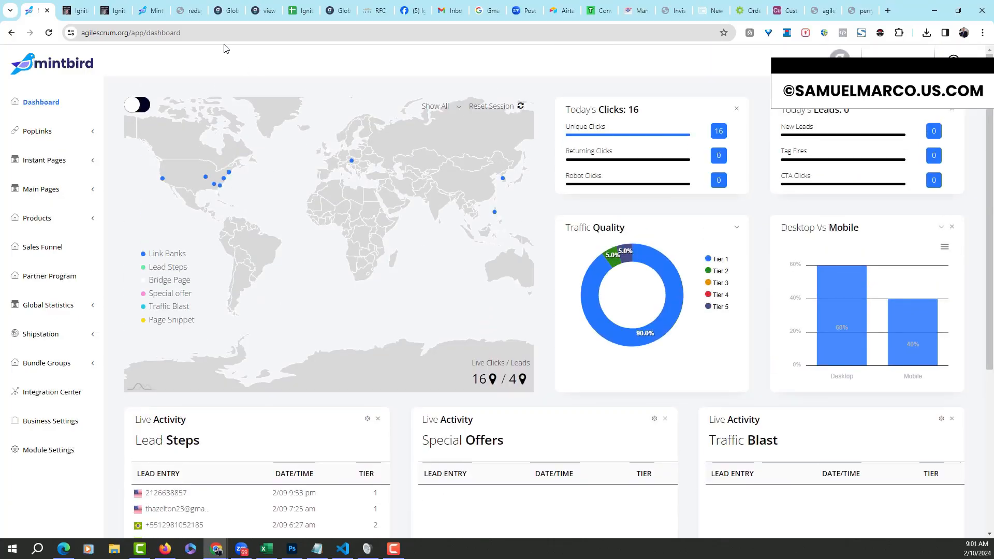
pyautogui.click(93, 132)
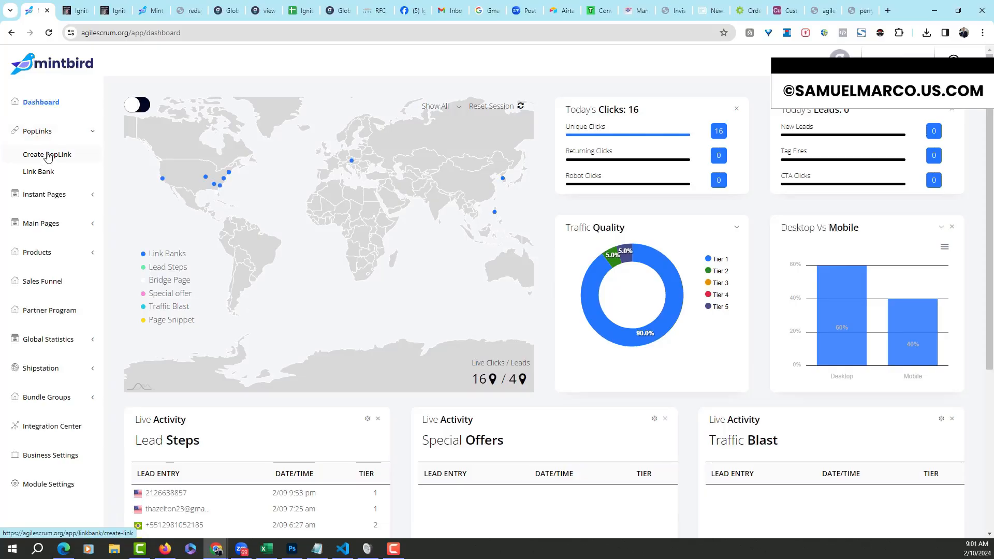
# Check the Create PopLink form's System and Personal domain options, then open the Link Bank
pyautogui.click(48, 156)
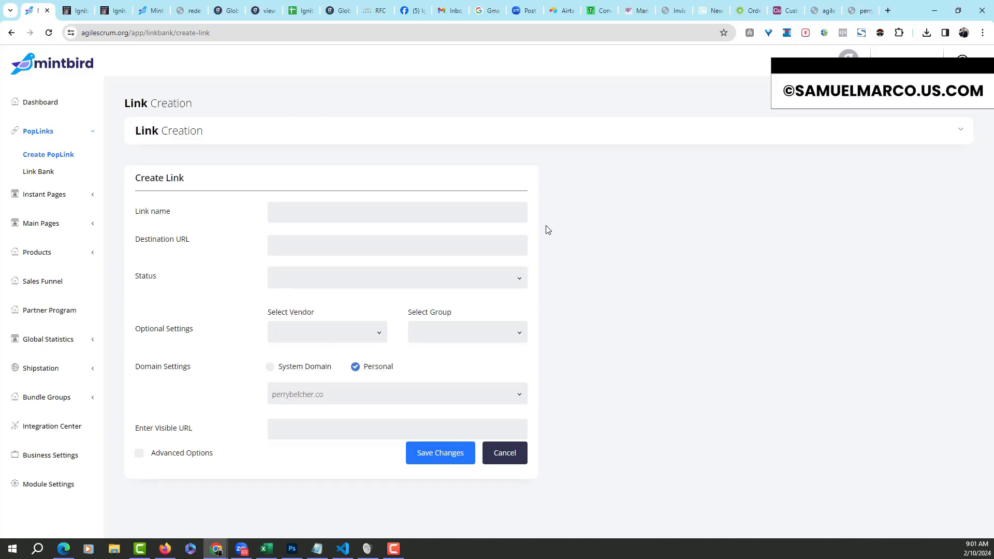
pyautogui.click(519, 398)
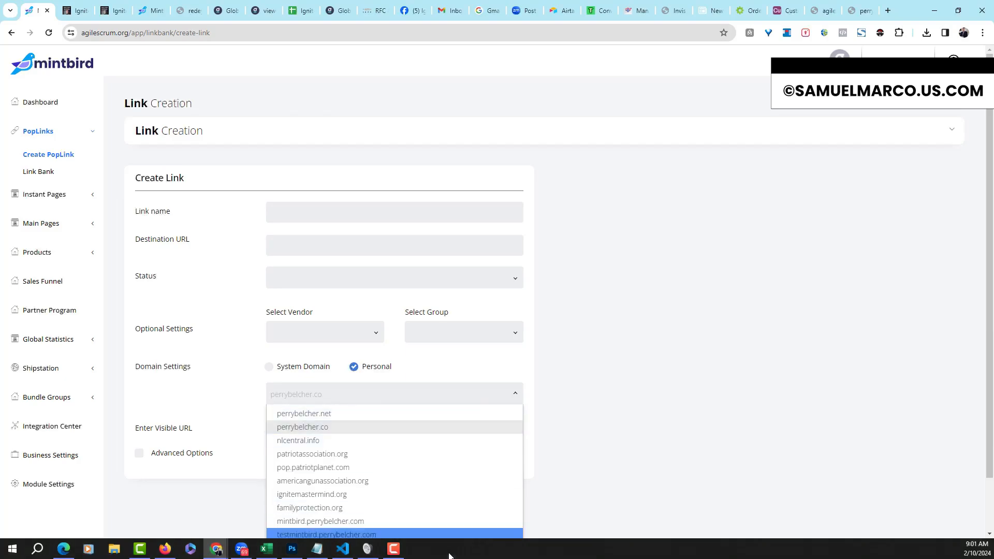
pyautogui.click(626, 343)
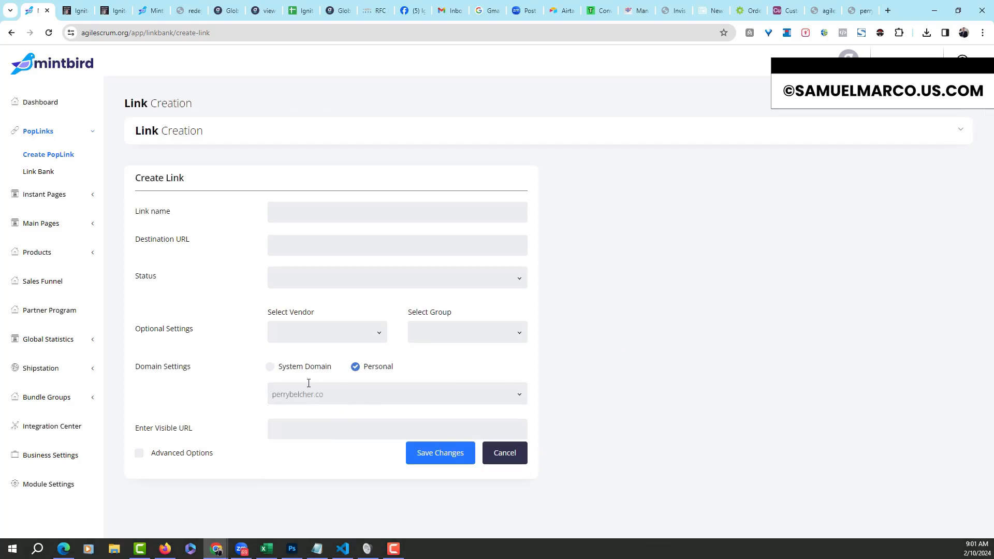
pyautogui.click(269, 367)
pyautogui.click(359, 369)
pyautogui.click(38, 174)
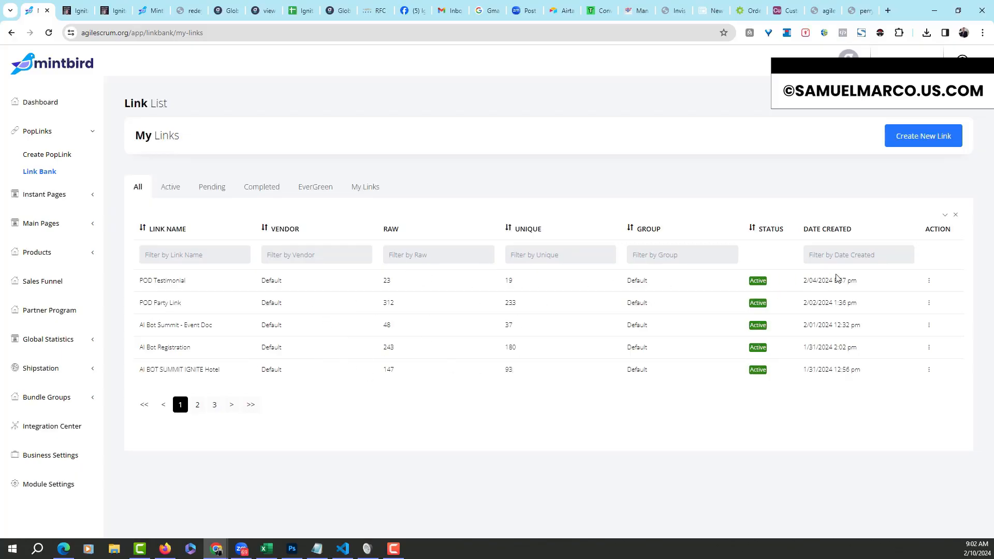
# Edit the POD Testimonial link, then collapse PopLinks and expand Instant Pages
pyautogui.click(929, 281)
pyautogui.click(940, 300)
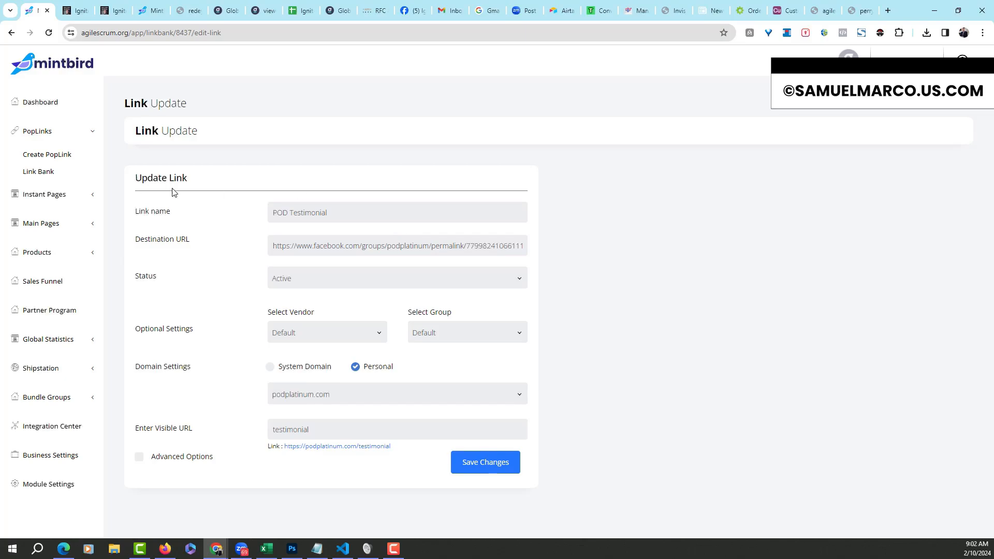
pyautogui.click(67, 137)
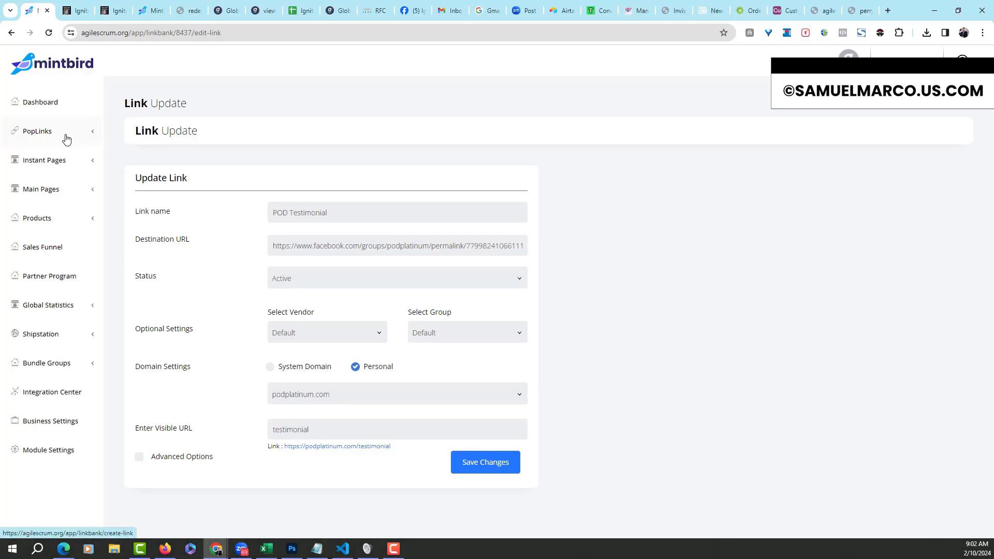
pyautogui.click(91, 161)
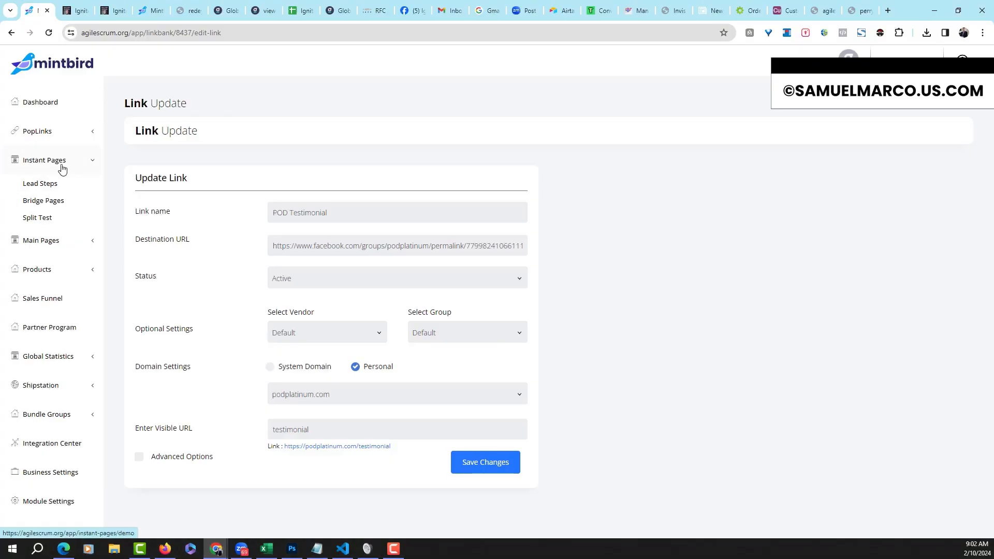
# In Lead Steps, use Go To Link to open the live Letterman Encore Signup page
pyautogui.click(41, 184)
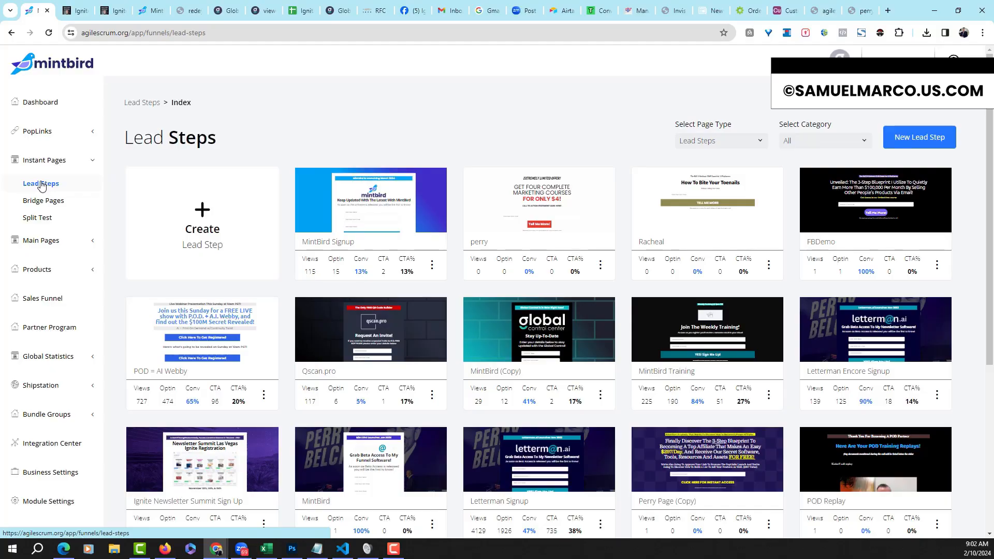
pyautogui.scroll(-2, 989, 267)
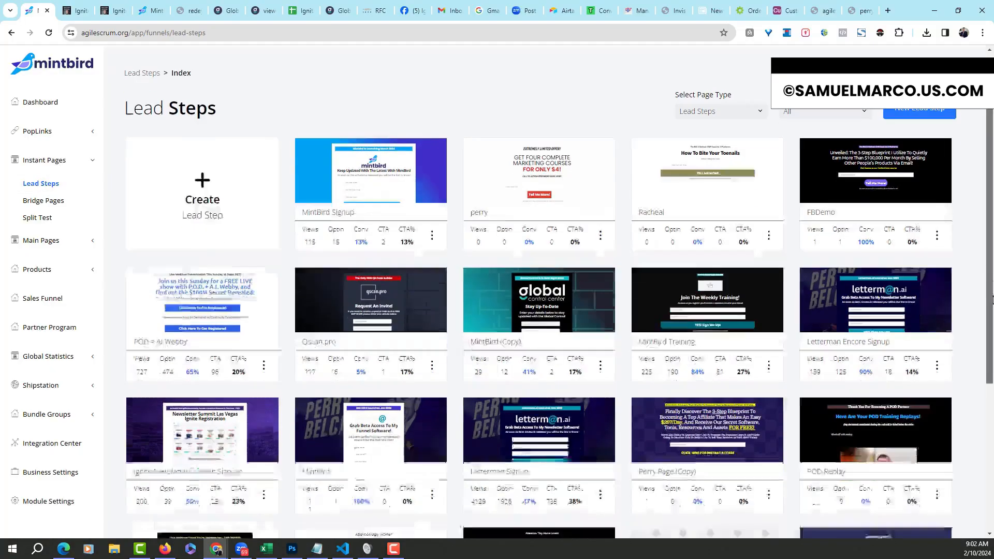
pyautogui.click(938, 298)
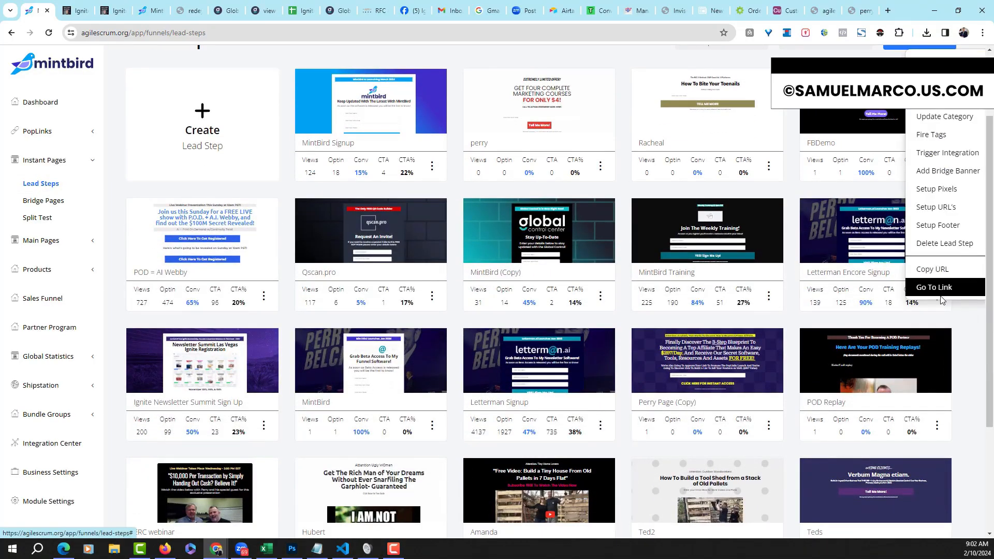
pyautogui.click(937, 289)
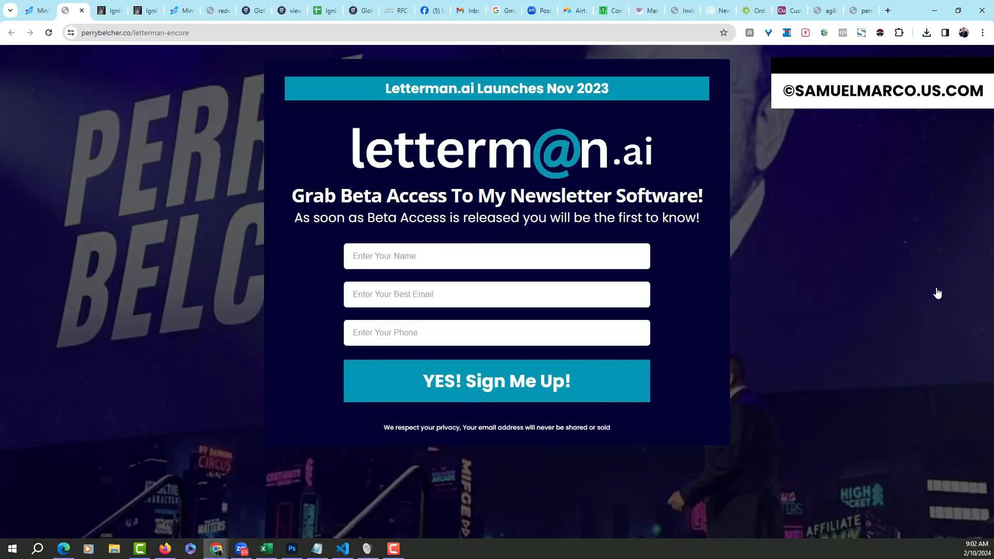
# Submit a test signup with a first name, e-mail and phone number, then return to MintBird
pyautogui.click(473, 254)
pyautogui.write('Chad')
pyautogui.press('Tab')
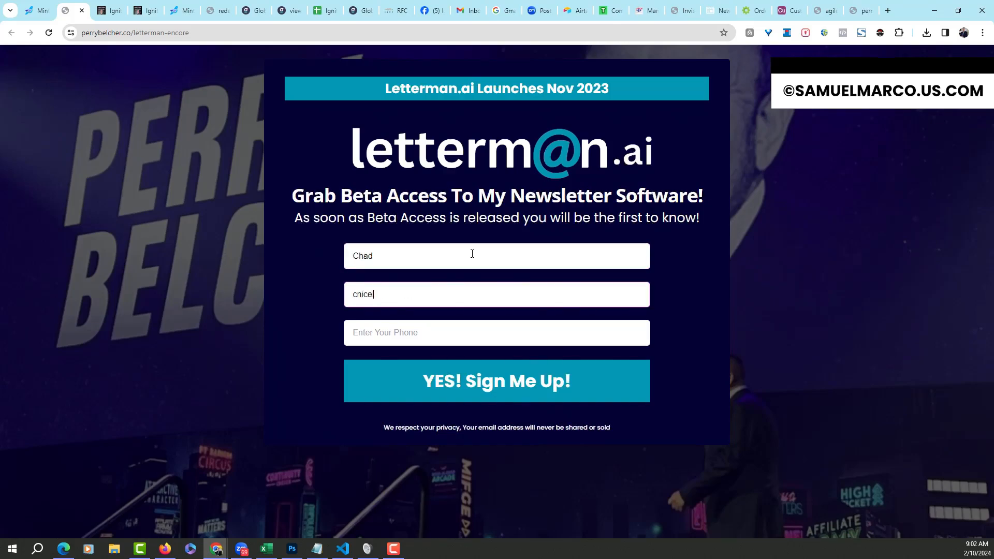
pyautogui.click(425, 339)
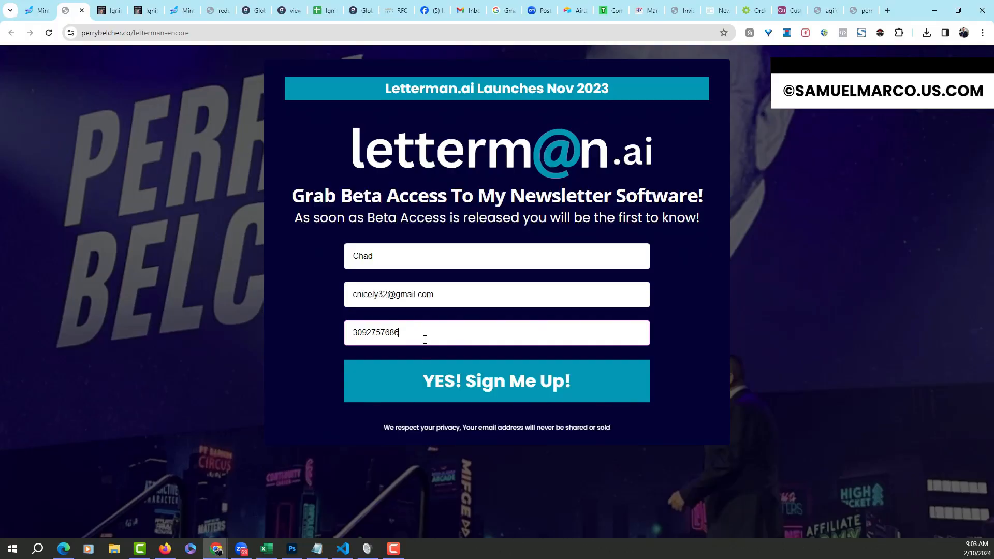
pyautogui.click(446, 396)
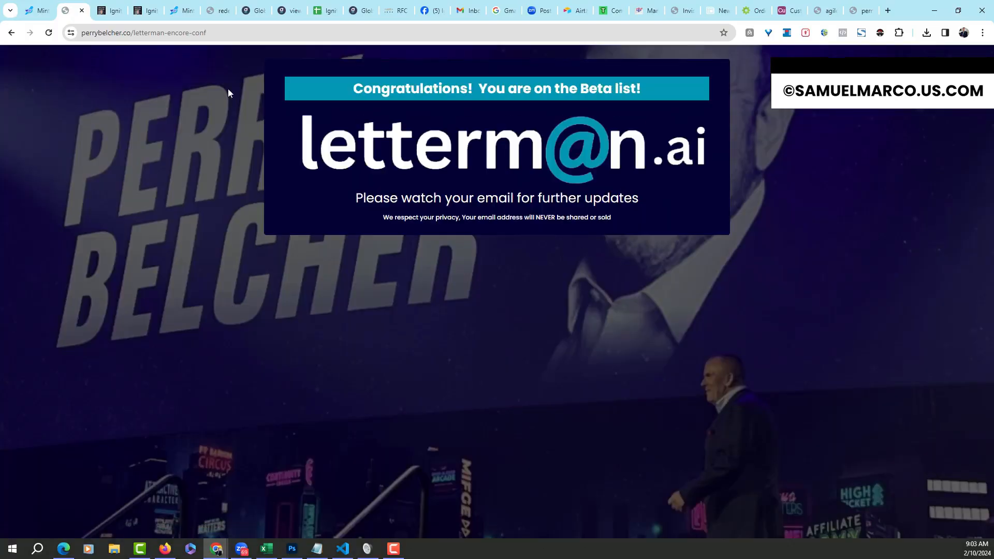
pyautogui.click(38, 10)
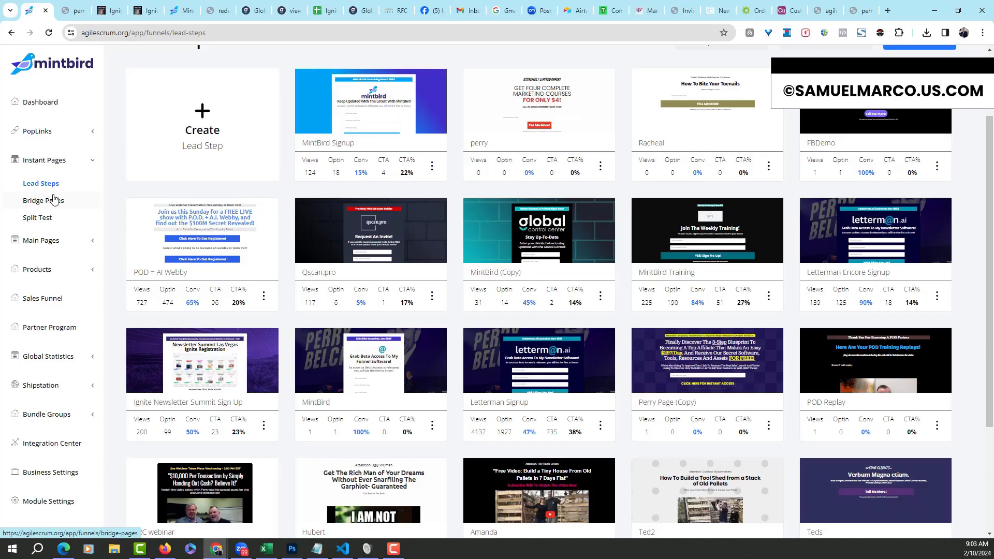
# Preview Step #1 and Step #2 of the MintBird (Copy) lead page, then open Bridge Pages
pyautogui.click(549, 249)
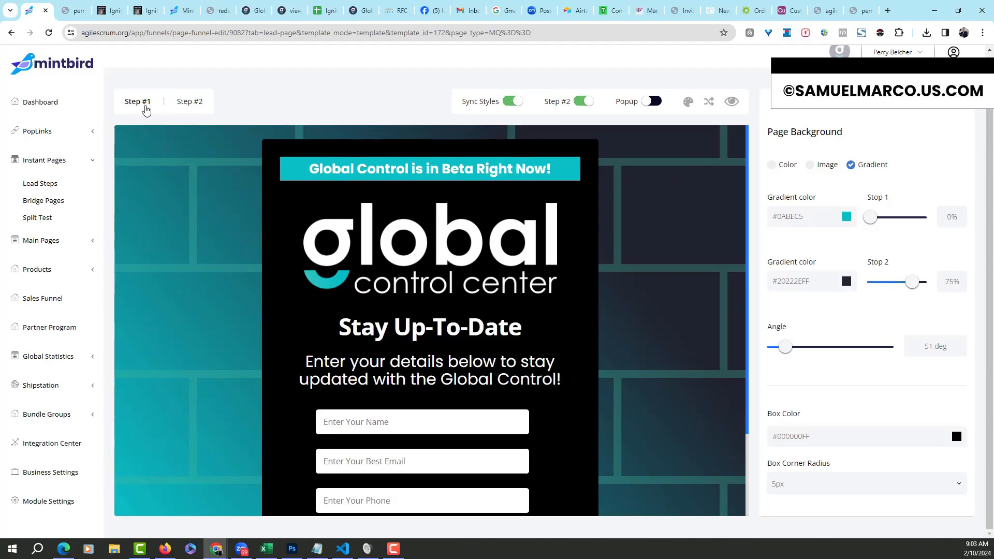
pyautogui.click(200, 109)
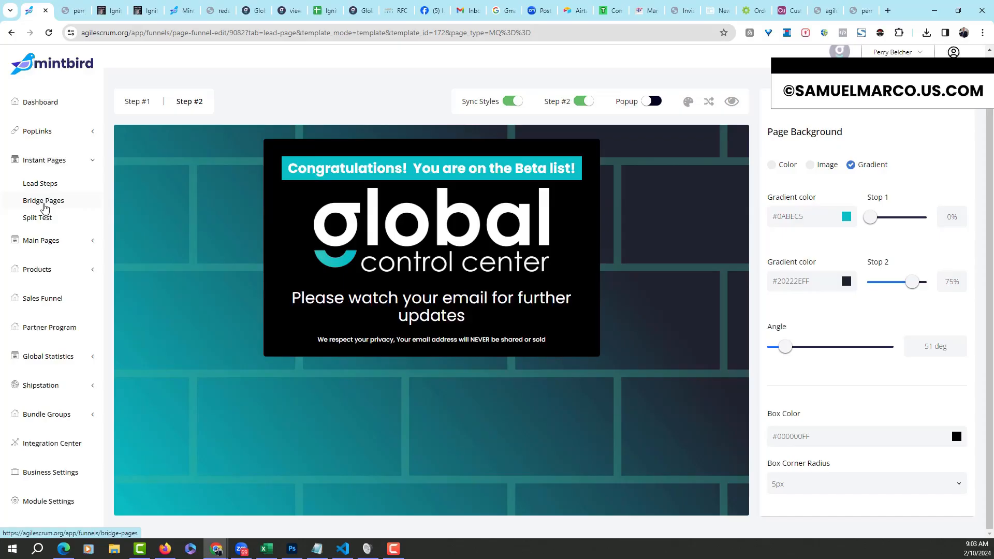
pyautogui.click(44, 201)
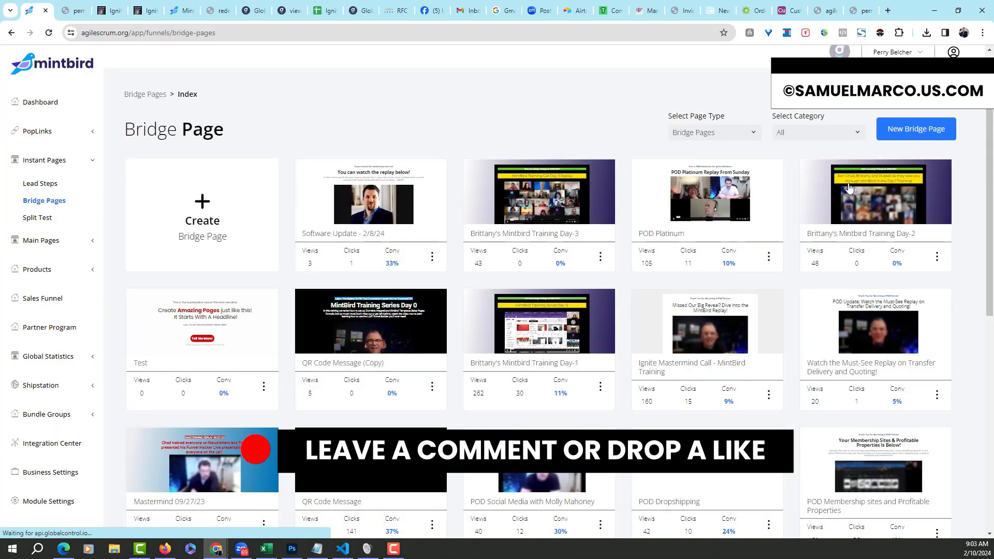
# Open the QR Code Message (Copy) bridge page in the editor and collapse Instant Pages
pyautogui.scroll(-3, 455, 177)
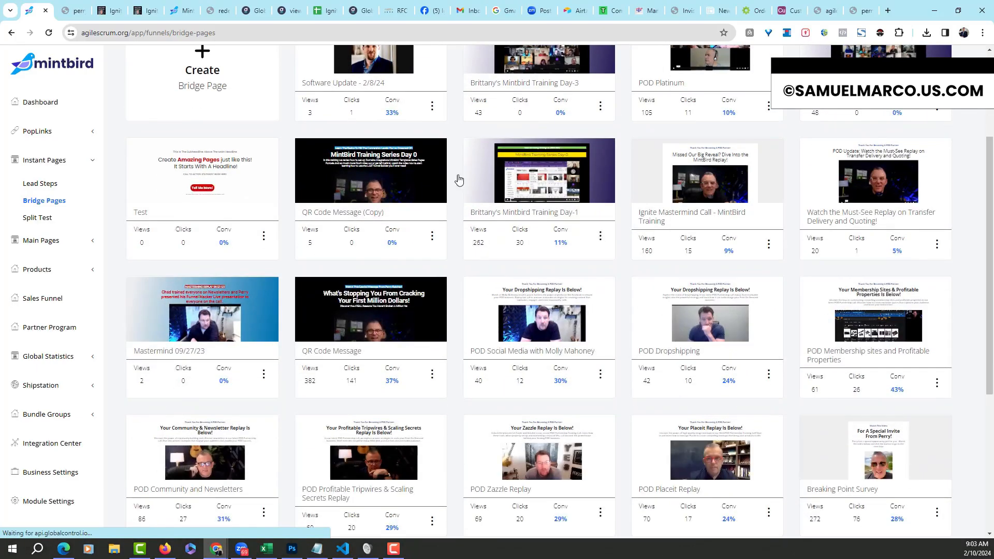
pyautogui.click(413, 171)
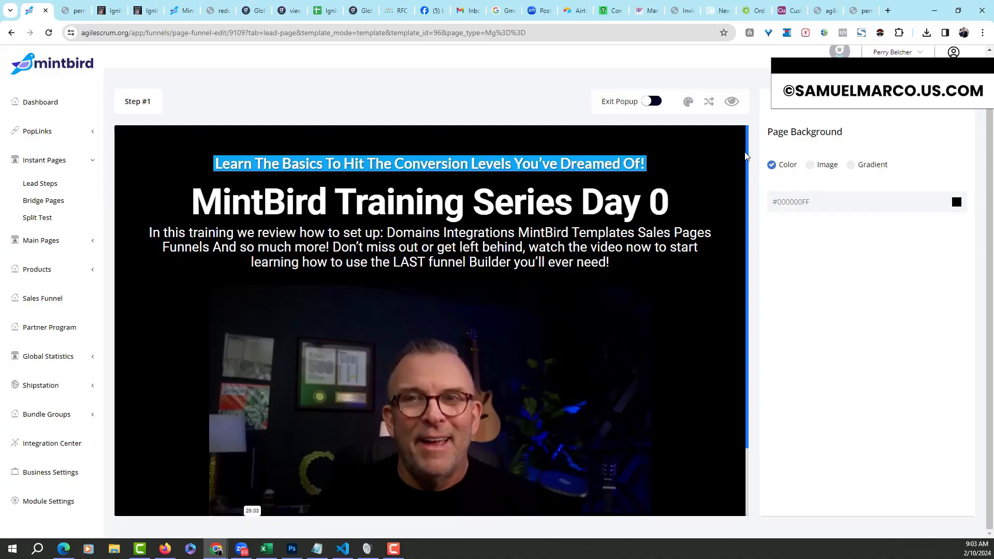
pyautogui.moveTo(747, 163); pyautogui.dragTo(755, 140)
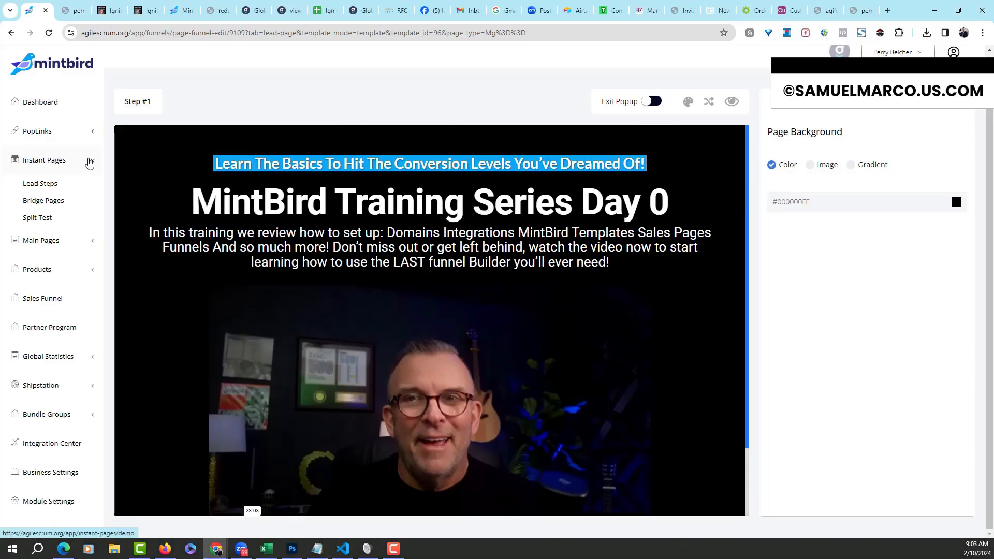
pyautogui.click(89, 162)
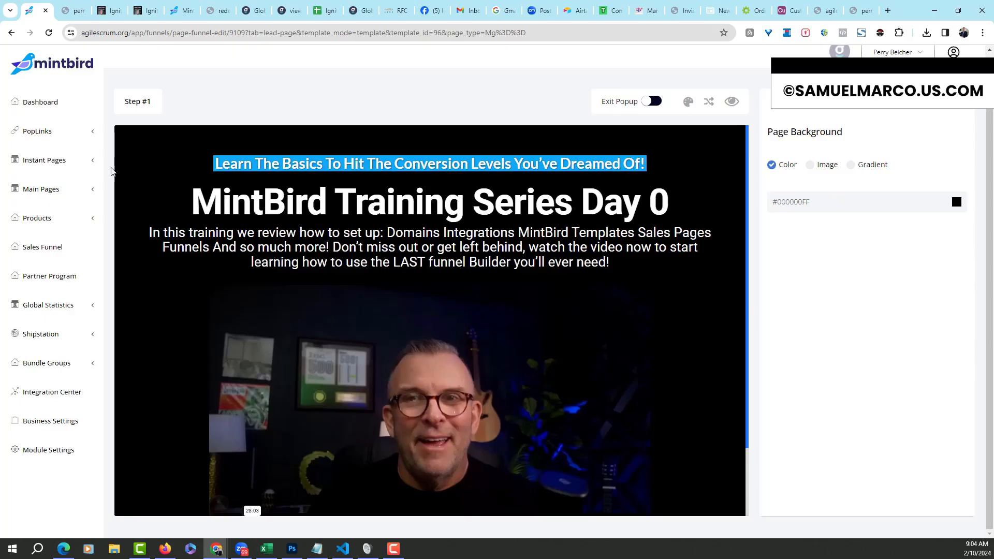
# Expand Main Pages, review the Sales Pages list, then switch to Signup Pages
pyautogui.click(94, 193)
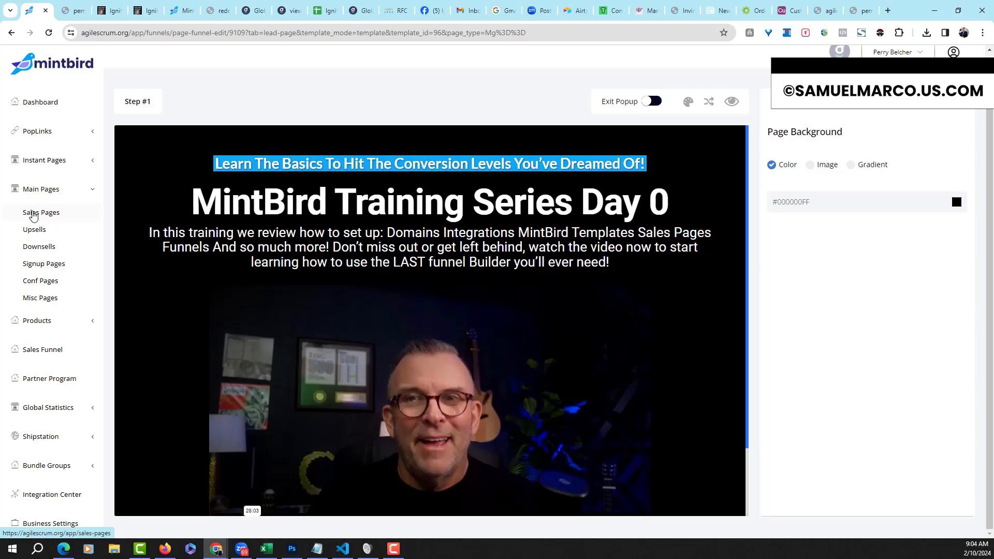
pyautogui.click(33, 215)
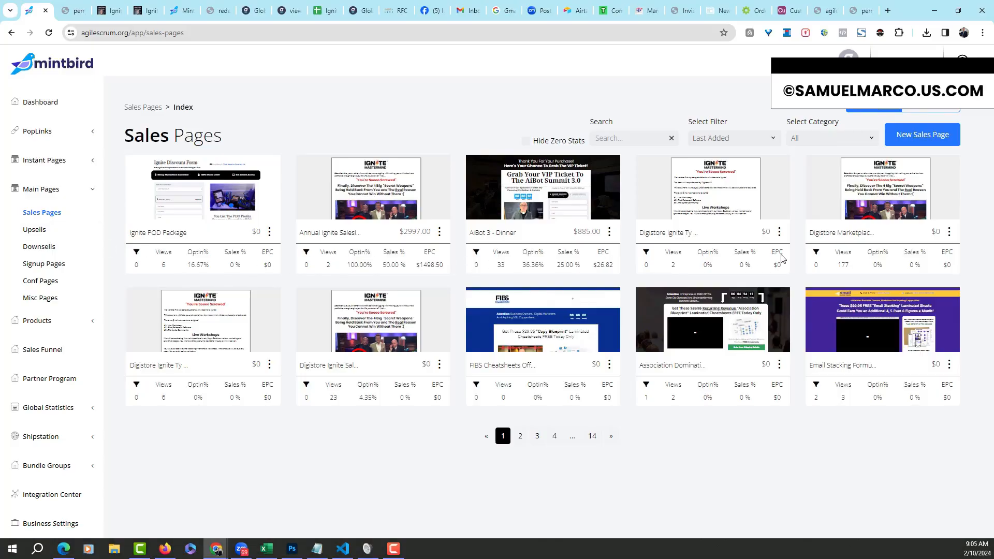
pyautogui.click(65, 265)
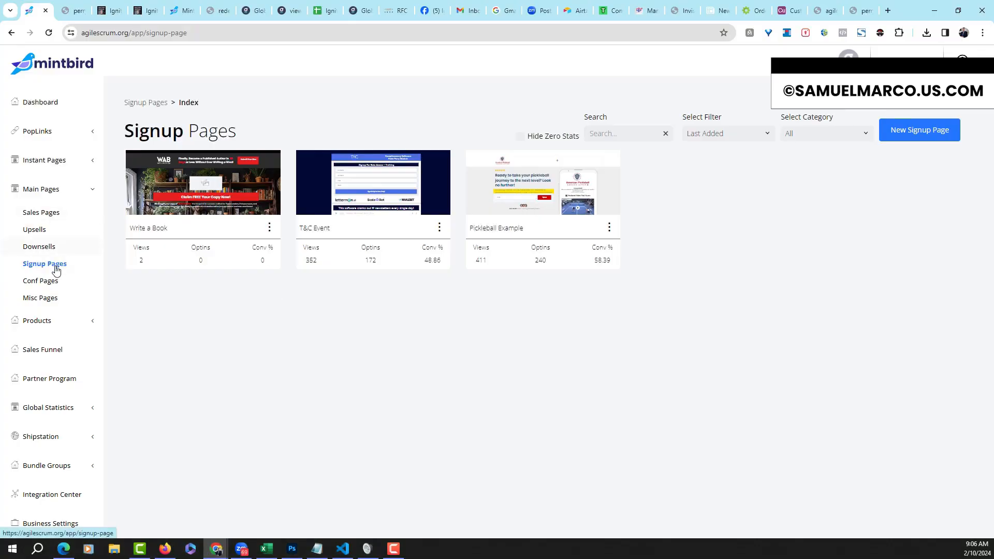
# From Conf Pages, open the AIBot 3 - Conf Page live link in a new tab
pyautogui.click(54, 282)
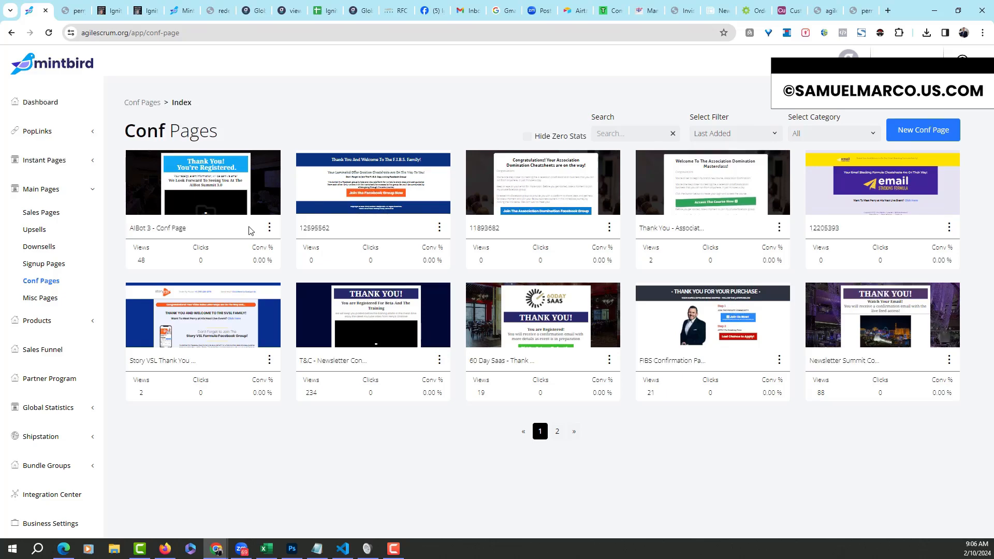
pyautogui.click(270, 229)
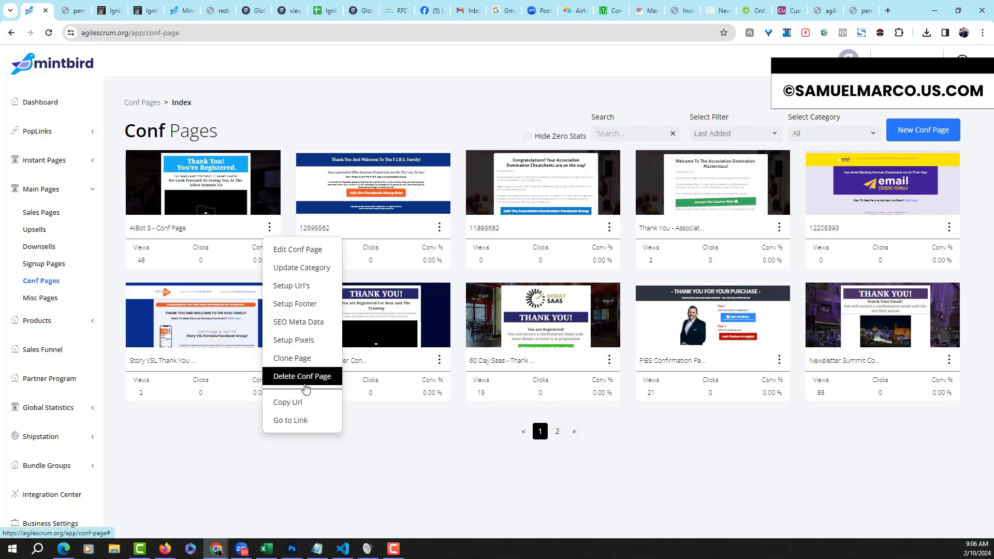
pyautogui.click(305, 422)
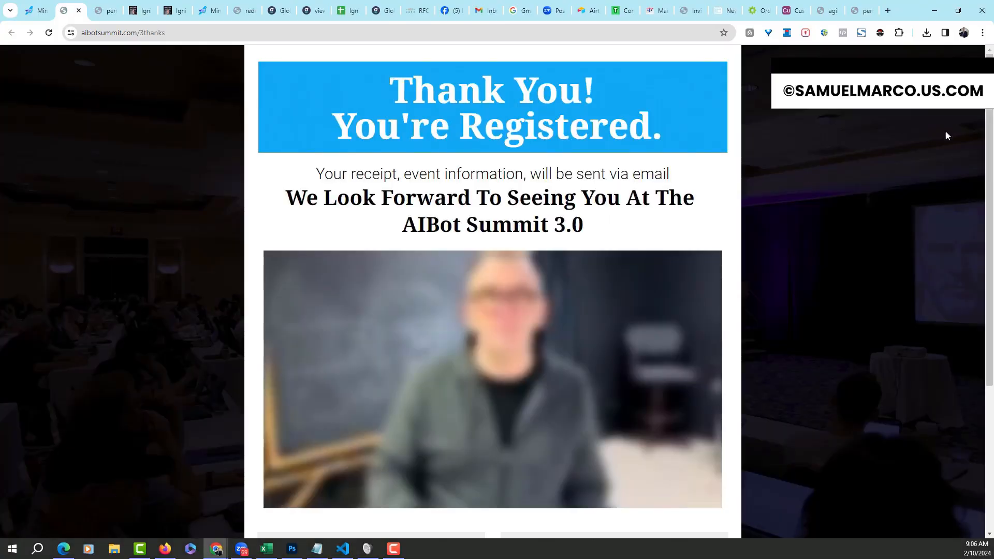
# Scroll through the AIBot Summit thank-you page, then close its tab to return to Conf Pages
pyautogui.scroll(-4, 946, 136)
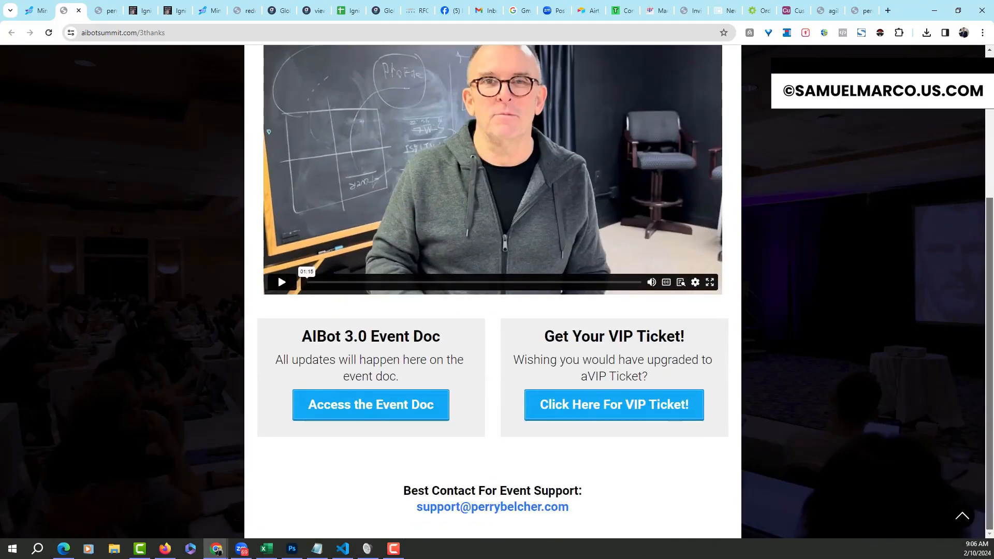
pyautogui.scroll(4, 942, 103)
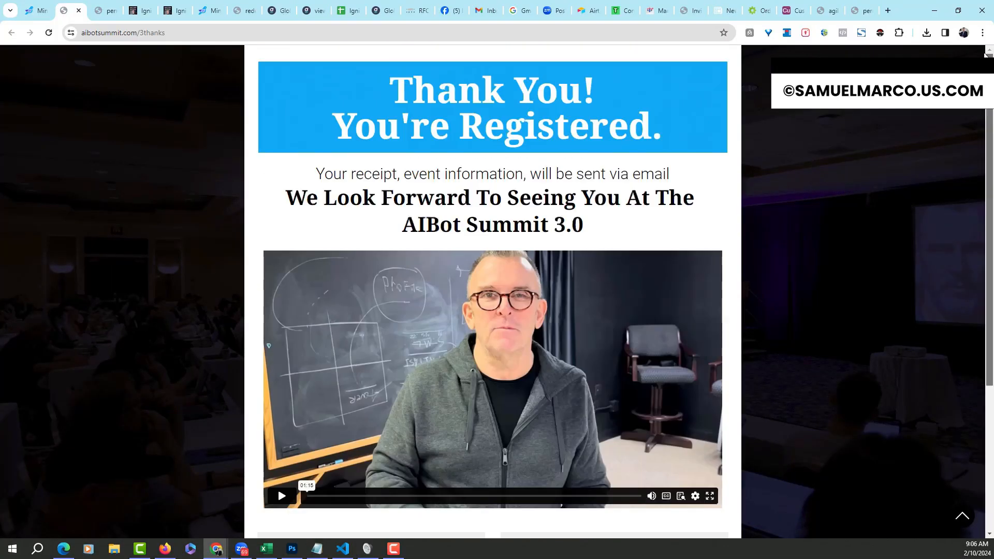
pyautogui.click(77, 10)
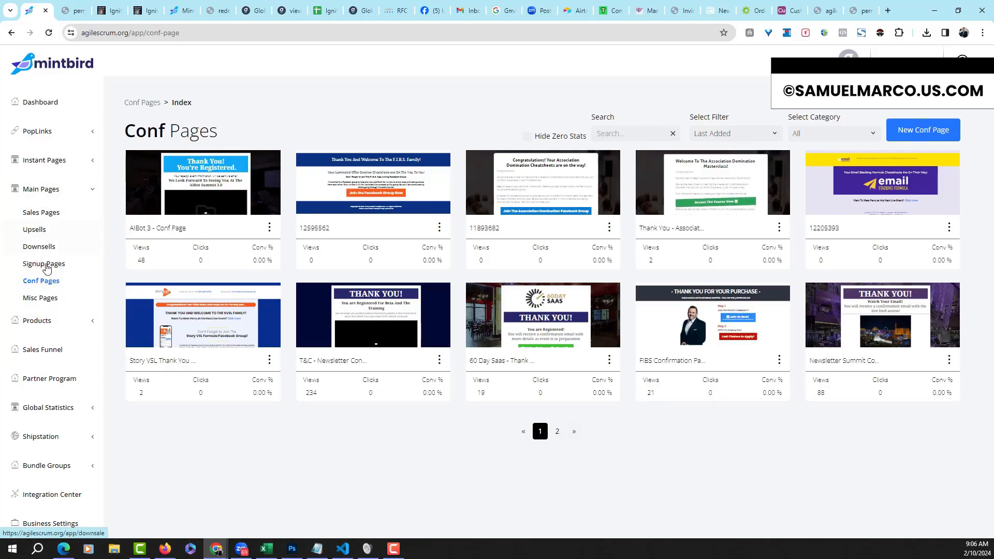
# Go to the Sales Pages list under Main Pages in the sidebar
pyautogui.click(45, 217)
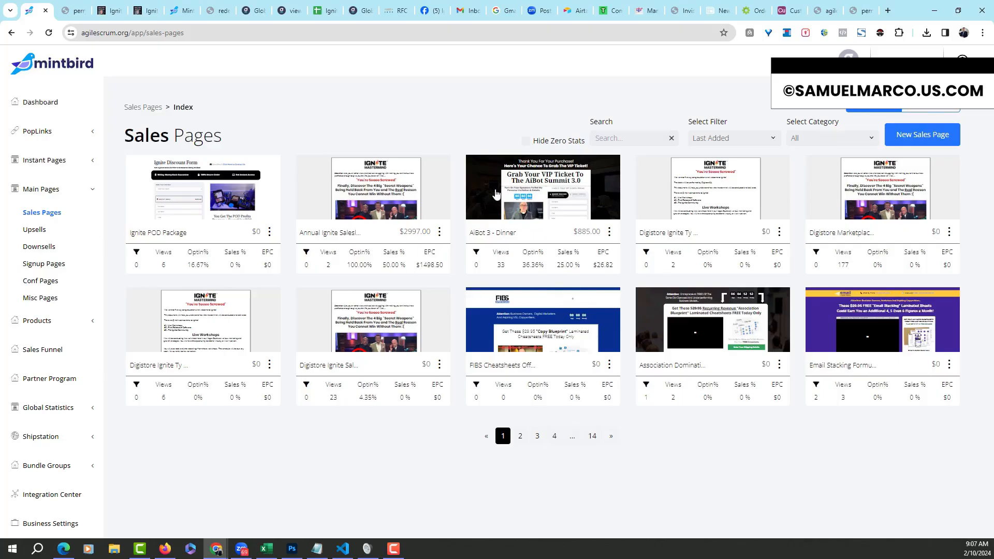
# Turn on Hide Zero Stats for the sales pages and glance at the sort filter choices
pyautogui.click(525, 144)
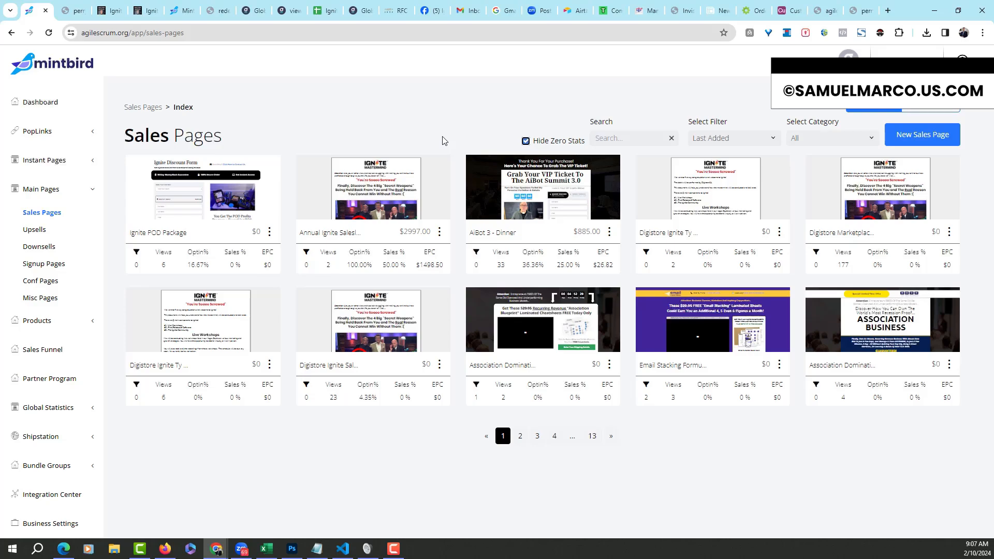
pyautogui.click(777, 143)
pyautogui.click(744, 106)
# Filter sales pages to the Hoodie Discounts category, then set the category back to All
pyautogui.click(872, 145)
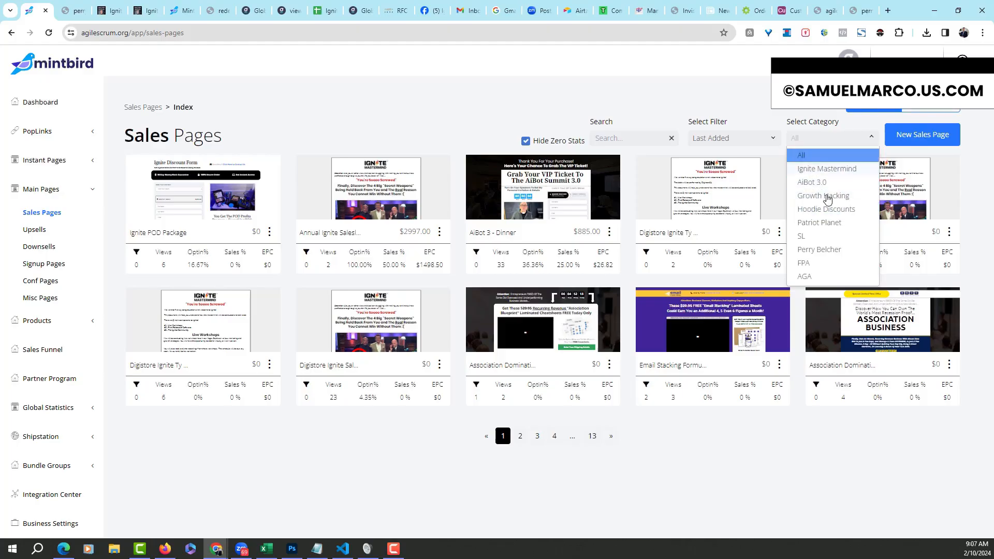
pyautogui.click(826, 210)
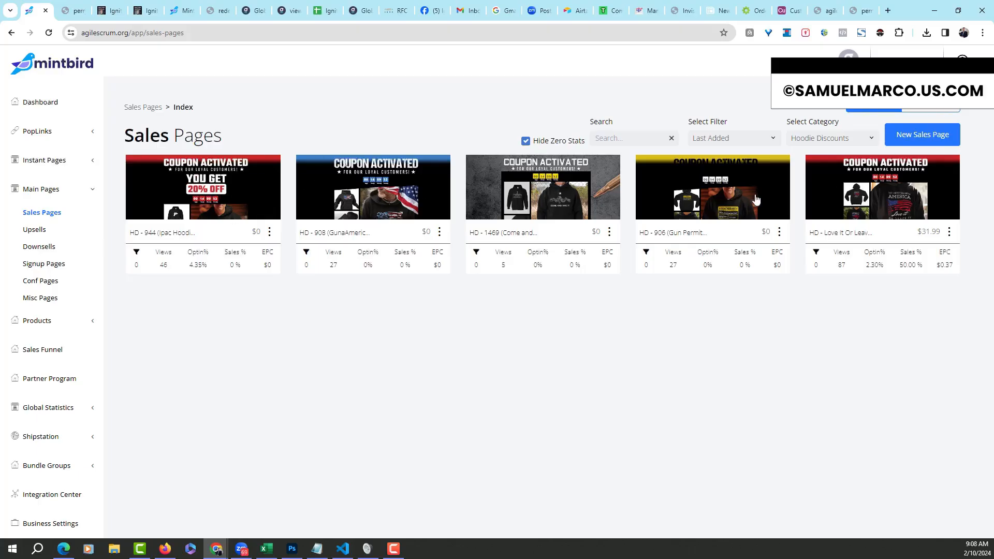
pyautogui.click(872, 141)
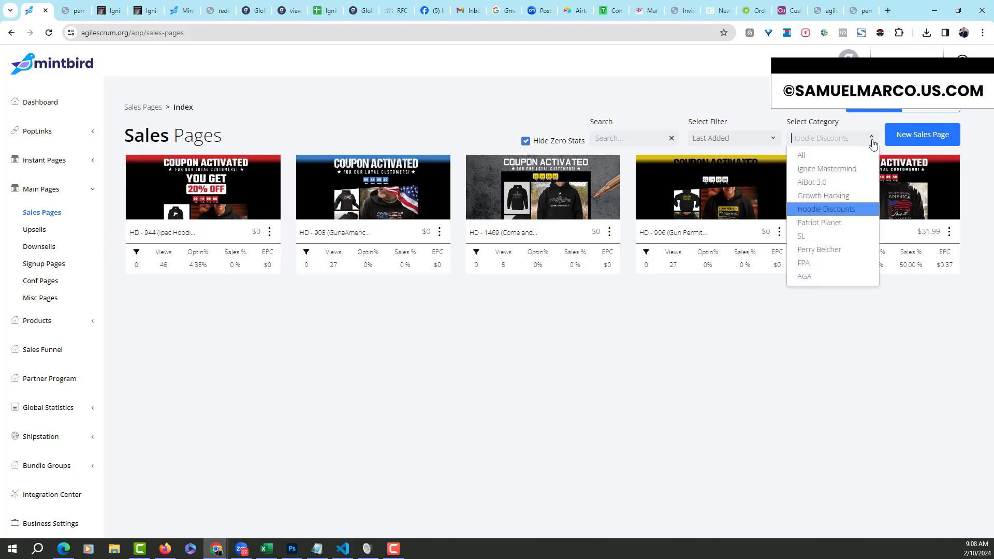
pyautogui.click(941, 294)
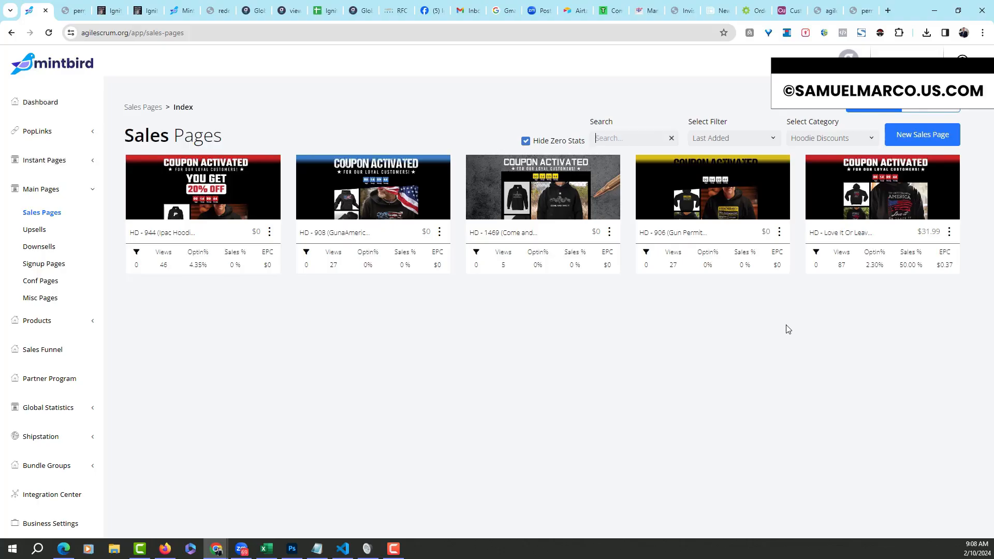
pyautogui.click(876, 143)
pyautogui.click(828, 189)
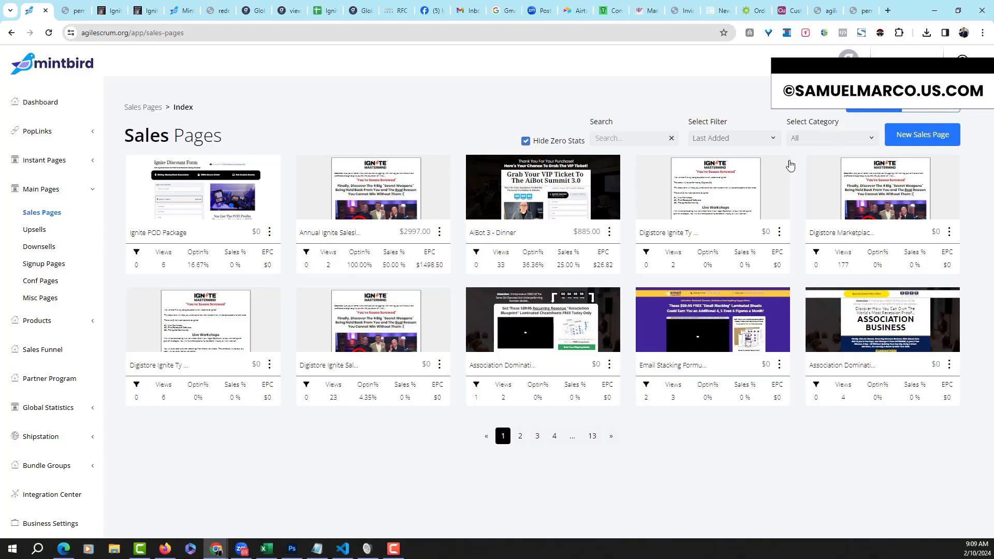
# Flip the sales page stats toggle back and forth three times, then open the Upsell Pages list
pyautogui.click(924, 109)
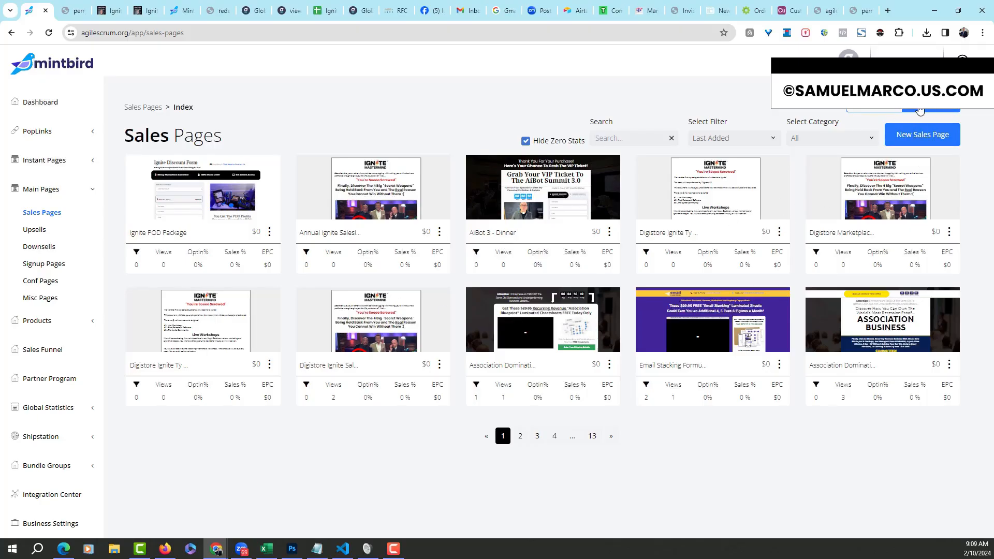
pyautogui.click(873, 110)
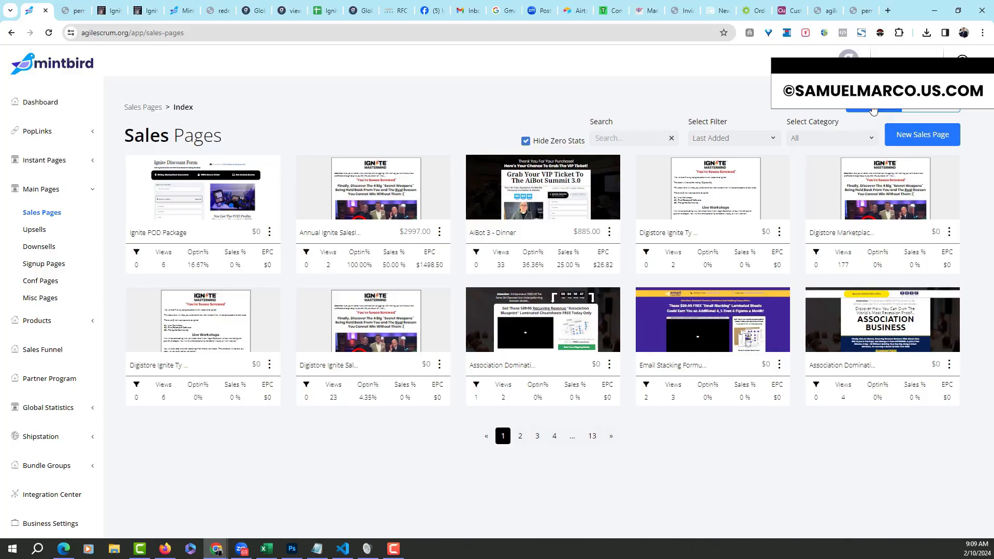
pyautogui.click(936, 109)
pyautogui.click(879, 110)
pyautogui.click(930, 111)
pyautogui.click(852, 111)
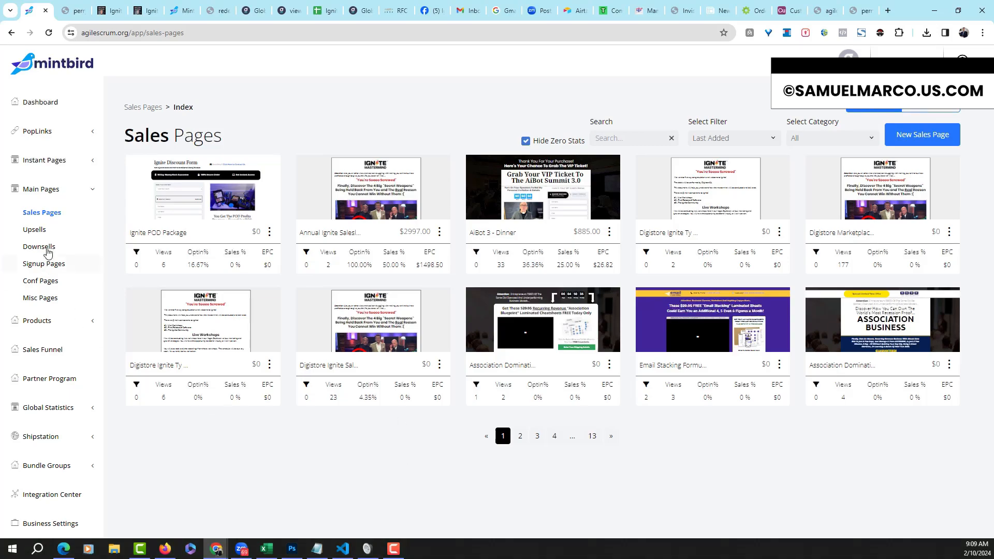
pyautogui.click(49, 233)
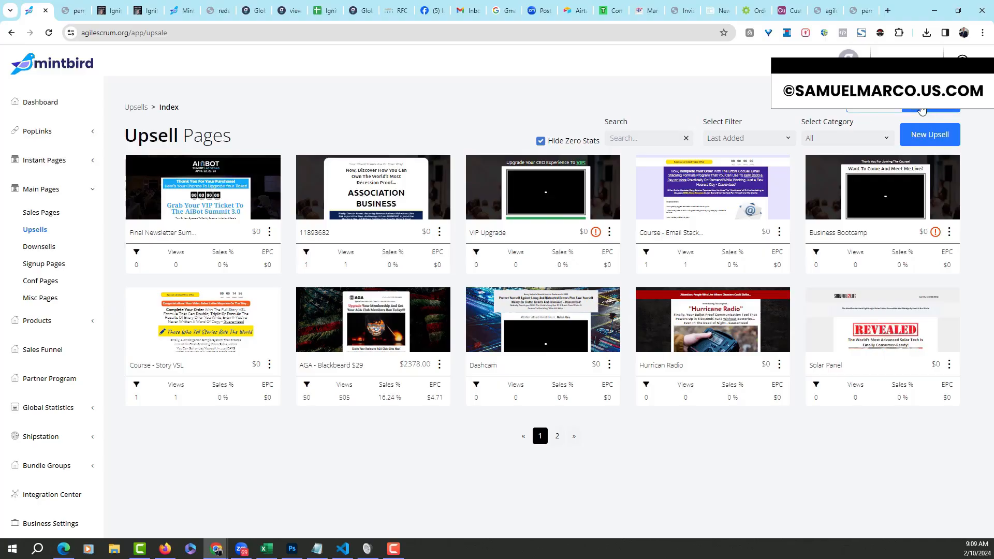
# Toggle the upsell stats view and back, then collapse Main Pages and expand Products
pyautogui.click(878, 111)
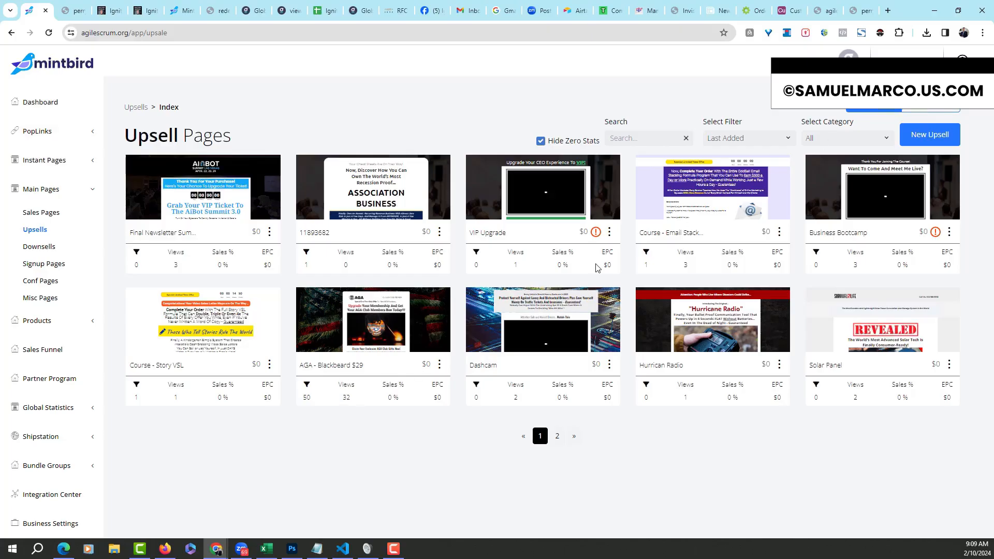
pyautogui.click(929, 109)
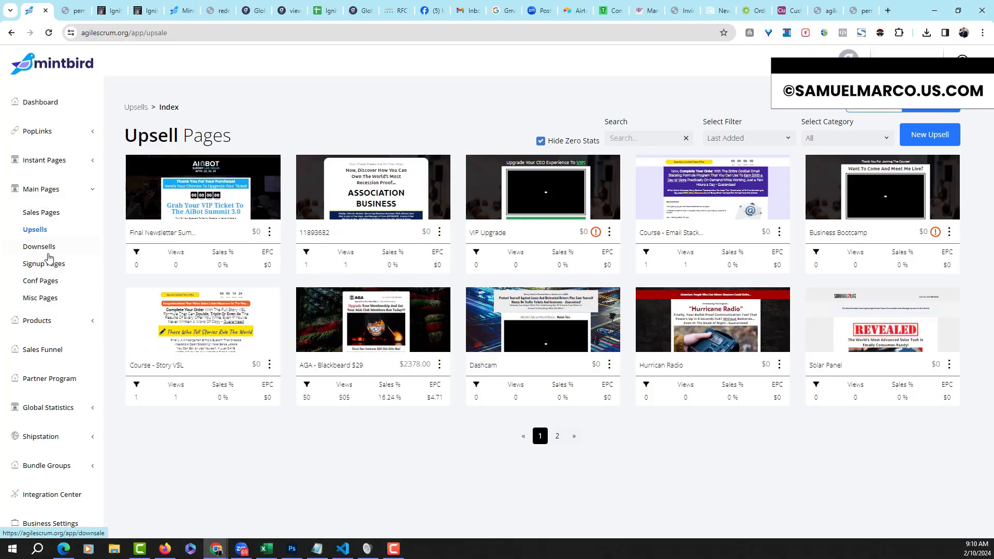
pyautogui.click(92, 194)
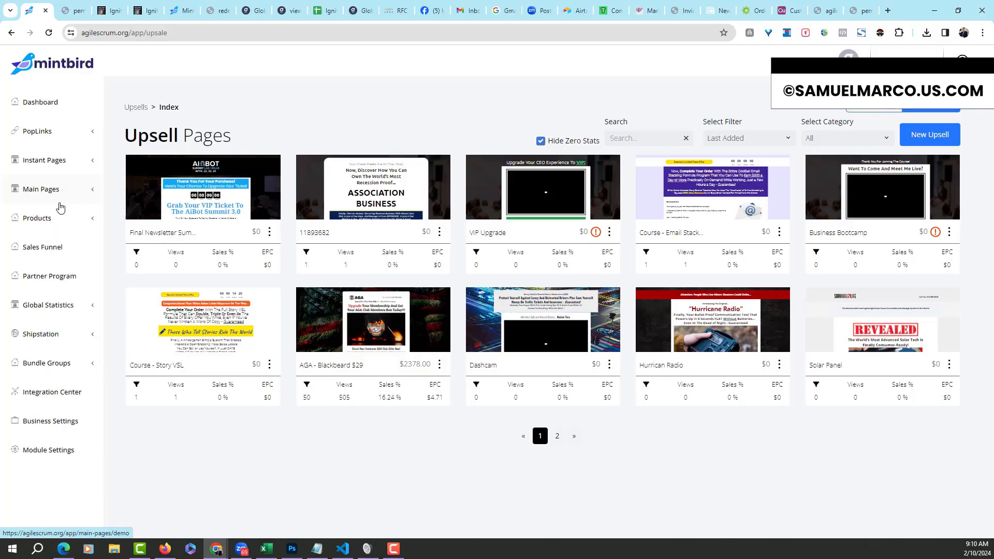
pyautogui.click(95, 223)
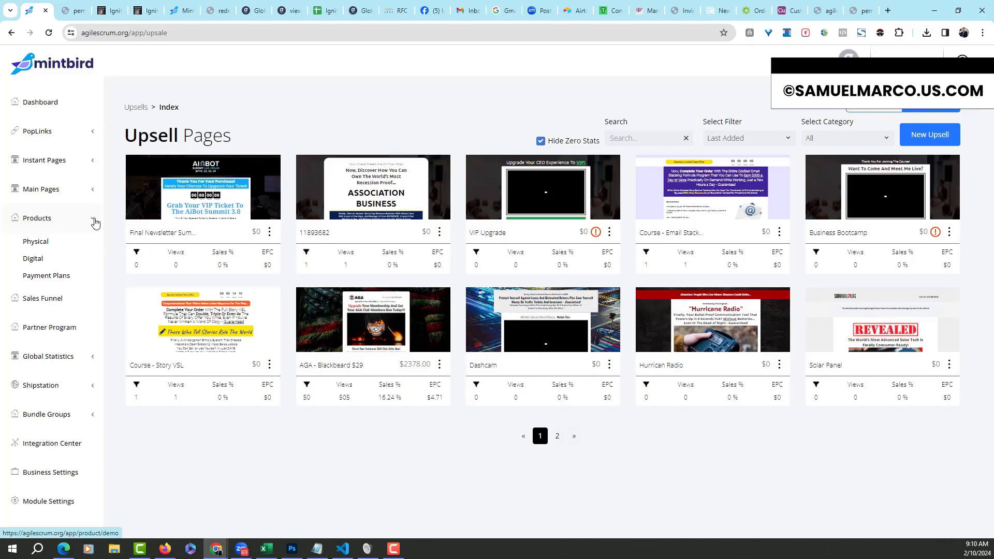
pyautogui.click(40, 247)
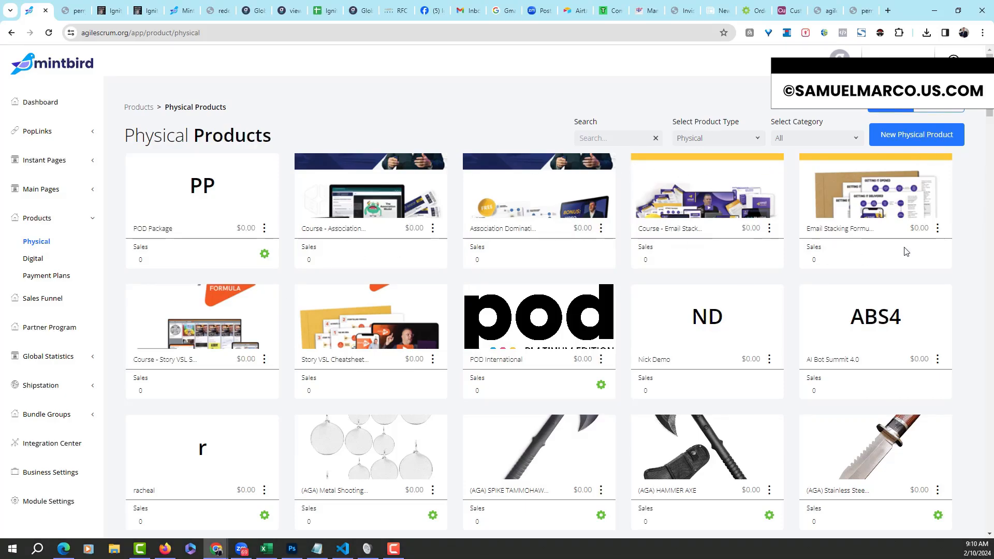
pyautogui.scroll(-2, 989, 113)
pyautogui.moveTo(989, 100); pyautogui.dragTo(989, 98)
pyautogui.click(756, 139)
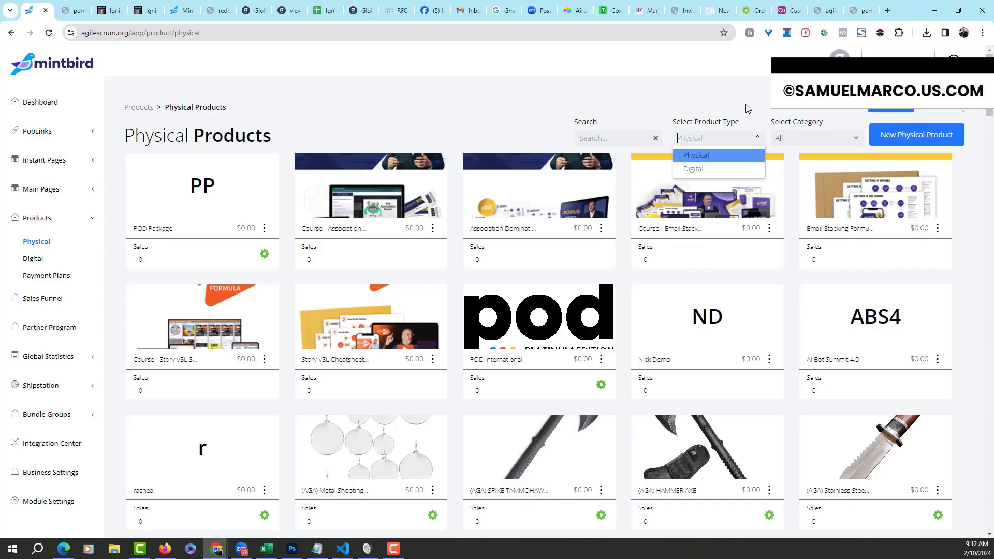
pyautogui.click(745, 107)
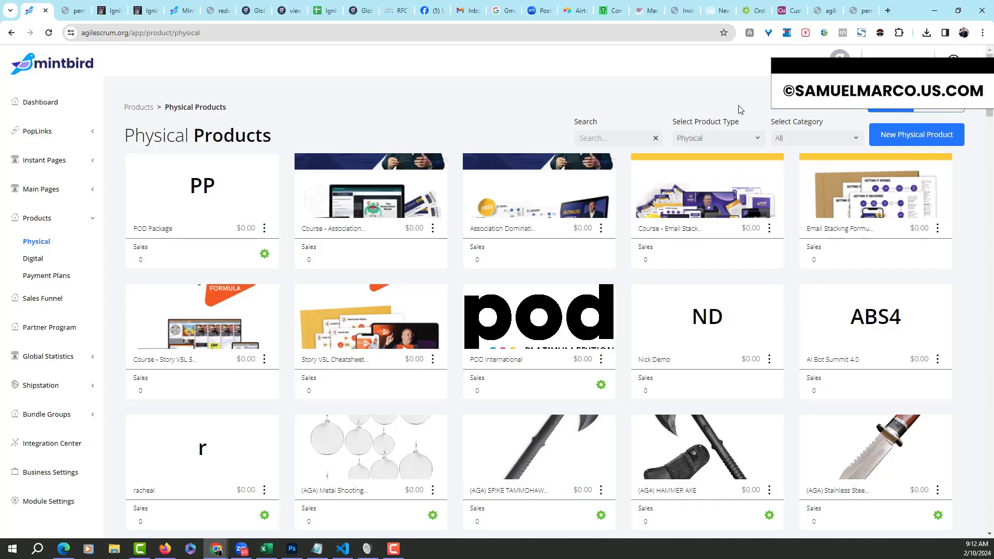
pyautogui.click(855, 141)
pyautogui.click(845, 102)
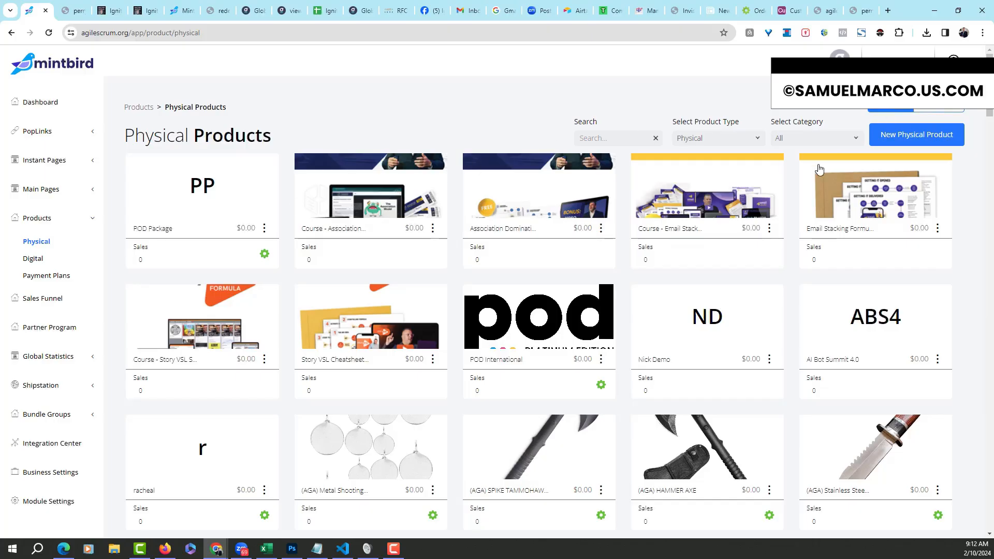
pyautogui.click(940, 110)
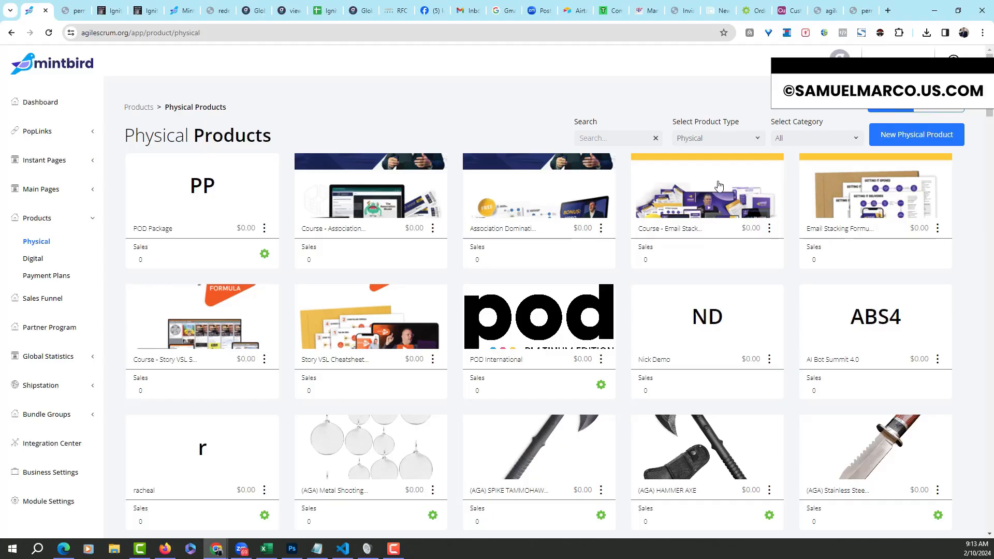
# Visit the Digital products list, then open Payment Plans showing the six subscription plans
pyautogui.click(31, 260)
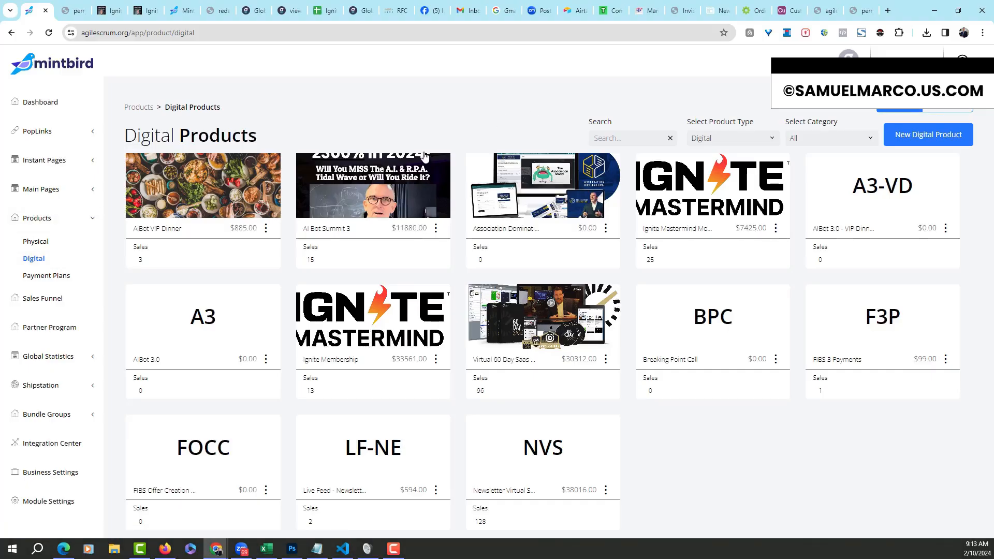
pyautogui.click(58, 277)
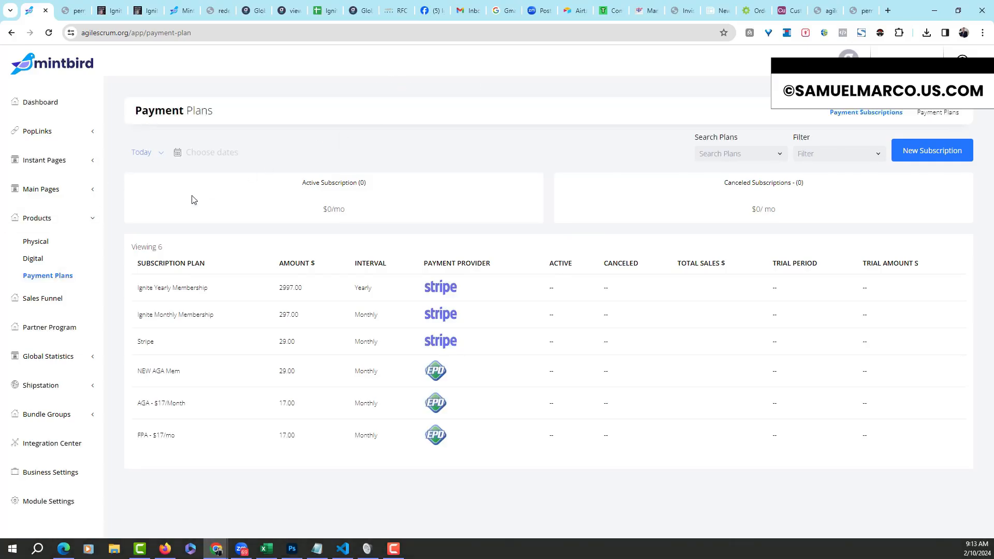
# Collapse the Products sidebar group and open the Sales Funnels overview
pyautogui.click(65, 222)
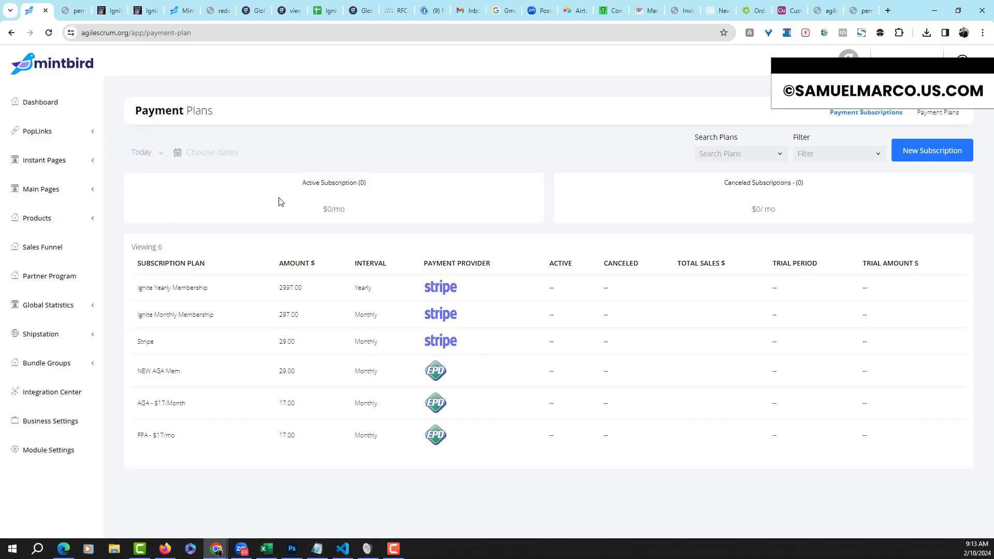
pyautogui.click(58, 246)
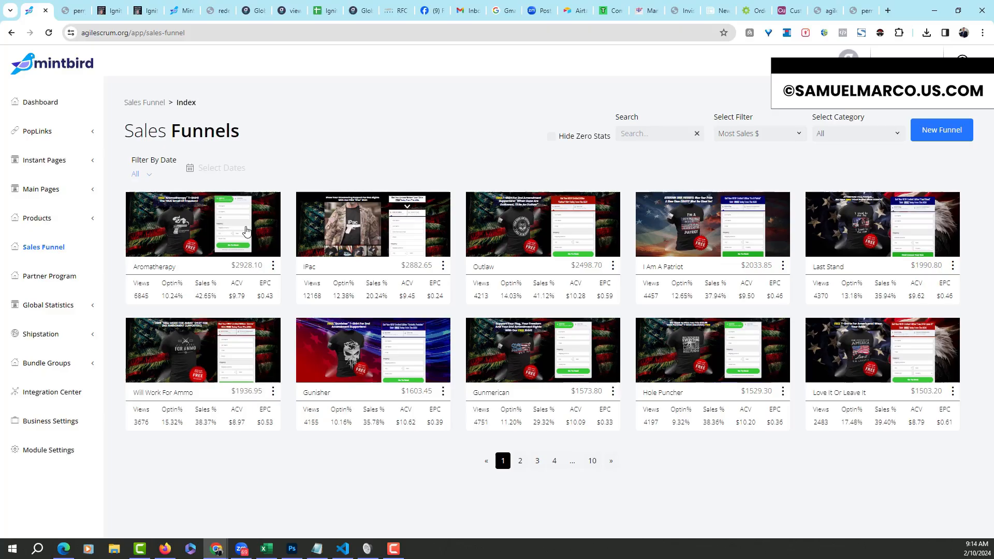
# Open the Aromatherapy funnel's Funnel Steps page from its thumbnail
pyautogui.click(247, 231)
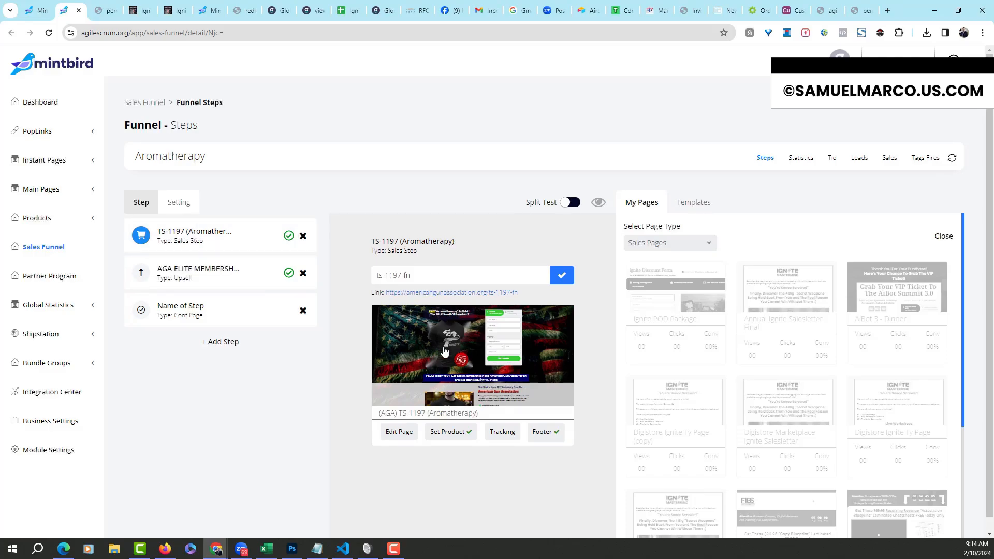
# Expand Main Pages in the sidebar and view the AGA ELITE MEMBERSHIP upsell step
pyautogui.click(89, 192)
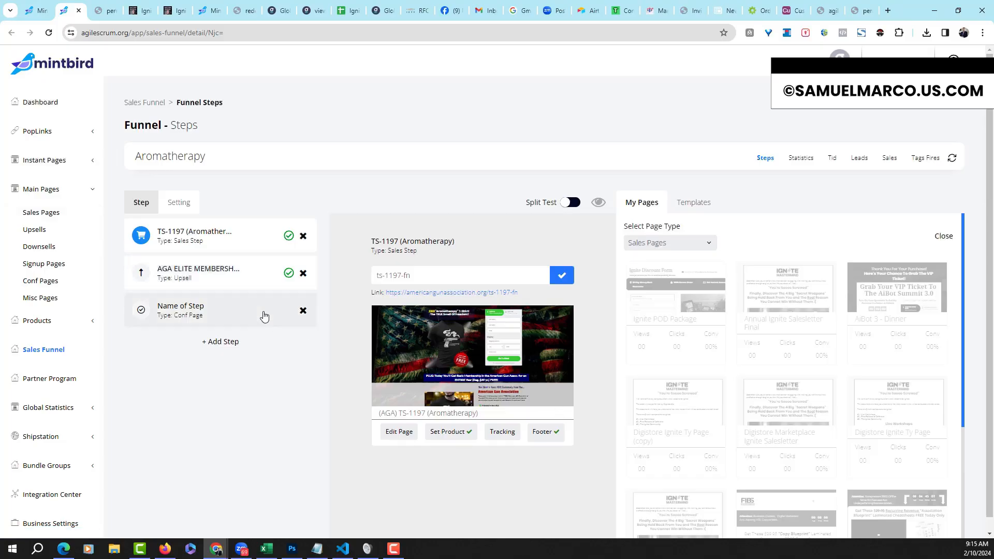
pyautogui.click(232, 282)
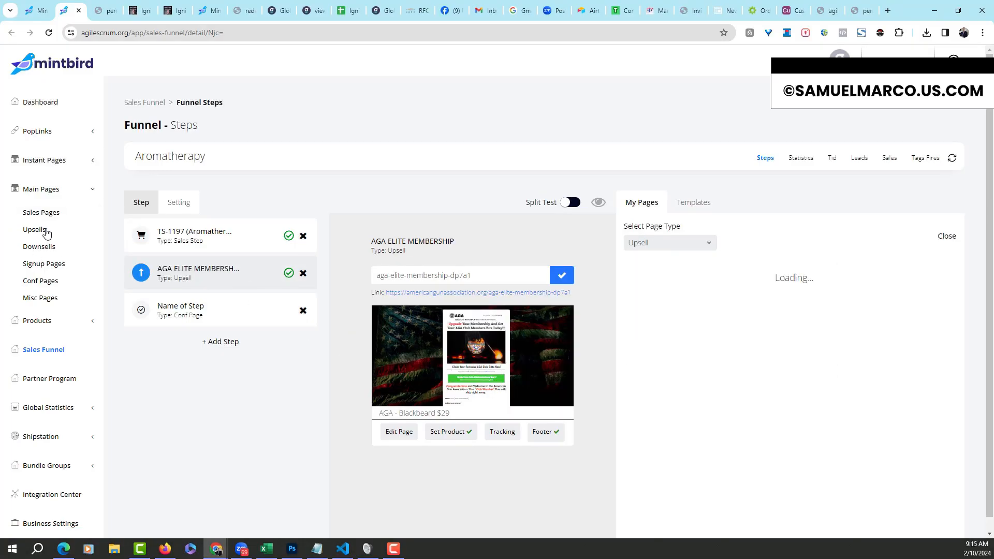
# View the Conf Page thank-you step, then switch back to the TS-1197 sales step
pyautogui.click(220, 309)
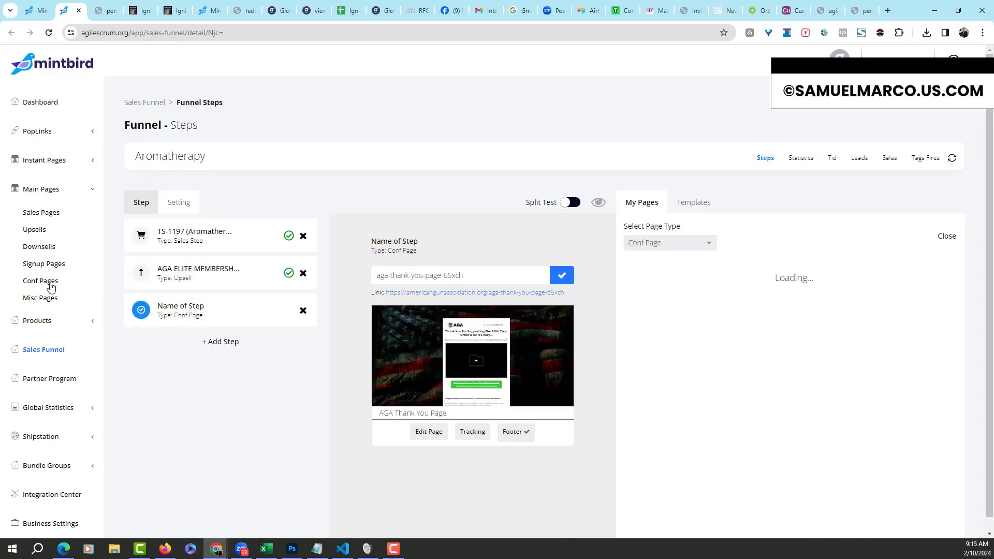
pyautogui.click(245, 240)
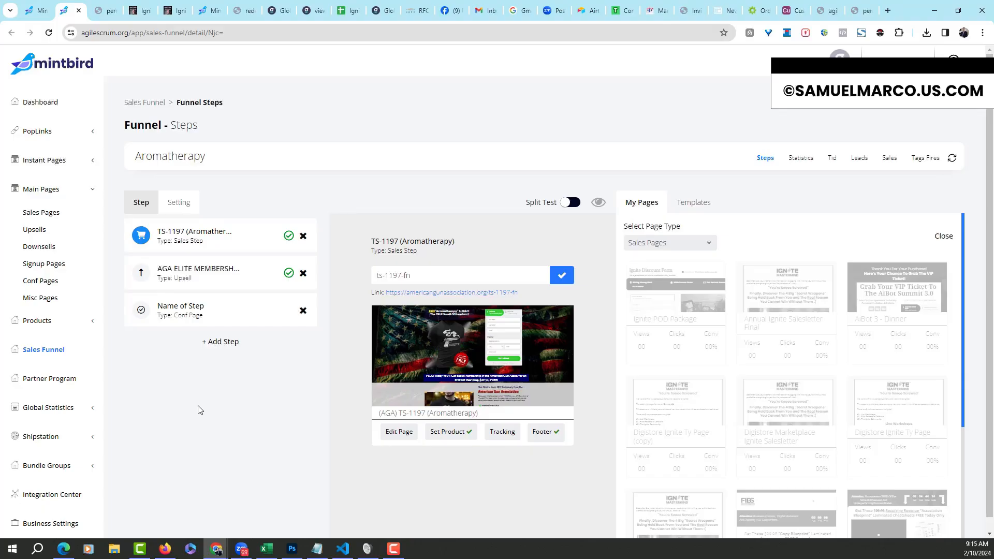
# Collapse Main Pages in the sidebar and expand Global Statistics to show its three sub-pages
pyautogui.click(91, 191)
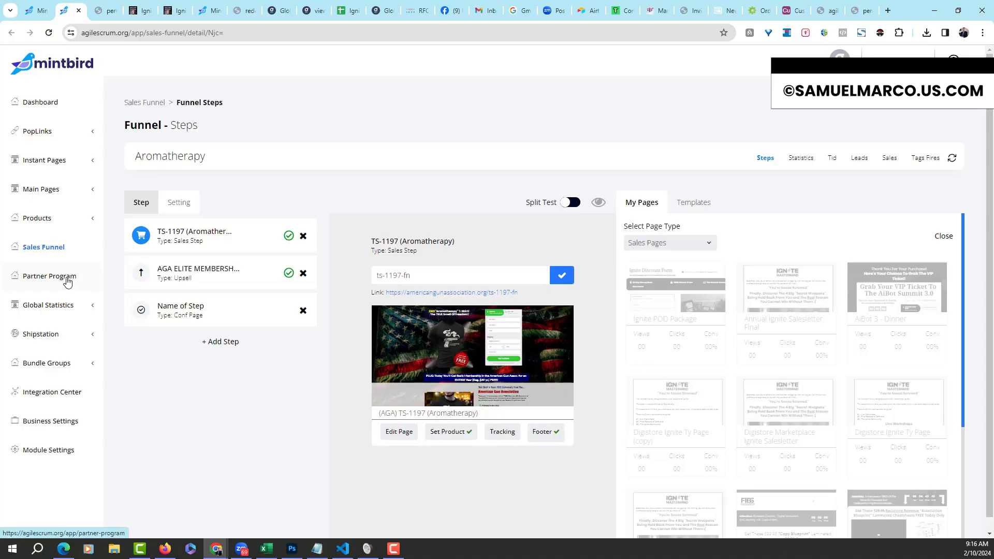
pyautogui.click(67, 306)
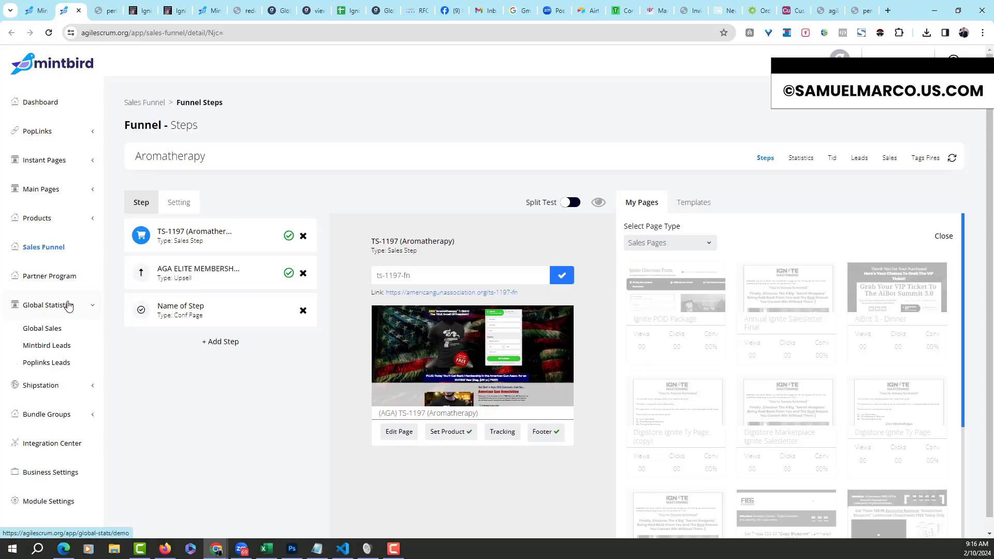
# Open Global Sales filtered by Week, showing 113 paid sales totalling $1276.55
pyautogui.click(41, 329)
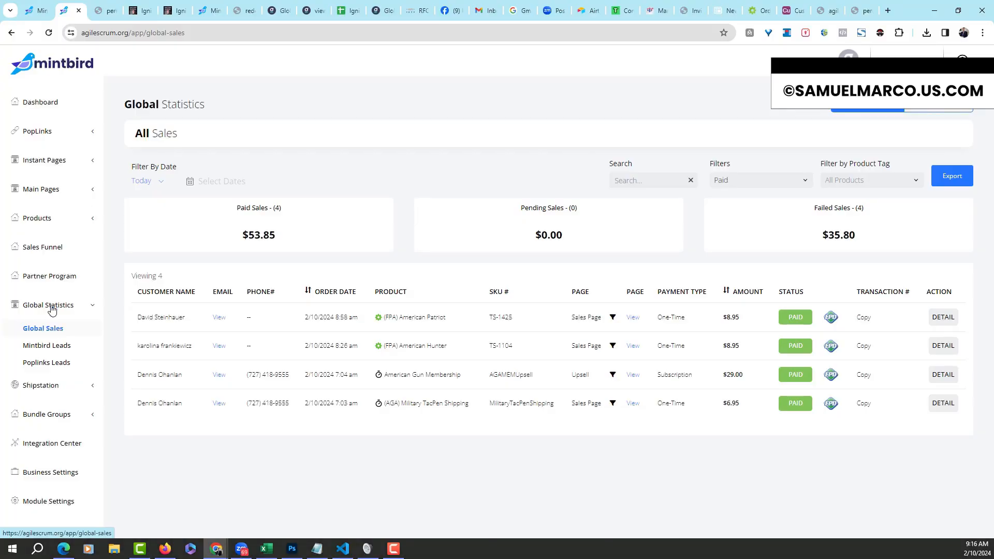
pyautogui.click(162, 183)
pyautogui.click(156, 238)
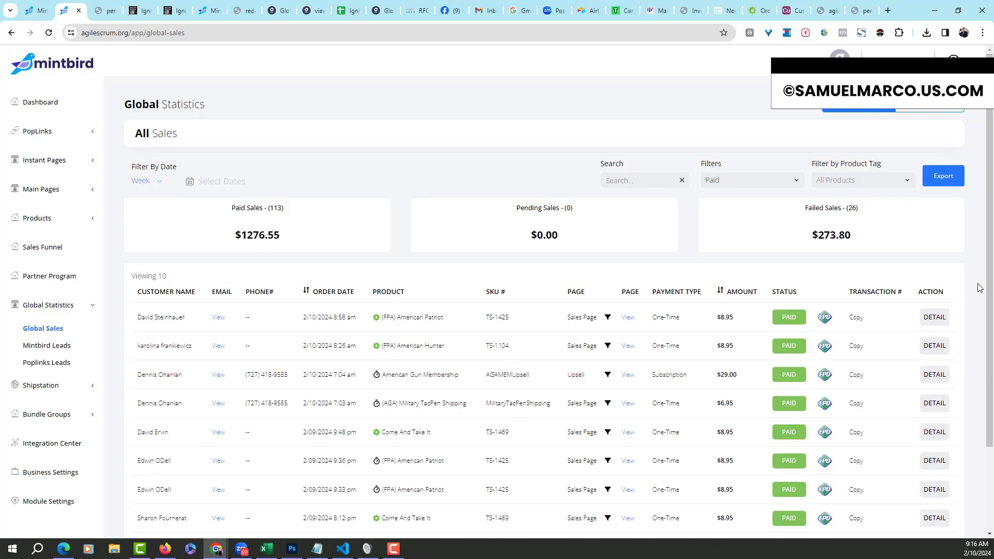
pyautogui.moveTo(990, 249); pyautogui.dragTo(990, 307)
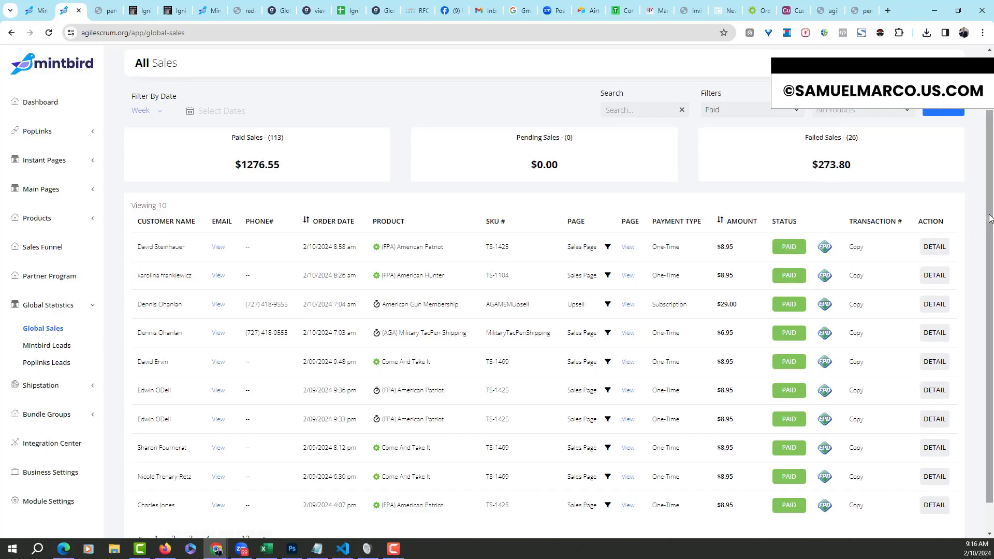
pyautogui.moveTo(989, 221); pyautogui.dragTo(986, 129)
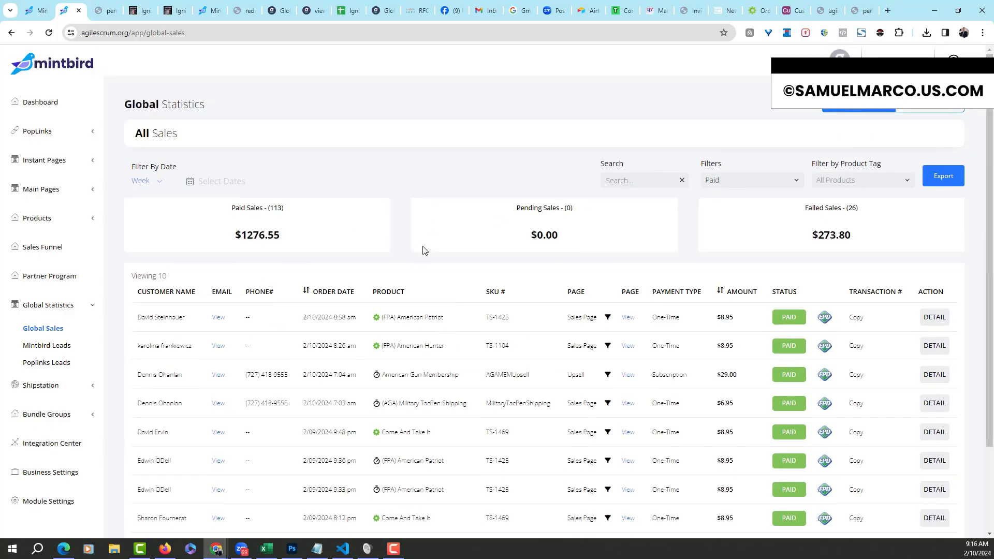
# Switch to the paid-only sales view filtered by Week, listing 8 sales totalling $7052.00
pyautogui.click(937, 113)
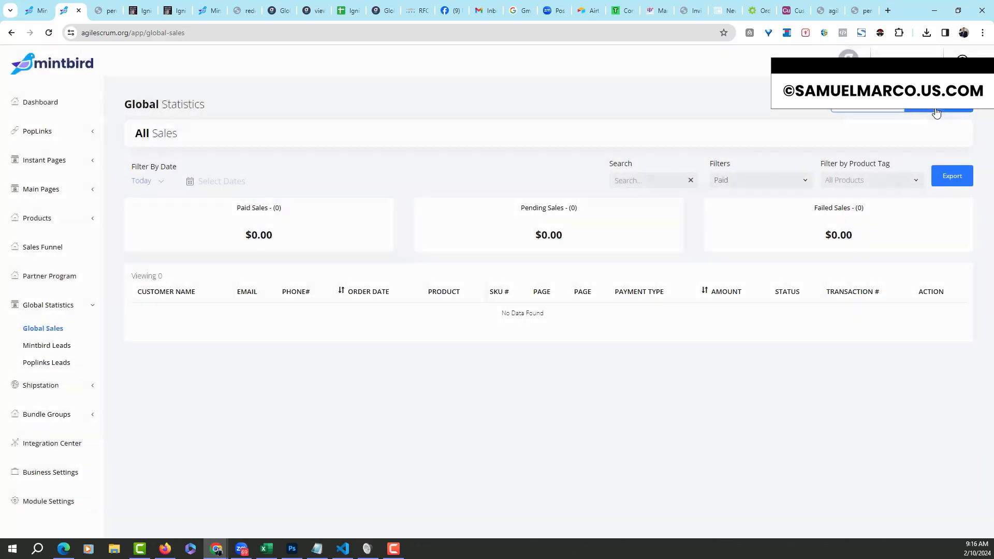
pyautogui.click(158, 181)
pyautogui.click(132, 236)
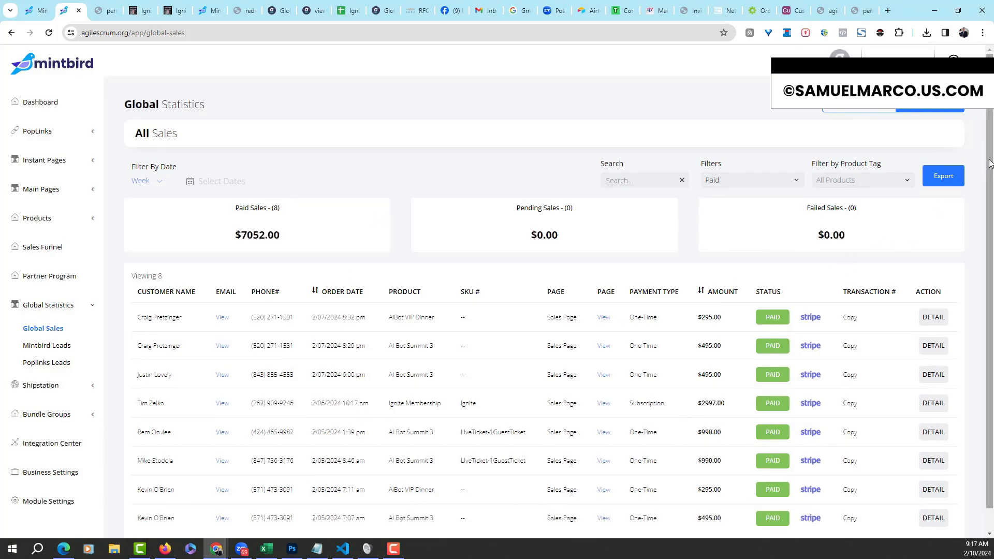
pyautogui.scroll(-1, 987, 171)
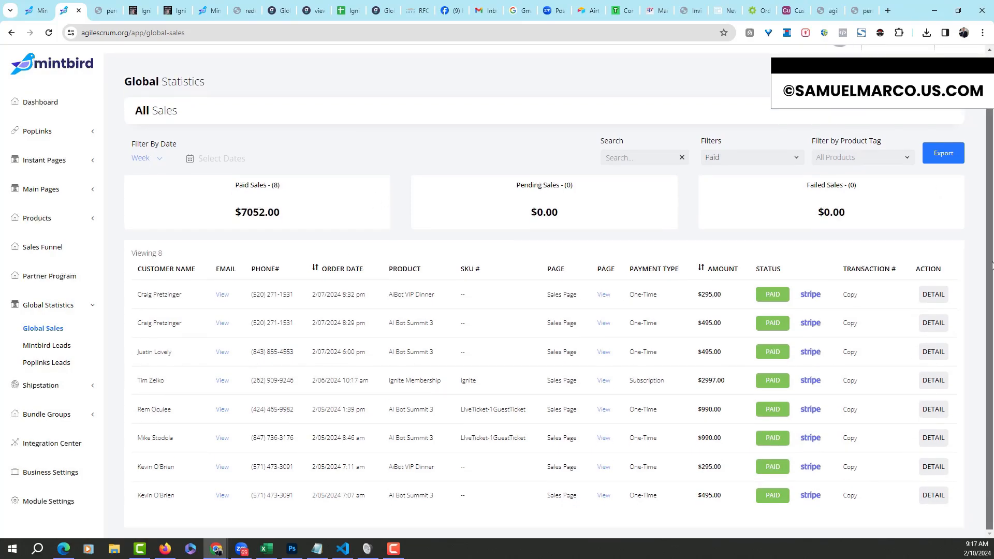
pyautogui.scroll(1, 987, 194)
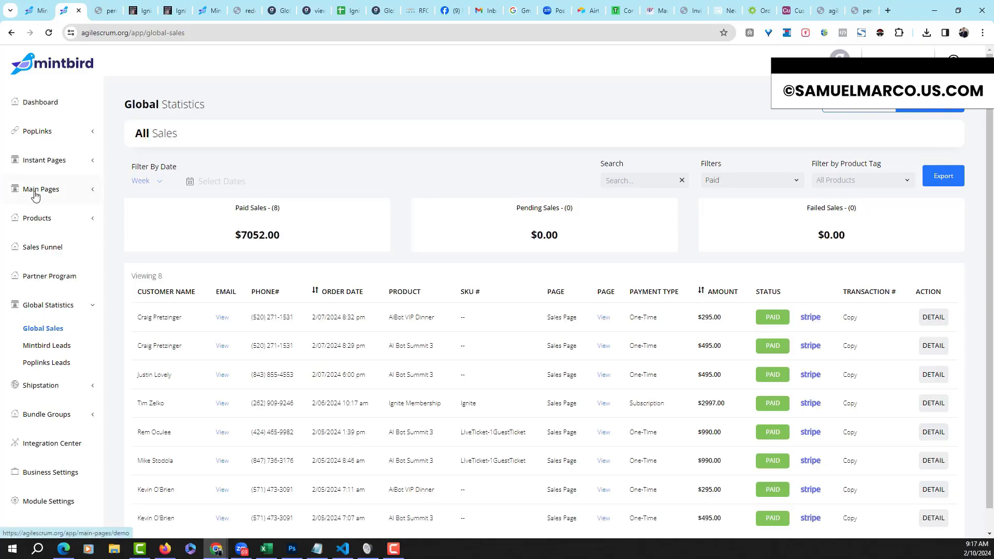
pyautogui.click(93, 307)
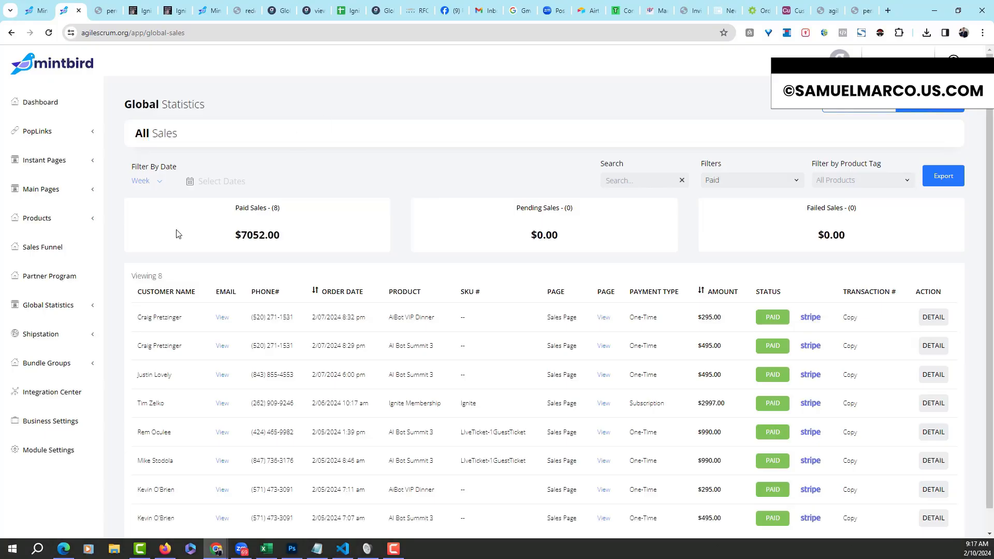
pyautogui.click(94, 307)
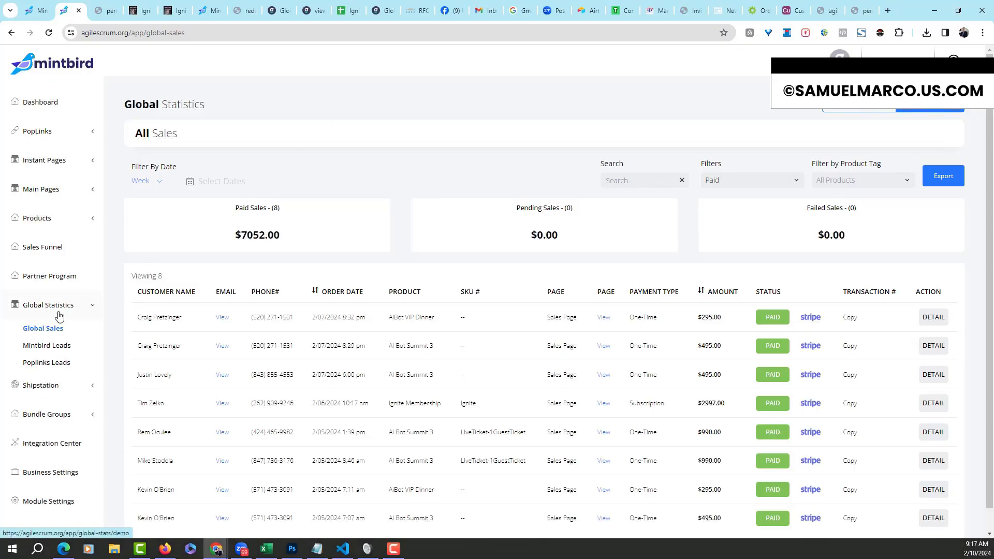
# Open Mintbird Leads filtered by Month: 37486 views, 200 emails and 163 phones
pyautogui.click(56, 350)
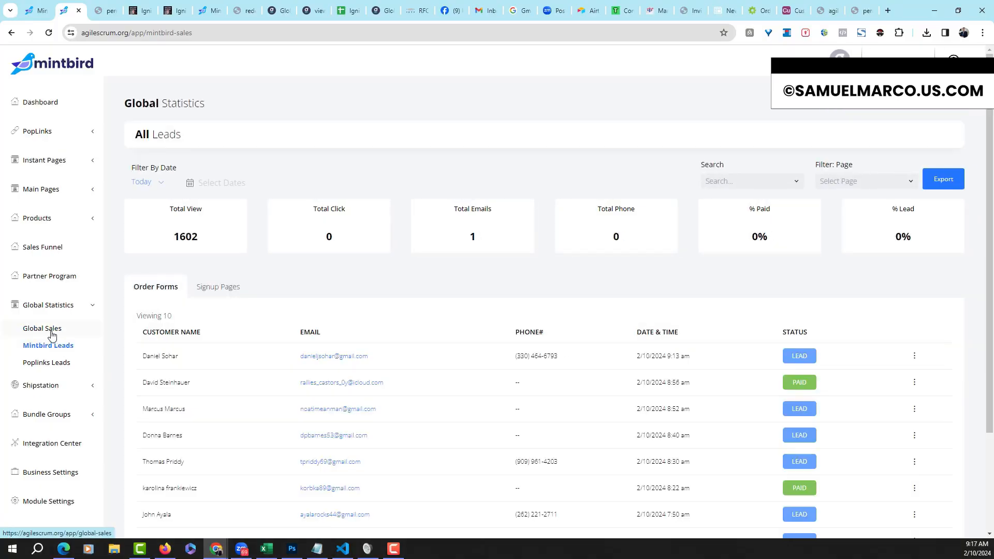
pyautogui.moveTo(989, 178); pyautogui.dragTo(986, 276)
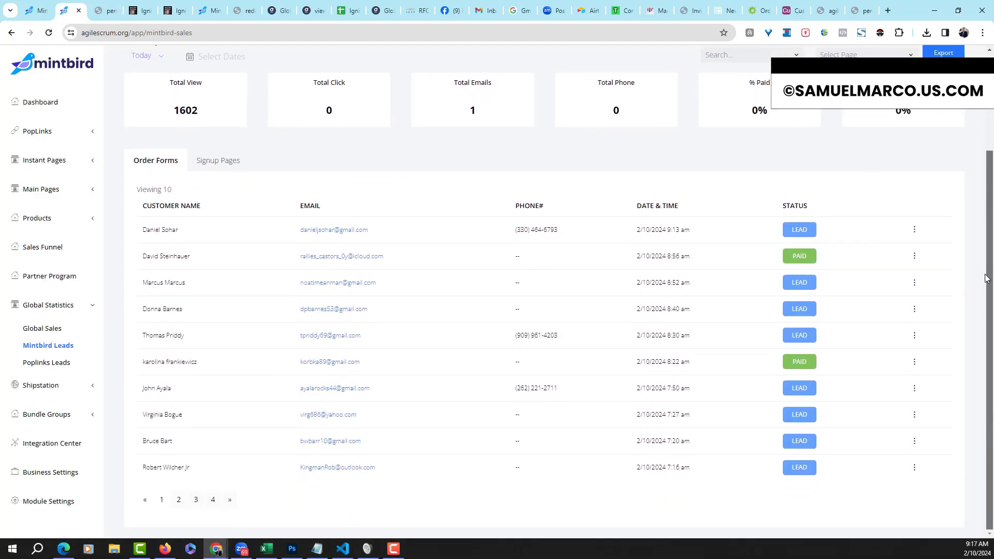
pyautogui.scroll(1, 830, 219)
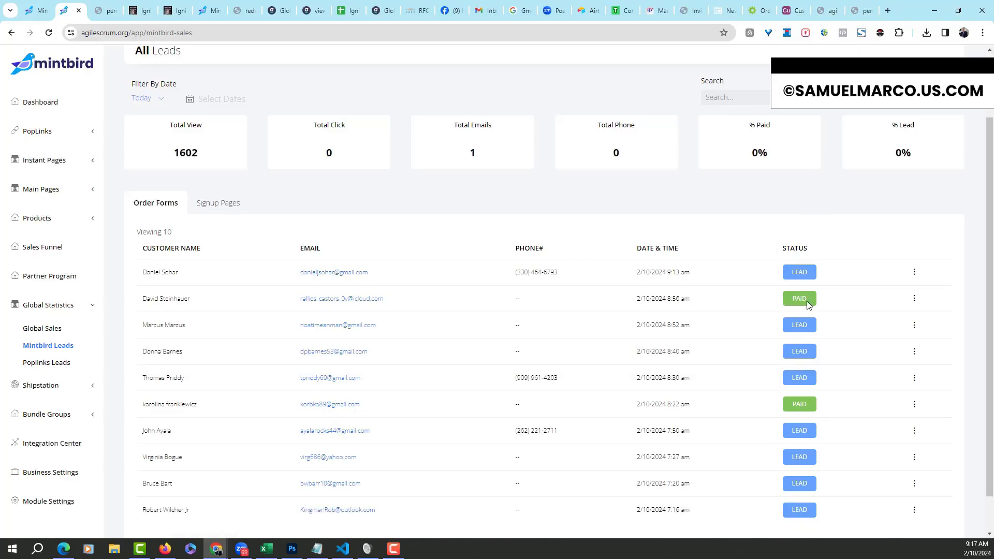
pyautogui.scroll(2, 990, 311)
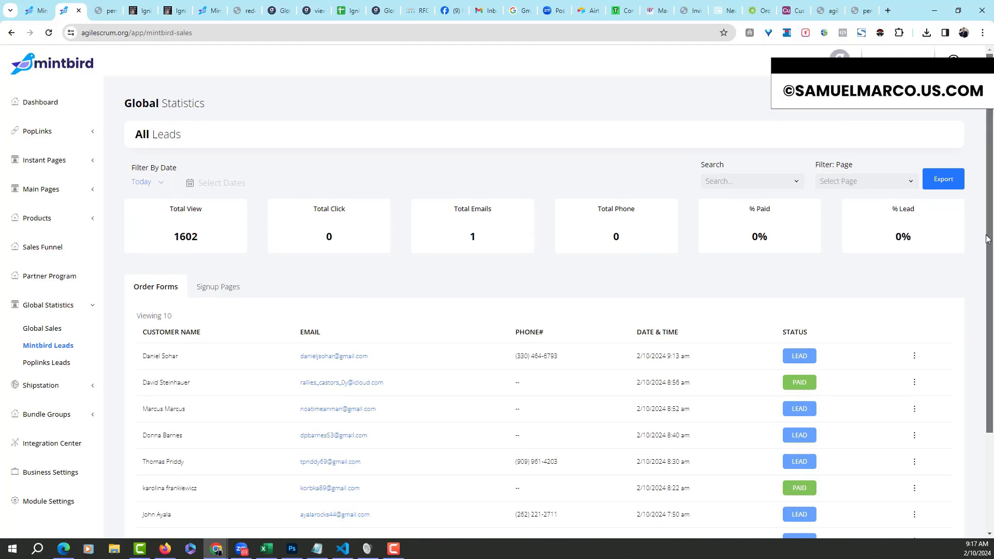
pyautogui.click(161, 188)
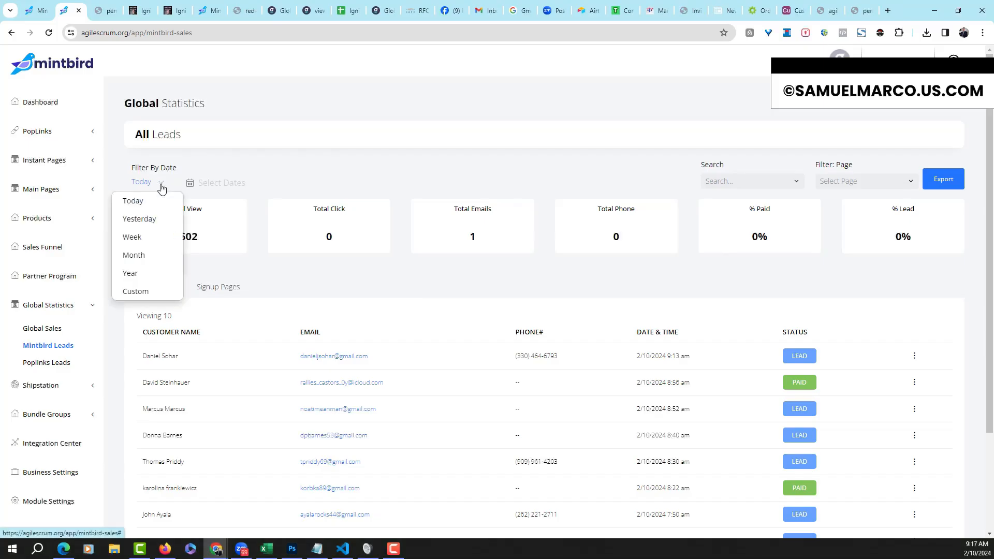
pyautogui.click(141, 252)
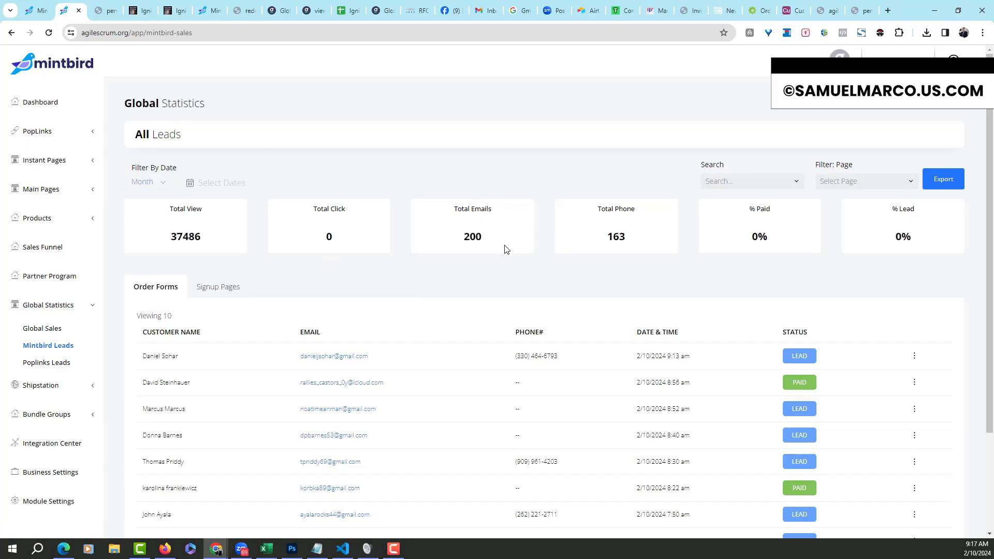
# Look through the Filter: Page list and close it without choosing a page
pyautogui.scroll(-1, 990, 183)
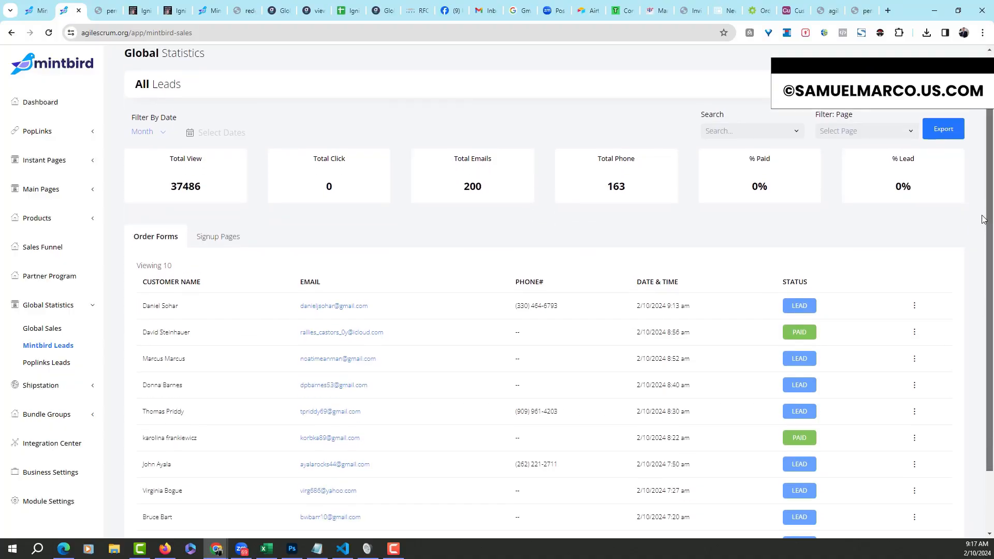
pyautogui.click(911, 134)
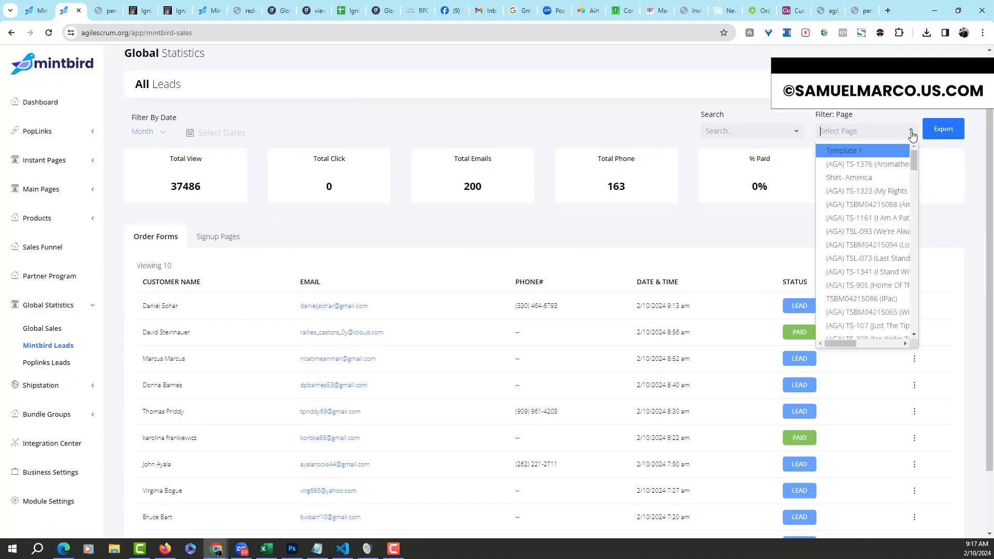
pyautogui.moveTo(916, 154); pyautogui.dragTo(907, 334)
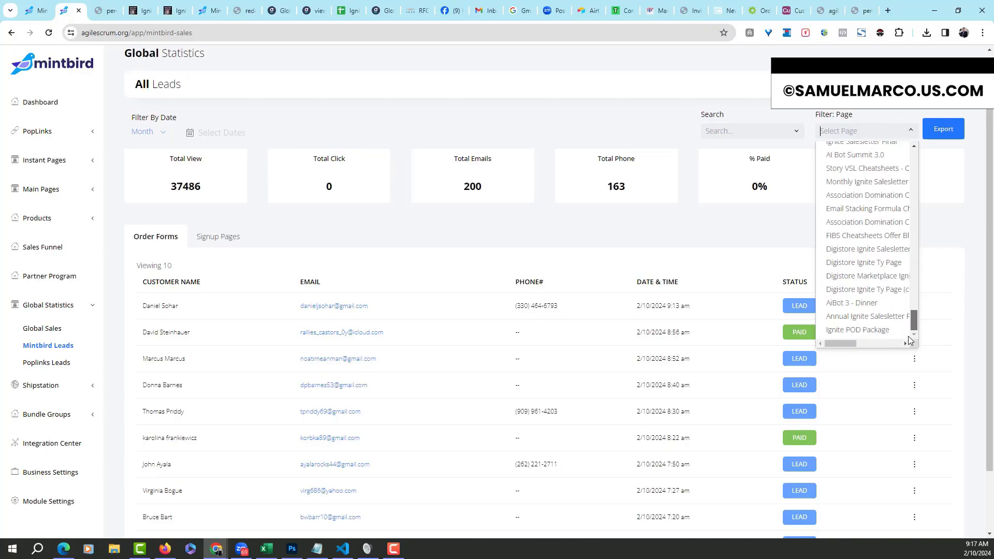
pyautogui.moveTo(908, 336); pyautogui.dragTo(881, 126)
pyautogui.click(545, 214)
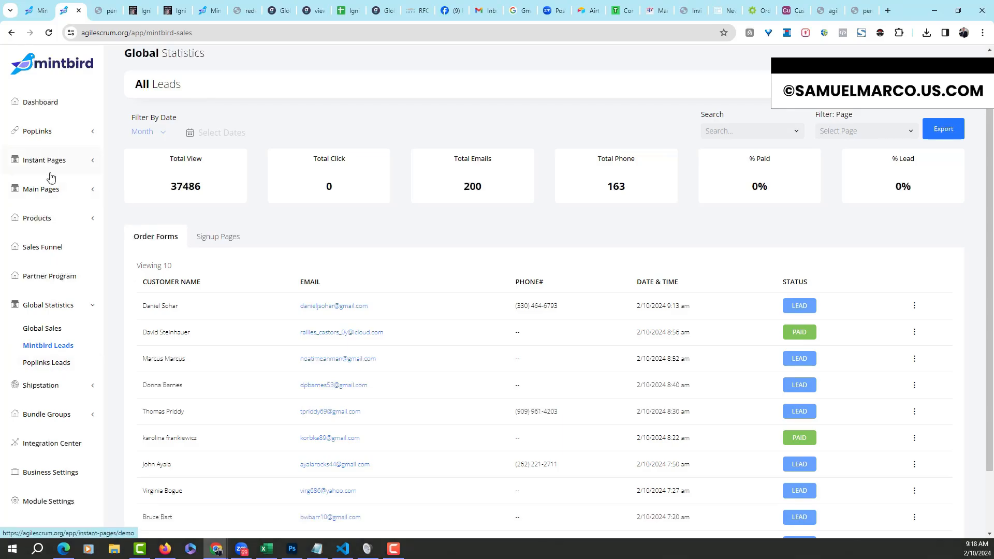
# Open the Poplinks Leads list of lead-step emails, names, dates and phones across 301 pages
pyautogui.click(42, 364)
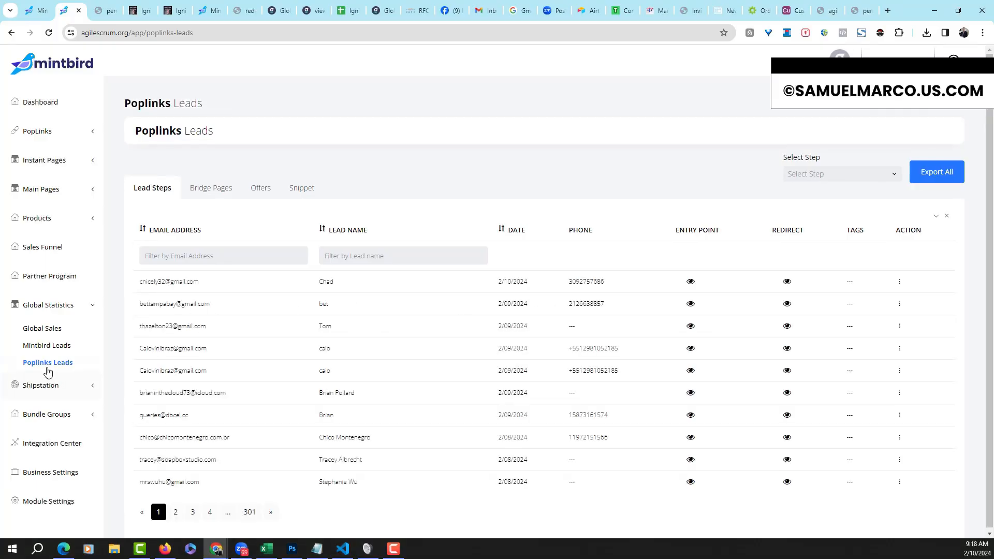
pyautogui.click(94, 163)
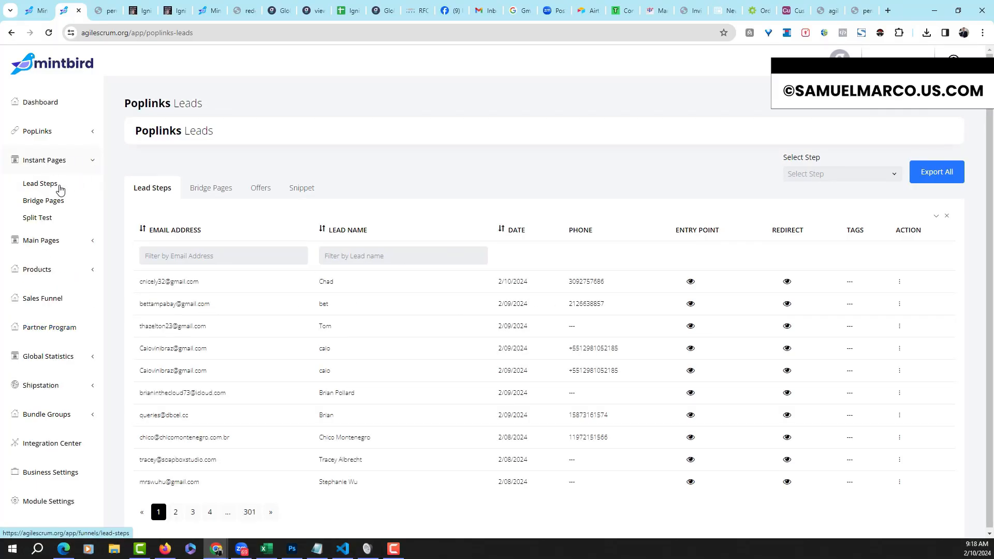
pyautogui.click(94, 164)
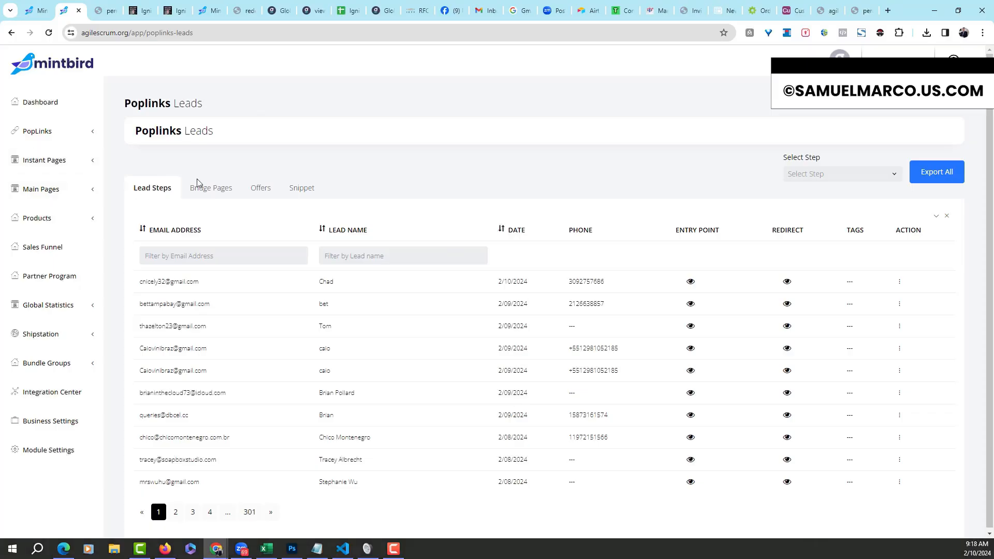
# Fold Global Statistics back up and expand the Shipstation menu
pyautogui.click(92, 307)
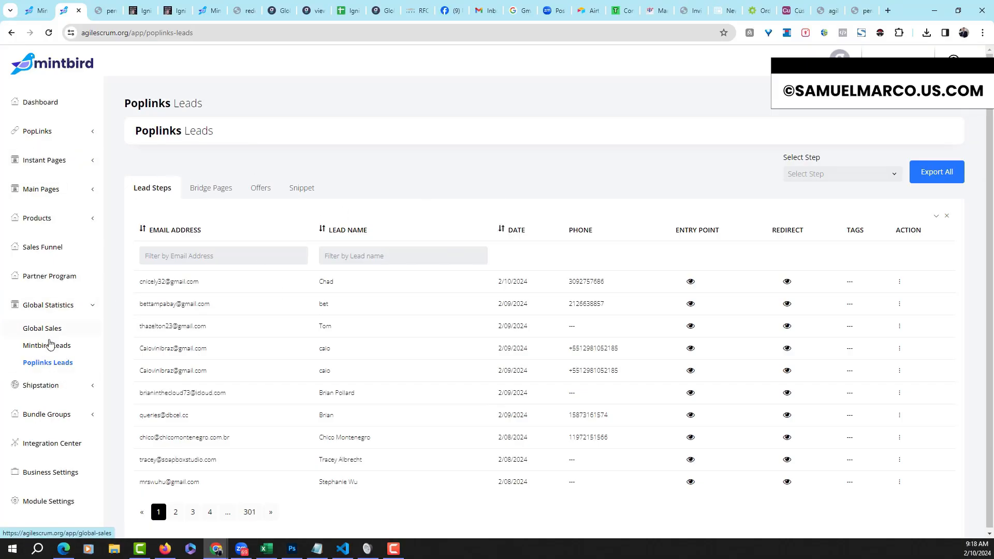
pyautogui.click(89, 307)
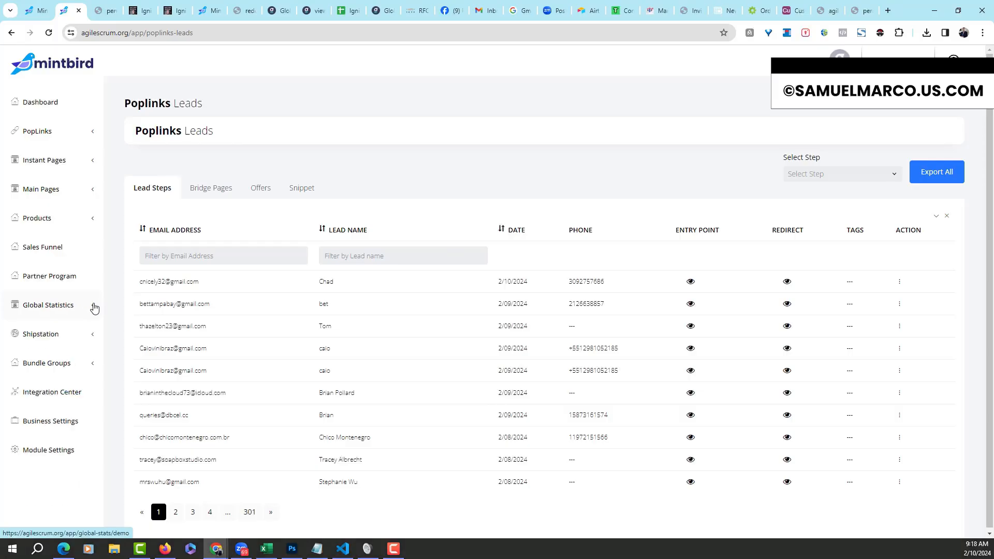
pyautogui.click(93, 338)
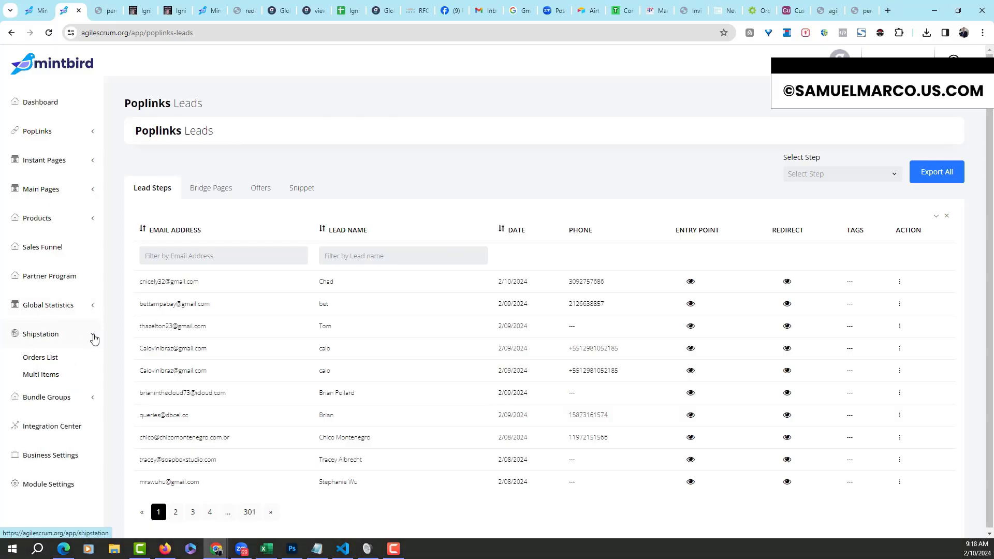
# Show one customer's Shipstation multi-item orders: FPA Membership $17.00 and I Am A Patriot $8.95
pyautogui.click(42, 358)
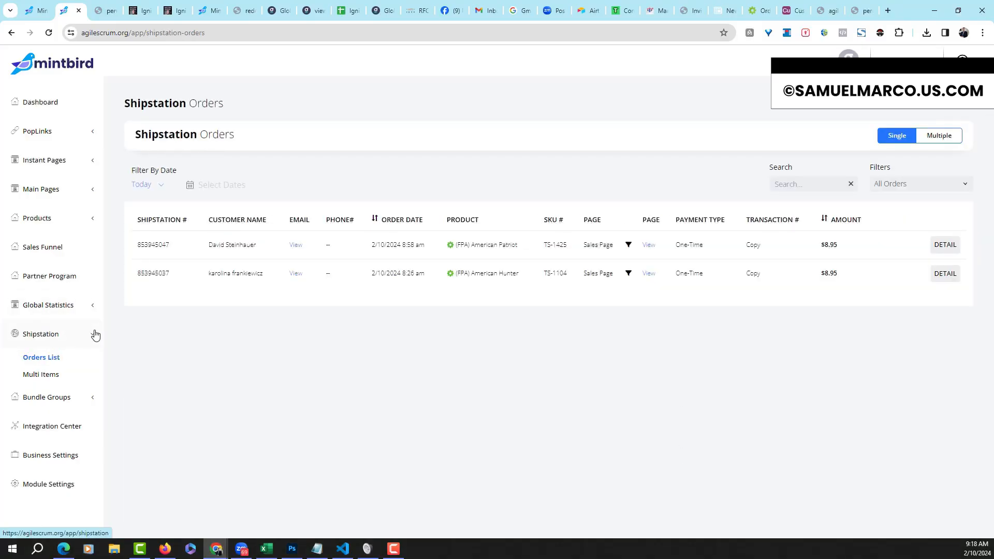
pyautogui.click(52, 372)
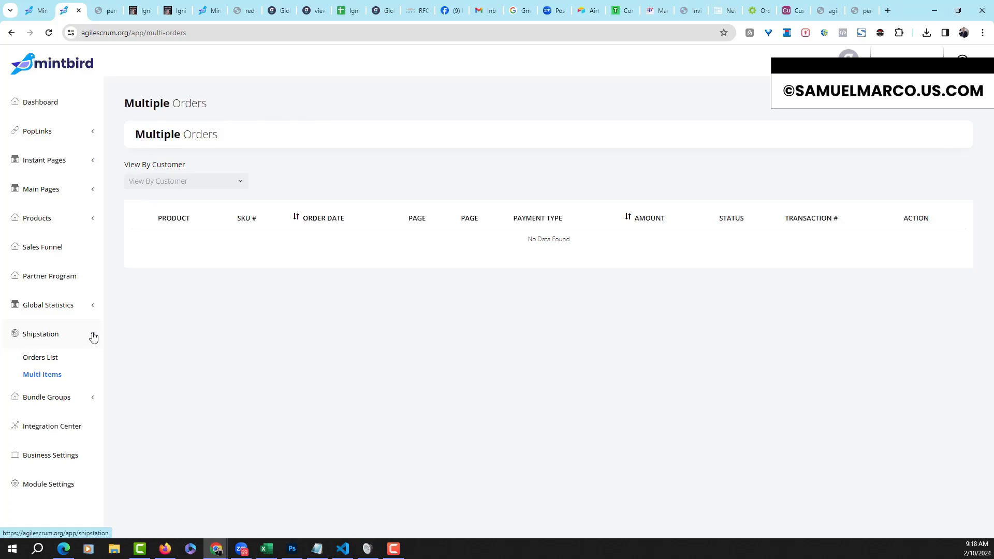
pyautogui.click(244, 183)
pyautogui.click(179, 279)
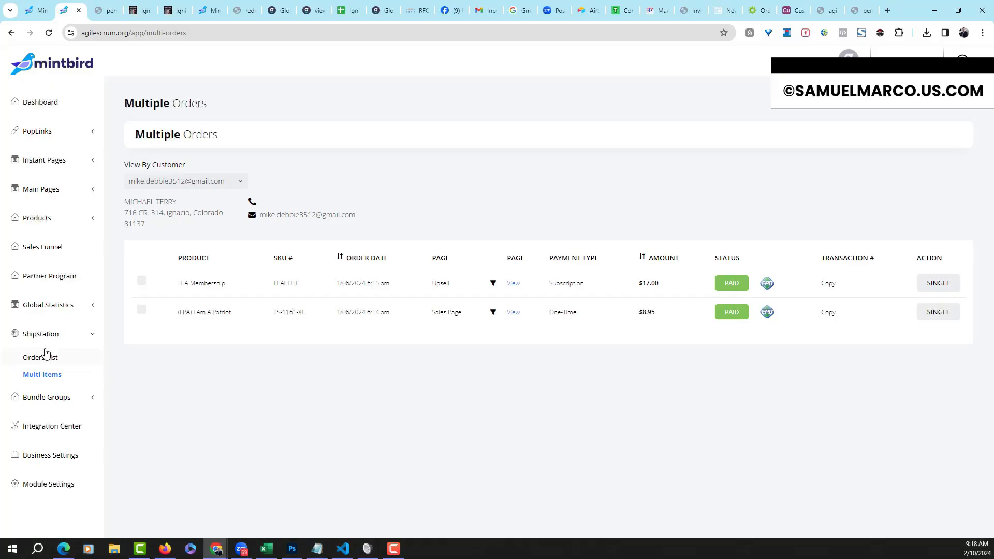
pyautogui.click(93, 338)
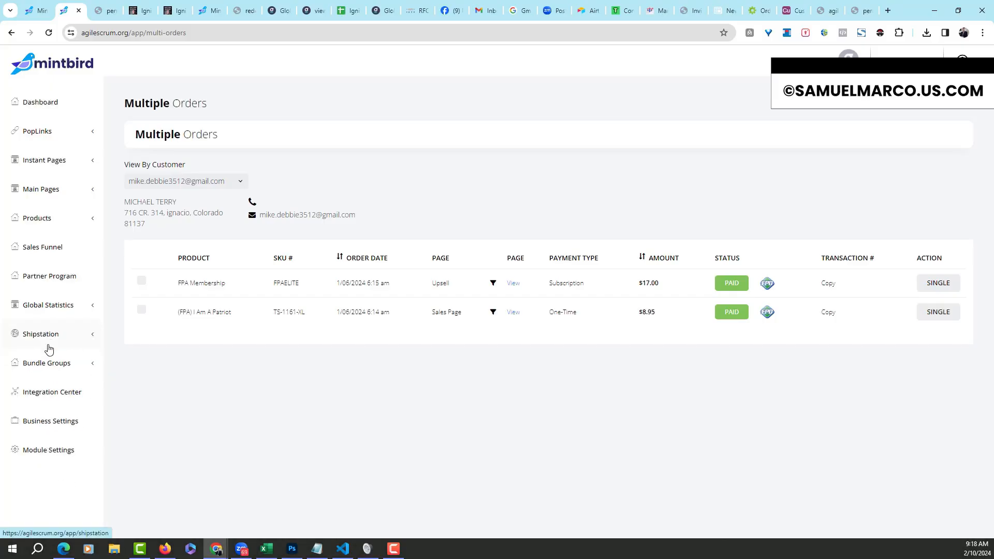
pyautogui.click(94, 364)
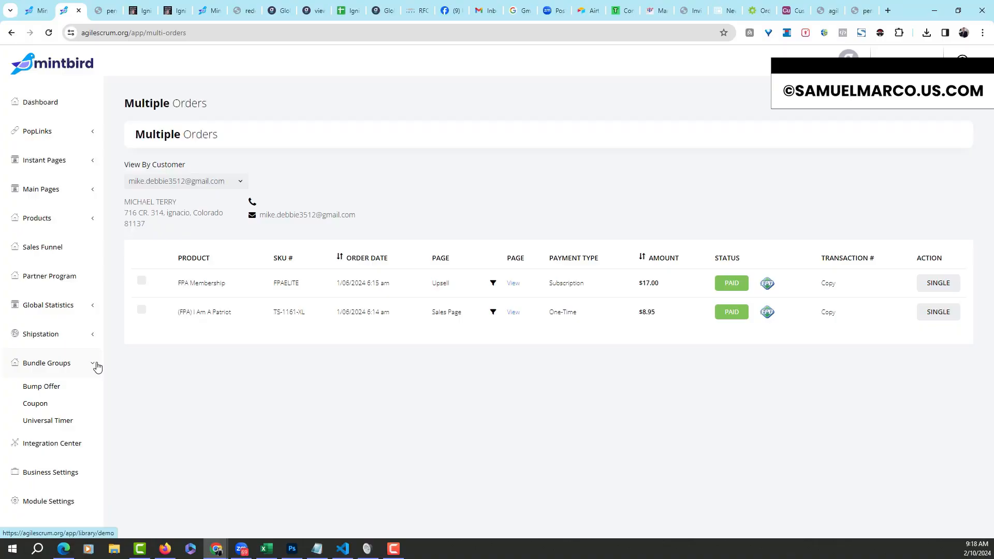
# View Bump Offers, then the Coupon Code list with 75, earlybird and DinDin coupons
pyautogui.click(55, 388)
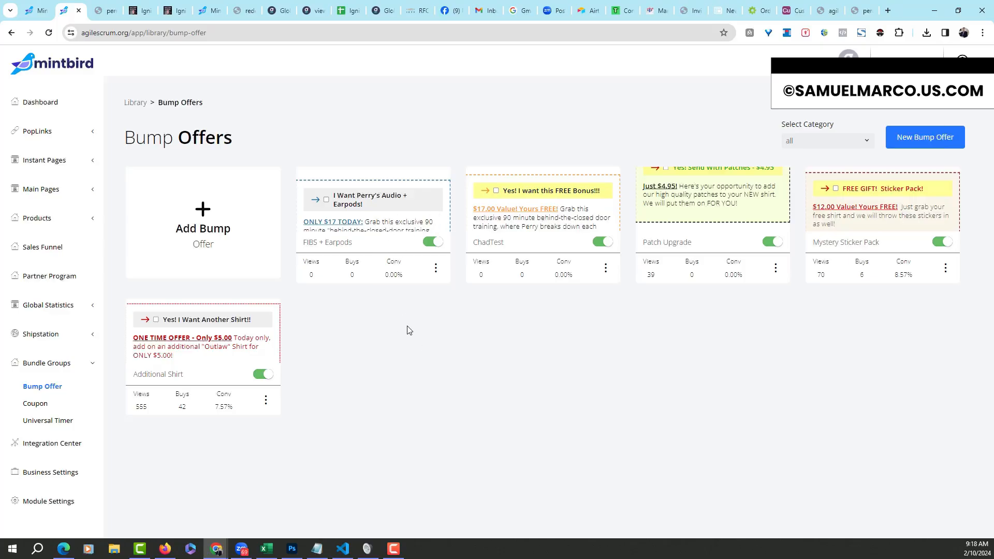
pyautogui.click(45, 408)
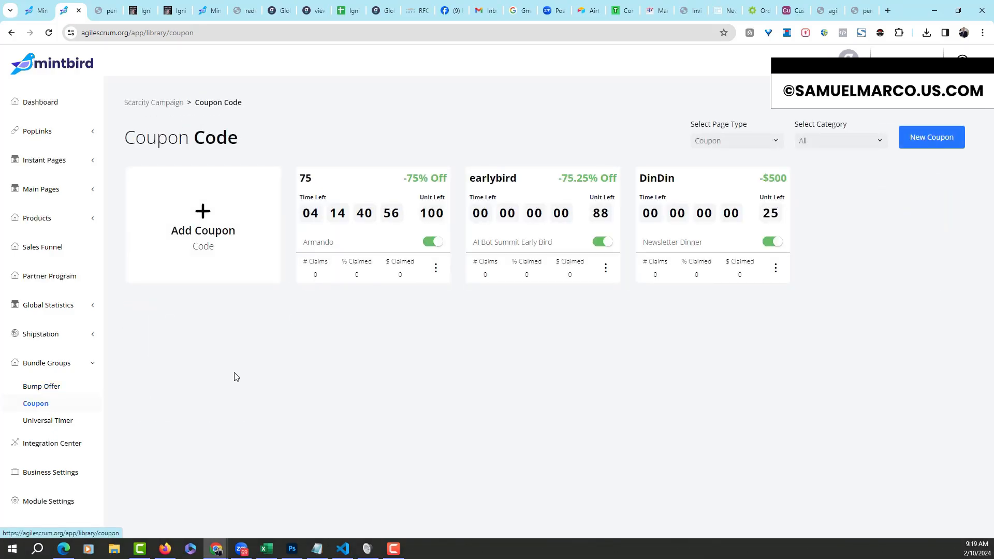
# Open Universal Timers (AIBotSummit 3.0 - EarlyBird, Hoodie Discount, Upsell Timer) and collapse Bundle Groups
pyautogui.click(56, 425)
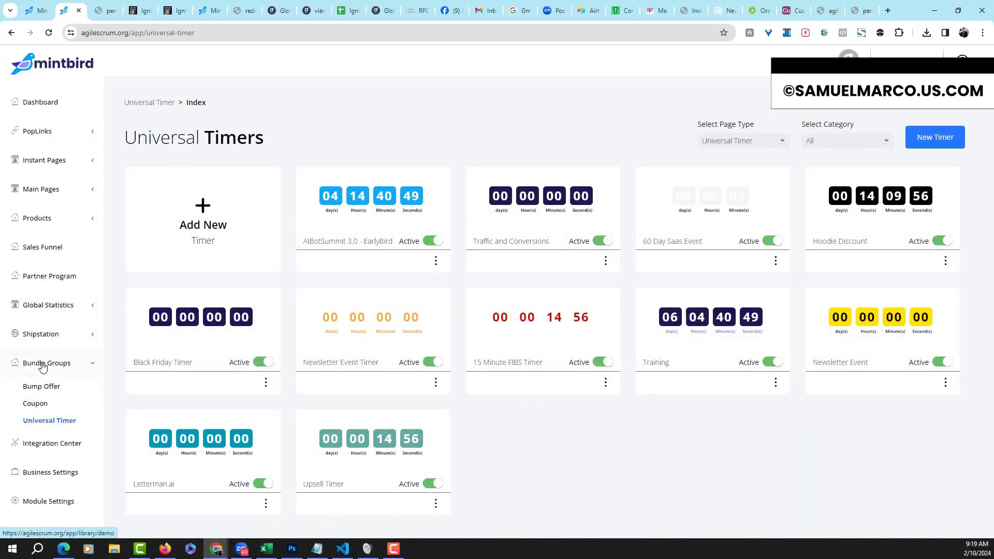
pyautogui.click(84, 372)
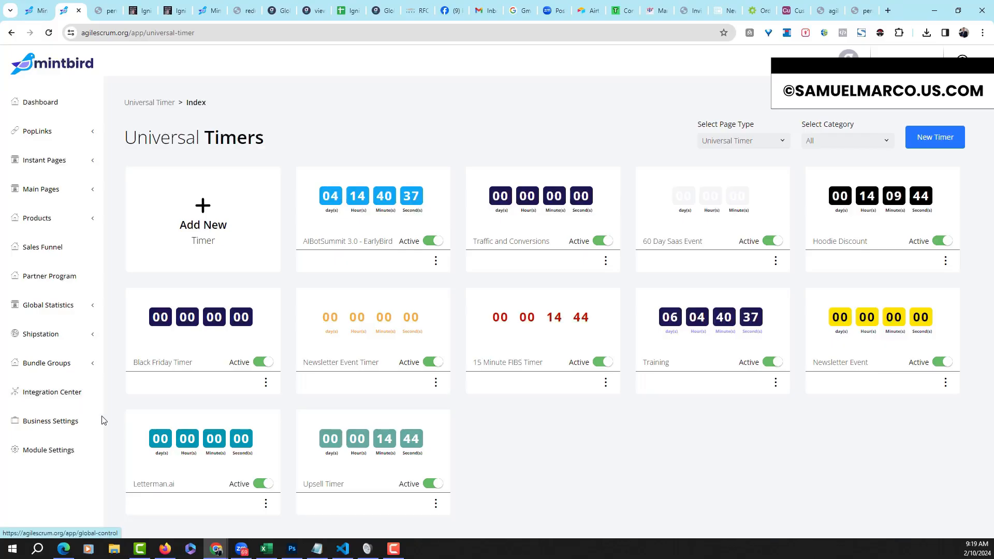
# Open Business Settings and view the Compliance Pages list
pyautogui.click(55, 425)
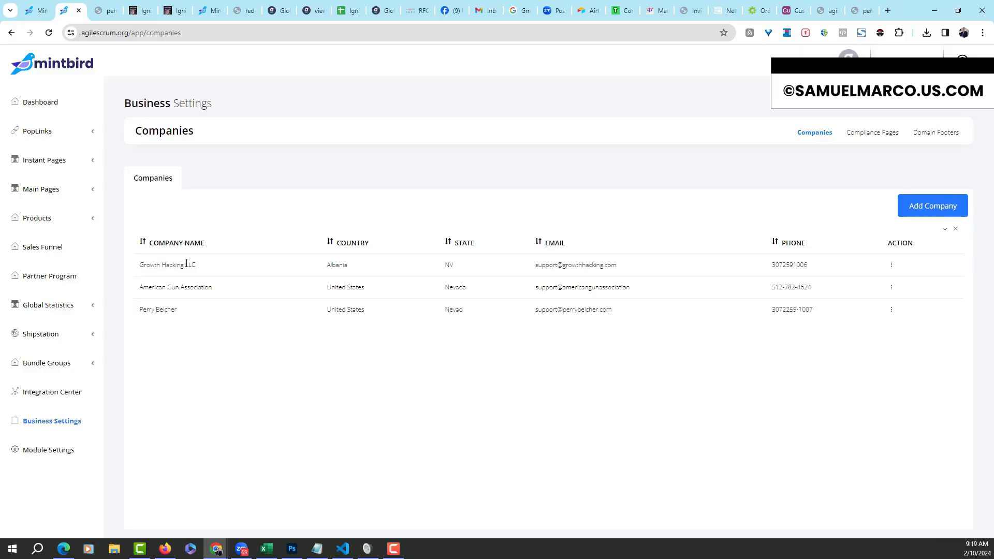
pyautogui.click(878, 133)
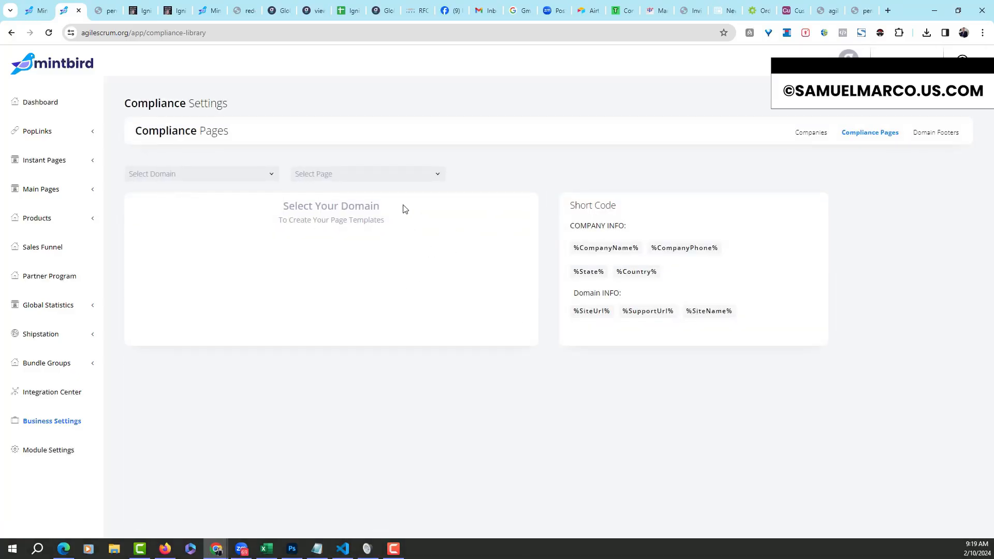
pyautogui.click(438, 175)
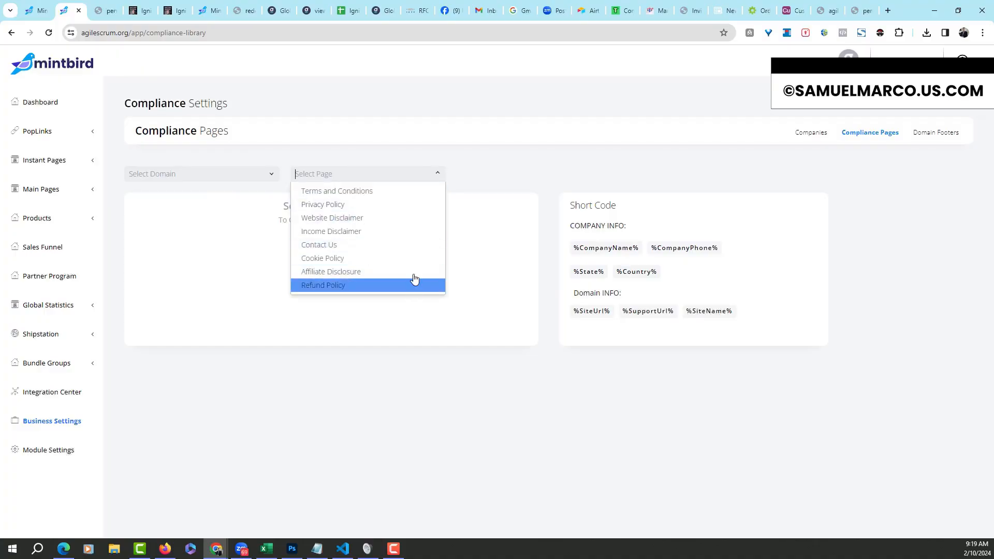
# Check the Domain Footers domain list, then open global Module Settings with Custom Domains
pyautogui.click(928, 133)
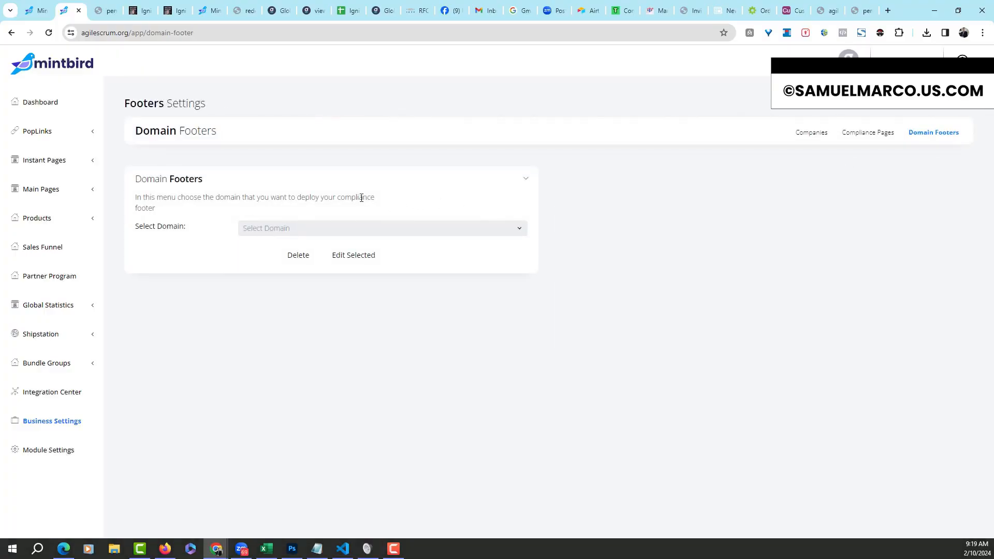
pyautogui.click(519, 229)
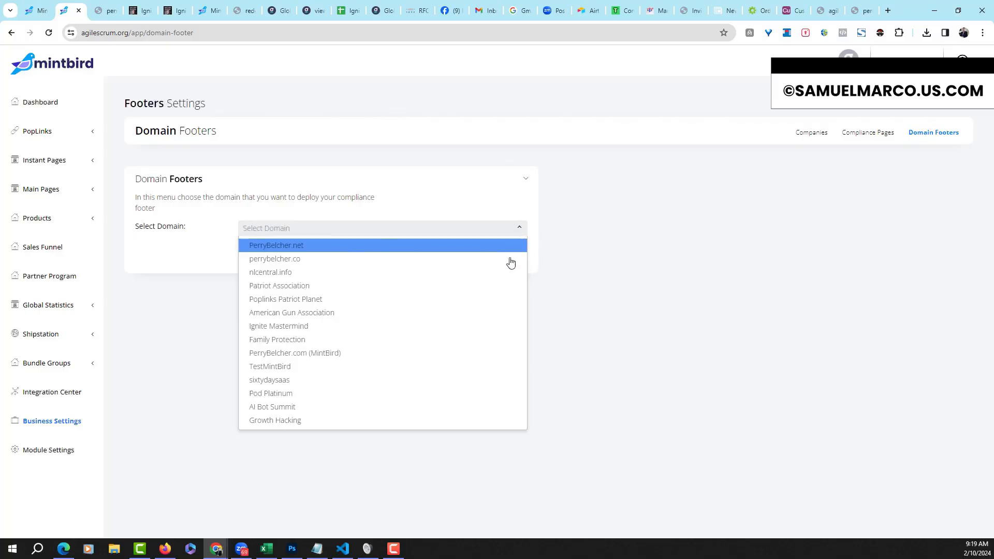
pyautogui.click(671, 233)
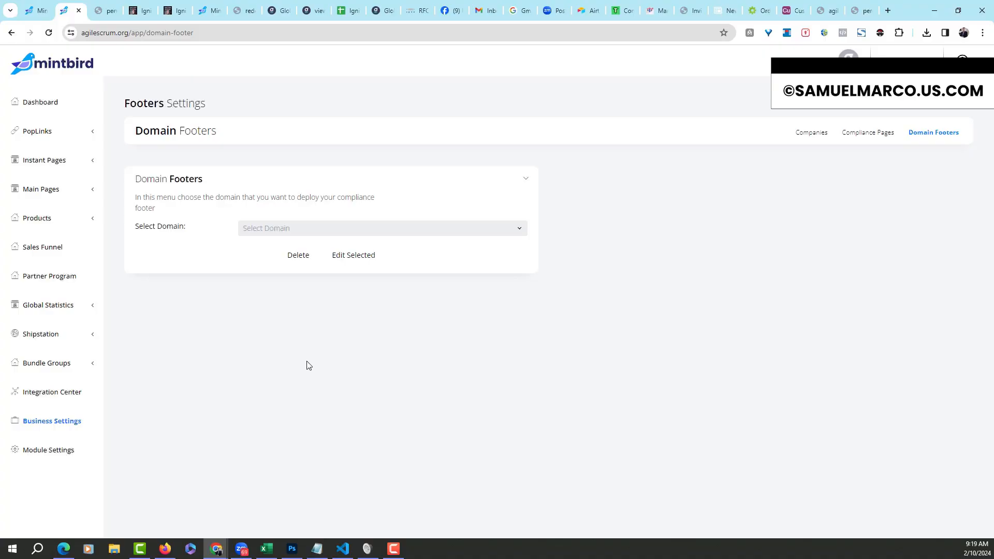
pyautogui.click(67, 452)
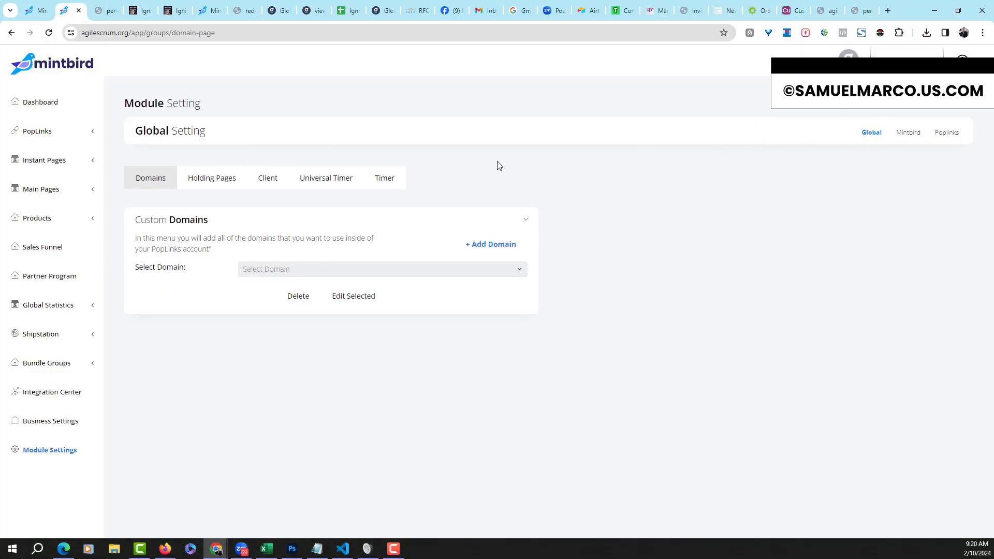
# Browse the Holding Pages, Client, Universal Timer and Timer tabs, then switch to MintBird's Physical Product settings
pyautogui.click(520, 269)
pyautogui.click(213, 188)
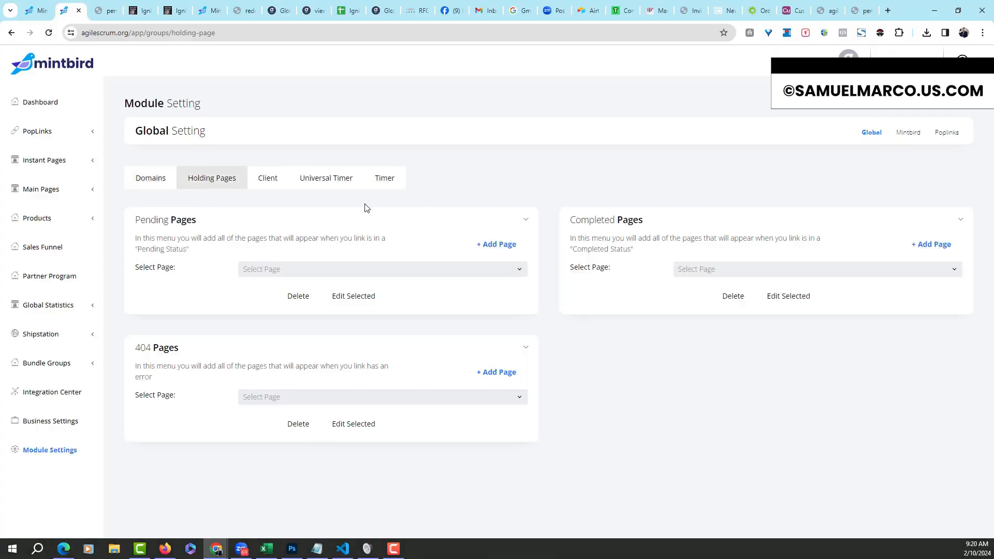
pyautogui.click(269, 189)
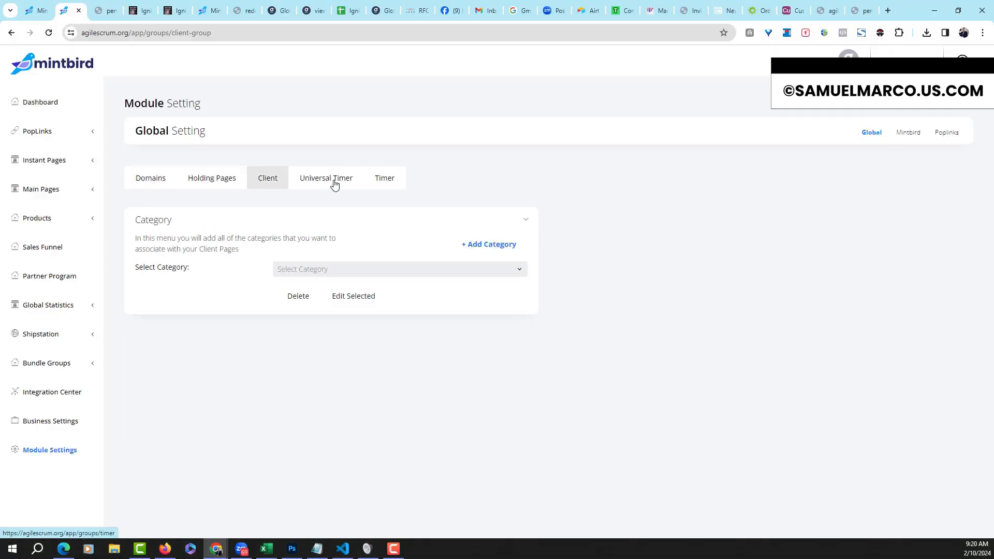
pyautogui.click(334, 184)
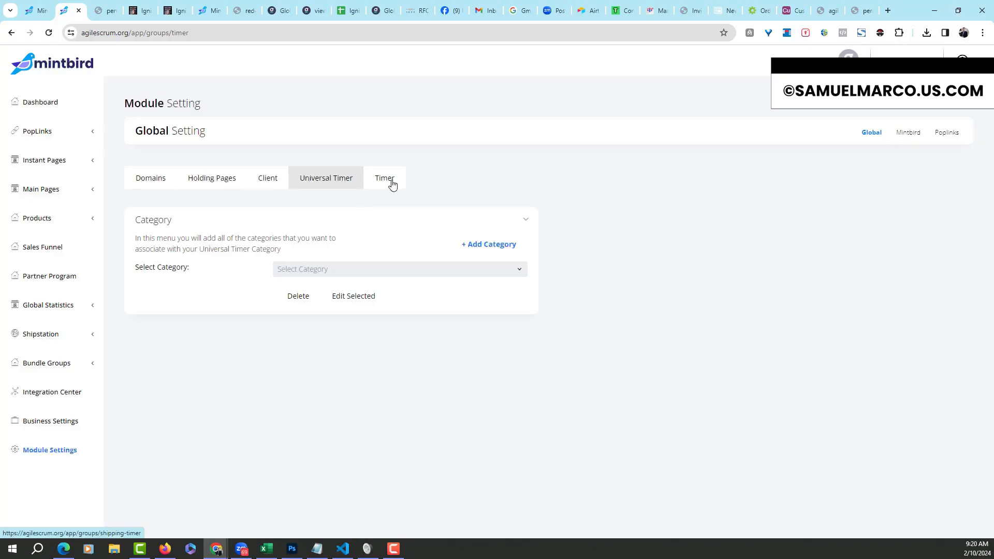
pyautogui.click(390, 183)
pyautogui.click(145, 190)
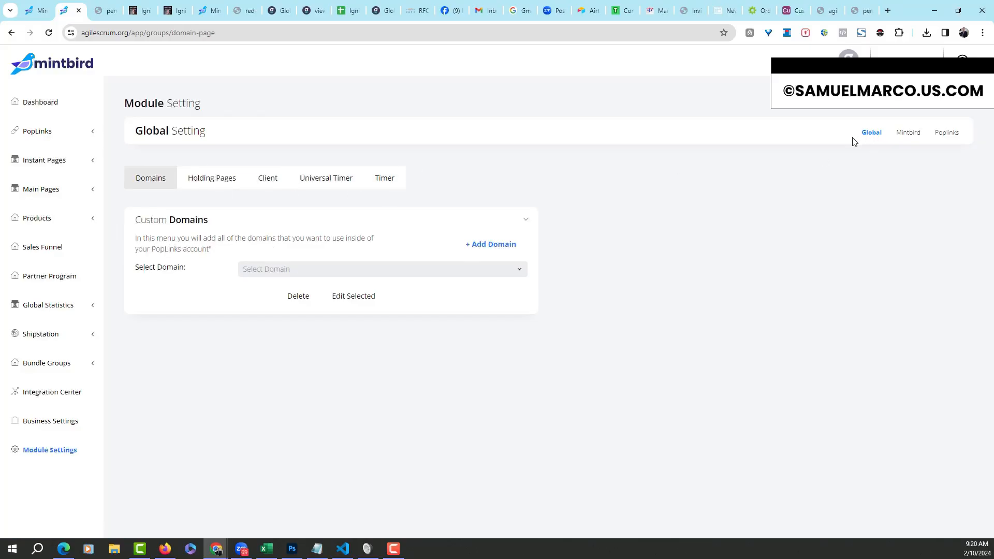
pyautogui.click(914, 135)
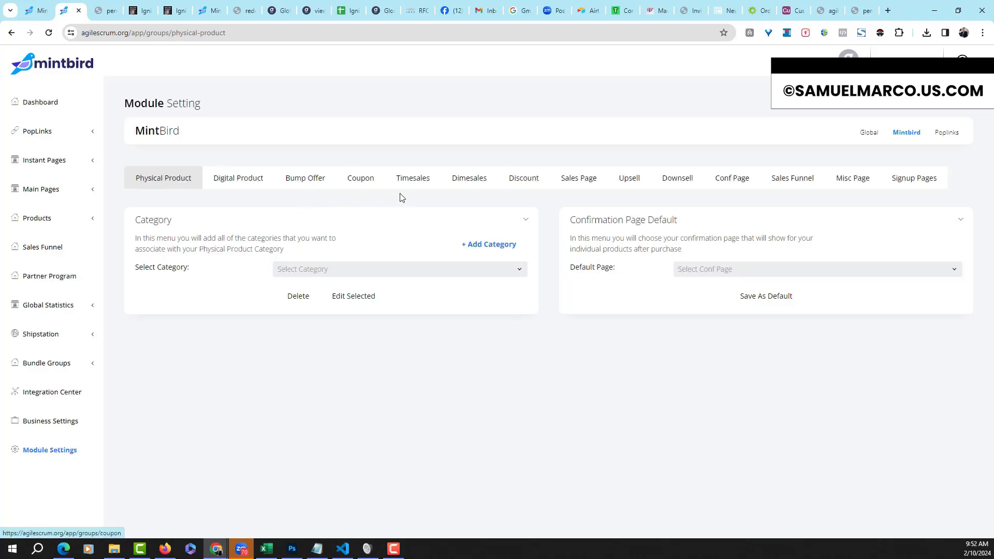
# Expand Main Pages and view the Dimesales, Discount, Sales Page, Upsell, Downsell and Conf Page settings
pyautogui.click(87, 190)
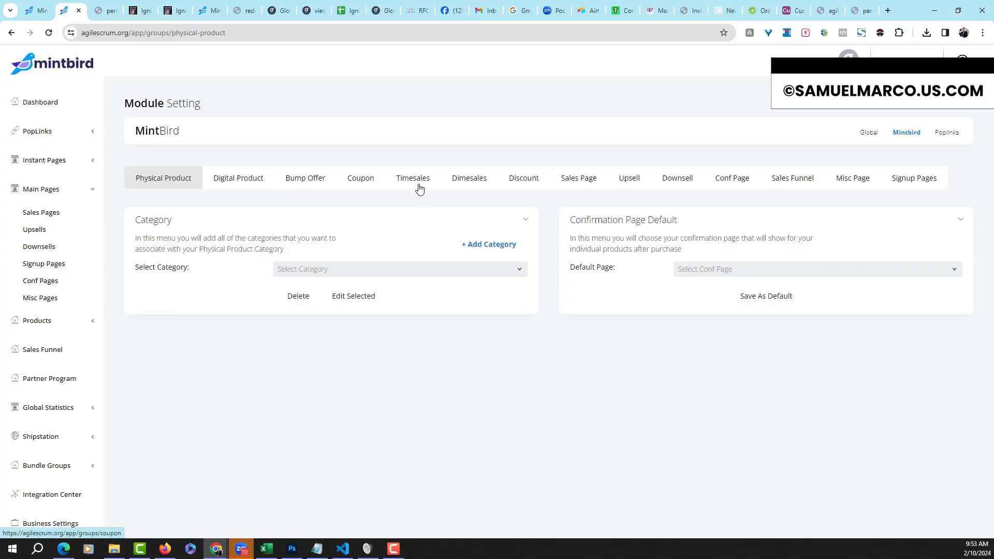
pyautogui.click(470, 182)
pyautogui.click(512, 186)
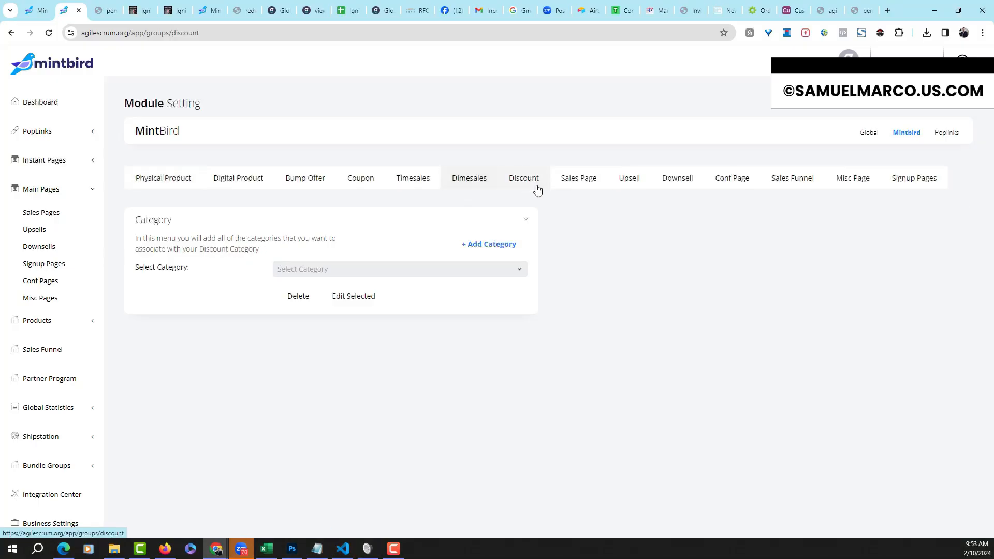
pyautogui.click(578, 188)
pyautogui.click(630, 186)
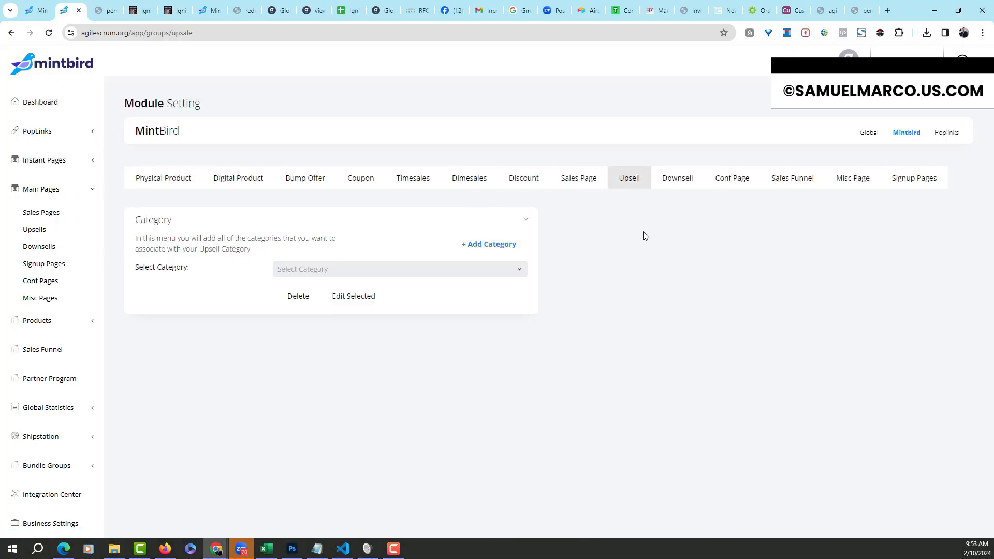
pyautogui.click(680, 185)
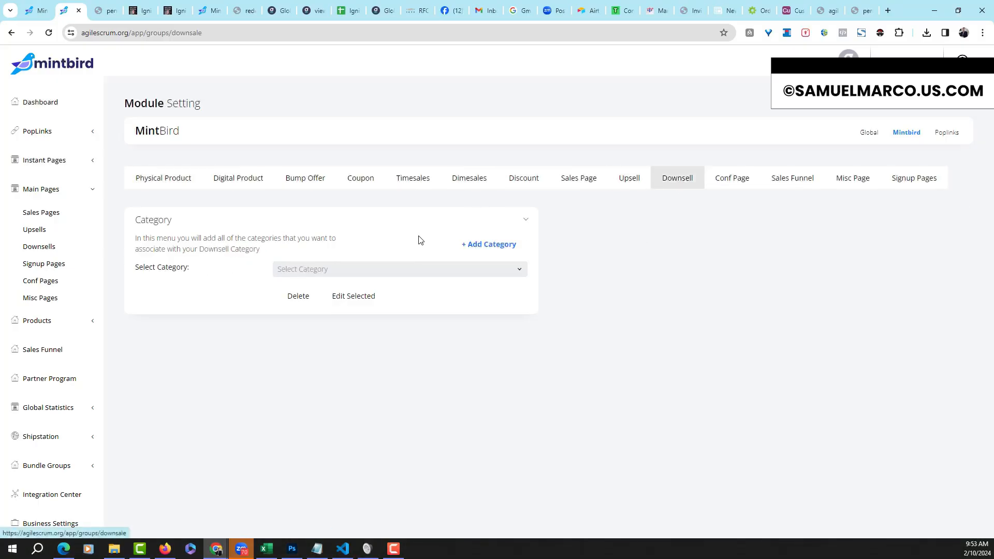
pyautogui.click(715, 185)
# Go back to Physical Product, collapse Main Pages, and return to the Custom Domains panel in Module Settings
pyautogui.click(175, 181)
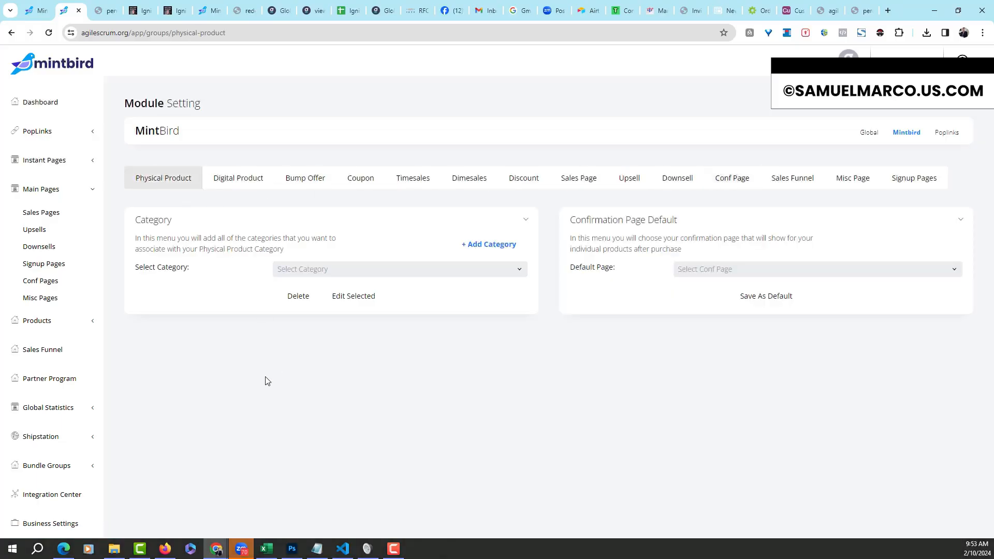
pyautogui.click(83, 190)
pyautogui.click(58, 450)
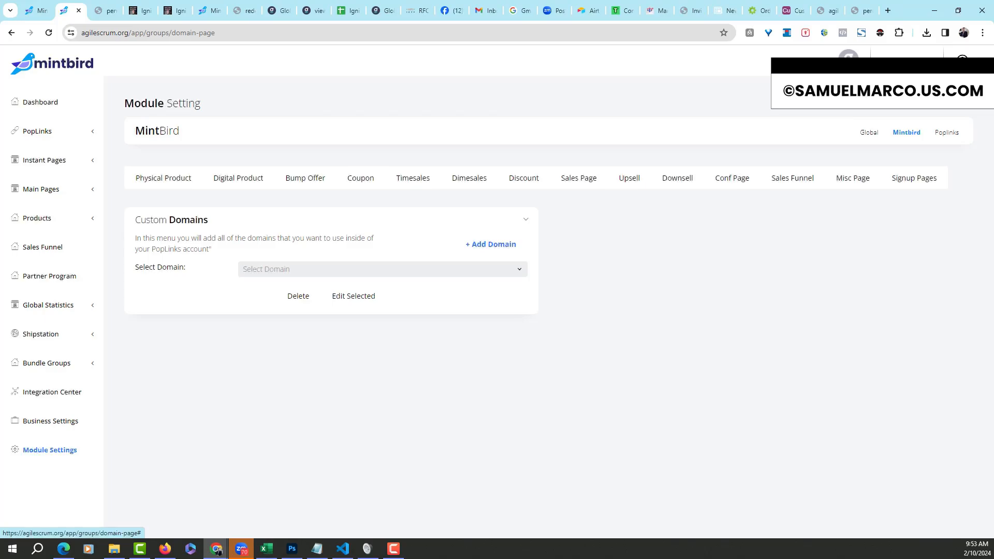
pyautogui.click(906, 65)
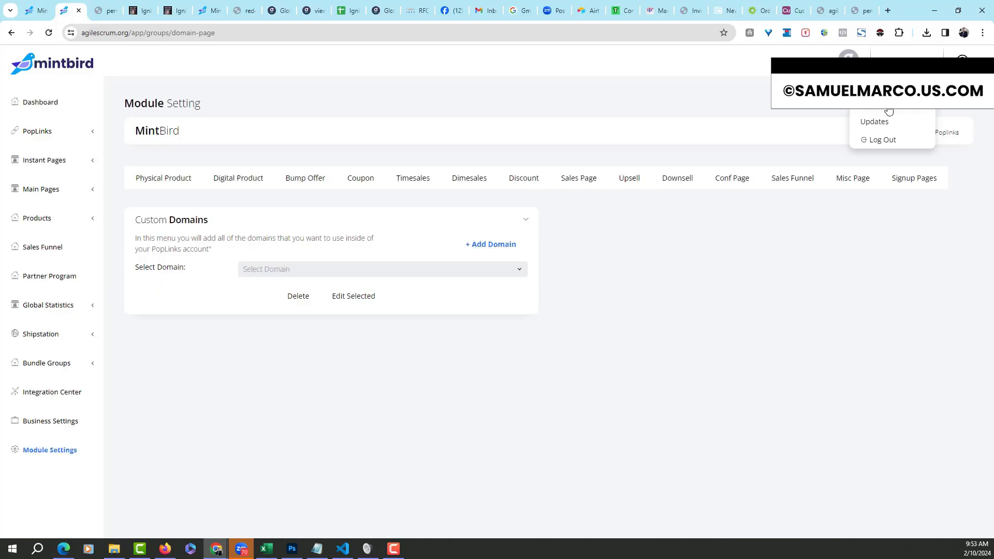
pyautogui.click(962, 63)
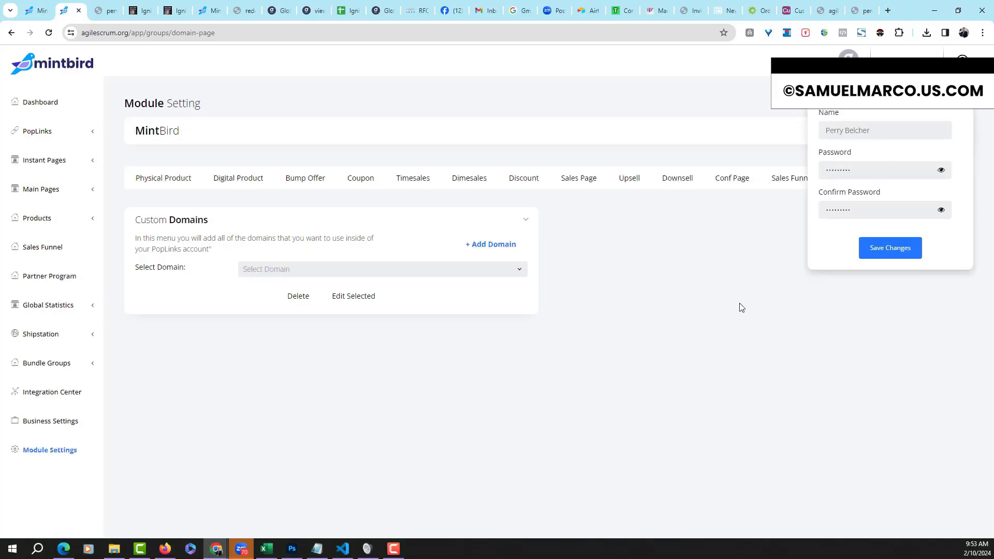
pyautogui.click(662, 378)
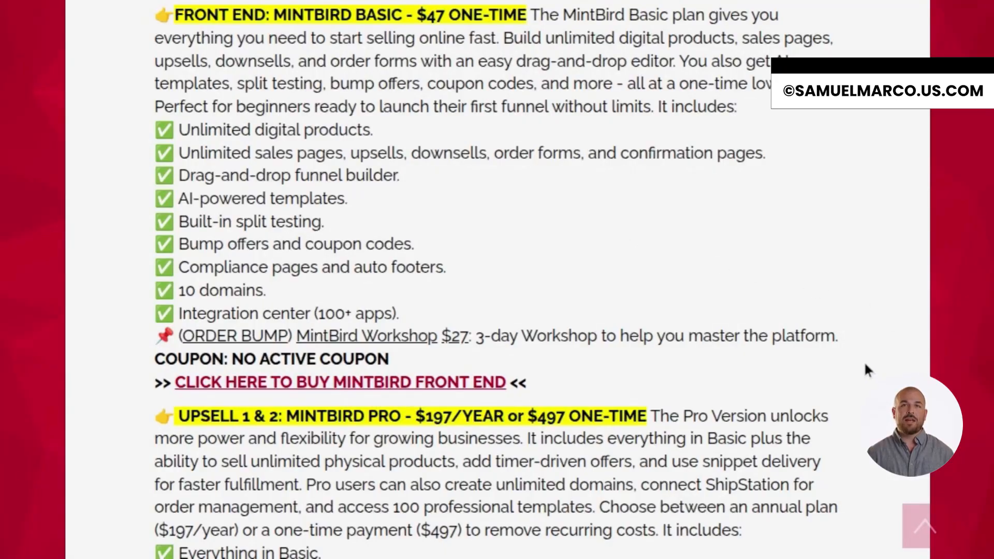
# Scroll the pricing page past the Front End plan to Upsell 3, Multi-Client, at $497
pyautogui.scroll(-5, 832, 360)
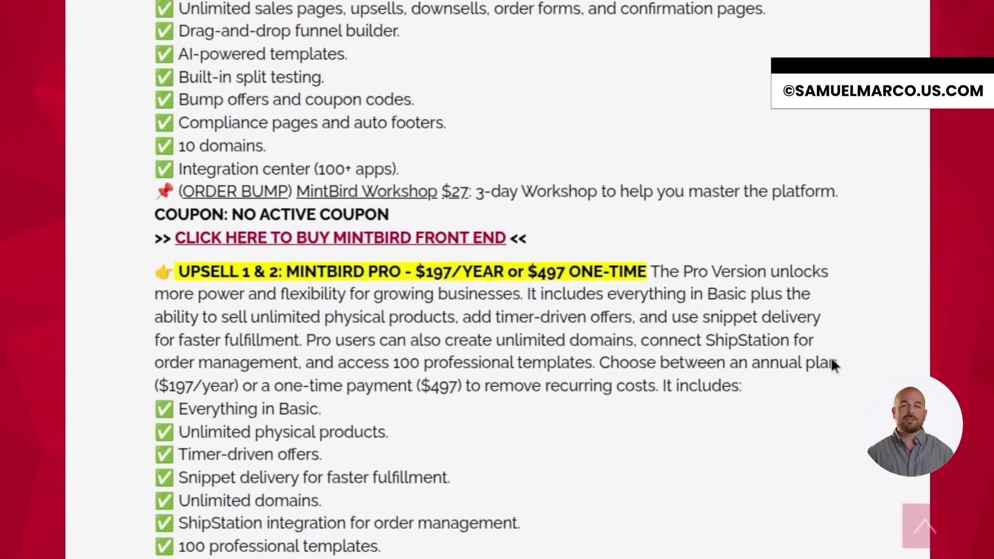
pyautogui.scroll(-2, 833, 365)
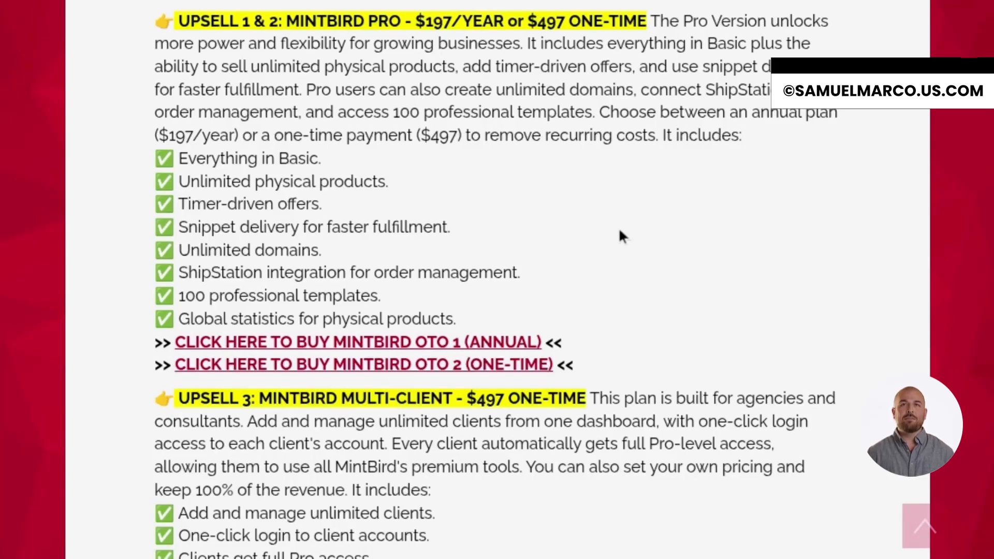
# Scroll down to the Partner Program and Ad Suite upsells, each $297 one-time
pyautogui.scroll(-7, 620, 231)
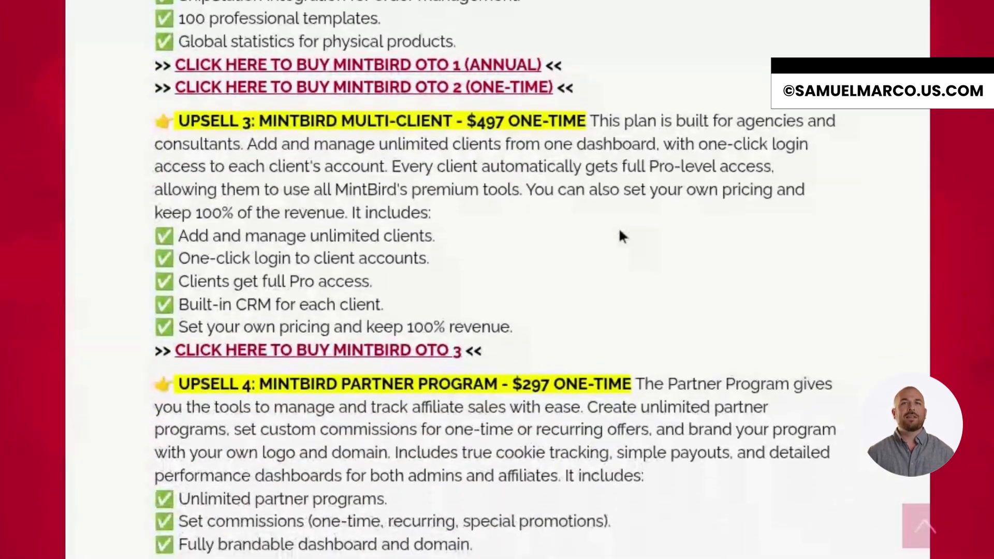
pyautogui.scroll(-1, 619, 228)
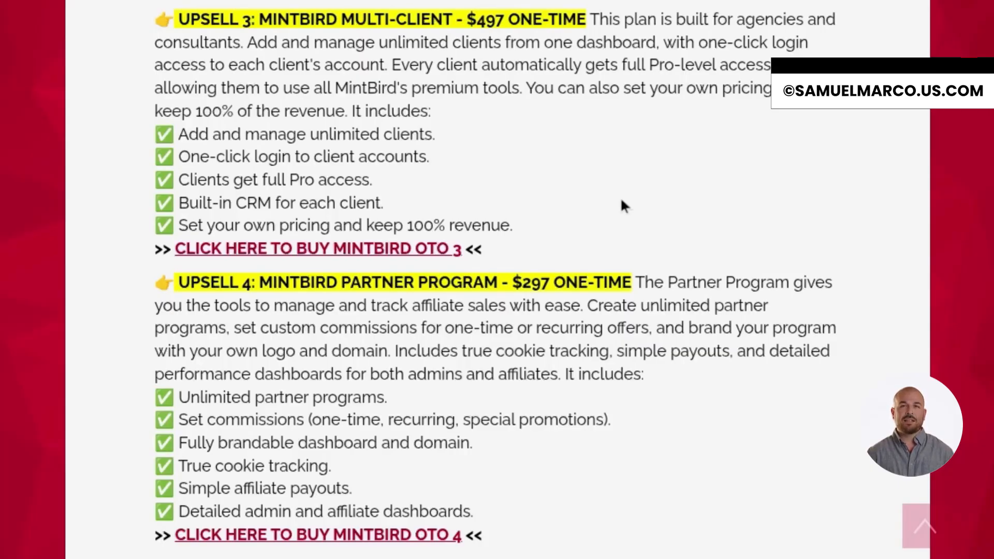
pyautogui.scroll(-5, 624, 206)
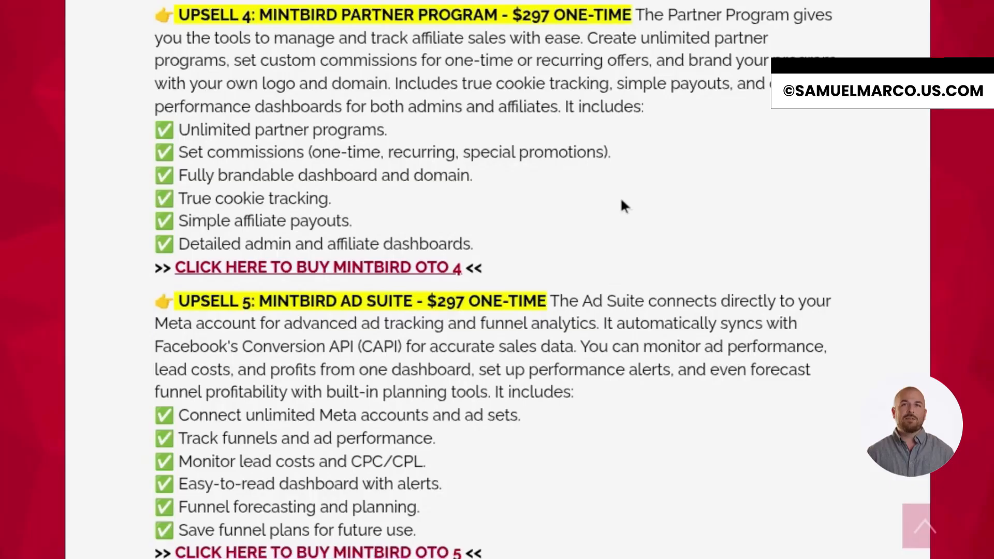
pyautogui.scroll(-1, 624, 207)
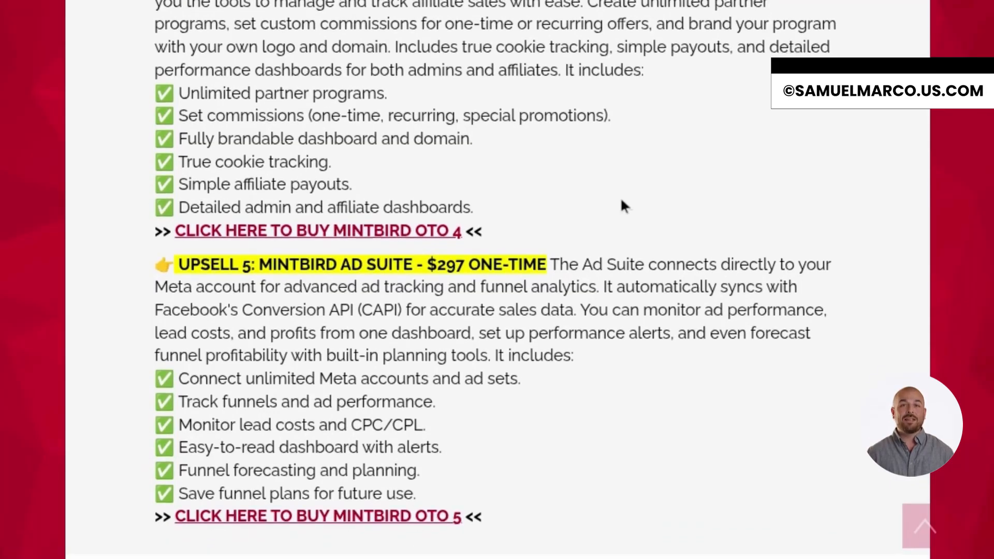
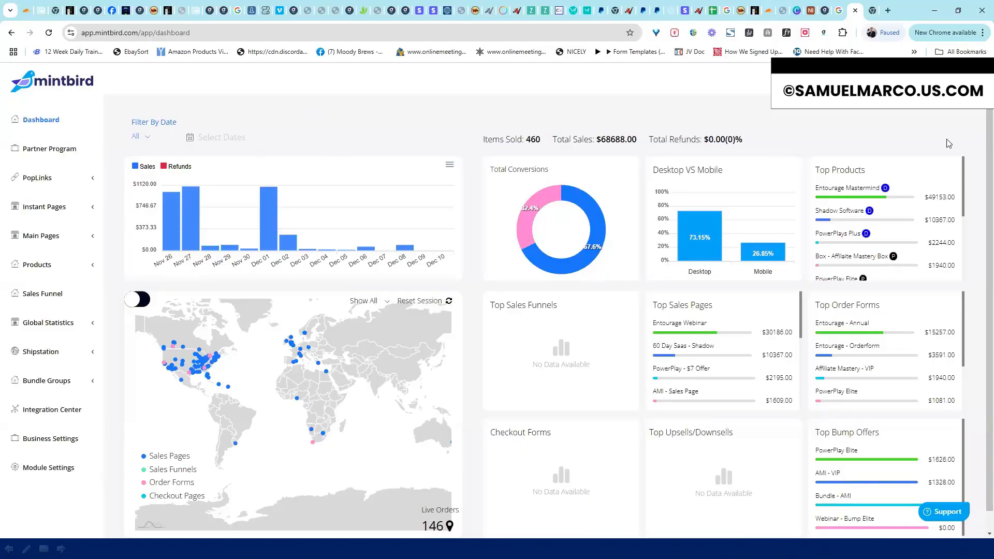
# Scroll back and forth over the pricing page offers
pyautogui.scroll(-1, 979, 155)
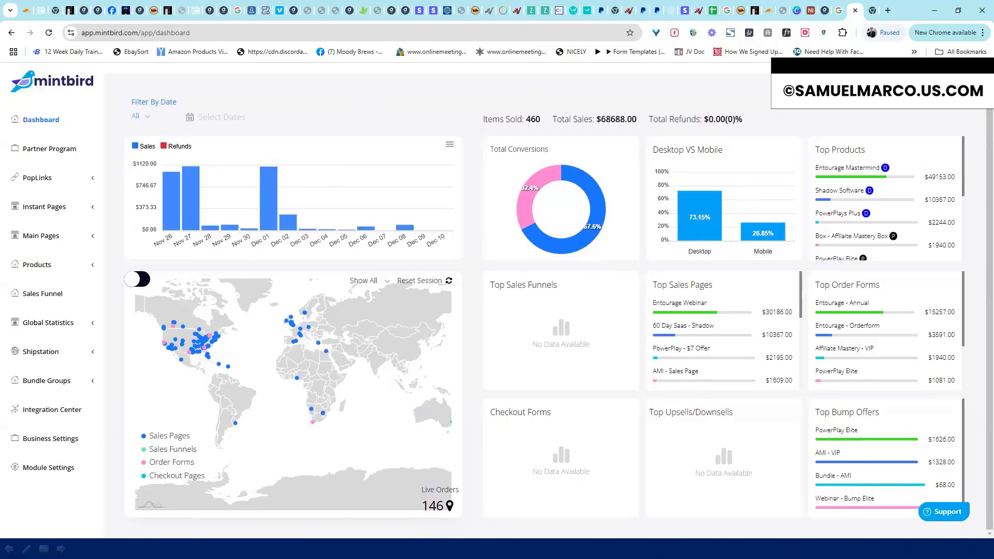
pyautogui.scroll(1, 629, 185)
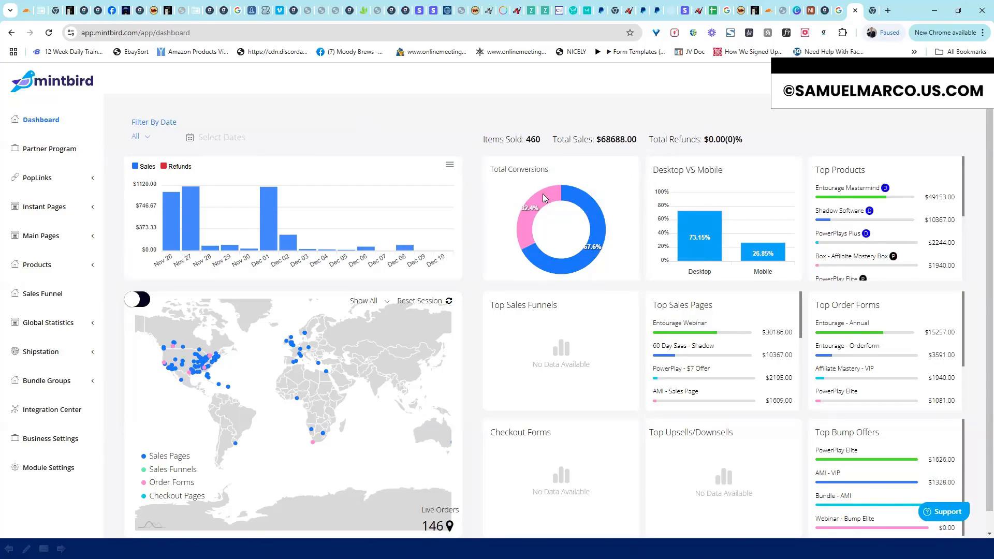
pyautogui.moveTo(543, 194)
pyautogui.moveTo(596, 211)
pyautogui.moveTo(967, 170); pyautogui.dragTo(979, 200)
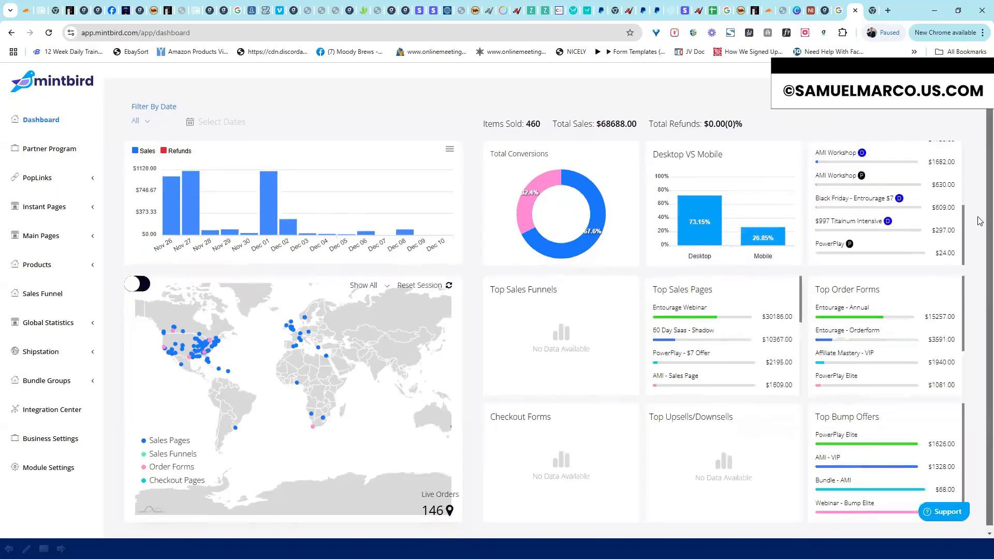
pyautogui.scroll(-1, 980, 202)
pyautogui.scroll(1, 979, 200)
pyautogui.scroll(1, 965, 191)
pyautogui.scroll(3, 965, 190)
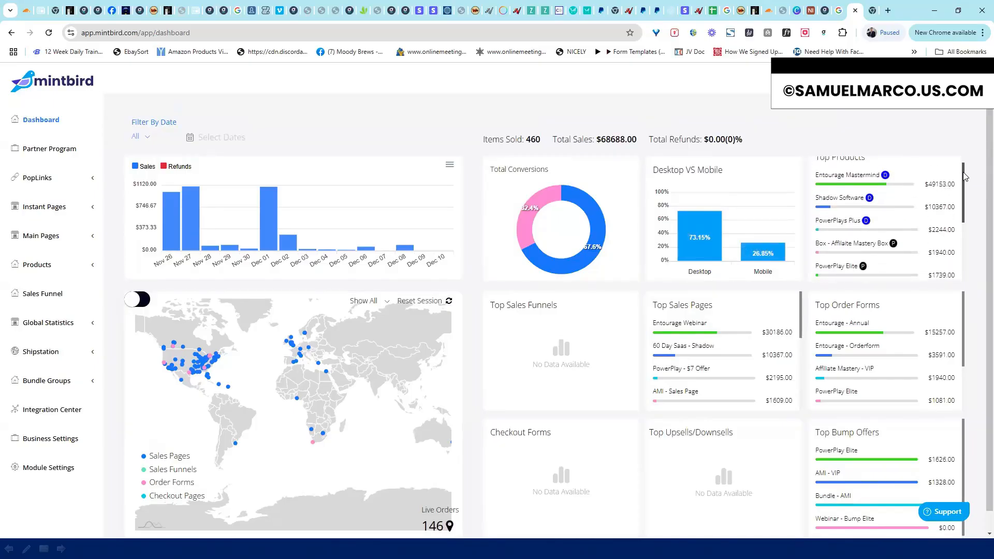
pyautogui.scroll(-3, 966, 177)
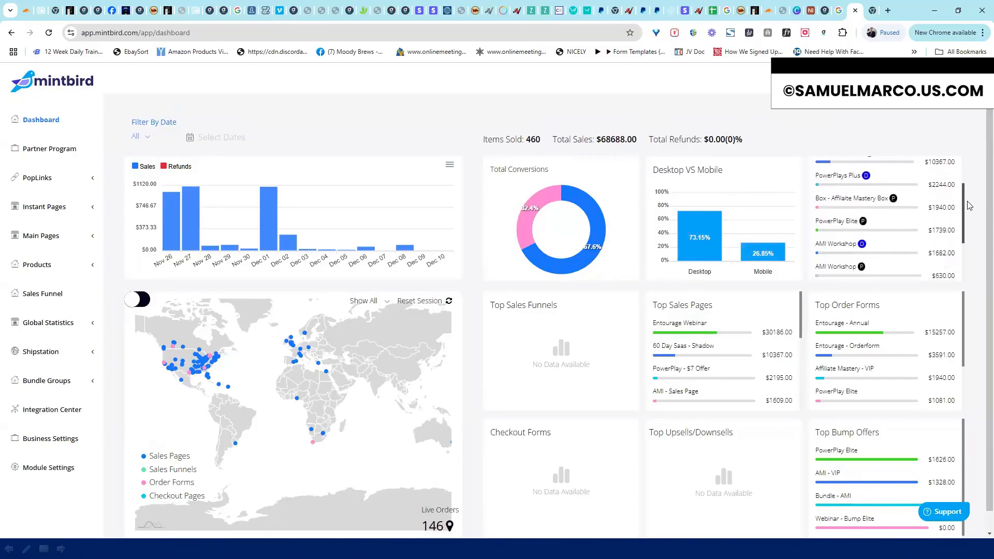
pyautogui.scroll(-2, 969, 226)
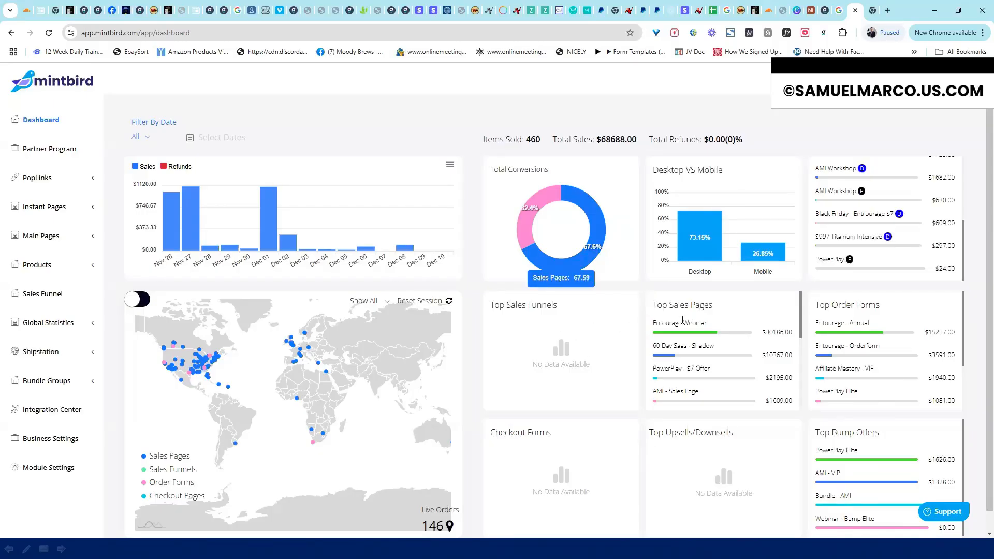
pyautogui.scroll(-5, 800, 305)
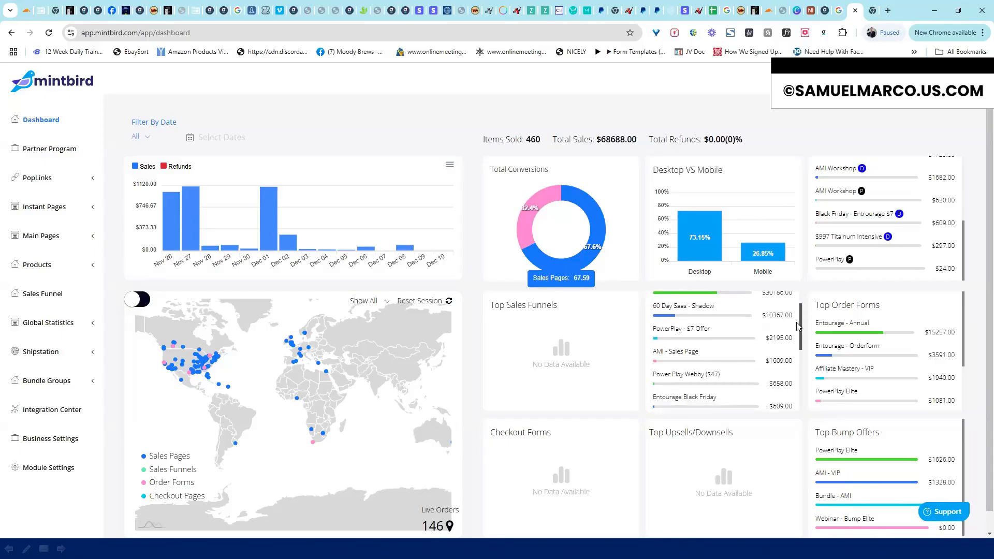
pyautogui.scroll(5, 802, 319)
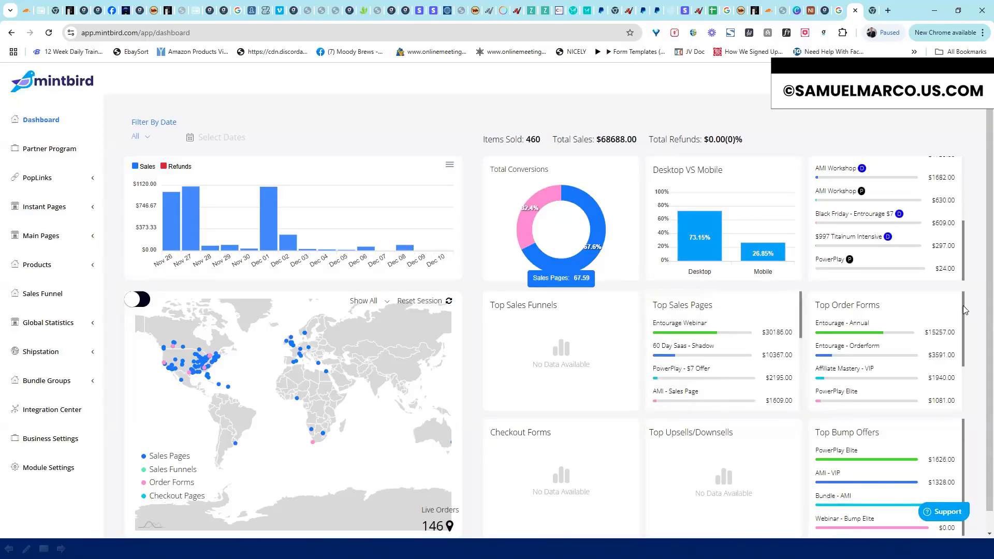
pyautogui.scroll(-2, 963, 334)
pyautogui.scroll(2, 955, 336)
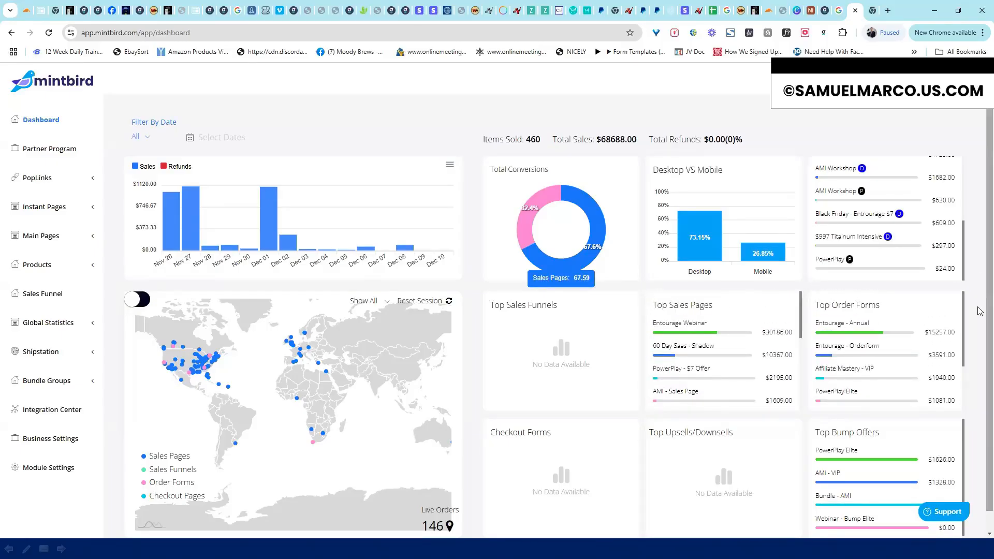
pyautogui.scroll(-1, 981, 291)
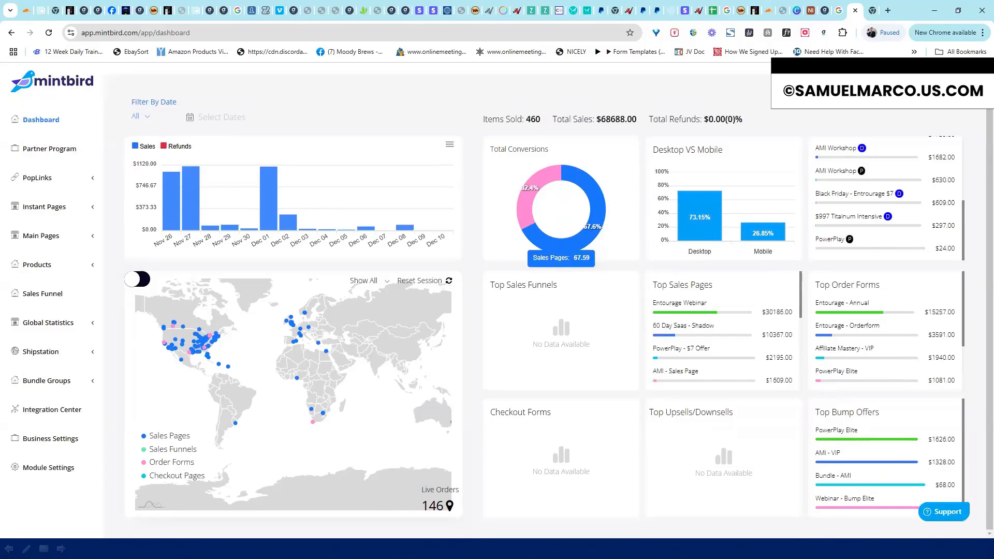
pyautogui.scroll(1, 980, 125)
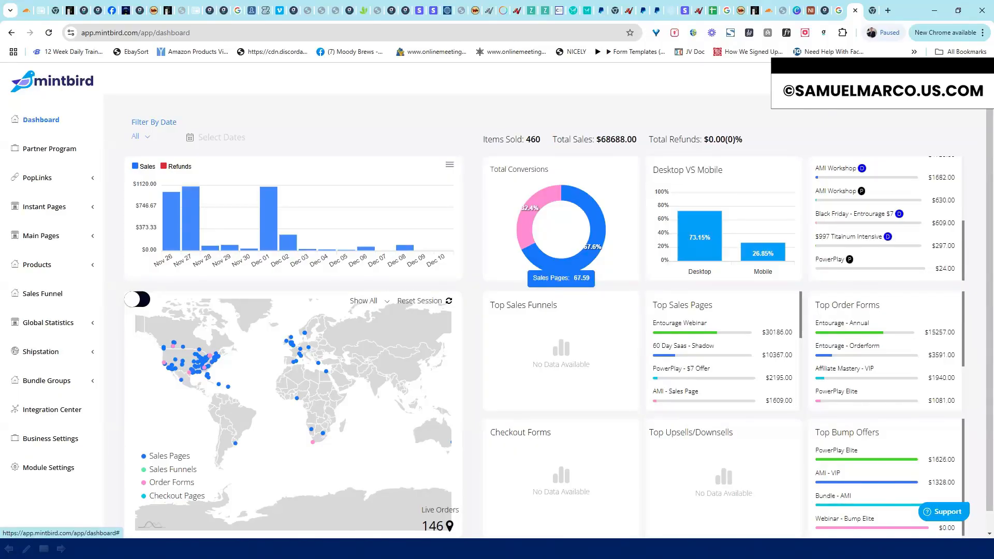
# Open the Integration Center's Payment Gateways, then start and cancel adding a new gateway
pyautogui.click(907, 81)
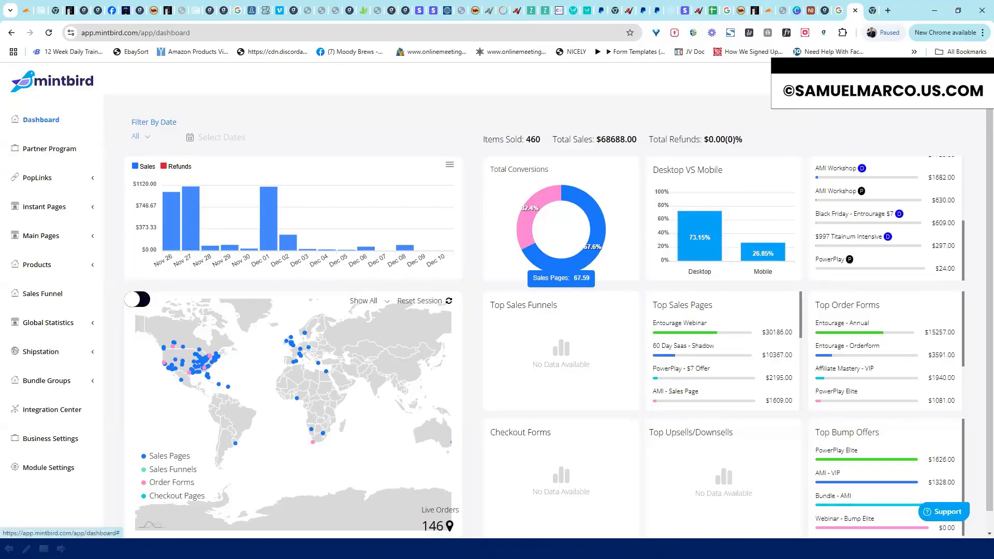
pyautogui.moveTo(907, 81)
pyautogui.click(904, 108)
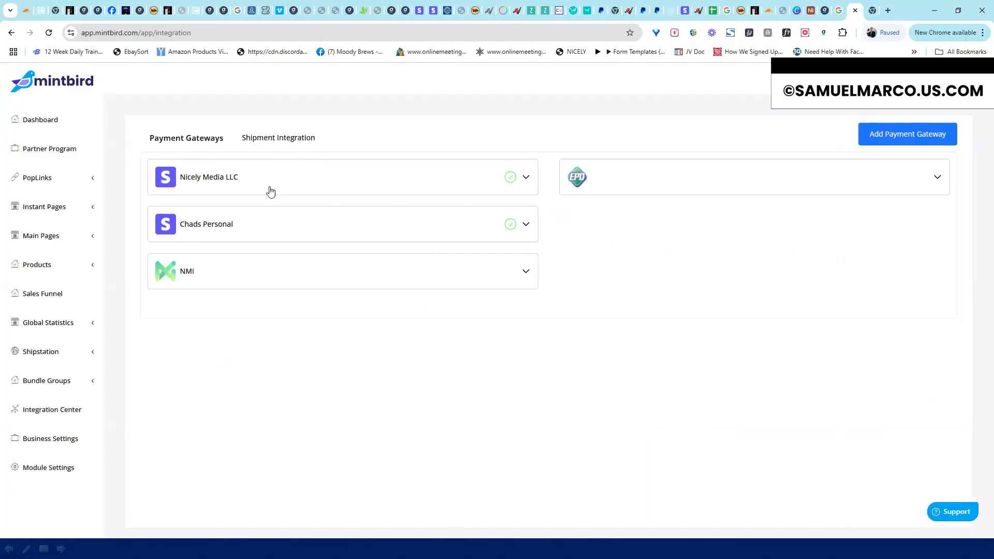
pyautogui.click(883, 139)
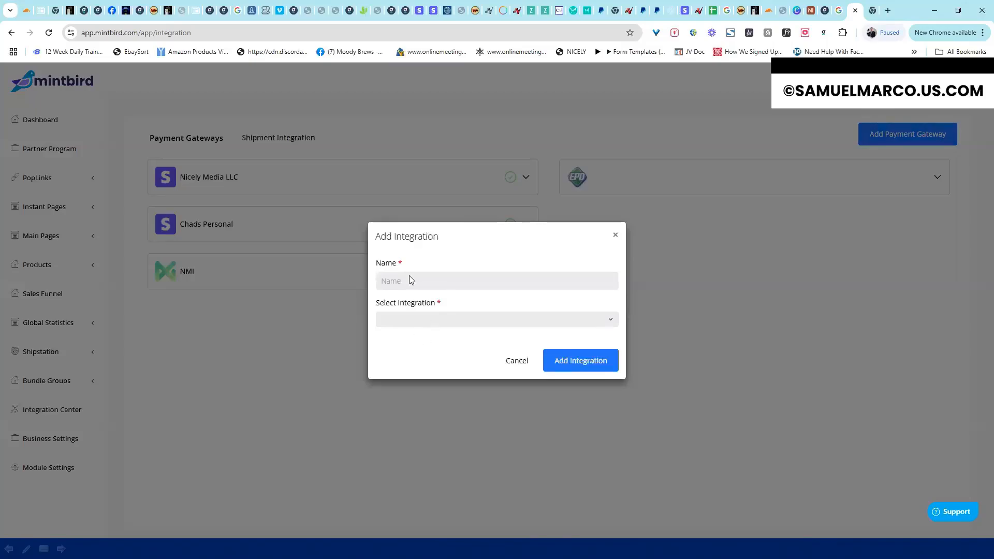
pyautogui.click(408, 324)
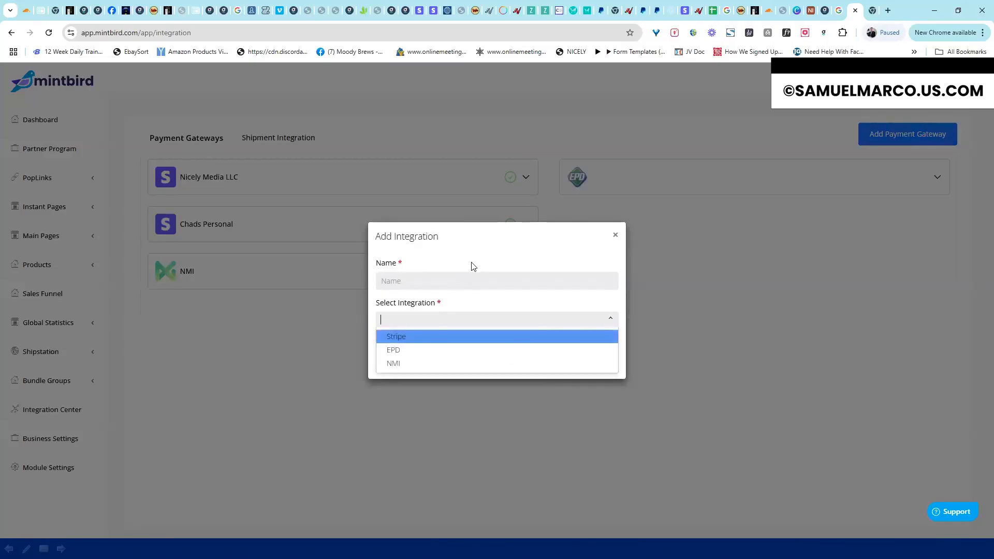
pyautogui.click(396, 263)
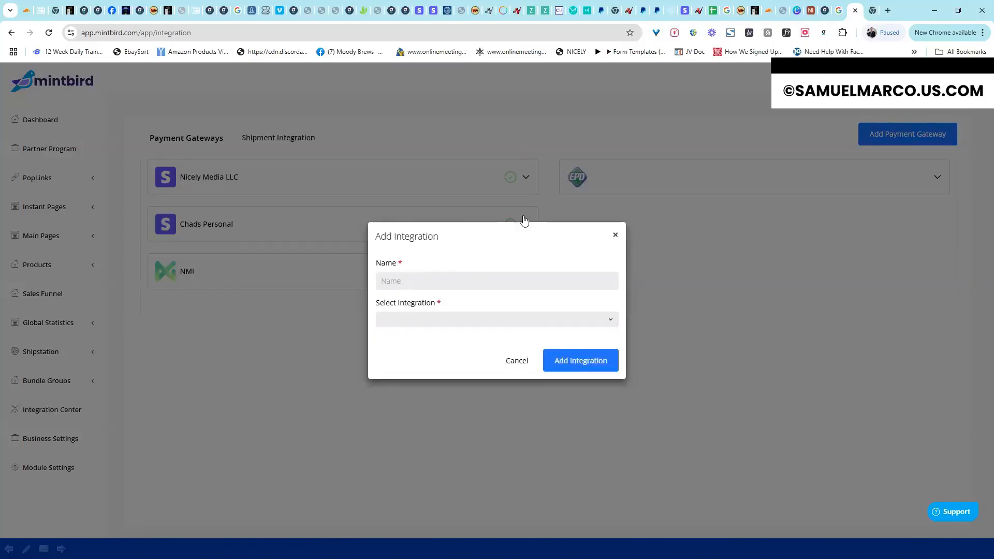
pyautogui.click(526, 219)
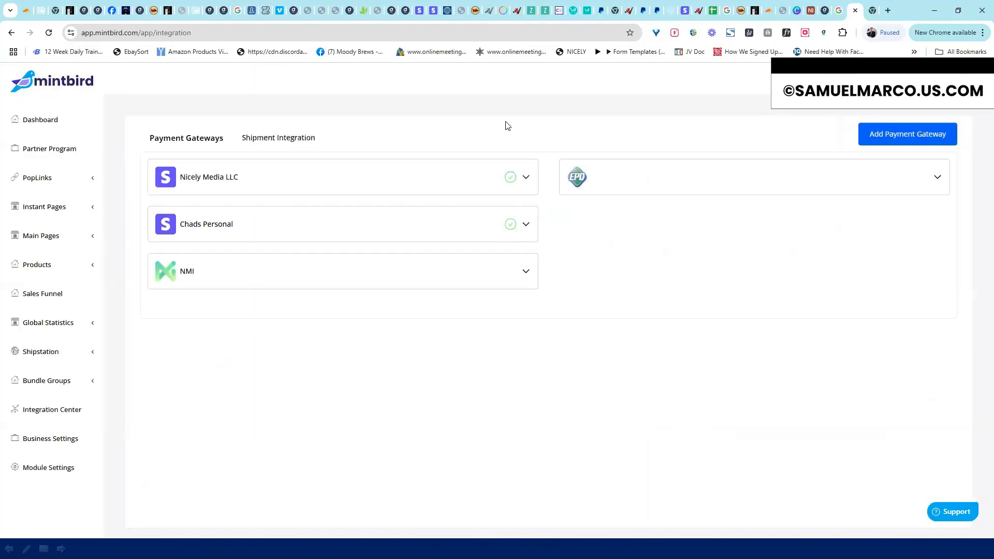
# Check the Shipstation shipment integration, then return to the Payment Gateways list
pyautogui.click(299, 139)
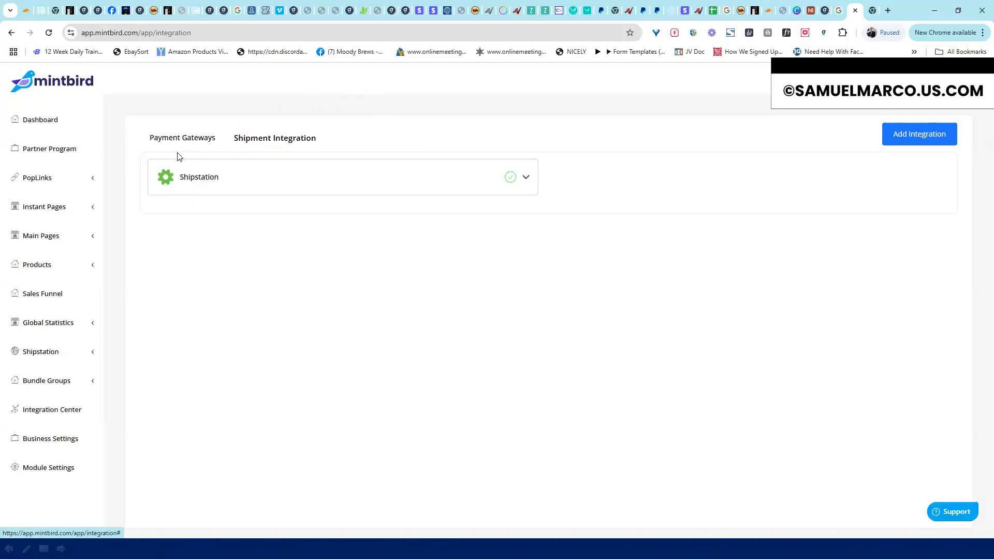
pyautogui.click(185, 141)
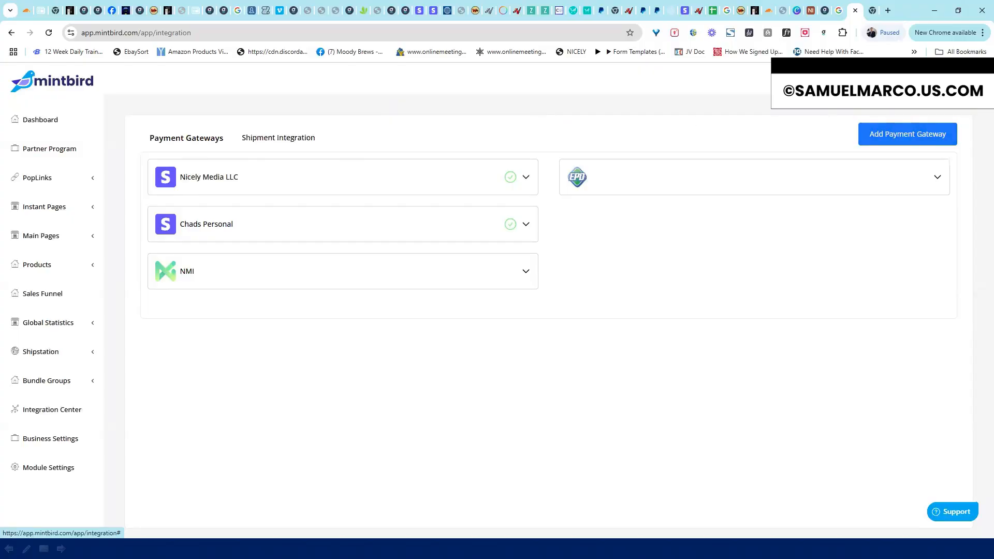
pyautogui.click(903, 81)
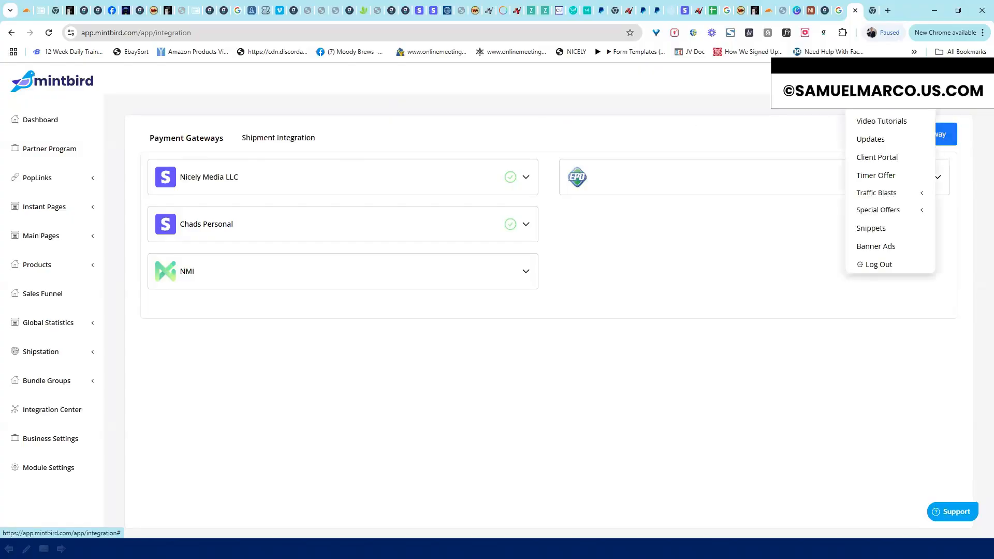
# Open the Video Training Center and filter it to Walkthroughs
pyautogui.click(882, 121)
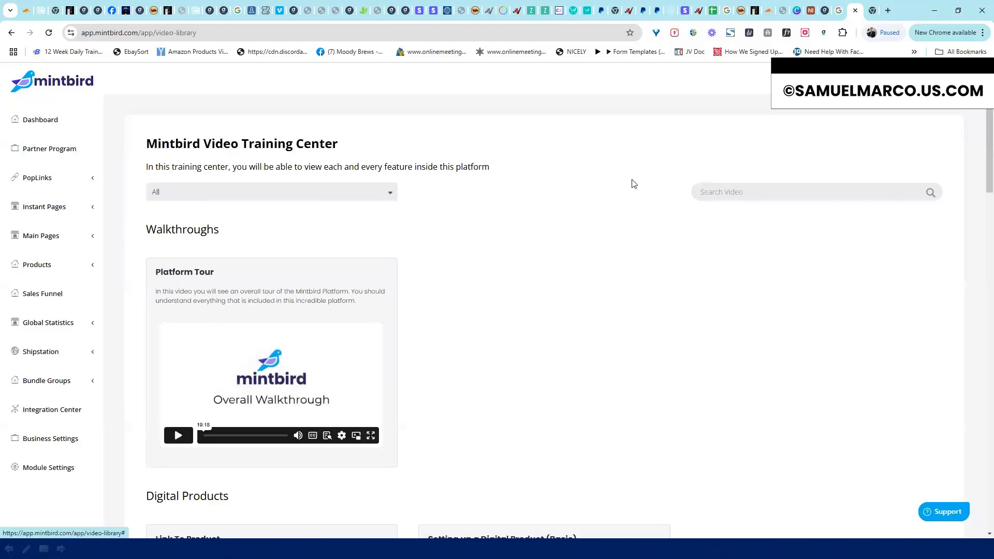
pyautogui.click(393, 191)
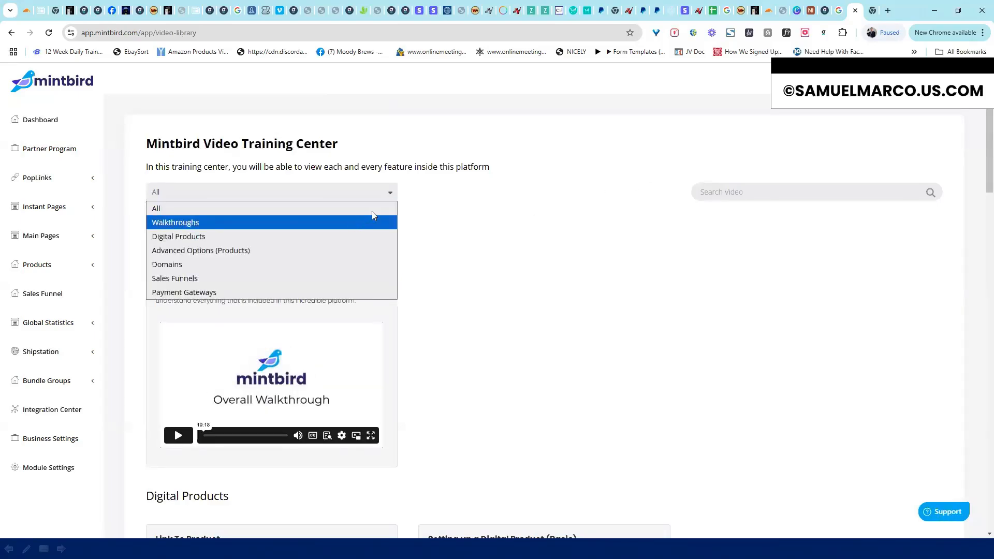
pyautogui.click(363, 222)
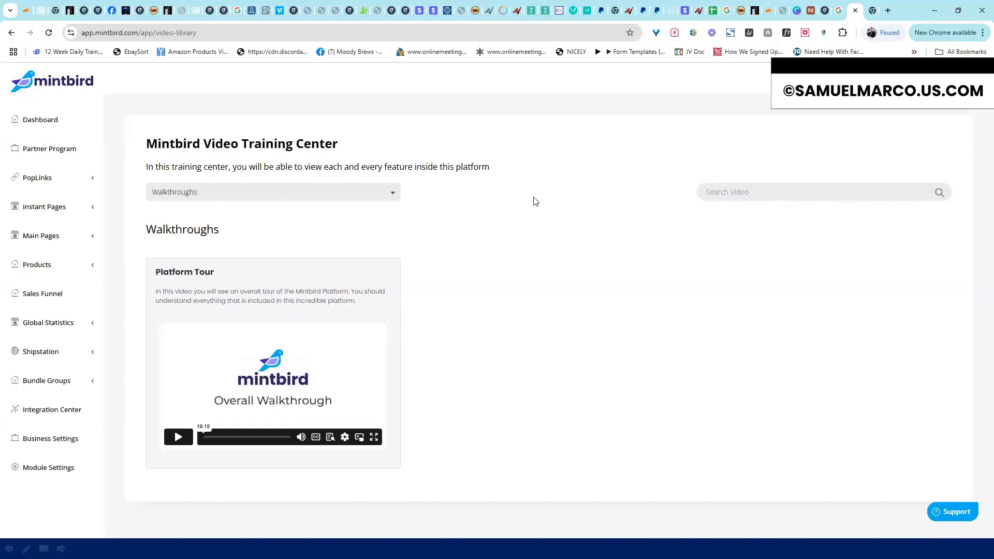
pyautogui.click(898, 81)
# Filter the training videos through Digital Products, Advanced Options (Products), Domains, and finally Sales Funnels
pyautogui.click(333, 193)
pyautogui.click(298, 232)
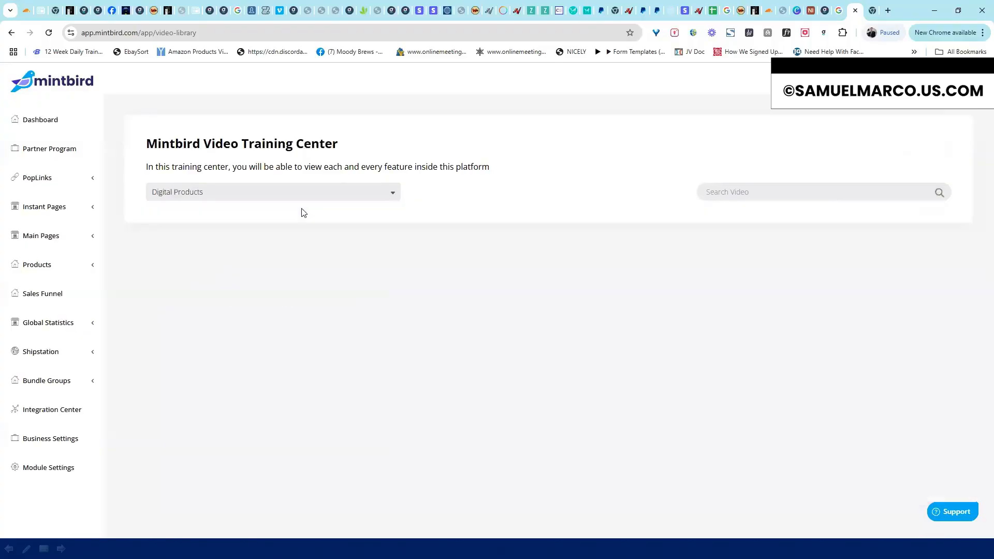
pyautogui.click(306, 195)
pyautogui.click(270, 254)
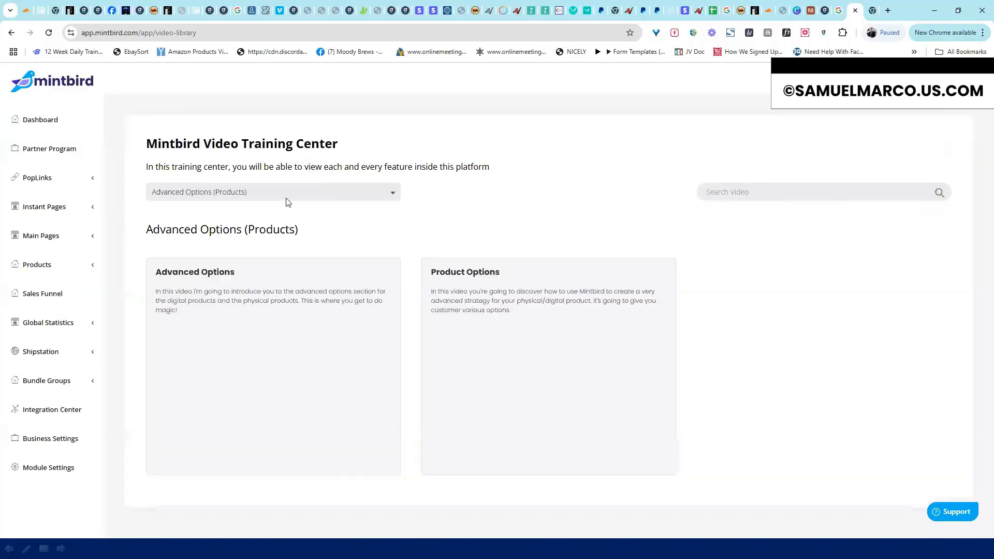
pyautogui.click(293, 194)
pyautogui.click(278, 264)
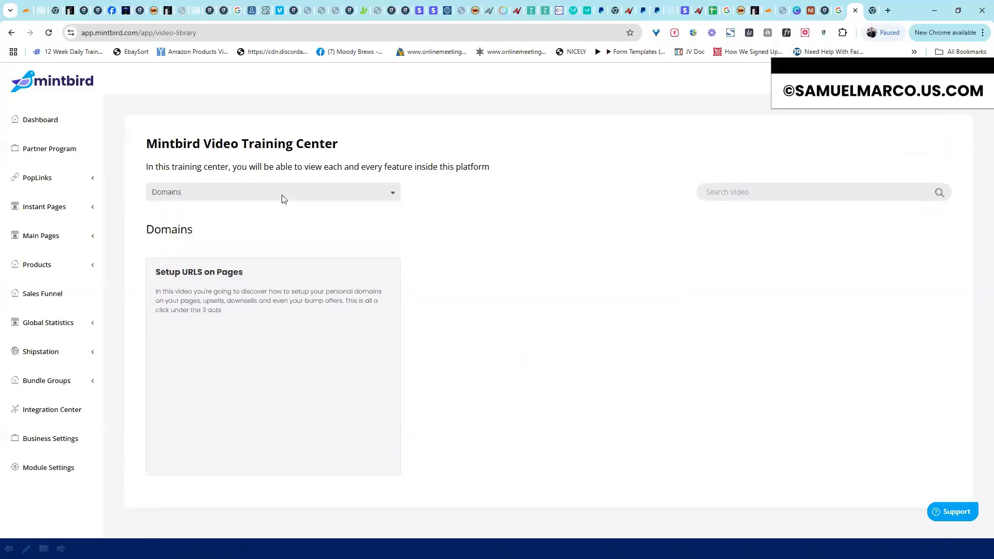
pyautogui.click(282, 197)
pyautogui.click(261, 278)
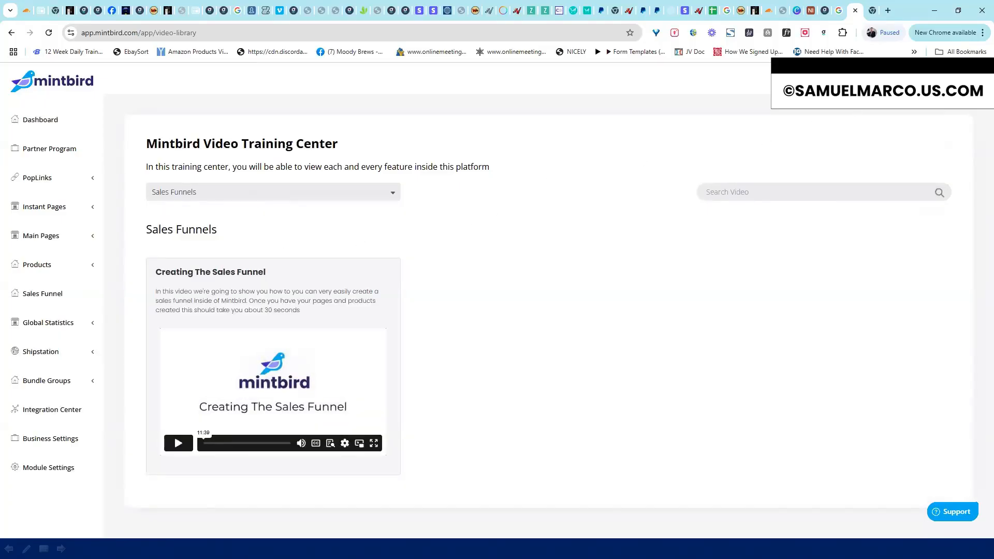
pyautogui.click(914, 83)
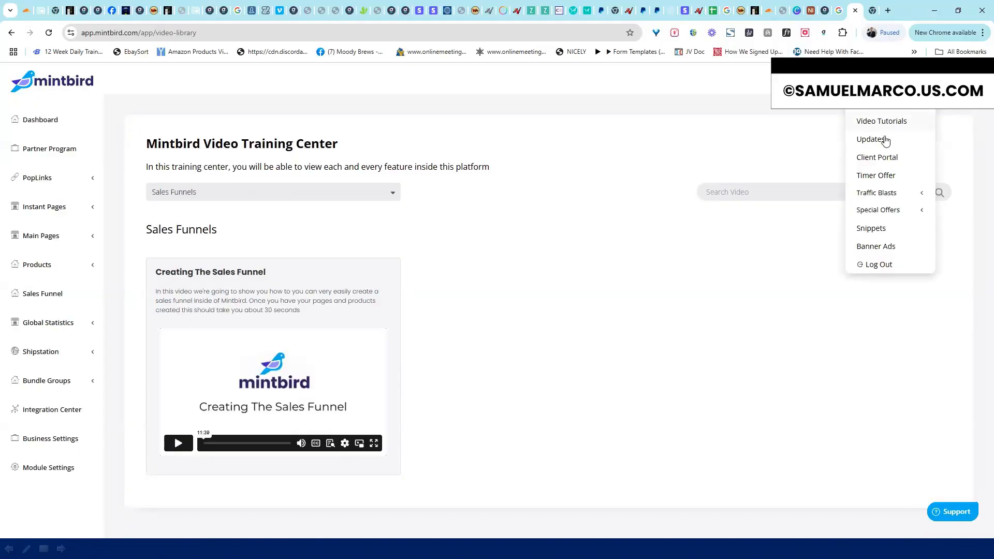
# Visit the Product Updates, Client Portal and Timer Offers pages from the account menu
pyautogui.click(870, 139)
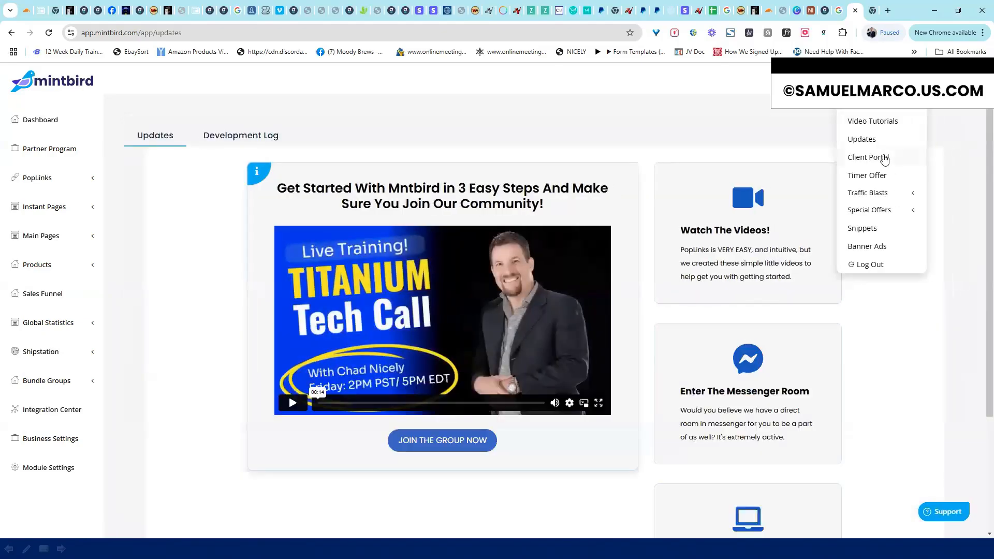
pyautogui.click(885, 159)
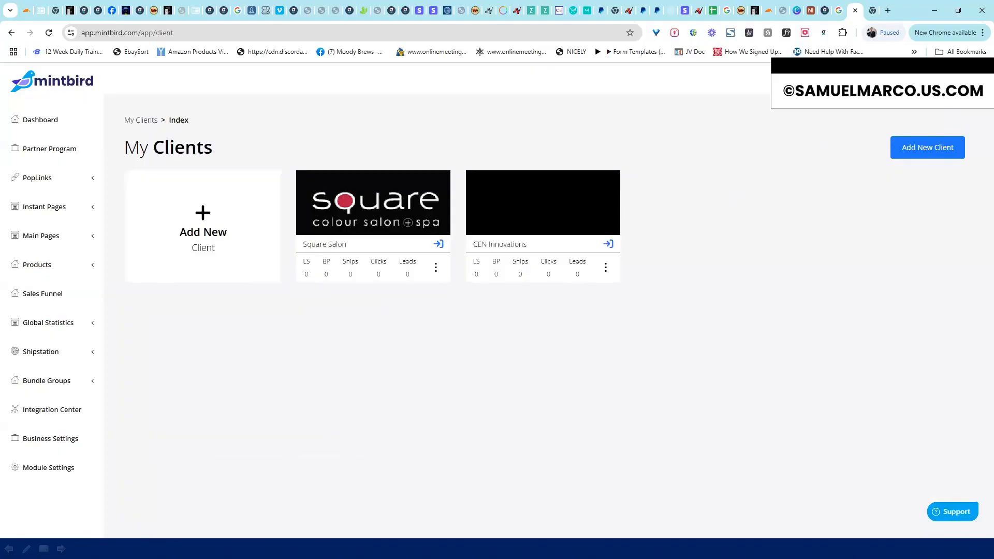
pyautogui.click(901, 82)
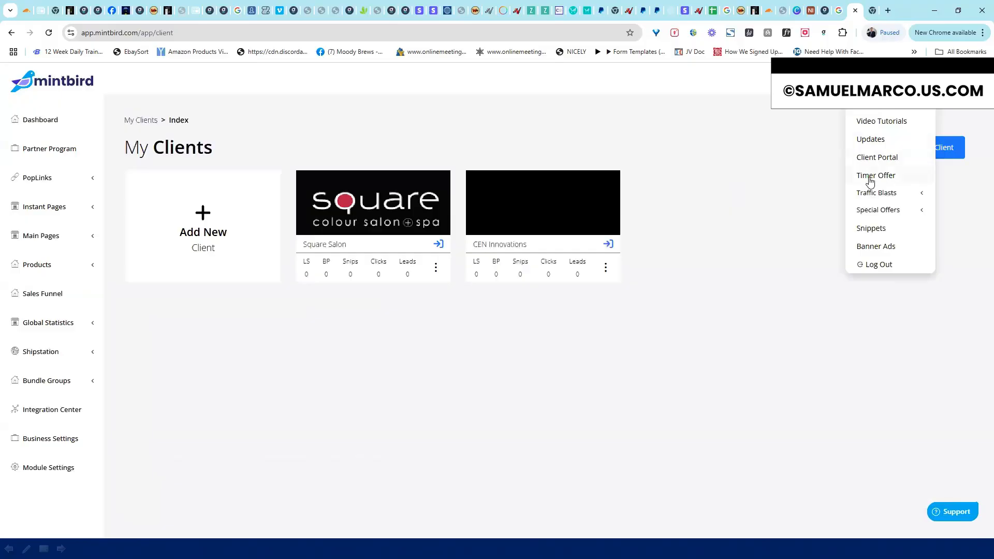
pyautogui.click(886, 179)
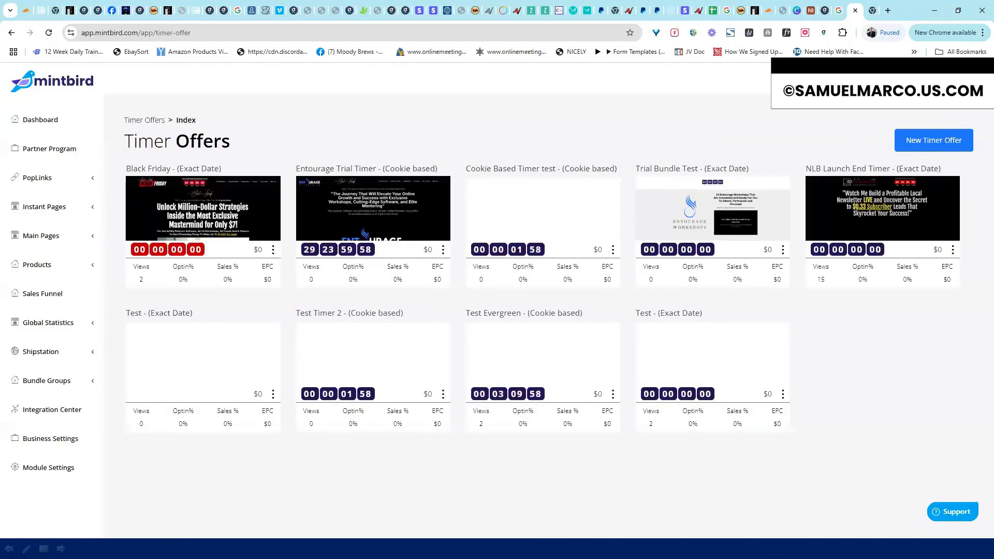
# Close the account menu and return to the main dashboard
pyautogui.click(900, 83)
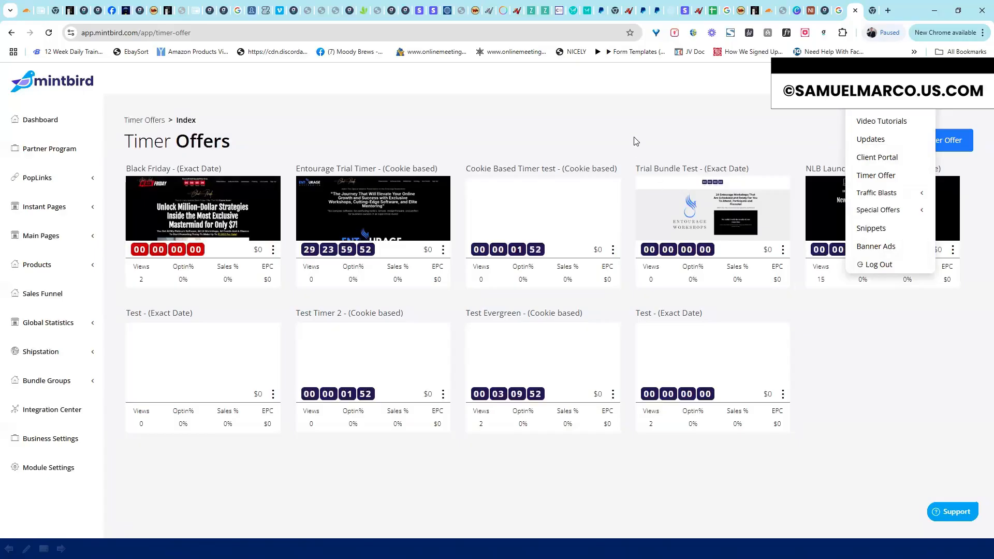
pyautogui.click(301, 162)
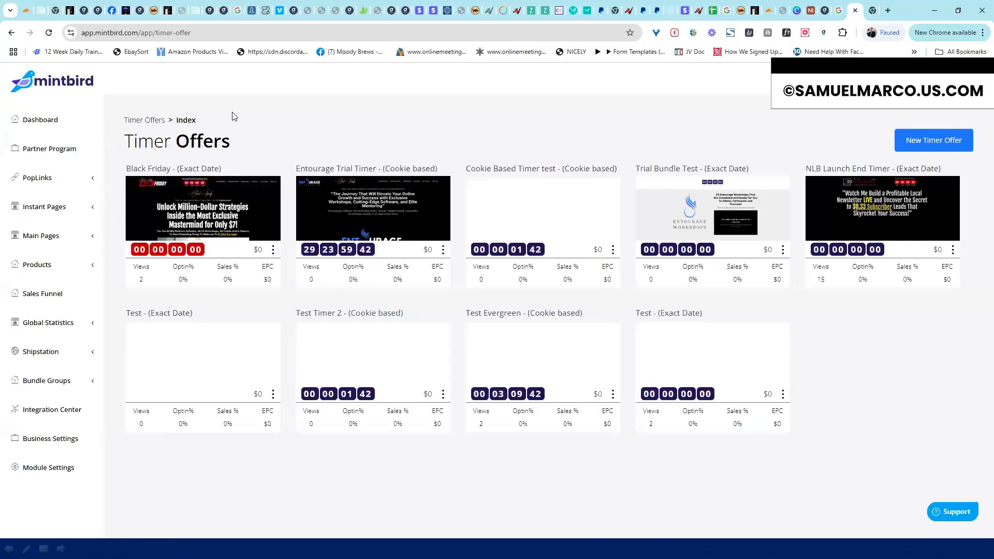
pyautogui.click(57, 125)
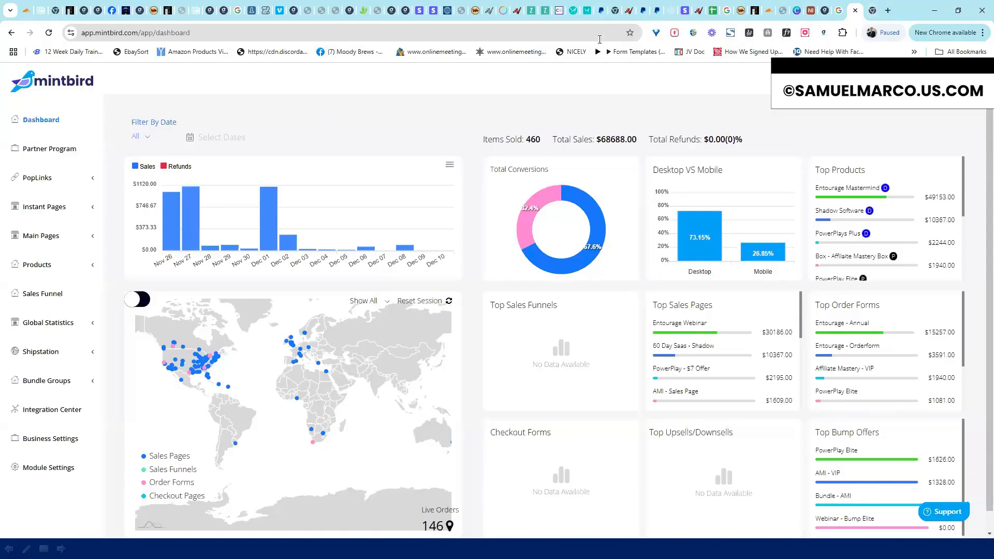
# In a new tab, log in to powerplayoffers.com with the partner email and password
pyautogui.hotkey('ctrl', 't')
pyautogui.click(594, 32)
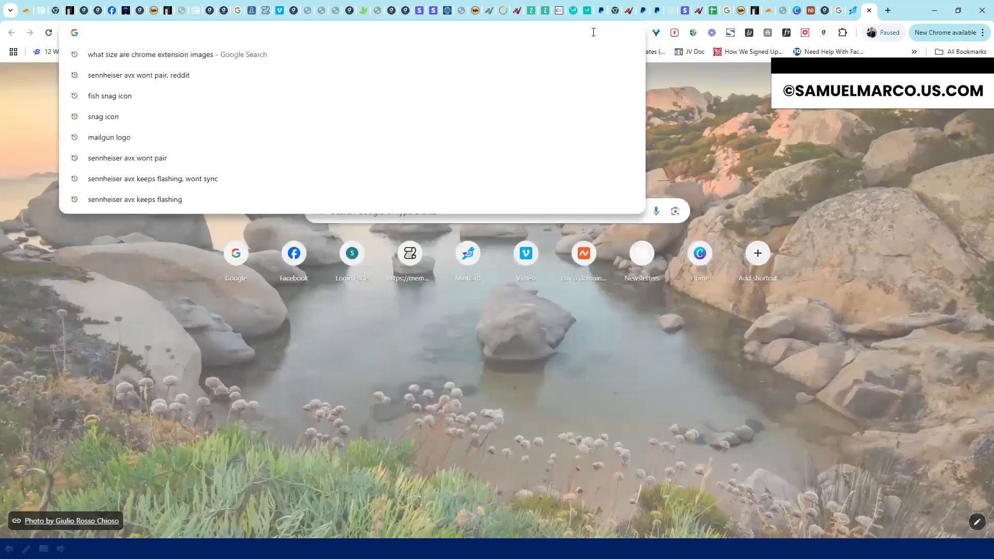
pyautogui.write('powerpl')
pyautogui.press('Return')
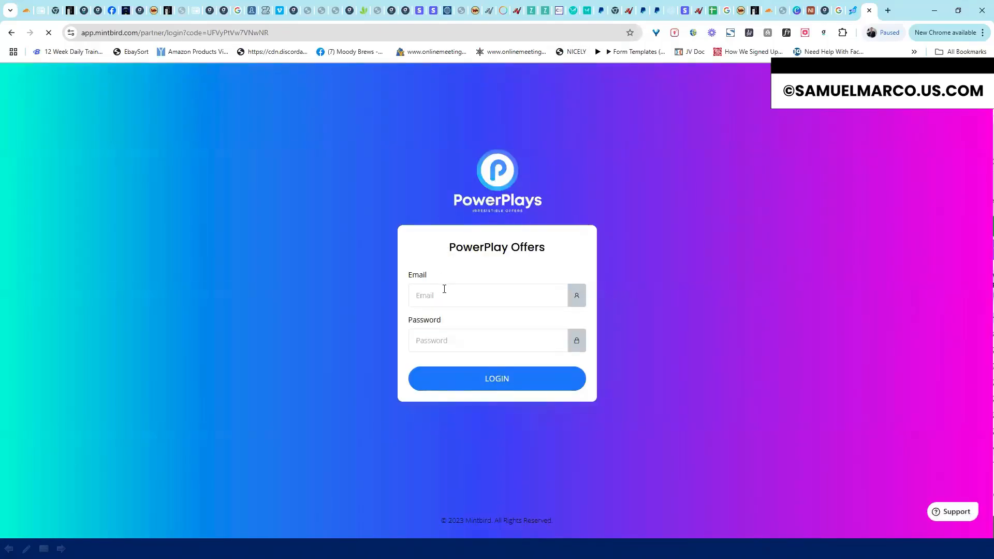
pyautogui.click(444, 289)
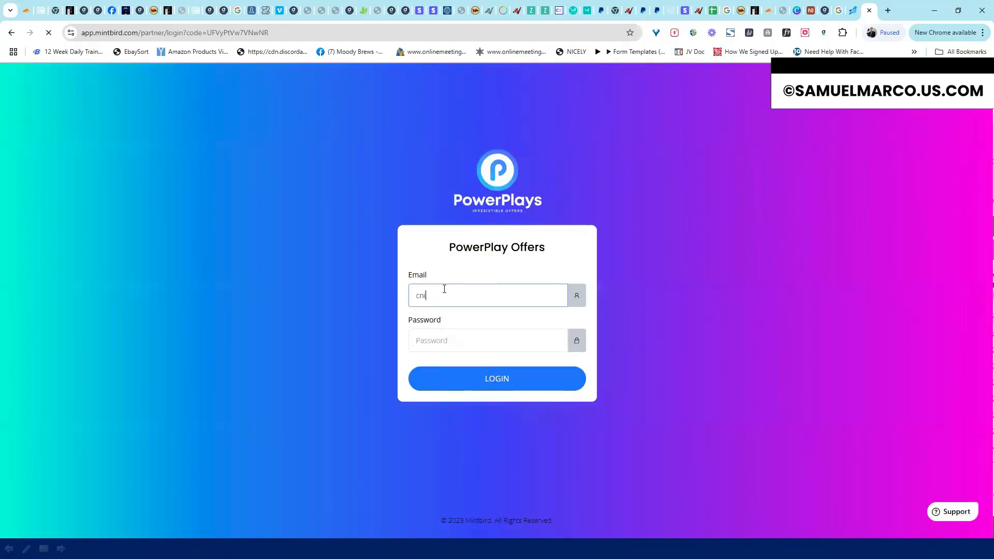
pyautogui.press('Tab')
pyautogui.write('••')
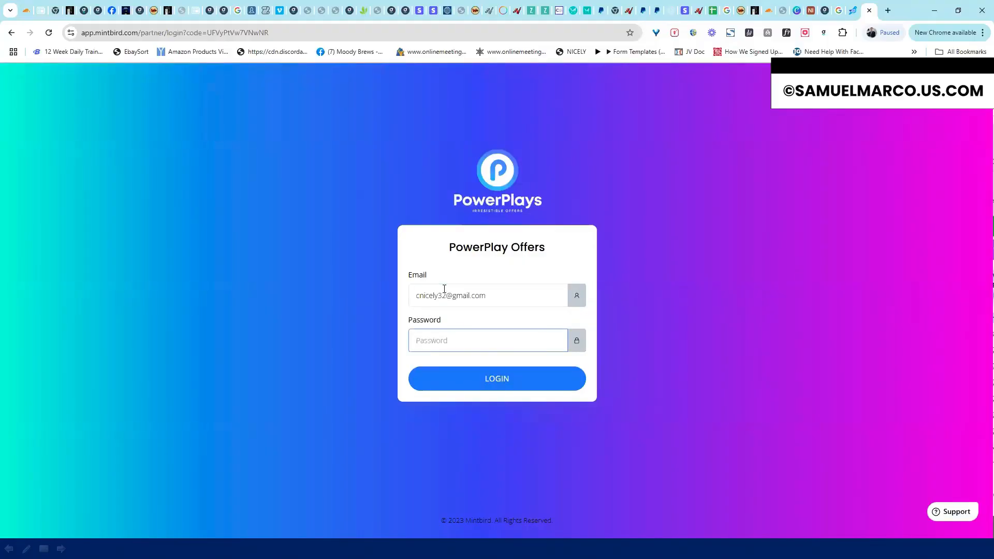
pyautogui.write('•••••')
pyautogui.press('Return')
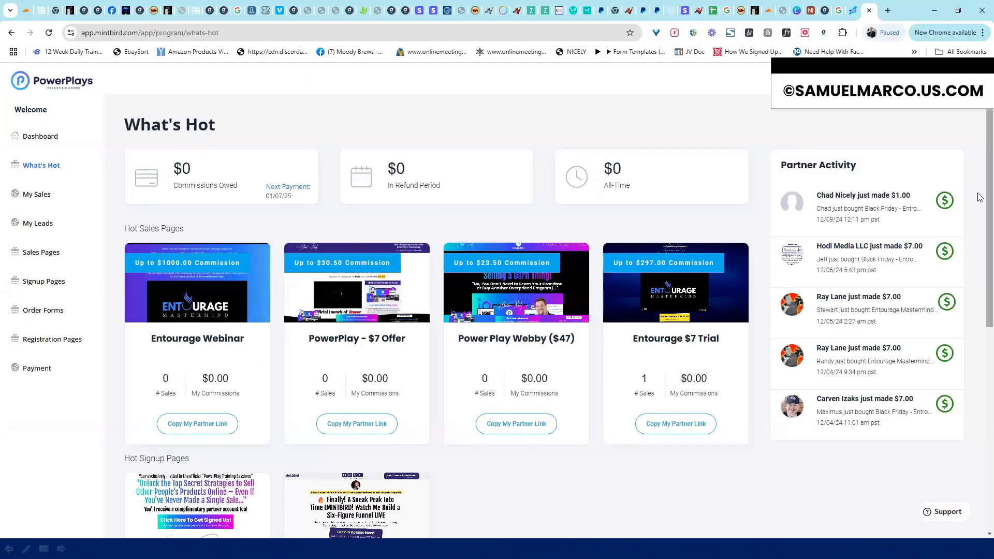
pyautogui.scroll(-5, 977, 192)
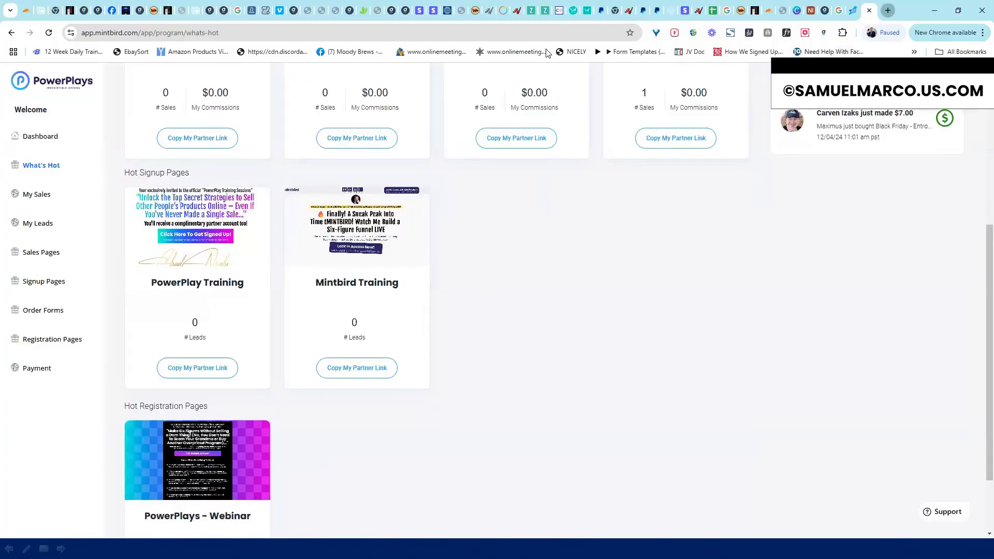
# Preview the Mintbird Training signup page in another tab, then switch back to the dashboard
pyautogui.click(887, 10)
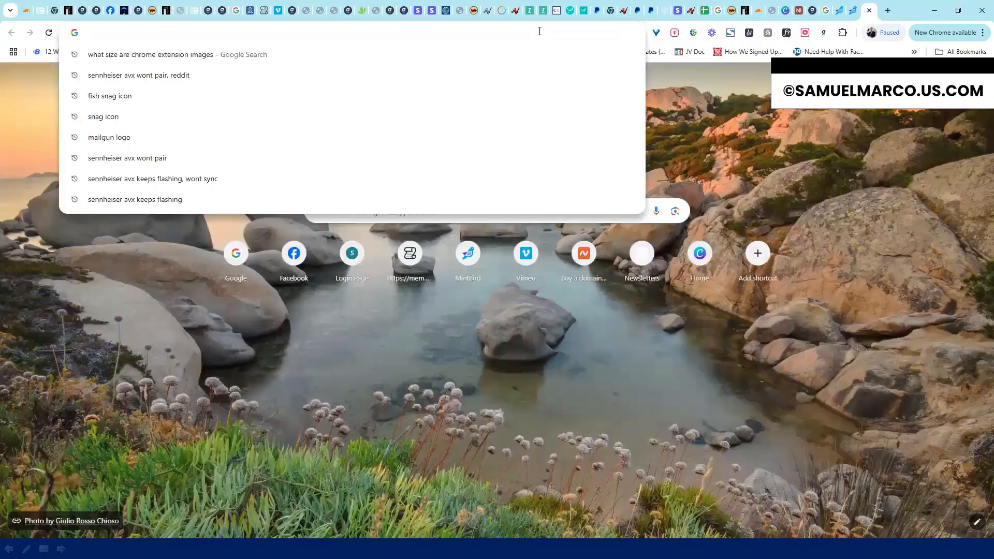
pyautogui.press('Return')
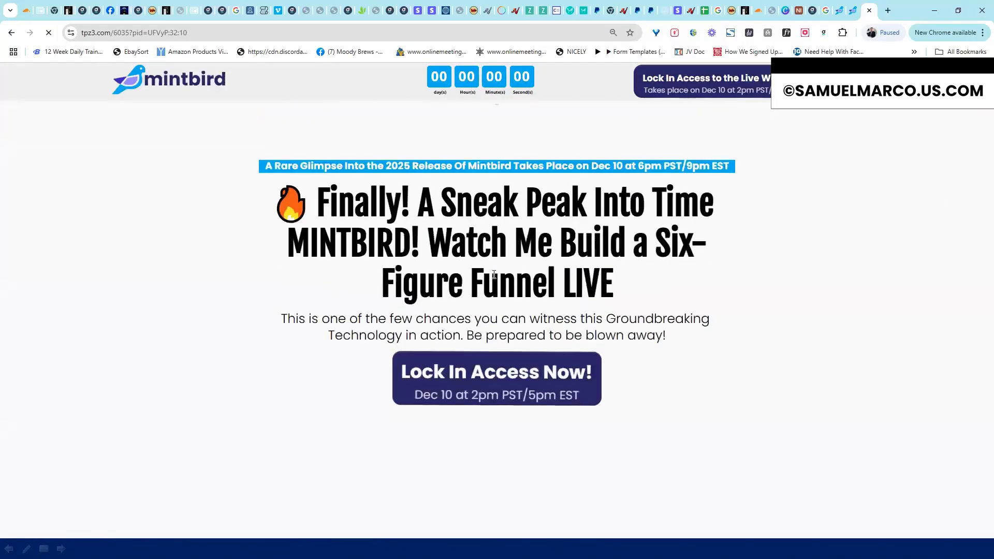
pyautogui.click(566, 396)
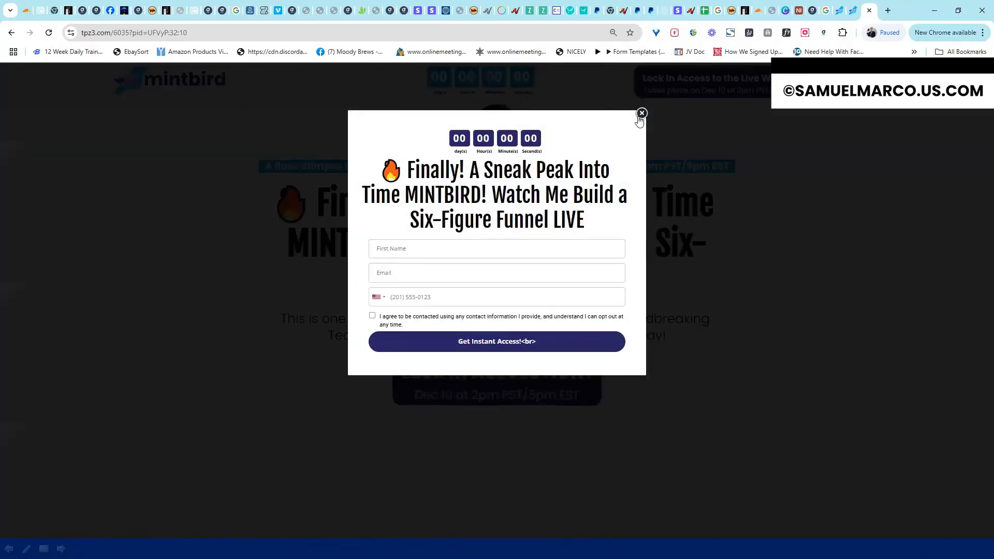
pyautogui.click(643, 114)
pyautogui.click(853, 11)
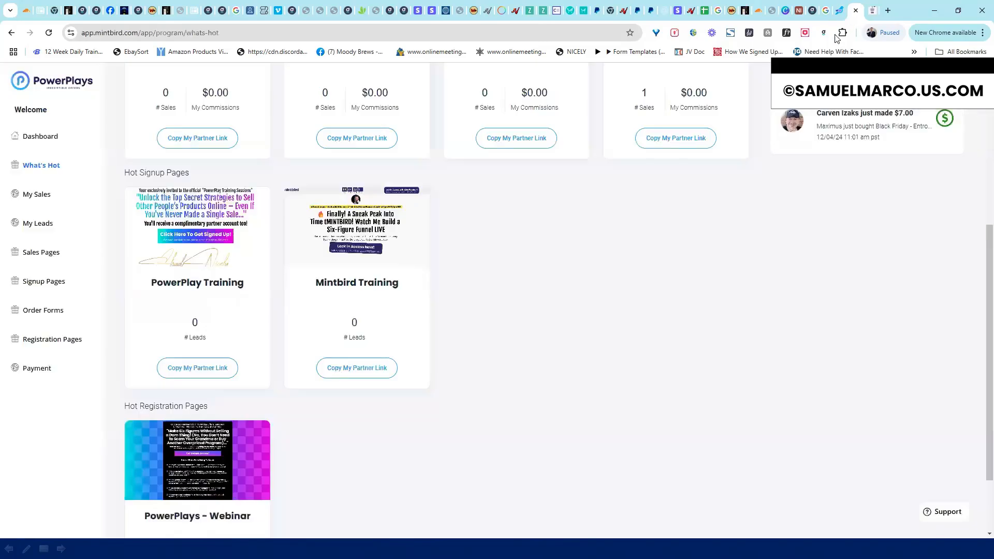
pyautogui.scroll(6, 981, 205)
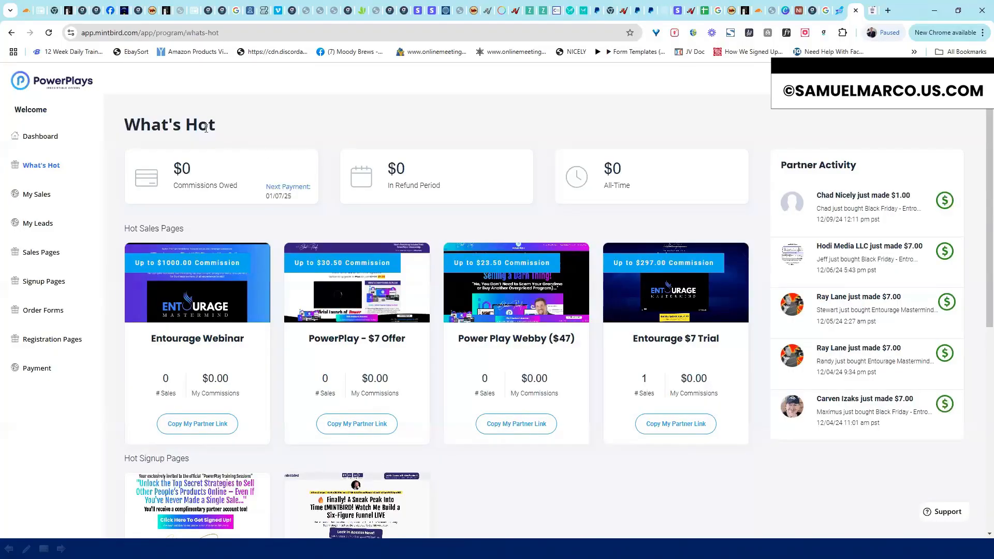
pyautogui.hotkey('ctrl', 'shift', 'Tab')
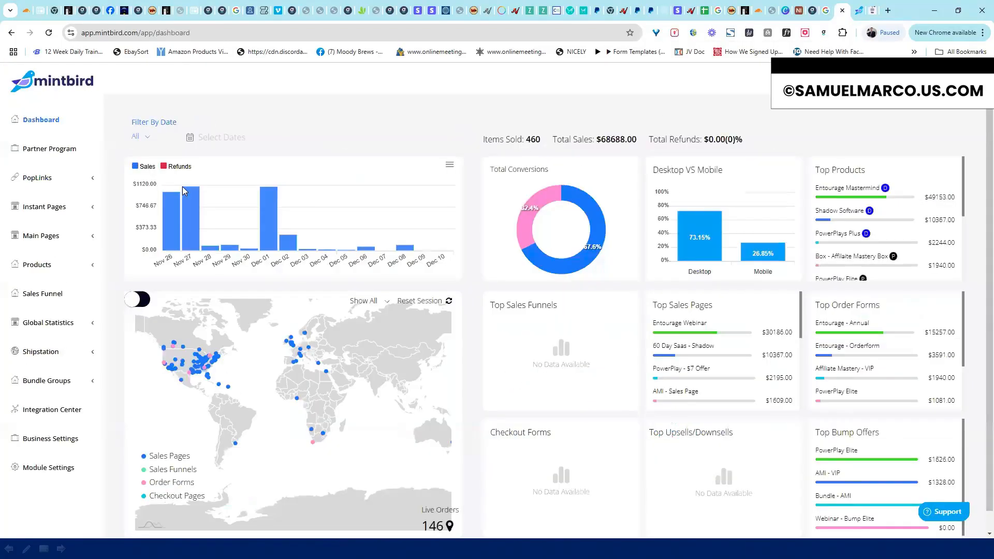
# Show PowerPlay Offers' Program Links for the Entourage level and add a new sales page row
pyautogui.click(69, 151)
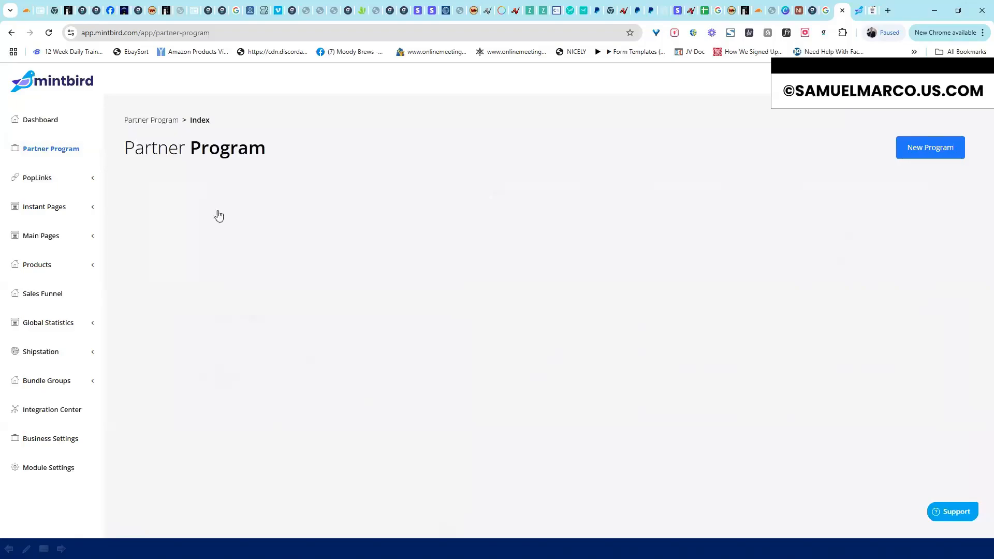
pyautogui.click(214, 215)
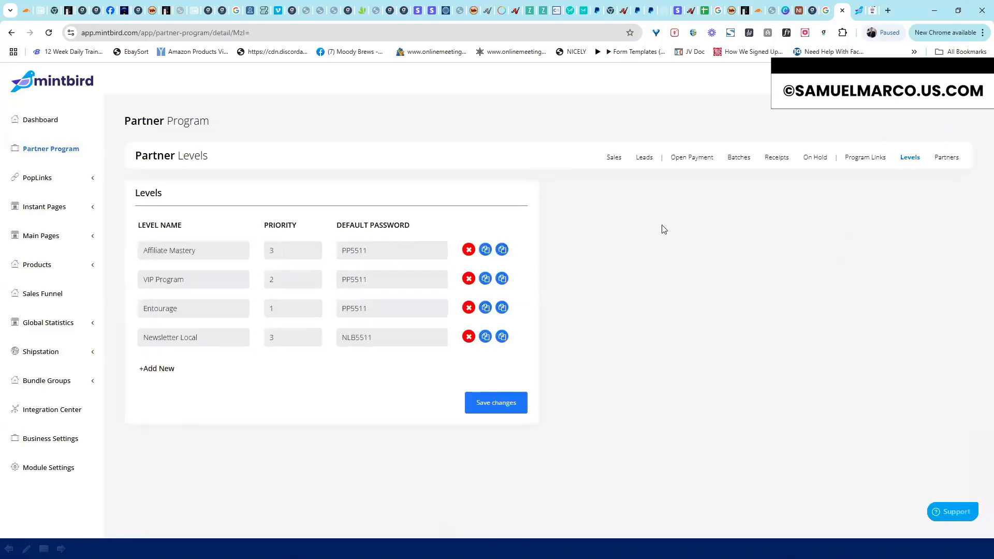
pyautogui.click(872, 159)
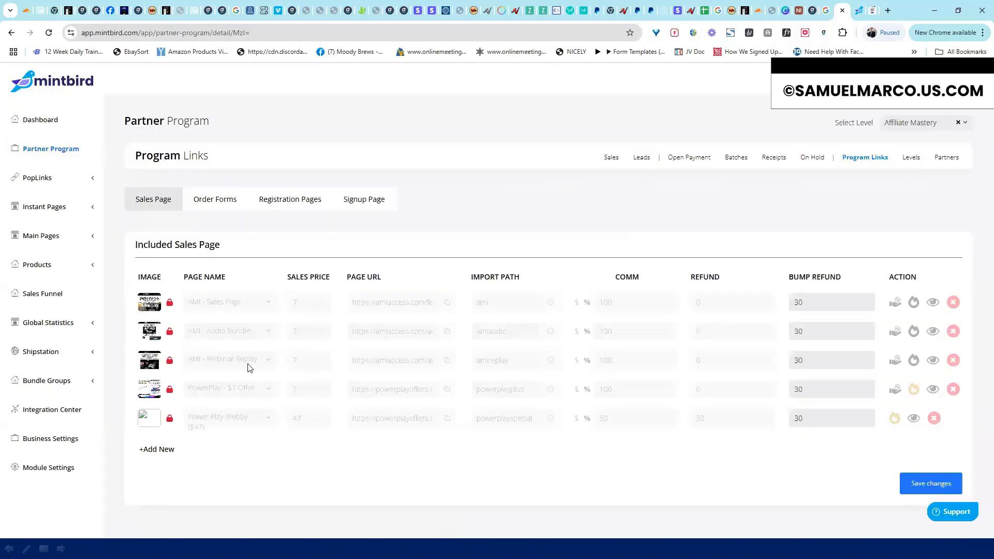
pyautogui.click(929, 122)
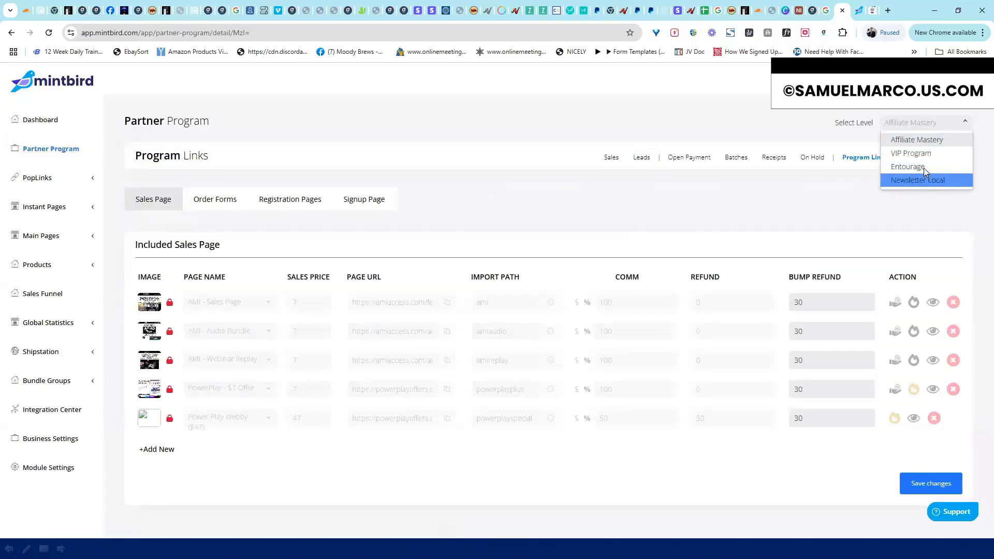
pyautogui.click(924, 168)
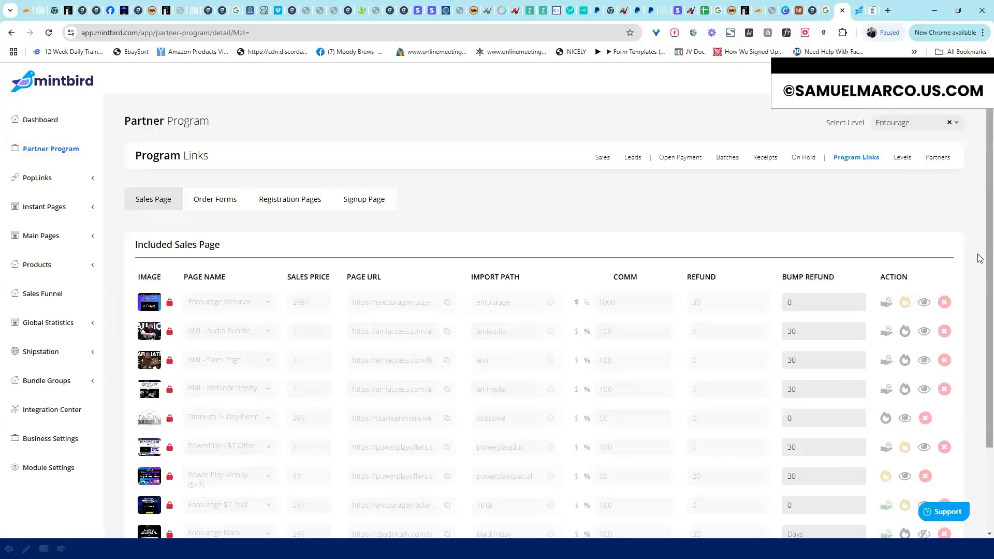
pyautogui.scroll(-2, 678, 352)
pyautogui.click(161, 464)
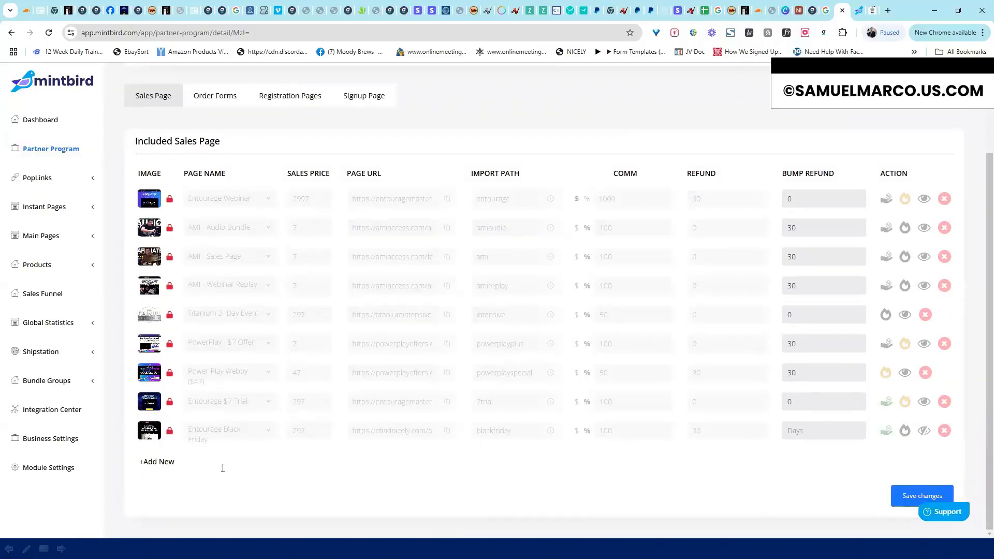
pyautogui.click(246, 459)
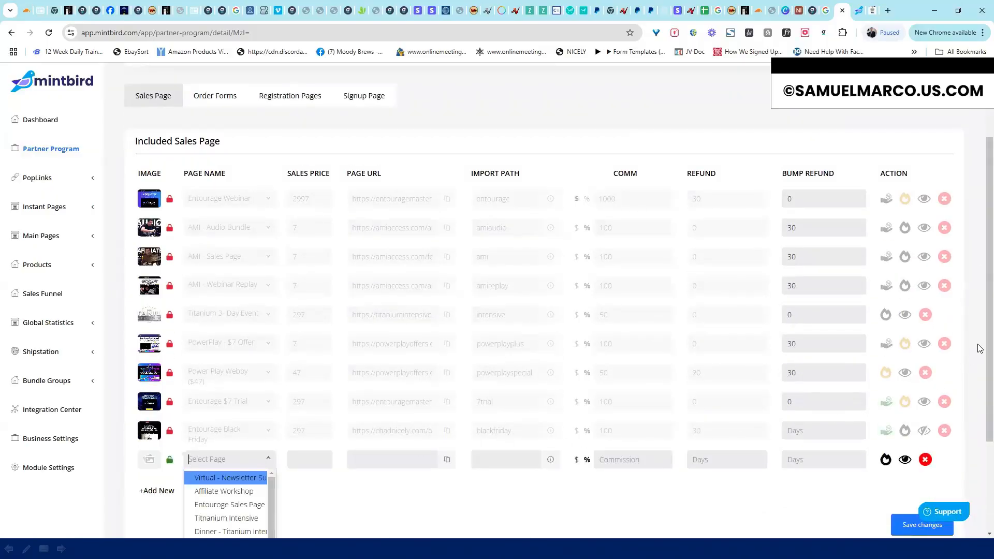
pyautogui.scroll(-3, 979, 341)
pyautogui.moveTo(271, 392); pyautogui.dragTo(272, 365)
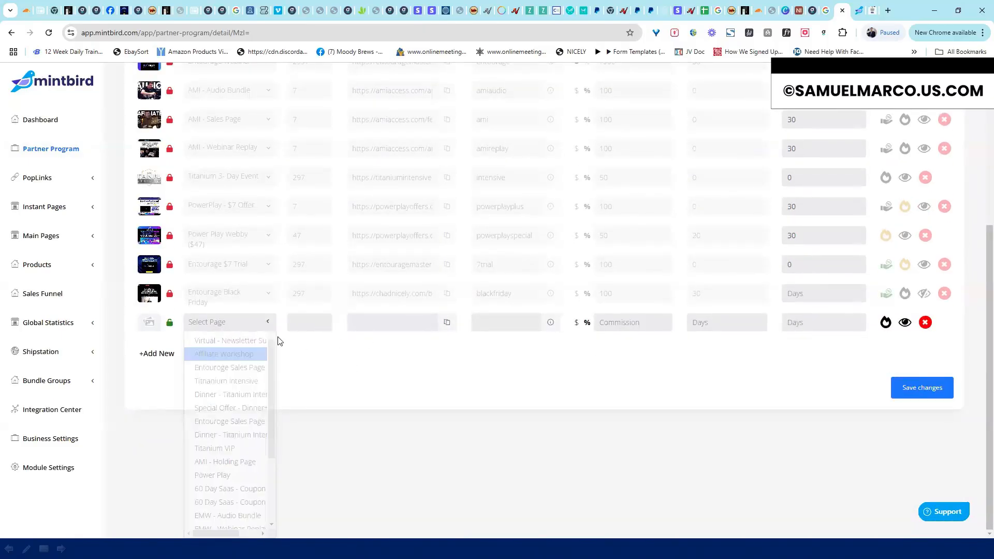
pyautogui.scroll(2, 288, 342)
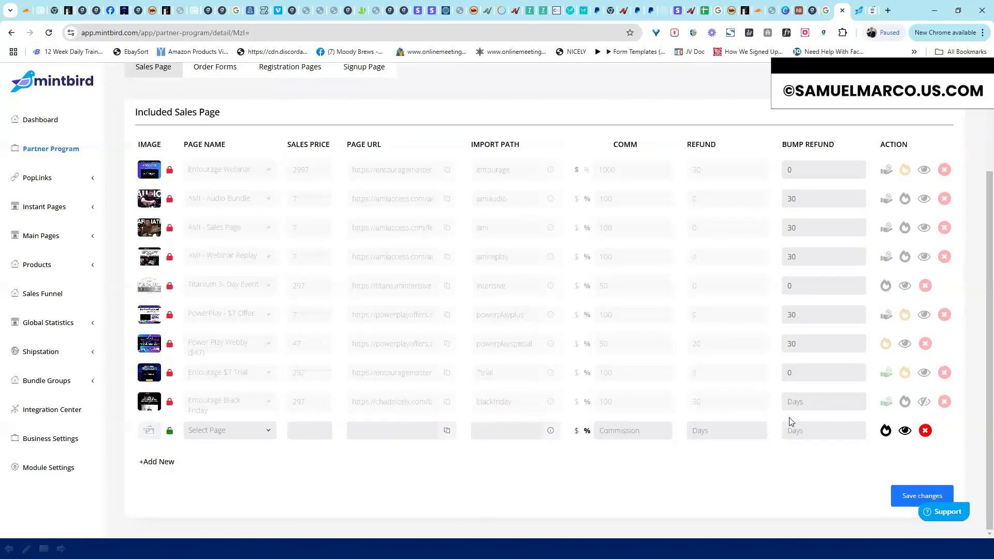
pyautogui.click(613, 430)
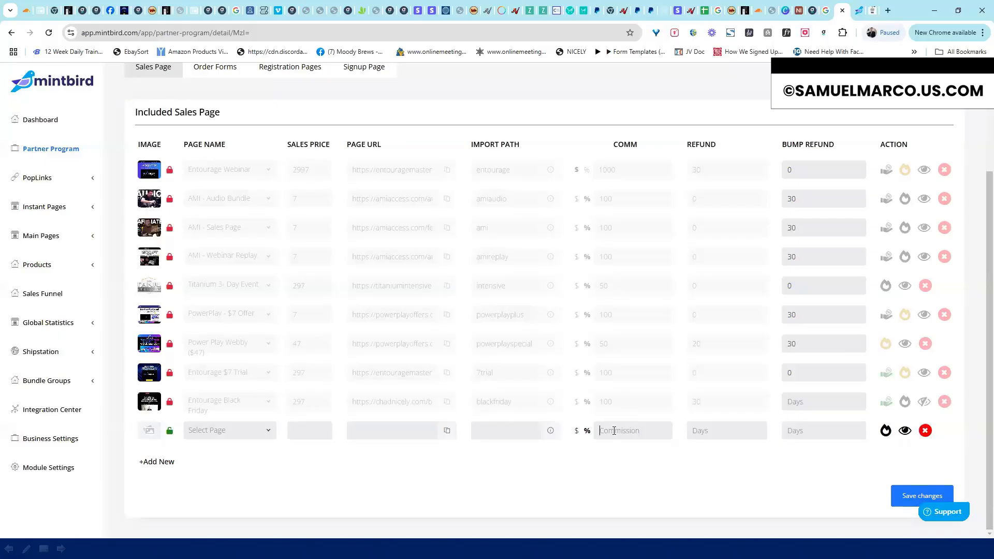
pyautogui.click(925, 430)
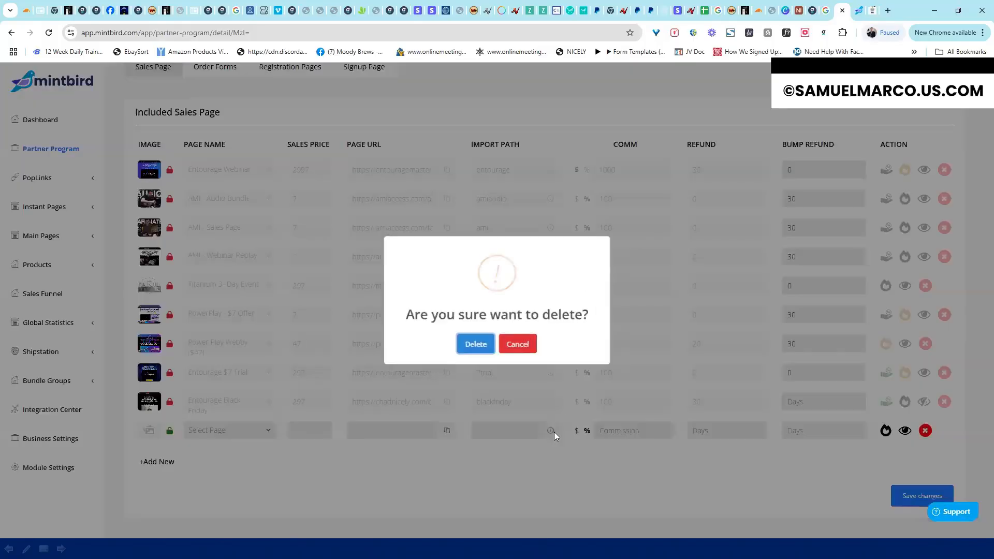
pyautogui.click(472, 344)
pyautogui.scroll(2, 974, 259)
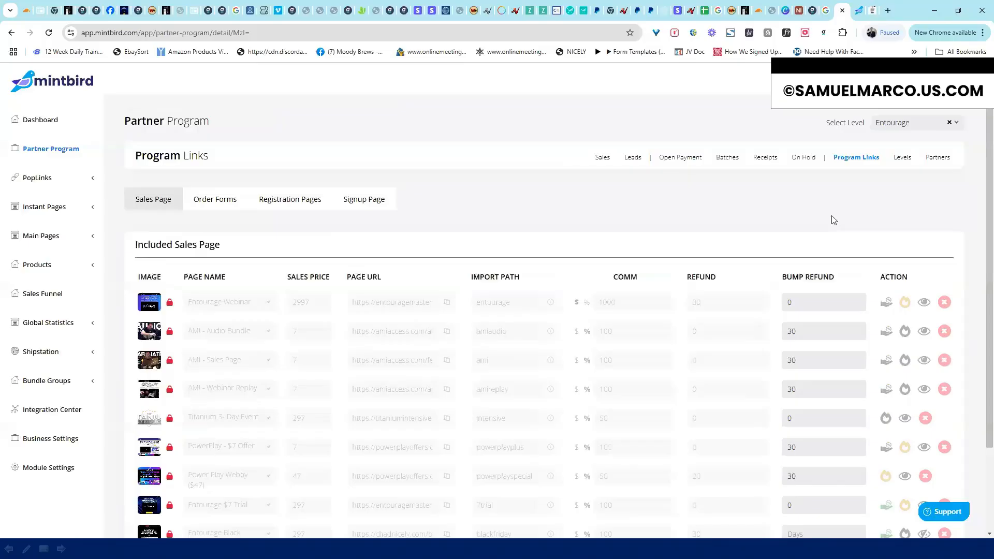
pyautogui.click(859, 11)
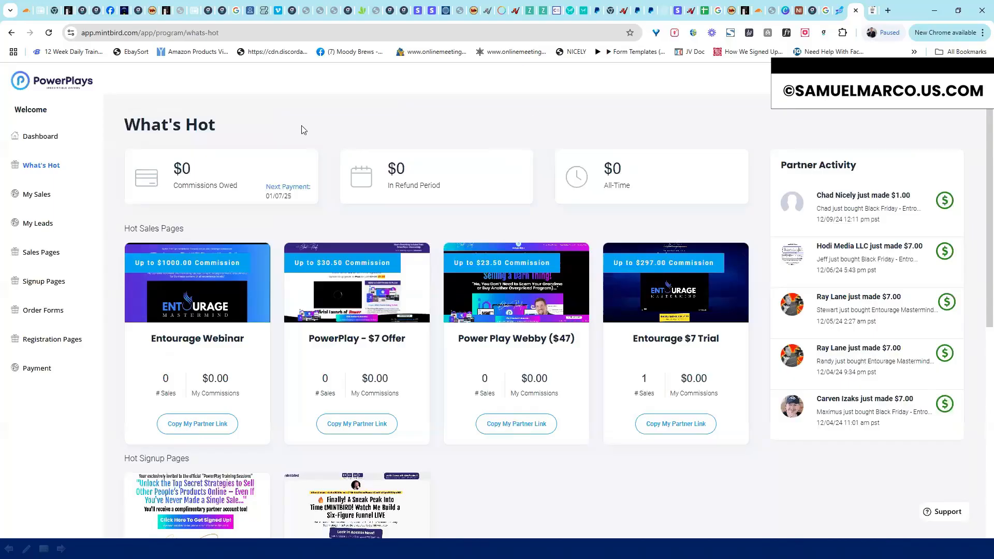
pyautogui.click(838, 13)
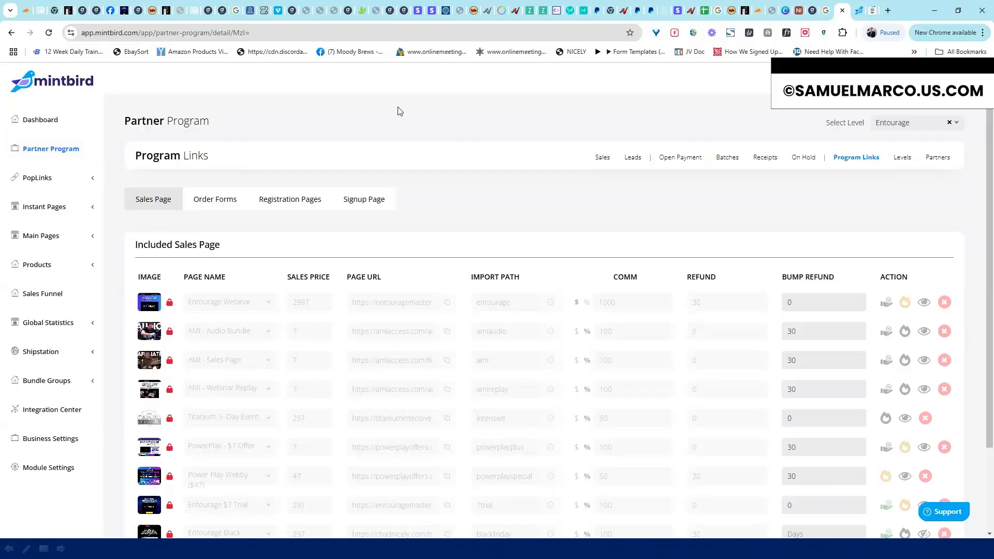
# Expand and collapse the PopLinks submenu in the sidebar
pyautogui.click(92, 180)
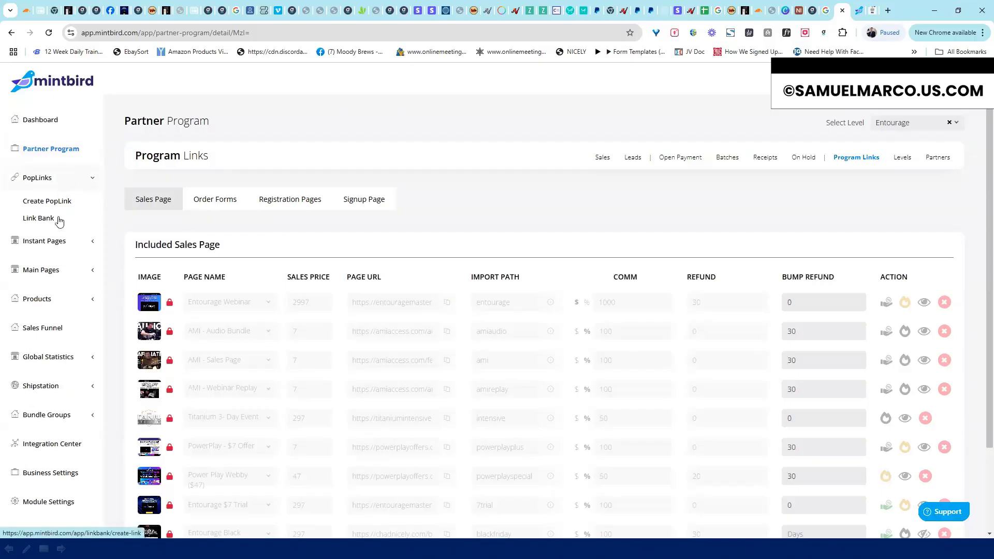
pyautogui.click(88, 178)
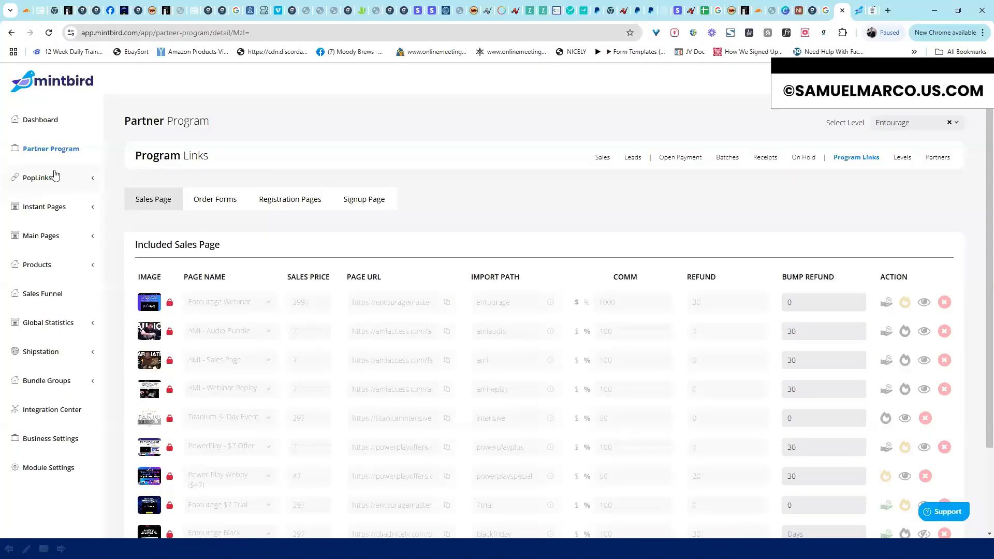
pyautogui.click(93, 180)
pyautogui.click(51, 181)
pyautogui.moveTo(628, 105); pyautogui.dragTo(628, 106)
# Toggle Instant Pages and PopLinks, then expand Main Pages and open Sales Pages
pyautogui.click(84, 208)
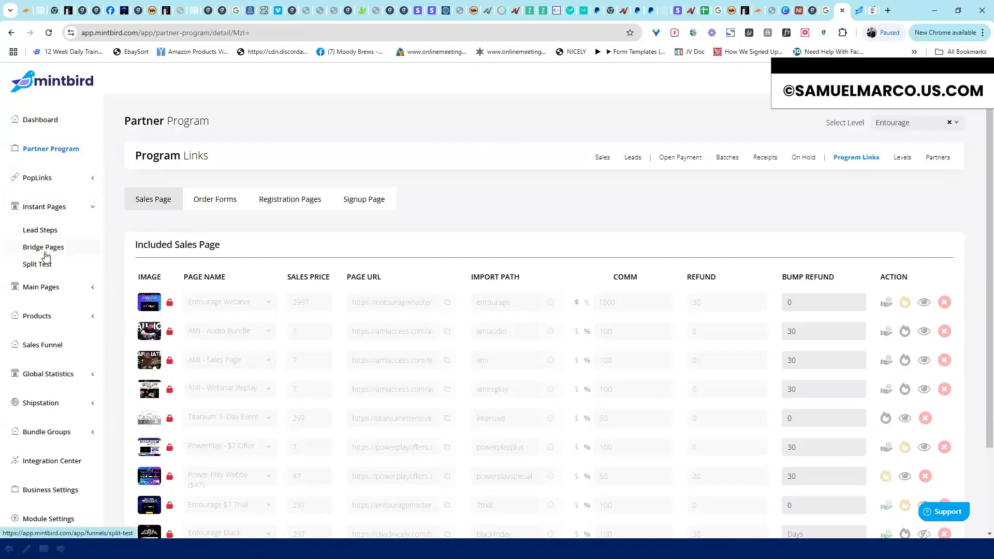
pyautogui.click(95, 212)
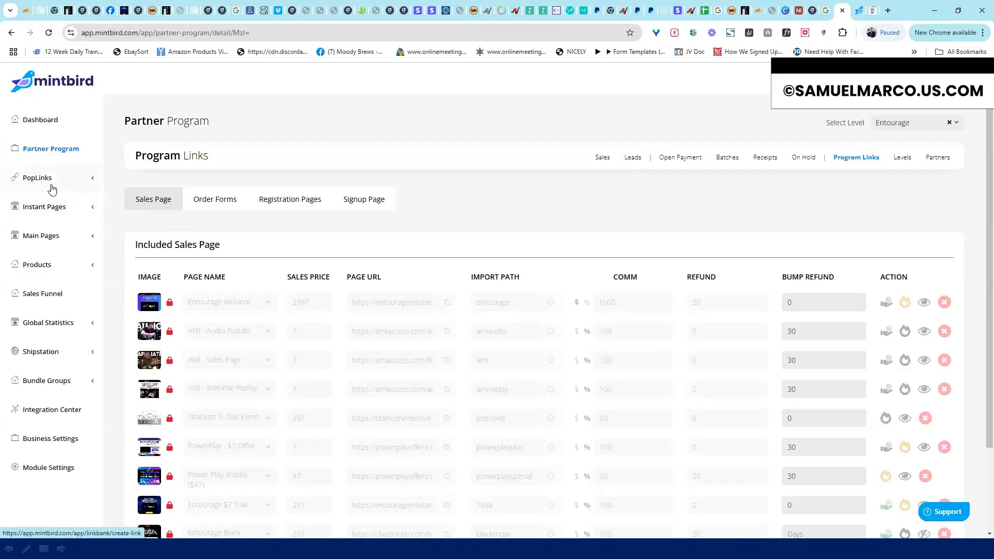
pyautogui.click(90, 180)
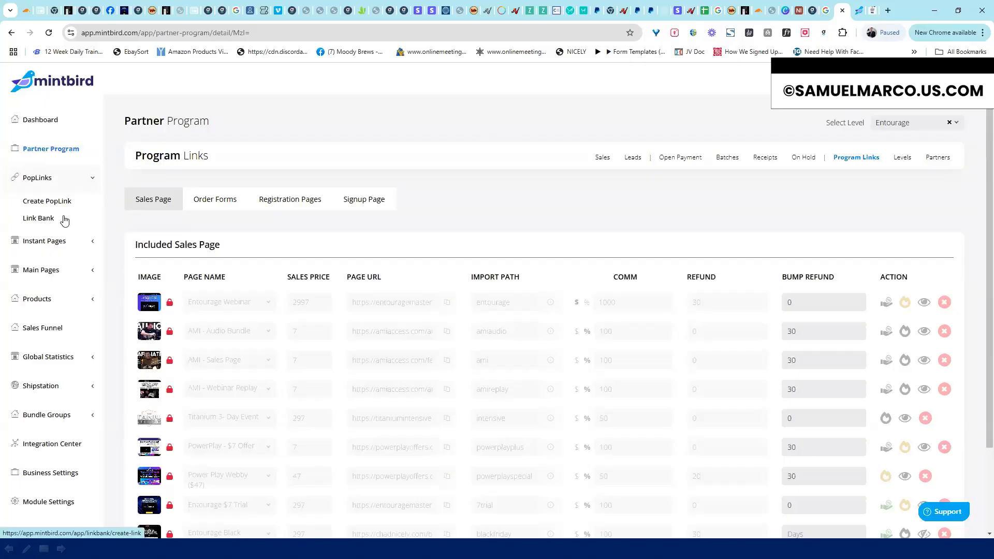
pyautogui.click(94, 180)
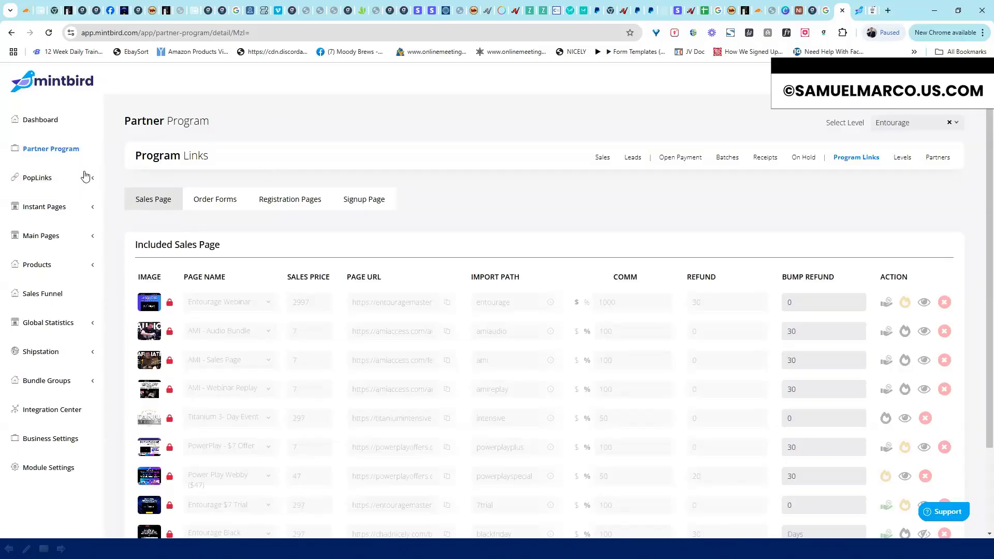
pyautogui.click(90, 237)
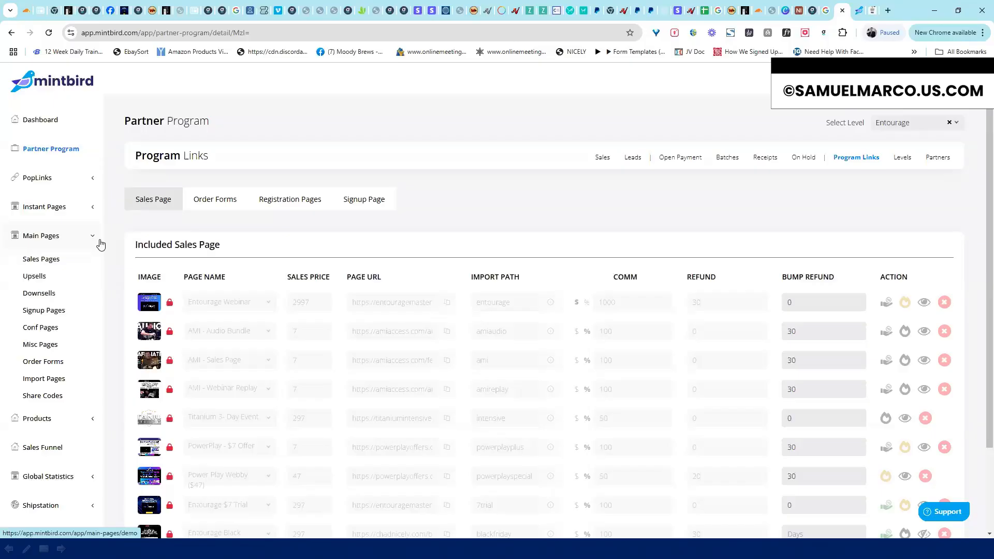
pyautogui.click(50, 260)
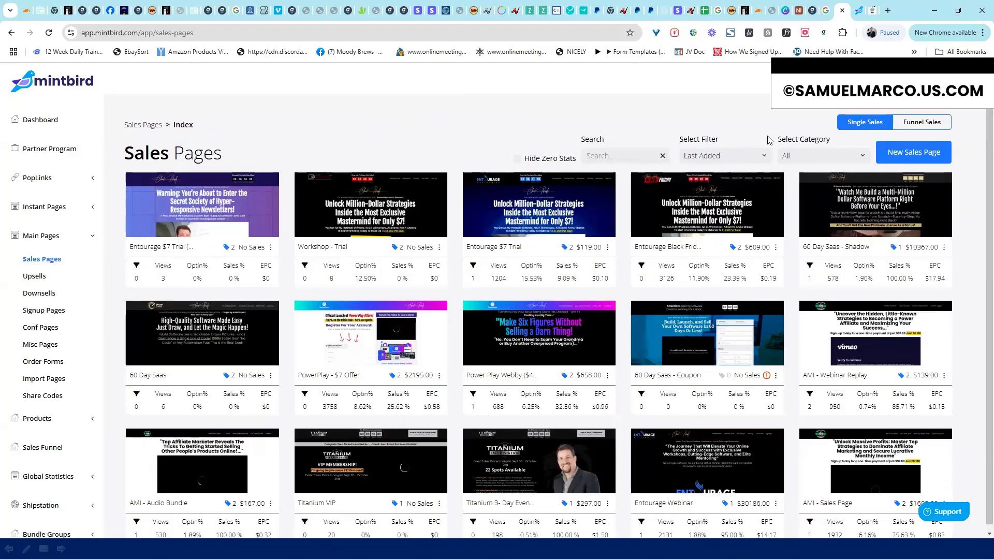
# Filter Sales Pages to Workshop - NLB, then PowerPlay Offers, then back to All
pyautogui.click(866, 155)
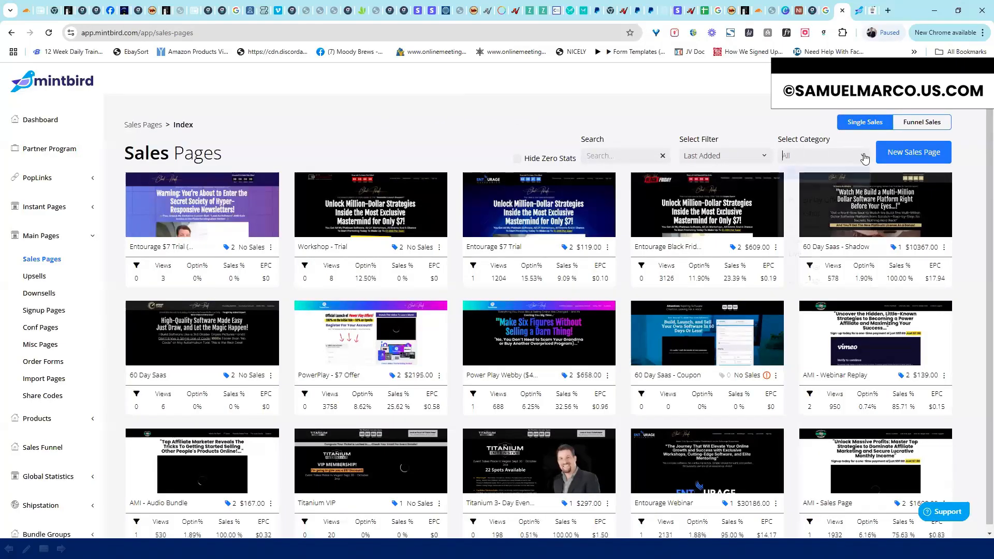
pyautogui.click(842, 189)
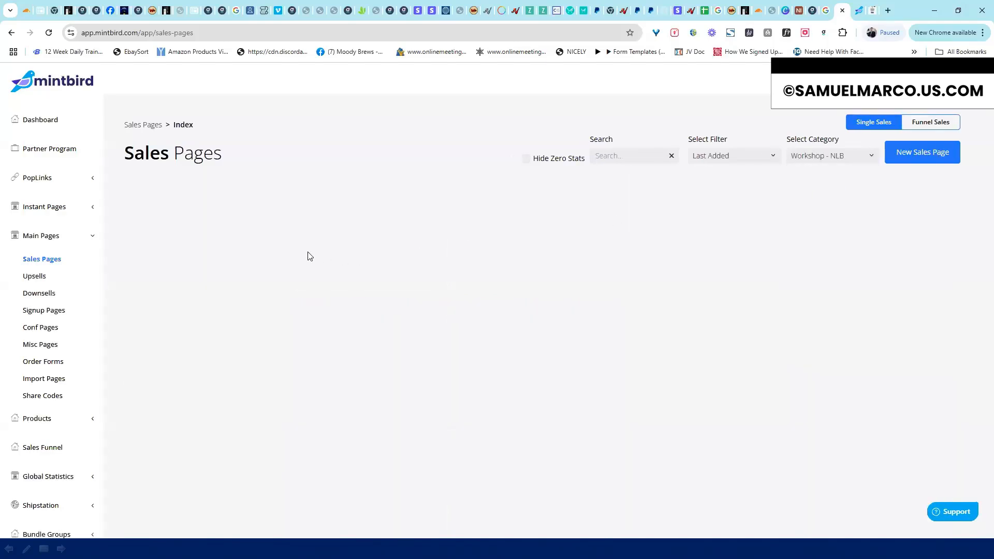
pyautogui.click(869, 156)
pyautogui.click(853, 200)
pyautogui.click(829, 155)
pyautogui.click(820, 171)
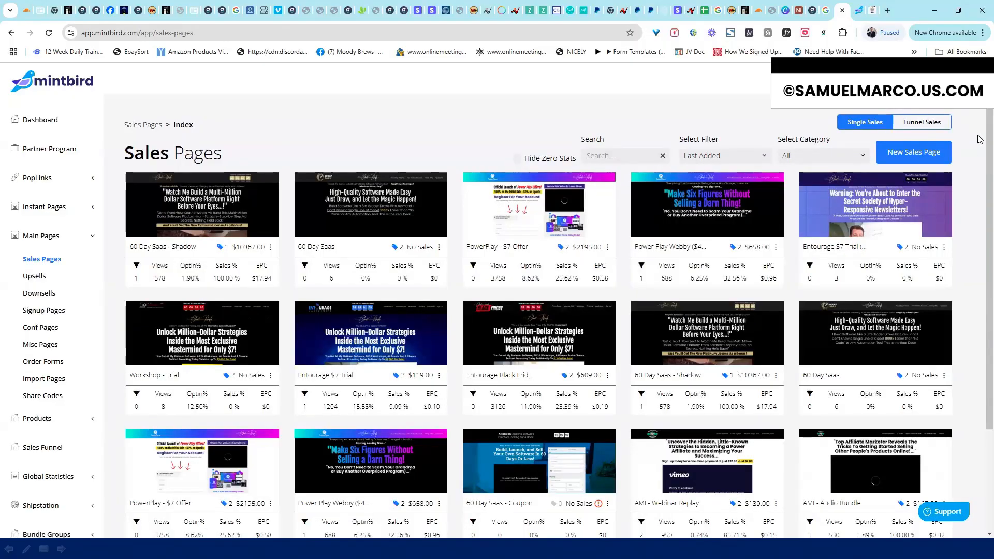
# Scroll up and down through the Sales Pages grid
pyautogui.moveTo(990, 140); pyautogui.dragTo(989, 114)
pyautogui.scroll(-2, 981, 235)
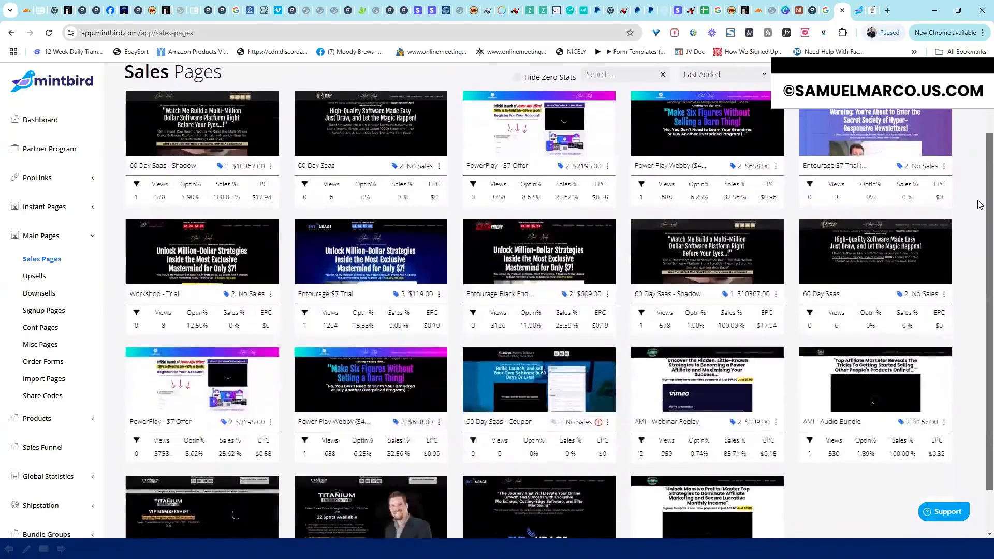
pyautogui.scroll(2, 980, 217)
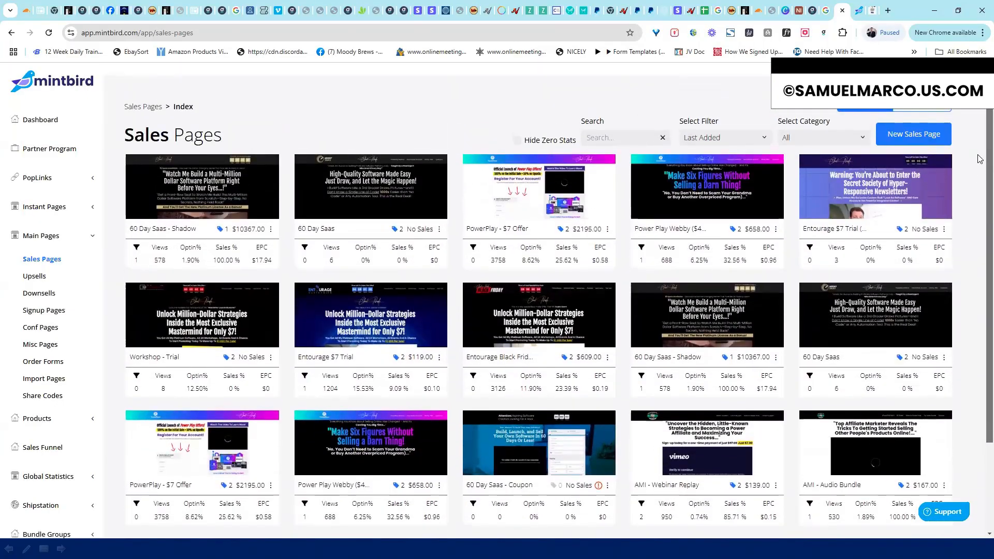
pyautogui.scroll(-1, 980, 168)
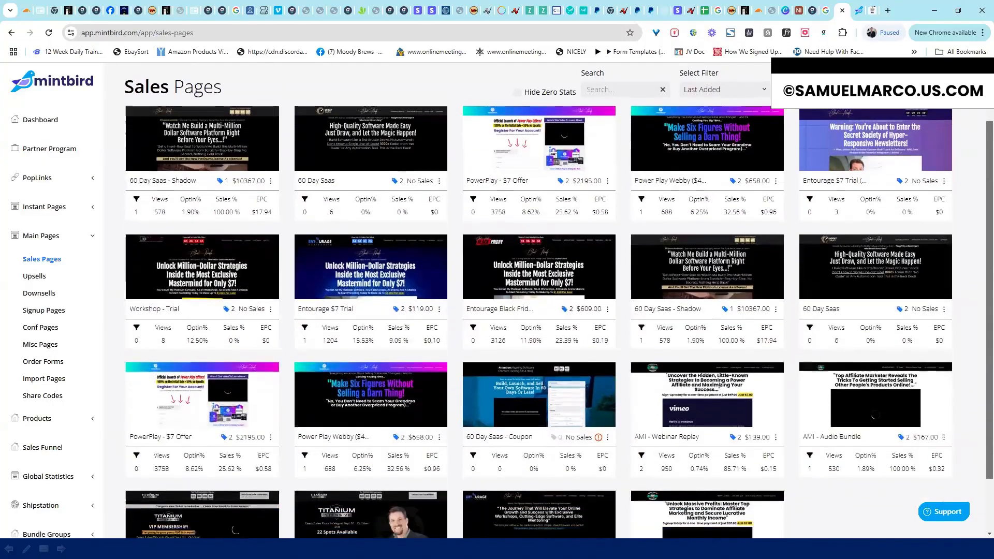
pyautogui.scroll(2, 980, 207)
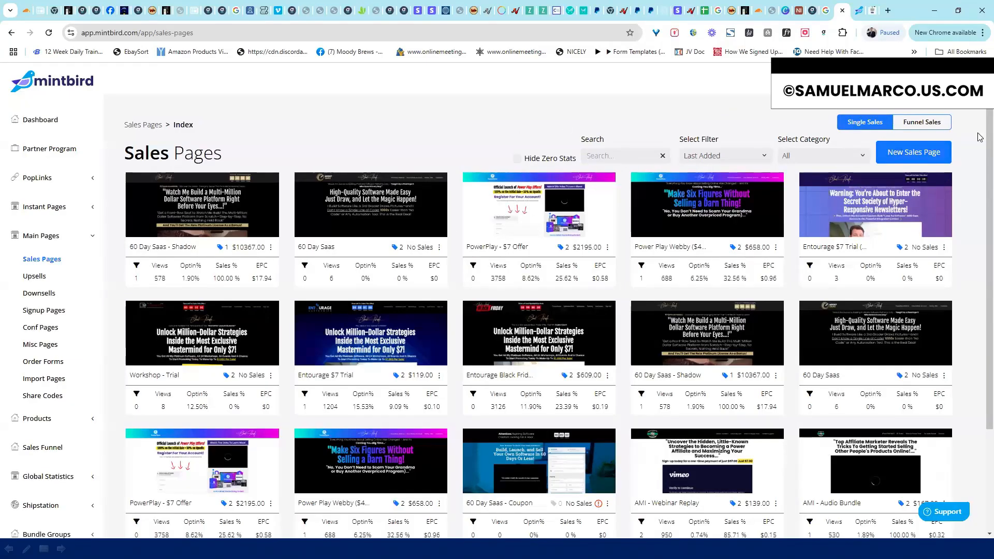
pyautogui.scroll(-2, 980, 147)
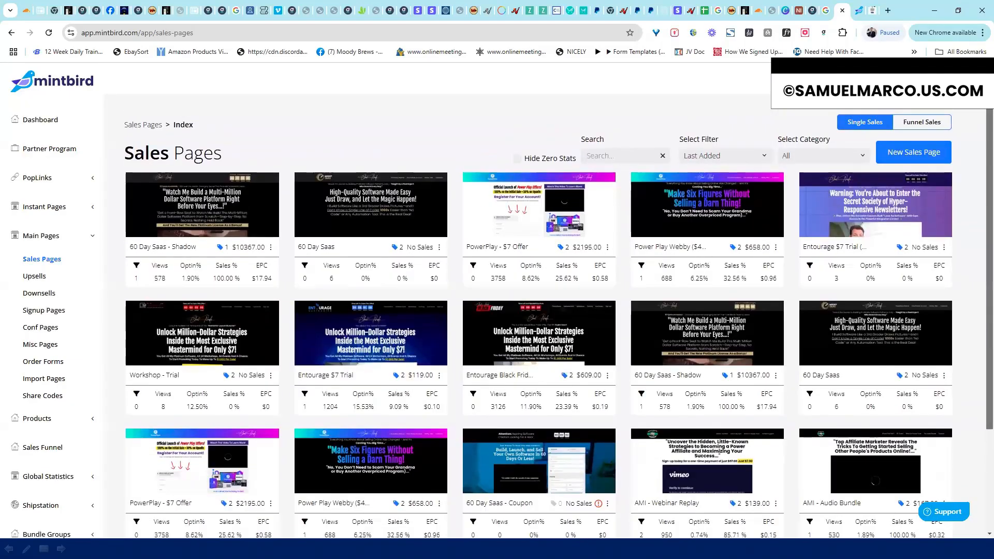
pyautogui.scroll(-1, 980, 148)
pyautogui.scroll(3, 980, 147)
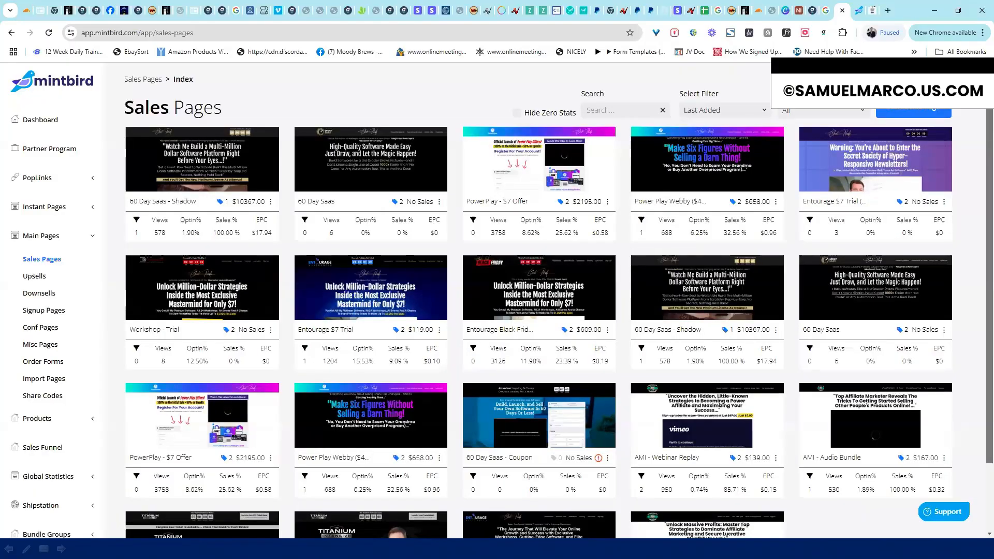
pyautogui.scroll(1, 550, 301)
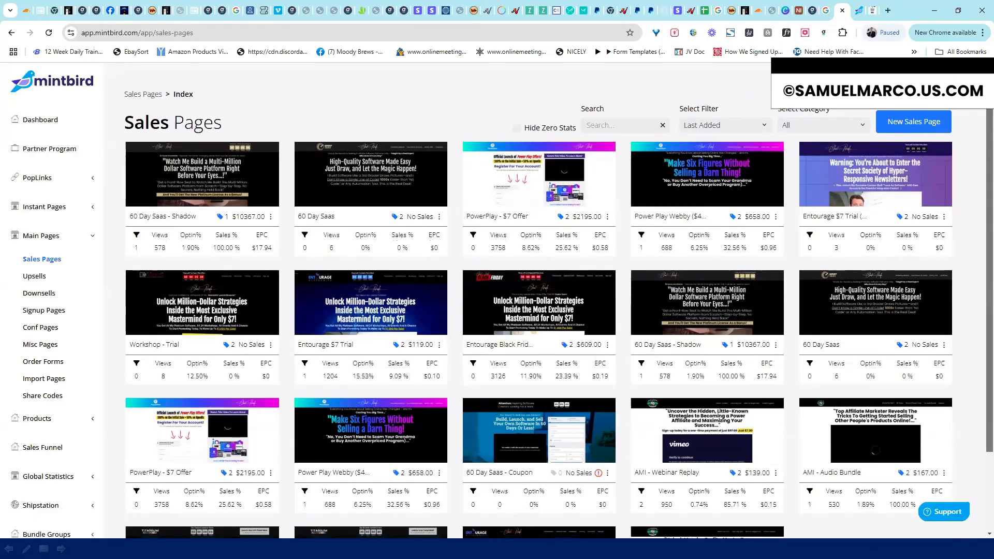
pyautogui.scroll(1, 550, 301)
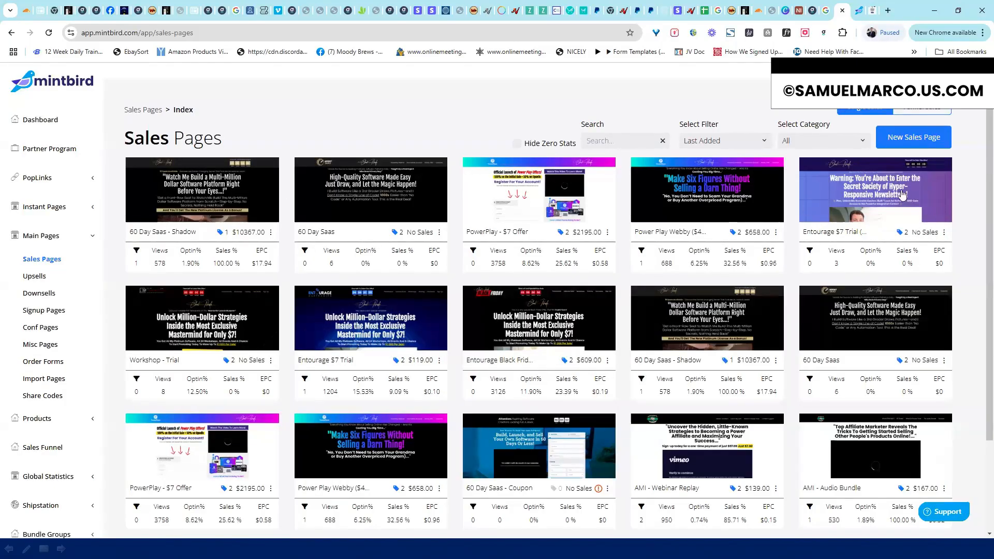
pyautogui.scroll(-1, 980, 206)
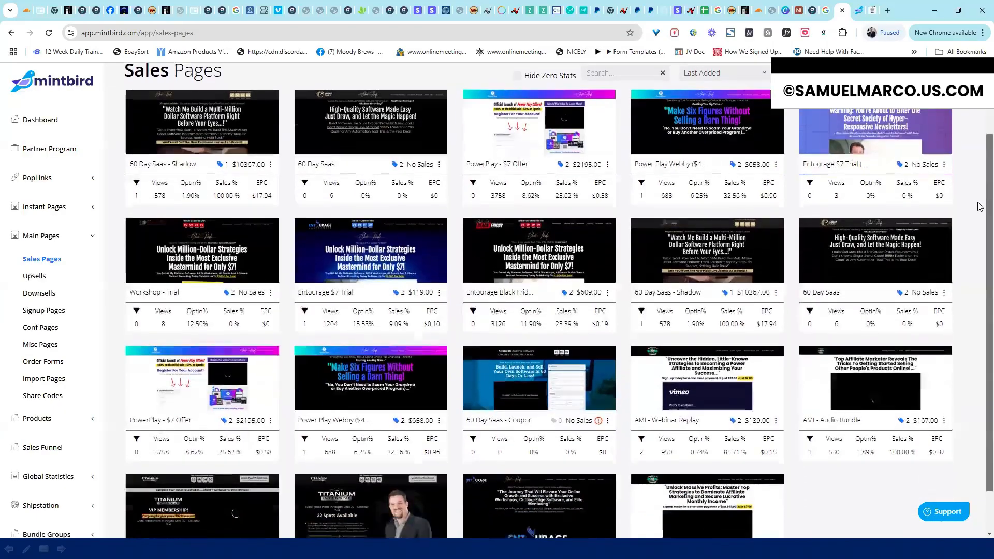
pyautogui.scroll(1, 380, 129)
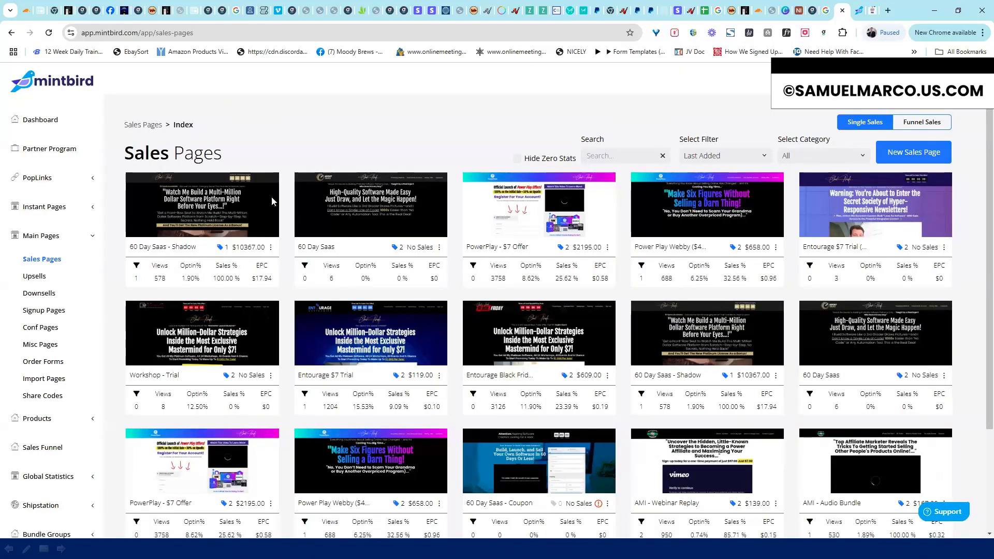
pyautogui.scroll(-3, 981, 145)
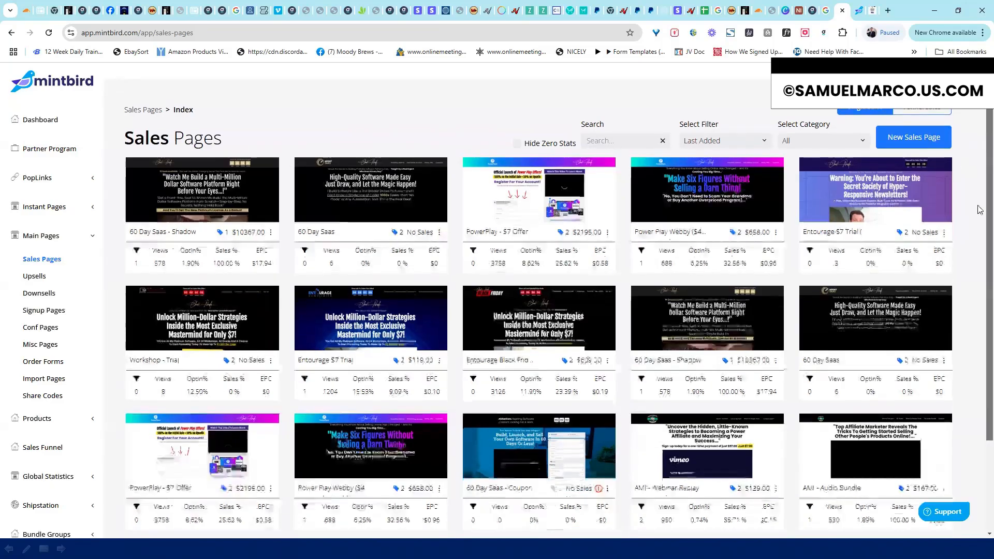
pyautogui.scroll(3, 386, 124)
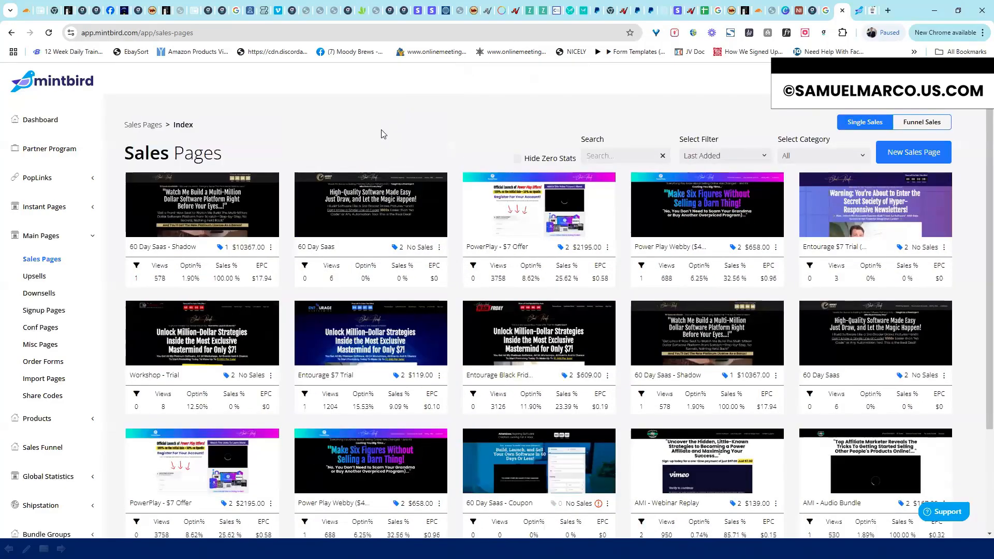
# Step through the Upsells, Downsells and Signup Pages indexes
pyautogui.click(34, 276)
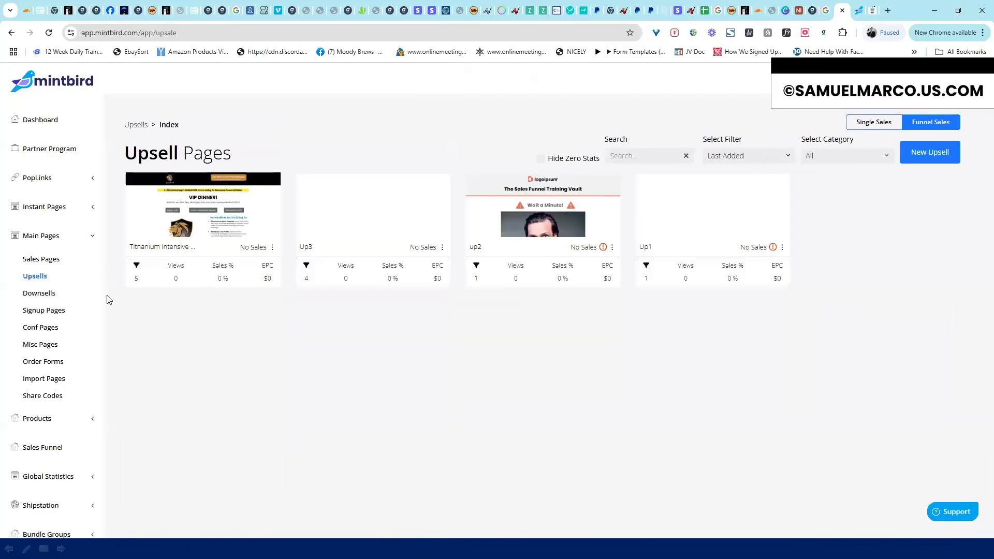
pyautogui.click(44, 293)
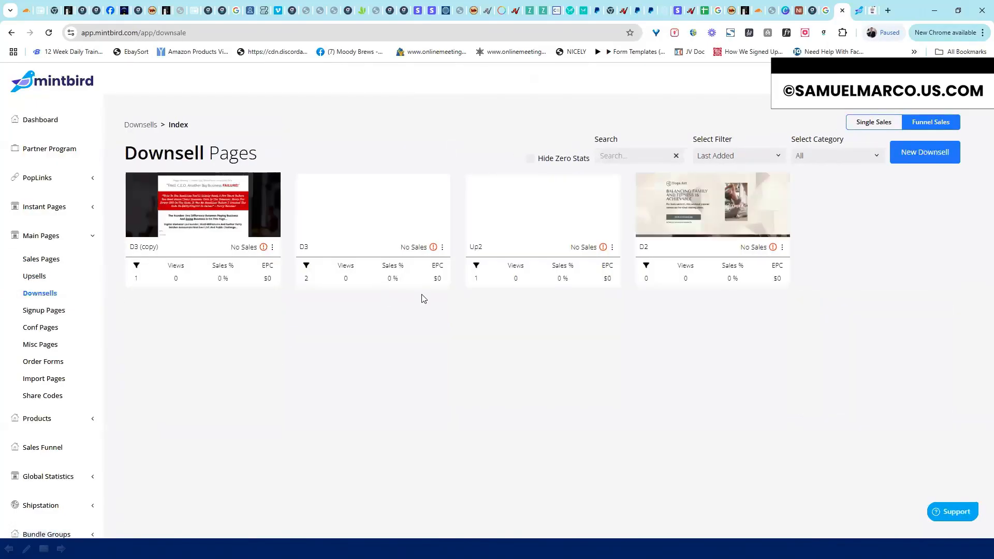
pyautogui.click(49, 311)
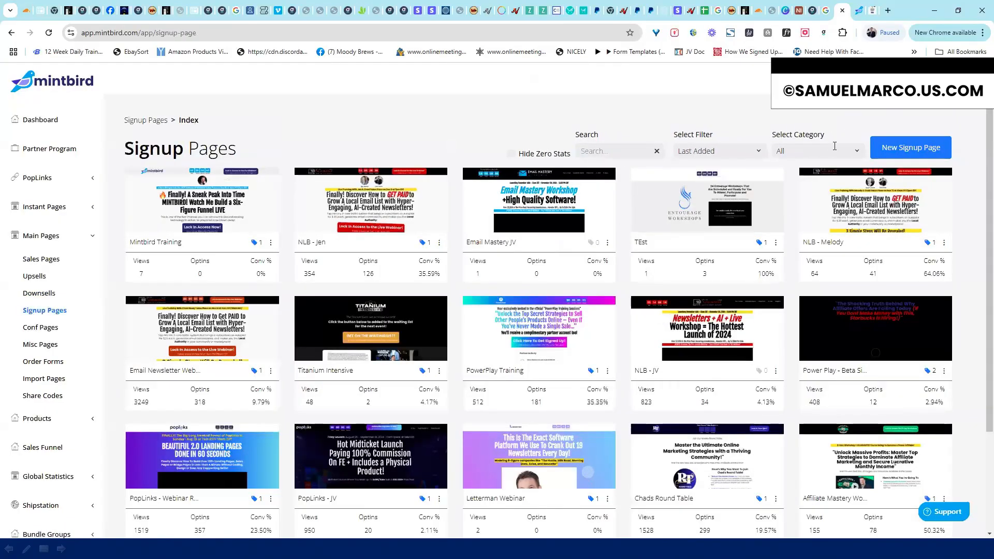
# Filter signup pages to Workshop - NLB, then Trainings, then back to Workshop - NLB
pyautogui.click(834, 151)
pyautogui.click(822, 195)
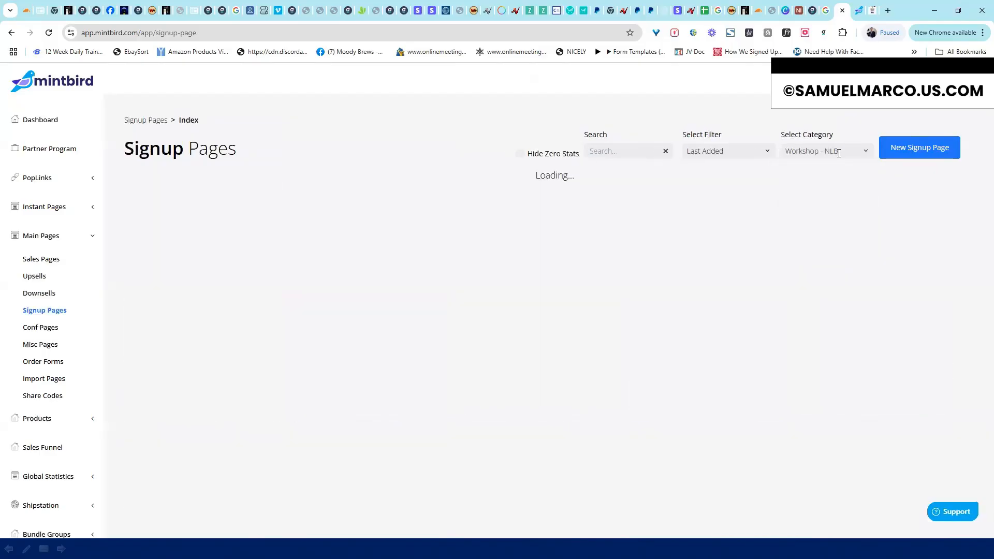
pyautogui.click(838, 151)
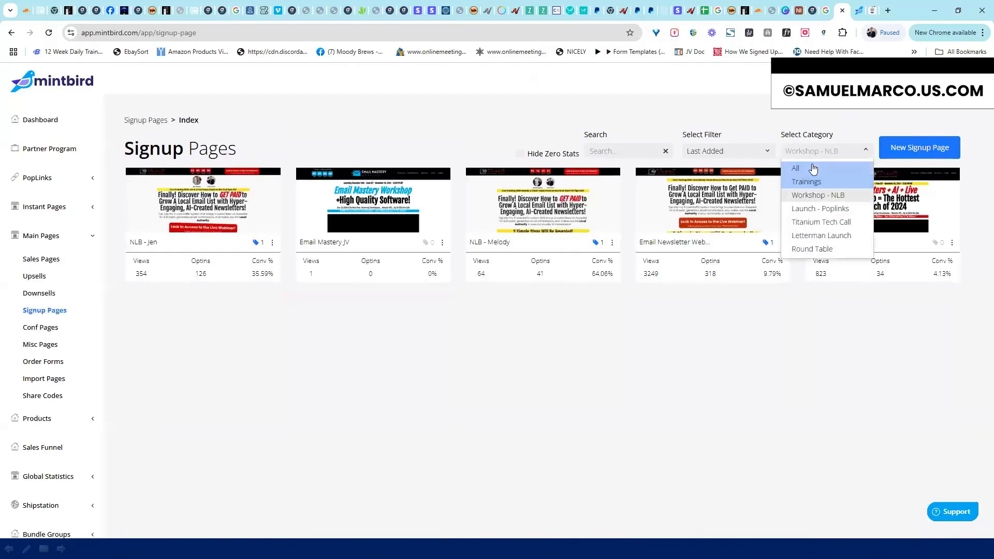
pyautogui.click(809, 183)
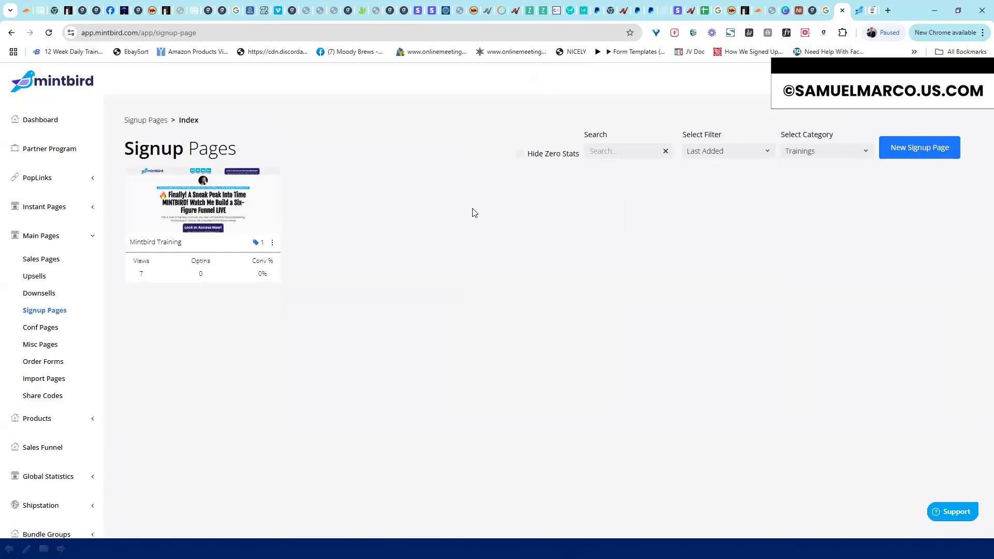
pyautogui.click(812, 147)
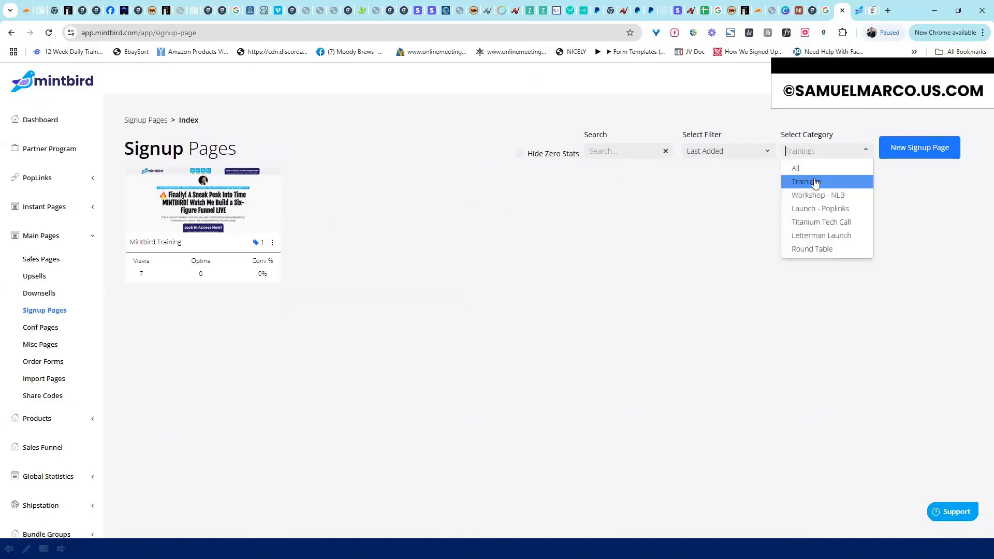
pyautogui.click(815, 192)
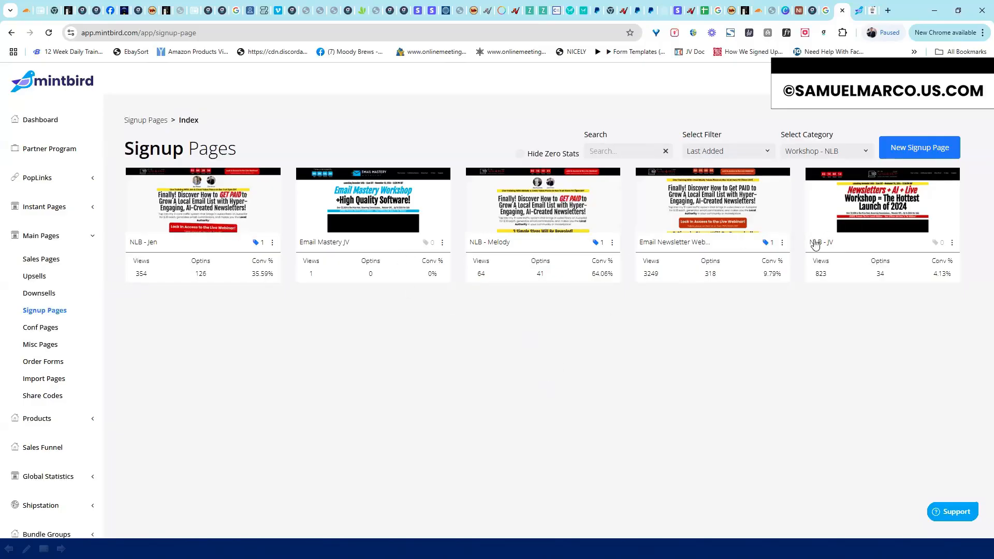
# Cycle the category filter through Launch - Poplinks, Titanium Tech Call, Letterman Launch, Round Table, then All
pyautogui.click(868, 155)
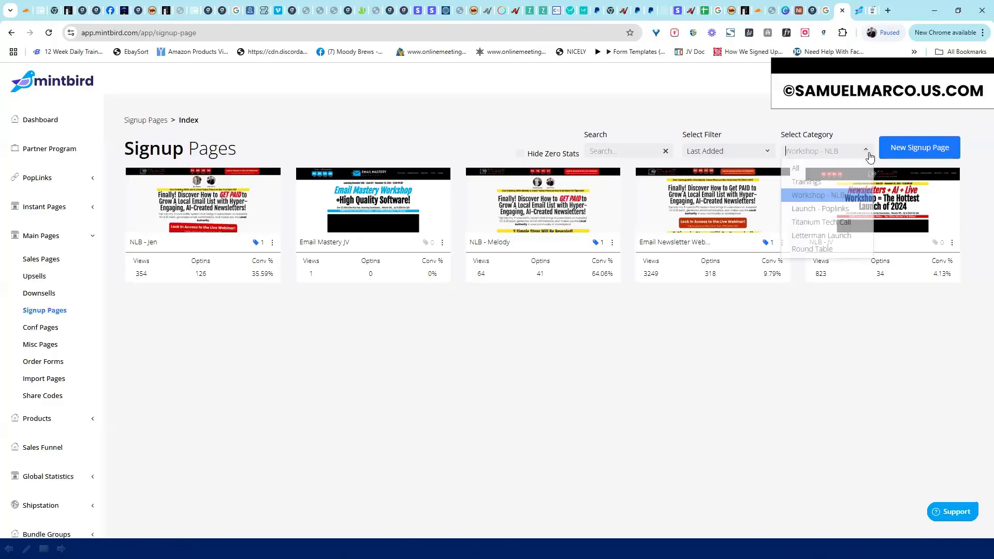
pyautogui.click(851, 209)
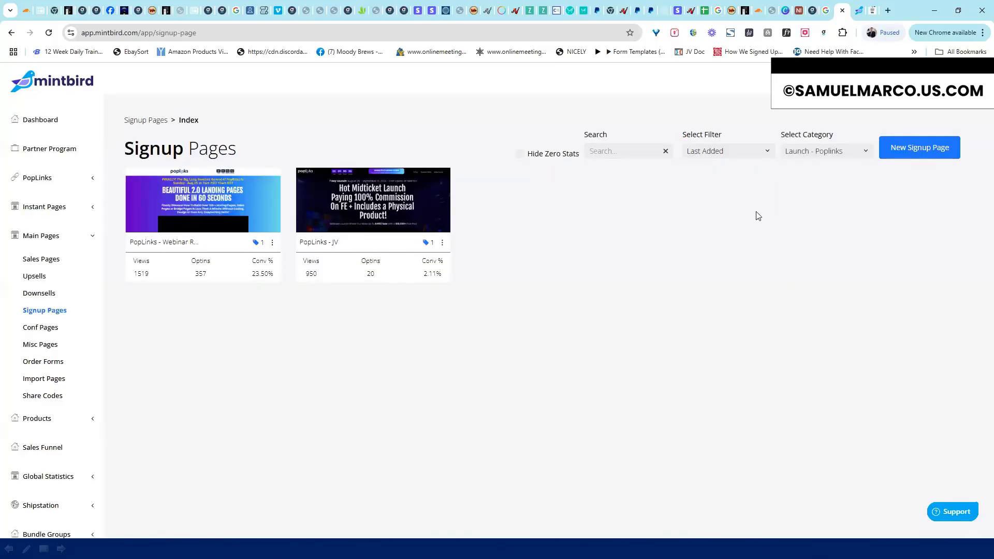
pyautogui.click(865, 151)
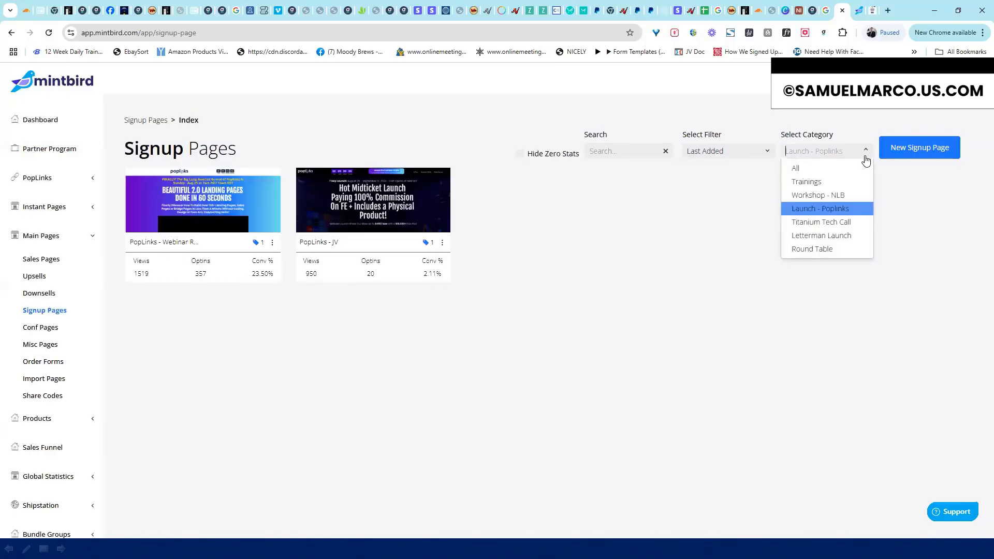
pyautogui.click(835, 224)
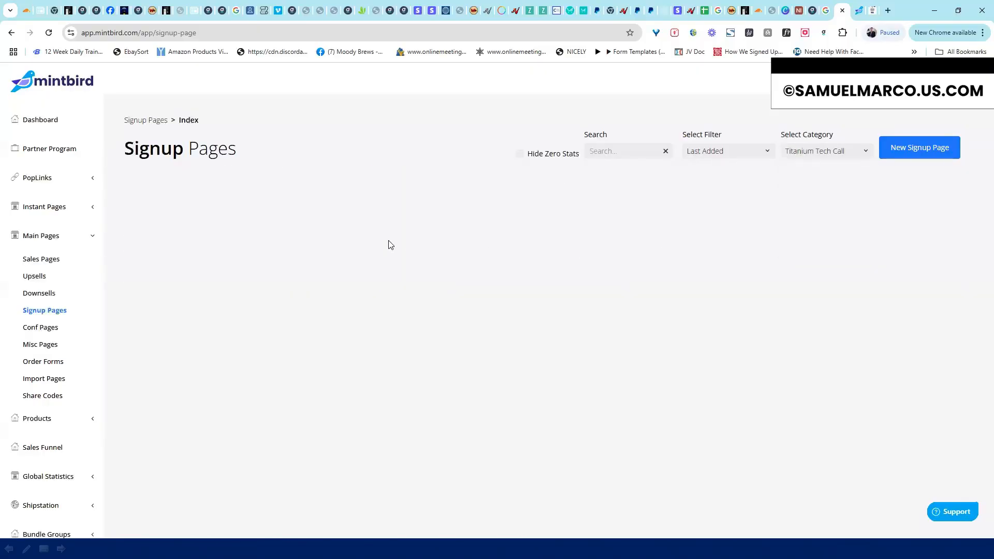
pyautogui.click(865, 153)
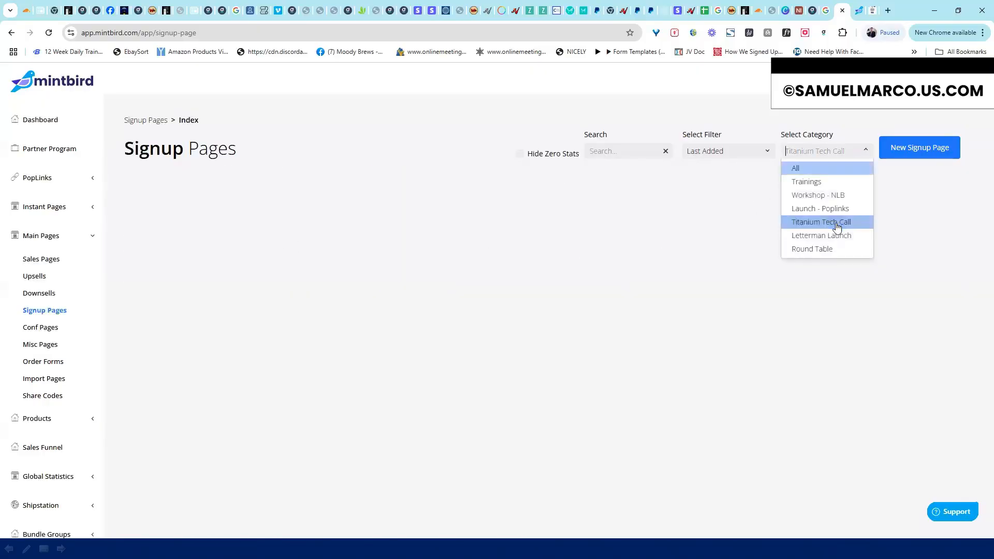
pyautogui.click(831, 233)
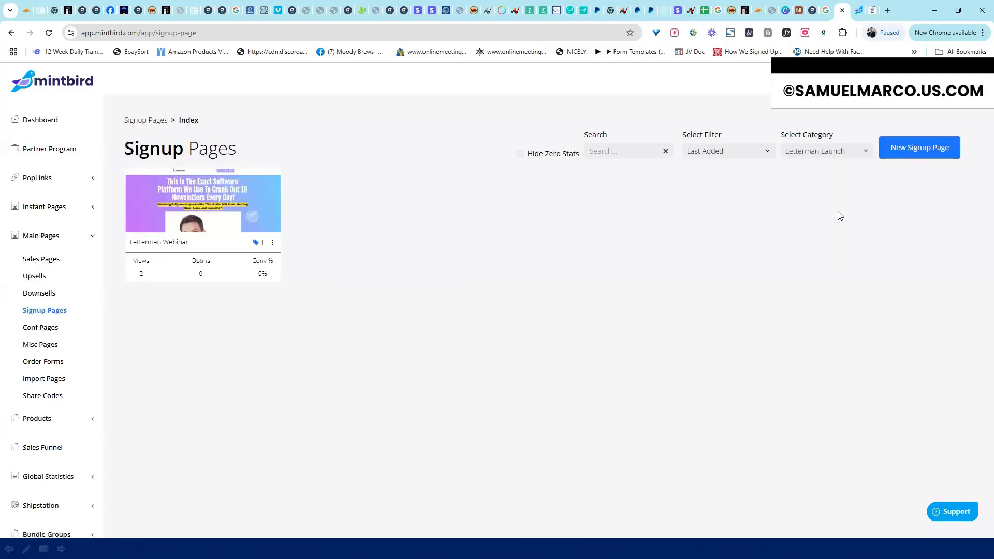
pyautogui.click(865, 154)
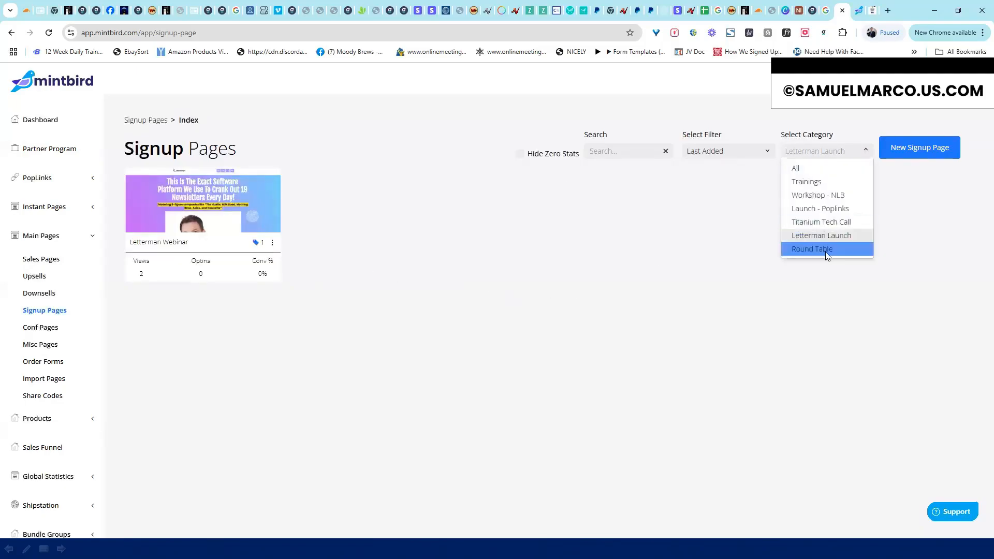
pyautogui.click(825, 248)
pyautogui.click(865, 153)
pyautogui.click(798, 166)
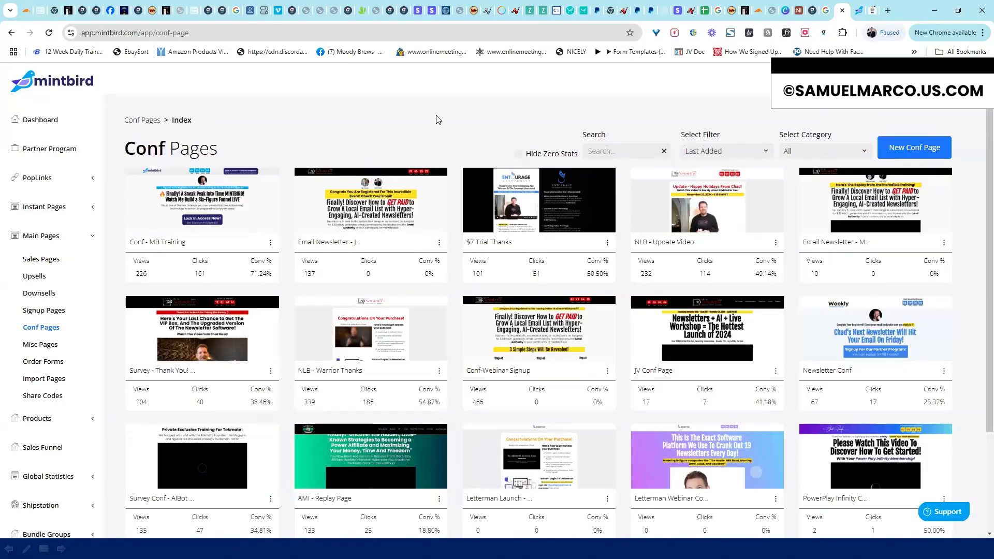
# Filter Conf Pages to Launch - Letterman, Workshop - NLB, PowerPlays, then Workshop - AMI
pyautogui.click(834, 152)
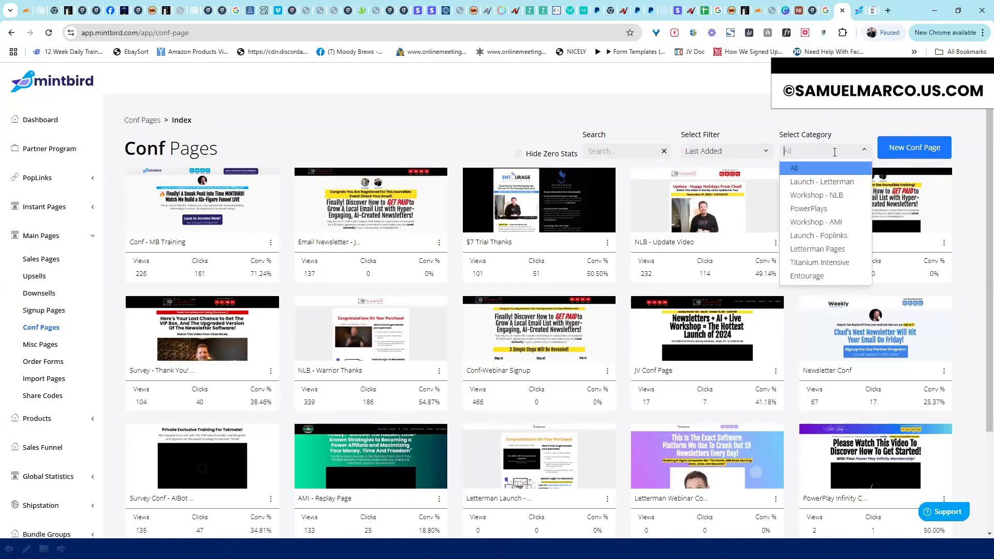
pyautogui.click(829, 182)
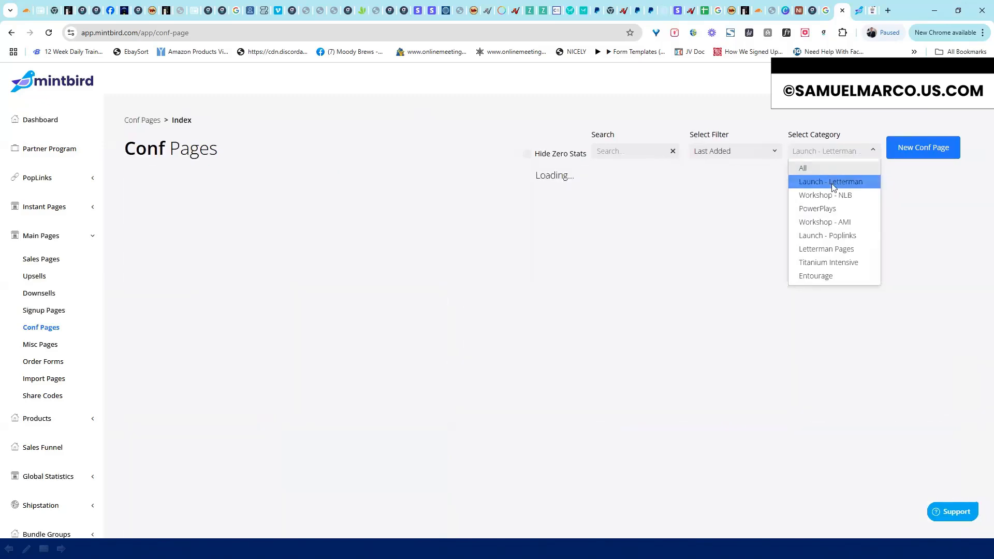
pyautogui.click(834, 152)
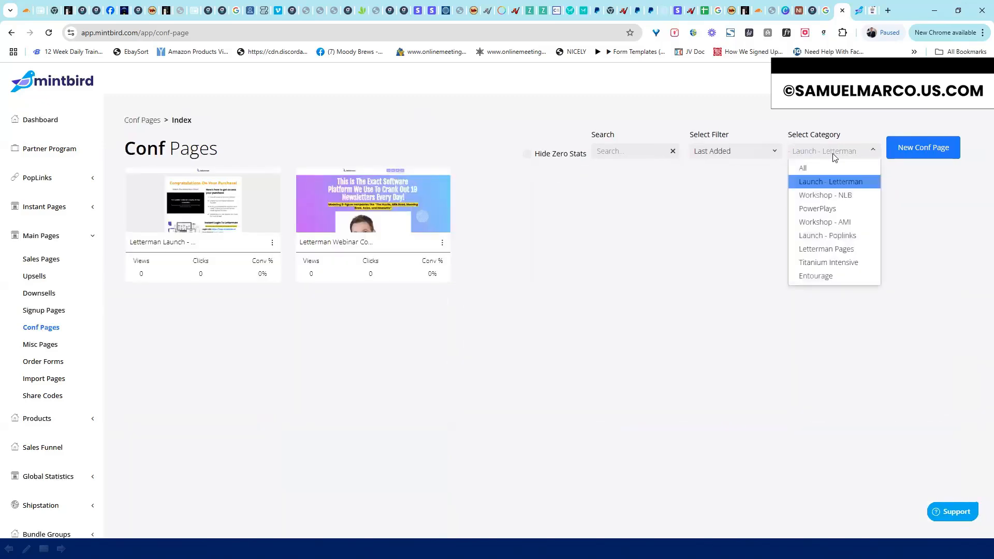
pyautogui.click(825, 193)
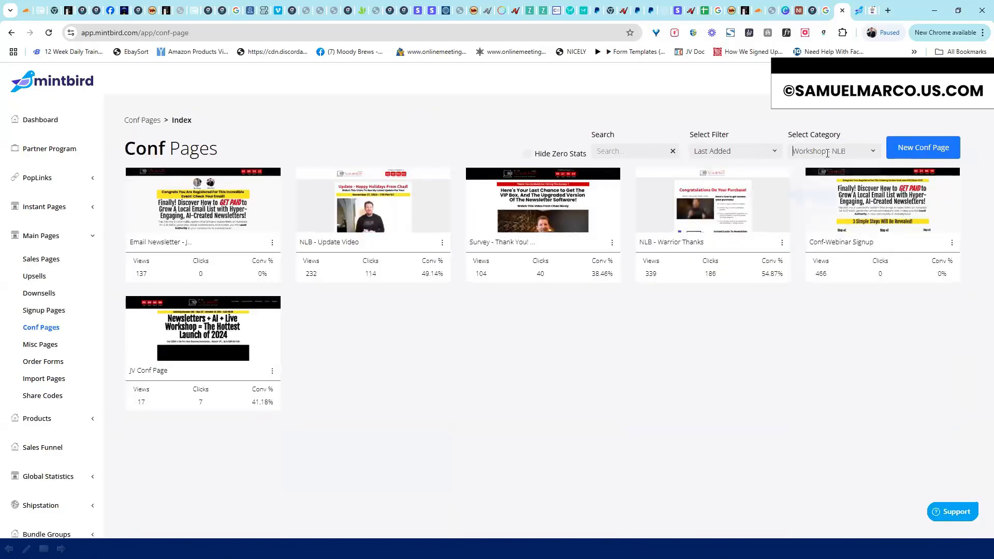
pyautogui.click(827, 152)
pyautogui.click(825, 209)
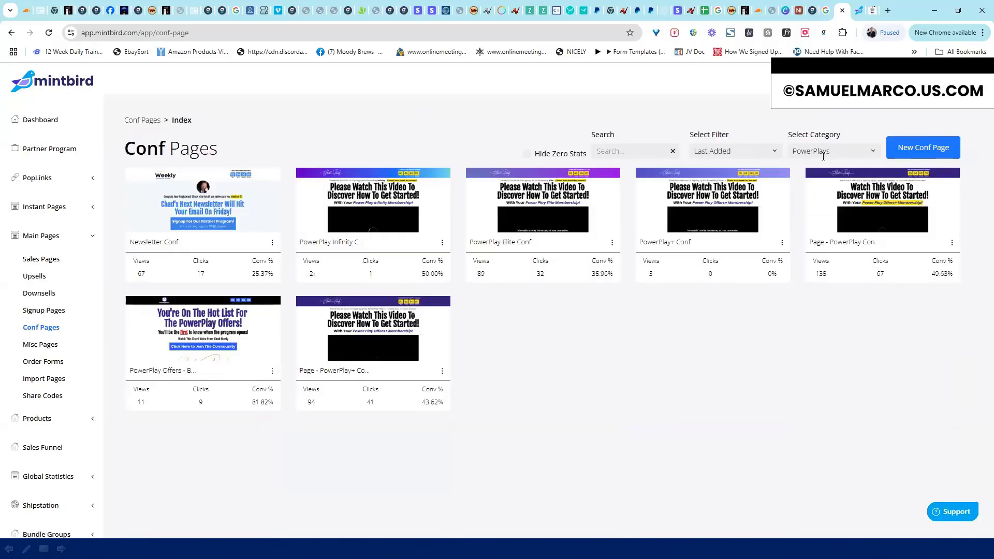
pyautogui.click(824, 153)
pyautogui.click(822, 222)
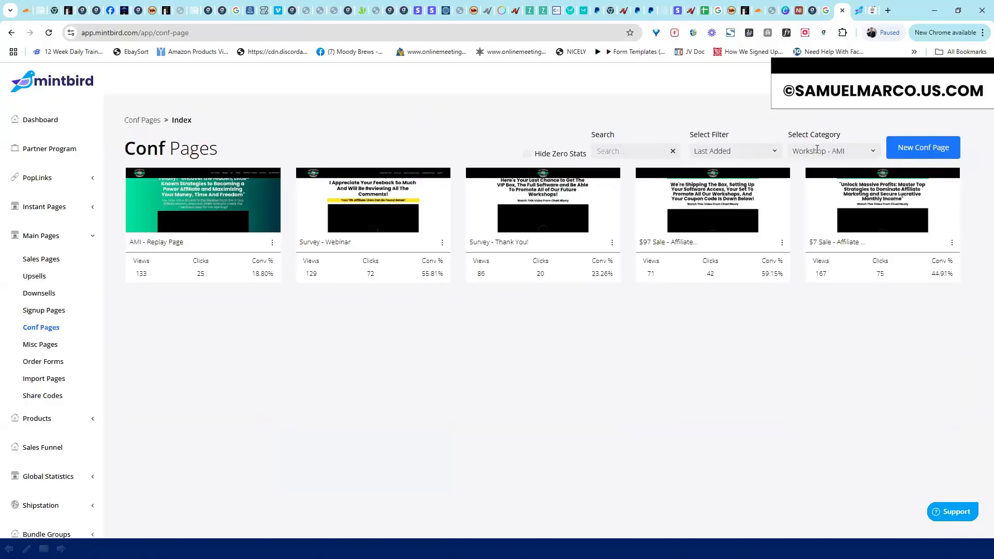
# Continue through Launch - Poplinks, Letterman Pages and Titanium Intensive, ending on Entourage
pyautogui.click(817, 149)
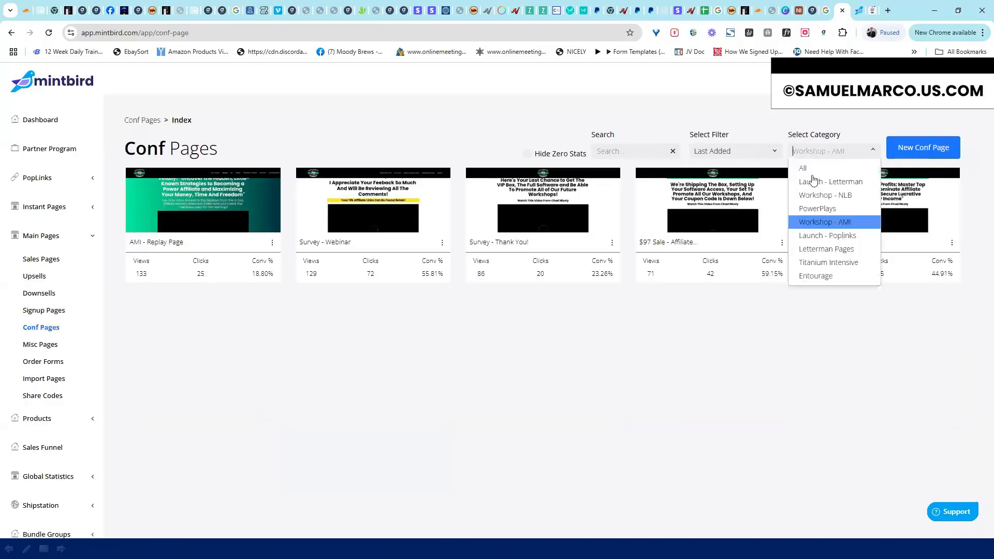
pyautogui.click(815, 232)
pyautogui.click(818, 151)
pyautogui.click(825, 249)
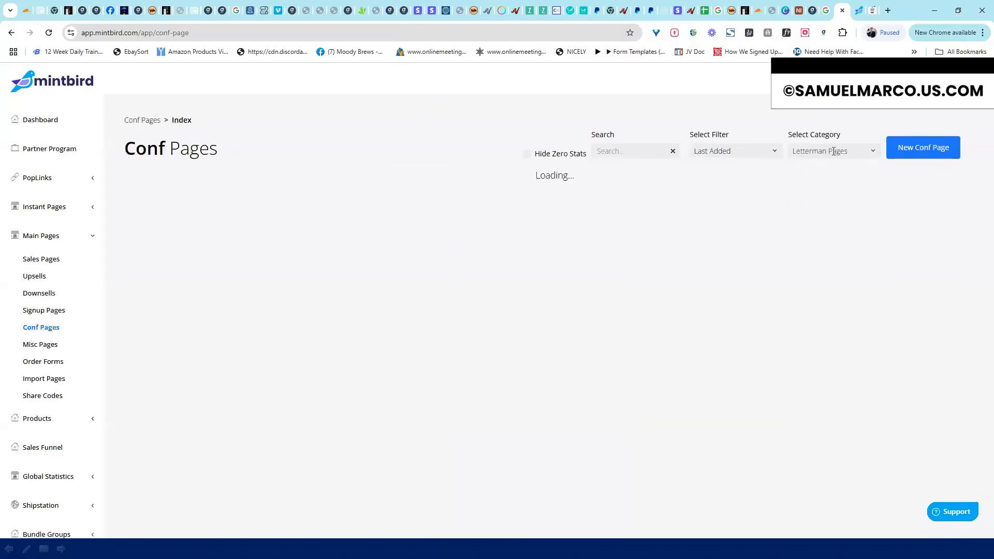
pyautogui.click(831, 151)
pyautogui.click(831, 262)
pyautogui.click(824, 150)
pyautogui.click(820, 275)
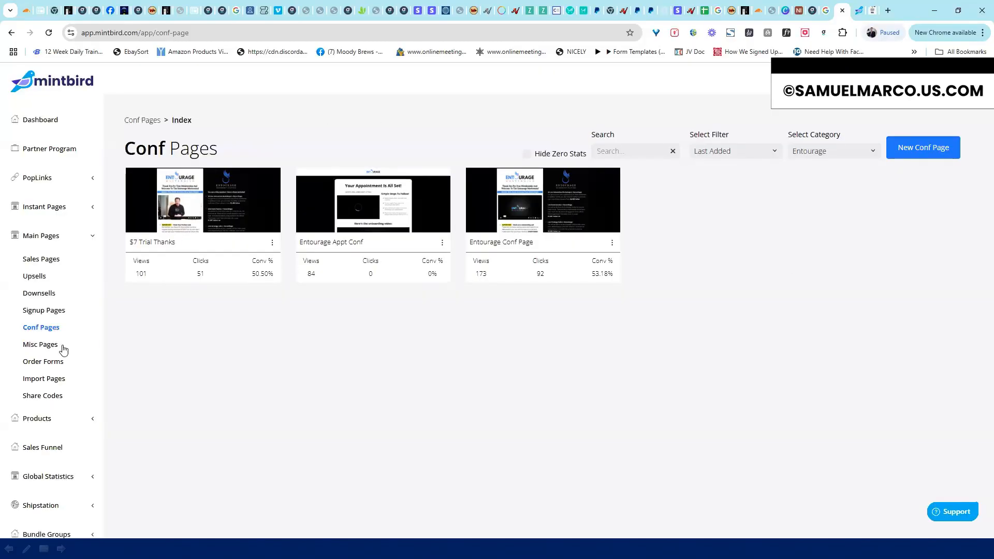
# Go to Misc Pages and open the Support Desk (copy) page's live link to look it over
pyautogui.click(38, 345)
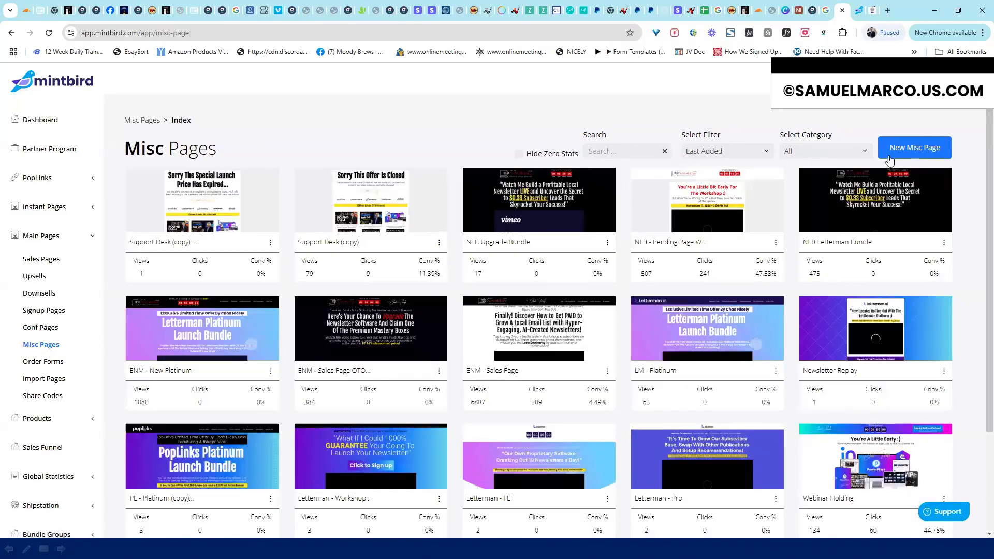
pyautogui.moveTo(990, 174)
pyautogui.mouseDown()
pyautogui.moveTo(990, 276)
pyautogui.moveTo(990, 170)
pyautogui.mouseUp()
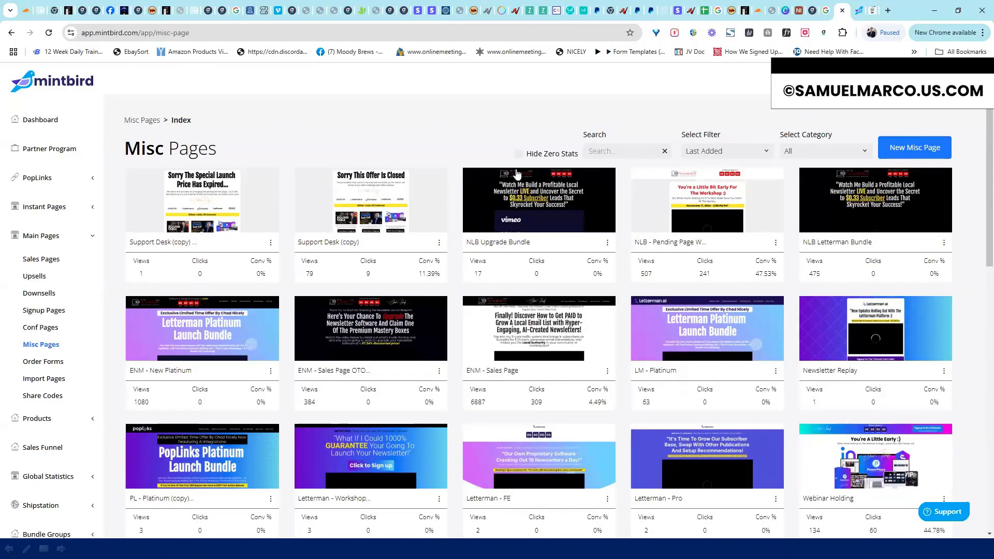
pyautogui.click(439, 244)
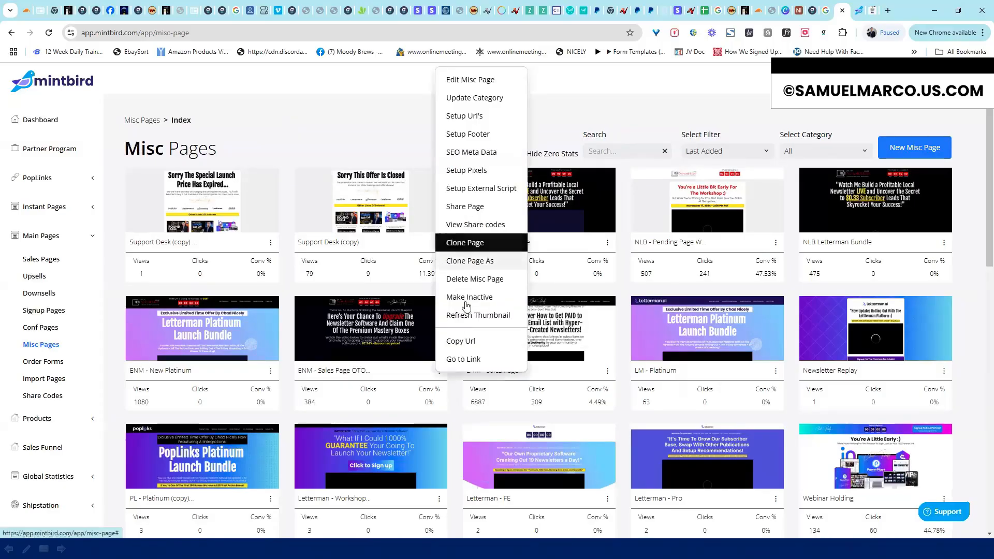
pyautogui.click(454, 358)
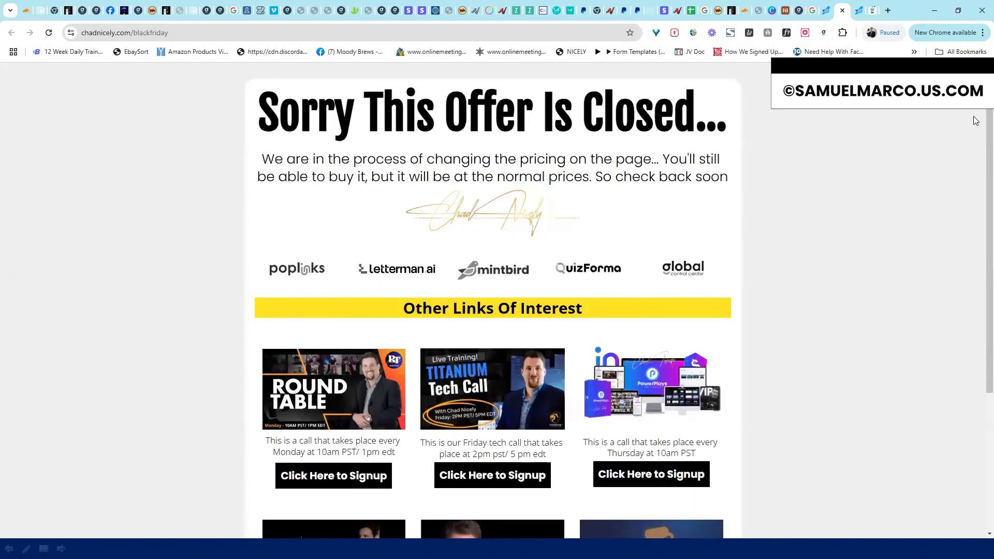
pyautogui.scroll(-4, 969, 292)
pyautogui.scroll(4, 980, 110)
# Open the NLB - Pending Page's live link from Misc Pages, review it, and return to the list
pyautogui.click(825, 16)
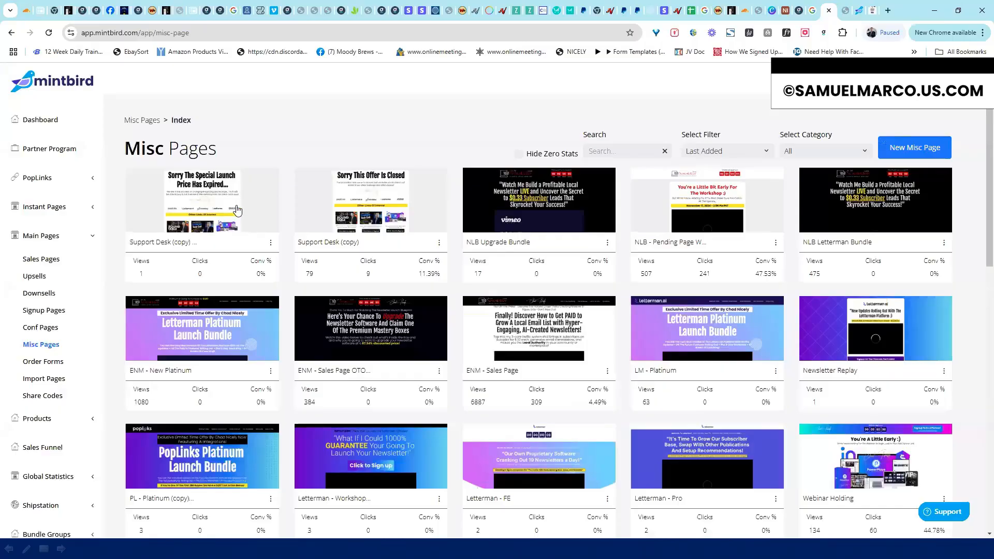
pyautogui.click(778, 244)
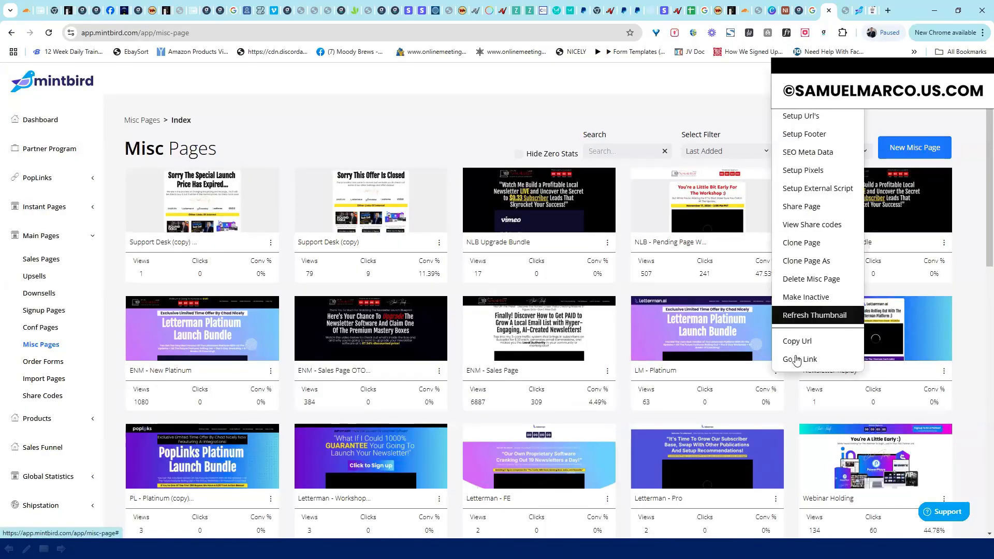
pyautogui.click(797, 360)
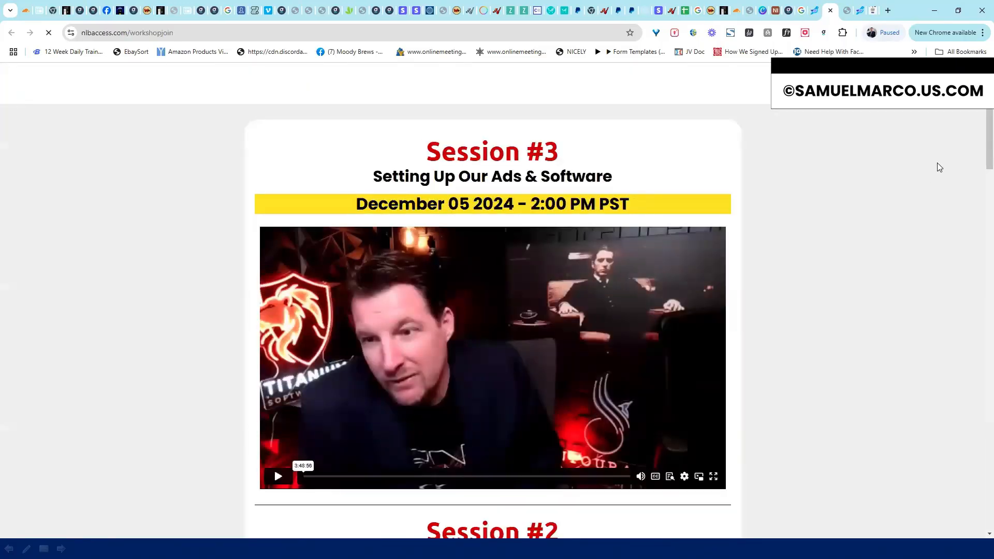
pyautogui.scroll(-7, 975, 230)
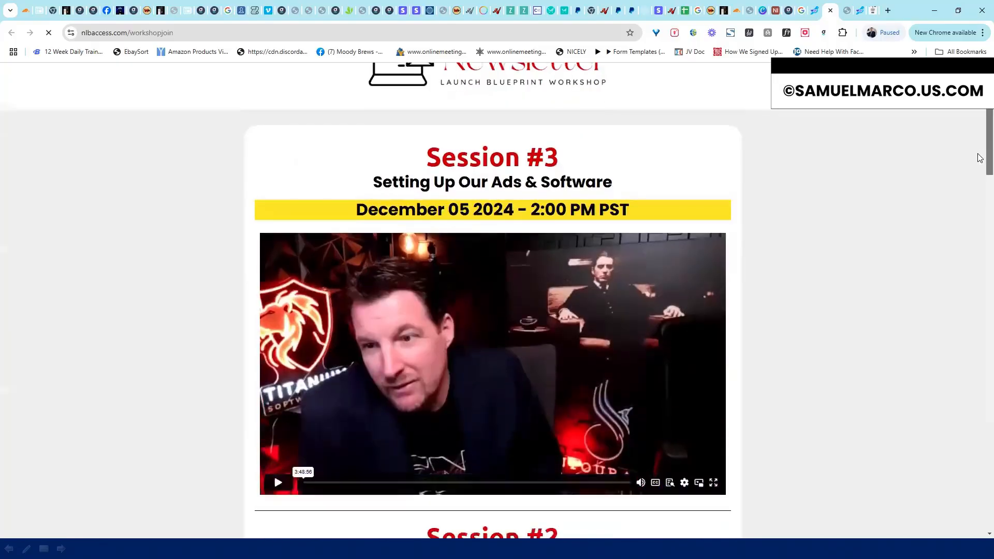
pyautogui.scroll(-20, 975, 231)
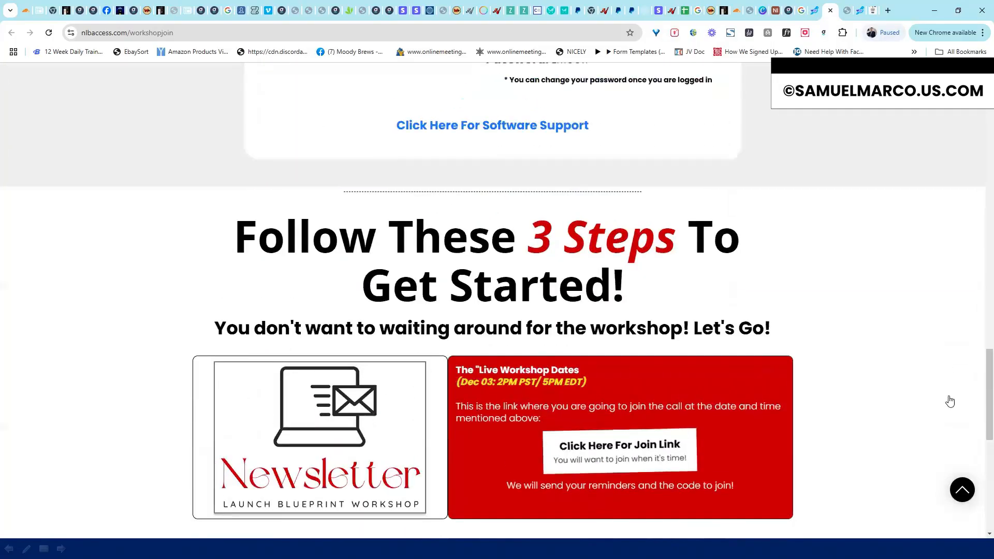
pyautogui.scroll(20, 951, 414)
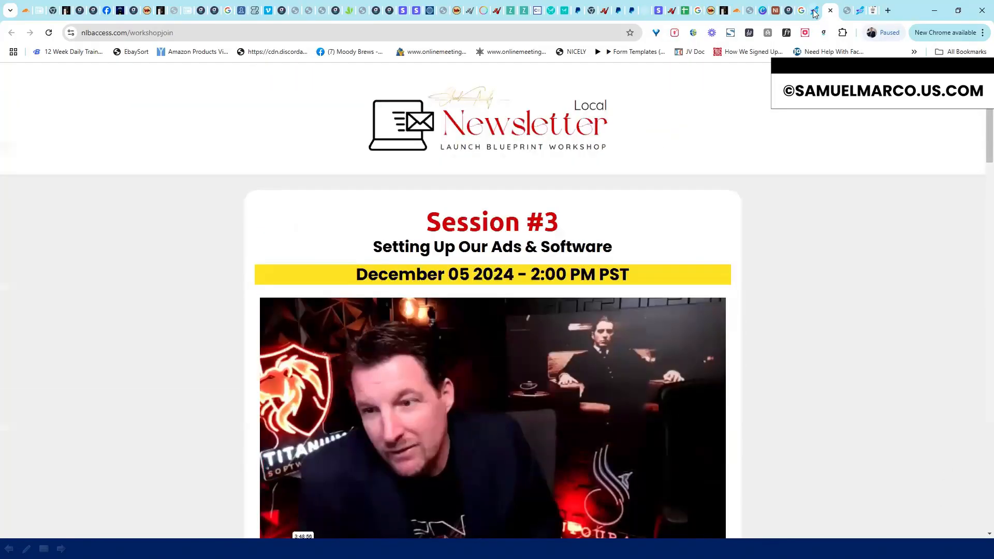
pyautogui.hotkey('ctrl', 'shift', 'Tab')
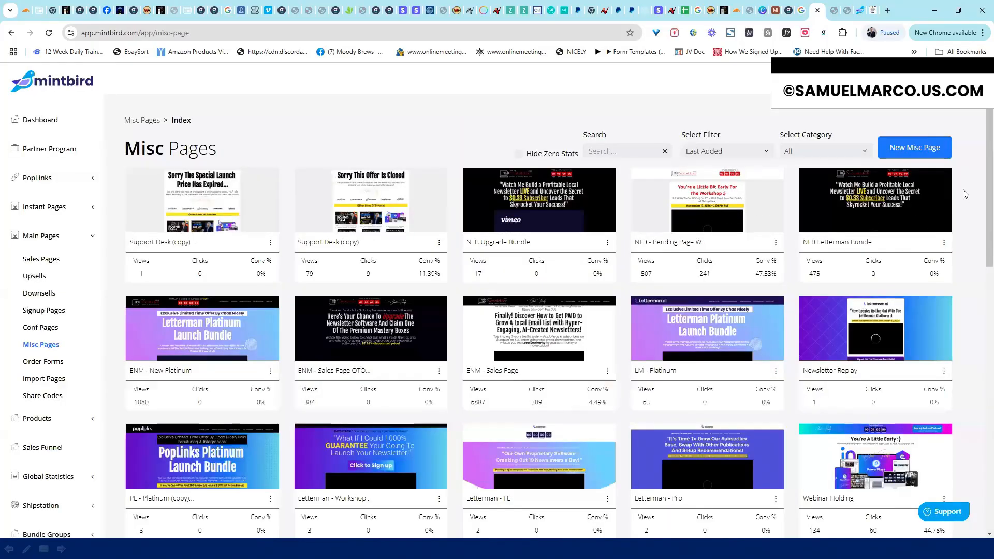
pyautogui.scroll(-2, 981, 166)
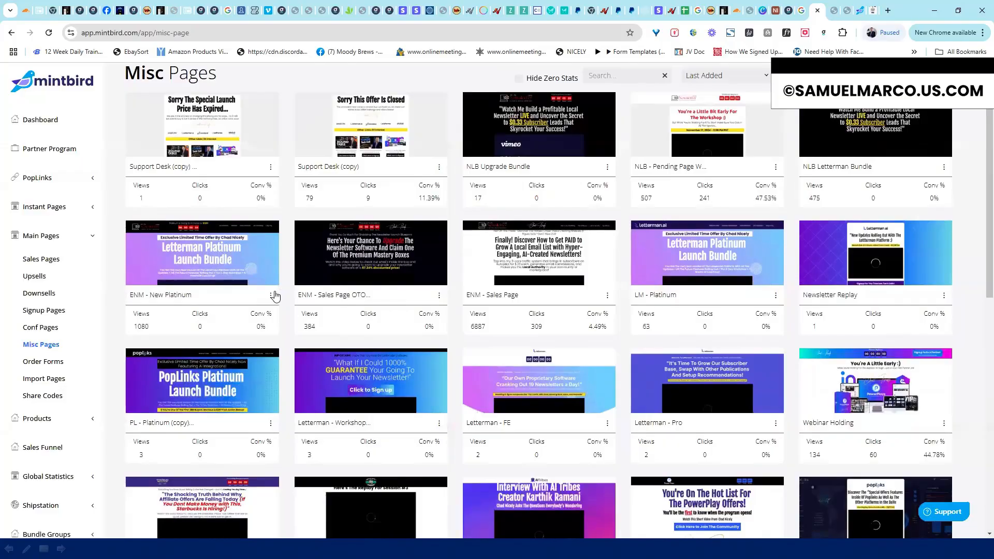
# Open the ENM - New Platinum live page, scroll its $997 and 3-payment offers, then close it
pyautogui.click(274, 296)
pyautogui.click(277, 357)
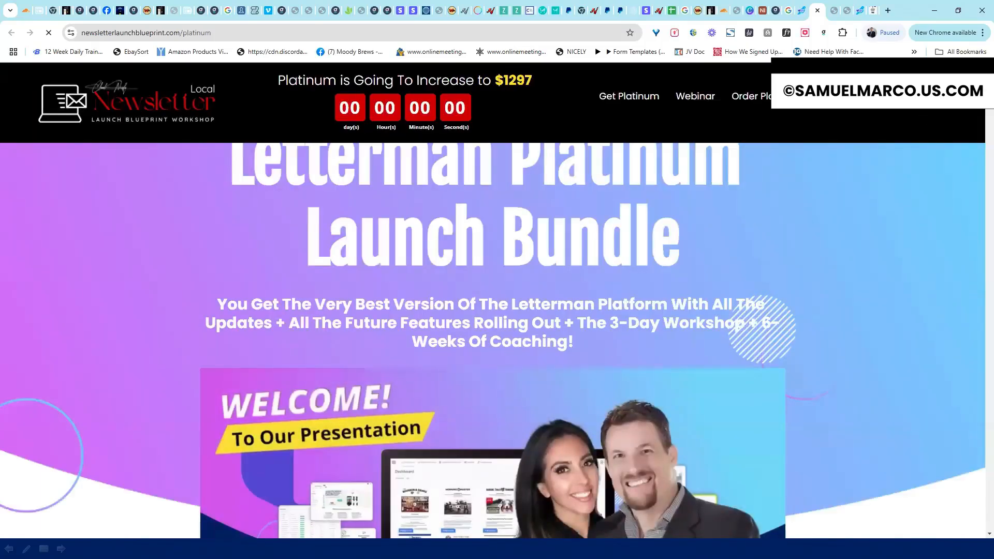
pyautogui.scroll(-20, 979, 160)
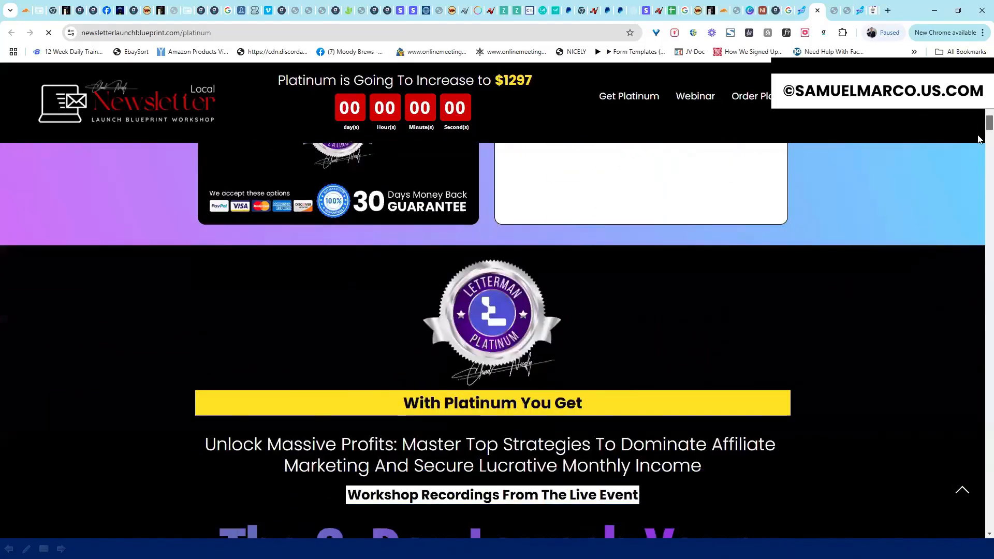
pyautogui.scroll(-20, 980, 160)
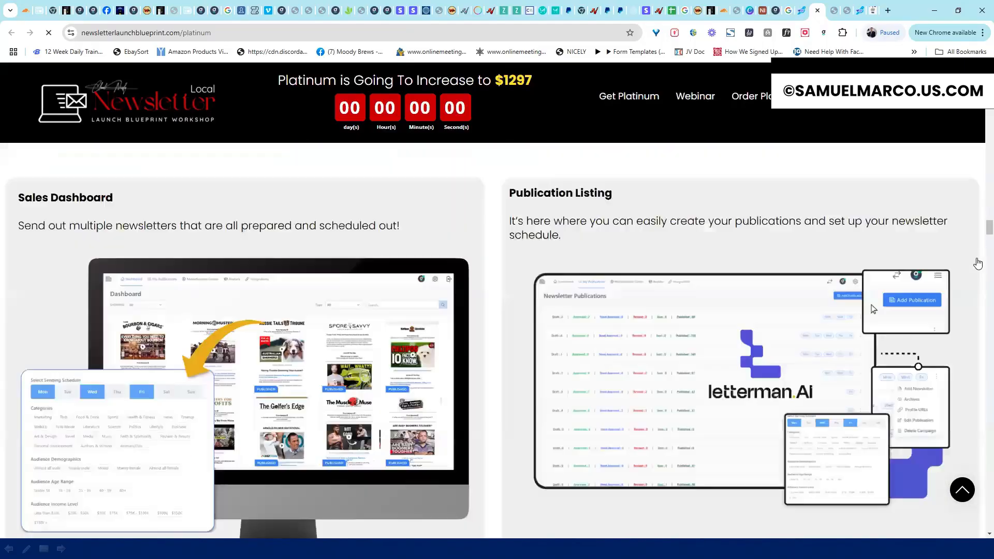
pyautogui.scroll(-20, 976, 283)
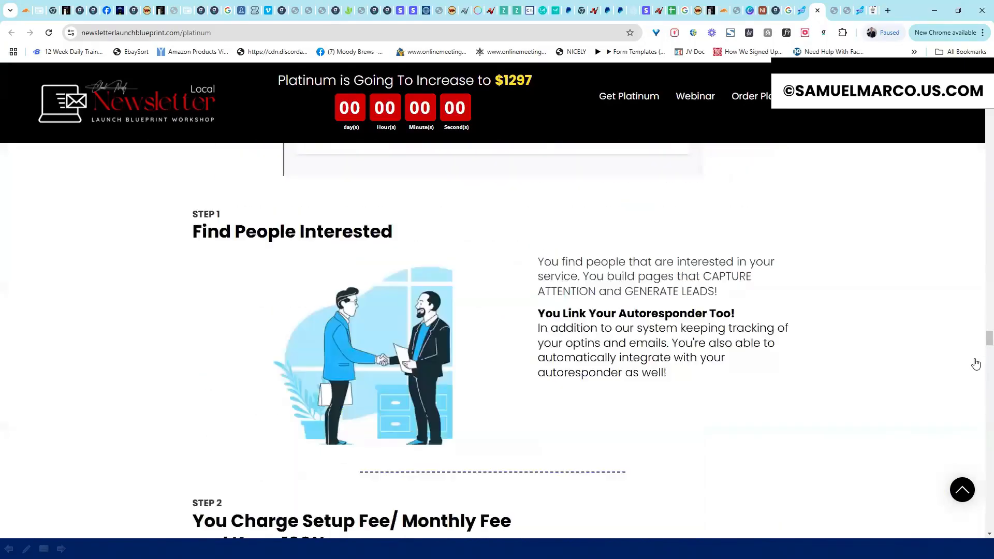
pyautogui.scroll(-20, 979, 426)
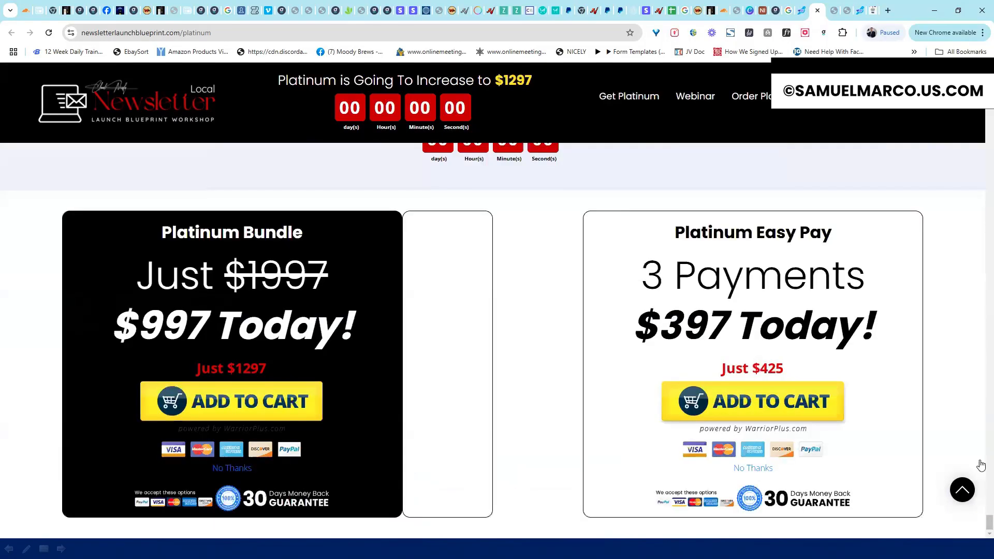
pyautogui.scroll(20, 979, 313)
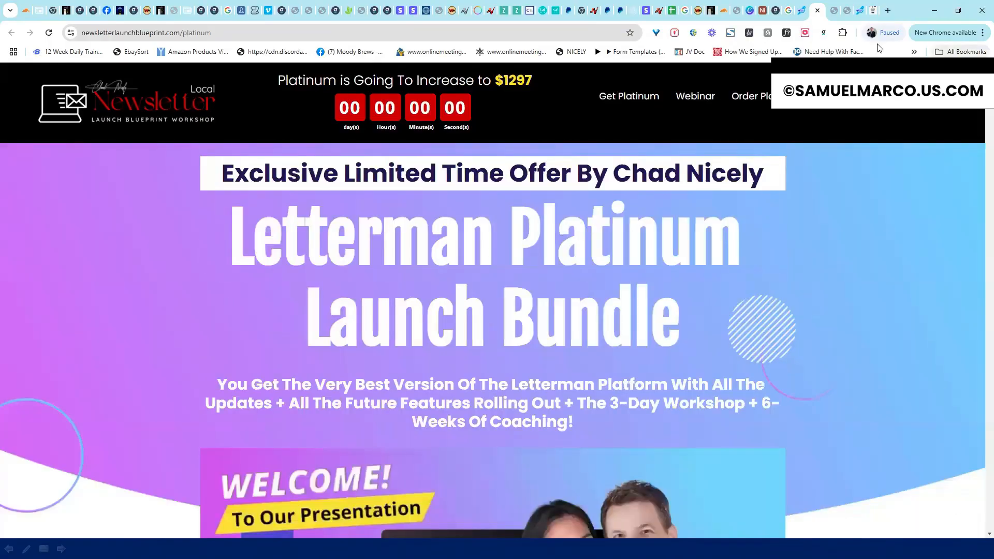
pyautogui.click(817, 10)
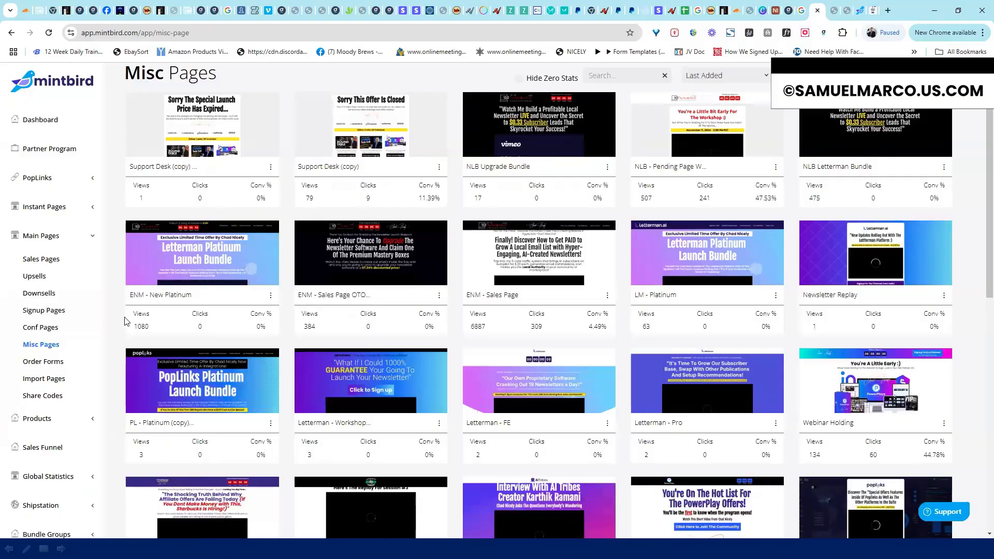
# Go to Order Forms and preview the NLB Bundle order form's live page, then close it
pyautogui.click(52, 362)
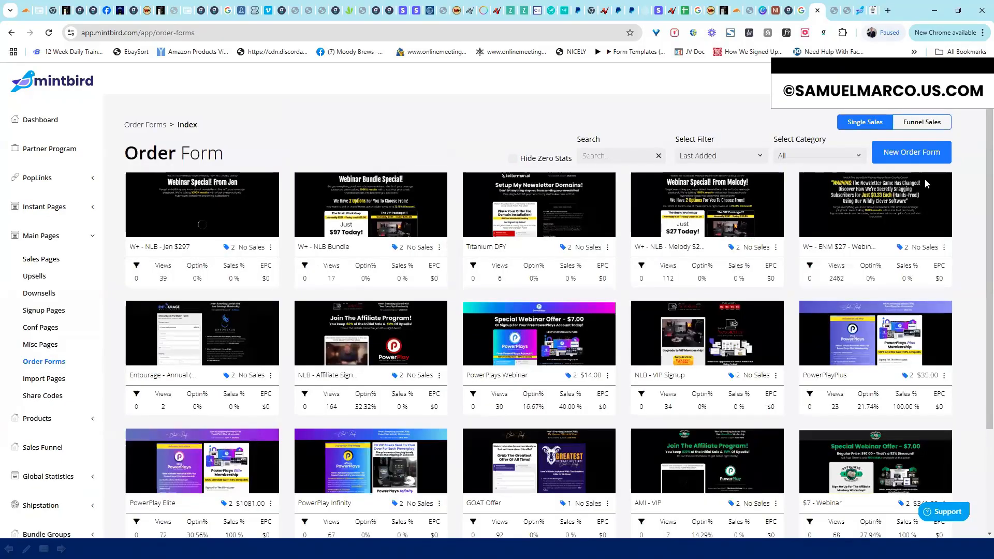
pyautogui.scroll(-1, 980, 142)
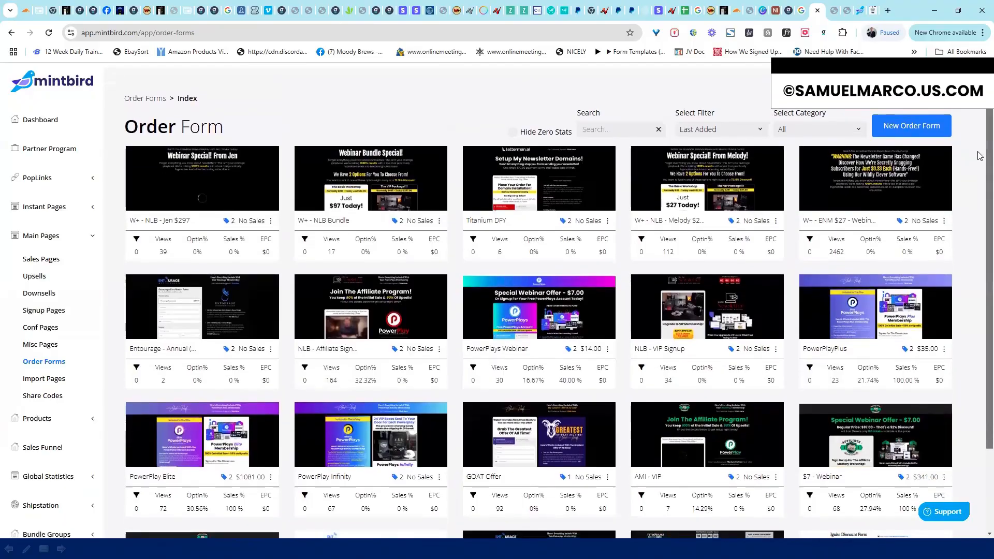
pyautogui.click(439, 227)
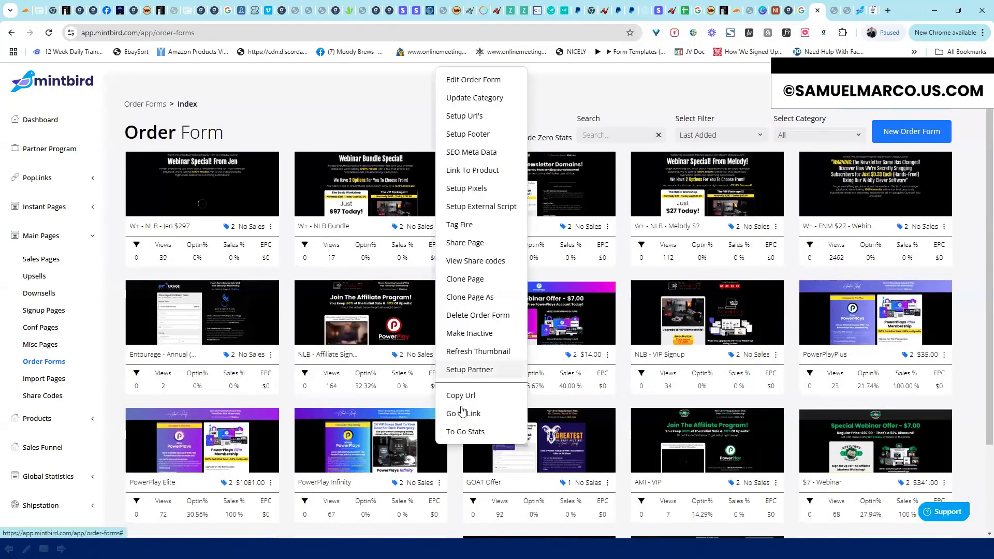
pyautogui.click(456, 422)
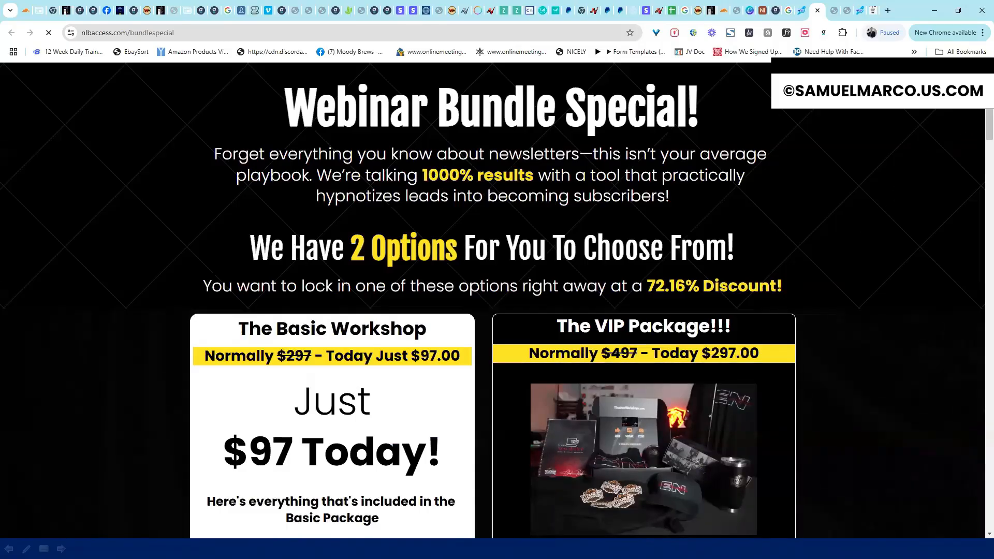
pyautogui.moveTo(990, 115); pyautogui.dragTo(757, 64)
pyautogui.click(819, 11)
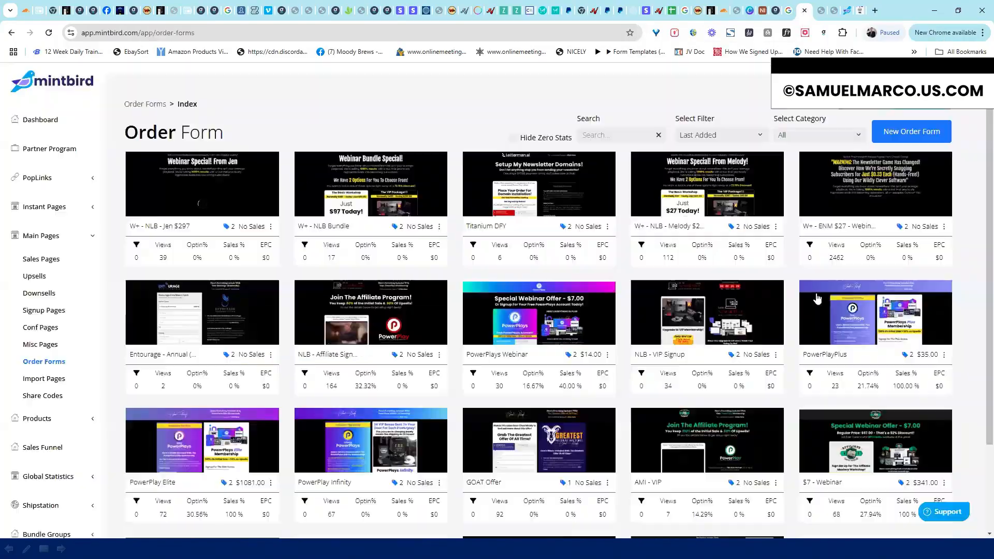
# Preview the NLB - VIP Signup form's live page, scroll through it, and close the tab
pyautogui.click(776, 356)
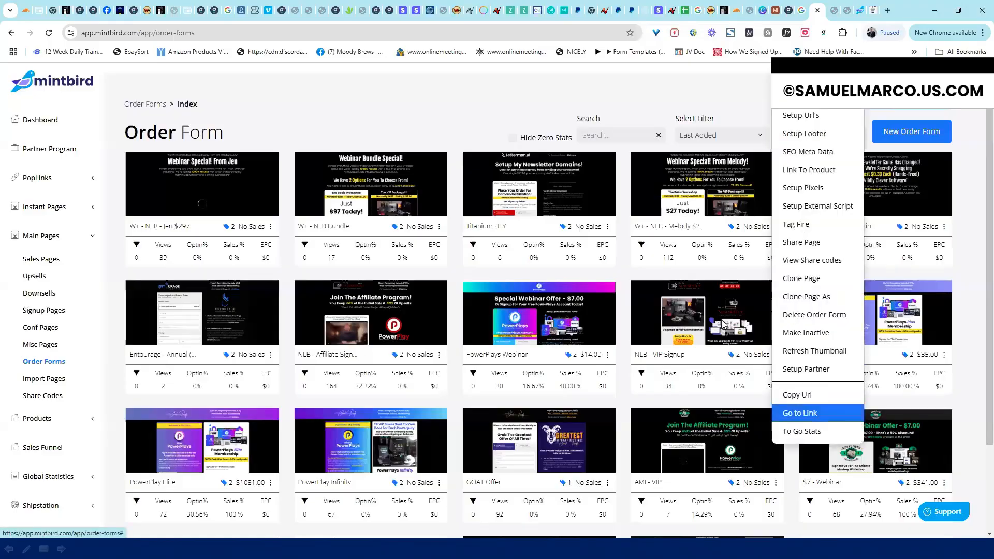
pyautogui.click(800, 416)
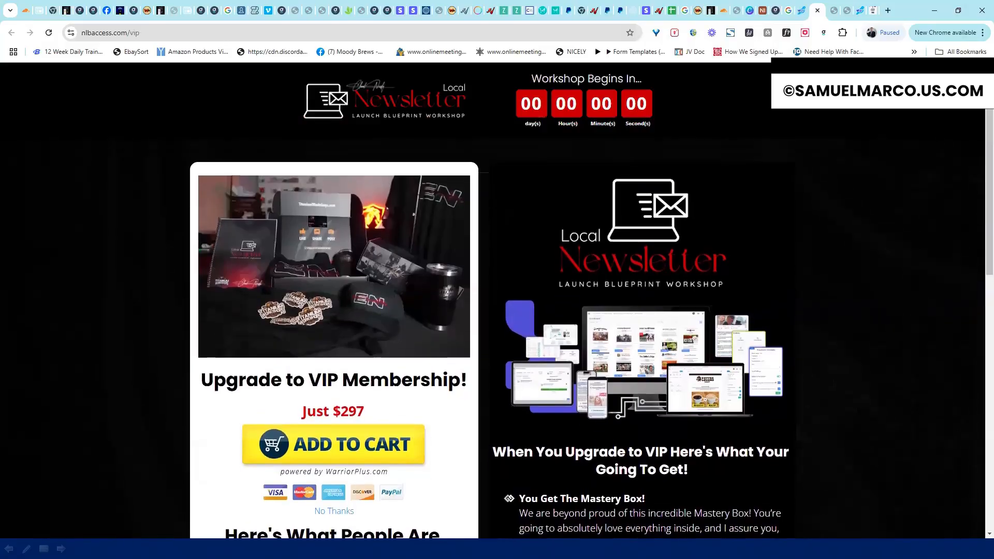
pyautogui.scroll(-6, 965, 166)
pyautogui.scroll(-6, 965, 281)
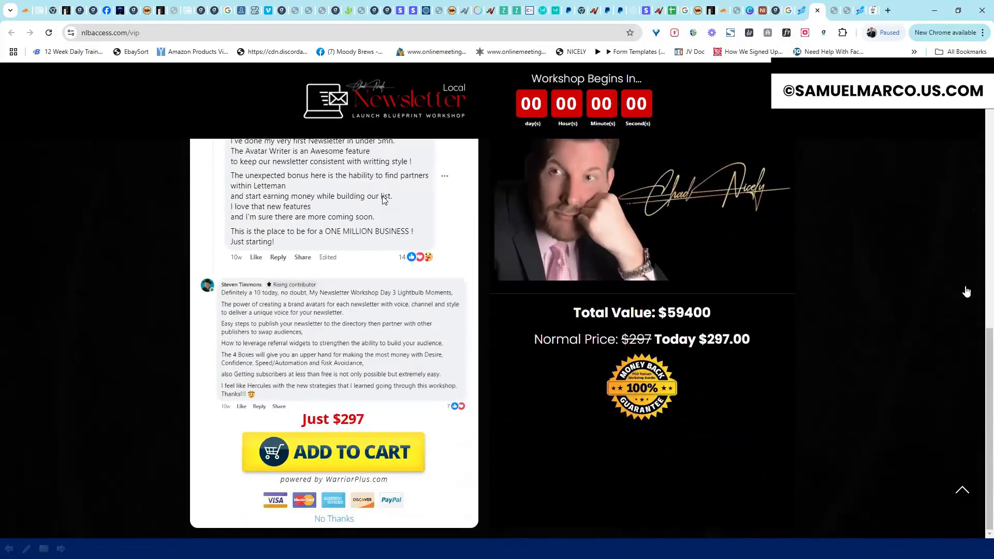
pyautogui.scroll(9, 963, 216)
pyautogui.scroll(3, 724, 79)
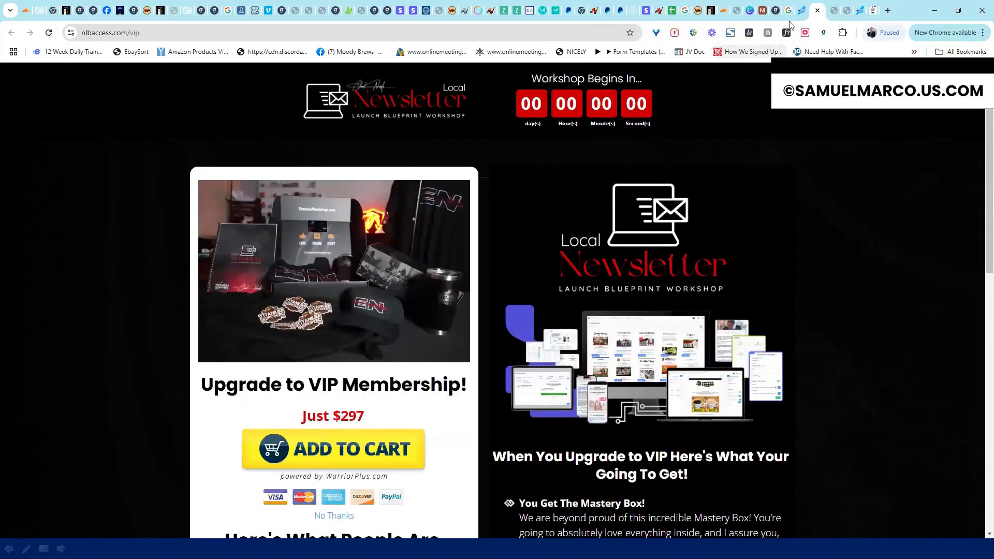
pyautogui.hotkey('ctrl', 'w')
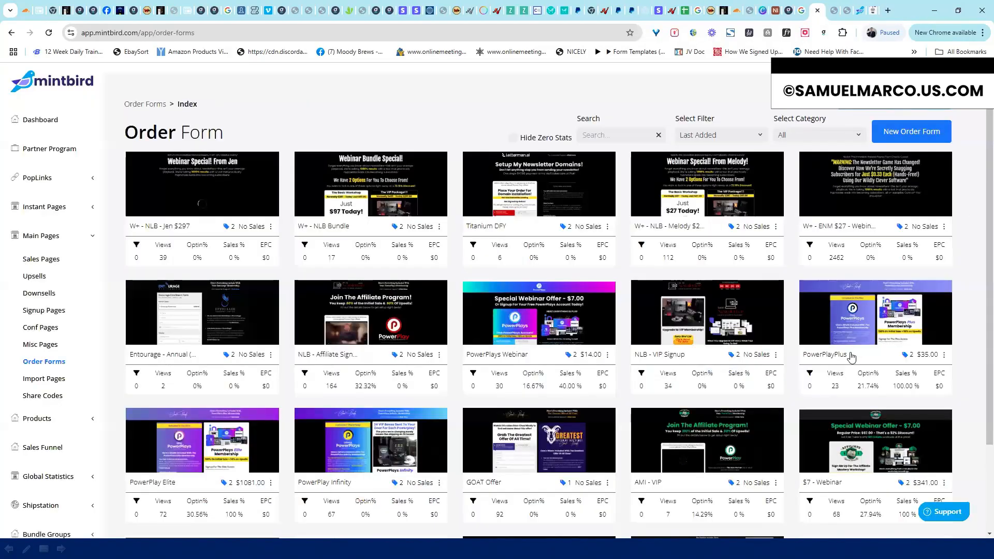
# Preview the AMI - VIP order form's live affiliate program page, then close it
pyautogui.click(775, 487)
pyautogui.click(792, 445)
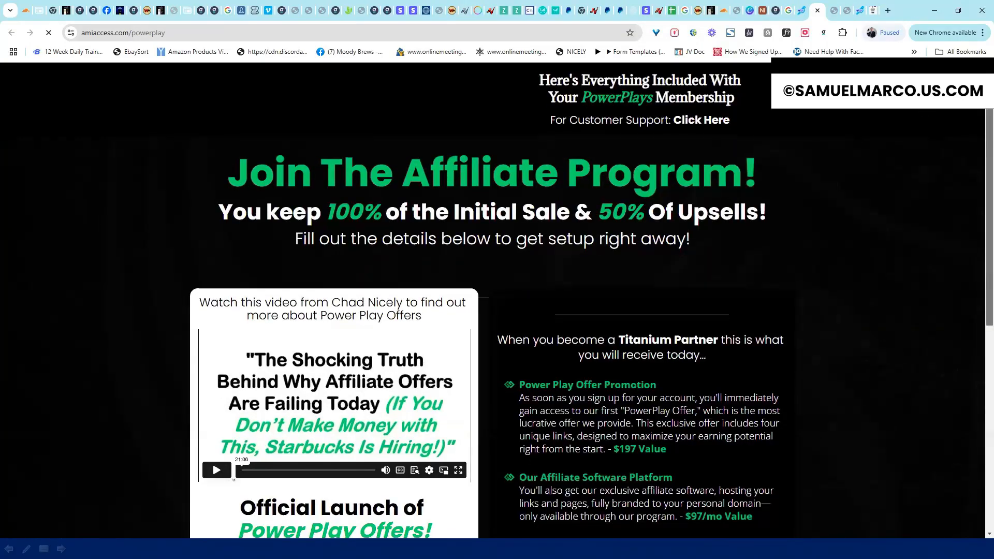
pyautogui.scroll(-5, 972, 236)
pyautogui.scroll(-5, 972, 235)
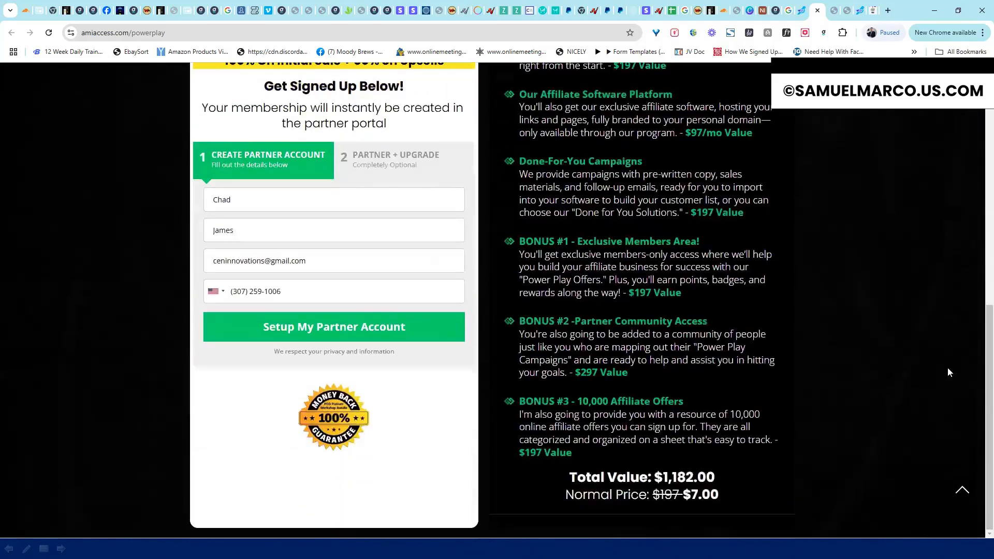
pyautogui.scroll(10, 979, 320)
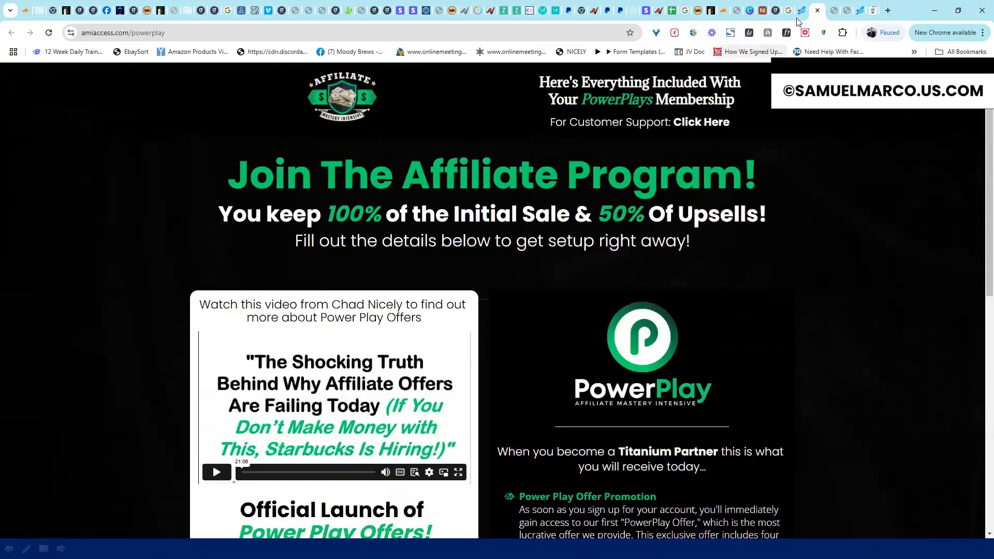
pyautogui.click(818, 11)
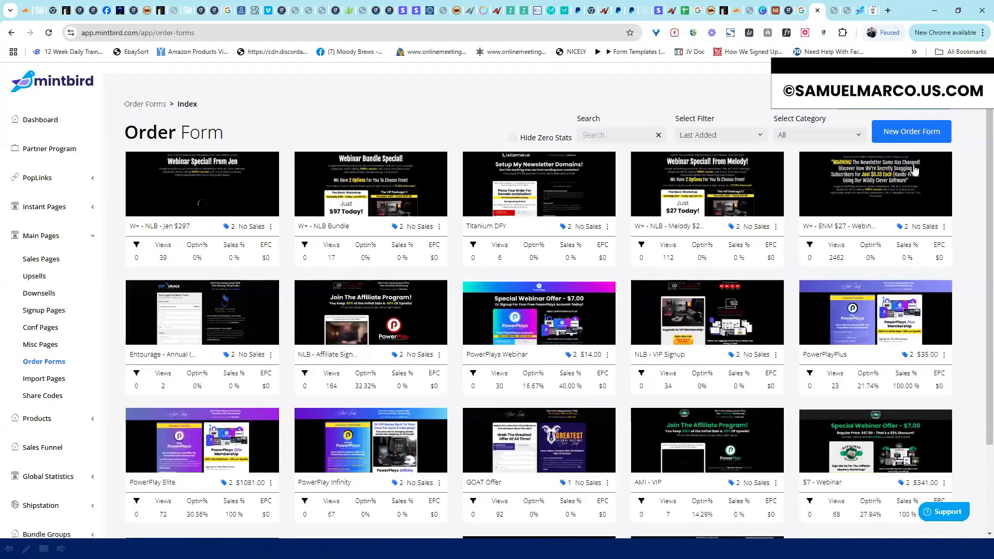
# Preview the PowerPlays Webinar order form's $7.00 offer page, then close it
pyautogui.click(608, 354)
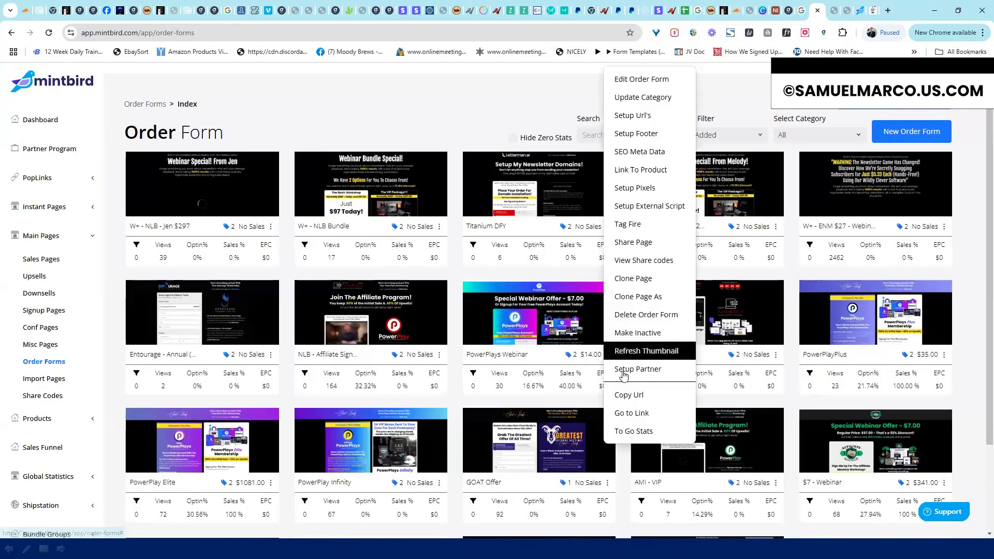
pyautogui.click(627, 414)
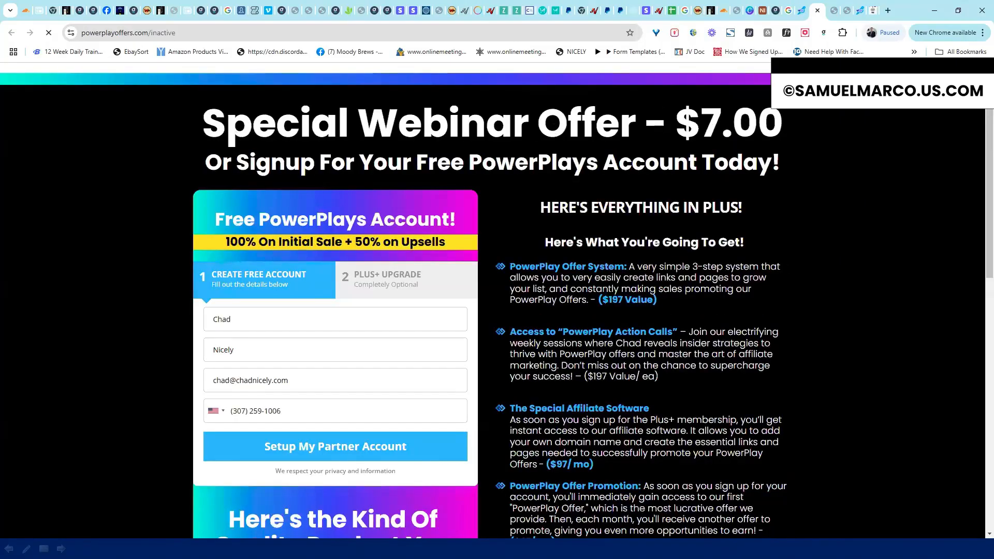
pyautogui.scroll(-7, 942, 250)
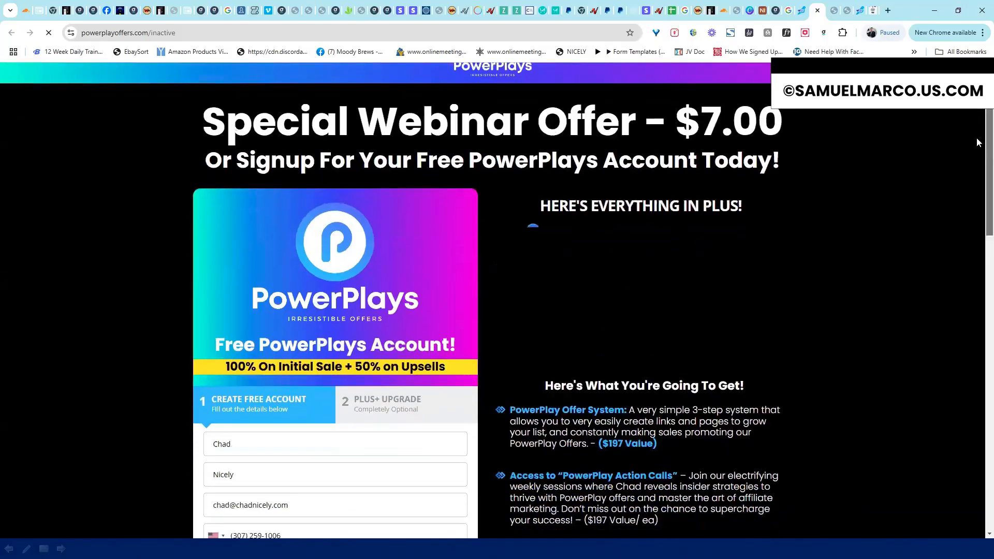
pyautogui.scroll(-13, 944, 334)
pyautogui.scroll(7, 959, 278)
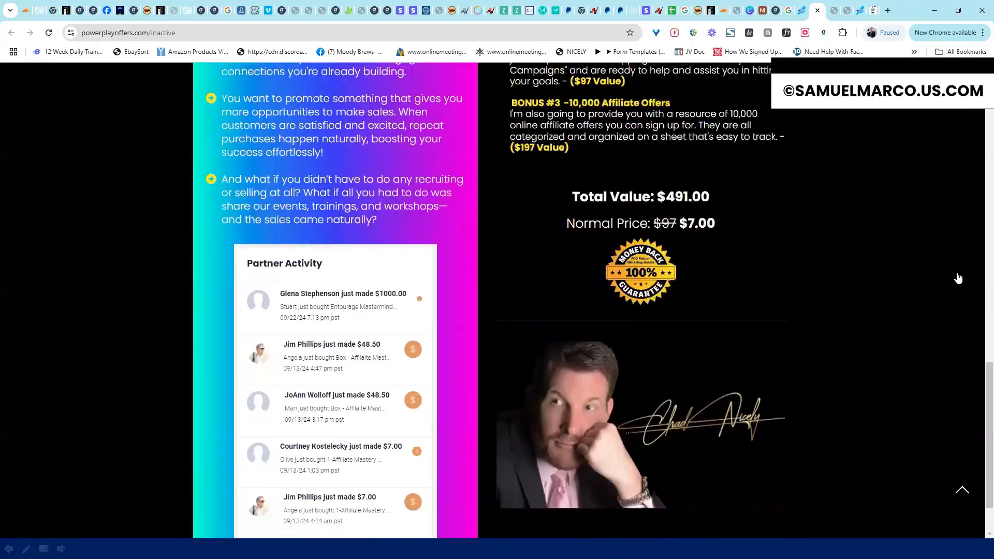
pyautogui.scroll(12, 962, 54)
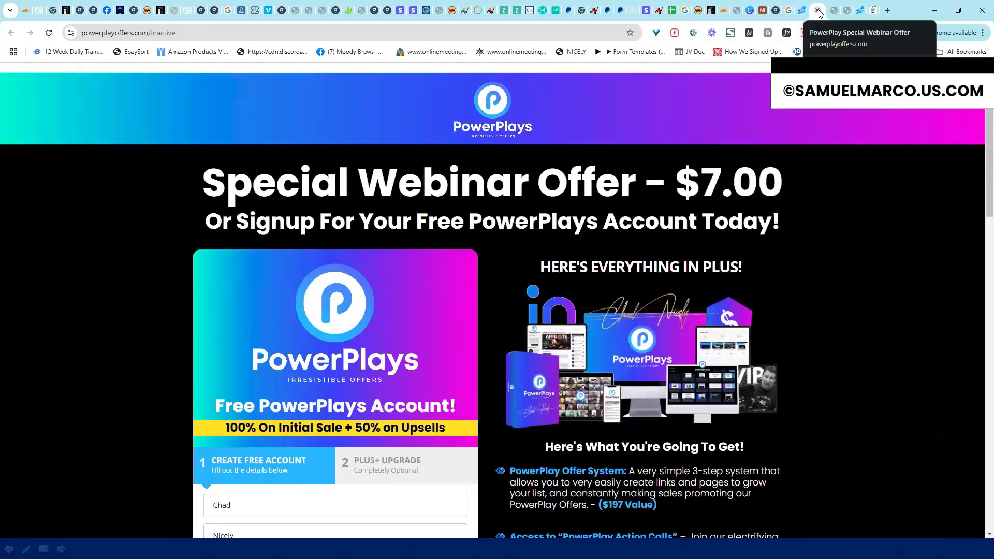
pyautogui.click(818, 10)
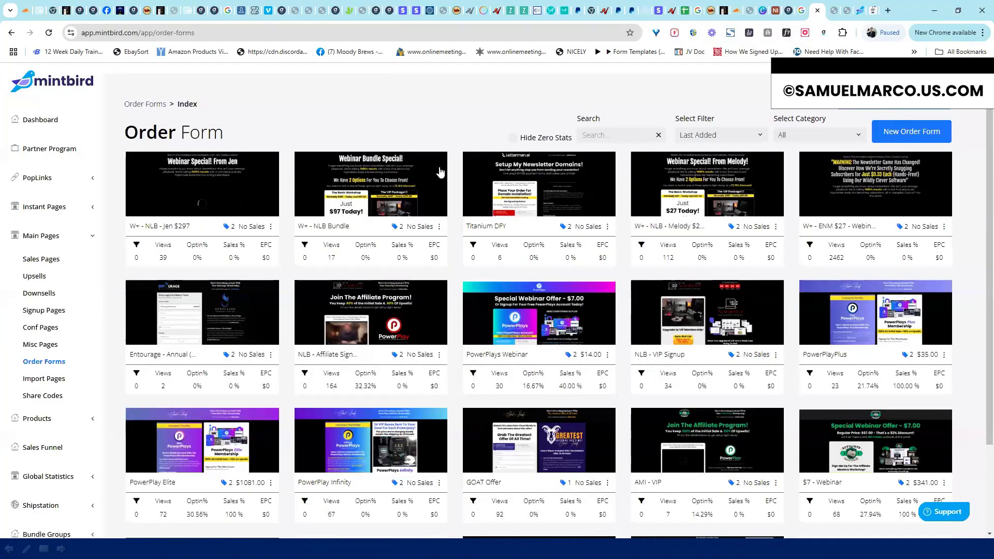
pyautogui.click(46, 266)
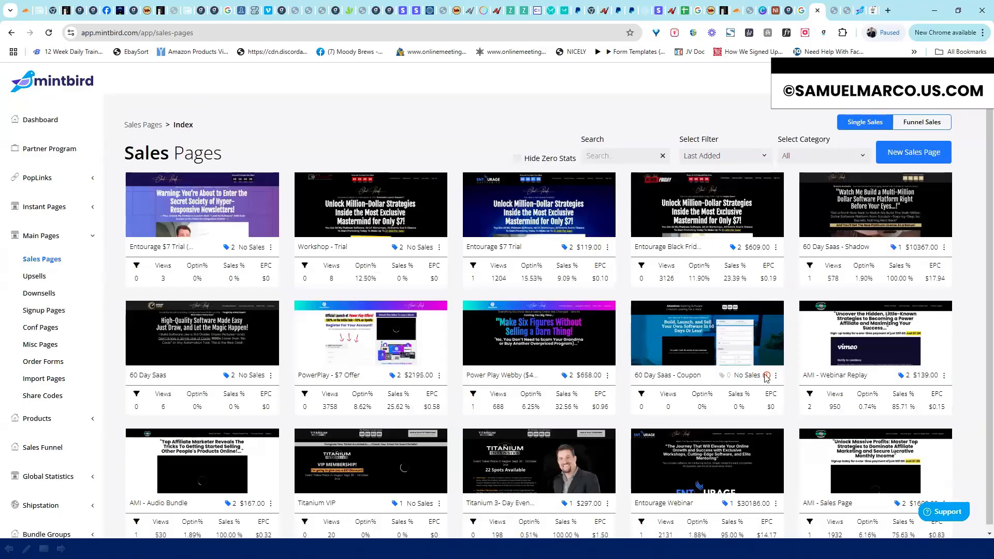
pyautogui.moveTo(766, 376)
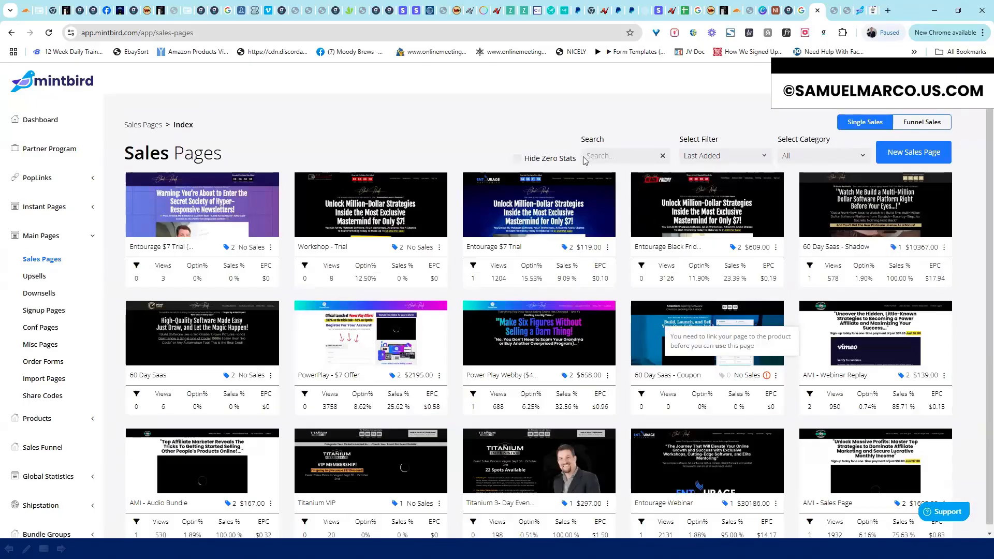
pyautogui.moveTo(119, 164); pyautogui.dragTo(294, 153)
pyautogui.click(228, 156)
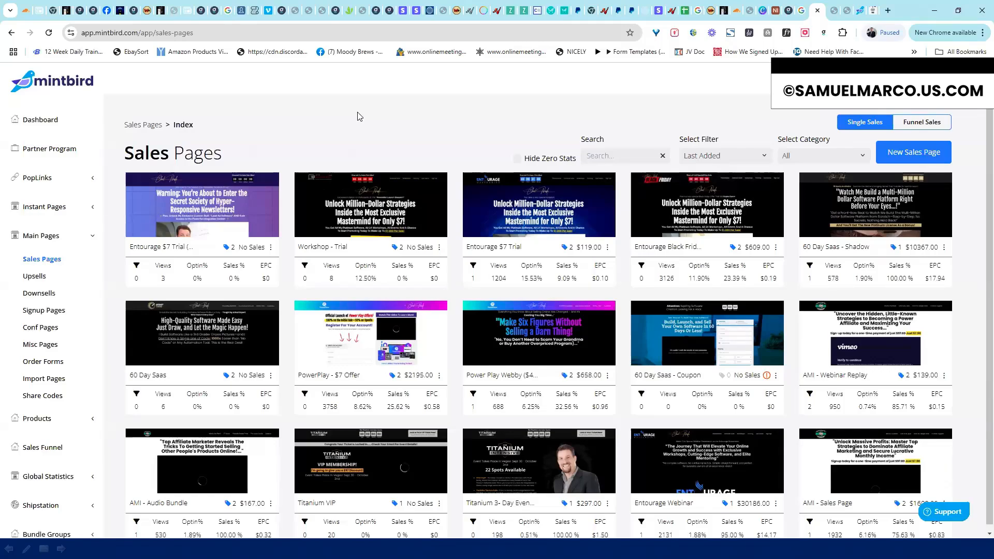
pyautogui.moveTo(769, 378)
pyautogui.scroll(-1, 814, 367)
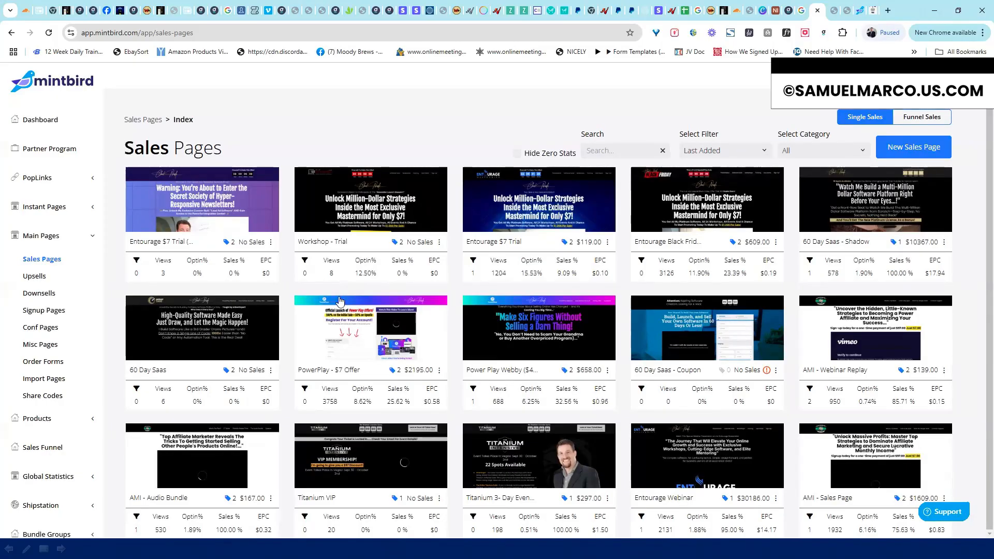
pyautogui.click(271, 242)
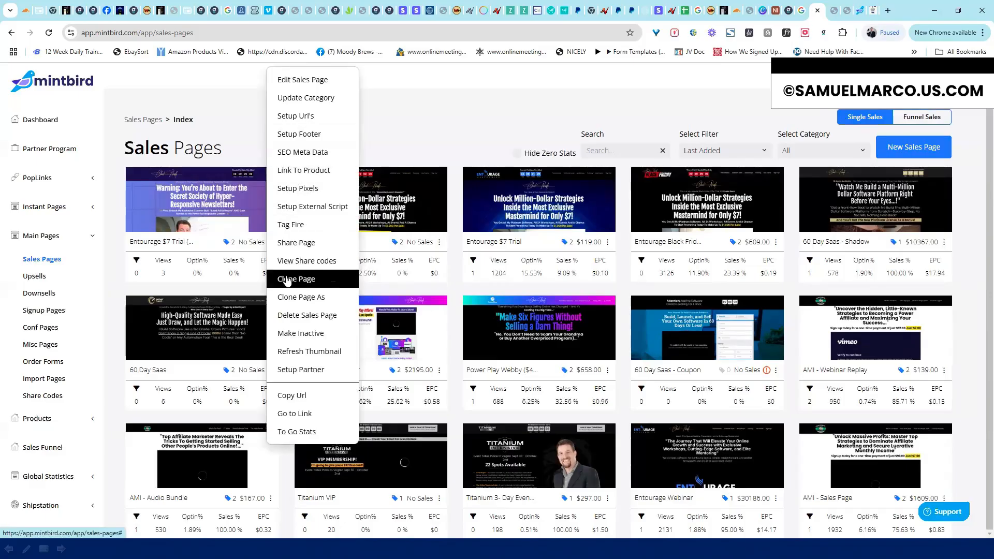
pyautogui.click(311, 171)
pyautogui.click(520, 382)
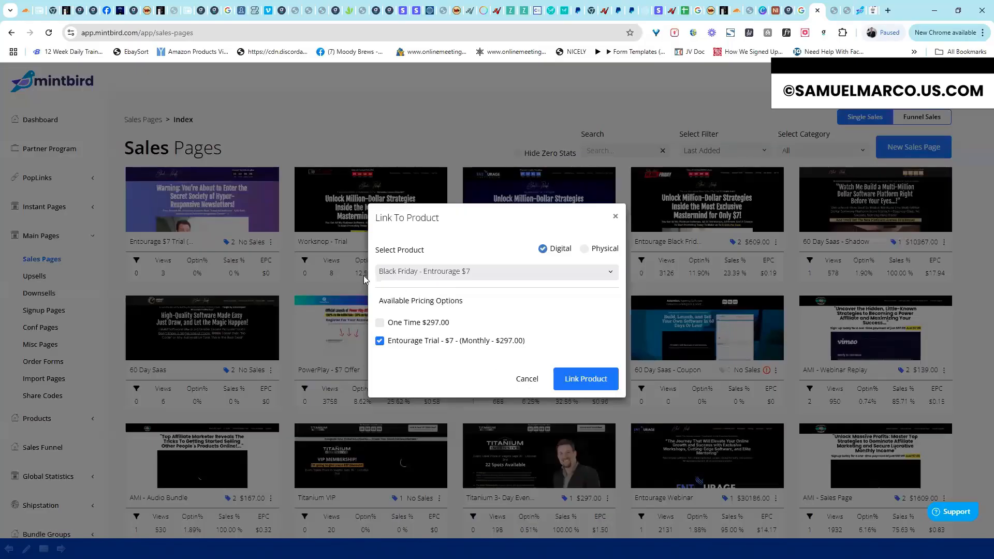
pyautogui.click(228, 243)
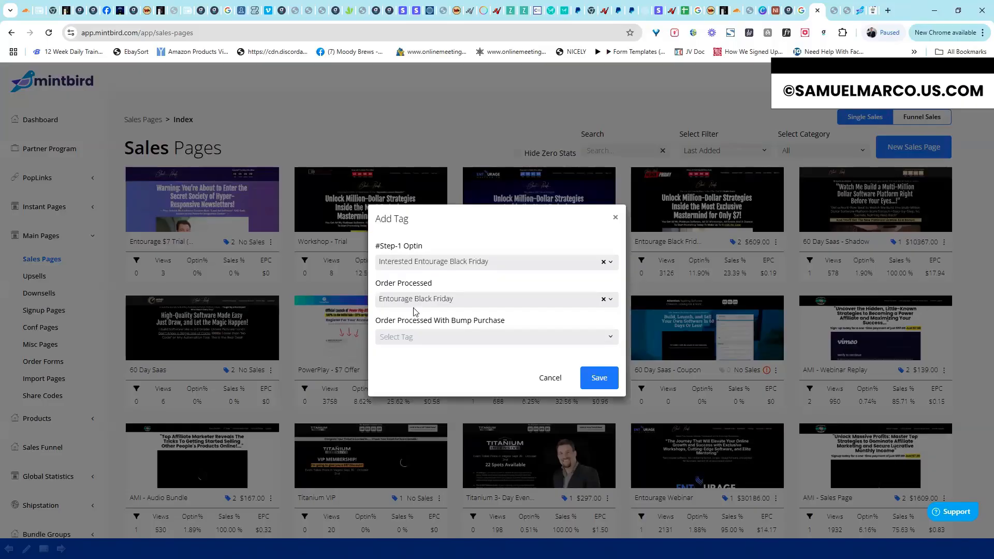
pyautogui.click(550, 378)
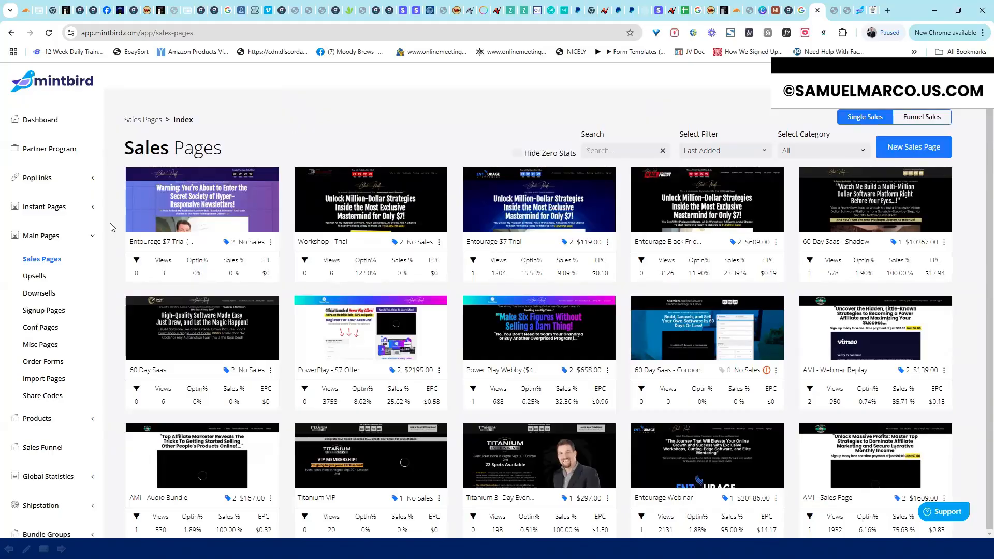
pyautogui.click(35, 276)
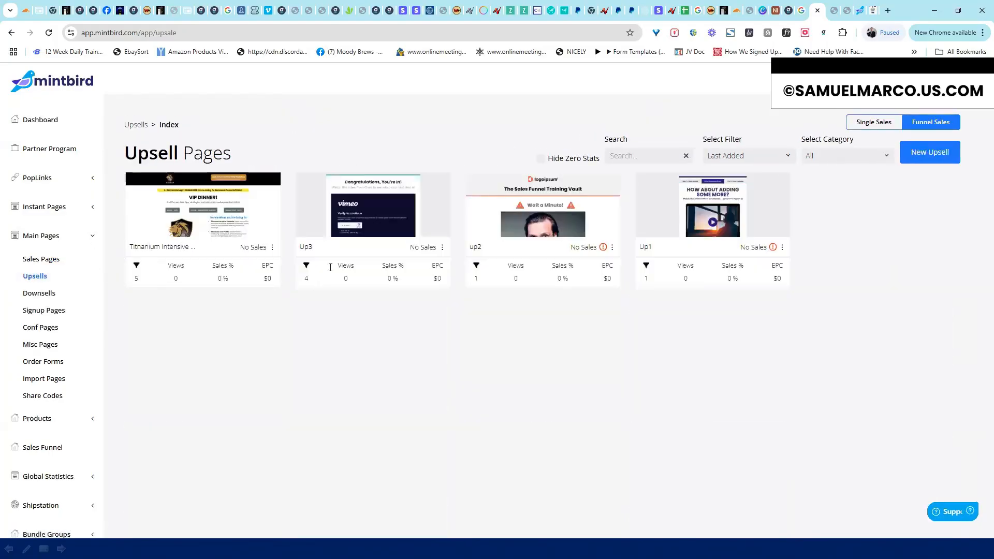
# Move from the Upsells list through Downsells to the Signup Pages list
pyautogui.moveTo(776, 248)
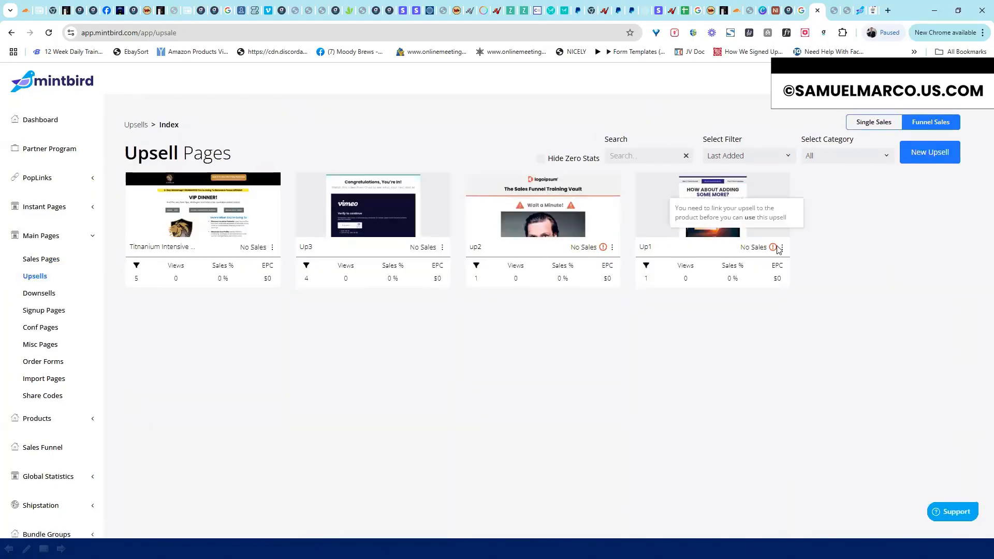
pyautogui.click(45, 293)
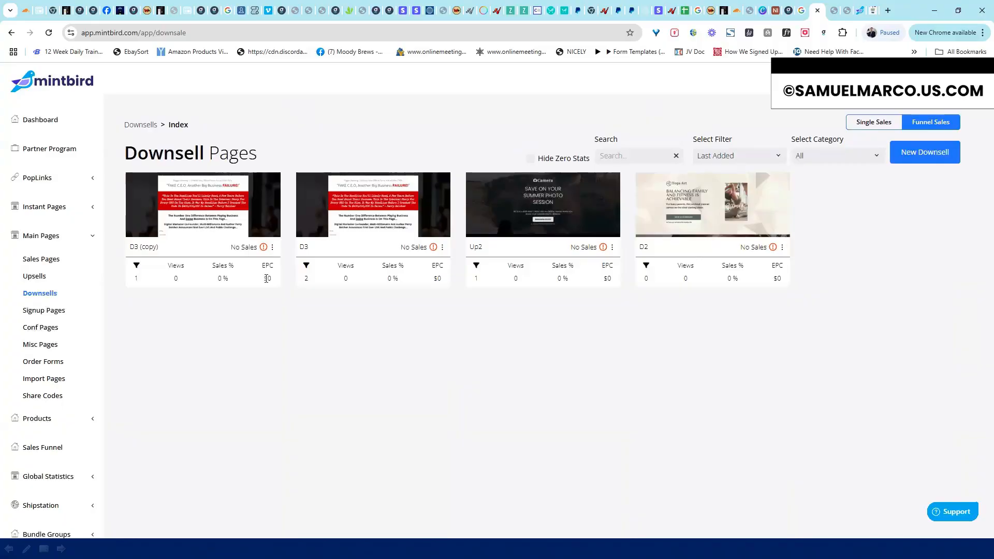
pyautogui.click(50, 311)
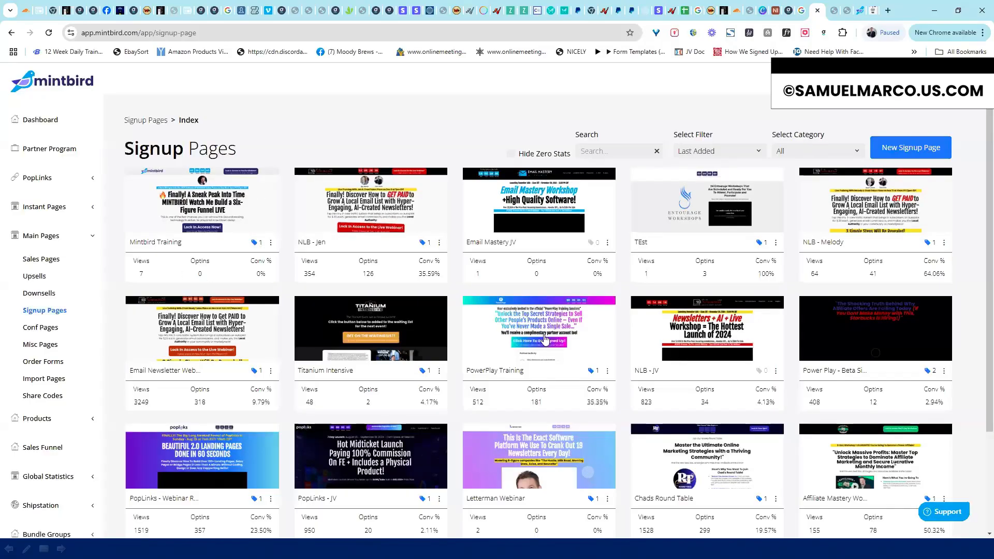
pyautogui.click(842, 282)
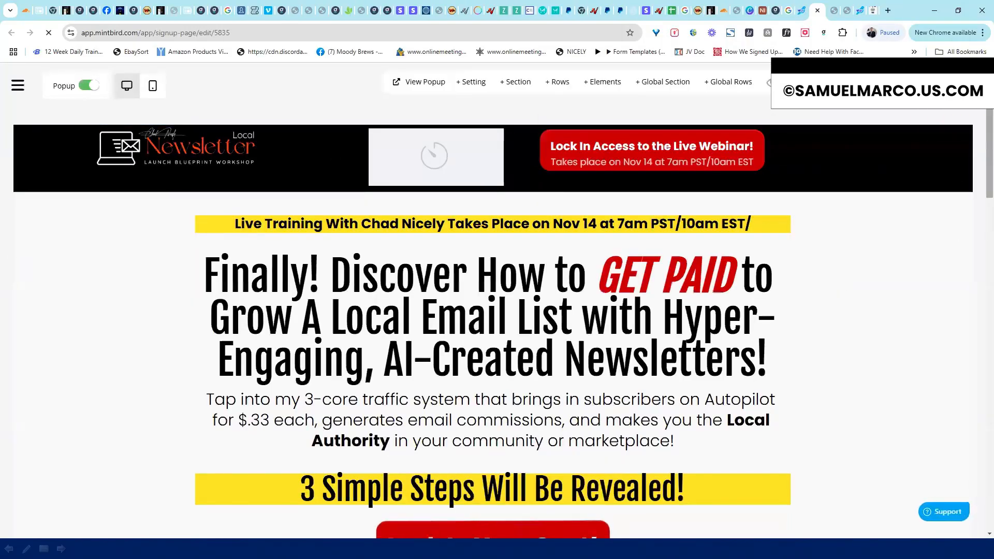
pyautogui.scroll(-5, 980, 173)
pyautogui.scroll(-10, 980, 173)
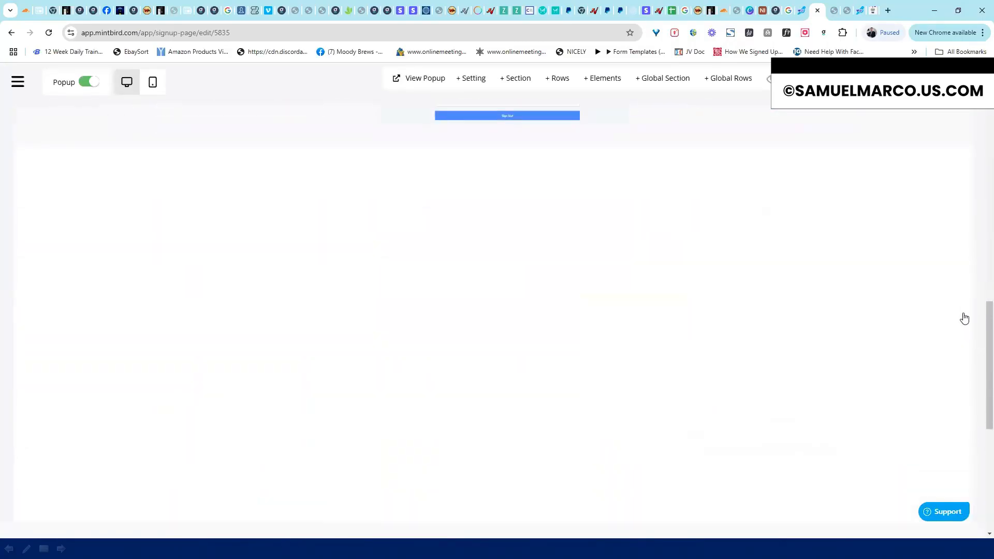
pyautogui.scroll(-6, 964, 380)
pyautogui.scroll(9, 967, 356)
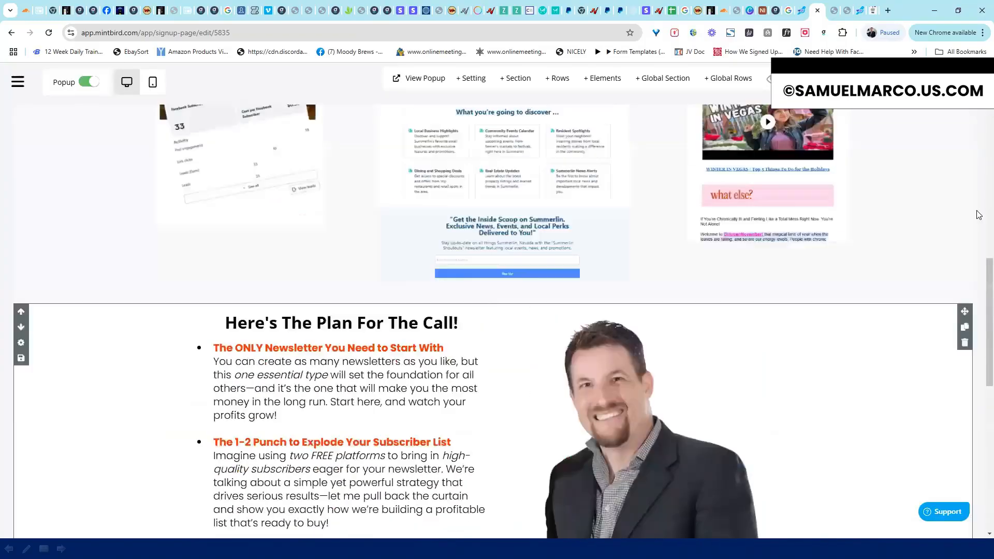
pyautogui.scroll(15, 979, 215)
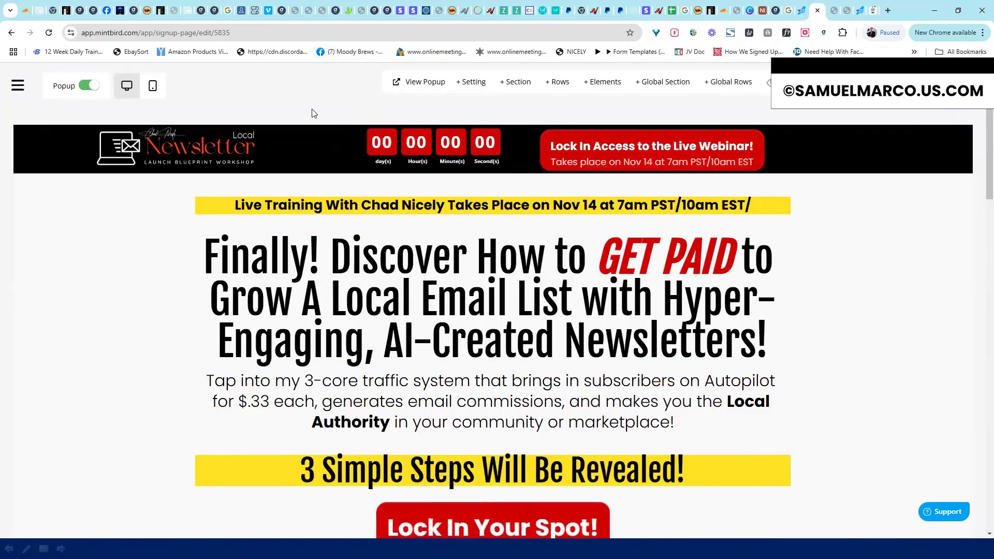
pyautogui.click(18, 83)
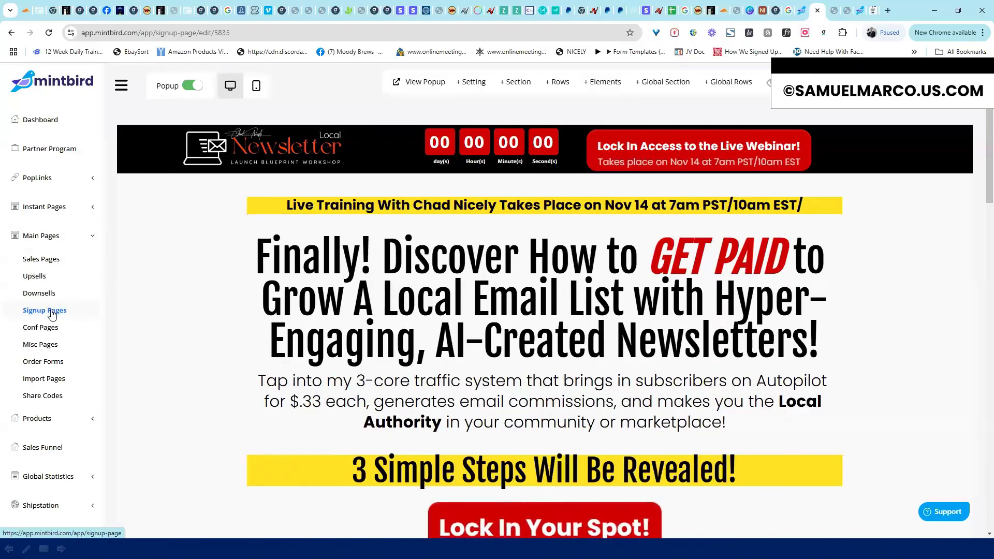
pyautogui.click(44, 310)
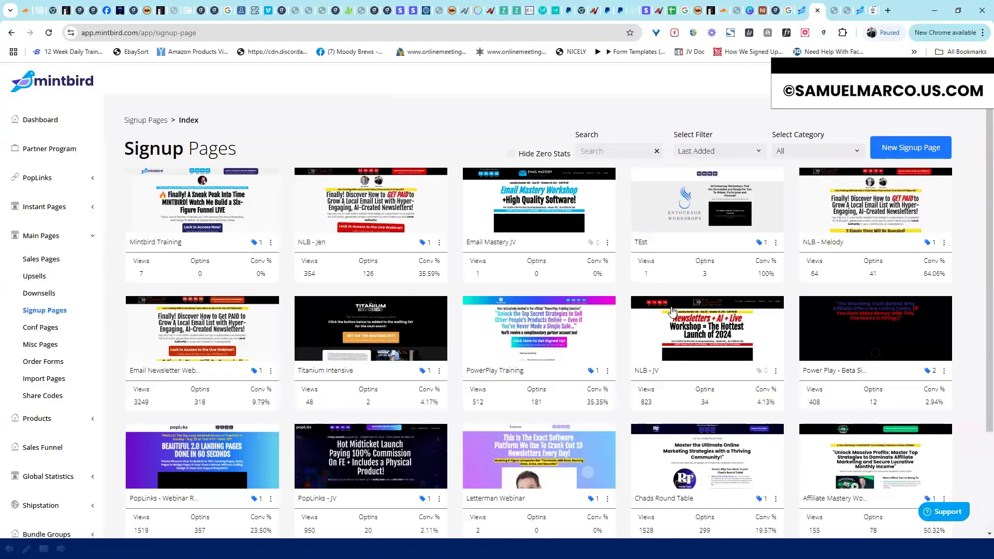
# Pass through Conf Pages to the Misc Pages list and scroll through its grid of pages
pyautogui.click(44, 328)
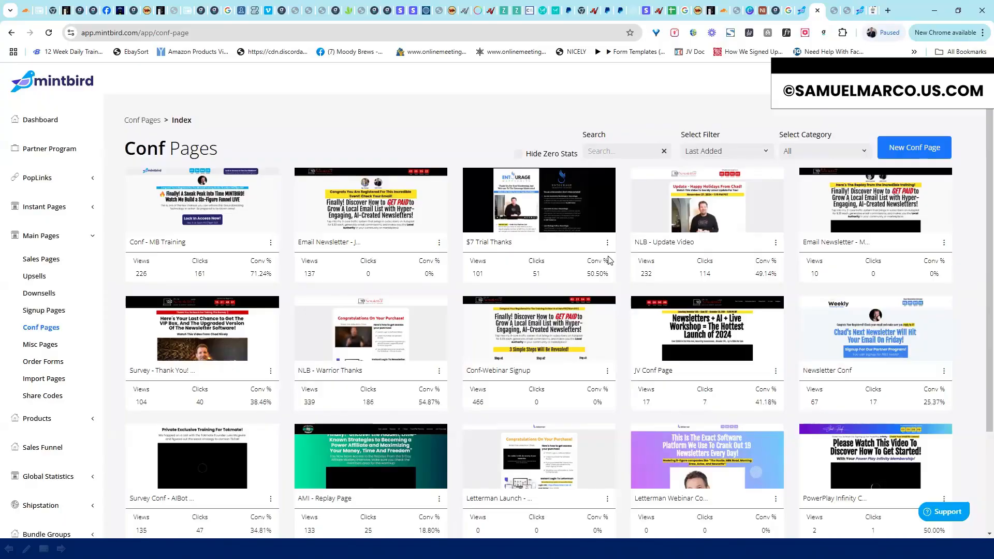
pyautogui.click(52, 349)
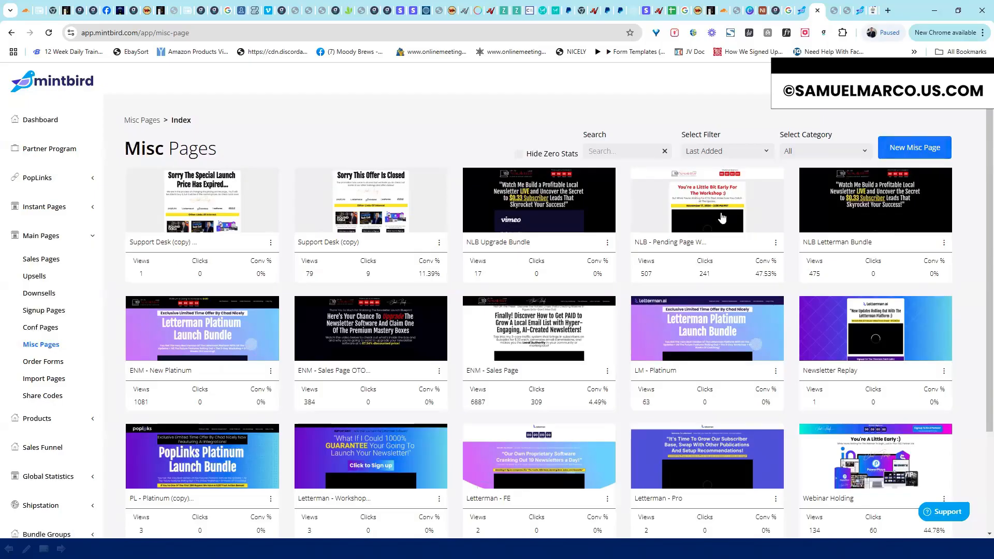
pyautogui.scroll(-1, 980, 235)
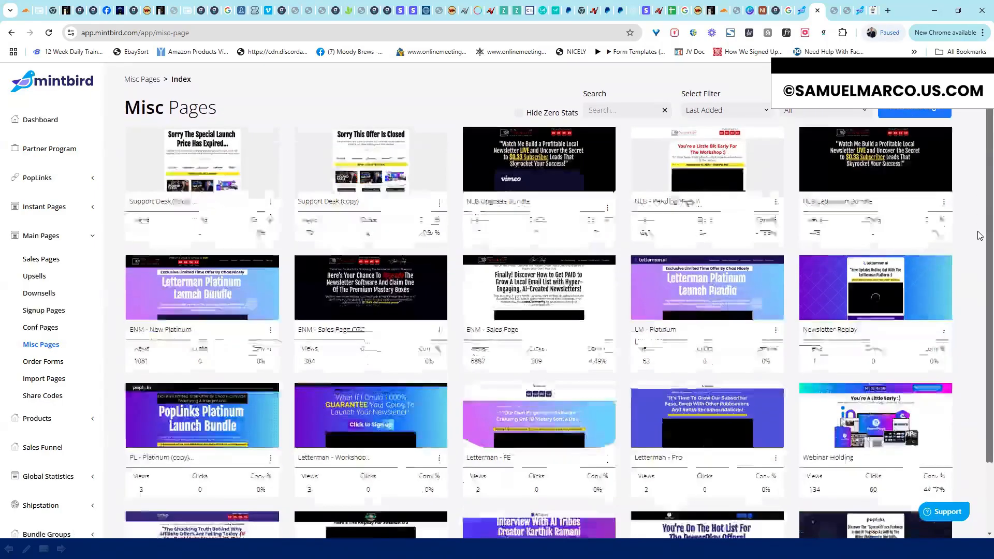
pyautogui.scroll(-2, 921, 341)
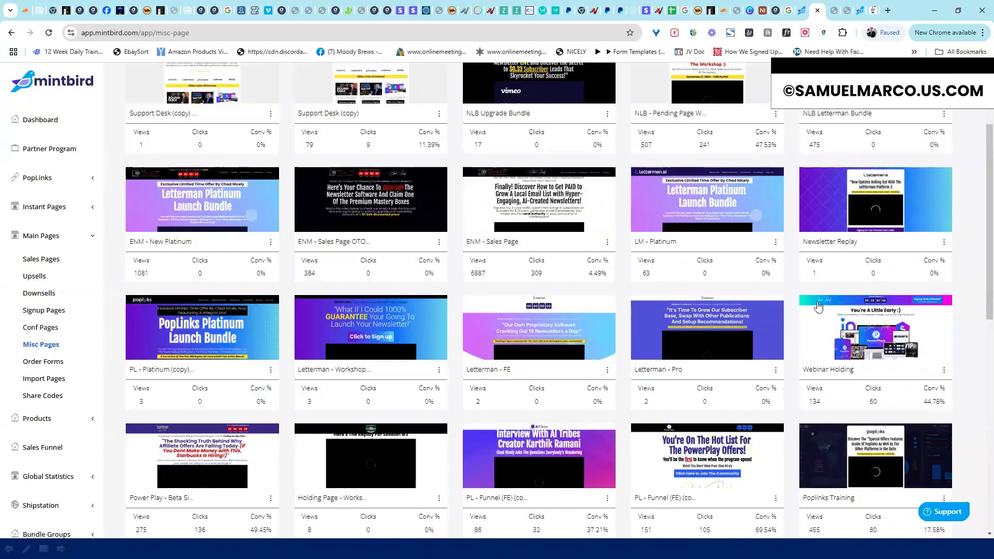
pyautogui.scroll(3, 980, 244)
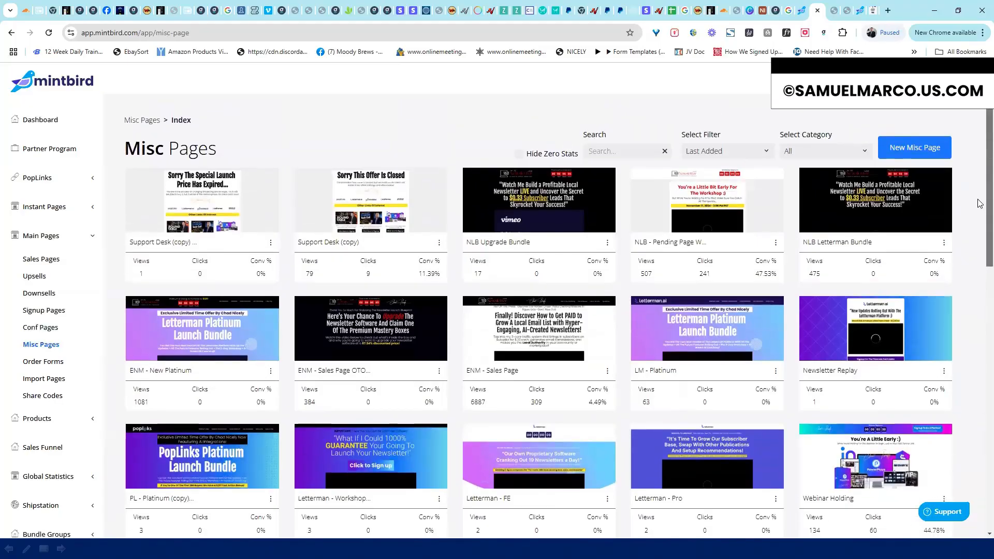
pyautogui.scroll(-2, 980, 254)
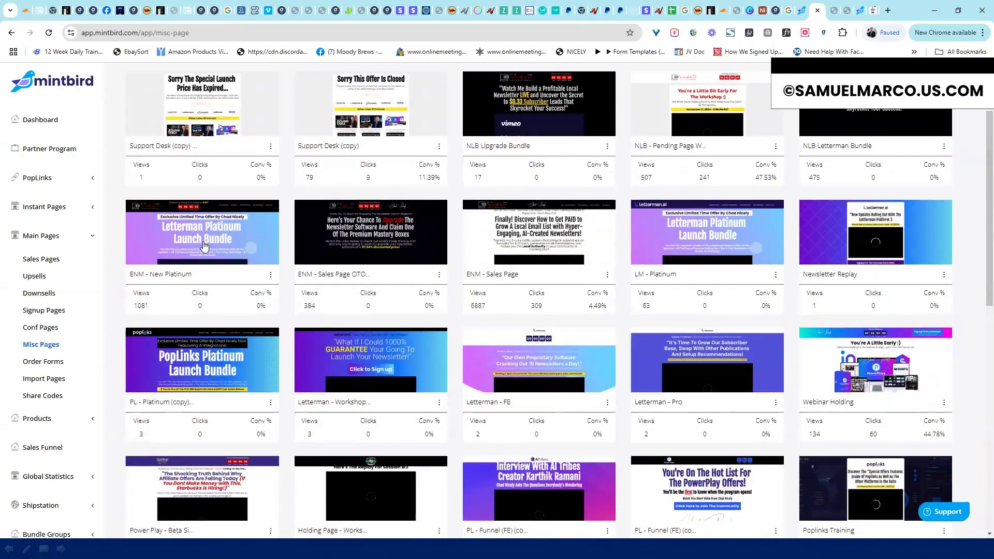
pyautogui.click(657, 207)
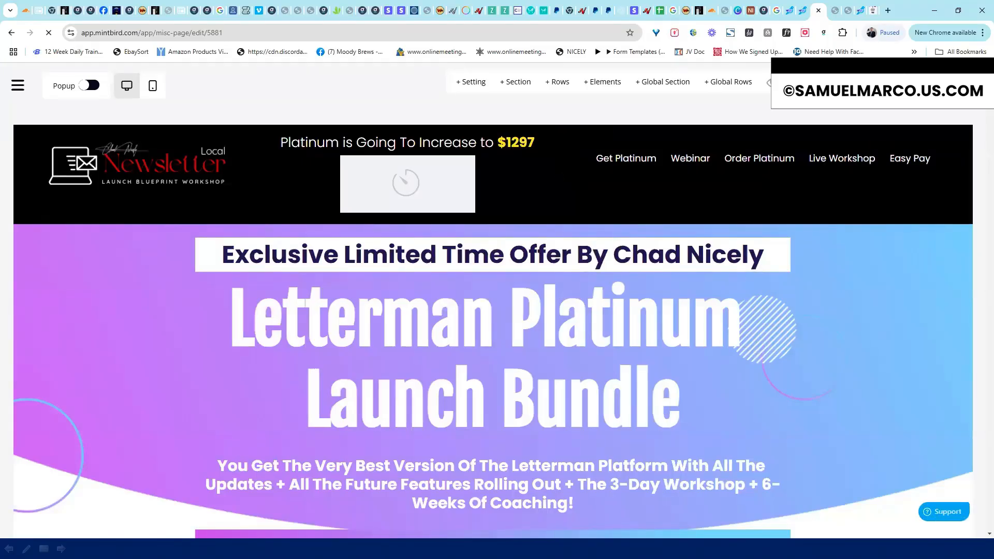
pyautogui.scroll(-7, 493, 321)
pyautogui.scroll(-14, 493, 321)
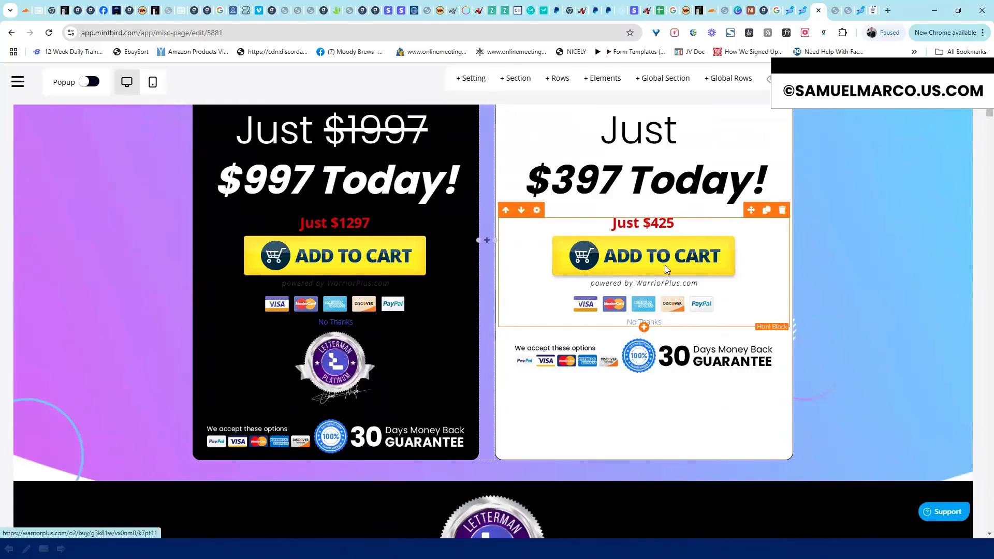
pyautogui.click(670, 267)
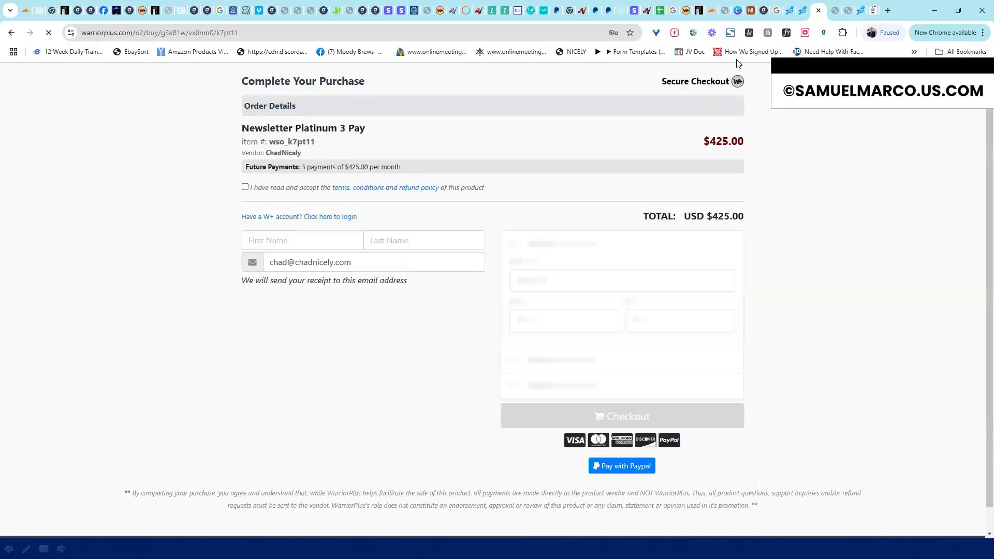
pyautogui.click(803, 10)
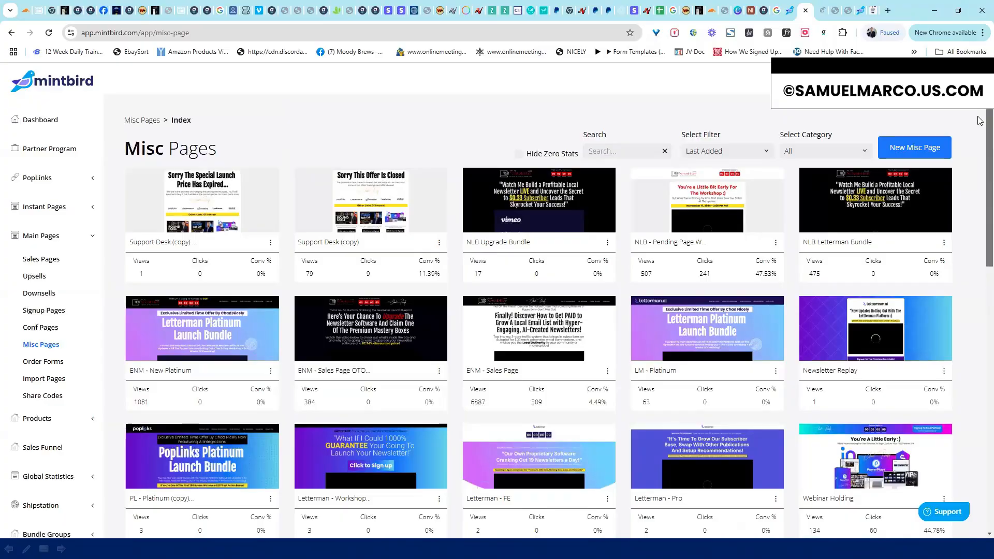
# Filter the page list by category, trying Workshop - NLB and then Workshop - AMI
pyautogui.scroll(-1, 980, 135)
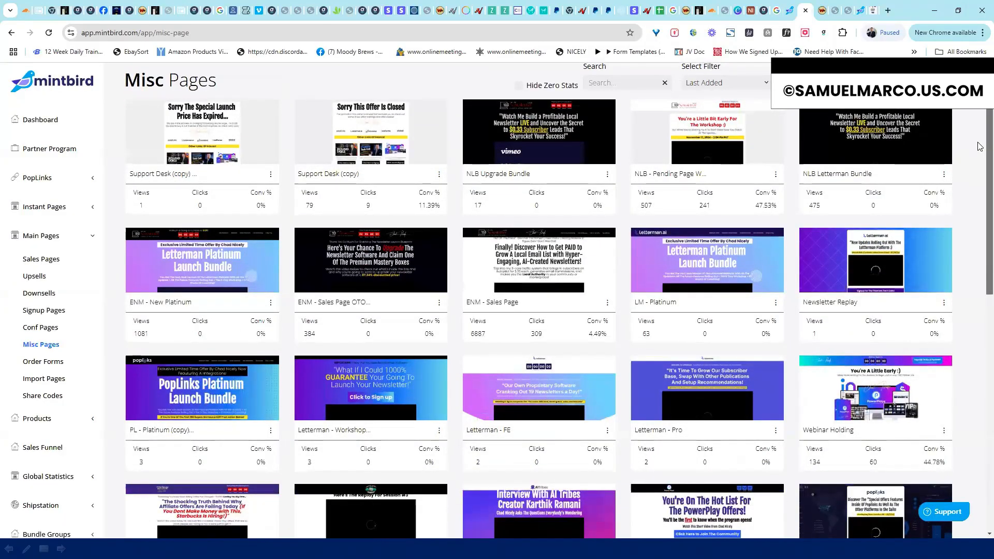
pyautogui.scroll(1, 978, 118)
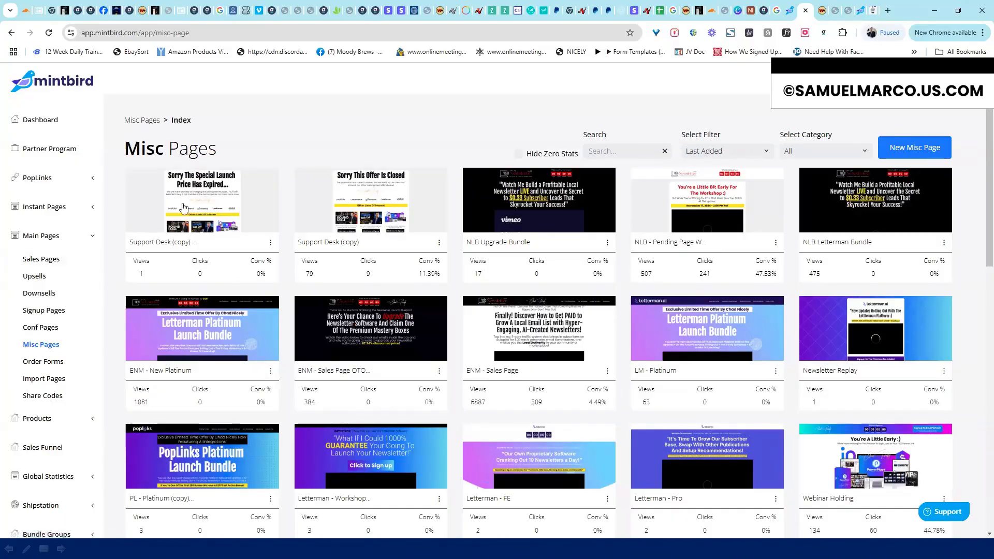
pyautogui.click(802, 150)
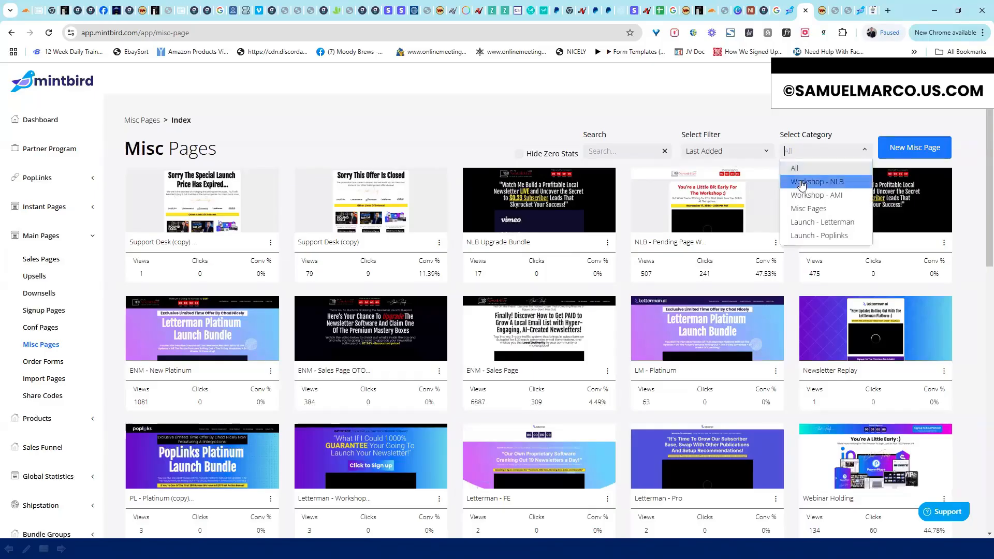
pyautogui.click(806, 181)
pyautogui.click(812, 159)
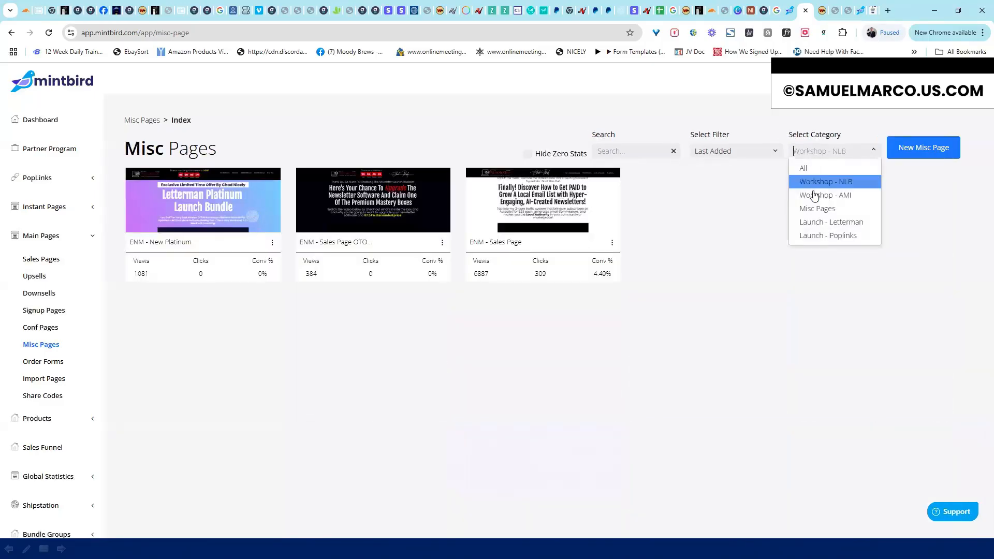
pyautogui.click(812, 196)
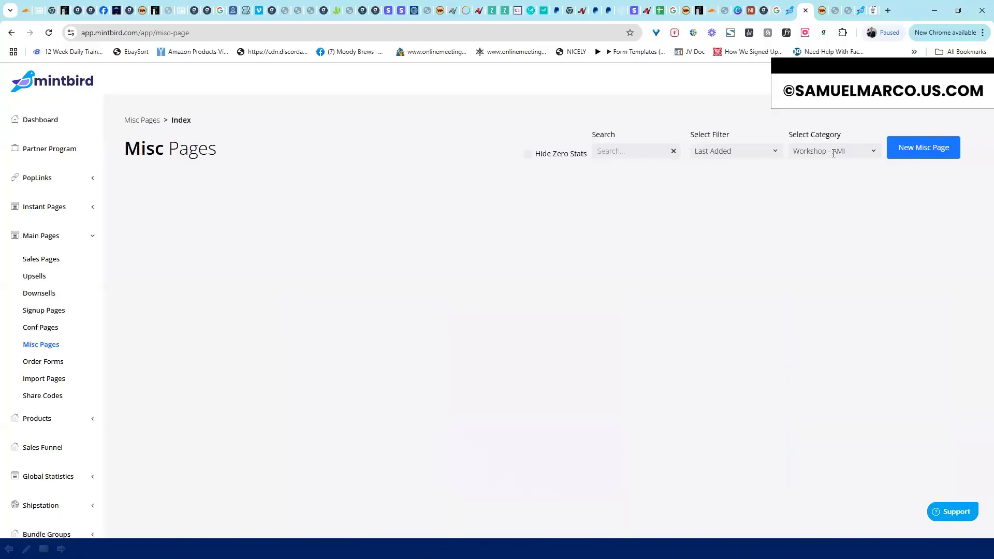
# On Order Forms, filter through Workshop - NLB and Power Plays to Workshop - AMI, then open the third form's actions
pyautogui.click(42, 361)
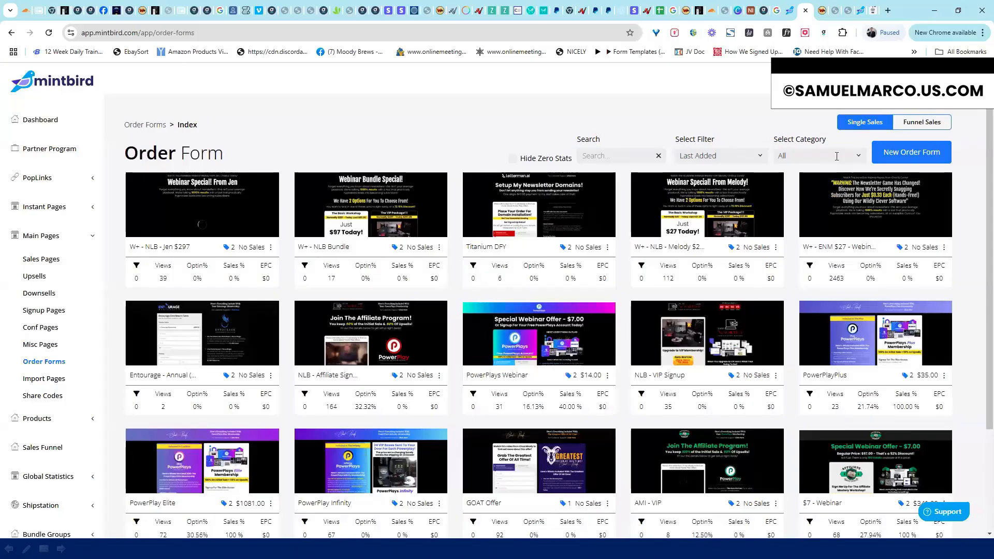
pyautogui.click(837, 156)
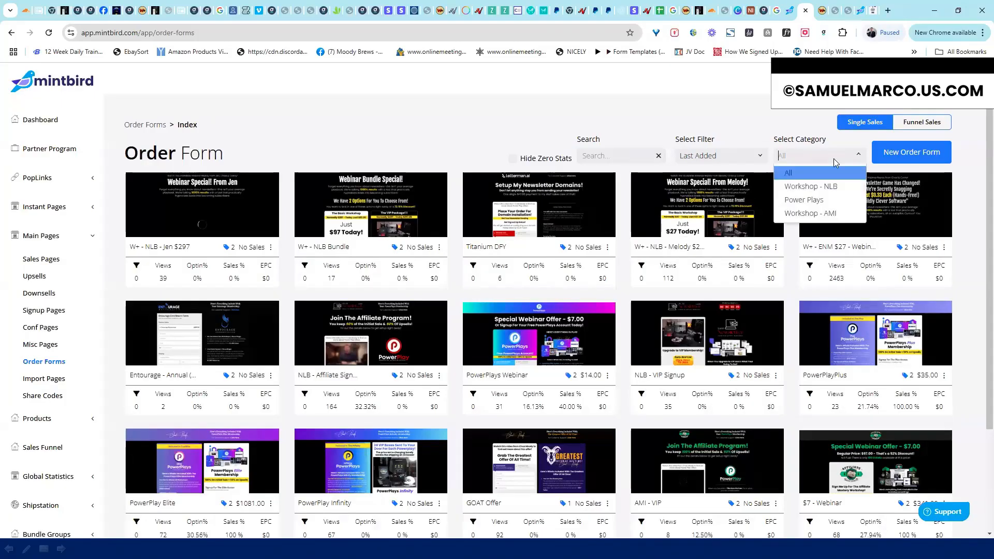
pyautogui.click(813, 186)
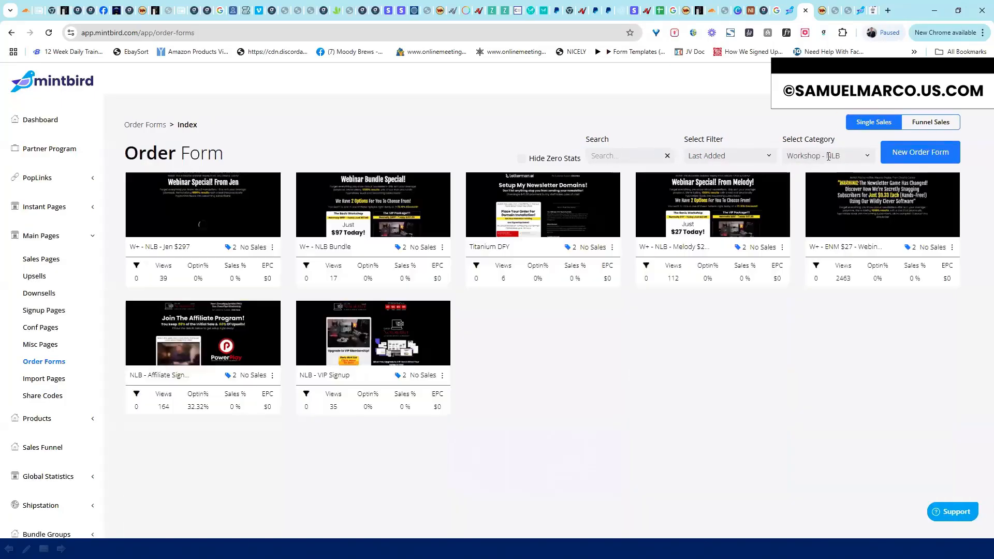
pyautogui.click(829, 157)
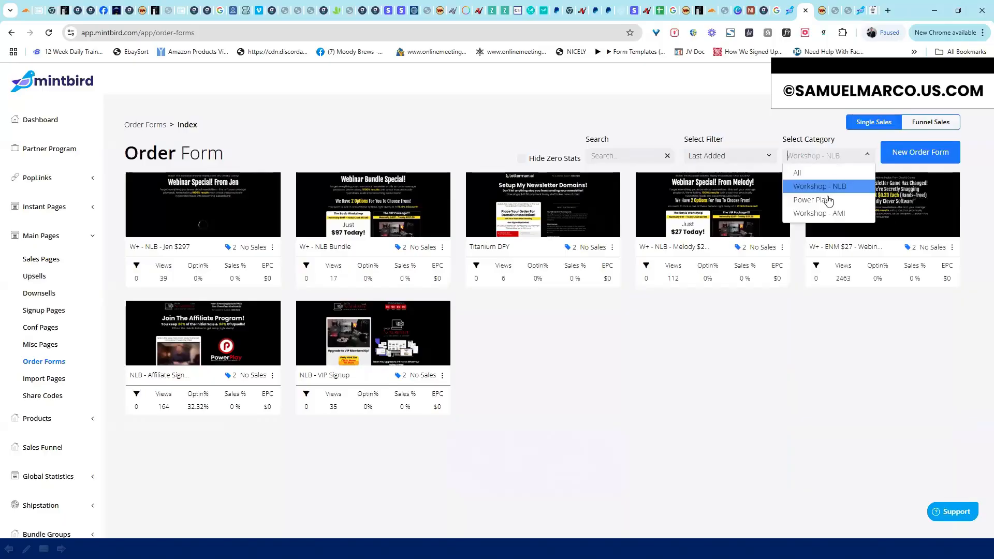
pyautogui.click(829, 200)
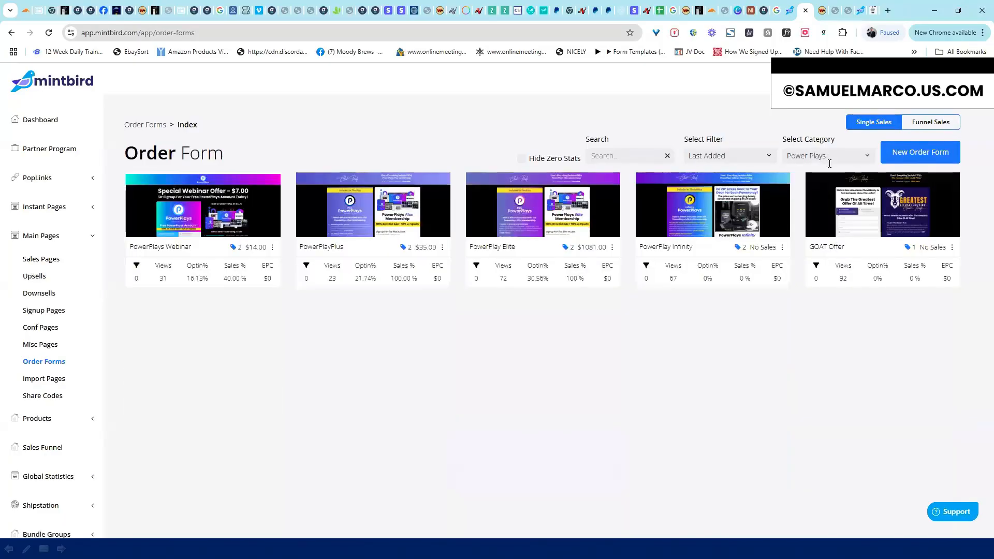
pyautogui.click(829, 156)
pyautogui.click(829, 212)
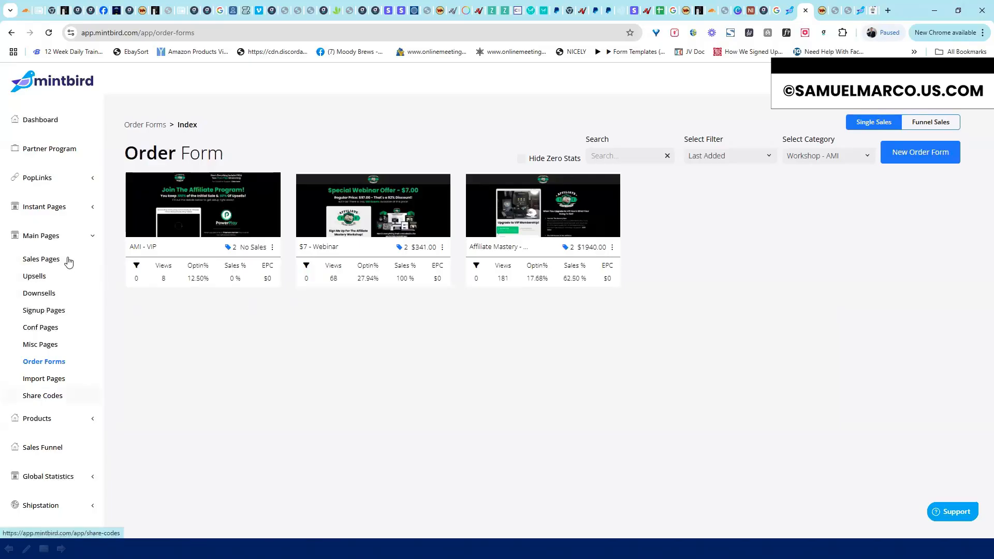
pyautogui.click(93, 236)
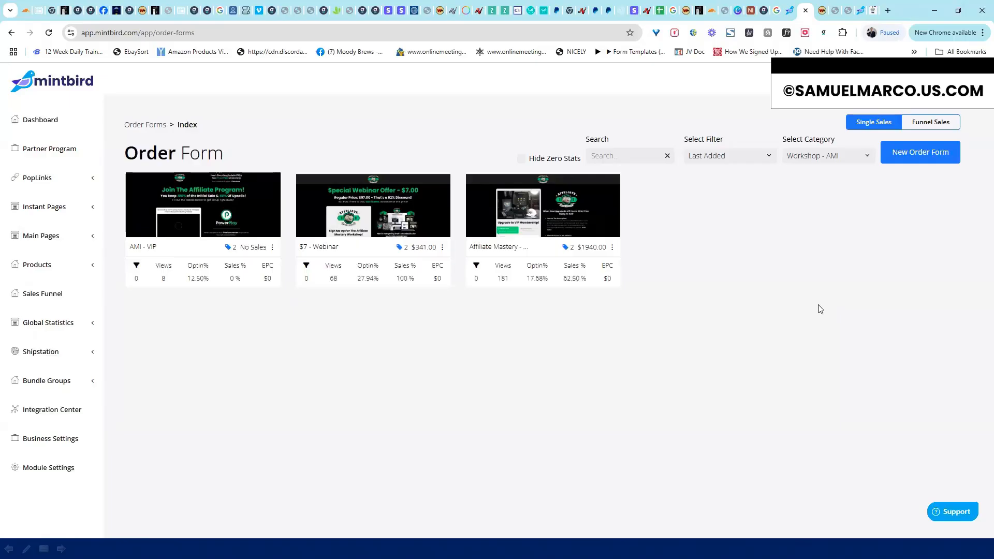
pyautogui.click(612, 249)
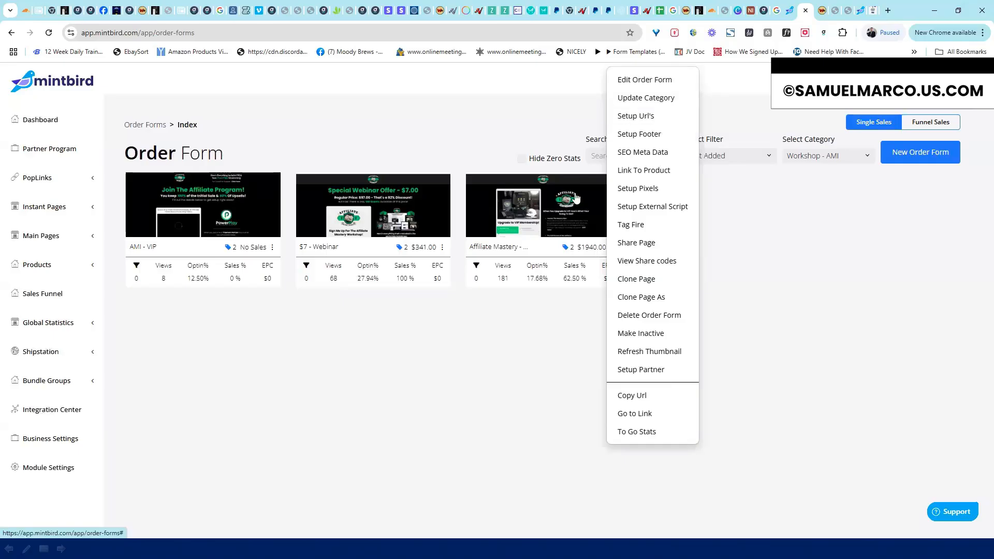
pyautogui.click(646, 99)
pyautogui.click(460, 299)
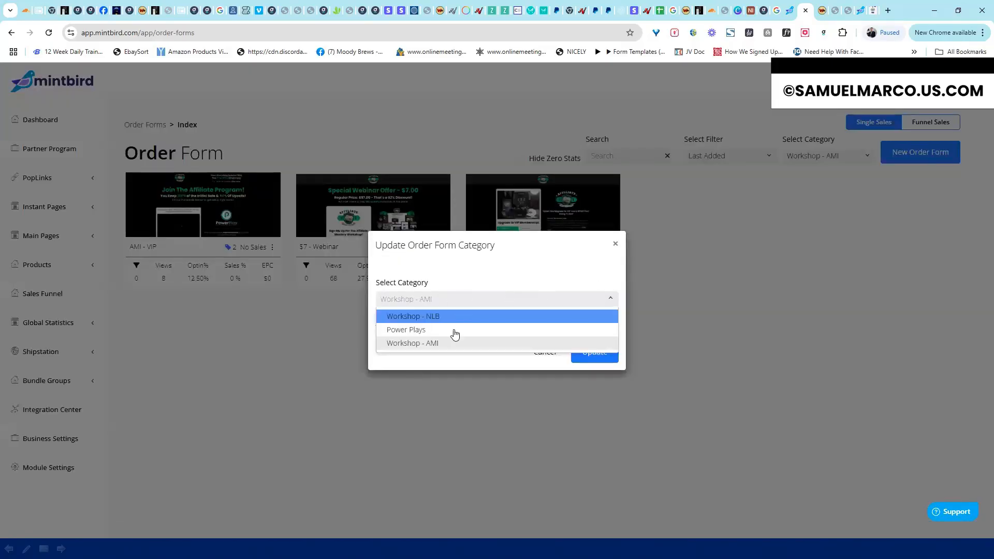
pyautogui.click(489, 294)
pyautogui.click(482, 299)
pyautogui.write('TEST')
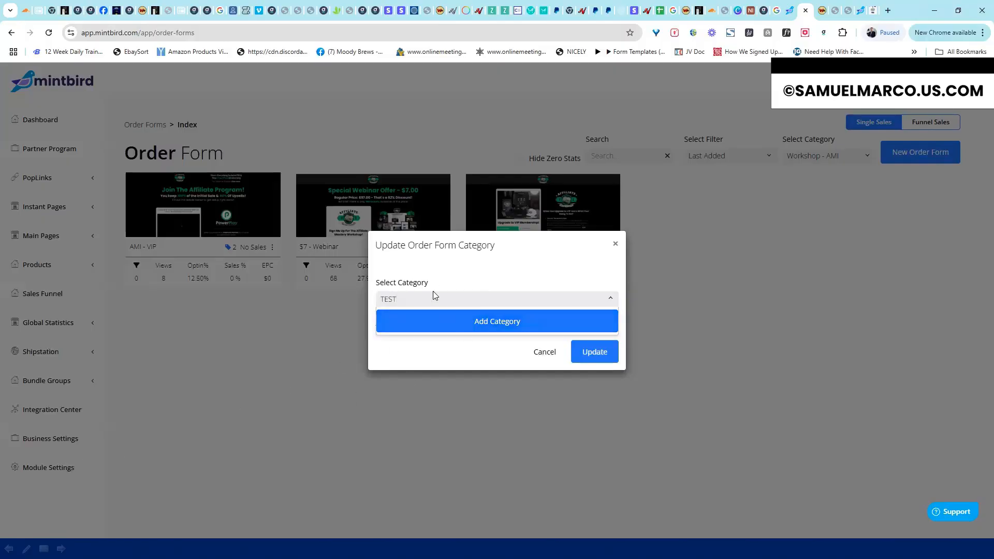
pyautogui.click(548, 354)
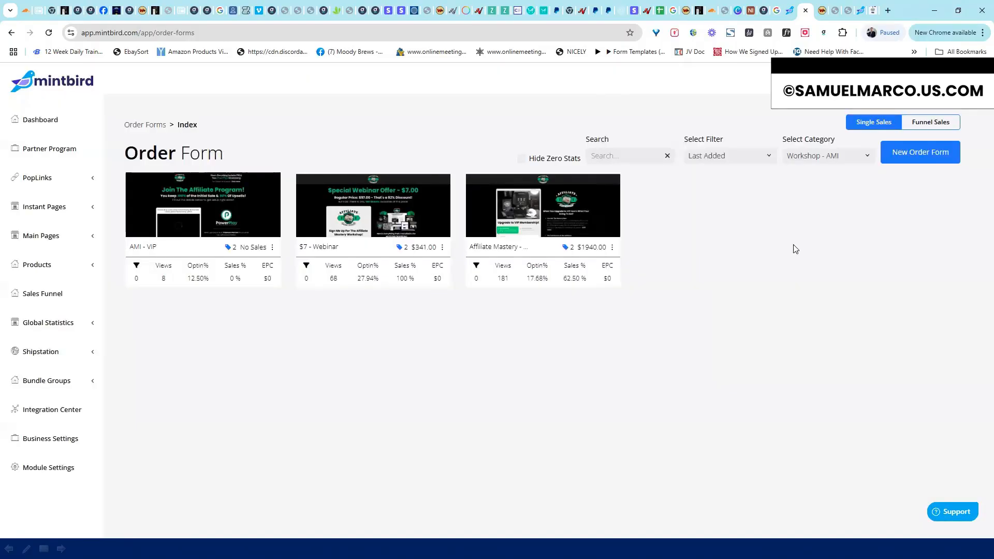
pyautogui.click(612, 247)
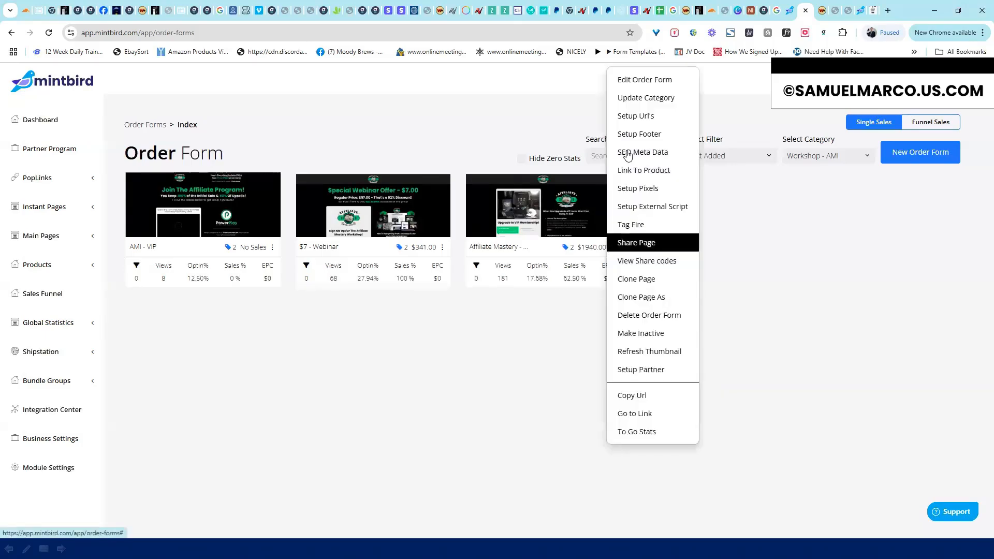
pyautogui.click(635, 116)
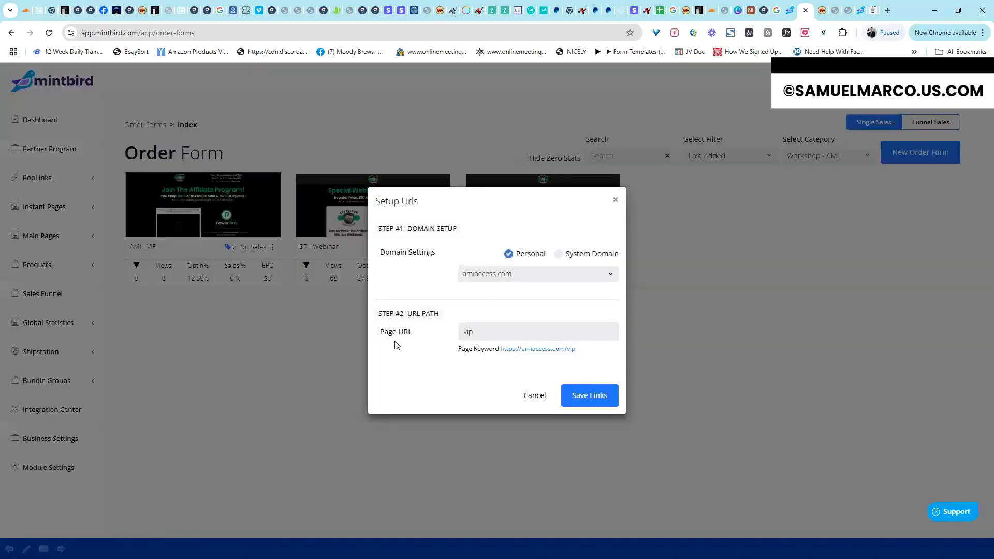
pyautogui.click(556, 254)
pyautogui.click(550, 275)
pyautogui.click(406, 360)
pyautogui.click(508, 254)
pyautogui.click(611, 278)
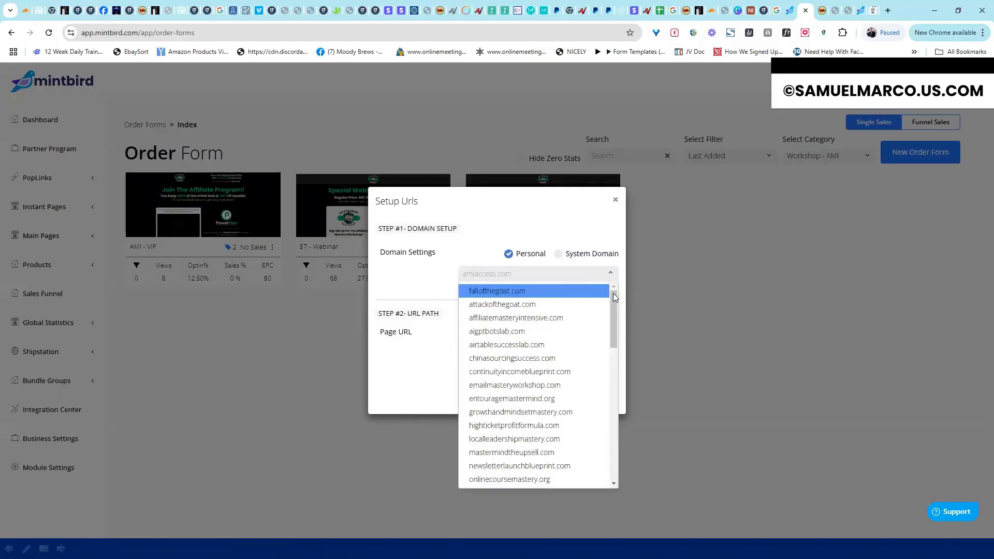
pyautogui.scroll(-5, 612, 320)
pyautogui.scroll(10, 609, 445)
pyautogui.click(558, 255)
pyautogui.click(508, 255)
pyautogui.click(615, 200)
pyautogui.click(612, 248)
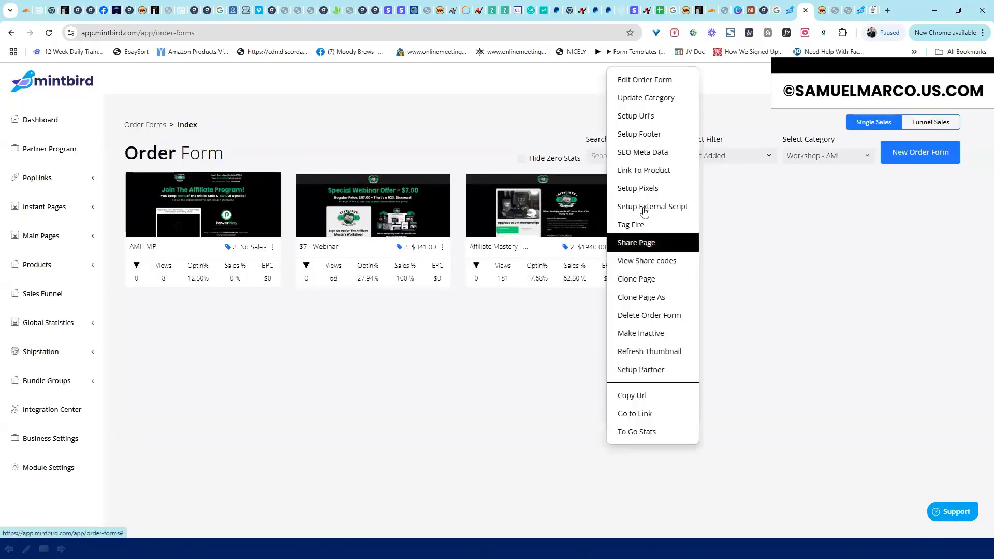
pyautogui.click(644, 118)
pyautogui.moveTo(491, 334); pyautogui.dragTo(436, 342)
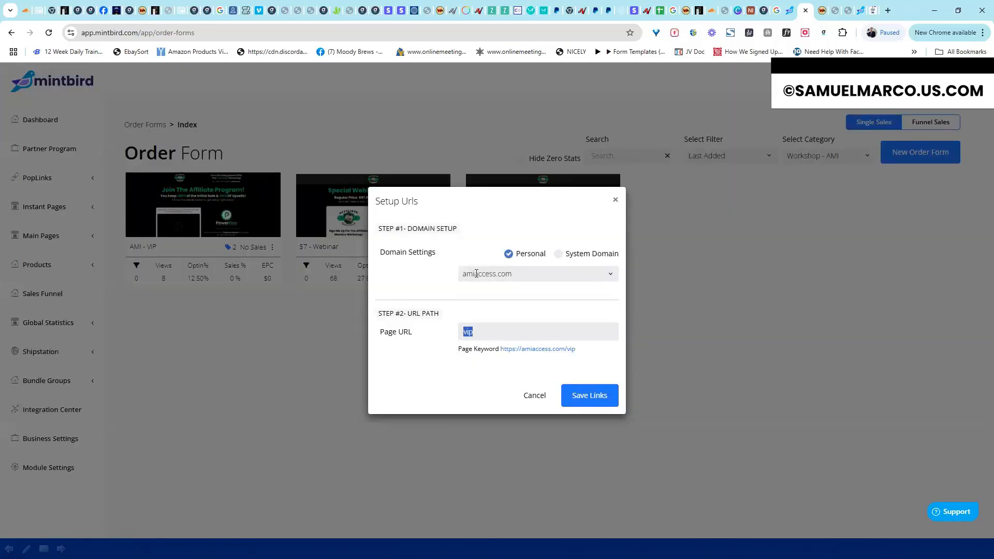
pyautogui.click(582, 353)
pyautogui.doubleClick(569, 349)
pyautogui.moveTo(492, 330); pyautogui.dragTo(433, 359)
pyautogui.click(434, 360)
pyautogui.click(615, 200)
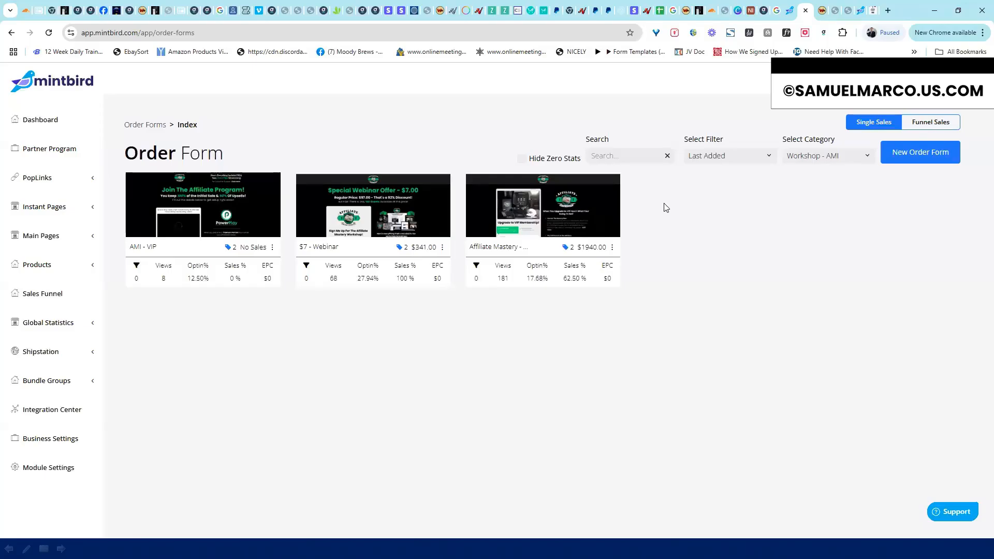
pyautogui.click(612, 247)
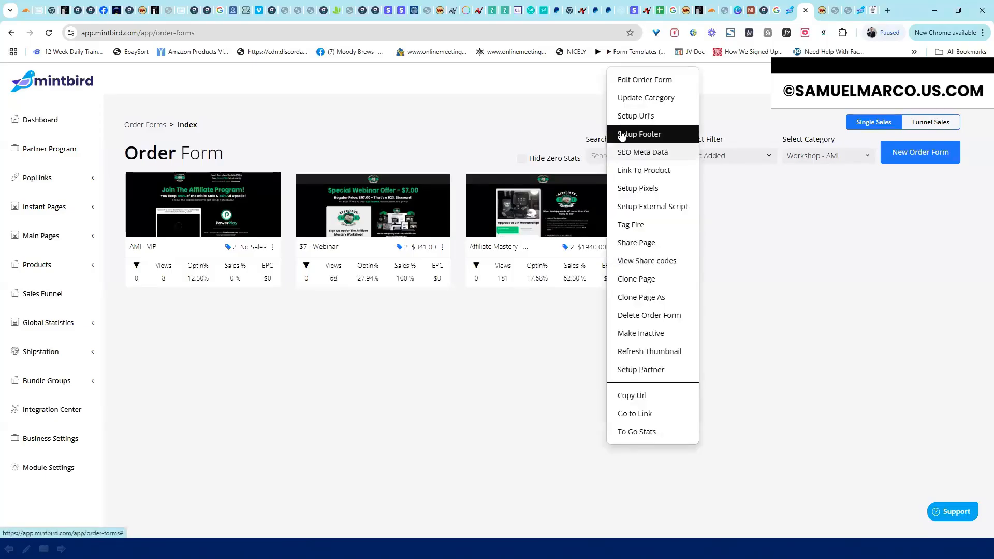
pyautogui.click(638, 134)
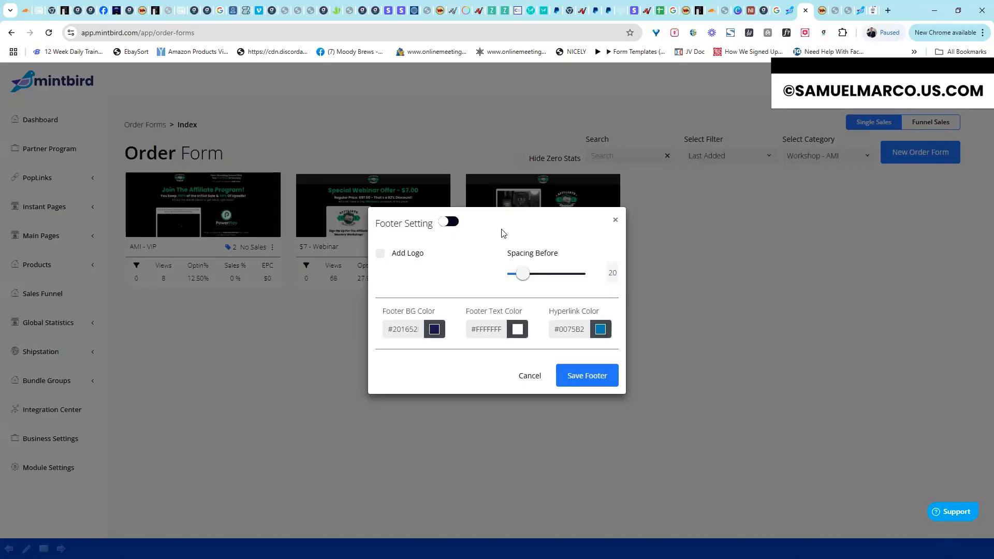
pyautogui.click(616, 220)
pyautogui.click(613, 247)
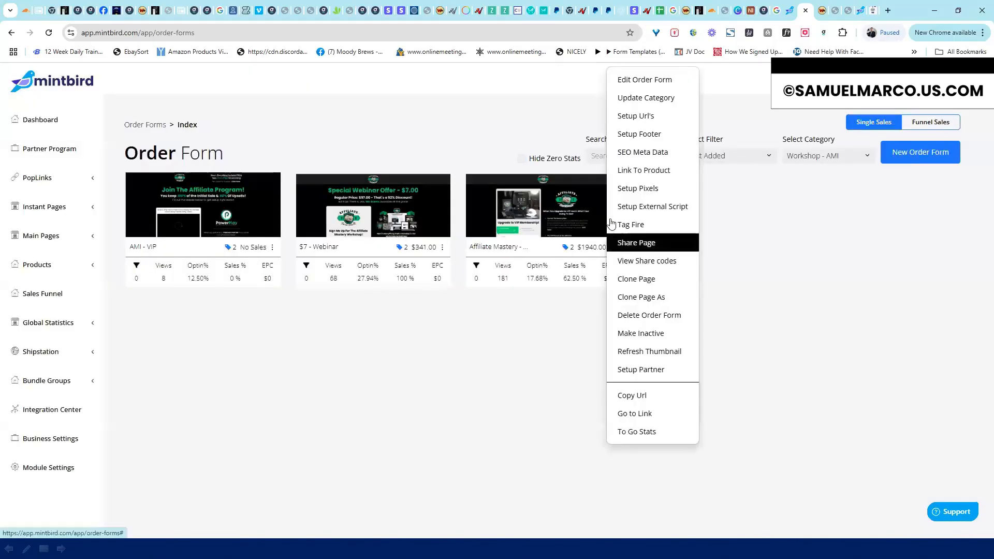
# In SEO Meta Data, replace the description's stray 'cess.' ending with '."' and close it
pyautogui.click(628, 154)
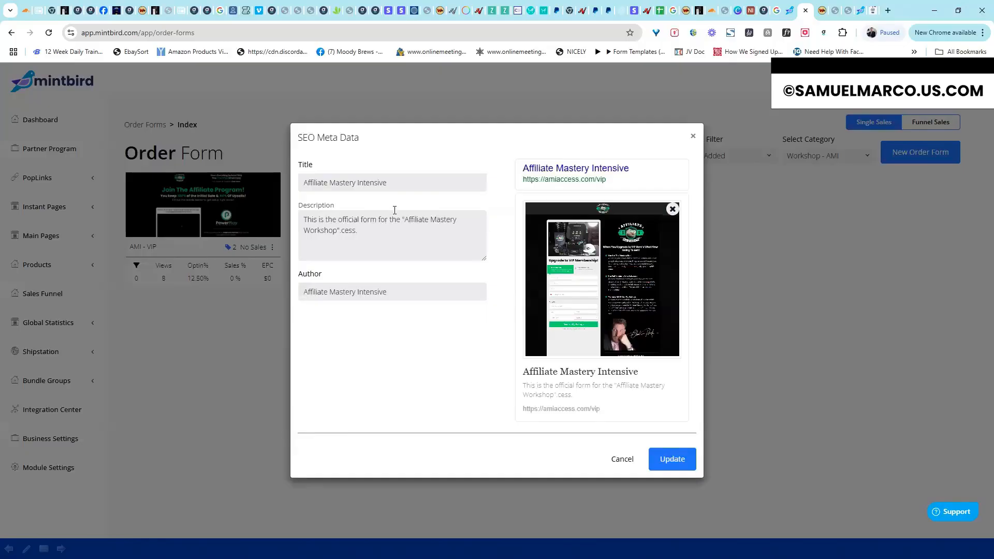
pyautogui.moveTo(403, 178); pyautogui.dragTo(302, 182)
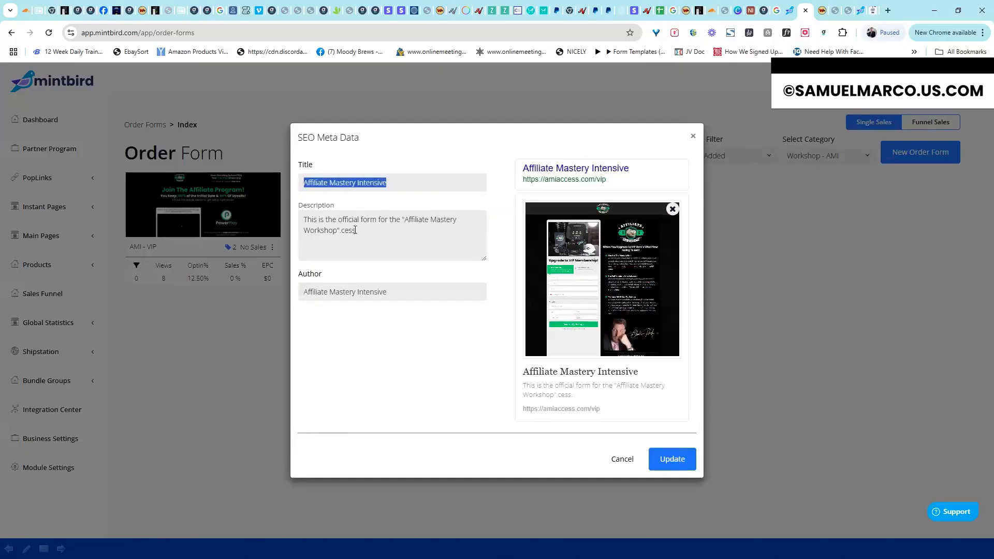
pyautogui.click(356, 229)
pyautogui.hotkey('ctrl', 'a')
pyautogui.click(365, 230)
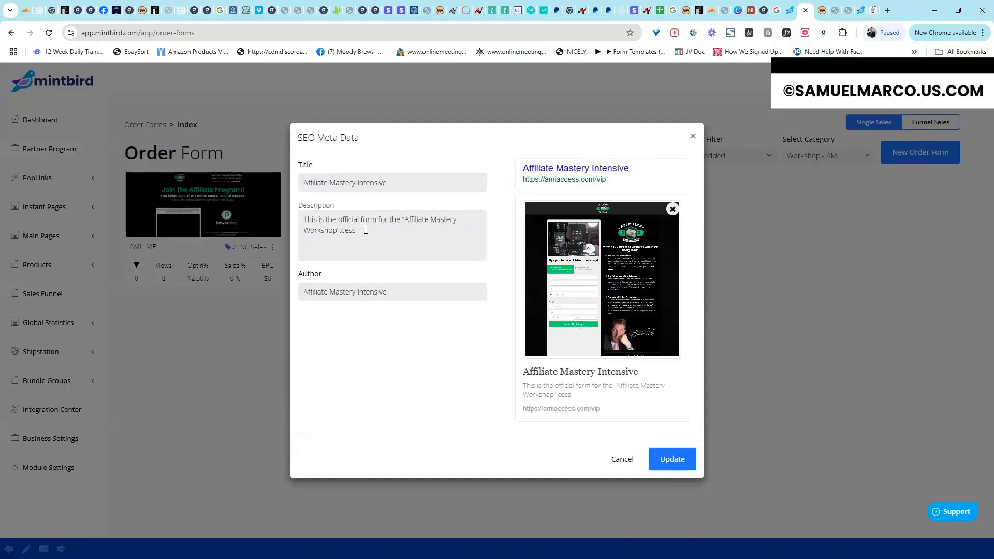
pyautogui.press('BackSpace')
pyautogui.press('BackSpace')
pyautogui.press('BackSpace')
pyautogui.press('BackSpace')
pyautogui.write('."')
pyautogui.moveTo(626, 184); pyautogui.dragTo(523, 191)
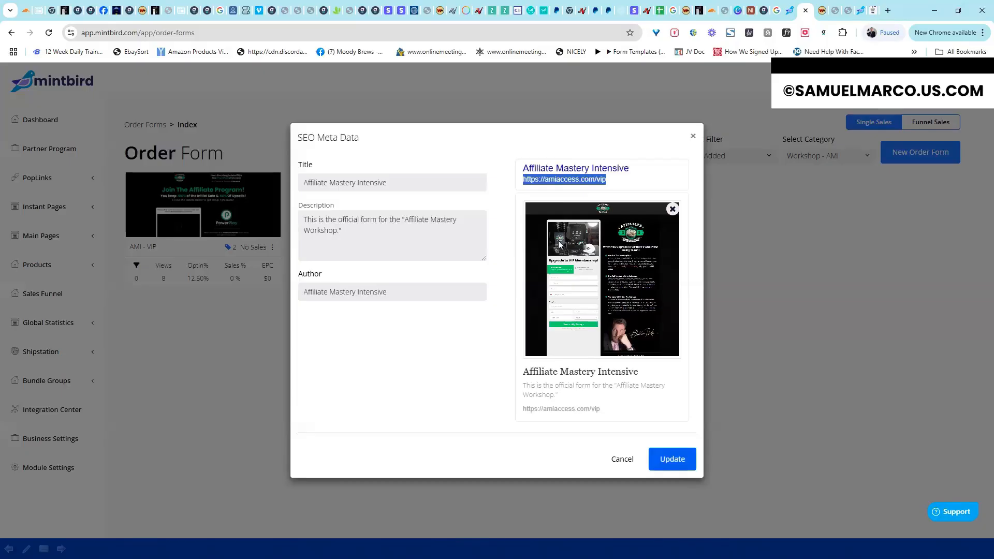
pyautogui.press('Escape')
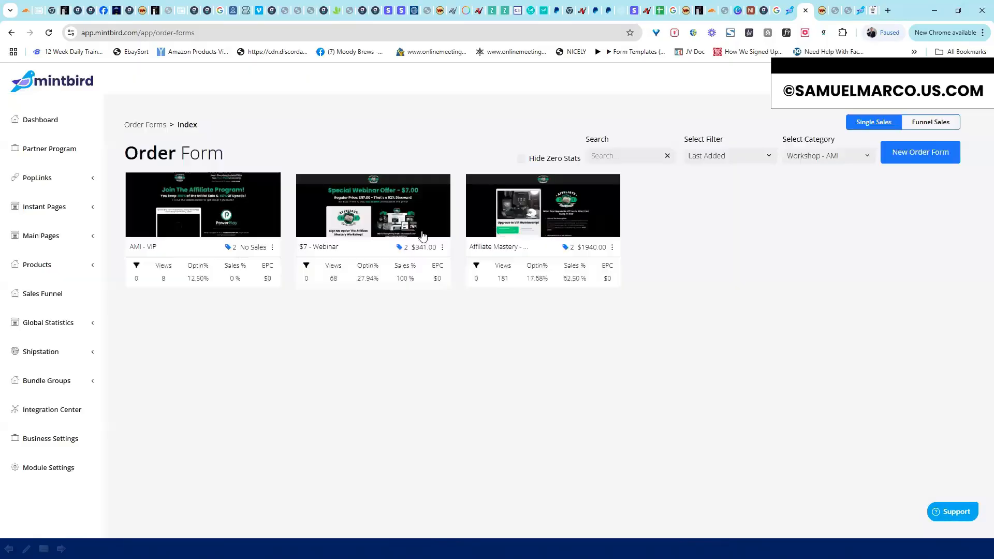
# Open Link To Product for the order form, then cancel without linking
pyautogui.click(613, 248)
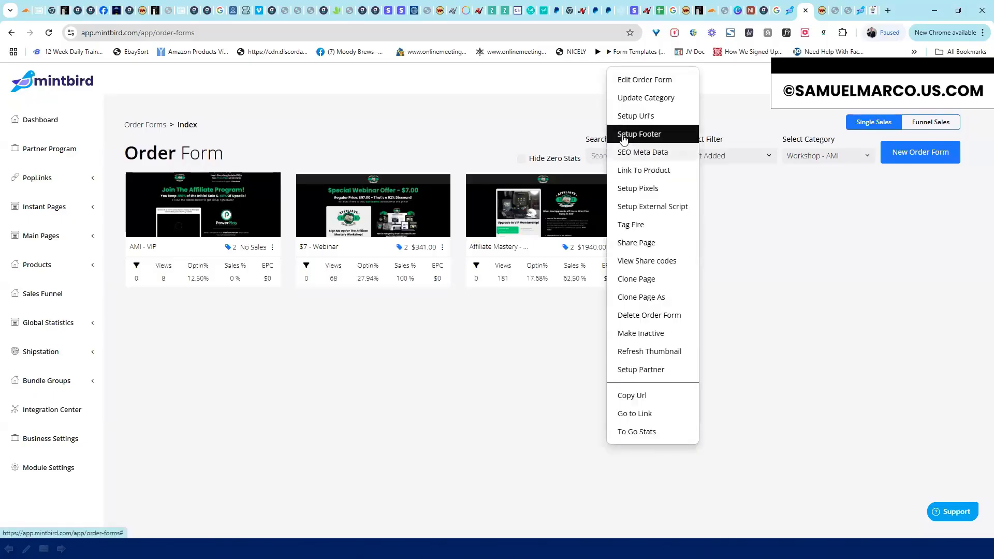
pyautogui.click(631, 170)
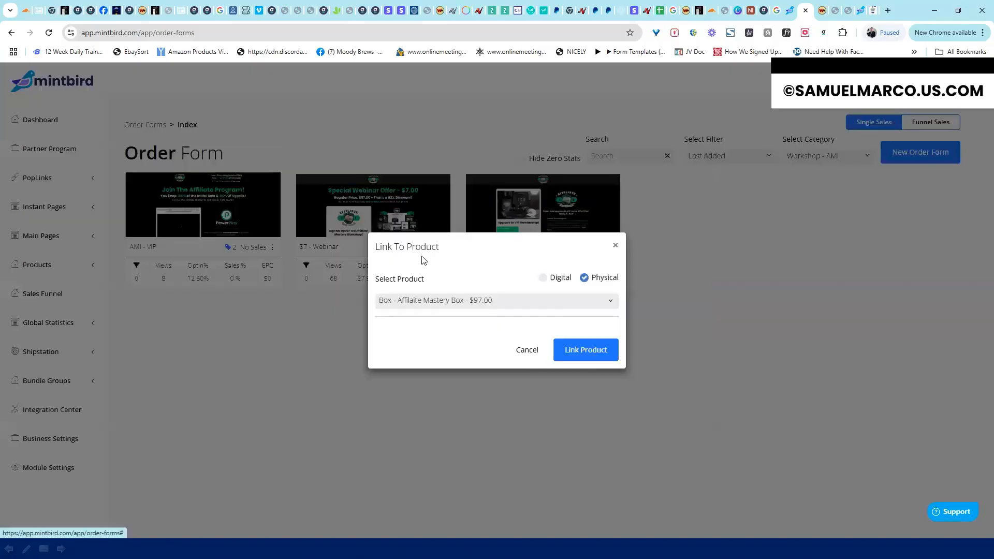
pyautogui.click(527, 350)
# Go to Main Pages > Sales Pages and open then cancel Black Friday - Entourage $7's Link To Product
pyautogui.click(52, 236)
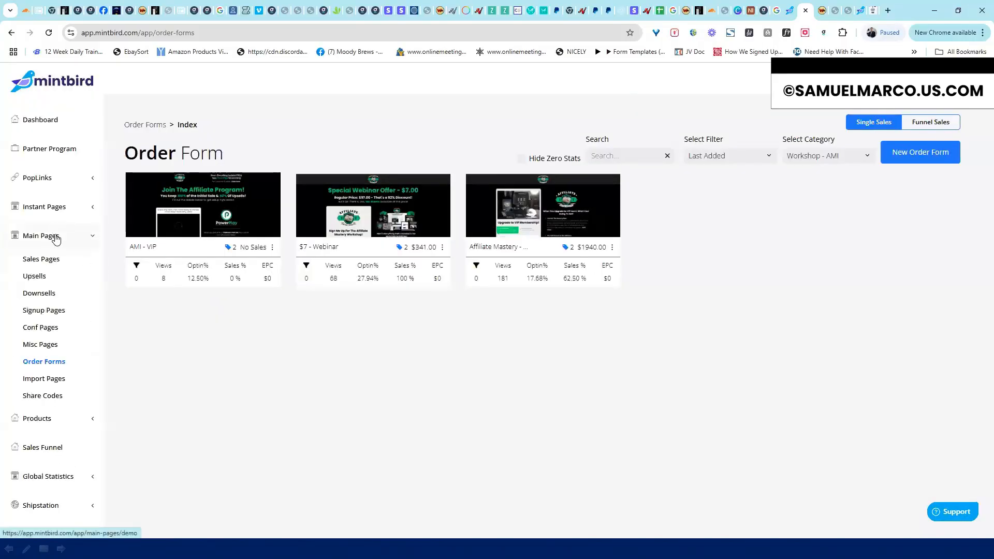
pyautogui.click(44, 259)
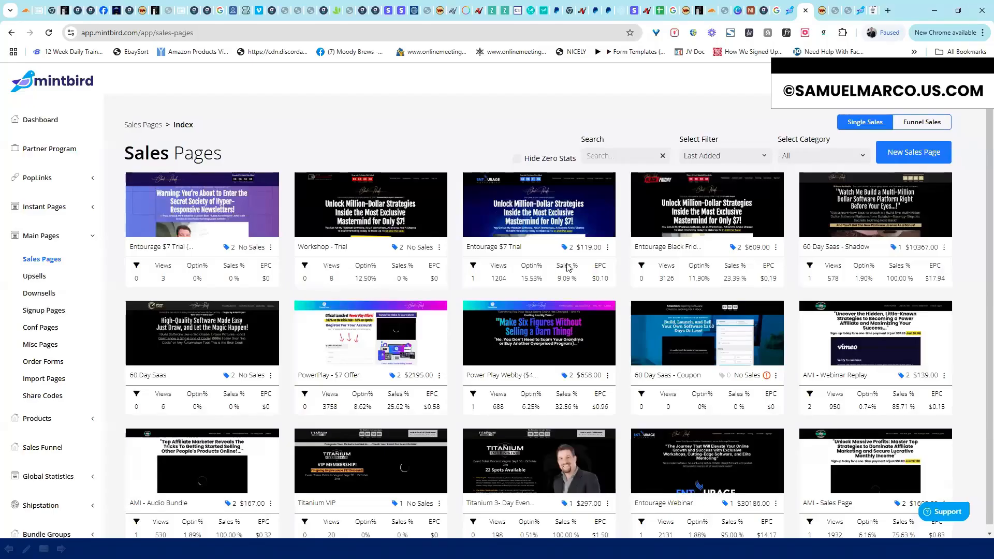
pyautogui.click(608, 247)
pyautogui.click(777, 248)
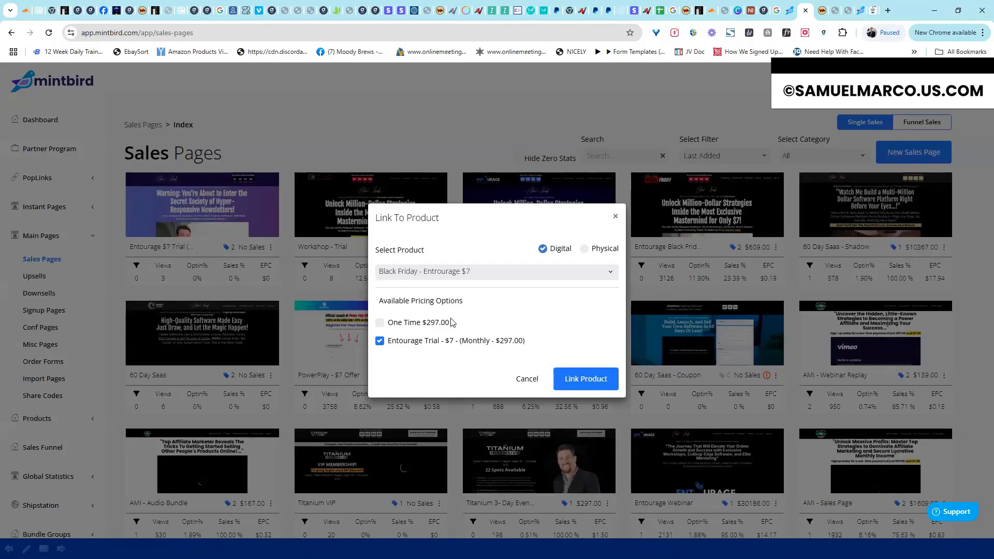
pyautogui.click(528, 380)
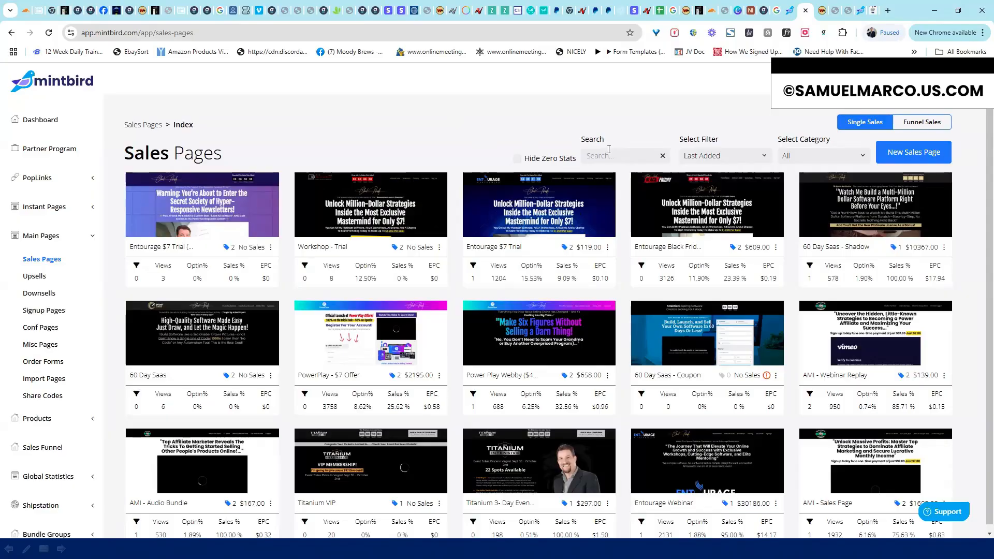
pyautogui.click(608, 248)
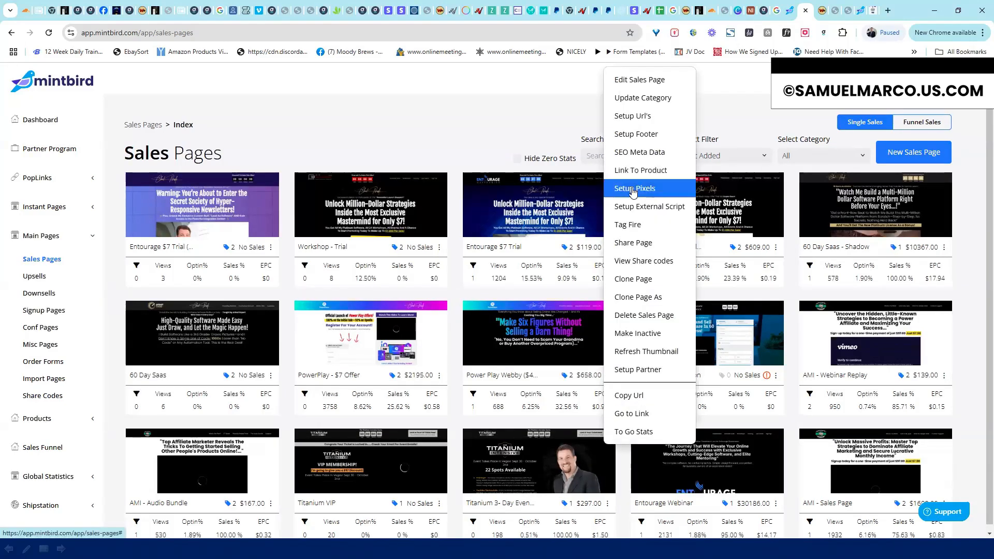
pyautogui.click(633, 189)
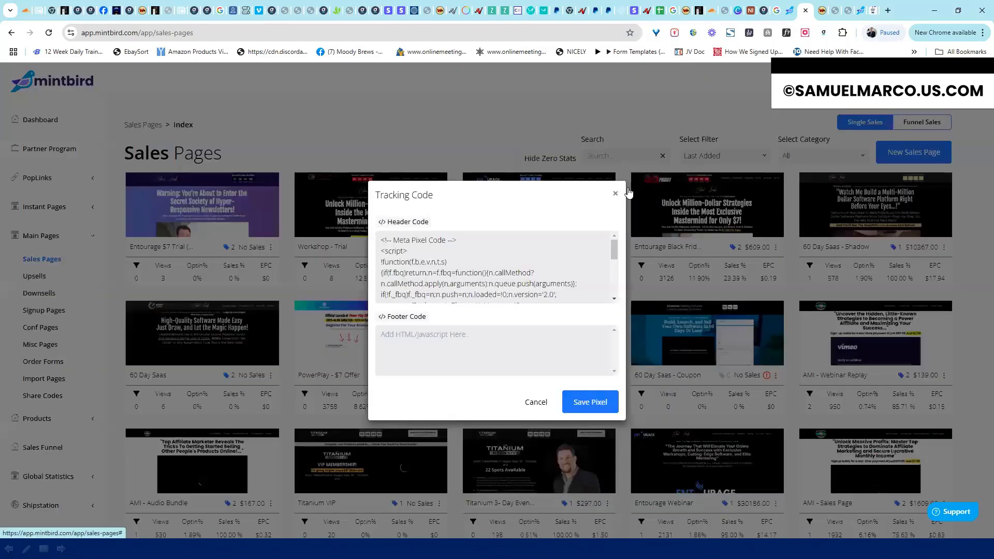
pyautogui.click(537, 402)
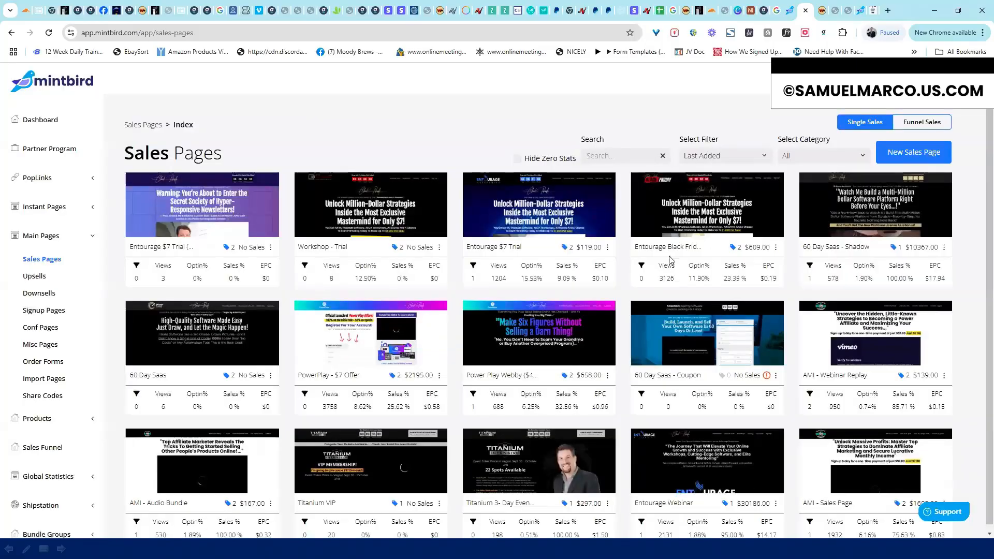
pyautogui.click(776, 247)
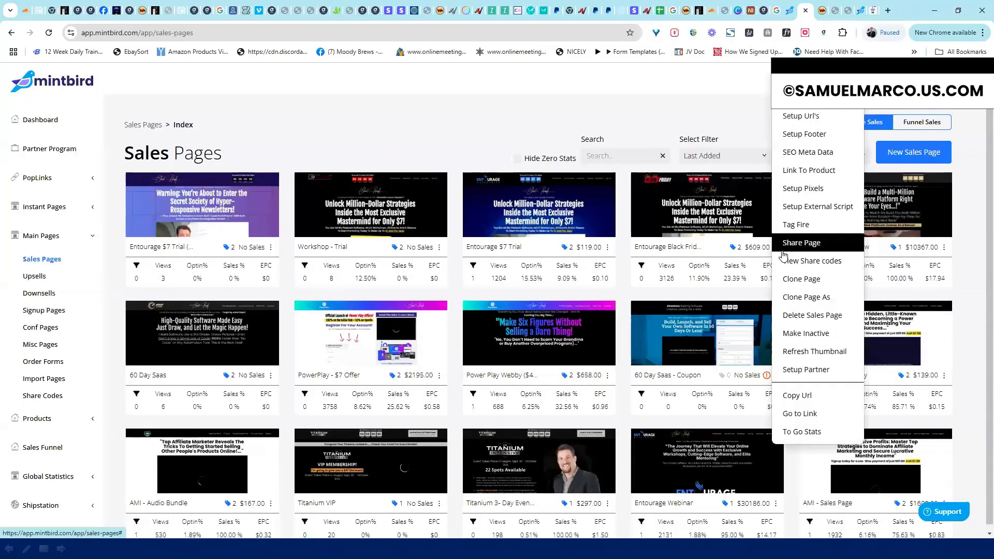
pyautogui.click(792, 208)
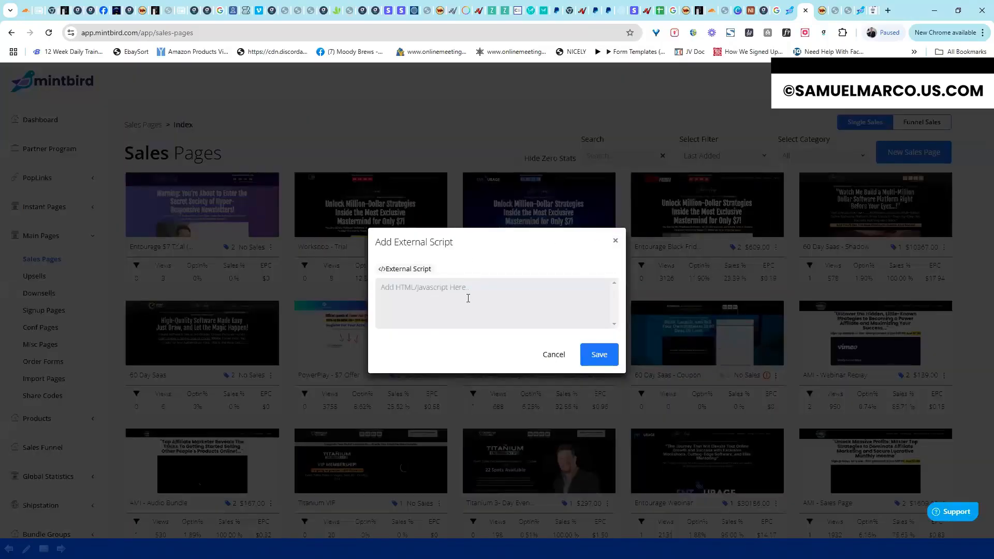
pyautogui.click(860, 257)
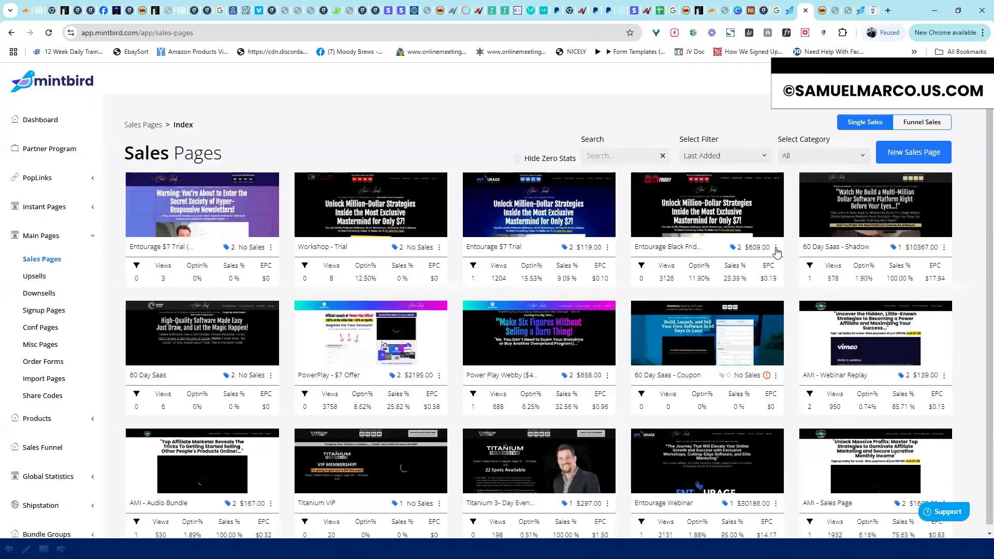
pyautogui.click(775, 248)
pyautogui.click(795, 225)
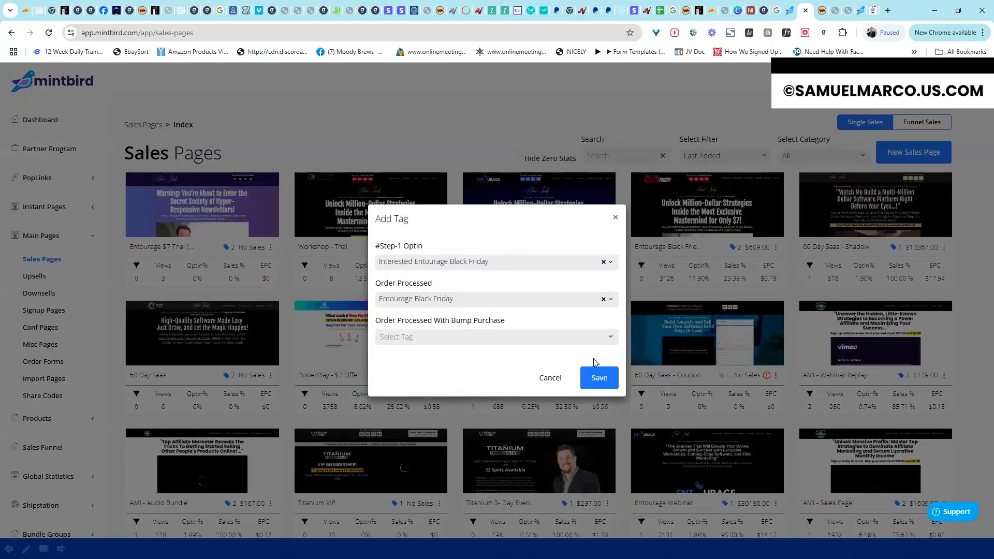
pyautogui.click(550, 378)
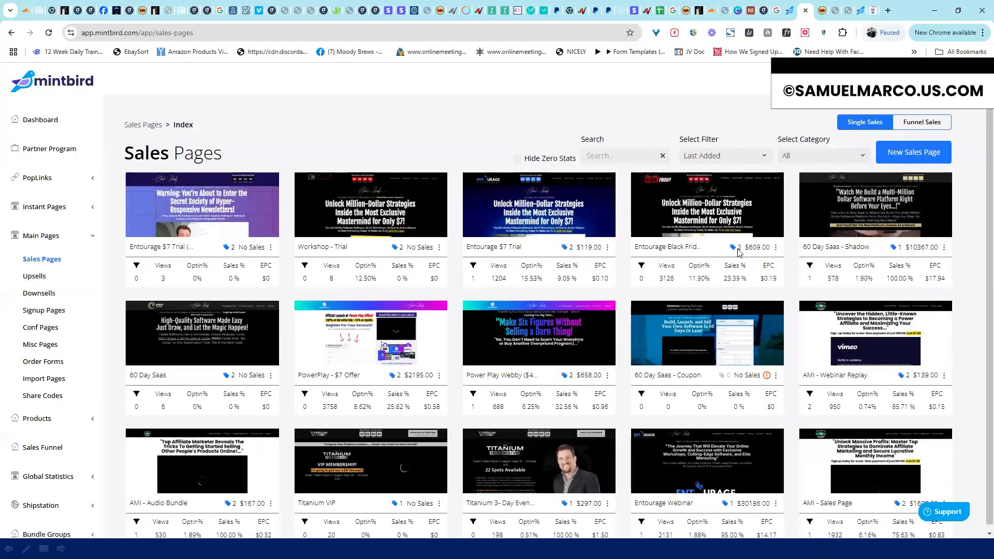
pyautogui.click(775, 247)
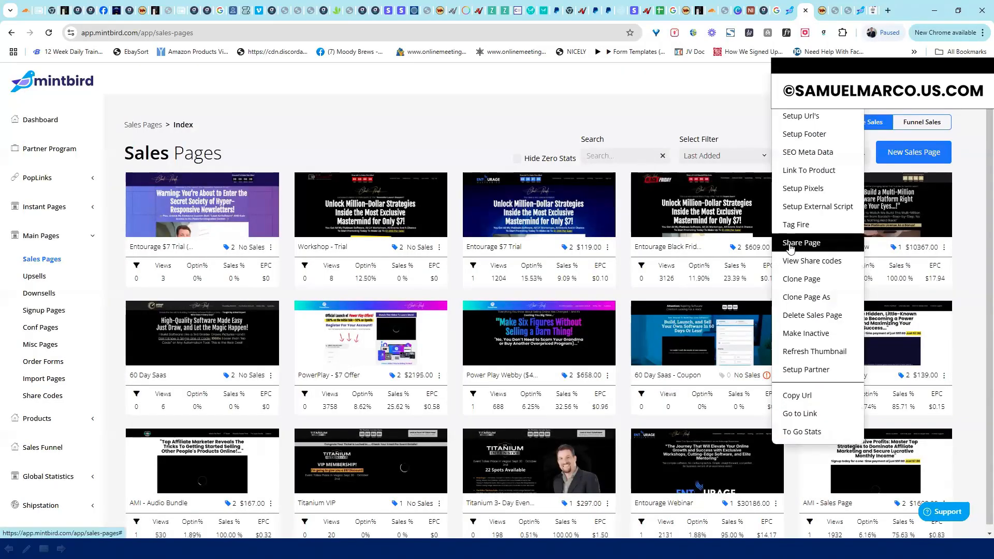
# Check the page's Share Page options and share codes, then return to Sales Pages
pyautogui.click(792, 243)
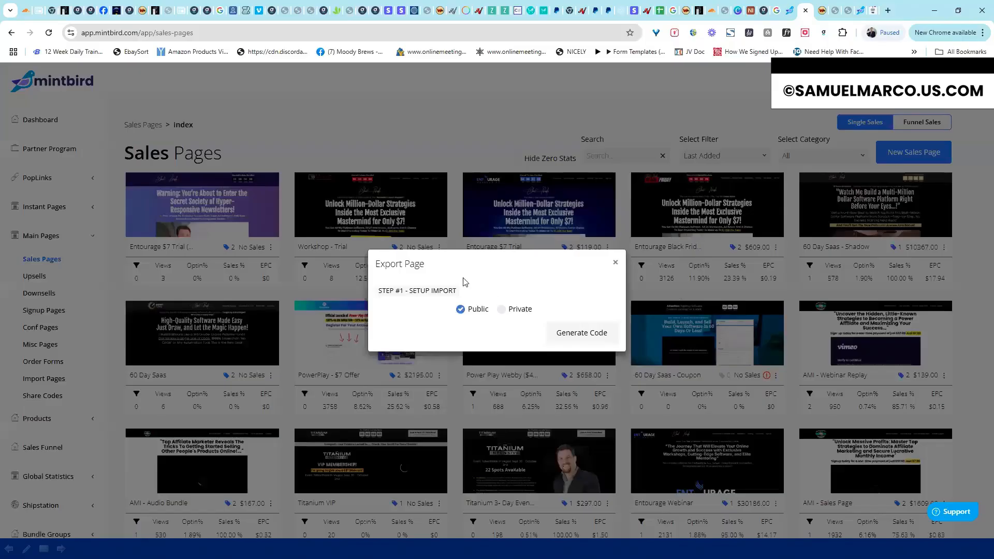
pyautogui.click(615, 265)
pyautogui.click(776, 249)
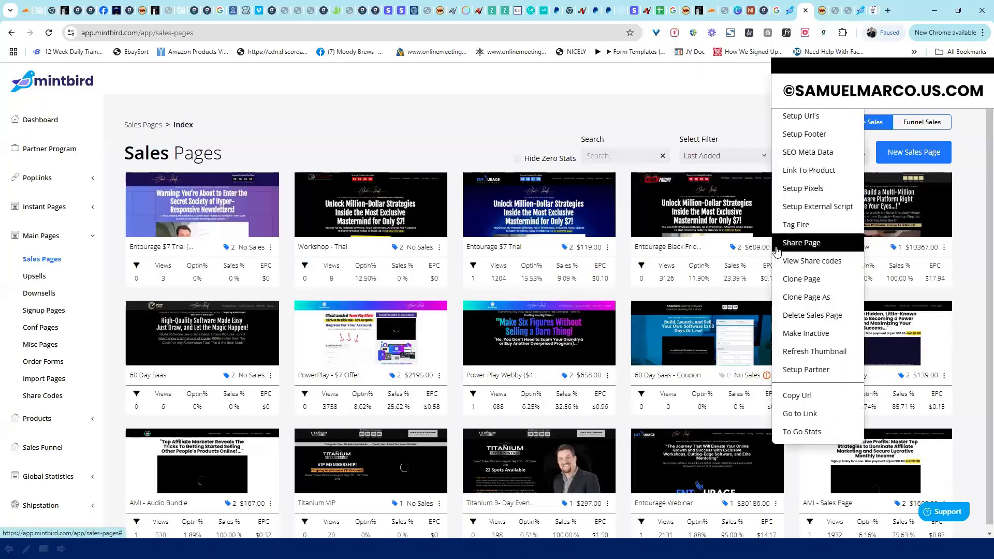
pyautogui.click(784, 264)
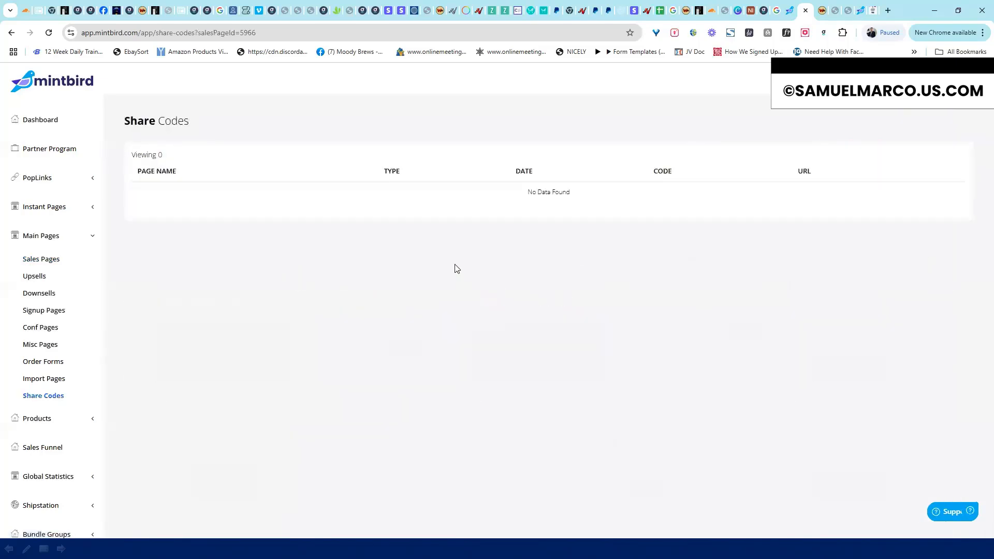
pyautogui.click(13, 33)
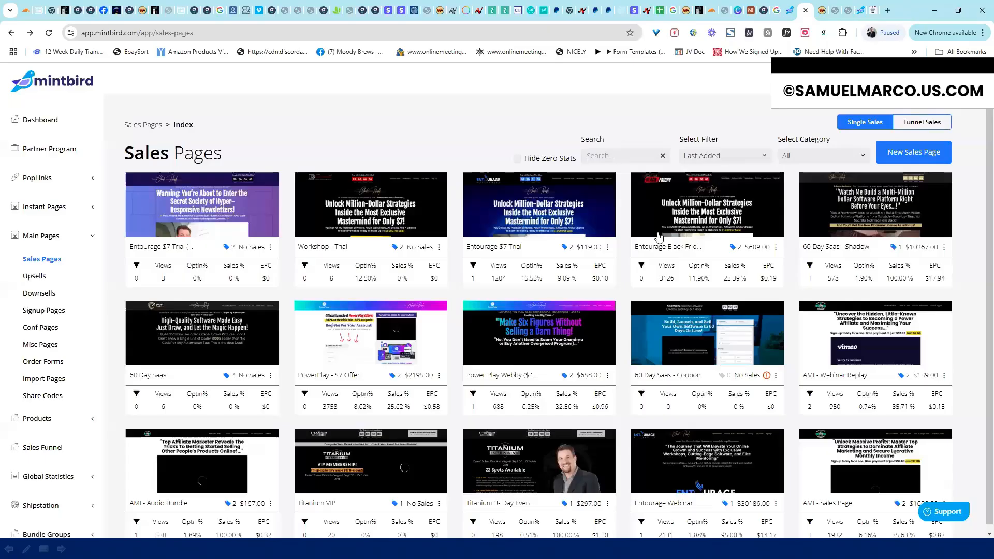
# Choose Clone Page As for the Entourage Black Friday page and list the target page types
pyautogui.click(777, 247)
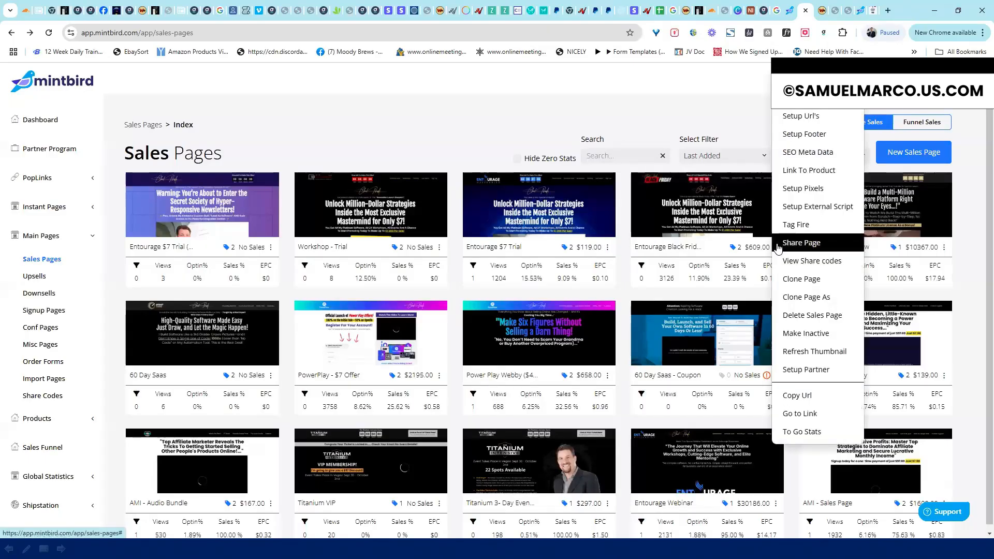
pyautogui.click(802, 297)
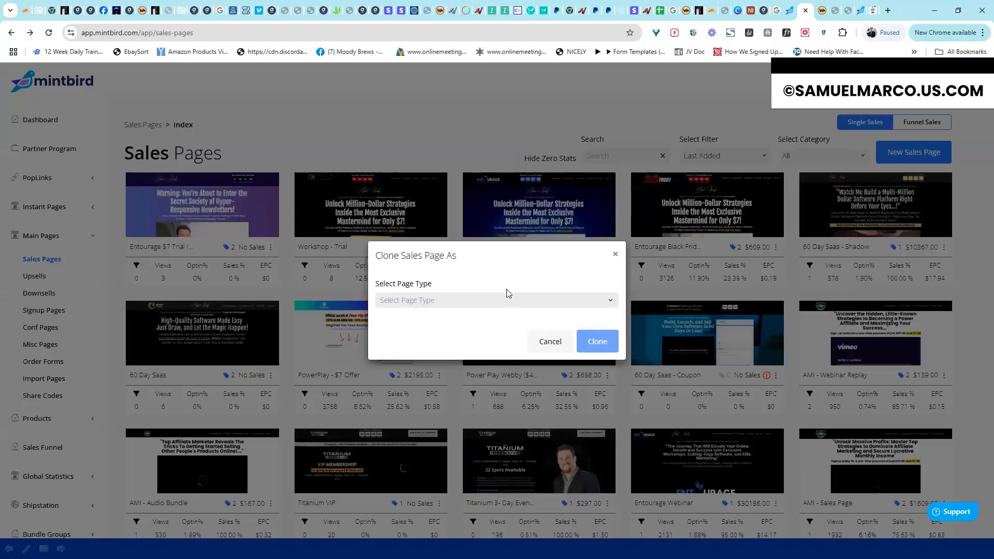
pyautogui.click(497, 296)
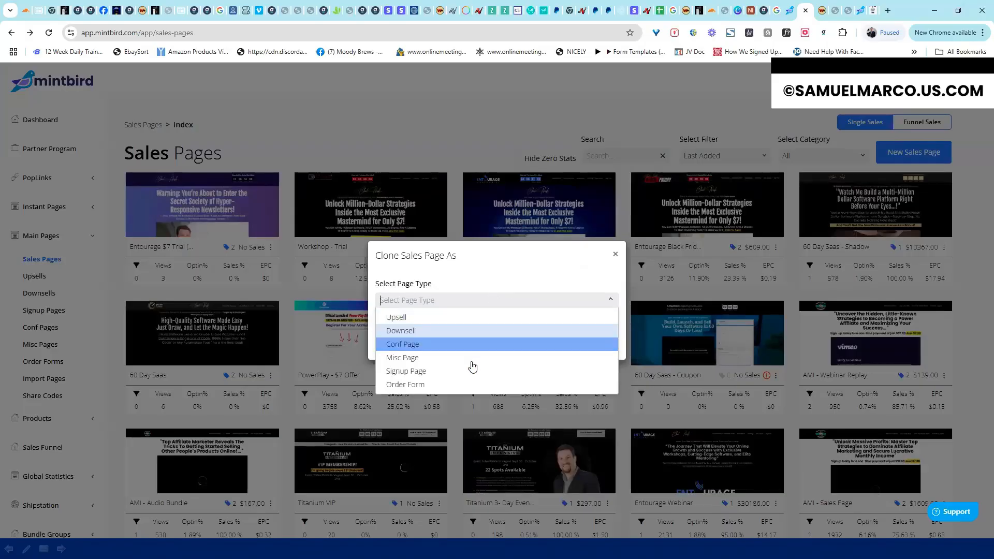
# Cancel the Clone Sales Page As dialog without cloning and dismiss the page's actions
pyautogui.click(497, 282)
pyautogui.click(701, 252)
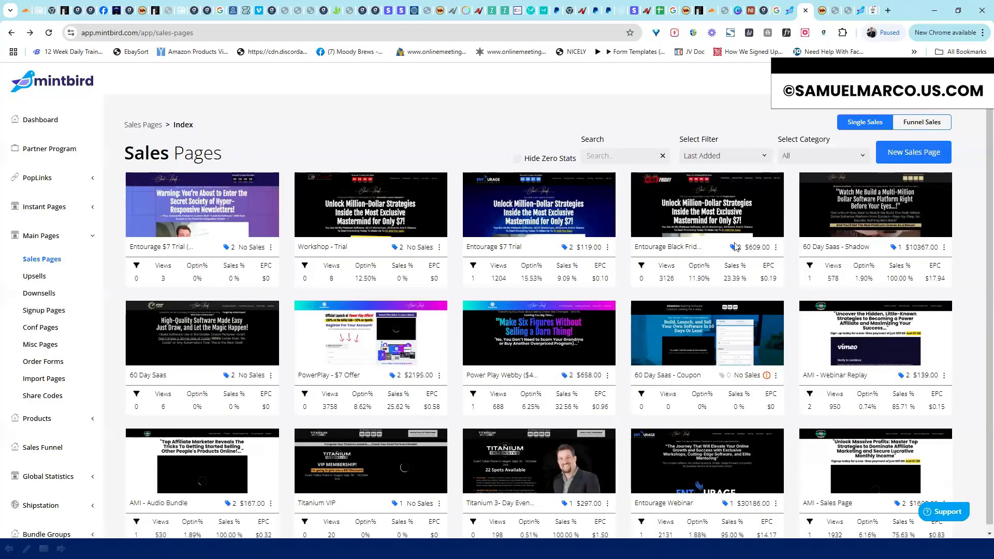
pyautogui.click(776, 247)
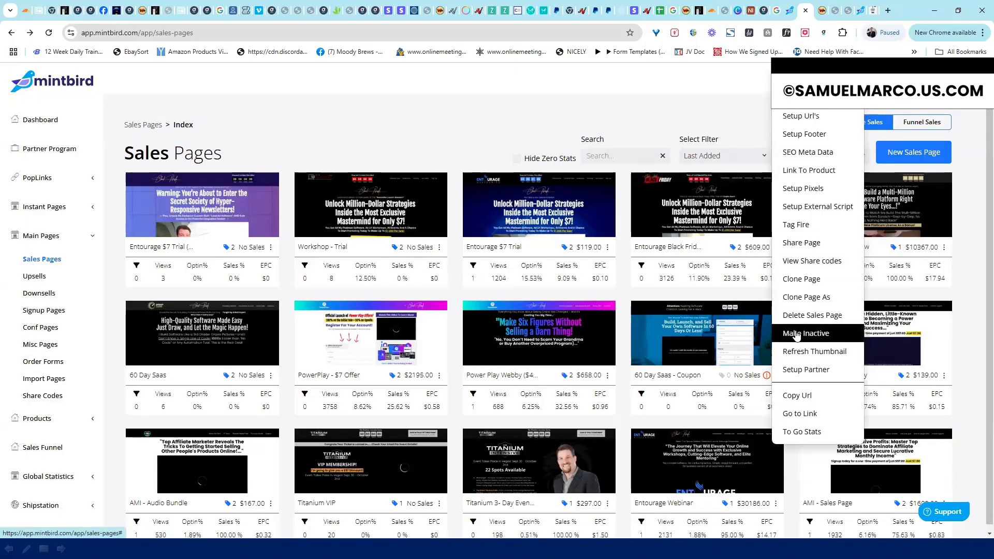
pyautogui.click(603, 118)
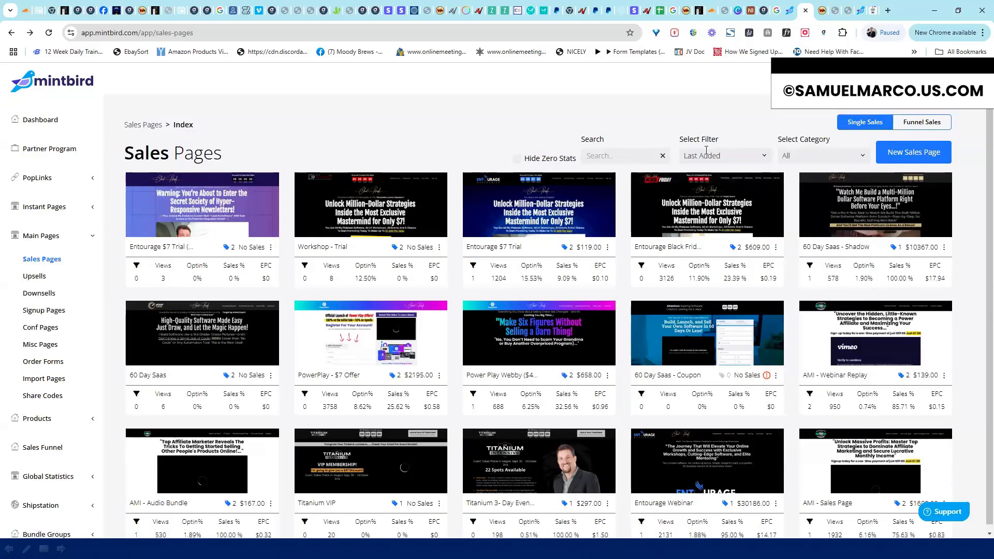
# Filter Sales Pages to Inactive, scroll through them, then switch back to Last Added
pyautogui.click(706, 151)
pyautogui.click(702, 202)
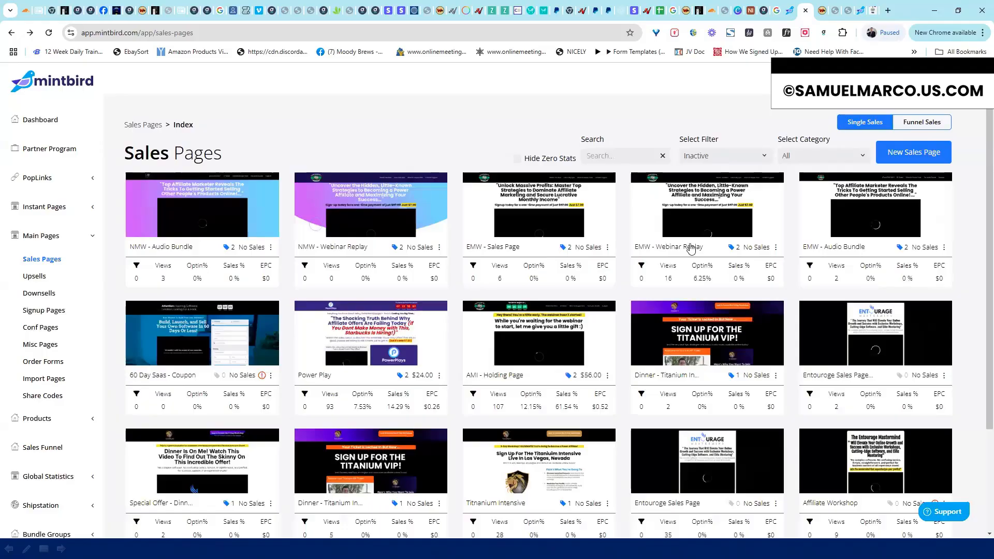
pyautogui.scroll(-3, 980, 207)
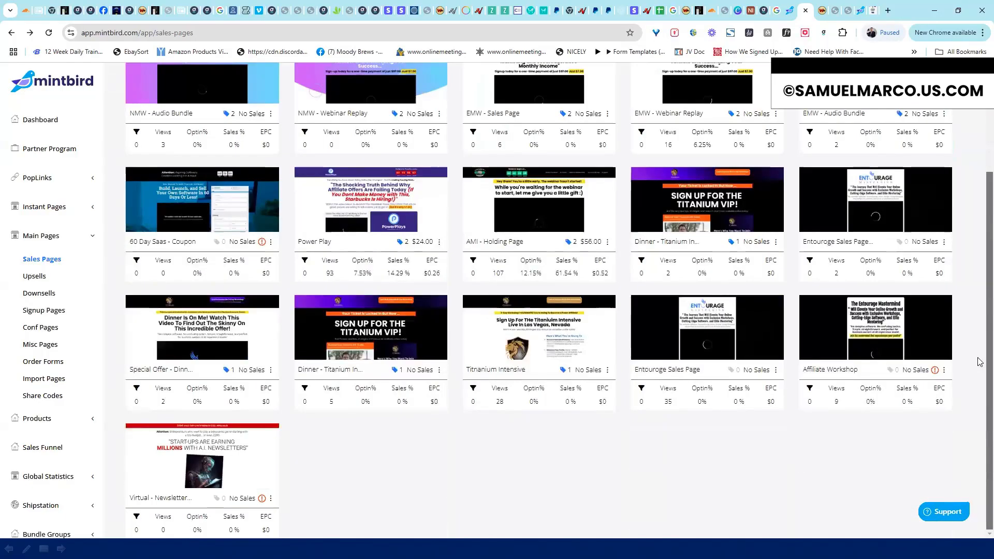
pyautogui.scroll(3, 981, 179)
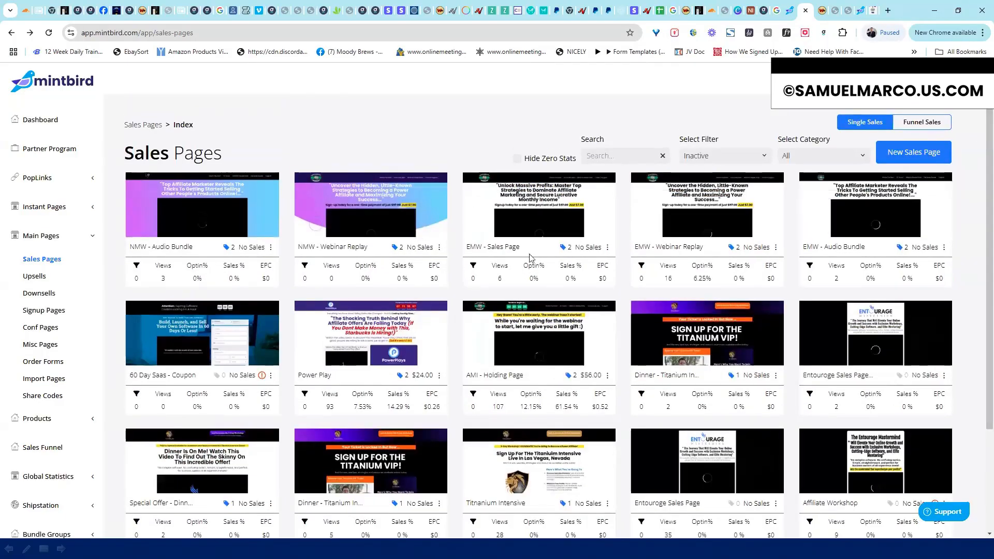
pyautogui.click(758, 155)
pyautogui.click(704, 170)
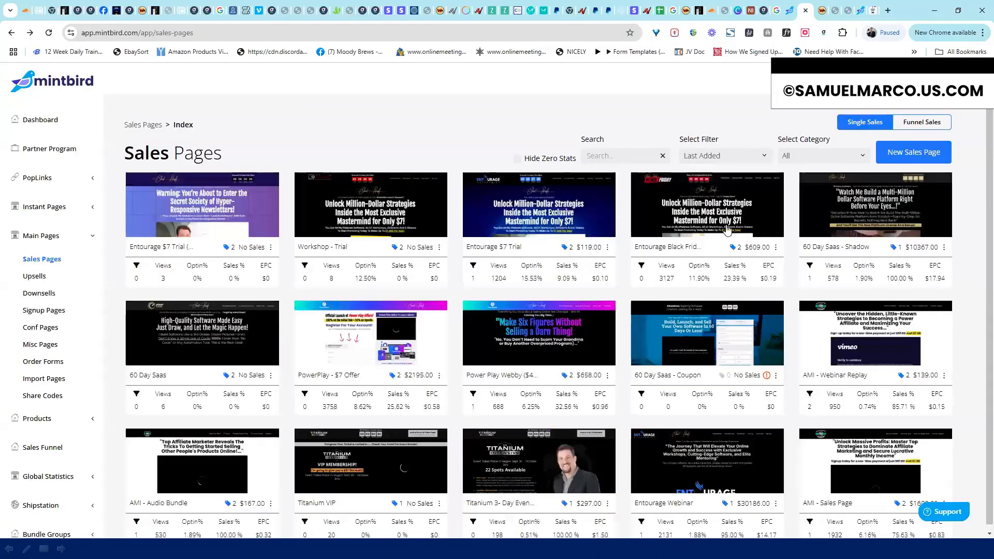
# Open the first sales page in the editor to see its red Secret Society design
pyautogui.click(607, 249)
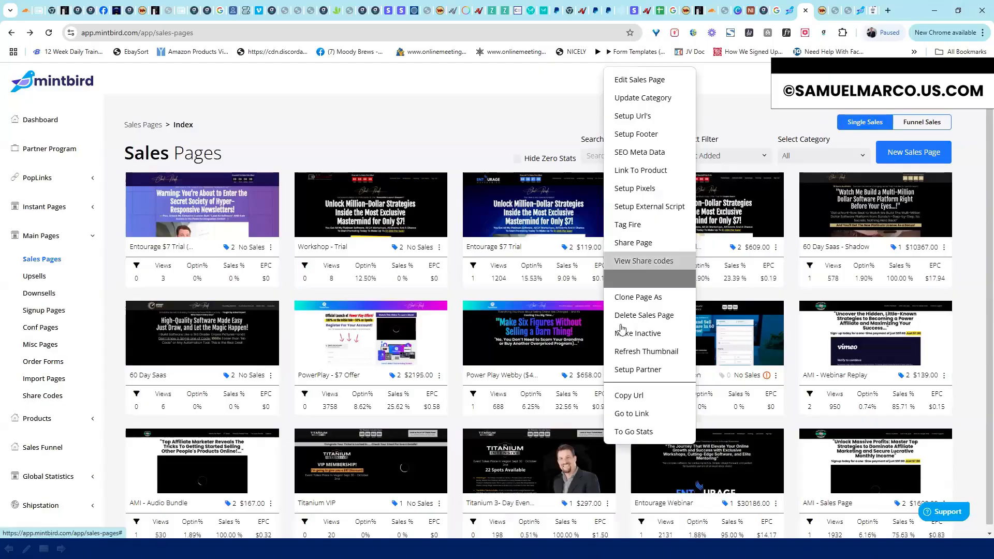
pyautogui.click(352, 129)
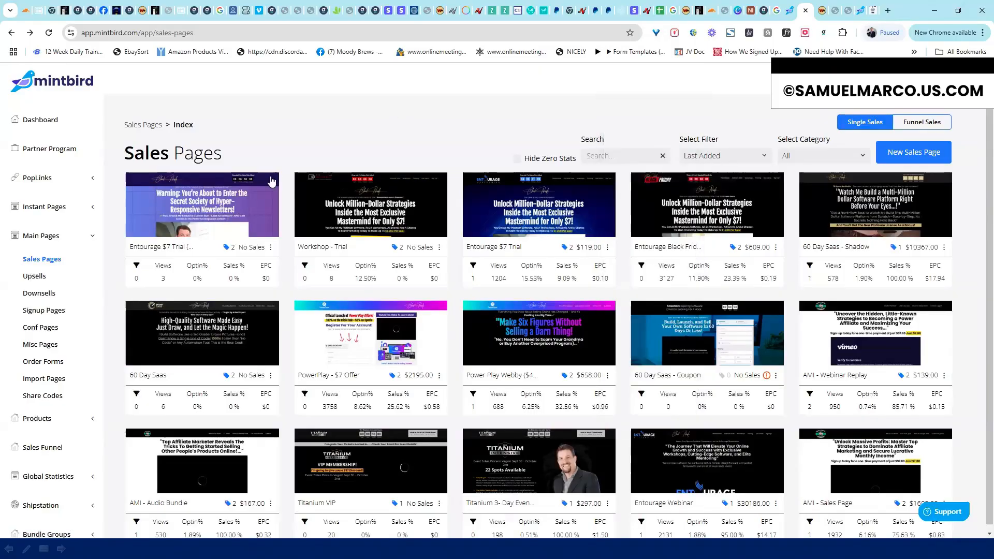
pyautogui.click(517, 200)
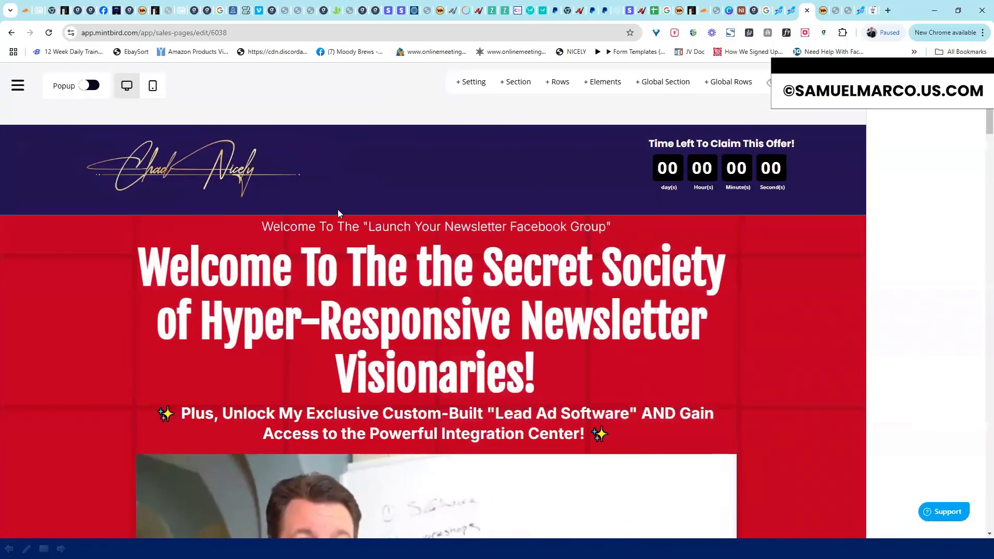
# Return to Main Pages > Sales Pages and refresh the first page's thumbnail
pyautogui.click(18, 86)
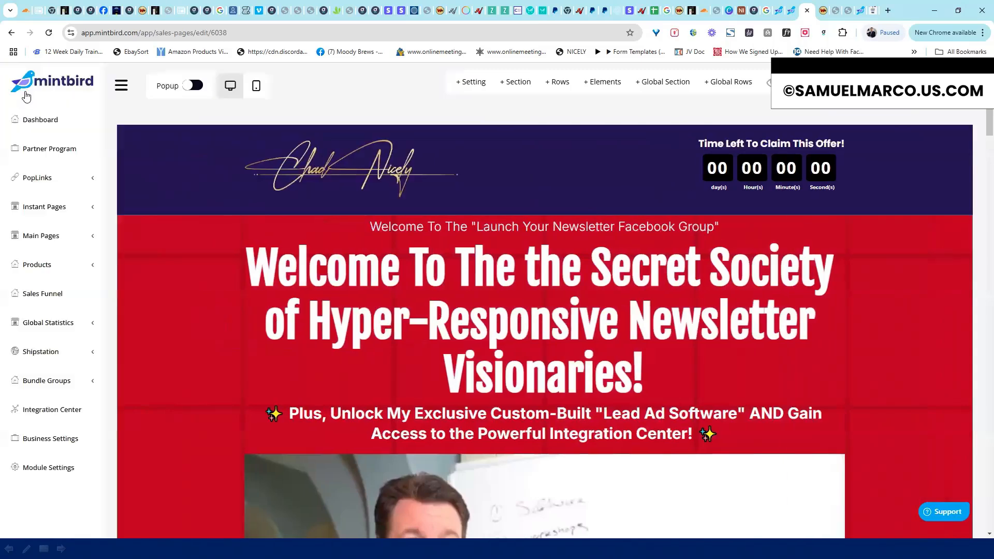
pyautogui.click(54, 238)
pyautogui.click(49, 266)
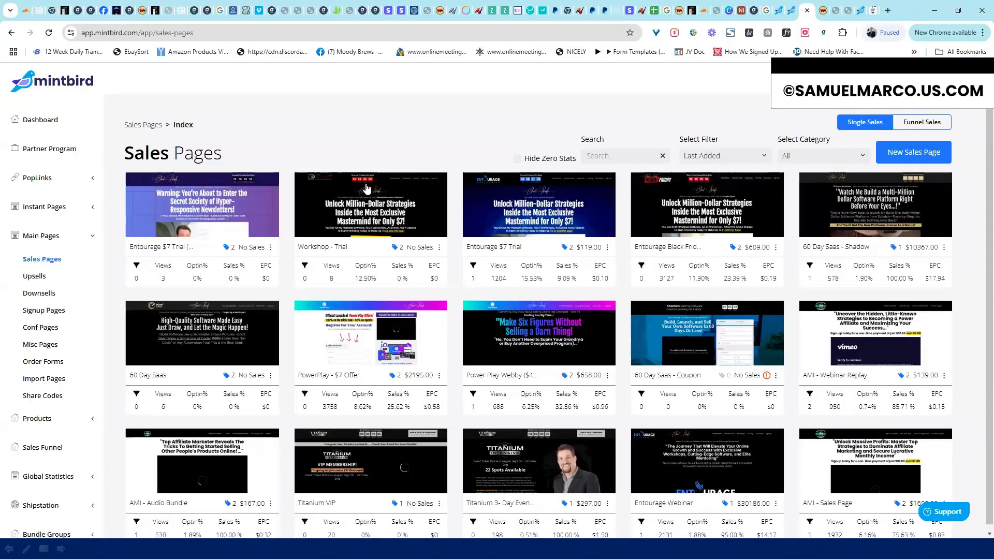
pyautogui.click(272, 250)
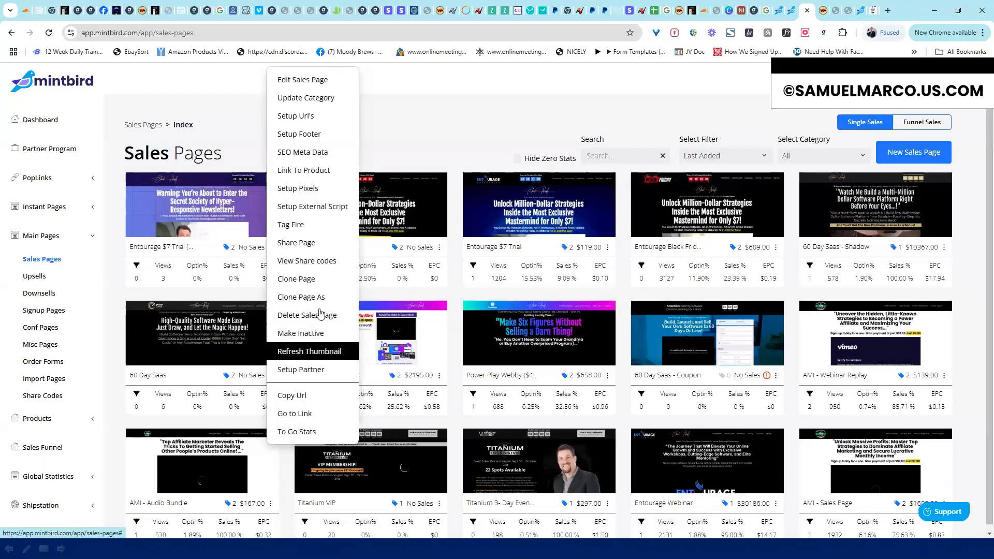
pyautogui.click(447, 151)
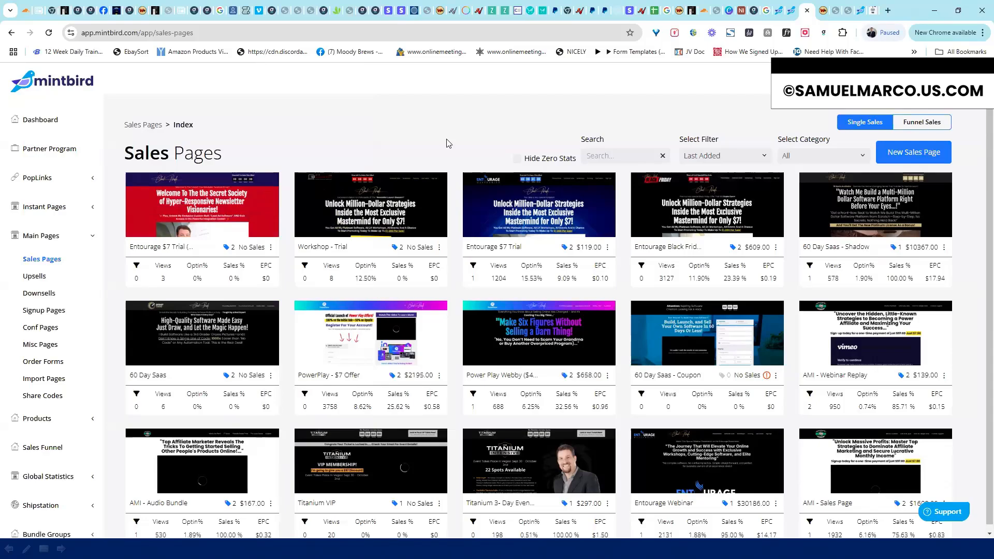
# Check Entourage $7 Trial's Setup Partner settings, close them unsaved, and reopen its actions menu
pyautogui.click(271, 247)
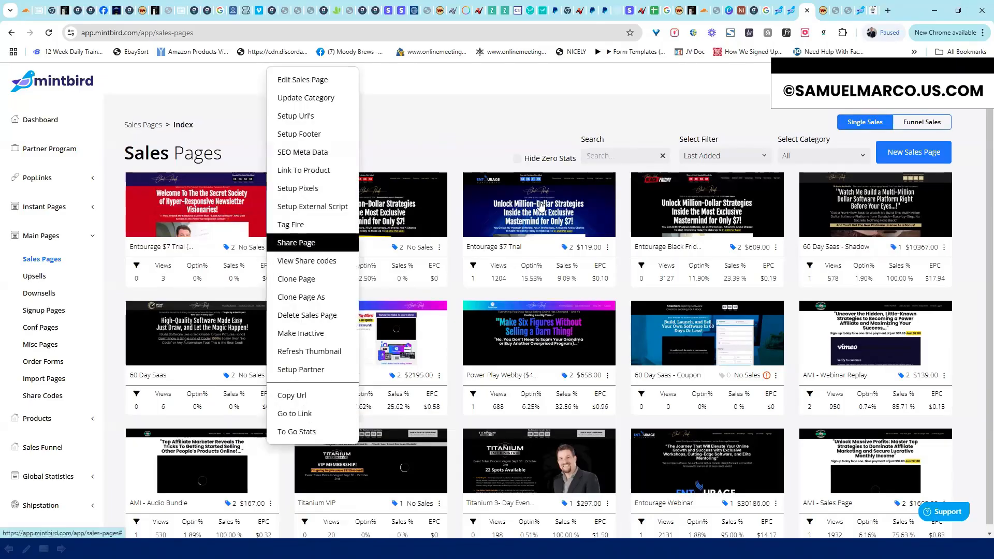
pyautogui.click(608, 247)
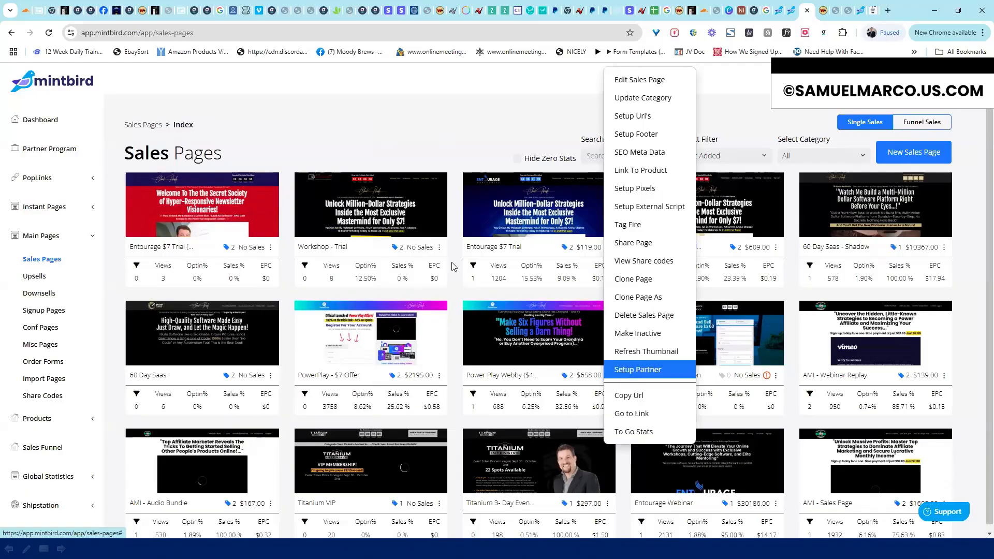
pyautogui.click(624, 372)
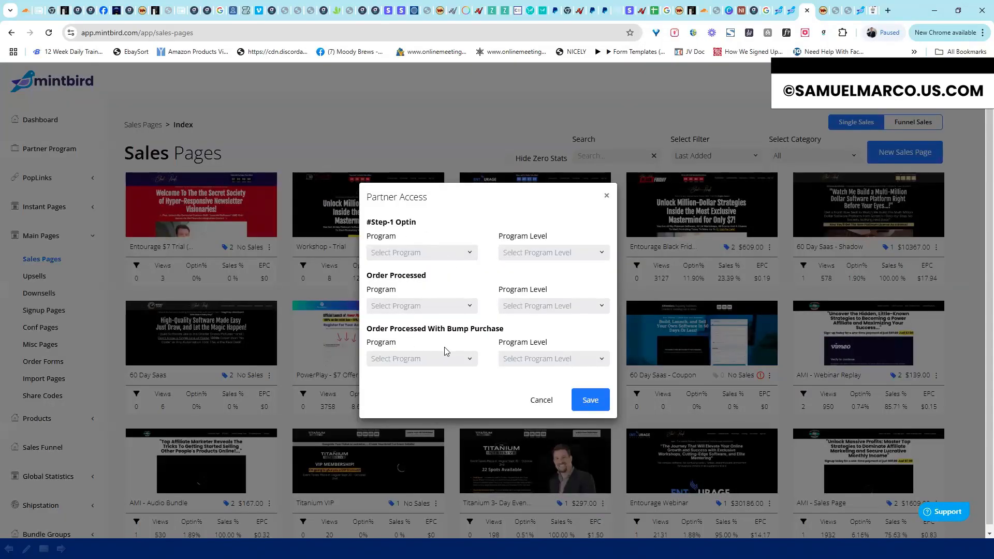
pyautogui.click(607, 200)
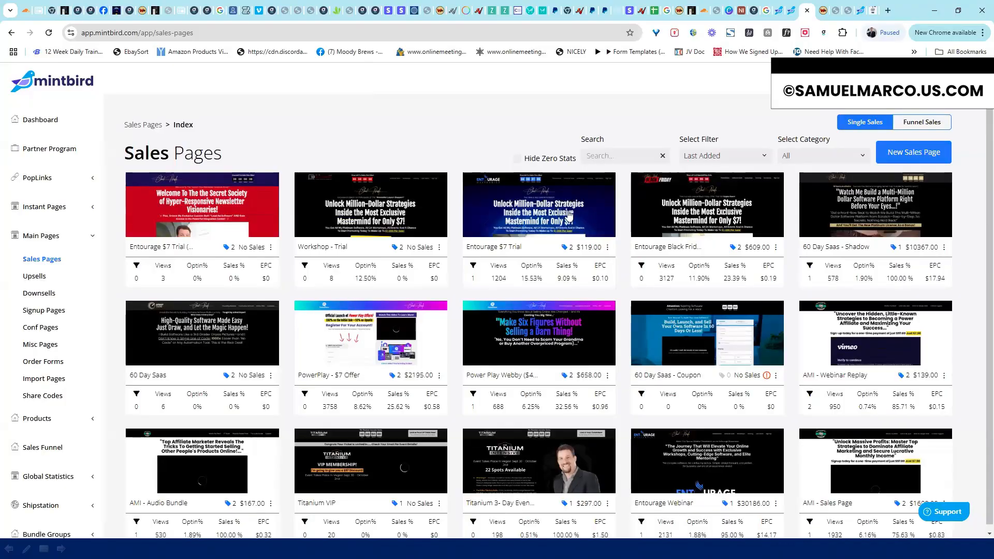
pyautogui.click(610, 249)
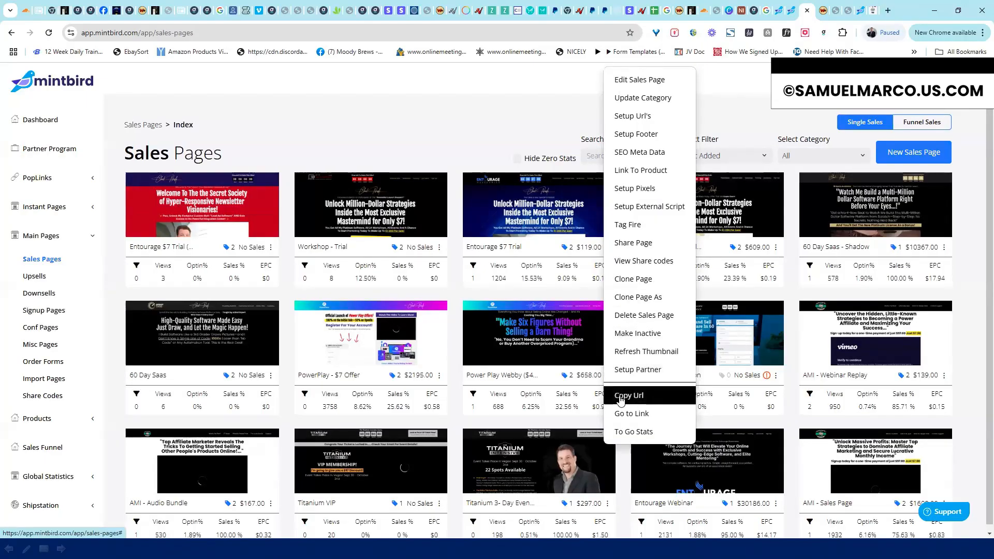
# Show the Entourage $7 Trial page's To Go Stats for the past Year
pyautogui.click(649, 431)
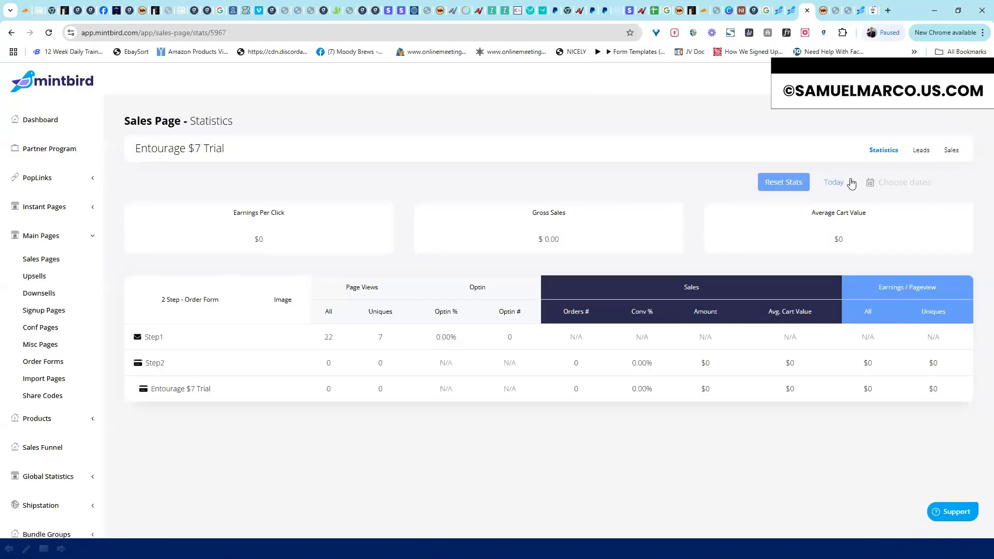
pyautogui.click(848, 184)
pyautogui.click(814, 275)
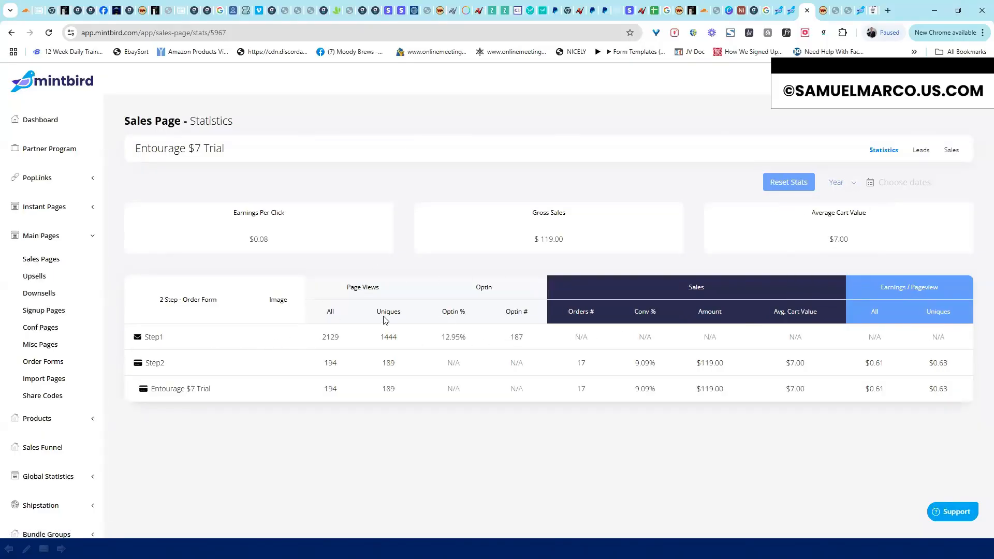
# Browse the page's leads for the Year range, including page 2
pyautogui.click(917, 153)
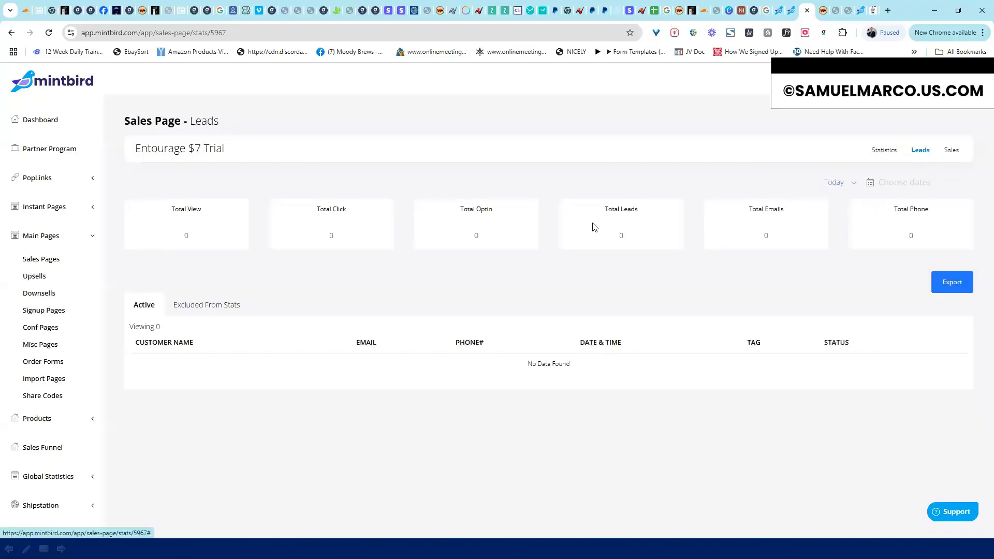
pyautogui.click(846, 185)
pyautogui.click(821, 273)
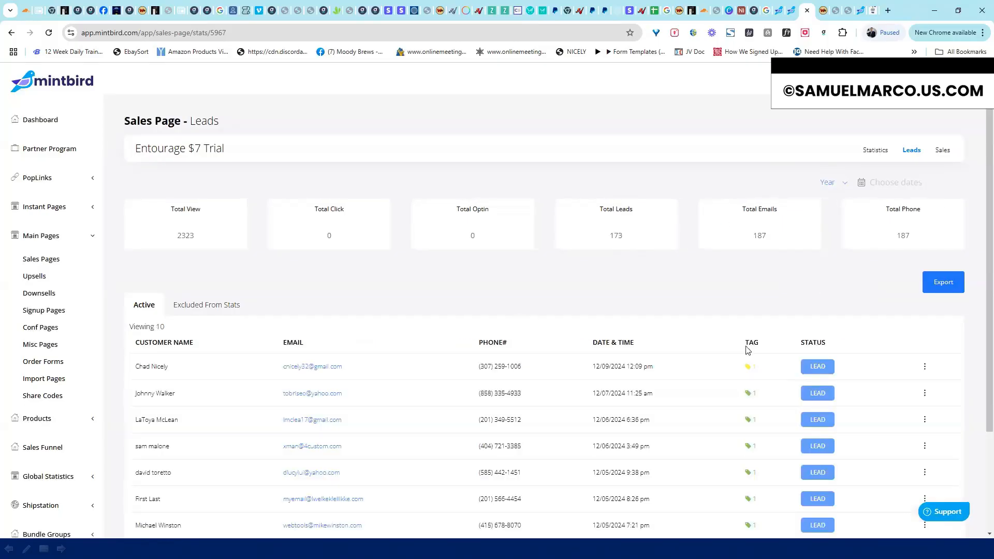
pyautogui.scroll(-3, 981, 279)
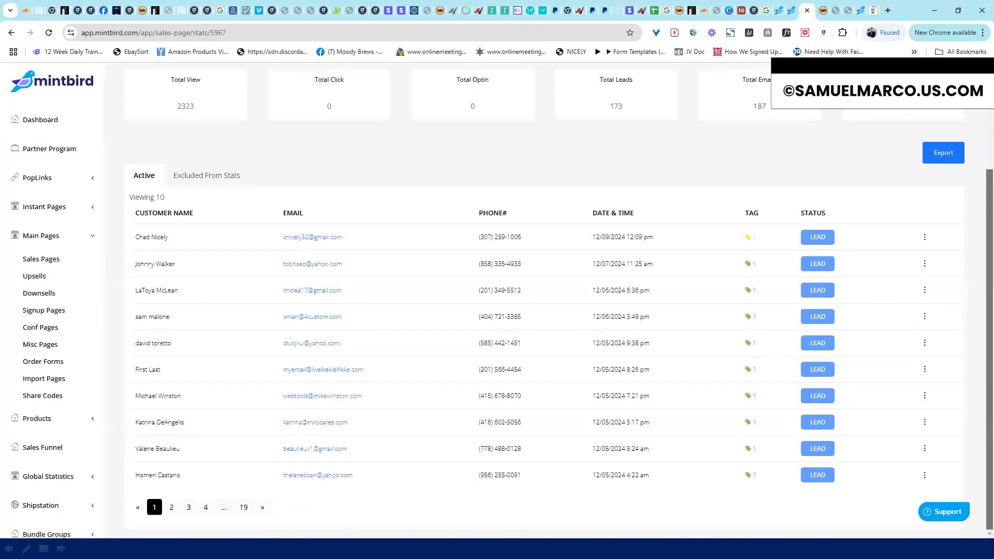
pyautogui.click(172, 508)
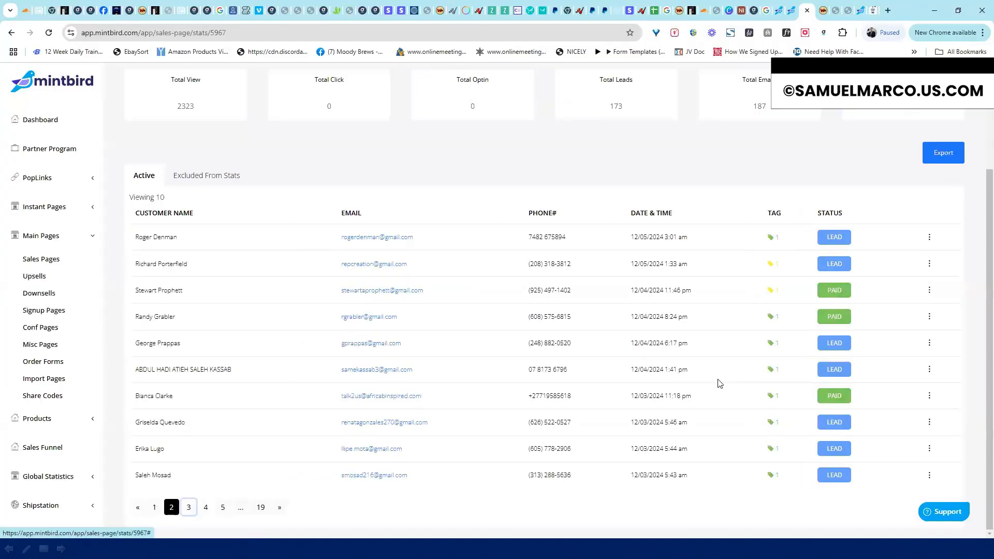
pyautogui.click(171, 509)
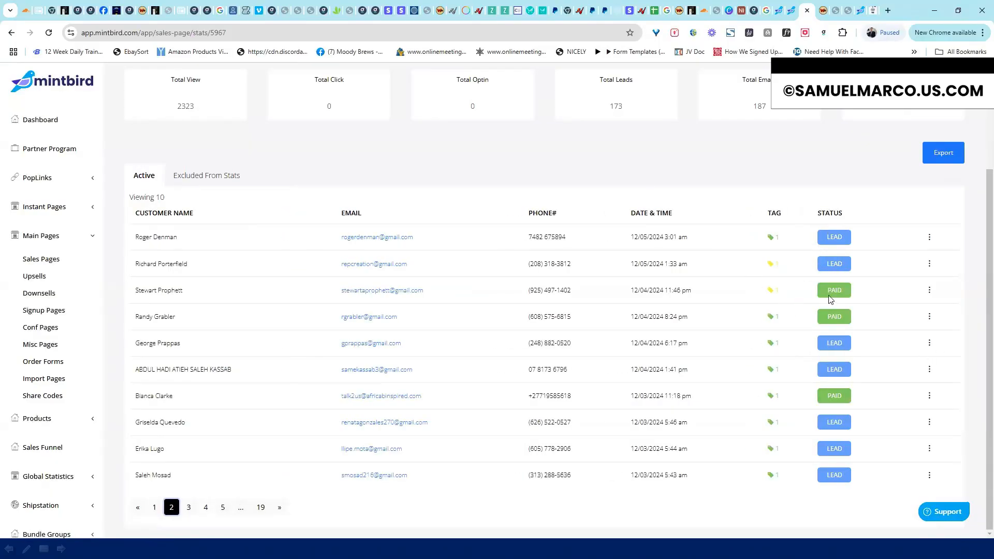
pyautogui.scroll(3, 981, 207)
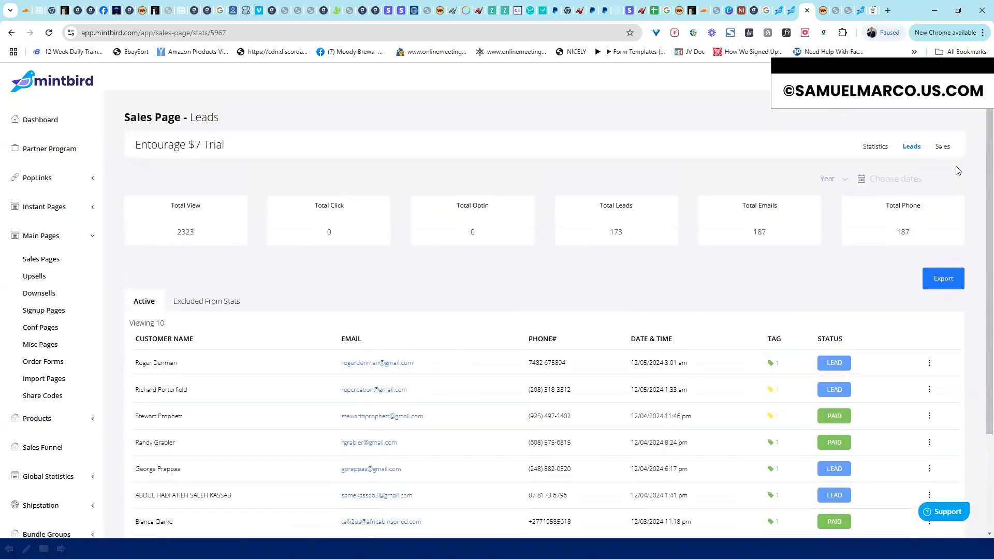
# Check the Sales and Statistics tabs, then go back to the Sales Pages list
pyautogui.click(950, 151)
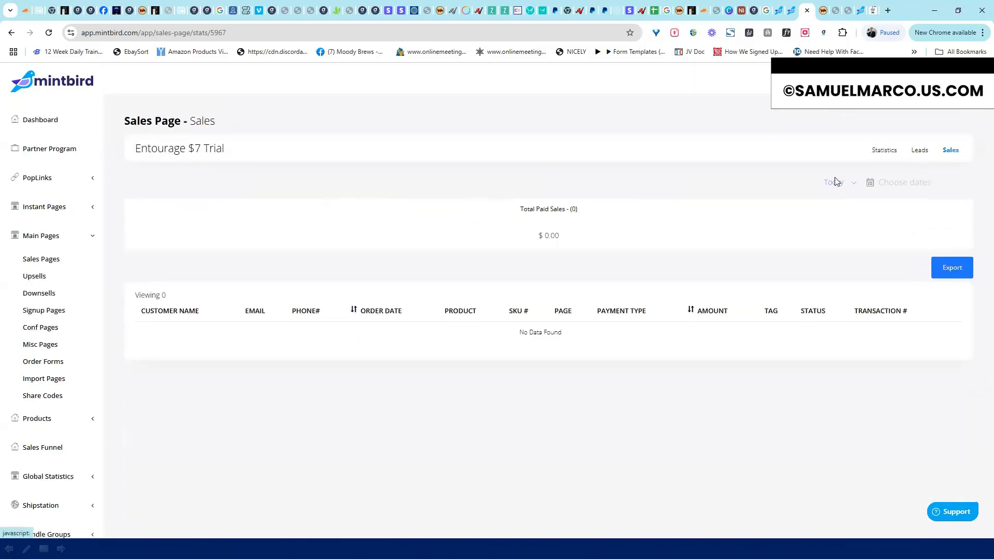
pyautogui.click(885, 150)
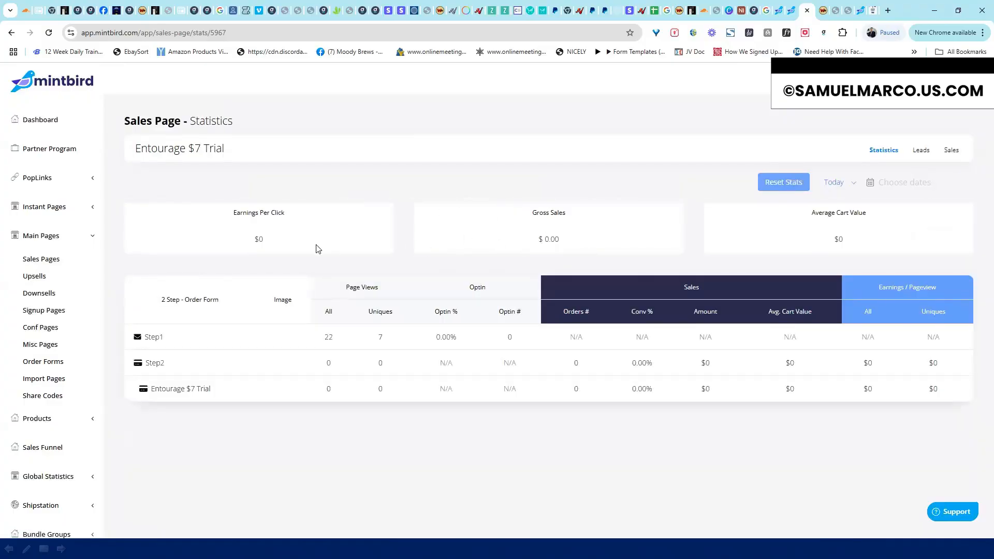
pyautogui.click(44, 259)
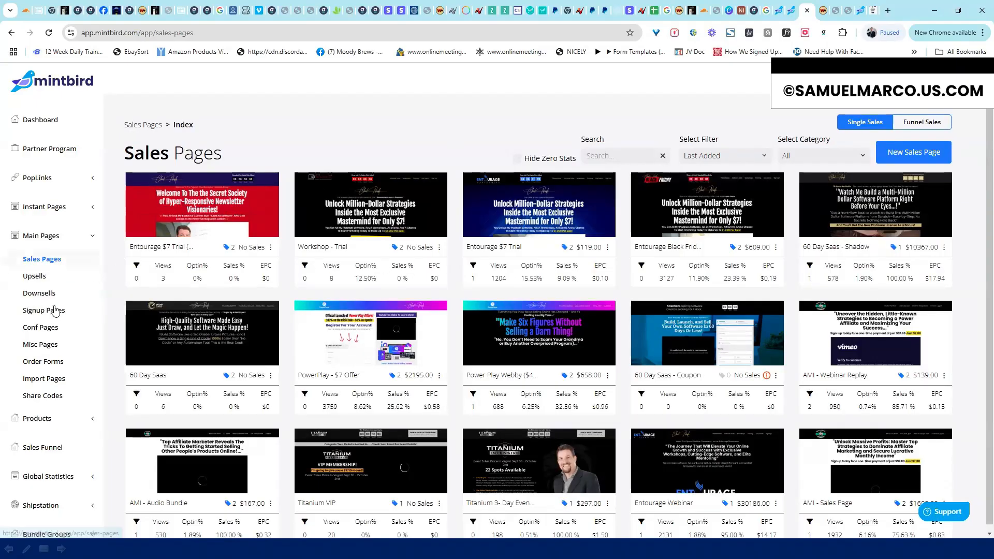
# Check the Sales Pages category filter, keep it on All, and collapse Main Pages
pyautogui.click(91, 236)
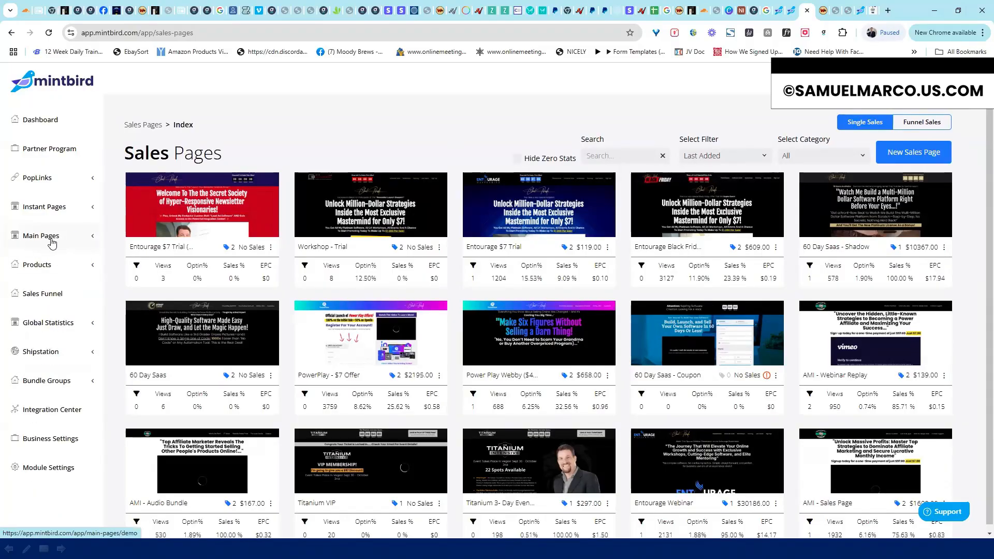
pyautogui.click(91, 237)
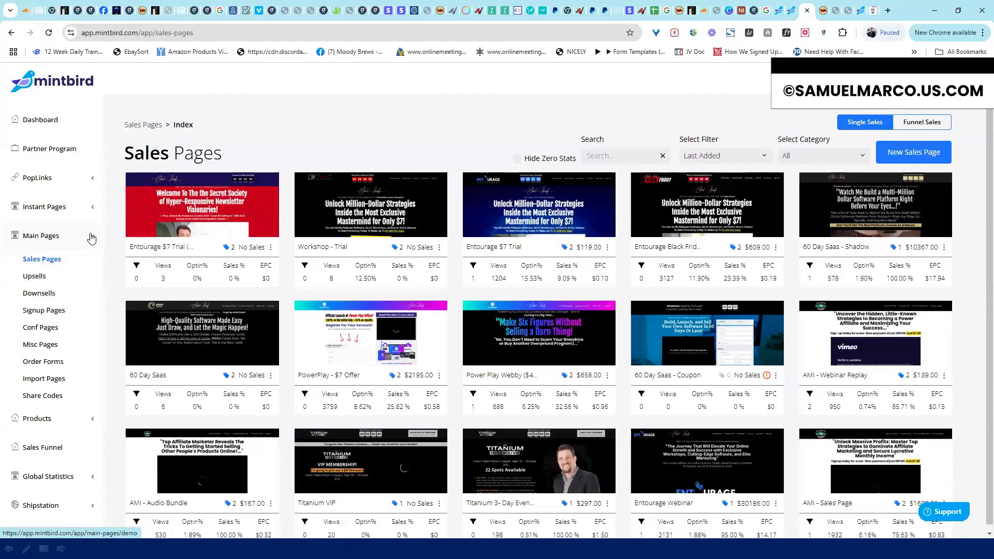
pyautogui.click(799, 151)
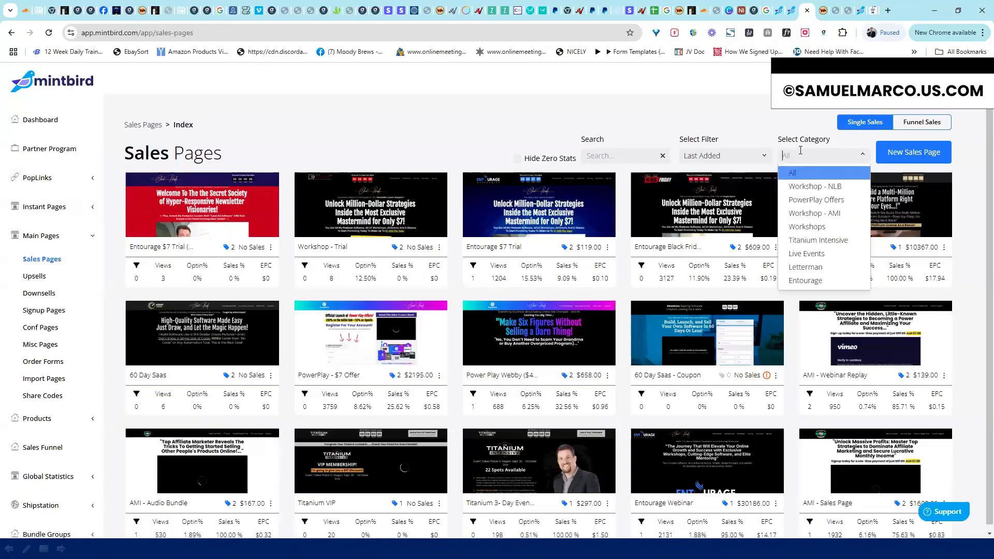
pyautogui.click(720, 105)
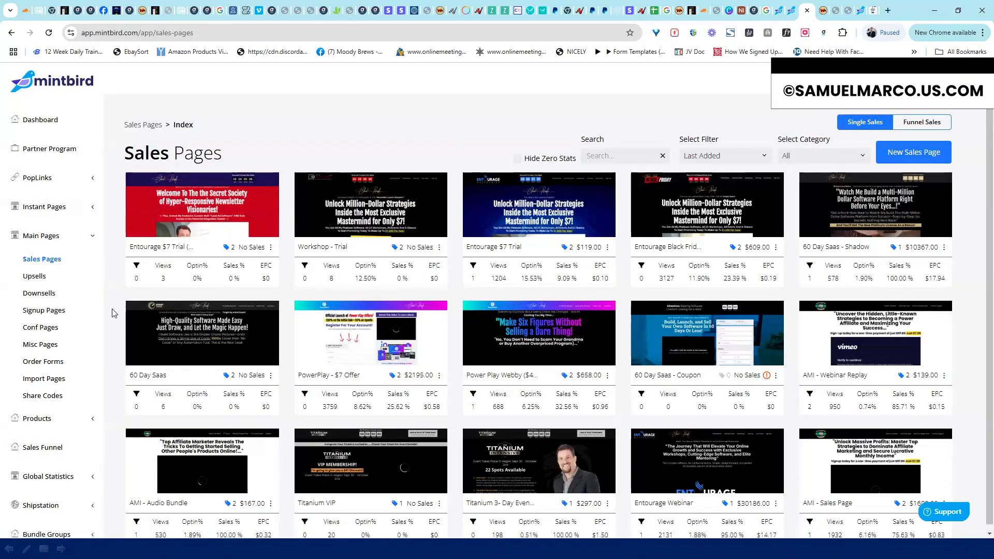
pyautogui.click(89, 239)
# Go to Module Settings > Mintbird > Sales Page and review the existing sales page categories
pyautogui.click(65, 467)
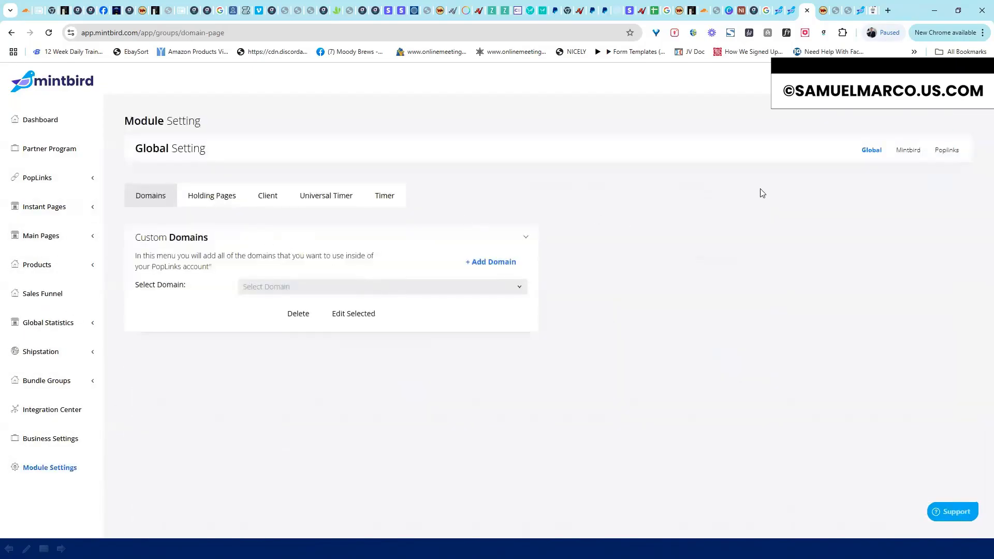
pyautogui.click(906, 150)
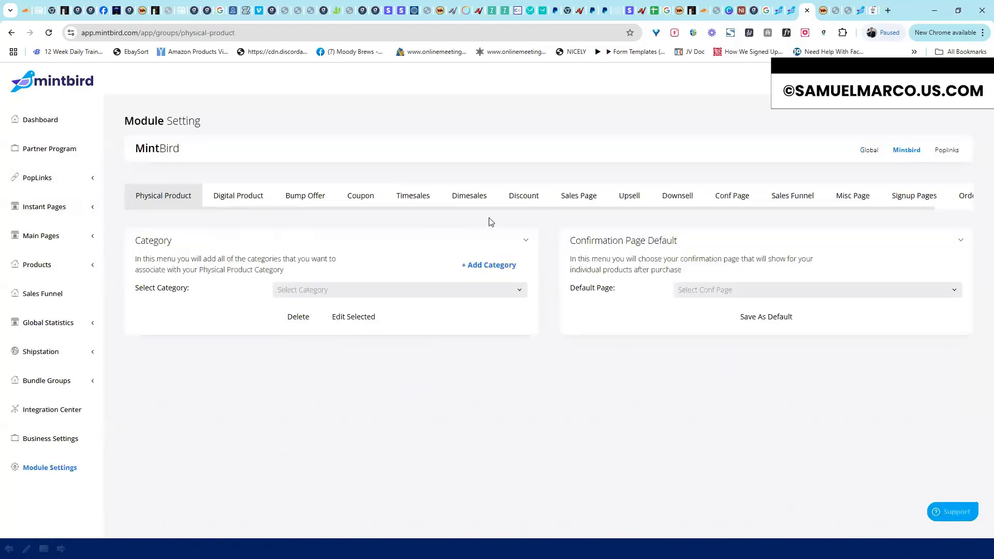
pyautogui.click(582, 197)
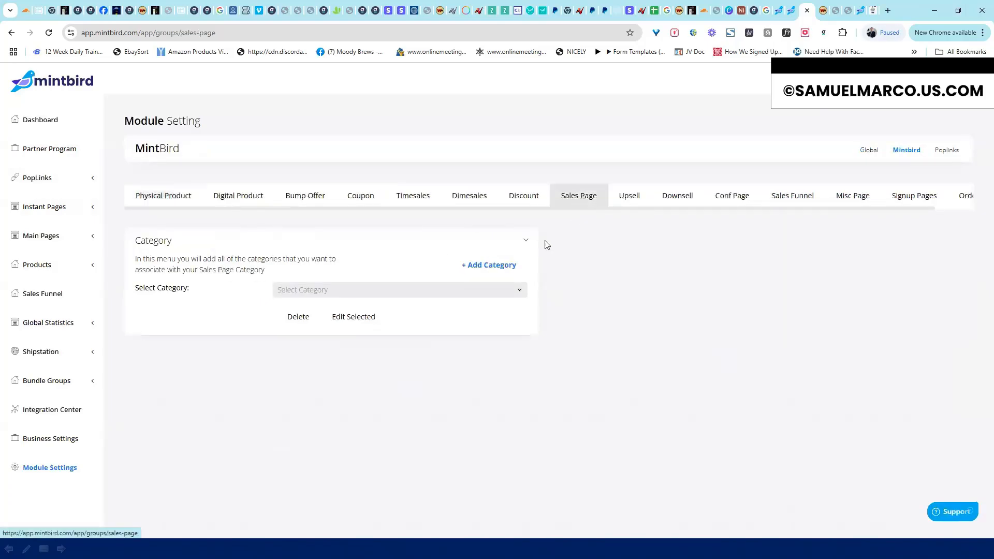
pyautogui.click(519, 290)
pyautogui.click(662, 282)
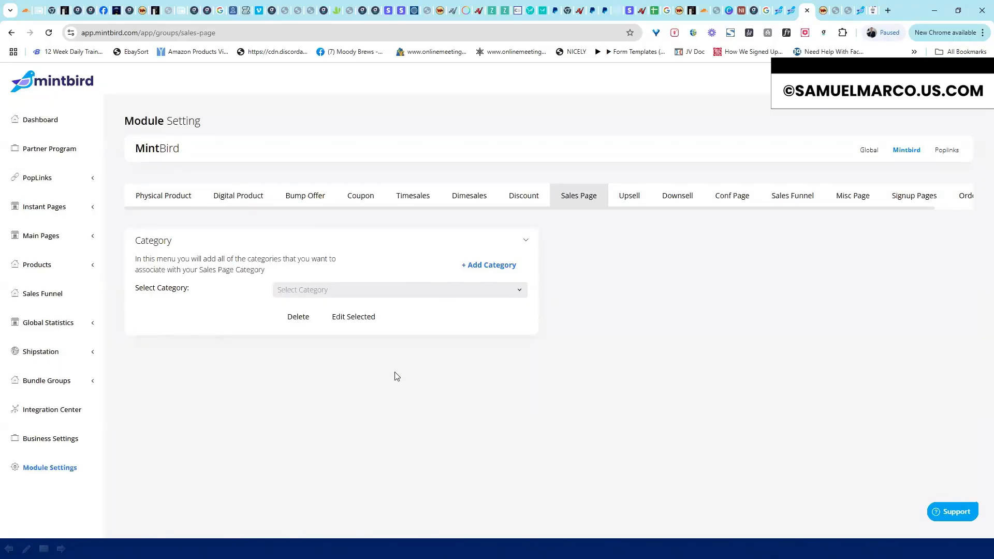
# Expand the Products section in the sidebar
pyautogui.click(93, 239)
pyautogui.click(93, 239)
pyautogui.click(89, 268)
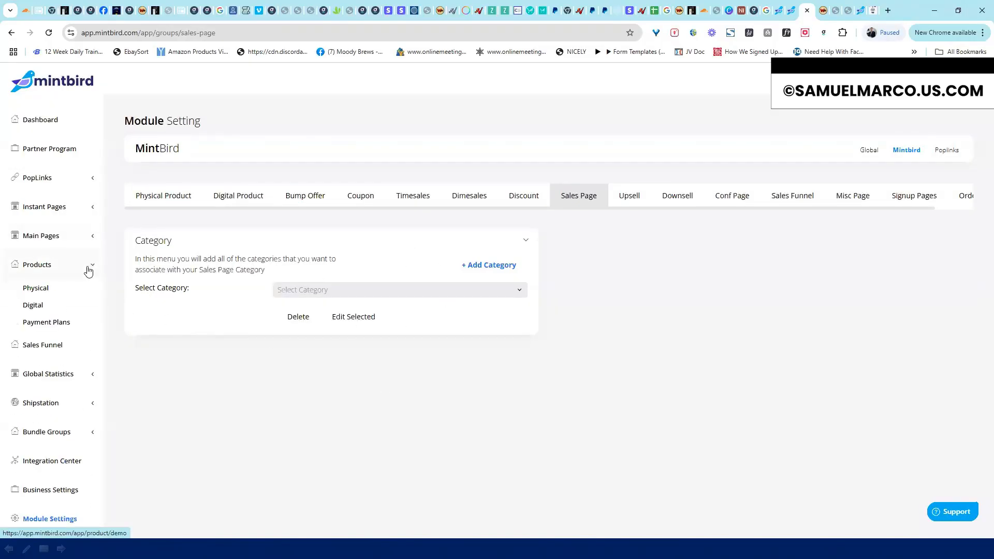
# Under Products > Digital, edit the Black Friday - Entourage $7 product
pyautogui.click(38, 309)
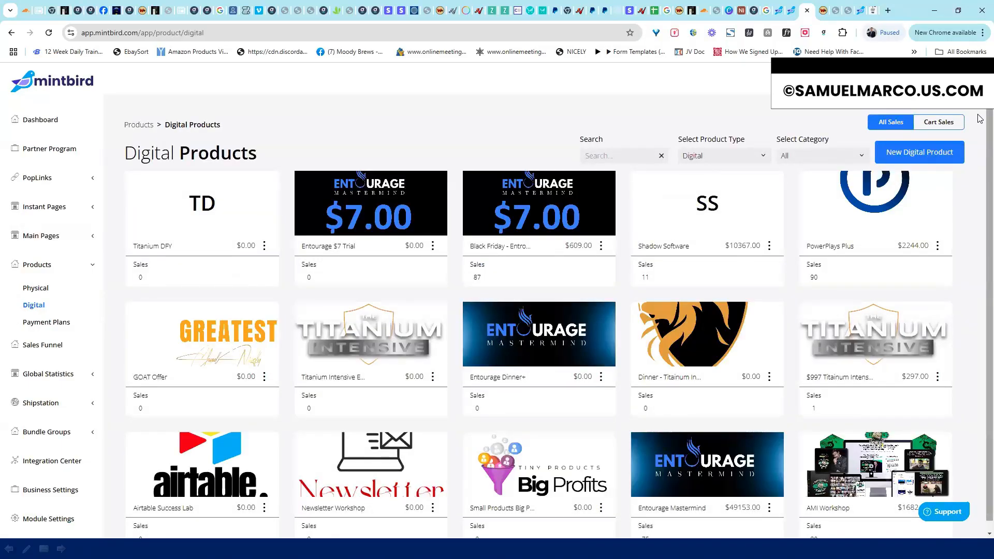
pyautogui.scroll(-1, 981, 160)
pyautogui.scroll(1, 812, 261)
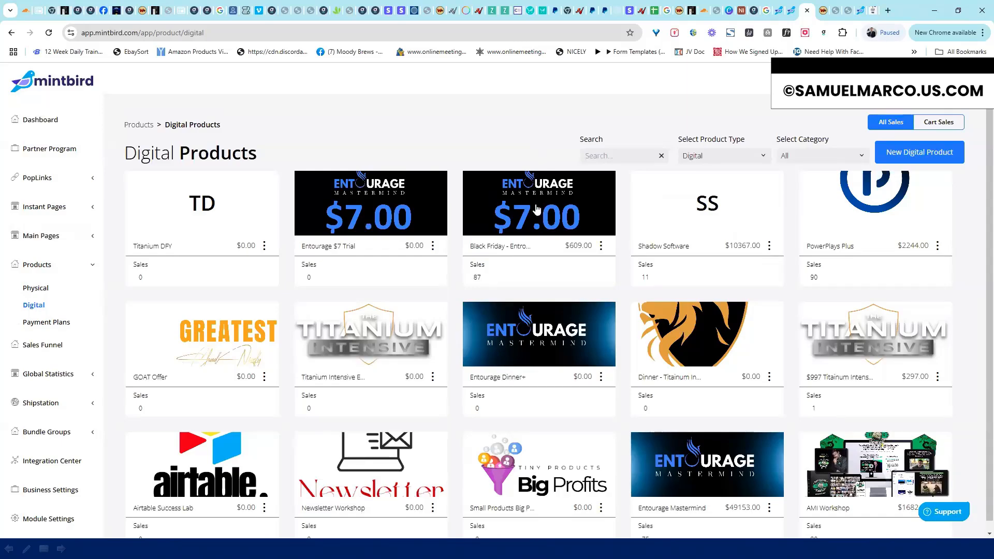
pyautogui.click(602, 247)
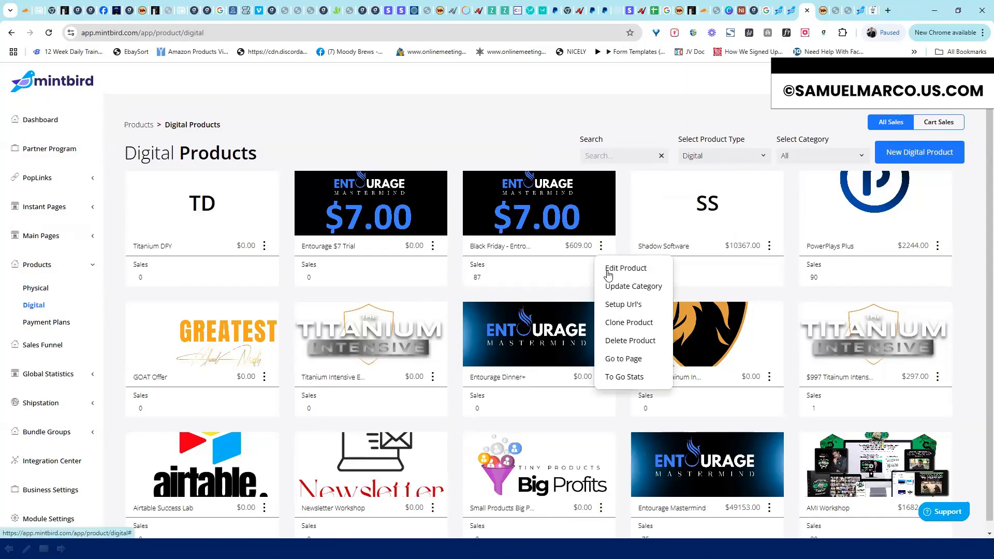
pyautogui.click(608, 268)
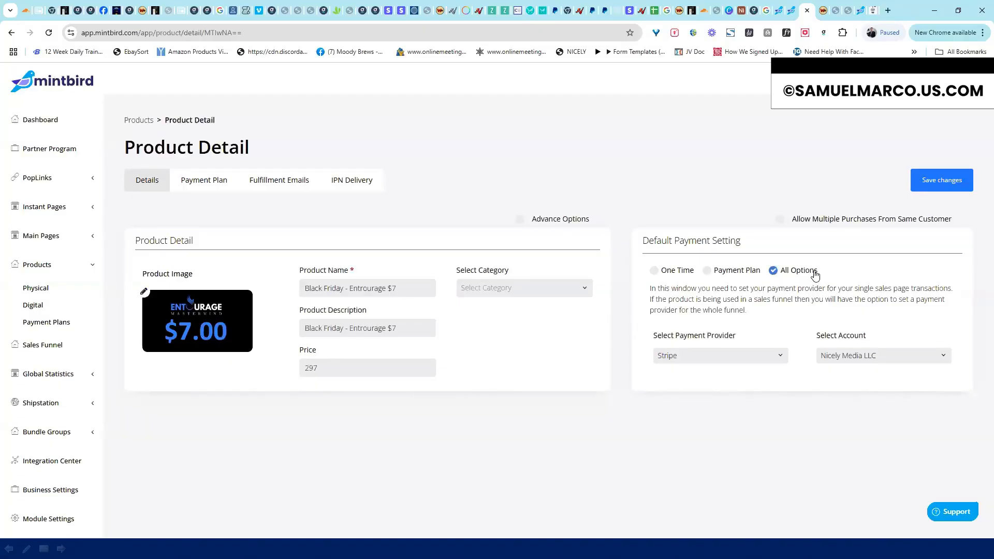
# Expand Main Pages and open the Sales Pages index
pyautogui.click(92, 238)
pyautogui.click(63, 262)
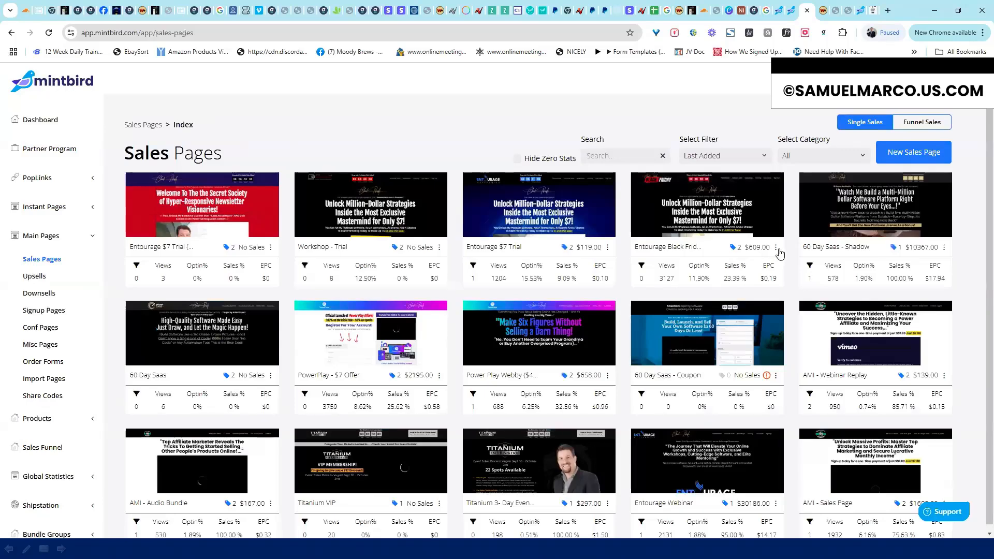
# Check the Black Friday sales page's product link and its Entourage Trial pricing, then cancel unchanged
pyautogui.click(776, 247)
pyautogui.click(795, 174)
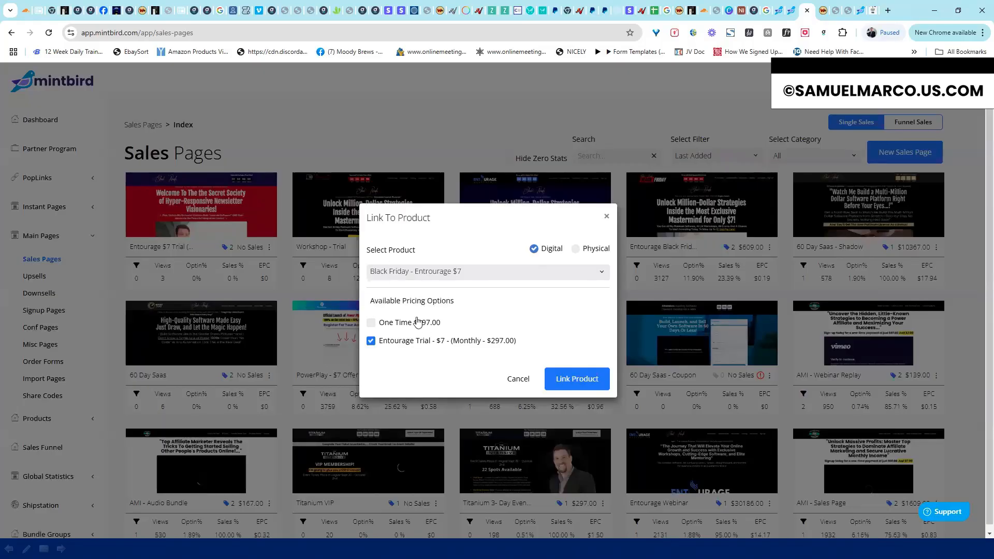
pyautogui.tripleClick(464, 306)
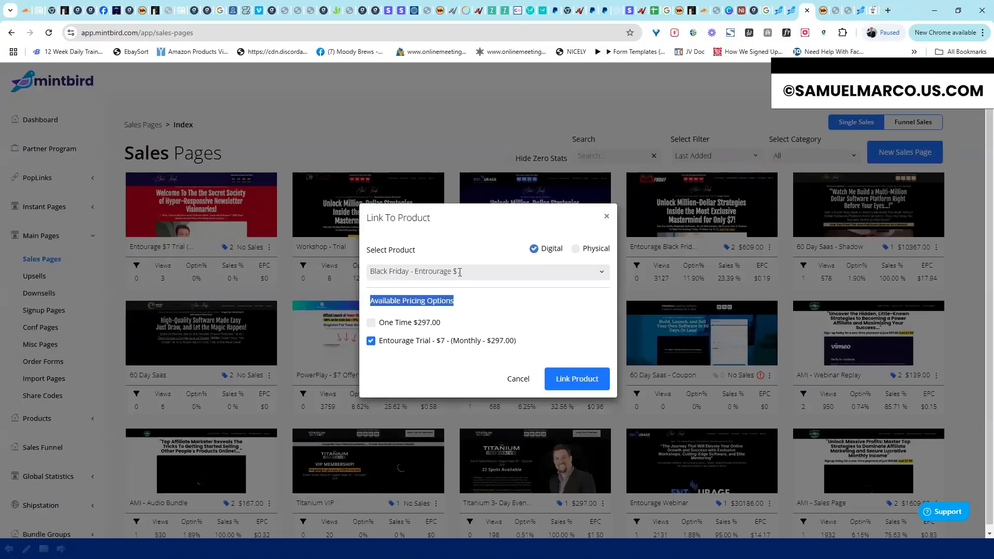
pyautogui.click(521, 340)
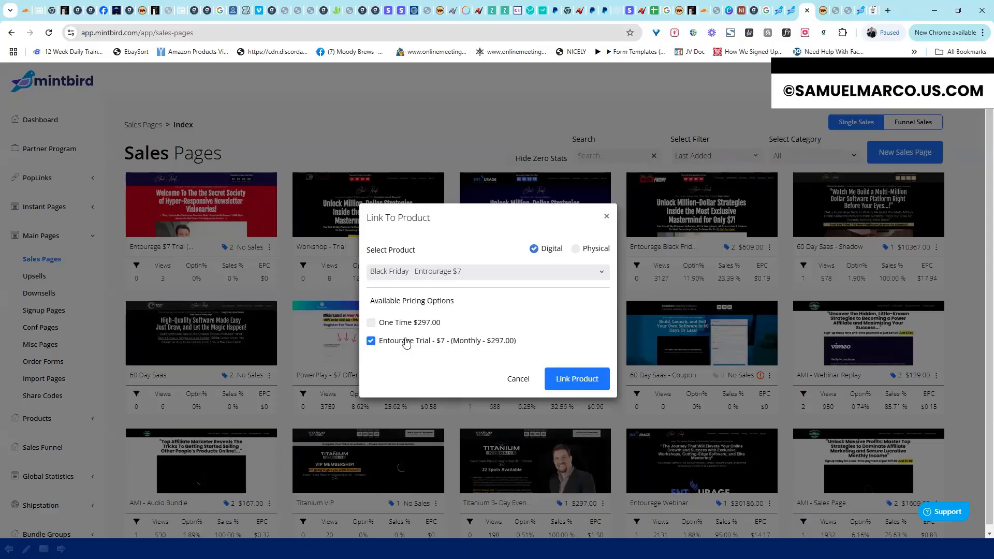
pyautogui.click(518, 380)
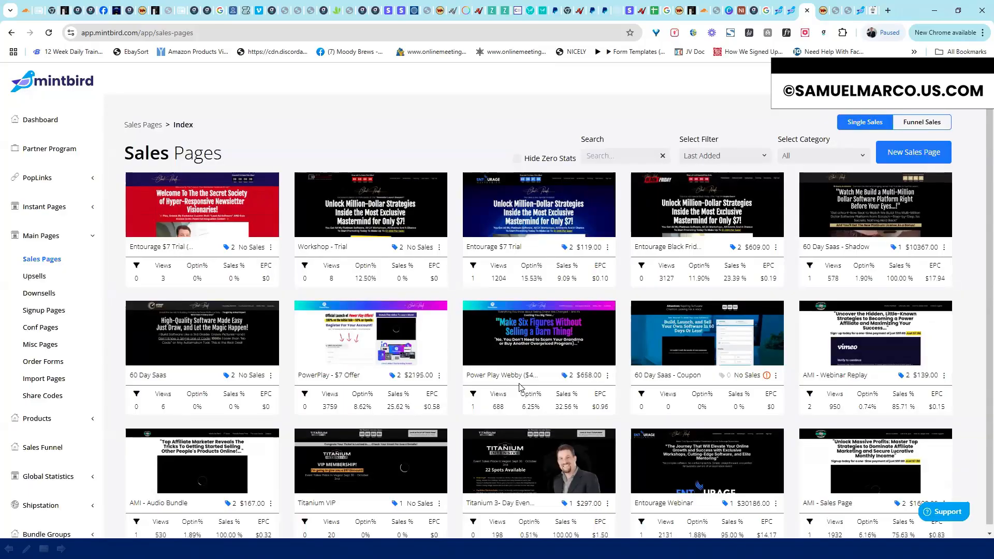
# Collapse Main Pages and open the Digital products list under Products
pyautogui.click(93, 237)
pyautogui.click(92, 264)
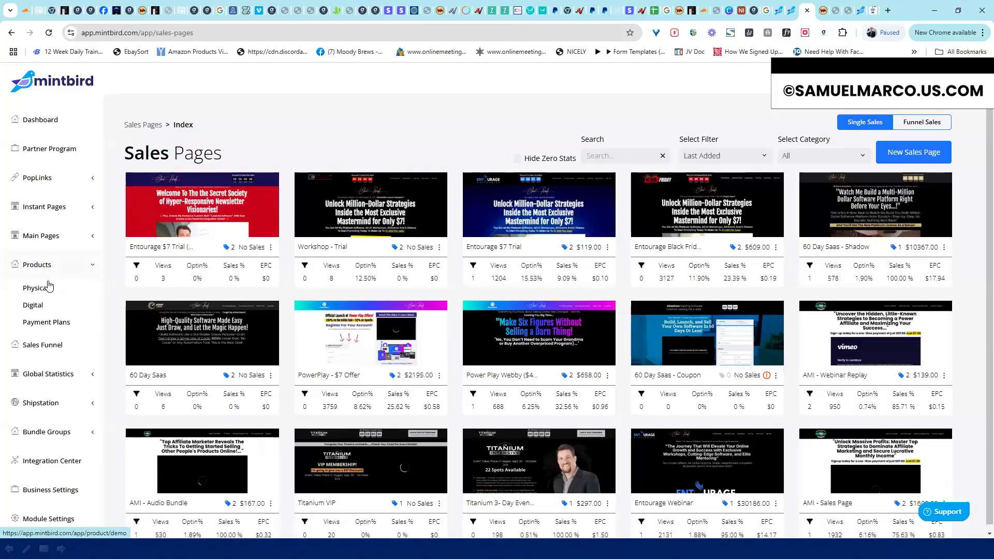
pyautogui.click(34, 306)
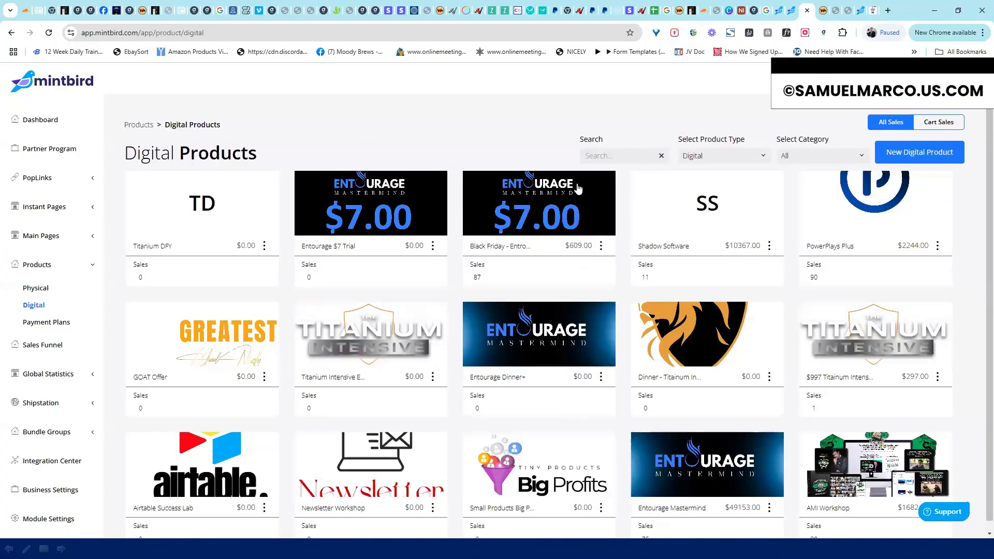
# Open the Black Friday - Entourage $7 order form, scroll through it, and preview it live
pyautogui.click(556, 202)
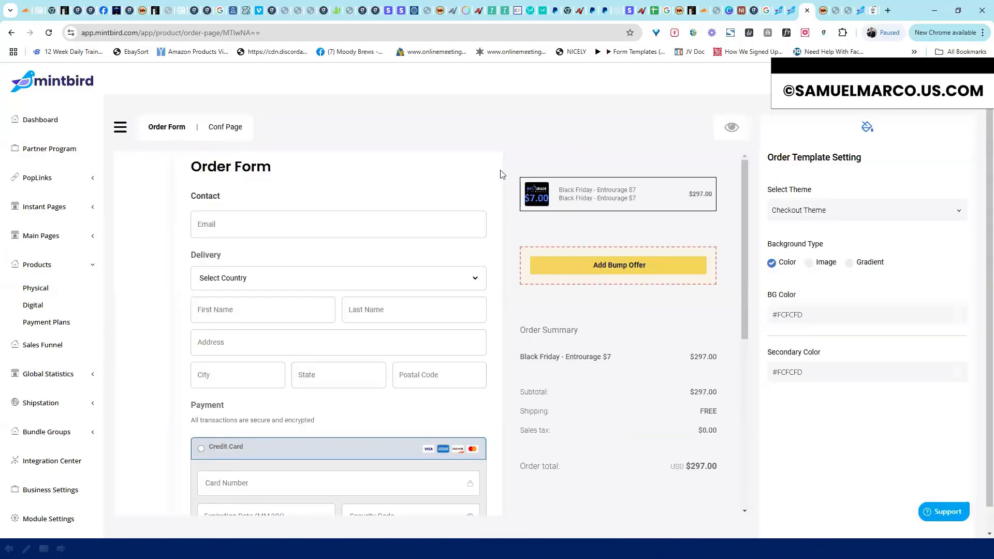
pyautogui.moveTo(744, 205); pyautogui.dragTo(745, 153)
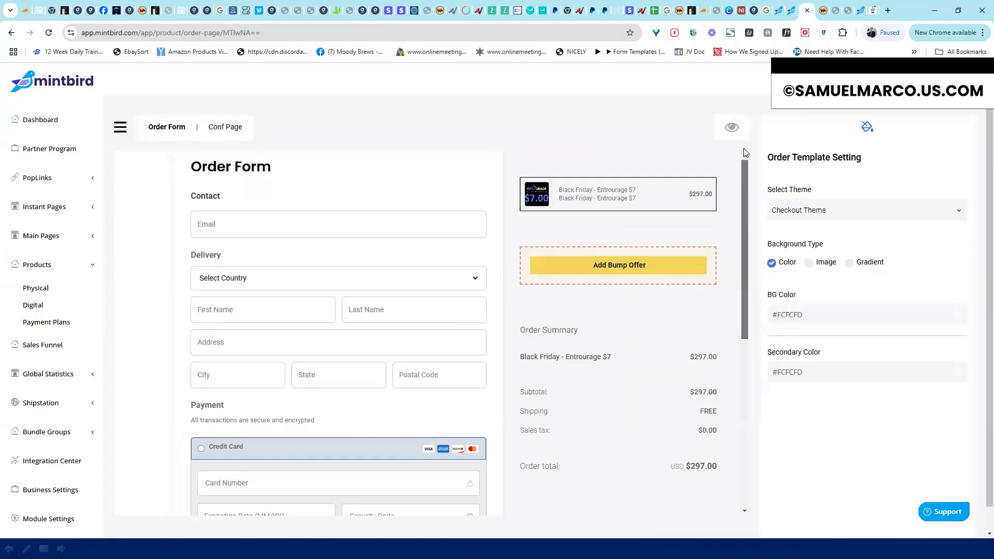
pyautogui.scroll(-5, 741, 273)
pyautogui.scroll(5, 624, 259)
pyautogui.moveTo(748, 209); pyautogui.dragTo(758, 409)
pyautogui.scroll(5, 673, 311)
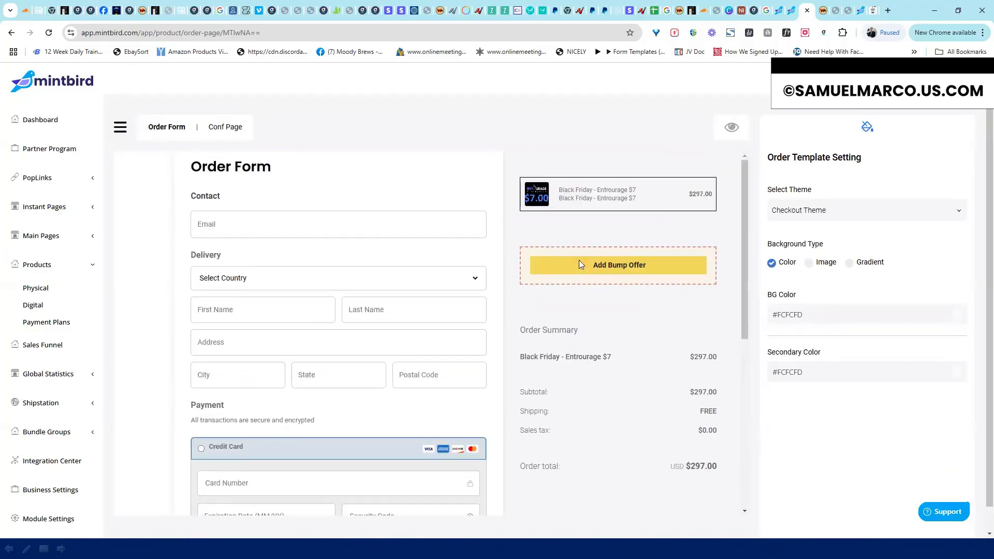
pyautogui.click(731, 127)
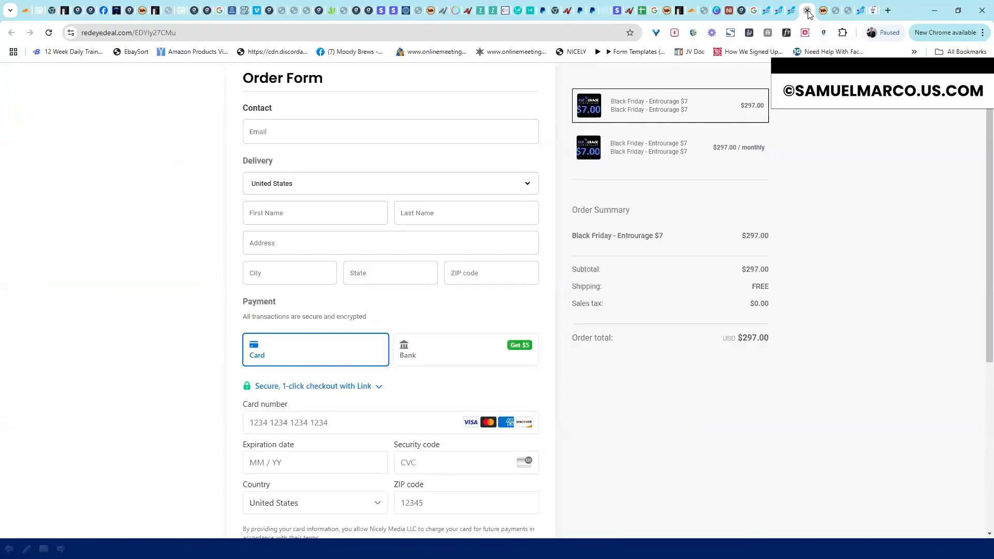
pyautogui.hotkey('ctrl', 'w')
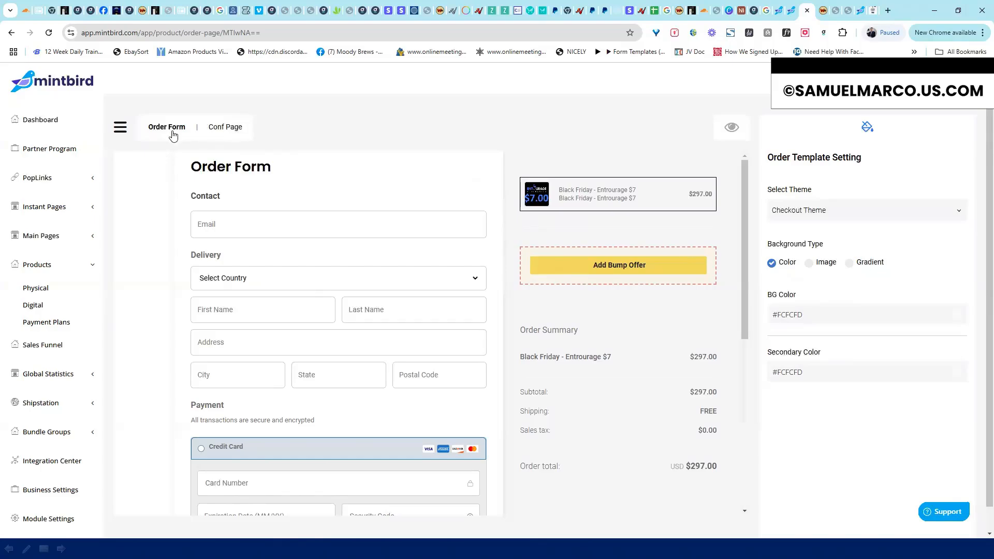
# Review the Entourage confirmation page and preview the checkout live in the browser
pyautogui.click(230, 130)
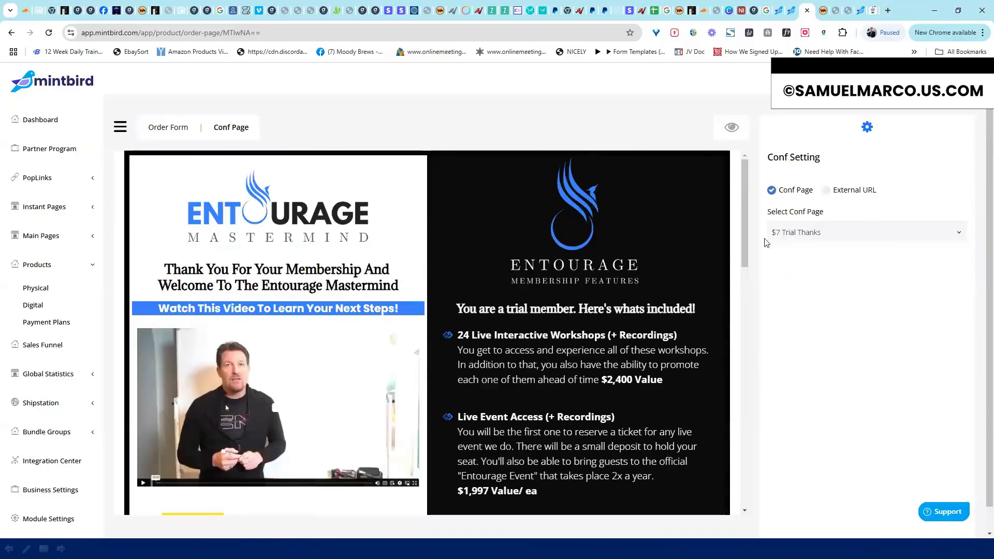
pyautogui.scroll(-15, 744, 232)
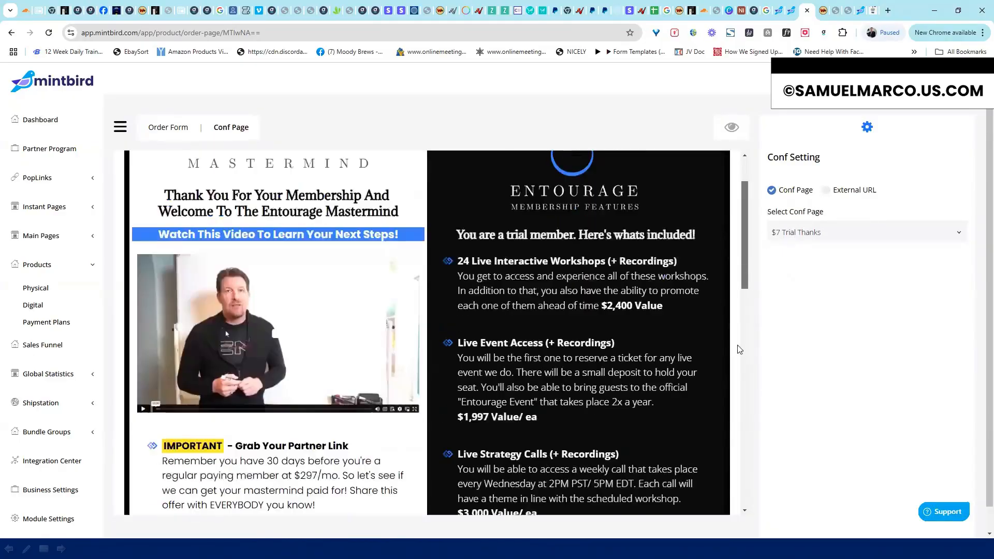
pyautogui.moveTo(745, 410); pyautogui.dragTo(741, 187)
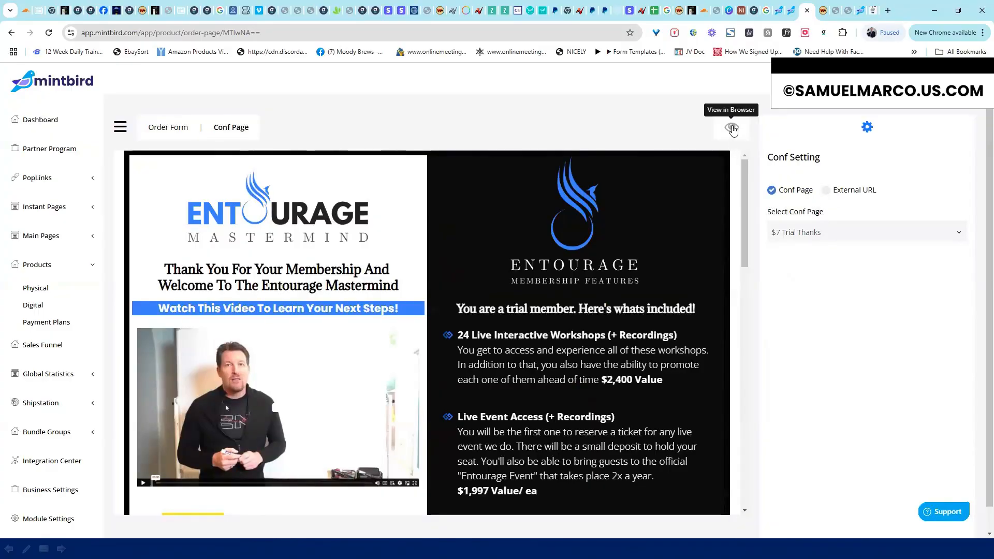
pyautogui.click(732, 127)
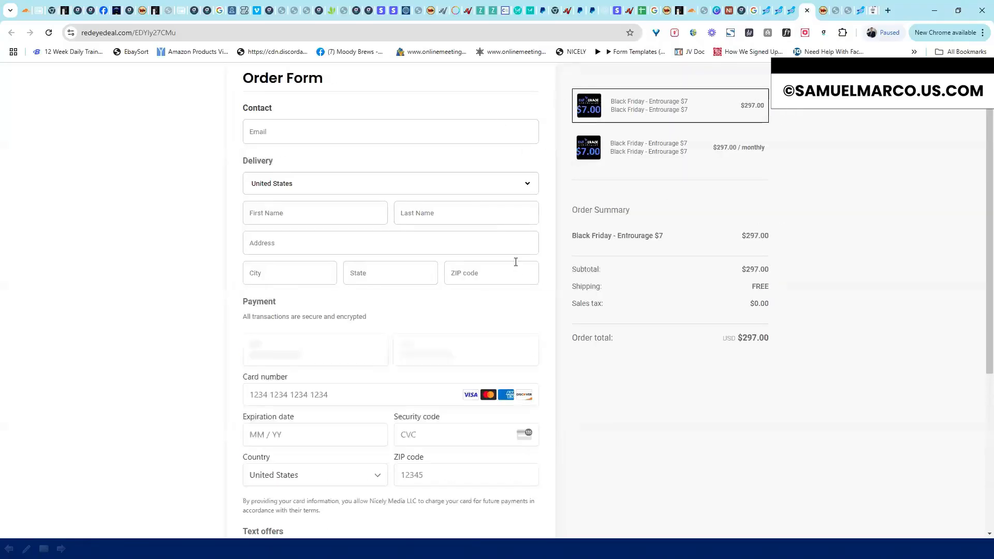
pyautogui.click(807, 10)
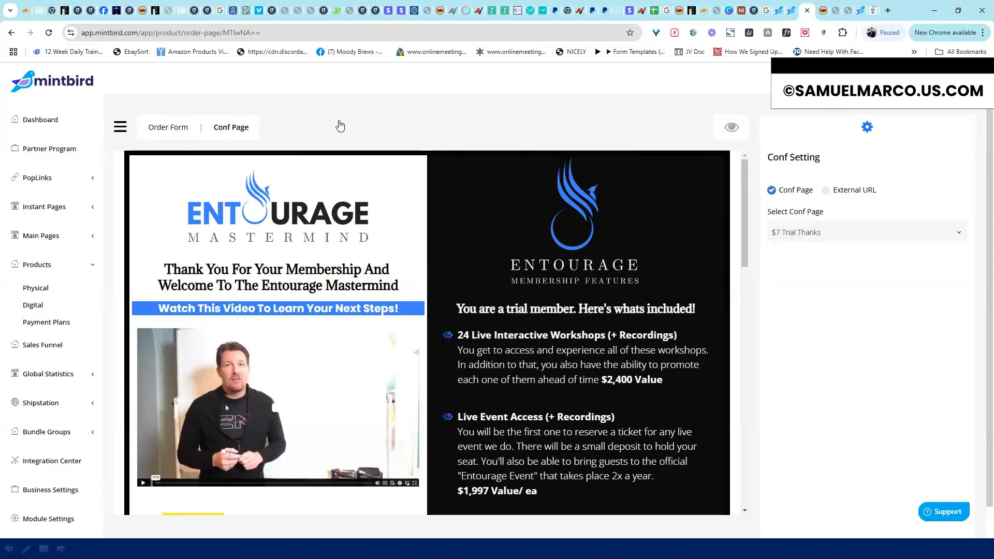
# Toggle between Order Form and Conf Page, then return to the Digital Products list
pyautogui.click(175, 130)
pyautogui.click(234, 129)
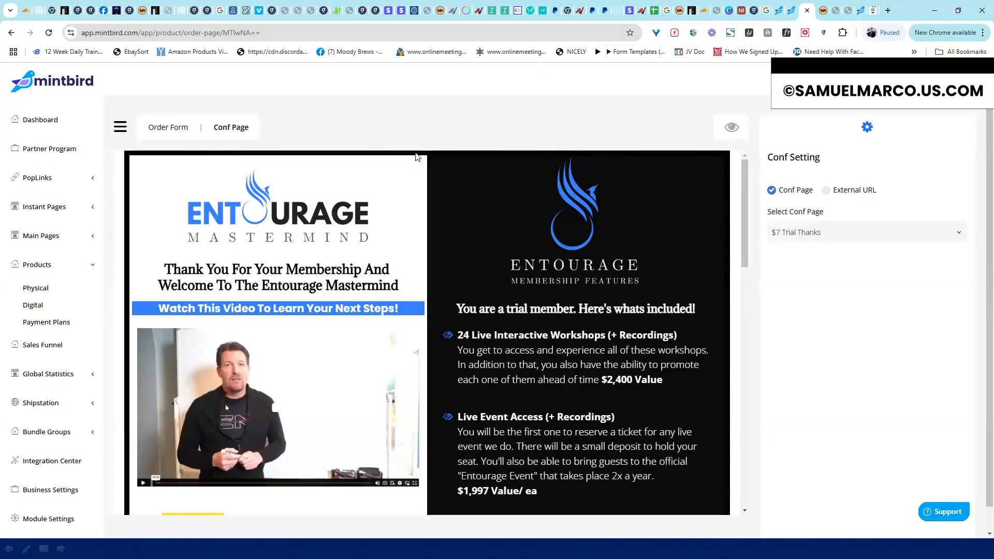
pyautogui.click(28, 315)
pyautogui.click(29, 305)
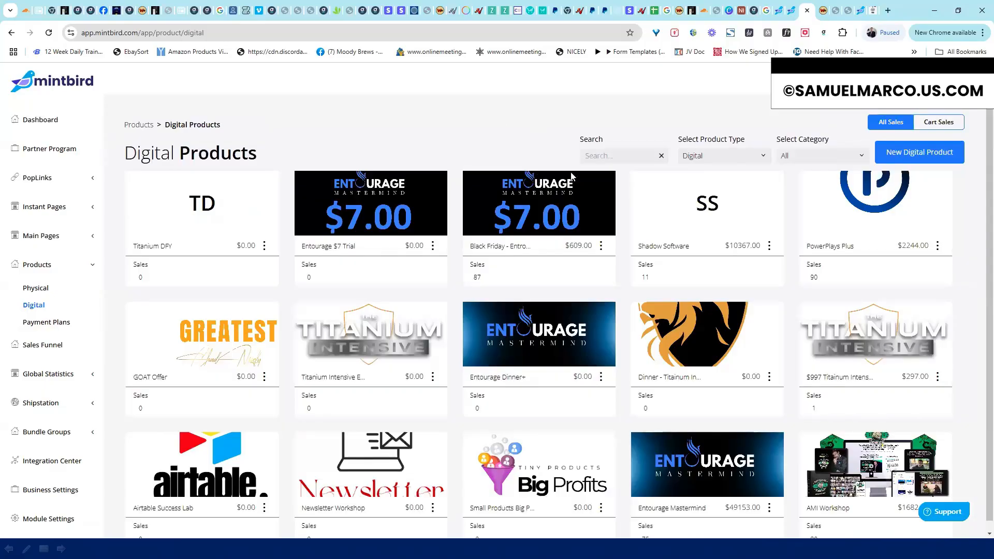
# Open the Black Friday - Entourage $7 product's details for editing
pyautogui.click(601, 246)
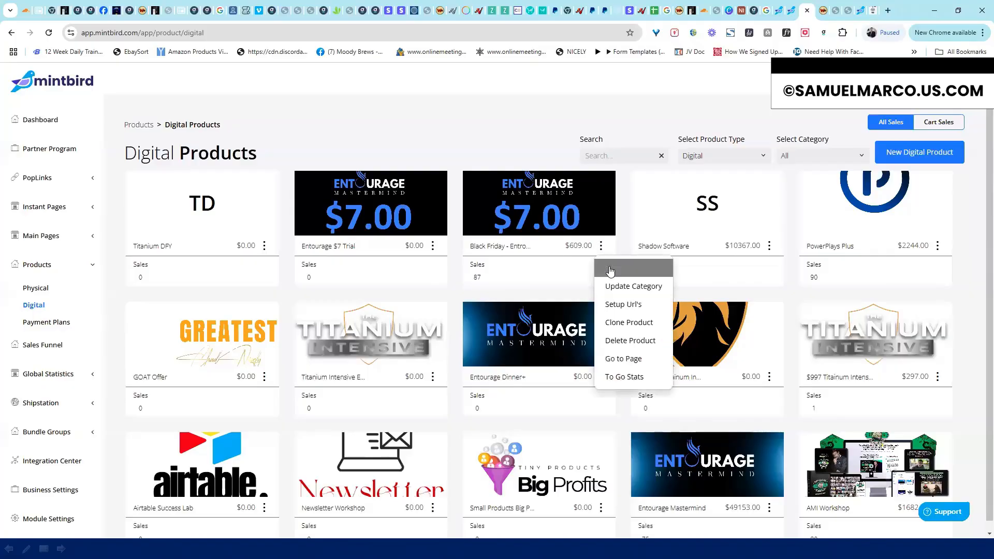
pyautogui.click(611, 268)
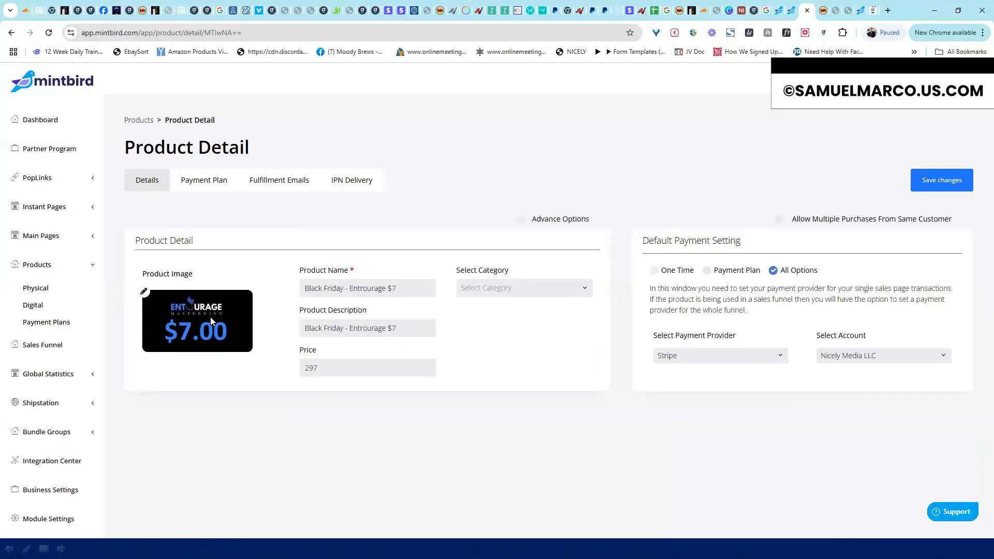
pyautogui.moveTo(397, 288); pyautogui.dragTo(298, 290)
pyautogui.click(392, 323)
# Confirm Stripe as payment provider and show the Entourage Trial - $7 monthly plan
pyautogui.click(725, 359)
pyautogui.click(811, 359)
pyautogui.click(831, 352)
pyautogui.click(771, 355)
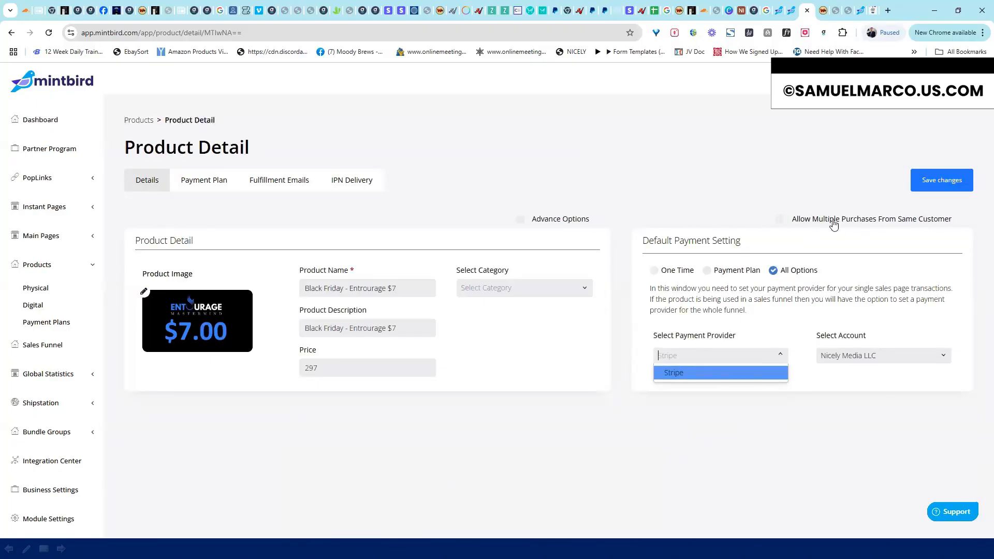
pyautogui.click(502, 417)
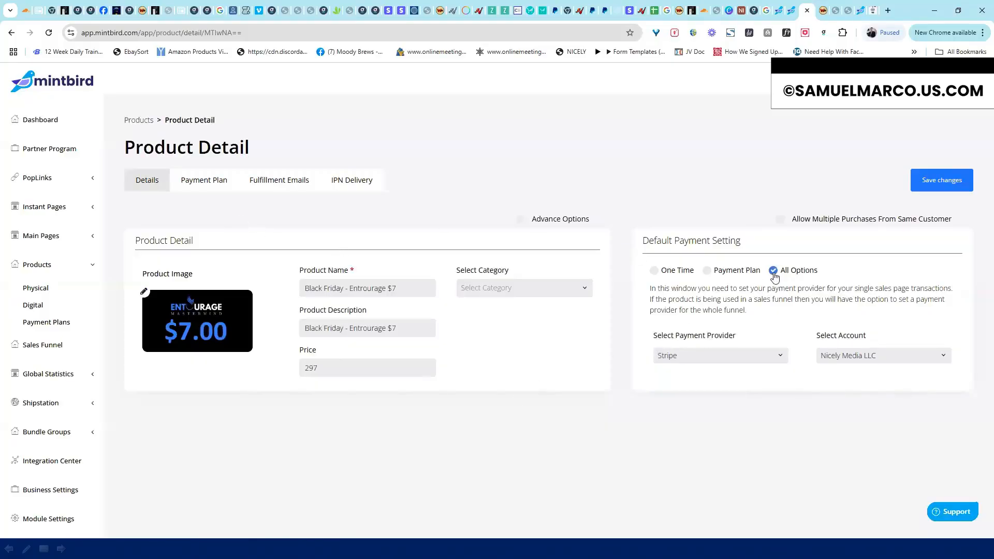
pyautogui.click(214, 188)
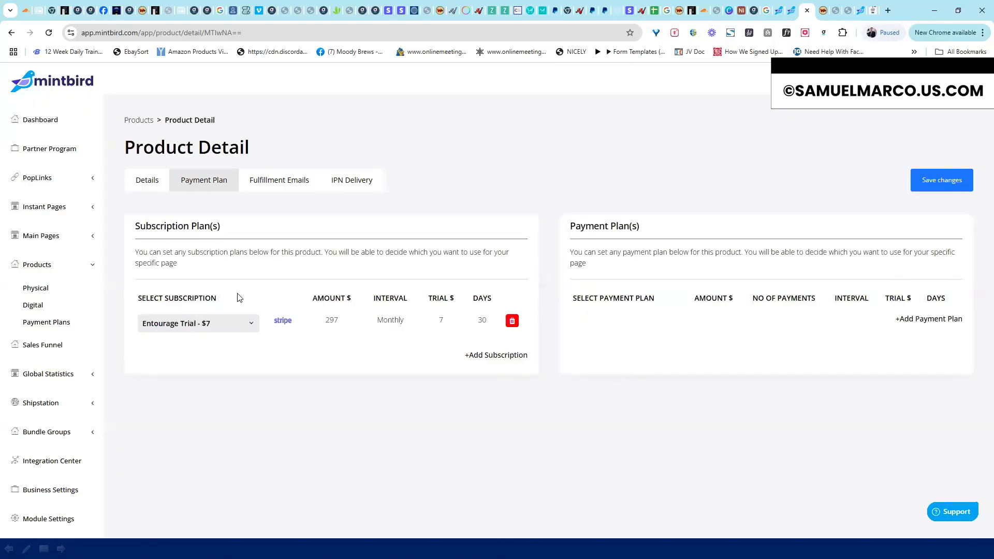
# Switch between the Payment Subscriptions and Payment Plans lists to compare them
pyautogui.click(53, 323)
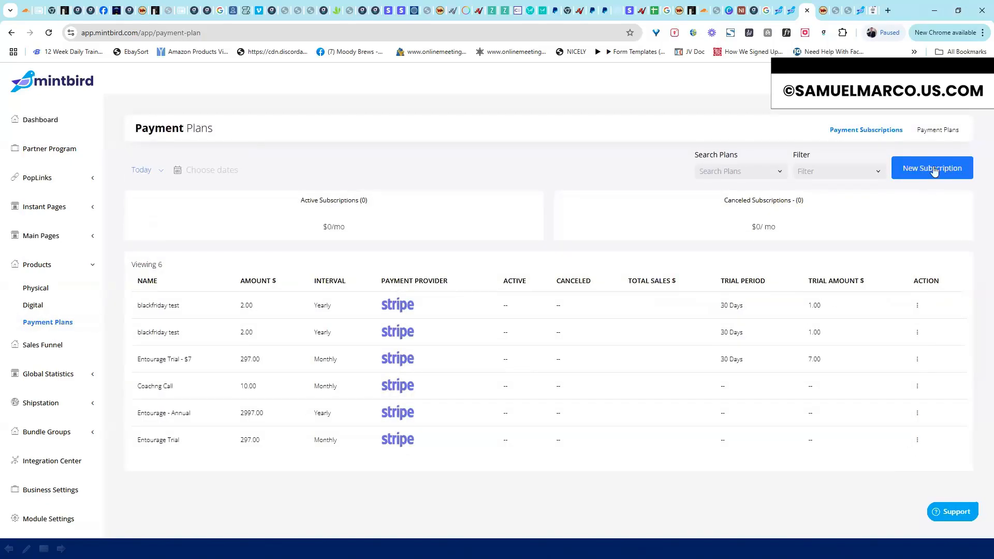
pyautogui.click(938, 131)
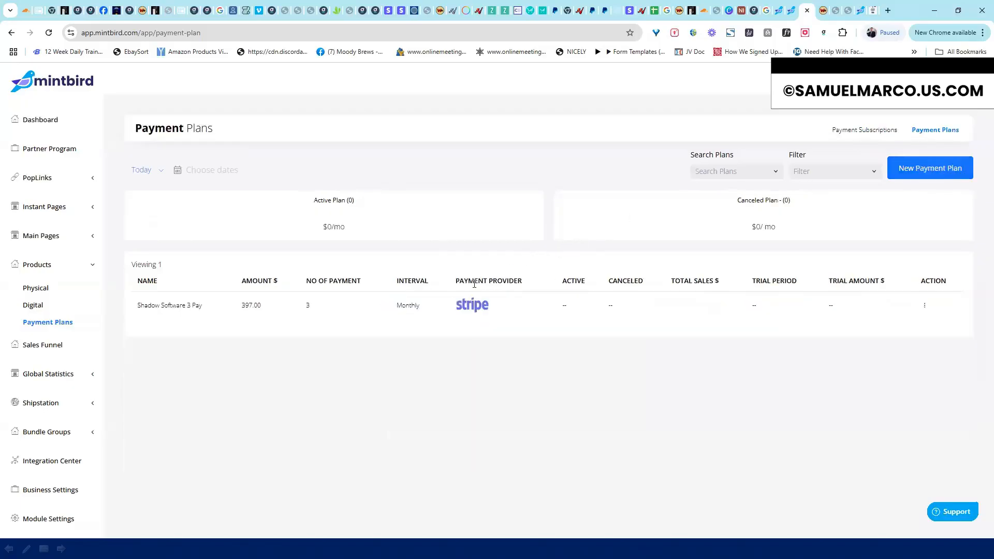
pyautogui.click(855, 132)
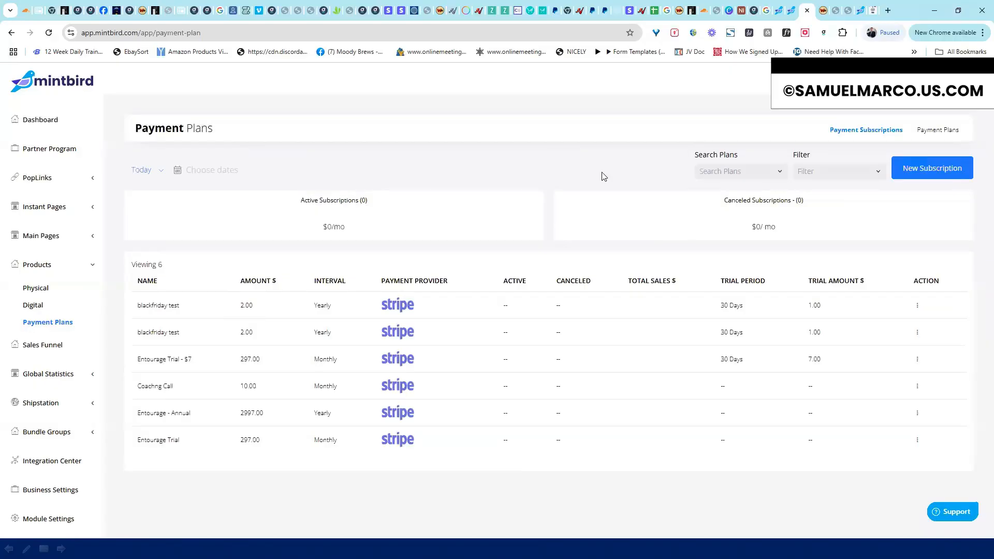
pyautogui.click(940, 133)
pyautogui.click(862, 136)
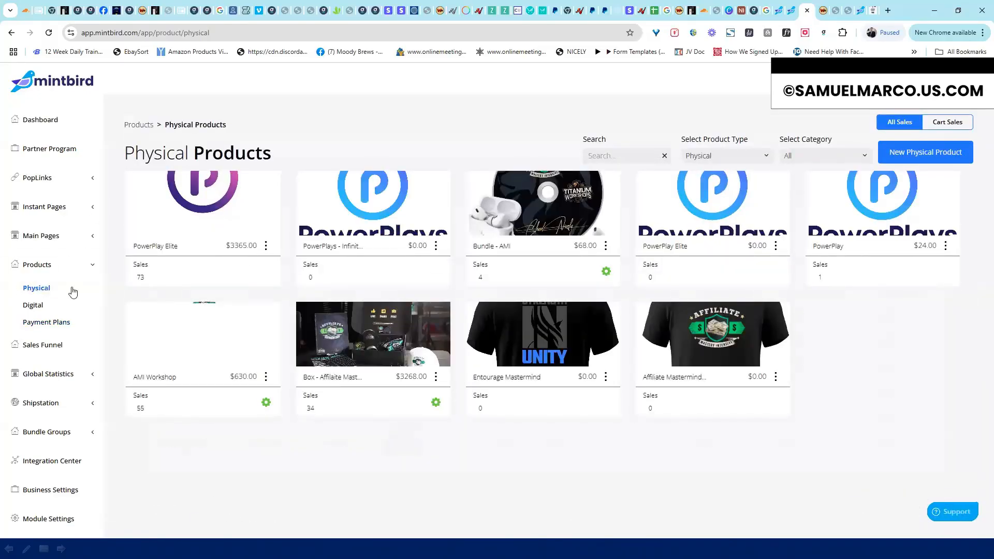
# Edit the Black Friday - Entourage $7 product and view its Payment Plan, then Fulfillment Emails
pyautogui.click(32, 305)
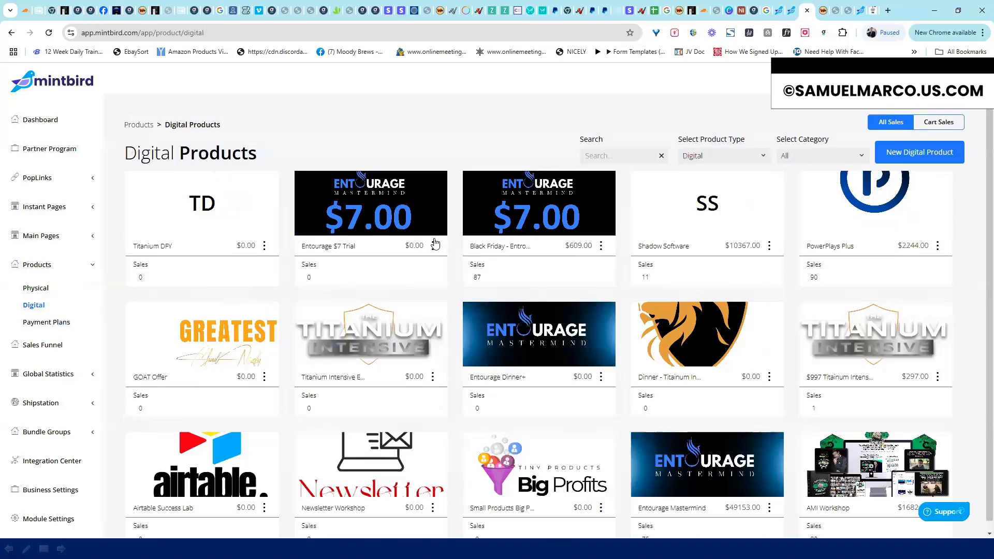
pyautogui.click(600, 245)
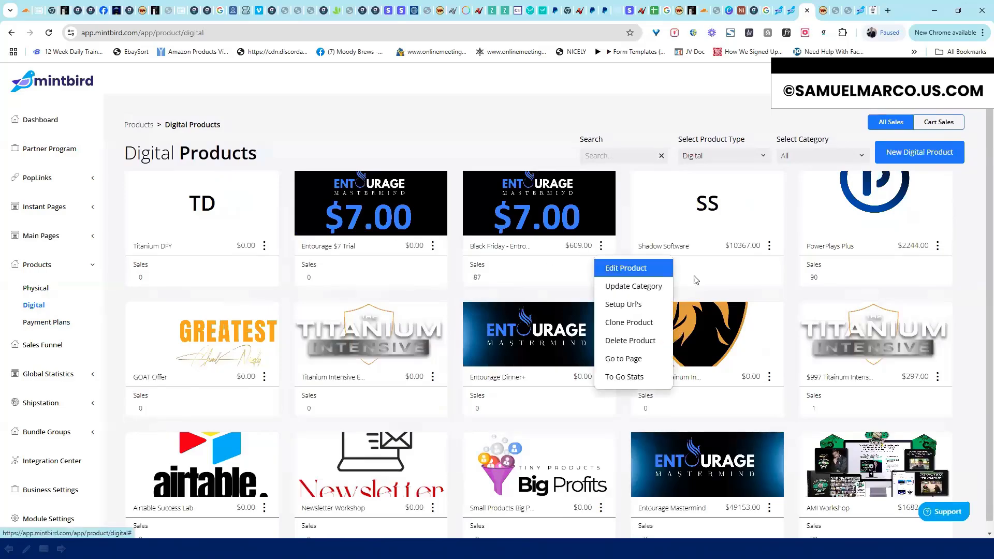
pyautogui.click(616, 267)
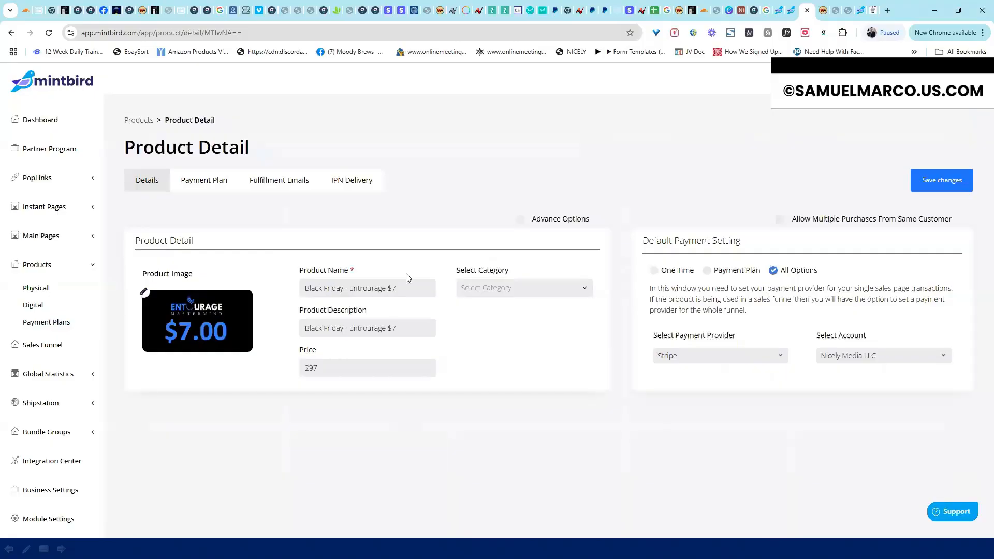
pyautogui.click(213, 185)
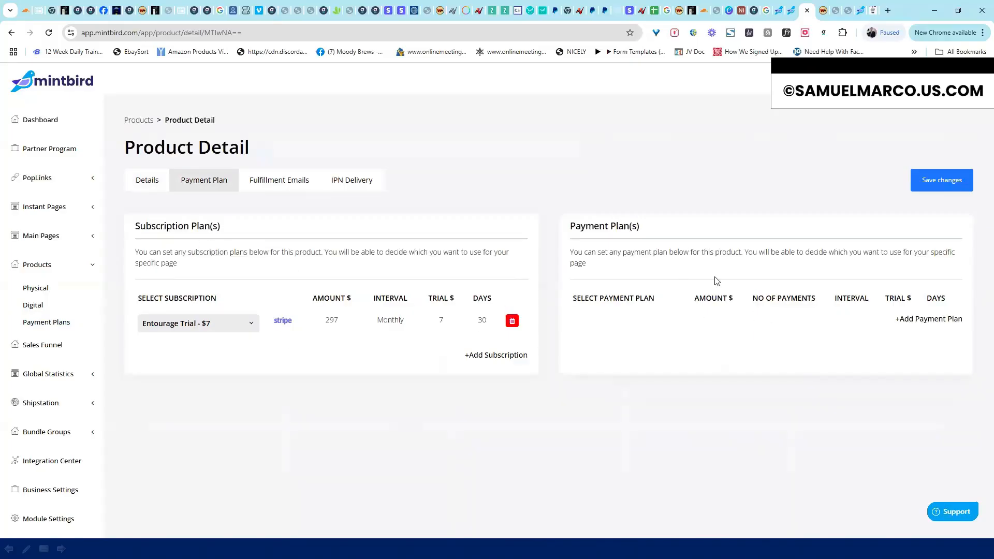
pyautogui.click(288, 187)
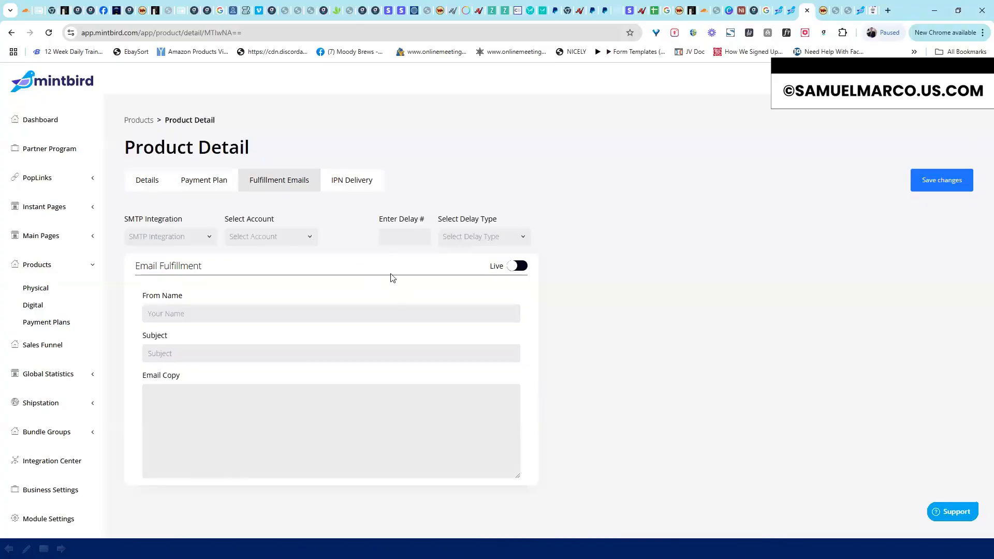
# Review the IPN Delivery codes for Mintbird, Letterman and Quizforma
pyautogui.click(350, 184)
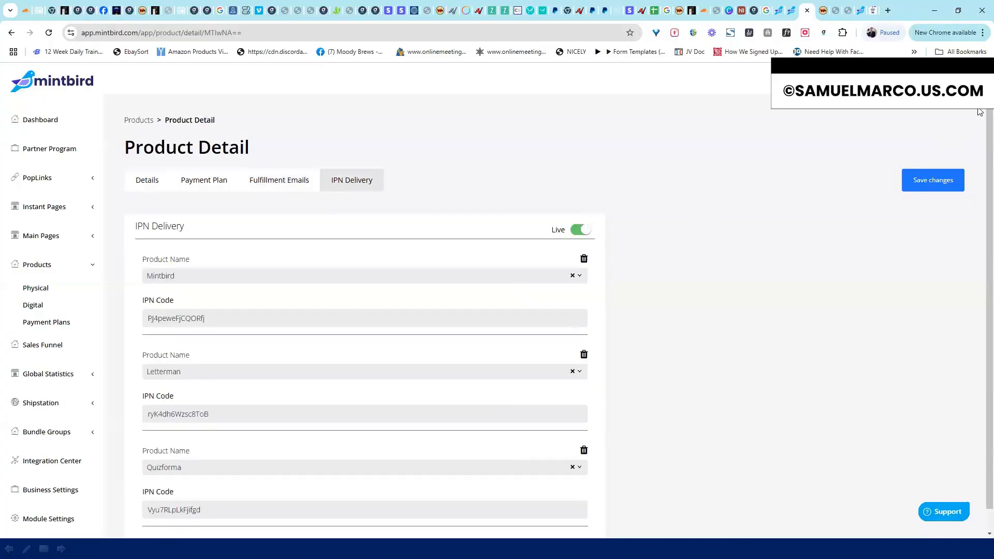
pyautogui.scroll(-1, 976, 271)
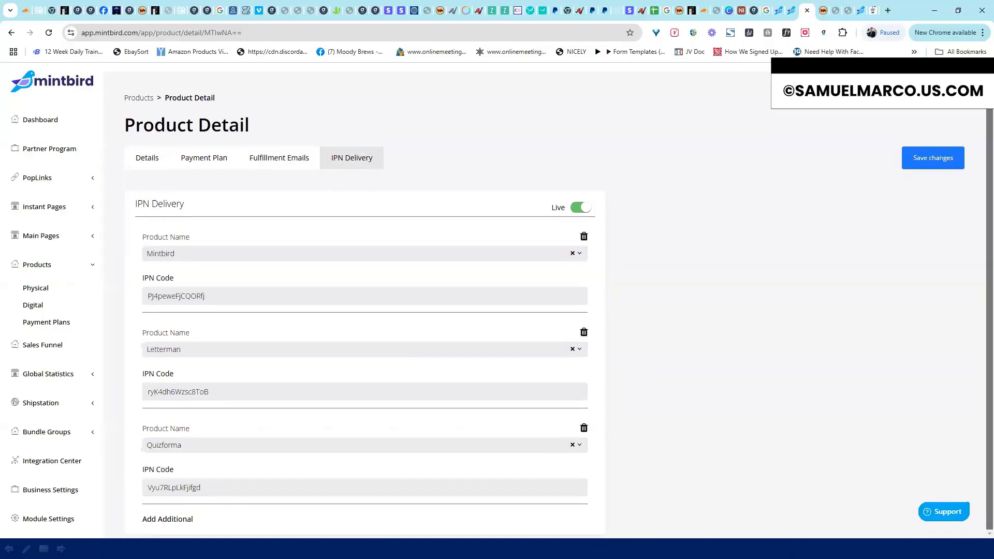
pyautogui.scroll(1, 566, 73)
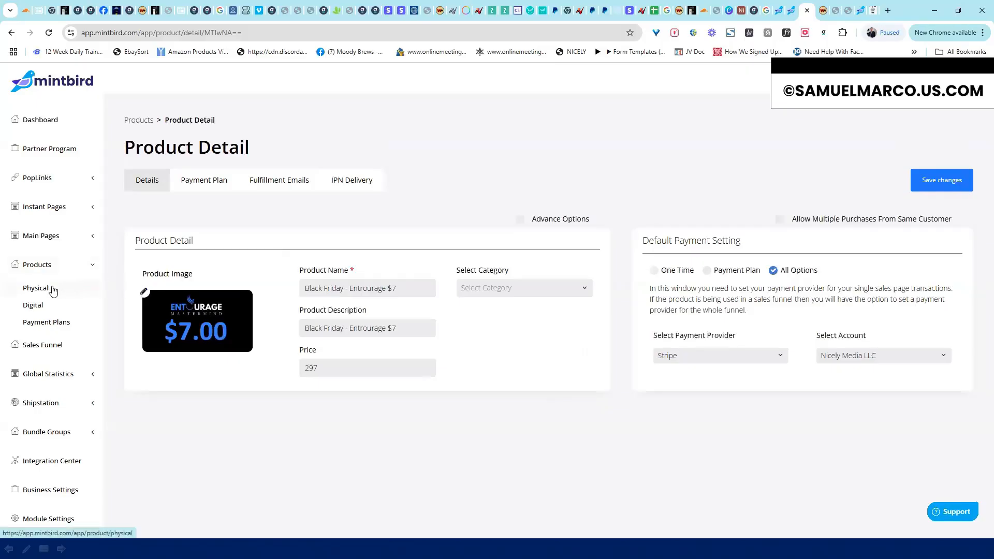
# Browse Digital and Physical products, collapse Products, and open the Sales Funnels overview
pyautogui.click(36, 306)
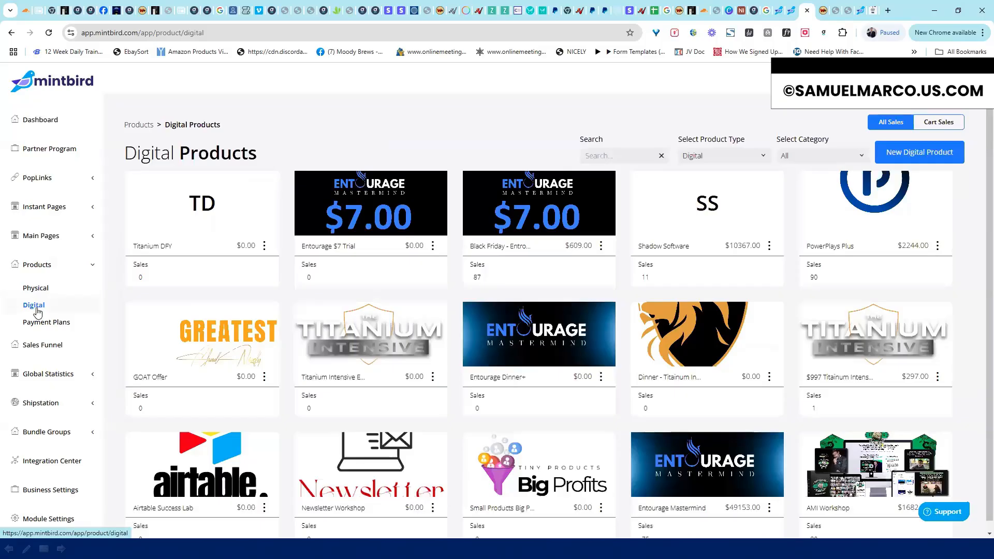
pyautogui.click(45, 292)
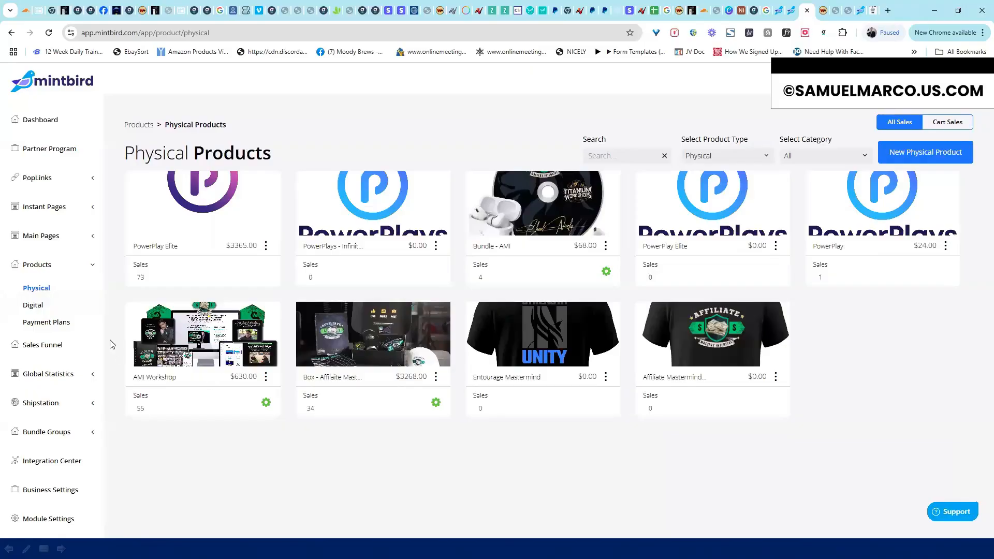
pyautogui.click(57, 266)
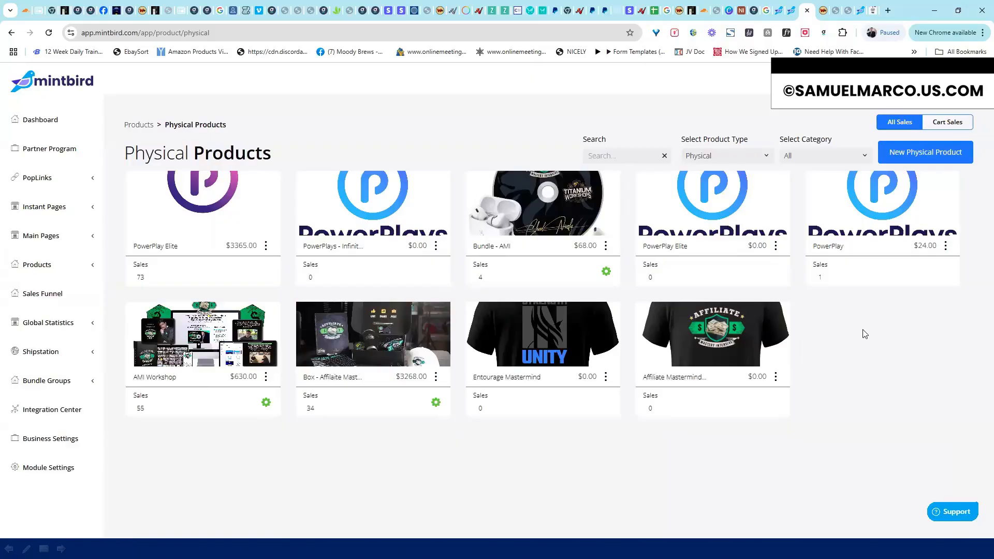
pyautogui.click(54, 293)
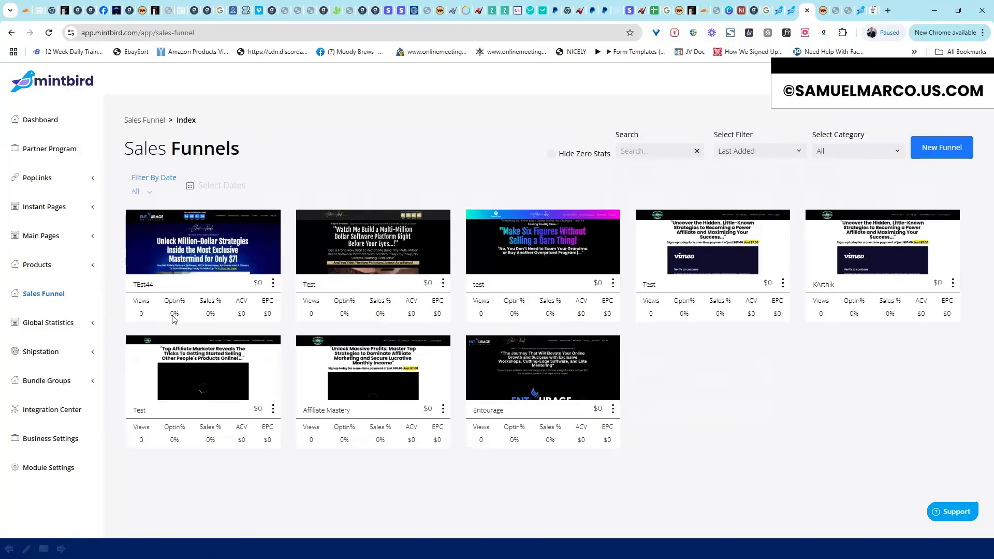
# Filter Global Sales to Month (65 paid, $1445.00, 11 failed), then open Recurring Subscriptions
pyautogui.click(91, 324)
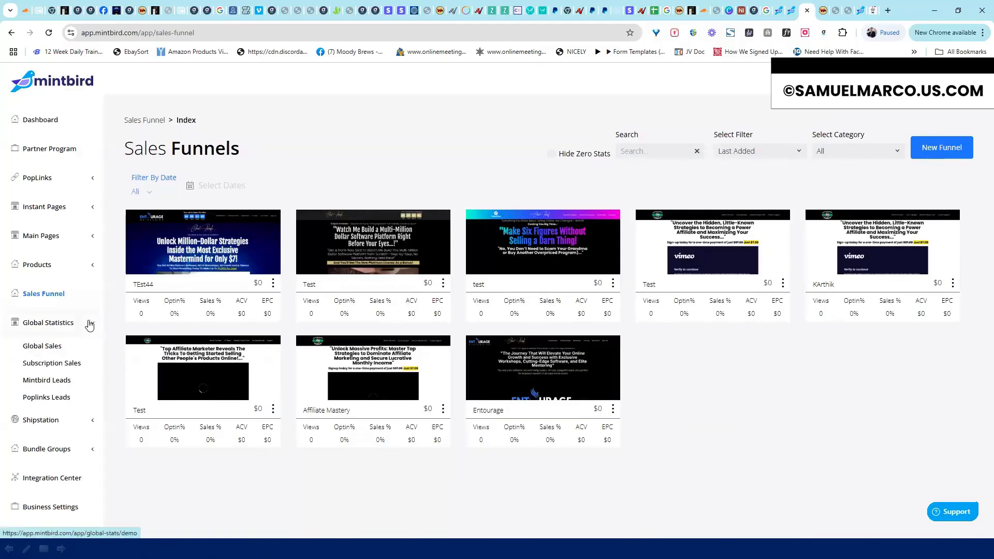
pyautogui.click(50, 350)
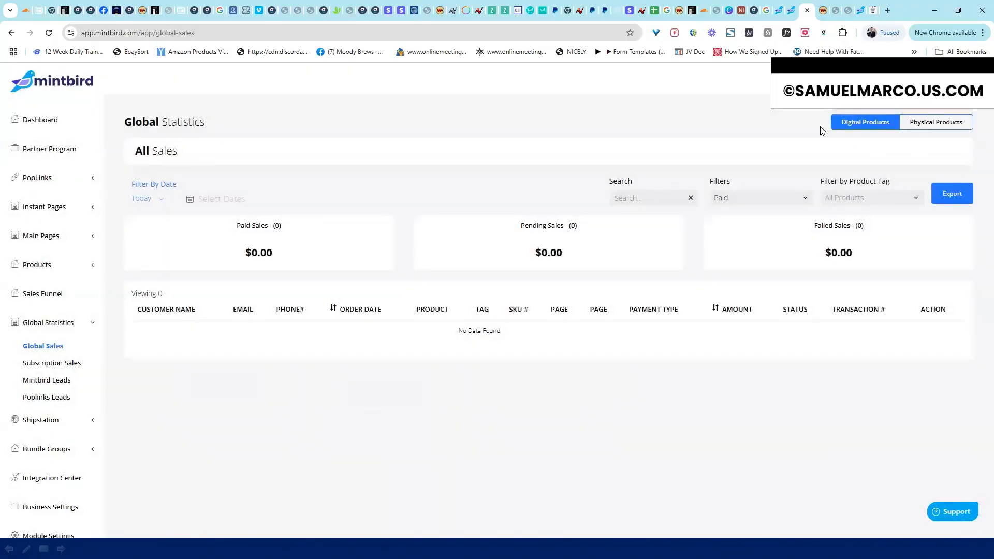
pyautogui.click(158, 200)
pyautogui.click(152, 263)
pyautogui.click(156, 200)
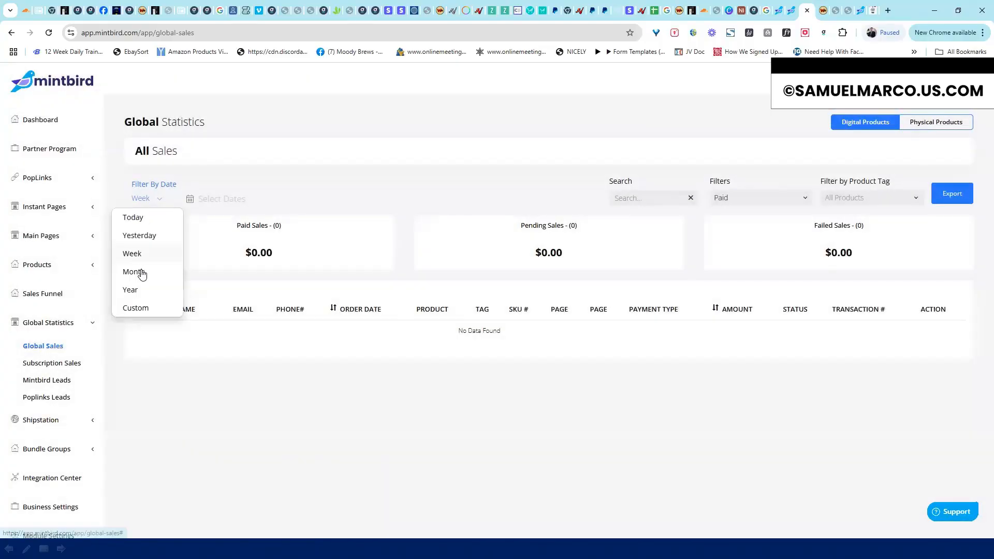
pyautogui.click(141, 272)
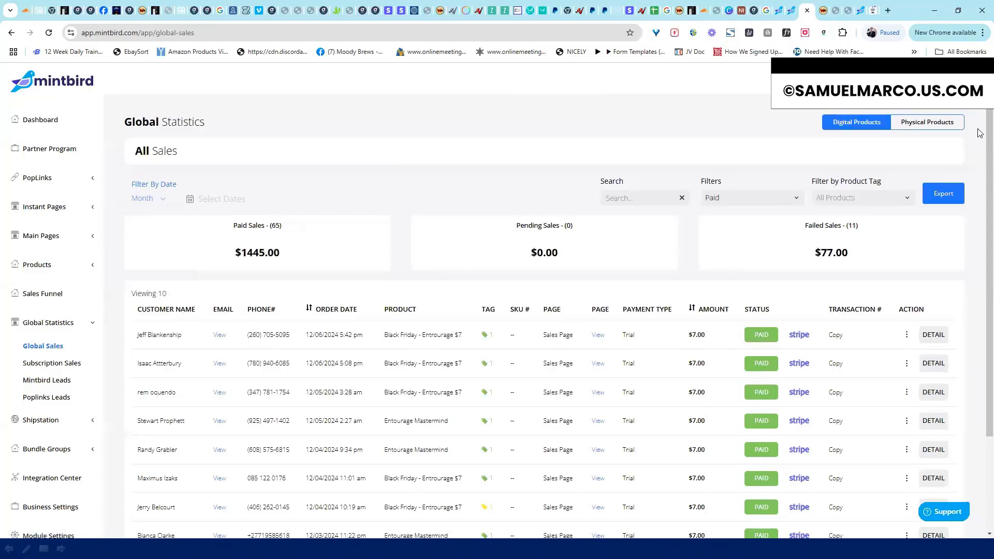
pyautogui.scroll(-2, 980, 155)
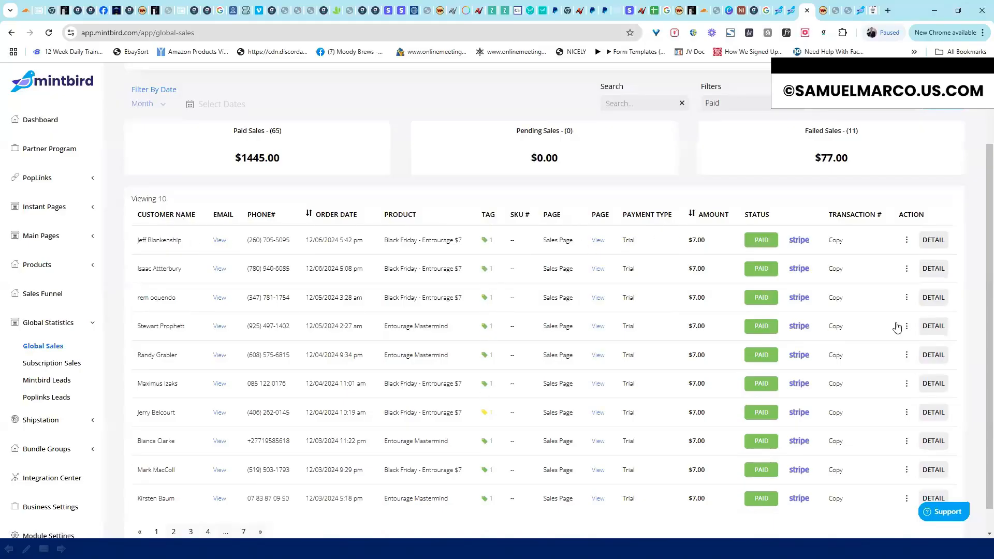
pyautogui.scroll(2, 980, 251)
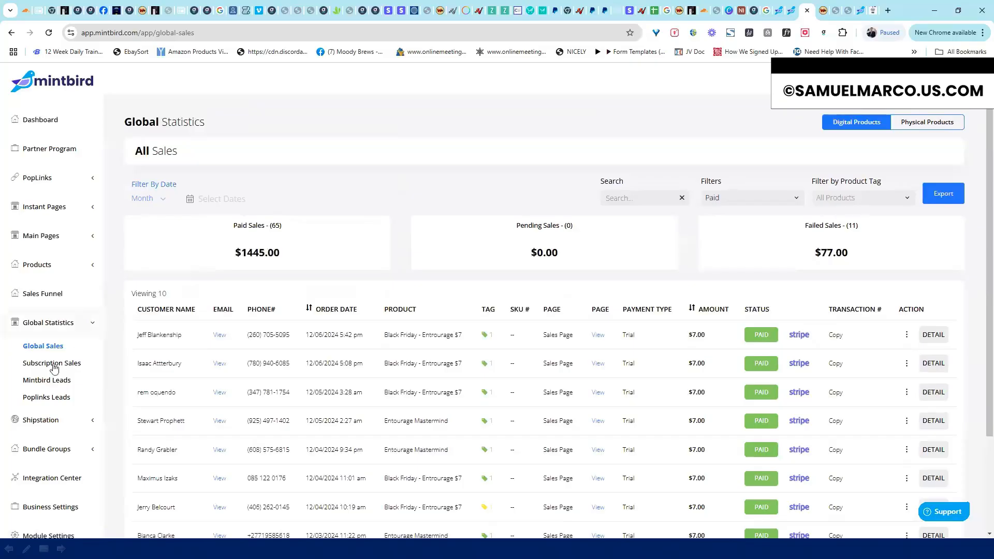
pyautogui.click(53, 366)
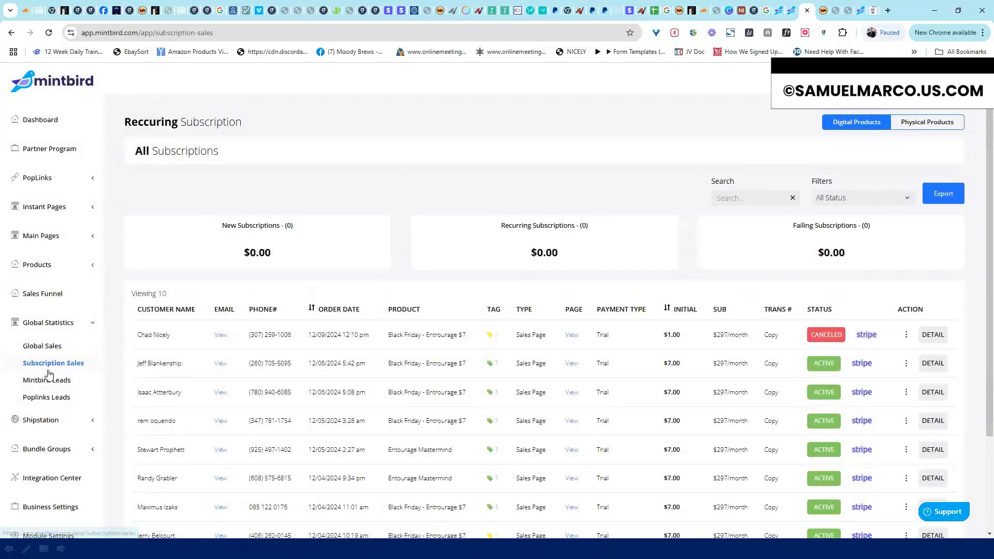
# Open Mintbird Leads under Global Statistics to see 281 total views and no order-form leads
pyautogui.click(49, 381)
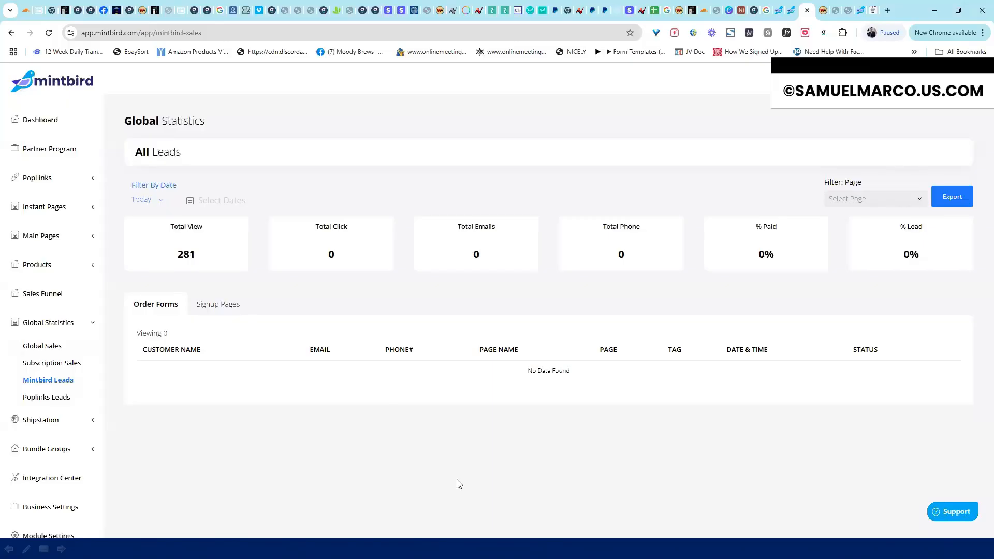
# Collapse the Global Statistics section and open the Shipstation Orders list from the sidebar
pyautogui.click(91, 323)
pyautogui.click(52, 328)
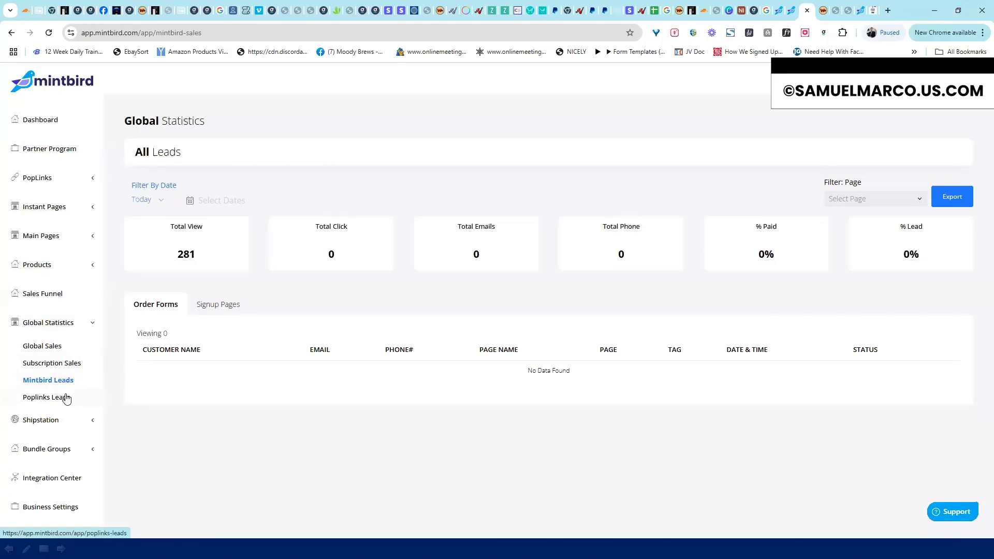
pyautogui.click(92, 324)
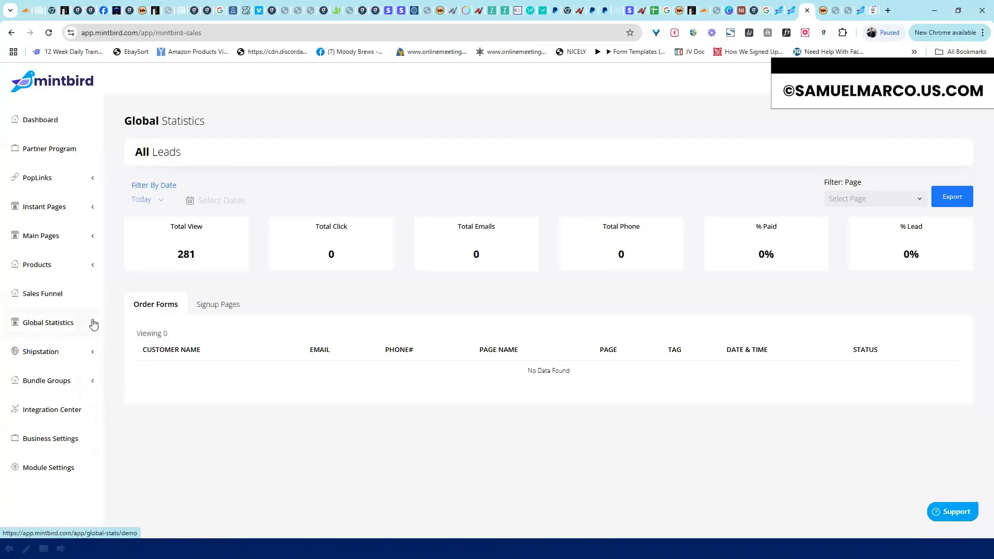
pyautogui.click(92, 355)
pyautogui.click(42, 376)
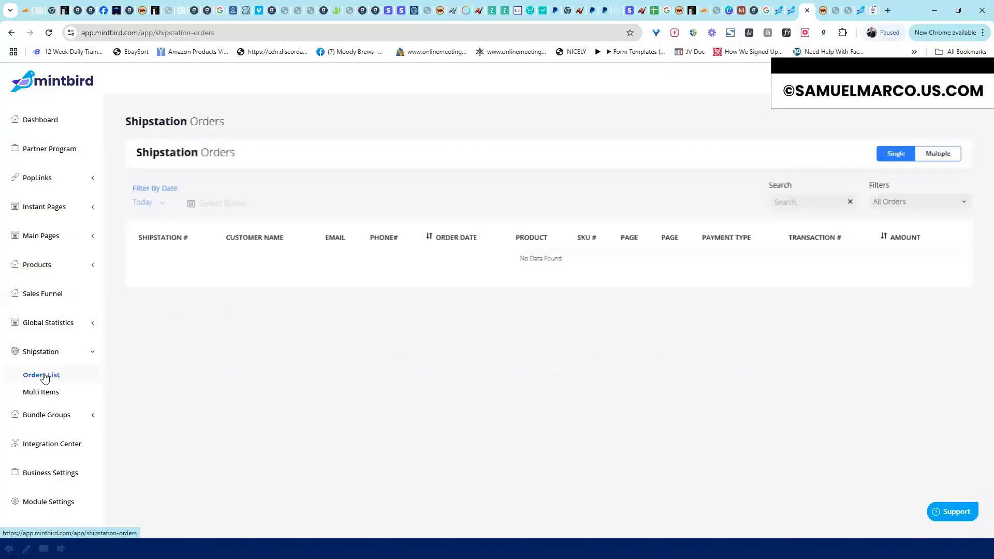
# Filter Shipstation orders to the past year, then switch to a custom date range
pyautogui.click(161, 203)
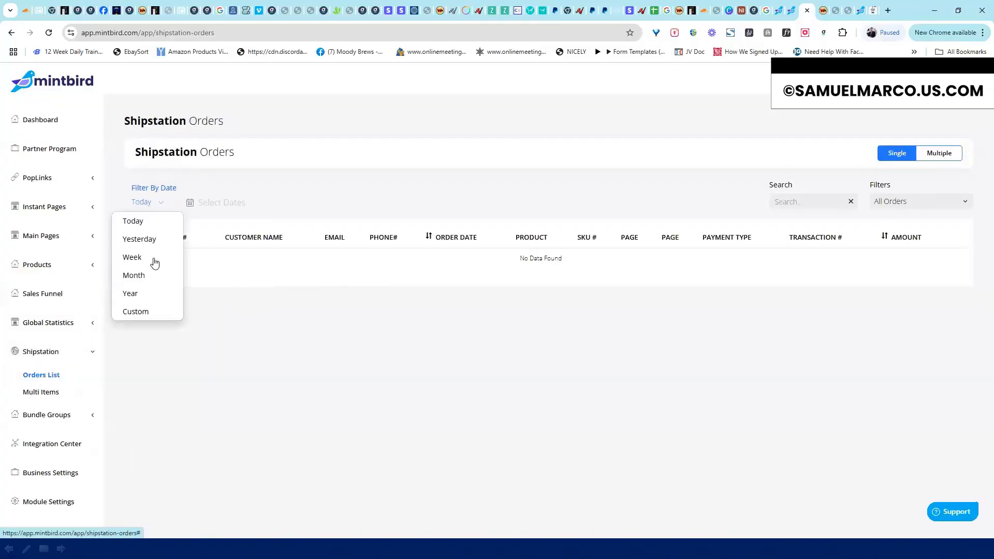
pyautogui.click(146, 293)
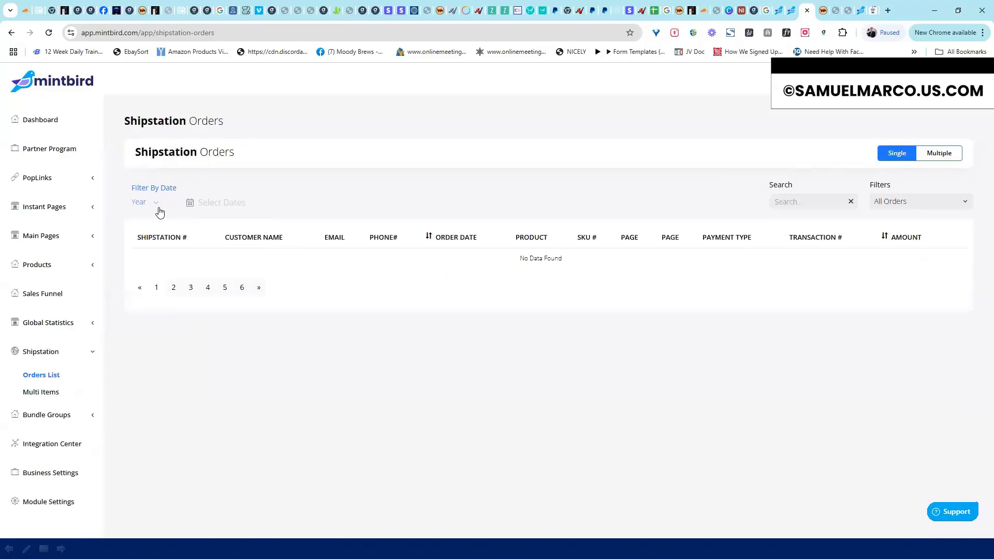
pyautogui.click(155, 206)
pyautogui.click(150, 210)
pyautogui.click(147, 203)
pyautogui.click(141, 313)
# Step the order date calendar back from November 2024 to January 2024, then close it
pyautogui.click(206, 207)
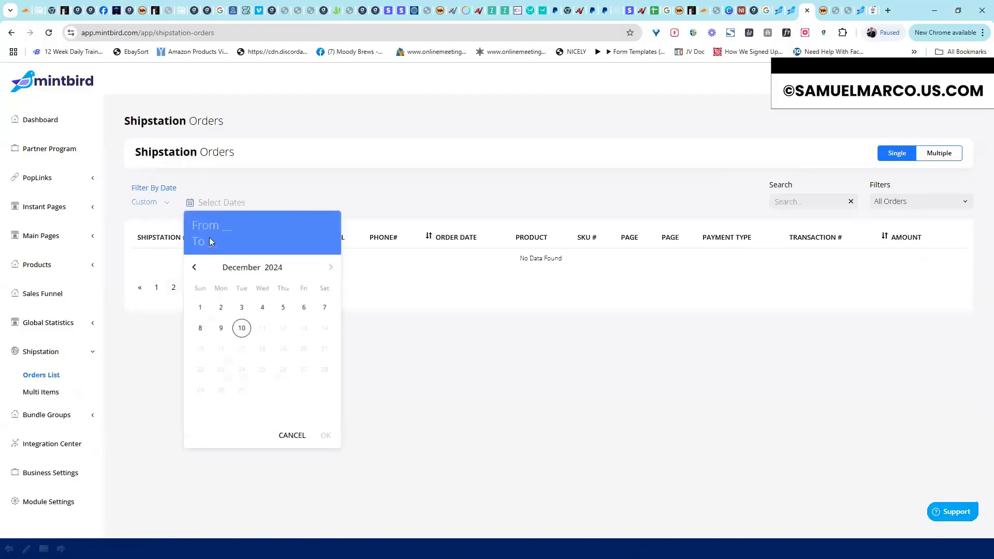
pyautogui.click(193, 267)
pyautogui.click(193, 268)
pyautogui.click(193, 268)
pyautogui.click(193, 268)
pyautogui.click(193, 268)
pyautogui.click(192, 268)
pyautogui.click(192, 268)
pyautogui.click(192, 268)
pyautogui.click(192, 268)
pyautogui.click(193, 268)
pyautogui.click(193, 273)
pyautogui.click(424, 363)
# Toggle the Multiple and Single order views, then collapse Shipstation and expand Bundle Groups
pyautogui.click(936, 157)
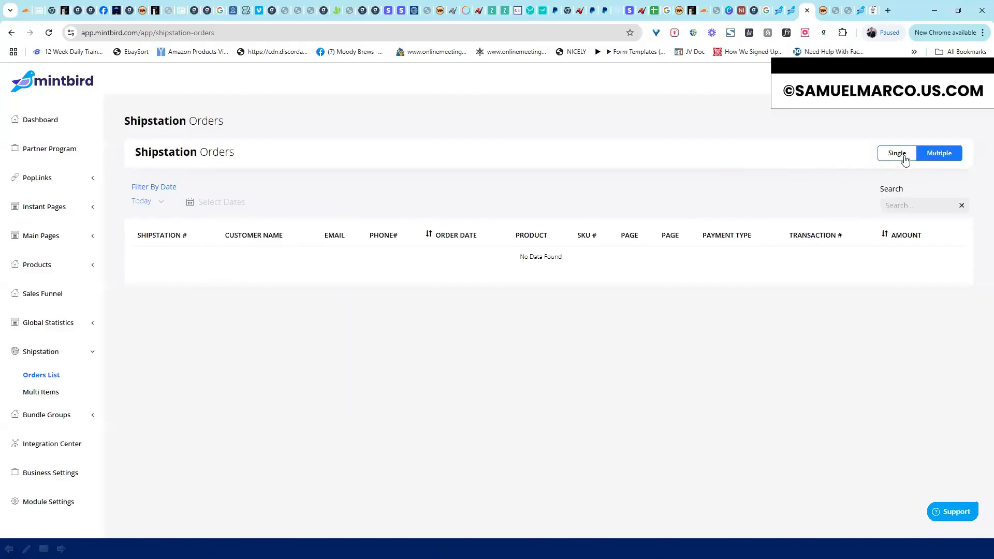
pyautogui.click(902, 156)
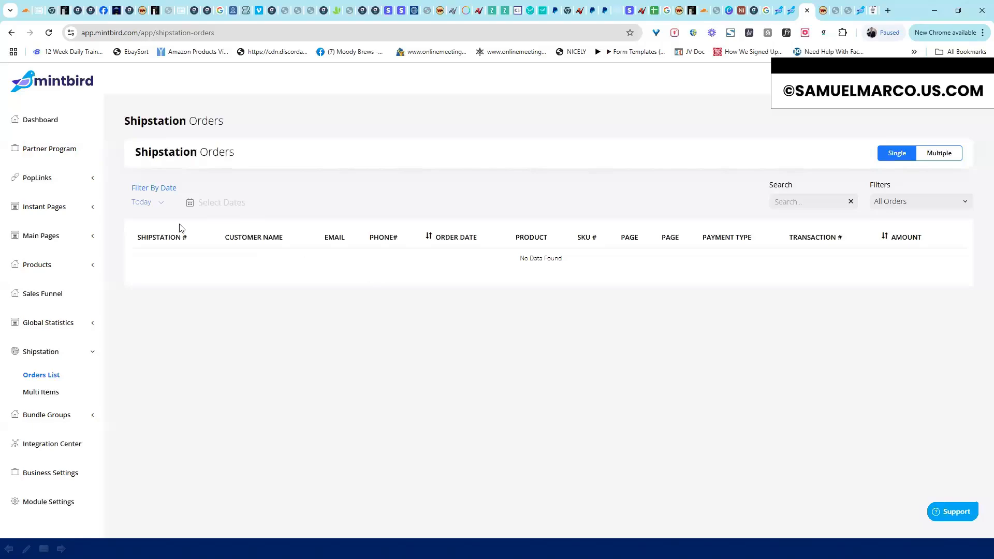
pyautogui.click(90, 355)
pyautogui.click(93, 383)
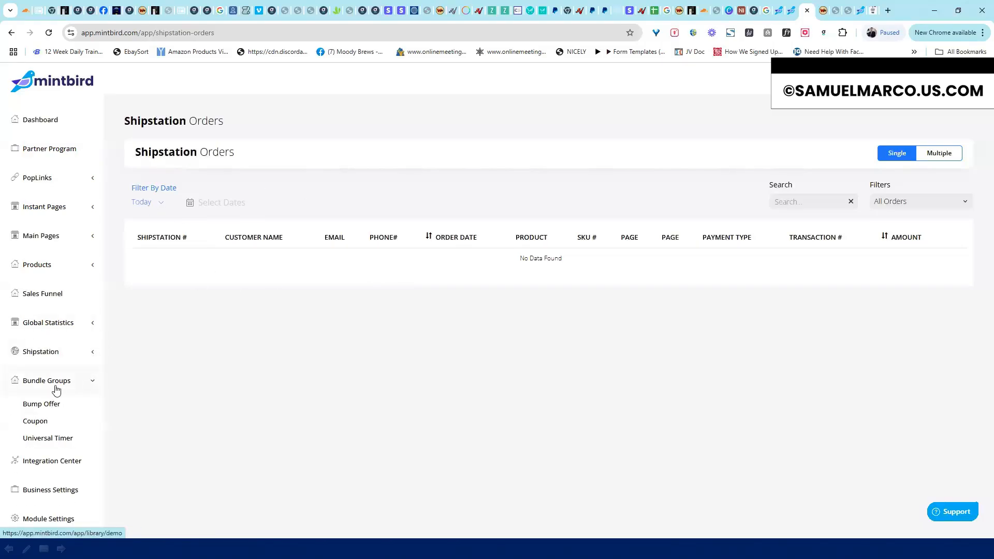
# In Universal Timers, view the Mintbird Training timer's Update Category dialog and close it
pyautogui.click(46, 439)
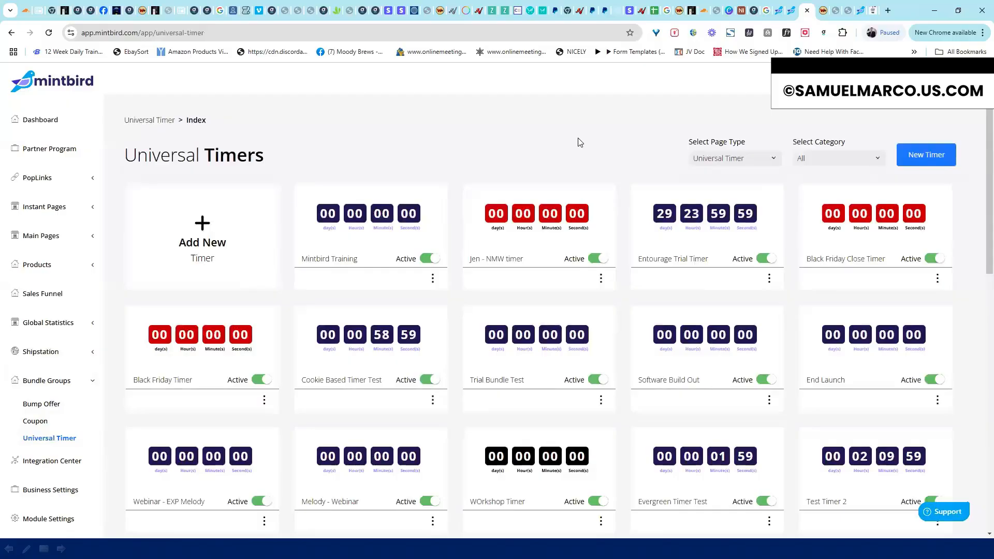
pyautogui.click(433, 279)
pyautogui.click(449, 302)
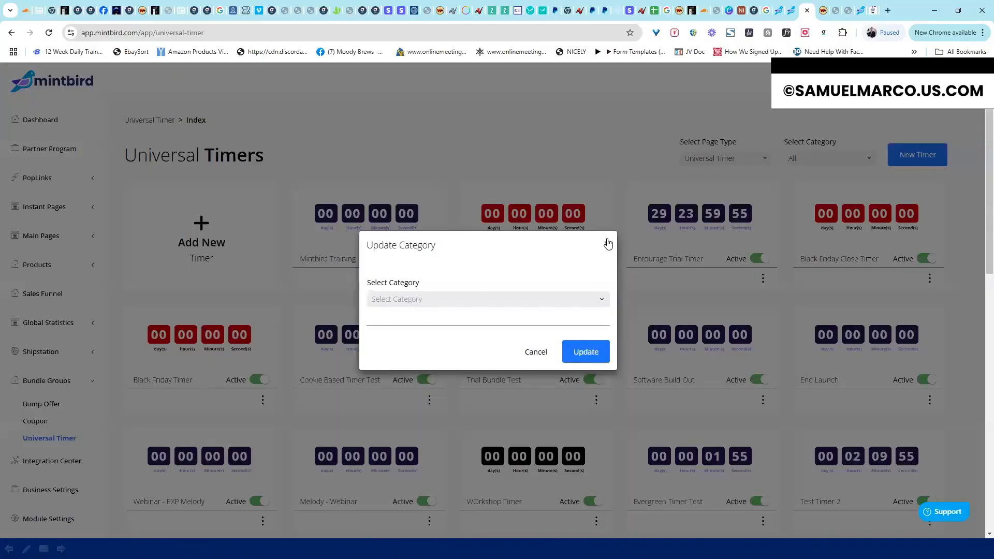
pyautogui.click(412, 215)
# Check the Mintbird Training timer's expiration date without saving, then glance at the category list
pyautogui.click(433, 278)
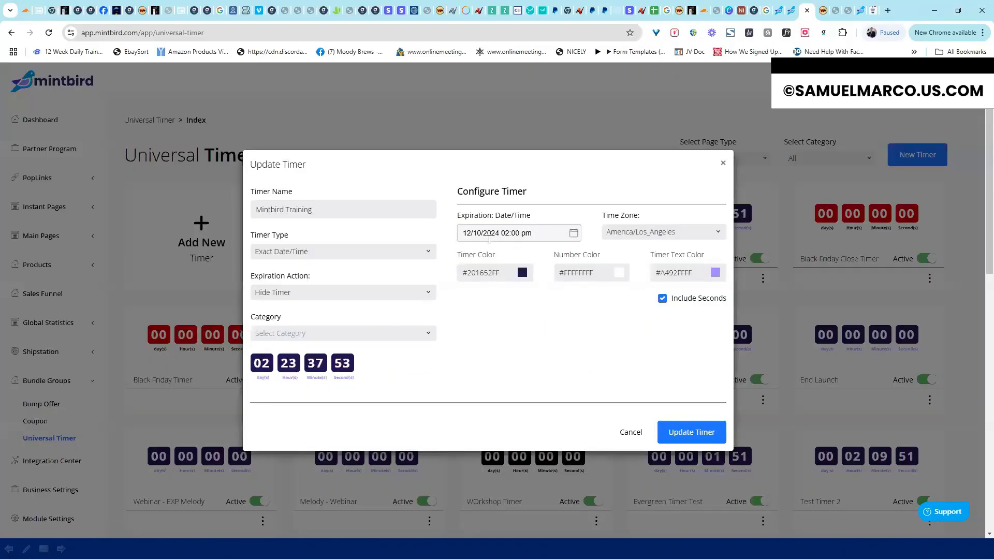
pyautogui.click(480, 232)
pyautogui.click(631, 433)
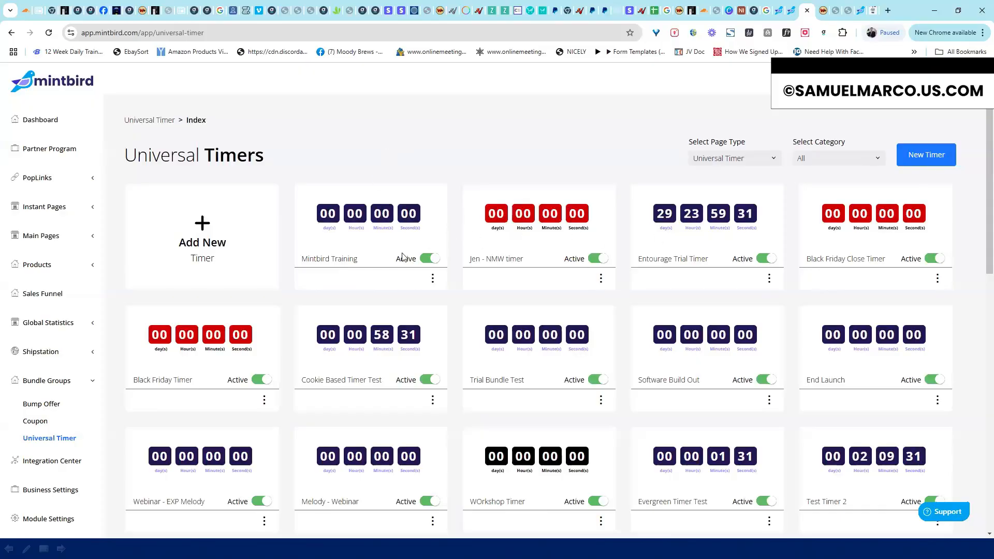
pyautogui.click(841, 158)
pyautogui.click(594, 161)
# Browse the Coupon Code and Bump Offers libraries, including the empty bump offer category list
pyautogui.click(40, 422)
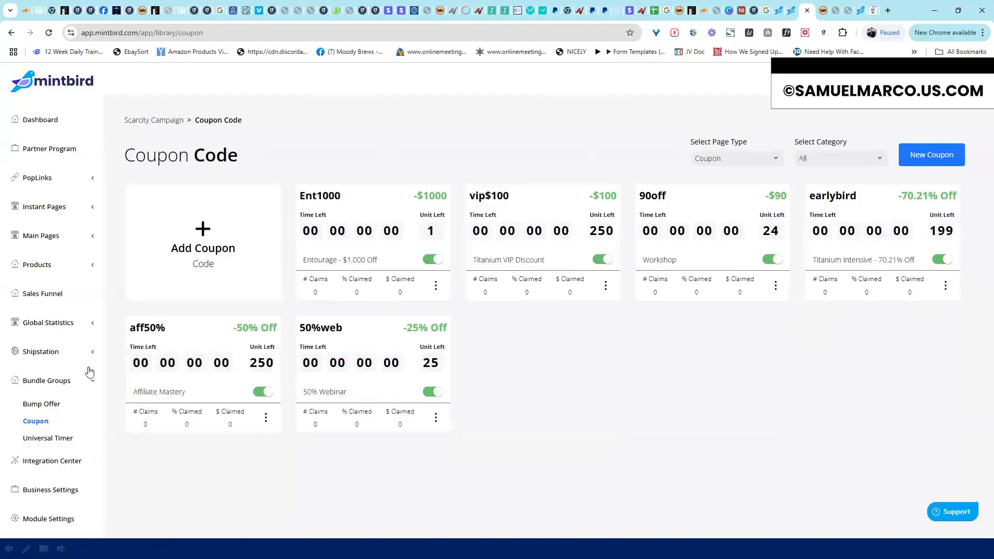
pyautogui.click(44, 404)
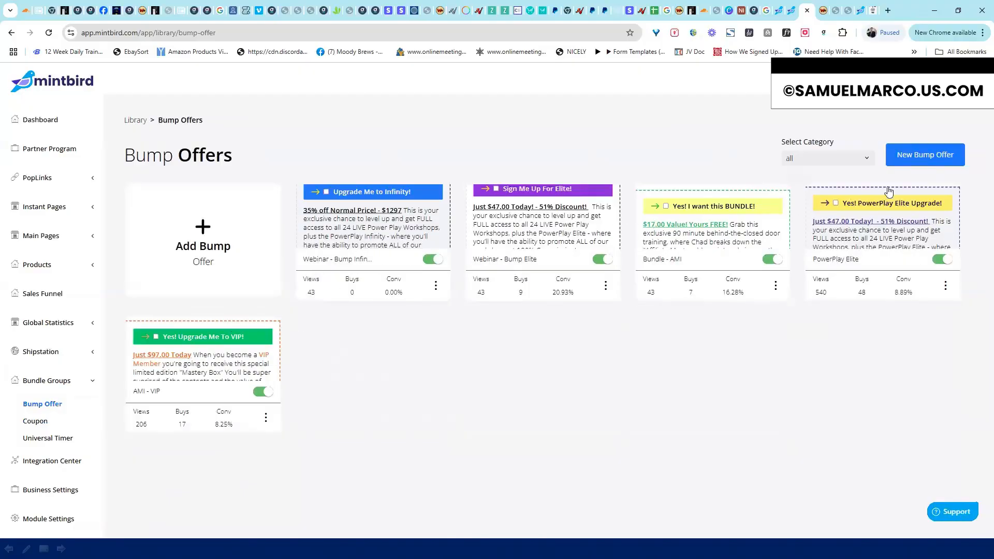
pyautogui.click(870, 159)
pyautogui.click(631, 167)
pyautogui.click(90, 382)
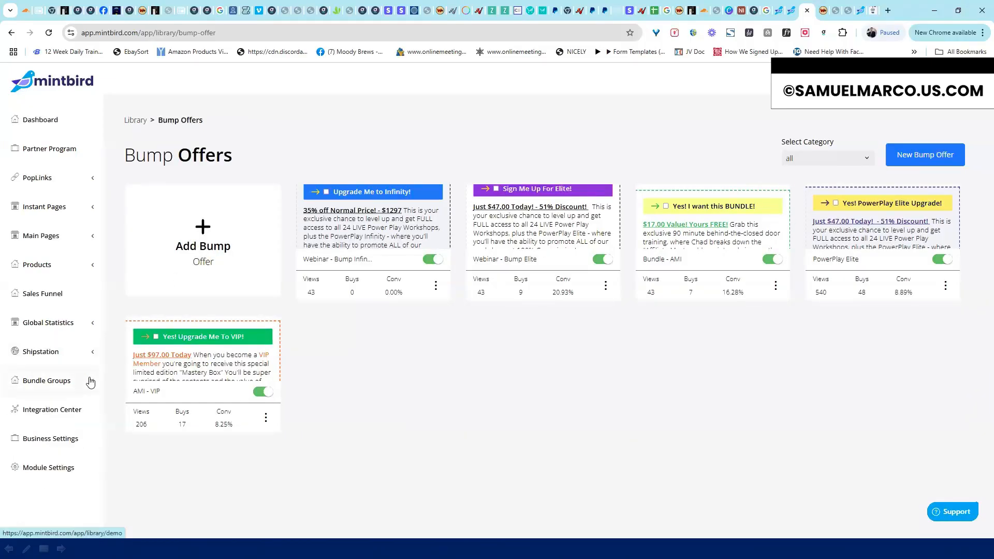
# View marketing, autoresponder, miscellaneous and not-connected integrations, then the Business Settings companies list
pyautogui.click(74, 412)
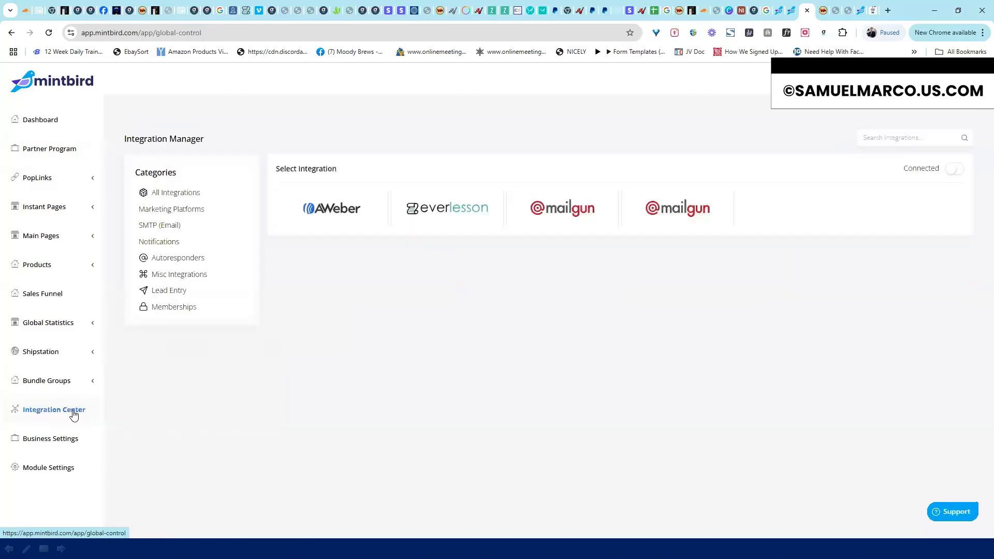
pyautogui.click(171, 212)
pyautogui.click(178, 258)
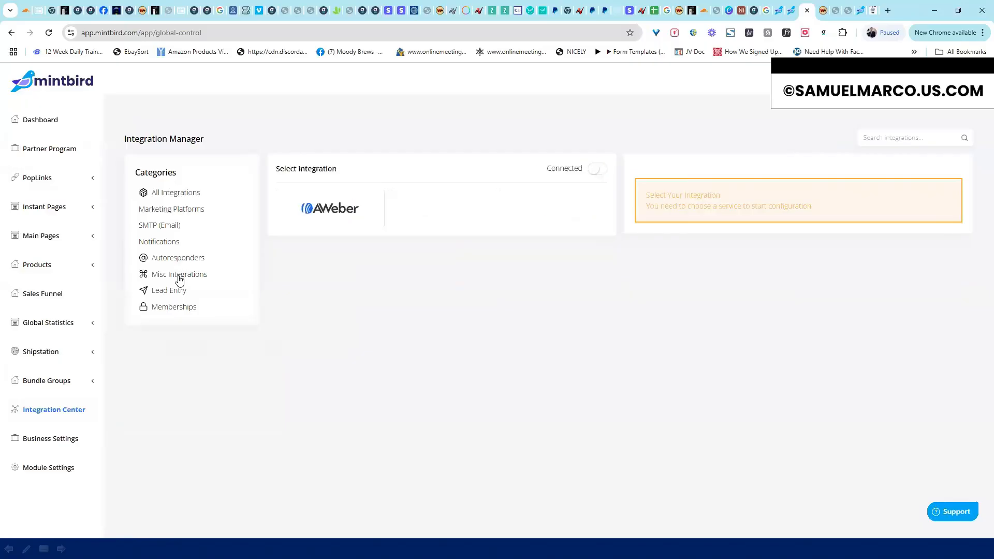
pyautogui.click(196, 273)
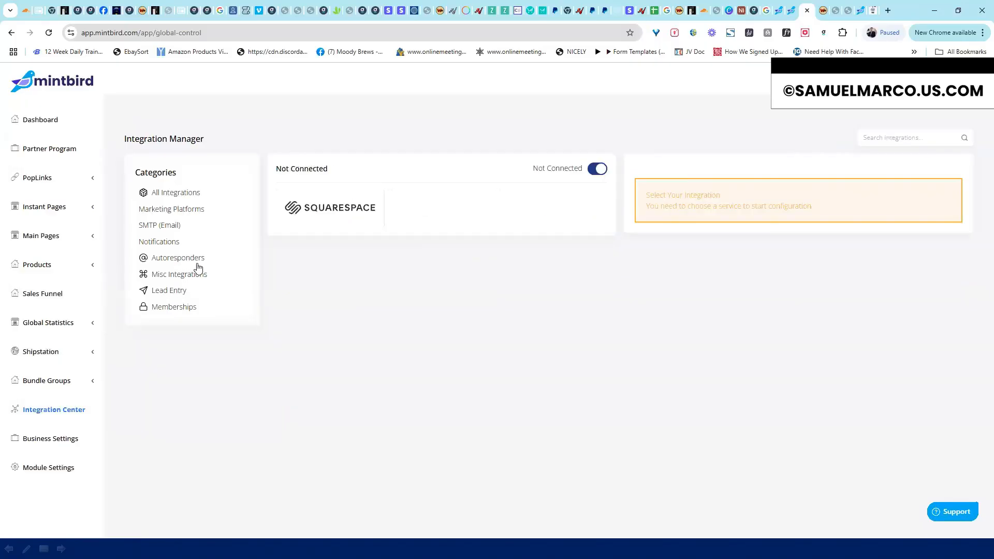
pyautogui.click(596, 169)
pyautogui.click(179, 210)
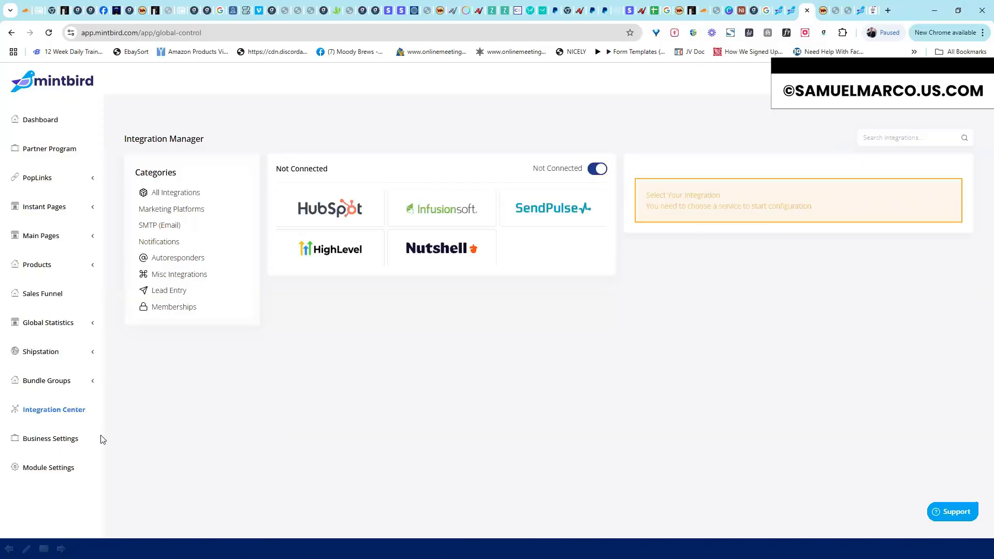
pyautogui.click(63, 440)
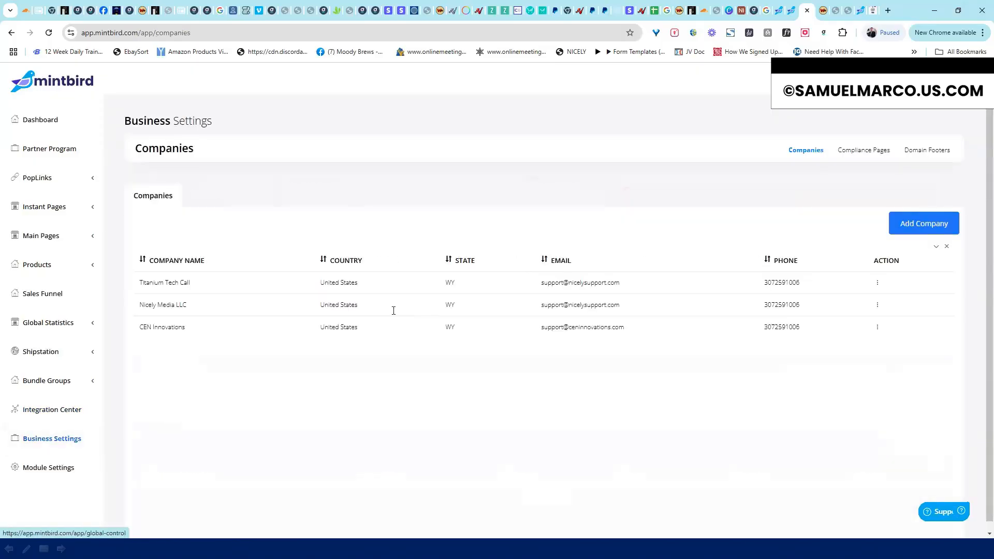
# View Compliance Pages, then the Global module's Holding Pages and Domains settings with the domain list
pyautogui.click(865, 152)
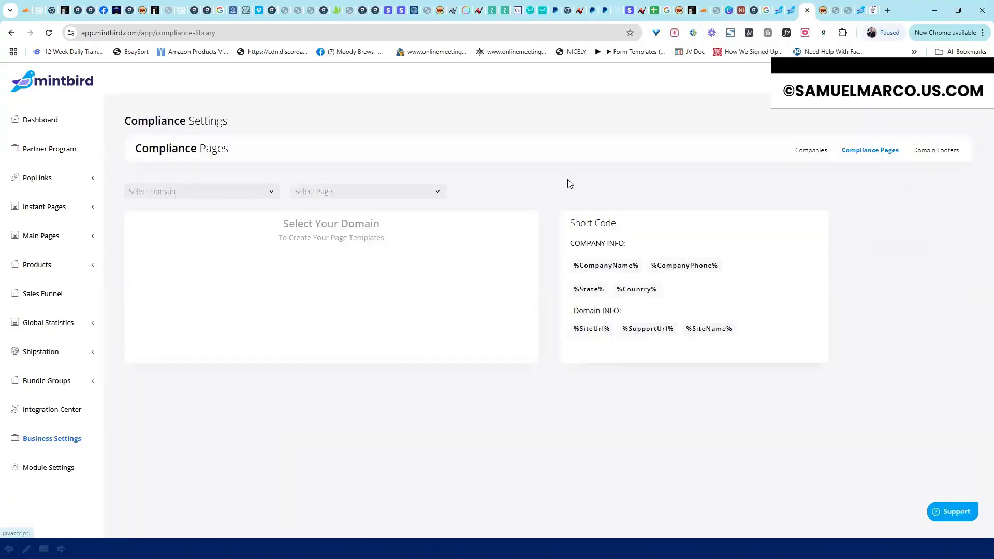
pyautogui.click(61, 472)
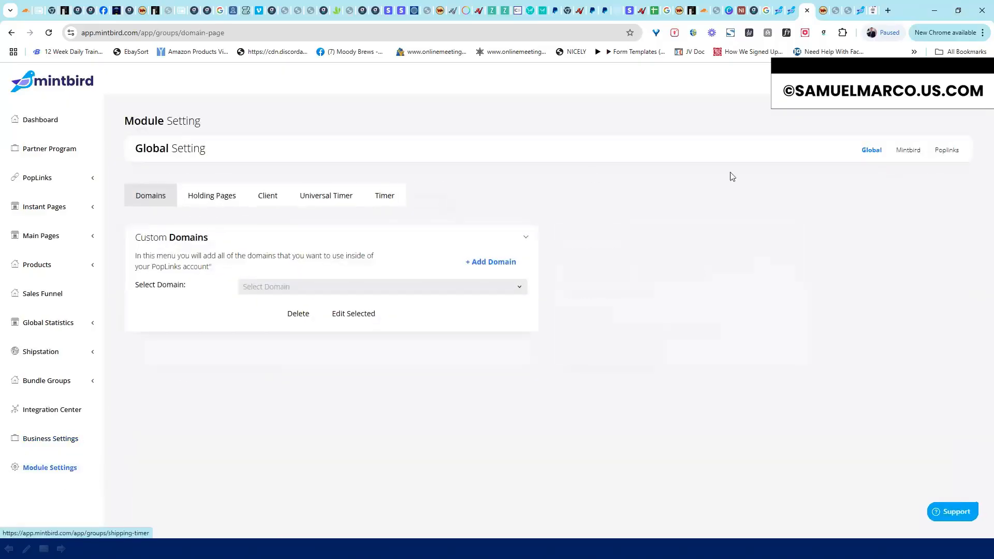
pyautogui.click(205, 197)
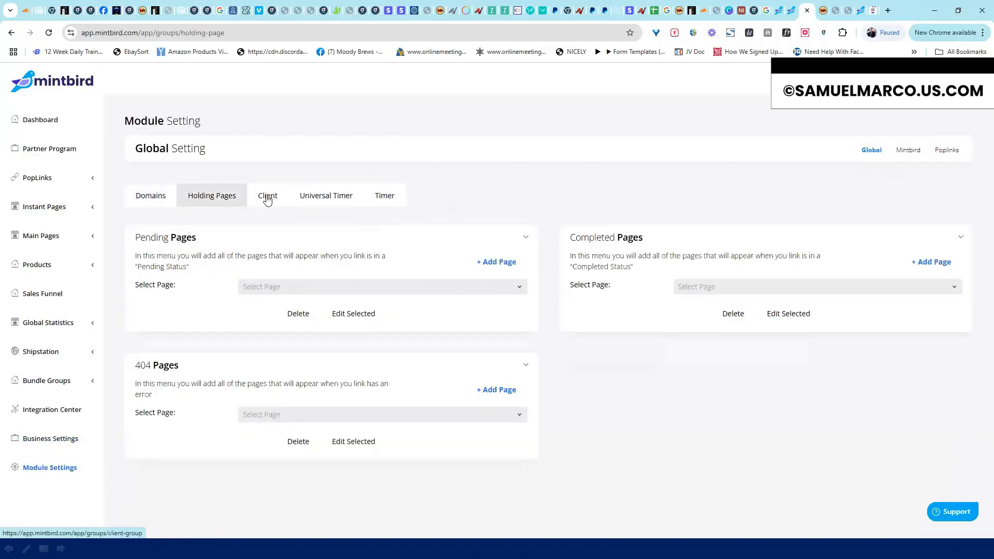
pyautogui.click(157, 196)
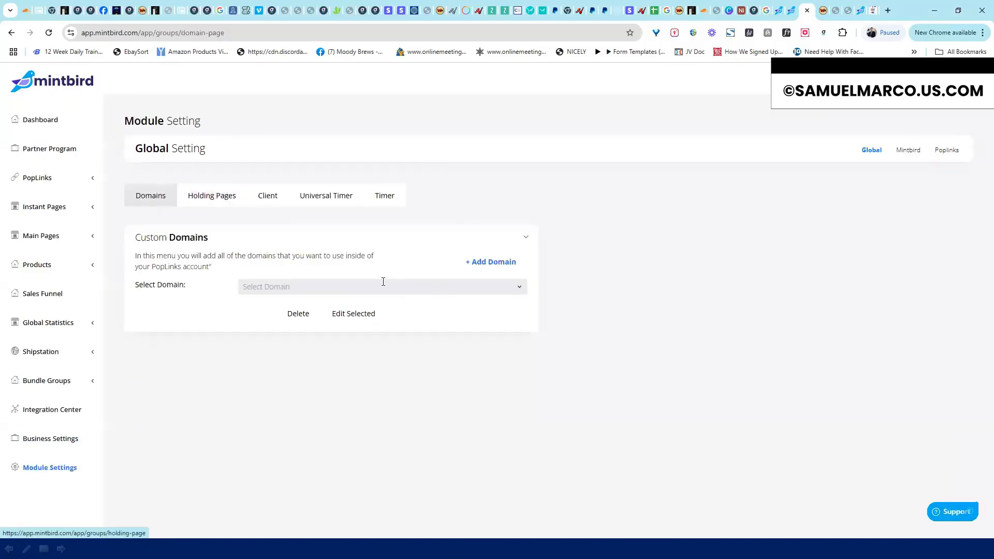
pyautogui.click(404, 289)
pyautogui.click(636, 318)
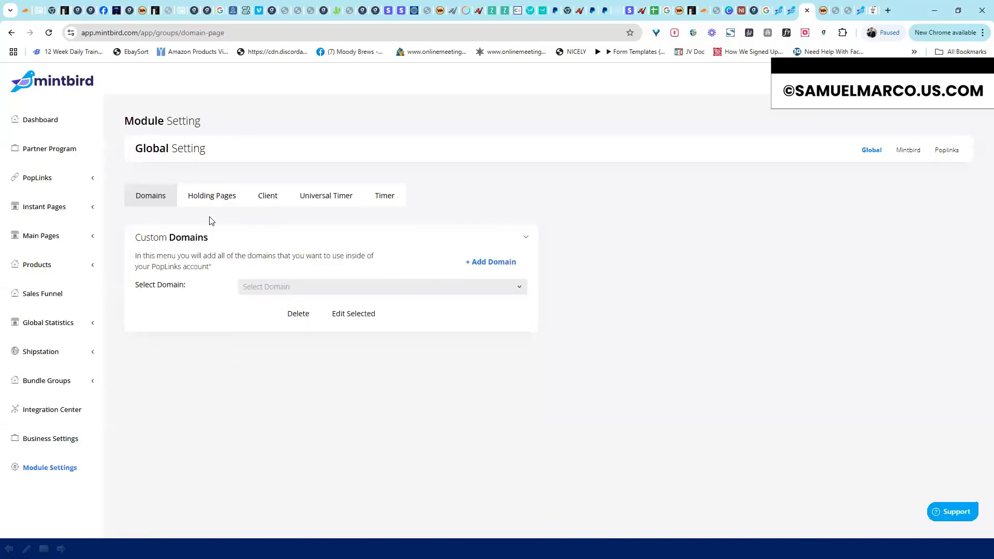
# Check the Universal Timer settings, then the MintBird and PopLinks modules, returning to Global
pyautogui.click(326, 196)
pyautogui.click(380, 196)
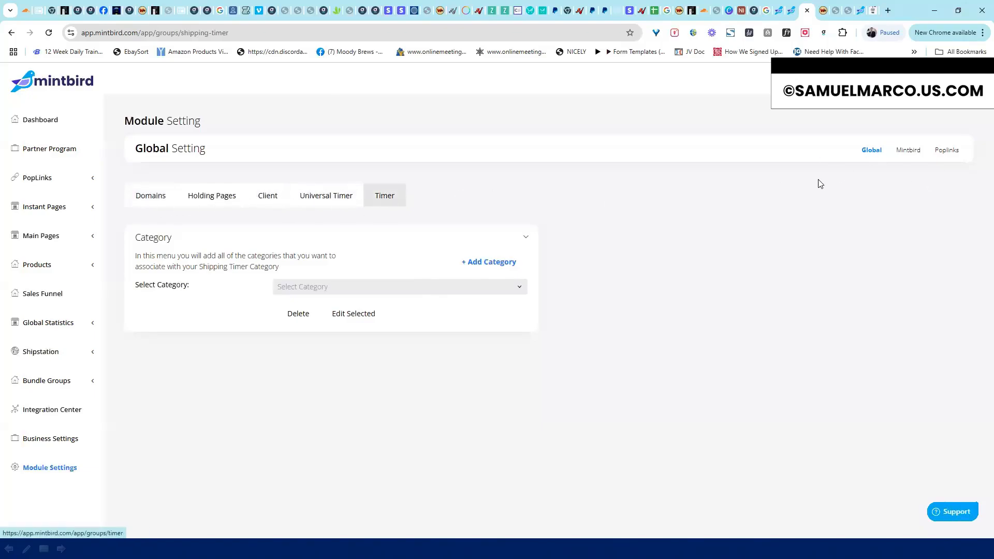
pyautogui.click(916, 155)
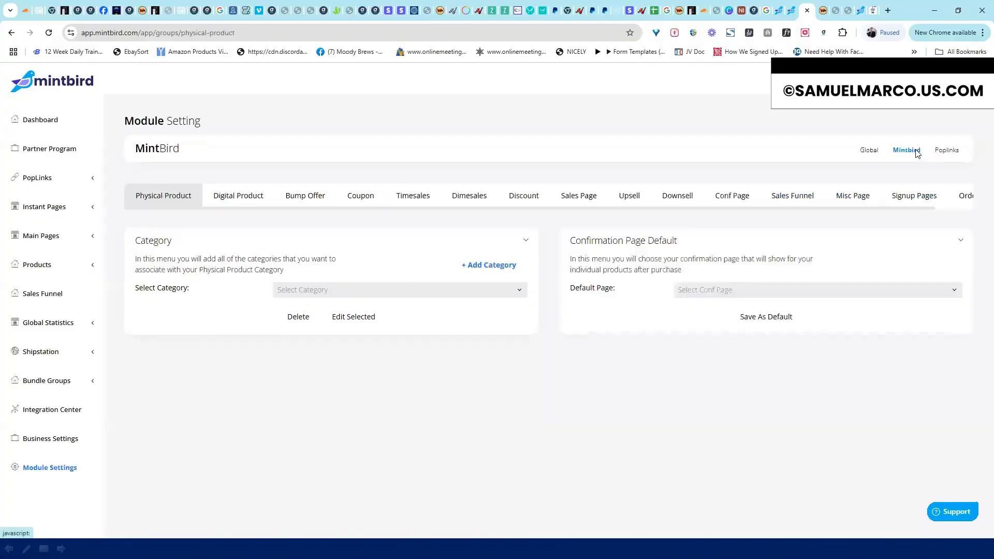
pyautogui.click(948, 155)
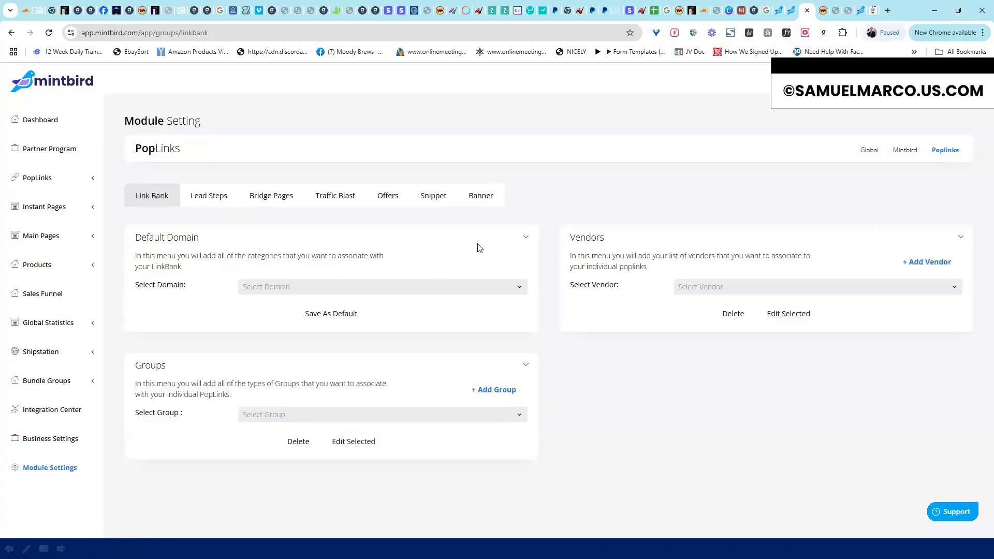
pyautogui.click(870, 151)
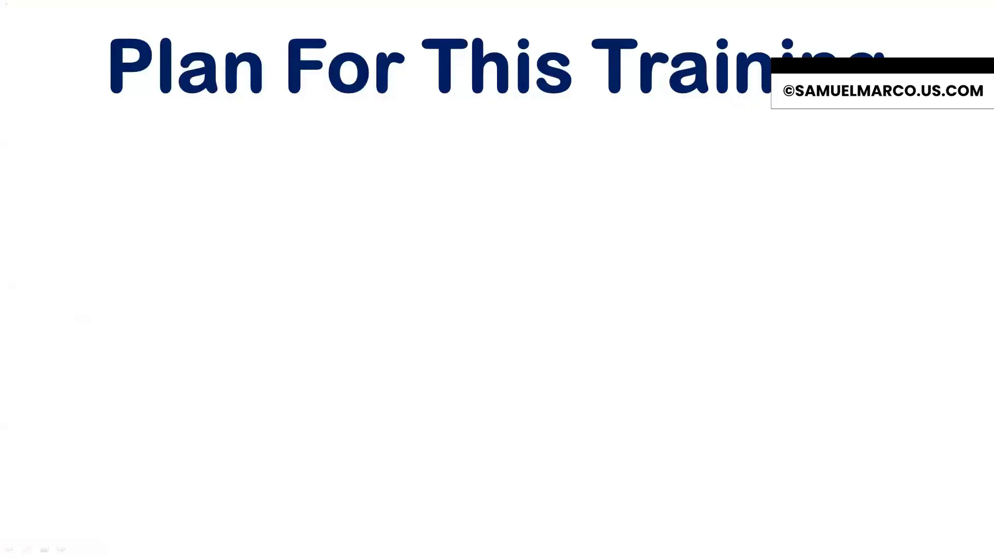
# Reveal the first Plan For This Training bullet: a brief MintBird Walkthrough of the platform
pyautogui.press('Right')
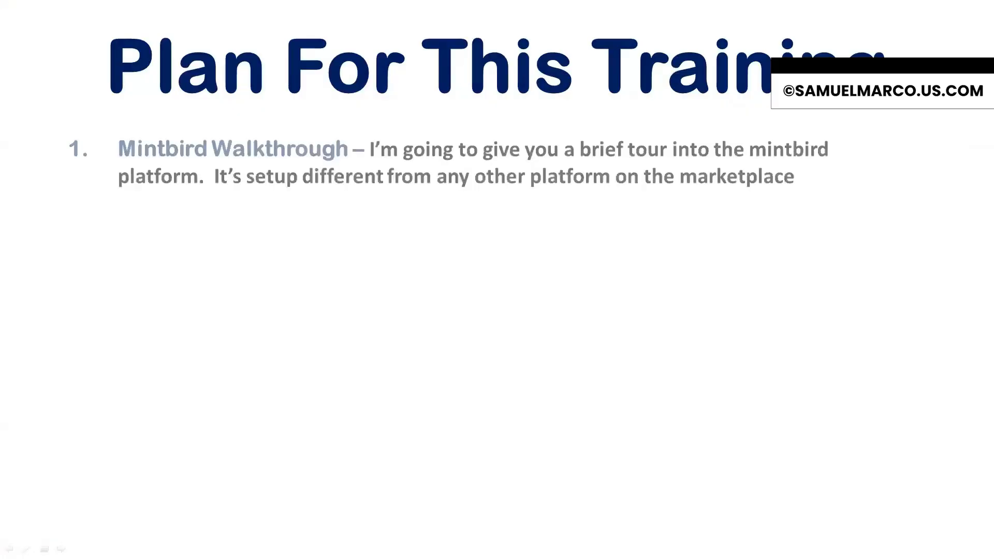
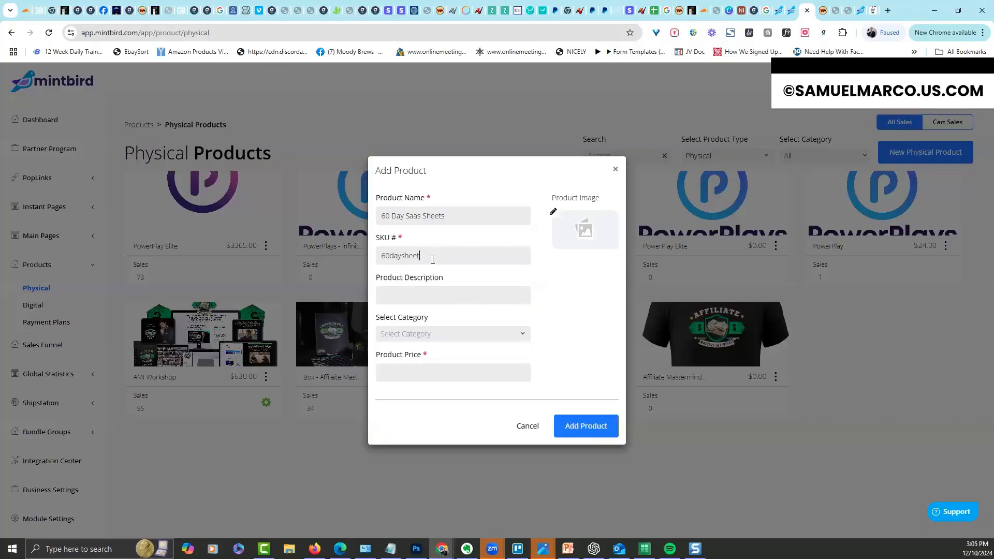
# Reuse '60 Day Saas Sheets' as the description, correct the price to 6.95, and add the product
pyautogui.hotkey('shift', 'Tab')
pyautogui.hotkey('ctrl', 'c')
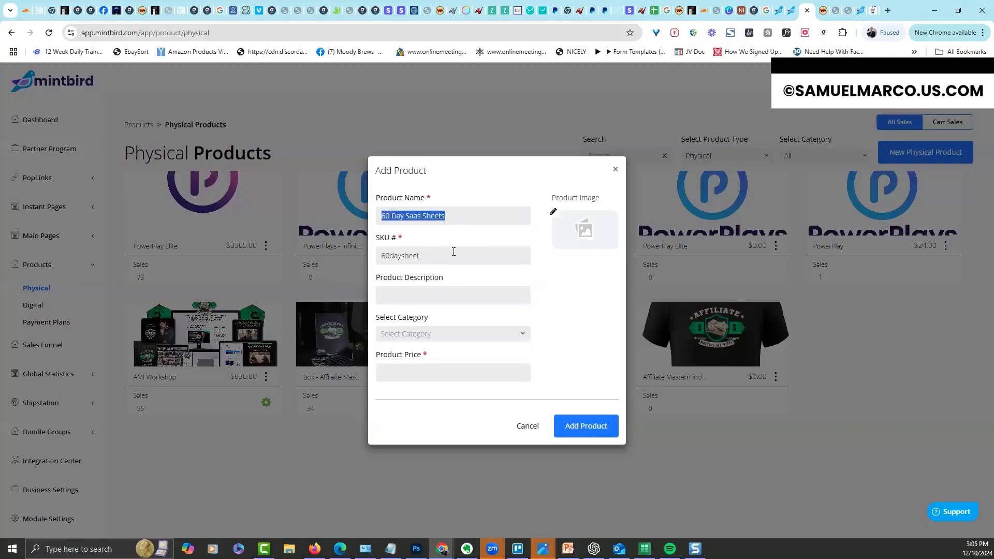
pyautogui.click(443, 298)
pyautogui.hotkey('ctrl', 'v')
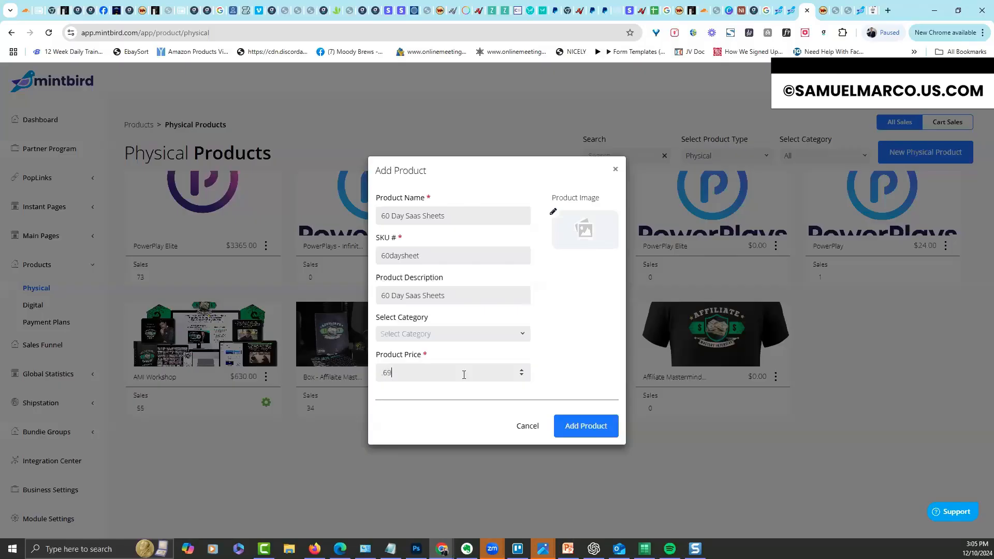
pyautogui.moveTo(410, 373); pyautogui.dragTo(318, 385)
pyautogui.write('6.95')
pyautogui.click(555, 313)
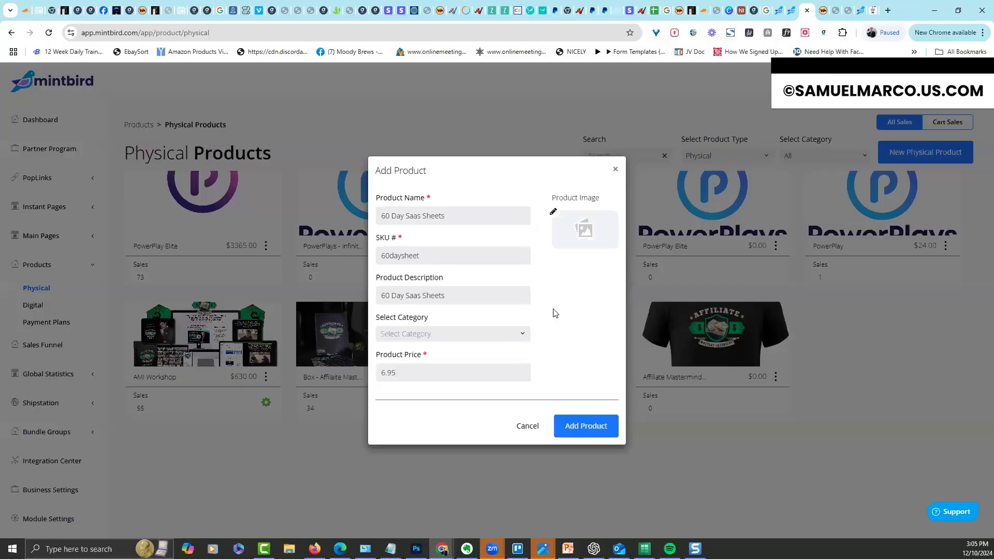
pyautogui.click(584, 433)
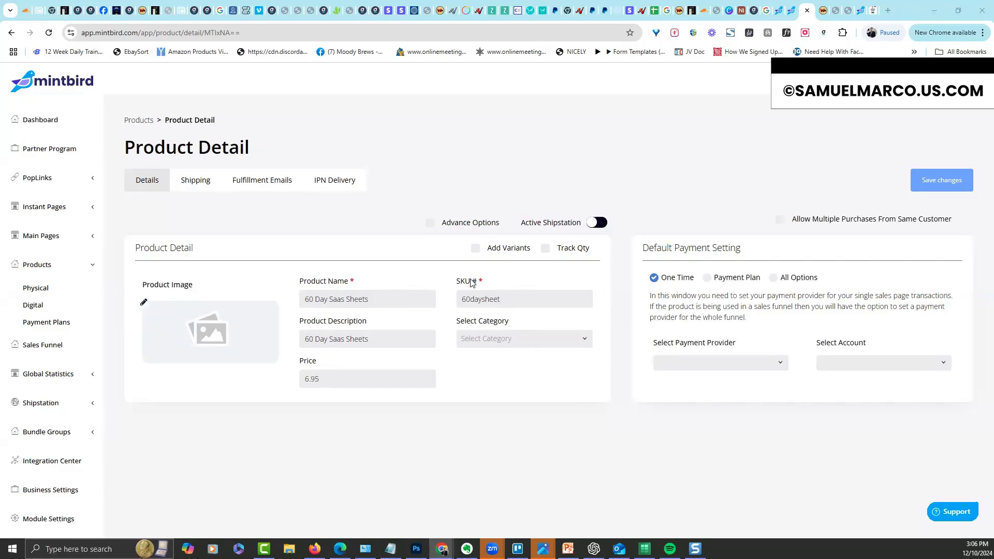
# Upload the Shadow Intensive image from Downloads as the product image
pyautogui.scroll(3, 139, 123)
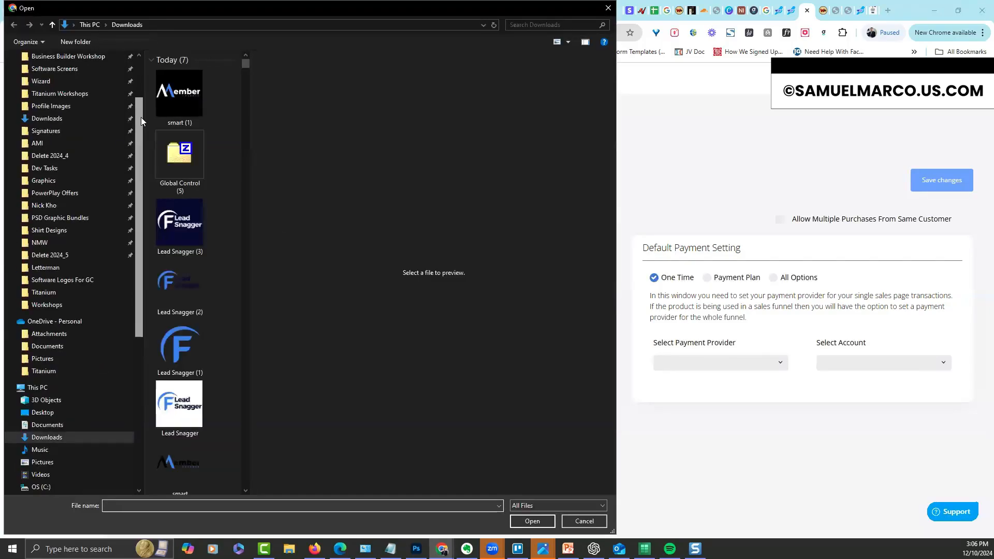
pyautogui.scroll(1, 141, 117)
pyautogui.click(83, 133)
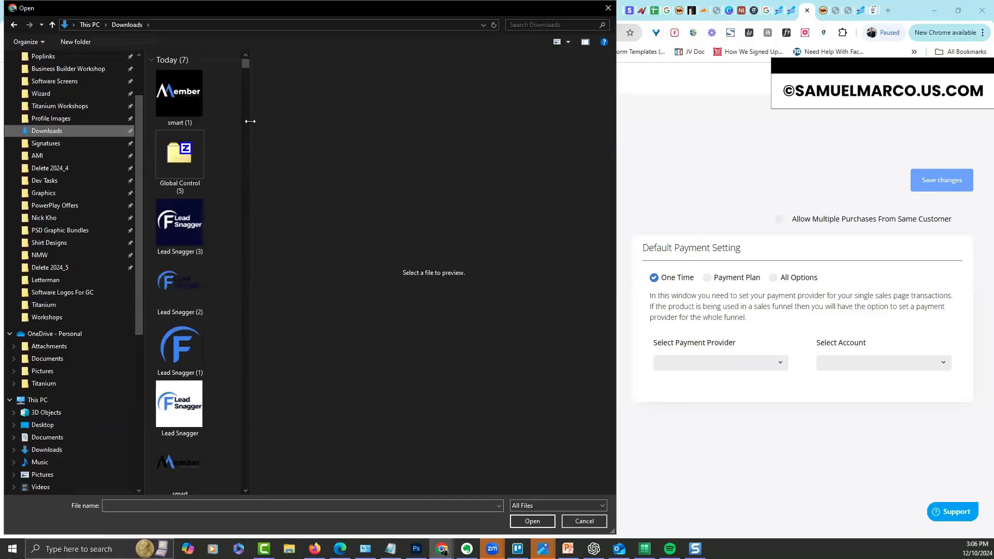
pyautogui.moveTo(244, 66); pyautogui.dragTo(241, 65)
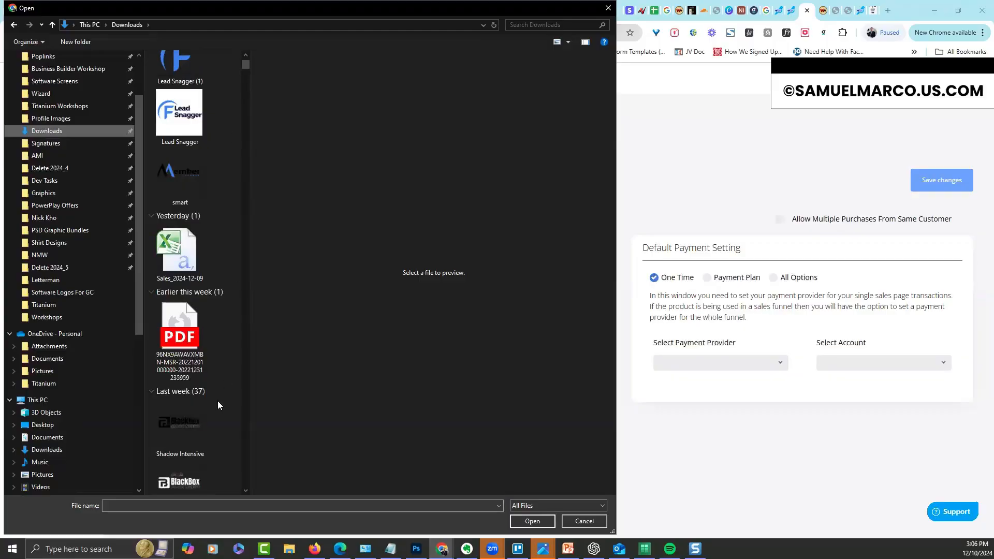
pyautogui.doubleClick(190, 423)
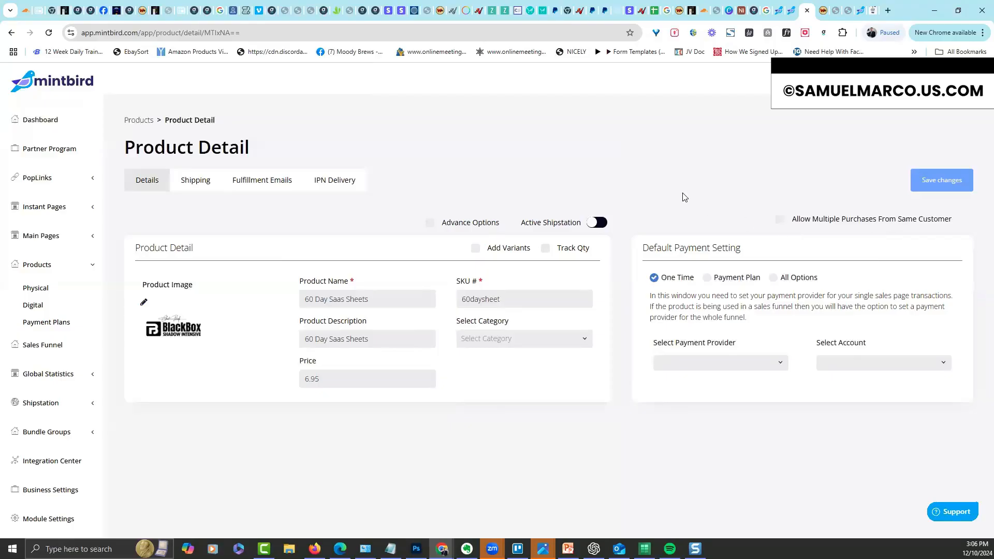
# Set the payment provider to Stripe with the business account and save
pyautogui.click(785, 361)
pyautogui.click(668, 381)
pyautogui.click(834, 364)
pyautogui.click(828, 381)
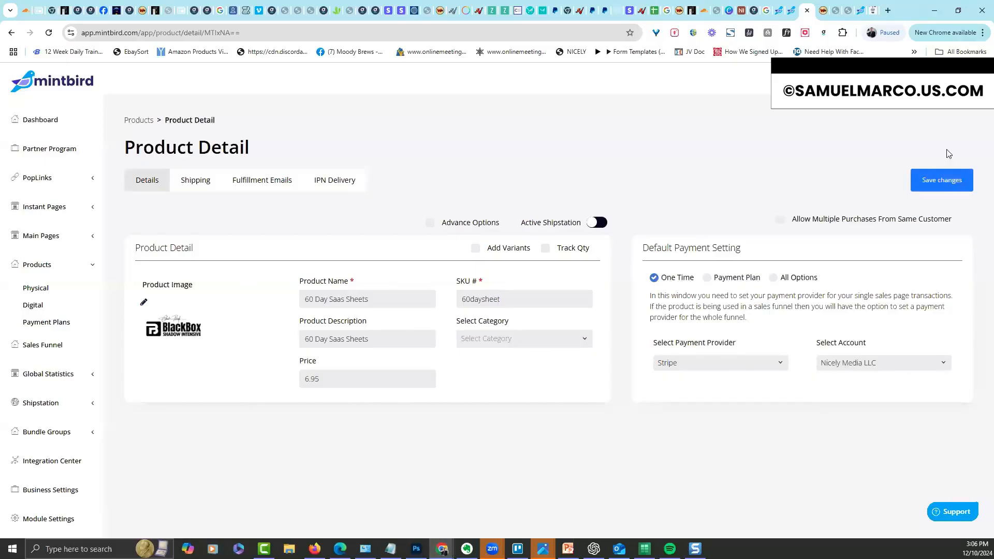
pyautogui.click(874, 87)
pyautogui.click(963, 181)
# Change the product price to 17.00
pyautogui.moveTo(332, 381); pyautogui.dragTo(242, 389)
pyautogui.write('19.00')
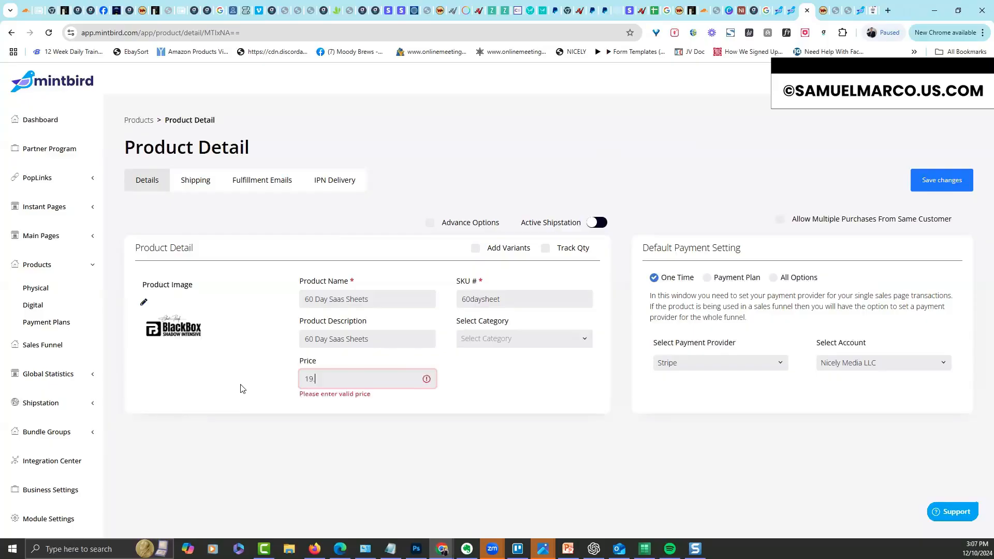
pyautogui.press('BackSpace')
pyautogui.press('BackSpace')
pyautogui.press('BackSpace')
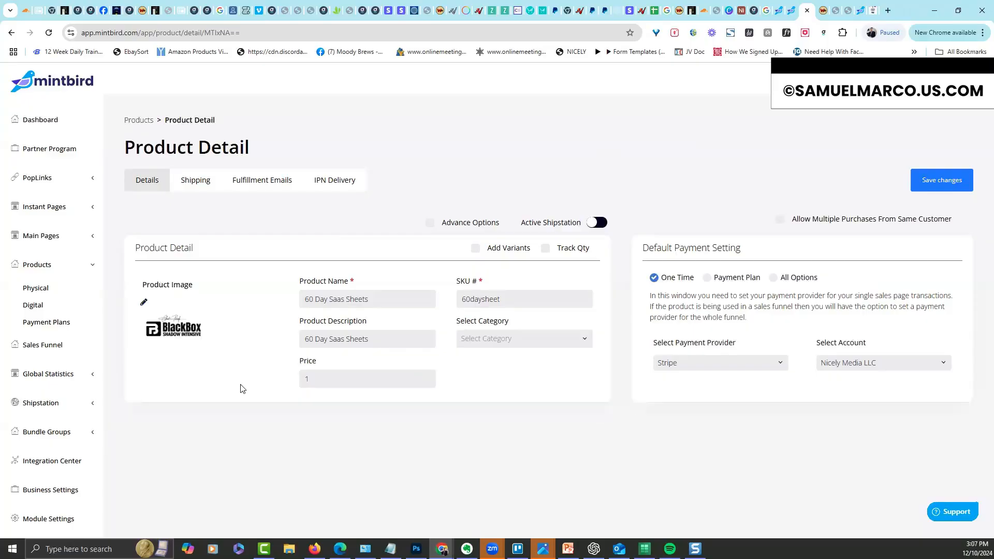
pyautogui.write('7.00')
# Save the new price and rename the Free Shipping option to Standard Shipping
pyautogui.click(953, 180)
pyautogui.click(197, 185)
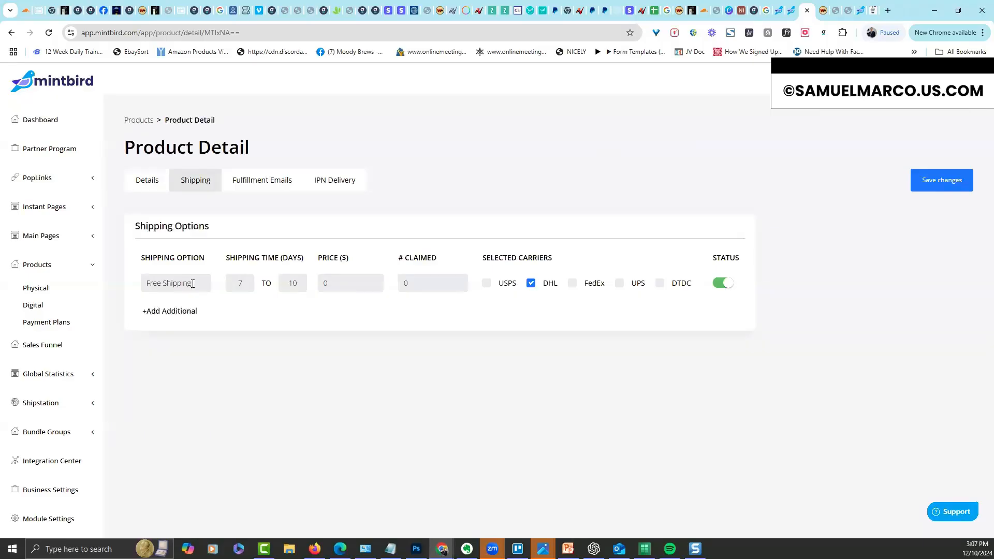
pyautogui.tripleClick(183, 286)
pyautogui.write('Standard Shipping')
# Add Rush Shipping, set carriers USPS for Standard and FedEx plus UPS for Rush, and save
pyautogui.click(187, 311)
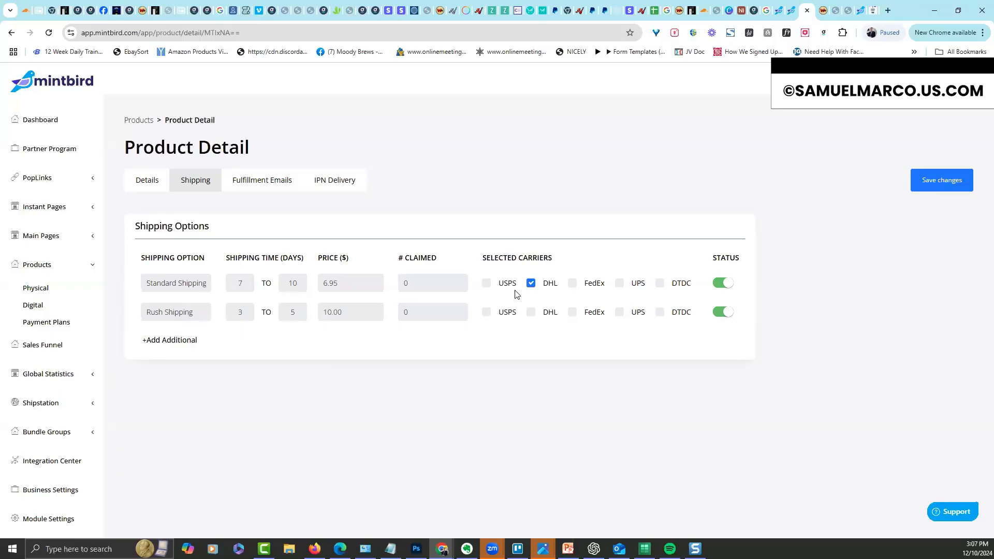
pyautogui.click(532, 284)
pyautogui.click(487, 285)
pyautogui.click(572, 312)
pyautogui.click(619, 312)
pyautogui.click(940, 185)
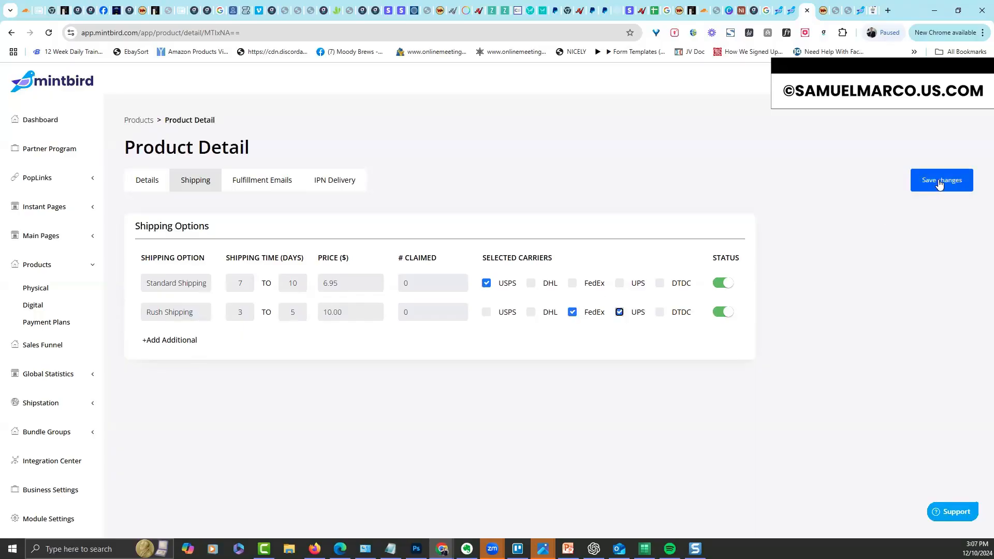
pyautogui.click(147, 178)
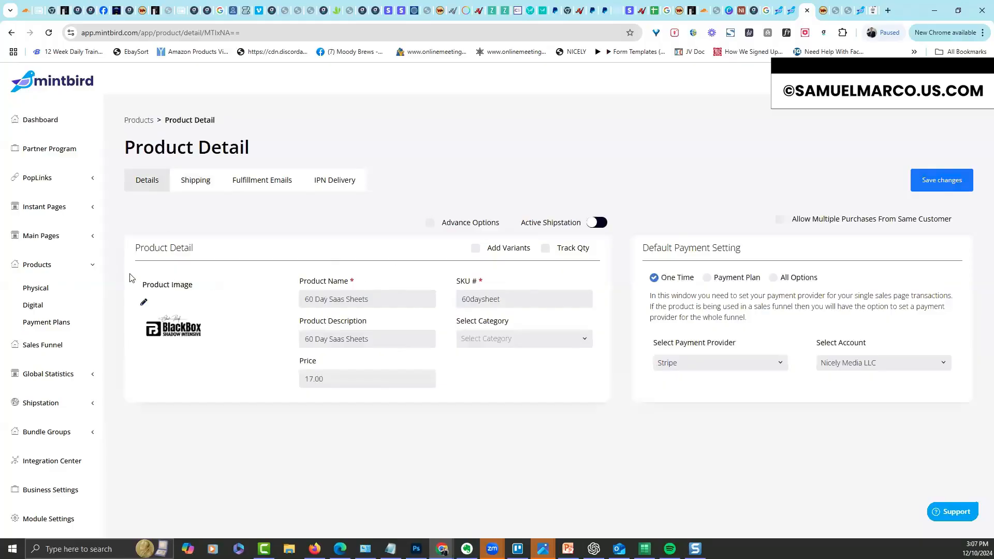
# Apply the Checkout Theme to the 60 Day Saas Sheets order form
pyautogui.click(40, 294)
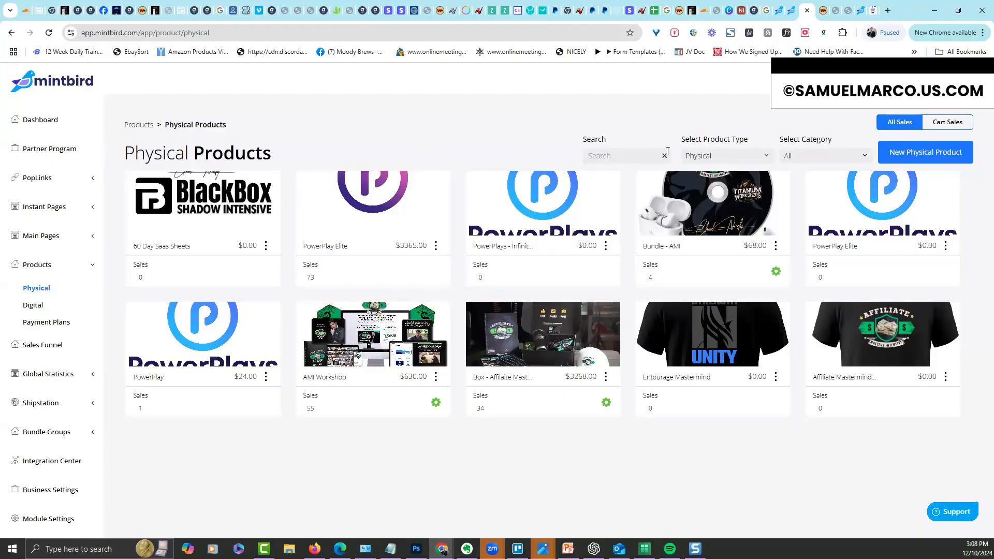
pyautogui.click(217, 199)
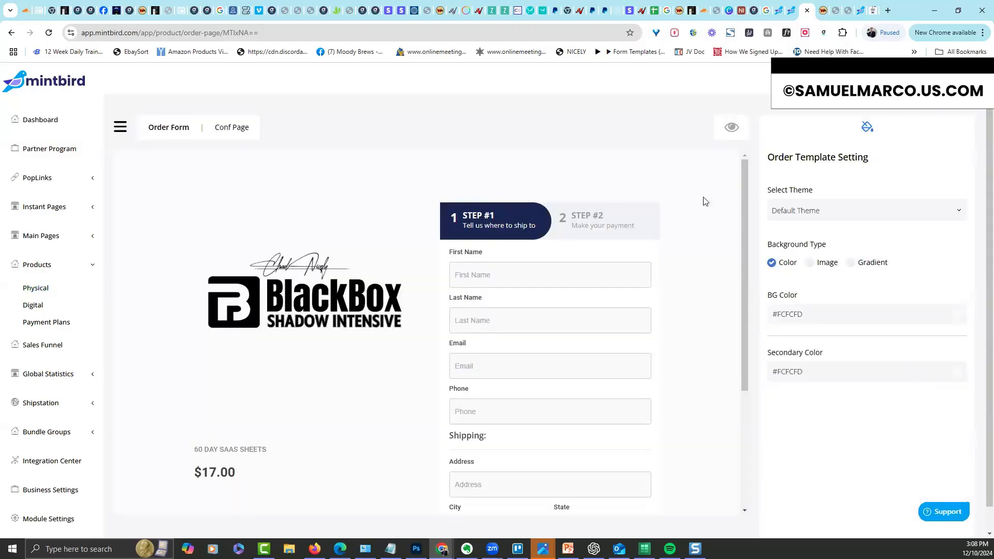
pyautogui.click(903, 211)
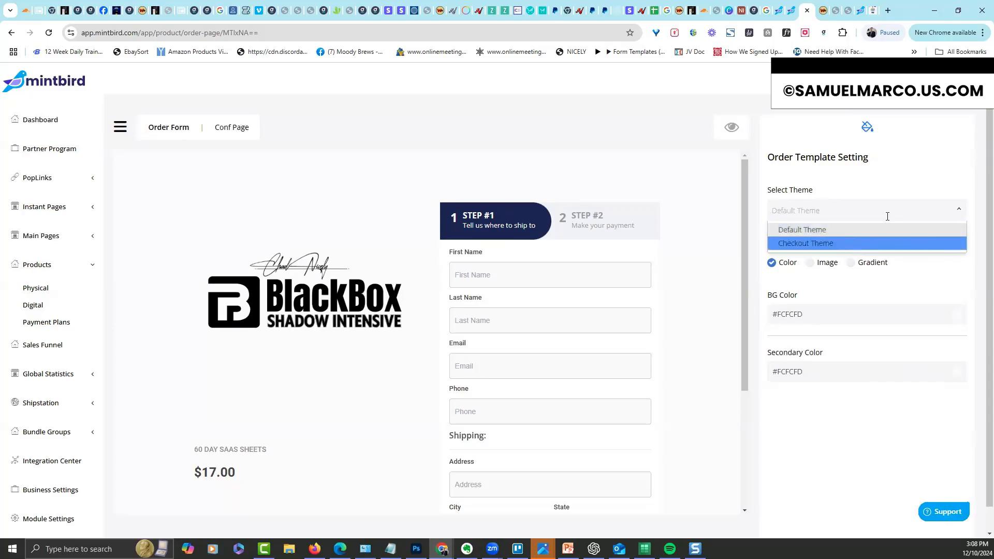
pyautogui.click(852, 241)
pyautogui.scroll(-10, 748, 456)
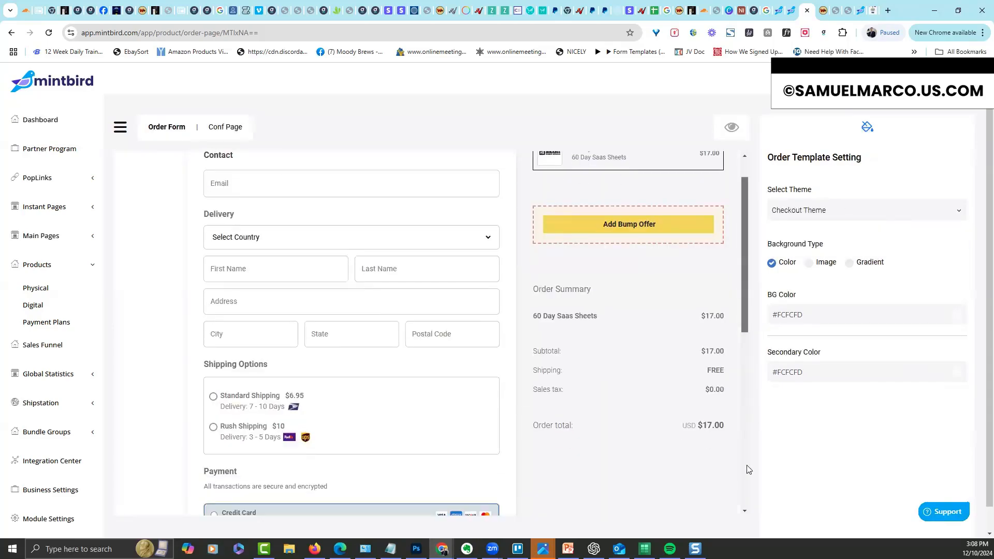
pyautogui.scroll(7, 754, 194)
pyautogui.scroll(3, 568, 169)
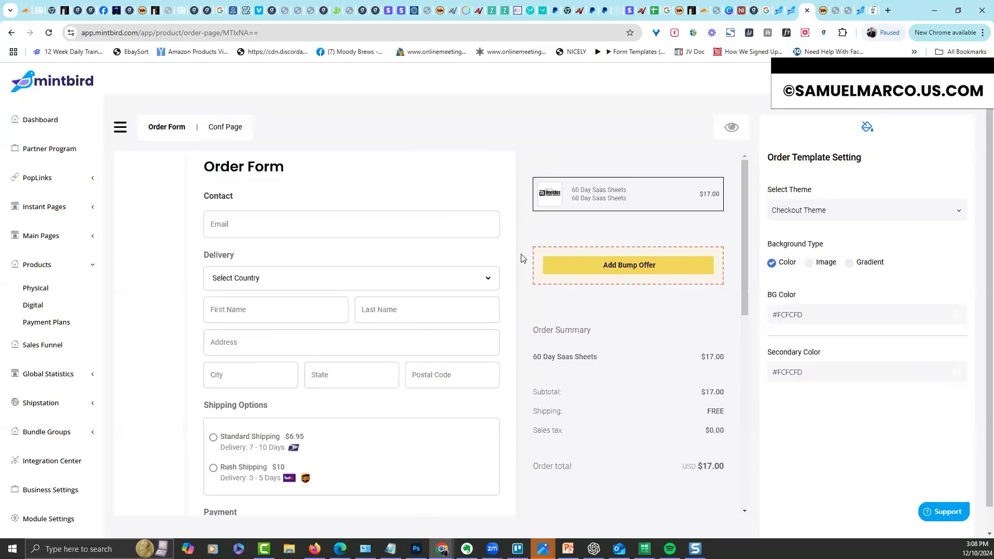
# Return to the Physical Products list
pyautogui.click(85, 266)
pyautogui.click(84, 267)
pyautogui.click(89, 294)
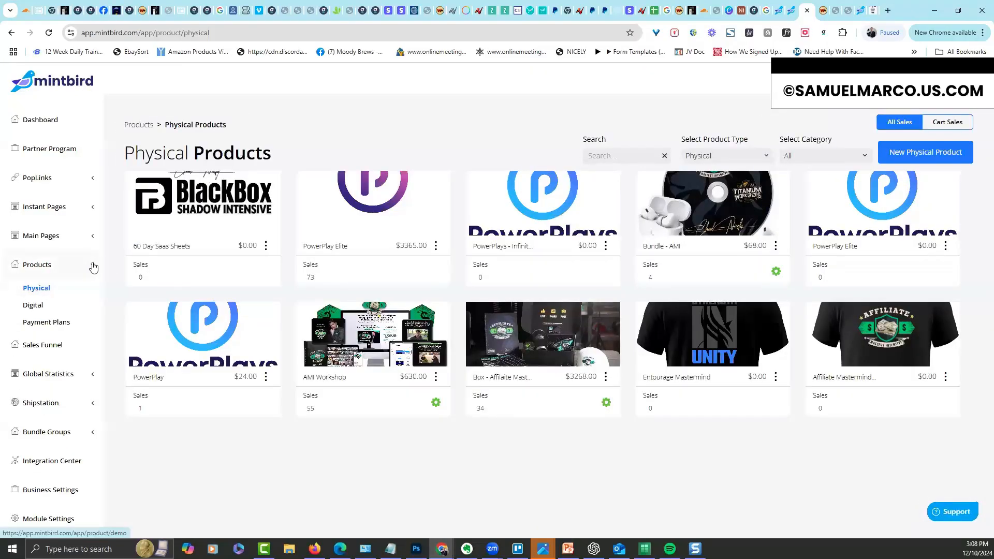
# Look through the Sales, Misc and Conf Pages lists under Main Pages, ending on Sales Pages
pyautogui.click(93, 266)
pyautogui.click(86, 240)
pyautogui.click(67, 261)
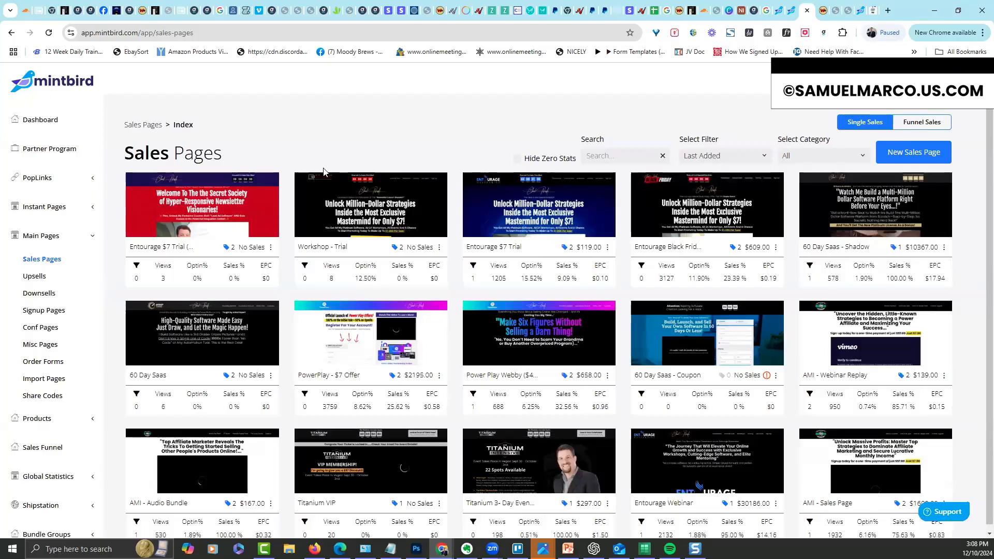
pyautogui.click(49, 346)
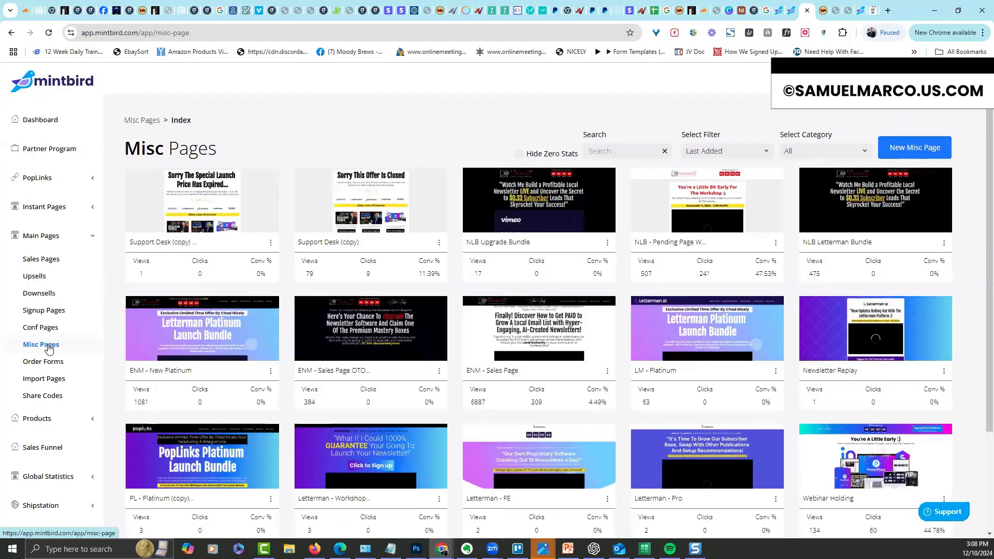
pyautogui.click(49, 328)
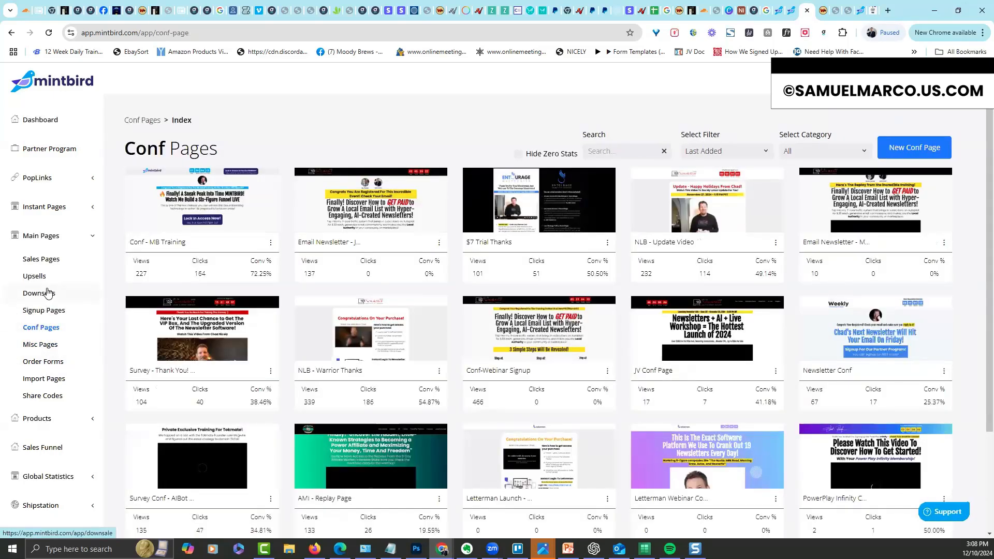
pyautogui.click(49, 259)
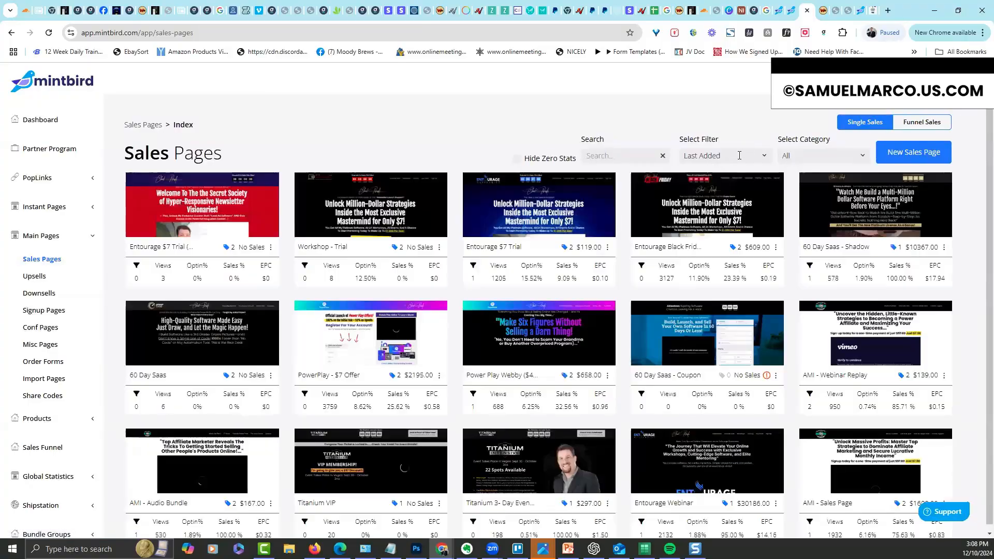
# Filter the sales pages by Inactive, then switch the filter back to Last Added
pyautogui.click(741, 155)
pyautogui.click(711, 200)
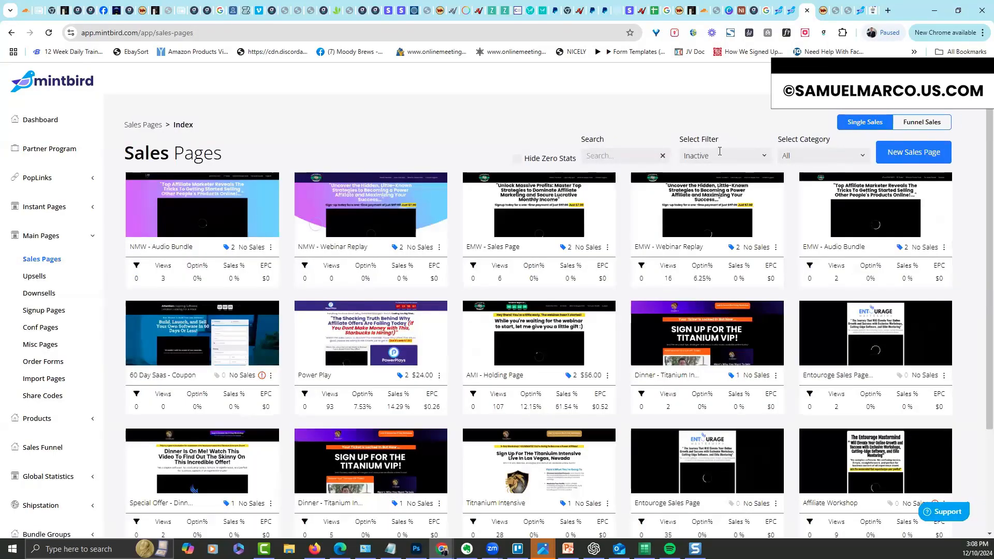
pyautogui.click(712, 156)
pyautogui.click(710, 173)
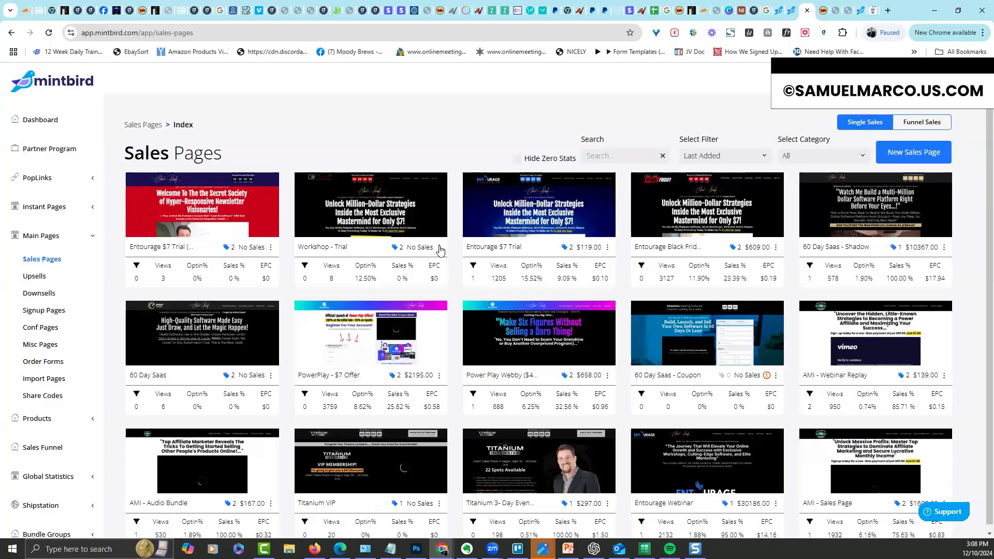
pyautogui.click(440, 247)
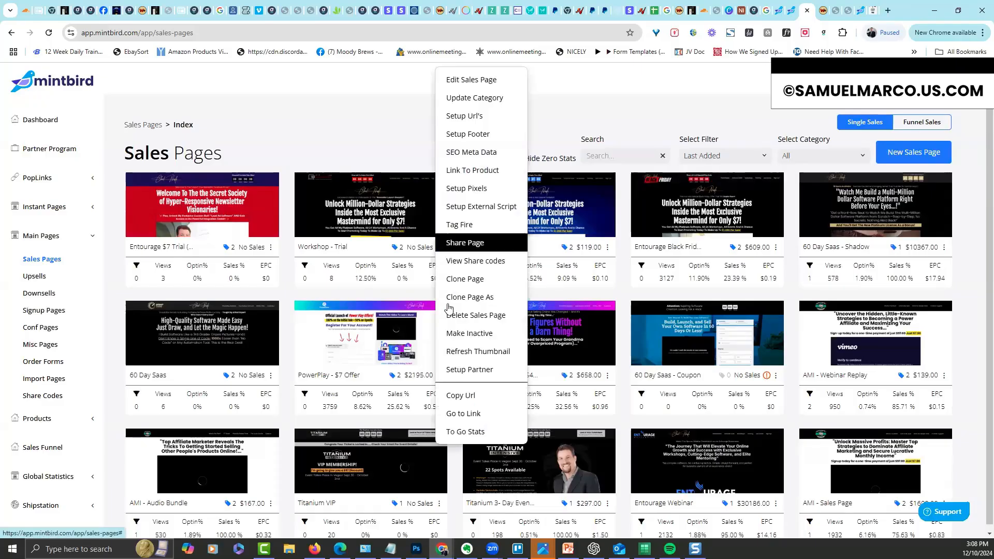
pyautogui.click(465, 354)
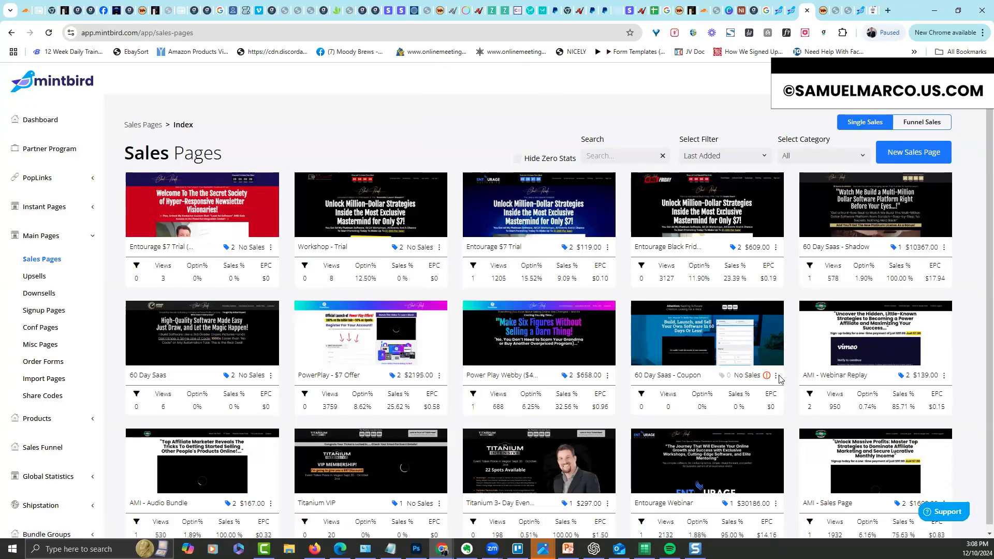
pyautogui.click(778, 378)
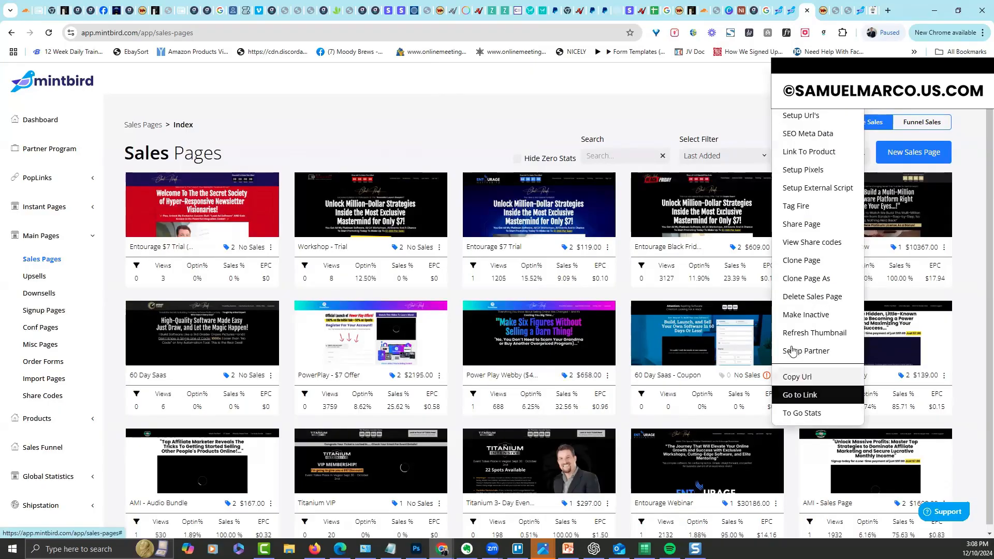
pyautogui.click(747, 314)
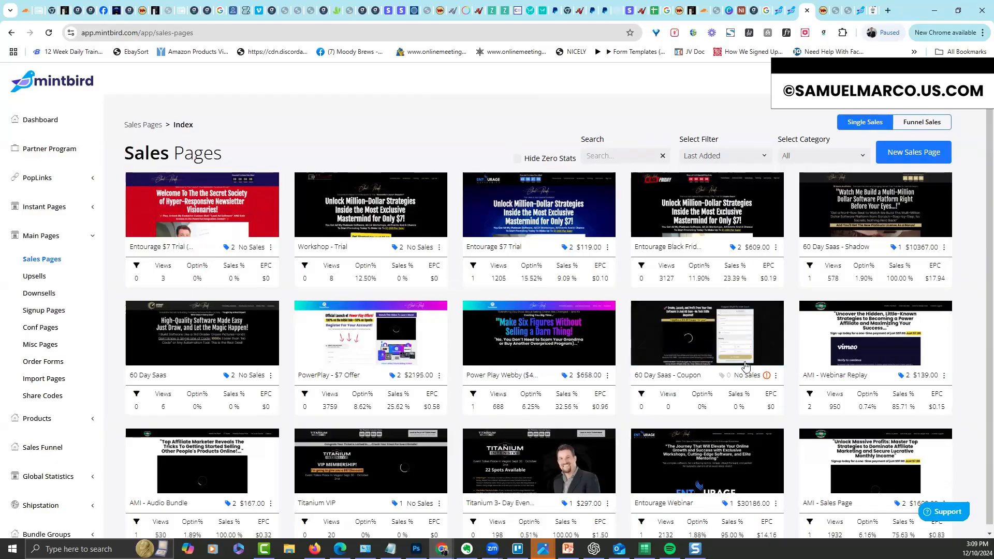
pyautogui.click(776, 376)
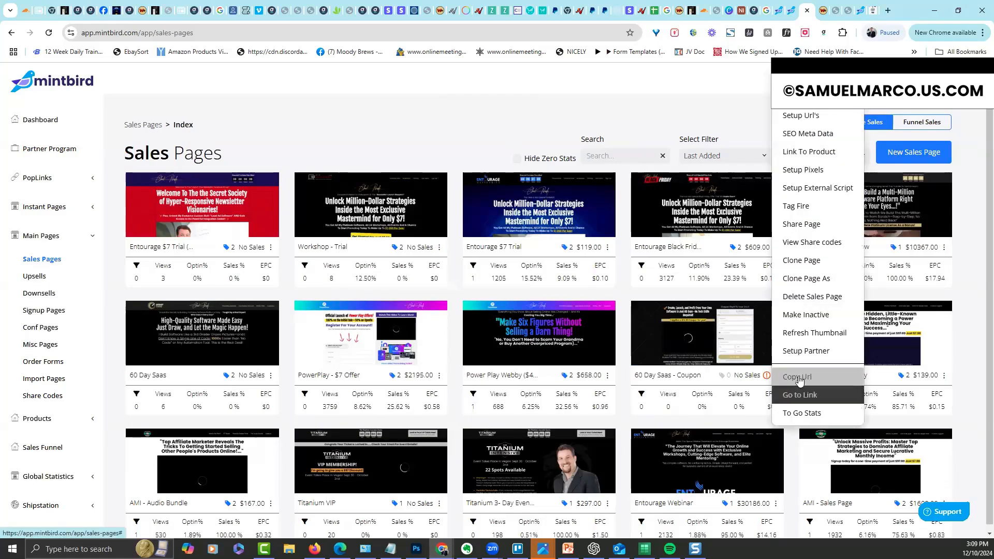
pyautogui.click(796, 394)
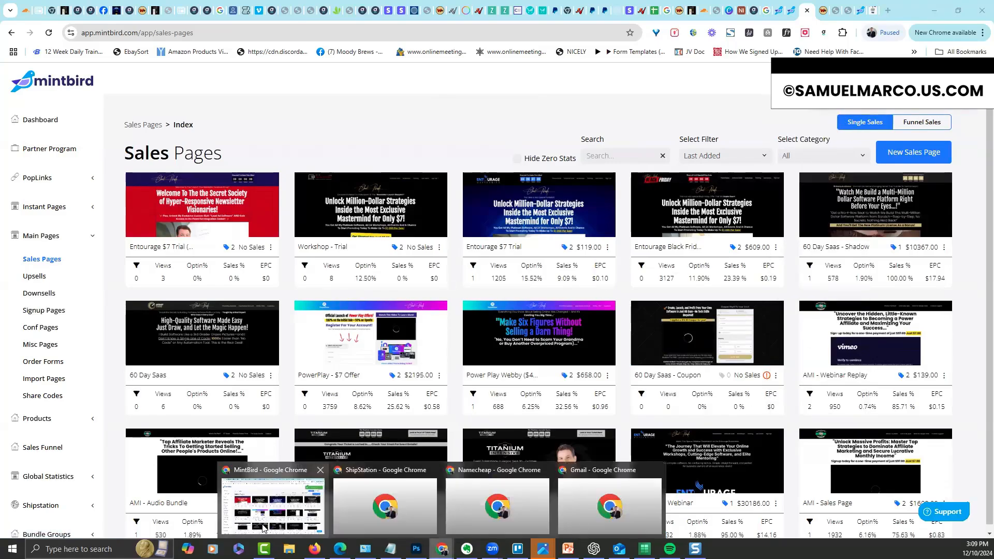
pyautogui.click(834, 12)
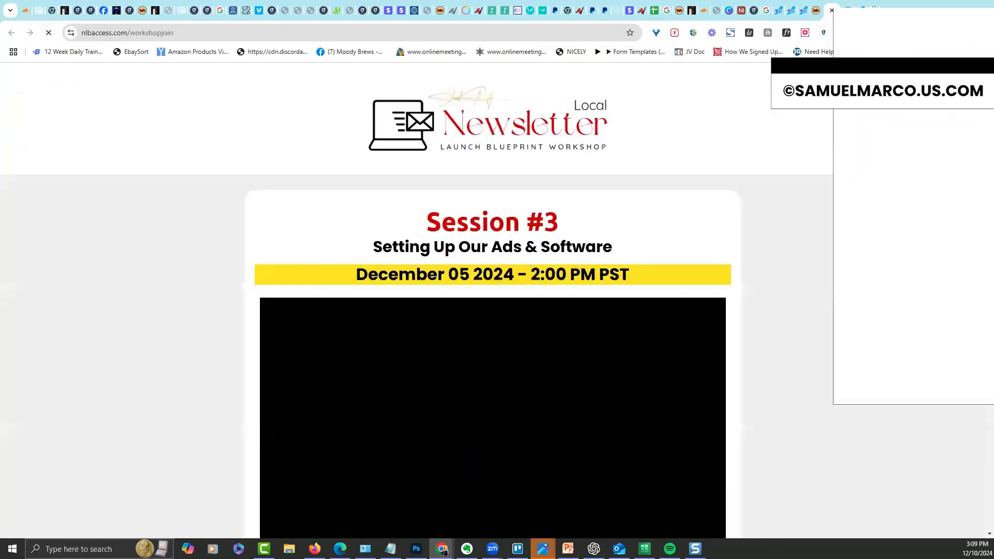
pyautogui.moveTo(870, 18); pyautogui.dragTo(993, 115)
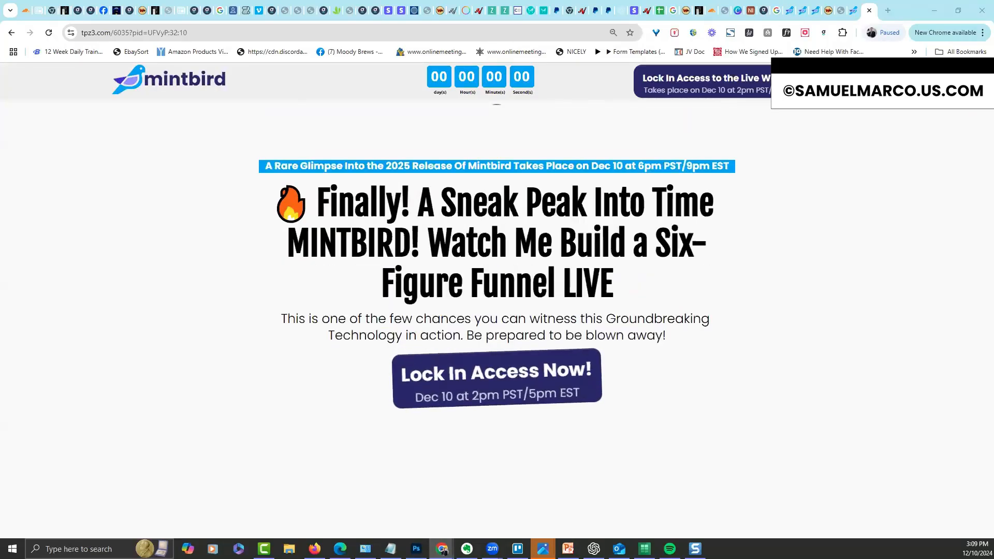
pyautogui.click(853, 10)
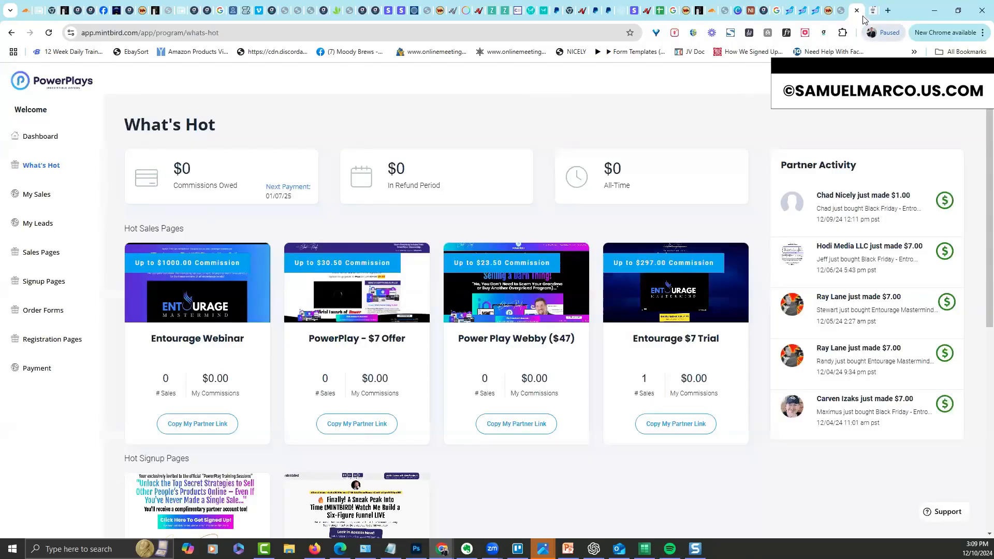
pyautogui.click(817, 12)
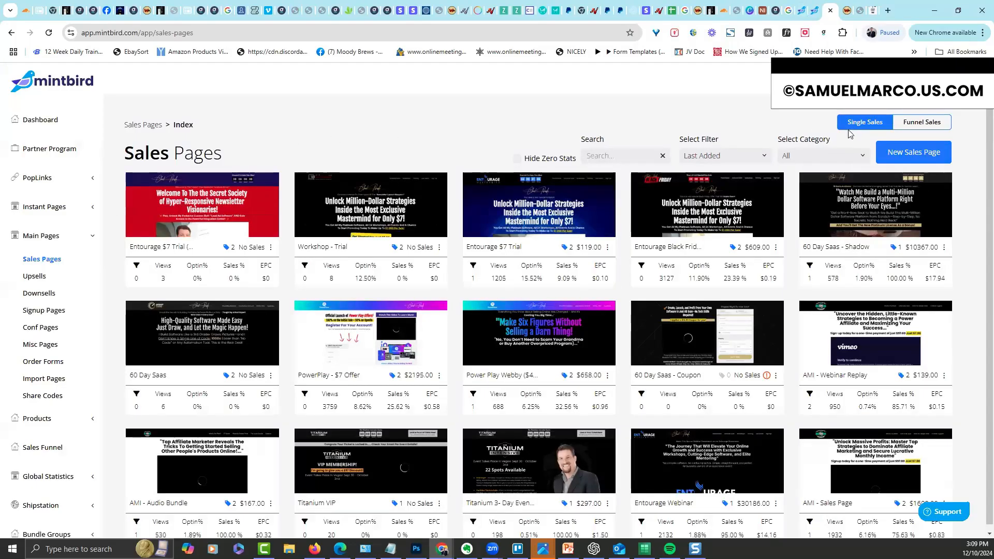
# Start a new sales page named '60 Day Sheets', leaving the category empty
pyautogui.click(906, 154)
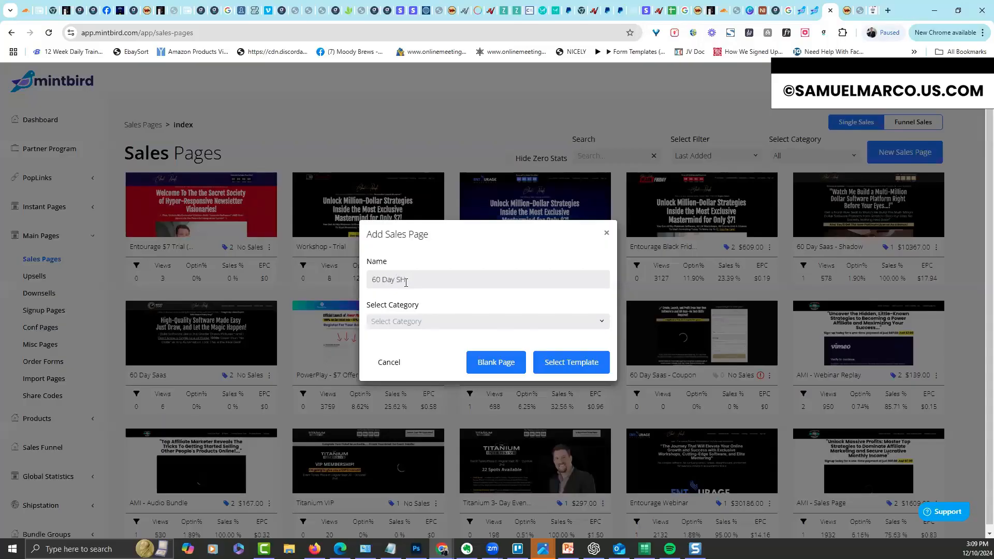
pyautogui.write('60 Day Sheets')
pyautogui.click(430, 318)
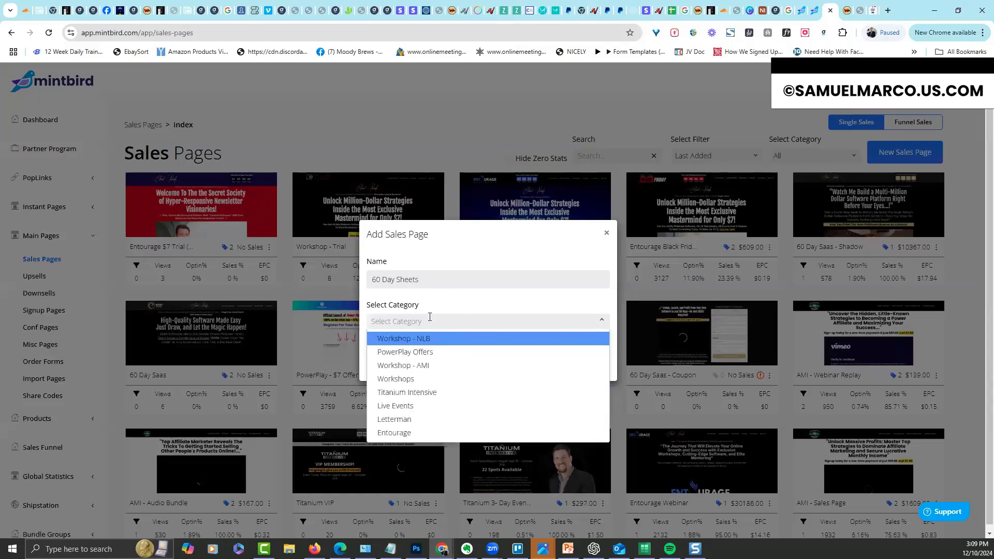
pyautogui.click(430, 319)
pyautogui.scroll(-1, 429, 317)
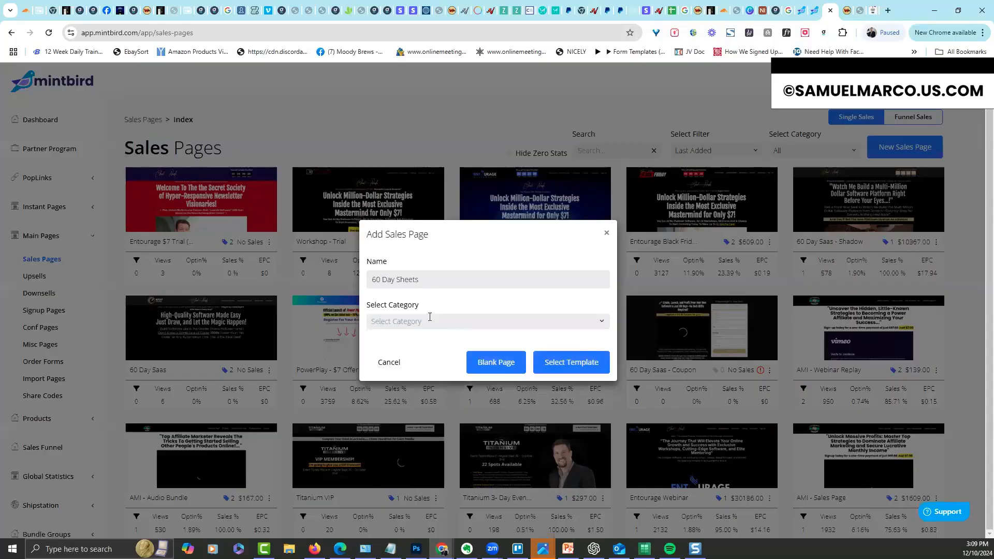
pyautogui.click(430, 319)
pyautogui.write('60 DAy Saas')
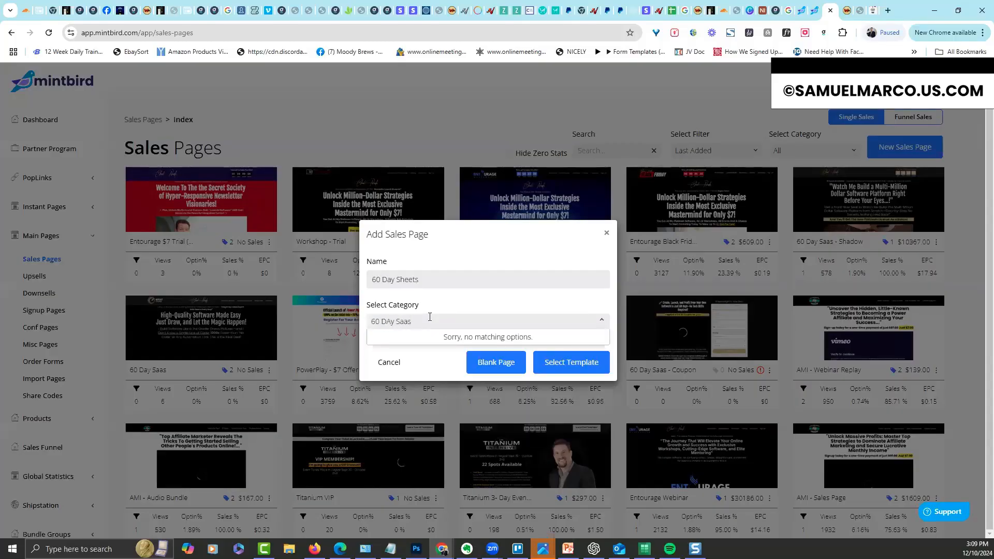
pyautogui.click(428, 320)
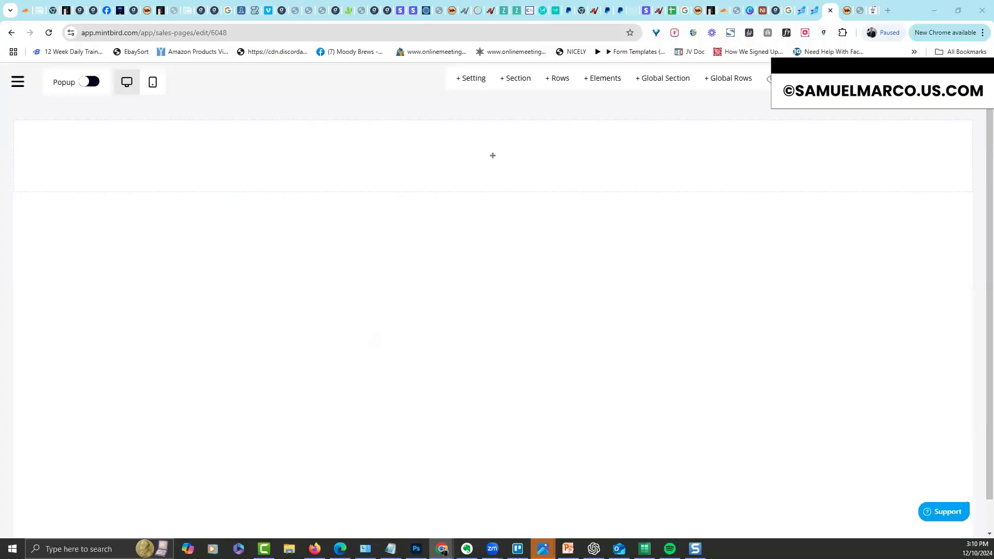
# Add a one-column row and give the first section a black background
pyautogui.click(22, 159)
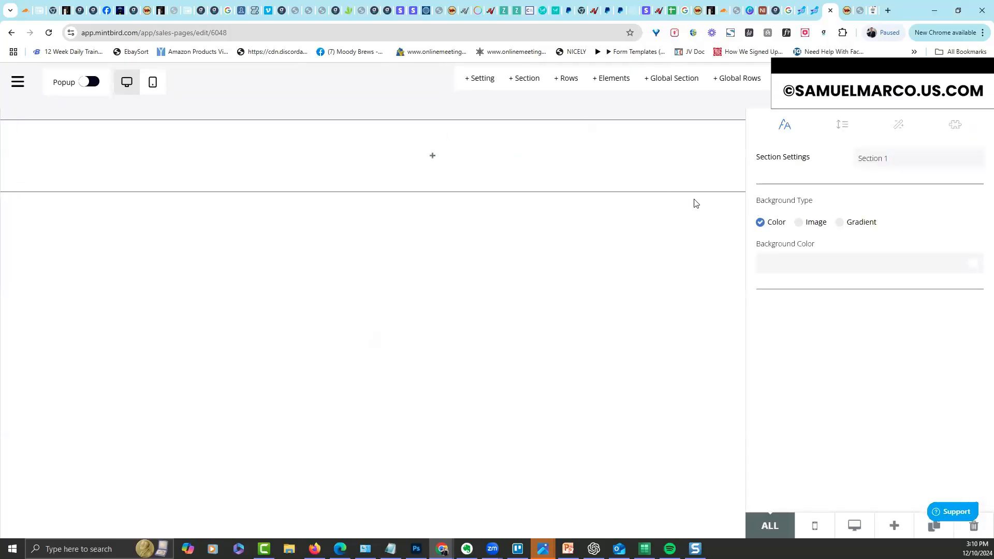
pyautogui.click(433, 154)
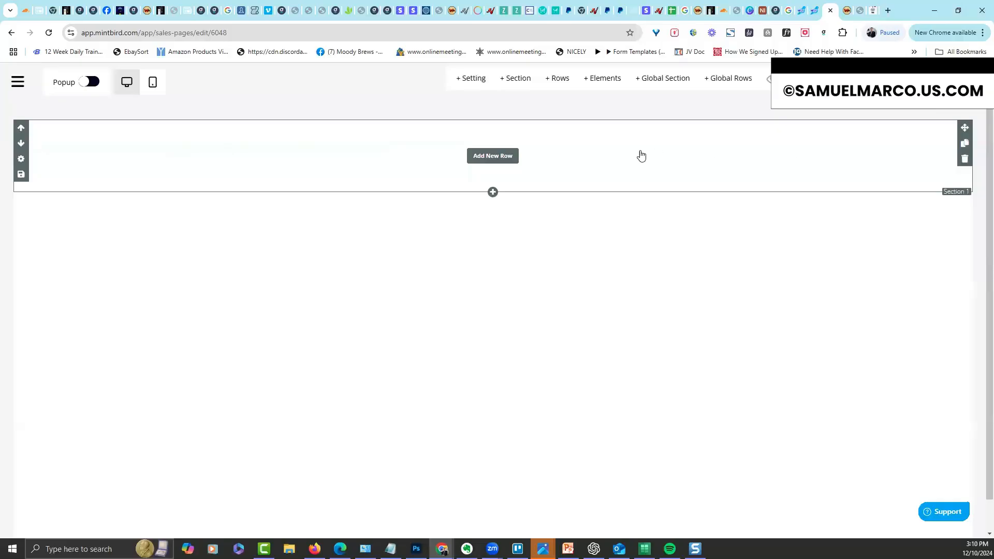
pyautogui.click(493, 156)
pyautogui.click(868, 172)
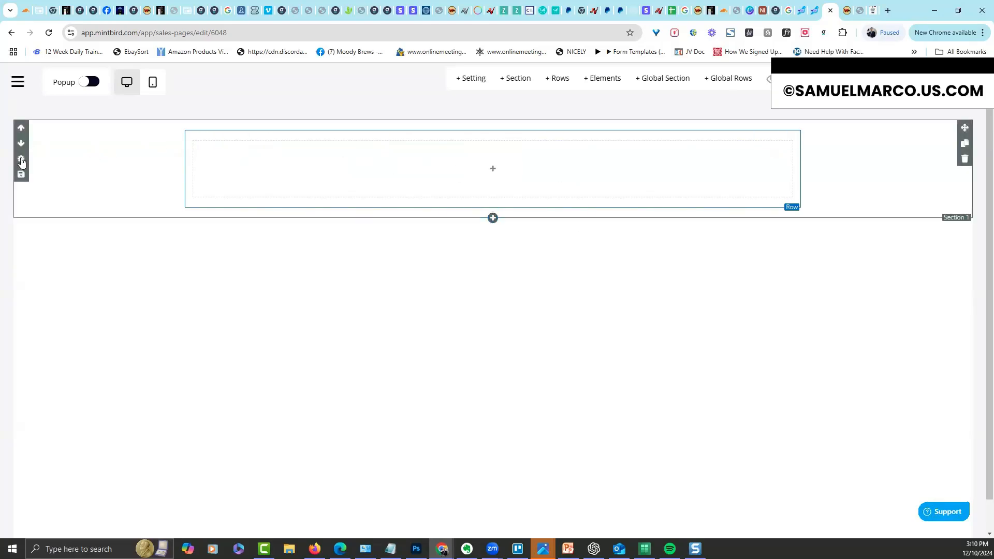
pyautogui.click(21, 161)
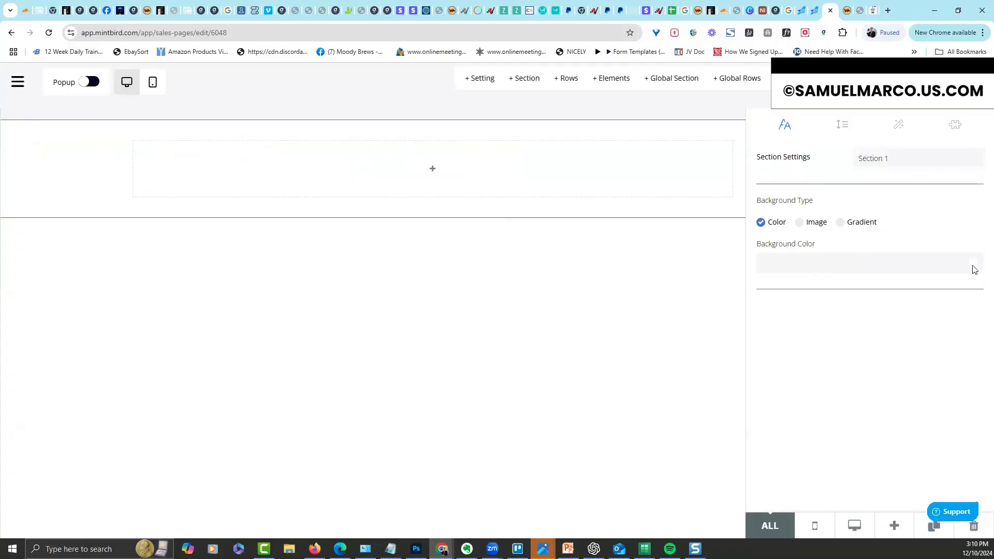
pyautogui.click(974, 266)
pyautogui.click(906, 260)
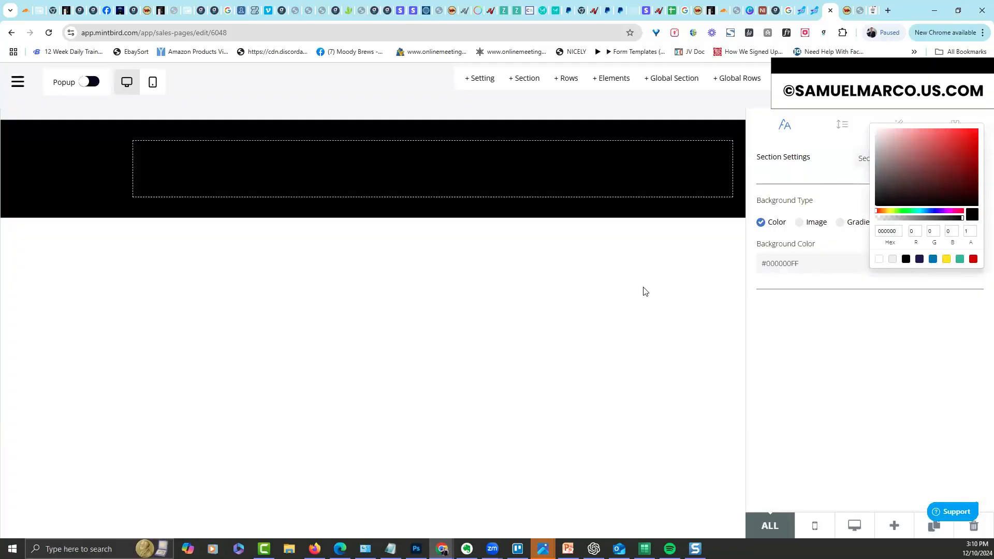
pyautogui.click(293, 193)
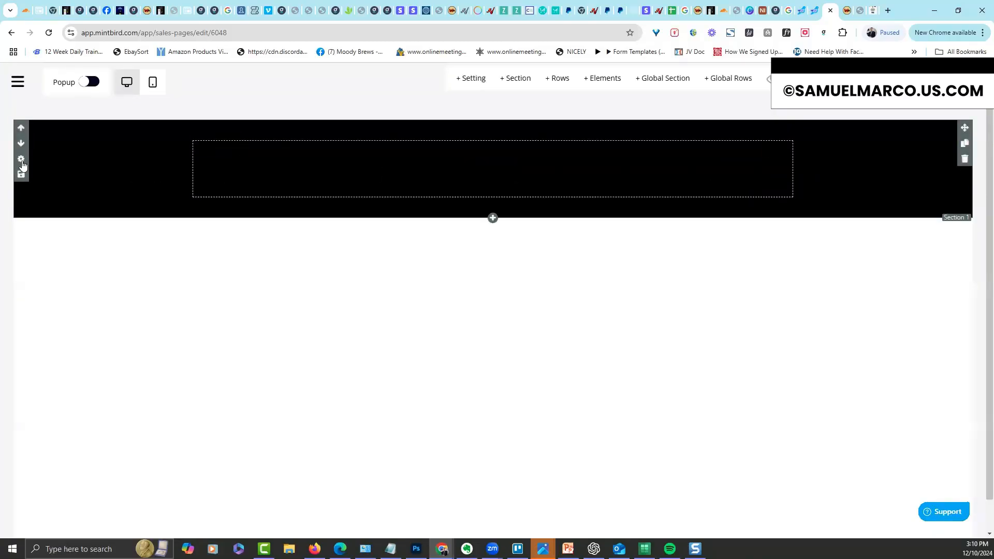
# Set the section's top and bottom padding to 5 and delete the empty row
pyautogui.click(487, 155)
pyautogui.click(841, 129)
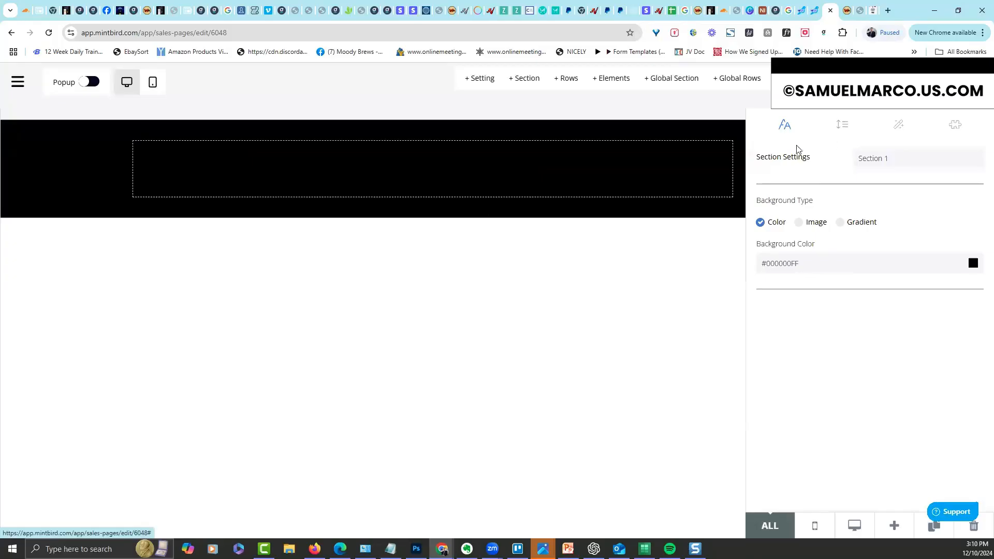
pyautogui.click(884, 291)
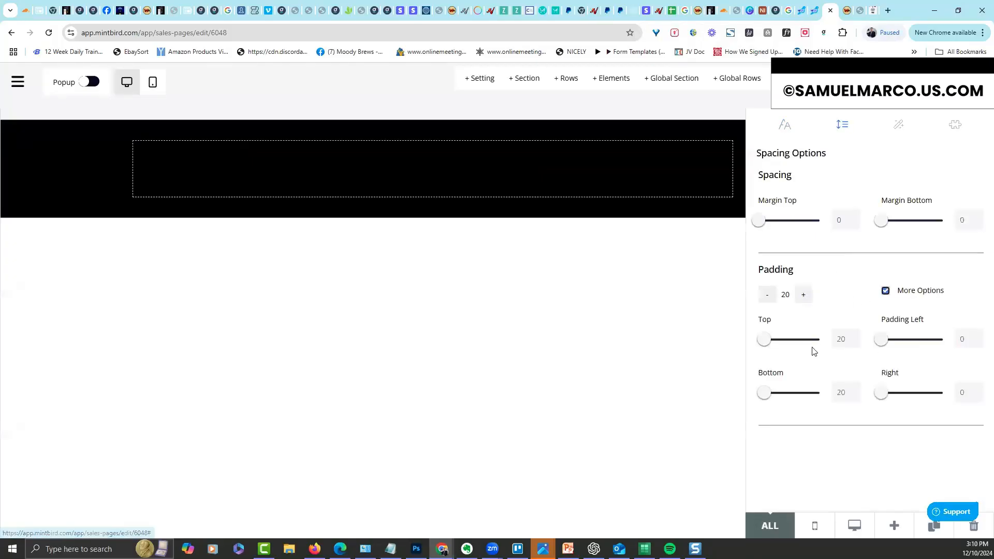
pyautogui.moveTo(846, 339); pyautogui.dragTo(832, 354)
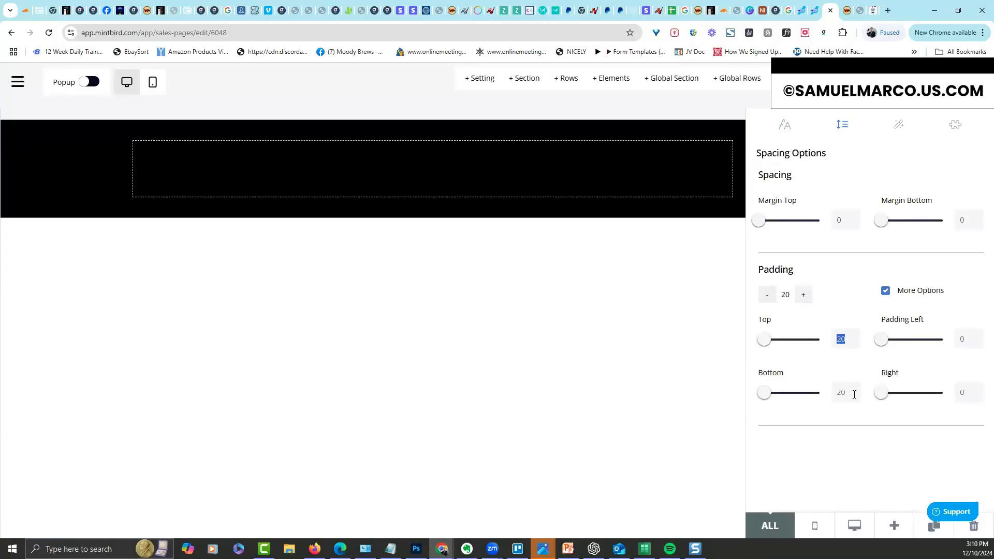
pyautogui.write('5')
pyautogui.moveTo(854, 394); pyautogui.dragTo(803, 404)
pyautogui.write('5')
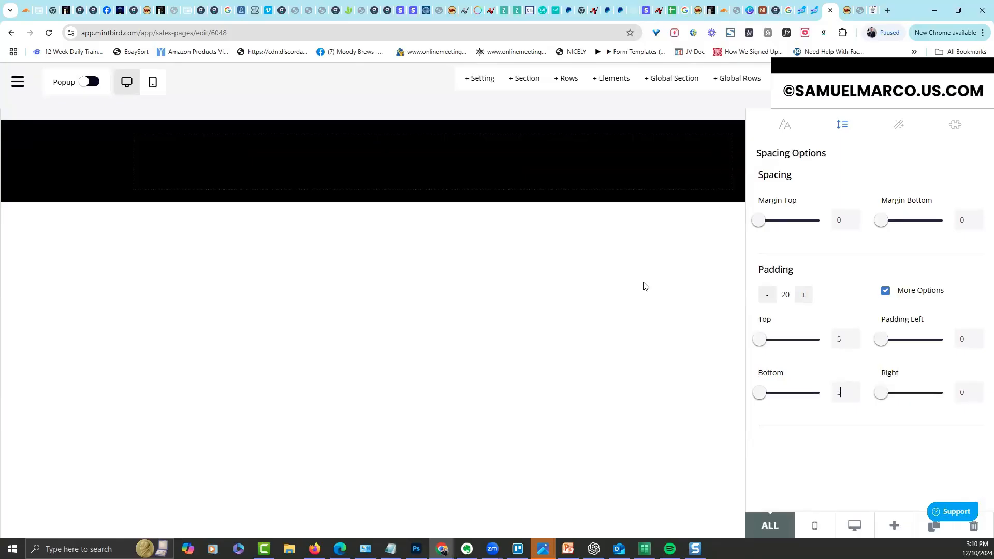
pyautogui.click(587, 260)
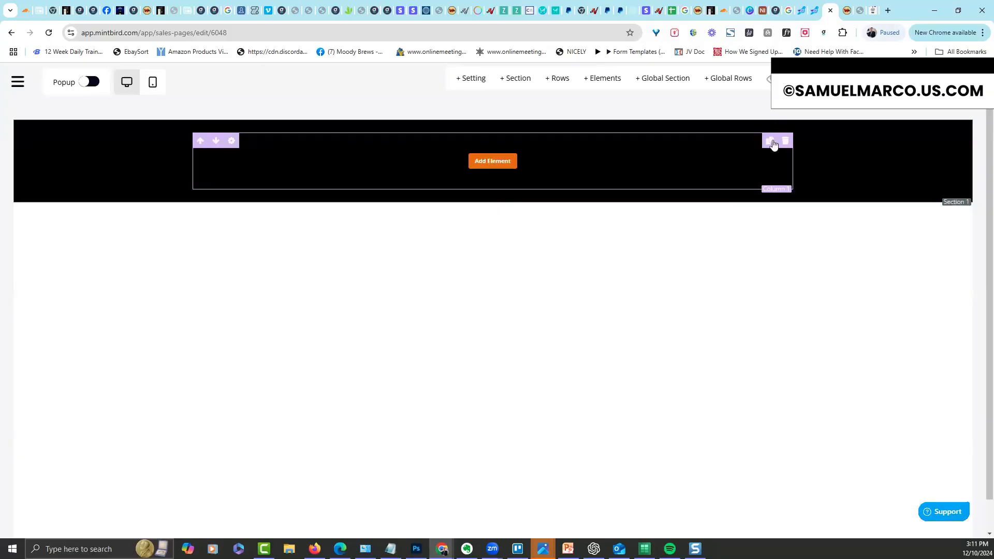
pyautogui.click(786, 144)
pyautogui.click(468, 354)
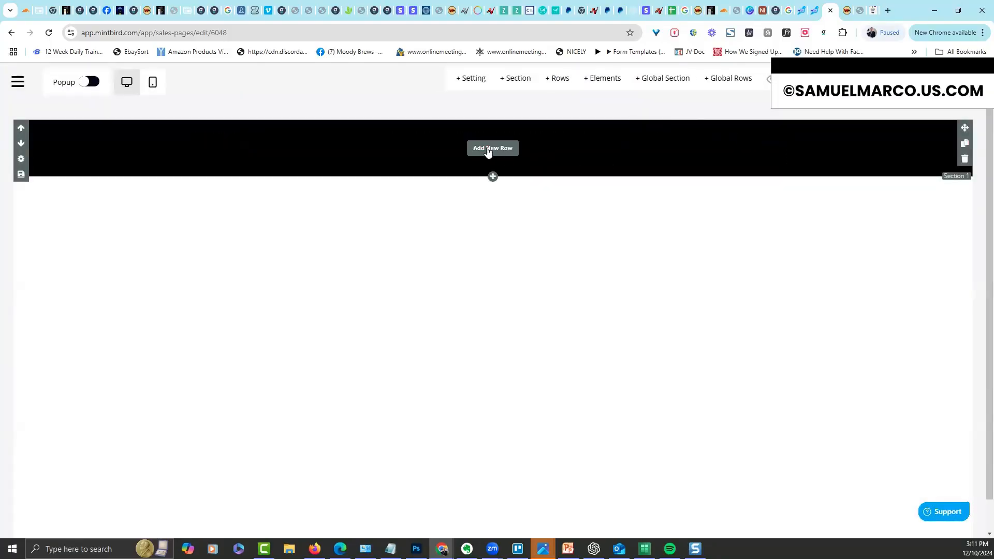
# Add a three-column row to the black section
pyautogui.click(488, 149)
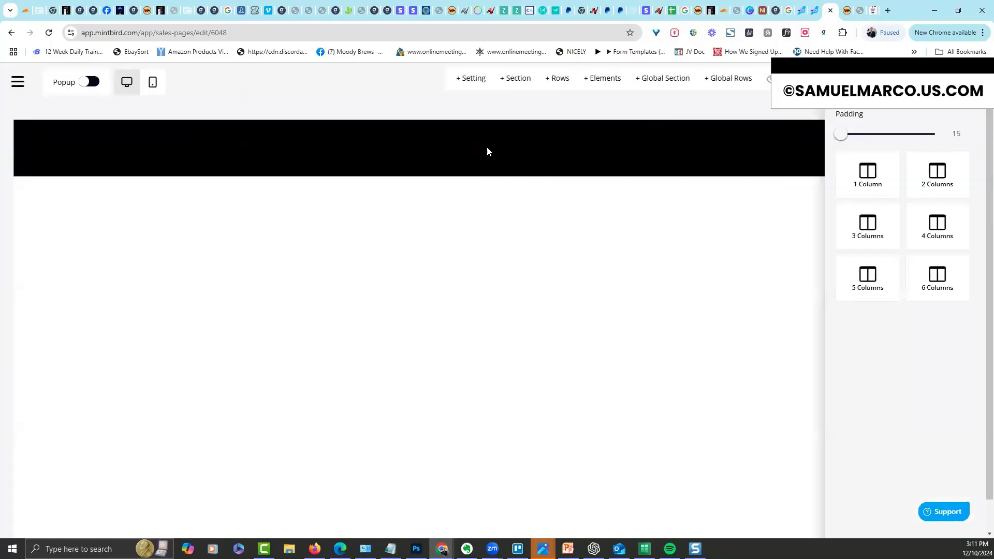
pyautogui.click(864, 232)
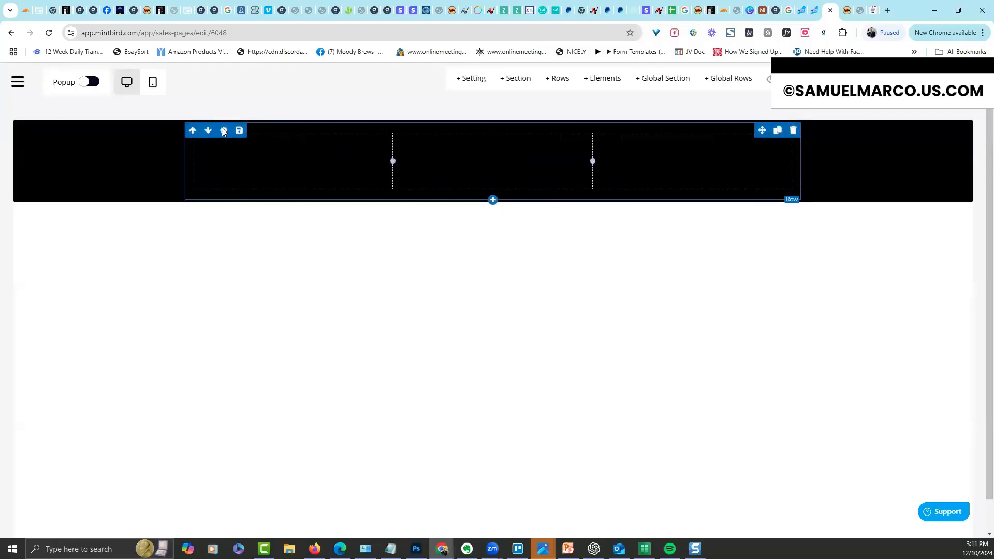
pyautogui.click(223, 131)
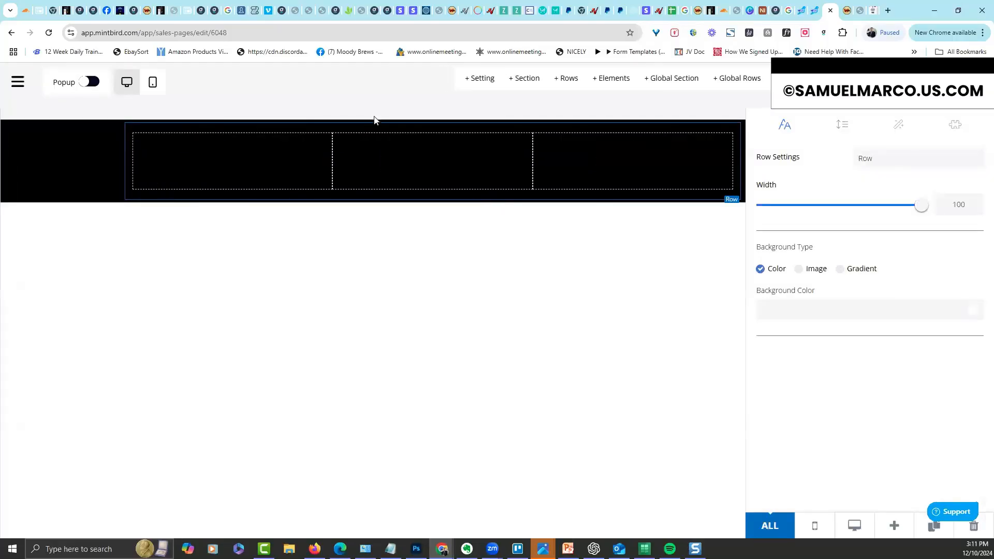
pyautogui.click(841, 126)
pyautogui.click(893, 128)
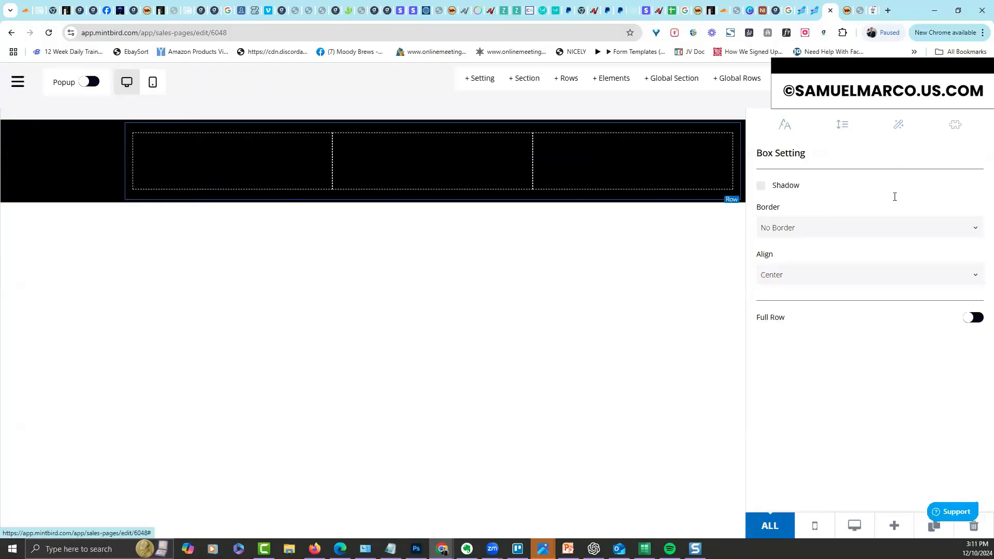
# Set the three-column row's width back to 100
pyautogui.click(970, 319)
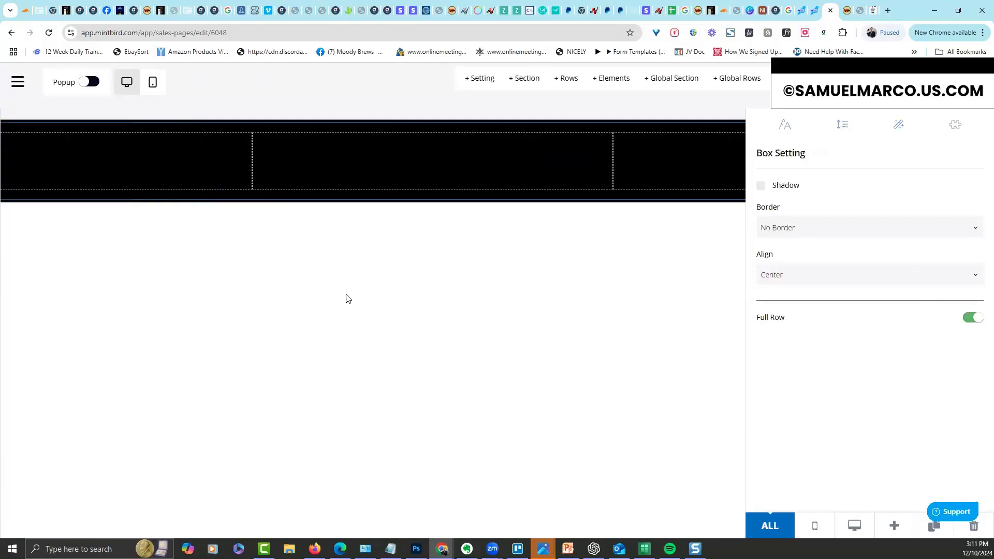
pyautogui.click(728, 191)
pyautogui.moveTo(921, 211); pyautogui.dragTo(830, 228)
pyautogui.click(921, 205)
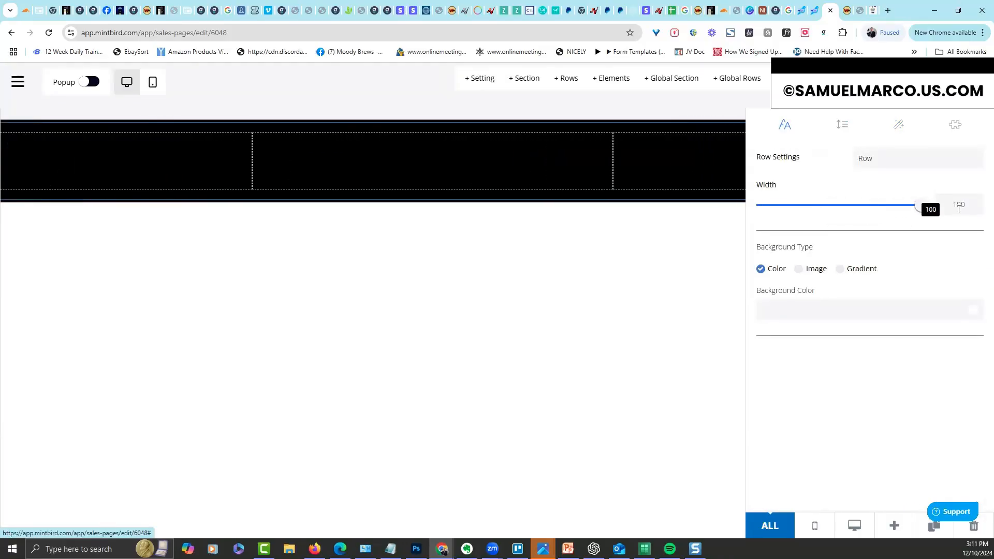
pyautogui.click(667, 282)
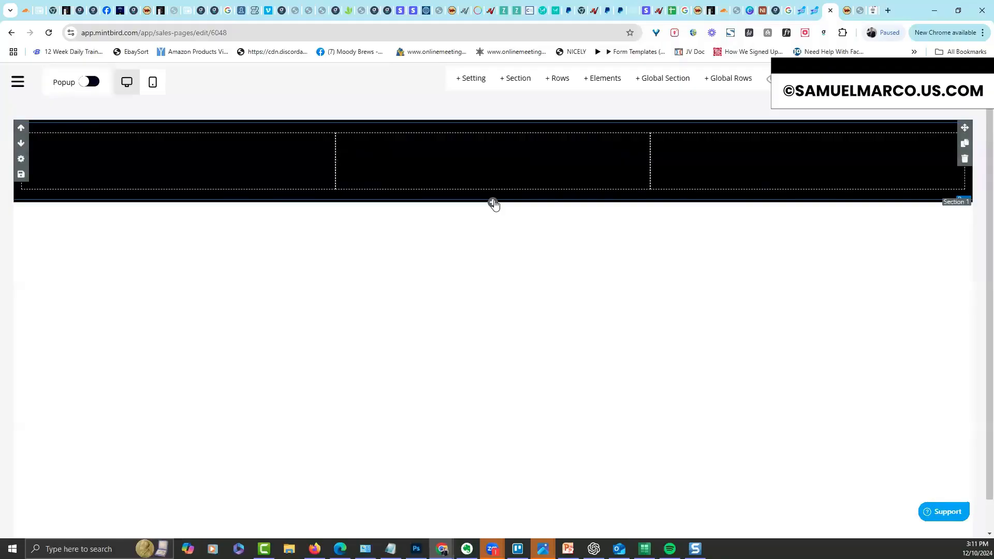
pyautogui.click(493, 202)
pyautogui.click(476, 244)
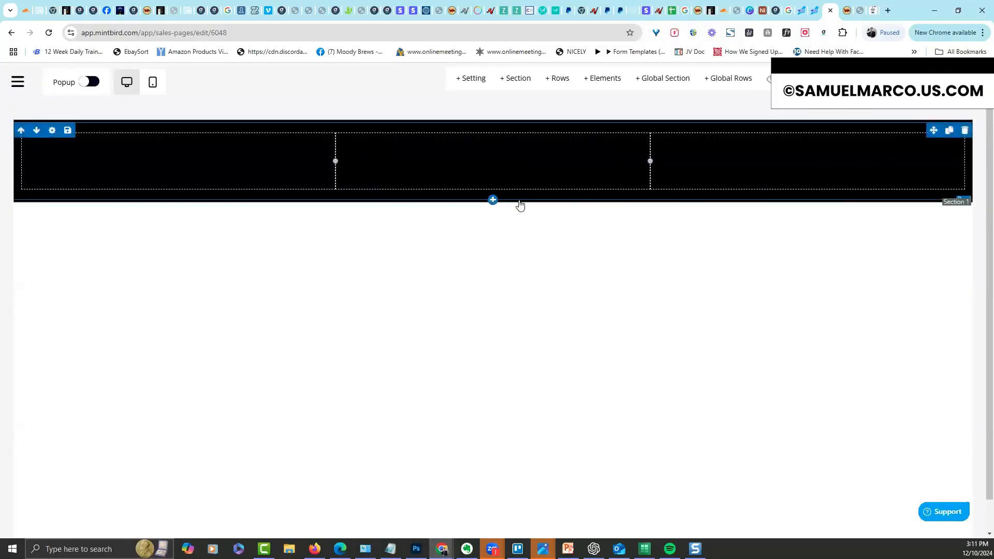
pyautogui.click(493, 200)
pyautogui.moveTo(869, 175); pyautogui.dragTo(452, 262)
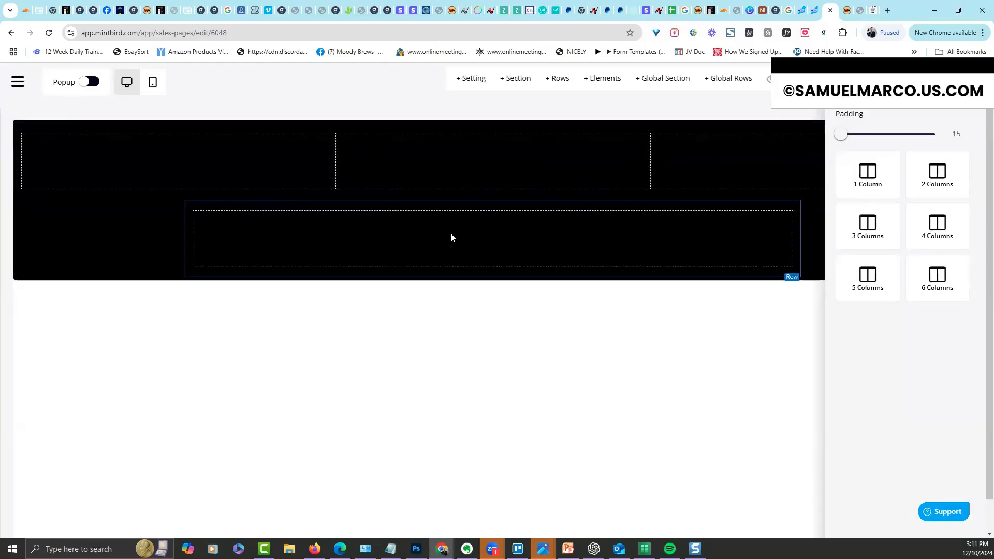
pyautogui.click(536, 227)
pyautogui.click(192, 209)
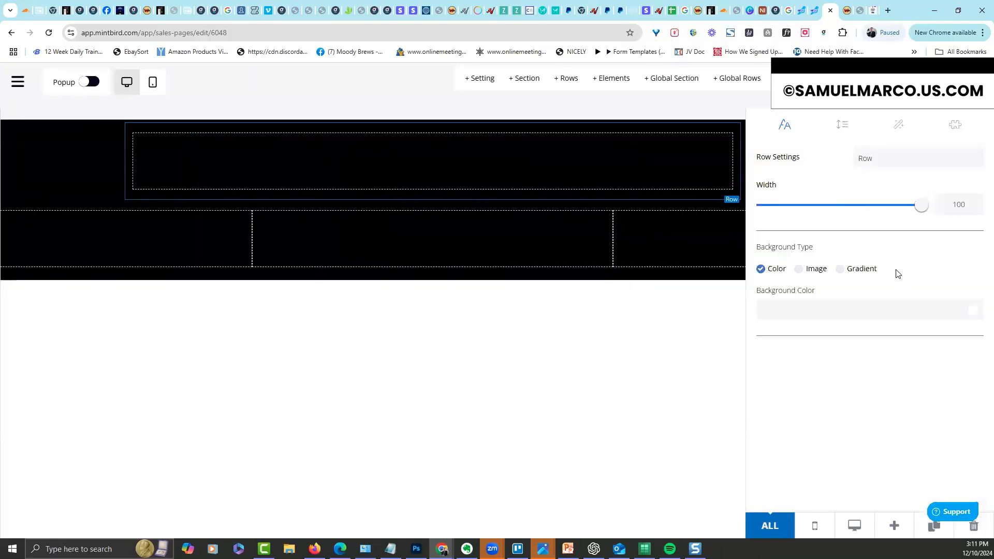
pyautogui.click(899, 126)
pyautogui.click(973, 318)
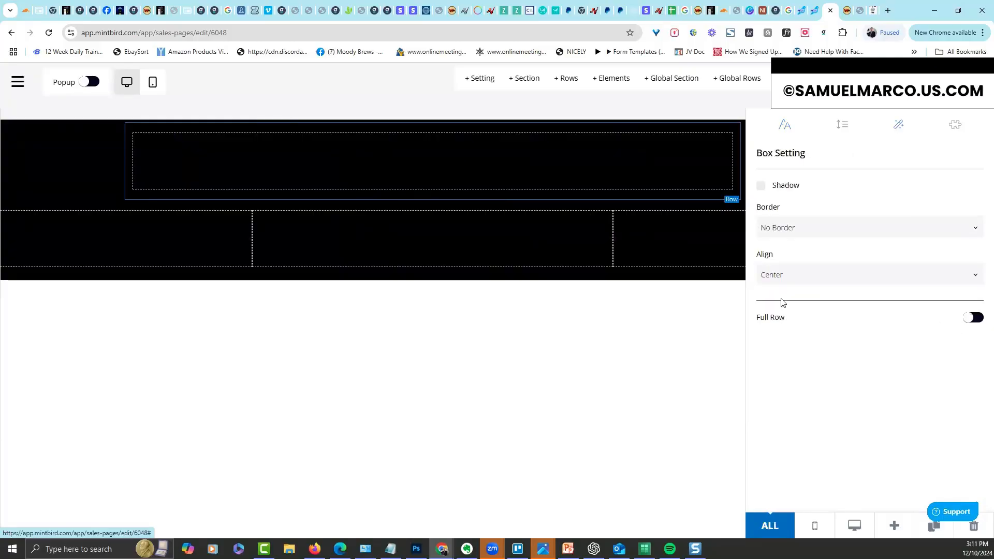
pyautogui.click(597, 342)
pyautogui.click(488, 161)
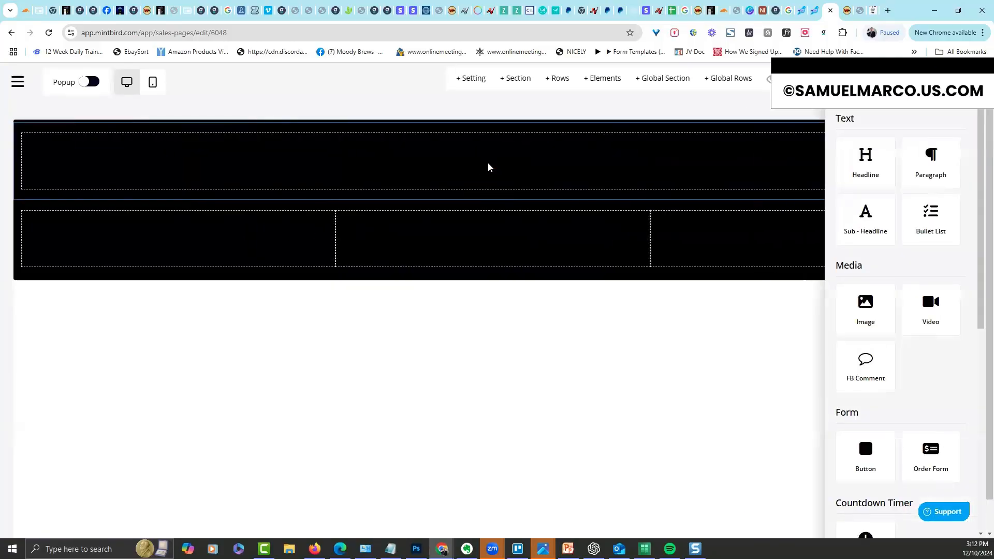
pyautogui.click(862, 308)
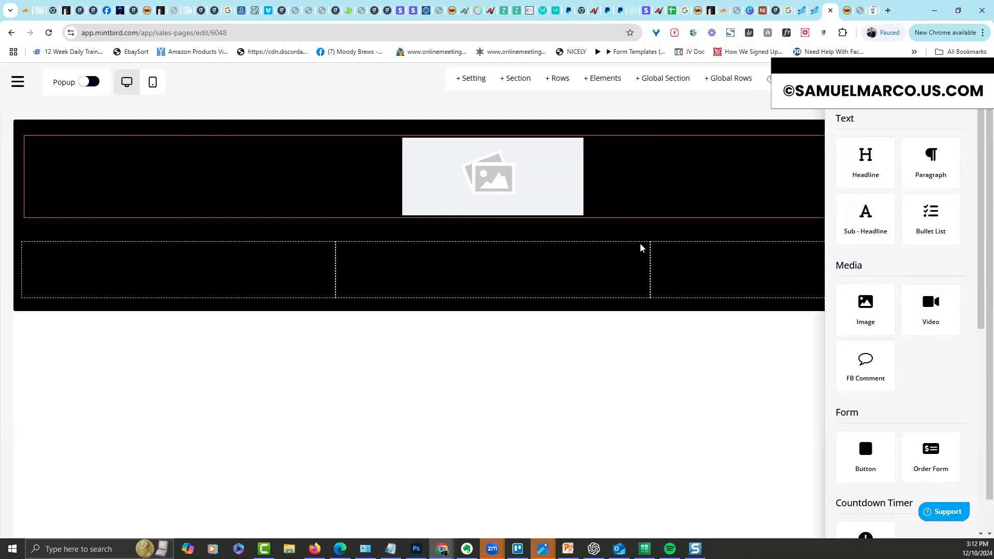
pyautogui.click(477, 206)
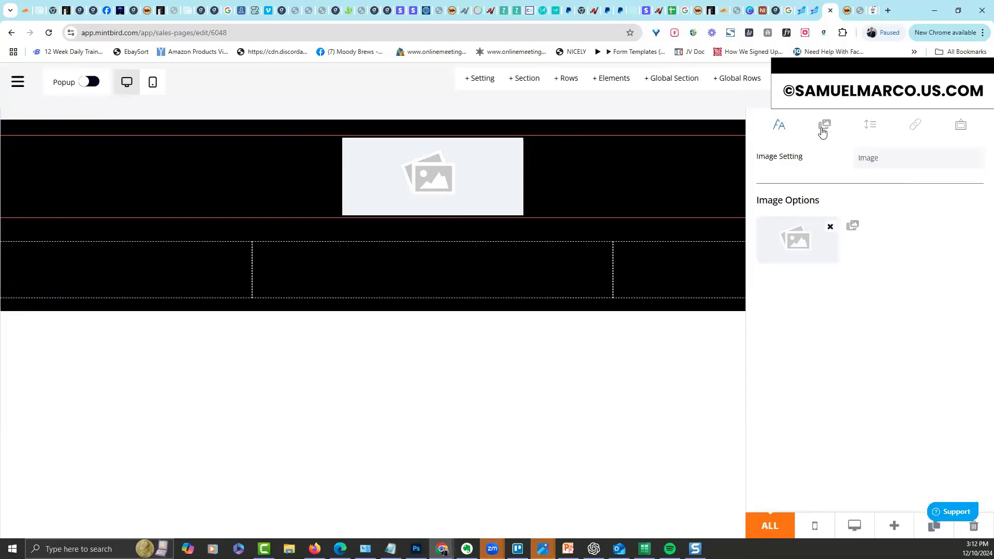
pyautogui.click(853, 225)
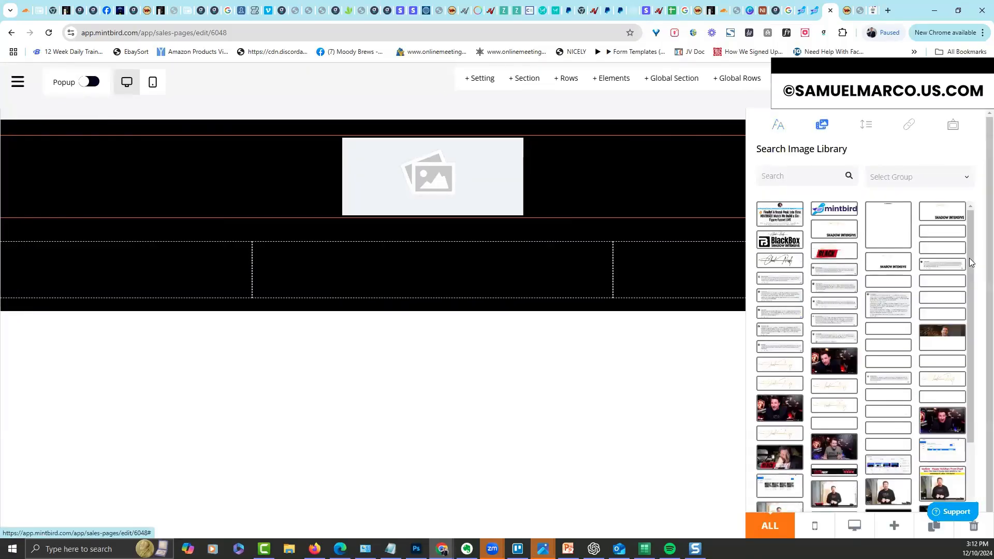
pyautogui.moveTo(970, 255); pyautogui.dragTo(975, 209)
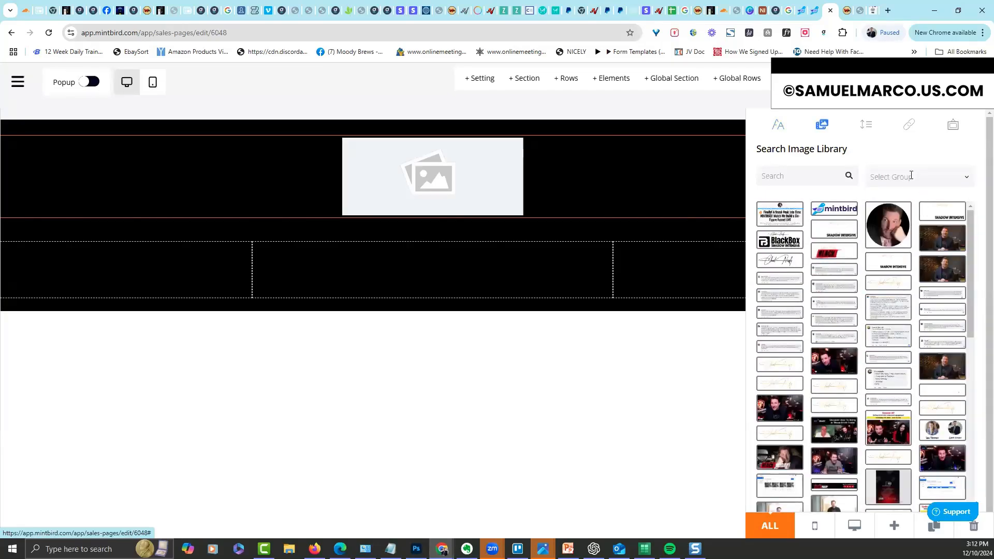
pyautogui.click(912, 180)
pyautogui.click(906, 237)
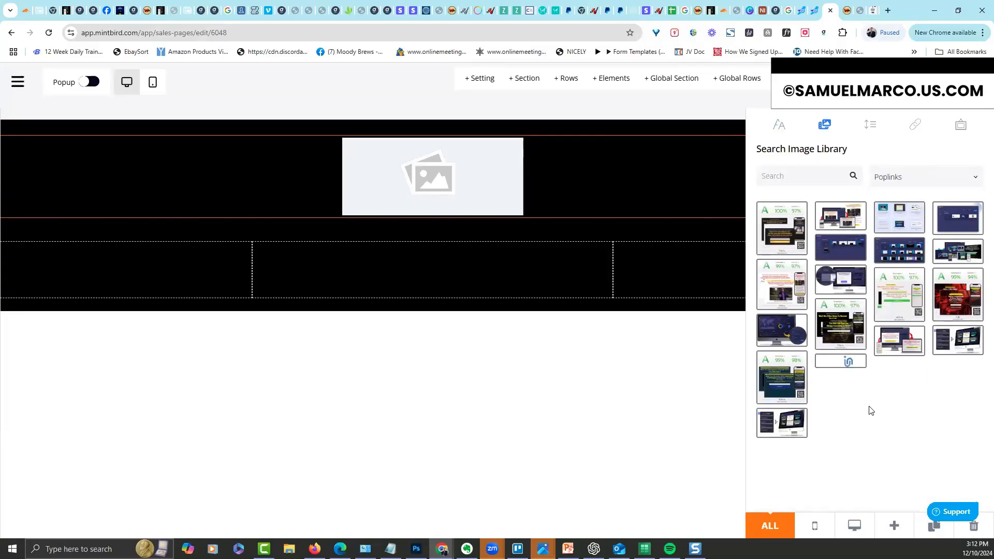
pyautogui.click(951, 252)
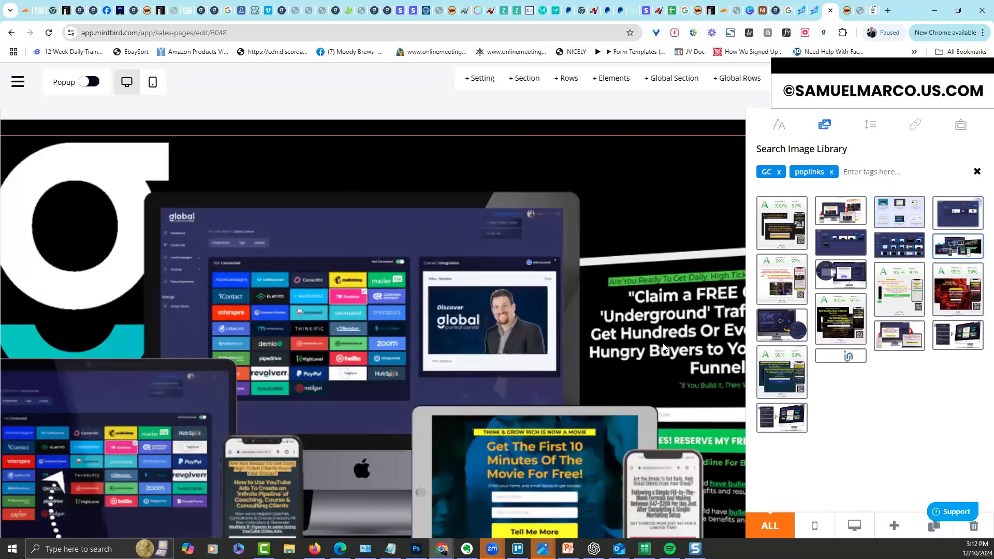
pyautogui.click(779, 125)
pyautogui.click(707, 180)
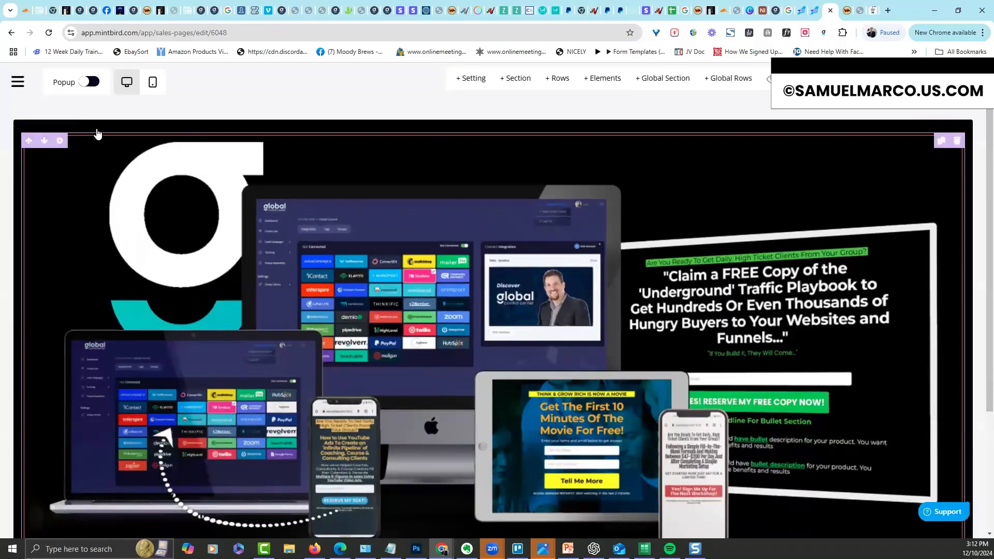
pyautogui.click(494, 151)
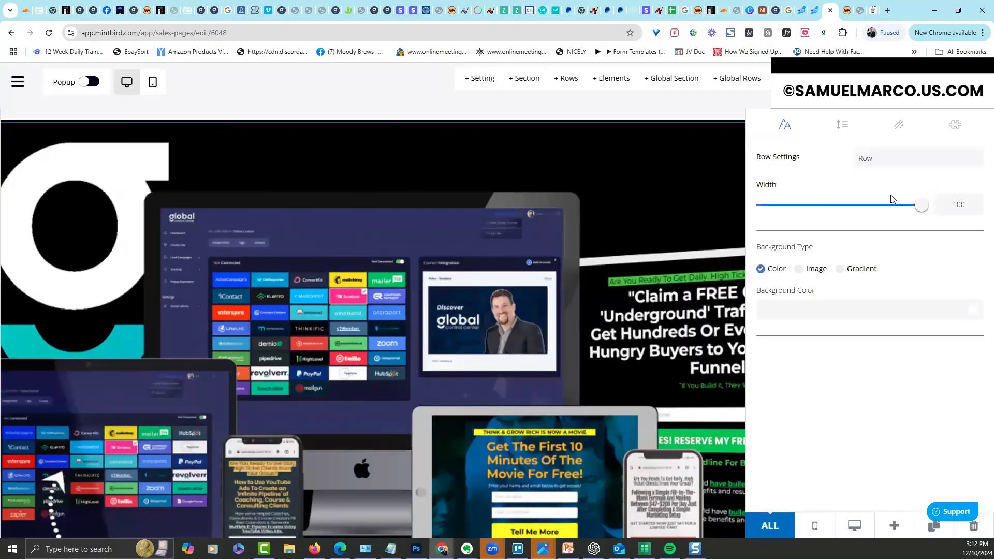
pyautogui.moveTo(928, 206); pyautogui.dragTo(823, 215)
pyautogui.click(860, 223)
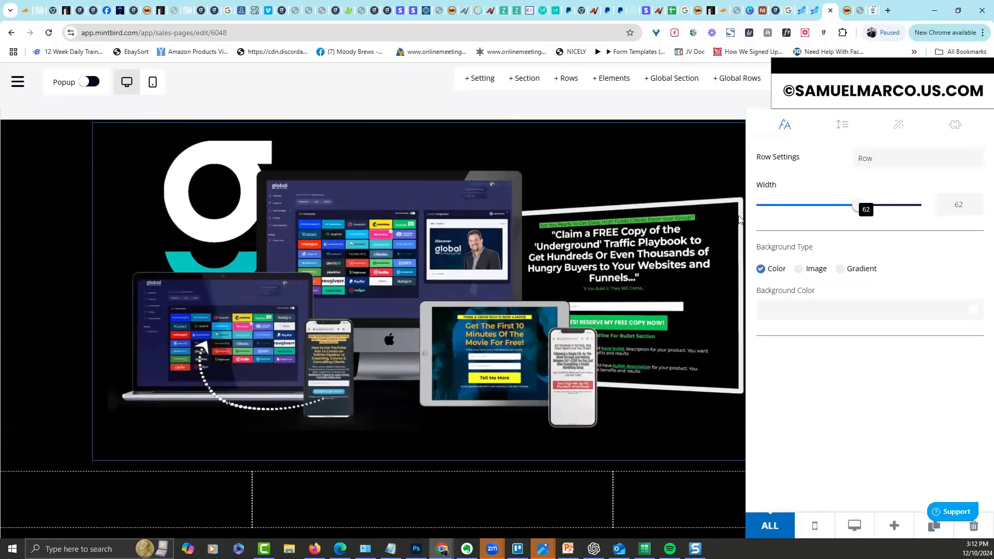
pyautogui.click(662, 168)
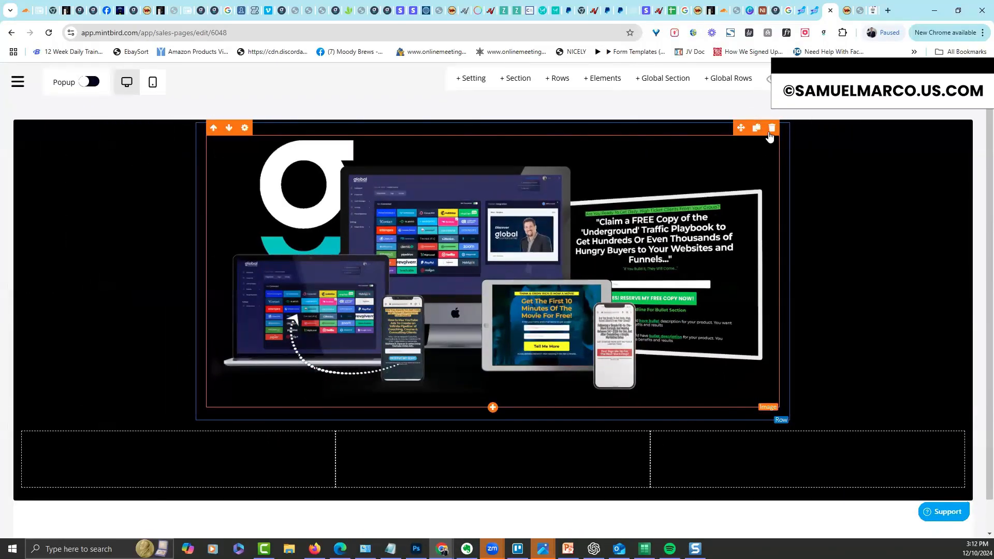
pyautogui.click(772, 128)
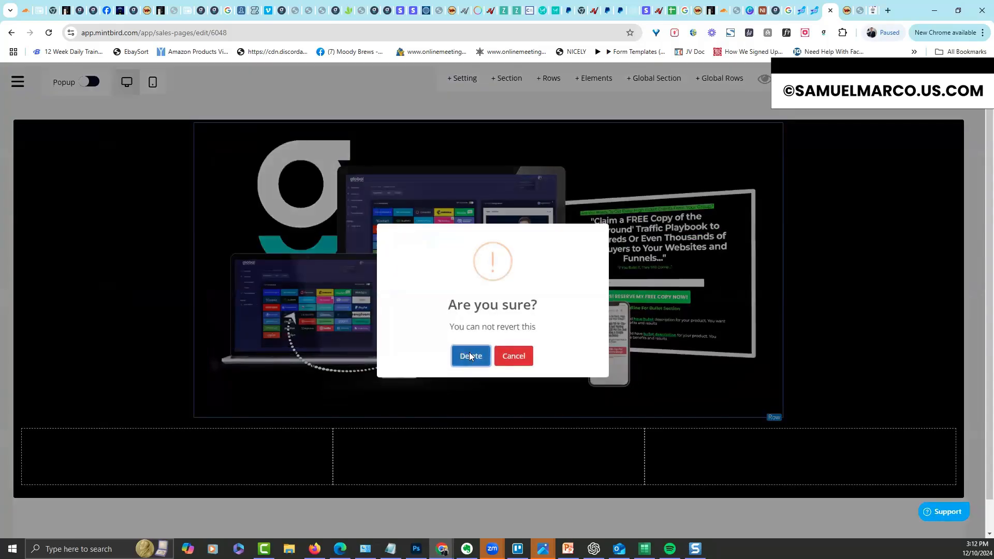
pyautogui.click(470, 355)
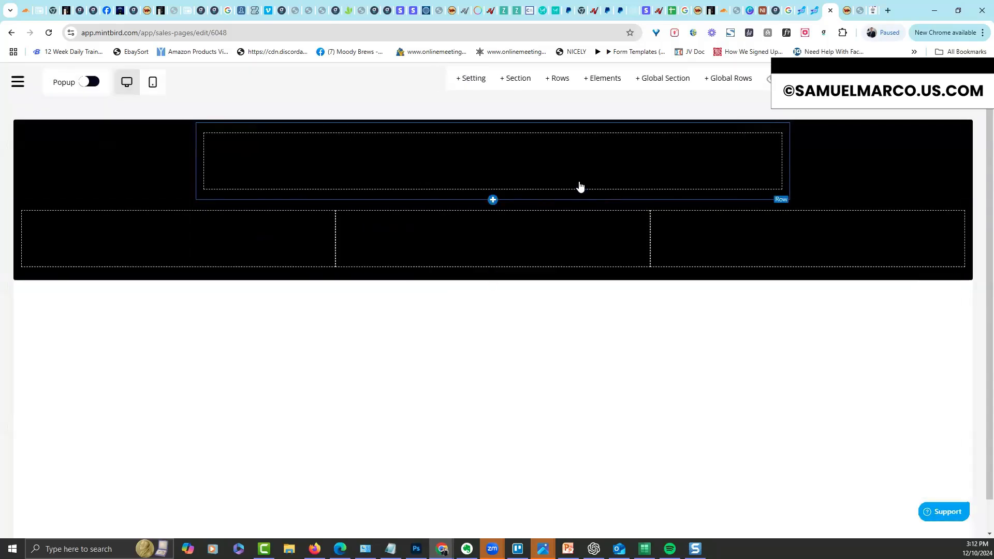
pyautogui.click(782, 131)
pyautogui.click(471, 356)
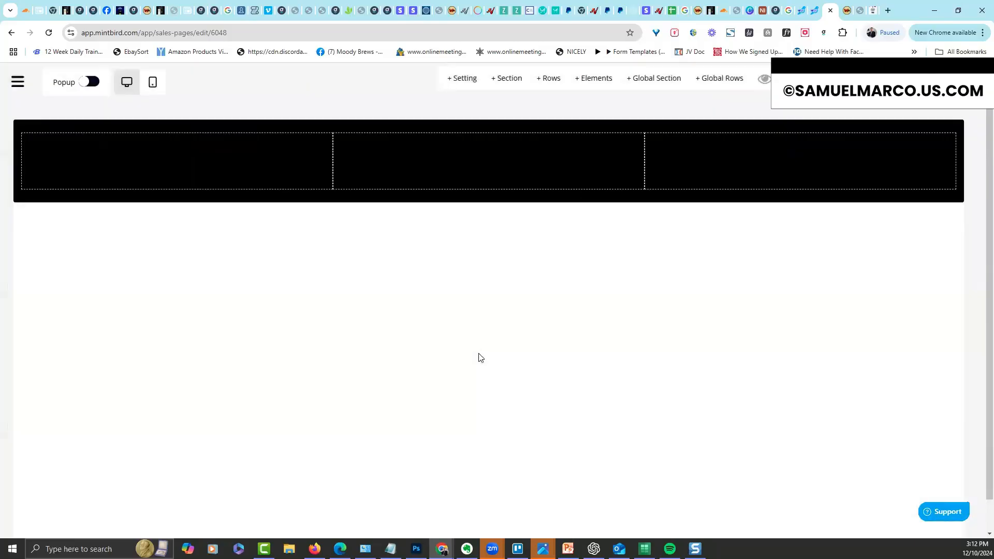
# Insert an image in the first column using the signature picture from the image library
pyautogui.click(186, 166)
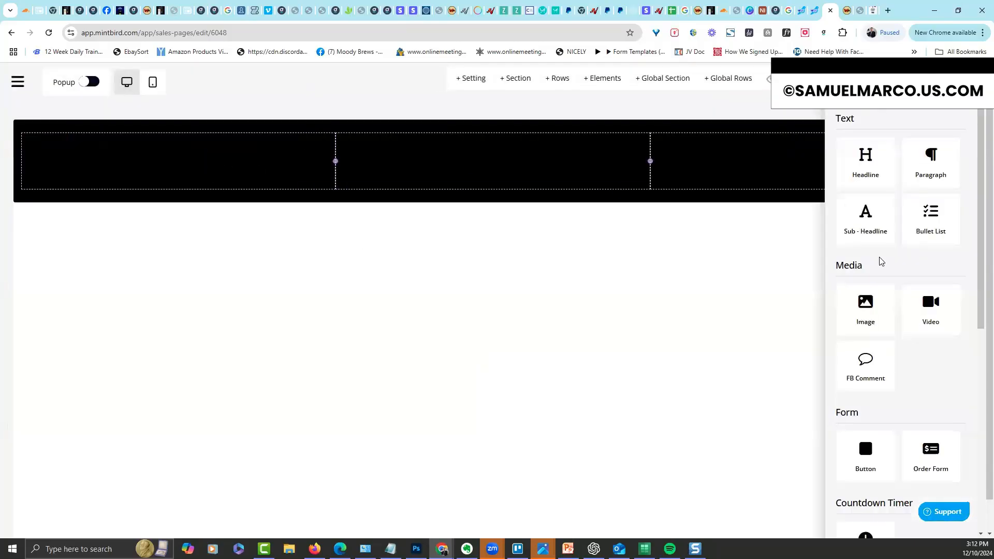
pyautogui.click(874, 321)
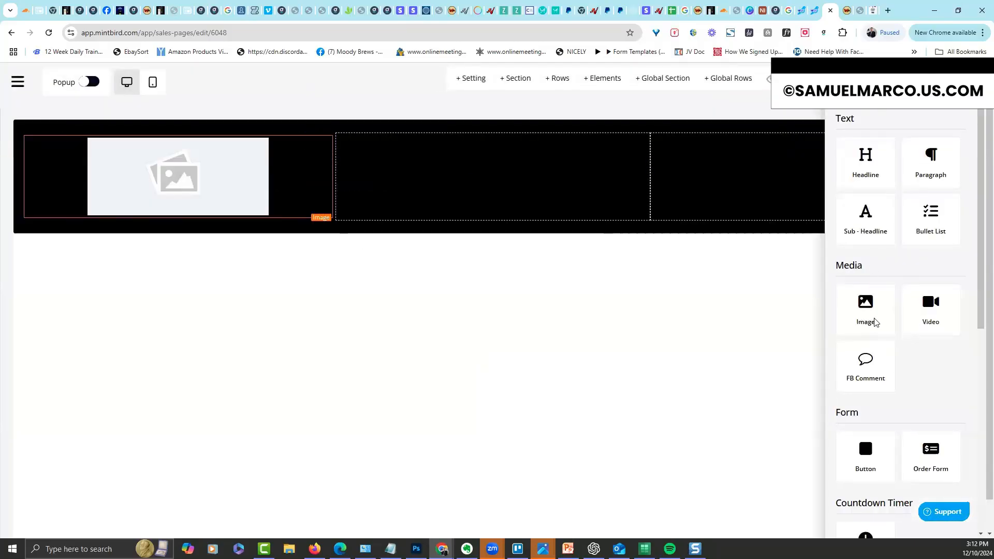
pyautogui.click(198, 186)
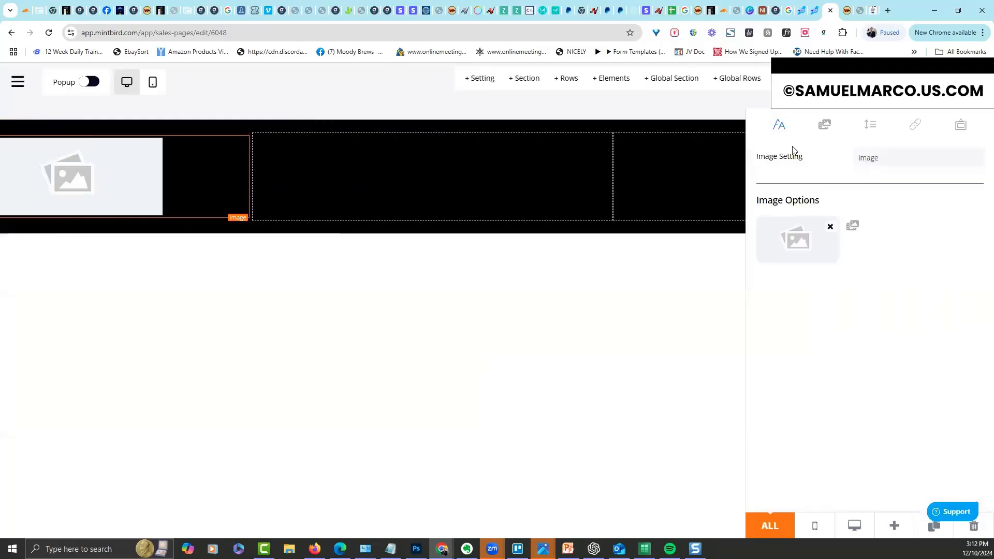
pyautogui.click(829, 129)
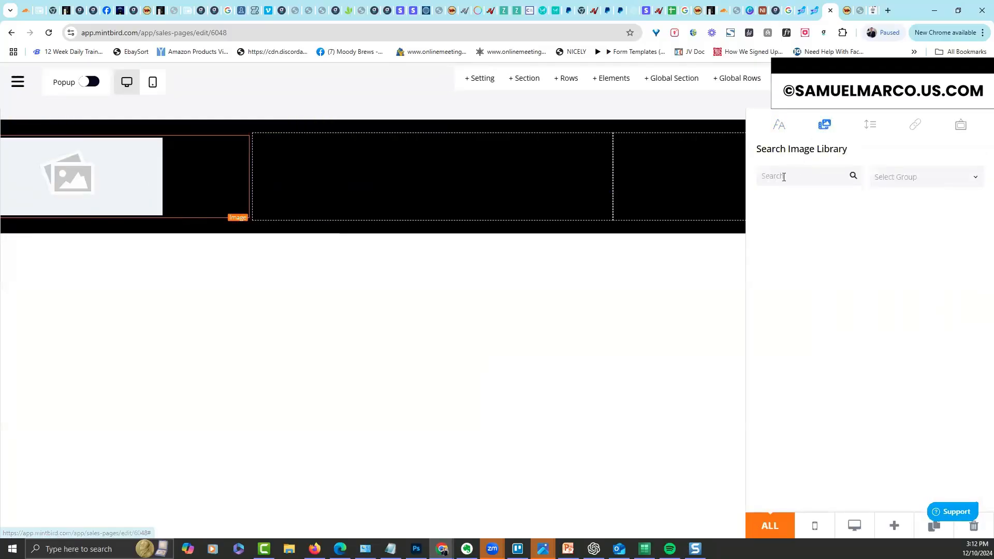
pyautogui.click(783, 177)
pyautogui.write('sign')
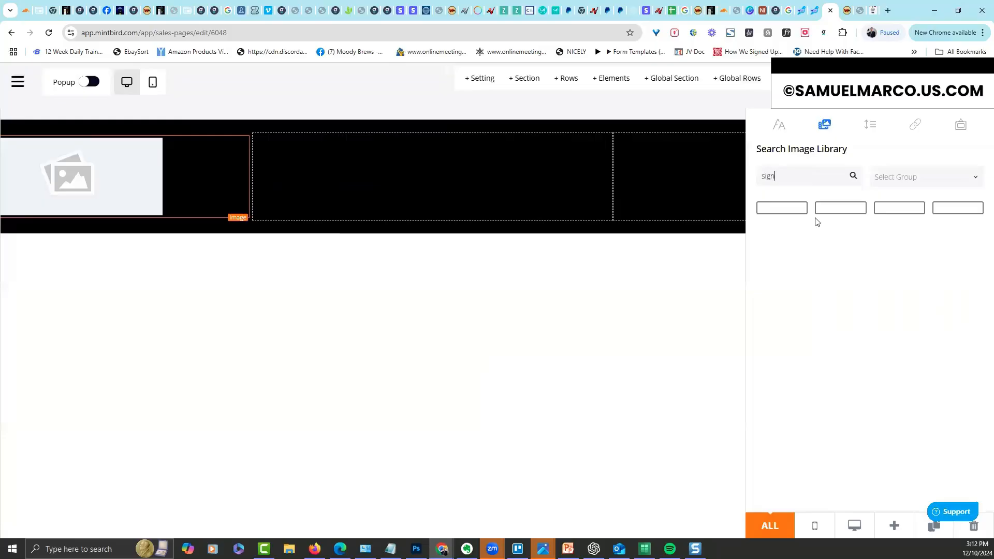
pyautogui.press('BackSpace')
pyautogui.press('BackSpace')
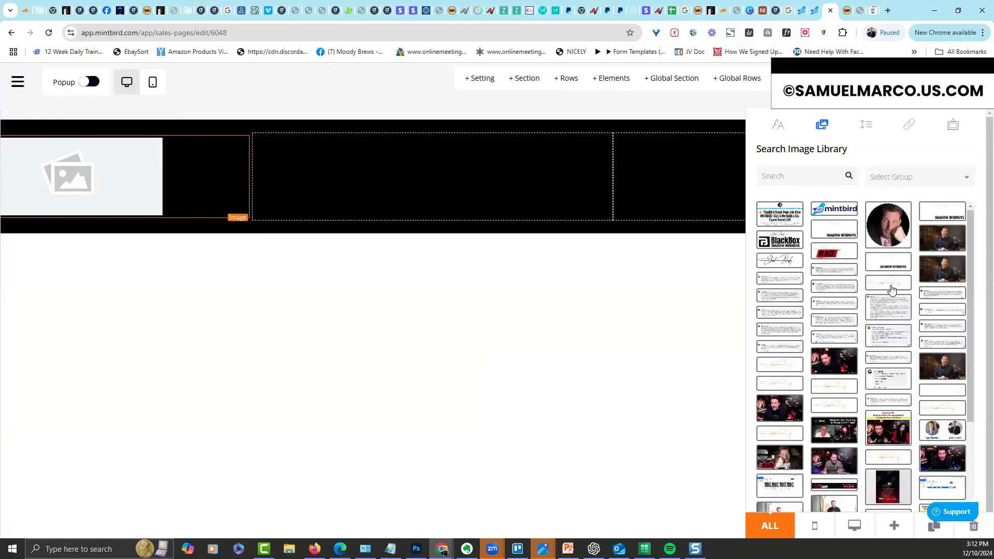
pyautogui.click(892, 290)
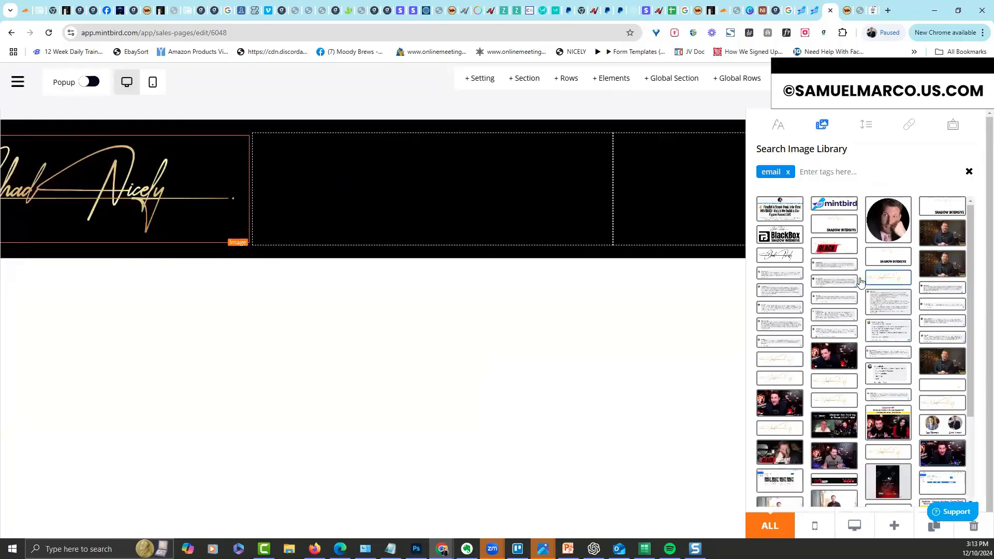
pyautogui.click(205, 296)
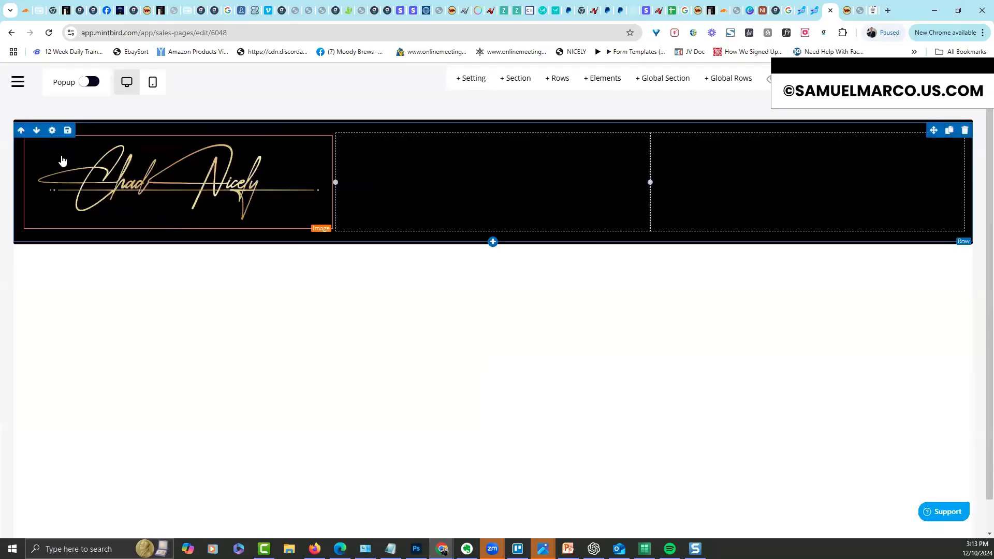
# Shrink the signature image to size 149
pyautogui.click(110, 140)
pyautogui.moveTo(863, 253)
pyautogui.mouseDown()
pyautogui.moveTo(896, 257)
pyautogui.moveTo(887, 255)
pyautogui.mouseUp()
pyautogui.click(552, 264)
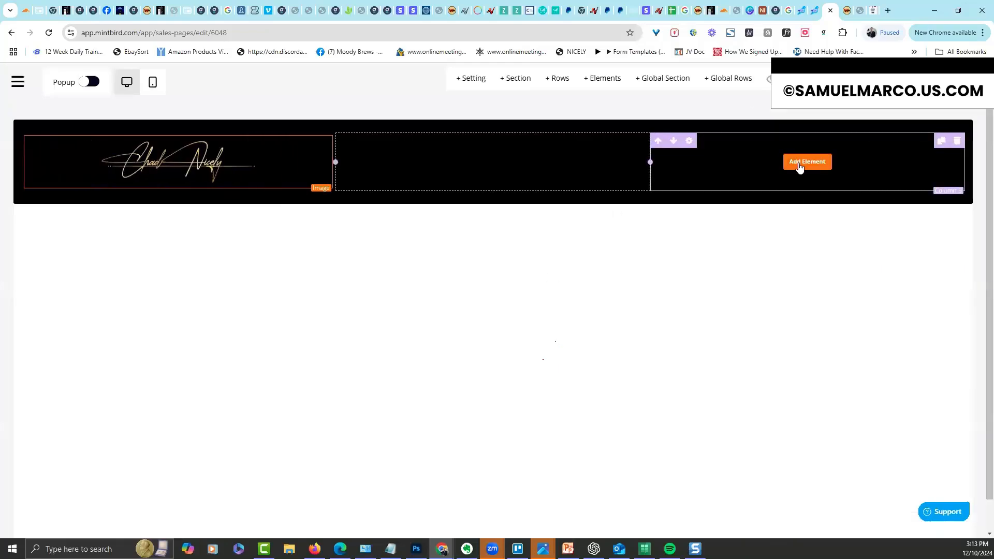
# Add a Count Down element to the header's third column running the Mintbird Training timer
pyautogui.click(806, 162)
pyautogui.scroll(-2, 979, 371)
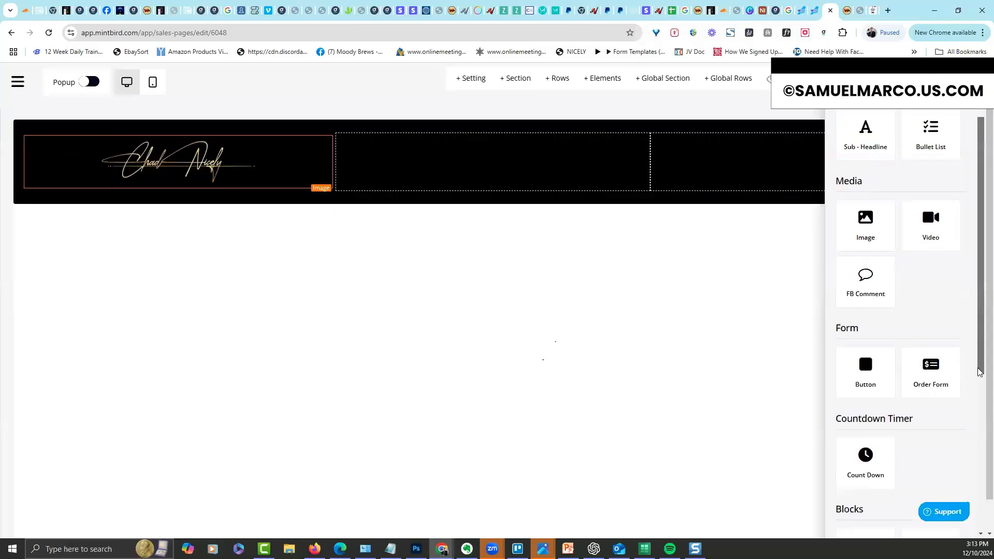
pyautogui.scroll(-2, 979, 372)
pyautogui.click(864, 381)
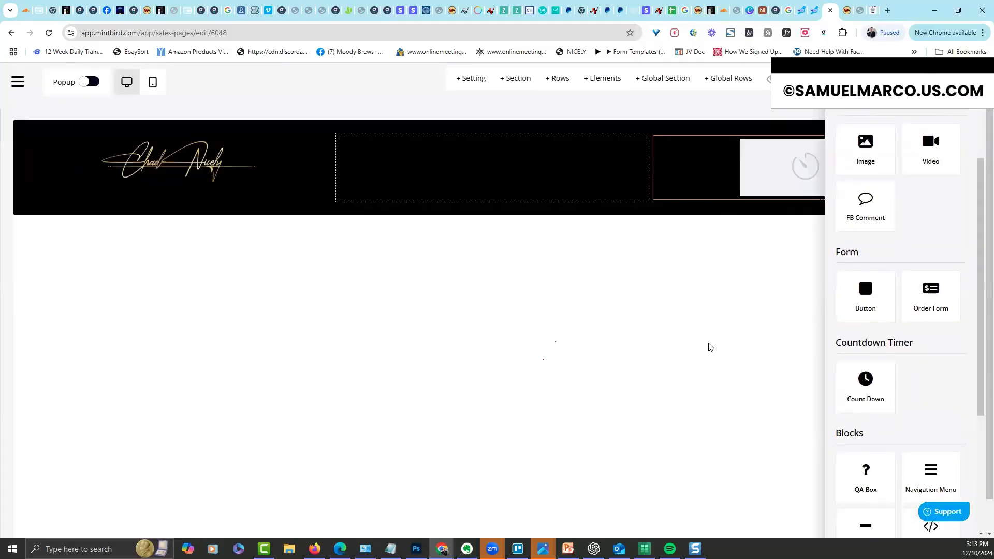
pyautogui.click(793, 169)
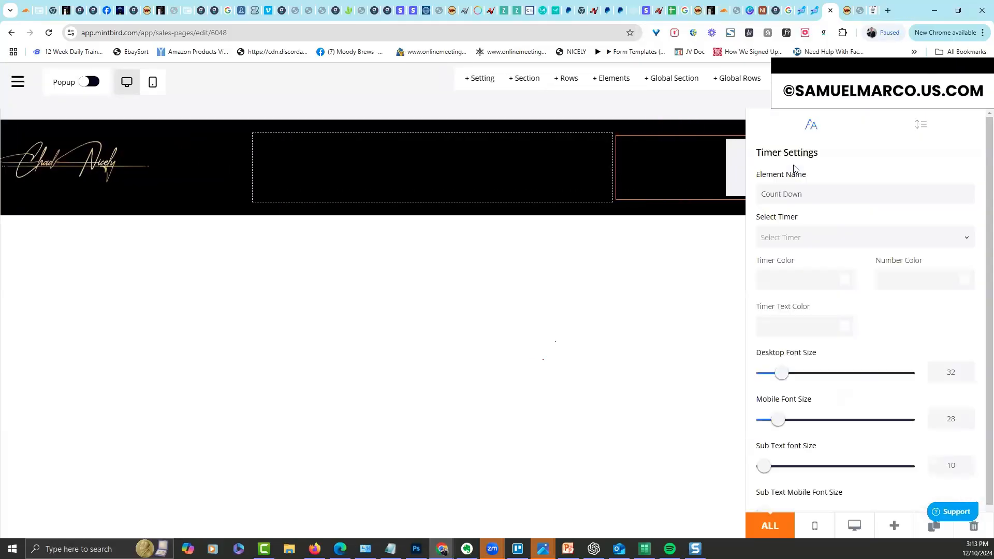
pyautogui.click(790, 236)
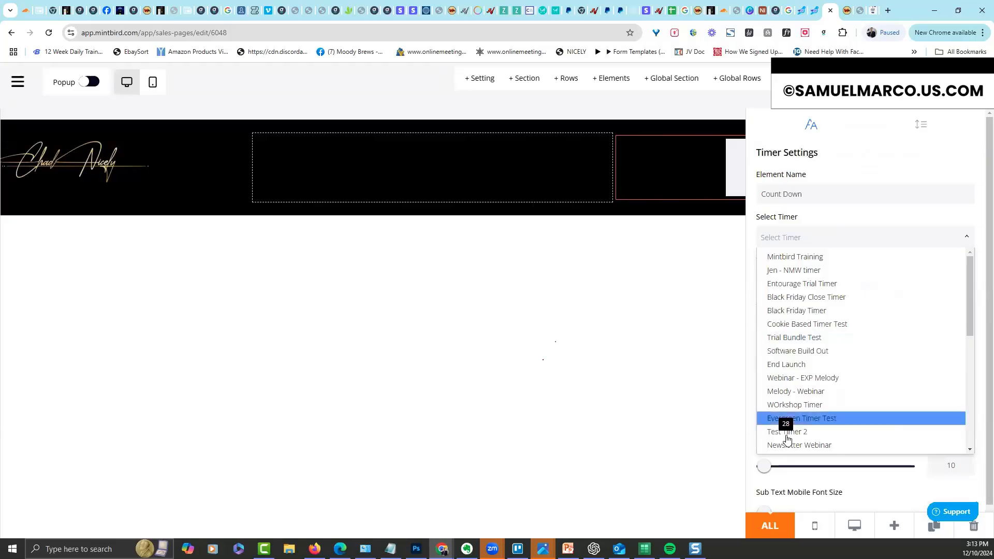
pyautogui.click(788, 260)
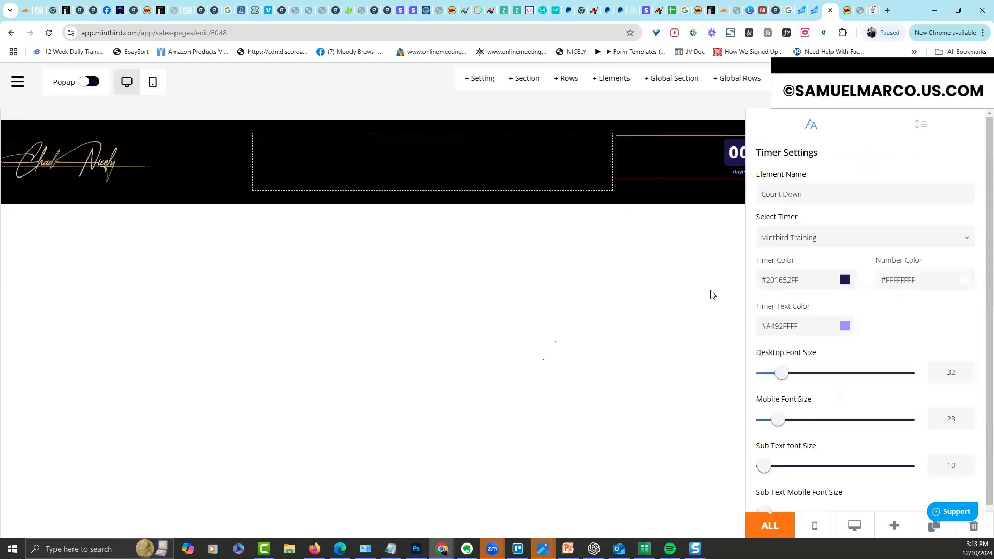
pyautogui.click(713, 293)
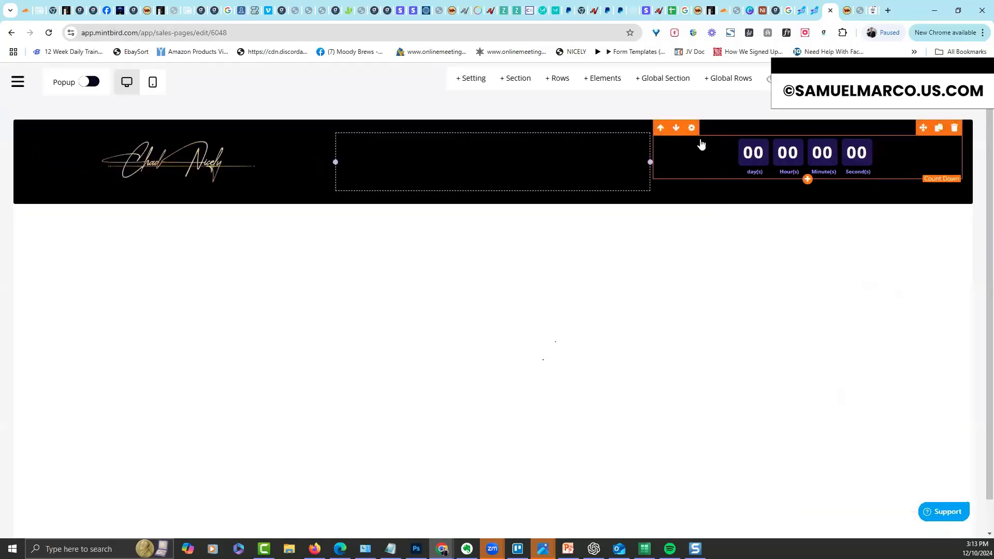
# Set the countdown's timer colour to black and its timer text colour to white
pyautogui.click(786, 164)
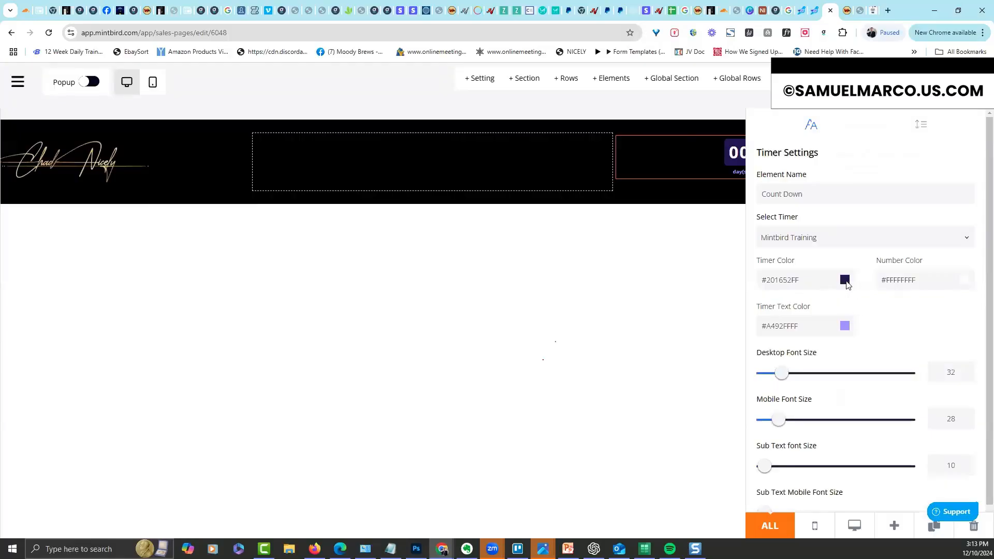
pyautogui.click(845, 281)
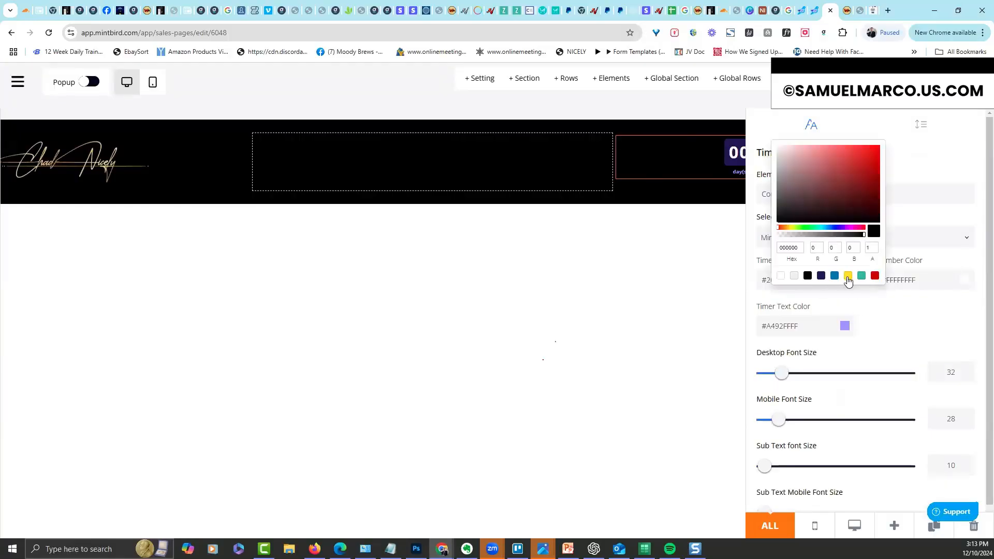
pyautogui.click(848, 276)
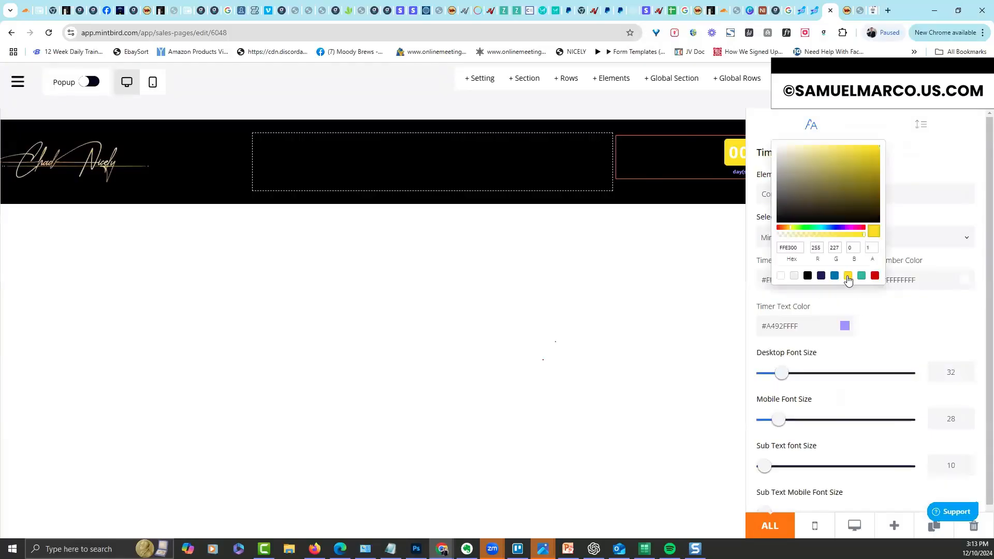
pyautogui.click(807, 276)
pyautogui.click(845, 326)
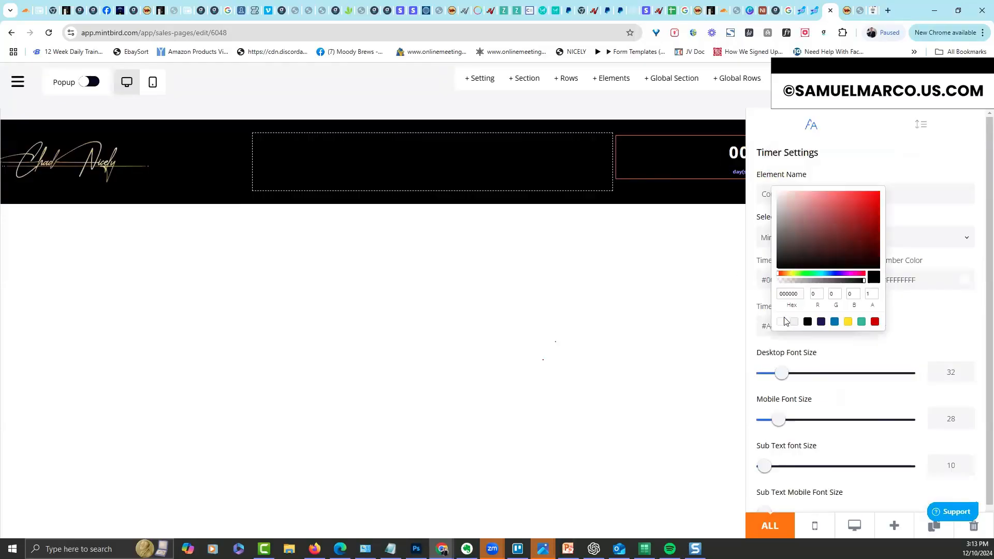
pyautogui.click(784, 321)
pyautogui.click(669, 309)
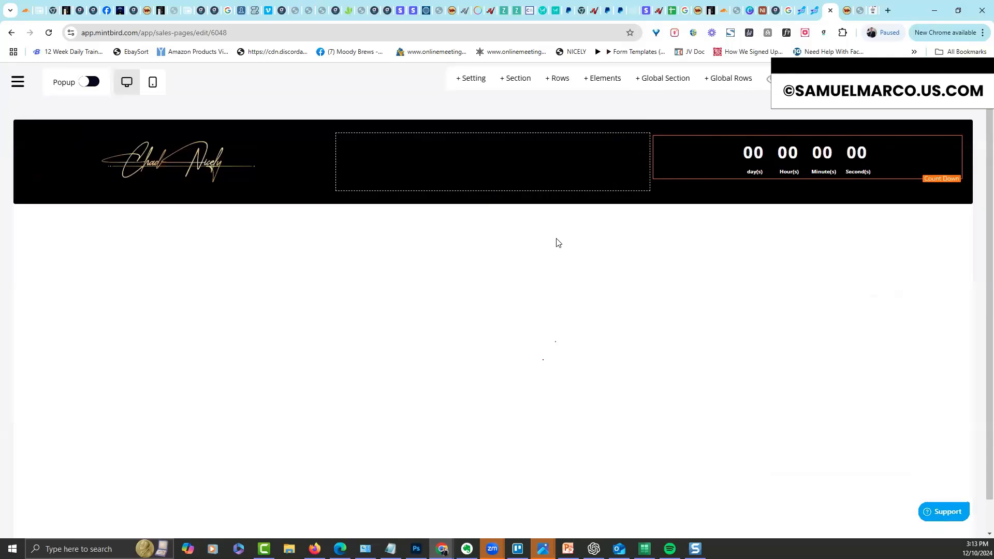
pyautogui.click(495, 163)
pyautogui.click(874, 306)
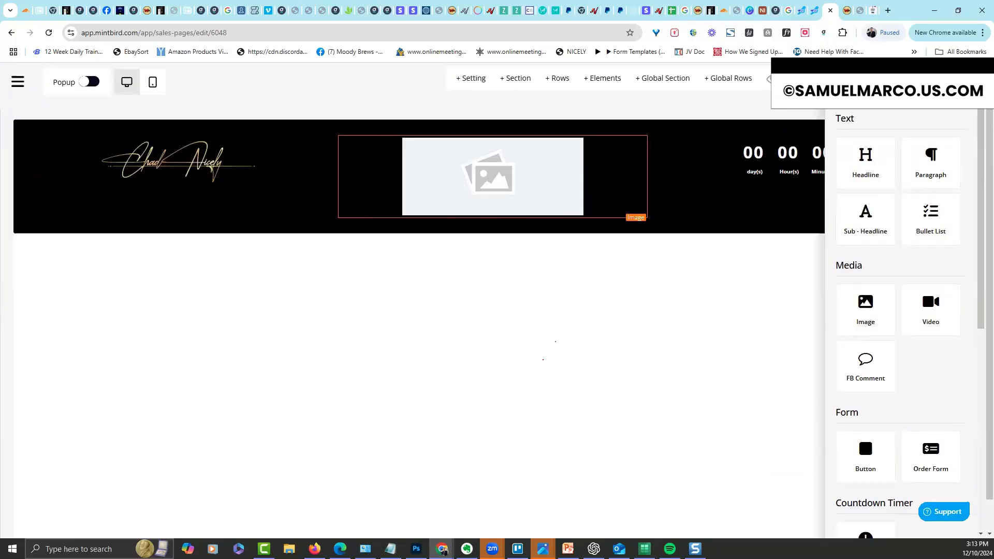
pyautogui.click(525, 195)
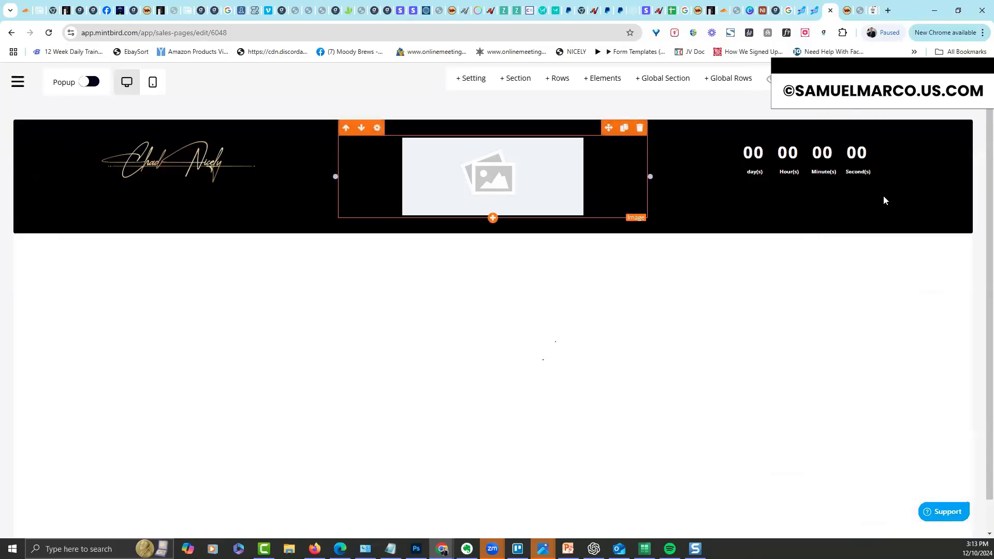
pyautogui.click(794, 243)
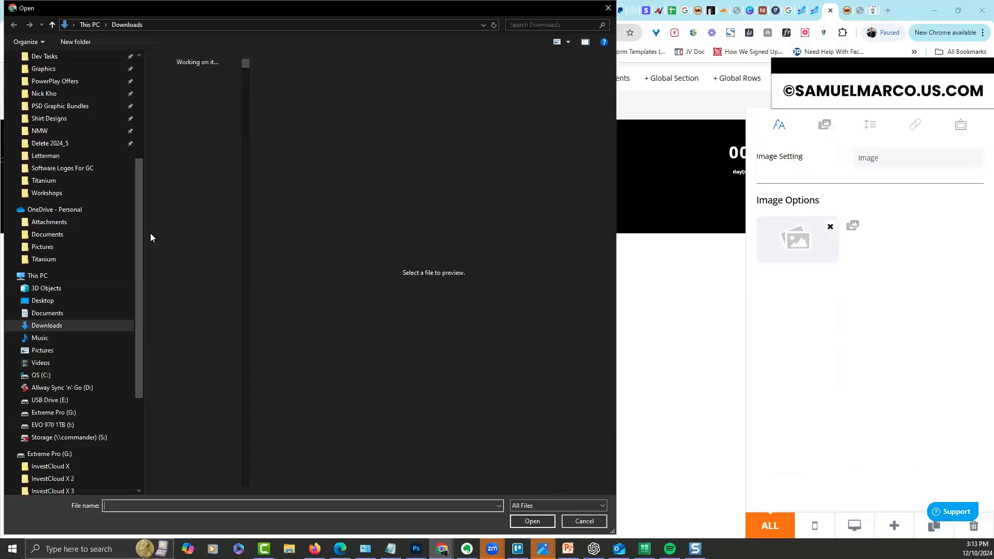
pyautogui.click(73, 143)
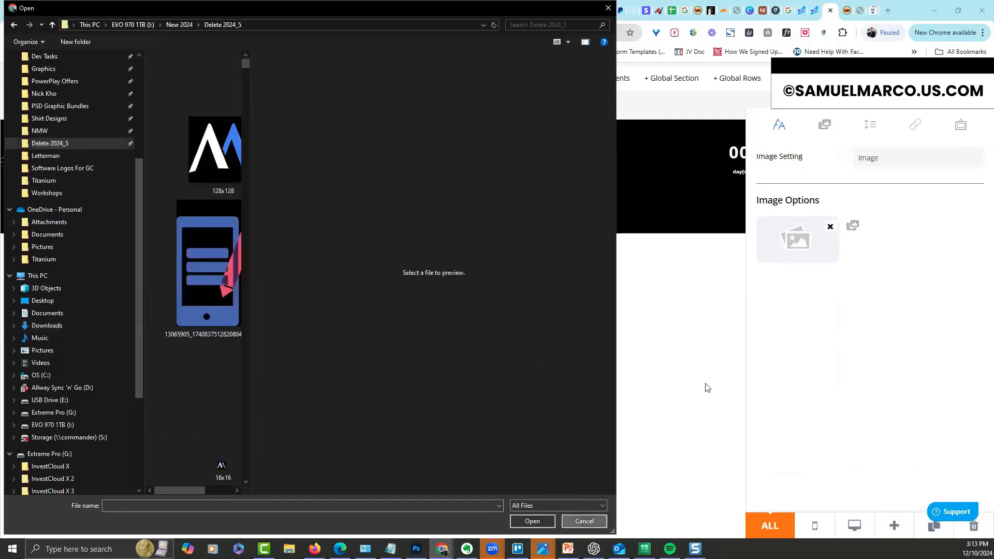
pyautogui.press('Escape')
pyautogui.click(824, 126)
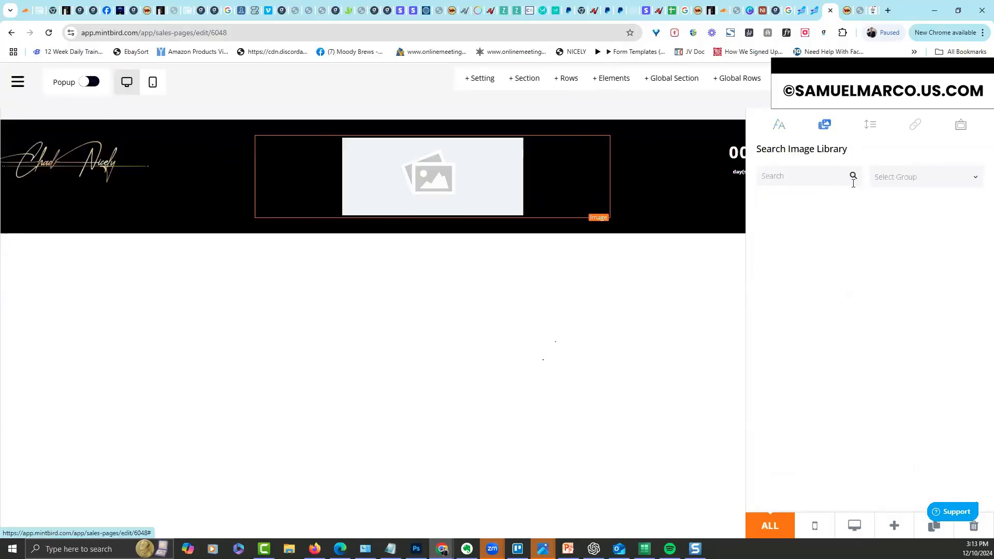
pyautogui.write('60 day')
pyautogui.press('Return')
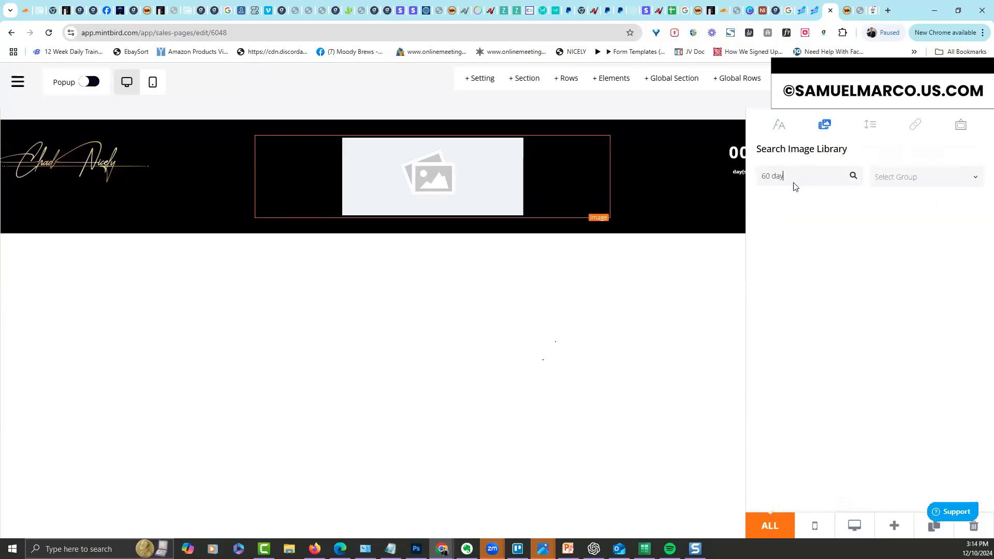
pyautogui.click(464, 212)
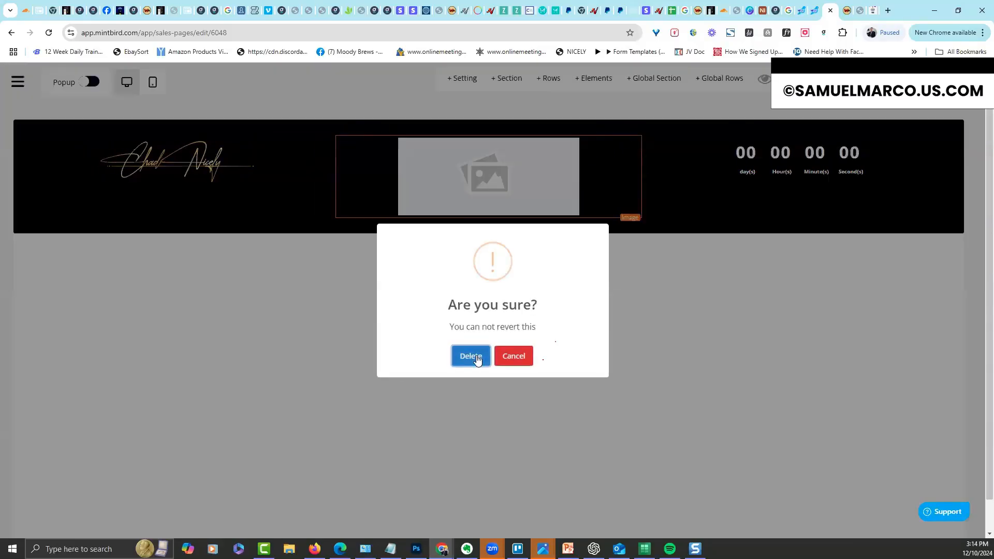
pyautogui.click(472, 356)
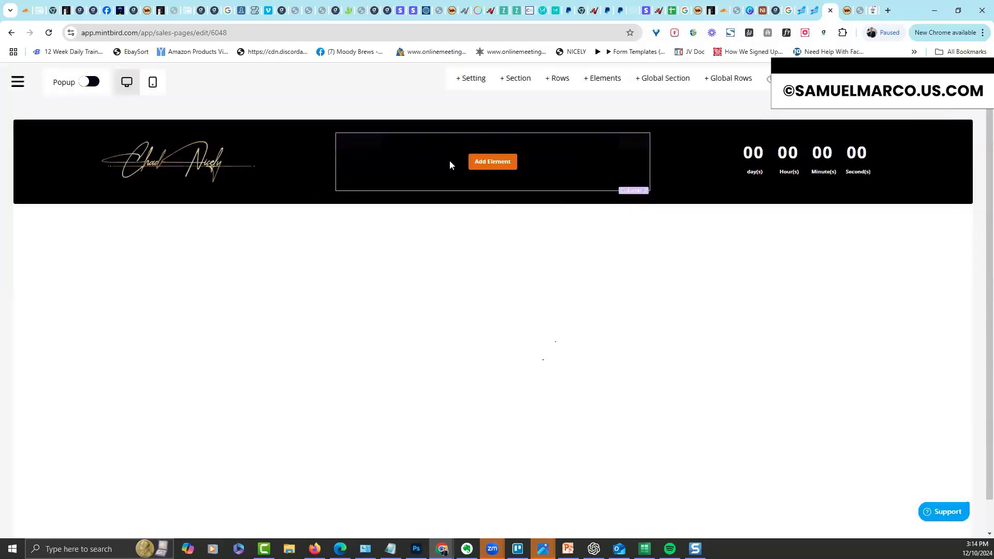
pyautogui.click(769, 80)
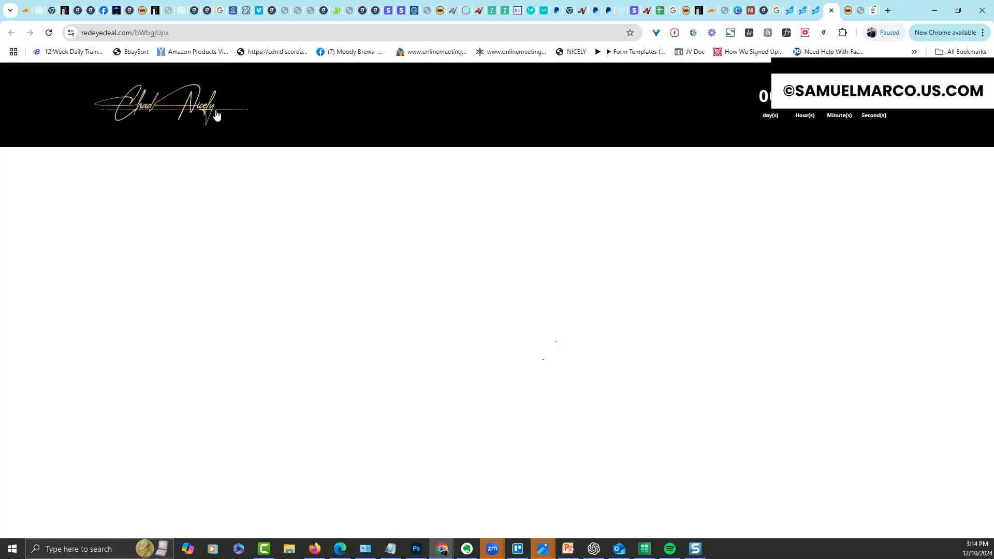
pyautogui.click(832, 10)
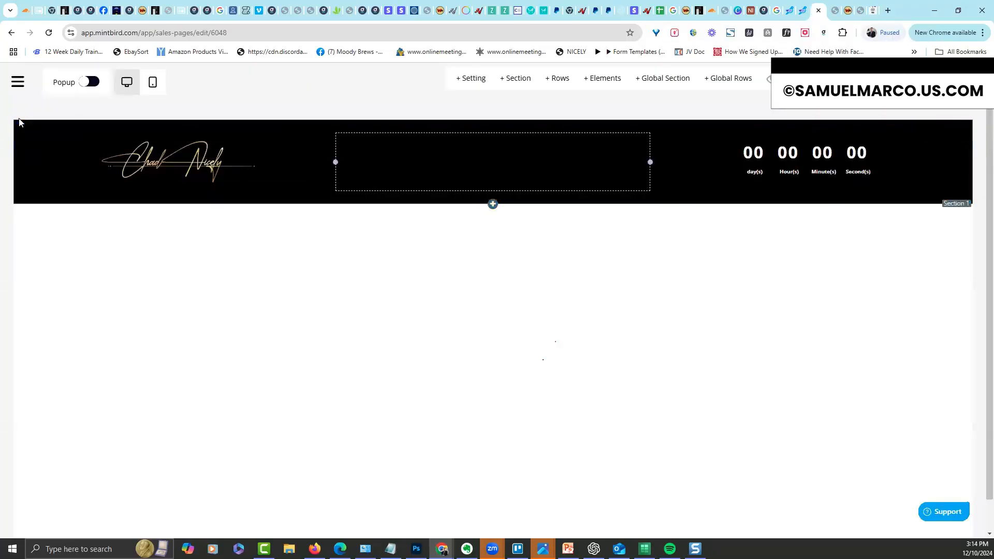
# Set the header section's Box Setting Sticky option to 'Stick to top on scroll'
pyautogui.click(324, 139)
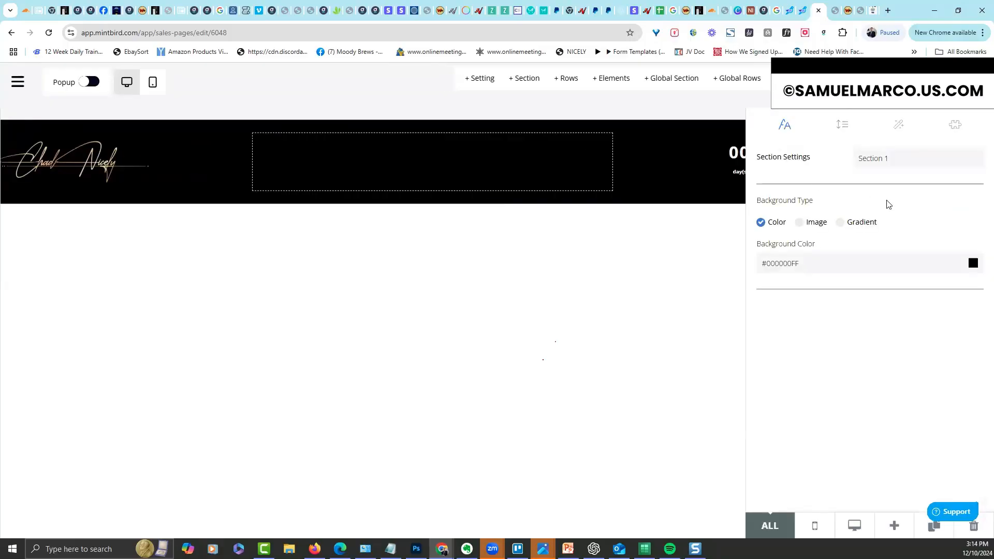
pyautogui.click(954, 128)
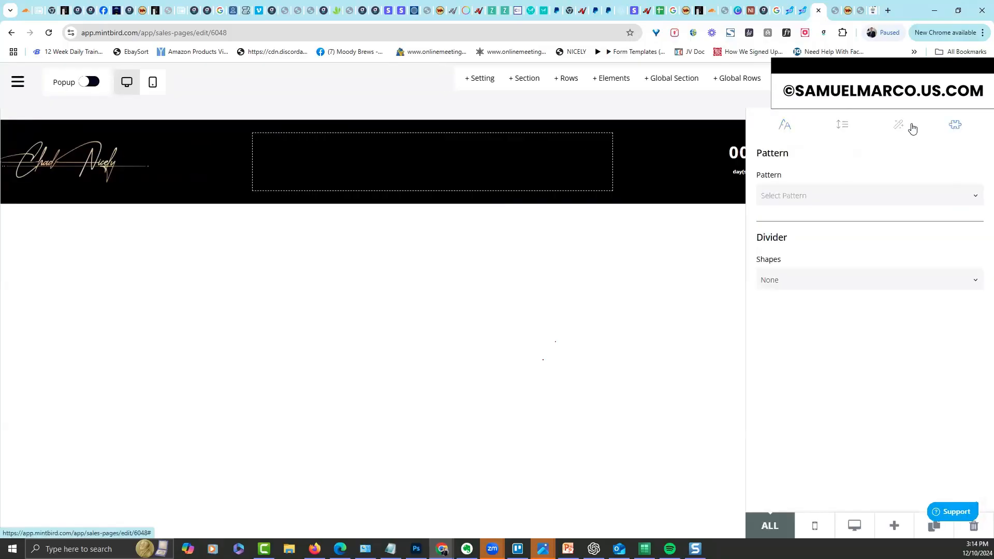
pyautogui.click(900, 127)
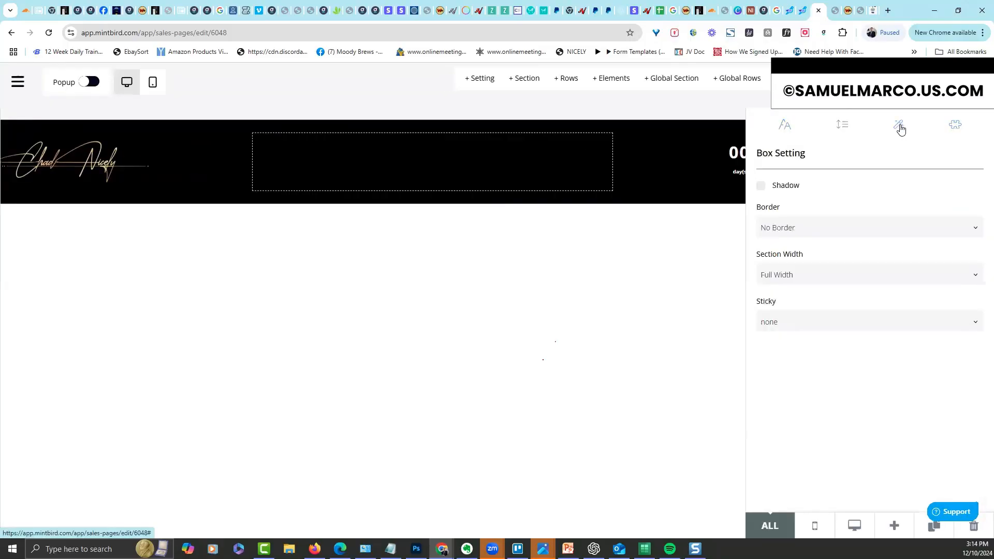
pyautogui.click(876, 322)
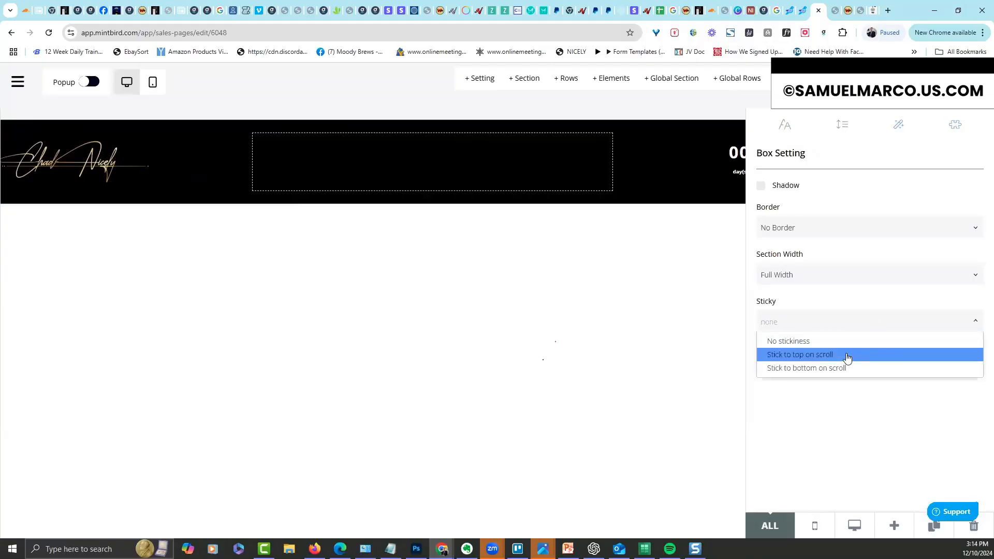
pyautogui.click(848, 357)
pyautogui.click(621, 348)
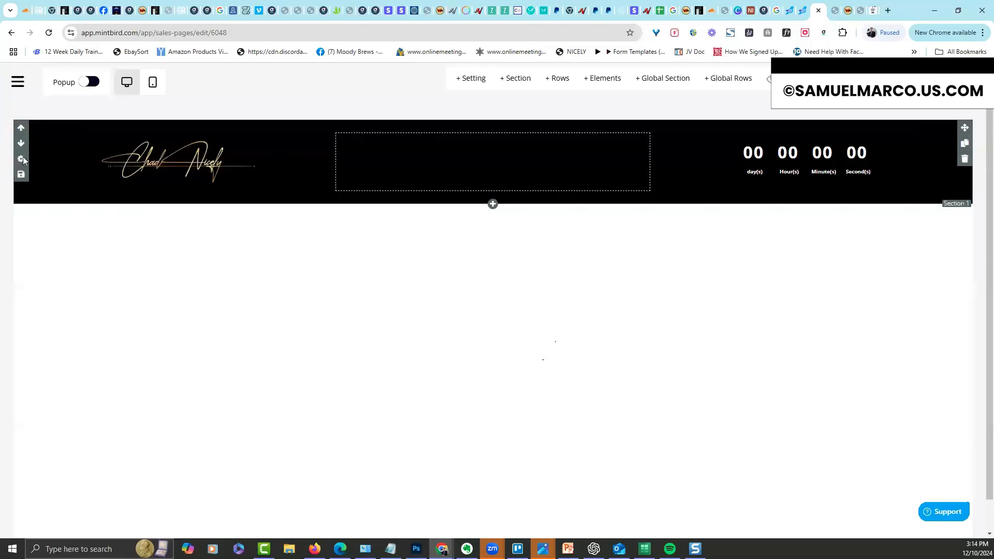
# Rename the header section to 'Top Header'
pyautogui.click(23, 161)
pyautogui.moveTo(899, 162); pyautogui.dragTo(798, 159)
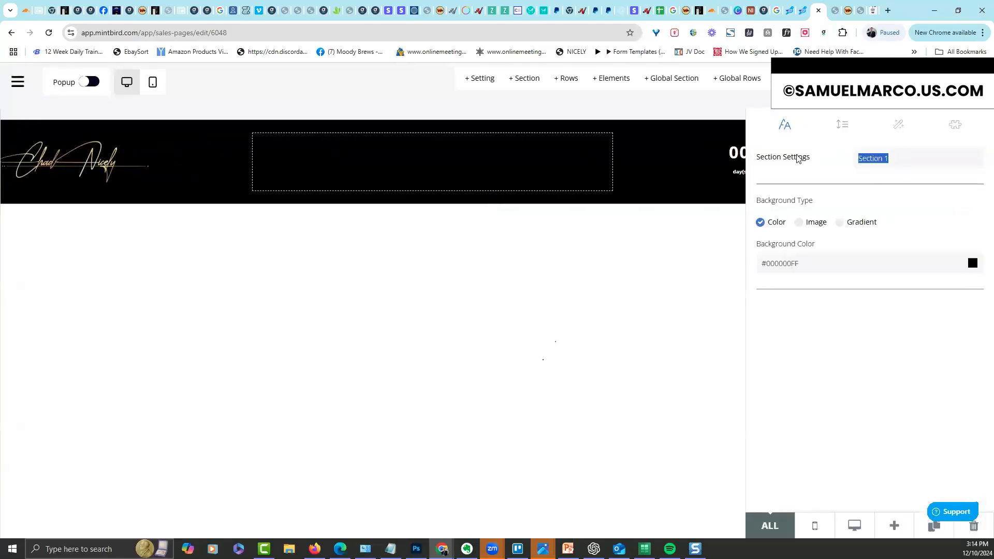
pyautogui.write('Top Header')
pyautogui.click(697, 263)
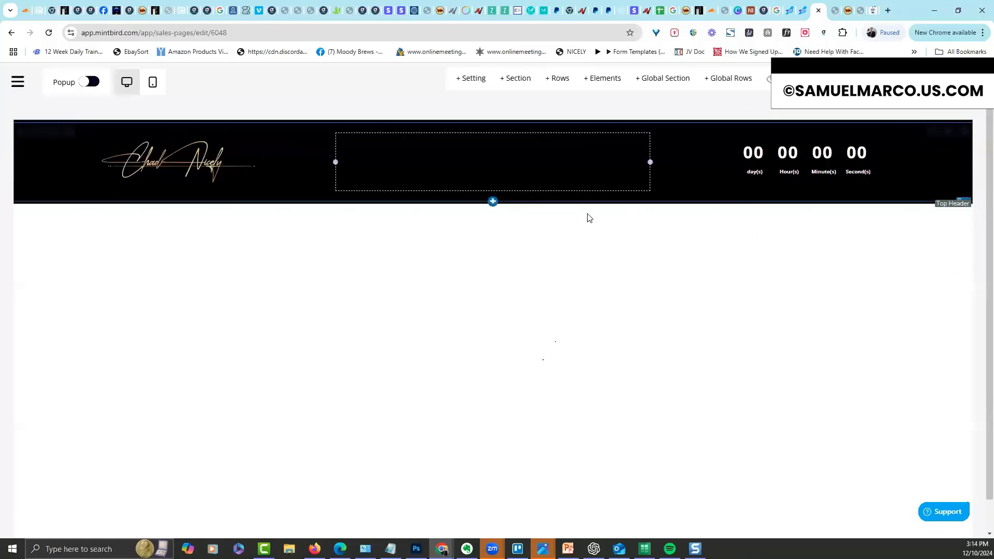
# Add a full-width section with a two-column row below Top Header, with an Order Form in the right column
pyautogui.click(493, 204)
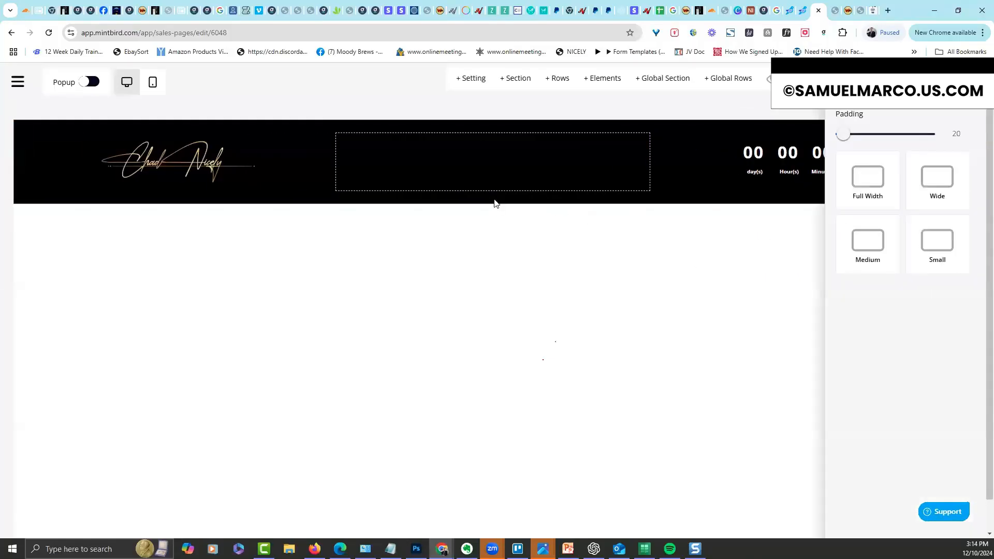
pyautogui.click(862, 186)
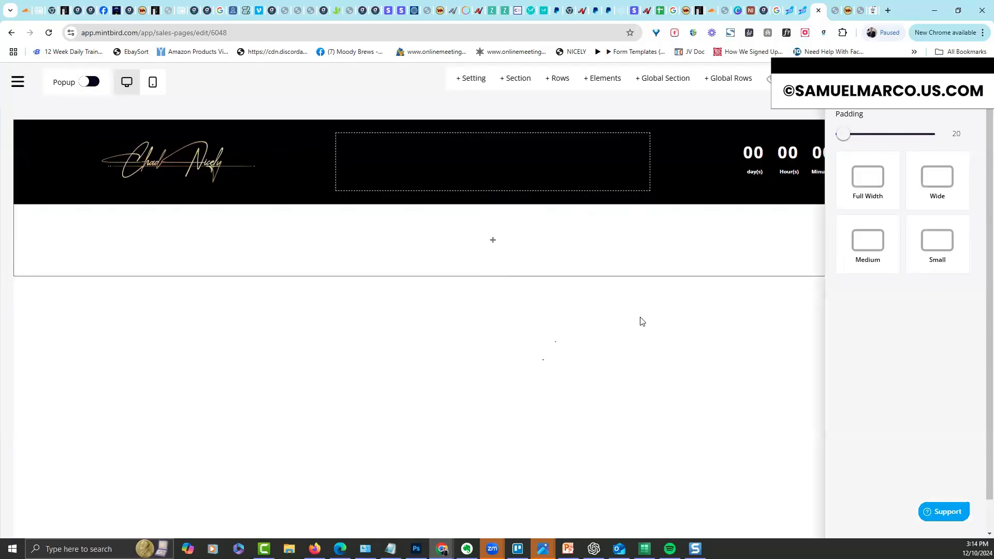
pyautogui.click(494, 243)
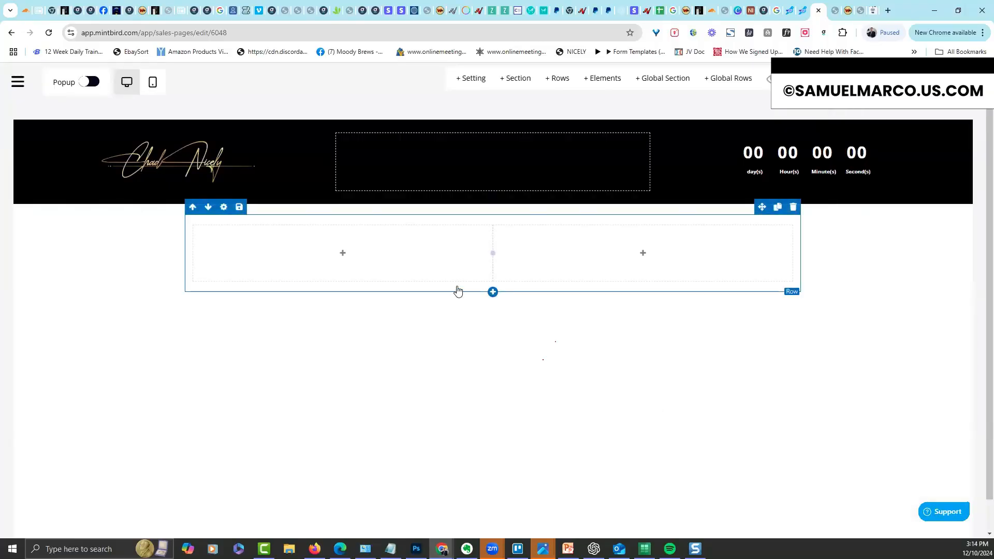
pyautogui.click(642, 254)
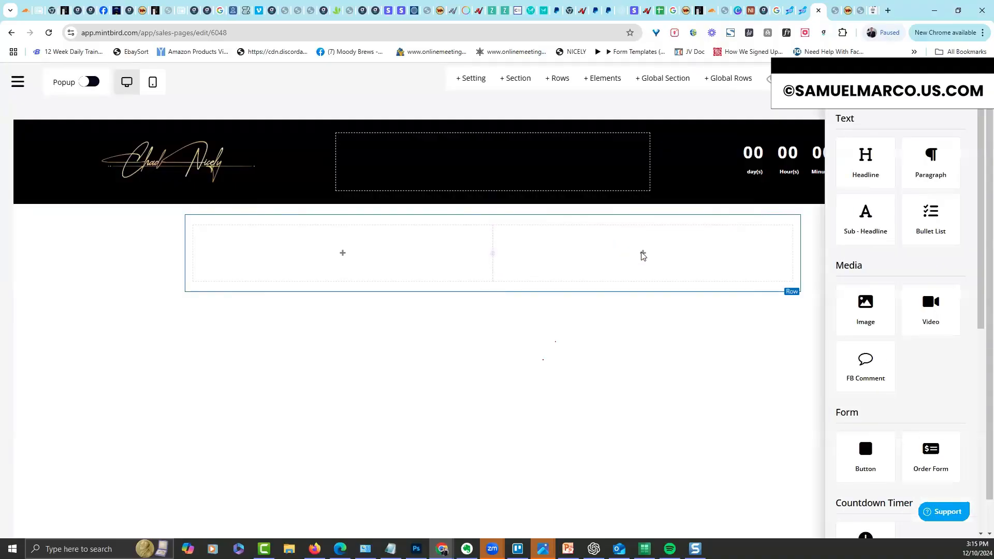
pyautogui.scroll(-2, 979, 244)
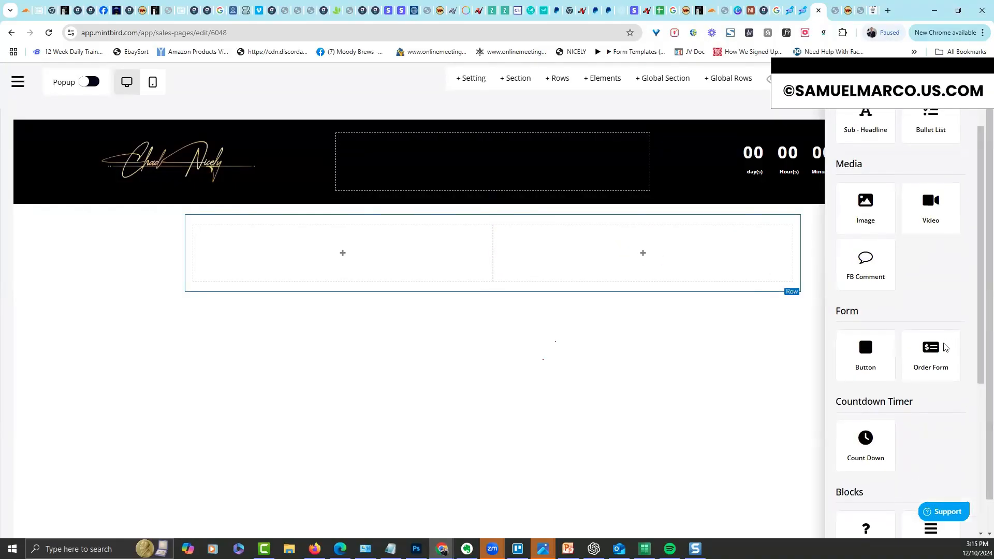
pyautogui.click(931, 352)
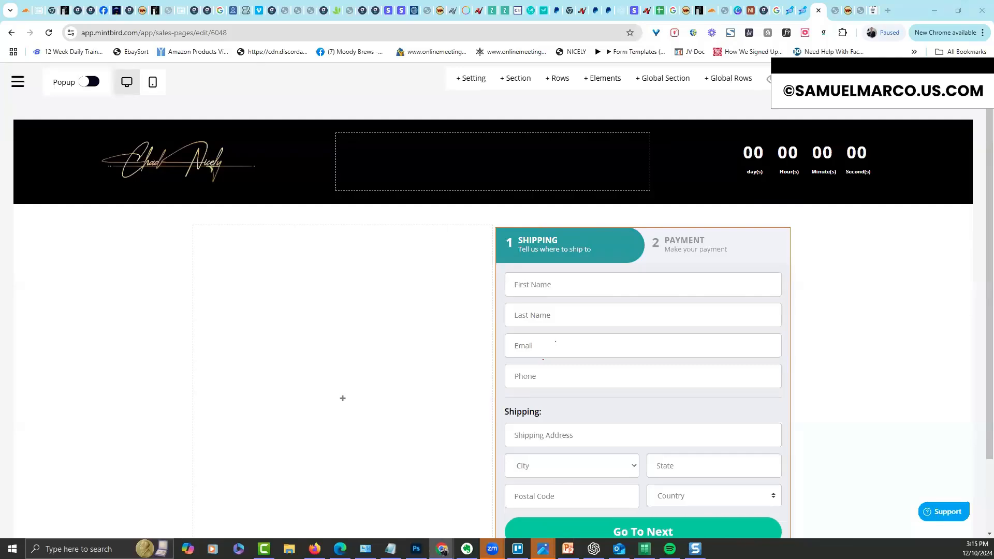
# Place a Headline in the left column and paste in the '🚀 Create, Launch, and Profit… 60 Days' headline text
pyautogui.moveTo(354, 396)
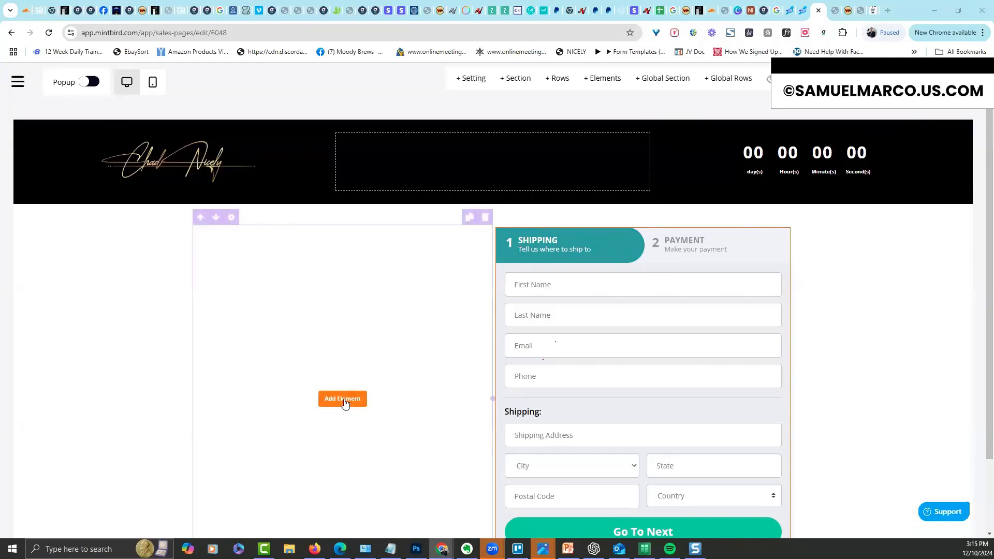
pyautogui.click(343, 399)
pyautogui.moveTo(507, 373); pyautogui.dragTo(407, 357)
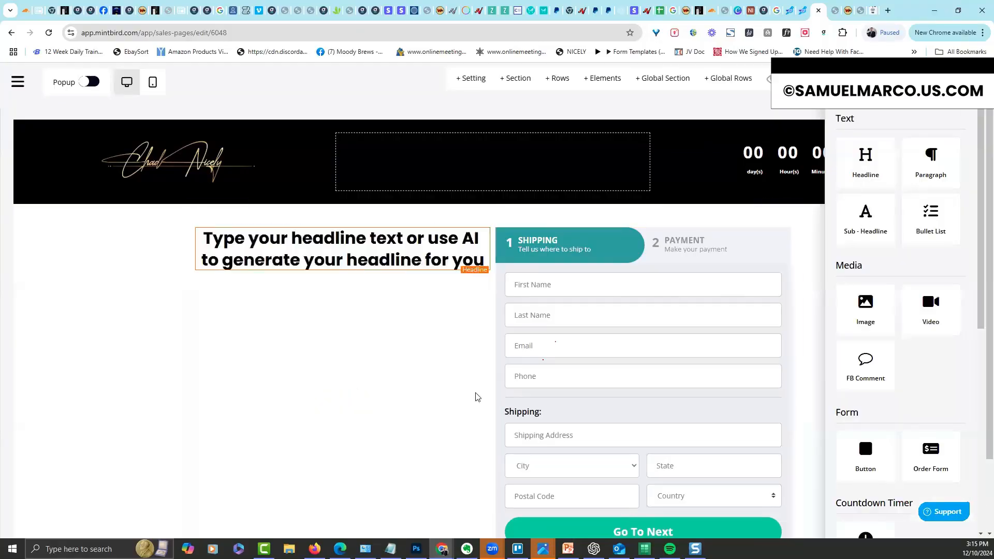
pyautogui.tripleClick(391, 257)
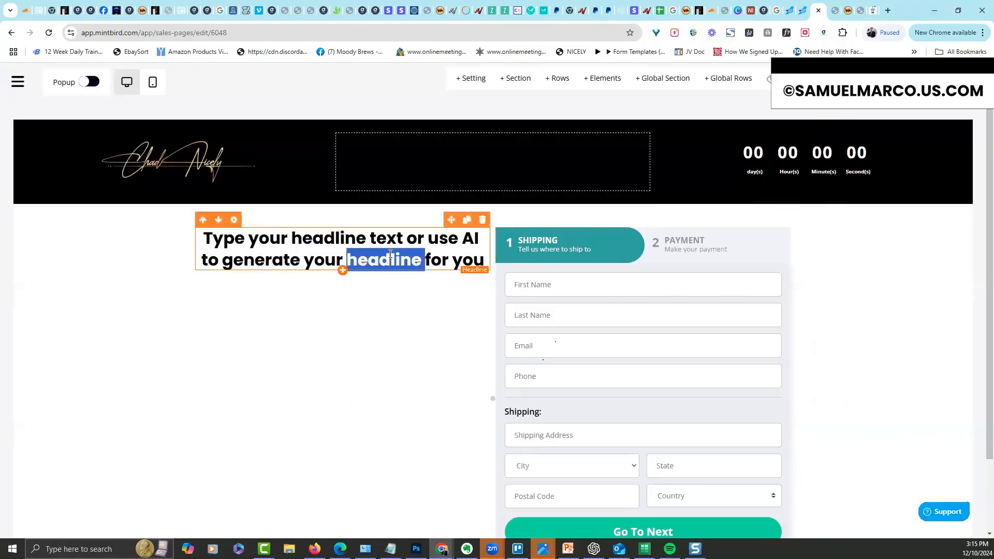
pyautogui.write('🚀 Create, Launch, and Profit from Your Own Software in Just 60 Days—No Tech Skills Required!')
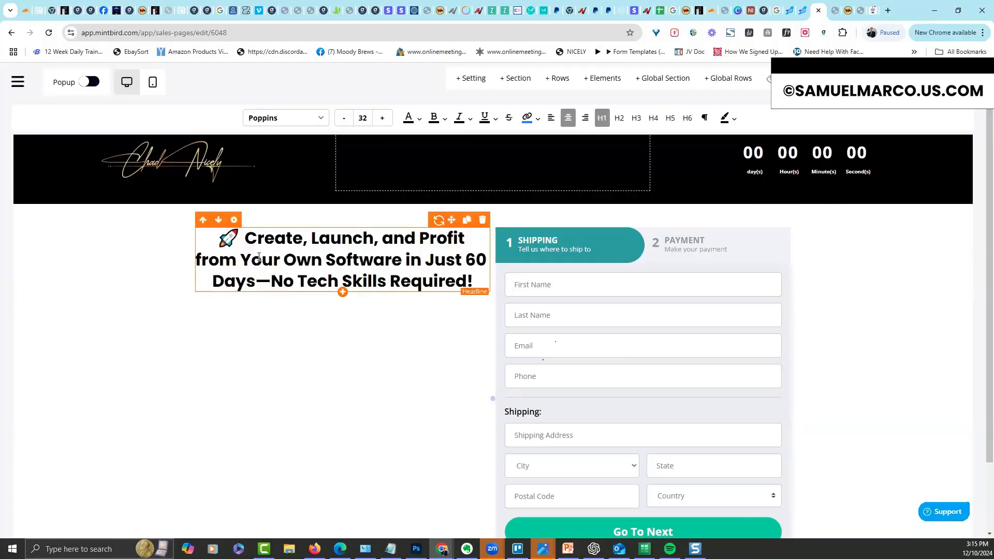
pyautogui.click(235, 220)
pyautogui.click(232, 321)
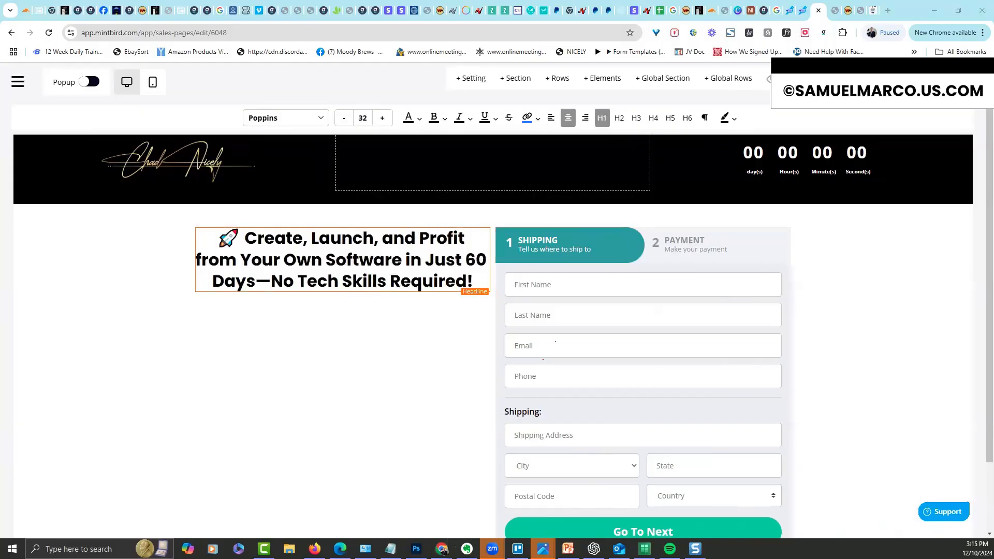
# Set the section background colour to #111111
pyautogui.click(23, 244)
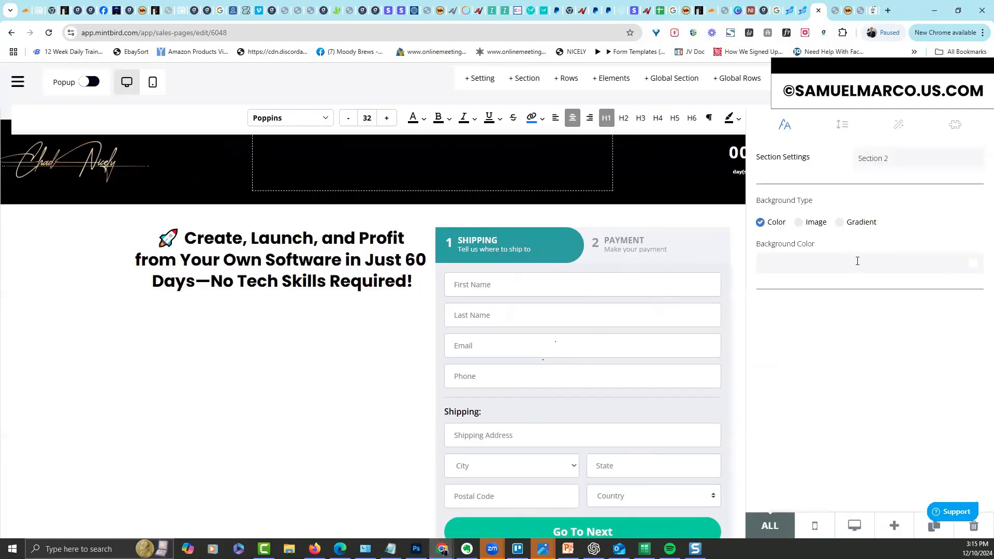
pyautogui.click(858, 261)
pyautogui.write('#111111')
pyautogui.click(973, 264)
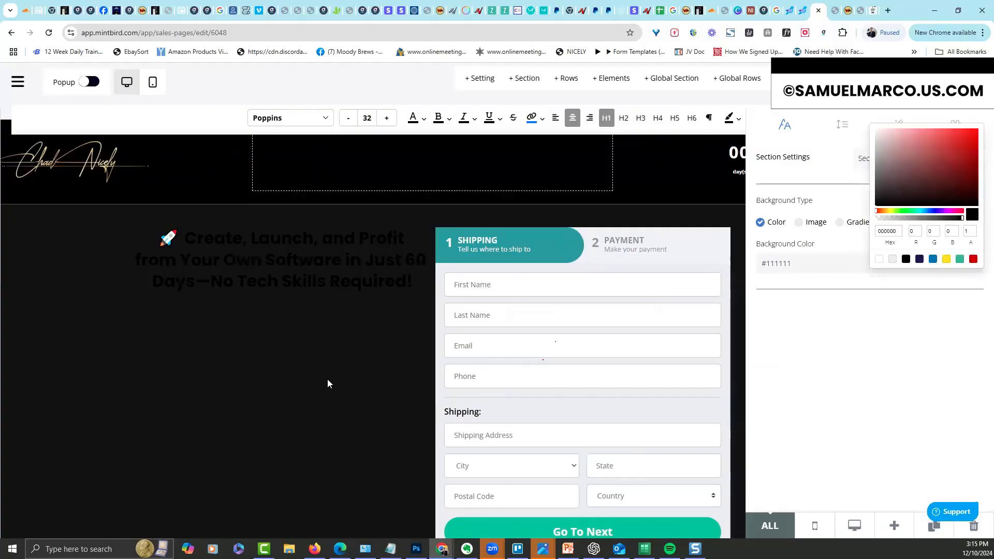
pyautogui.click(327, 383)
# Make the left-column headline text white
pyautogui.click(233, 222)
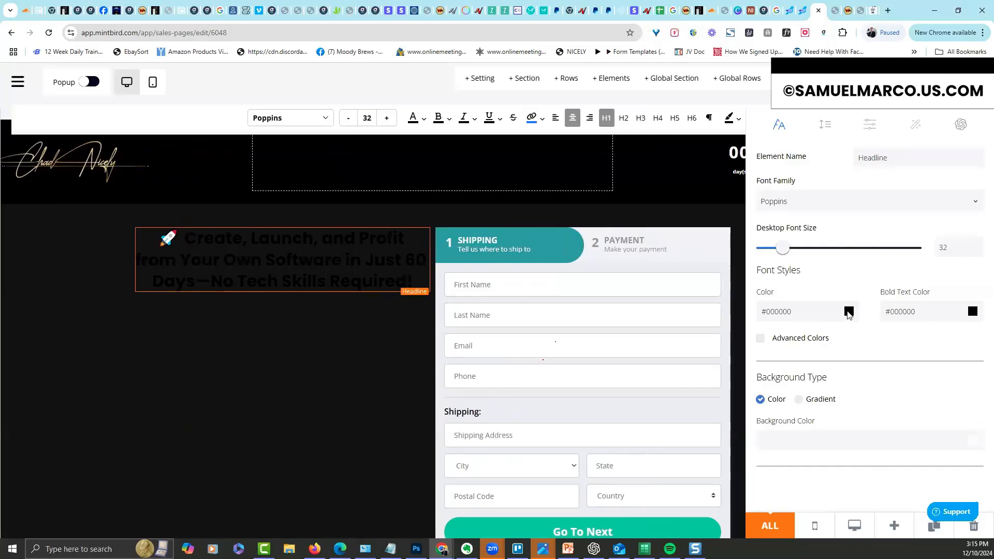
pyautogui.click(849, 312)
pyautogui.click(781, 307)
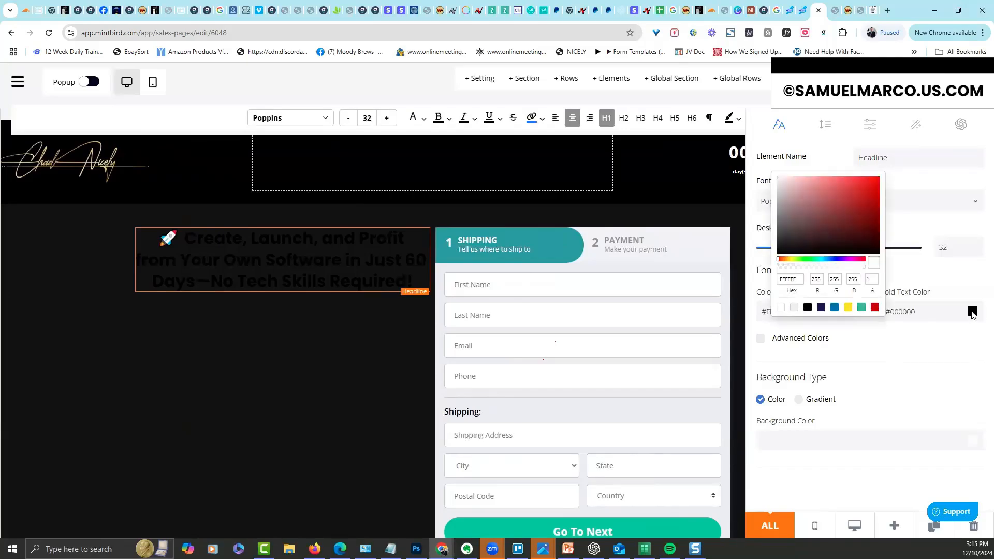
pyautogui.click(973, 312)
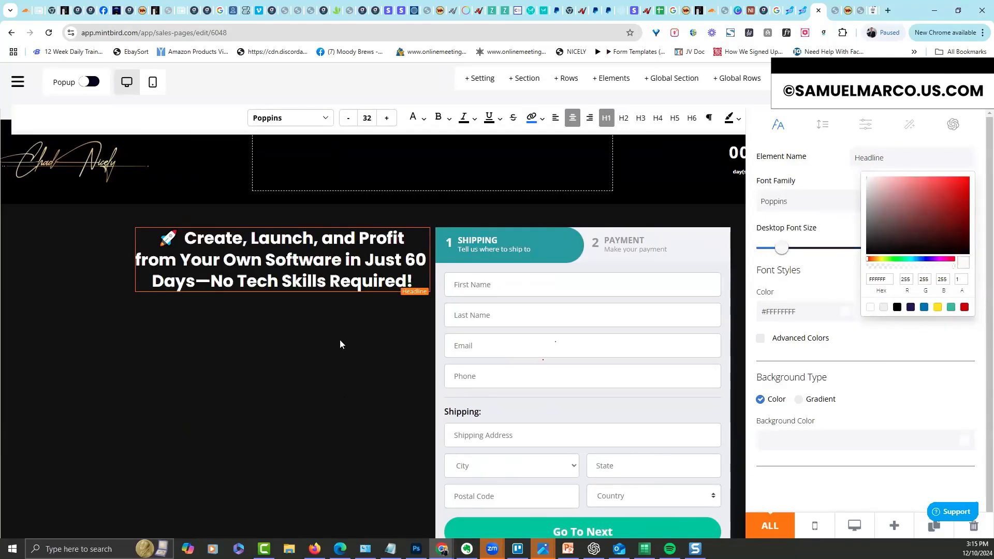
pyautogui.click(340, 341)
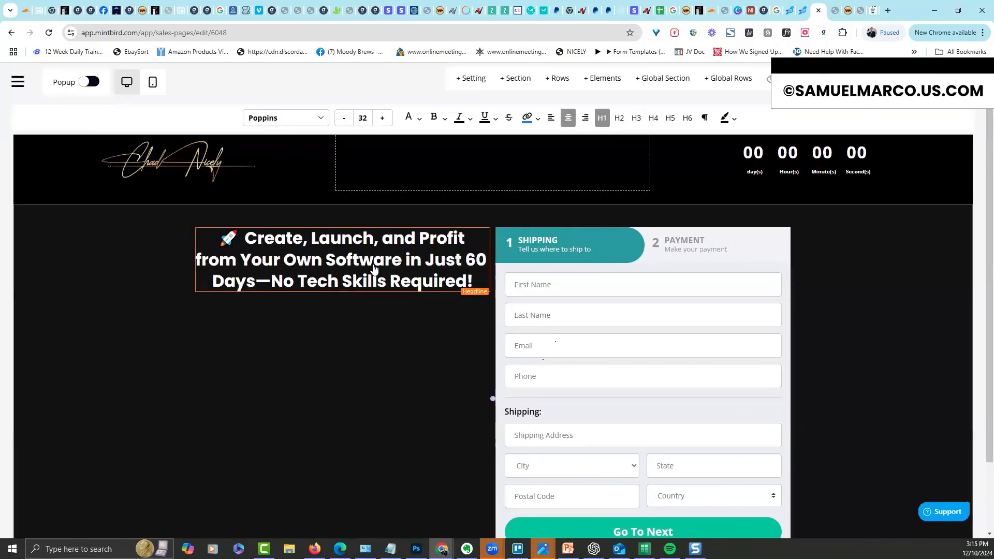
# Change the headline's font family to Fjalla One
pyautogui.tripleClick(363, 260)
pyautogui.click(235, 221)
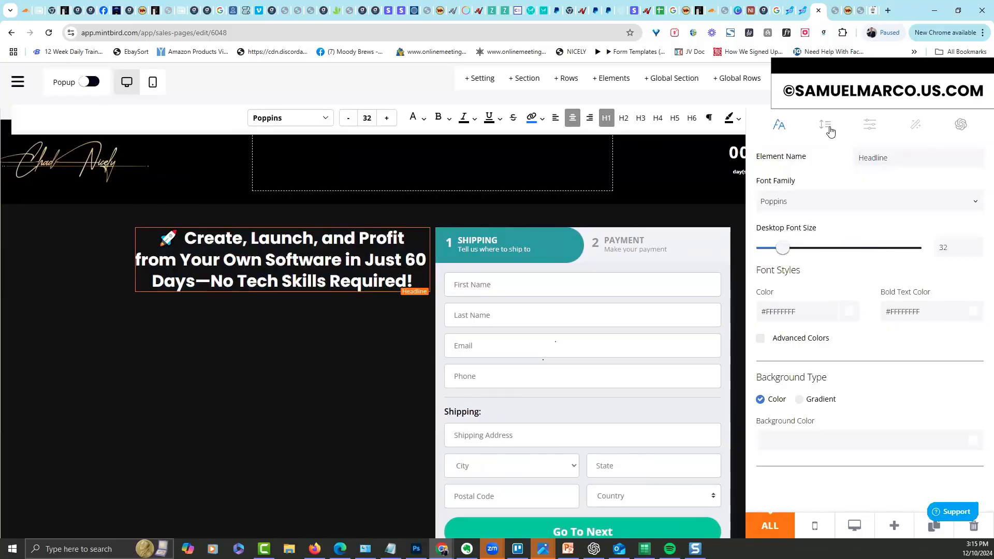
pyautogui.click(829, 205)
pyautogui.click(886, 310)
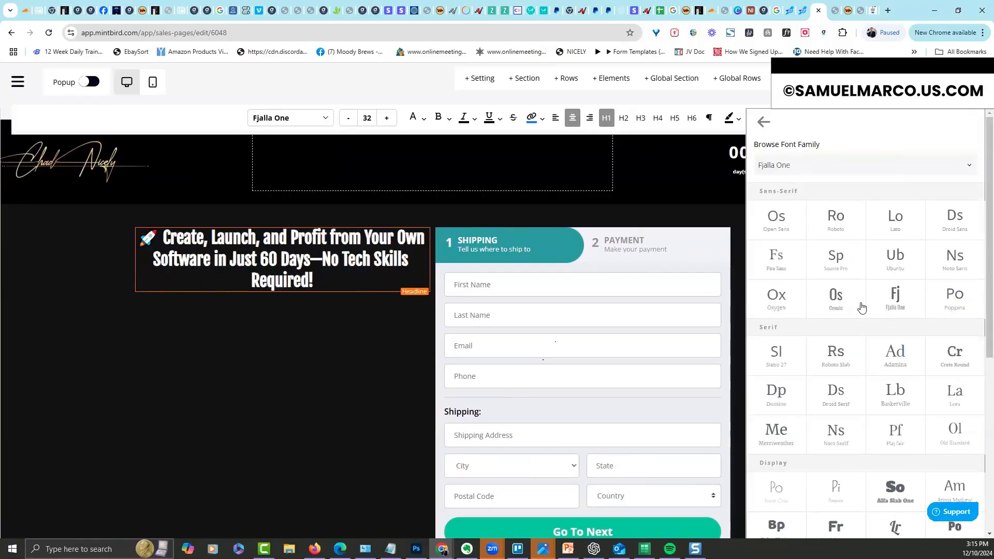
pyautogui.click(361, 323)
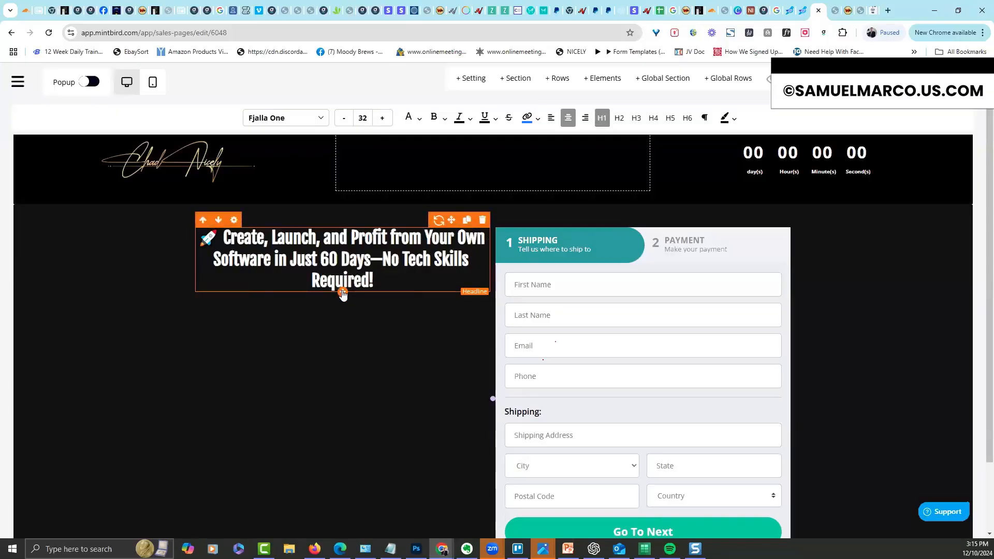
# Add a second headline below the first reading 'I applied a $14.00 Coupon for you!'
pyautogui.click(343, 293)
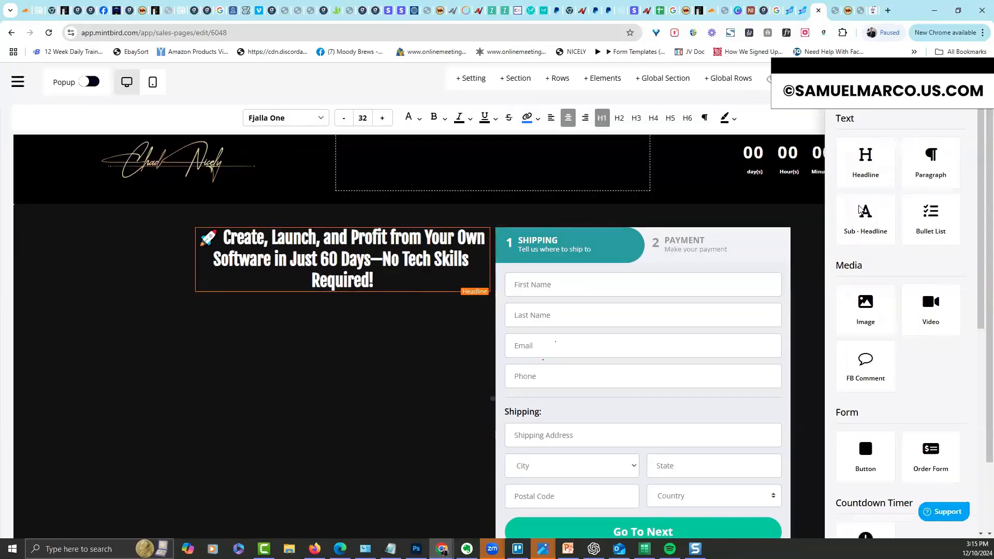
pyautogui.click(864, 163)
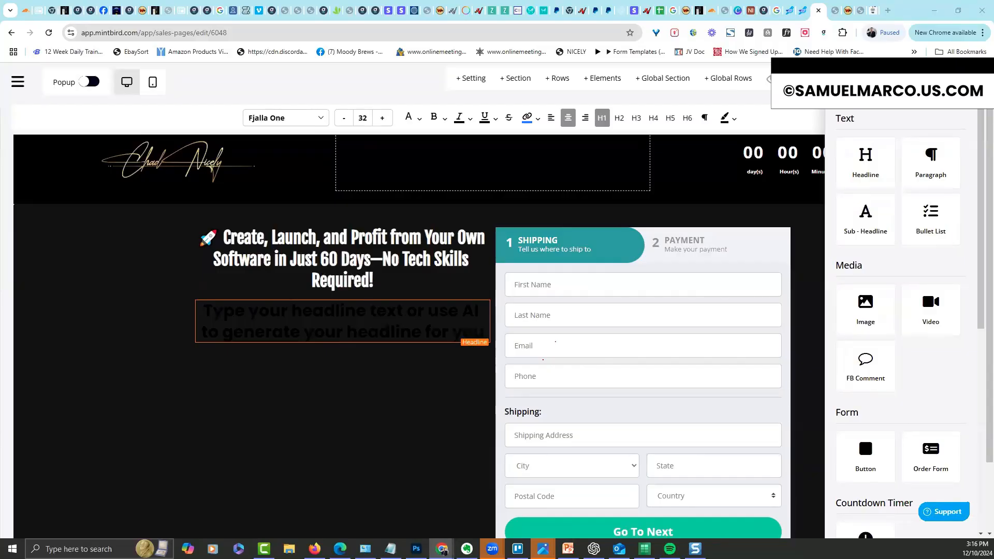
pyautogui.click(363, 310)
pyautogui.click(363, 310)
pyautogui.hotkey('ctrl', 'a')
pyautogui.write('I applied a $14.00 Coupon for you!')
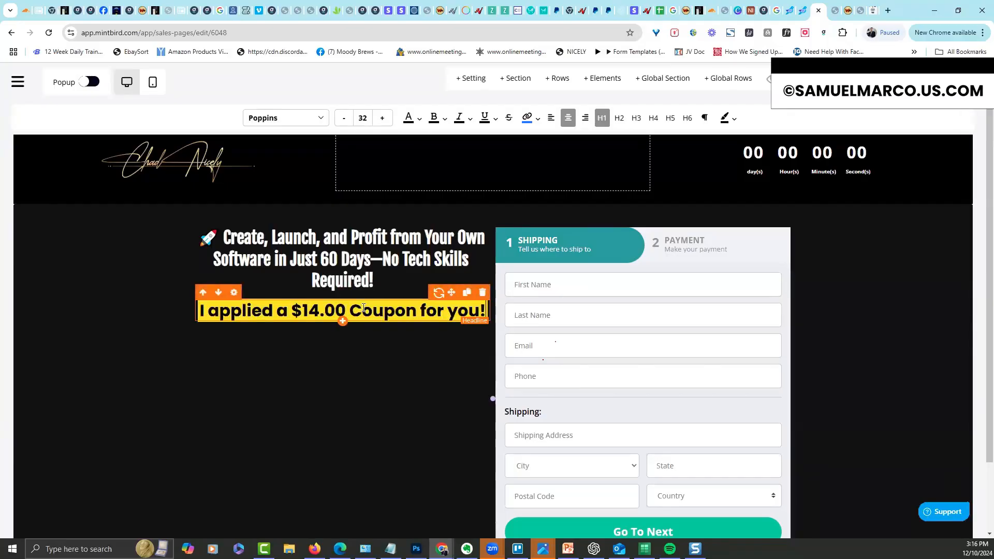
pyautogui.hotkey('ctrl', 'a')
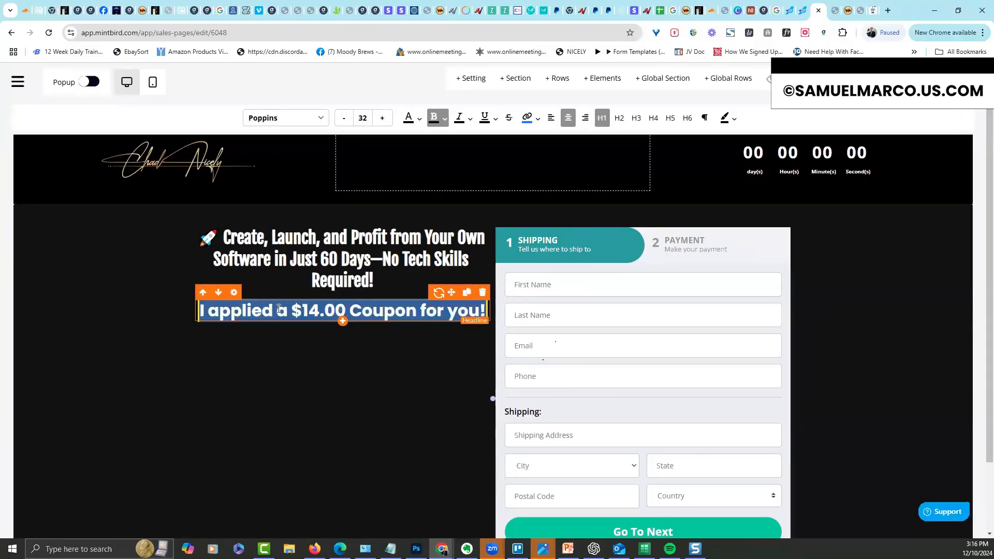
# Give the coupon headline a coloured background and make its text highlight fully transparent
pyautogui.click(234, 293)
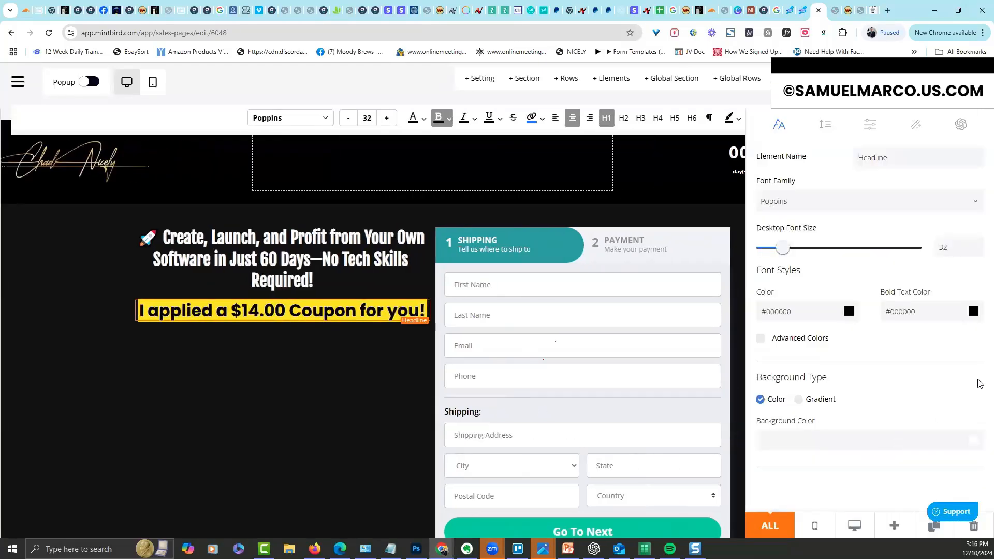
pyautogui.click(971, 444)
pyautogui.click(973, 436)
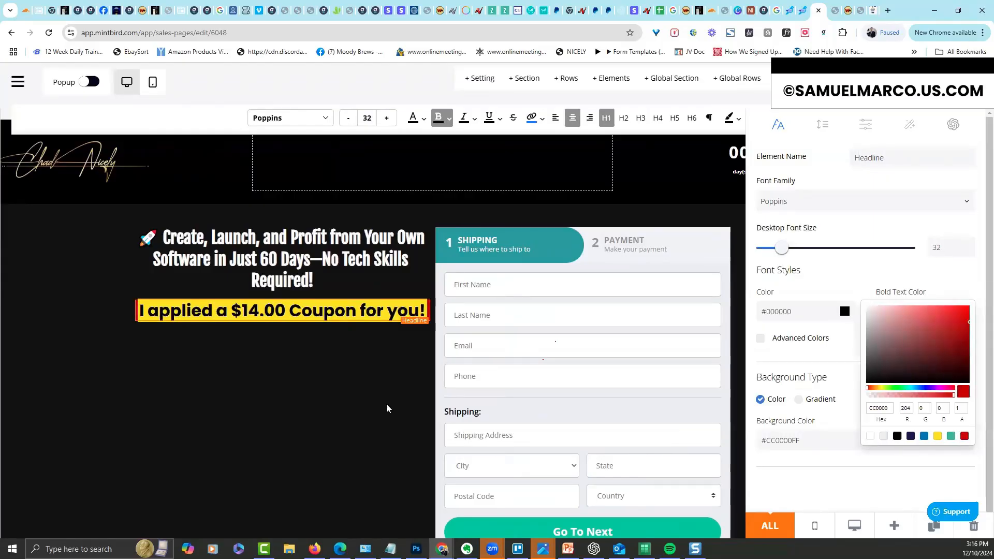
pyautogui.click(369, 341)
pyautogui.tripleClick(391, 309)
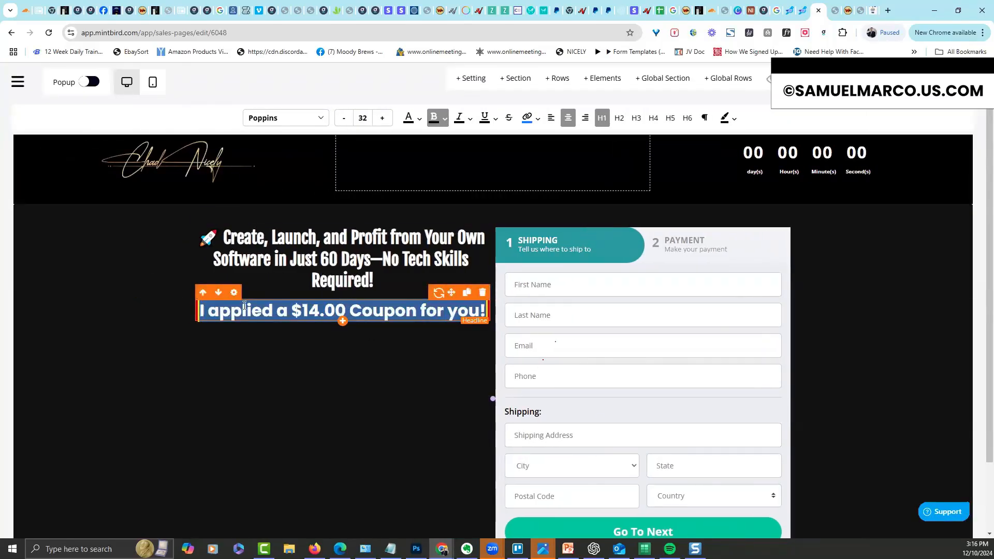
pyautogui.click(459, 298)
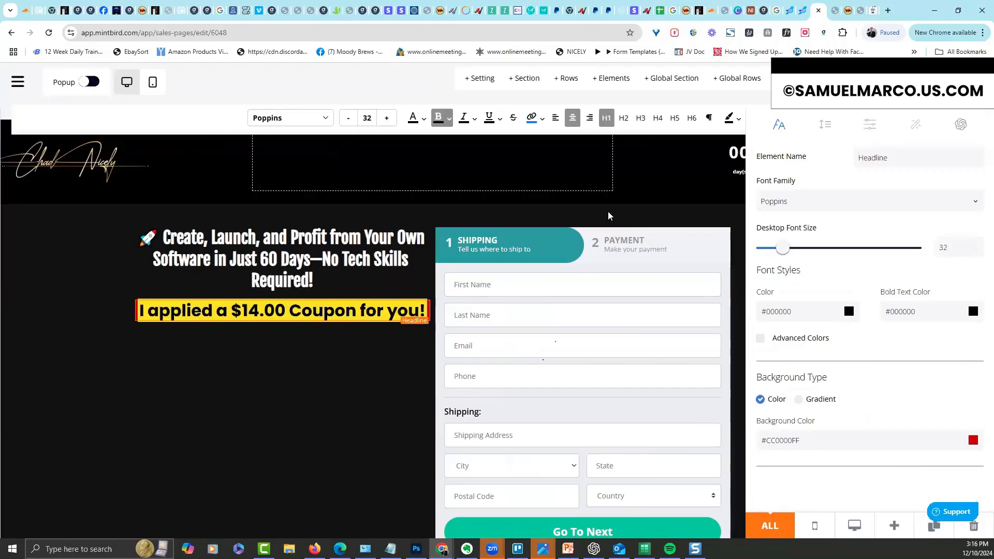
pyautogui.click(738, 122)
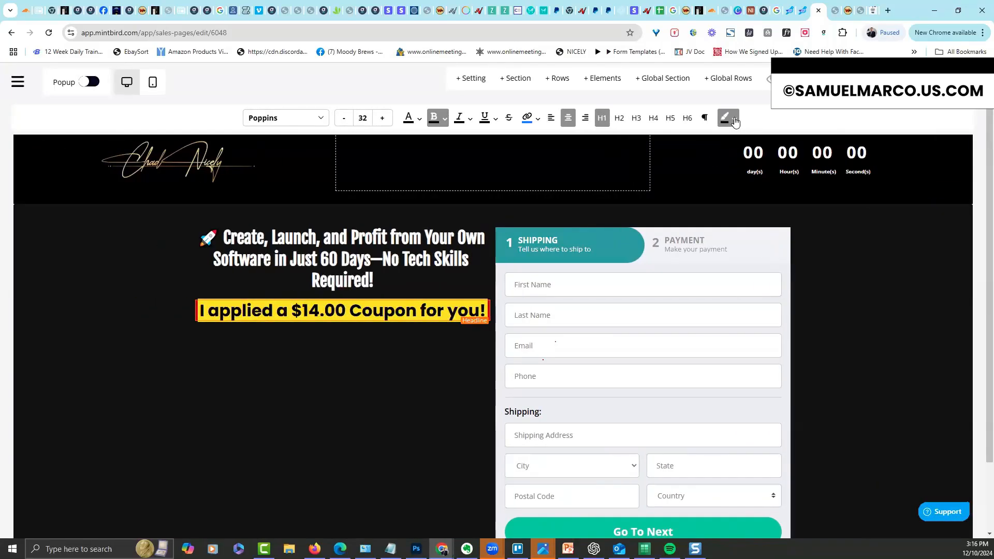
pyautogui.click(733, 122)
pyautogui.moveTo(815, 227); pyautogui.dragTo(731, 231)
pyautogui.click(336, 336)
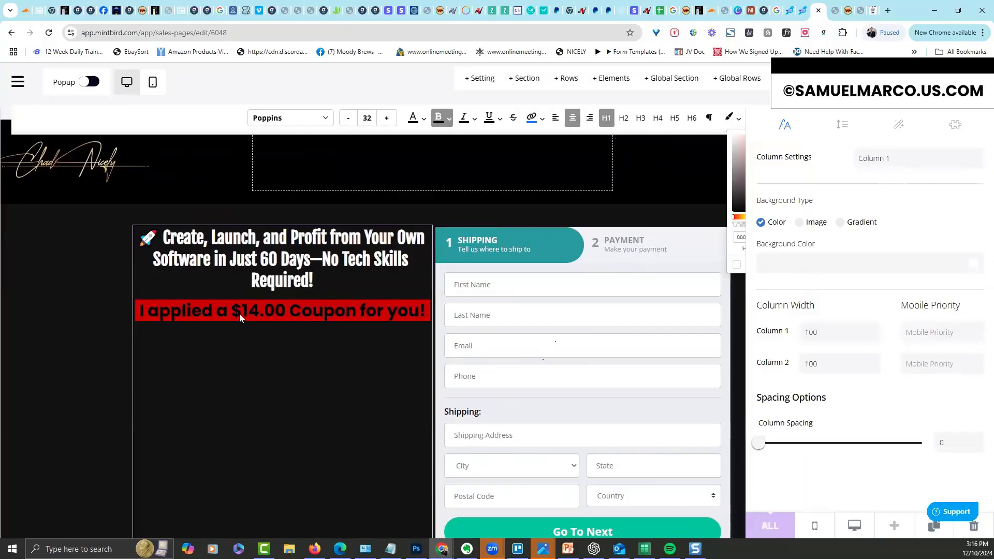
pyautogui.click(239, 314)
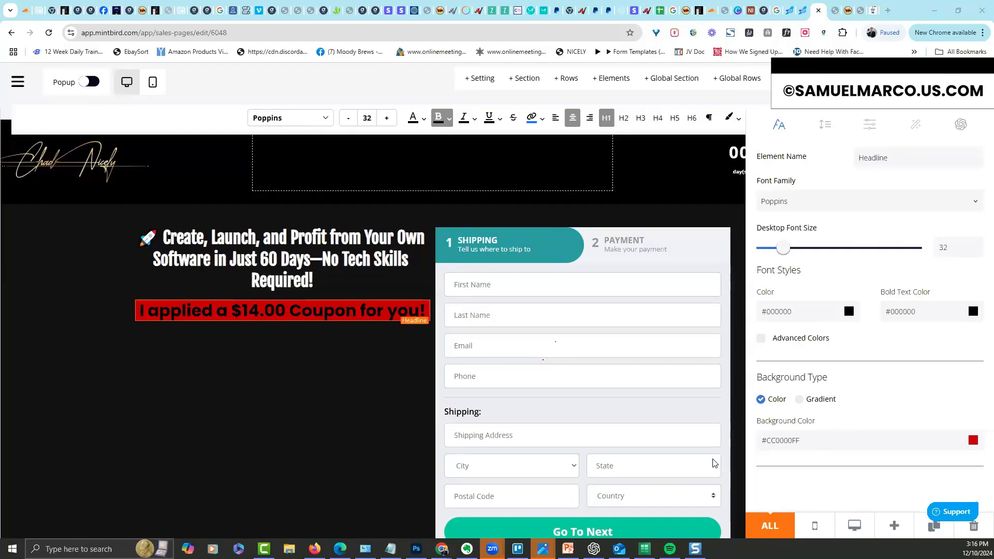
# Change the coupon headline's background colour to tan #C8B478
pyautogui.tripleClick(825, 448)
pyautogui.write('#C8B478')
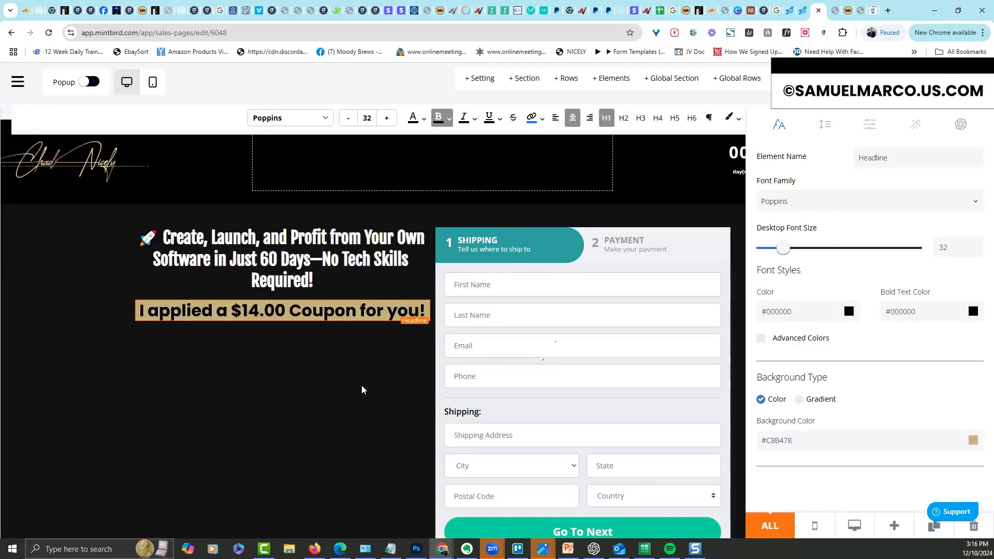
pyautogui.click(328, 325)
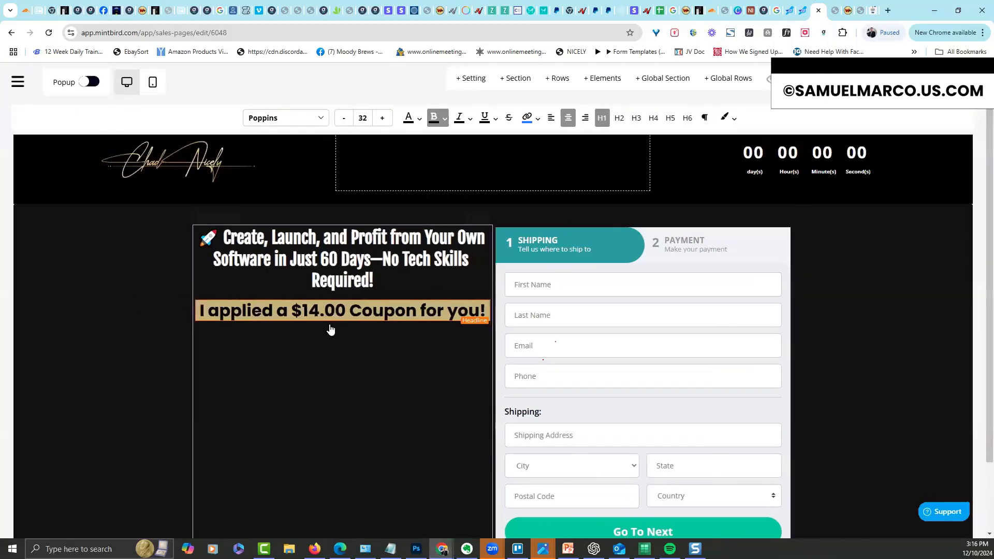
pyautogui.click(343, 322)
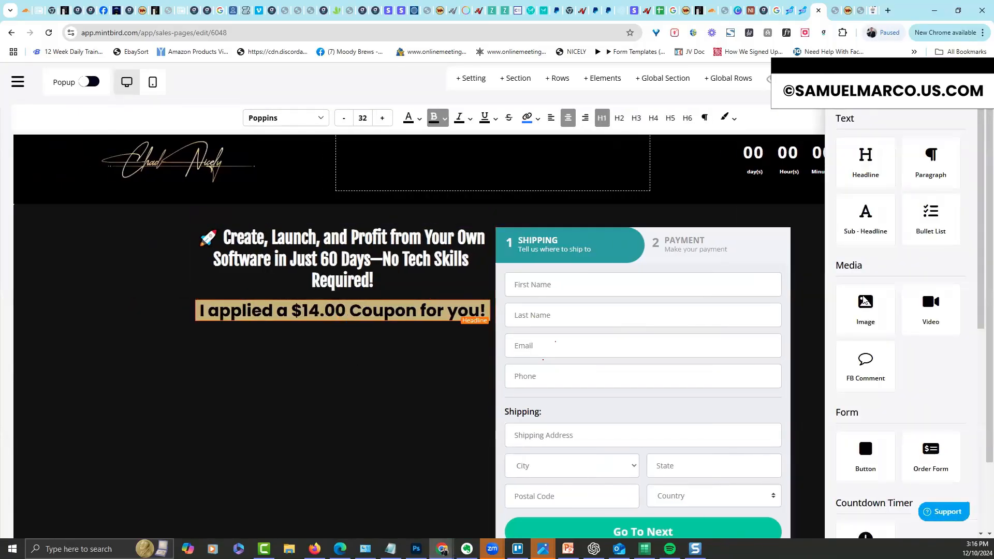
# Add a Video element below the coupon banner
pyautogui.moveTo(937, 313); pyautogui.dragTo(395, 373)
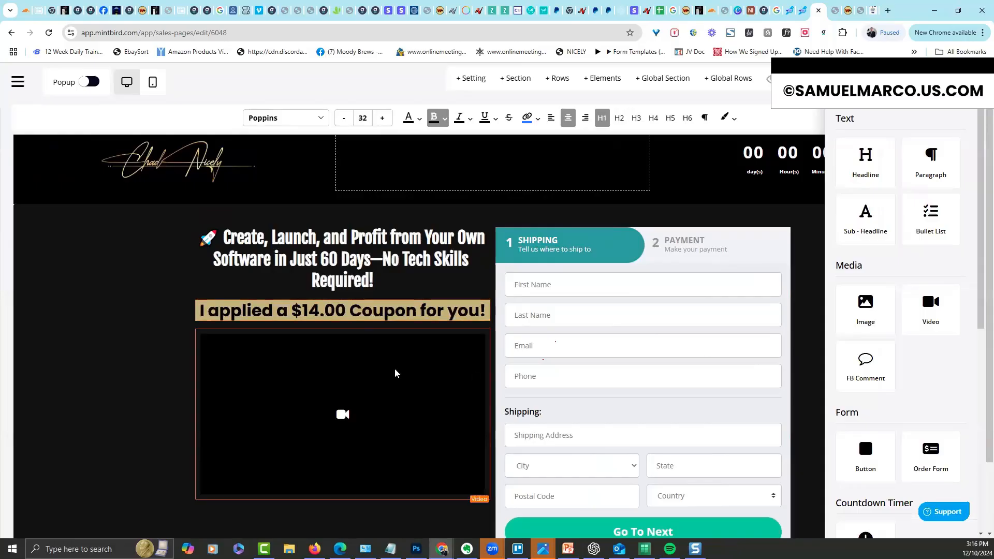
pyautogui.click(76, 399)
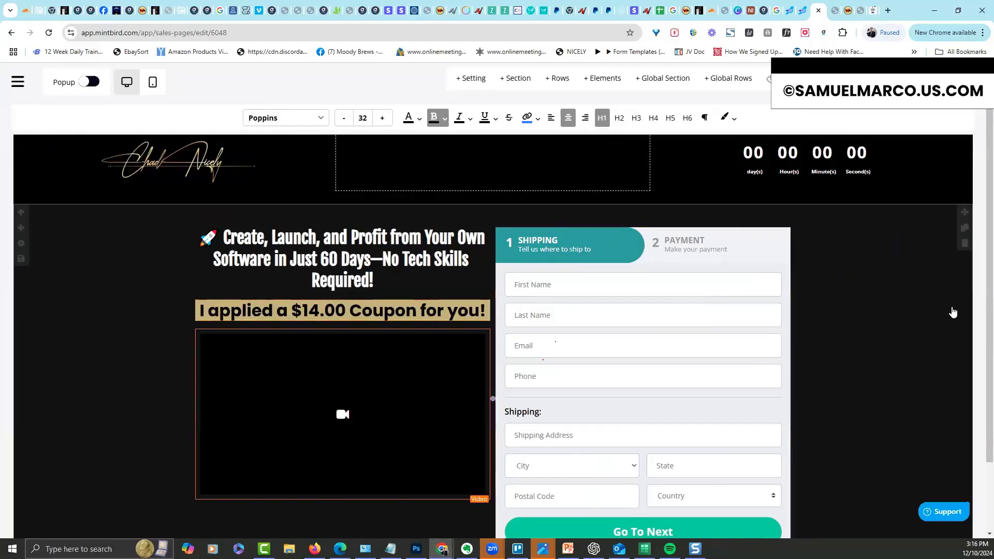
pyautogui.scroll(-1, 979, 300)
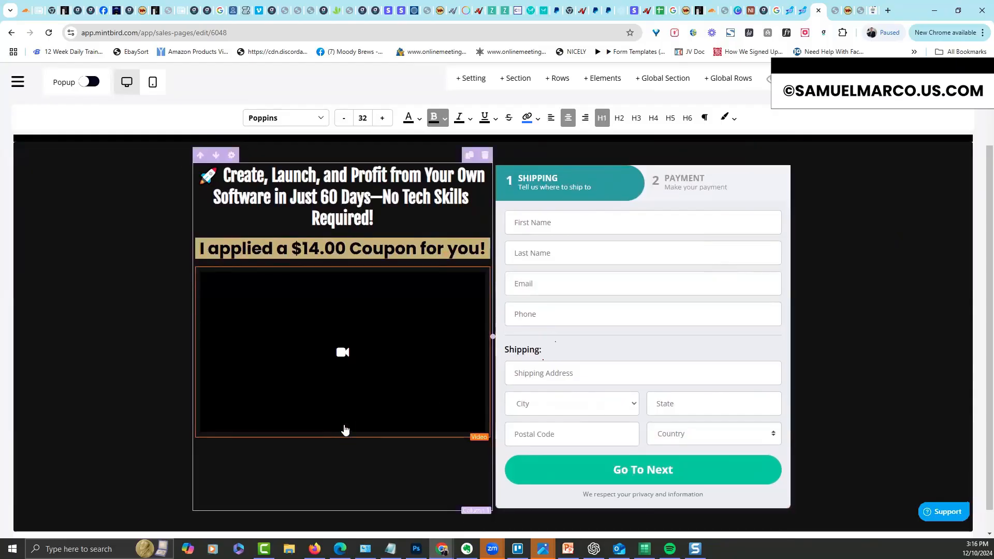
pyautogui.click(341, 436)
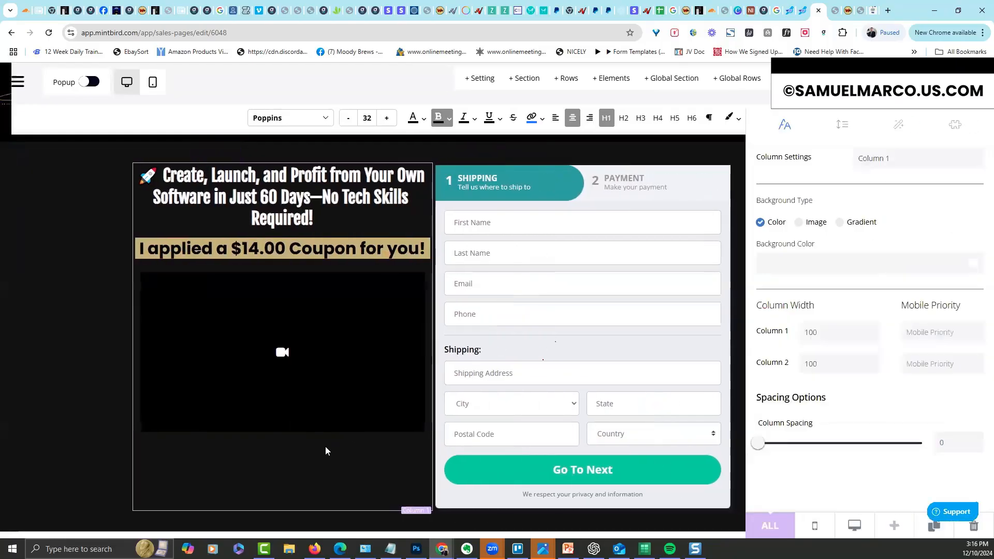
# Add a headline under the video with the free '60 Day Saas Blueprint' offer, dropping 'If you said YES! Then'
pyautogui.click(341, 438)
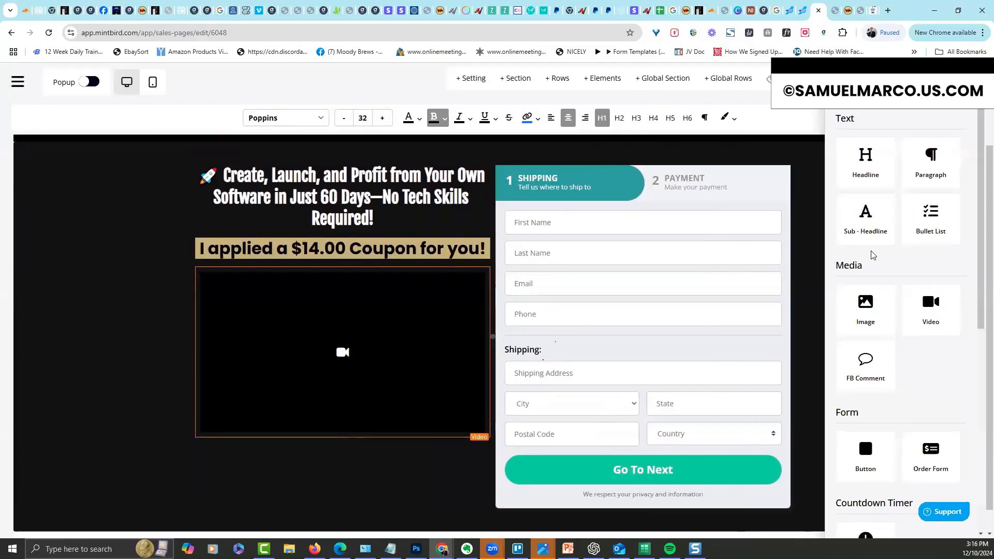
pyautogui.click(871, 159)
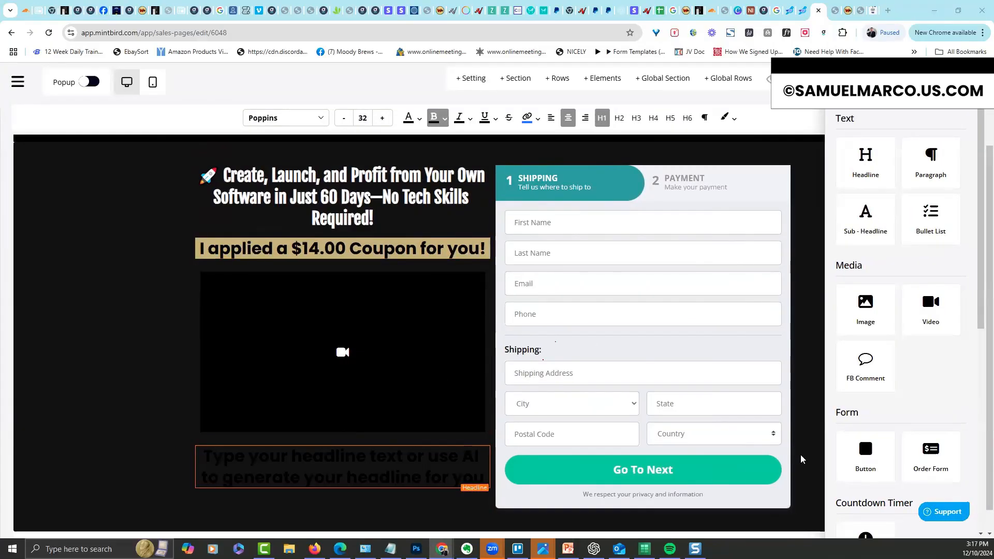
pyautogui.tripleClick(404, 477)
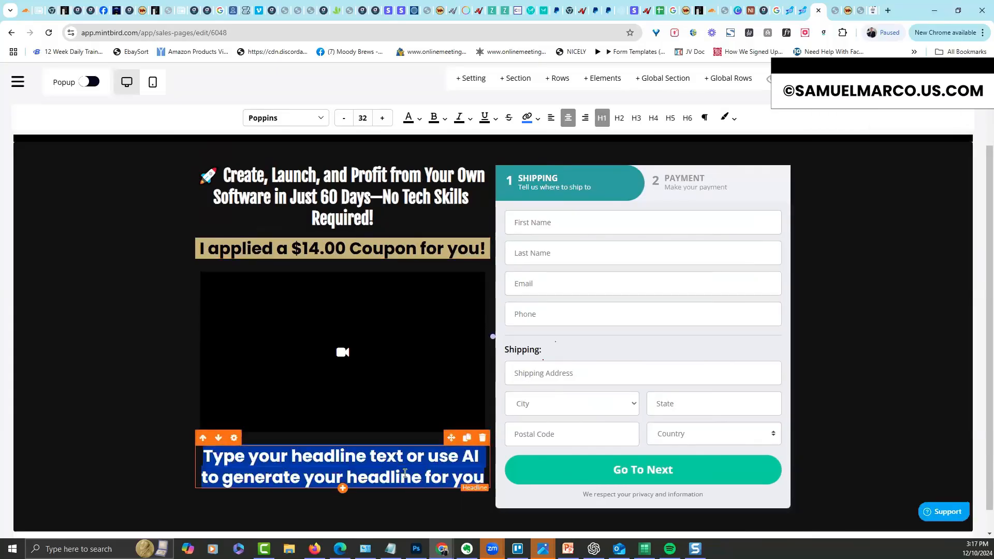
pyautogui.write("If you said YES! Then make sure you grab my '60 Day Saas Blueprint' for FREE... I just ask your cover shipping and handling.")
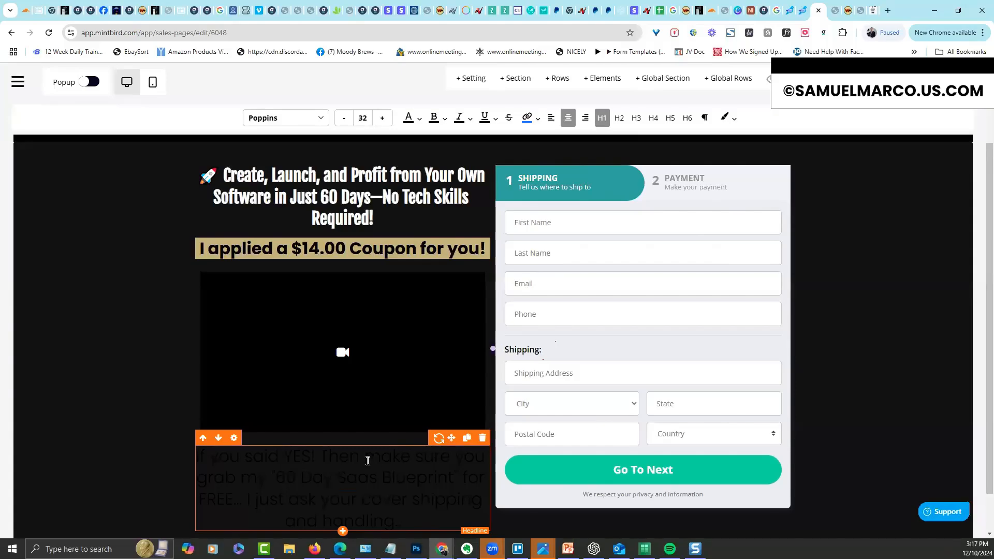
pyautogui.moveTo(376, 456); pyautogui.dragTo(216, 456)
pyautogui.press('BackSpace')
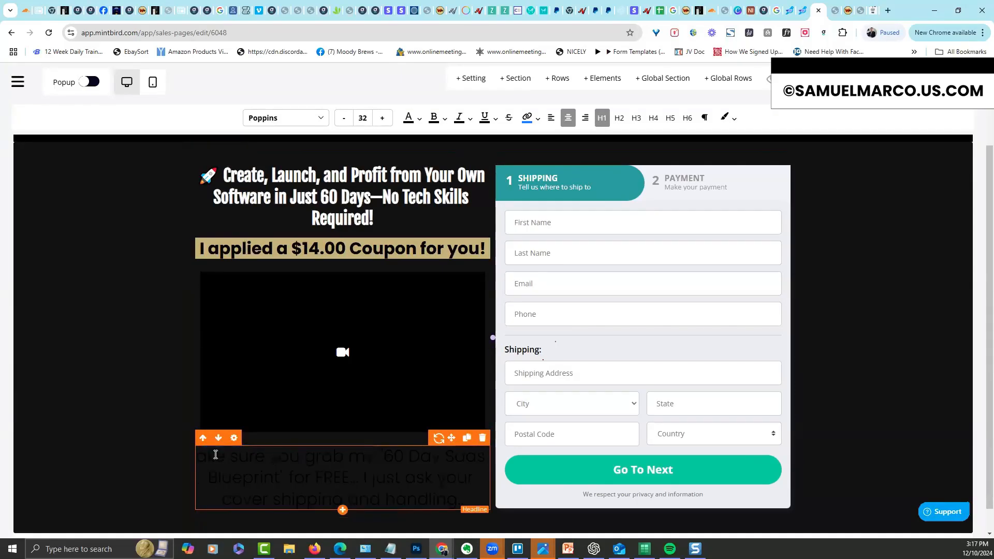
pyautogui.write('M')
pyautogui.click(234, 438)
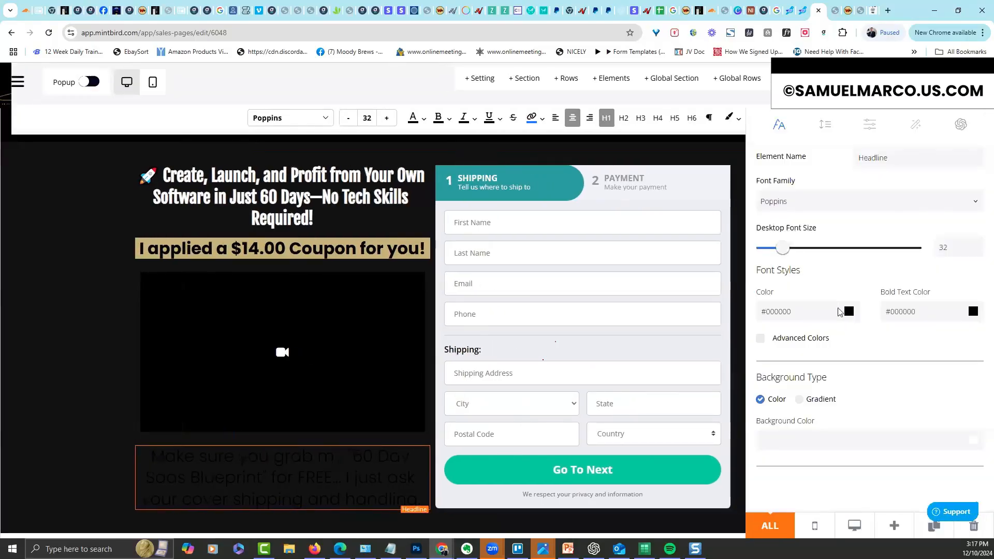
# Make the blueprint offer headline white FFFFFF, tighten its line height, and set font size 20
pyautogui.click(840, 312)
pyautogui.click(780, 307)
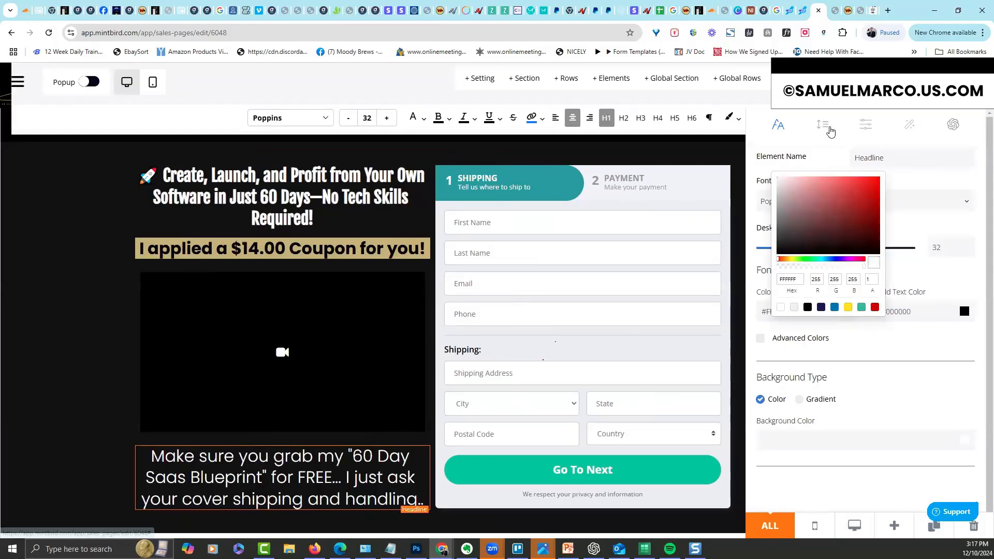
pyautogui.click(825, 124)
pyautogui.moveTo(772, 195); pyautogui.dragTo(778, 195)
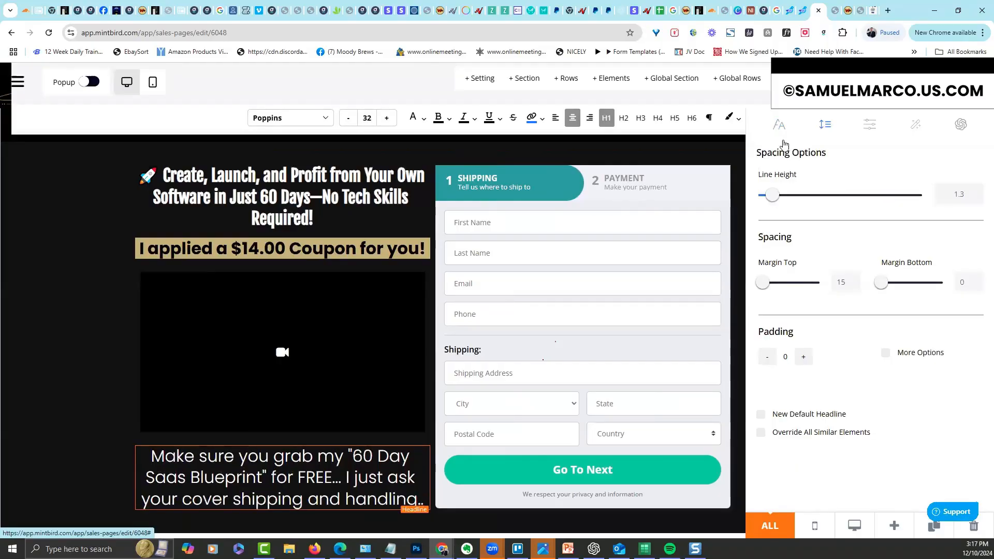
pyautogui.click(776, 125)
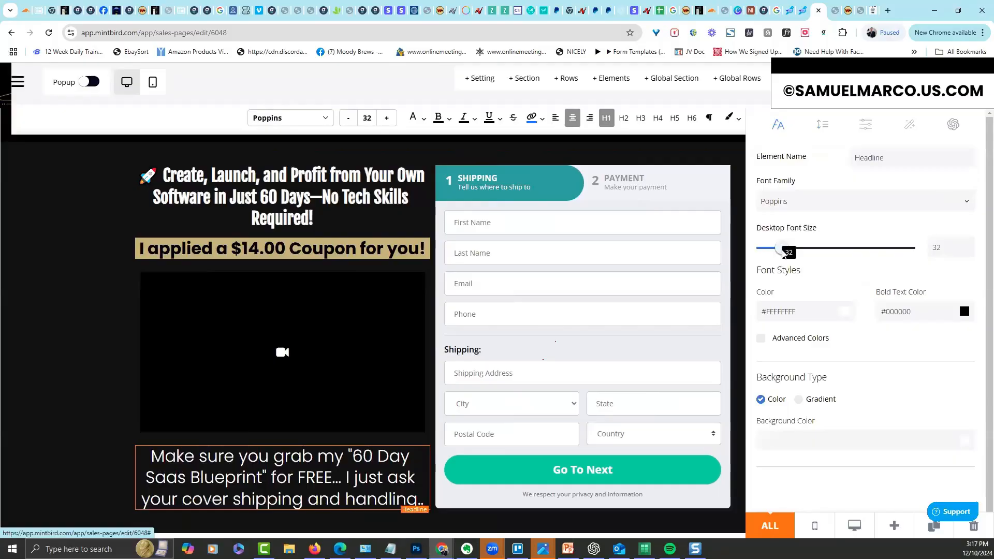
pyautogui.moveTo(776, 253); pyautogui.dragTo(774, 254)
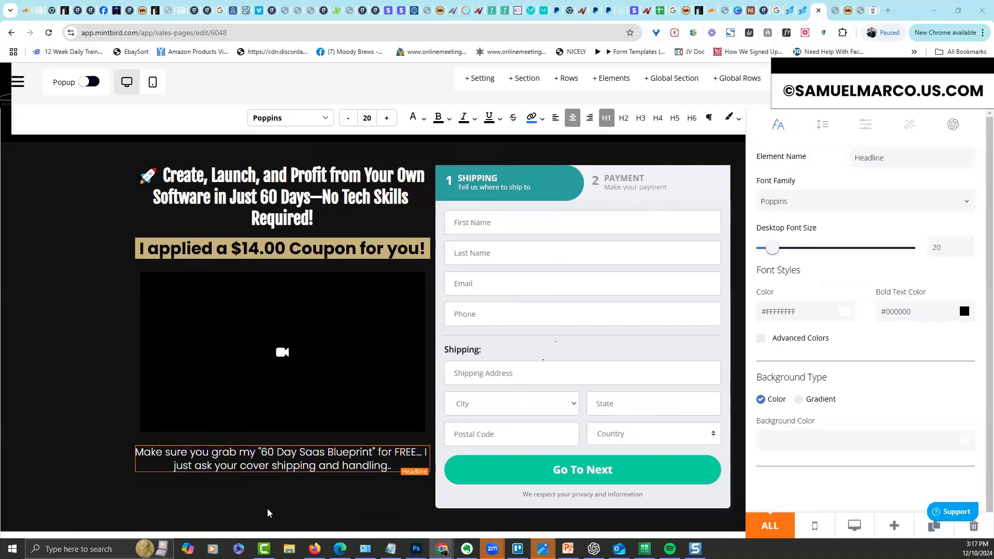
pyautogui.click(85, 476)
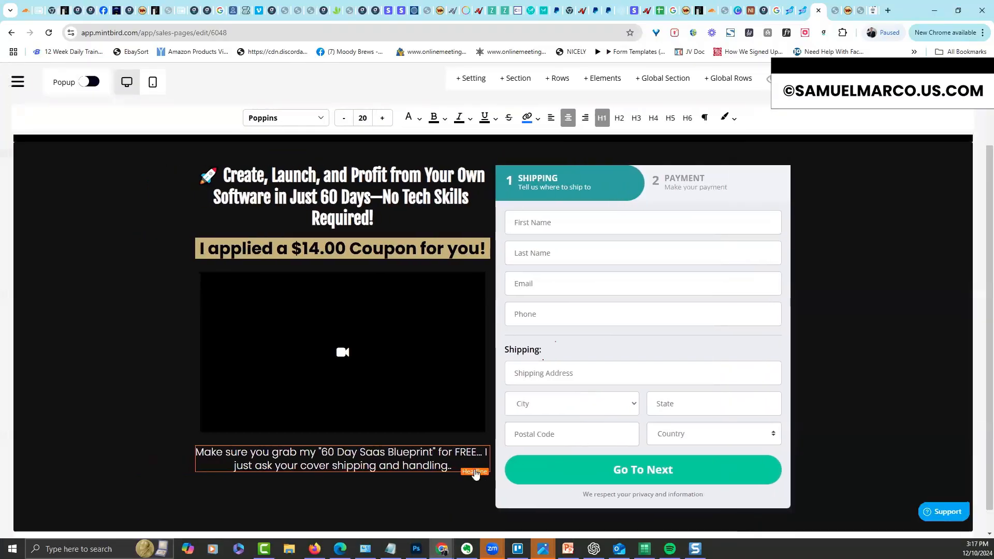
pyautogui.click(362, 471)
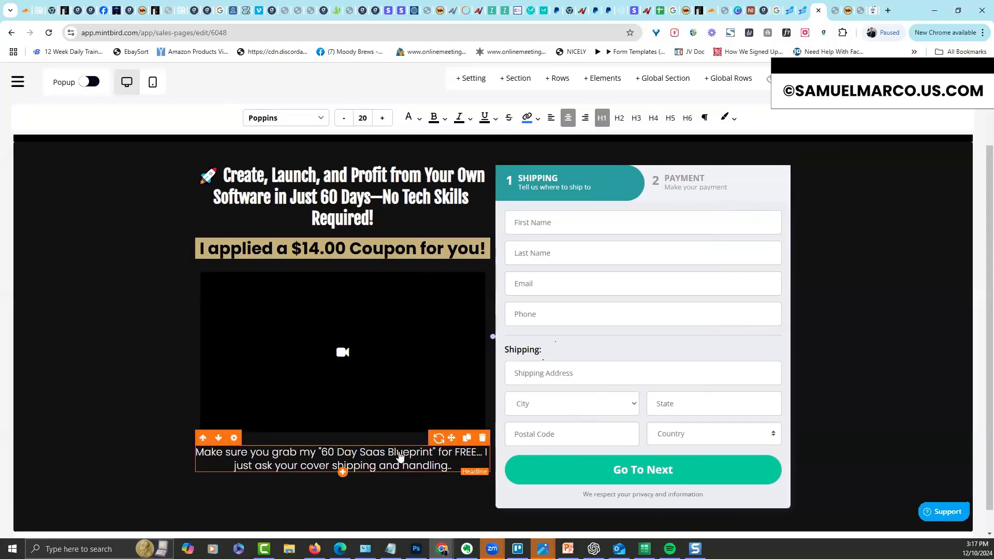
# Duplicate the offer headline, paste the 'ADDED BONUS!' walkthrough-videos text, and make its bold text white
pyautogui.click(466, 439)
pyautogui.click(389, 494)
pyautogui.tripleClick(390, 494)
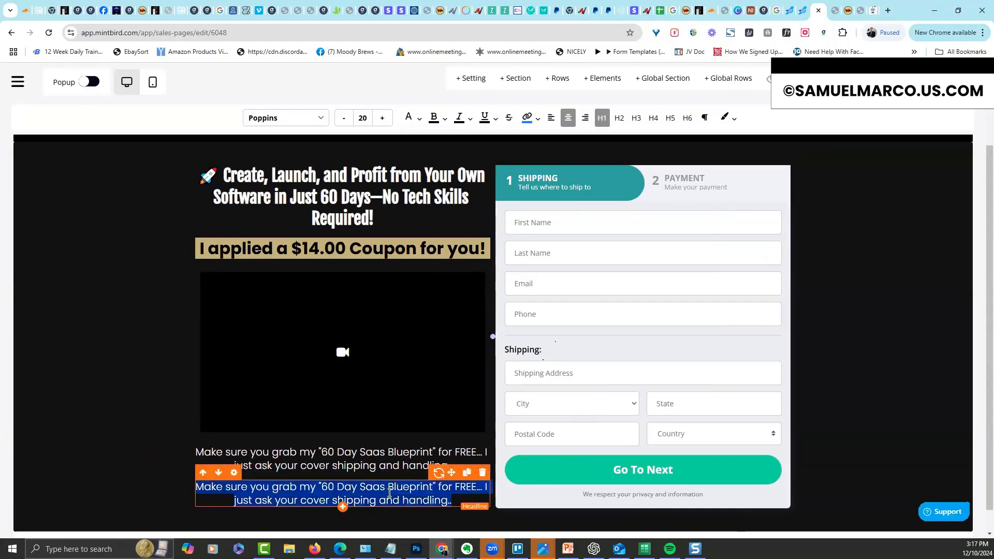
pyautogui.write("ADDED BONUS! You'll also get my complete walkthough of every sheet. Simple step-by-step videos to help you understand the model!")
pyautogui.tripleClick(389, 493)
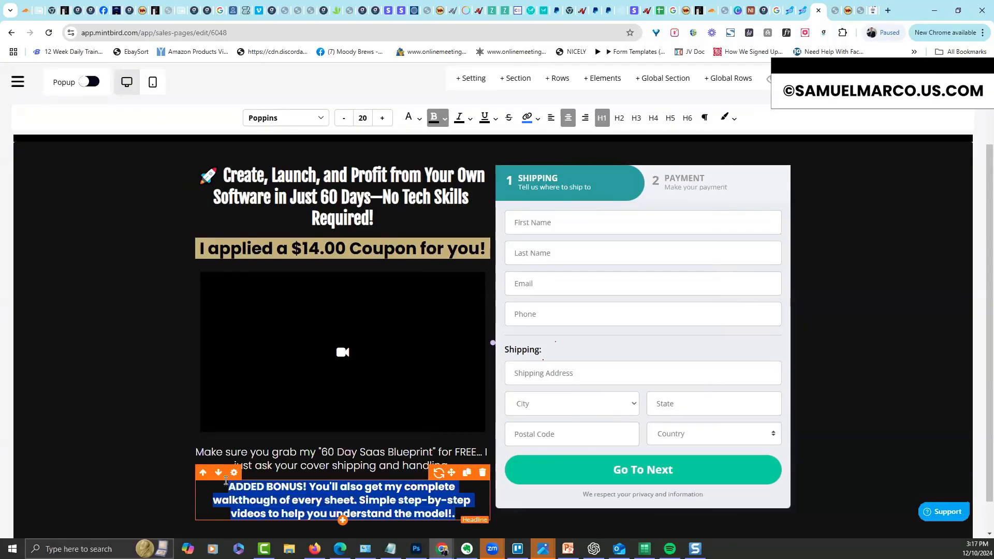
pyautogui.click(234, 472)
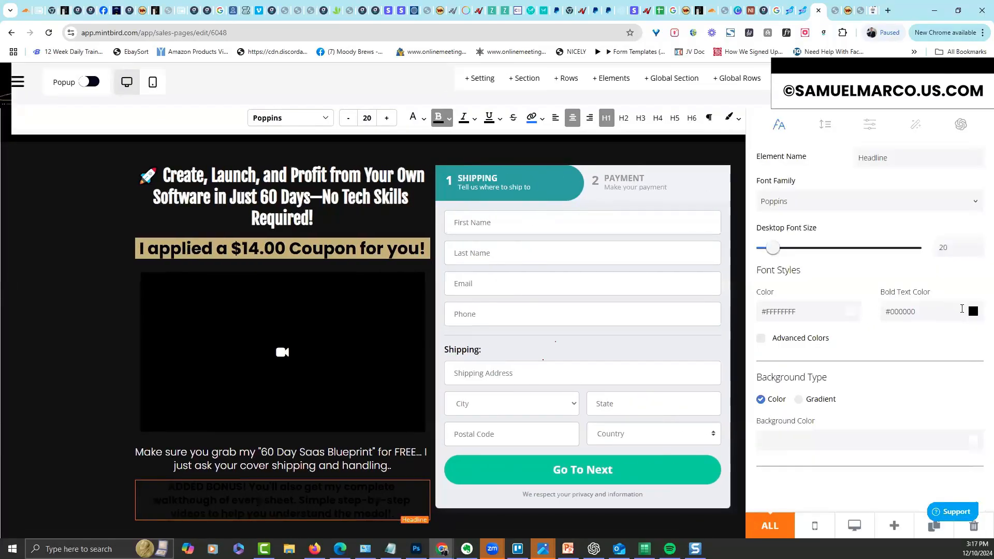
pyautogui.click(974, 311)
pyautogui.click(879, 308)
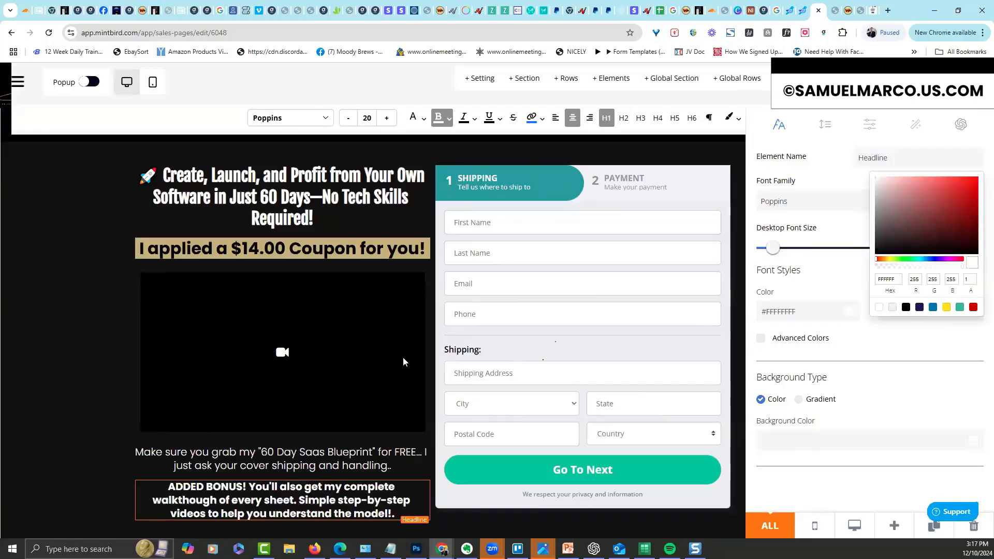
pyautogui.click(72, 395)
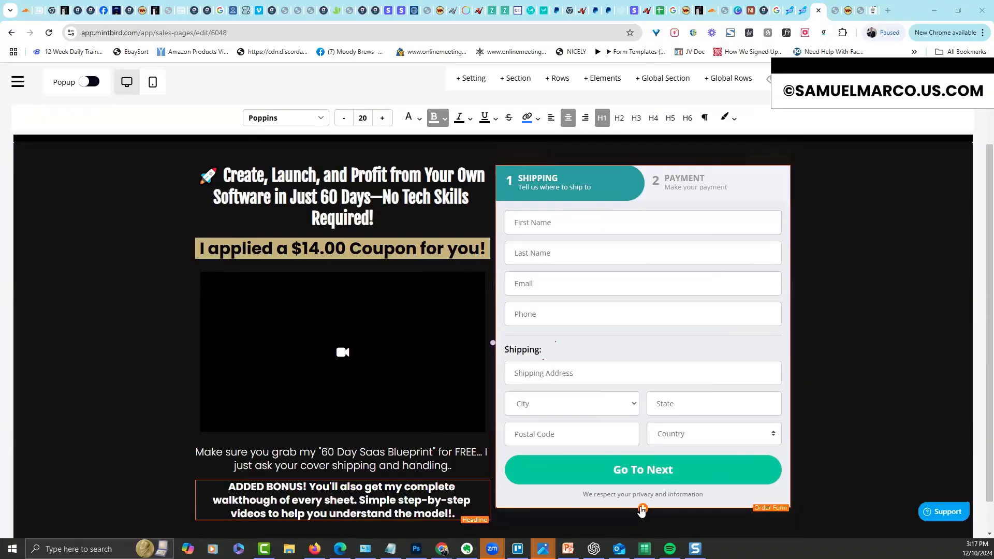
# Add a 'Shipped Right To Your Door!' headline above the order form
pyautogui.click(643, 510)
pyautogui.moveTo(862, 202); pyautogui.dragTo(732, 526)
pyautogui.moveTo(784, 524)
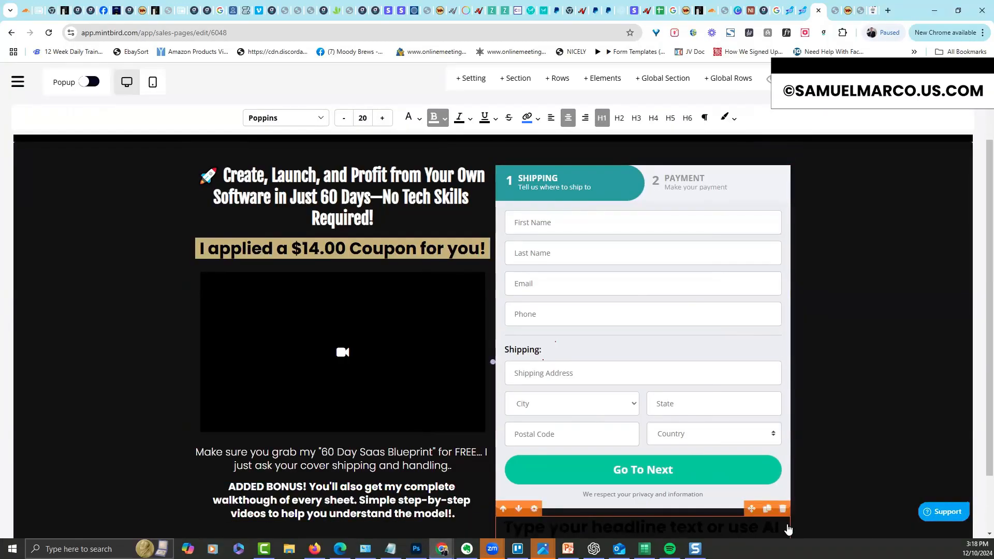
pyautogui.moveTo(751, 510); pyautogui.dragTo(700, 189)
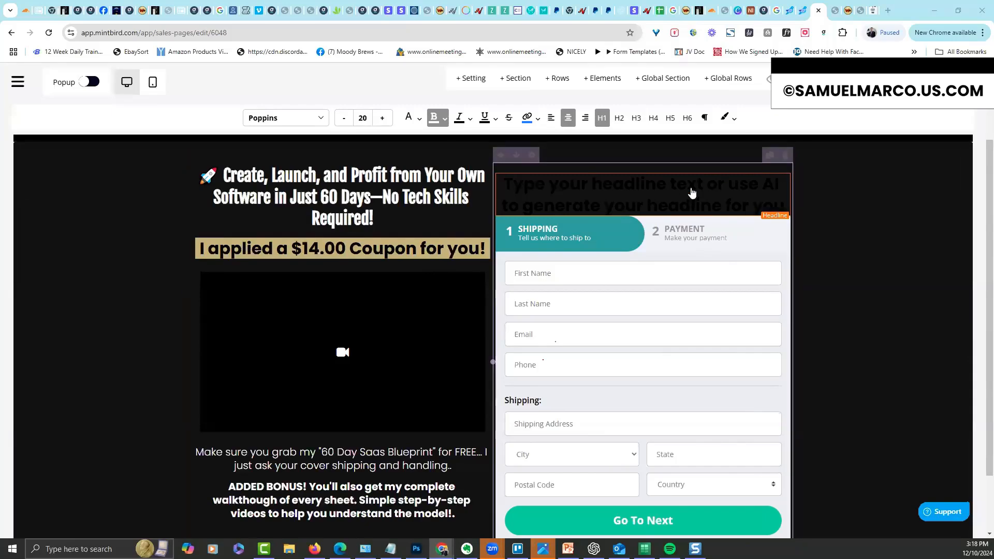
pyautogui.tripleClick(686, 189)
pyautogui.write('Shipped Right To Your Door!')
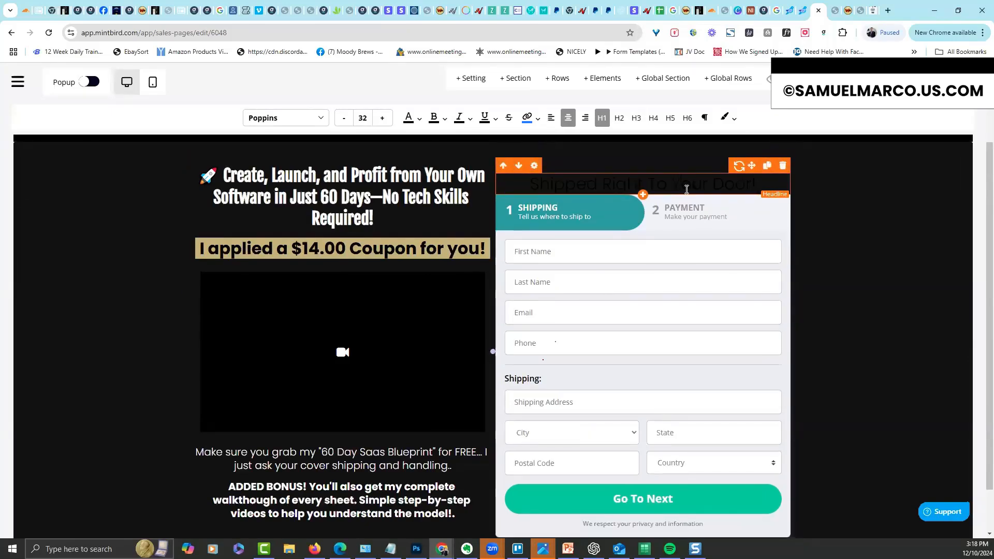
pyautogui.tripleClick(687, 190)
# Make the 'Shipped Right To Your Door!' headline text white
pyautogui.click(535, 166)
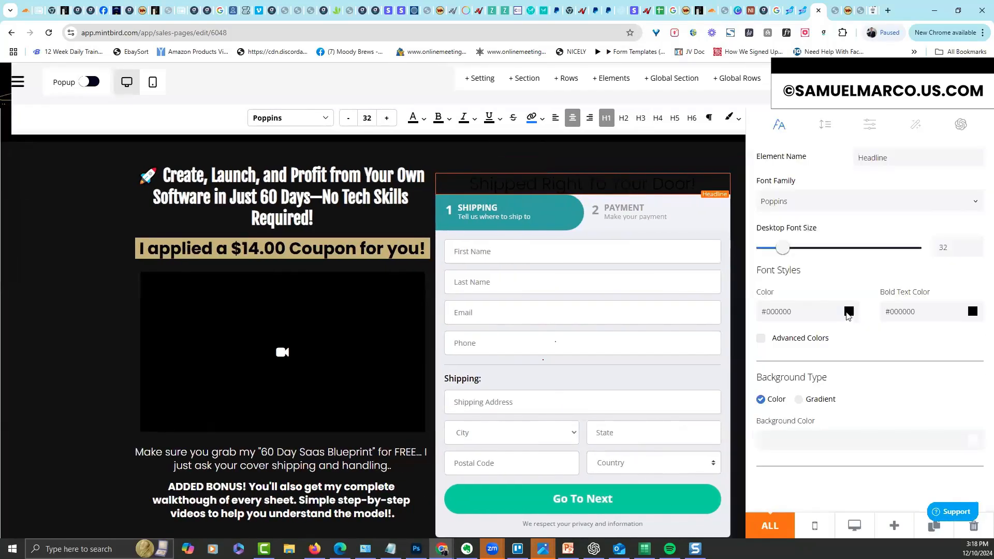
pyautogui.click(849, 311)
pyautogui.click(781, 308)
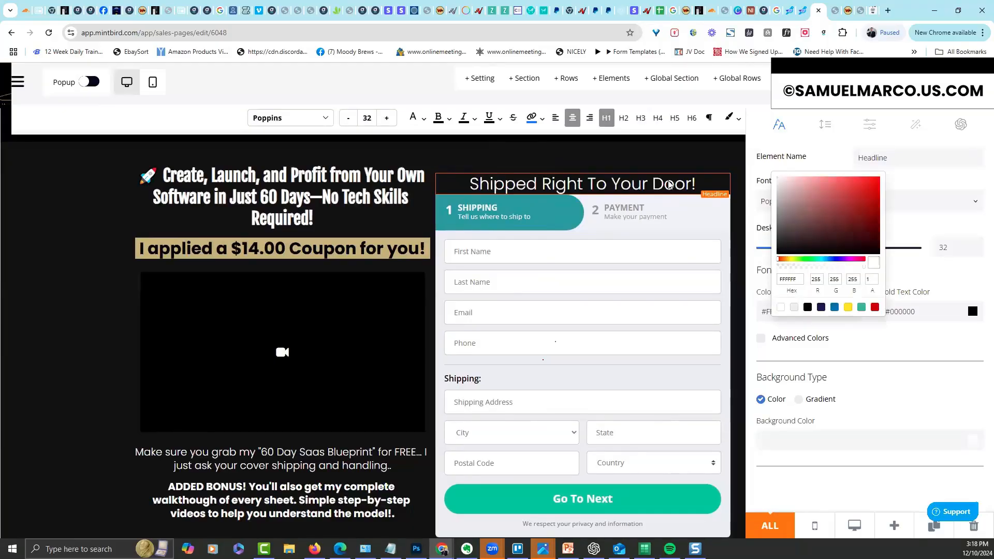
pyautogui.click(660, 153)
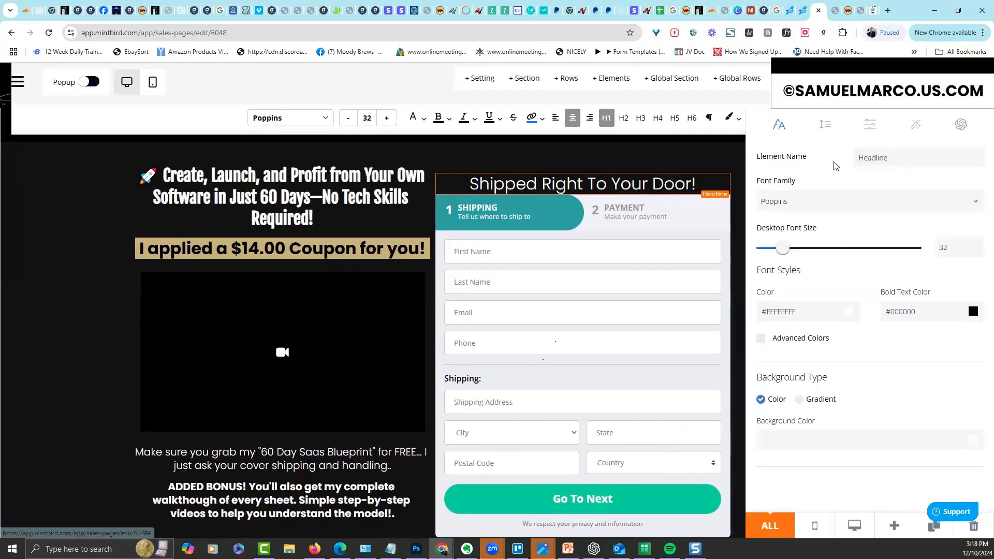
# Give the shipping headline 23 bottom padding and reduce its top margin to 0
pyautogui.click(826, 126)
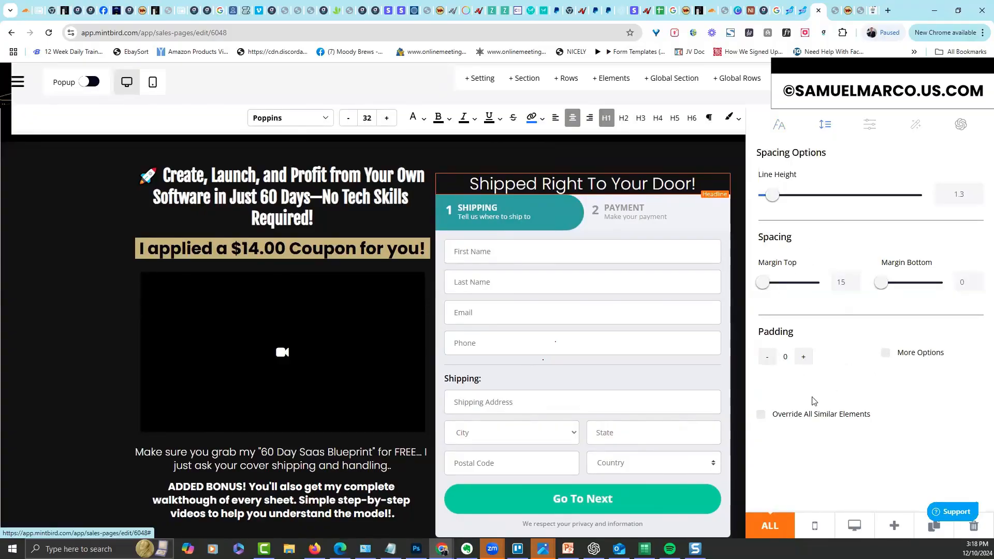
pyautogui.click(885, 353)
pyautogui.moveTo(764, 456); pyautogui.dragTo(766, 458)
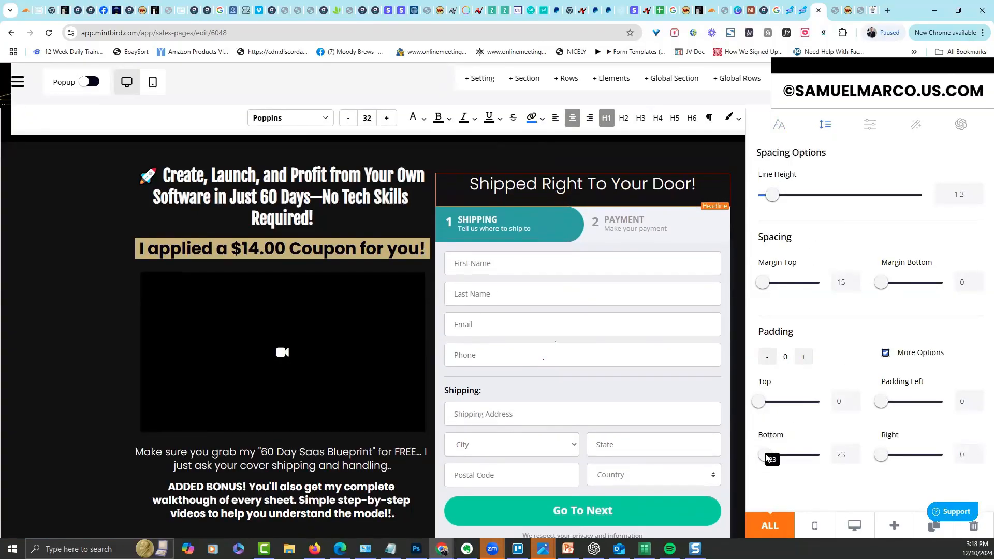
pyautogui.click(702, 193)
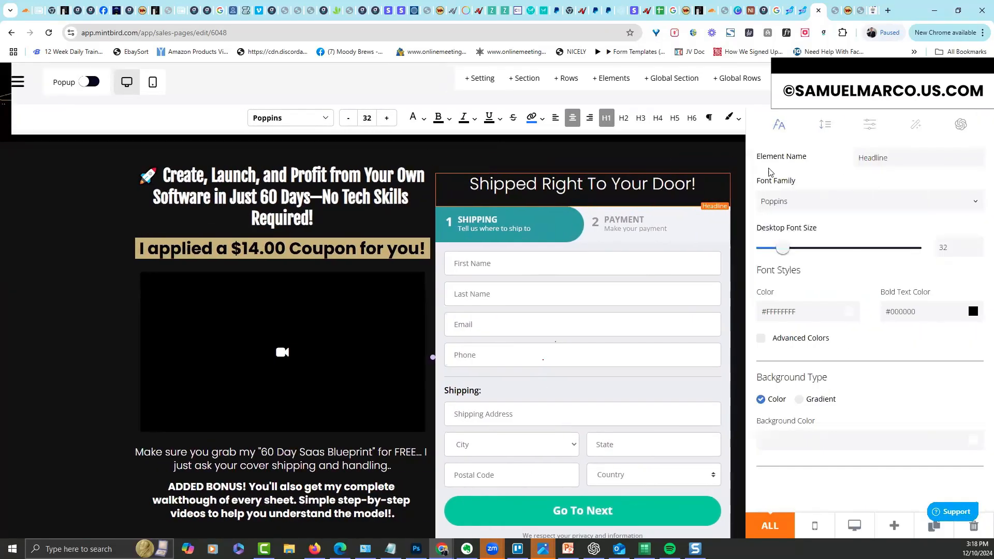
pyautogui.click(825, 124)
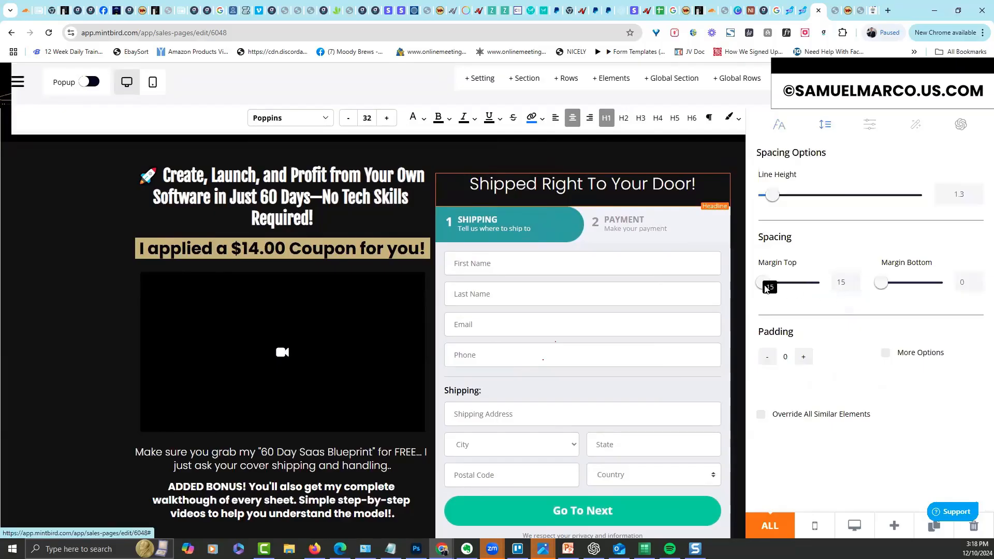
pyautogui.moveTo(766, 289); pyautogui.dragTo(758, 285)
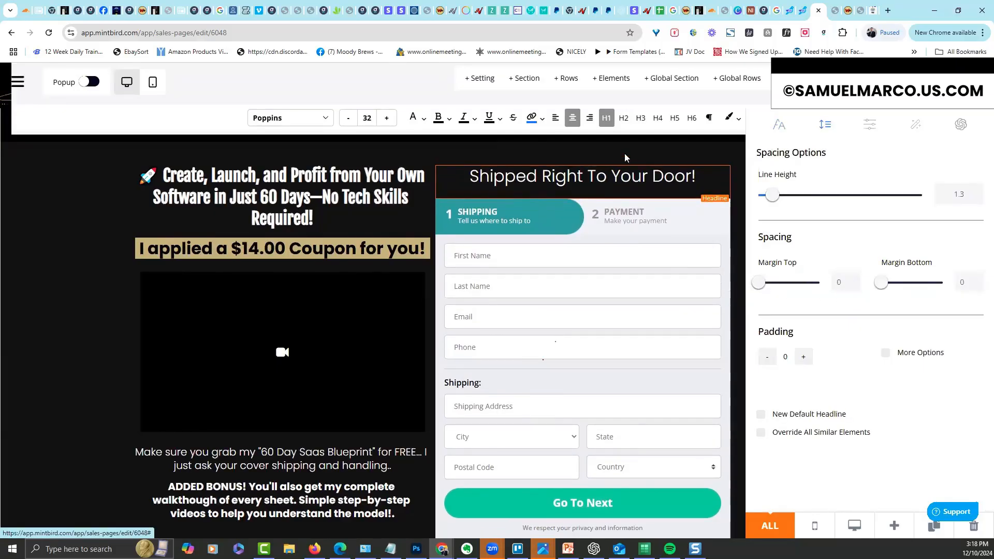
pyautogui.click(625, 157)
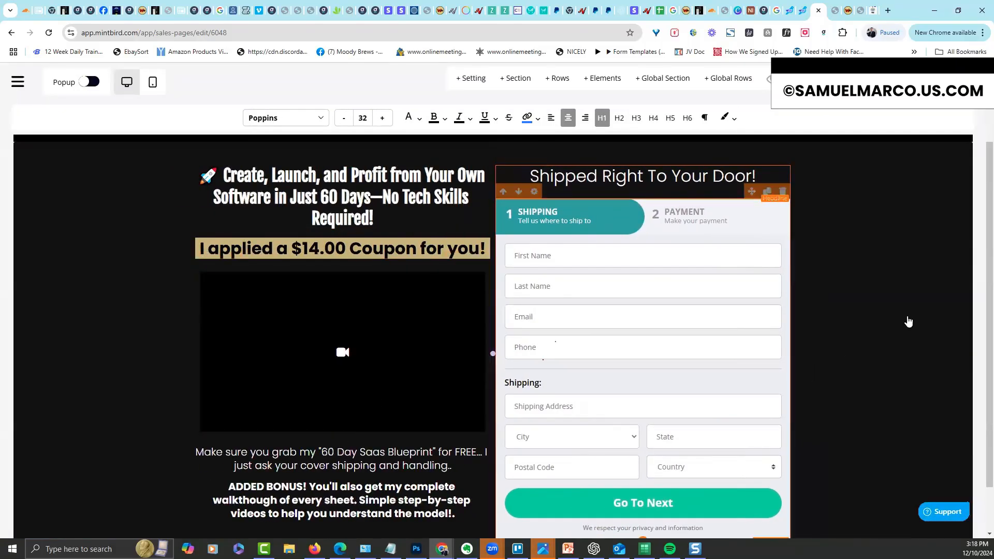
# Enlarge the cover-shipping paragraph below the video to desktop font size 24
pyautogui.scroll(-2, 978, 337)
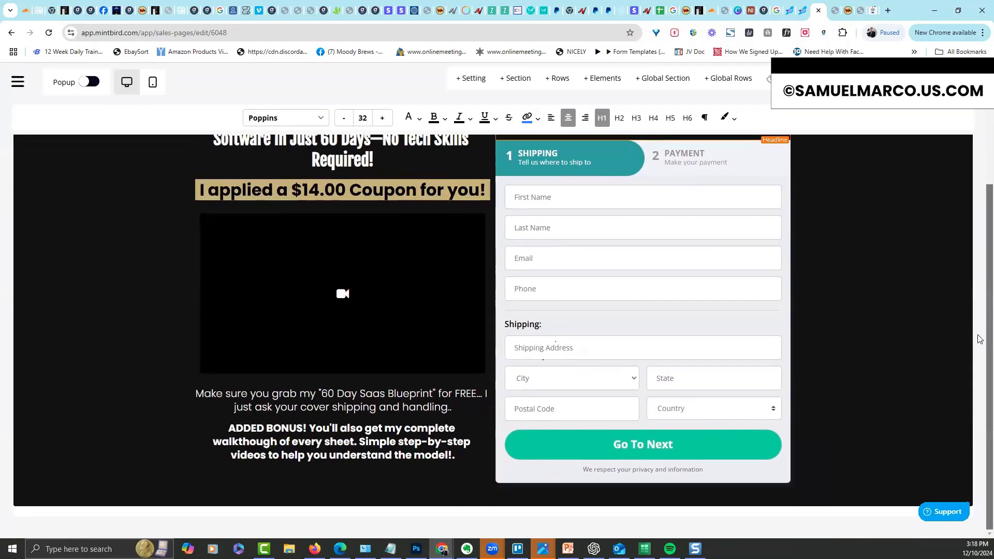
pyautogui.scroll(2, 962, 207)
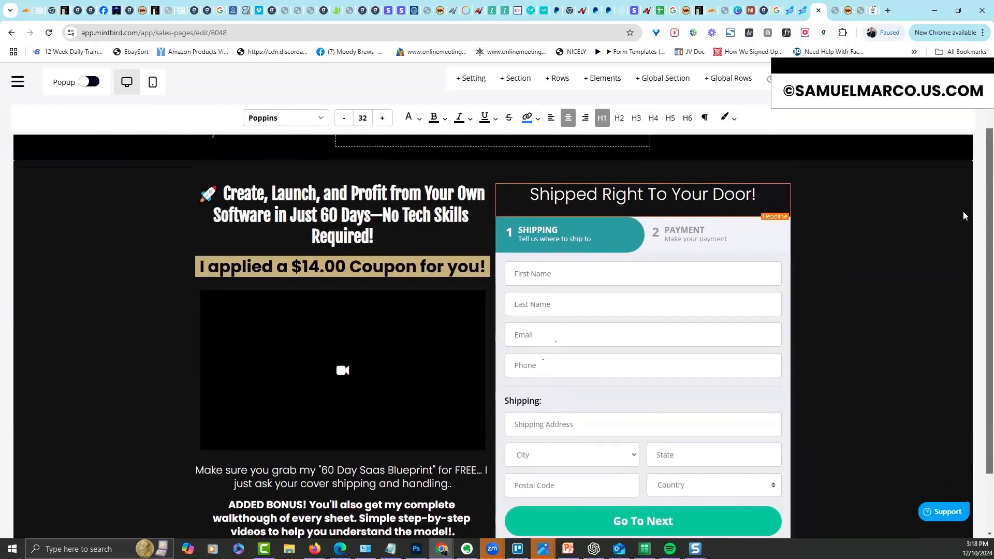
pyautogui.scroll(-2, 963, 212)
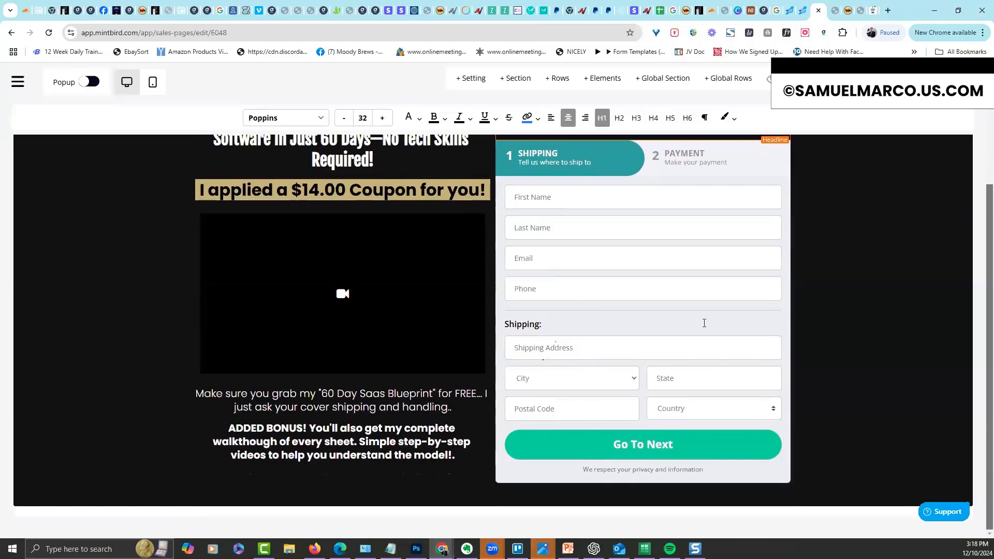
pyautogui.click(241, 393)
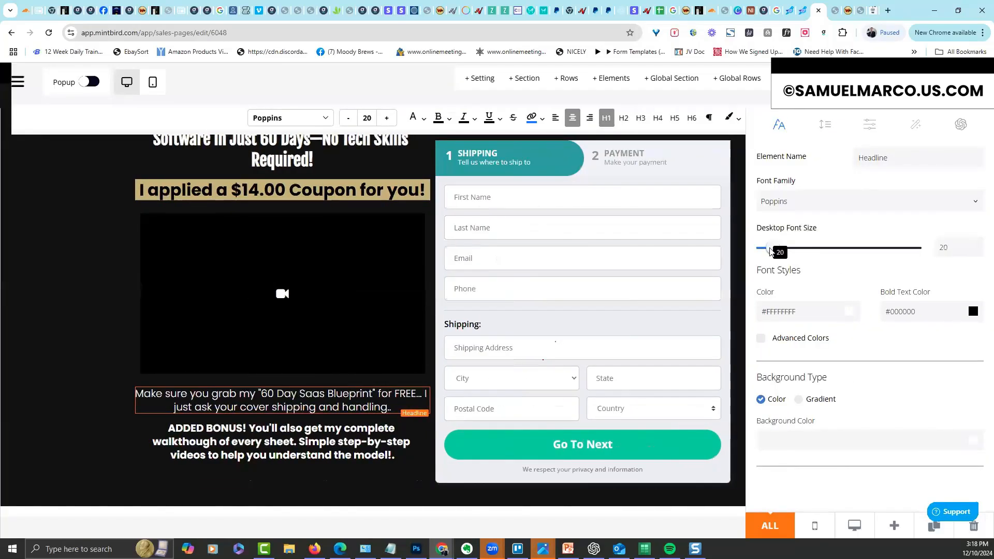
pyautogui.moveTo(770, 250); pyautogui.dragTo(776, 256)
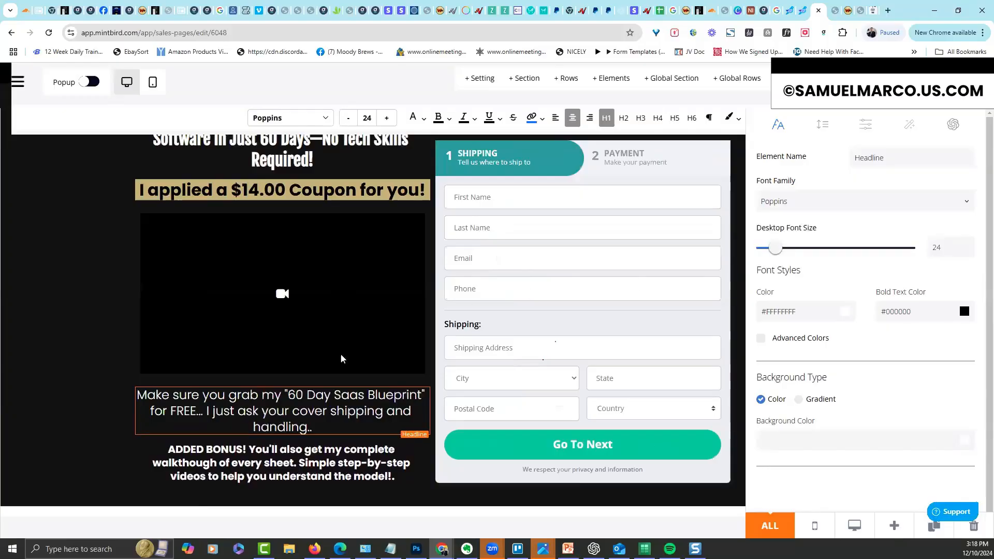
pyautogui.click(88, 385)
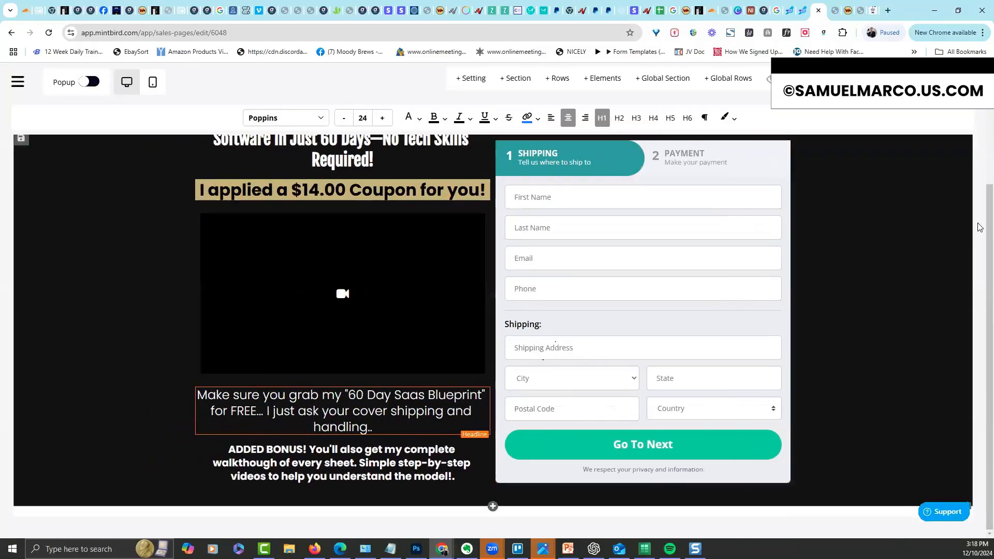
# Select the rocket headline text and briefly check the section's background settings
pyautogui.scroll(2, 980, 164)
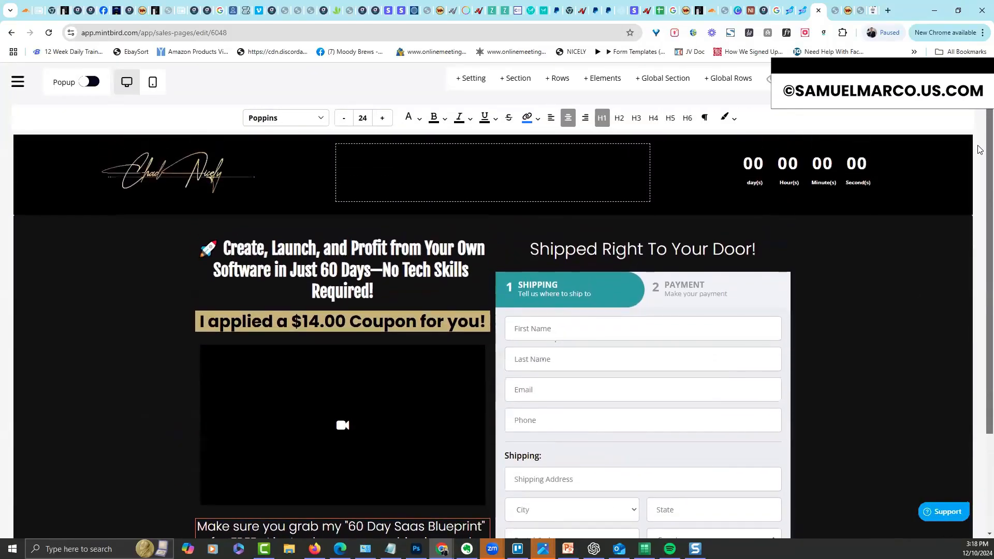
pyautogui.scroll(-3, 979, 210)
pyautogui.scroll(1, 980, 211)
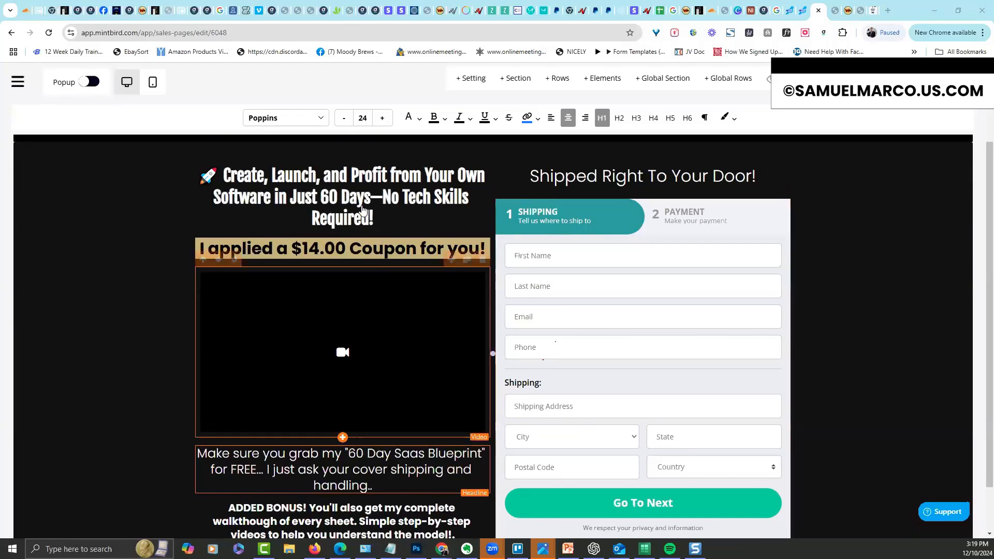
pyautogui.click(373, 222)
pyautogui.tripleClick(362, 204)
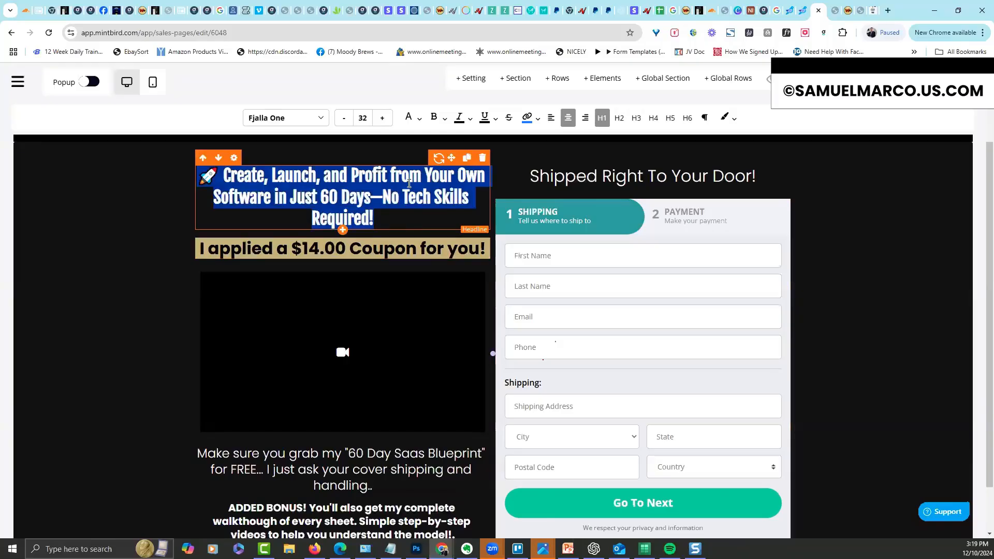
pyautogui.click(145, 288)
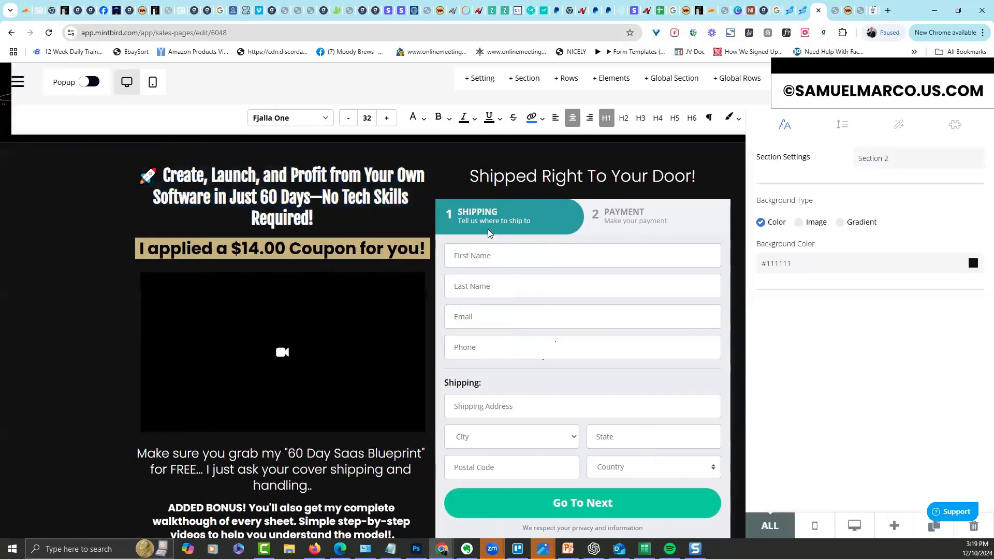
pyautogui.click(602, 214)
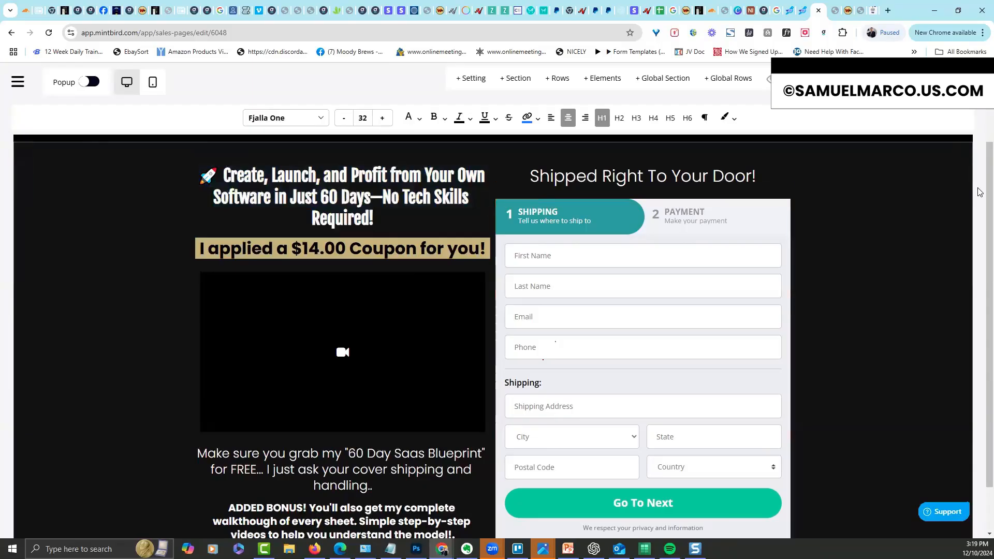
# Bring up the order form's settings, showing 2-Step with Template 1
pyautogui.moveTo(990, 192); pyautogui.dragTo(990, 235)
pyautogui.scroll(1, 656, 238)
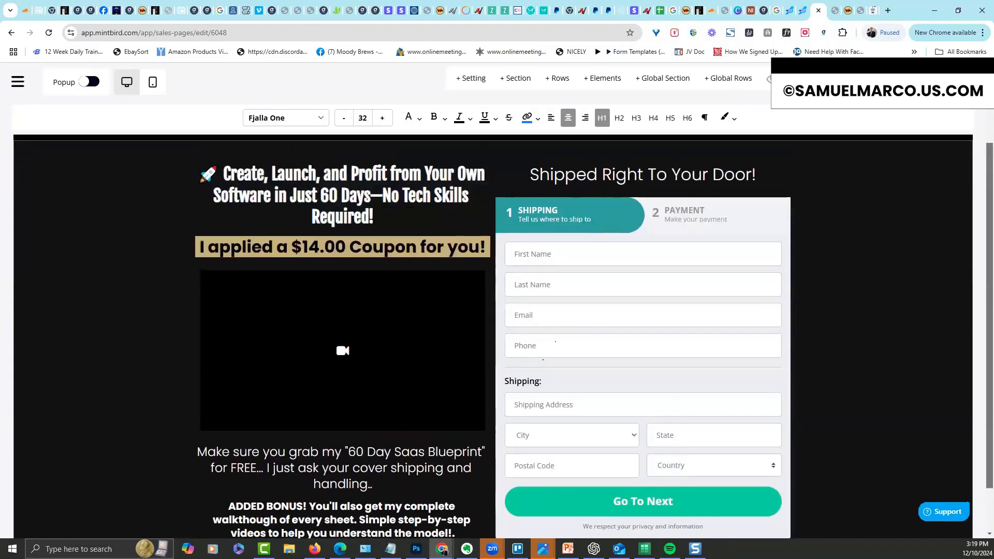
pyautogui.click(537, 205)
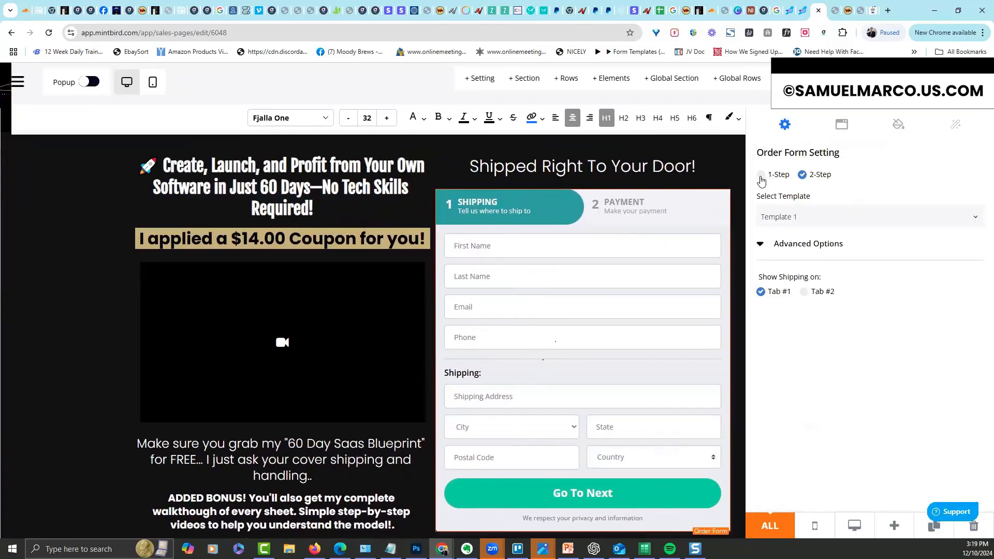
# Switch the order form to a single step, then back to two steps
pyautogui.click(761, 176)
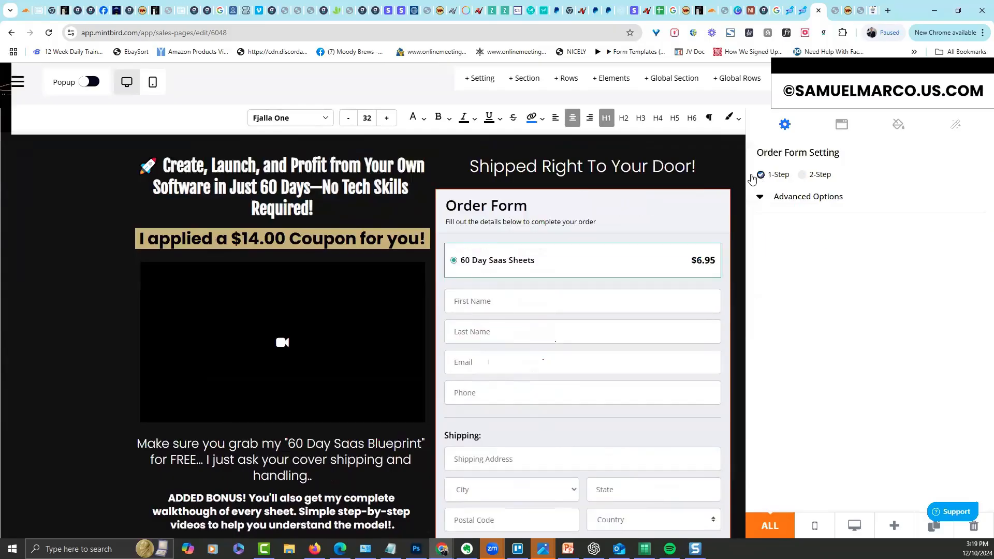
pyautogui.click(706, 171)
pyautogui.moveTo(989, 184); pyautogui.dragTo(978, 121)
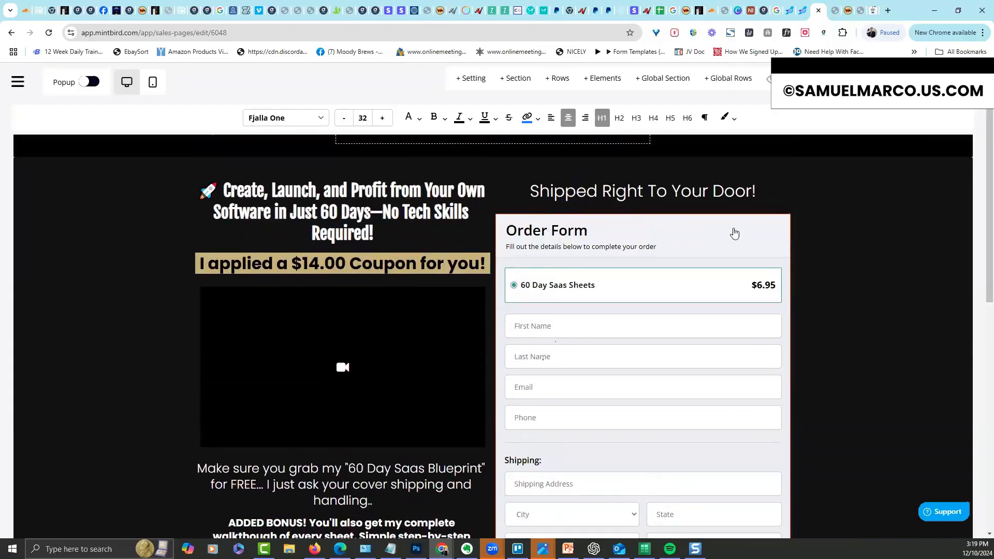
pyautogui.moveTo(606, 251)
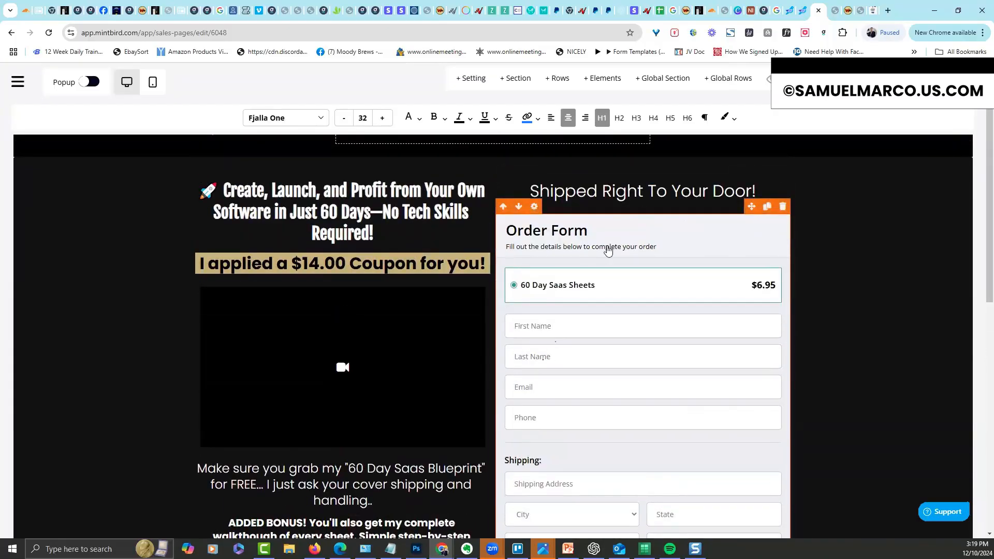
pyautogui.click(535, 207)
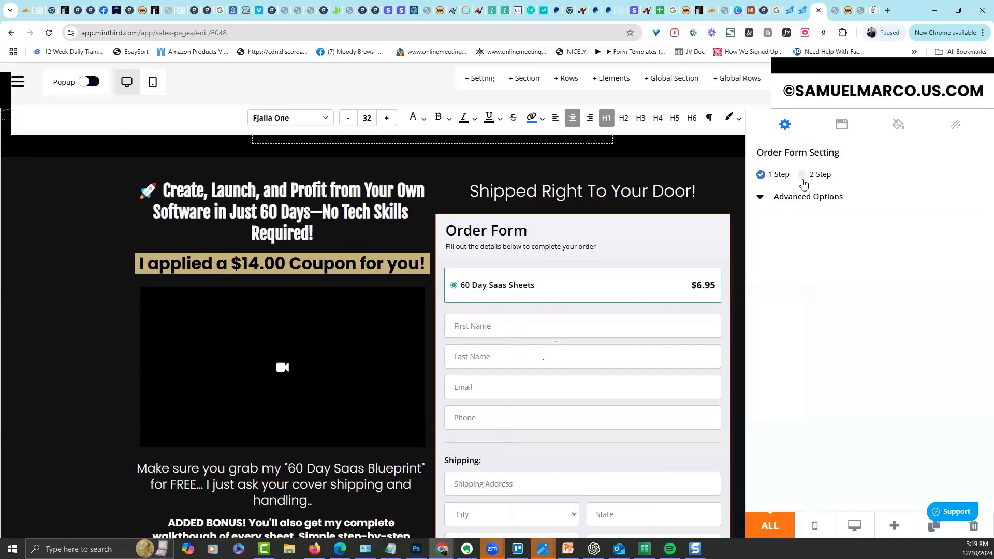
pyautogui.click(802, 175)
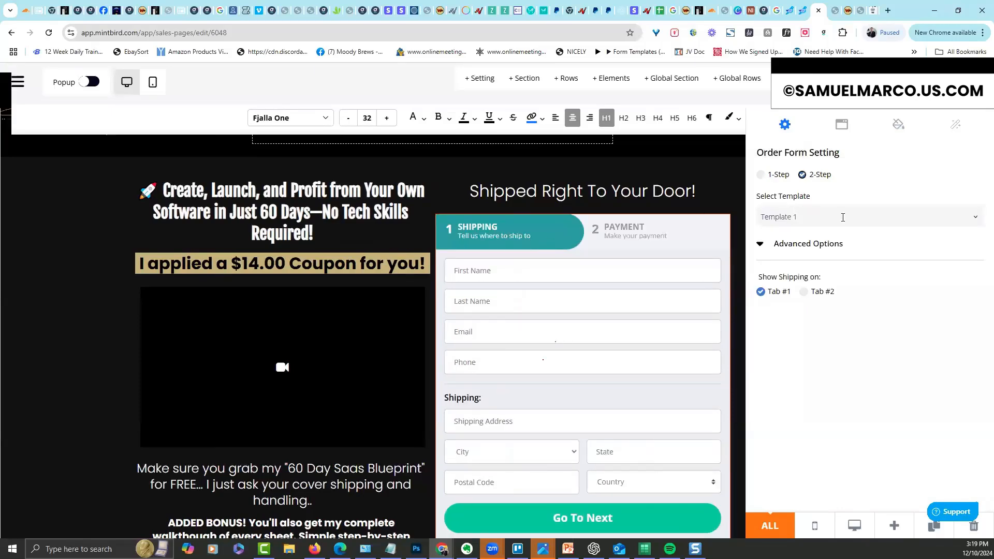
# Preview form Templates 2, 3 and 4, settling on Template 3
pyautogui.click(843, 217)
pyautogui.click(813, 249)
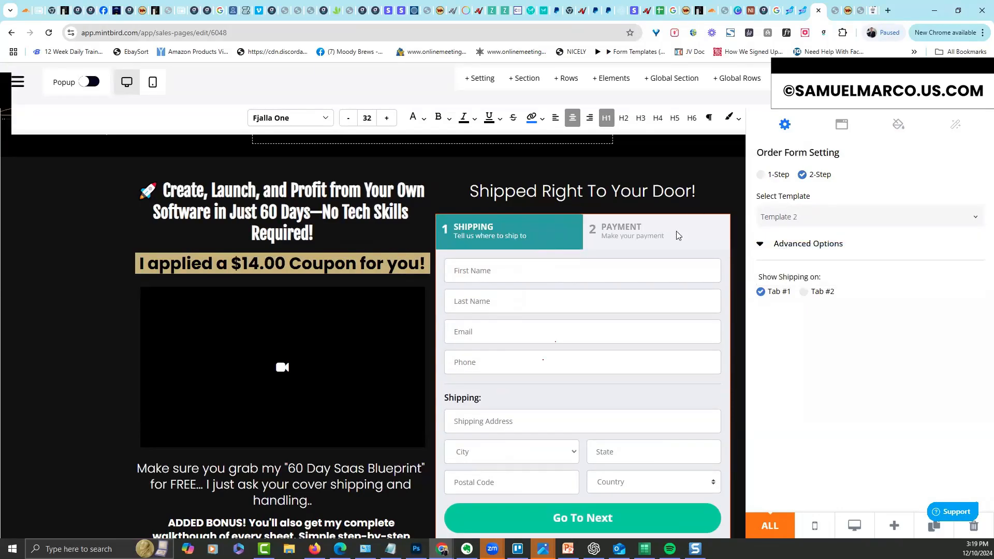
pyautogui.click(775, 216)
pyautogui.click(776, 262)
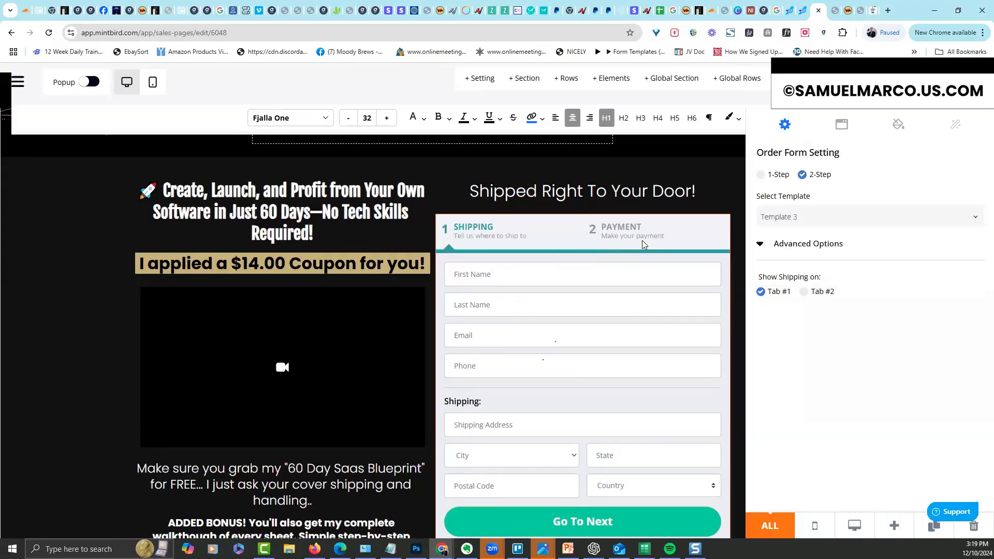
pyautogui.click(773, 216)
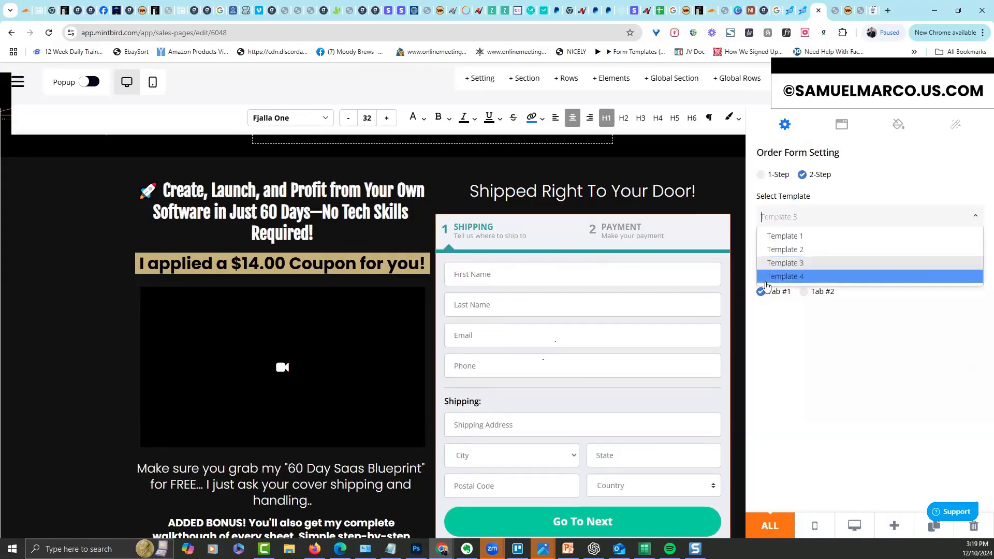
pyautogui.click(777, 276)
pyautogui.click(774, 216)
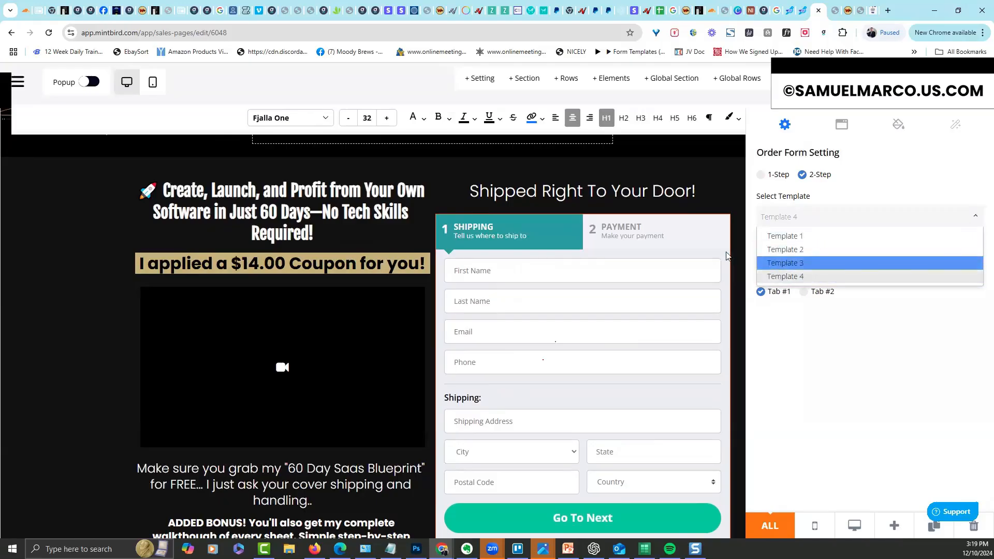
pyautogui.click(776, 261)
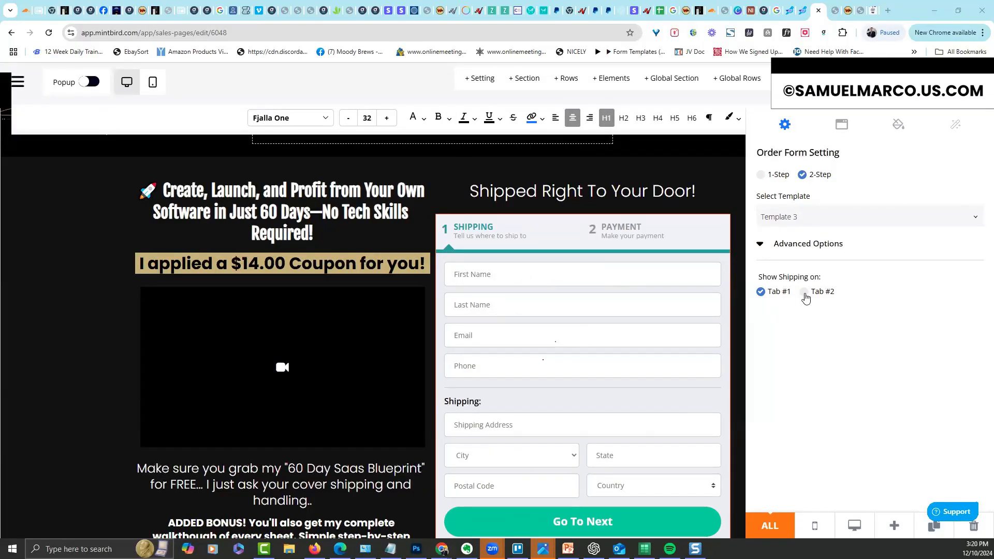
# Place the shipping address fields on step one and open the form's step settings
pyautogui.click(805, 295)
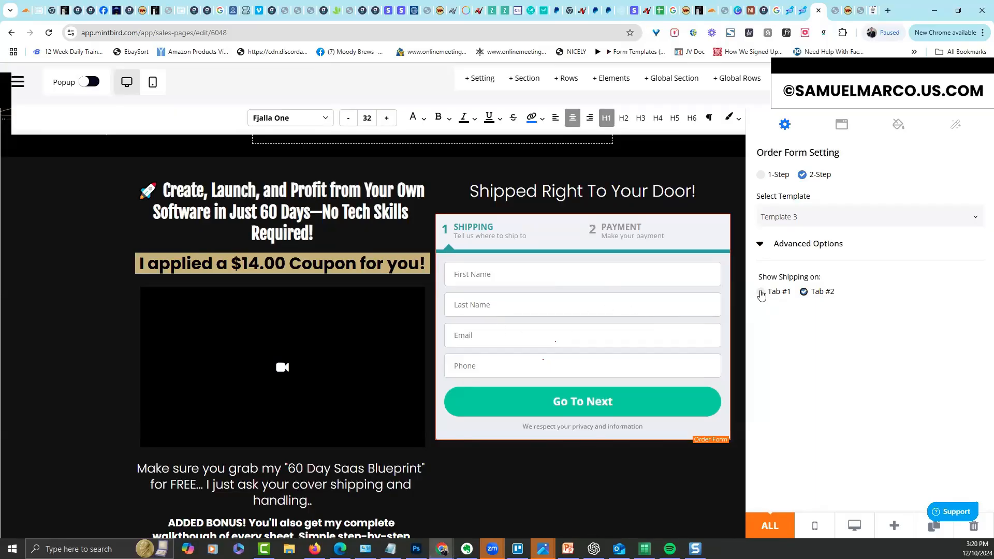
pyautogui.click(762, 294)
pyautogui.click(804, 294)
pyautogui.click(767, 294)
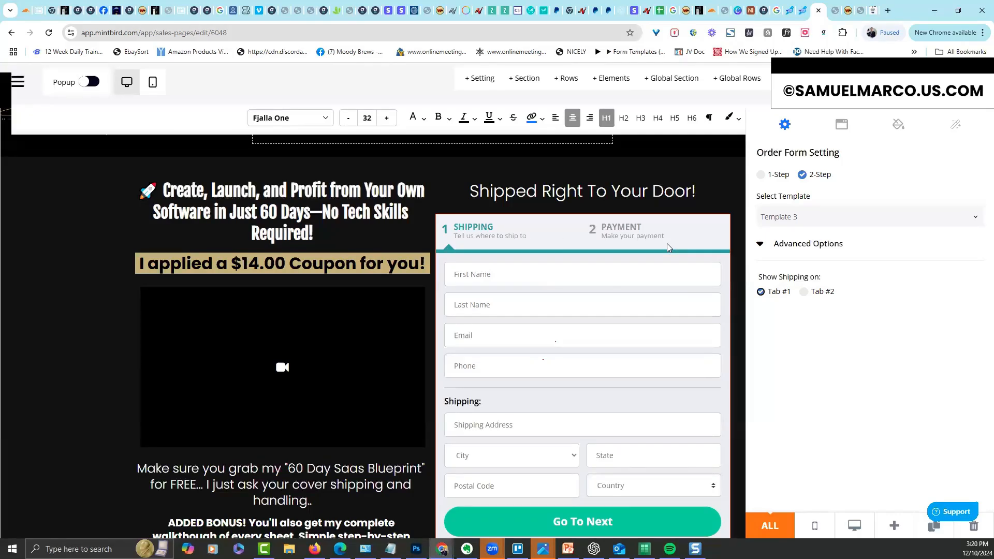
pyautogui.click(760, 244)
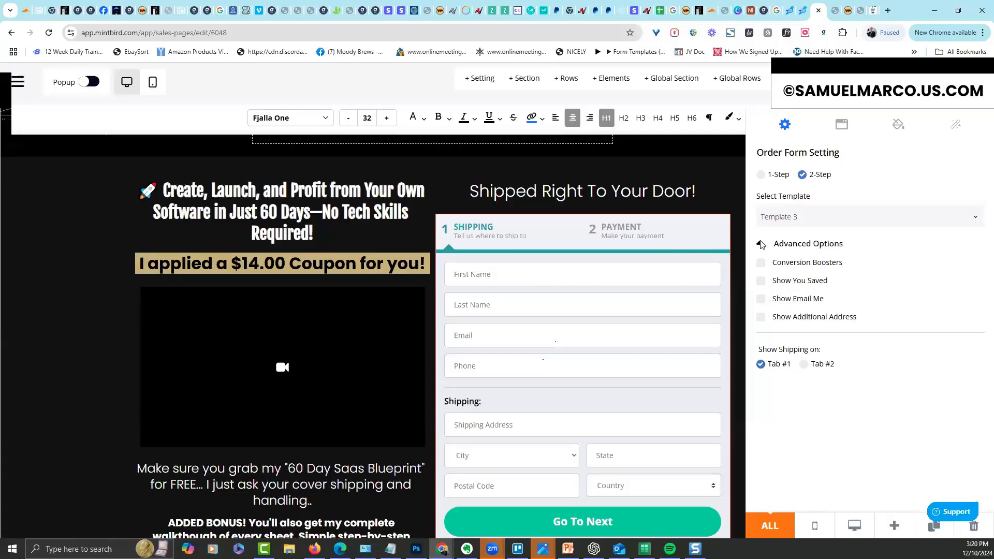
pyautogui.click(760, 244)
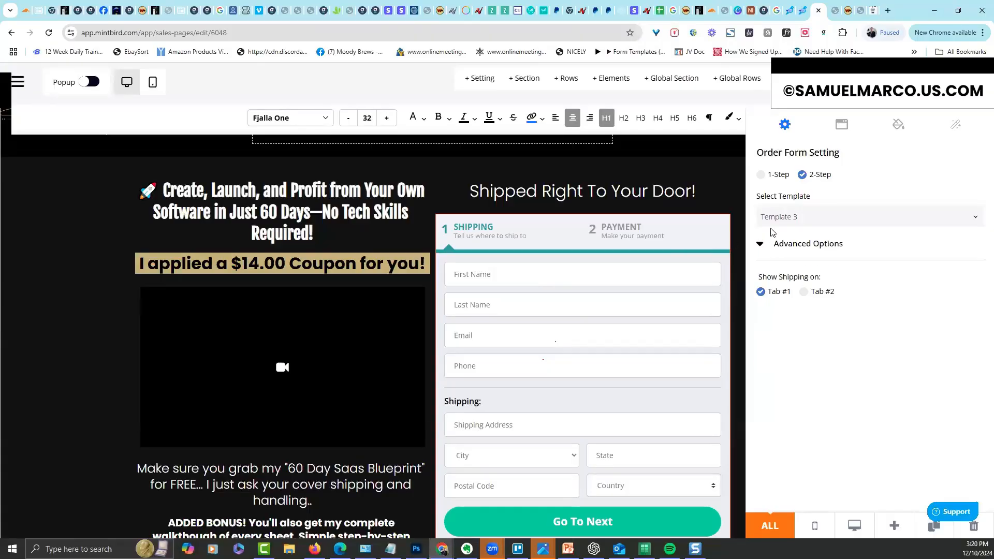
pyautogui.click(842, 128)
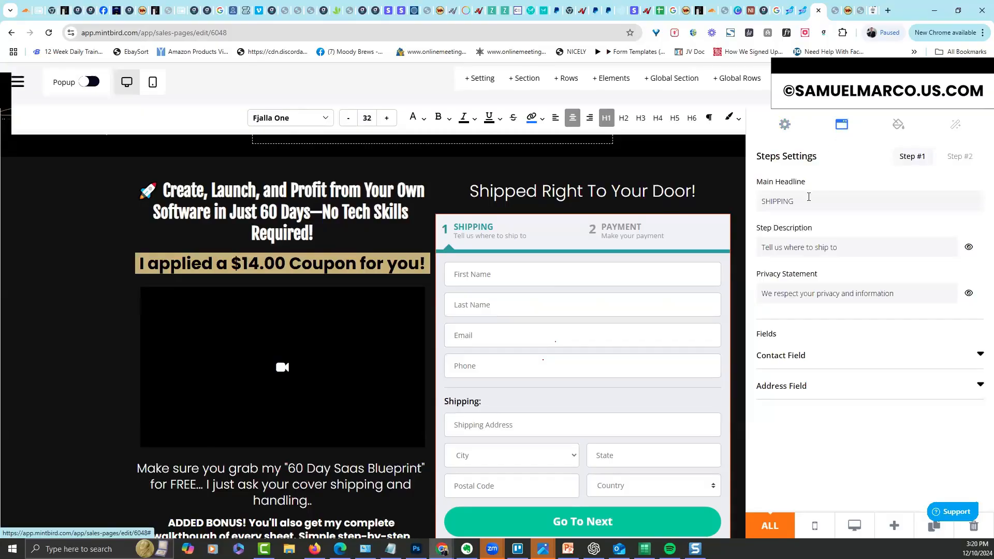
pyautogui.doubleClick(810, 198)
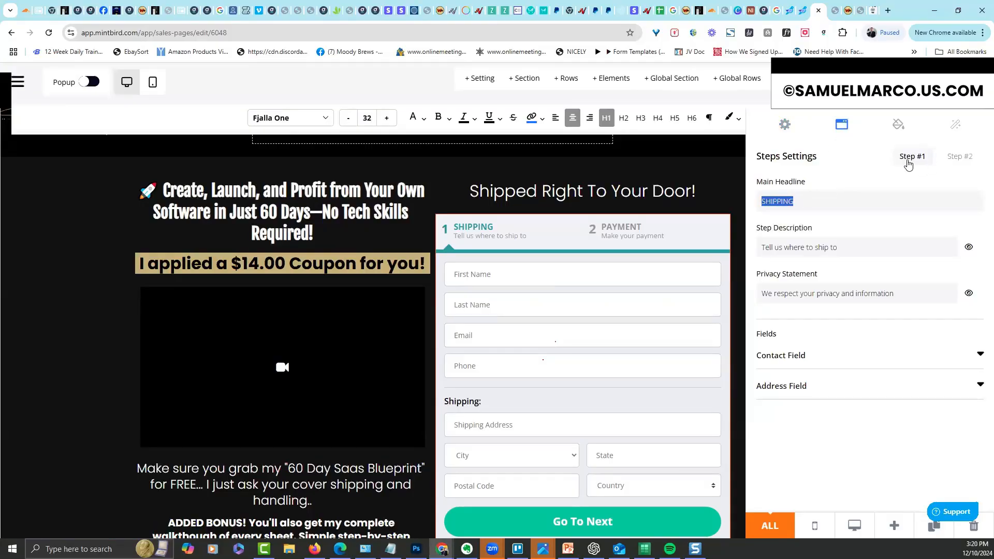
pyautogui.click(963, 158)
pyautogui.click(916, 165)
pyautogui.click(980, 356)
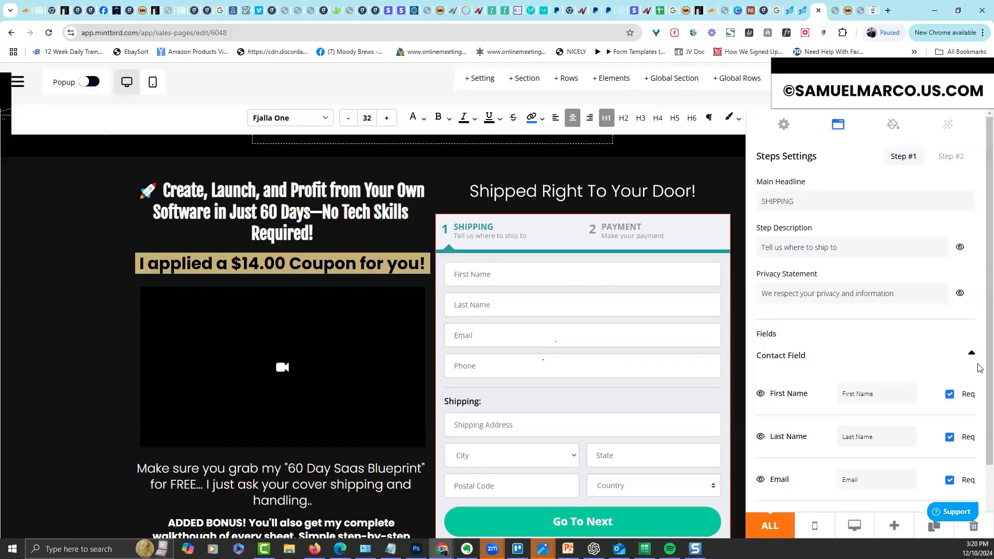
pyautogui.scroll(-2, 980, 446)
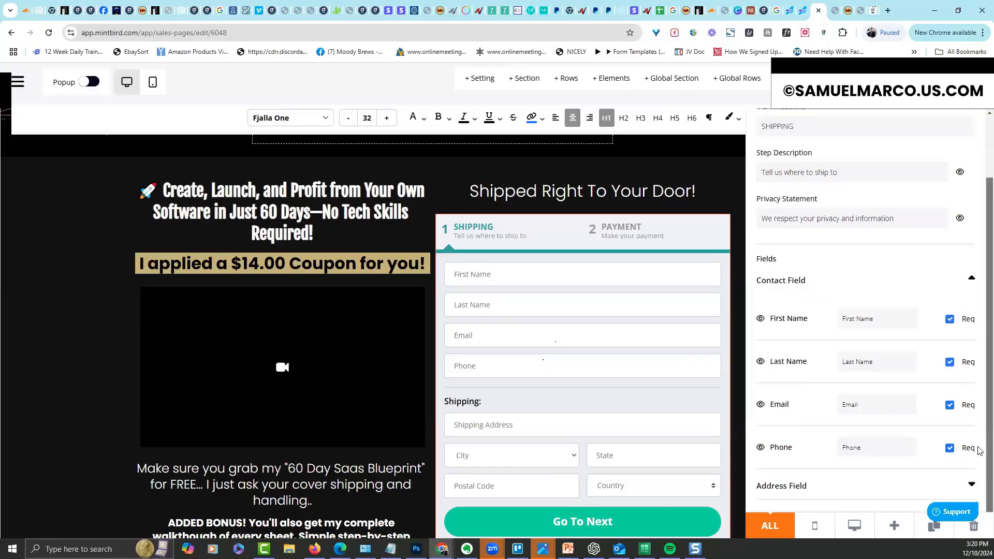
pyautogui.click(760, 443)
pyautogui.click(760, 443)
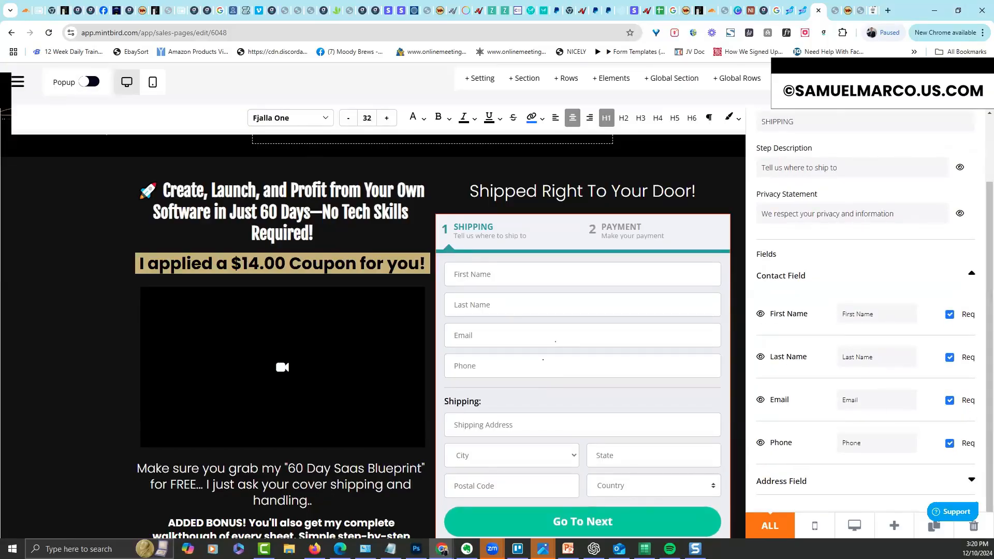
pyautogui.scroll(2, 980, 409)
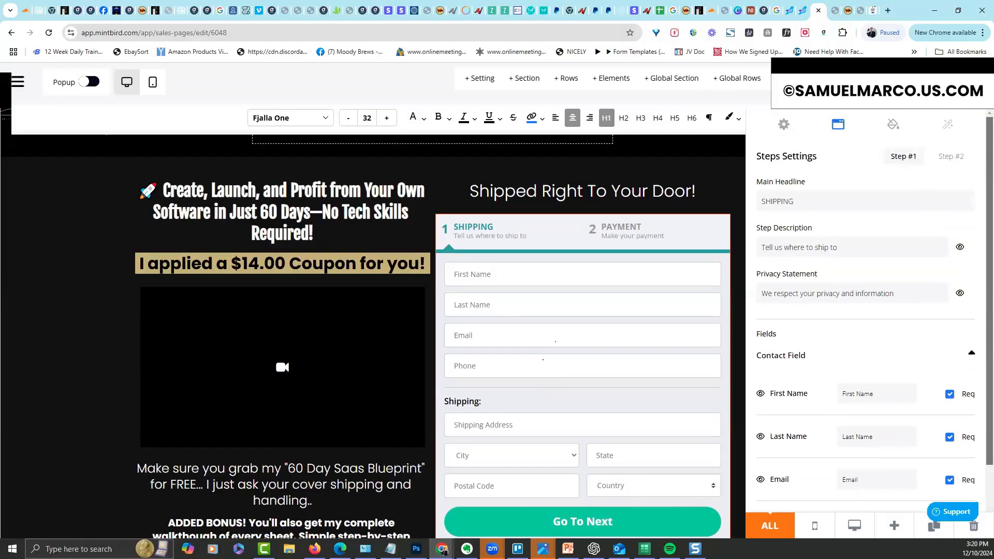
pyautogui.click(972, 354)
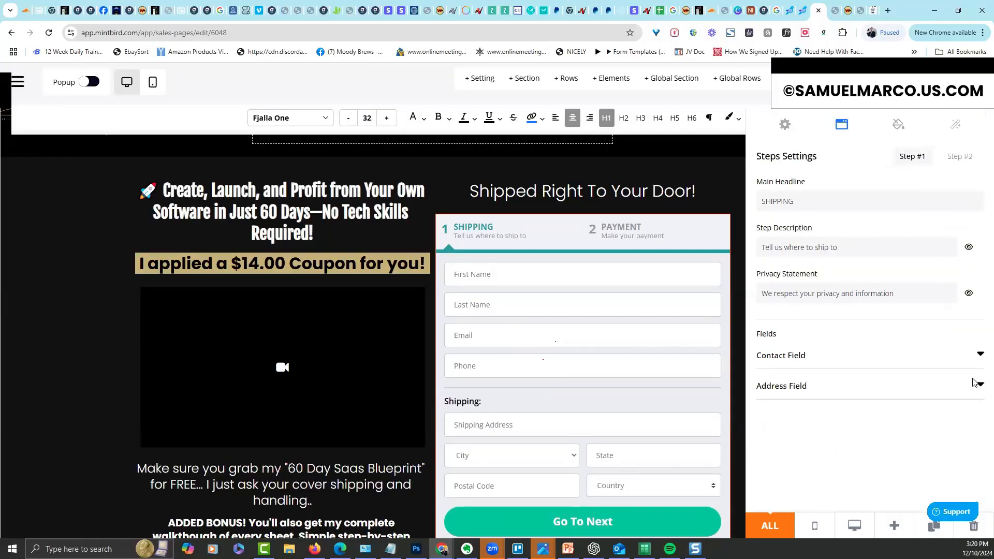
pyautogui.click(980, 385)
pyautogui.scroll(-2, 781, 411)
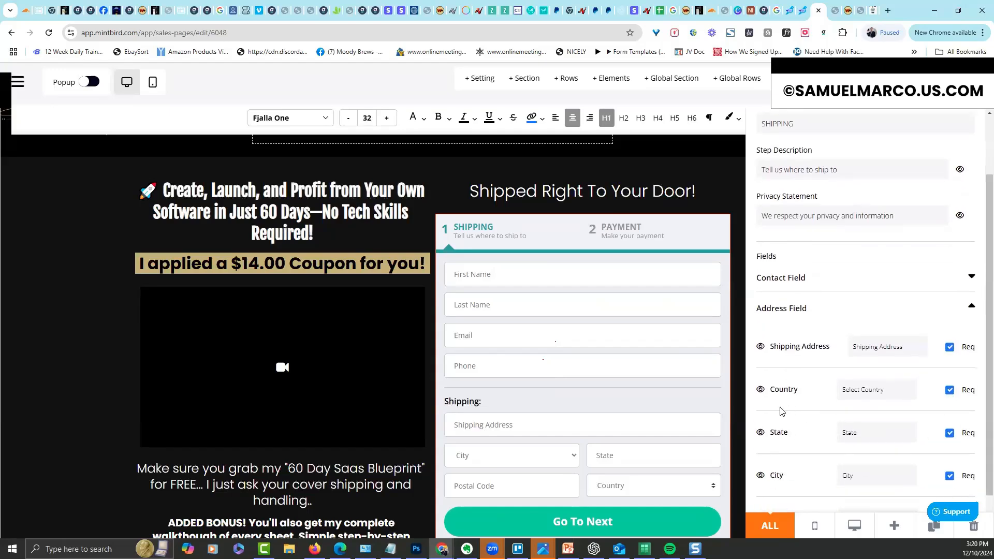
pyautogui.click(760, 391)
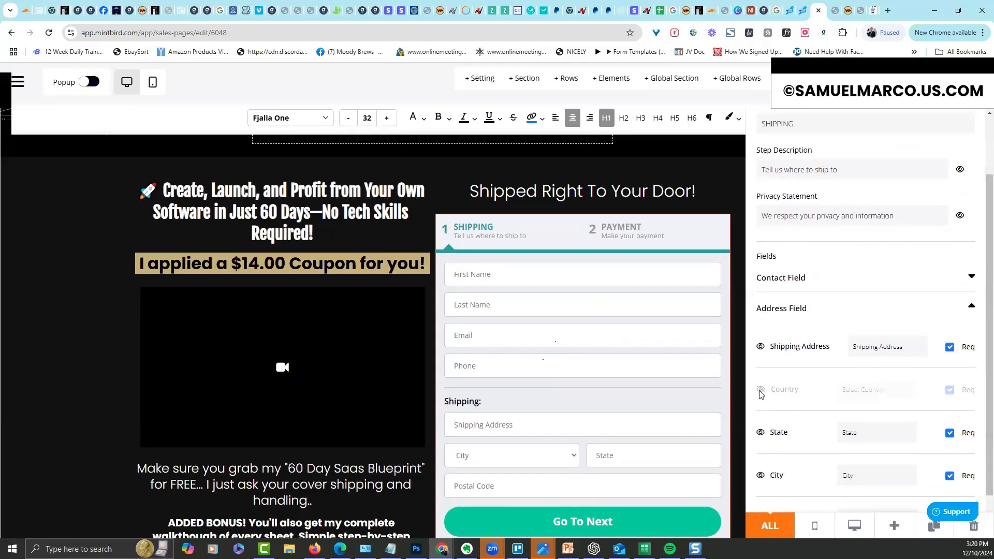
pyautogui.click(761, 392)
pyautogui.click(760, 392)
pyautogui.click(761, 391)
pyautogui.scroll(2, 977, 218)
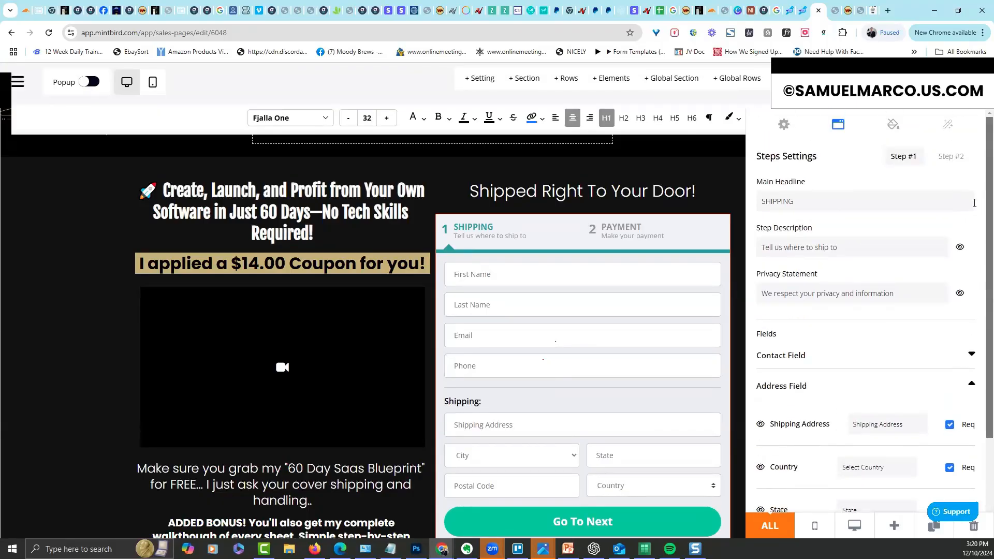
# Set the order form's primary colour to gold #C8B478
pyautogui.click(893, 131)
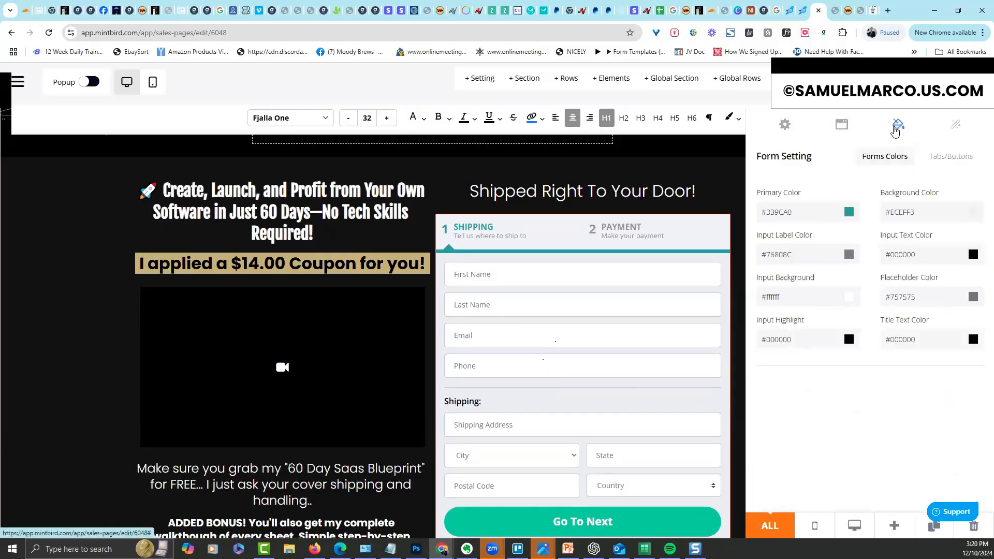
pyautogui.click(772, 212)
pyautogui.write('#C8B478')
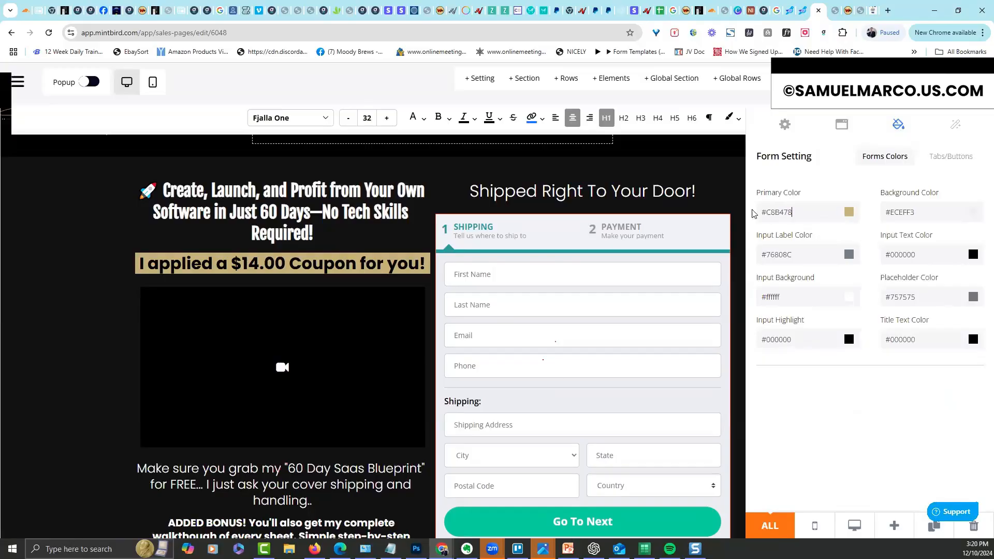
# Make the active tab background and both button backgrounds gold #C8B478
pyautogui.click(948, 158)
pyautogui.tripleClick(898, 240)
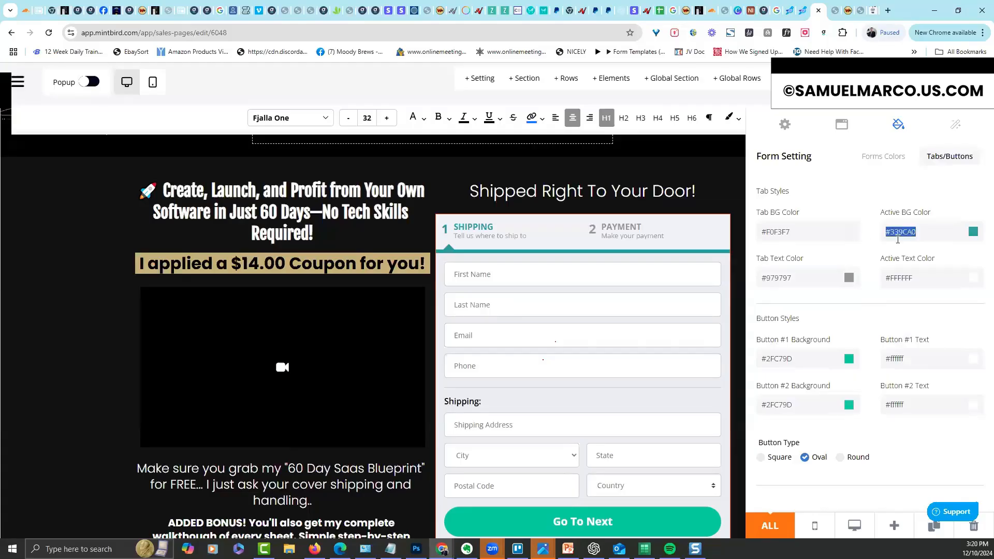
pyautogui.write('#C8B478')
pyautogui.tripleClick(777, 358)
pyautogui.write('#C8B478')
pyautogui.hotkey('ctrl', 'a')
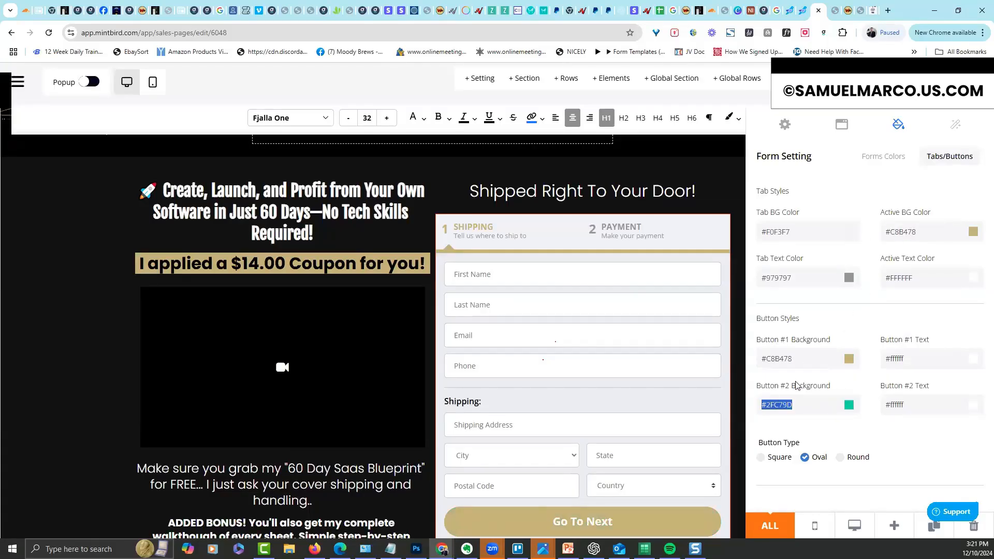
pyautogui.write('#C8B478')
pyautogui.click(575, 301)
pyautogui.moveTo(988, 173); pyautogui.dragTo(970, 193)
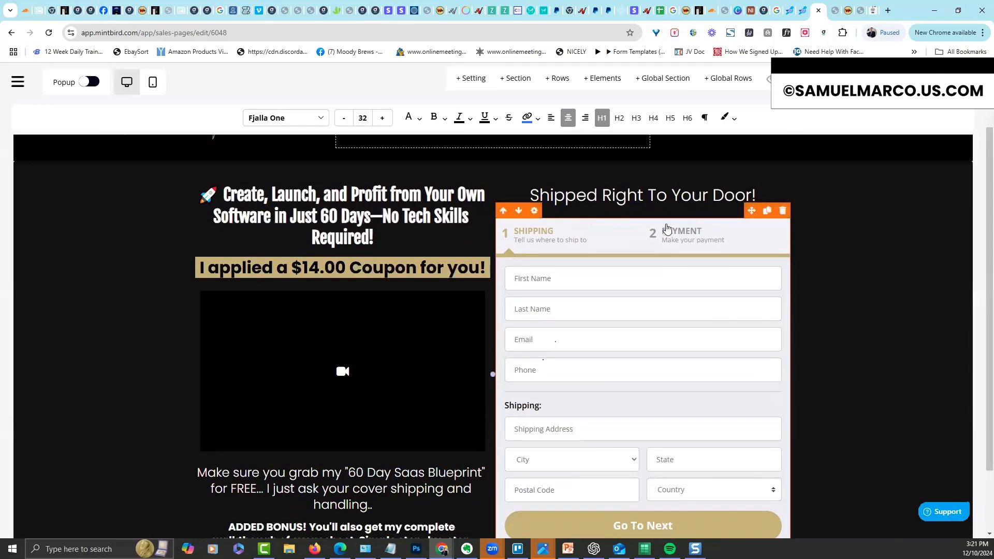
# Reduce the bottom padding under 'Shipped Right To Your Door!' to about 13
pyautogui.click(534, 210)
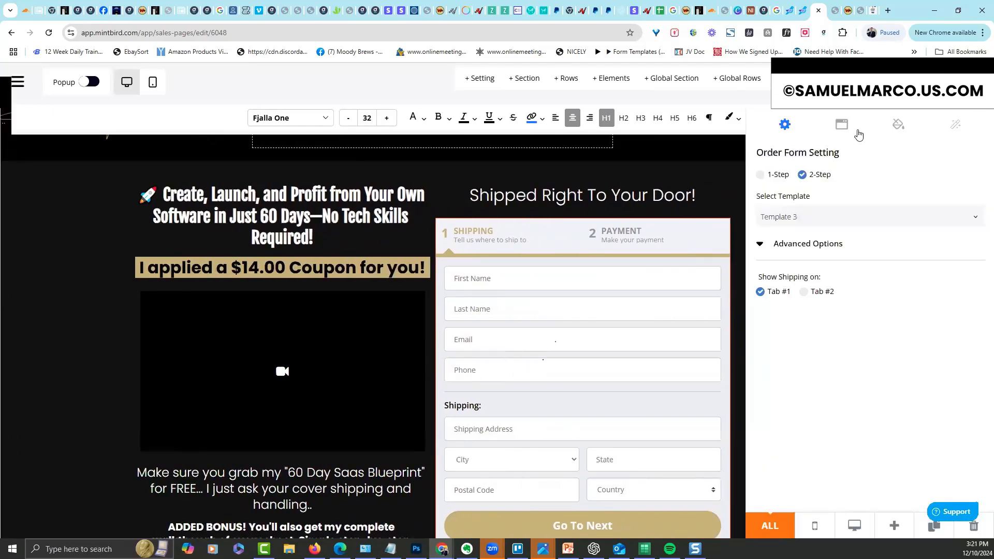
pyautogui.click(727, 188)
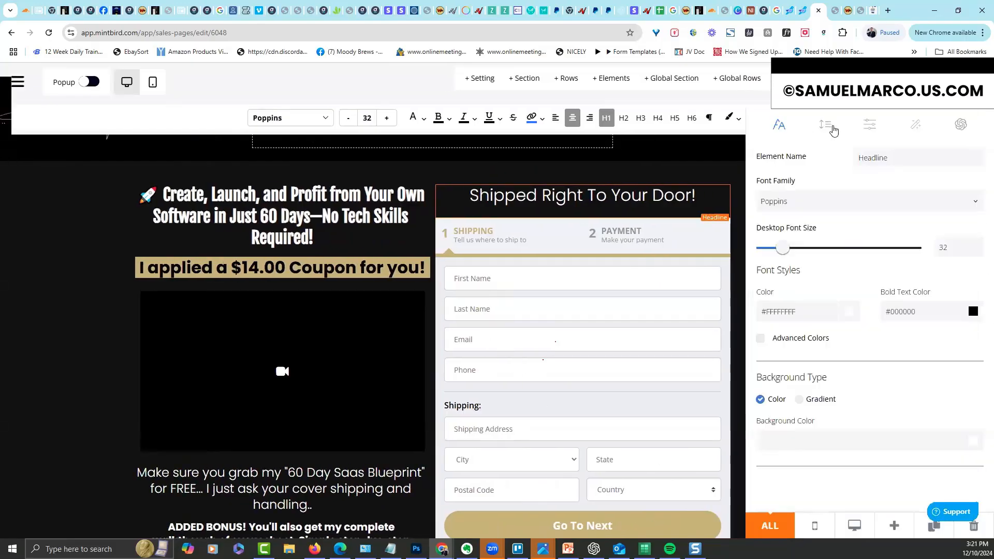
pyautogui.click(825, 124)
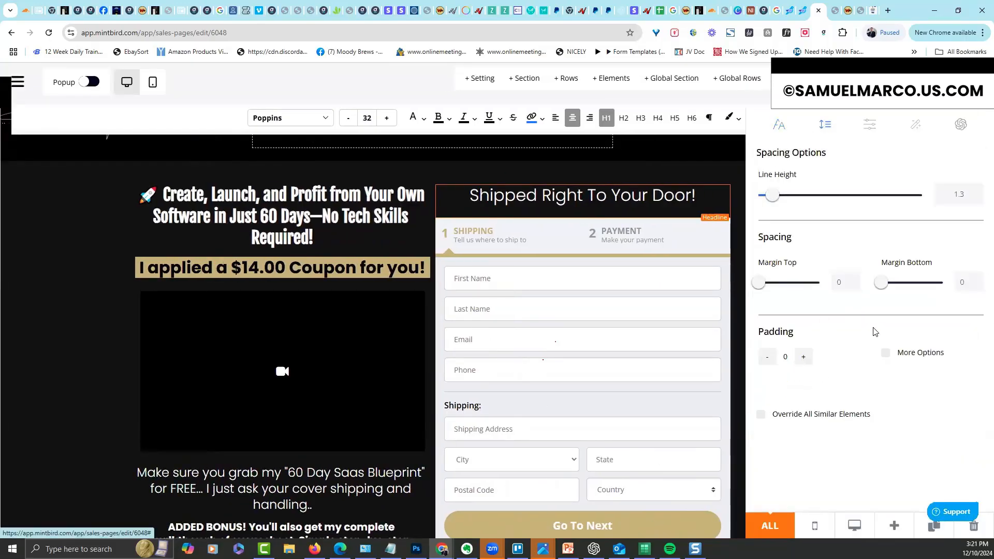
pyautogui.click(886, 352)
pyautogui.moveTo(765, 459)
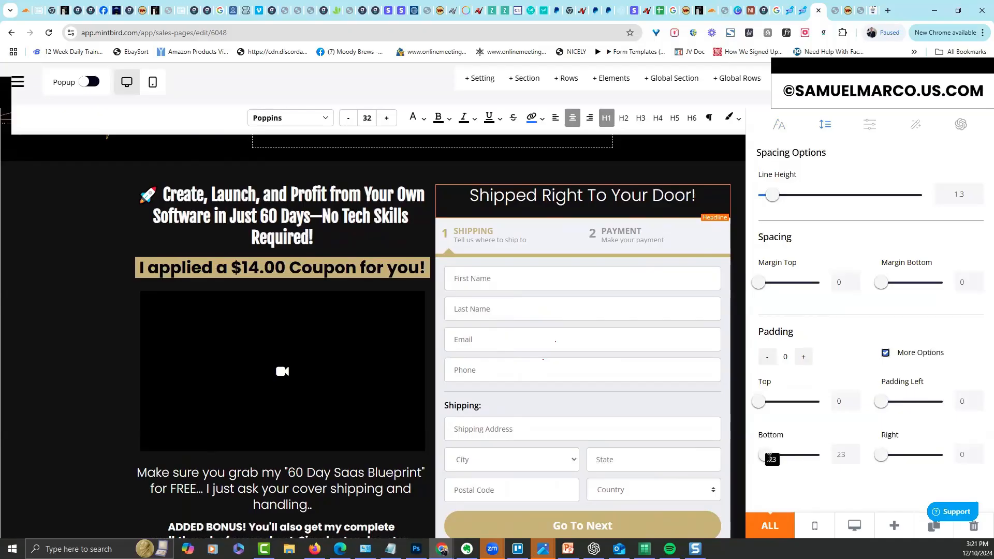
pyautogui.moveTo(765, 460); pyautogui.dragTo(764, 464)
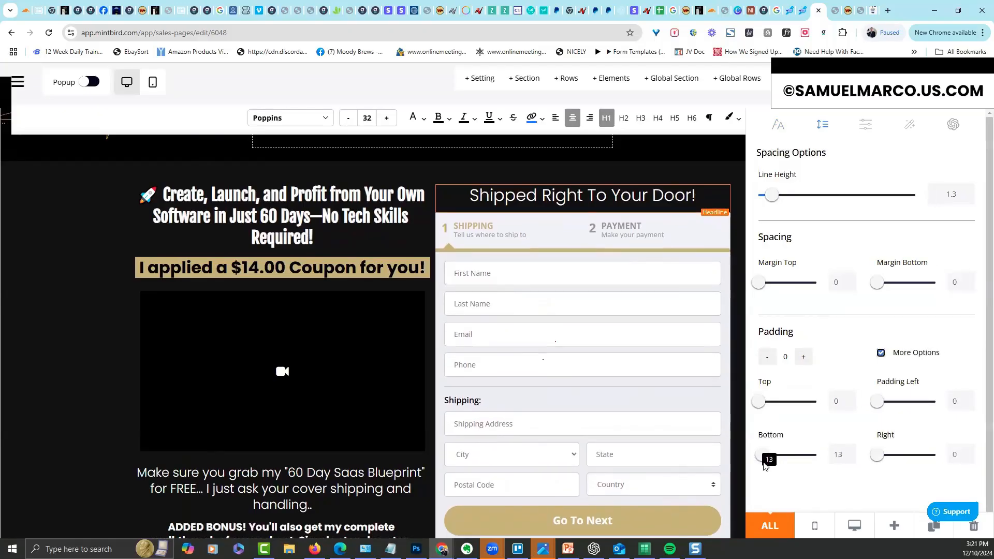
pyautogui.click(673, 175)
# Check the order-form section's background settings, colour #111111
pyautogui.scroll(2, 953, 172)
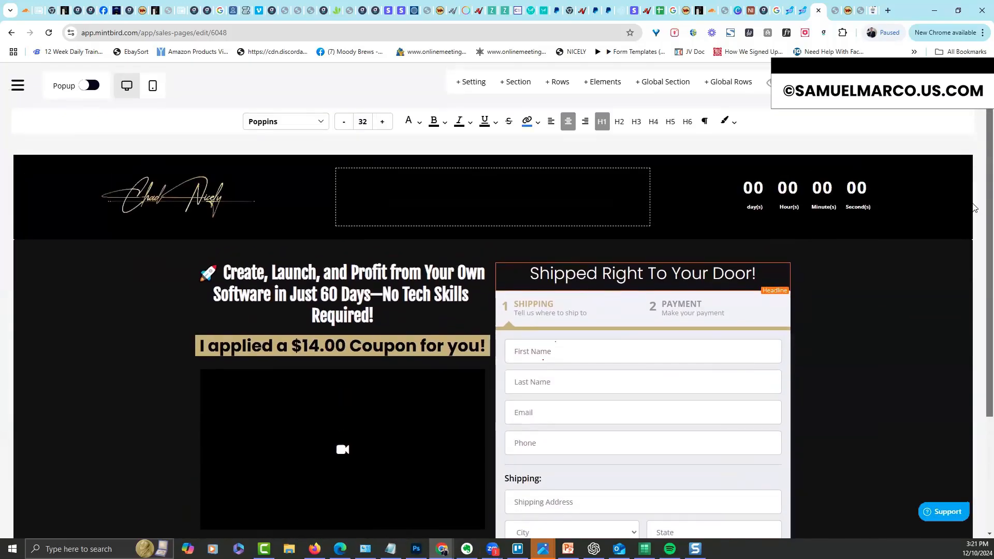
pyautogui.scroll(-3, 971, 262)
pyautogui.scroll(1, 971, 261)
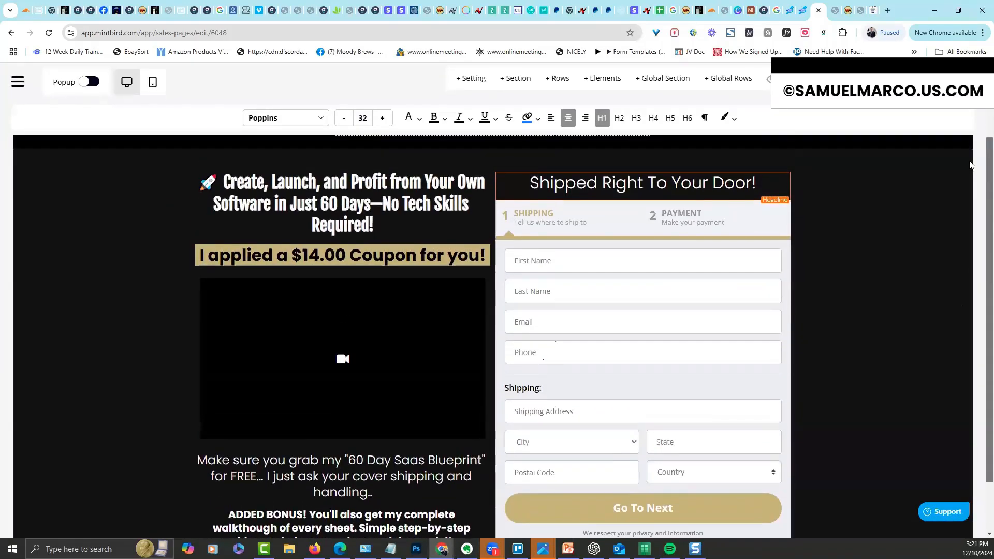
pyautogui.moveTo(967, 168); pyautogui.dragTo(968, 164)
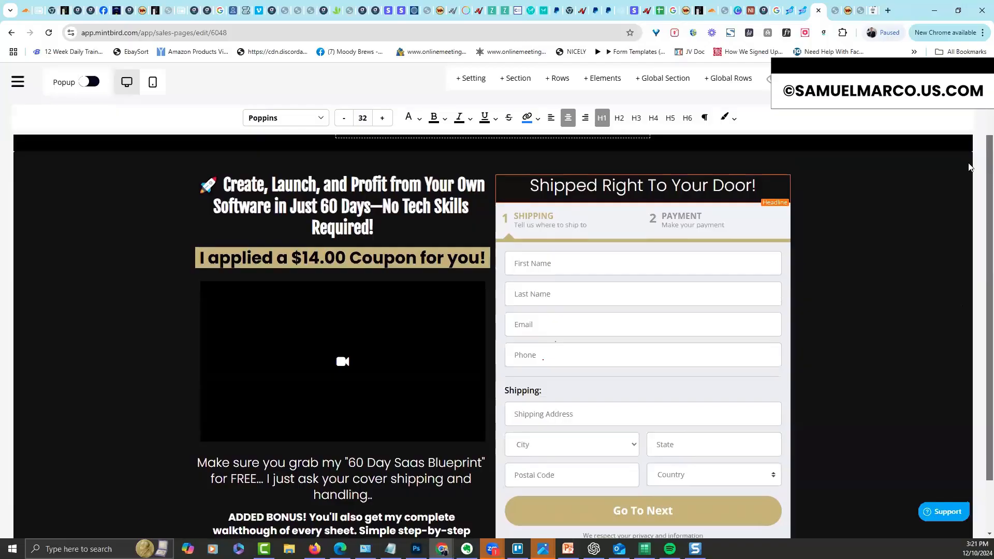
pyautogui.moveTo(970, 165); pyautogui.dragTo(966, 145)
pyautogui.moveTo(39, 231)
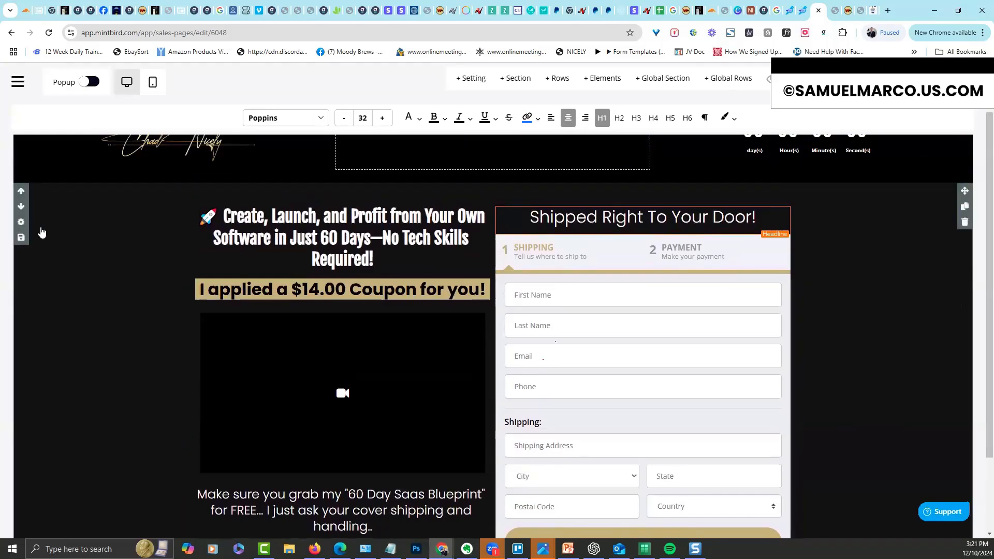
pyautogui.click(20, 223)
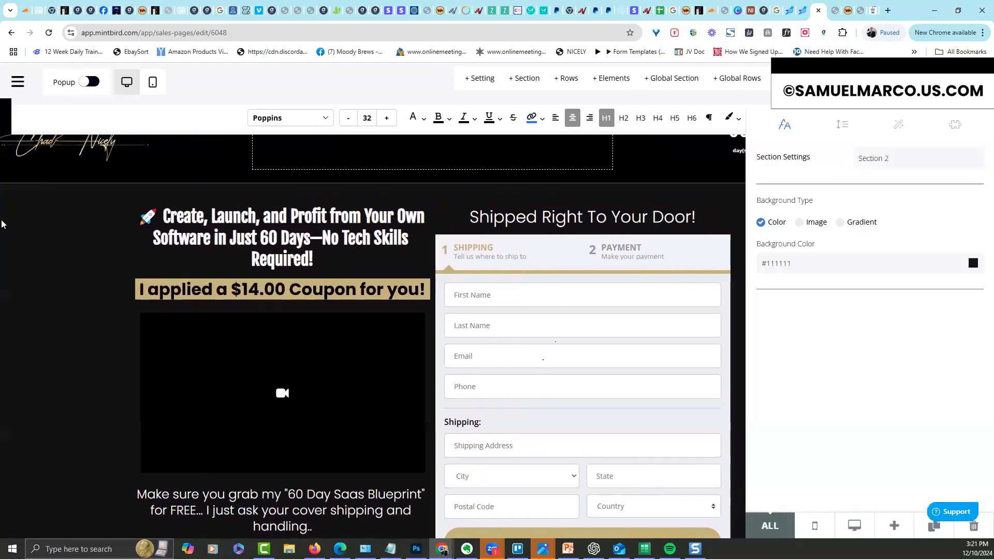
pyautogui.click(33, 218)
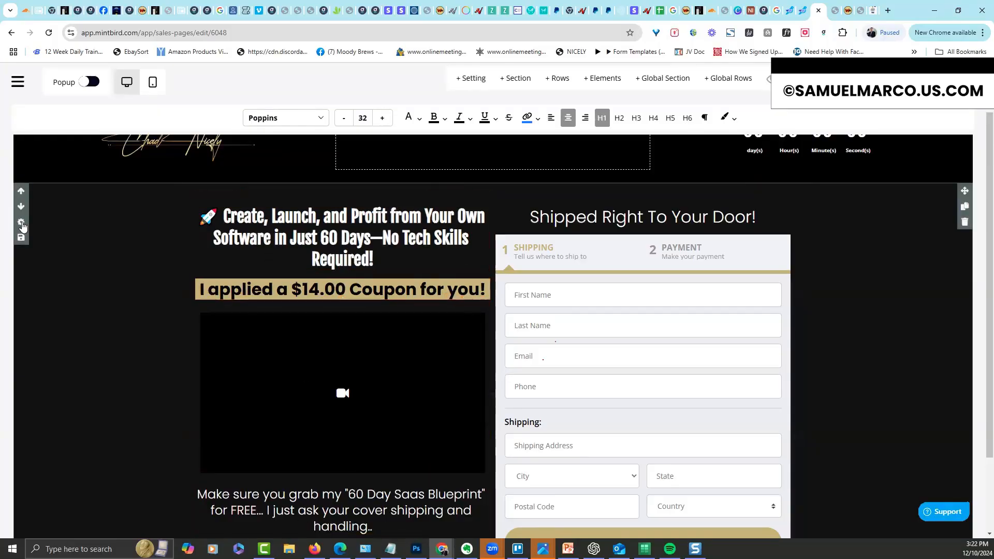
# Give the offer section a red-to-teal gradient preset background at a 69 deg angle
pyautogui.click(23, 225)
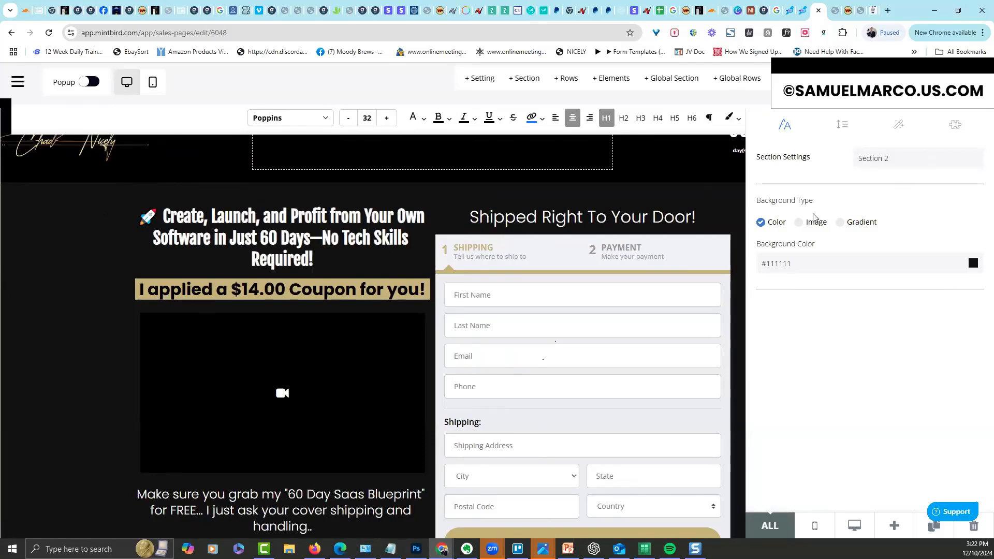
pyautogui.click(800, 223)
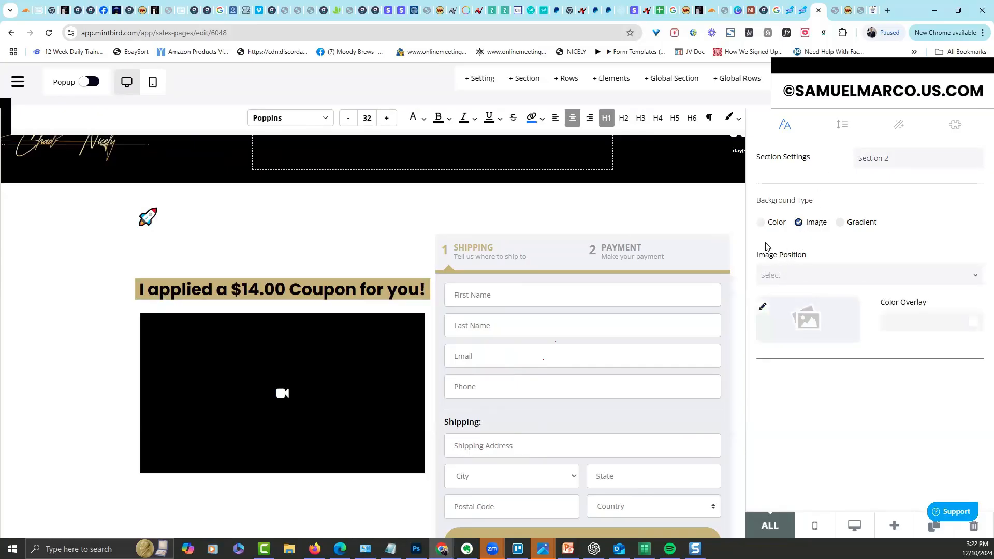
pyautogui.click(840, 223)
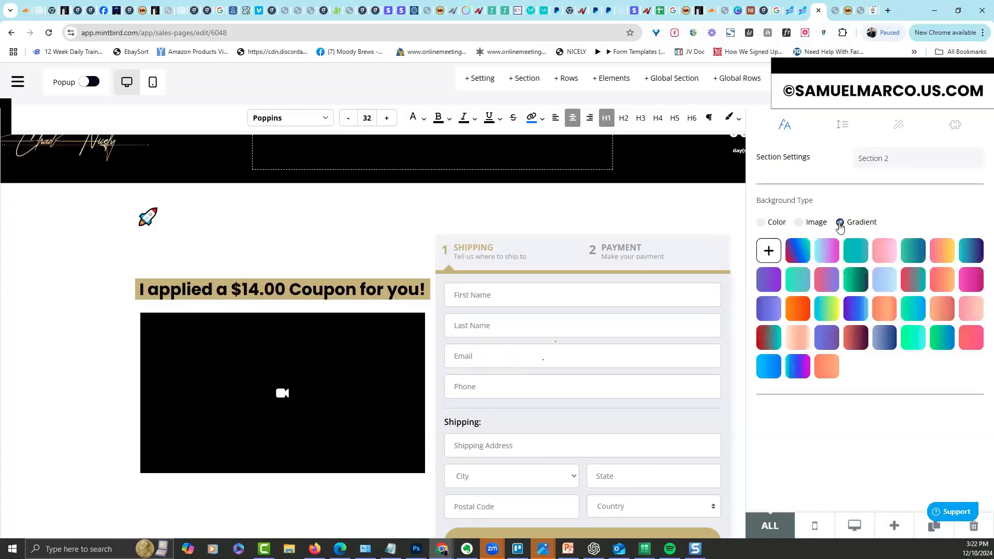
pyautogui.click(796, 249)
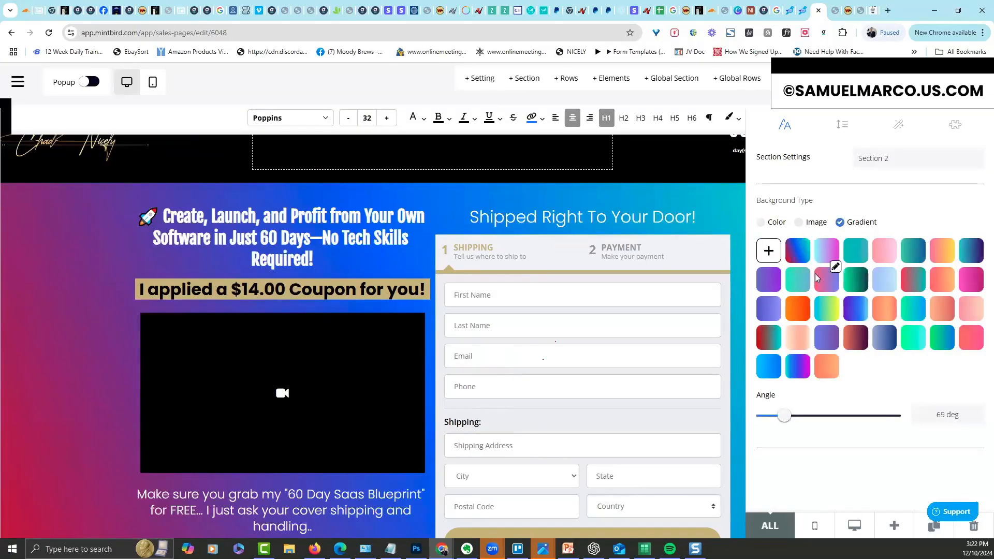
pyautogui.click(639, 327)
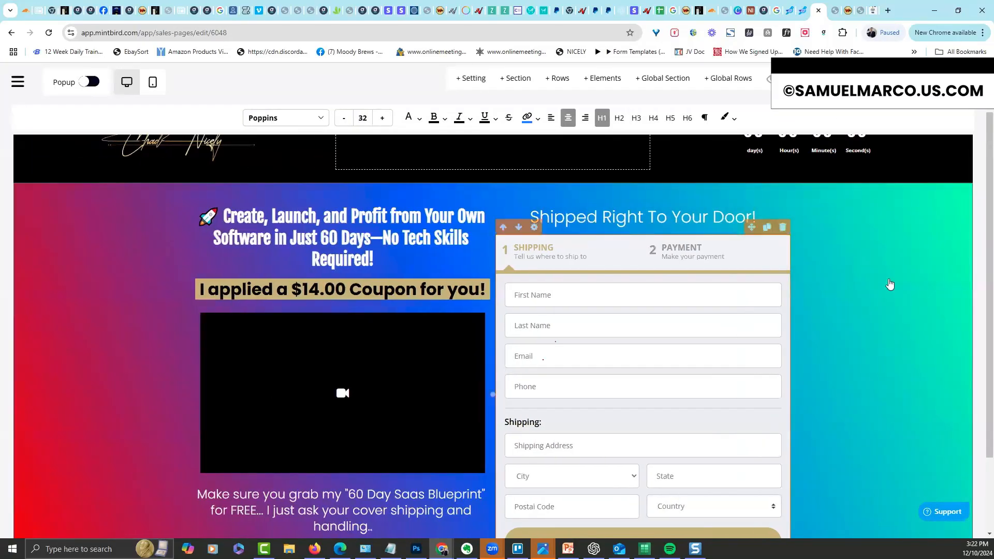
pyautogui.moveTo(990, 155); pyautogui.dragTo(990, 106)
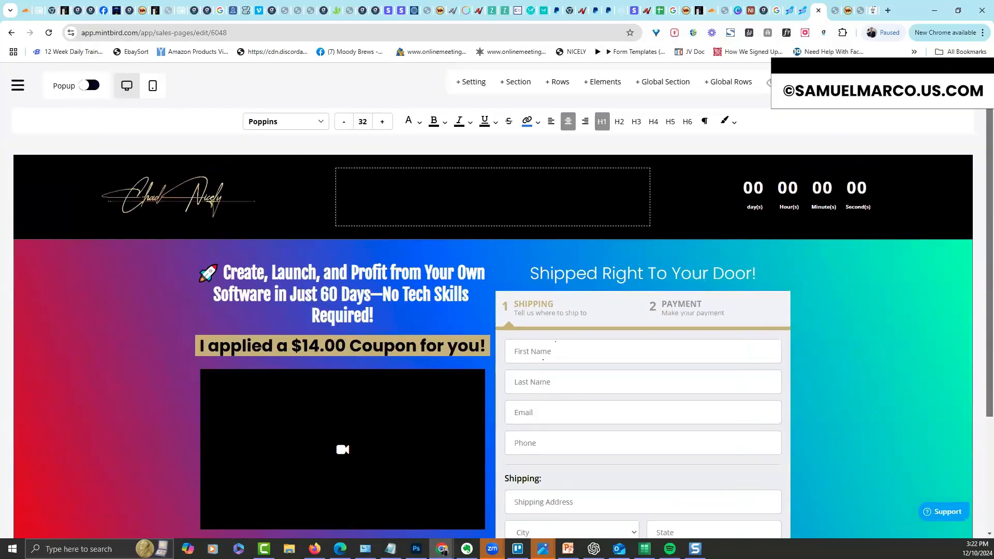
pyautogui.scroll(-2, 980, 127)
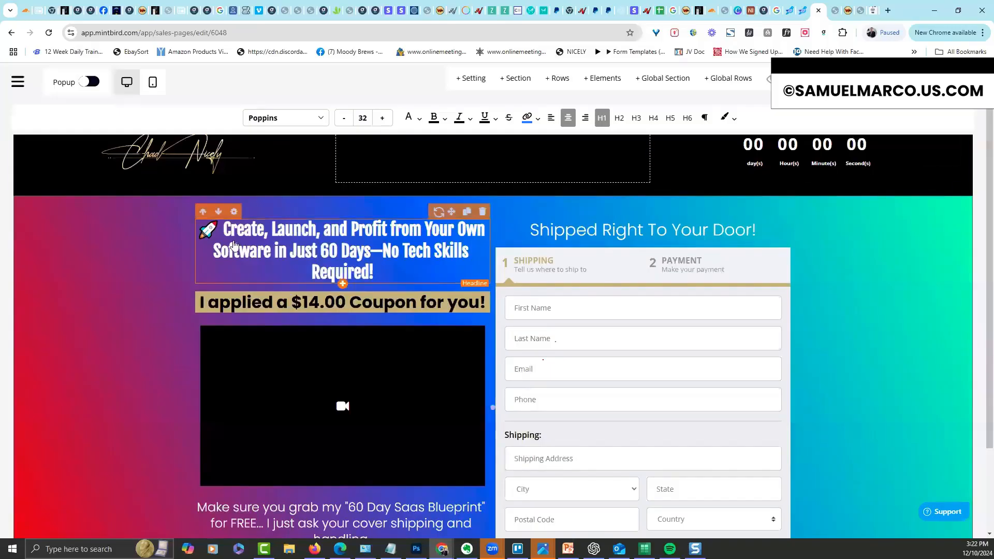
# Enlarge the main headline to font size 41
pyautogui.click(233, 213)
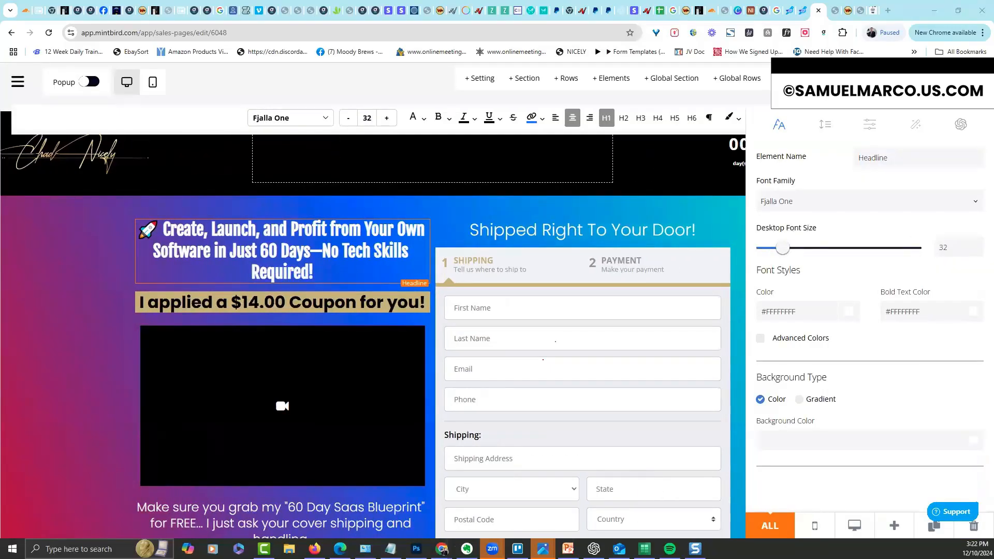
pyautogui.moveTo(782, 254); pyautogui.dragTo(792, 254)
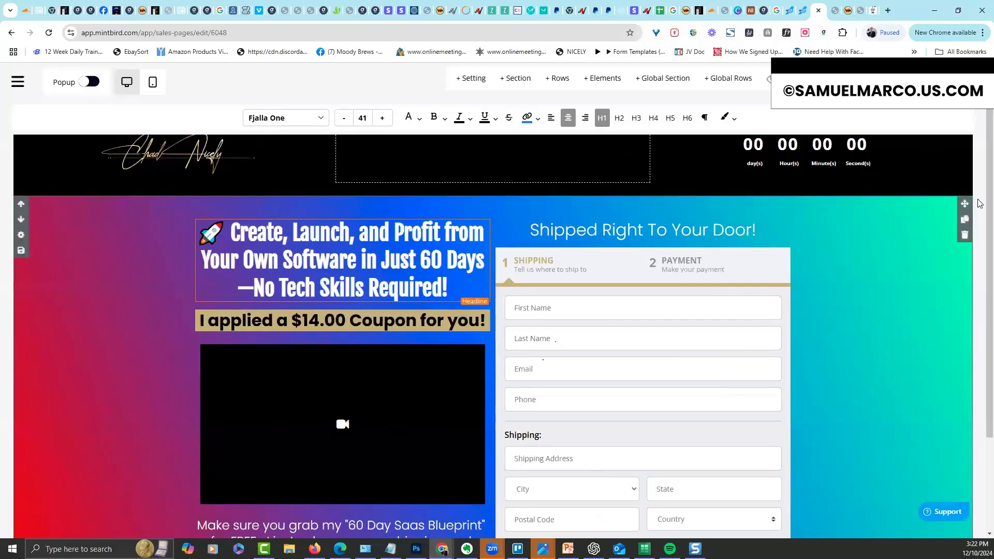
pyautogui.scroll(-3, 880, 228)
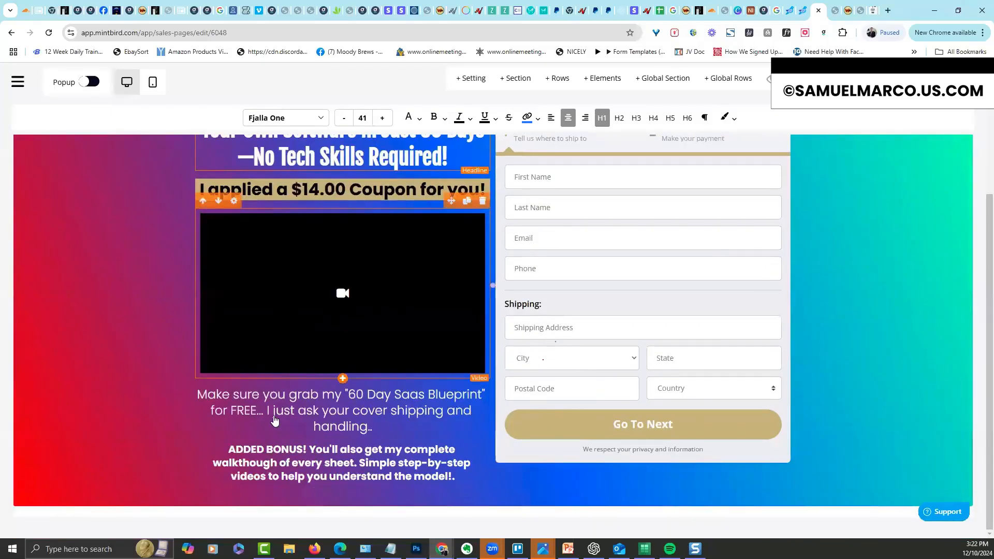
# Set the 'Make sure you grab' text below the video to font size 22
pyautogui.click(445, 399)
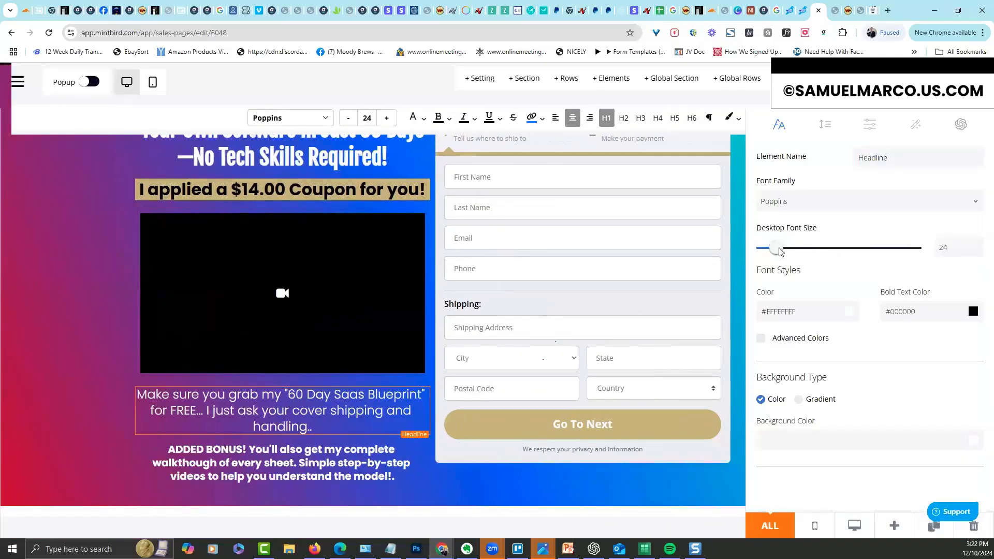
pyautogui.moveTo(776, 251); pyautogui.dragTo(776, 249)
pyautogui.click(73, 357)
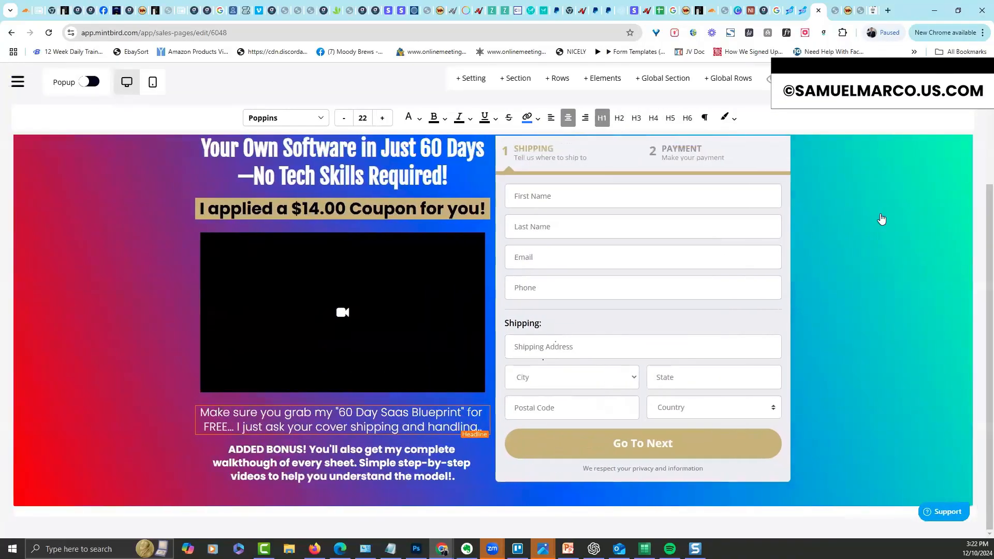
pyautogui.moveTo(989, 199); pyautogui.dragTo(974, 87)
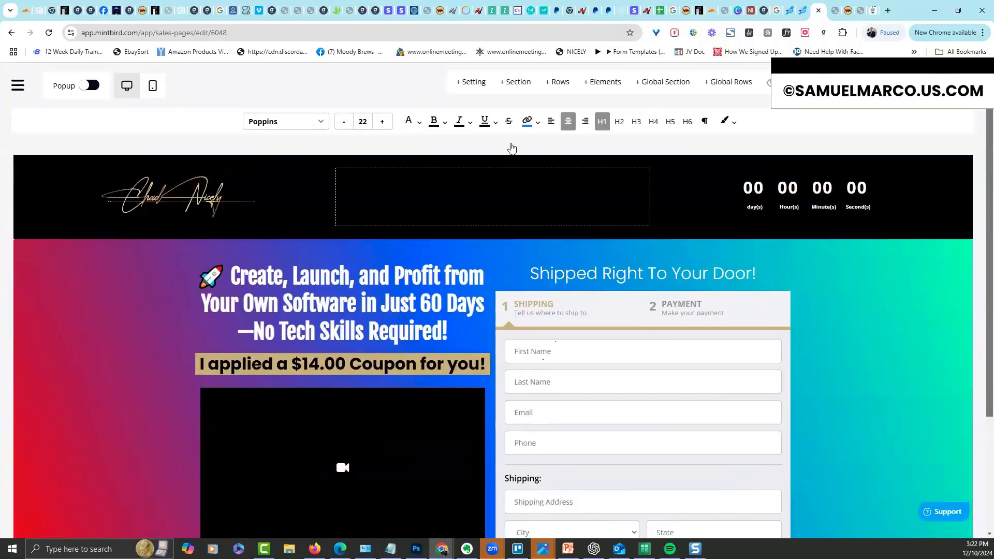
# Switch the offer section background back to solid #111111
pyautogui.click(20, 278)
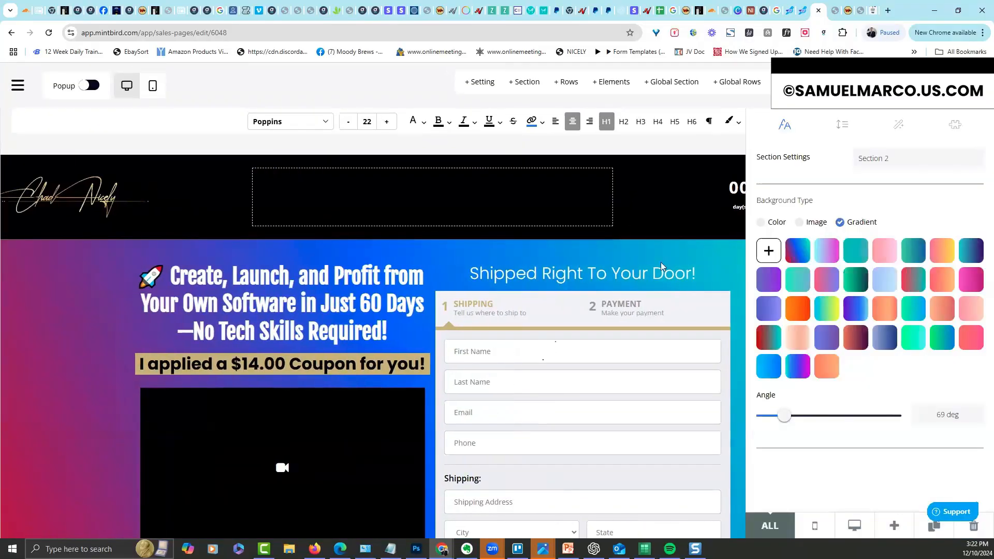
pyautogui.click(763, 224)
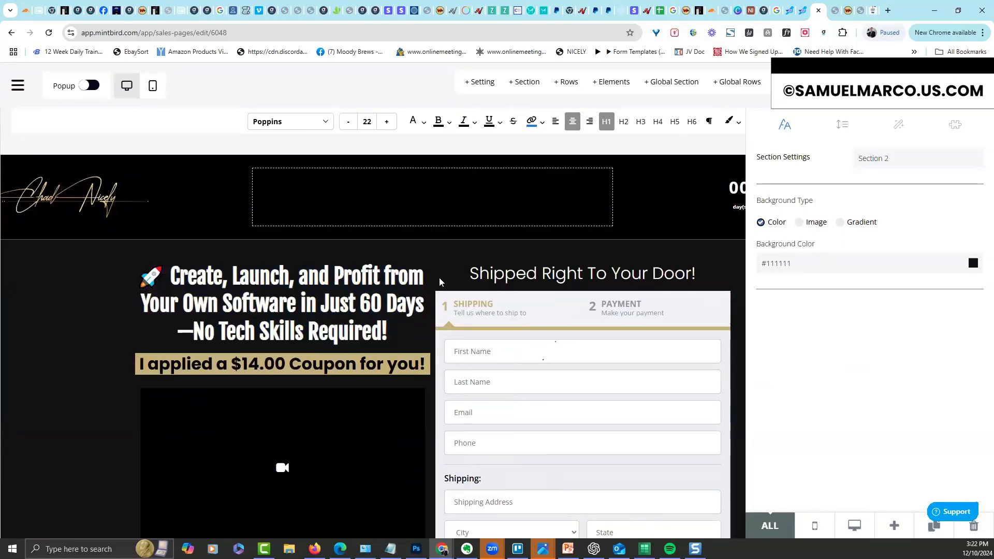
pyautogui.click(88, 288)
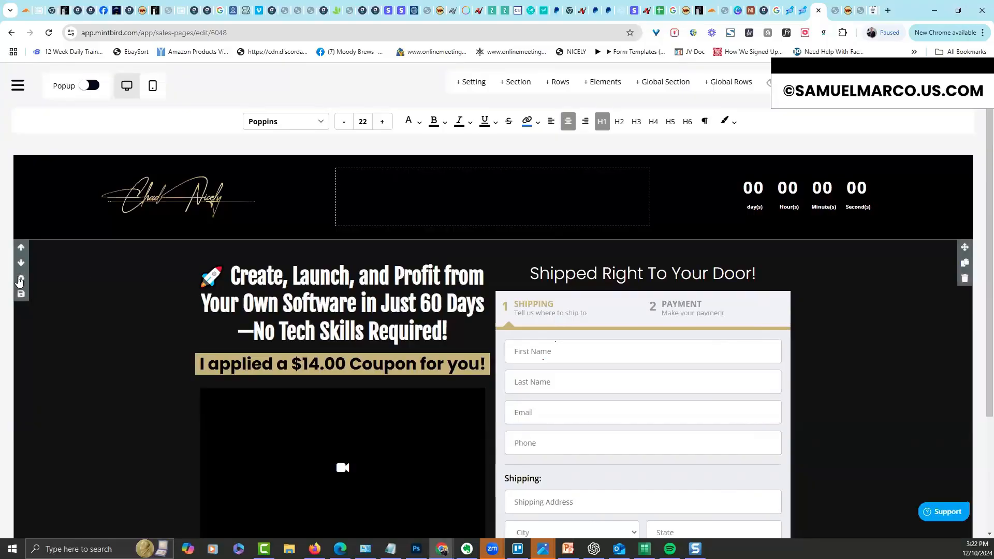
# Overlay a mostly transparent yellow Grid (Diamond) pattern on the offer section
pyautogui.click(21, 280)
pyautogui.click(957, 125)
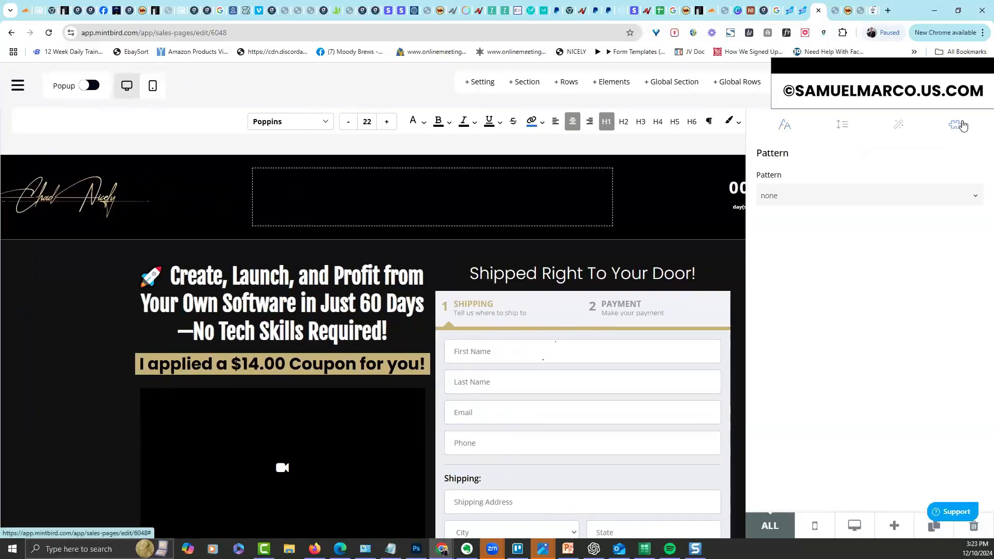
pyautogui.click(976, 201)
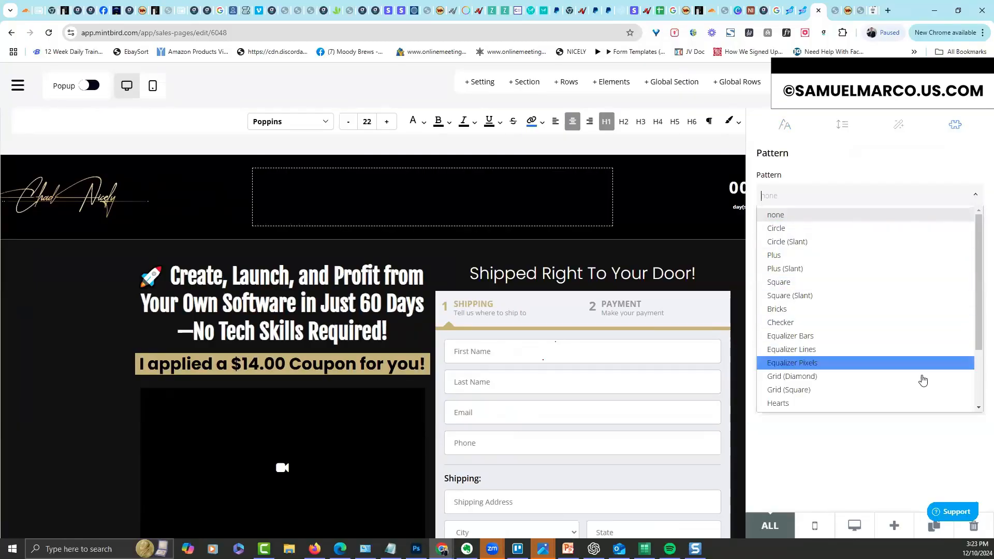
pyautogui.click(922, 379)
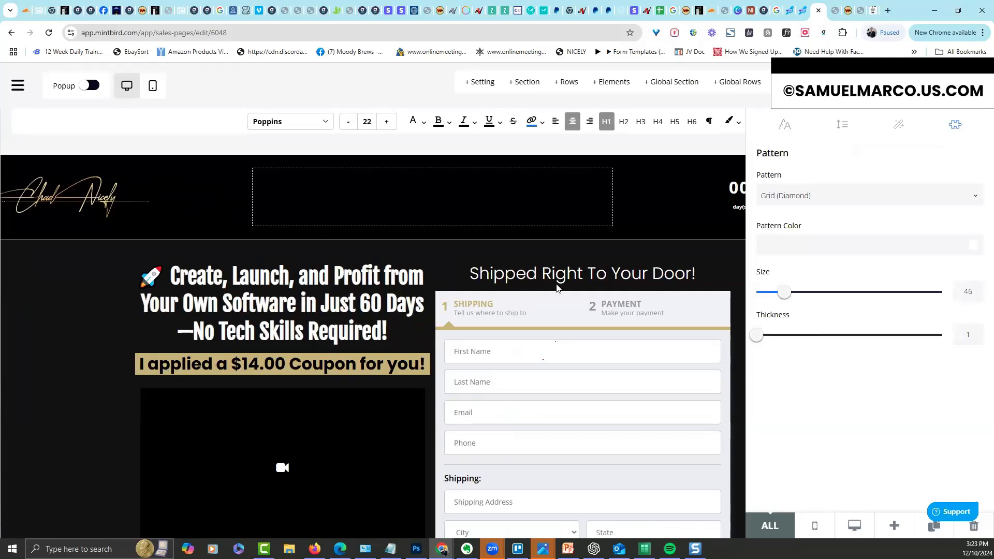
pyautogui.click(974, 247)
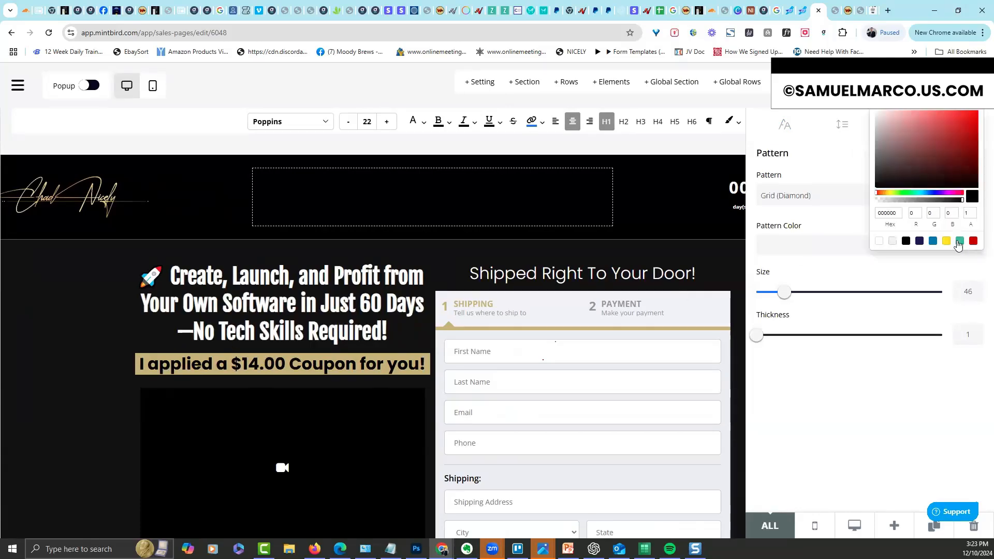
pyautogui.click(948, 242)
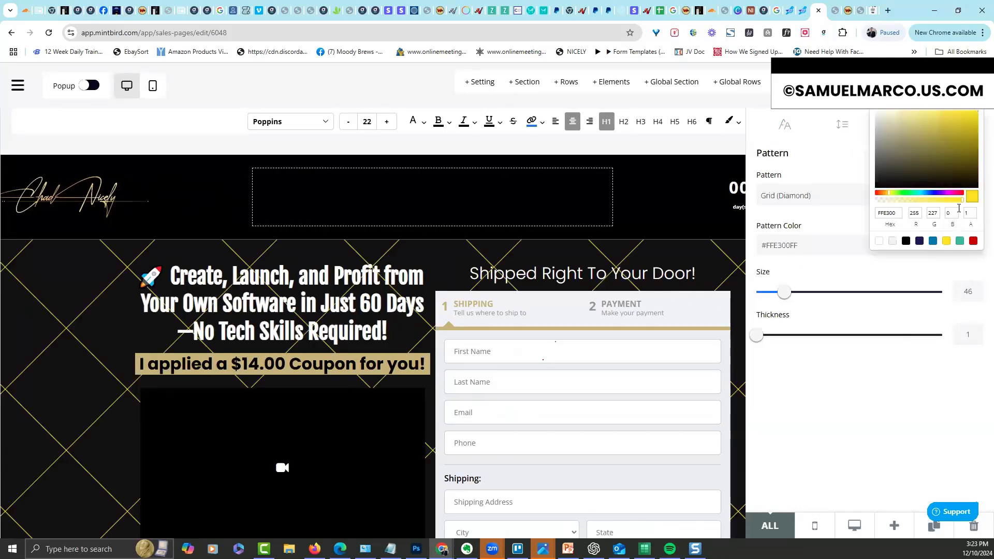
pyautogui.moveTo(962, 201); pyautogui.dragTo(881, 210)
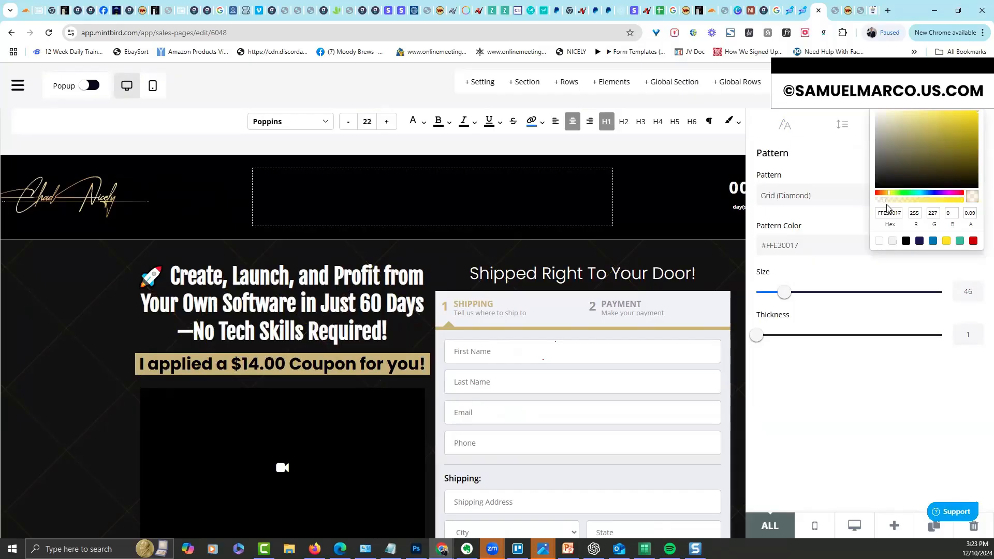
# Tune the diamond pattern to a large, sparse grid: size 118, thickness 3
pyautogui.moveTo(783, 298)
pyautogui.moveTo(778, 292)
pyautogui.mouseDown()
pyautogui.moveTo(856, 292)
pyautogui.moveTo(752, 294)
pyautogui.moveTo(785, 294)
pyautogui.mouseUp()
pyautogui.moveTo(756, 335); pyautogui.dragTo(877, 336)
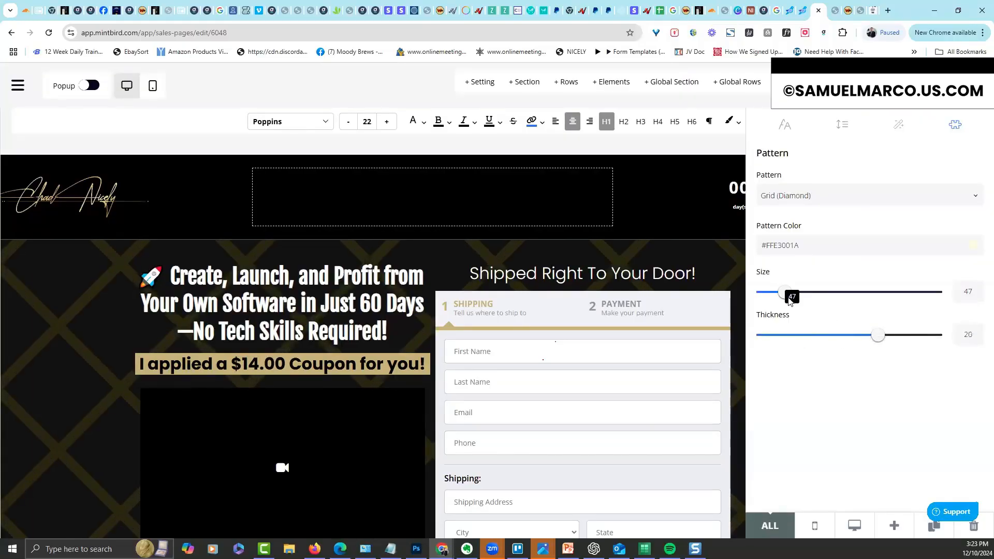
pyautogui.moveTo(780, 299); pyautogui.dragTo(762, 301)
pyautogui.moveTo(878, 336); pyautogui.dragTo(772, 338)
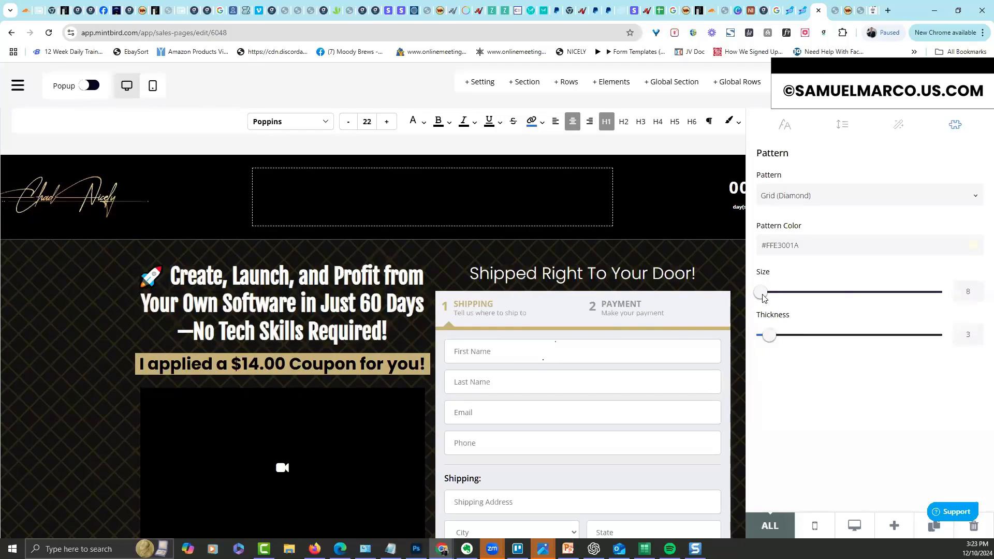
pyautogui.moveTo(832, 295)
pyautogui.mouseDown()
pyautogui.moveTo(844, 299)
pyautogui.moveTo(828, 299)
pyautogui.mouseUp()
pyautogui.click(155, 347)
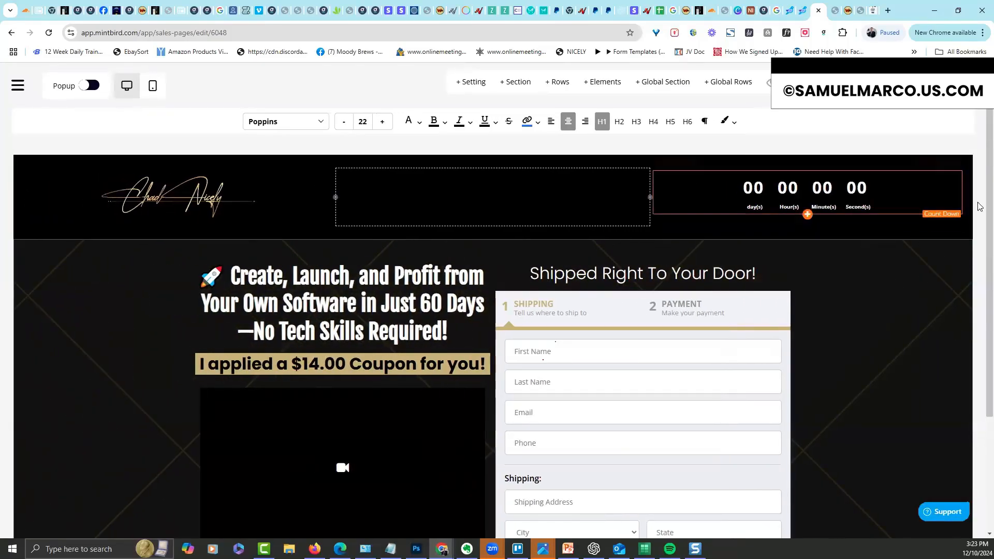
pyautogui.scroll(-3, 980, 279)
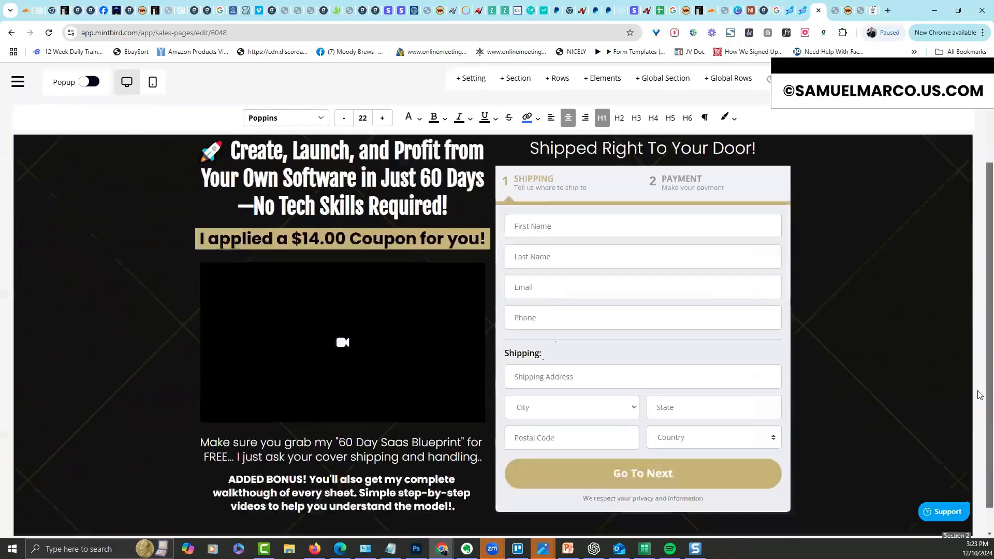
pyautogui.scroll(2, 980, 383)
pyautogui.scroll(1, 980, 182)
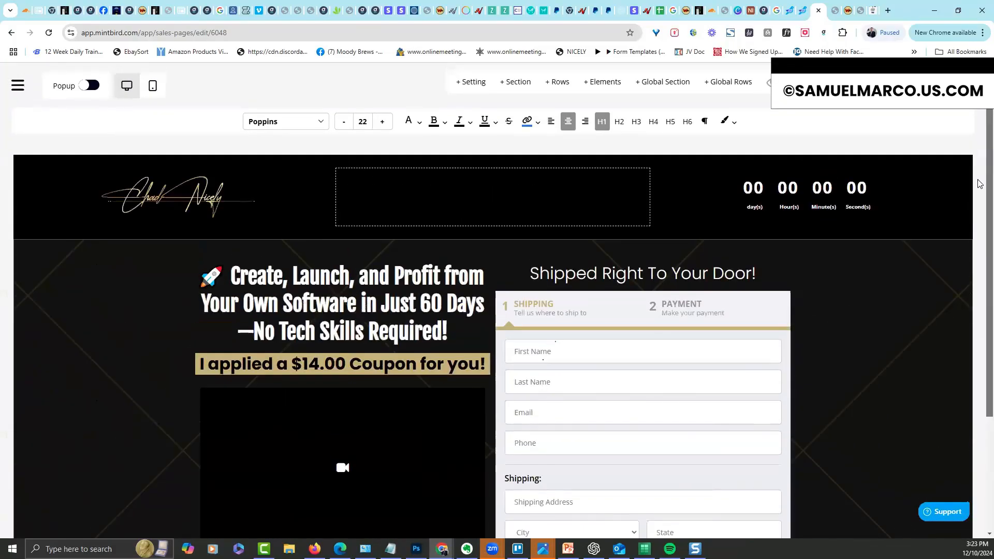
pyautogui.scroll(-3, 980, 308)
pyautogui.scroll(2, 981, 270)
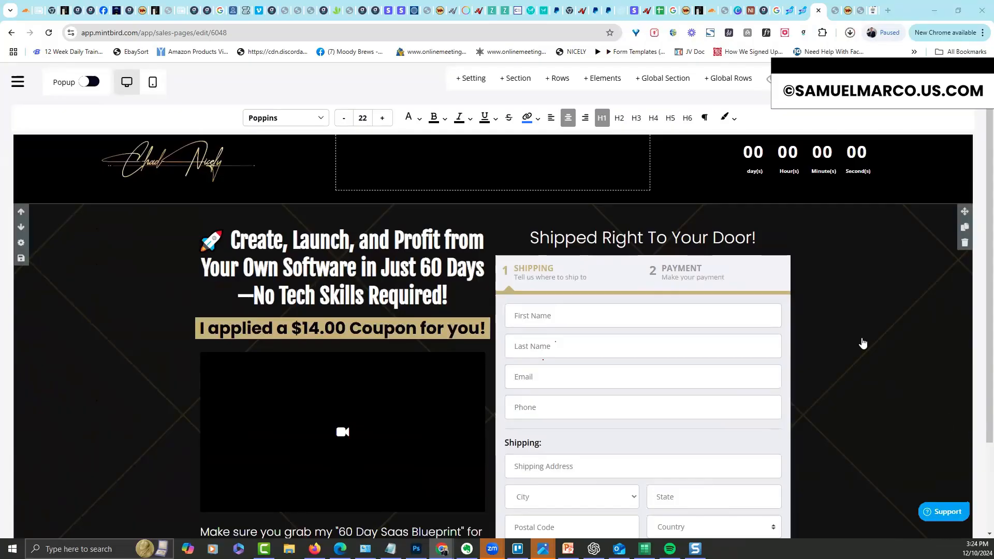
pyautogui.click(960, 217)
pyautogui.click(708, 220)
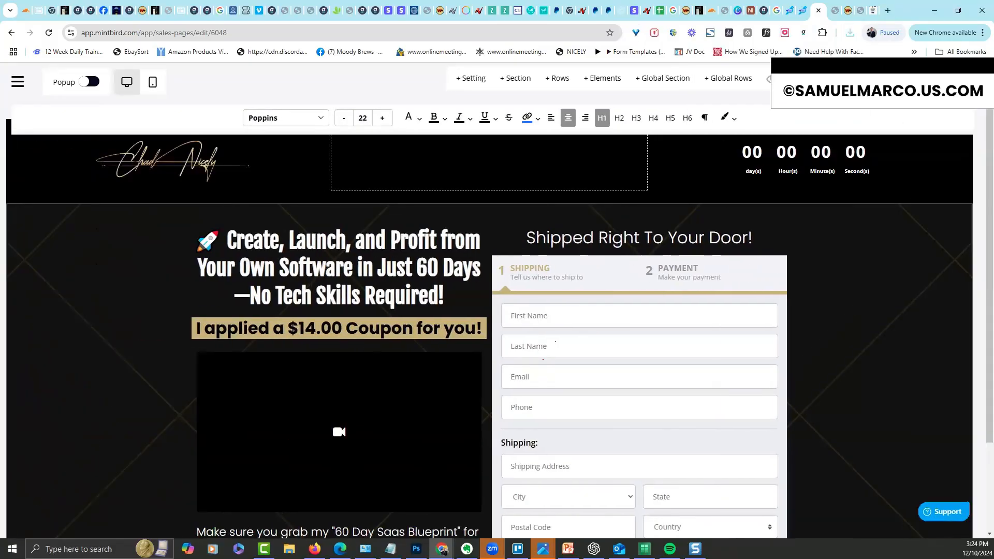
pyautogui.scroll(-2, 753, 469)
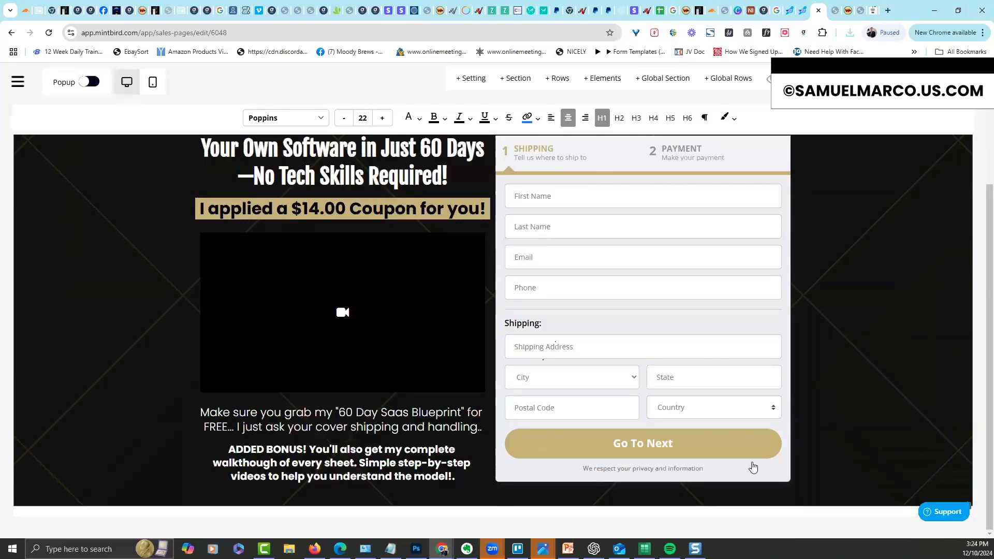
pyautogui.click(492, 509)
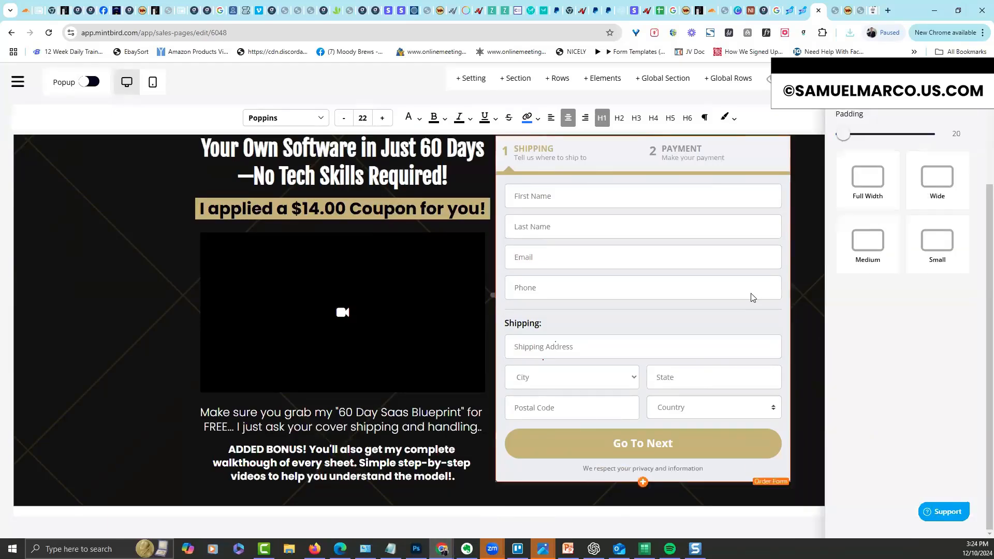
pyautogui.click(815, 393)
pyautogui.scroll(-2, 523, 425)
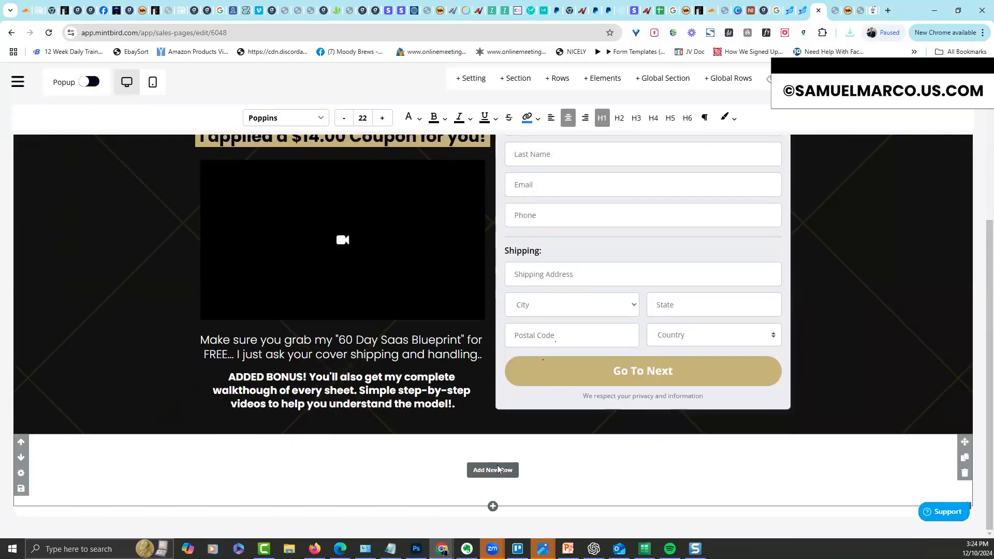
# Add a one-column row spanning the full page width below the order-form section
pyautogui.click(496, 471)
pyautogui.click(869, 178)
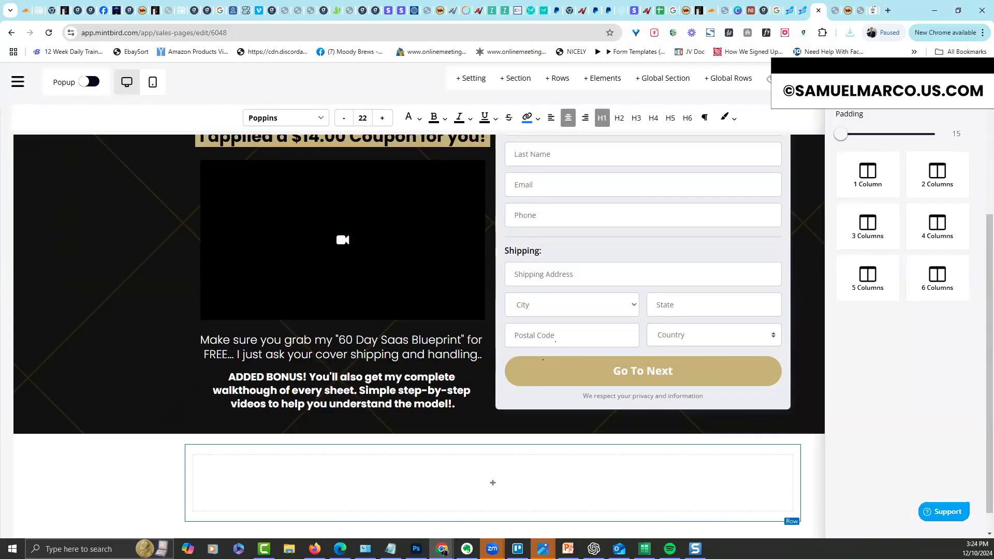
pyautogui.click(575, 486)
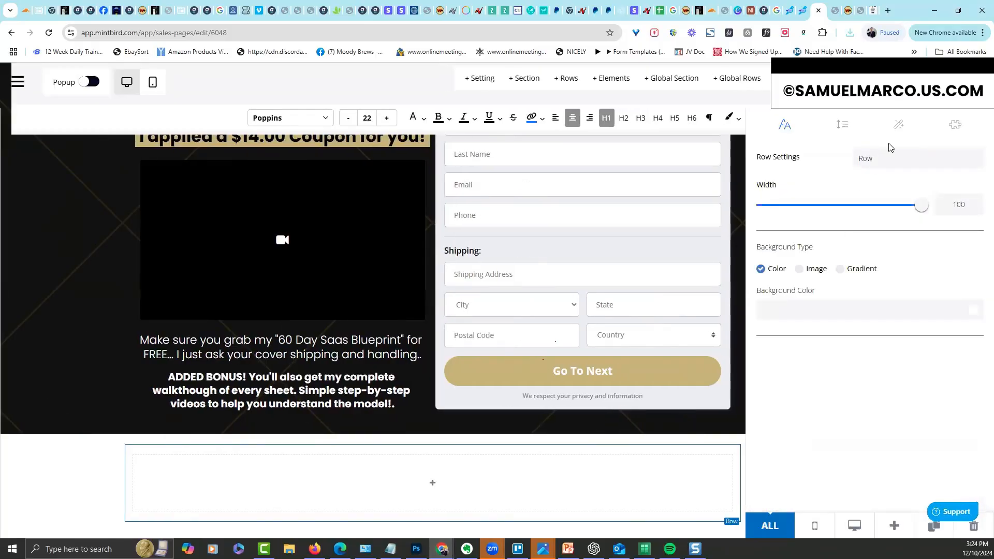
pyautogui.click(899, 131)
pyautogui.click(972, 325)
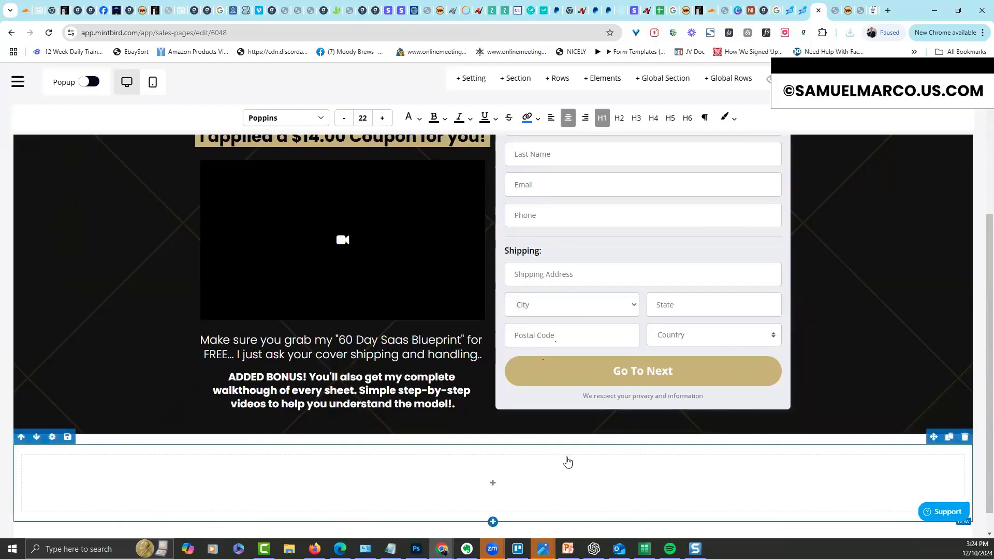
pyautogui.click(491, 487)
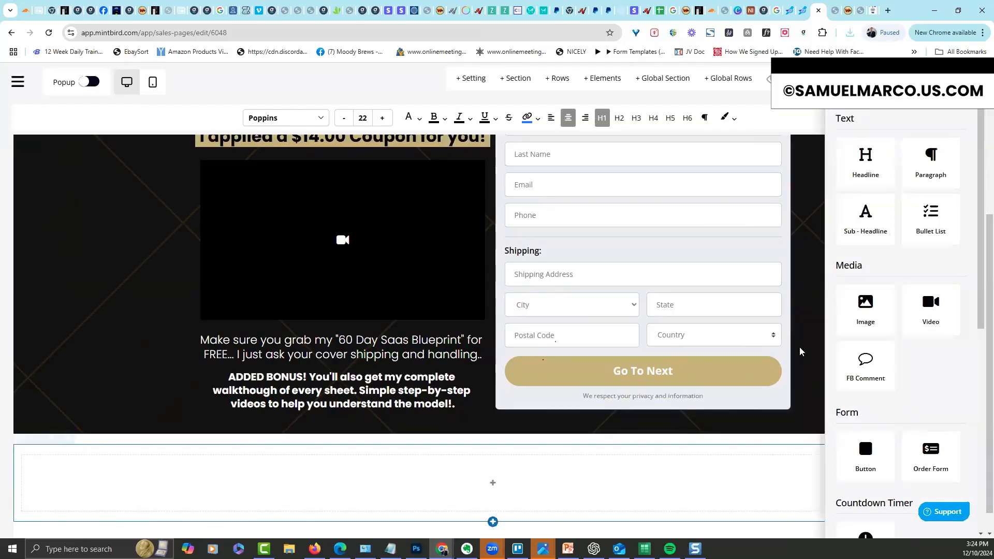
# Add an Image element to the new row and open its image options
pyautogui.click(870, 317)
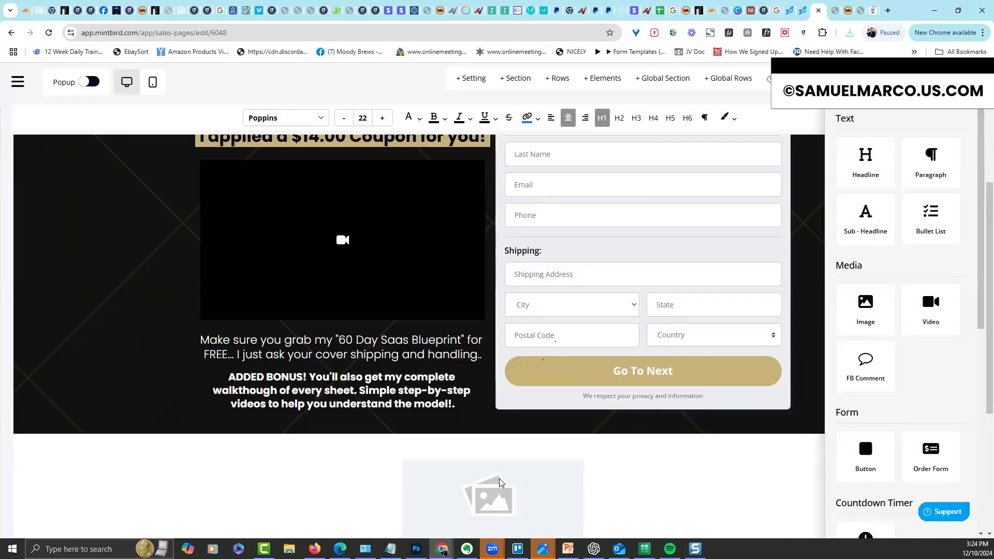
pyautogui.click(555, 460)
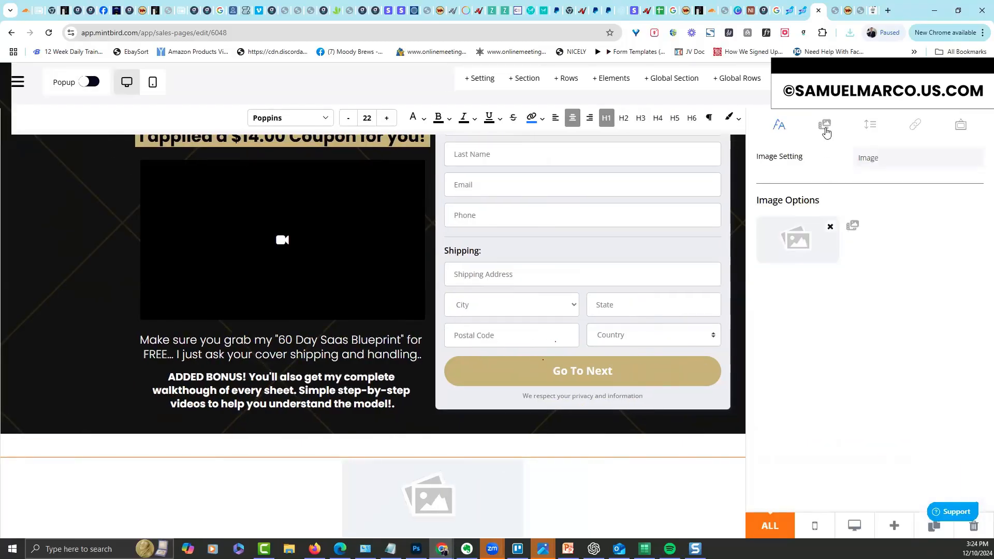
pyautogui.click(825, 125)
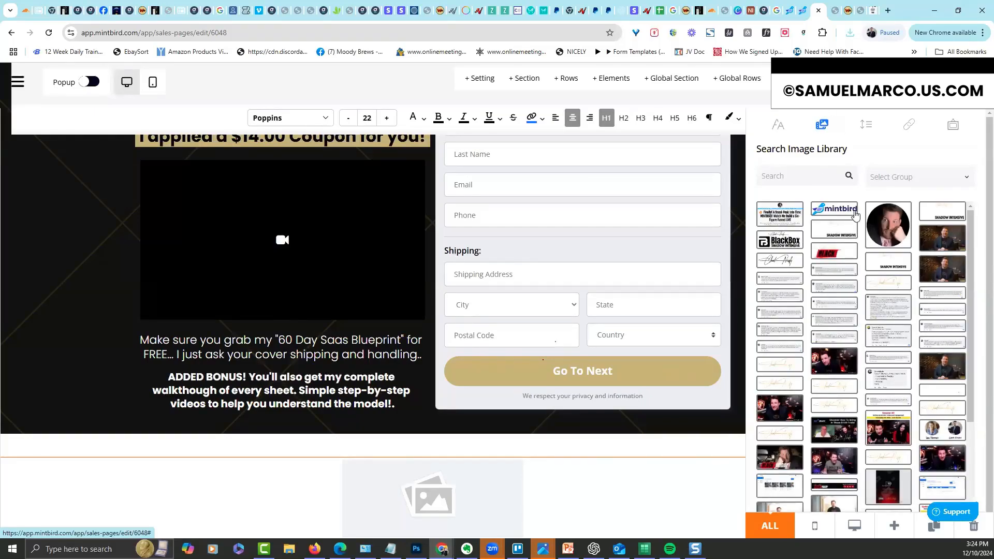
pyautogui.click(779, 130)
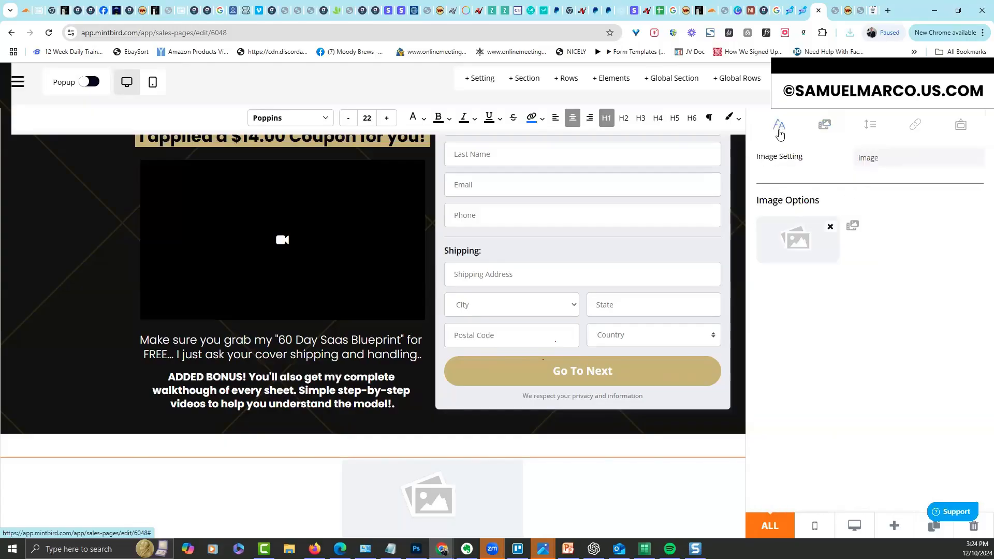
# Upload the 60 Day SaaS mockup PNG from the Delete 2024_5 folder as the image
pyautogui.click(812, 232)
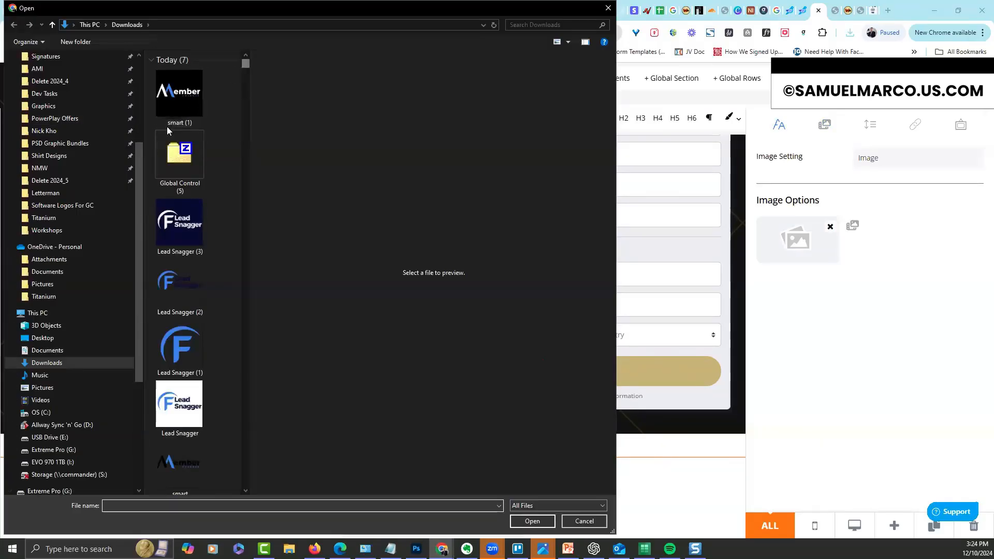
pyautogui.click(60, 168)
pyautogui.click(67, 179)
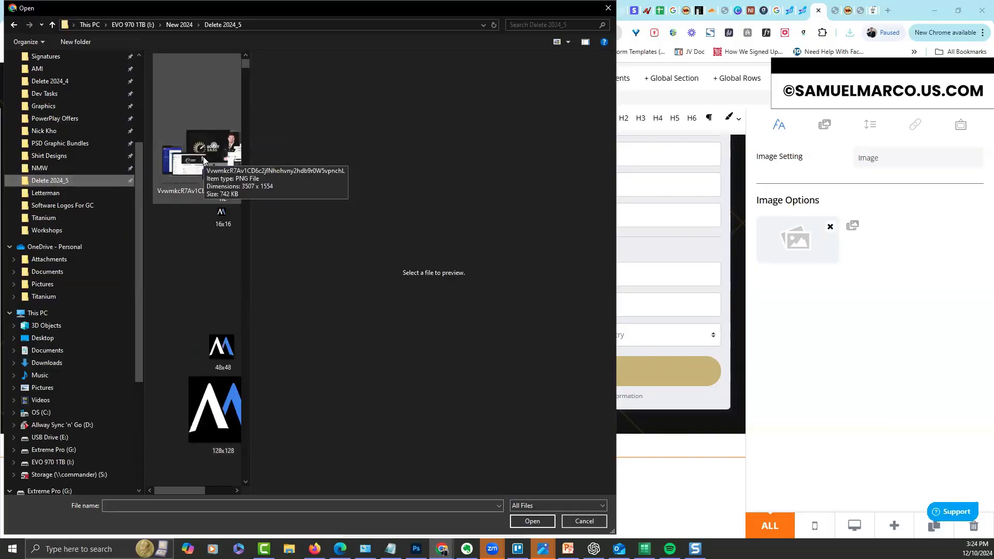
pyautogui.doubleClick(204, 160)
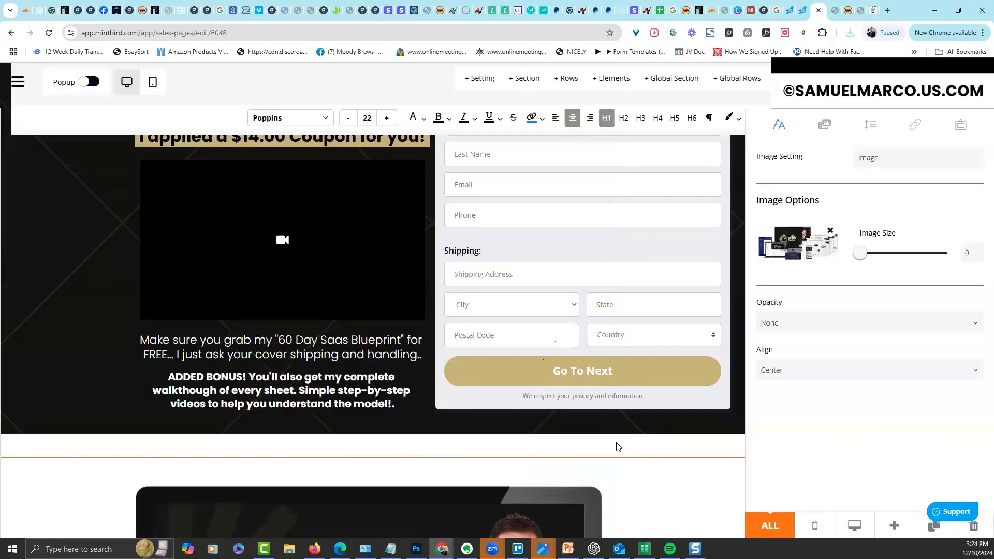
pyautogui.click(621, 448)
pyautogui.moveTo(986, 286); pyautogui.dragTo(978, 406)
pyautogui.scroll(-2, 980, 410)
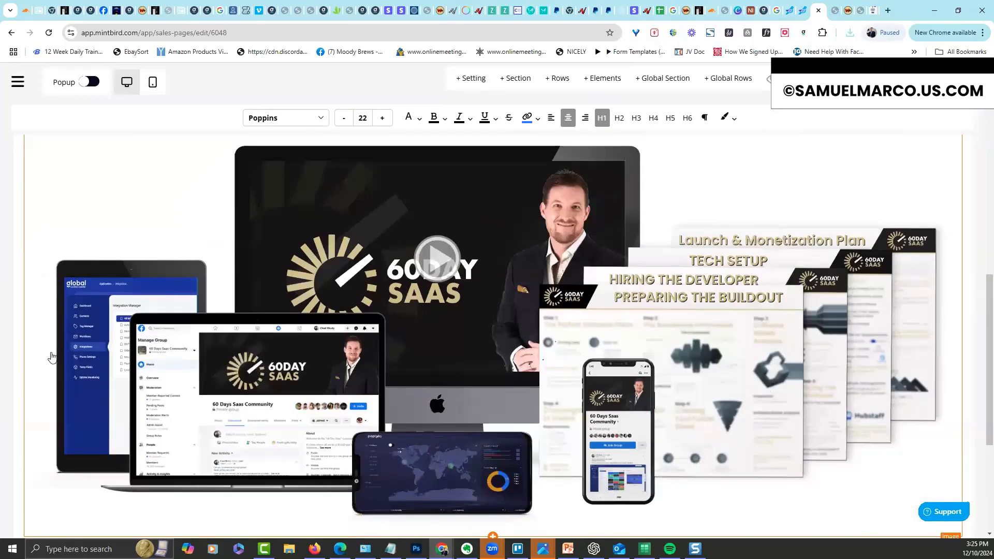
pyautogui.scroll(1, 979, 263)
pyautogui.scroll(2, 980, 264)
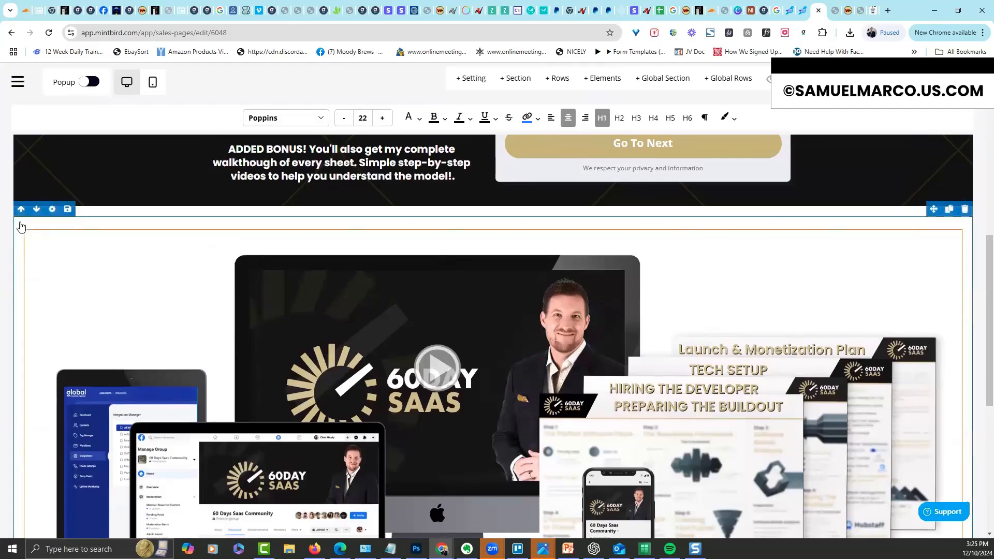
# Narrow the mockup row's width from 100 to 85
pyautogui.click(340, 236)
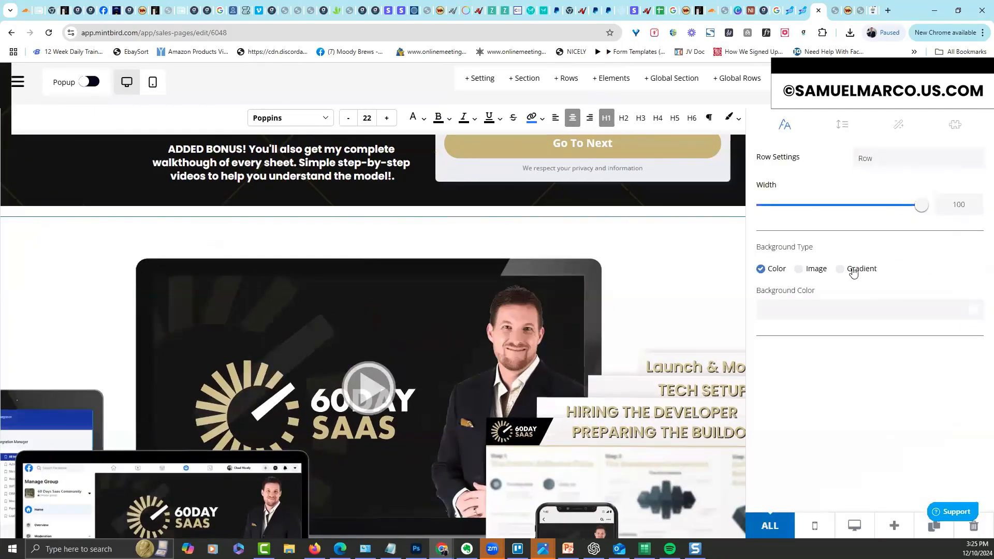
pyautogui.moveTo(926, 208)
pyautogui.moveTo(914, 208); pyautogui.dragTo(897, 206)
pyautogui.click(651, 245)
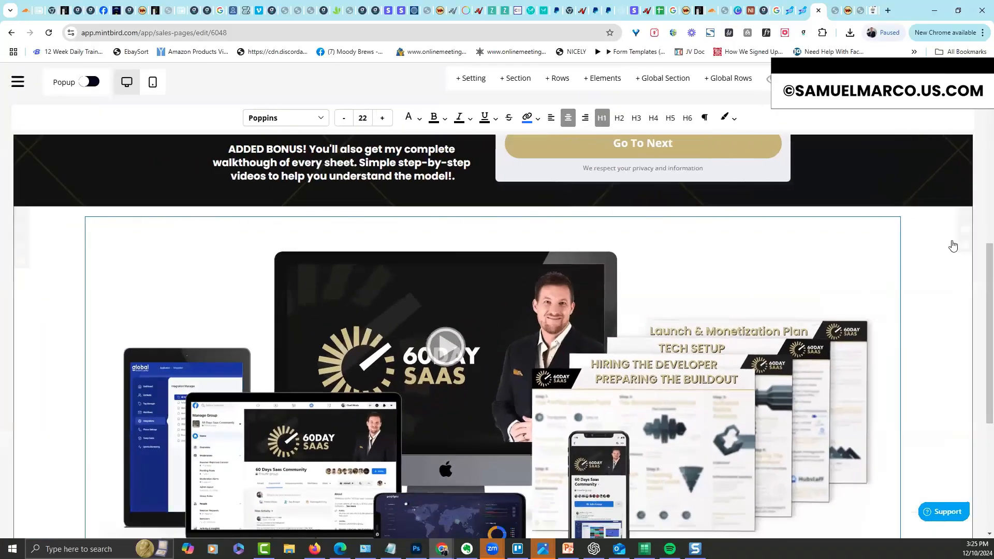
pyautogui.moveTo(986, 256); pyautogui.dragTo(978, 385)
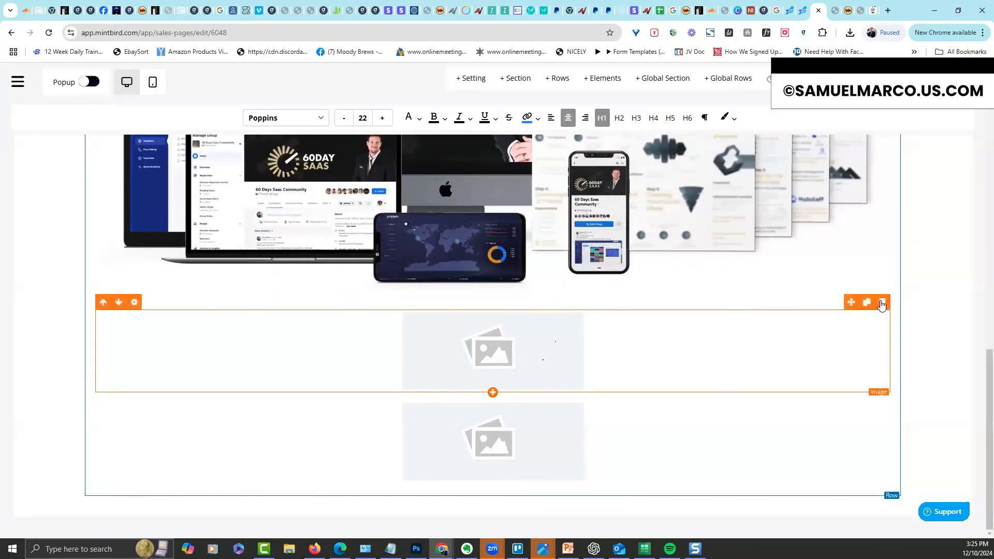
# Delete both empty image placeholders beneath the mockup
pyautogui.press('Delete')
pyautogui.click(476, 355)
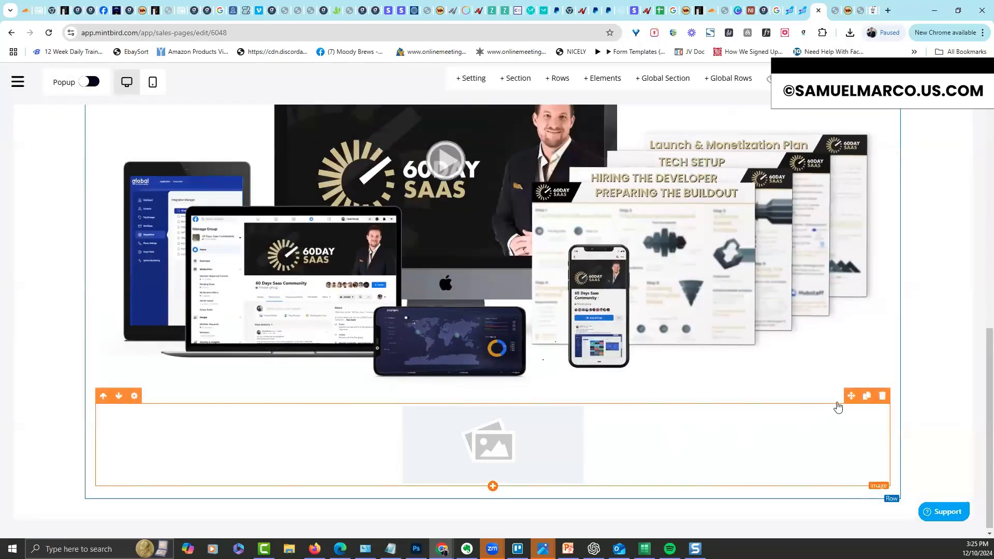
pyautogui.moveTo(883, 399)
pyautogui.press('Delete')
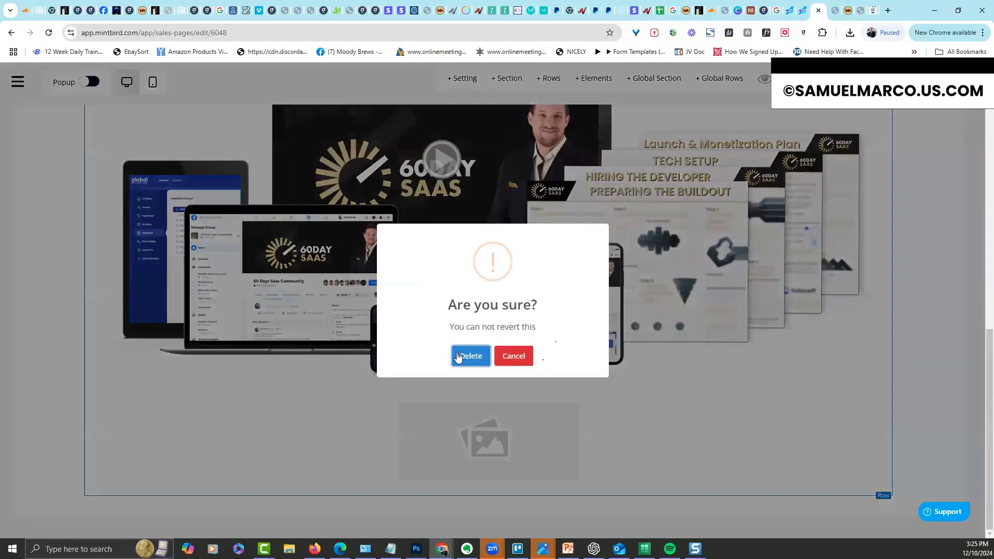
pyautogui.click(469, 355)
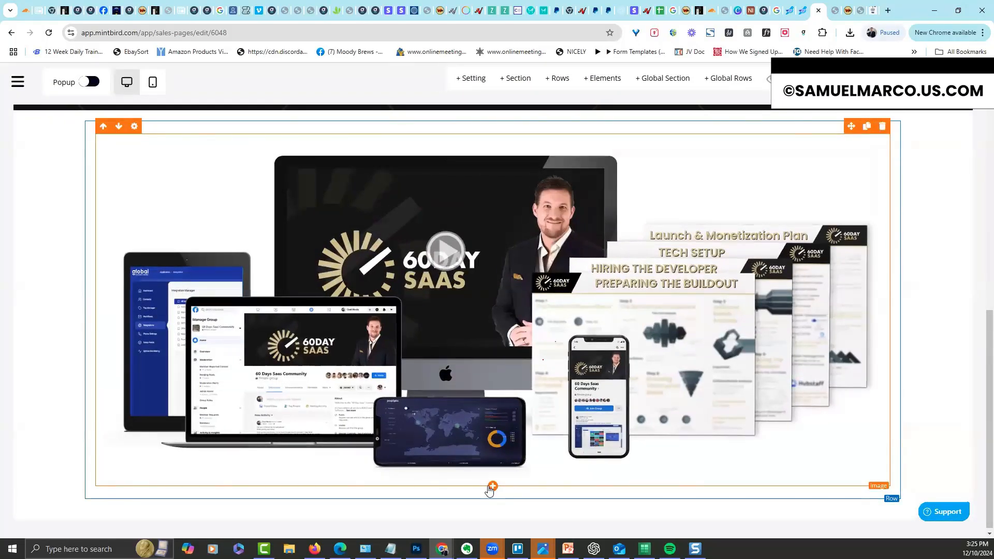
pyautogui.click(492, 487)
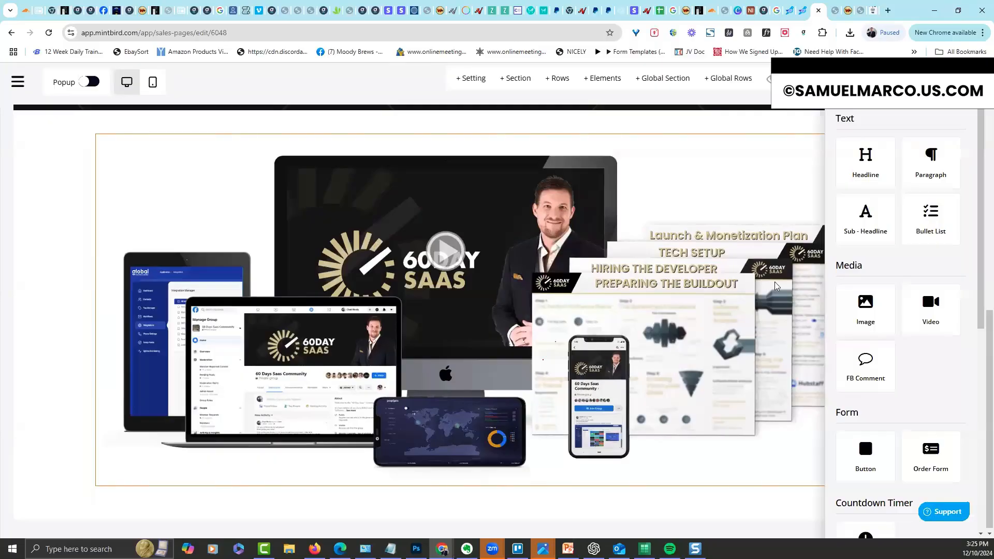
# Add an empty one-column row and move it above the mockup image
pyautogui.click(588, 475)
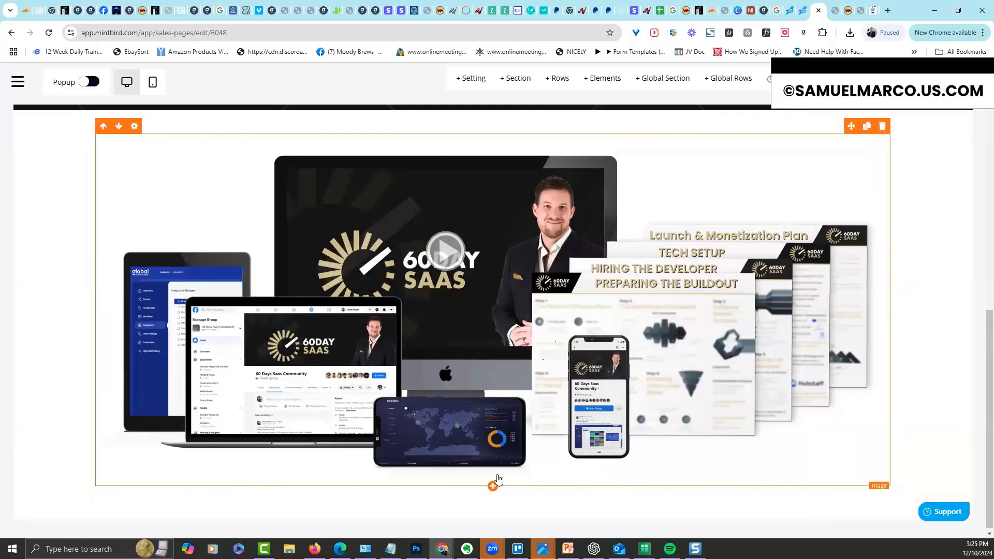
pyautogui.click(493, 498)
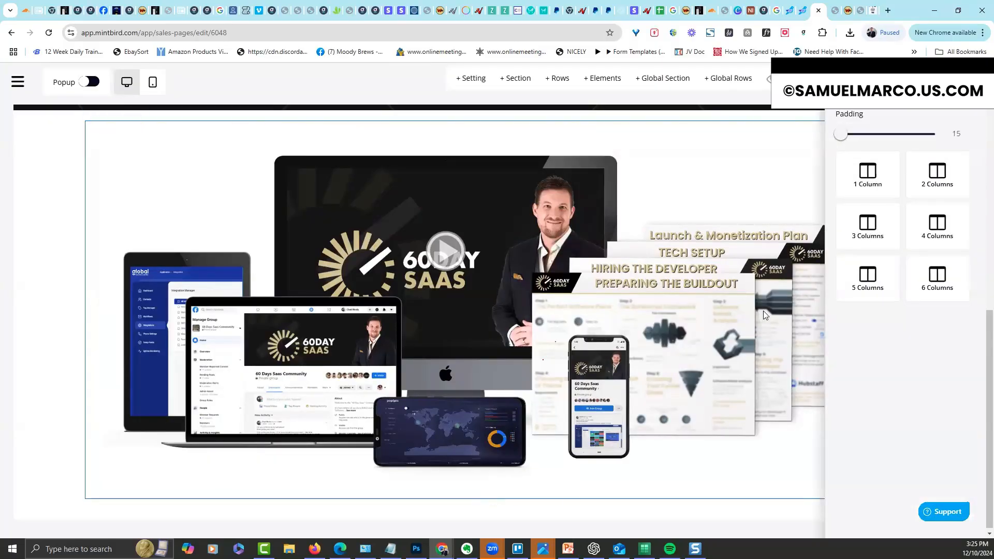
pyautogui.click(622, 520)
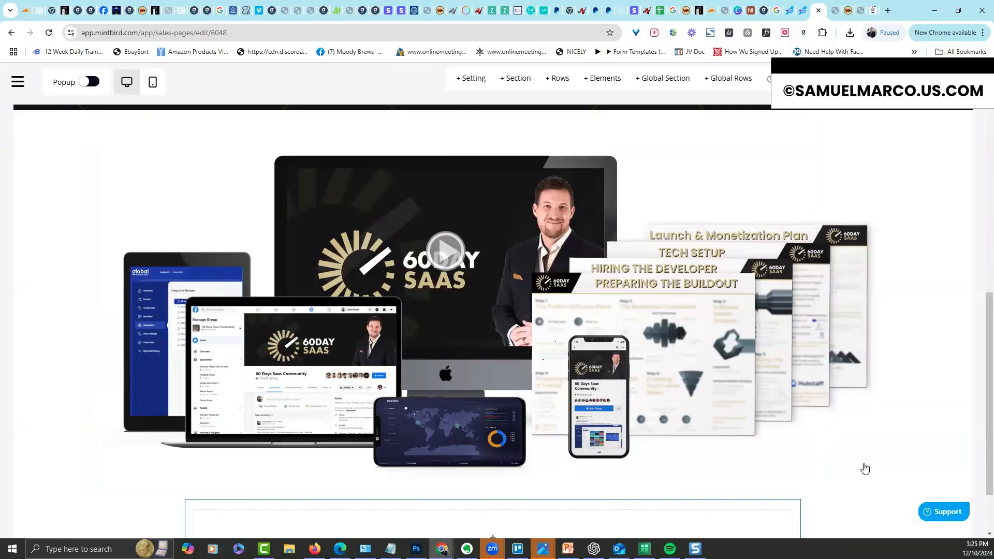
pyautogui.scroll(-2, 979, 342)
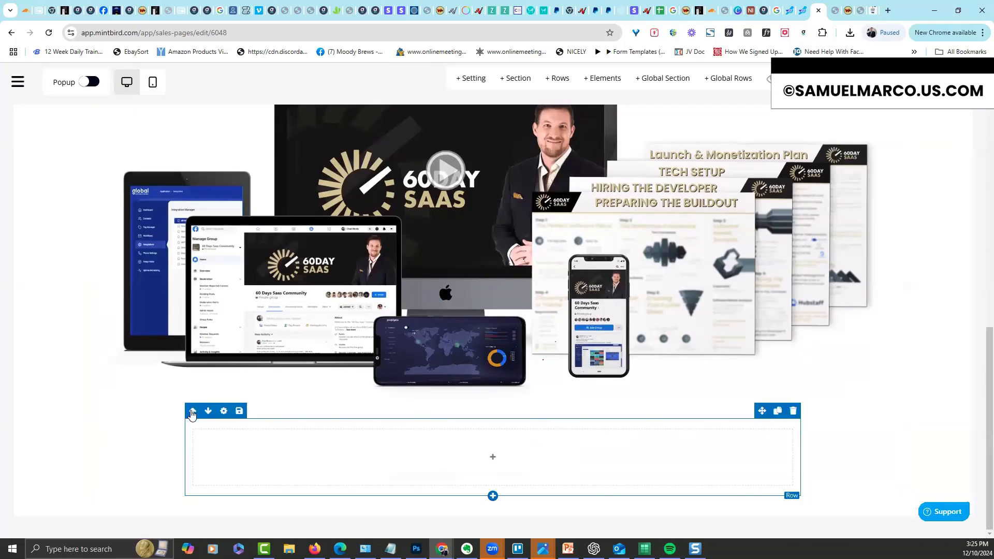
pyautogui.click(192, 413)
pyautogui.scroll(5, 977, 337)
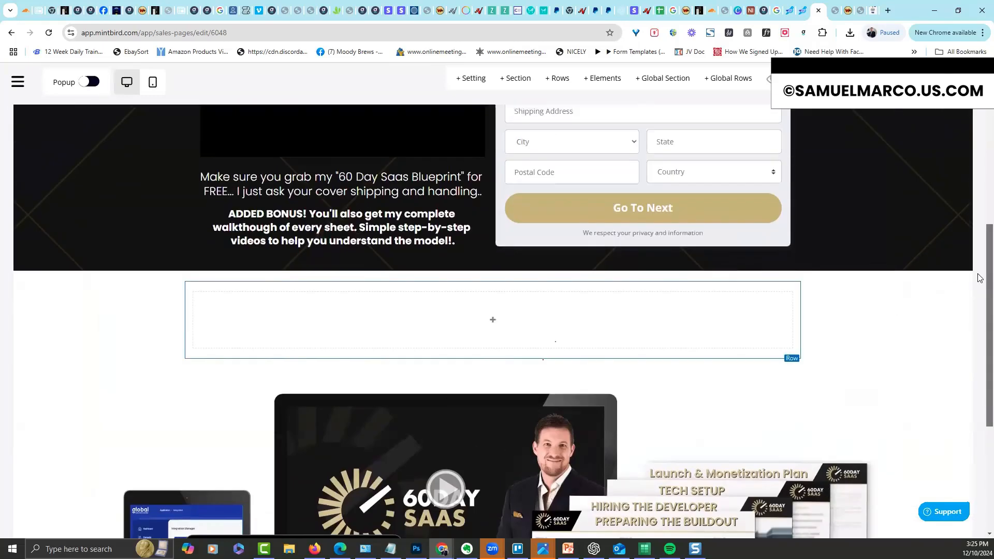
pyautogui.scroll(-3, 978, 278)
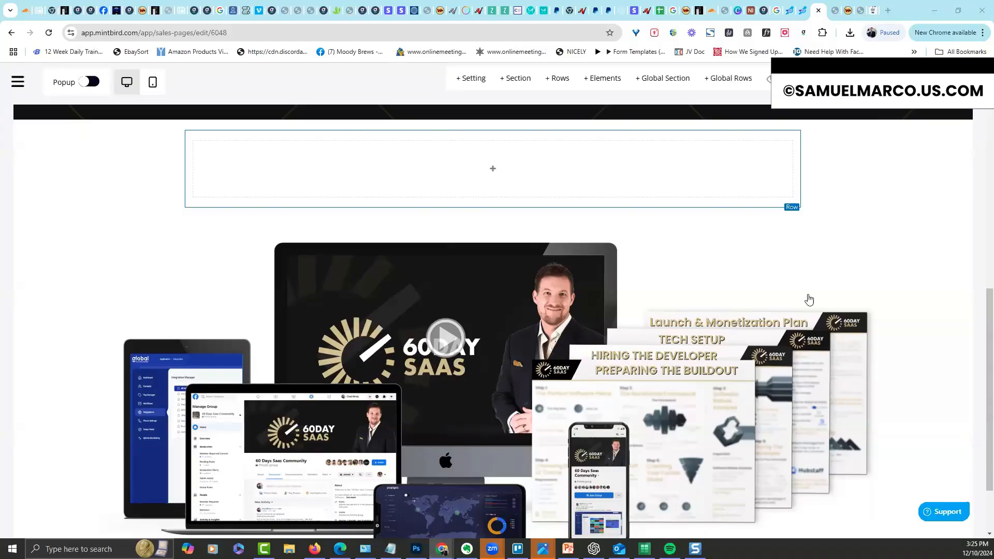
# Add a headline above the mockup introducing the owner as someone who builds, sells and teaches software
pyautogui.click(621, 189)
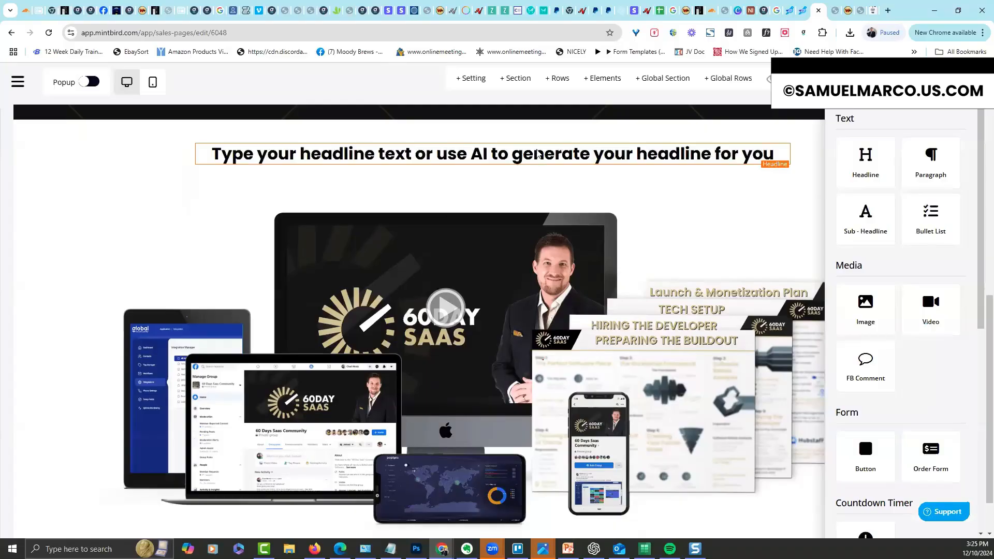
pyautogui.click(537, 154)
pyautogui.tripleClick(537, 154)
pyautogui.rightClick(538, 153)
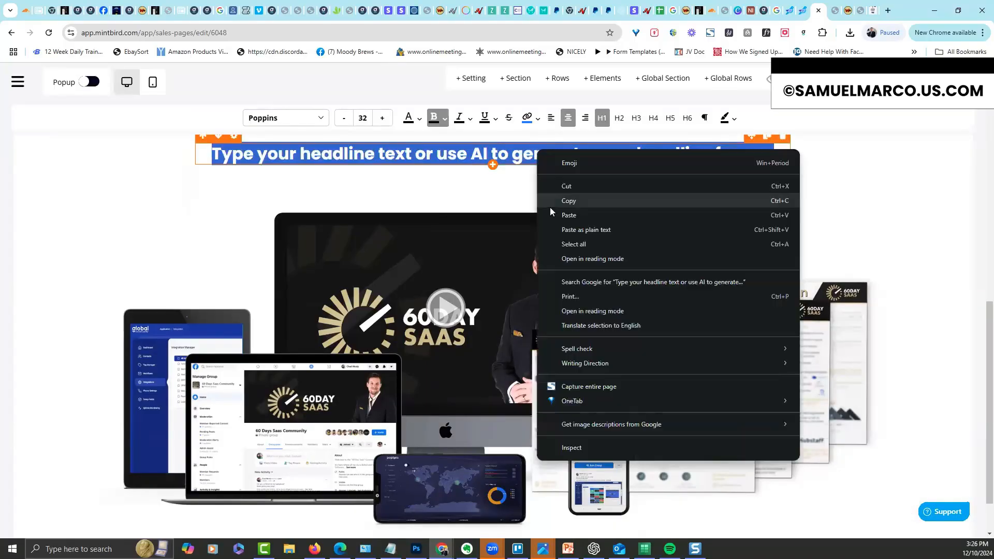
pyautogui.click(568, 216)
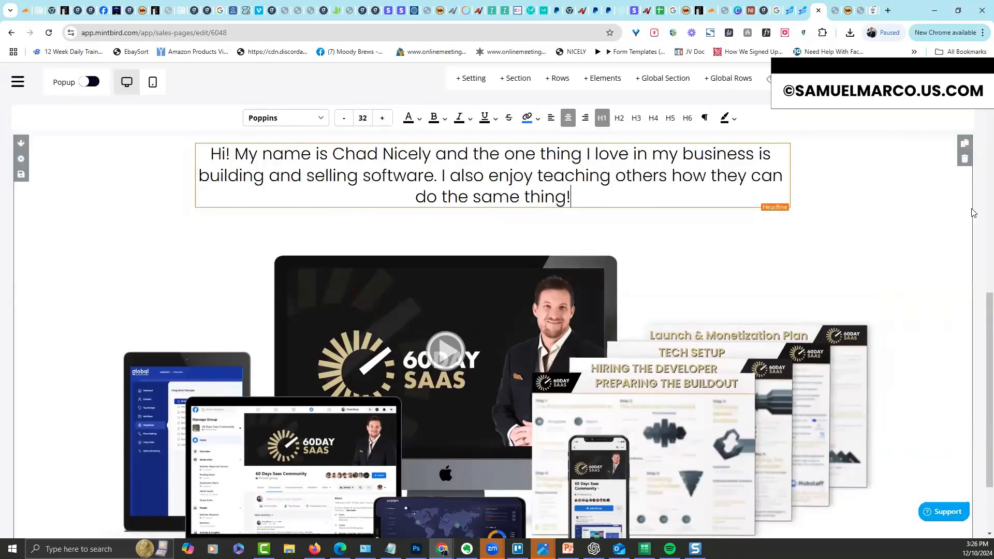
pyautogui.scroll(3, 979, 271)
pyautogui.scroll(5, 978, 203)
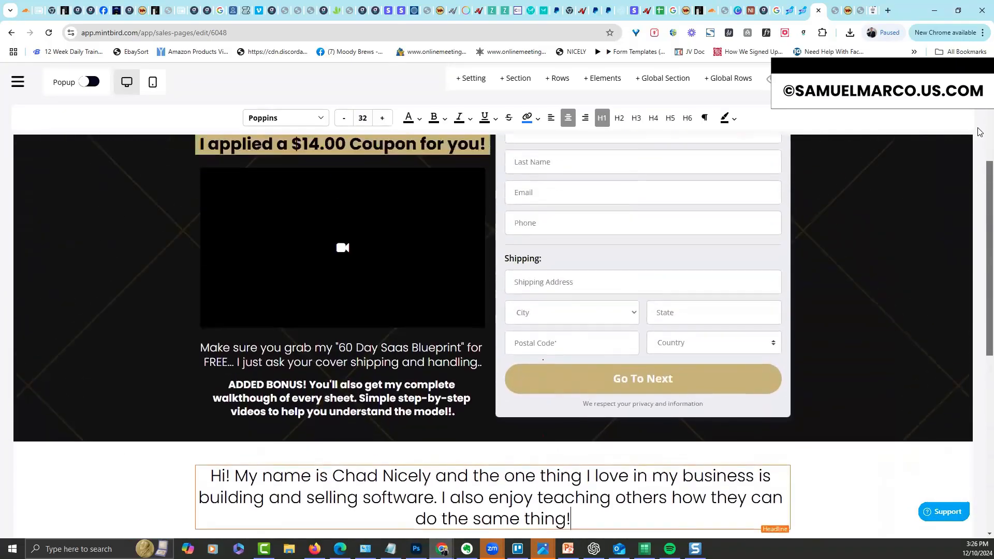
pyautogui.scroll(-10, 969, 176)
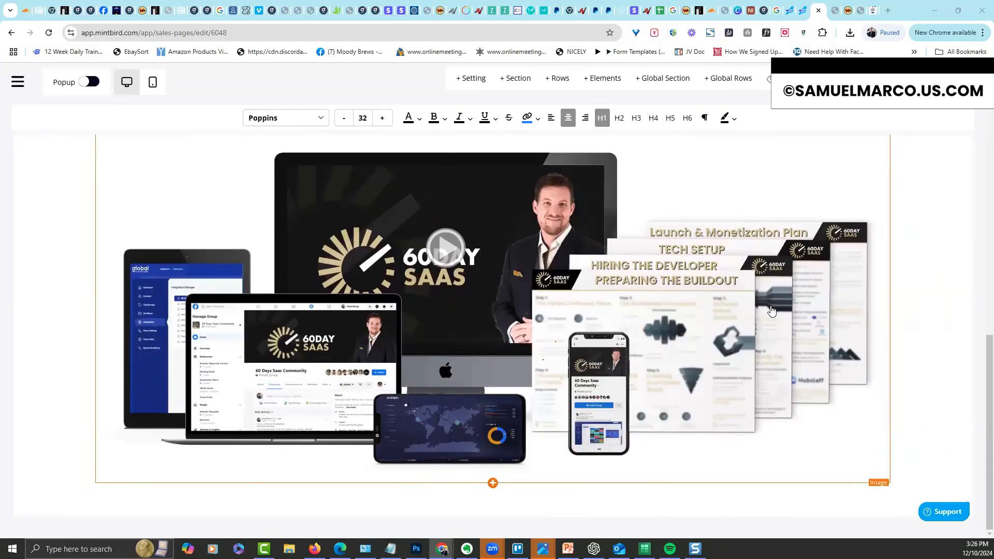
pyautogui.scroll(2, 980, 290)
pyautogui.scroll(10, 980, 290)
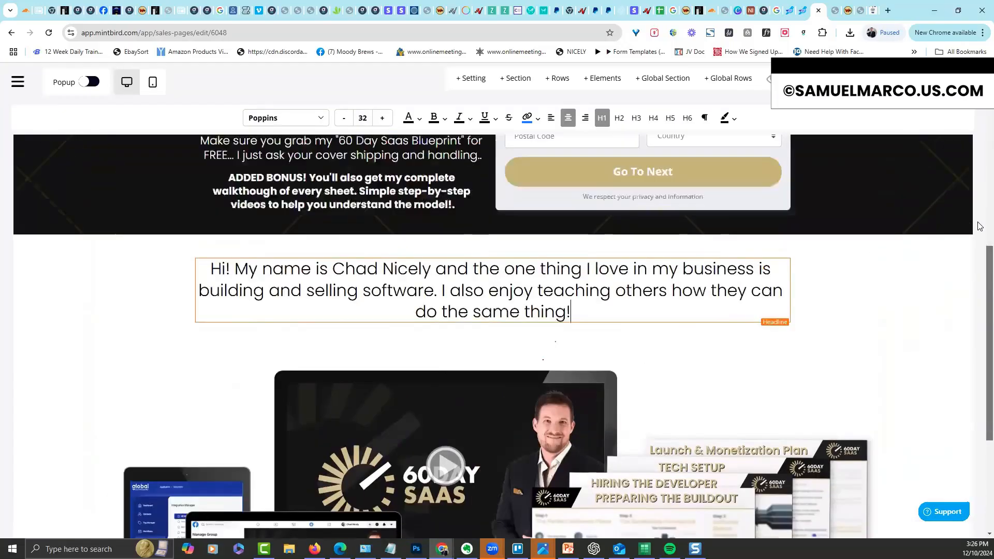
pyautogui.scroll(-10, 980, 344)
pyautogui.scroll(-2, 980, 344)
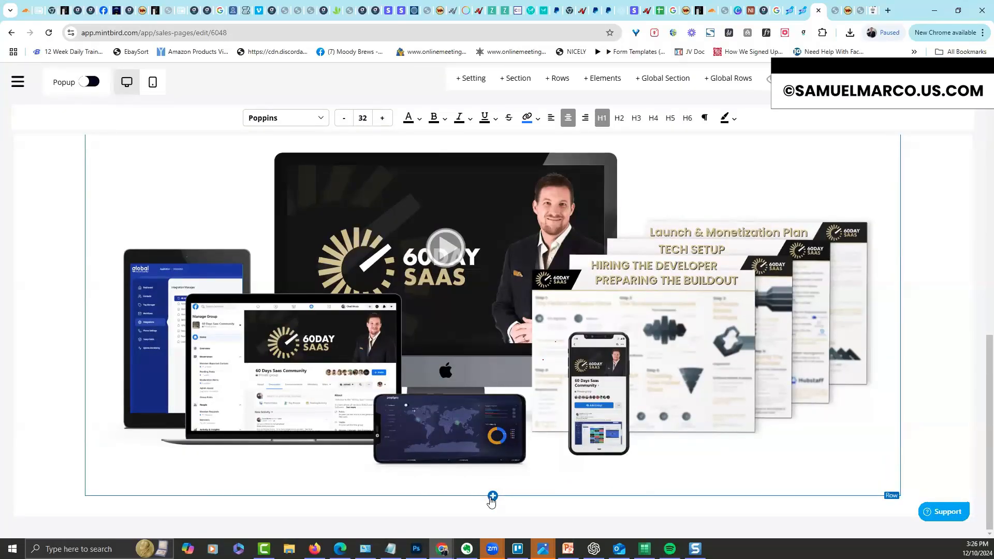
# Add a headline below the mockup reading 'Checkout Some Of The Software I Built Following The "60 Day Saas" Blueprint'
pyautogui.click(493, 485)
pyautogui.click(868, 176)
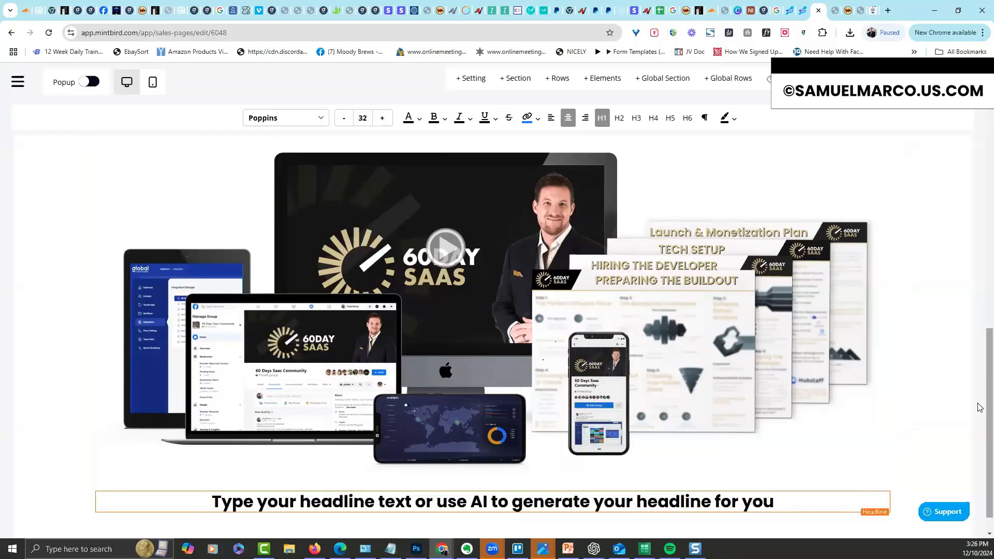
pyautogui.scroll(-1, 979, 383)
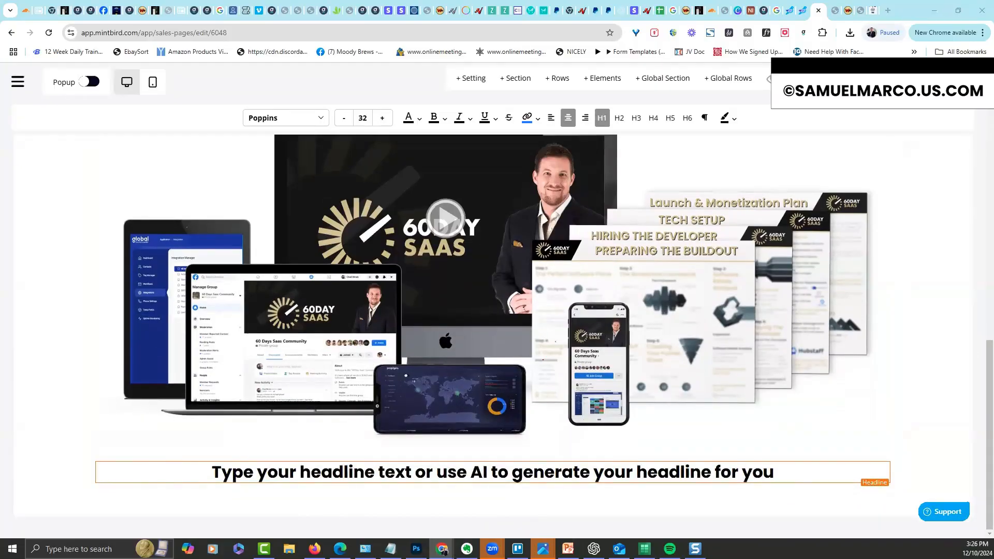
pyautogui.tripleClick(488, 472)
pyautogui.write('Checkout Some Of The Software I Built Following The "60 Day Saas" Blueprint')
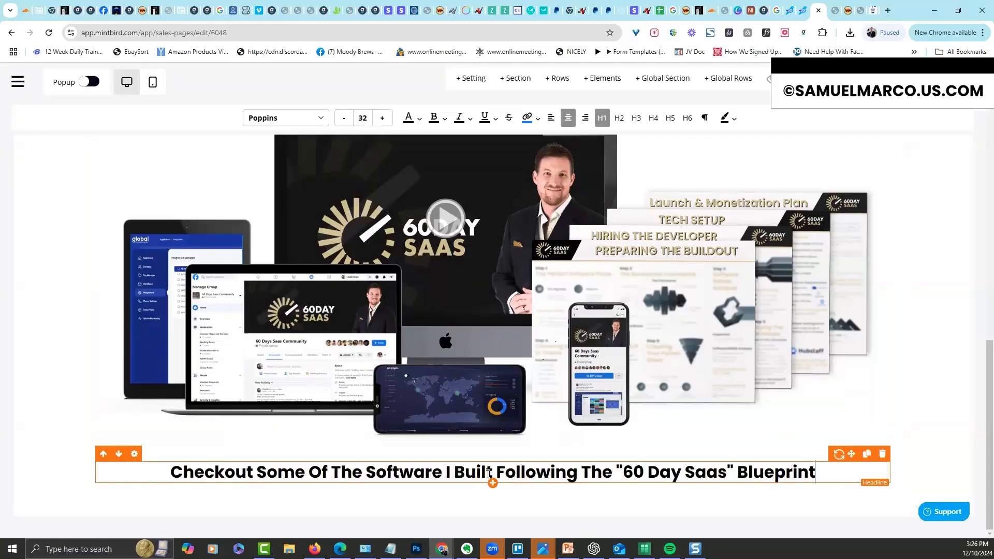
pyautogui.tripleClick(481, 472)
pyautogui.hotkey('ctrl', 'c')
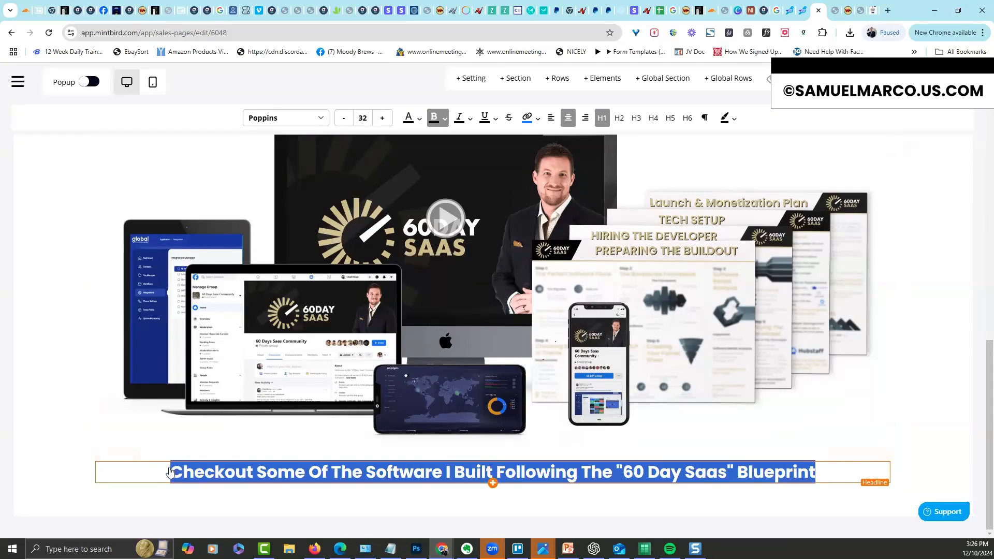
# Enlarge that headline's desktop font size from 32 to 65
pyautogui.click(867, 454)
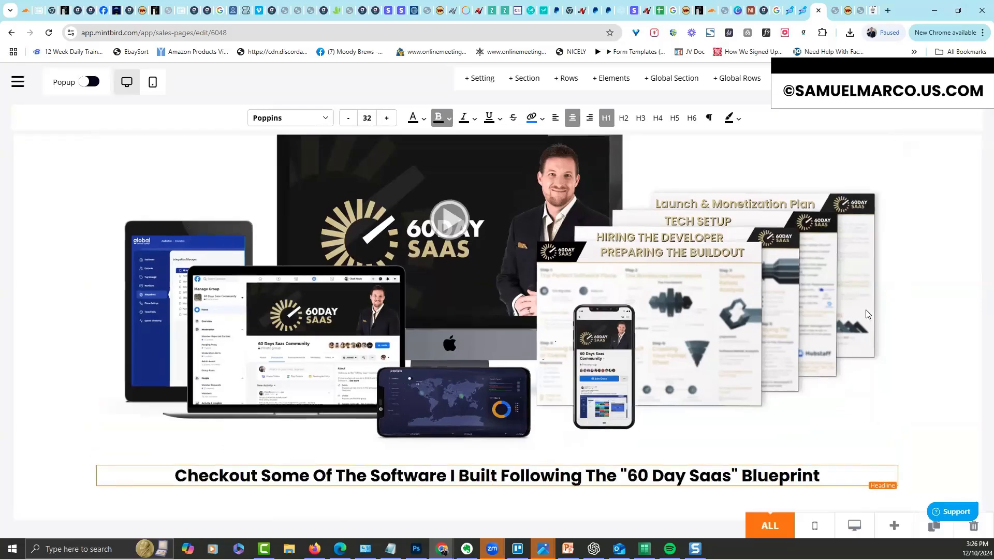
pyautogui.moveTo(785, 247); pyautogui.dragTo(807, 249)
pyautogui.click(674, 498)
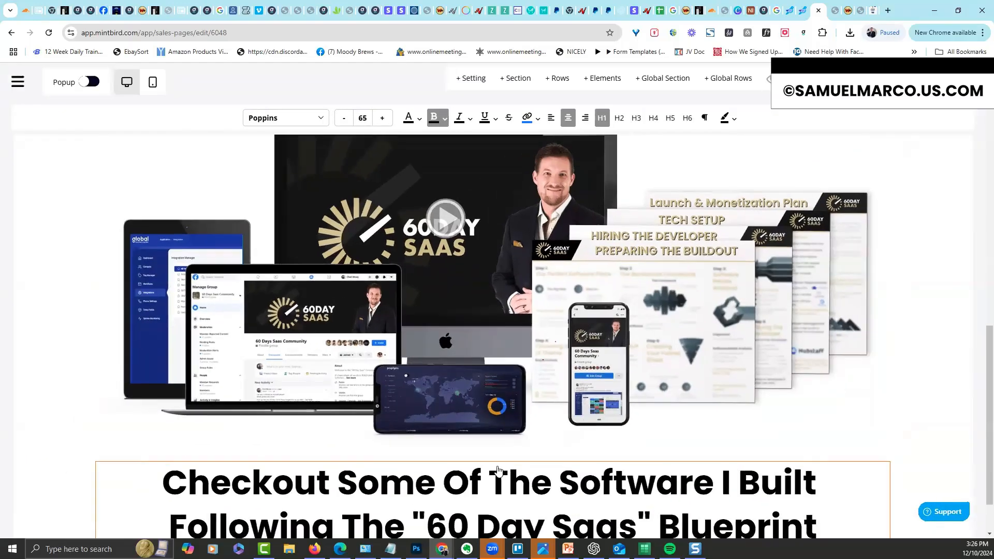
pyautogui.scroll(-1, 408, 410)
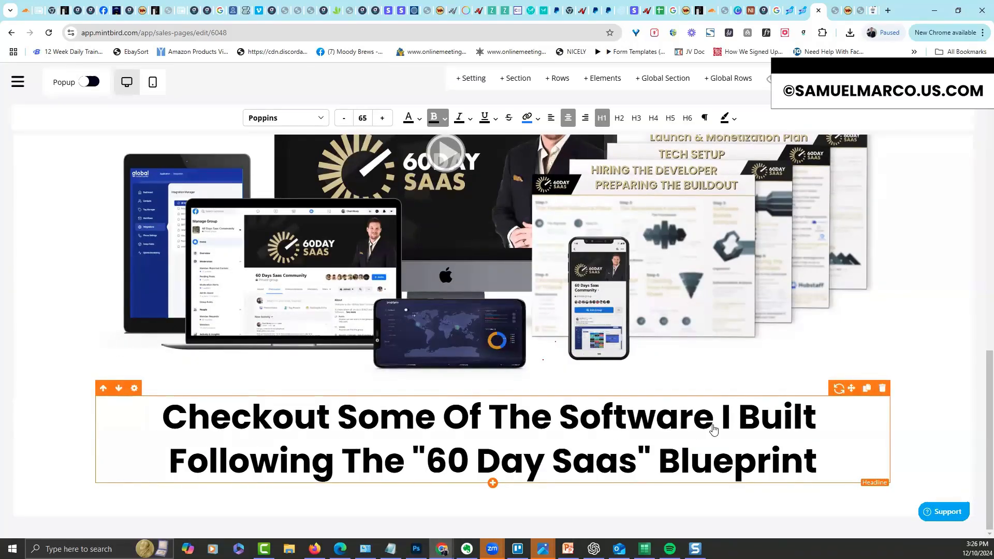
# Delete the software headline and add a one-column row below the mockup
pyautogui.click(882, 389)
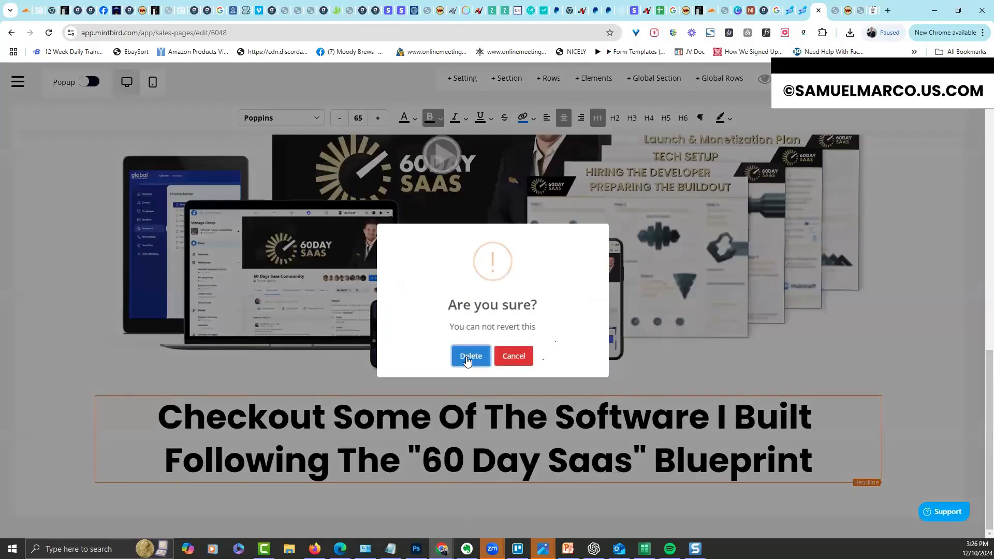
pyautogui.click(470, 356)
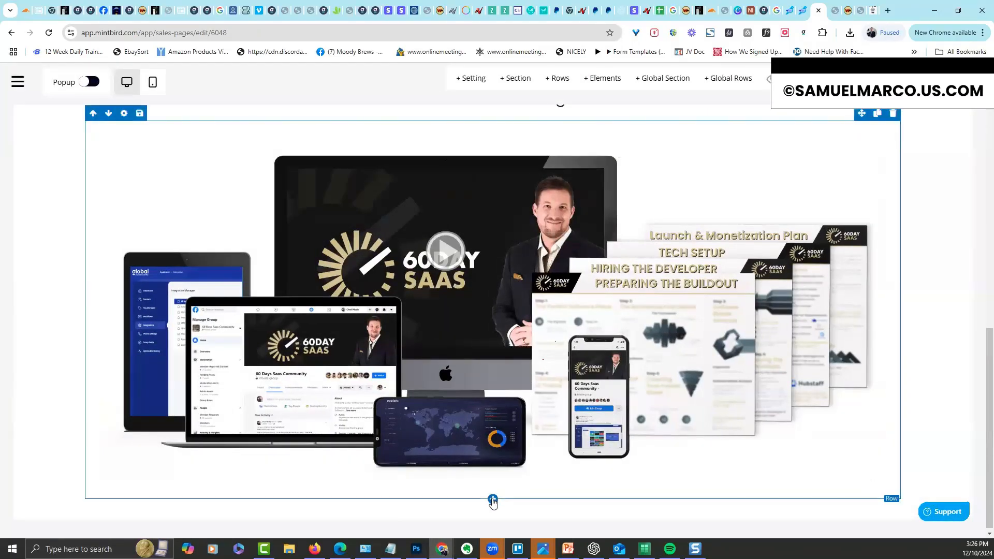
pyautogui.click(493, 487)
pyautogui.click(861, 189)
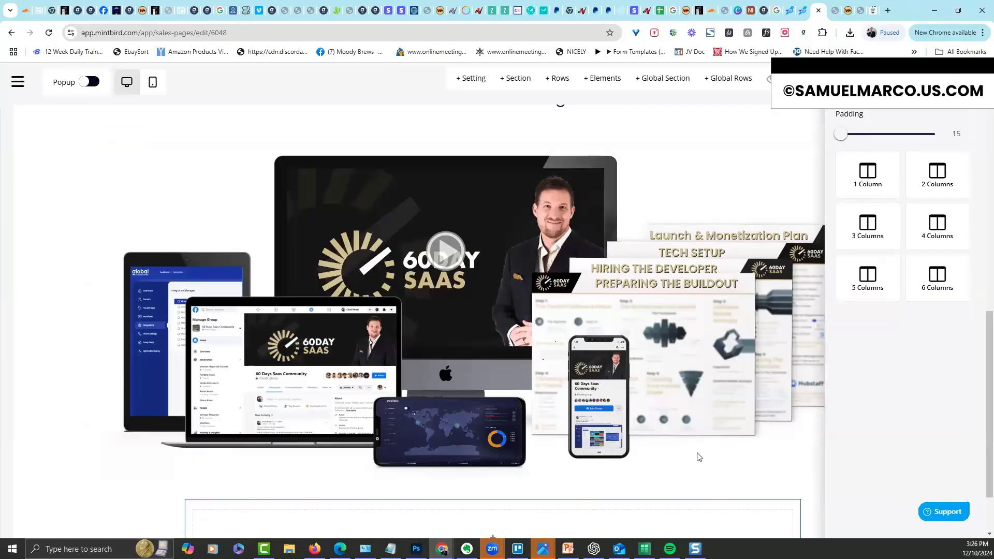
pyautogui.click(699, 456)
pyautogui.moveTo(989, 428); pyautogui.dragTo(978, 466)
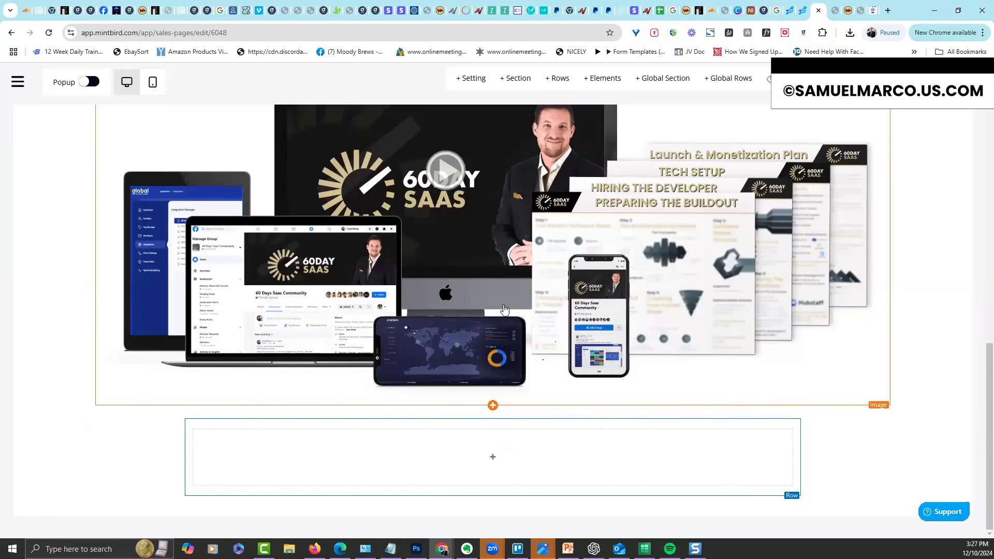
# Place a headline in the new row with the pasted software text at size 65
pyautogui.click(499, 459)
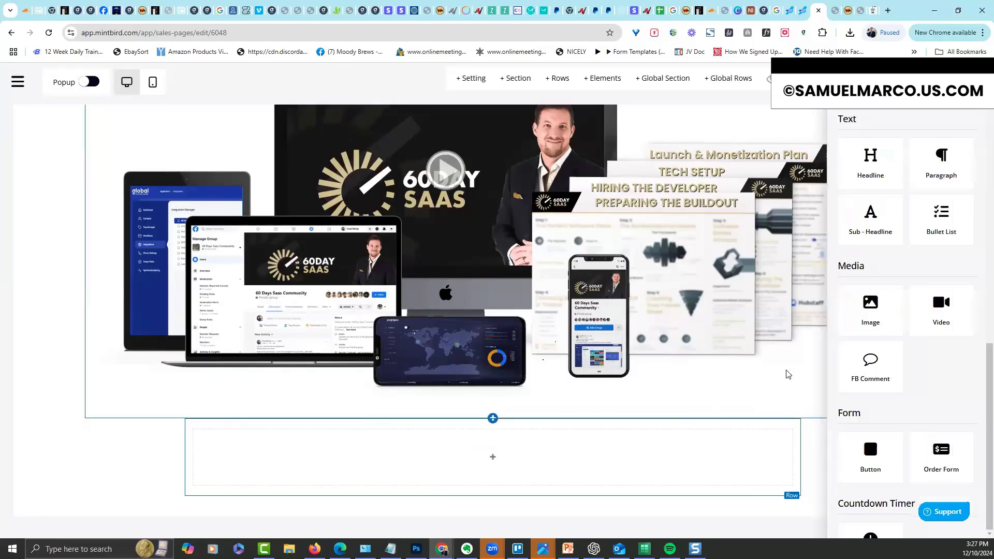
pyautogui.moveTo(854, 172); pyautogui.dragTo(549, 474)
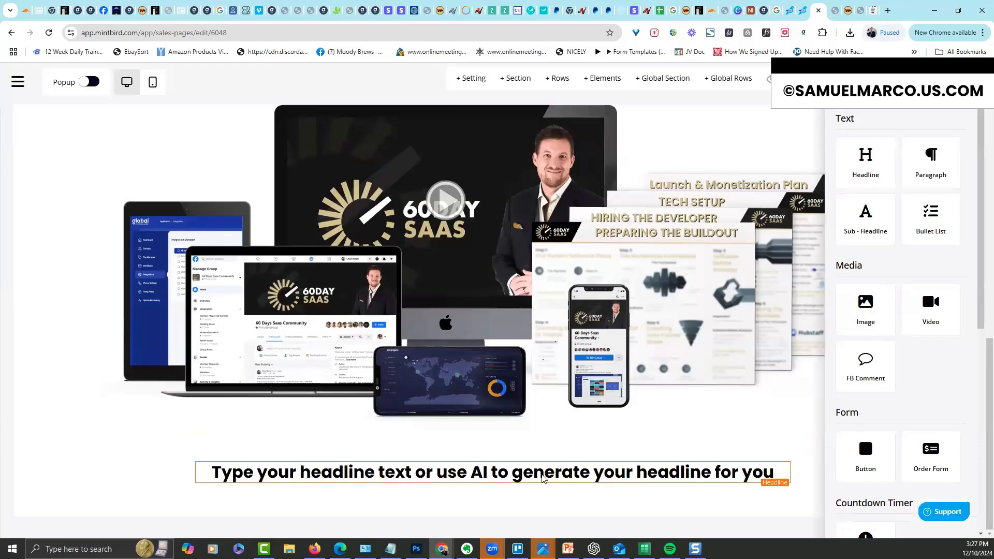
pyautogui.click(542, 474)
pyautogui.tripleClick(542, 474)
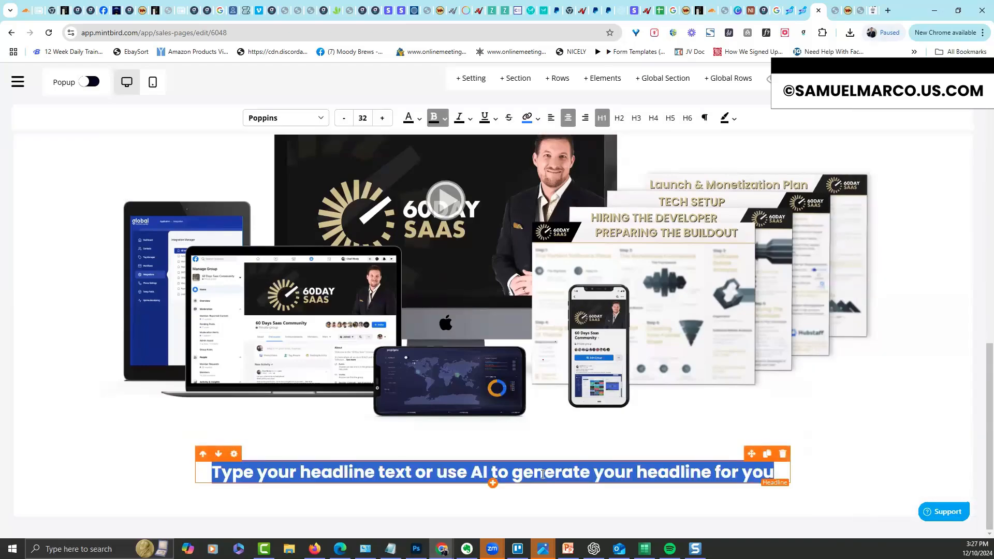
pyautogui.hotkey('ctrl', 'v')
pyautogui.click(234, 454)
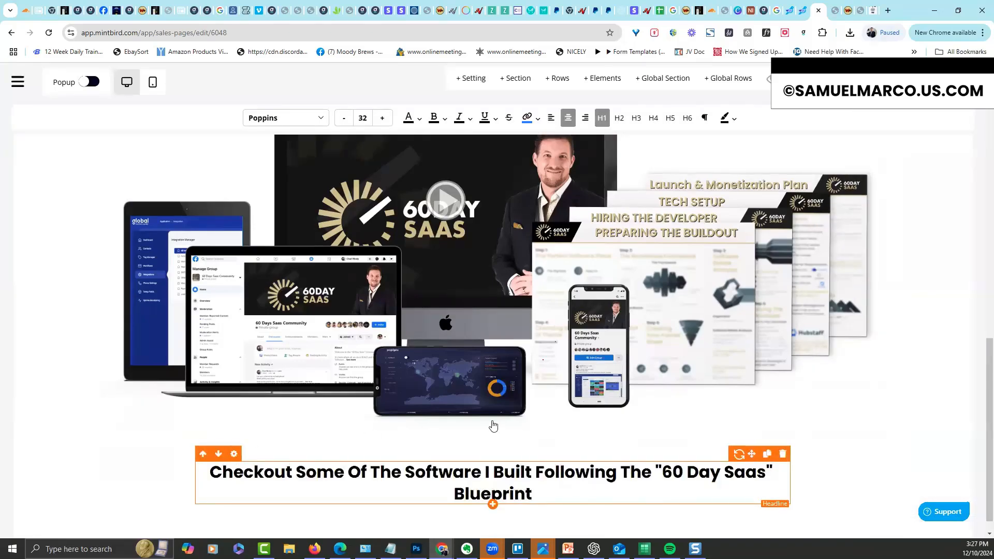
pyautogui.moveTo(783, 248); pyautogui.dragTo(811, 254)
pyautogui.click(706, 475)
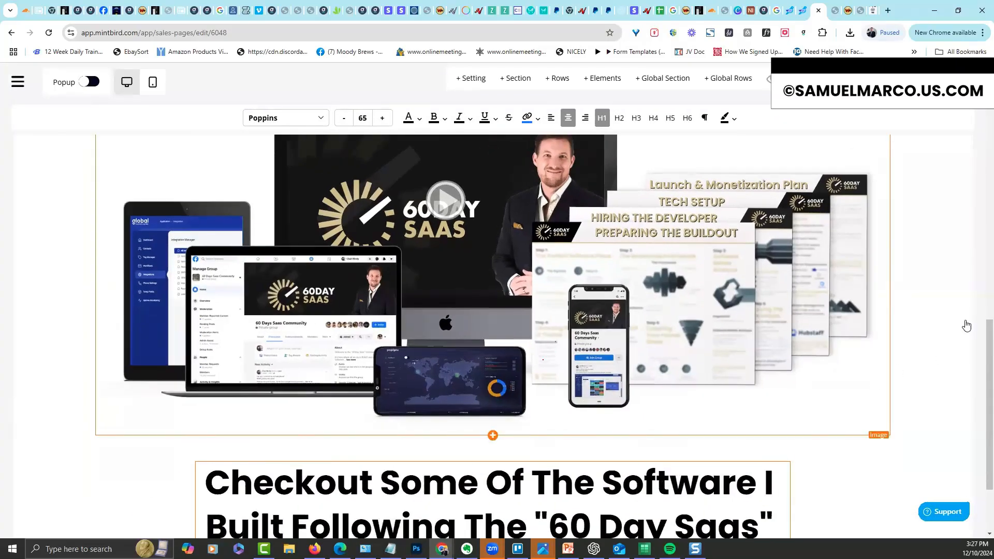
# Reduce the software headline to size 56 so it wraps onto two lines
pyautogui.scroll(-2, 980, 434)
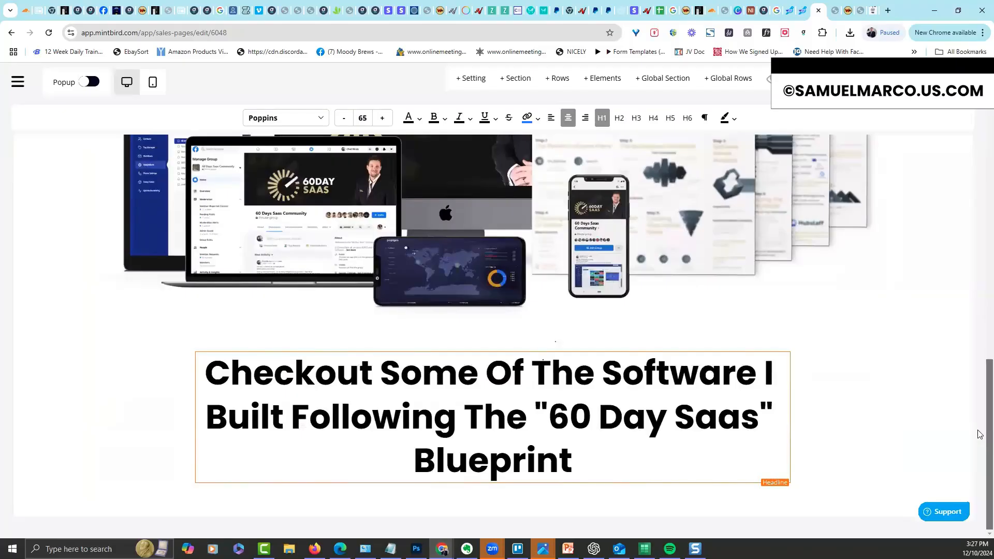
pyautogui.click(234, 345)
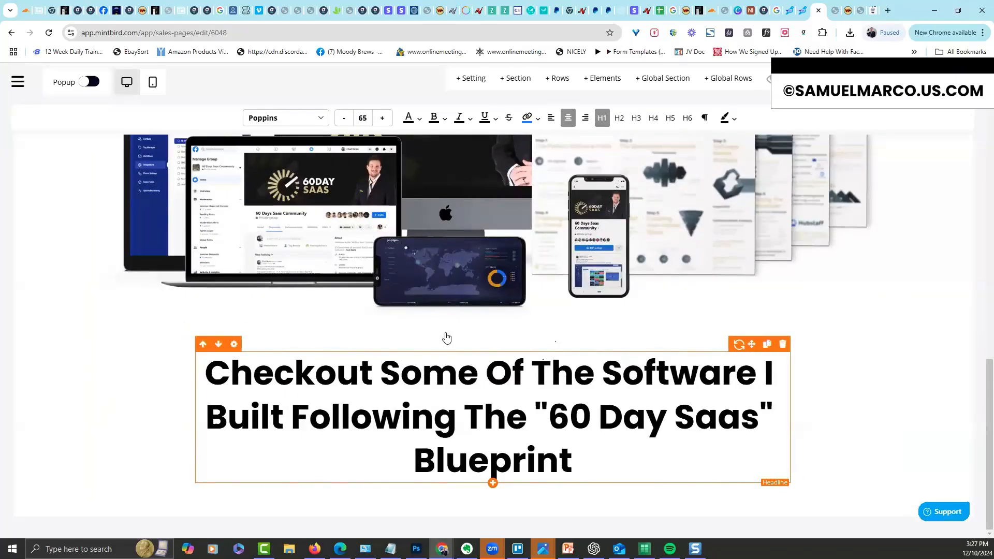
pyautogui.moveTo(811, 248); pyautogui.dragTo(803, 254)
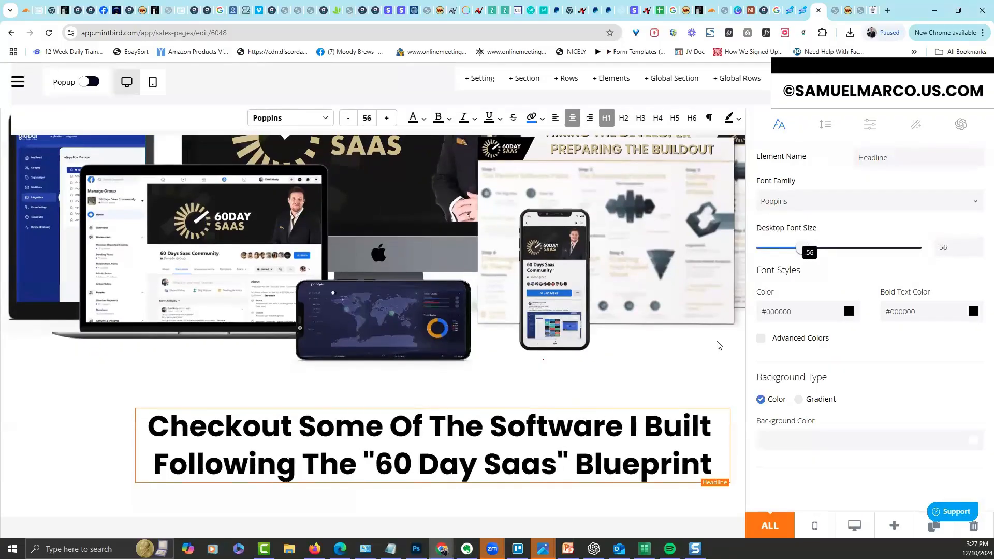
pyautogui.click(700, 357)
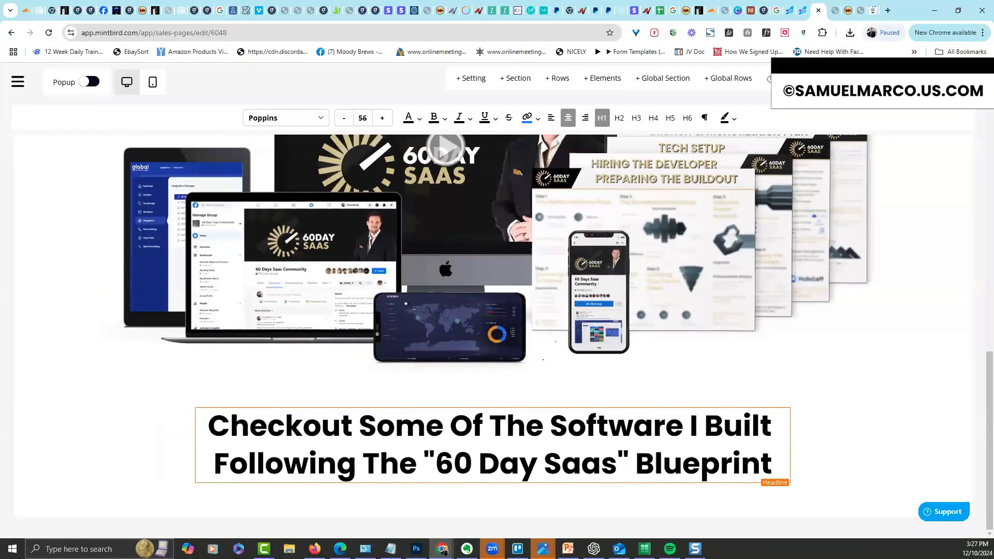
pyautogui.click(480, 466)
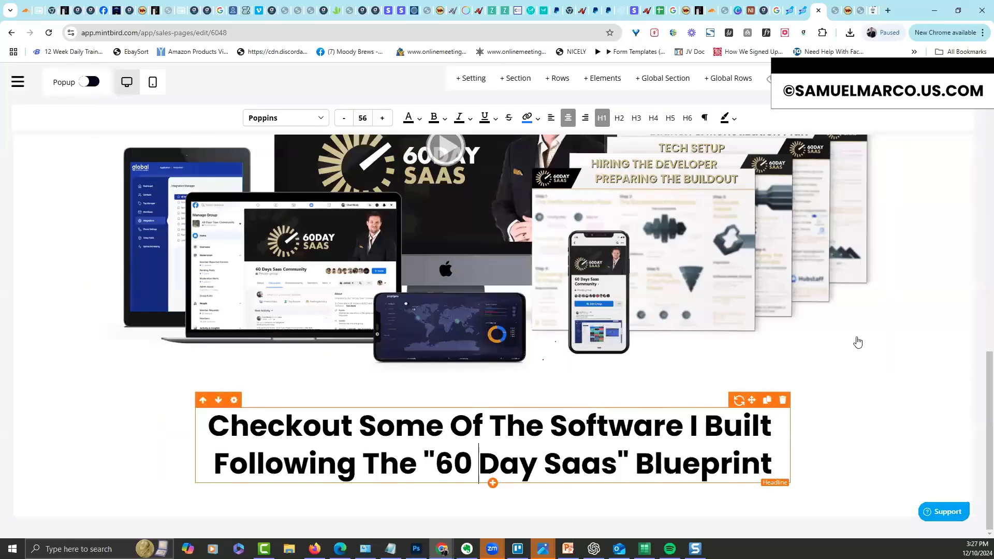
# Add a sub-headline below the headline with the pasted 'Several of these platforms were built in less than 45 days...' text
pyautogui.click(493, 483)
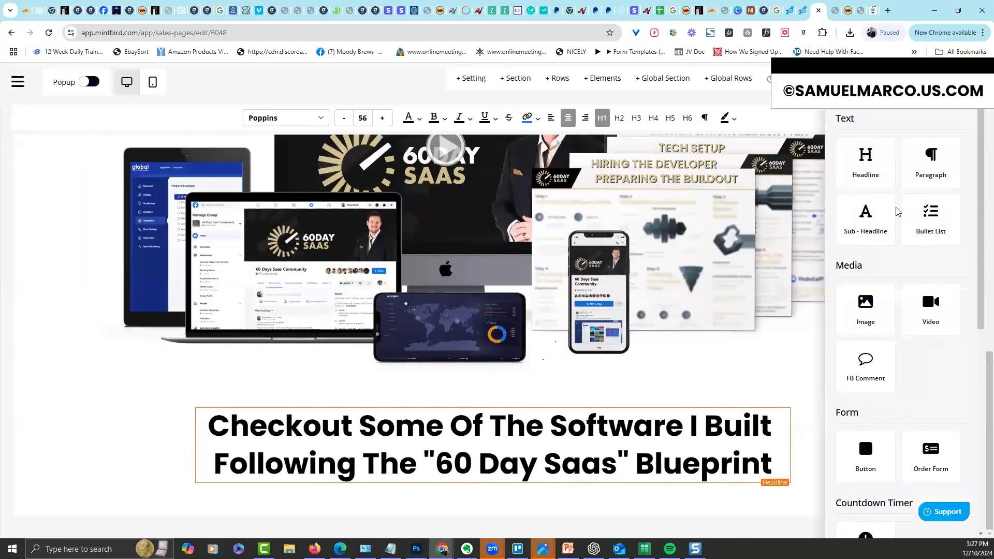
pyautogui.click(756, 377)
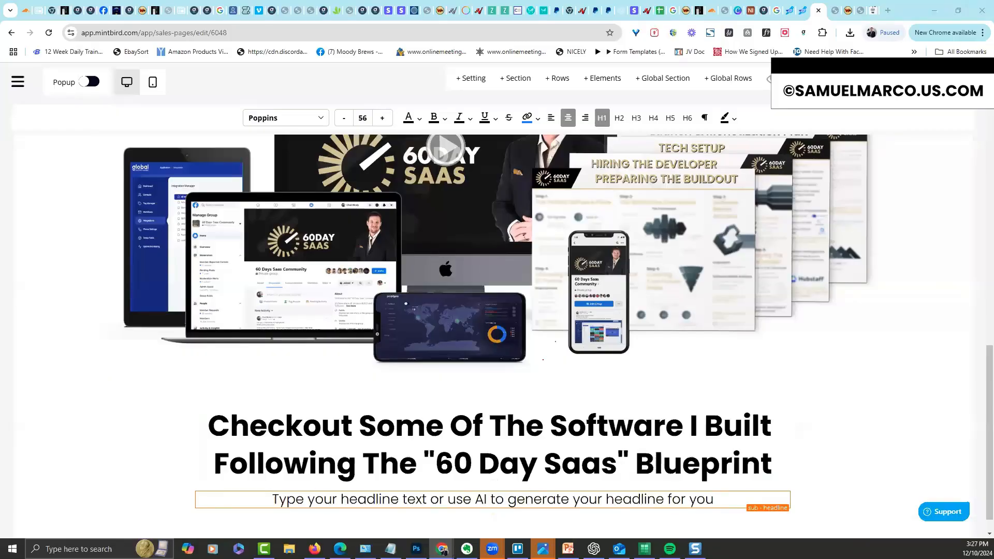
pyautogui.tripleClick(588, 498)
pyautogui.write('Several of these platforms were built in less than 45 days... Not all but several :)')
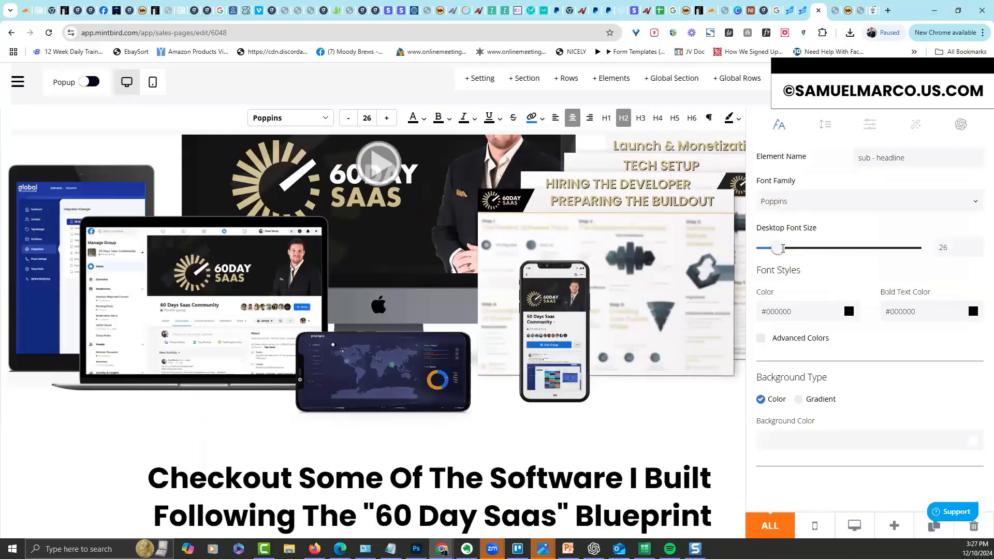
# Enlarge the sub-headline font from 26 to 44 and join 'Not all but several :)' onto one line
pyautogui.moveTo(783, 248); pyautogui.dragTo(793, 248)
pyautogui.click(694, 425)
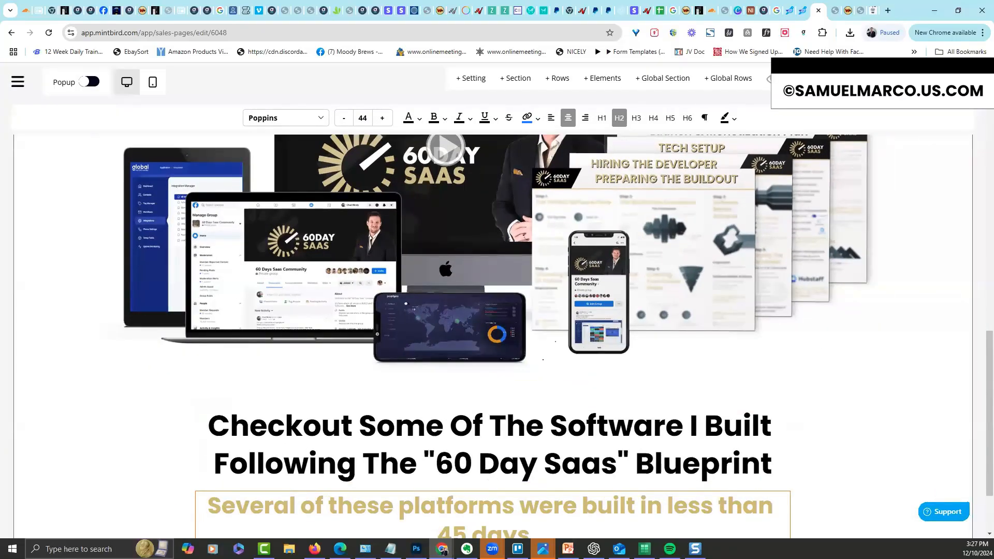
pyautogui.scroll(-2, 980, 436)
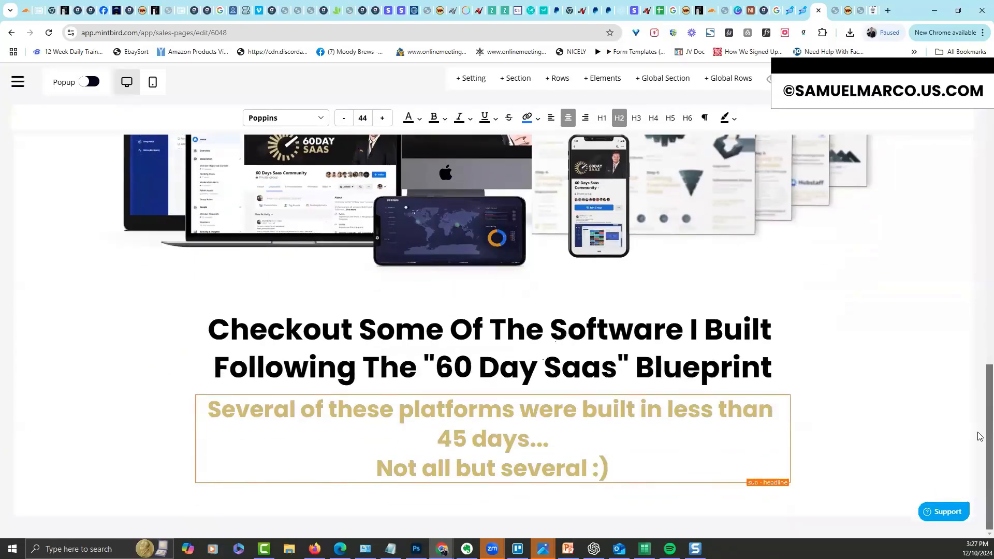
pyautogui.click(383, 469)
pyautogui.press('BackSpace')
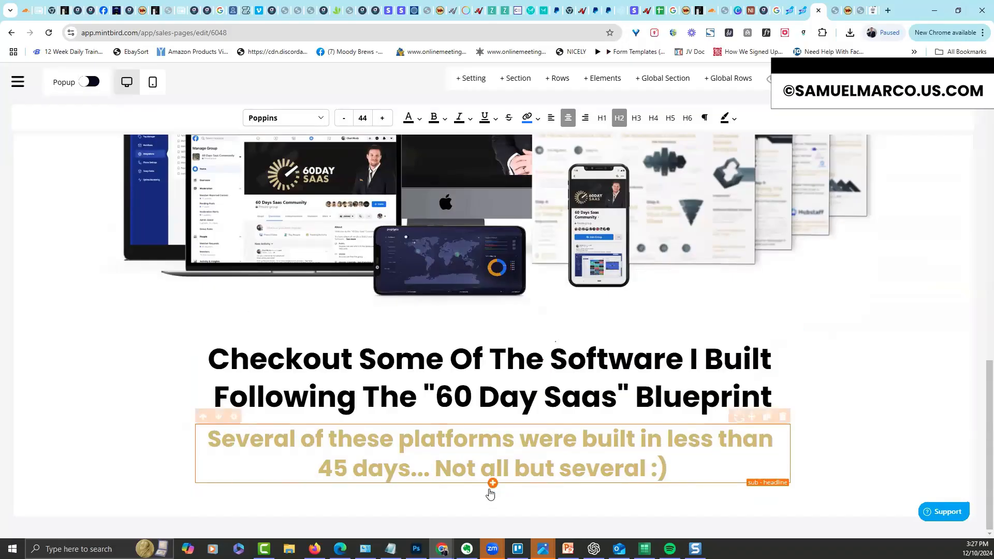
# Delete the bullet list below the sub-headline and confirm the removal
pyautogui.click(492, 483)
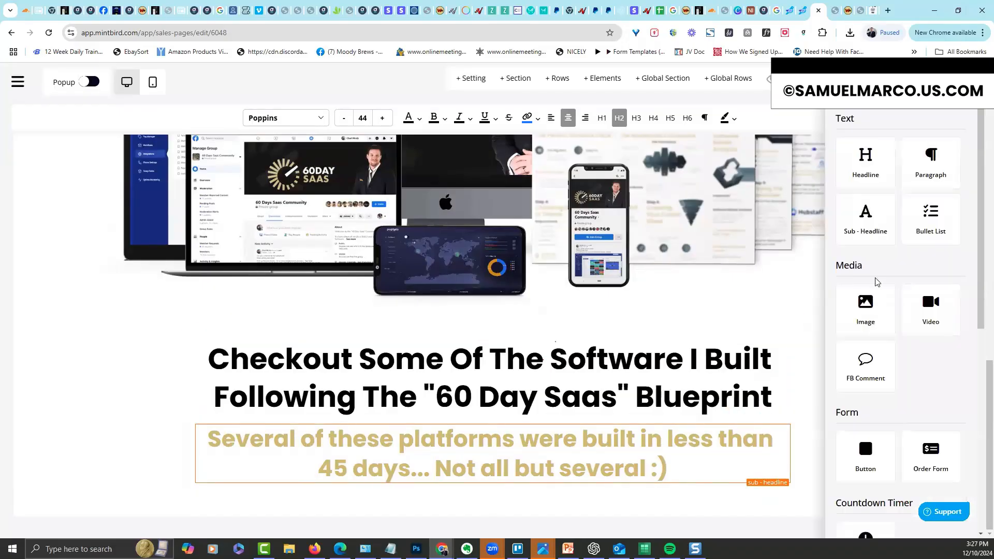
pyautogui.click(934, 213)
pyautogui.click(787, 310)
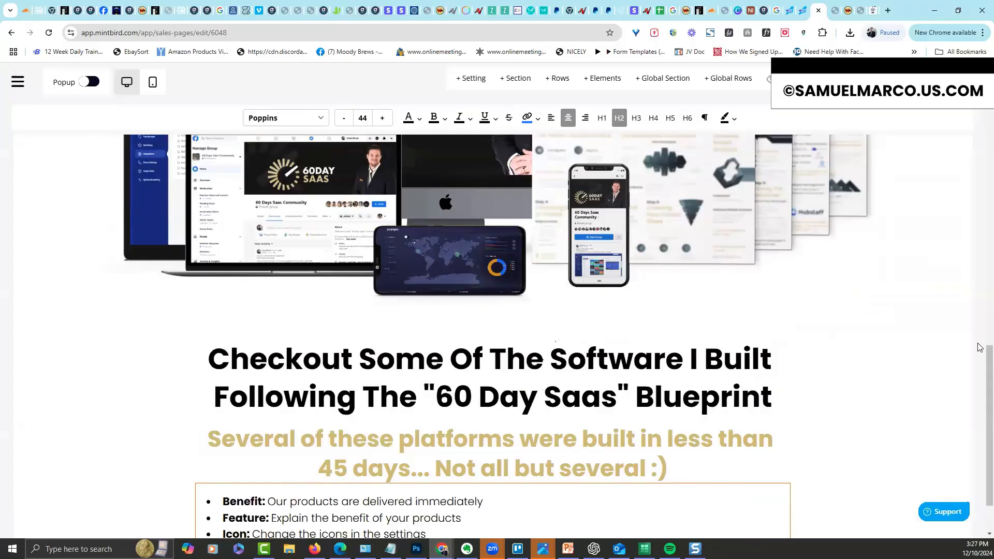
pyautogui.moveTo(988, 356); pyautogui.dragTo(988, 462)
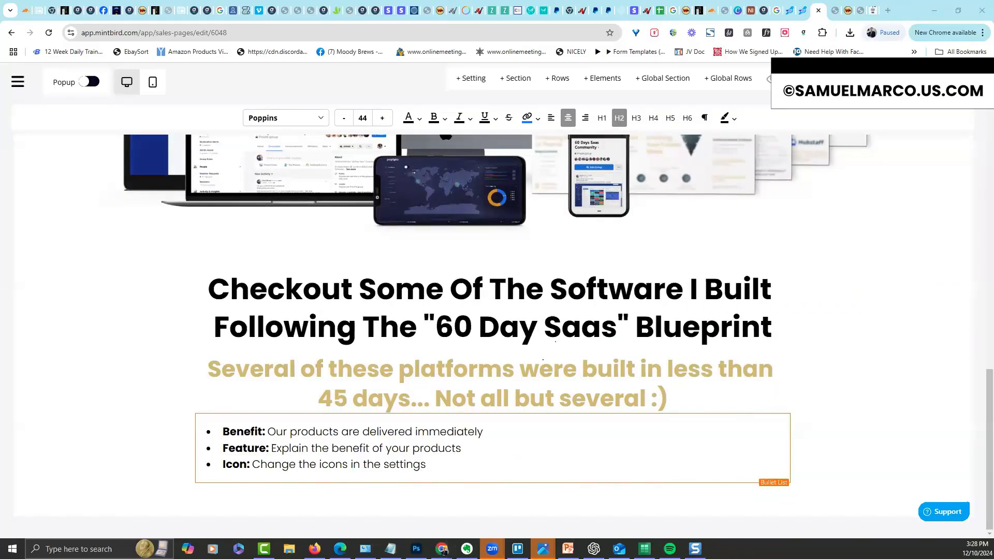
pyautogui.click(787, 409)
pyautogui.click(472, 356)
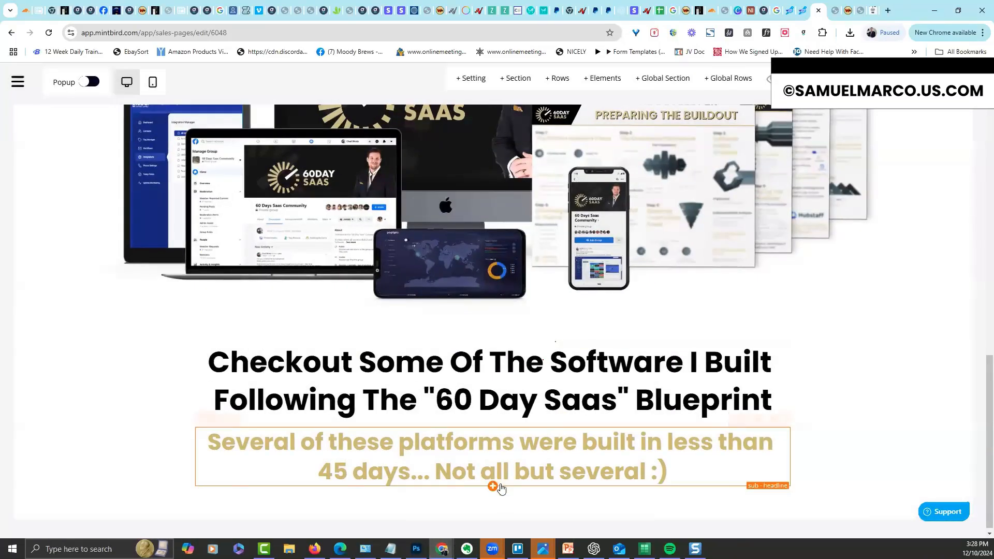
# Insert a Paragraph block under the gold sub-headline
pyautogui.click(493, 487)
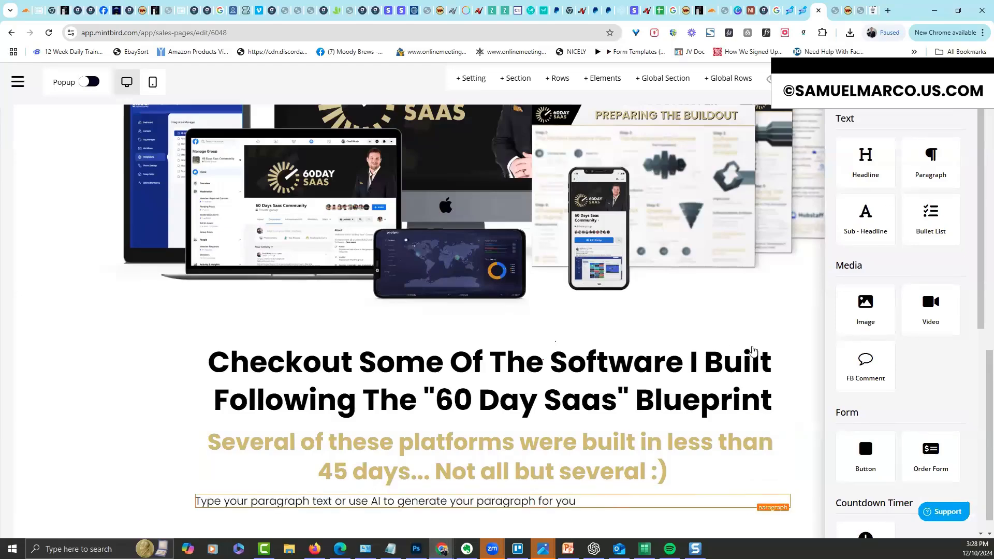
pyautogui.click(724, 342)
pyautogui.moveTo(989, 365); pyautogui.dragTo(989, 381)
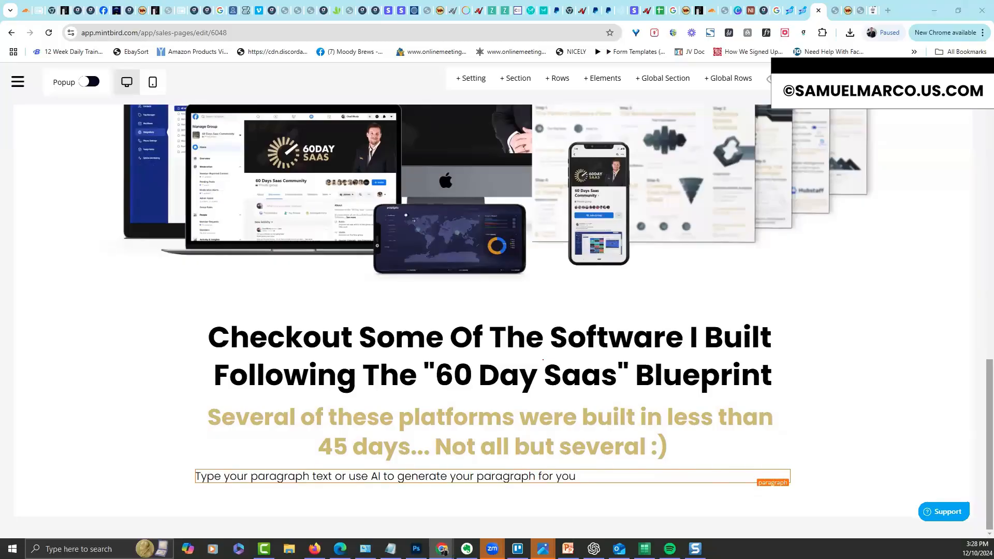
# Replace the placeholder paragraph with the pasted software-story text
pyautogui.click(413, 481)
pyautogui.tripleClick(413, 479)
pyautogui.write("The software you see below I created following this exact process. This process has taken about 15 years to put together. It's a result of success and failures.  There's a lot that can go wrong in this business. Building software is not an easy thing to master but it's profitable once you figure it out.  You can be building your own software with the pillar sheets I've provided in no time. I've built out over 30 platforms following this incredible process. I'm able to build 3 platforms a")
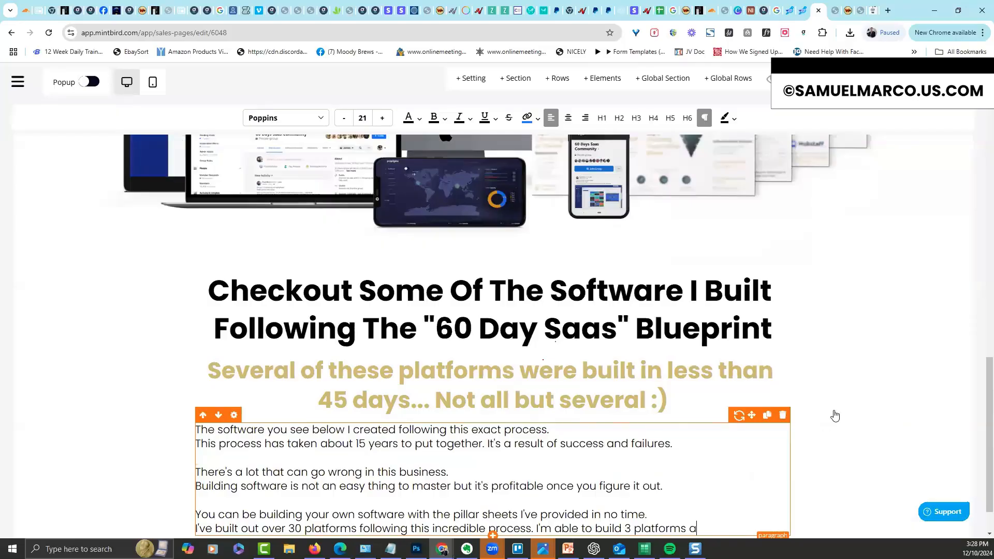
pyautogui.scroll(-1, 661, 403)
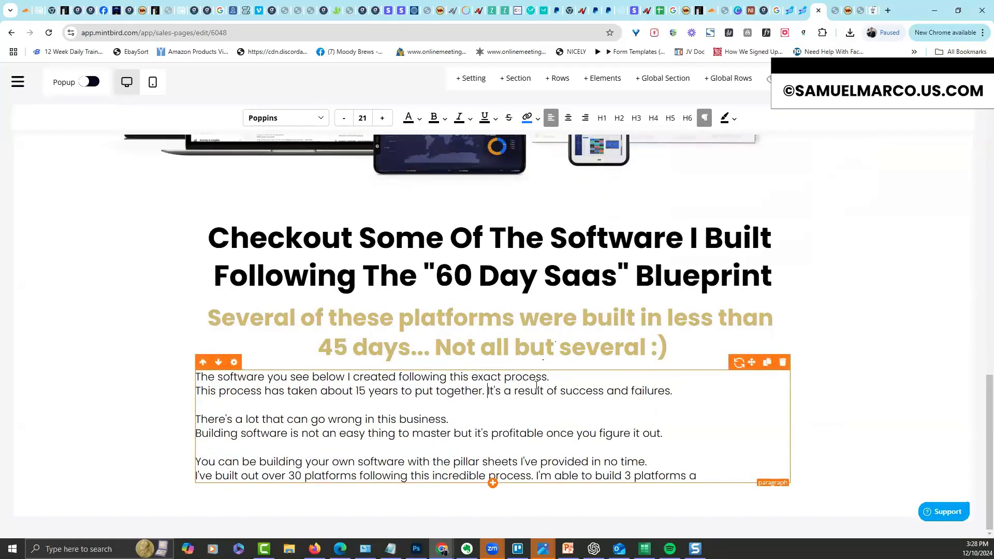
# Break the story into separate lines with blank spacing after the success-and-failures, business and no-time sentences
pyautogui.press('Return')
pyautogui.press('Return')
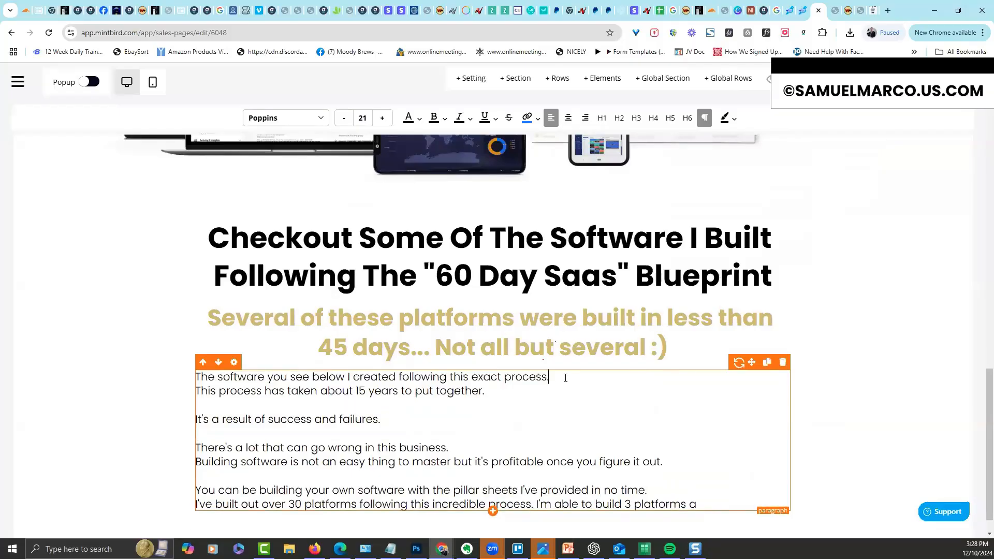
pyautogui.press('Return')
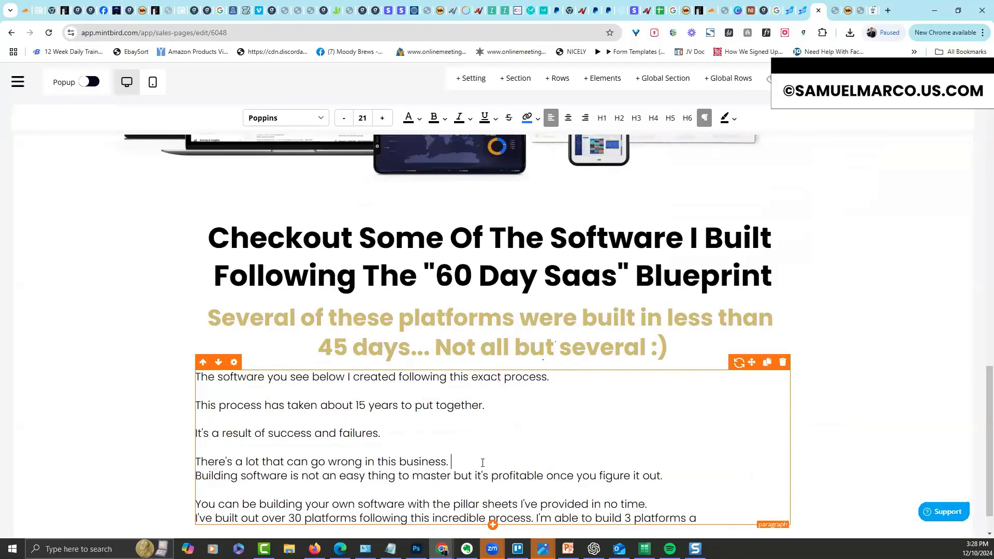
pyautogui.press('Return')
pyautogui.scroll(-1, 579, 466)
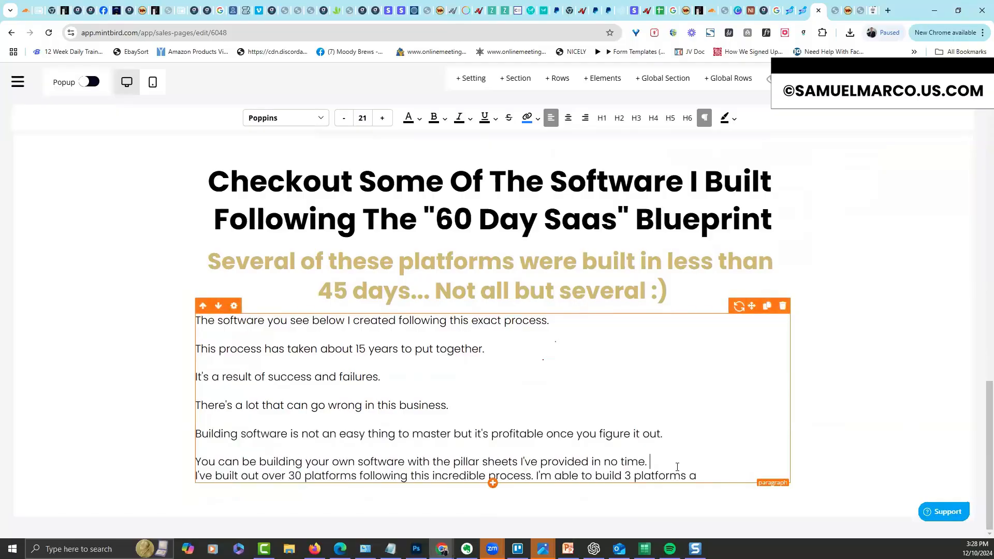
pyautogui.press('Return')
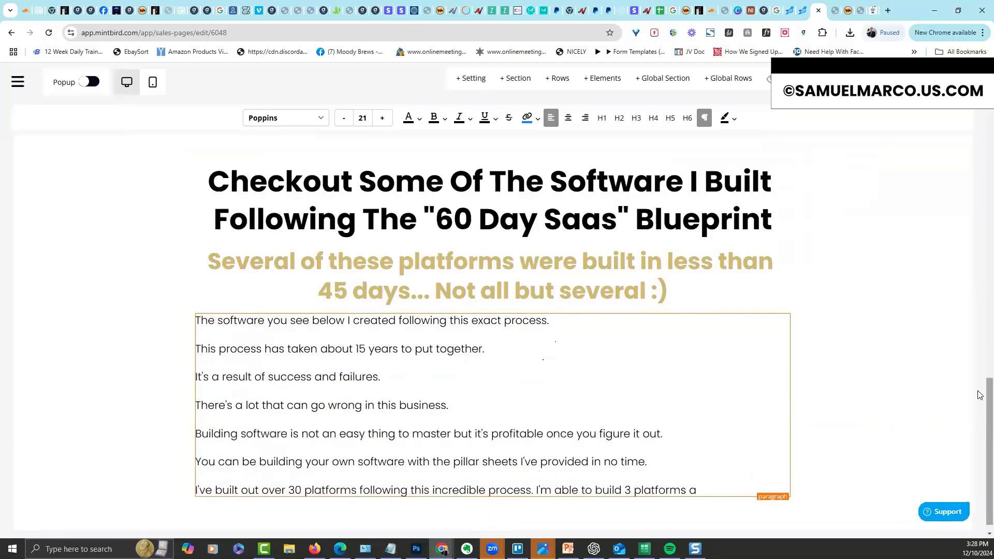
pyautogui.scroll(15, 977, 222)
pyautogui.scroll(-8, 973, 190)
pyautogui.scroll(-8, 970, 318)
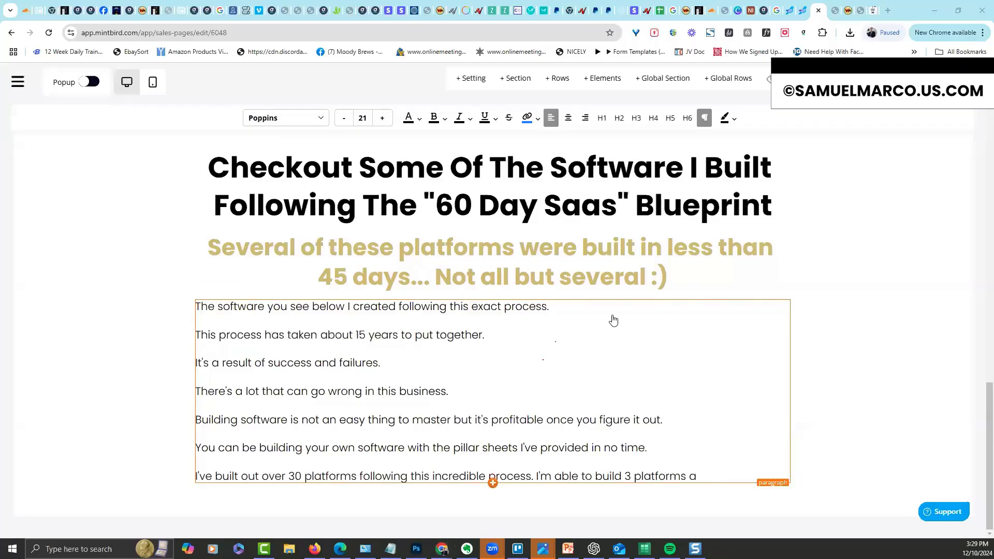
# Add a three-column row below the story paragraph
pyautogui.moveTo(493, 468)
pyautogui.click(491, 486)
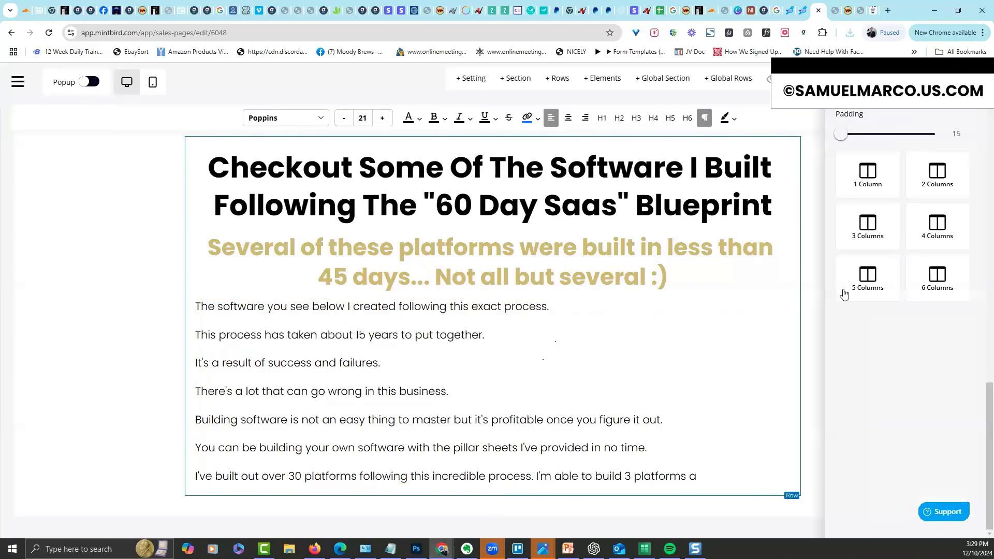
pyautogui.click(812, 300)
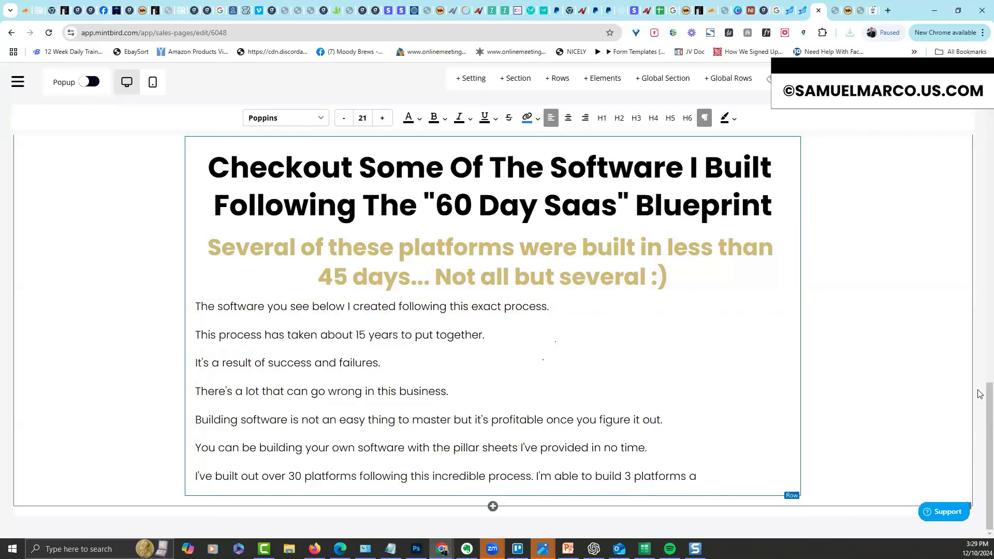
pyautogui.click(494, 496)
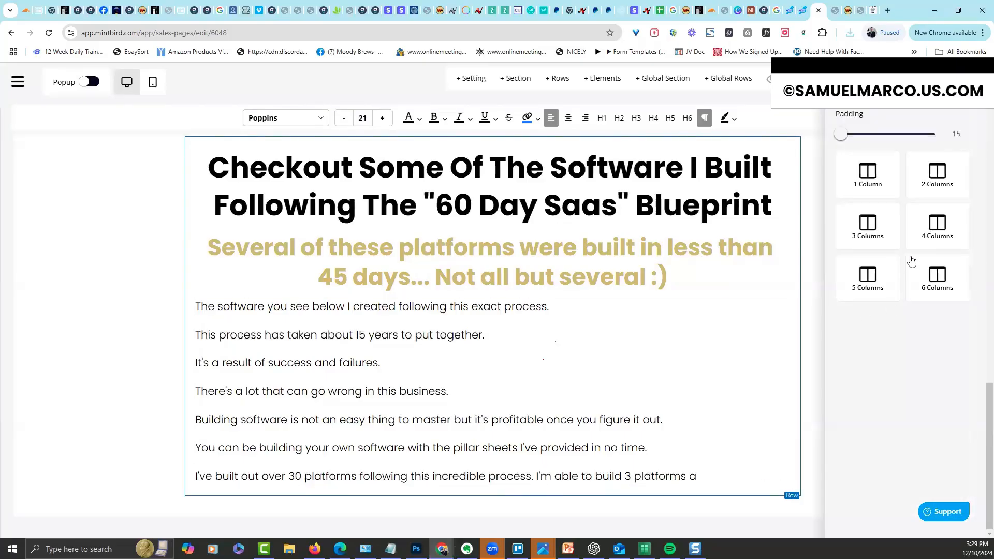
pyautogui.click(866, 239)
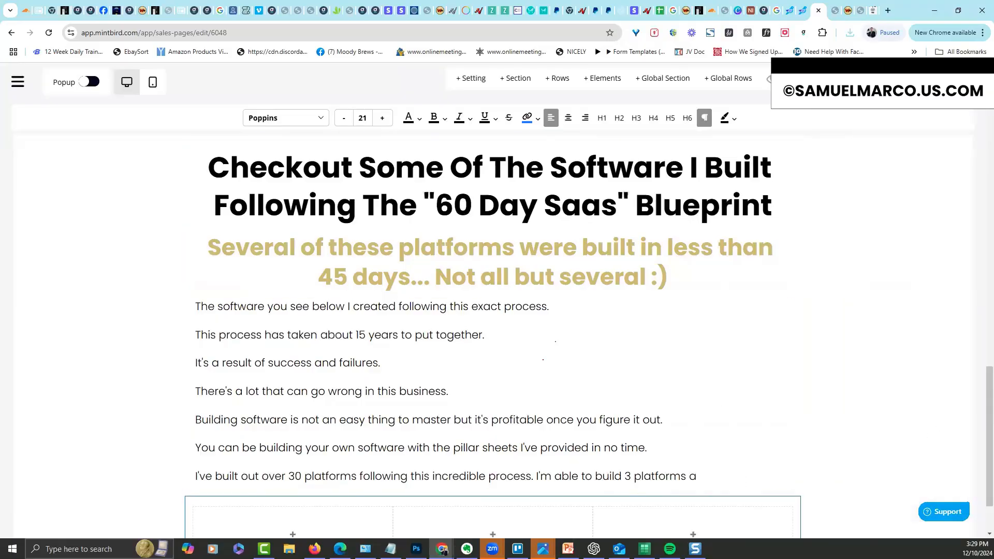
# Turn on Full Row in the new row's Box Setting so it spans the page width
pyautogui.scroll(-2, 548, 463)
pyautogui.moveTo(188, 422)
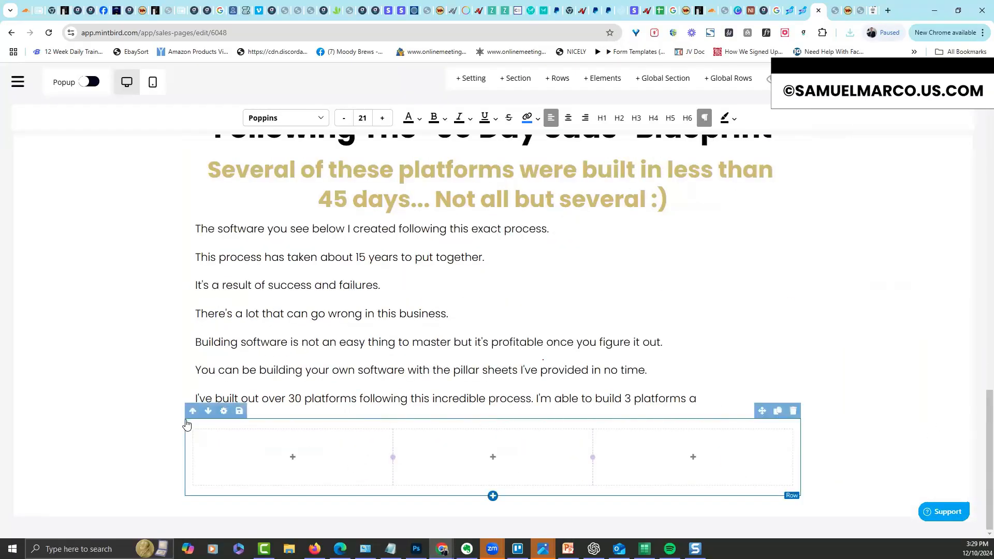
pyautogui.click(577, 411)
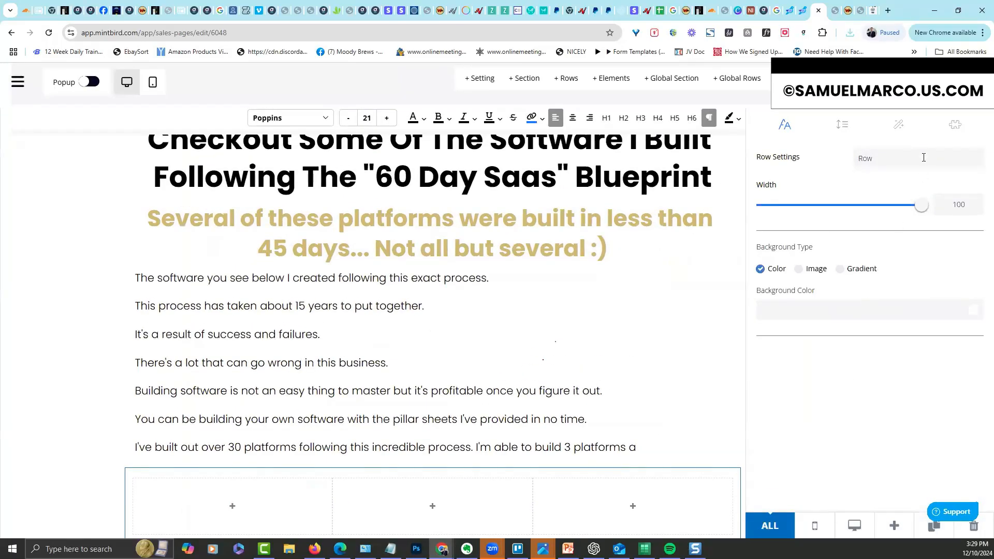
pyautogui.click(899, 127)
pyautogui.click(967, 321)
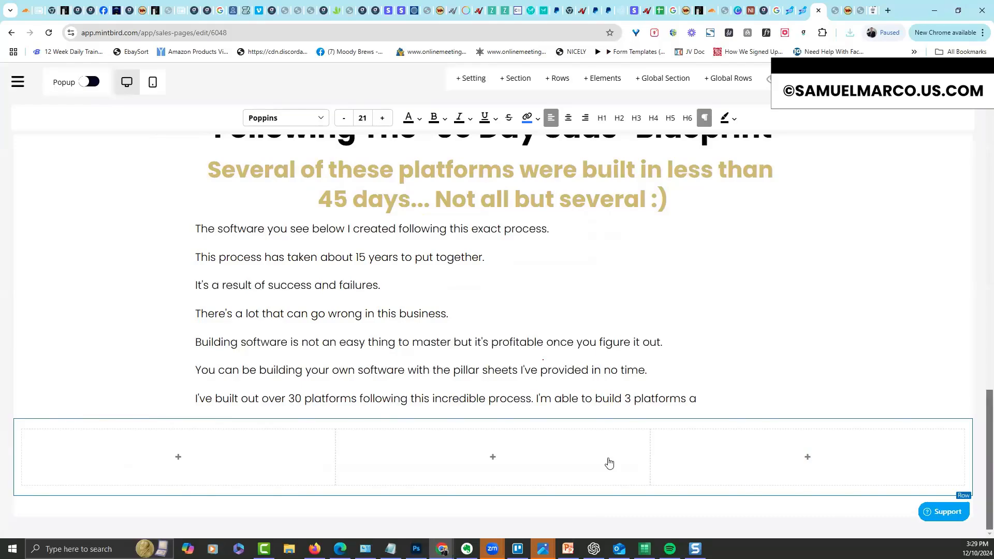
pyautogui.click(190, 458)
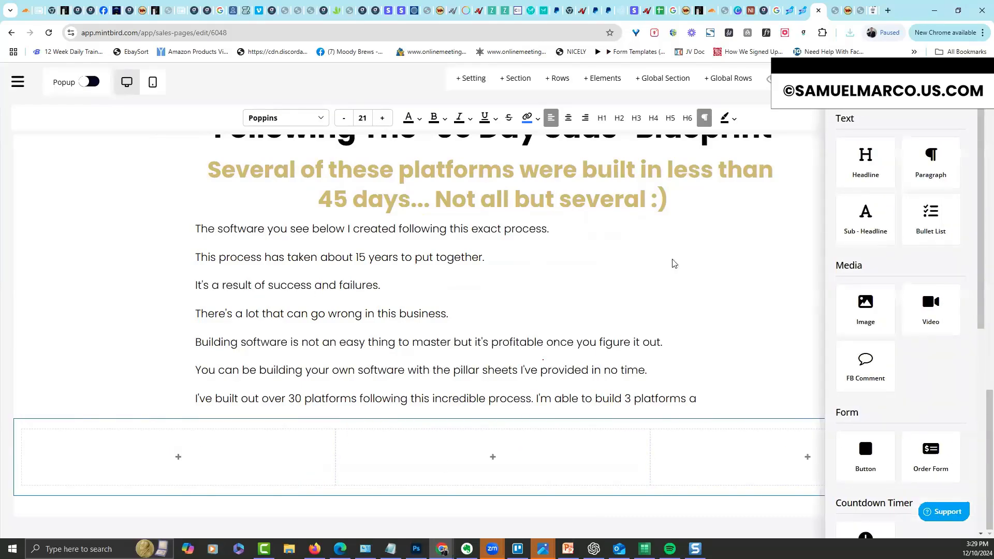
# Place an image in the first column using the dashboard screenshot
pyautogui.click(864, 311)
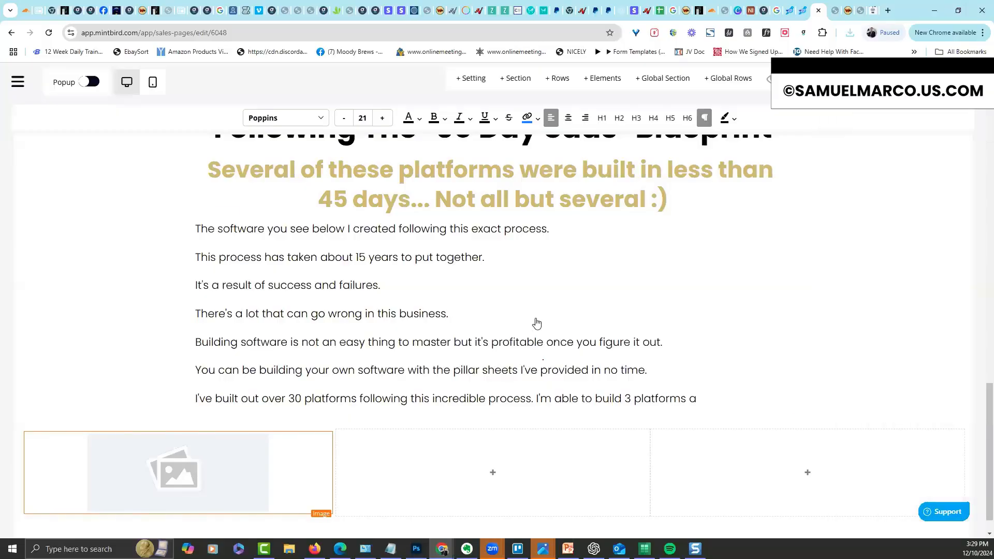
pyautogui.click(210, 471)
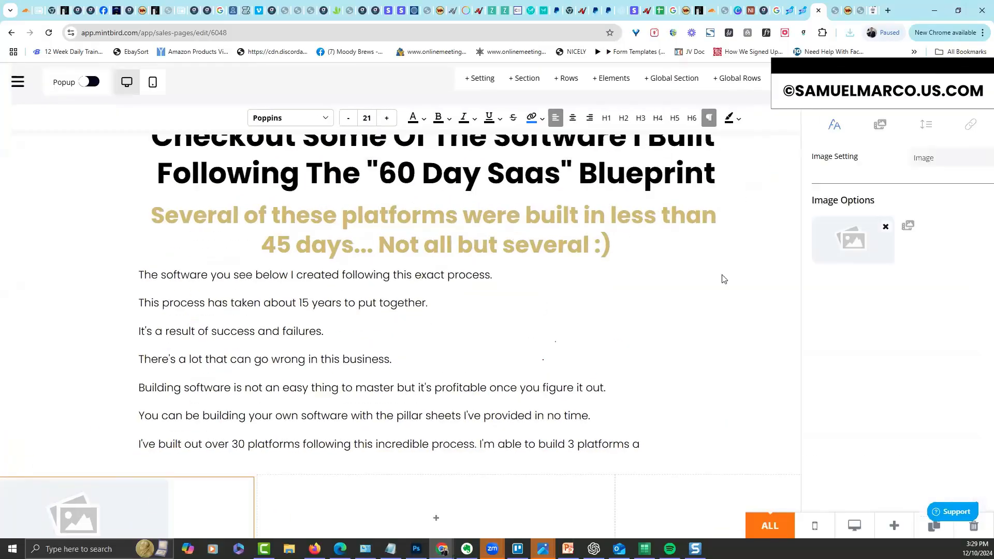
pyautogui.click(825, 125)
pyautogui.click(778, 129)
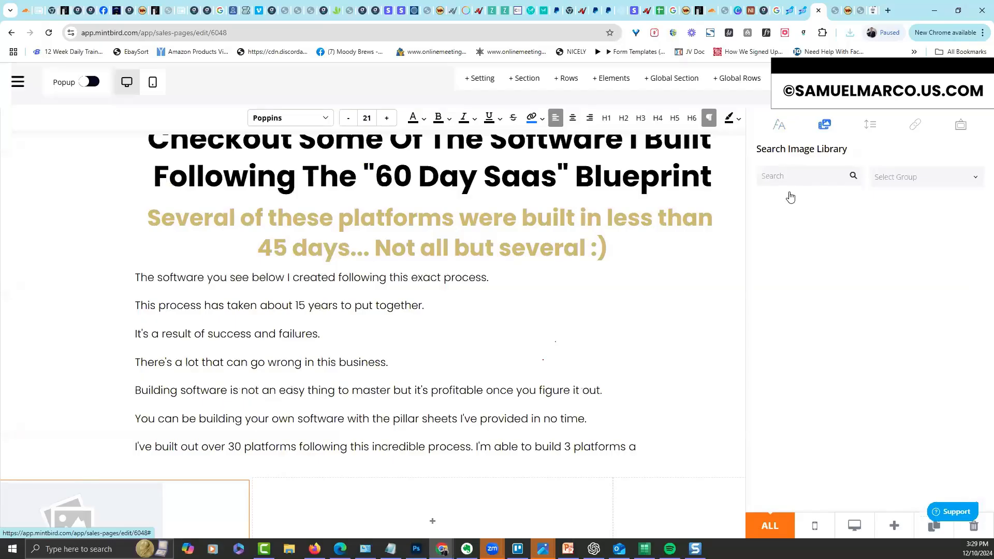
pyautogui.click(783, 228)
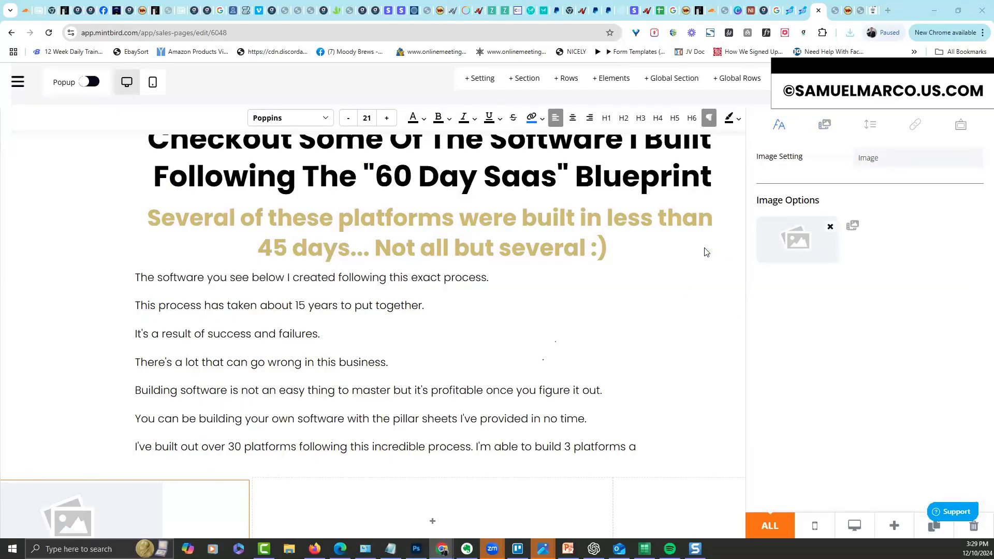
pyautogui.scroll(-4, 214, 168)
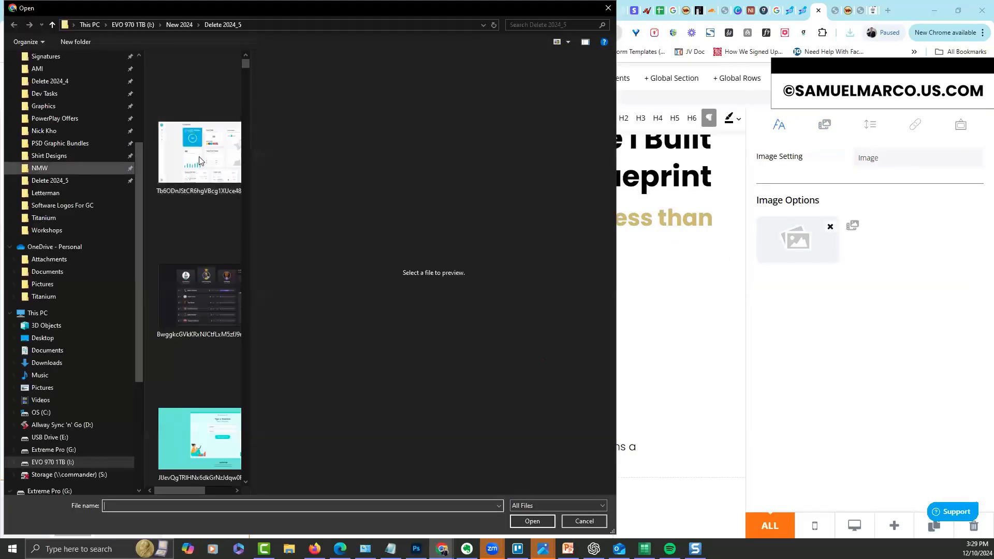
pyautogui.doubleClick(200, 174)
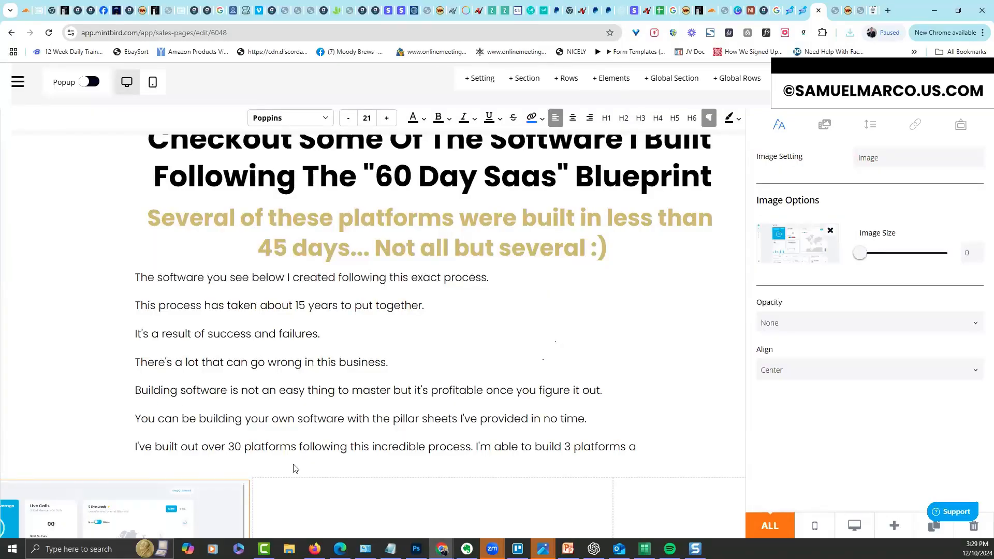
pyautogui.click(389, 493)
pyautogui.scroll(-1, 414, 489)
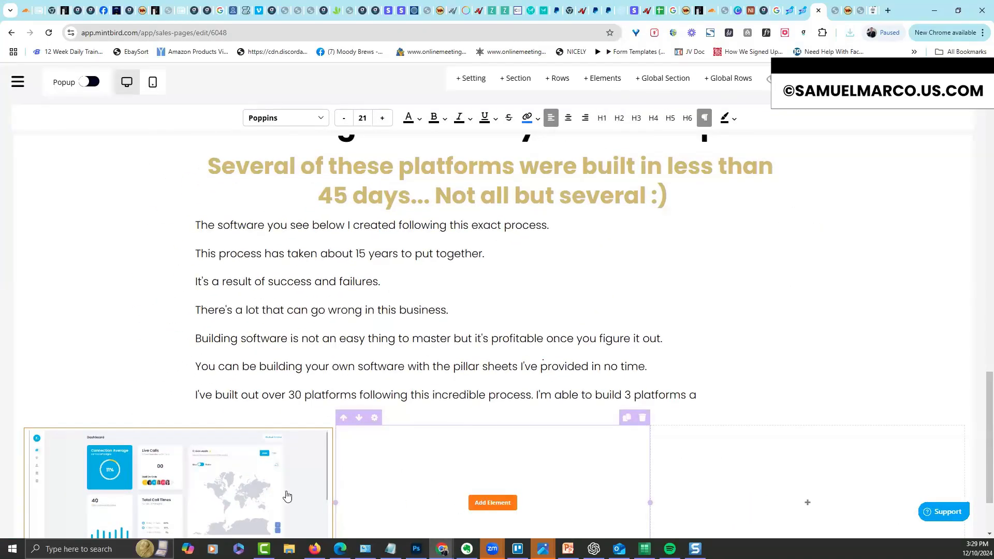
# Place the dark leaderboard screenshot as an image in the middle column
pyautogui.click(492, 502)
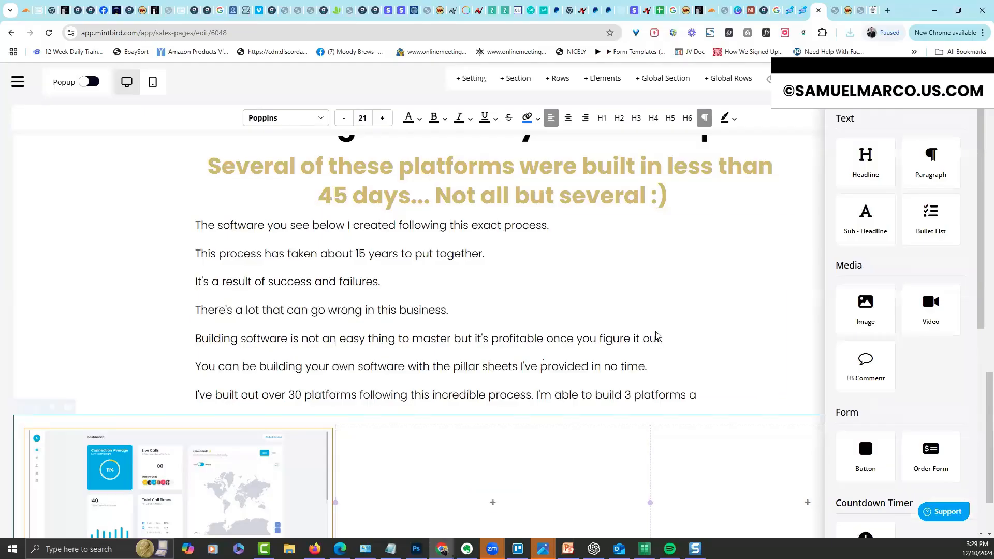
pyautogui.click(871, 305)
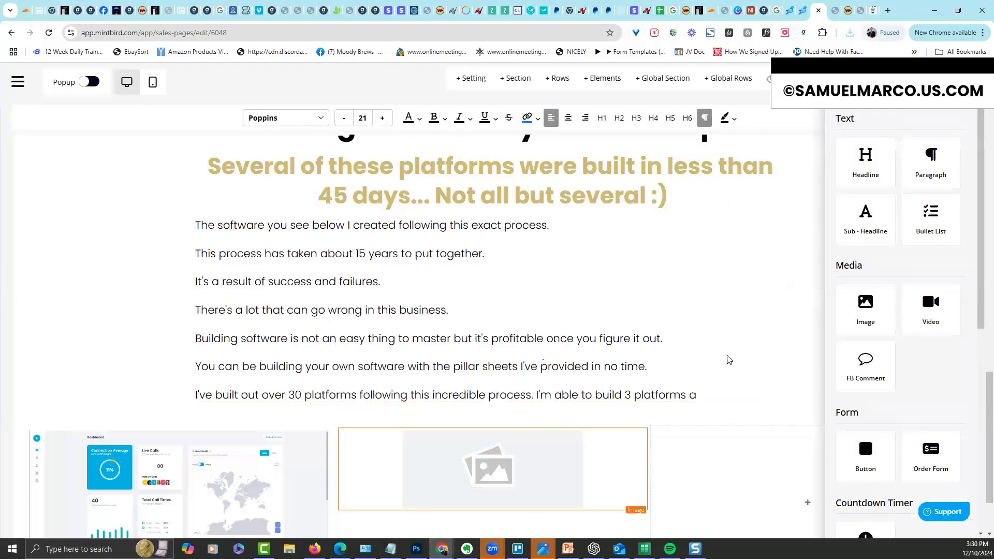
pyautogui.click(544, 475)
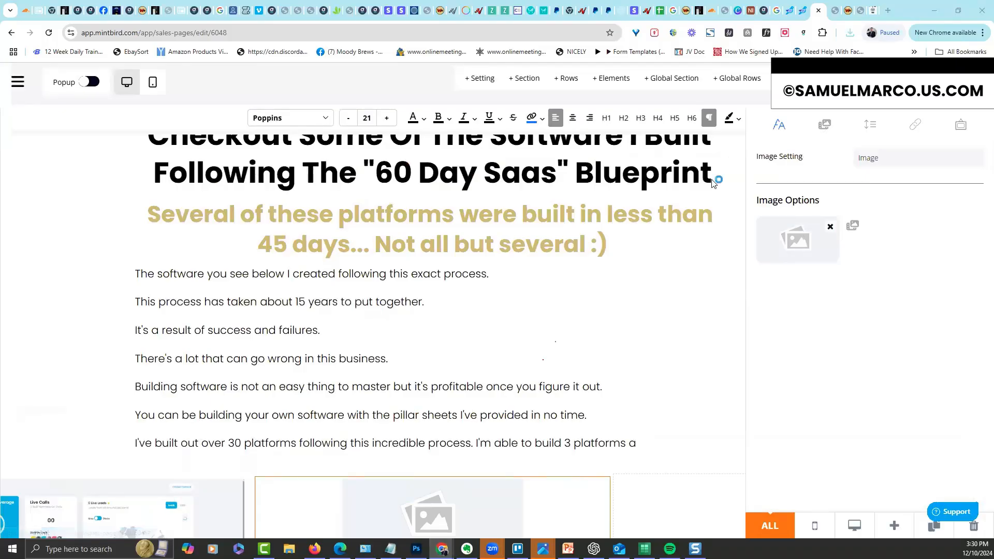
pyautogui.scroll(-5, 239, 207)
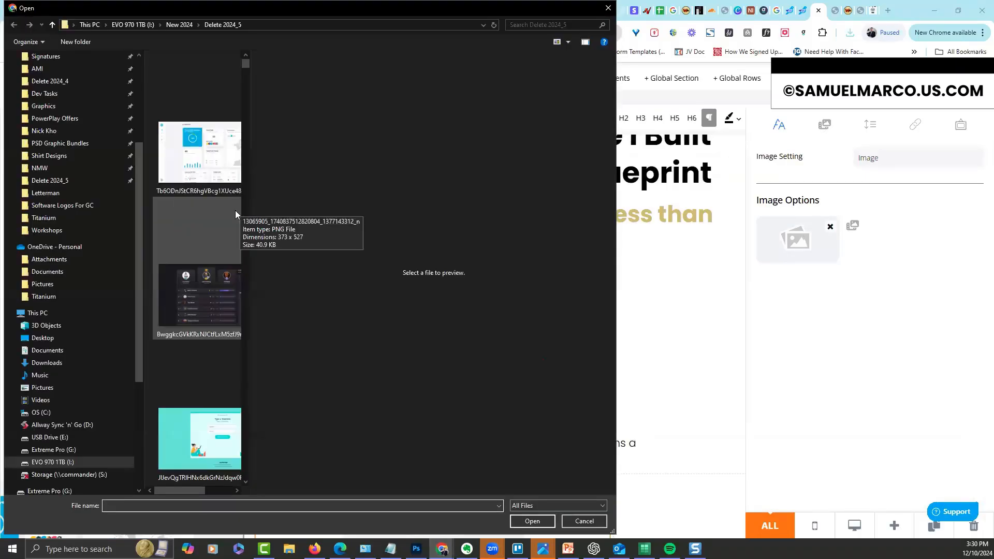
pyautogui.doubleClick(210, 277)
pyautogui.click(709, 461)
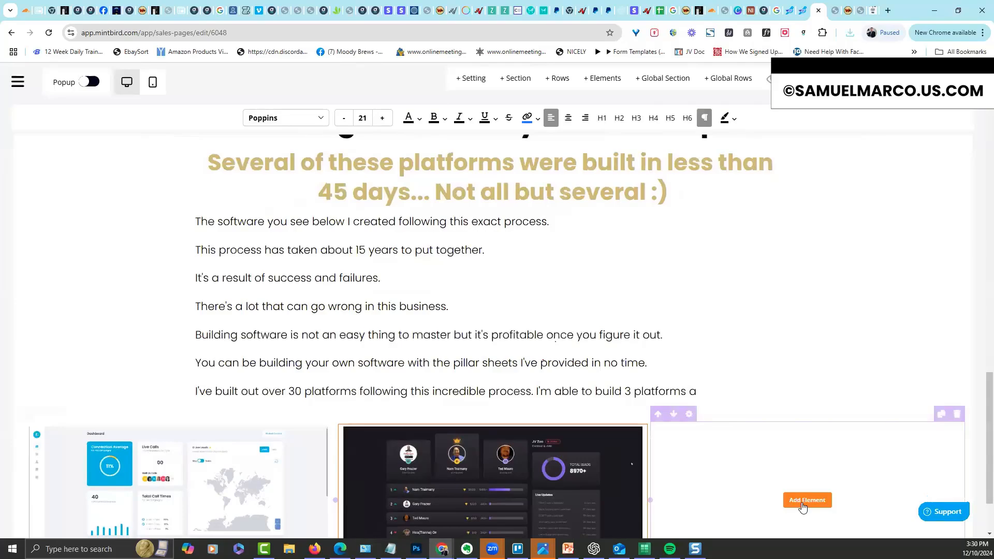
# Place the teal form-builder screenshot as an image in the right column
pyautogui.click(802, 502)
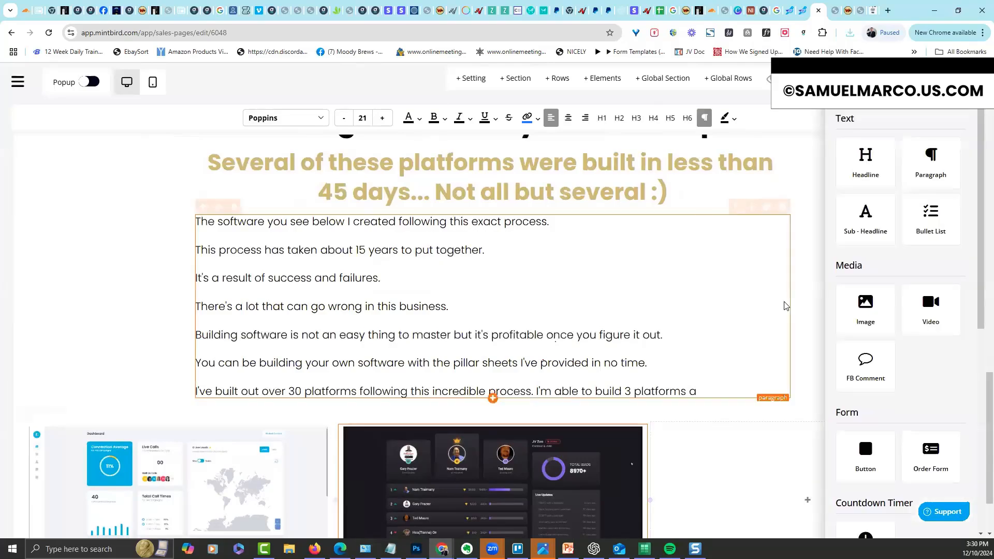
pyautogui.click(874, 309)
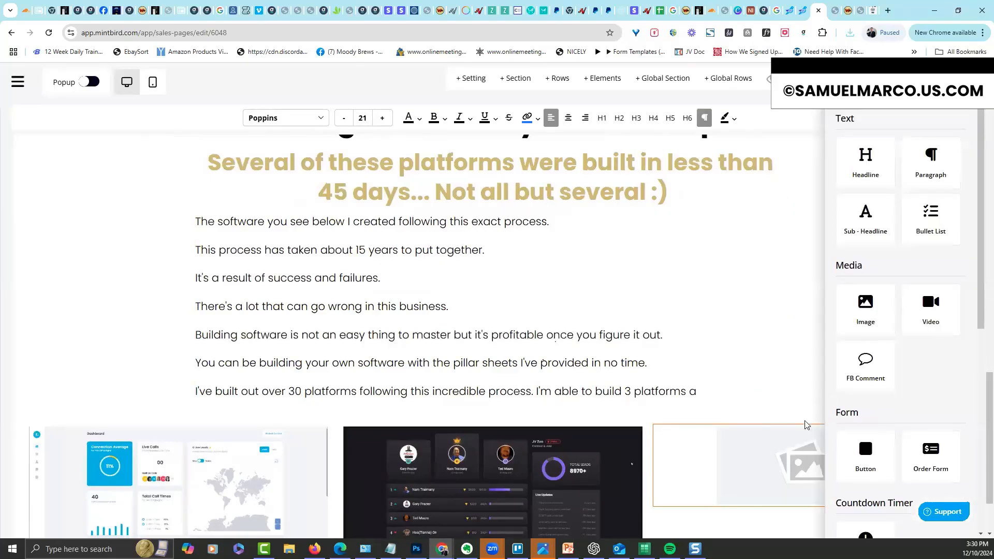
pyautogui.click(785, 456)
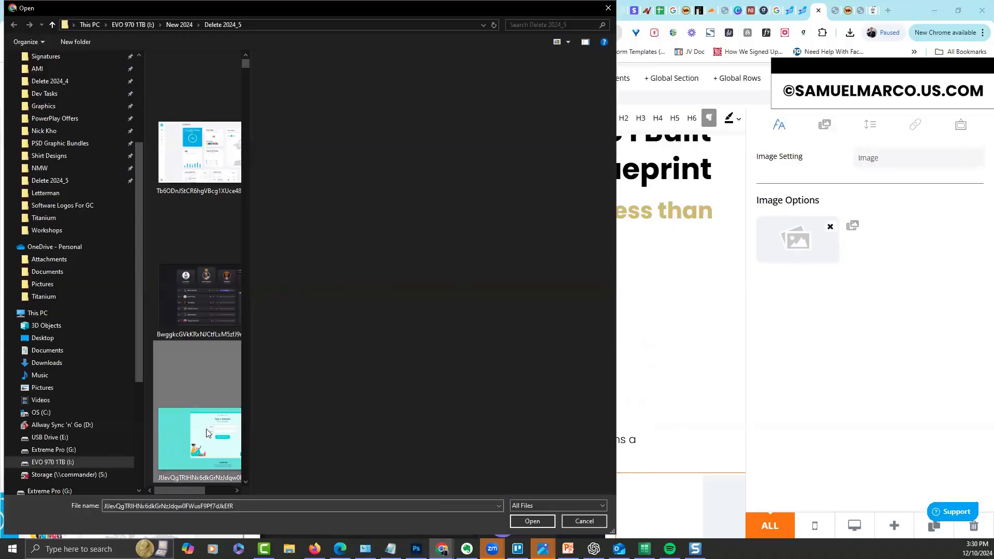
pyautogui.doubleClick(206, 433)
# Open the Row Settings for the three-screenshot gallery row
pyautogui.scroll(-1, 981, 404)
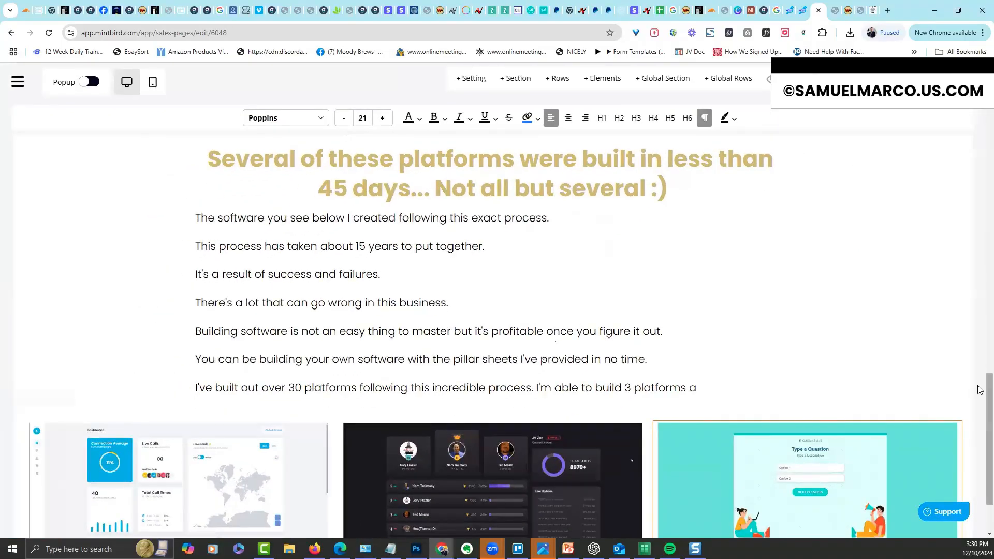
pyautogui.scroll(-2, 980, 391)
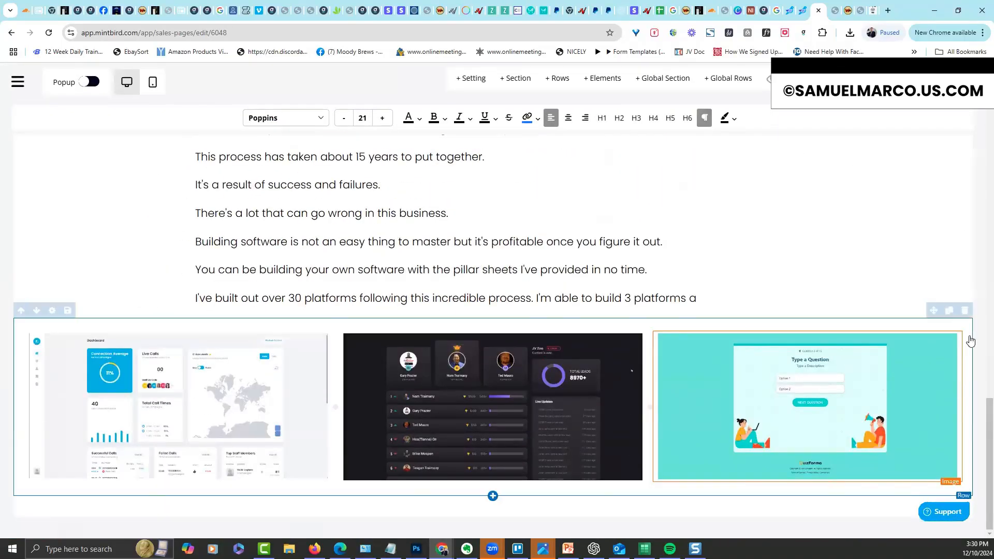
pyautogui.moveTo(65, 357)
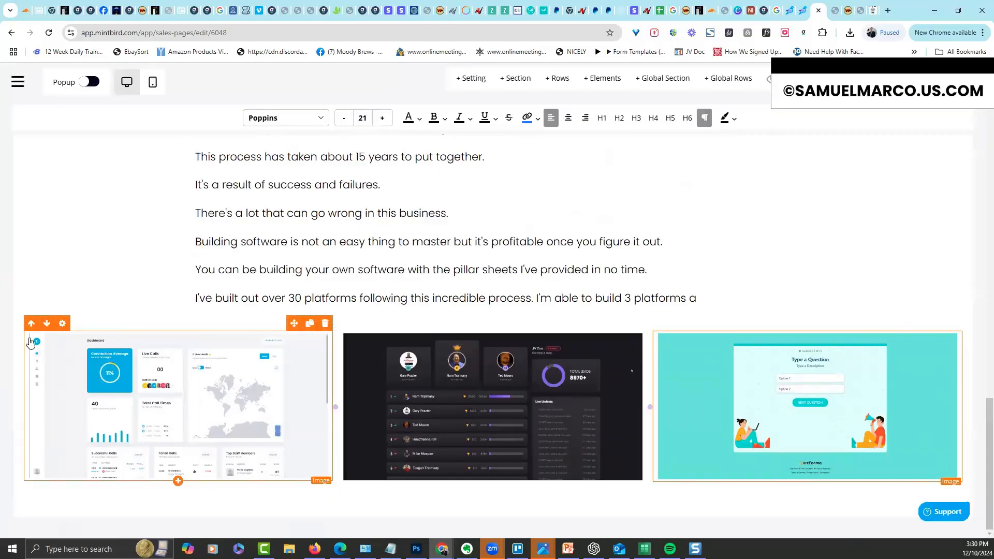
pyautogui.moveTo(14, 321)
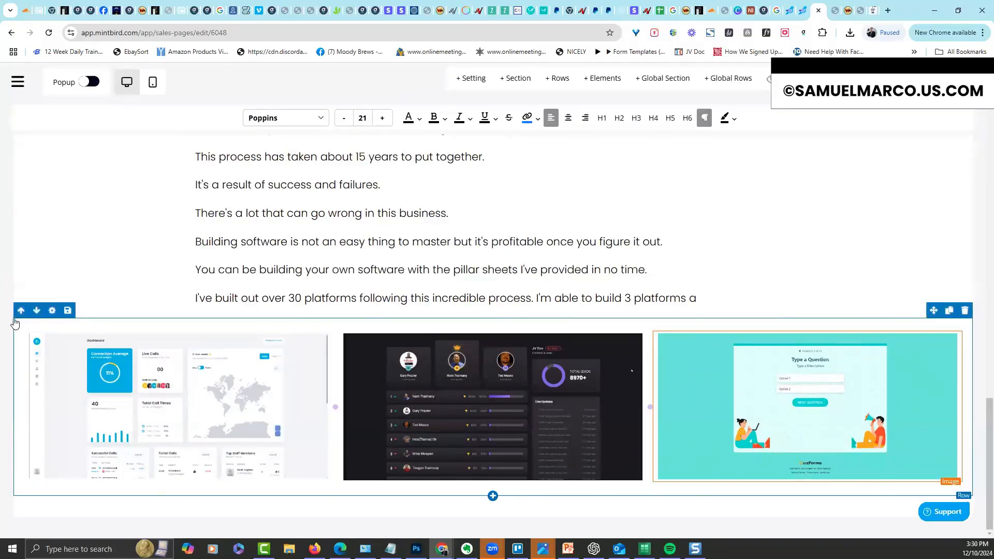
pyautogui.click(52, 310)
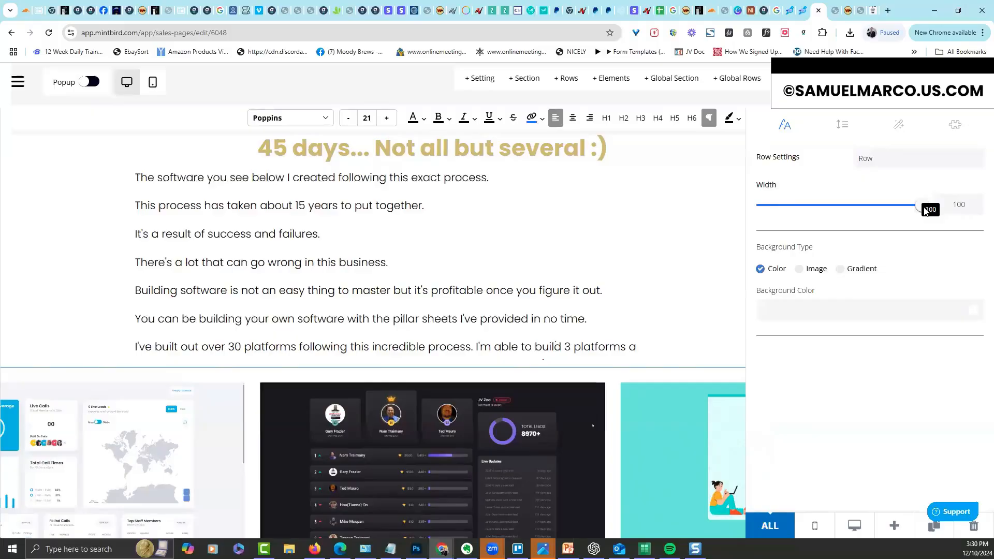
# Narrow the screenshot gallery row's width from 100 to 81
pyautogui.moveTo(918, 214); pyautogui.dragTo(891, 220)
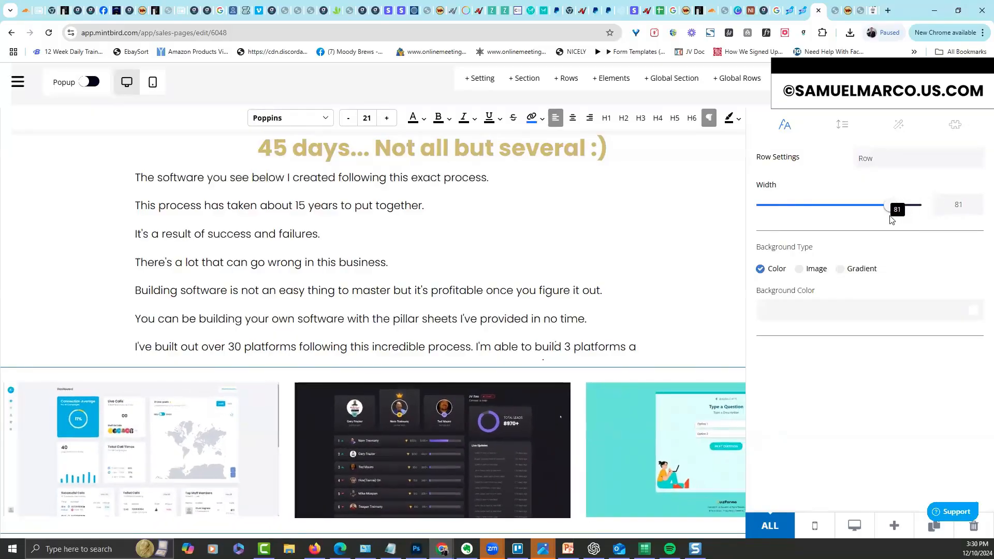
pyautogui.click(718, 259)
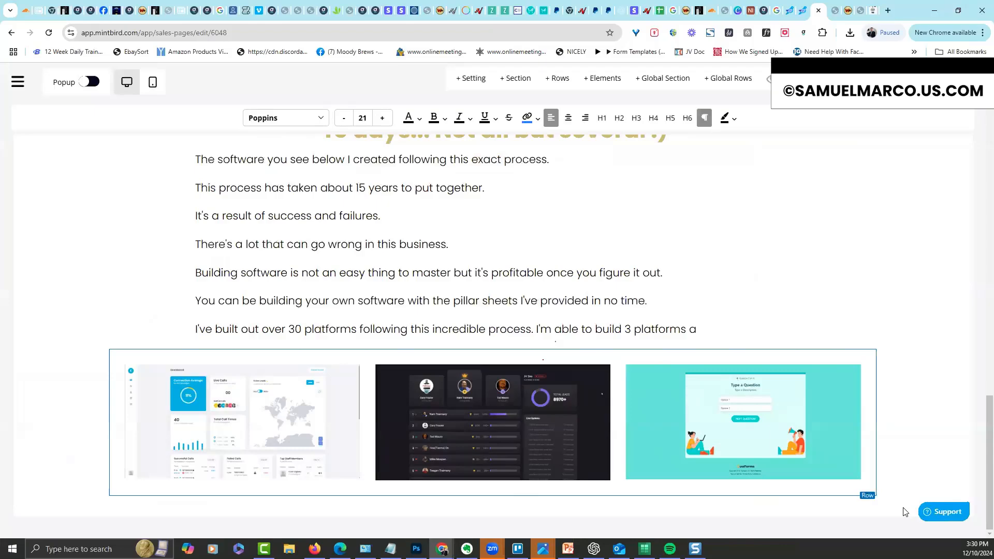
# Duplicate the gallery row and swap the copy's first image for the world-map dashboard
pyautogui.moveTo(868, 359)
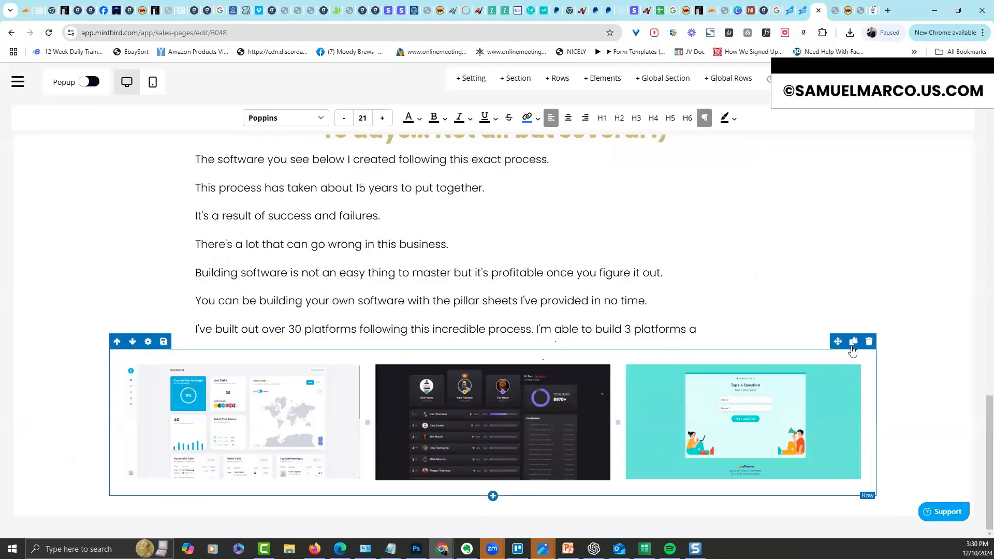
pyautogui.click(854, 342)
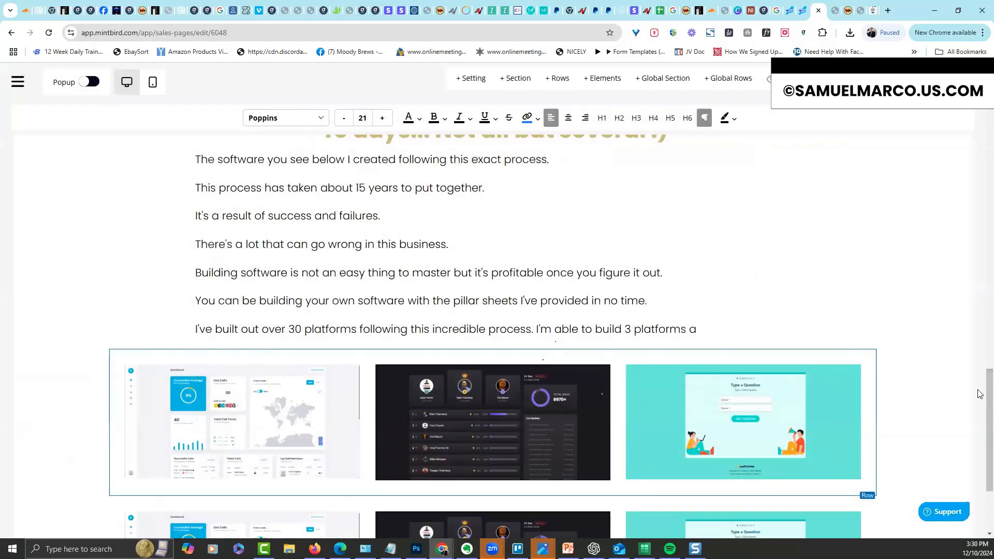
pyautogui.scroll(-3, 581, 450)
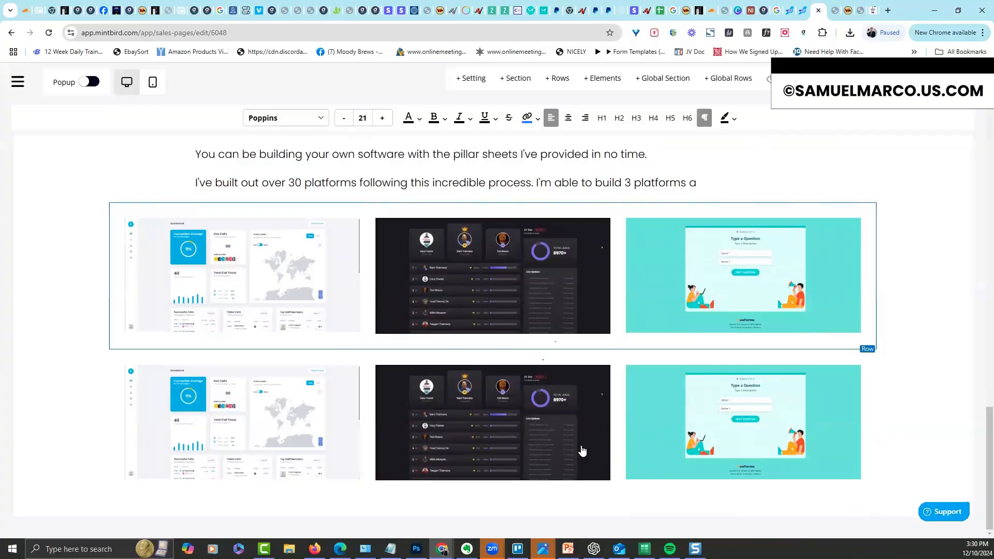
pyautogui.click(294, 436)
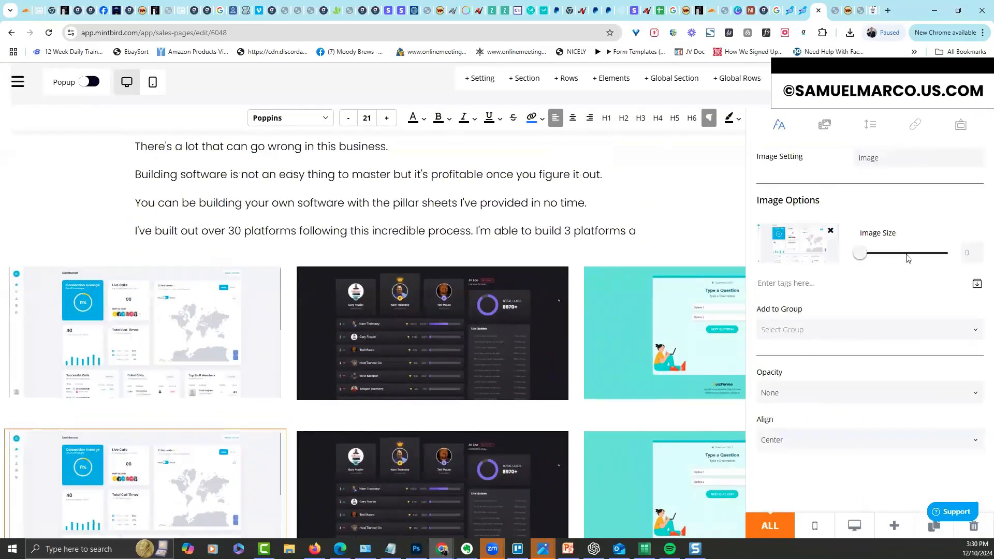
pyautogui.click(832, 231)
pyautogui.click(800, 237)
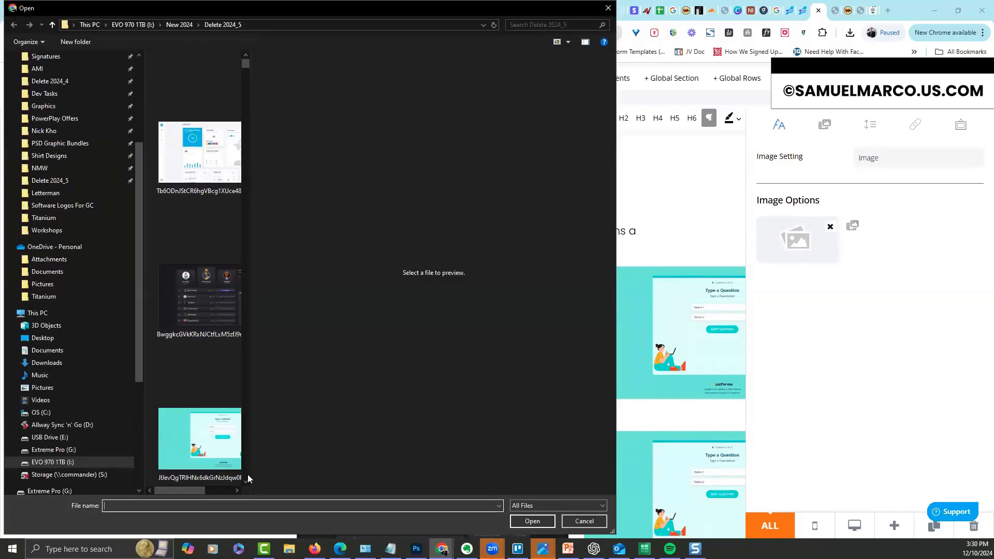
pyautogui.scroll(-4, 246, 479)
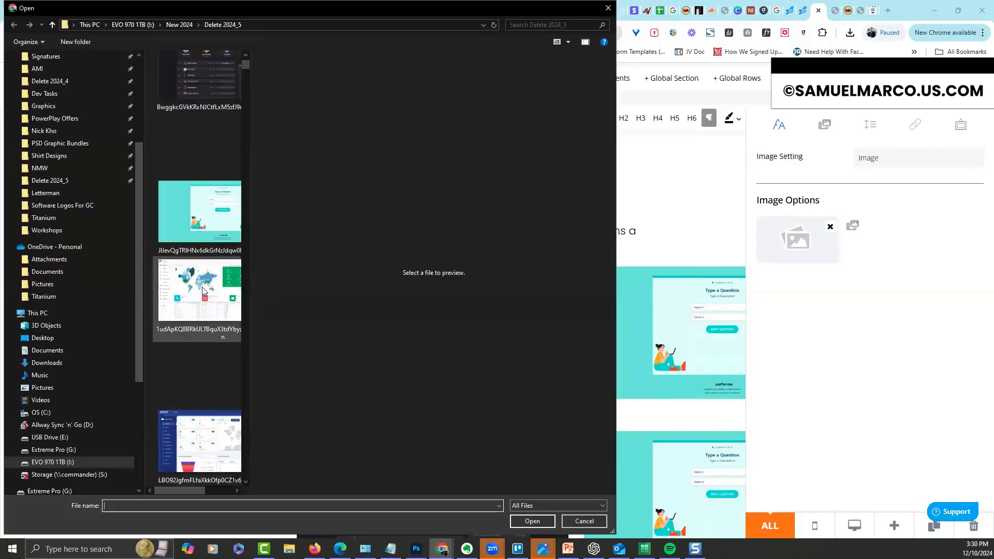
pyautogui.click(202, 287)
pyautogui.doubleClick(202, 287)
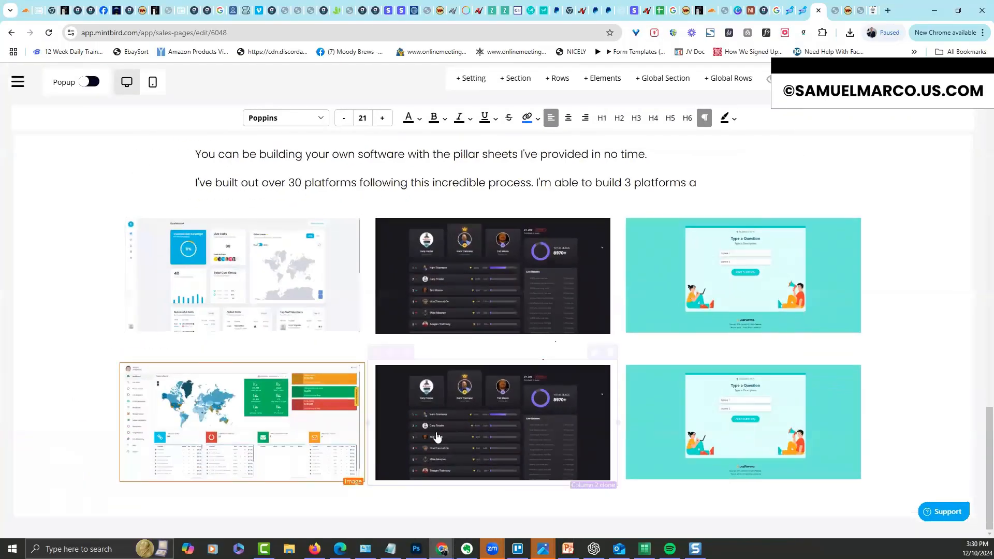
# Replace the copied row's middle image with the blue dashboard screenshot
pyautogui.click(438, 438)
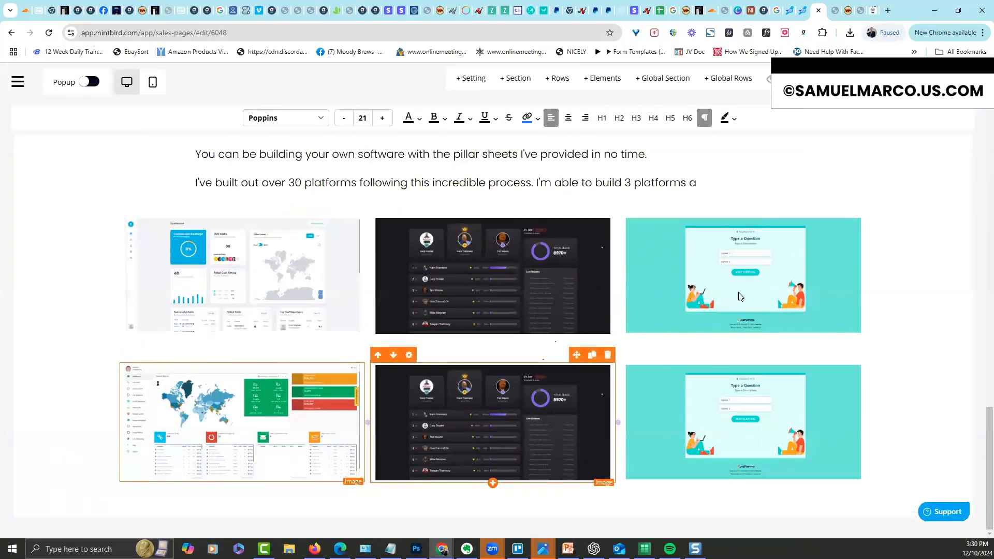
pyautogui.click(825, 125)
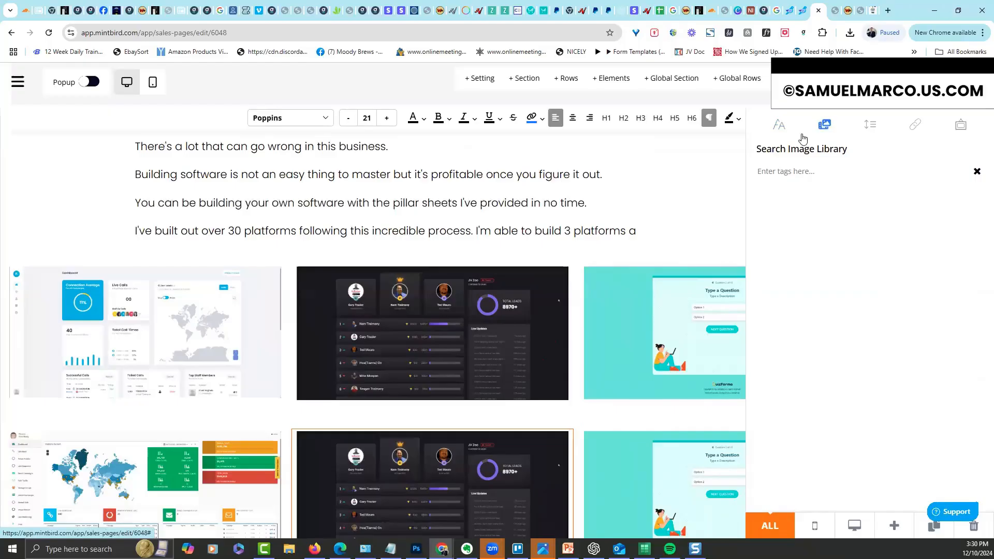
pyautogui.click(787, 127)
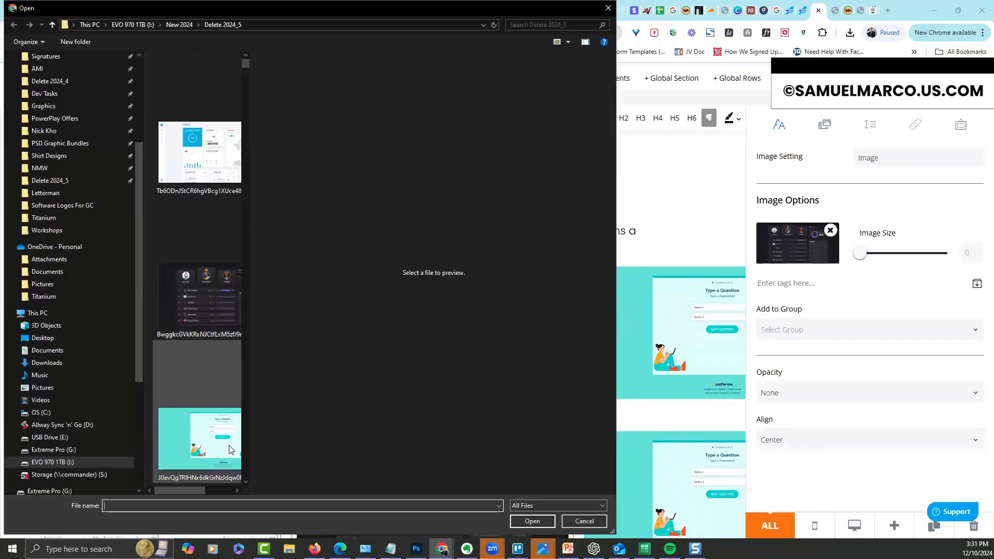
pyautogui.scroll(-3, 245, 483)
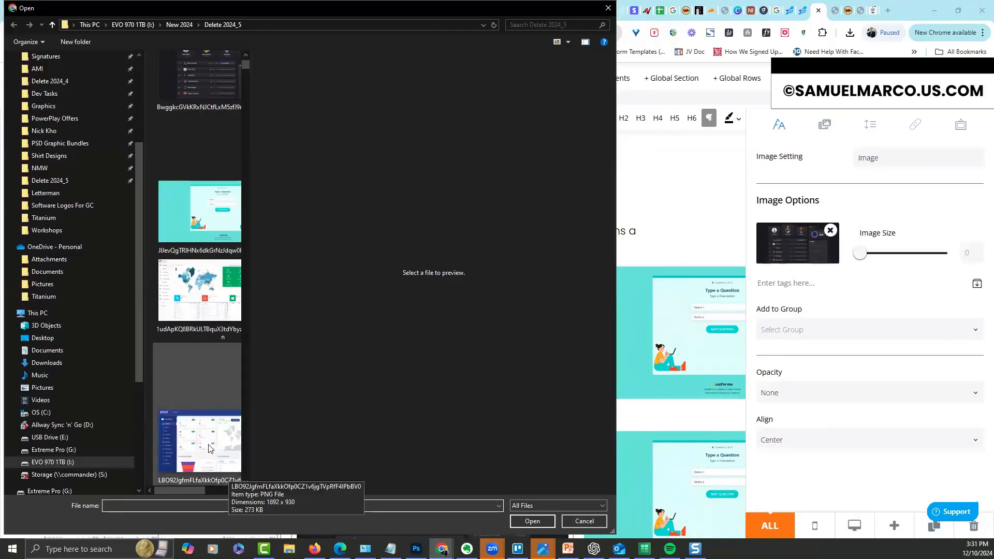
pyautogui.doubleClick(232, 476)
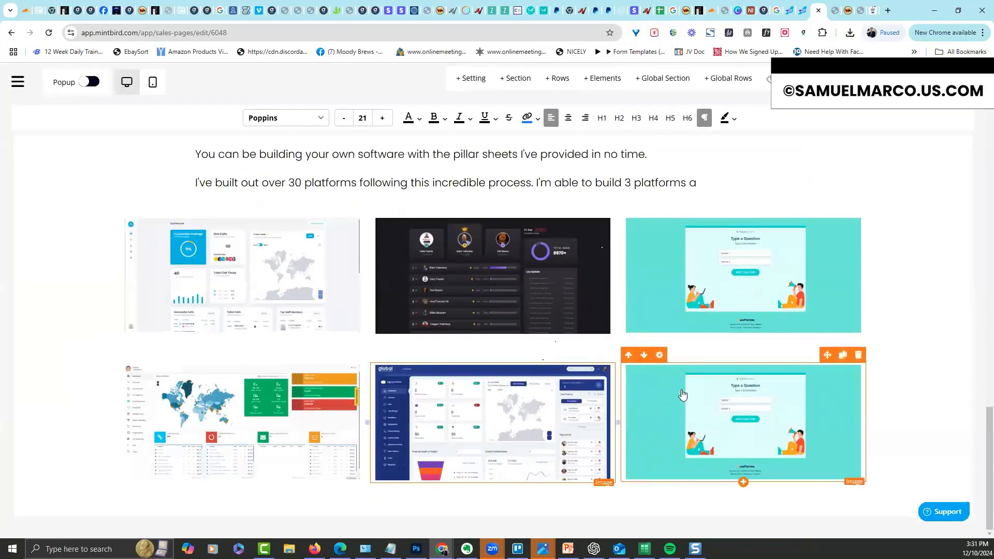
# Replace the copied row's third image with the dark map dashboard screenshot
pyautogui.click(759, 304)
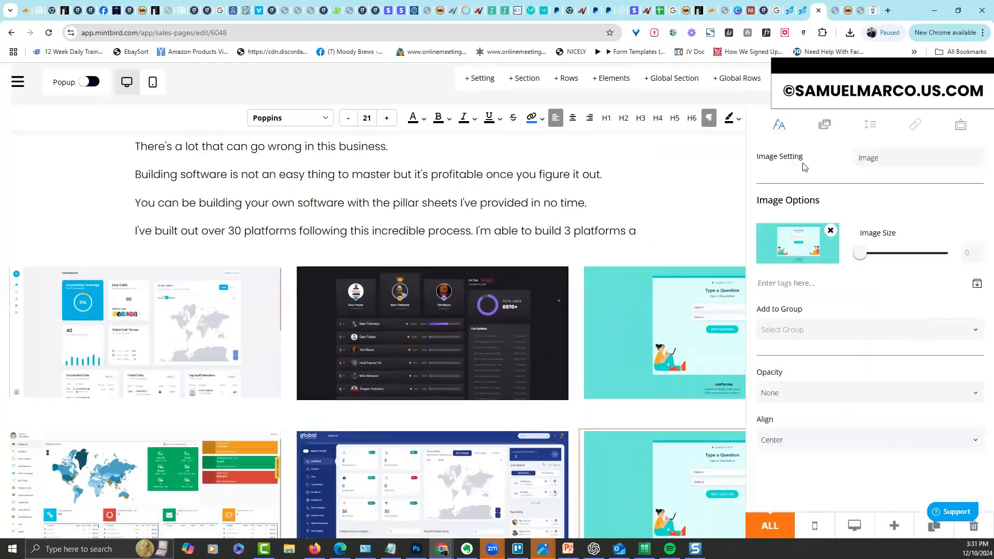
pyautogui.click(823, 126)
pyautogui.click(779, 129)
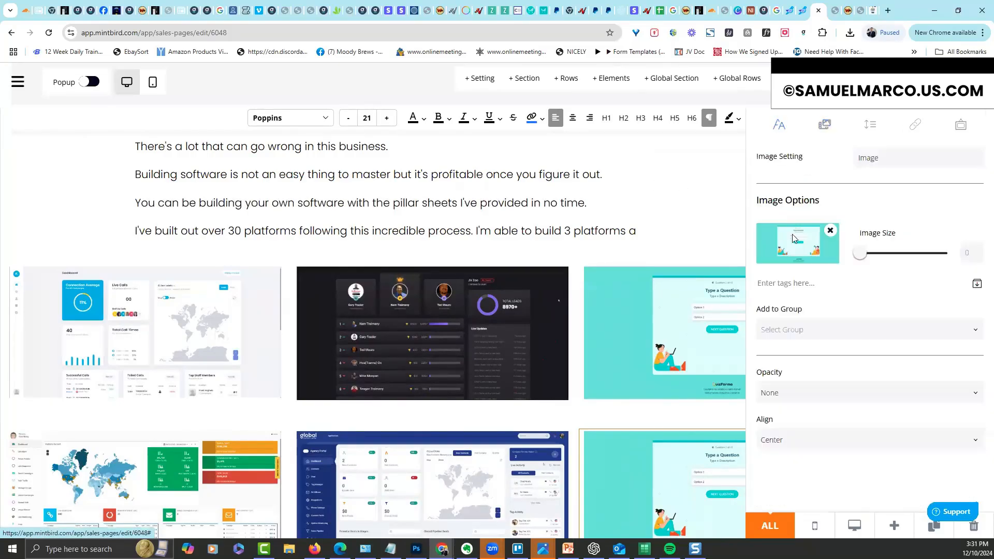
pyautogui.click(790, 251)
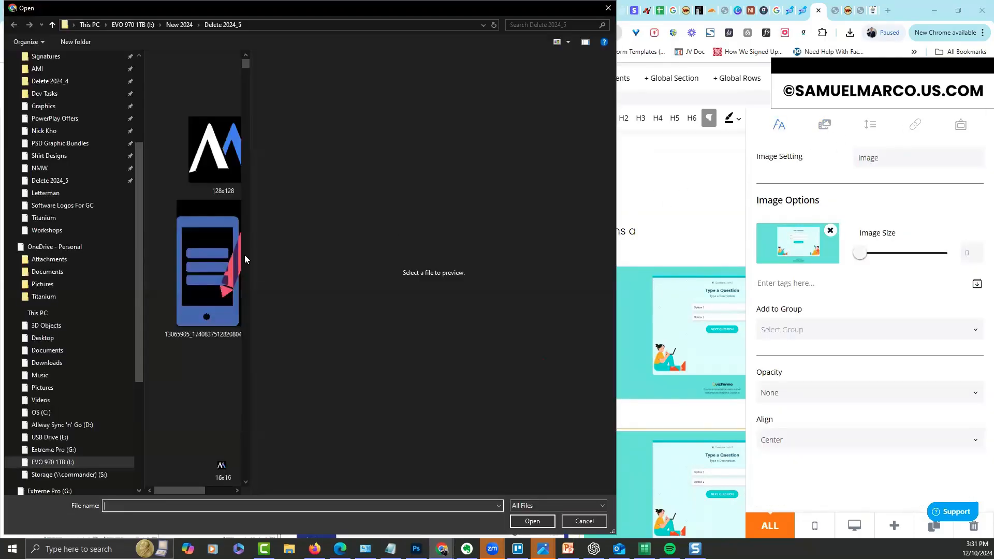
pyautogui.scroll(-6, 247, 480)
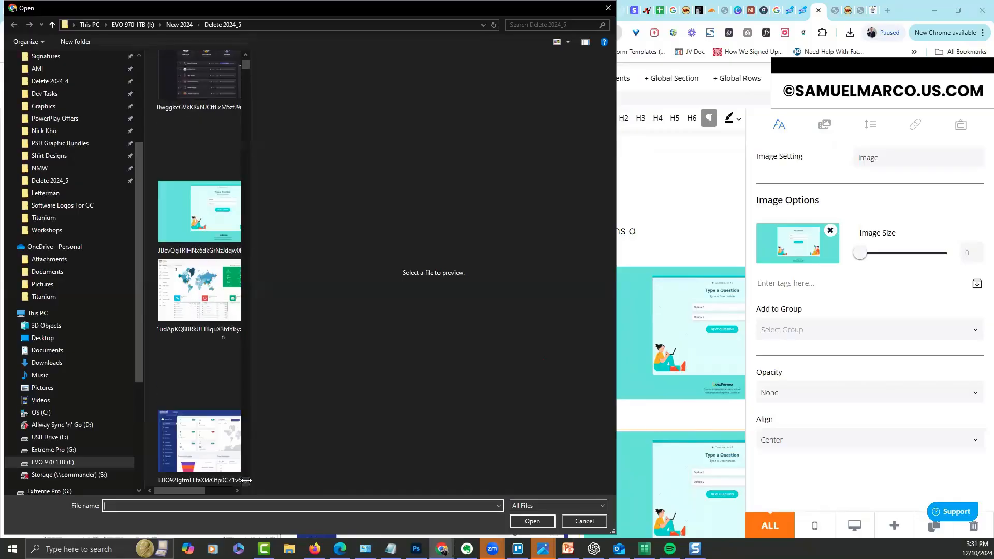
pyautogui.doubleClick(207, 429)
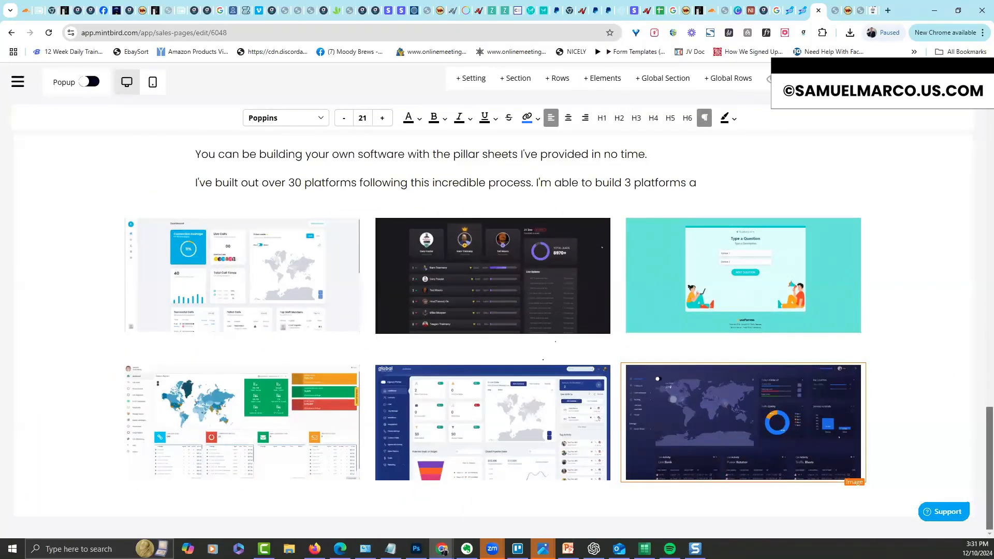
pyautogui.scroll(9, 982, 449)
pyautogui.scroll(13, 975, 316)
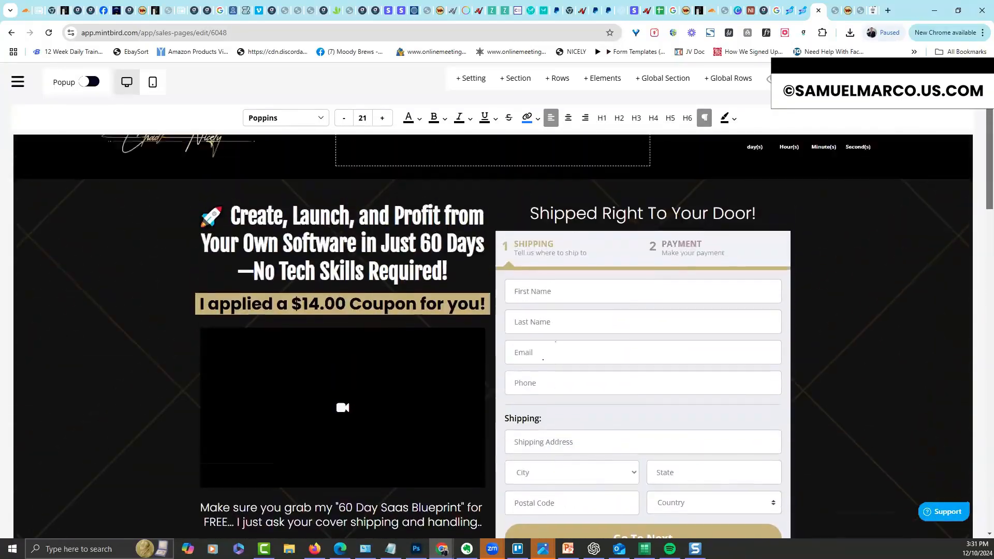
pyautogui.scroll(-12, 976, 316)
pyautogui.scroll(-11, 975, 316)
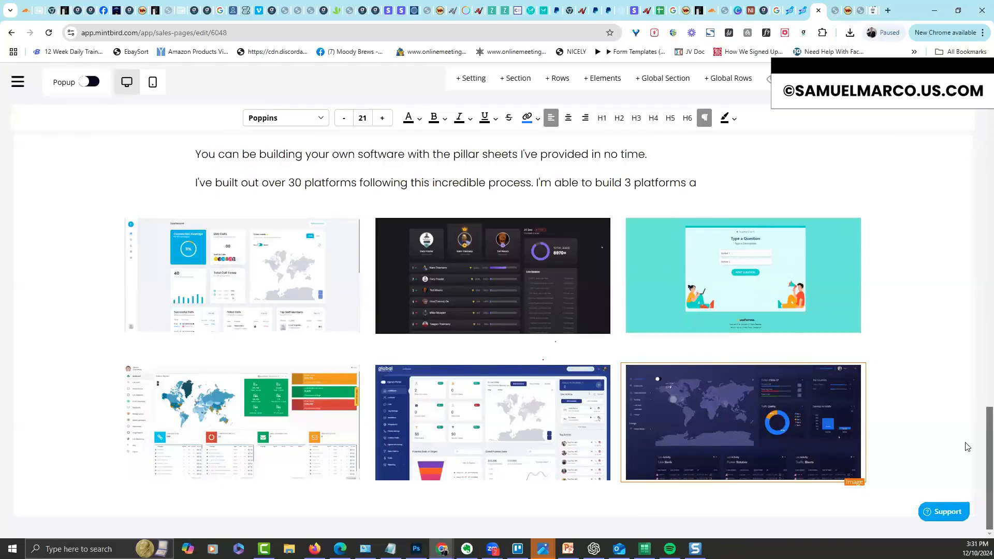
pyautogui.scroll(11, 964, 406)
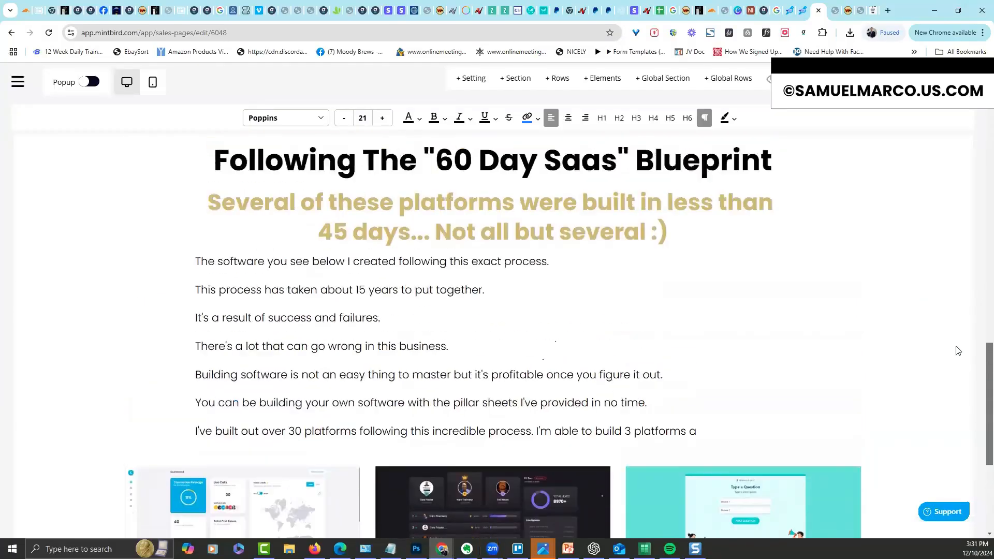
pyautogui.scroll(5, 959, 193)
pyautogui.scroll(-15, 950, 409)
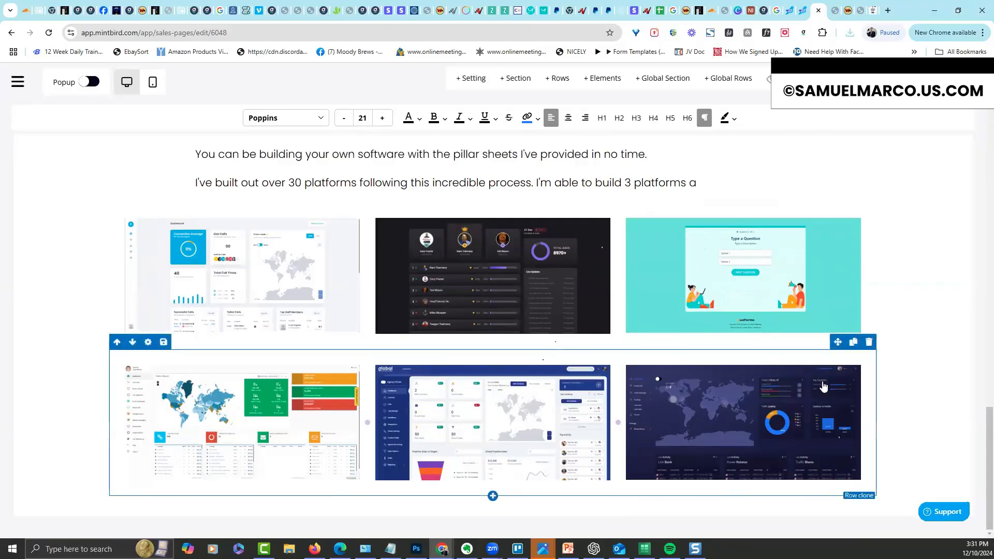
# Add a full-width one-column row below the image grid containing an empty image element
pyautogui.click(492, 506)
pyautogui.click(872, 177)
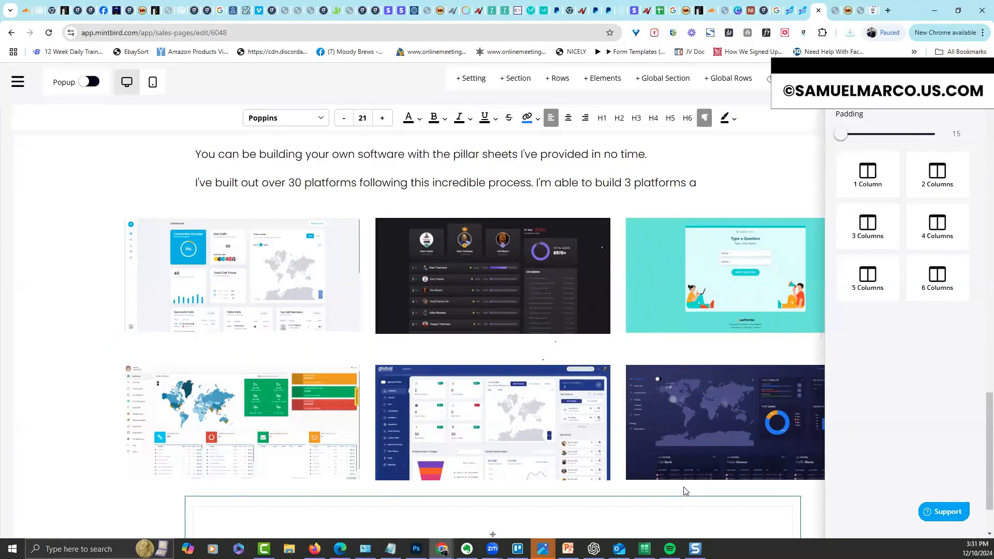
pyautogui.scroll(-2, 981, 430)
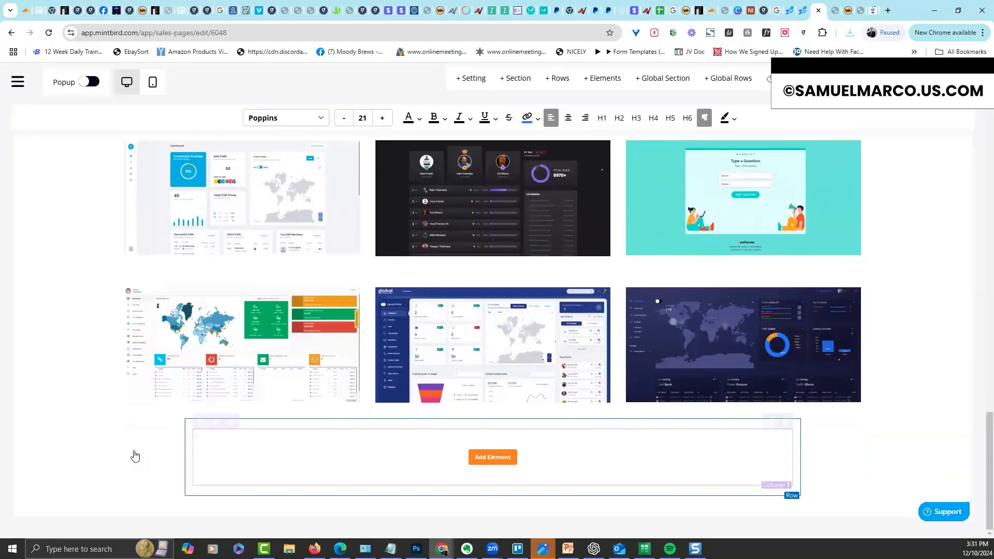
pyautogui.moveTo(195, 422)
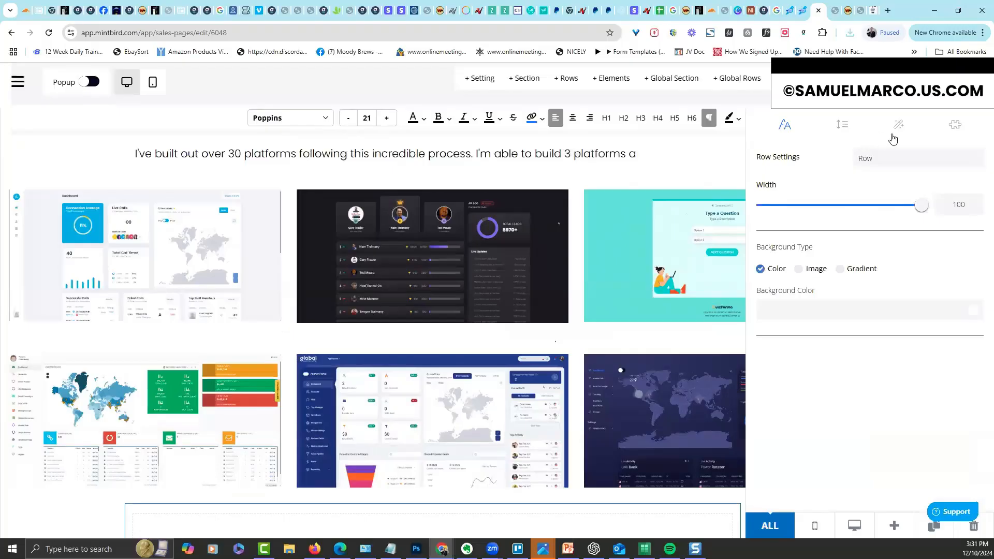
pyautogui.click(899, 126)
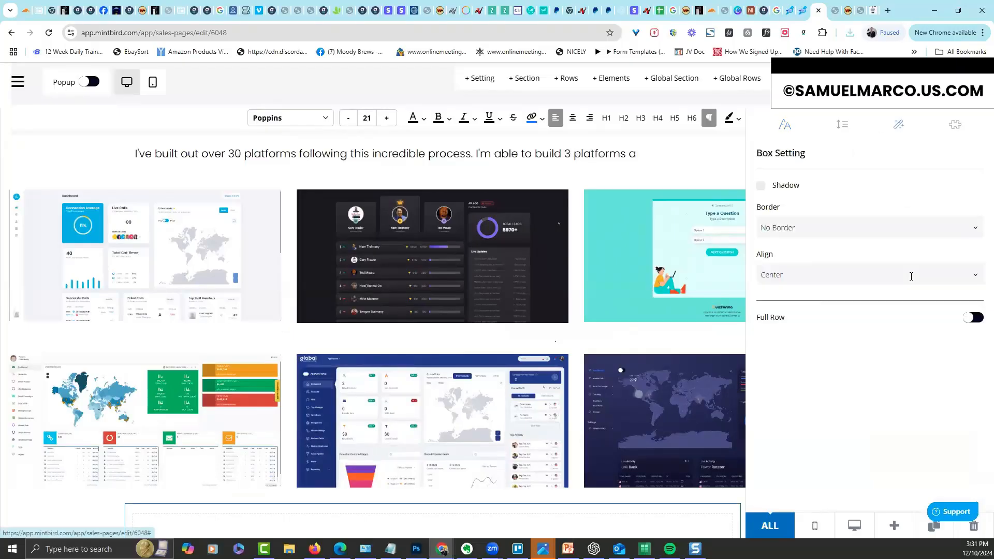
pyautogui.click(973, 317)
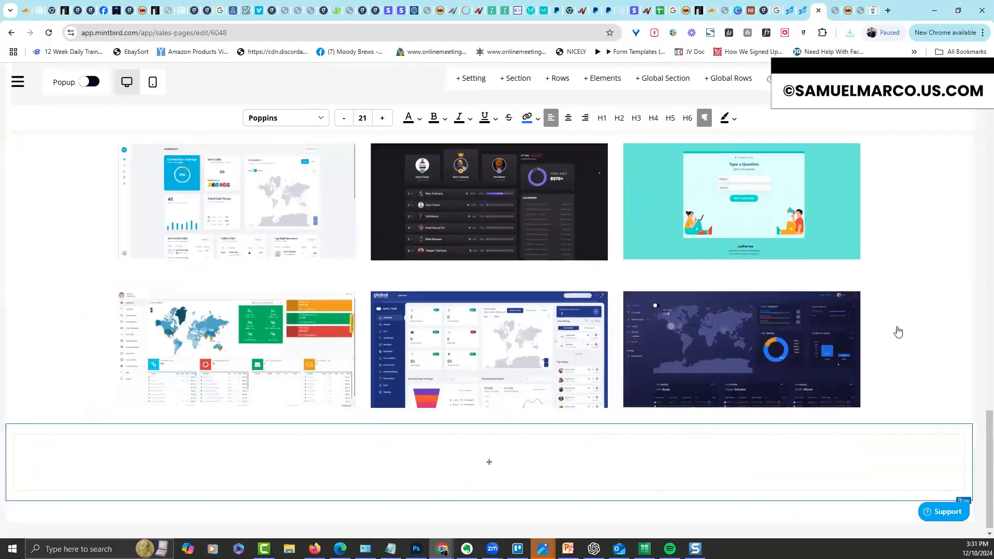
pyautogui.click(492, 459)
pyautogui.click(861, 322)
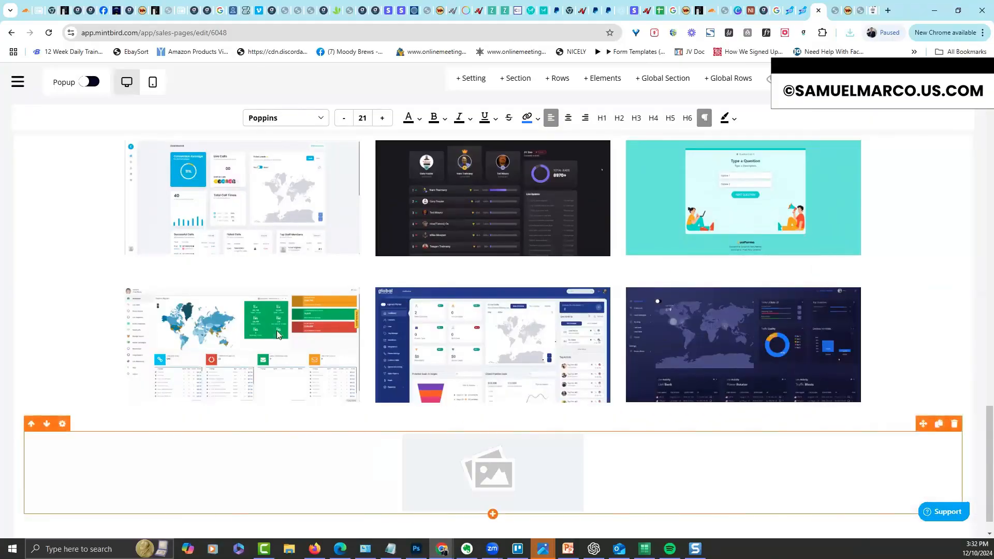
# Upload the 60 Day SaaS sheets mockup into the new image slot
pyautogui.click(505, 481)
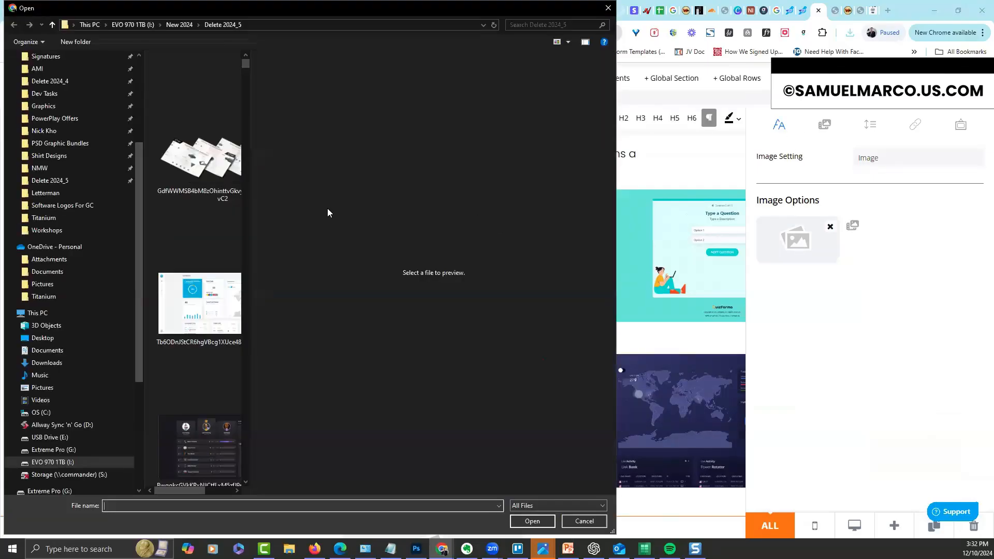
pyautogui.doubleClick(231, 192)
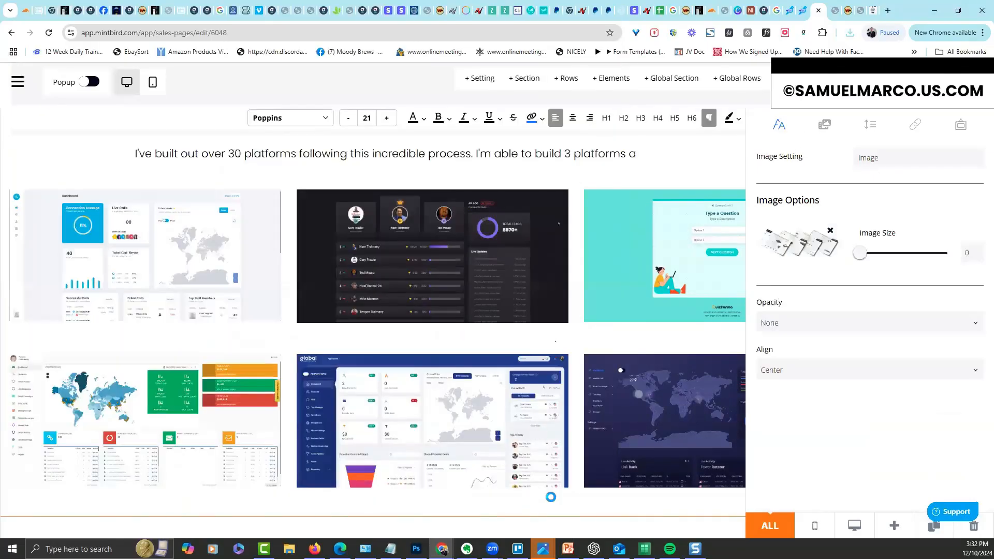
pyautogui.click(552, 497)
pyautogui.scroll(-4, 978, 445)
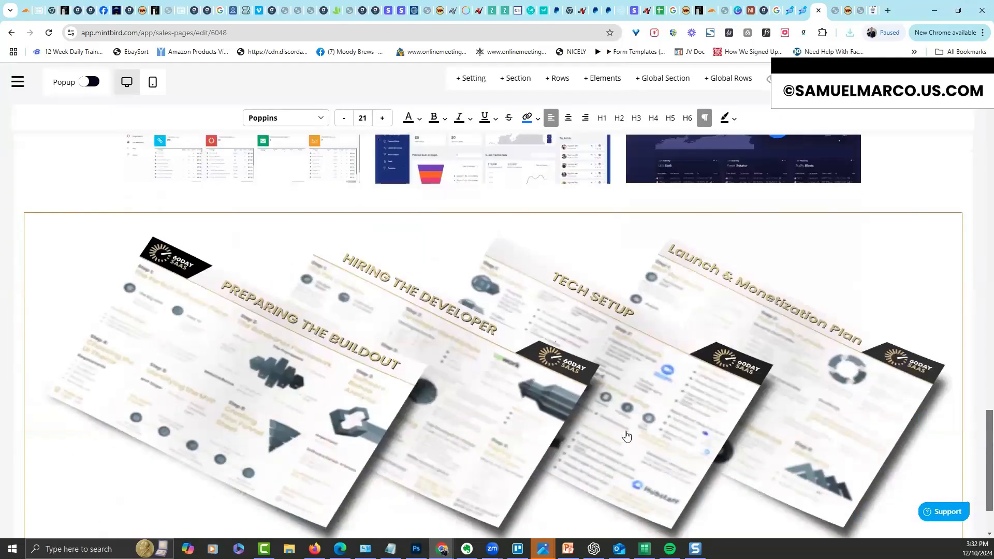
pyautogui.click(257, 282)
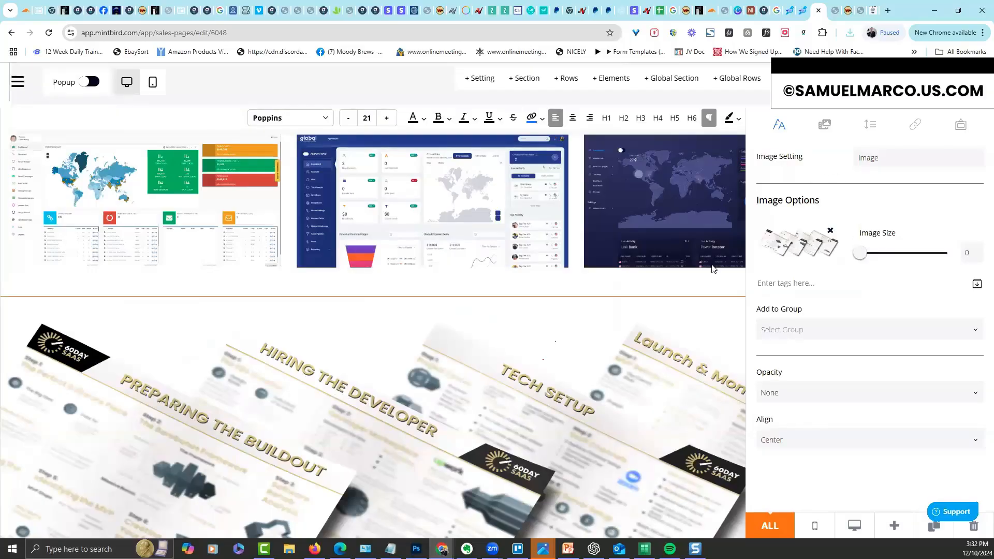
pyautogui.click(2, 254)
# Narrow the mockup row's width from 100 to 89
pyautogui.moveTo(16, 199)
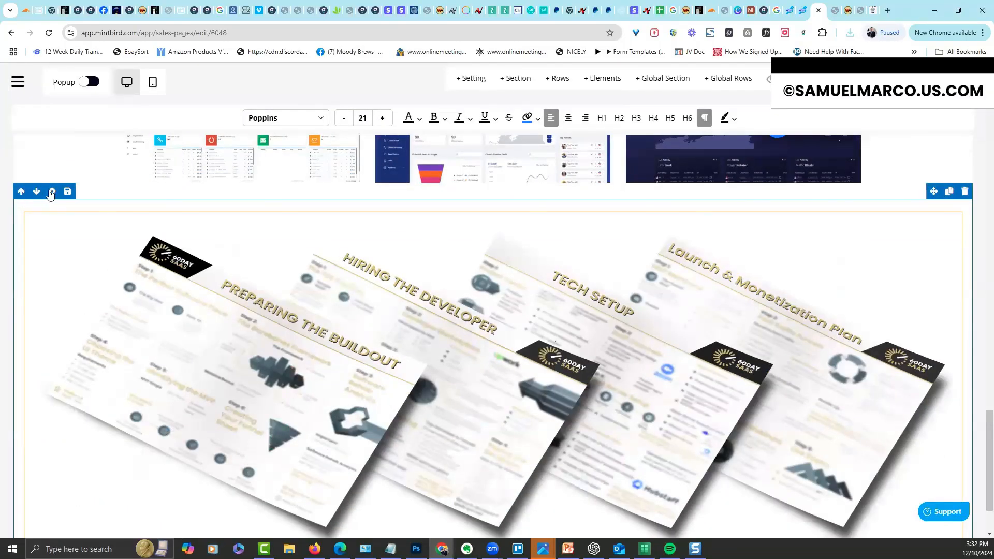
pyautogui.click(364, 218)
pyautogui.moveTo(922, 205); pyautogui.dragTo(905, 210)
pyautogui.click(850, 326)
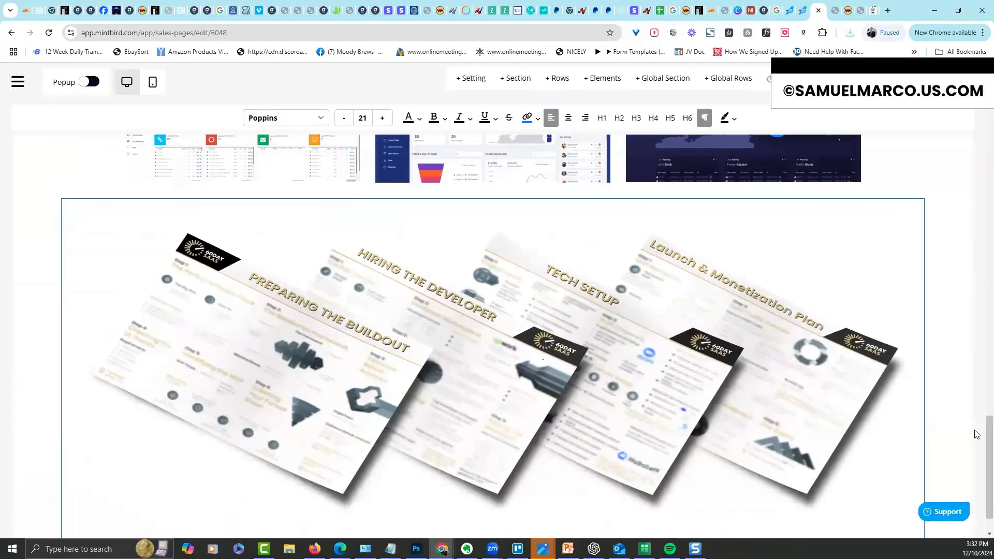
pyautogui.moveTo(990, 446); pyautogui.dragTo(989, 457)
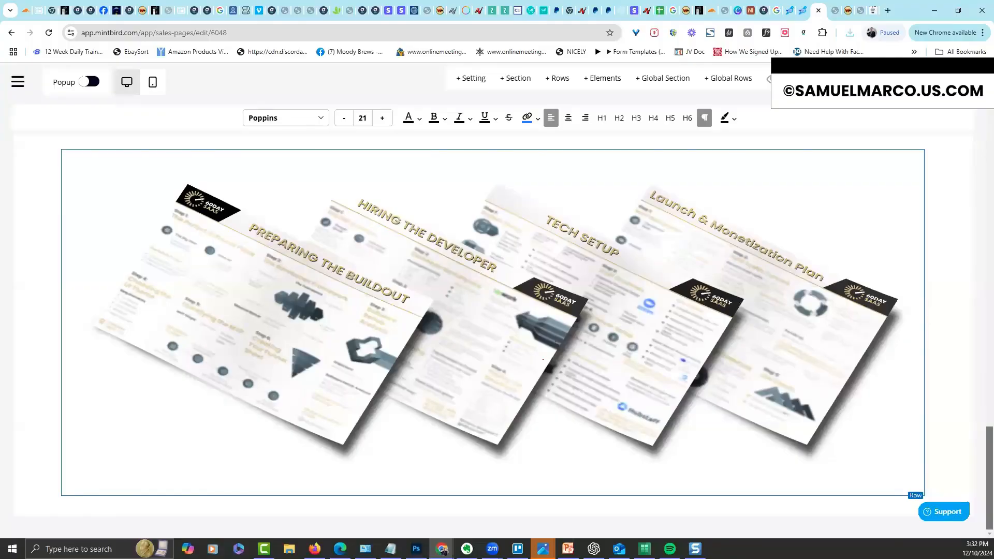
pyautogui.moveTo(495, 487)
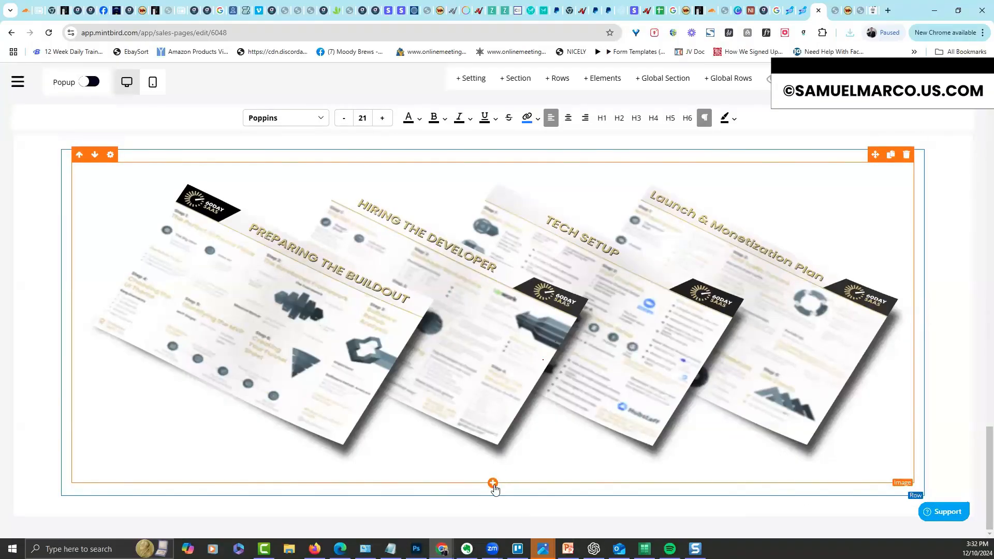
# Insert a button under the mockup and relabel it 'YES! Send me The 60 Day Saas Sheets!'
pyautogui.click(493, 483)
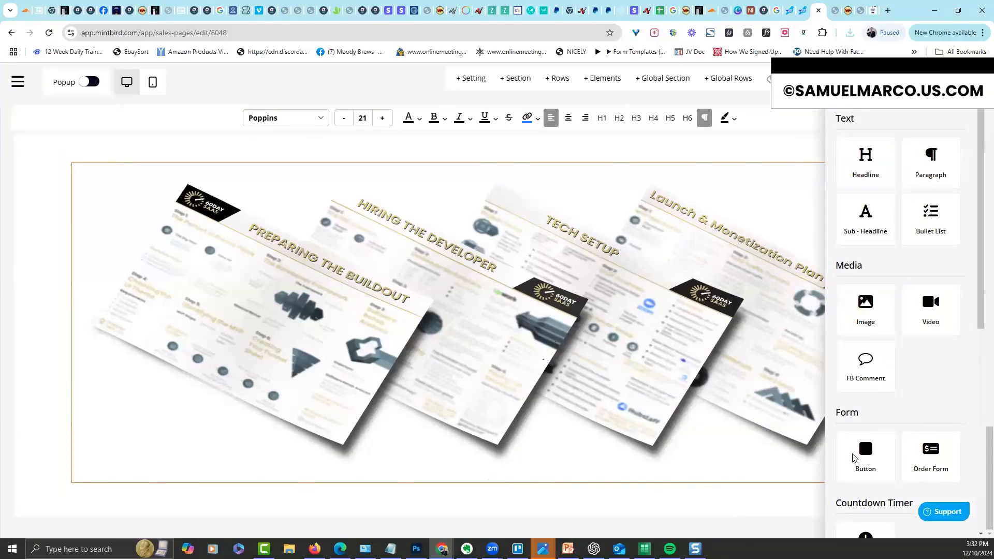
pyautogui.click(870, 460)
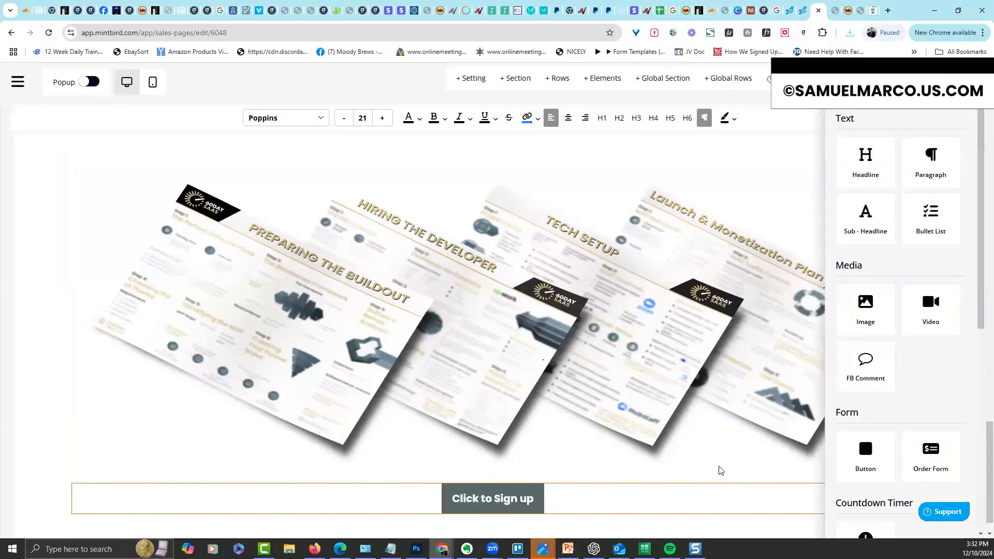
pyautogui.click(492, 501)
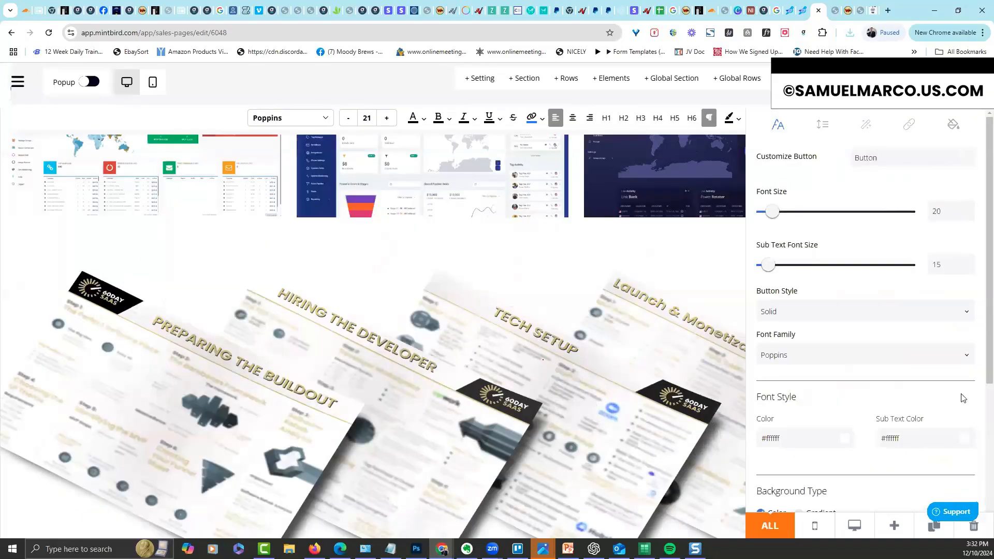
pyautogui.scroll(-4, 834, 435)
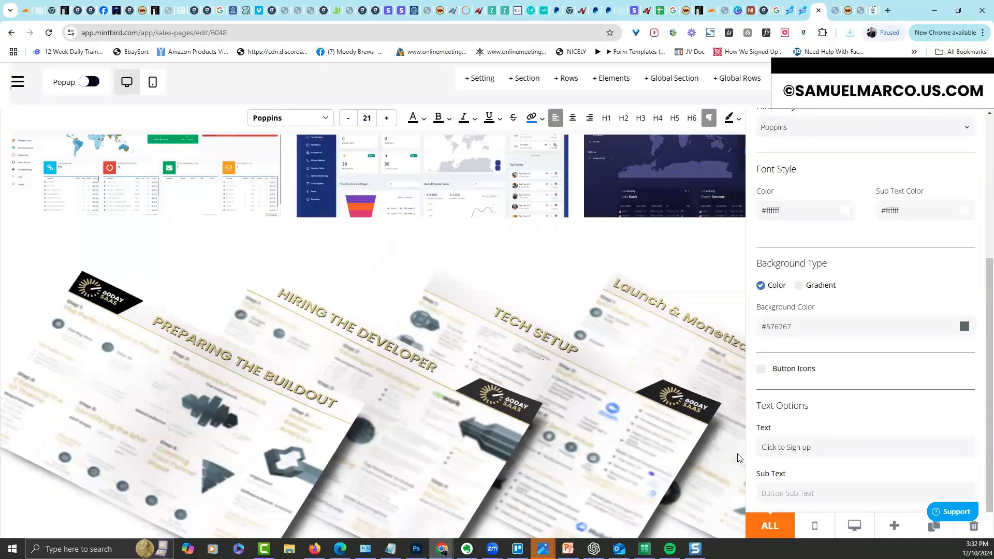
pyautogui.tripleClick(766, 447)
pyautogui.write('Y')
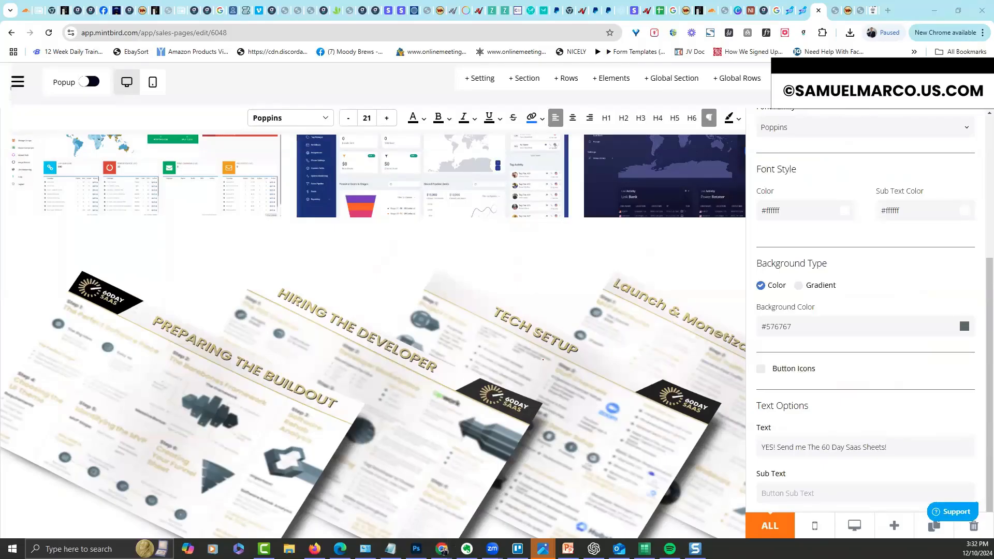
# Set the sign-up button's background colour to orange #FFA31B
pyautogui.click(964, 329)
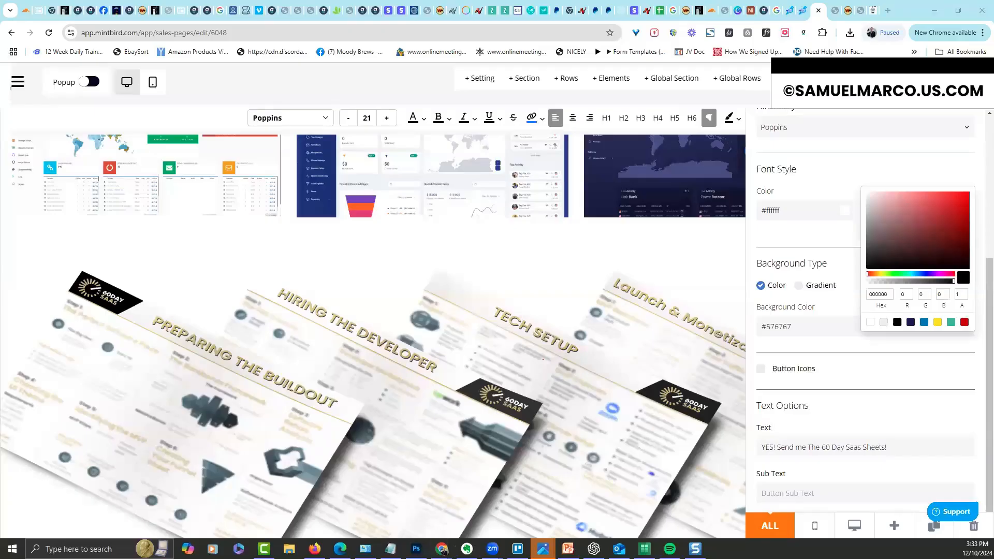
pyautogui.moveTo(824, 326); pyautogui.dragTo(730, 327)
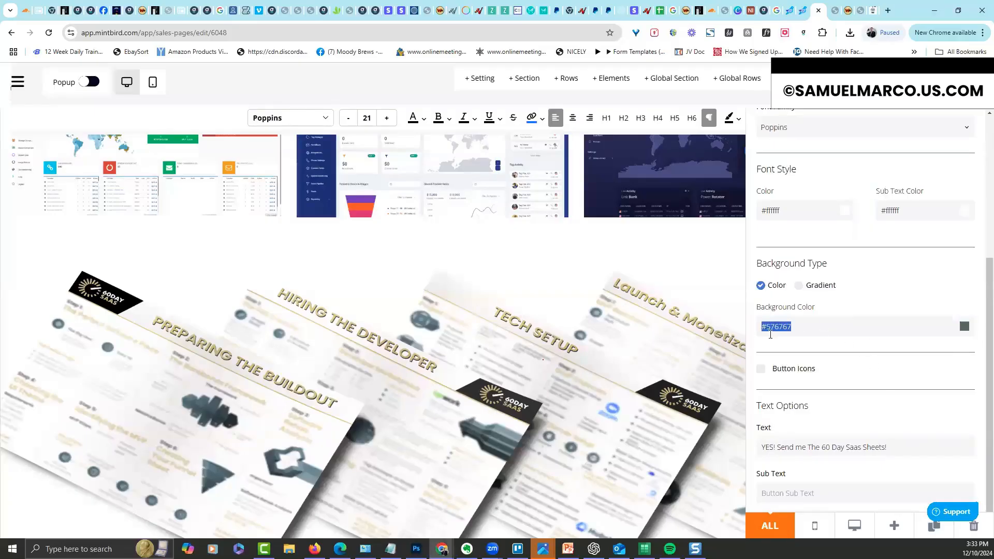
pyautogui.write('#FFA31B')
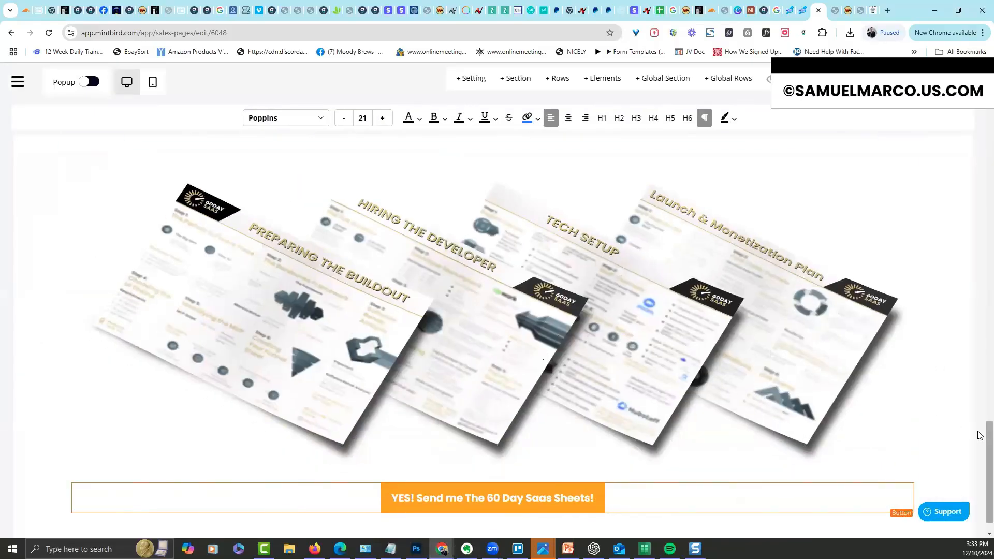
pyautogui.moveTo(988, 433); pyautogui.dragTo(989, 447)
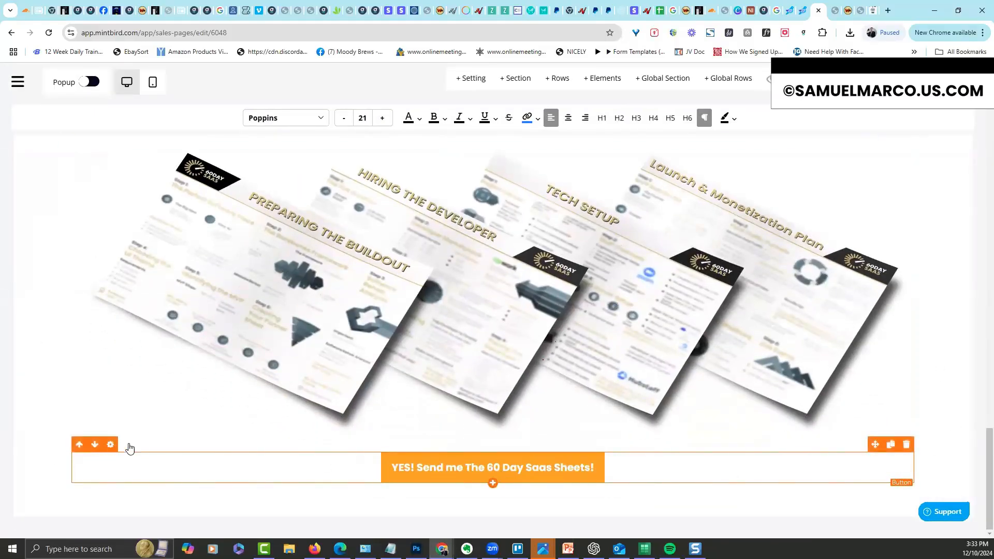
# Enlarge the orange button's font size from 20 to 35
pyautogui.click(112, 446)
pyautogui.moveTo(771, 213)
pyautogui.mouseDown()
pyautogui.moveTo(785, 214)
pyautogui.moveTo(763, 224)
pyautogui.mouseUp()
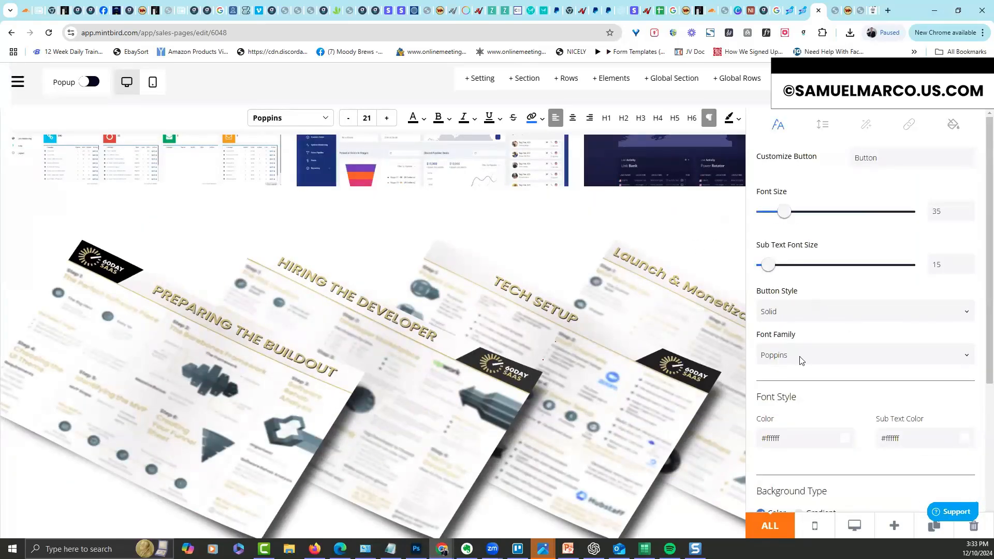
pyautogui.click(720, 288)
# Set the orange button's Link action to Scroll To OrderForm
pyautogui.scroll(-1, 979, 439)
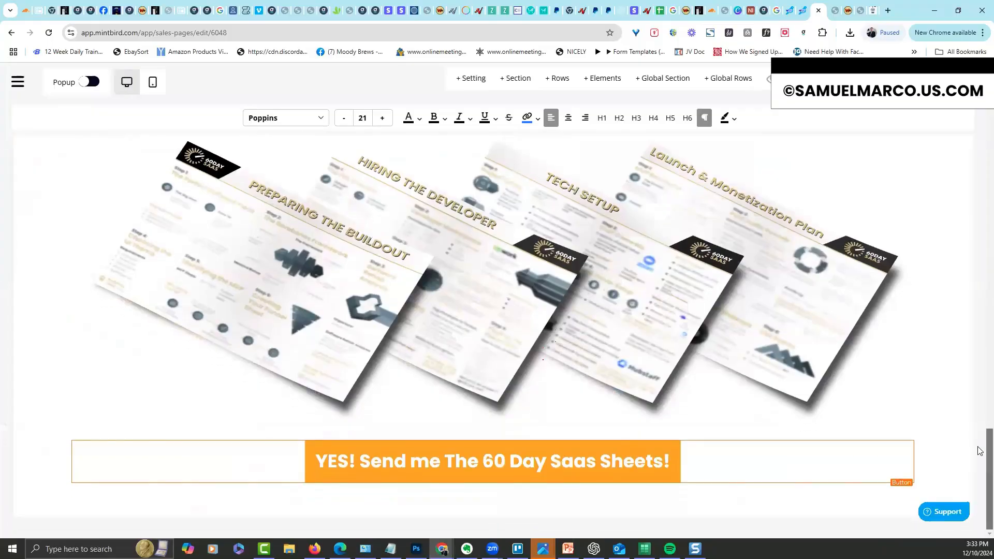
pyautogui.moveTo(115, 444)
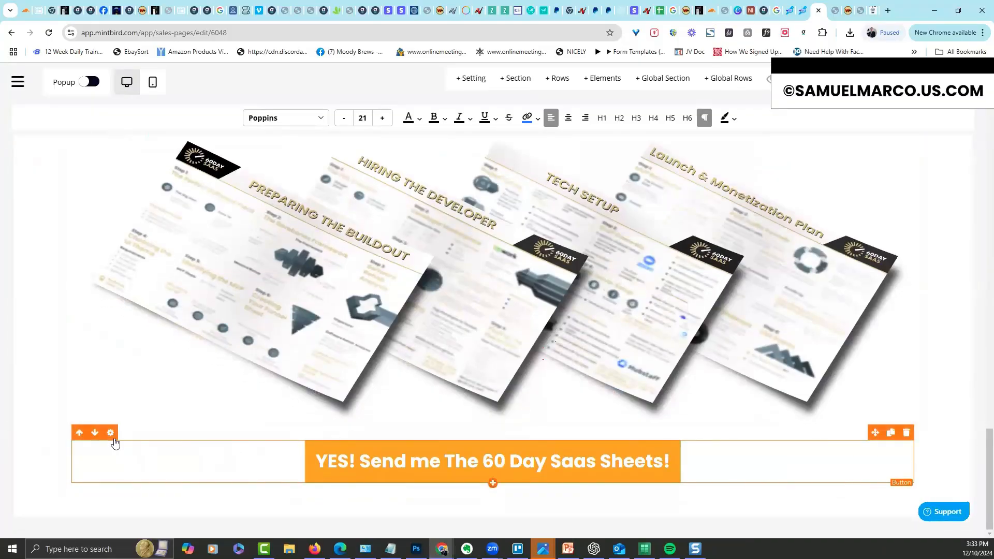
pyautogui.click(469, 470)
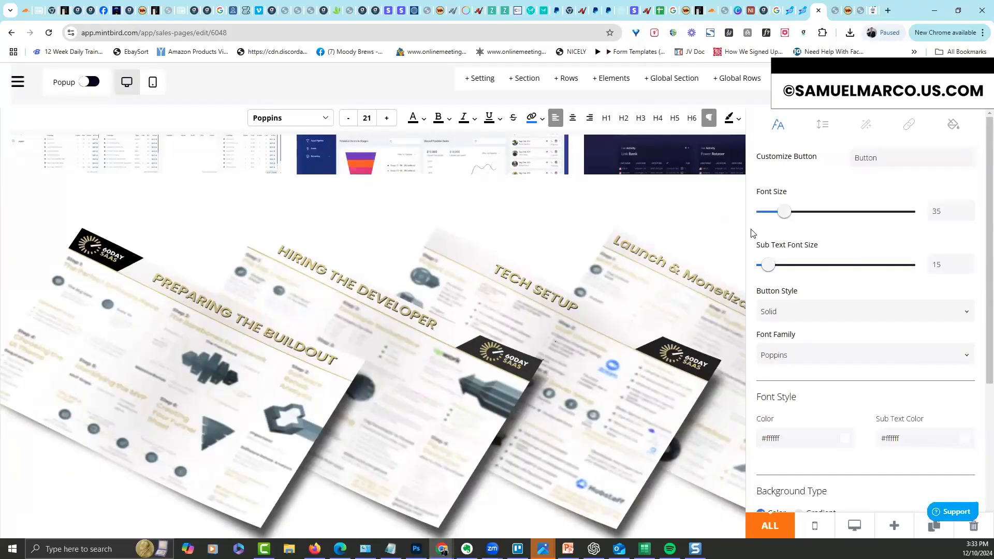
pyautogui.click(909, 125)
pyautogui.click(855, 192)
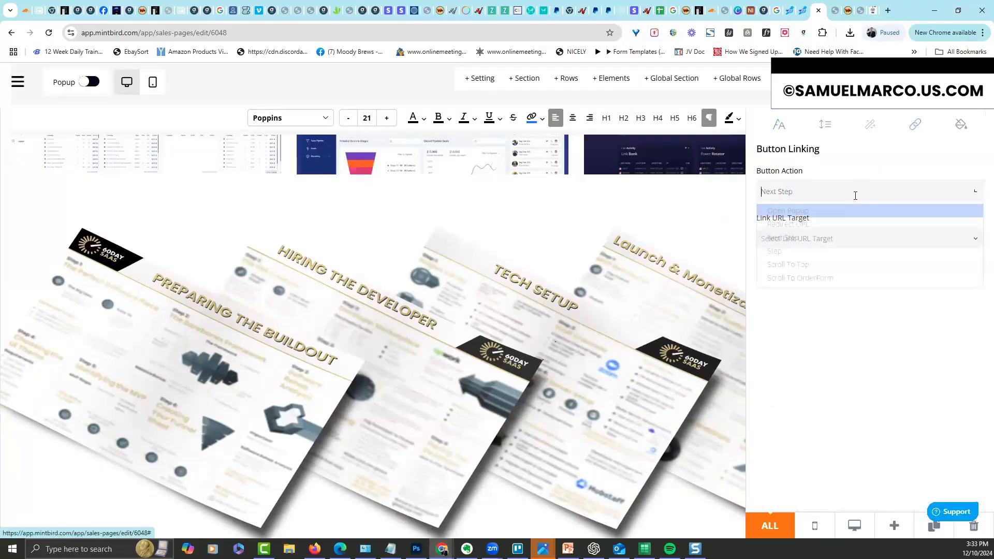
pyautogui.click(836, 280)
pyautogui.click(663, 409)
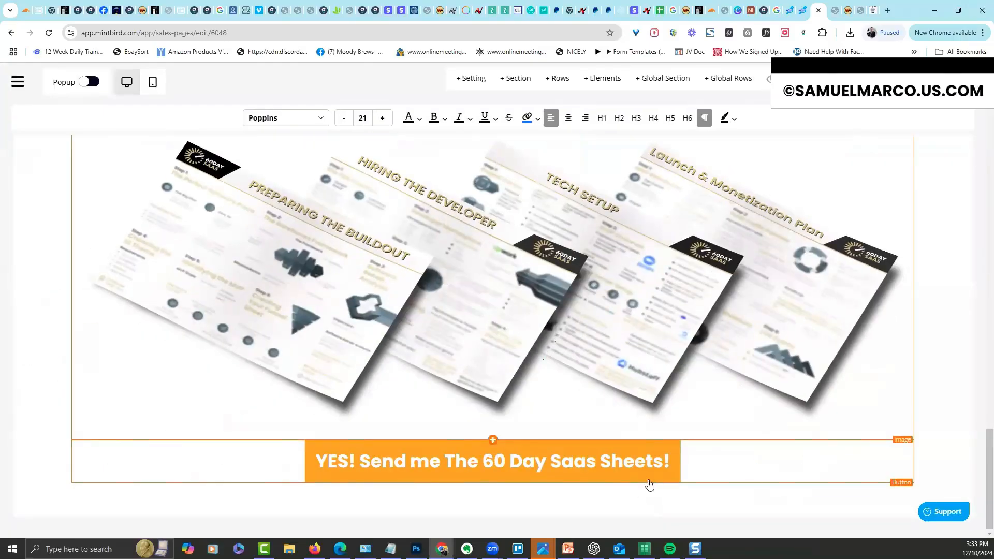
pyautogui.scroll(20, 980, 447)
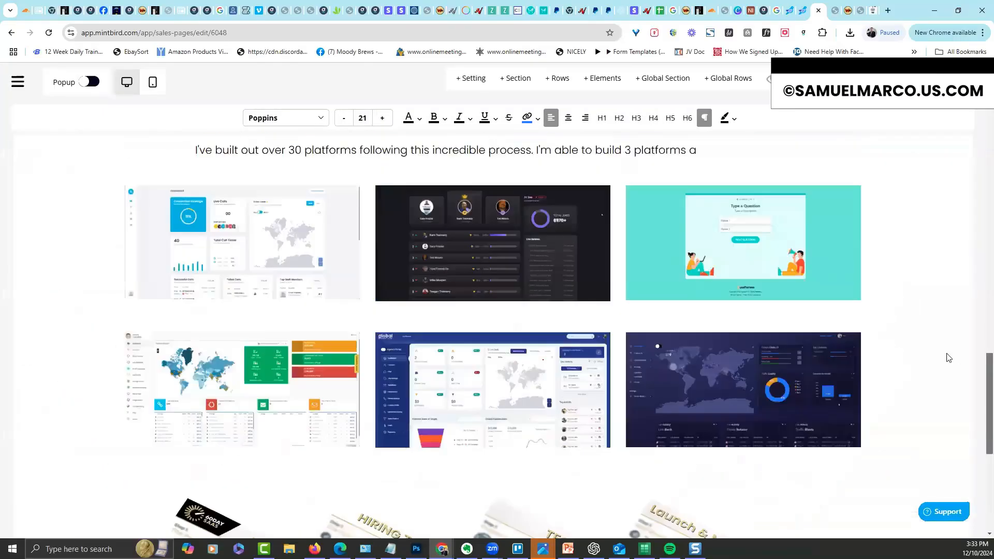
pyautogui.scroll(-20, 942, 455)
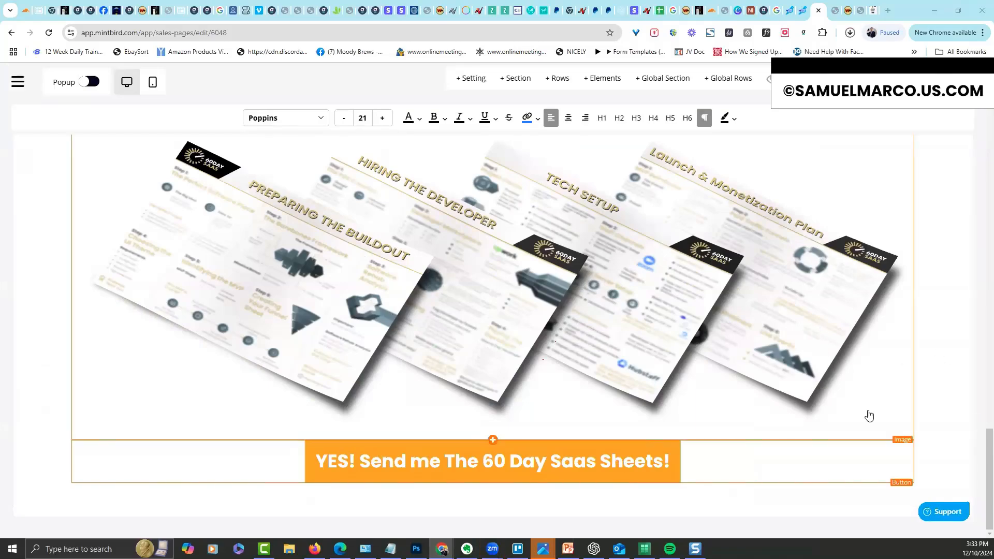
# Add an image element to the empty header column and insert the 60DAY SAAS logo
pyautogui.moveTo(989, 438); pyautogui.dragTo(946, 56)
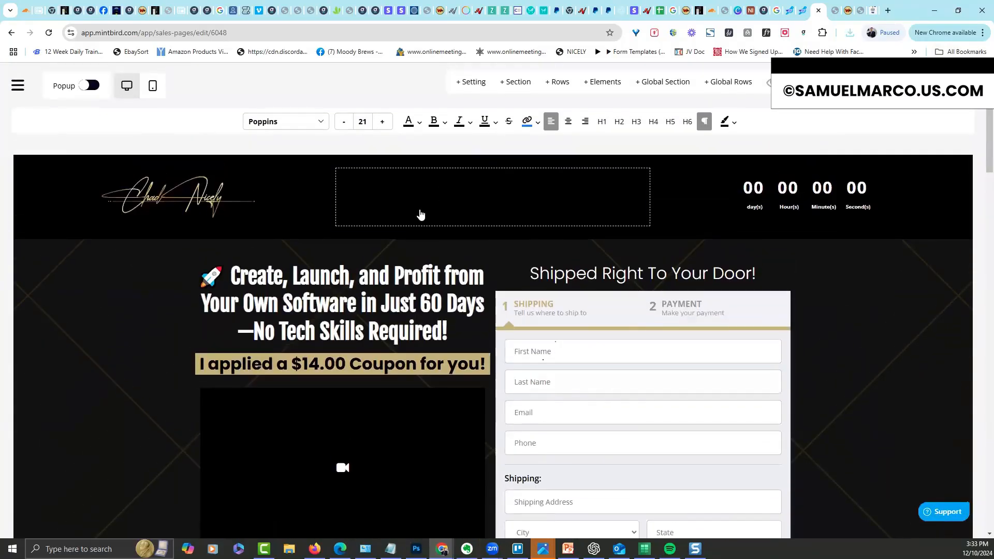
pyautogui.click(496, 197)
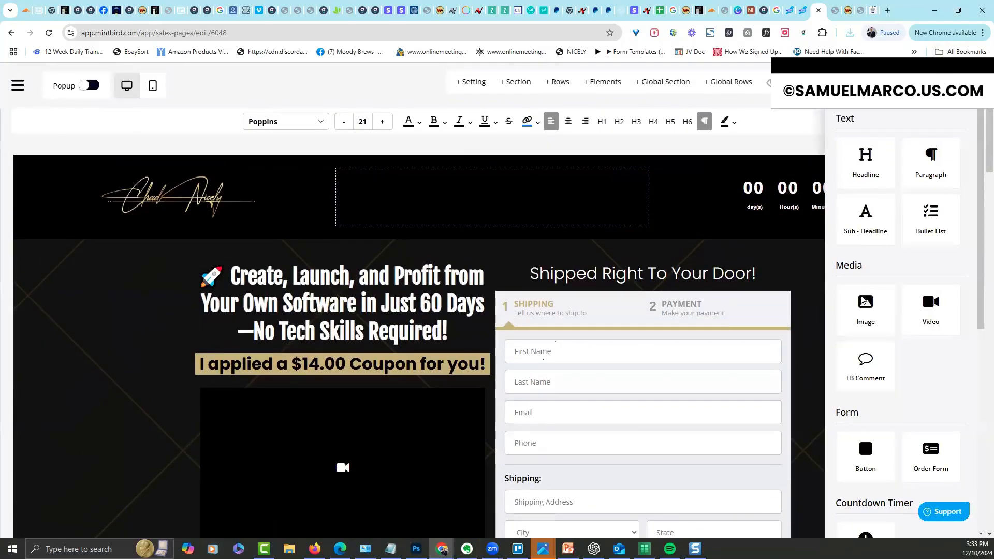
pyautogui.click(863, 310)
pyautogui.click(520, 218)
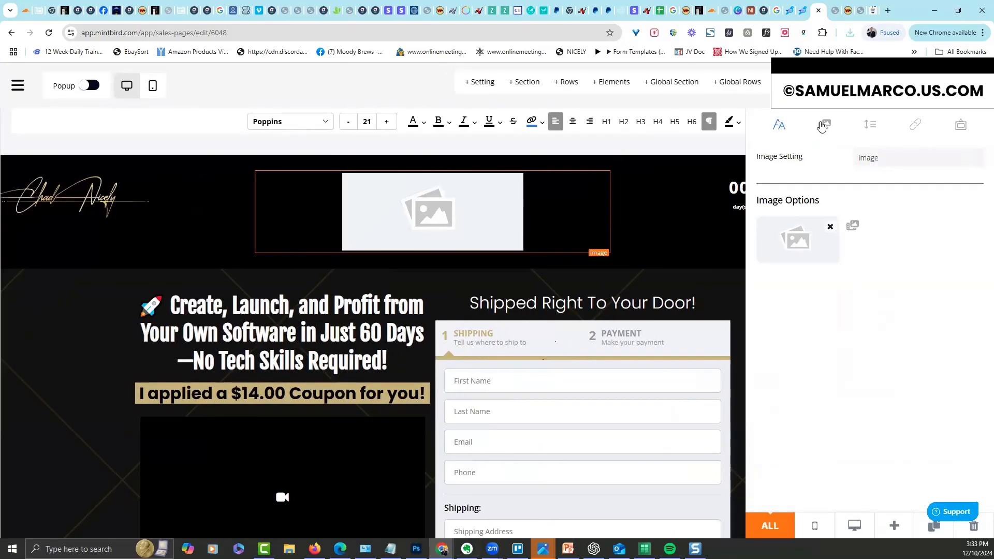
pyautogui.click(800, 240)
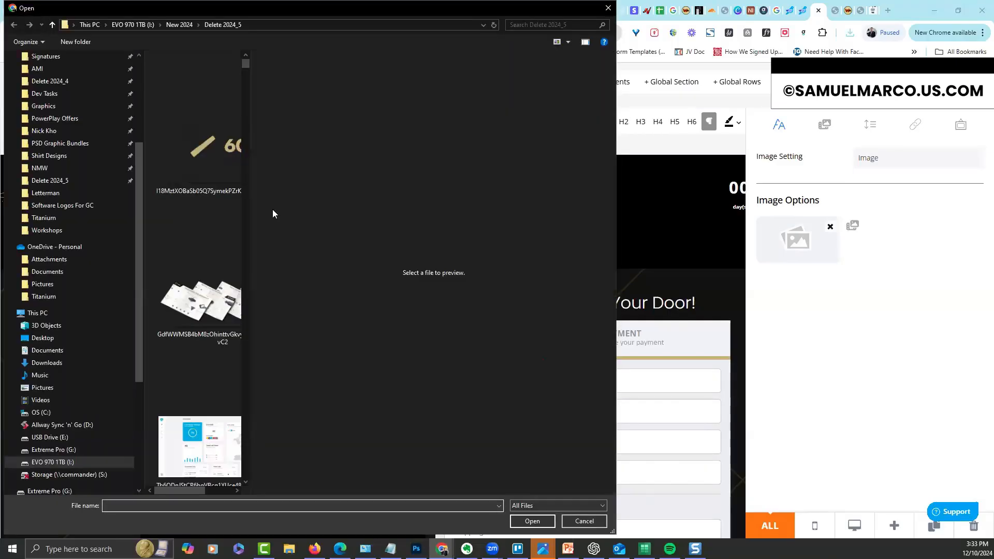
pyautogui.doubleClick(218, 166)
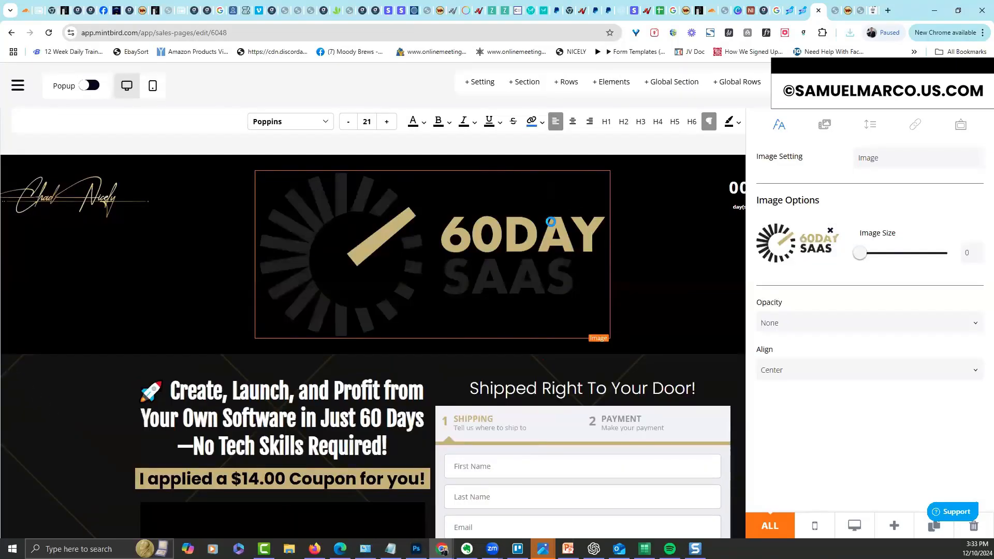
# Resize the logo image and close its settings to view the full header row
pyautogui.moveTo(860, 253); pyautogui.dragTo(880, 252)
pyautogui.click(709, 219)
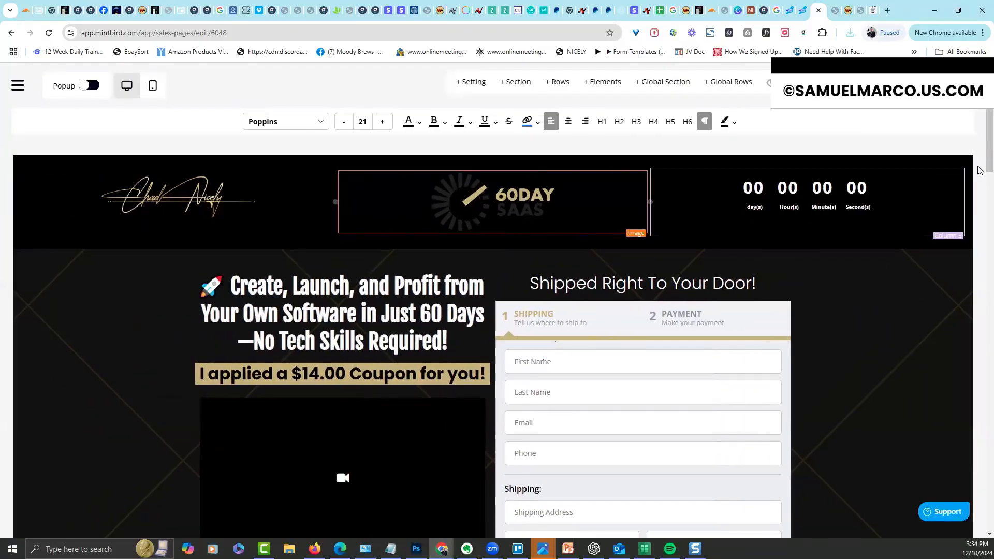
pyautogui.scroll(-1, 979, 135)
pyautogui.scroll(1, 980, 136)
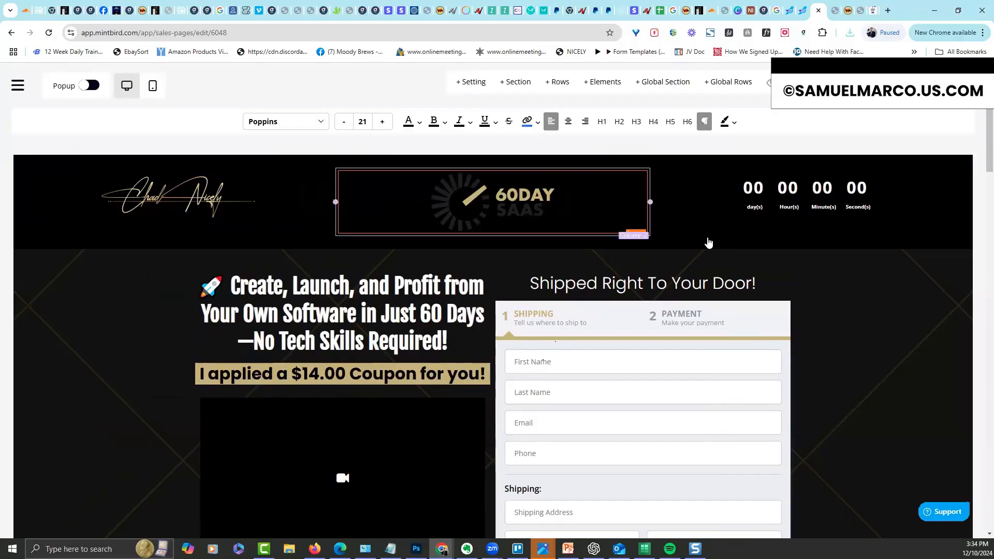
# Go to Bundle Groups > Universal Timer and name a new timer '60 Day Saas'
pyautogui.click(22, 89)
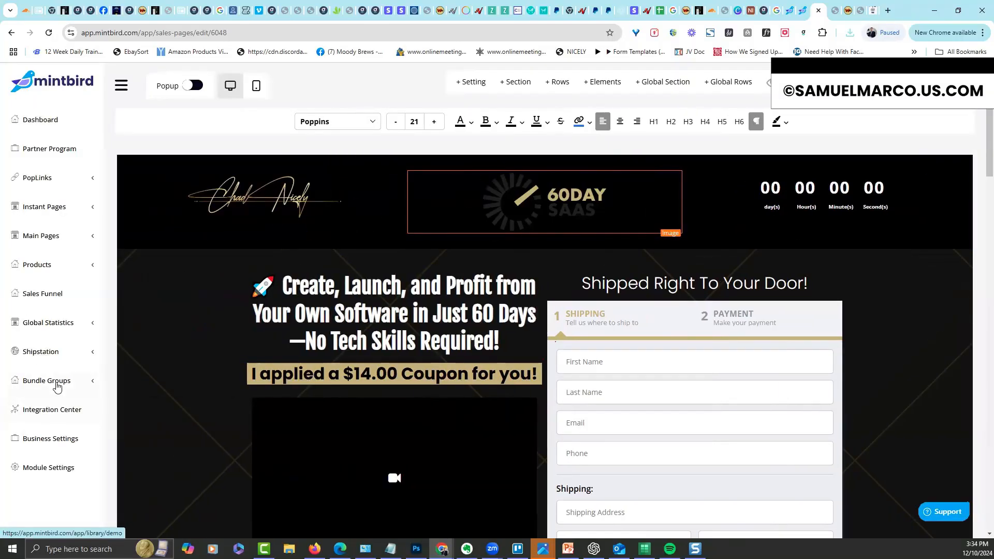
pyautogui.click(57, 387)
pyautogui.click(51, 440)
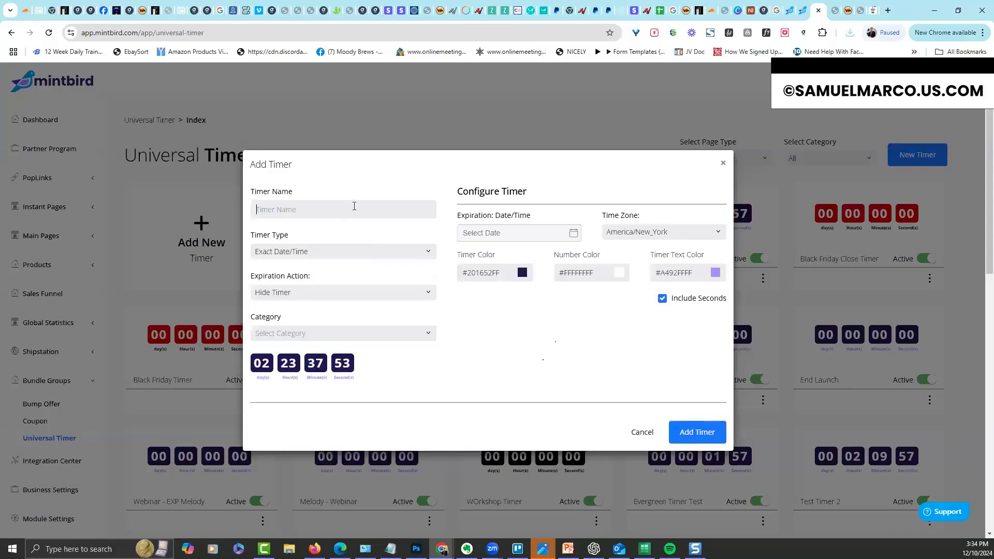
pyautogui.write('60 Day A')
pyautogui.press('BackSpace')
pyautogui.press('BackSpace')
pyautogui.write('Saas')
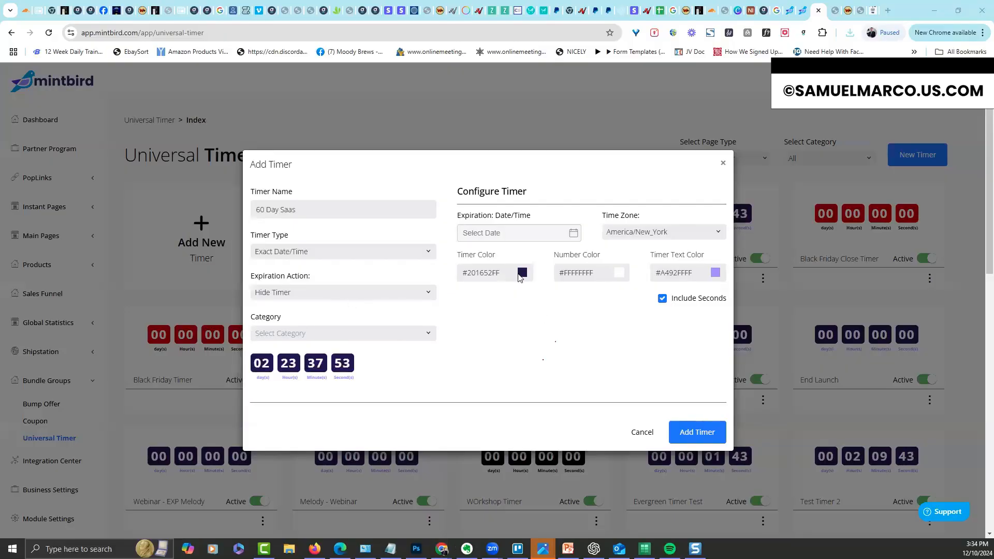
# Give the timer colour #C8B478, white text and expiry 12/13/2024, then save it
pyautogui.tripleClick(479, 272)
pyautogui.write('#C8B478')
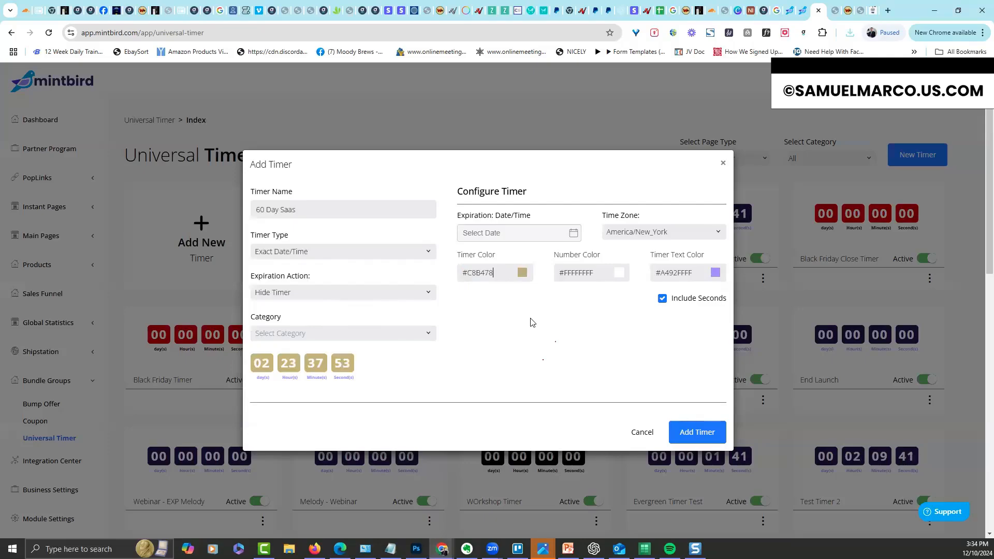
pyautogui.click(716, 273)
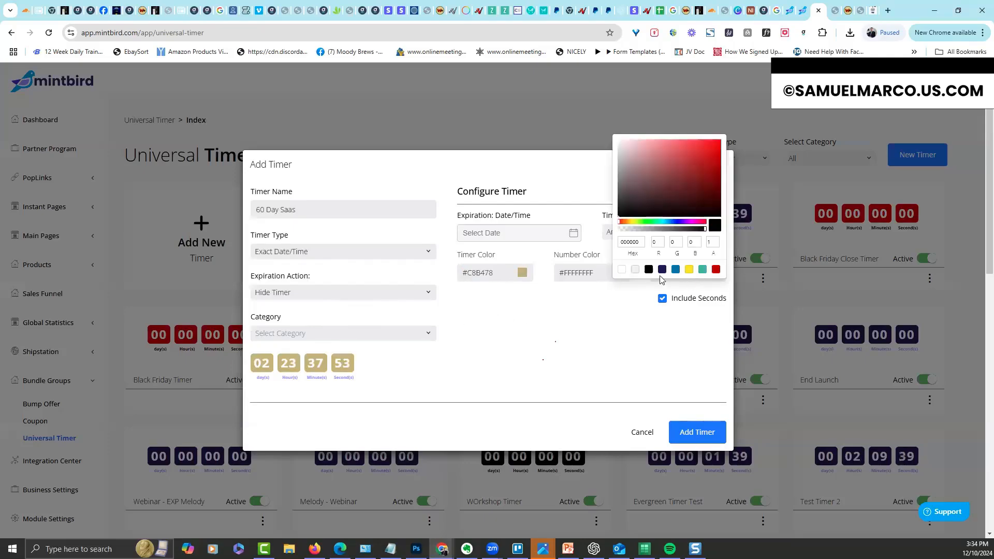
pyautogui.click(623, 270)
pyautogui.click(571, 347)
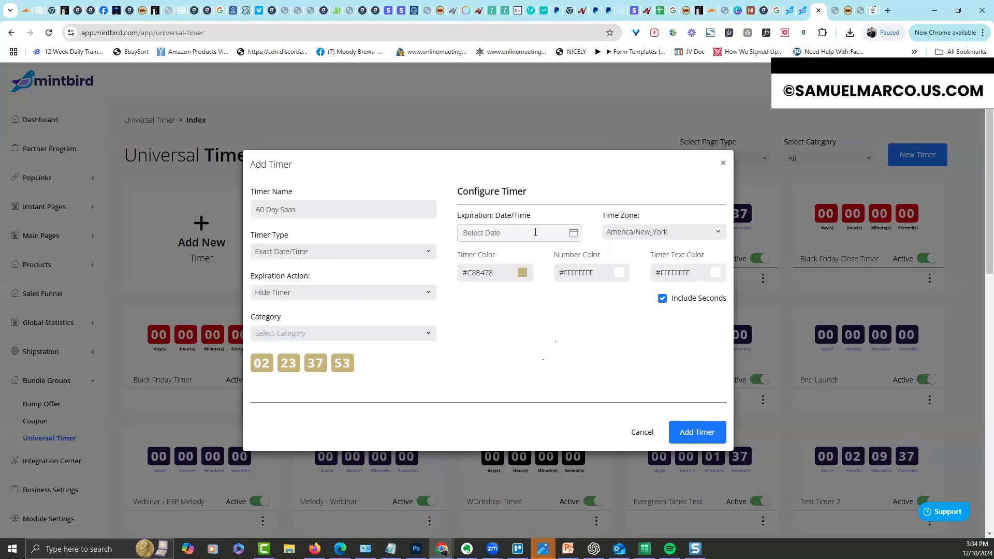
pyautogui.click(535, 233)
pyautogui.click(550, 323)
pyautogui.click(599, 377)
pyautogui.click(697, 432)
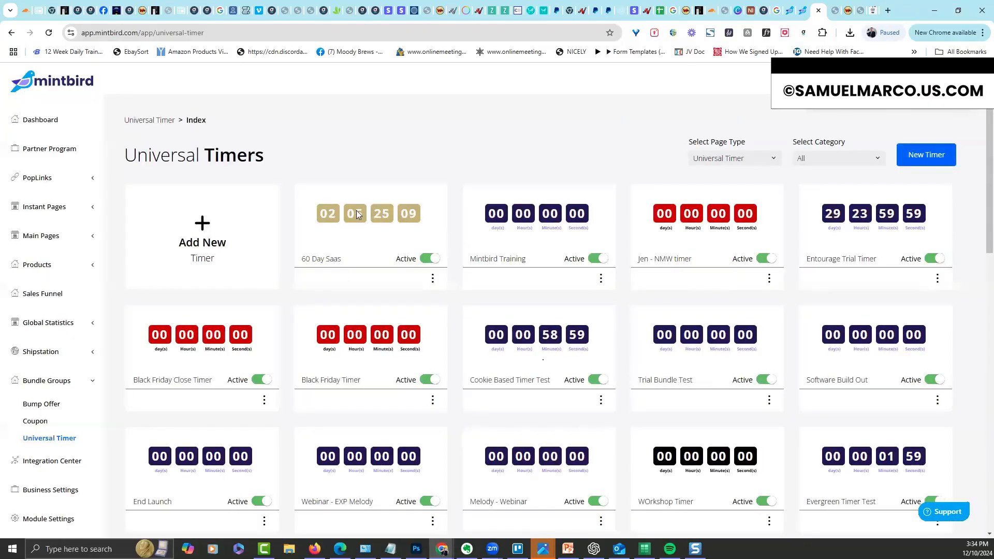
# Open the Sales Pages list under Main Pages, with the 60 Day Sheets page first
pyautogui.click(42, 237)
pyautogui.click(42, 259)
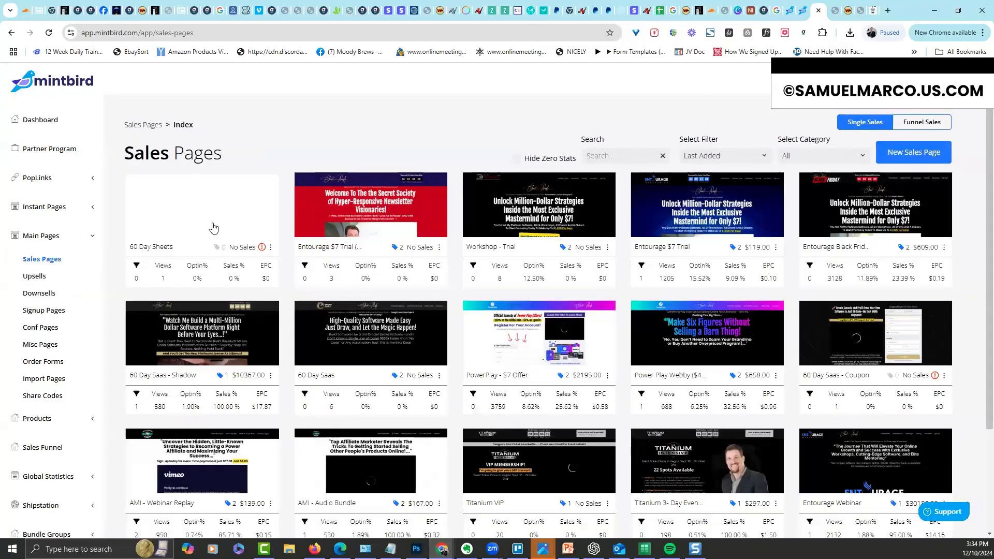
pyautogui.click(272, 247)
pyautogui.click(234, 196)
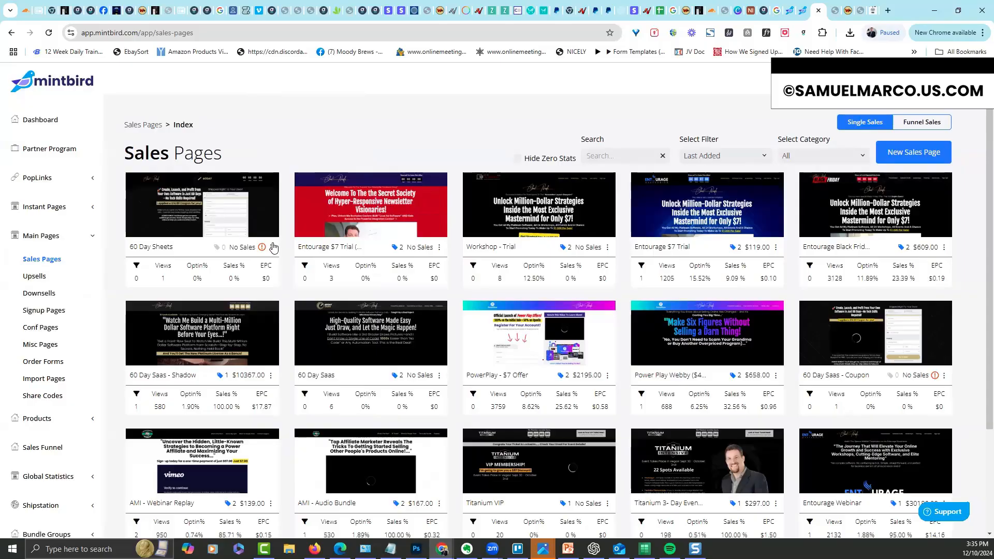
pyautogui.moveTo(264, 250)
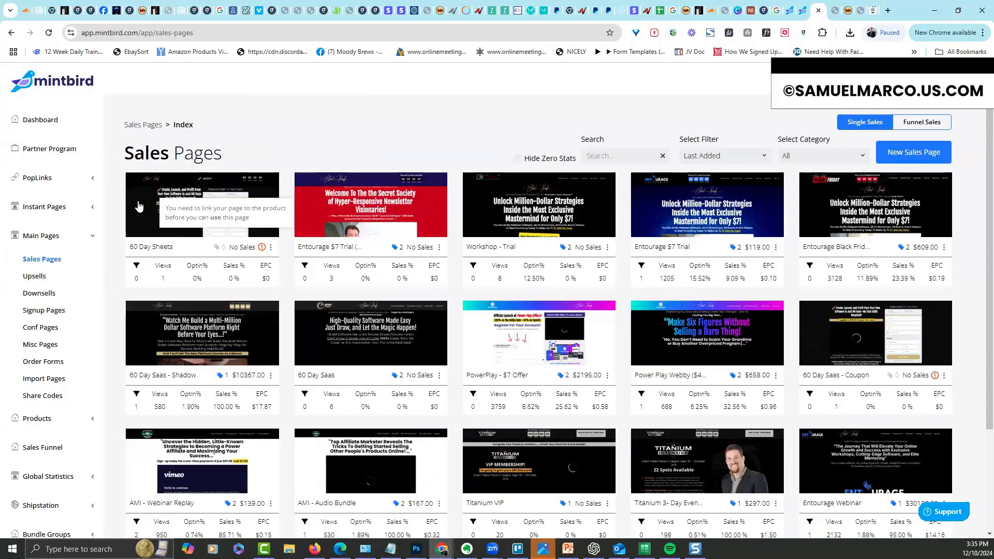
# Edit the 60 Day Sheets page and switch the header countdown to the 60 Day Saas timer
pyautogui.click(581, 225)
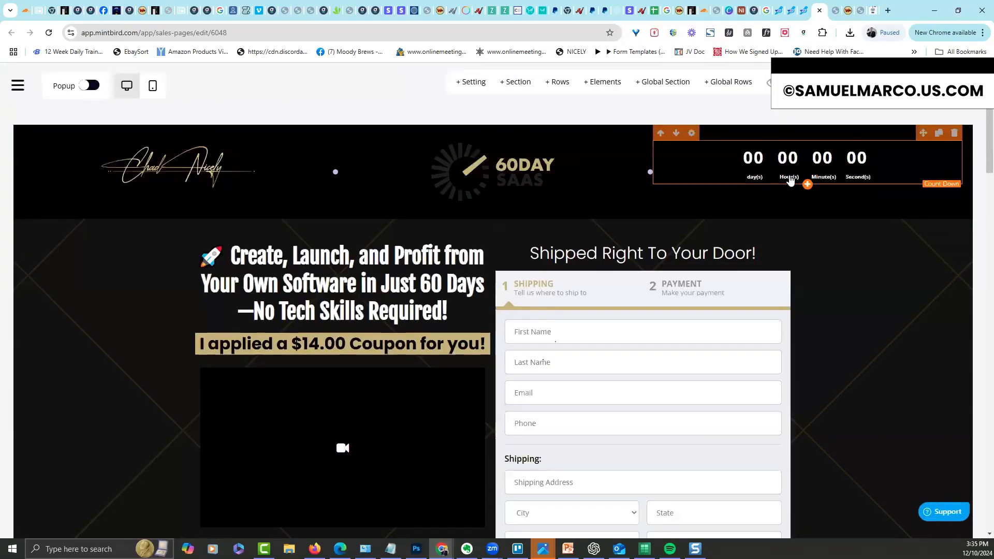
pyautogui.click(793, 165)
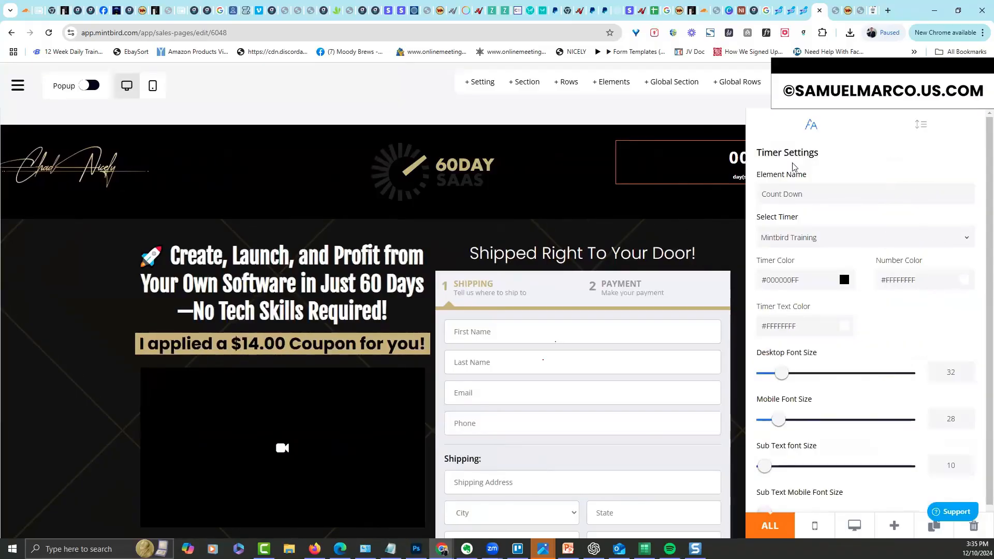
pyautogui.click(819, 234)
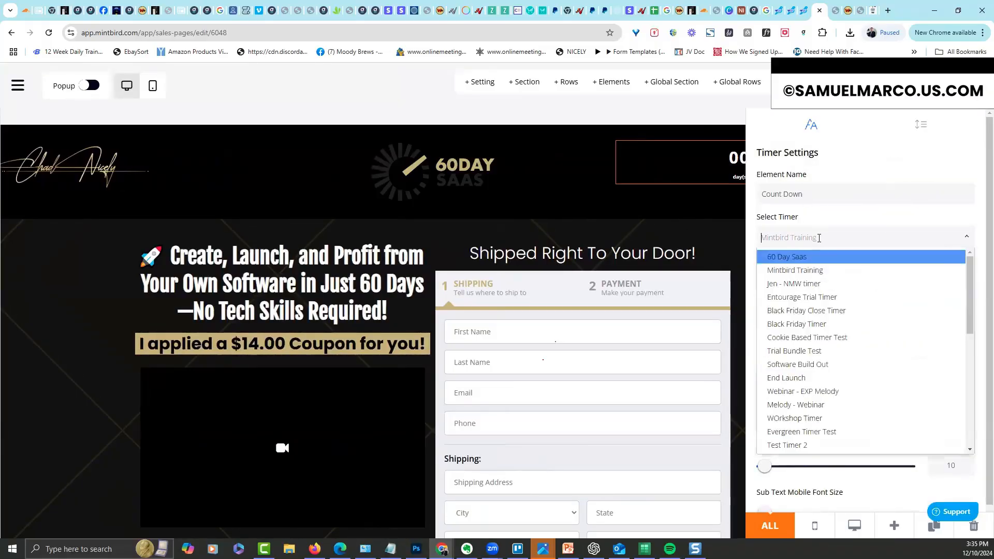
pyautogui.click(814, 257)
pyautogui.click(716, 233)
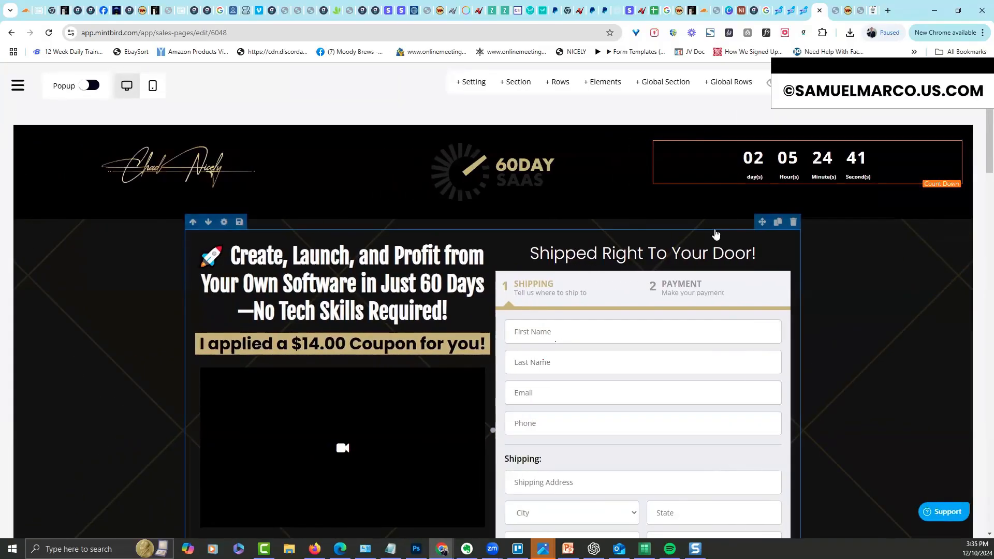
pyautogui.click(691, 133)
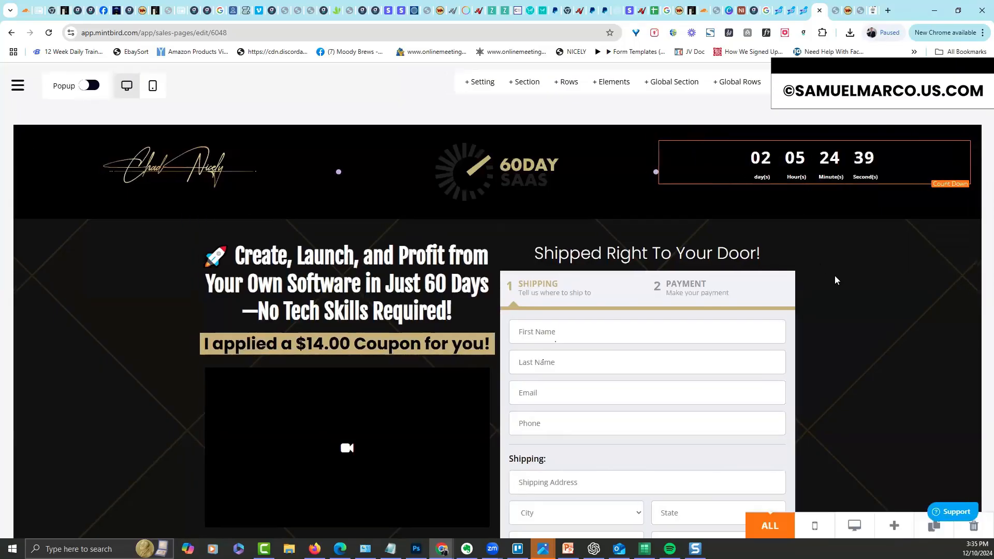
pyautogui.moveTo(797, 280); pyautogui.dragTo(741, 289)
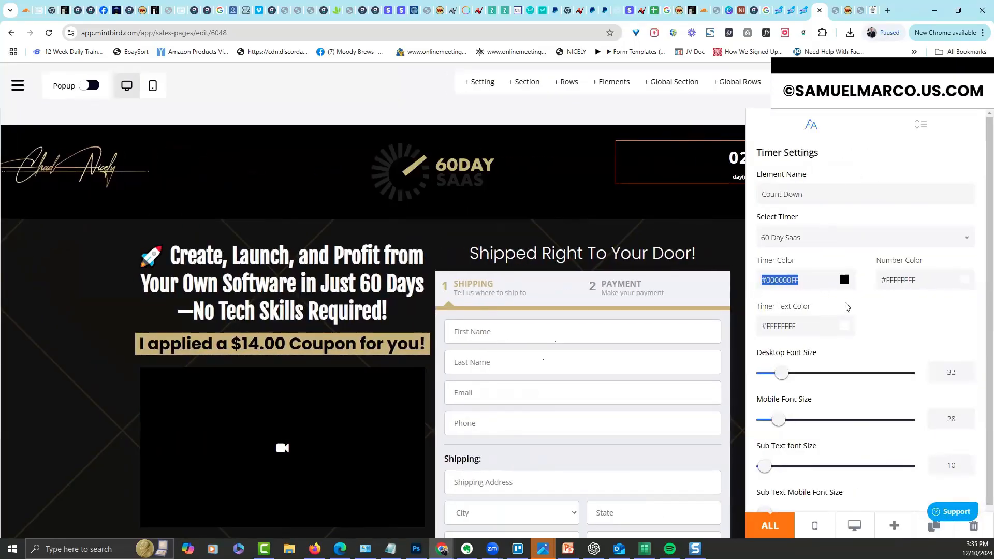
pyautogui.click(732, 225)
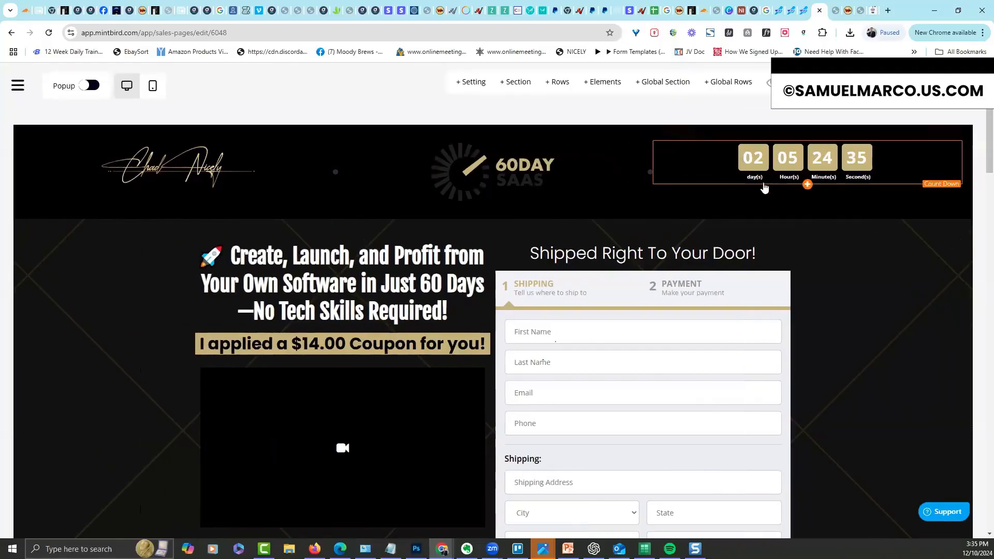
# Sample the Go To Next button's tan colour and bring up the YES! Send me button's settings
pyautogui.scroll(-5, 980, 214)
pyautogui.scroll(-20, 980, 214)
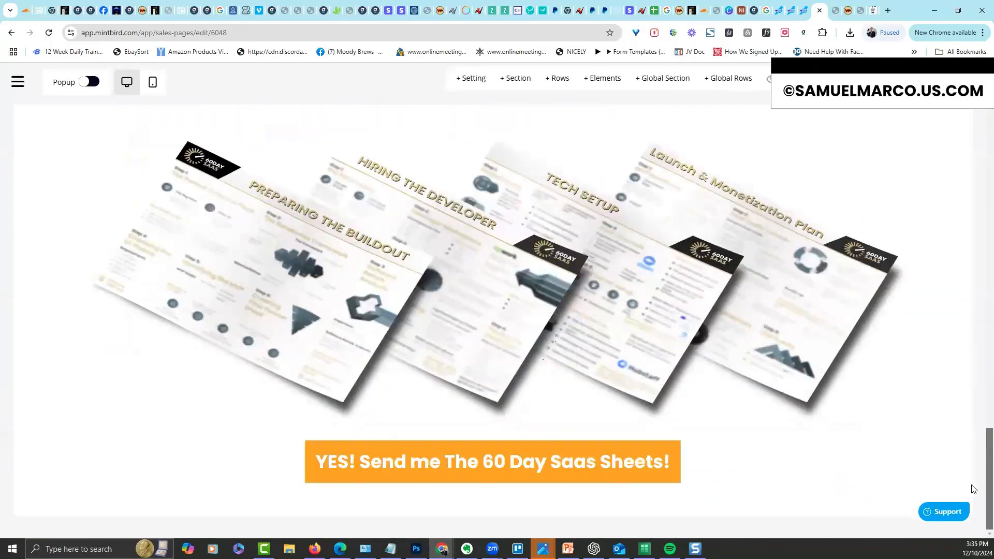
pyautogui.scroll(20, 973, 232)
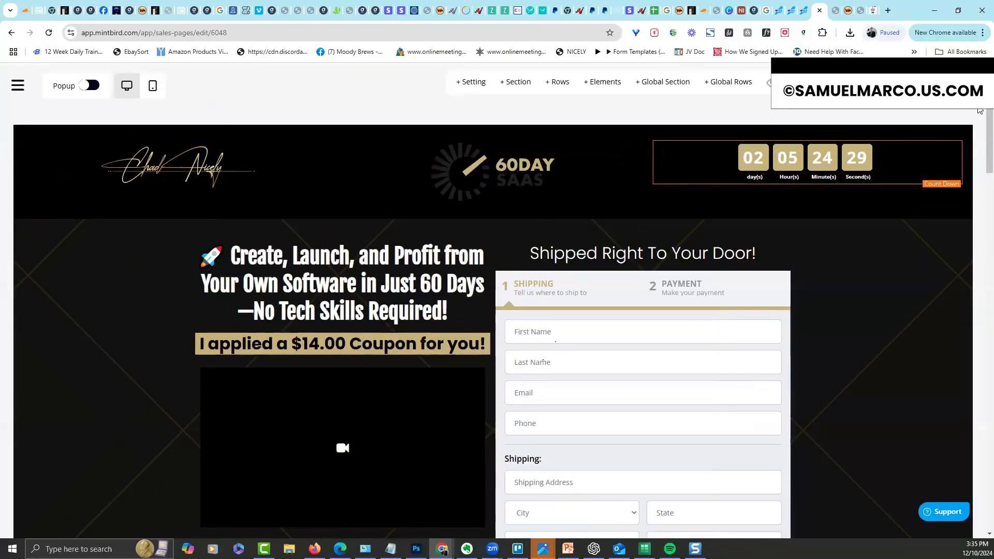
pyautogui.scroll(-20, 980, 111)
pyautogui.scroll(20, 970, 451)
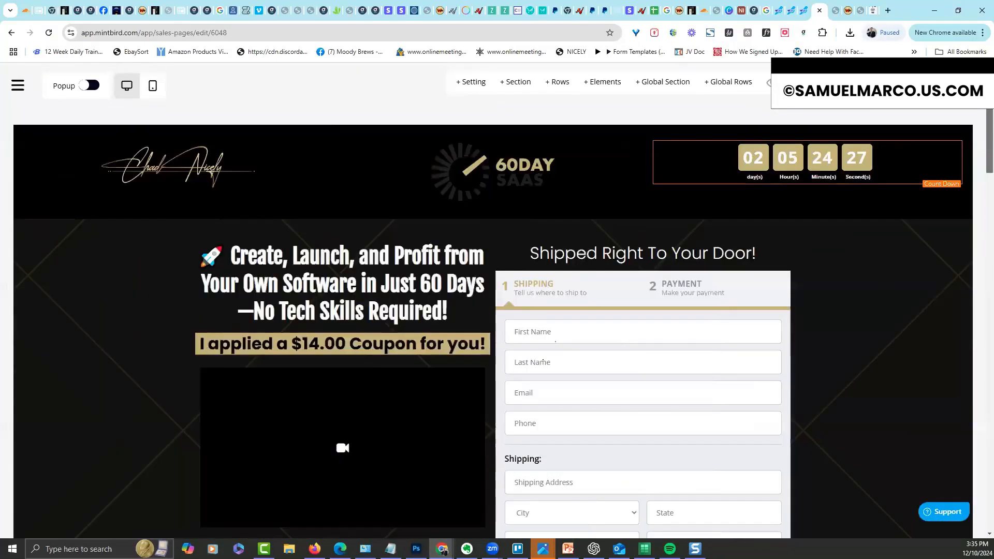
pyautogui.scroll(-6, 543, 362)
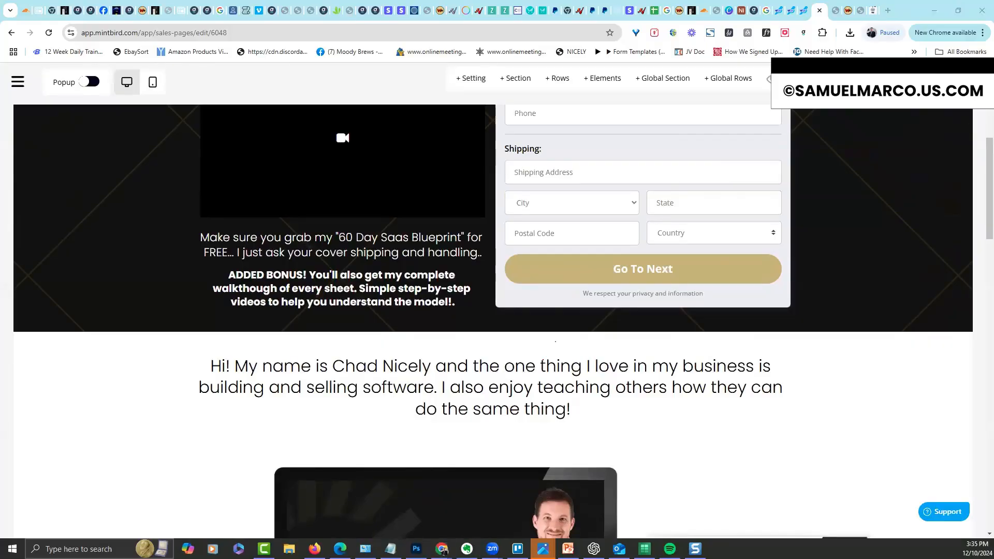
pyautogui.click(723, 274)
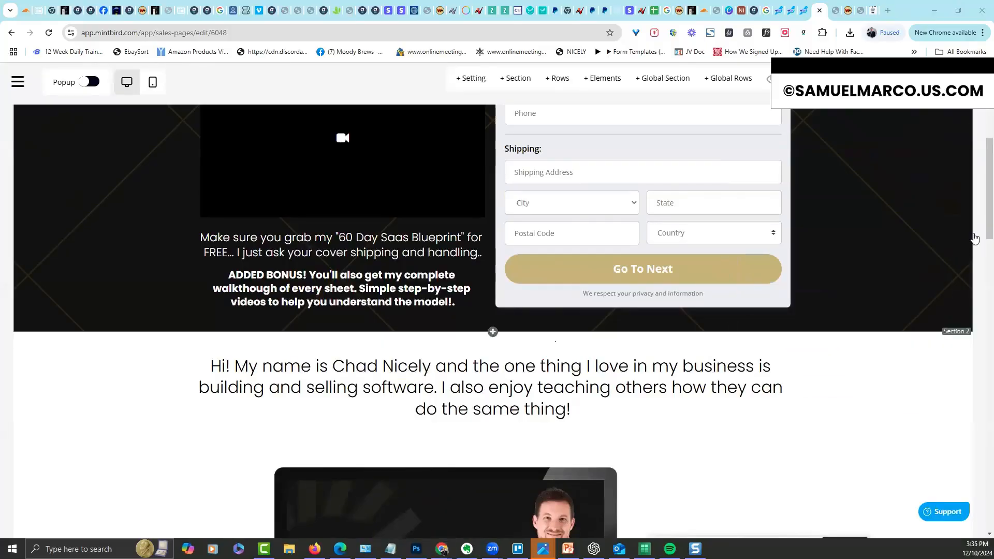
pyautogui.scroll(-20, 975, 238)
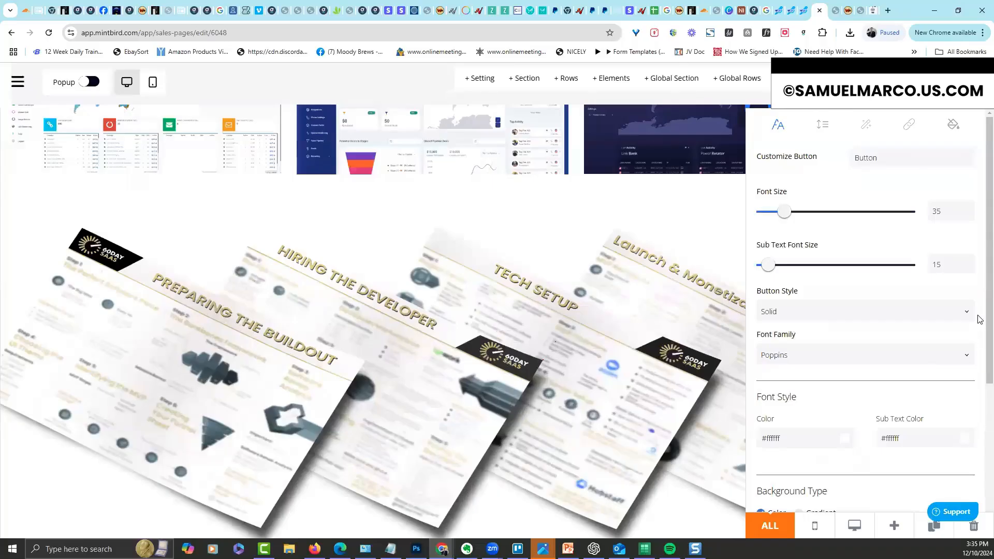
# Replace the button's #FFA31B background with the tan colour, then scroll back to the top
pyautogui.scroll(-5, 979, 319)
pyautogui.moveTo(827, 321); pyautogui.dragTo(707, 271)
pyautogui.write('#C7B27A')
pyautogui.click(923, 301)
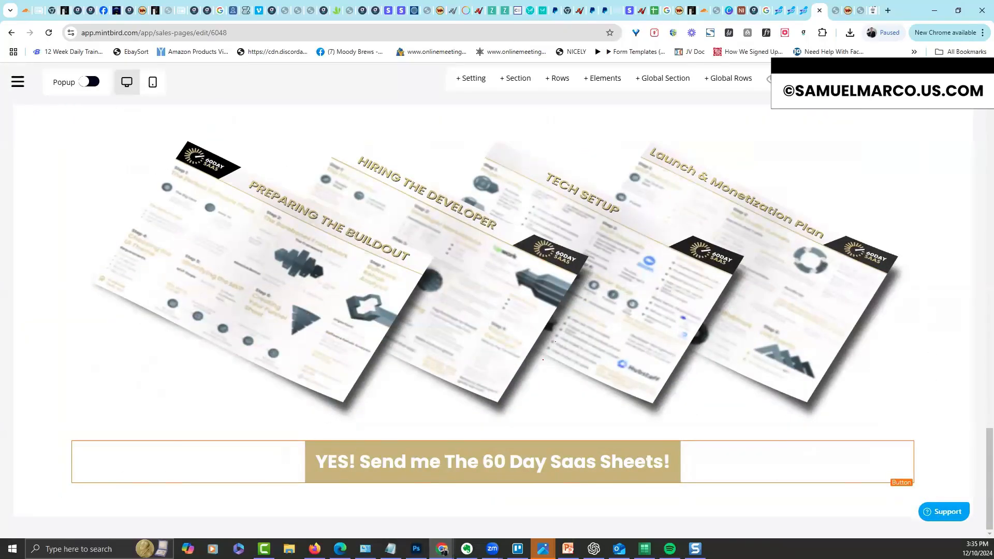
pyautogui.scroll(20, 543, 360)
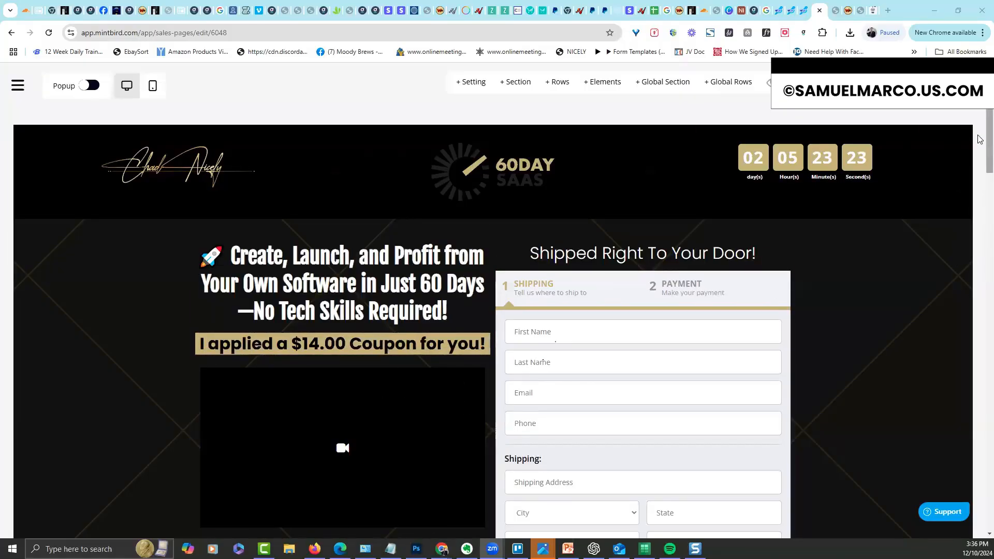
pyautogui.scroll(-20, 980, 135)
pyautogui.scroll(20, 543, 361)
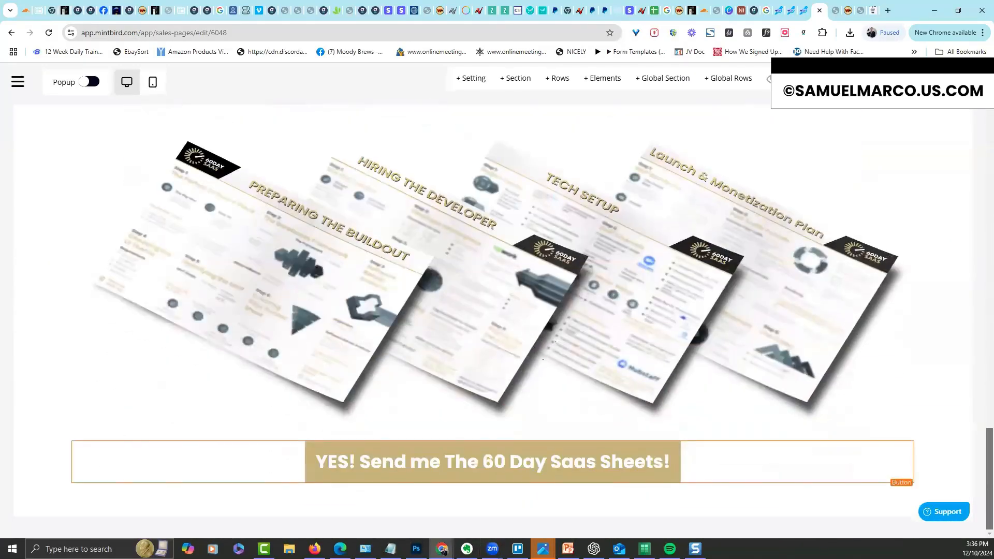
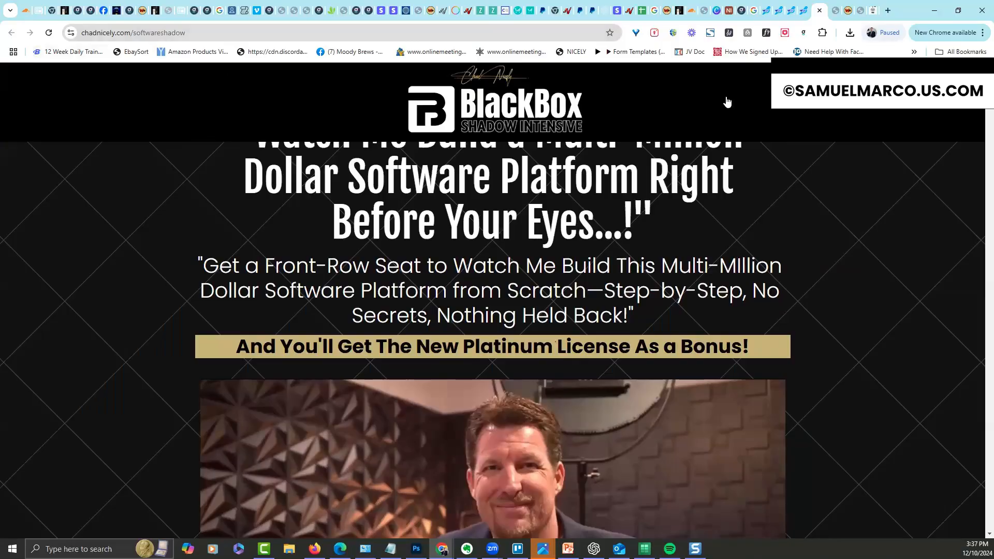
# Scroll through the edited 60 Day Sheets page to review the changes
pyautogui.scroll(-10, 979, 115)
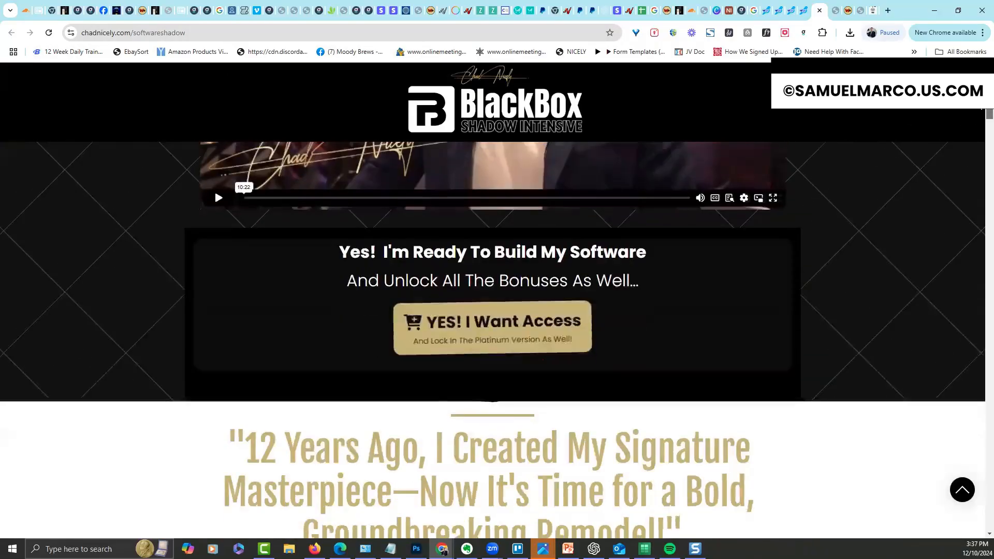
pyautogui.scroll(-7, 979, 115)
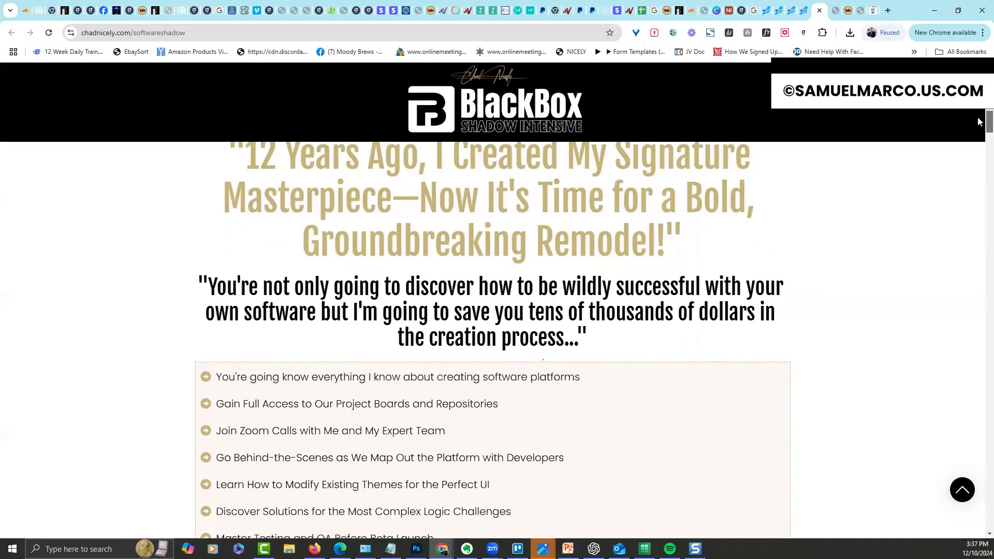
pyautogui.scroll(3, 979, 117)
pyautogui.moveTo(978, 114); pyautogui.dragTo(979, 182)
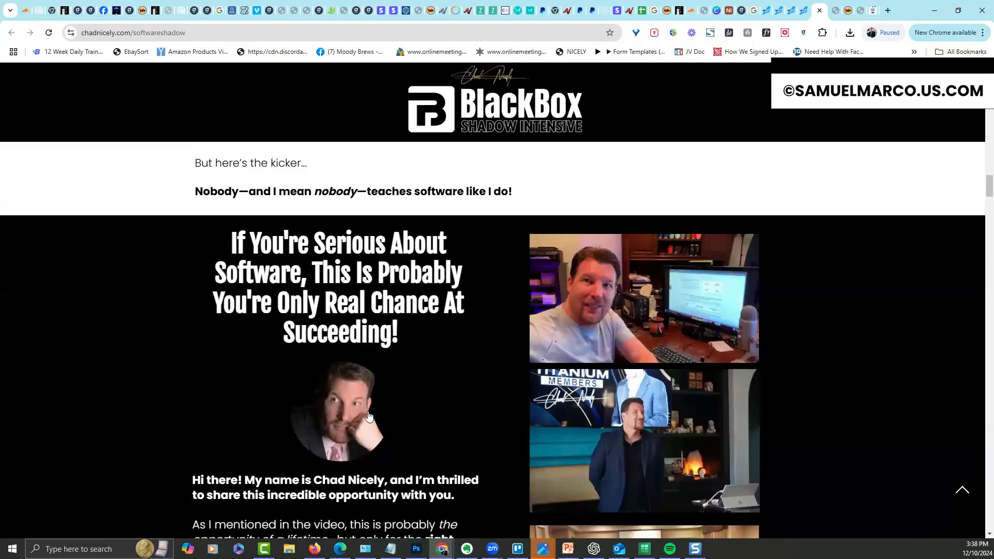
pyautogui.moveTo(978, 185); pyautogui.dragTo(979, 238)
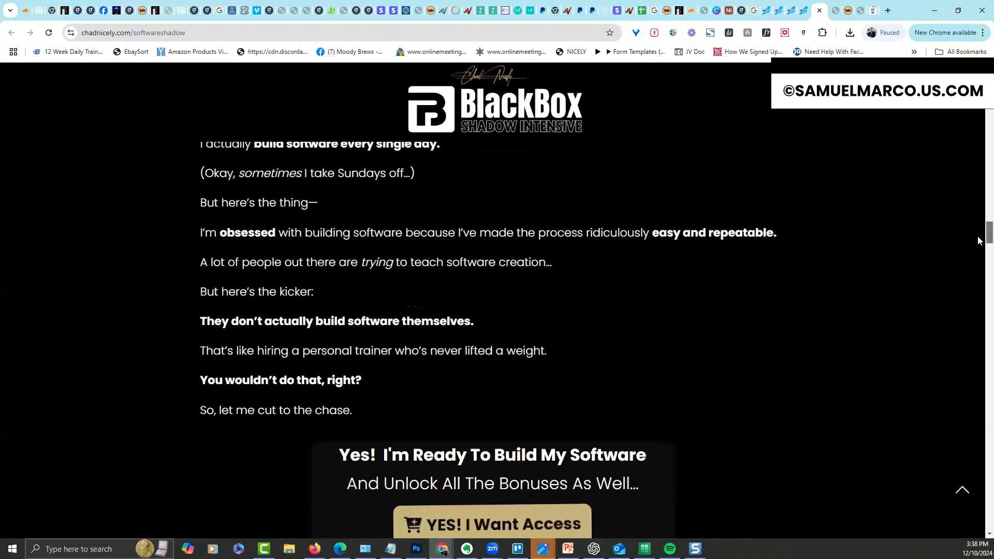
pyautogui.scroll(-4, 978, 241)
pyautogui.scroll(-4, 978, 241)
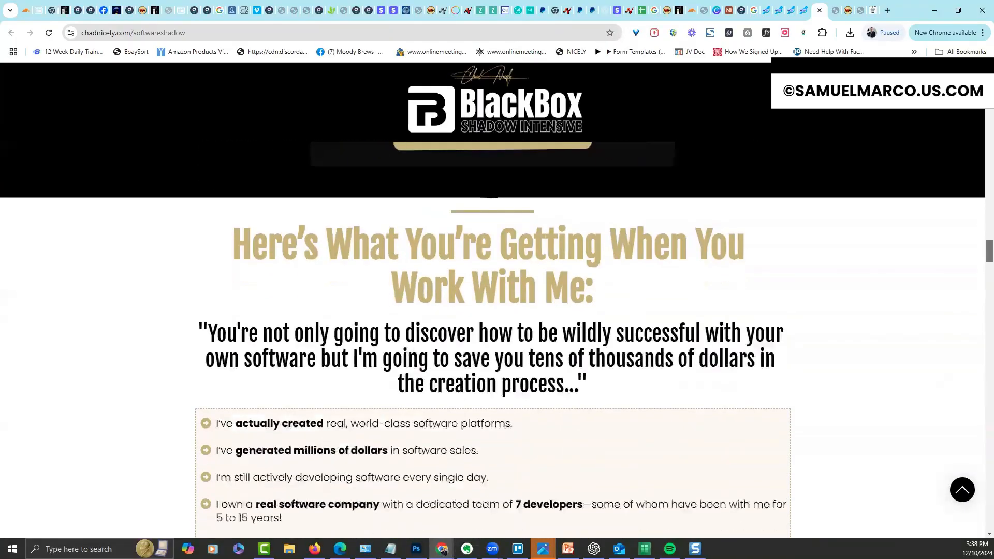
pyautogui.scroll(-8, 497, 339)
pyautogui.scroll(-5, 470, 495)
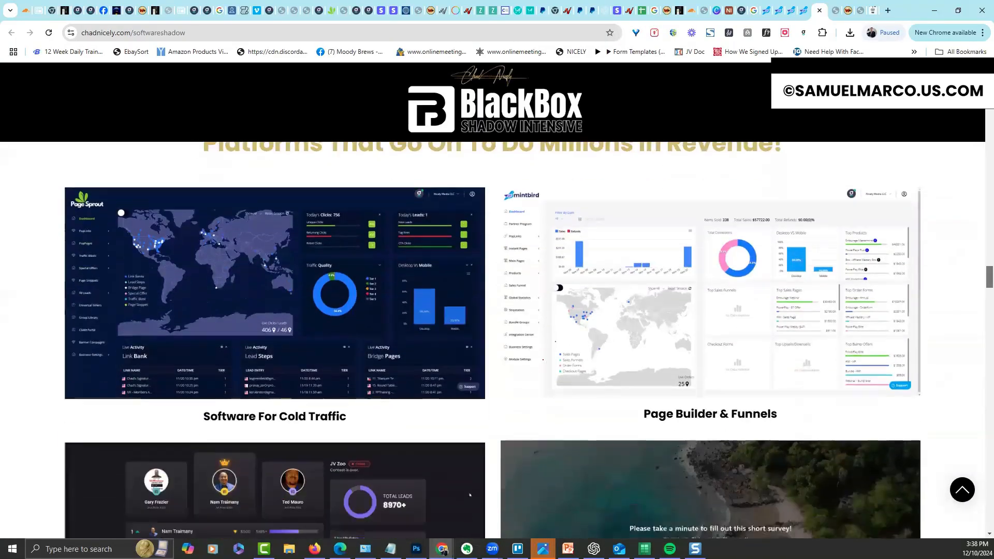
pyautogui.scroll(4, 470, 495)
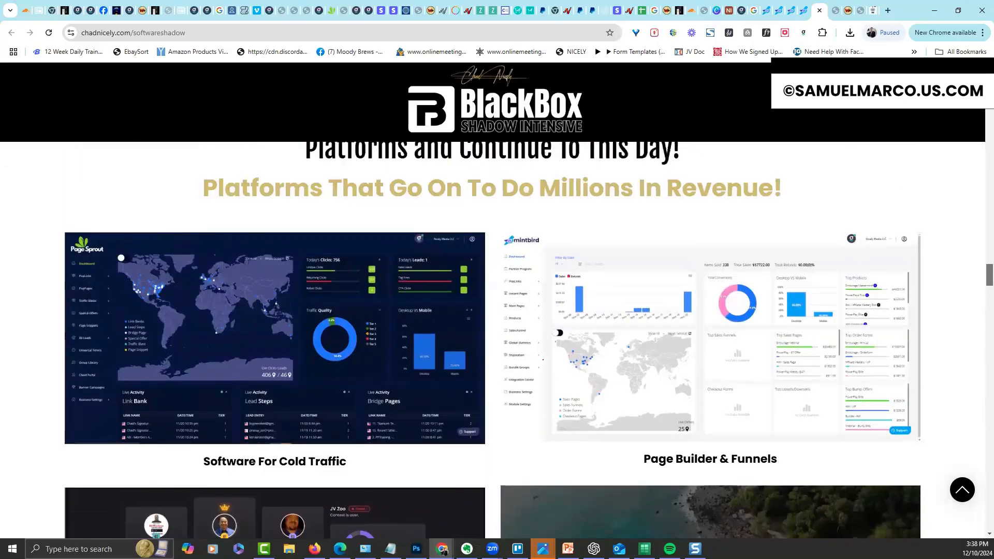
pyautogui.scroll(-12, 469, 495)
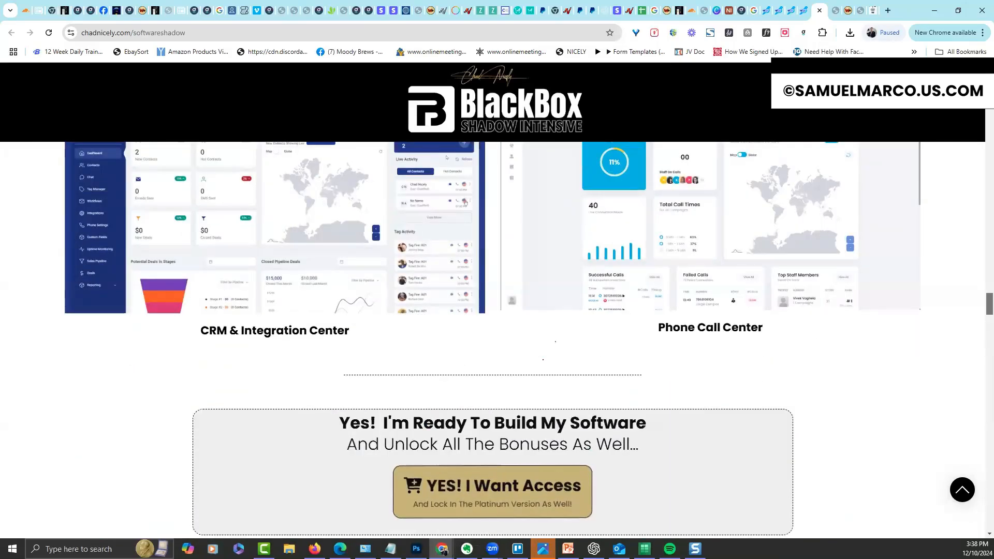
pyautogui.scroll(4, 493, 340)
pyautogui.scroll(-12, 492, 341)
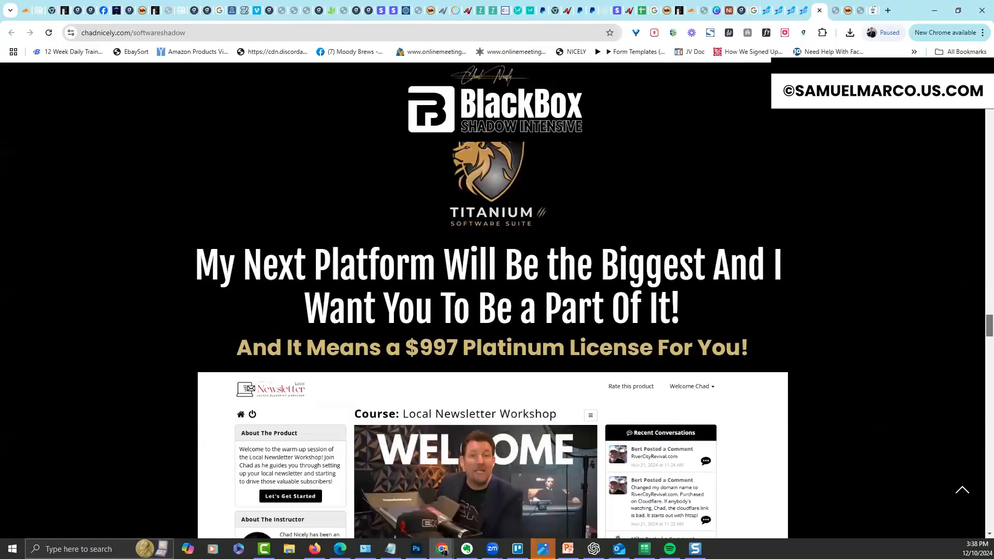
pyautogui.scroll(-9, 492, 340)
pyautogui.scroll(-3, 493, 340)
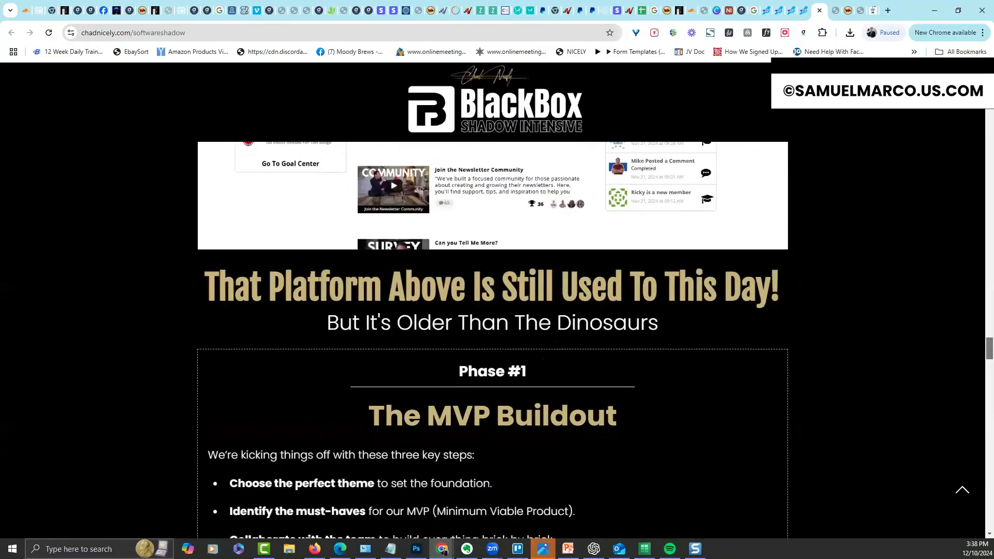
pyautogui.scroll(-20, 493, 340)
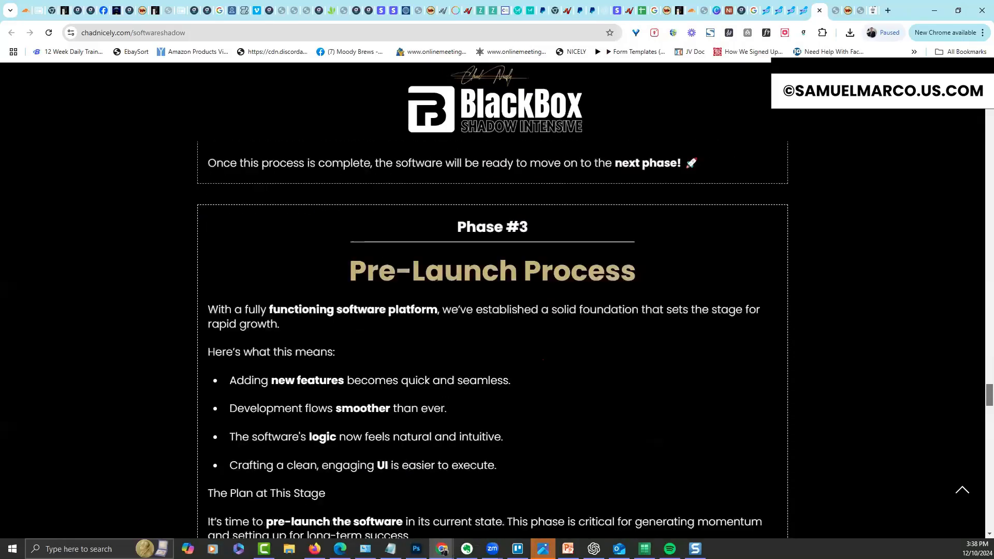
pyautogui.scroll(-4, 493, 340)
pyautogui.scroll(-1, 542, 359)
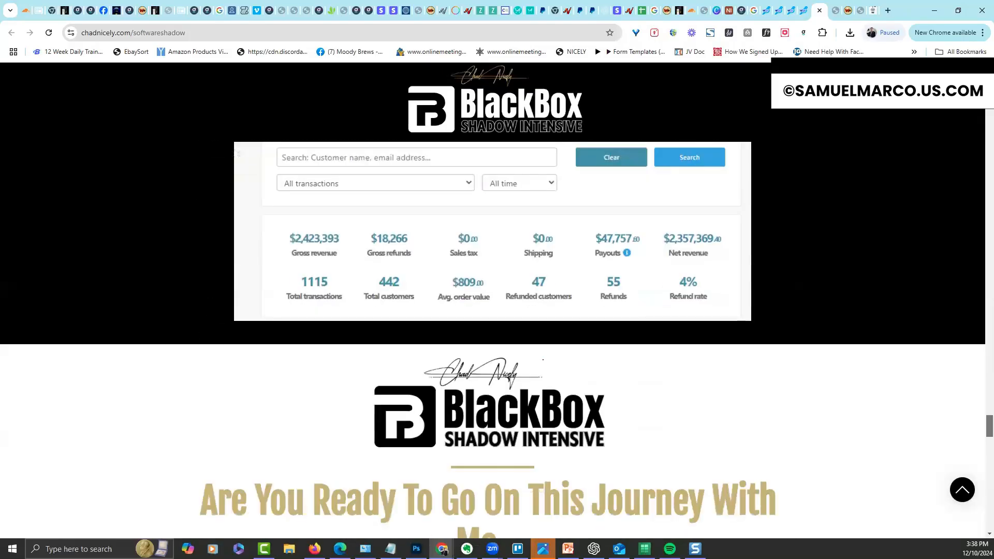
pyautogui.scroll(-7, 543, 359)
pyautogui.scroll(5, 543, 359)
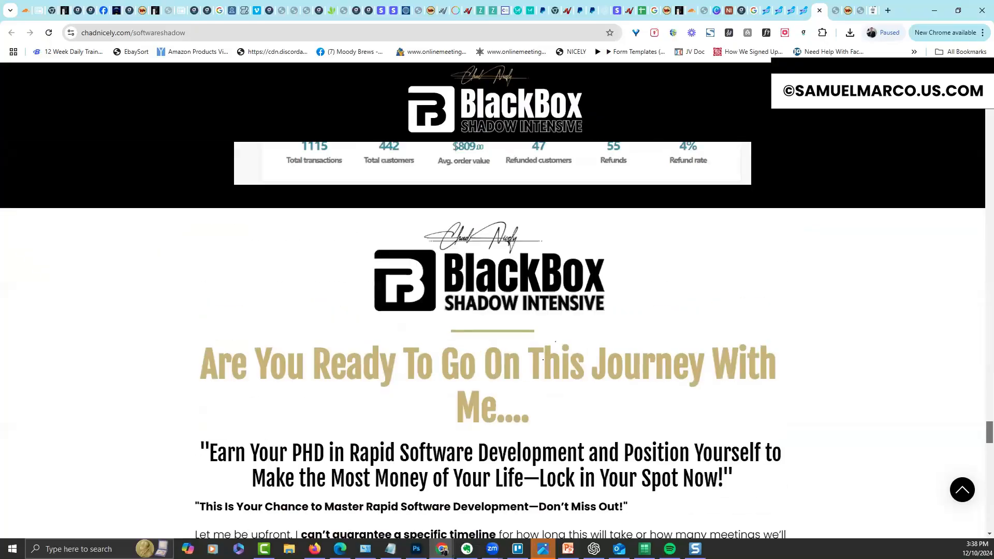
pyautogui.scroll(-20, 543, 360)
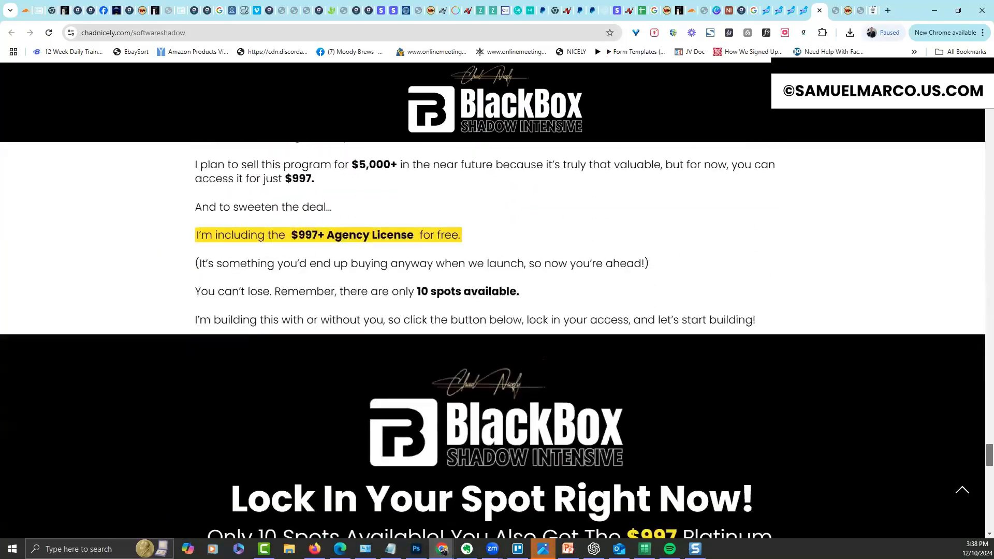
pyautogui.scroll(-15, 543, 359)
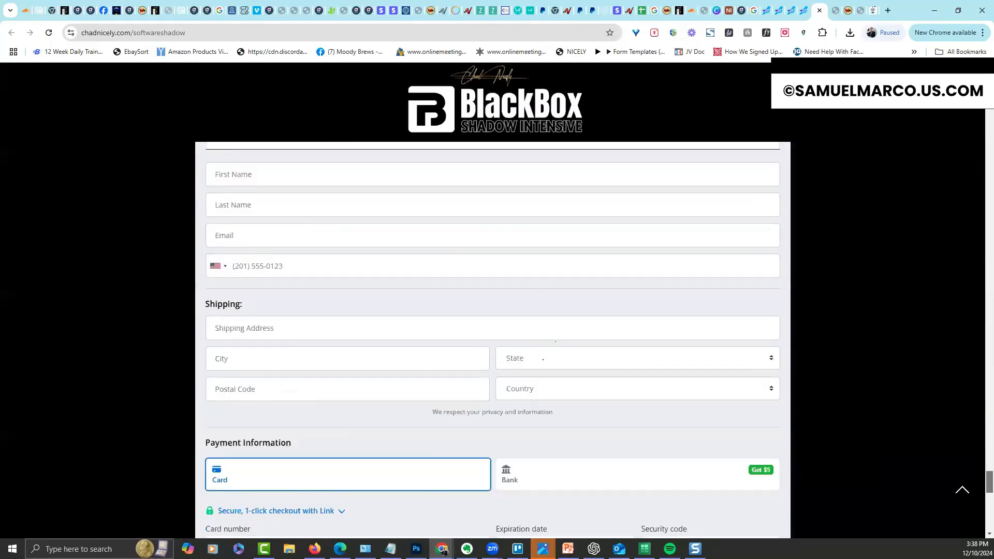
pyautogui.scroll(12, 543, 360)
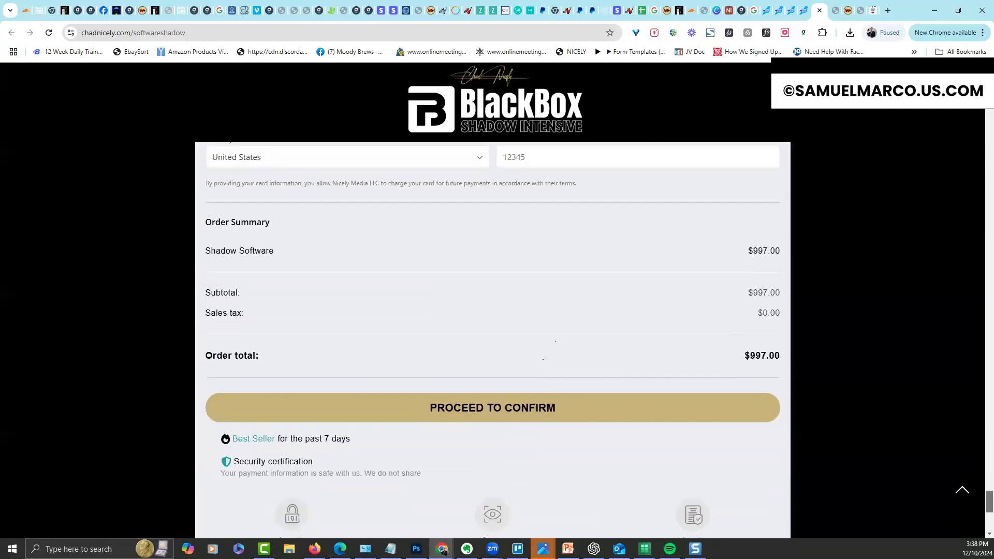
pyautogui.scroll(-5, 543, 359)
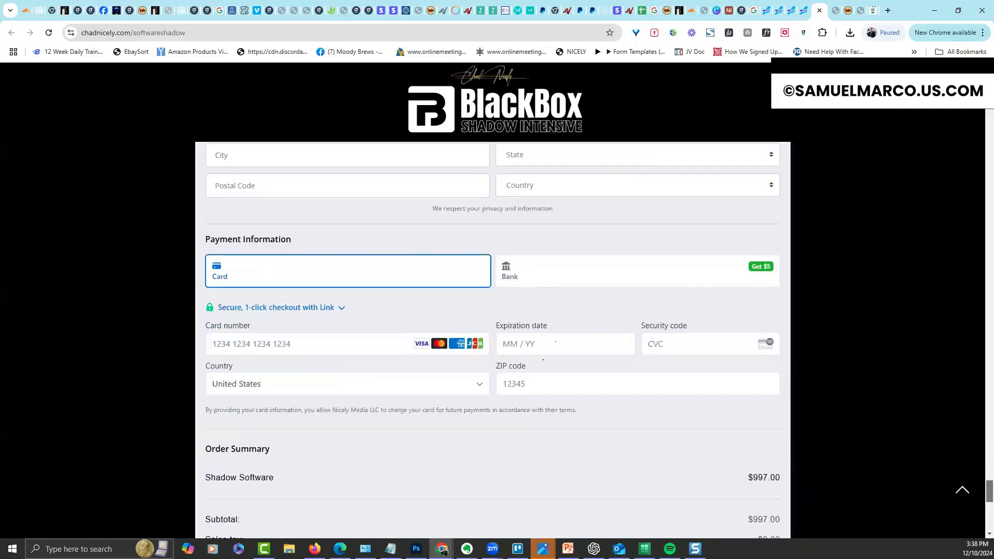
pyautogui.scroll(6, 542, 359)
pyautogui.scroll(-9, 542, 360)
pyautogui.scroll(-3, 543, 359)
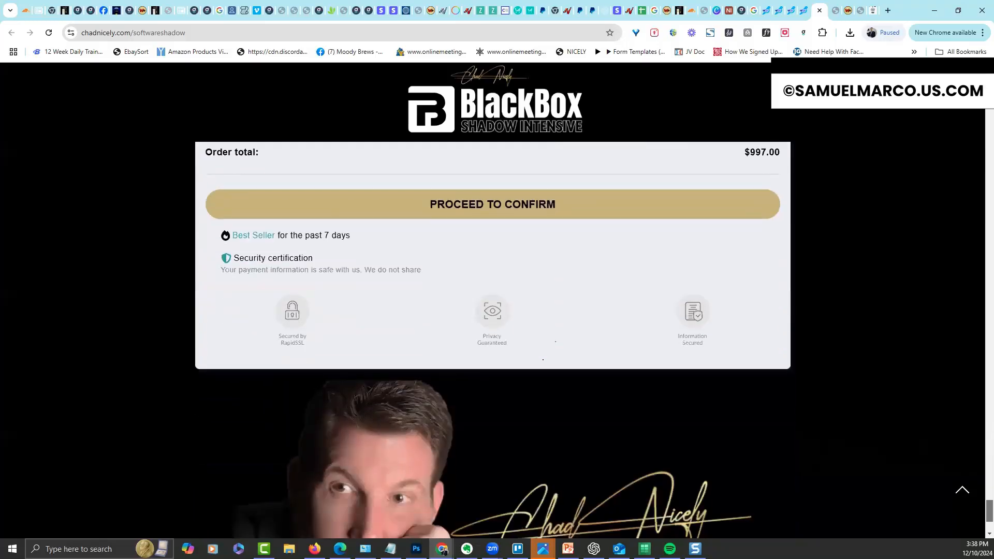
pyautogui.scroll(14, 543, 359)
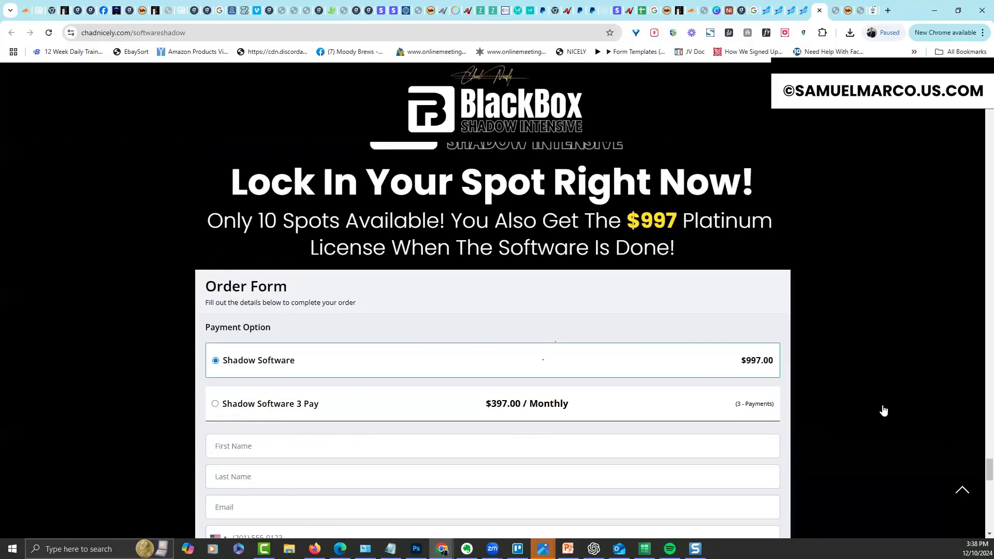
pyautogui.moveTo(988, 468); pyautogui.dragTo(977, 111)
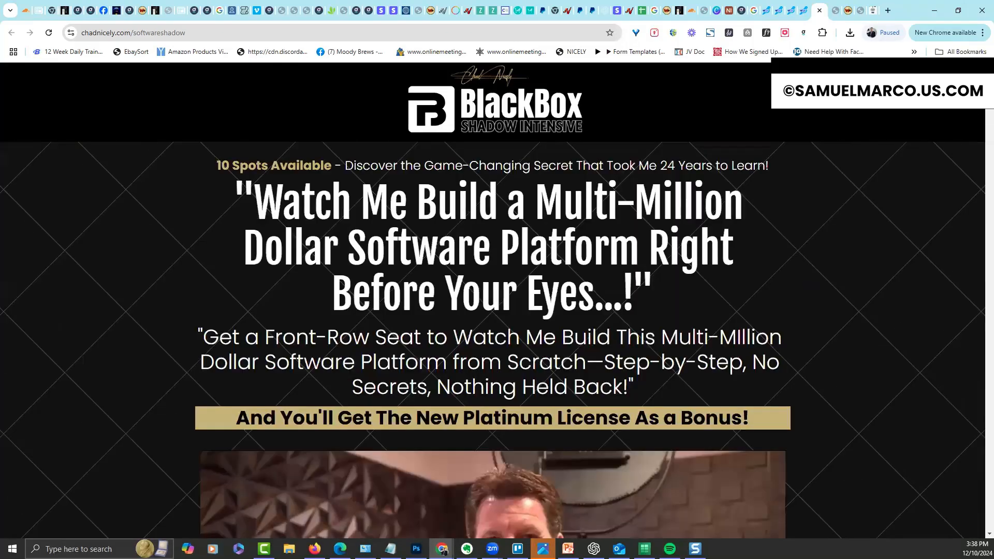
# Clone 60 Day Saas - Shadow as an Upsell page, then open 60 Day Sheets for editing
pyautogui.click(806, 13)
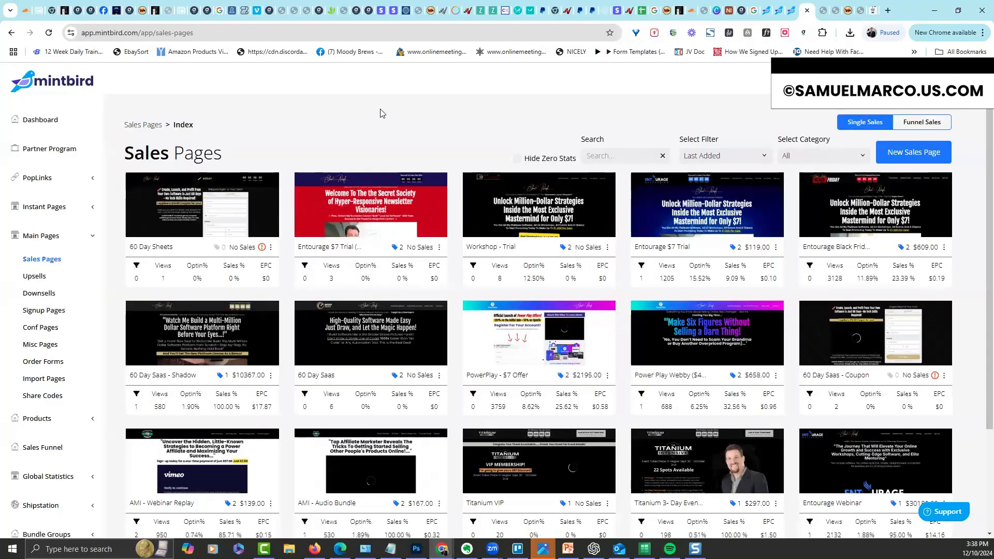
pyautogui.click(271, 376)
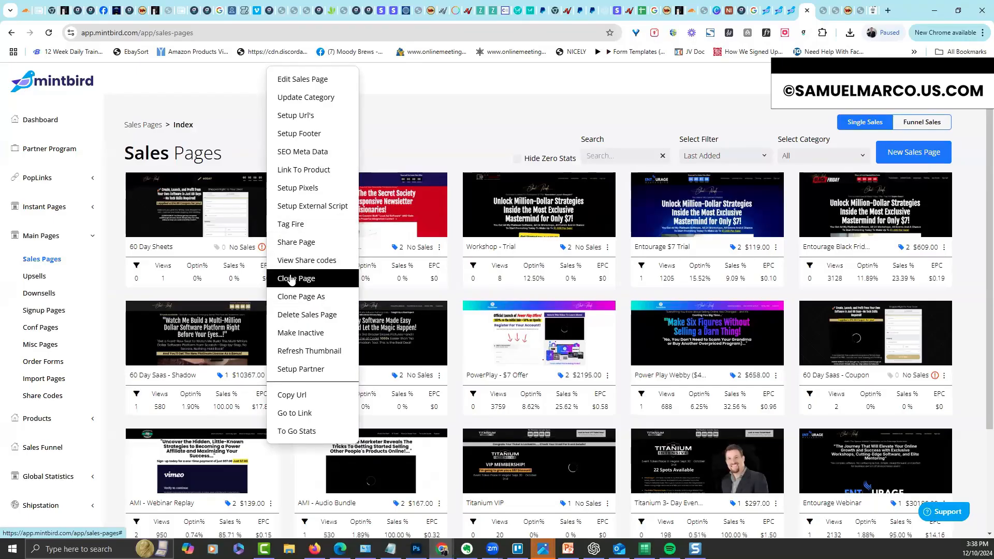
pyautogui.click(290, 297)
pyautogui.click(454, 299)
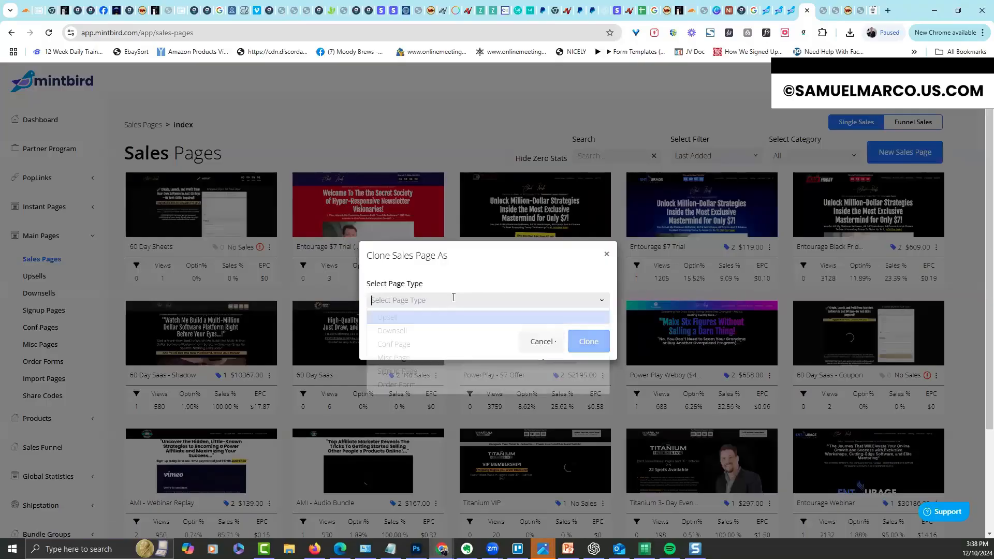
pyautogui.click(425, 318)
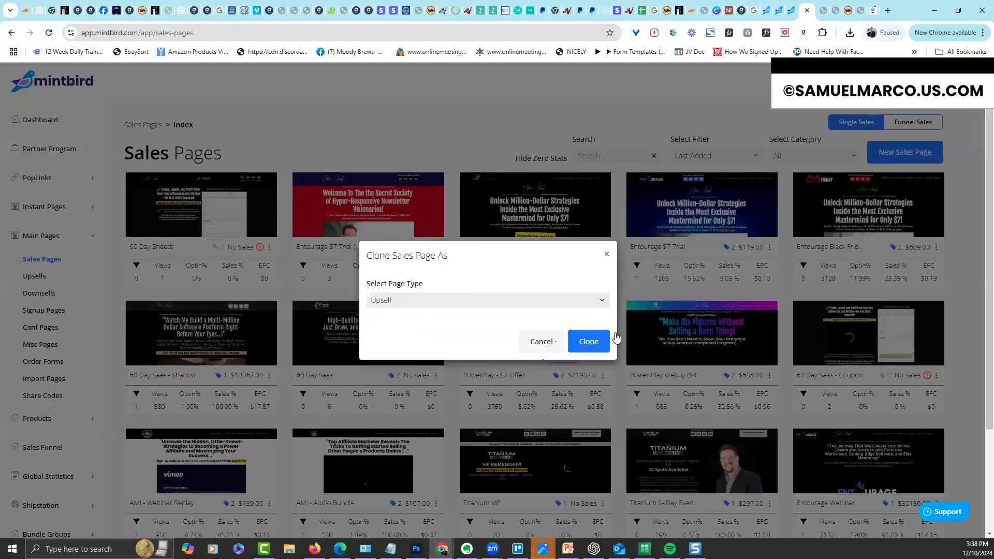
pyautogui.click(595, 342)
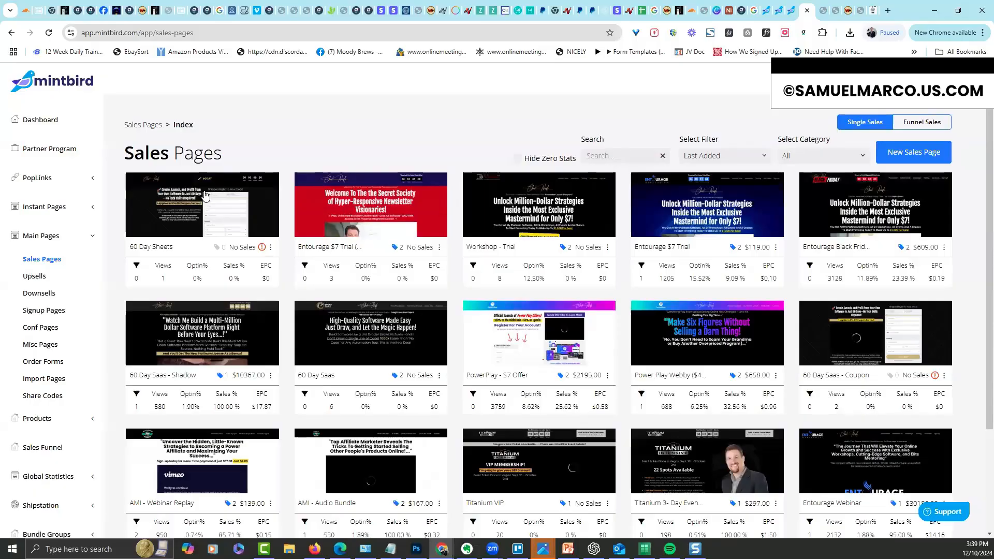
pyautogui.click(271, 247)
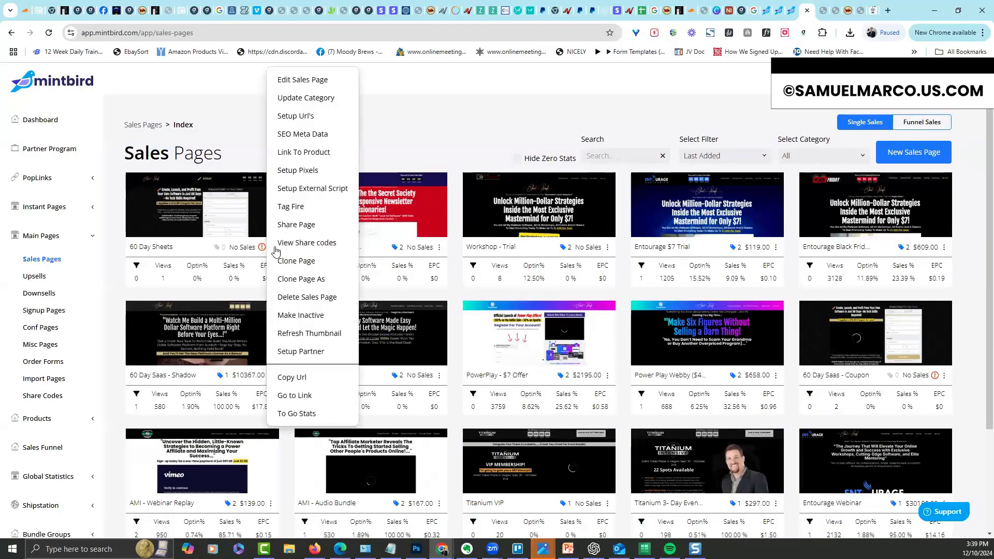
pyautogui.click(244, 223)
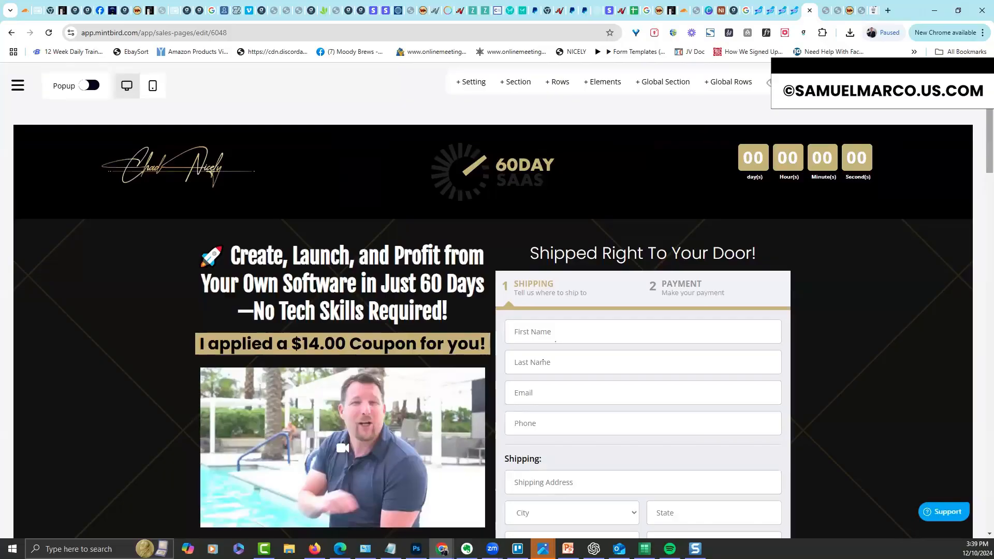
# Give the 'YES! Send me The 60 Day Saas Sheets!' button the Rocking (loop) effect
pyautogui.scroll(-15, 543, 363)
pyautogui.scroll(-15, 965, 248)
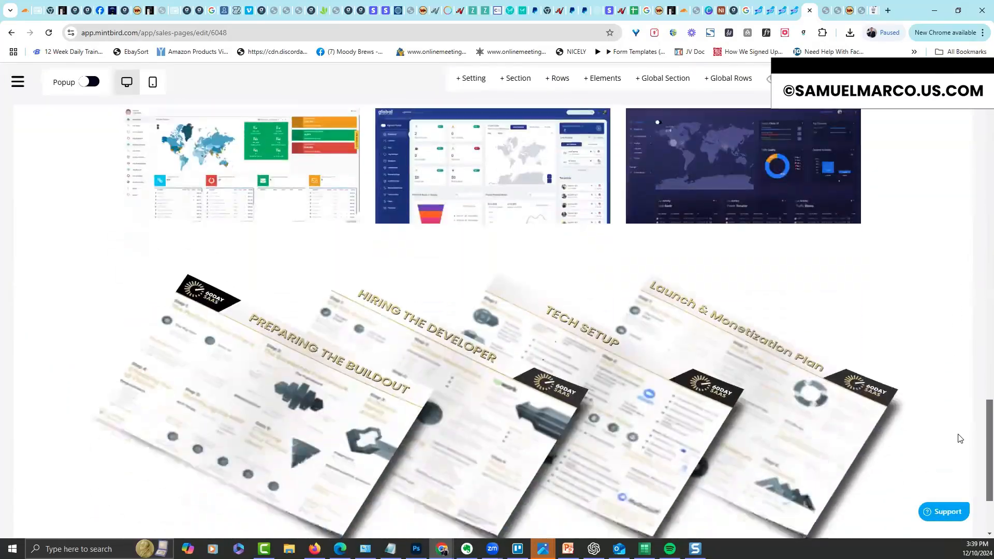
pyautogui.scroll(-3, 960, 435)
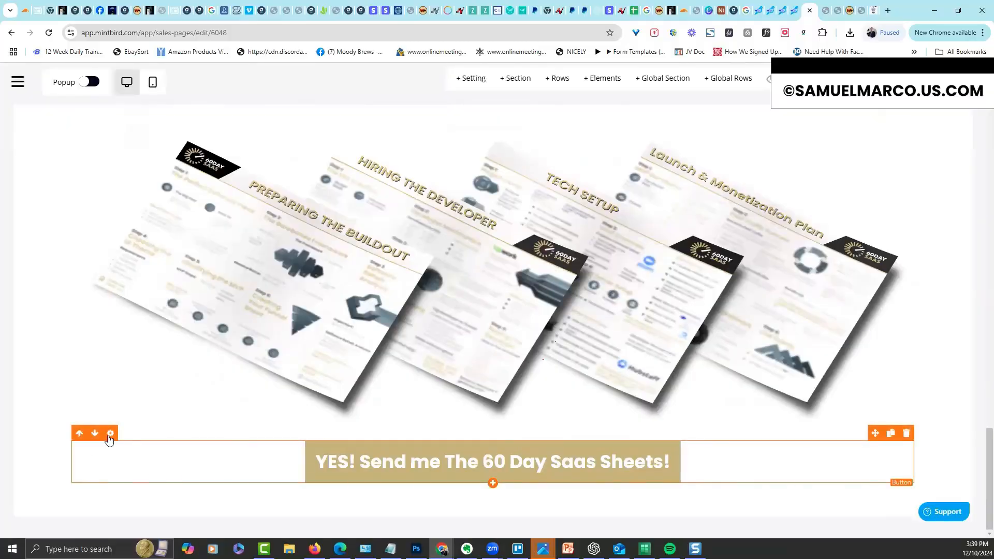
pyautogui.click(110, 434)
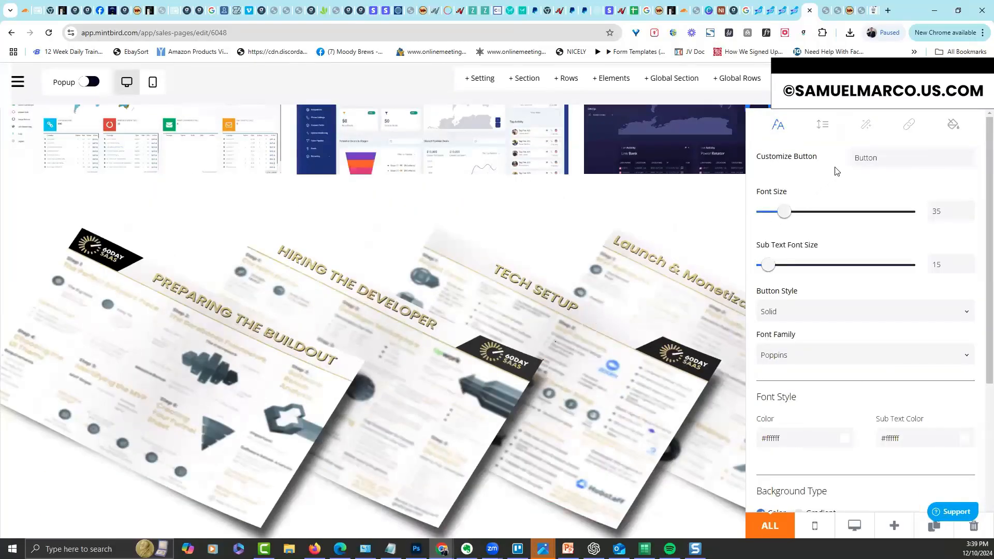
pyautogui.click(866, 129)
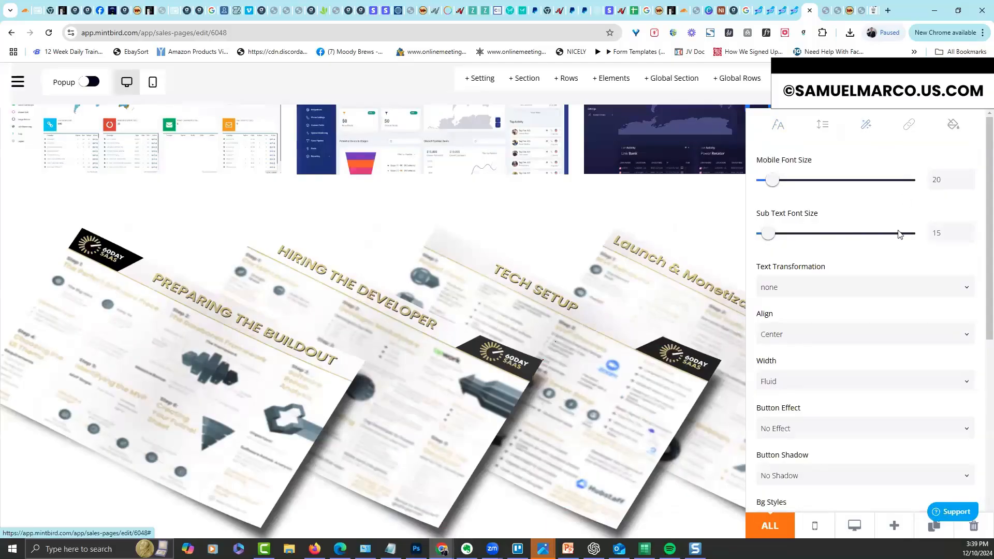
pyautogui.click(841, 437)
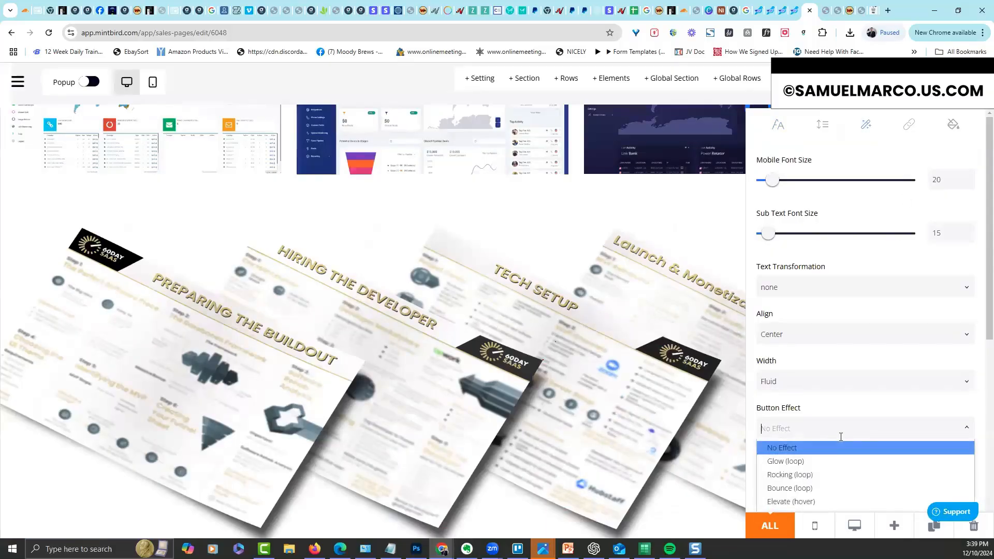
pyautogui.click(830, 479)
pyautogui.click(695, 510)
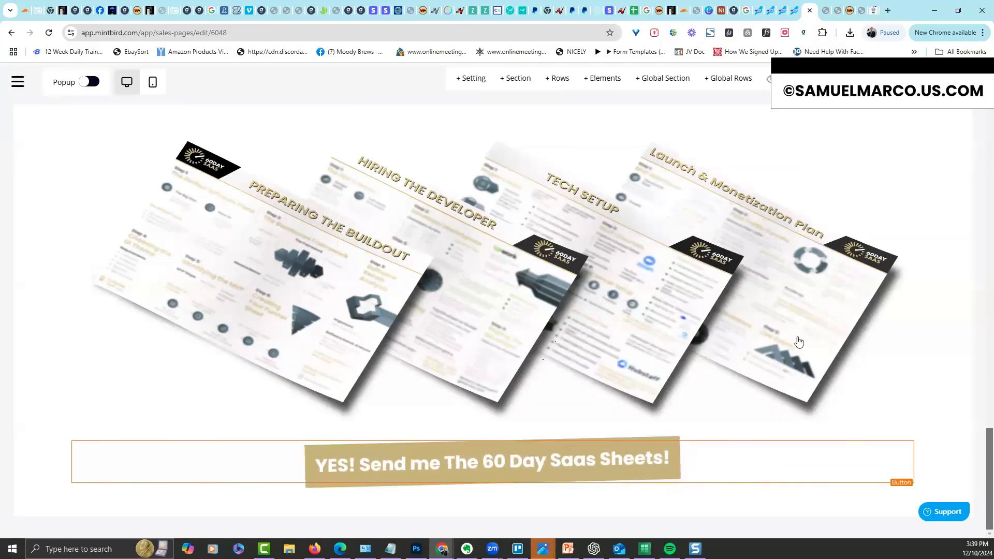
# Toggle the page popup on and back off, leaving it disabled
pyautogui.click(83, 82)
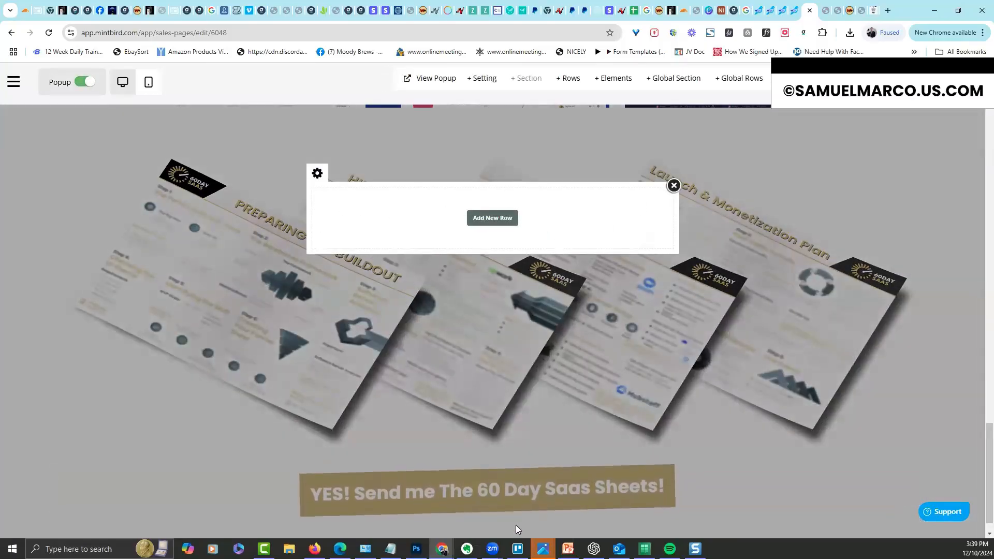
pyautogui.click(674, 185)
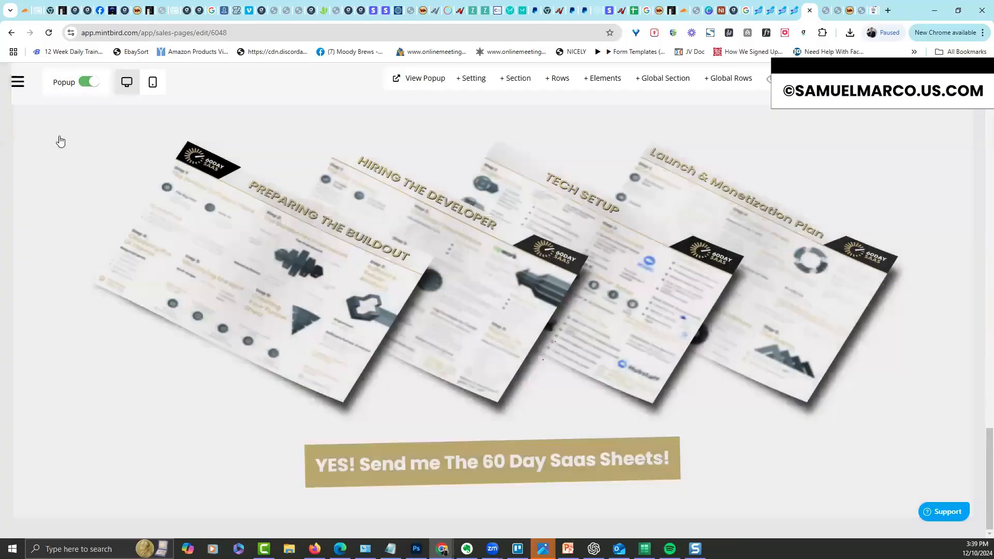
pyautogui.click(95, 86)
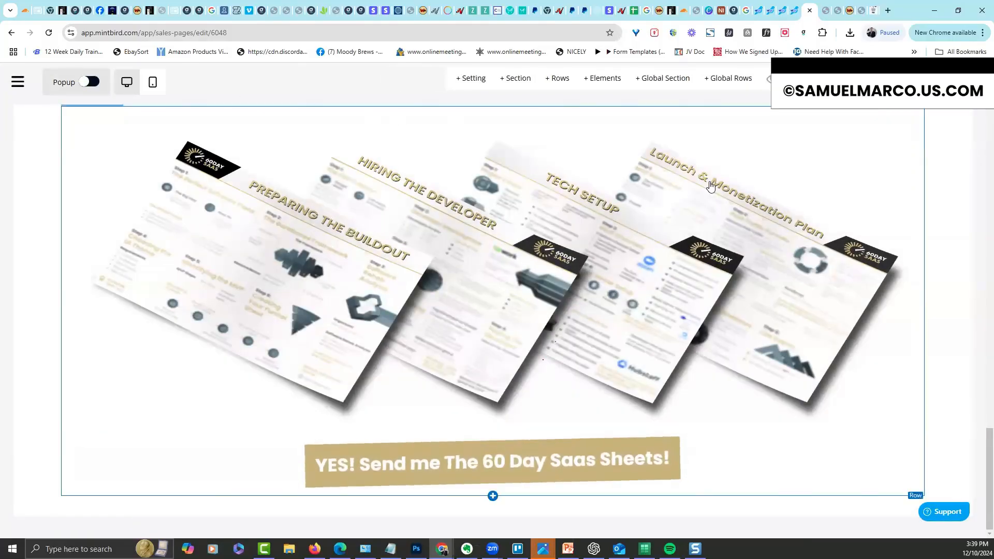
pyautogui.scroll(20, 980, 443)
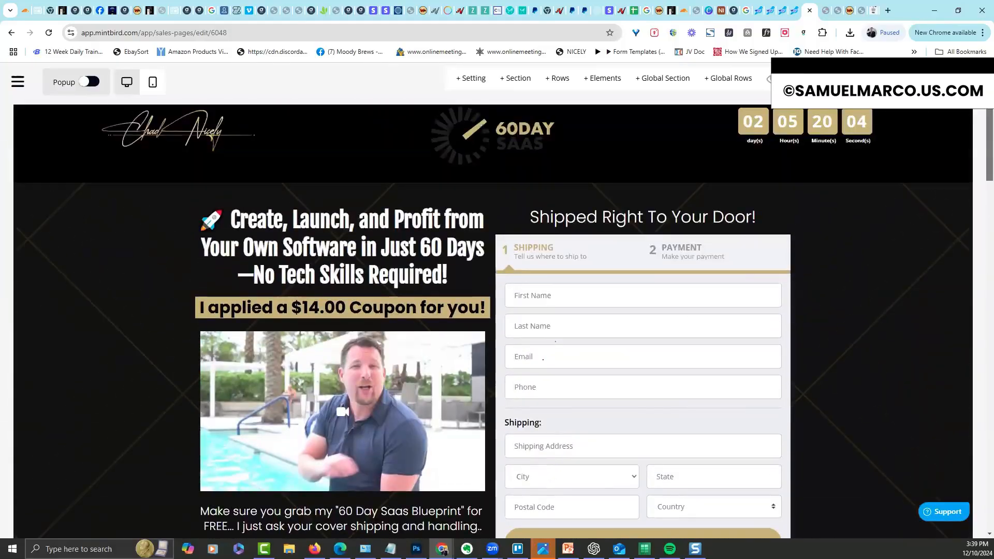
pyautogui.moveTo(989, 93); pyautogui.dragTo(990, 100)
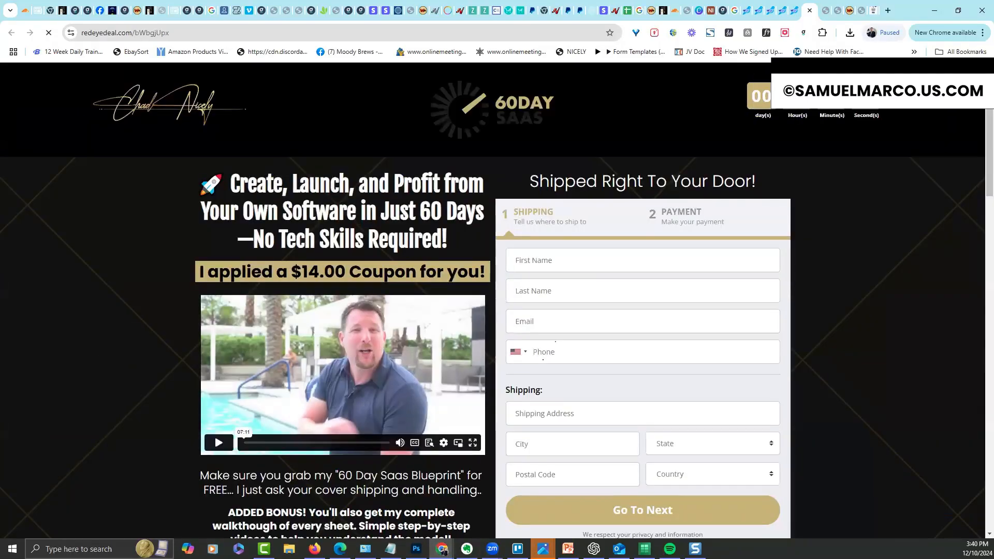
# Capture the headline, video and shipping form region and save it as 2024-12-10_15-40-41.png
pyautogui.scroll(-1, 979, 139)
pyautogui.scroll(1, 978, 135)
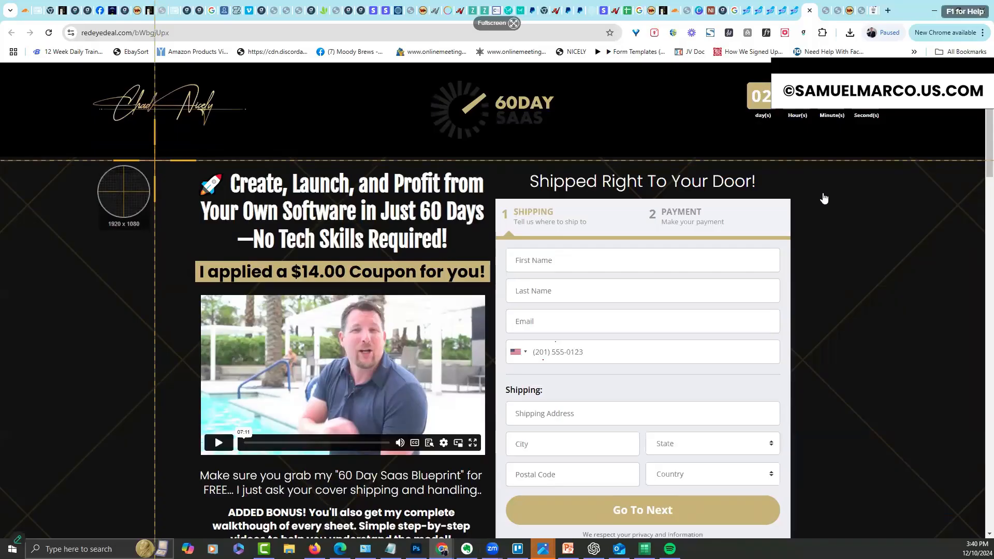
pyautogui.moveTo(157, 156); pyautogui.dragTo(812, 537)
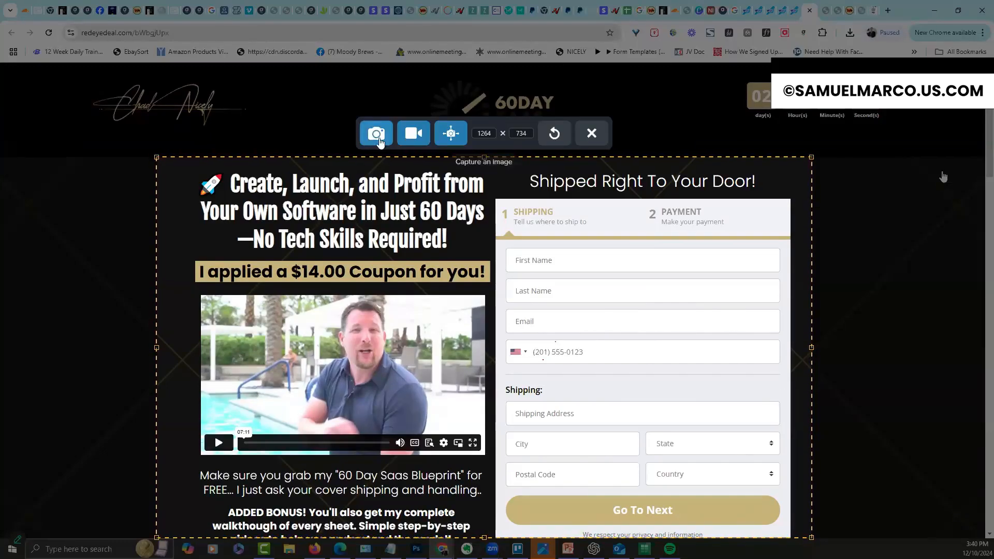
pyautogui.click(378, 139)
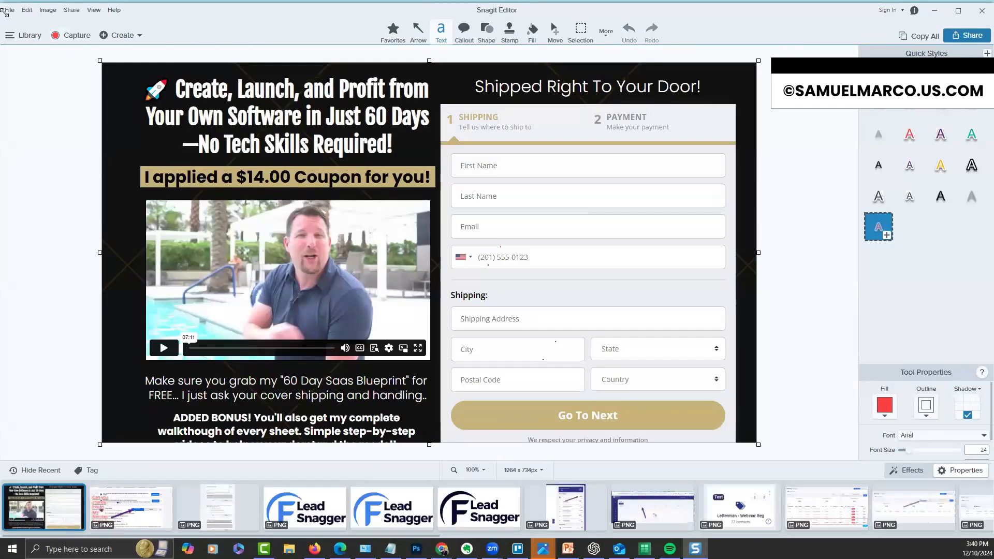
pyautogui.click(6, 10)
pyautogui.press('Escape')
pyautogui.hotkey('ctrl', 's')
pyautogui.press('Return')
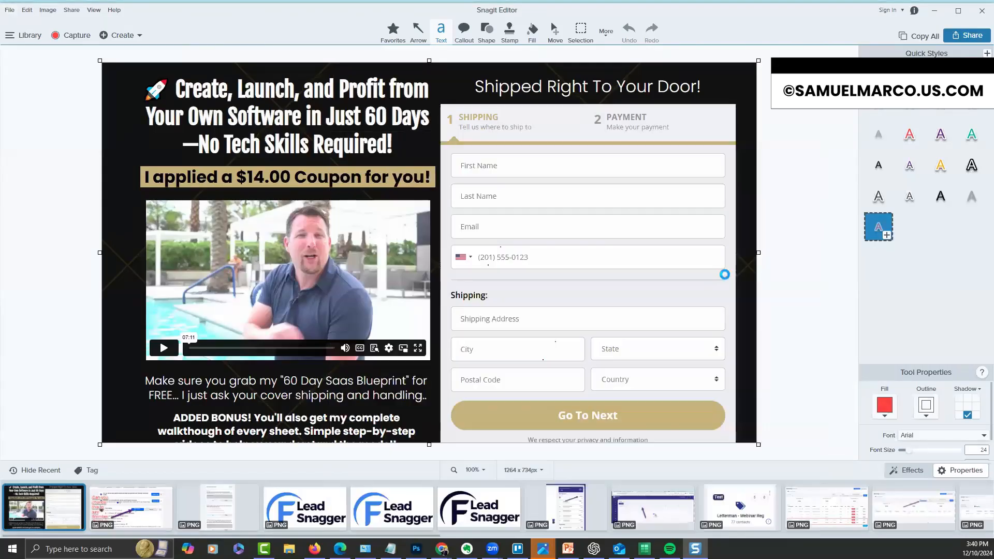
pyautogui.click(981, 11)
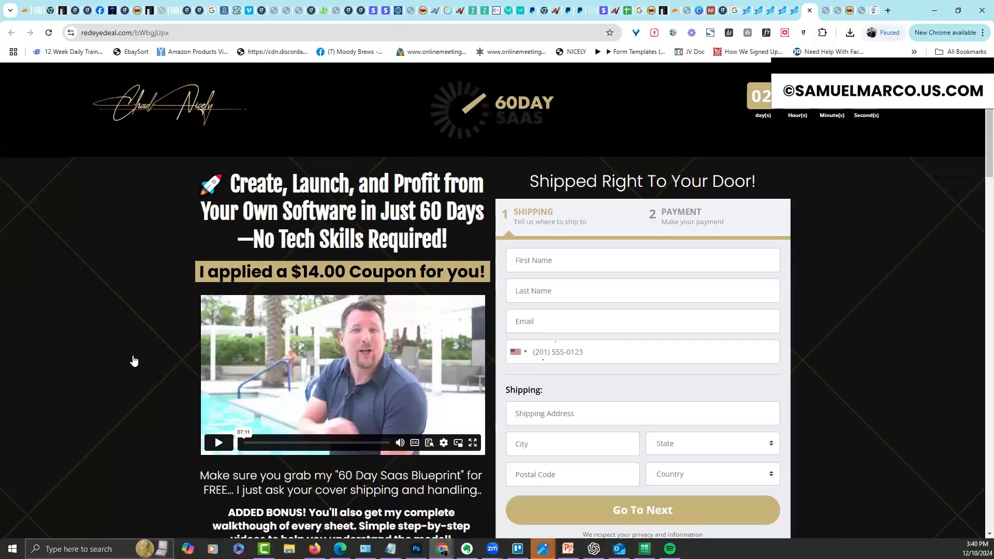
# Back in the editor, select the video's Vimeo URL, then close the video settings
pyautogui.click(795, 10)
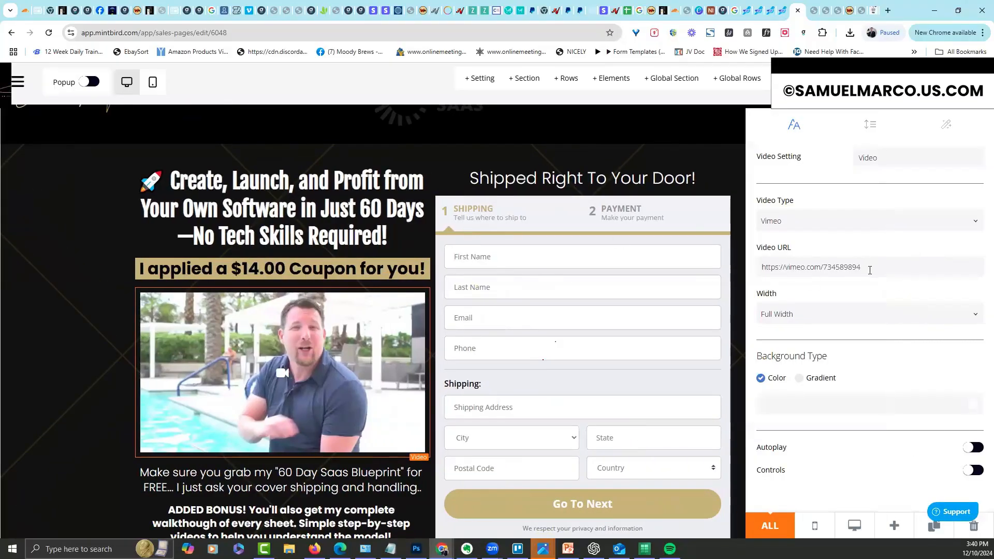
pyautogui.tripleClick(825, 268)
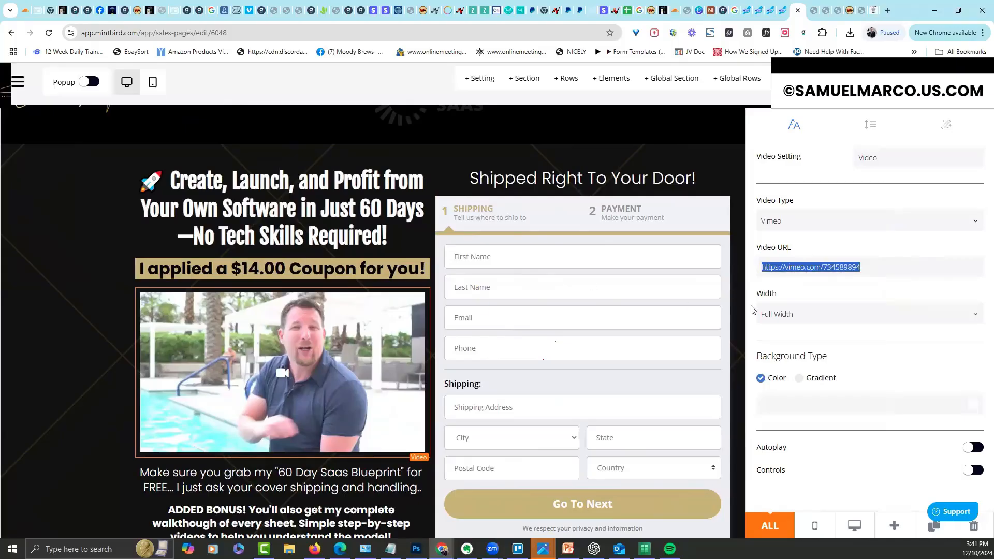
pyautogui.click(67, 354)
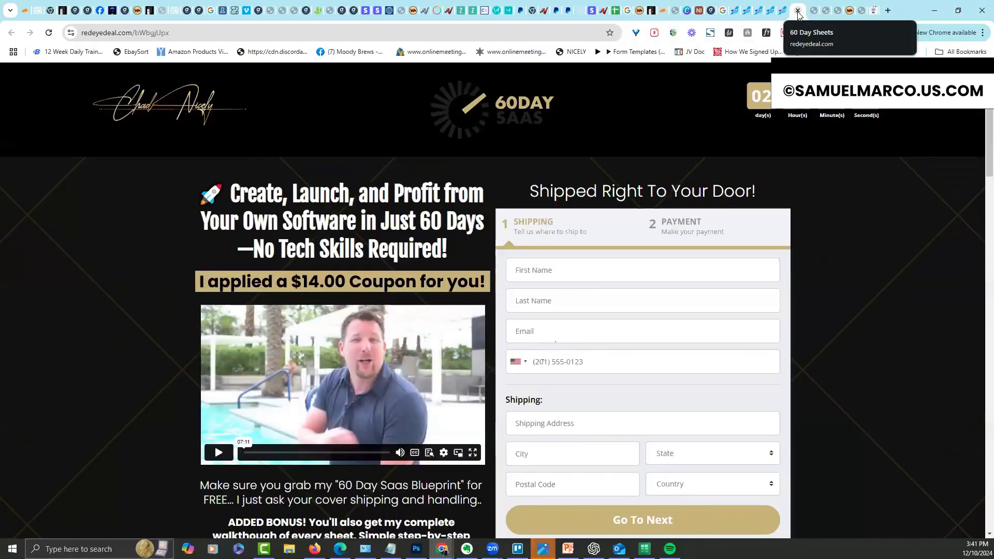
# Save the header as '60 Day Header' in the 60 Day Saas group with the screenshot thumbnail
pyautogui.click(798, 12)
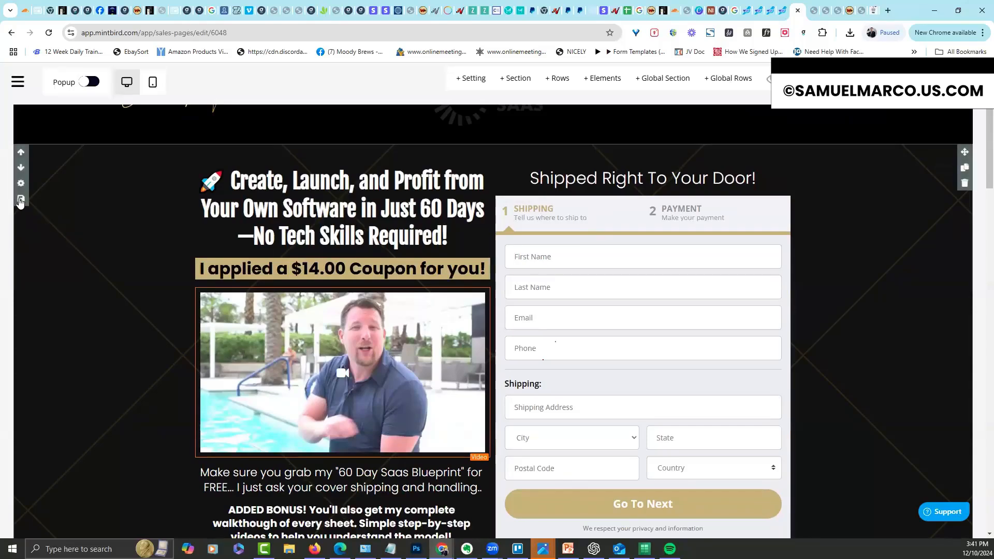
pyautogui.click(21, 200)
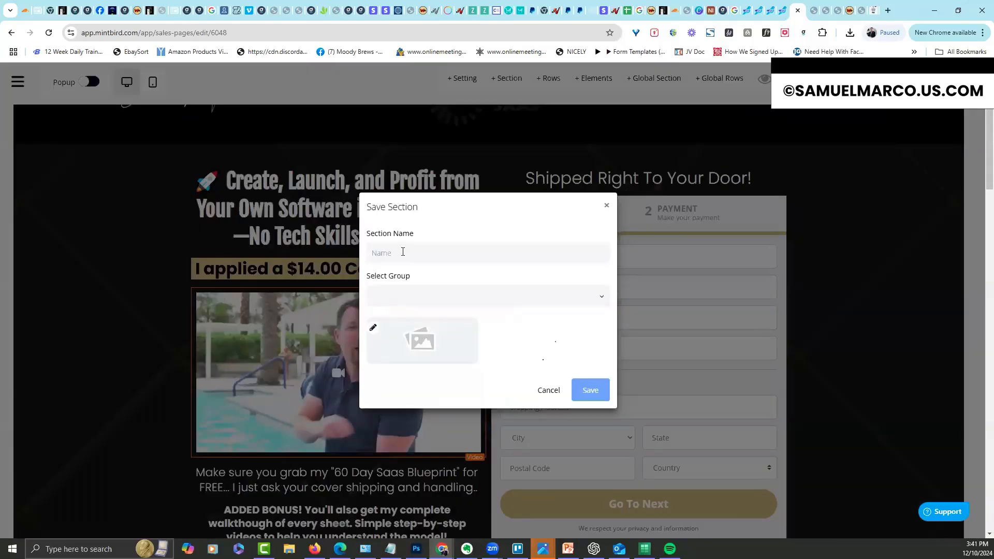
pyautogui.click(403, 252)
pyautogui.write('c')
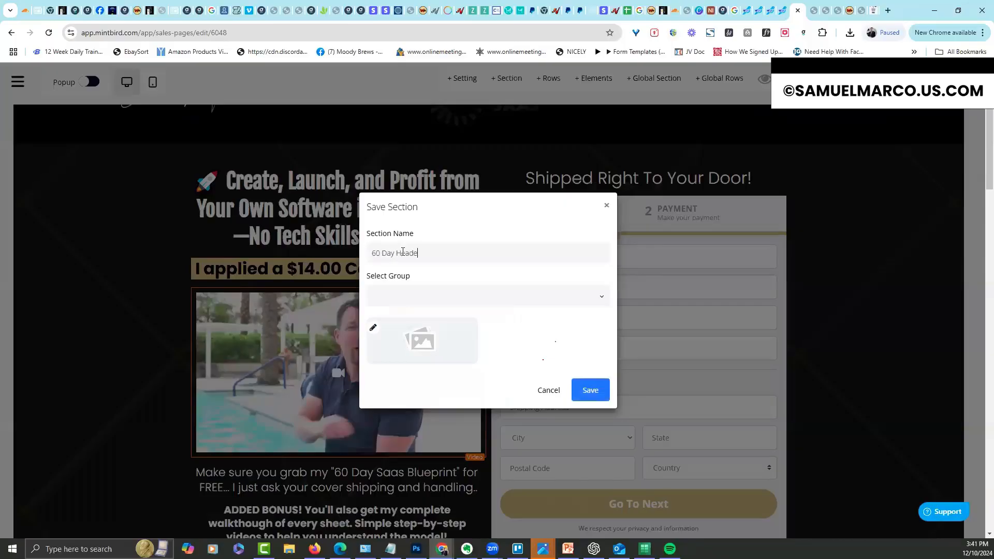
pyautogui.click(446, 291)
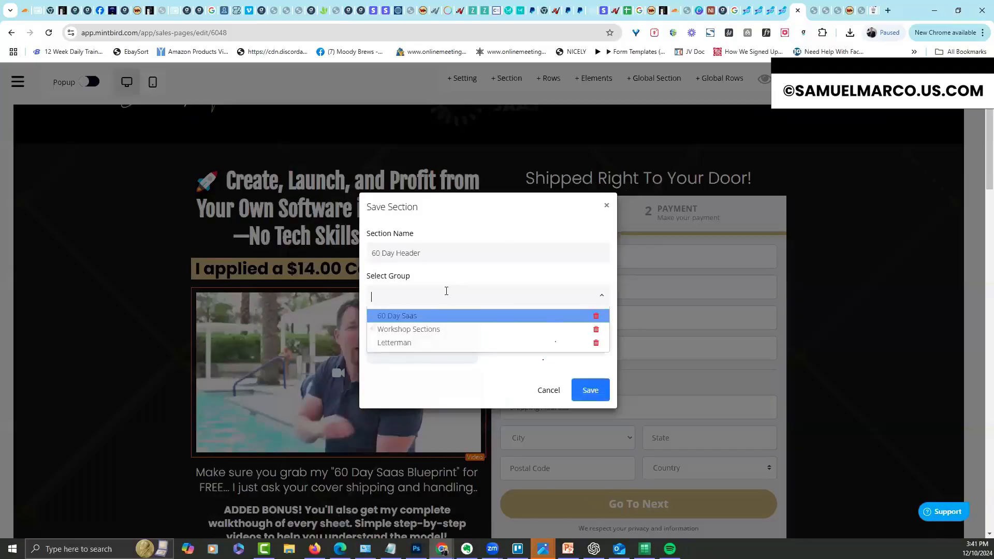
pyautogui.click(418, 320)
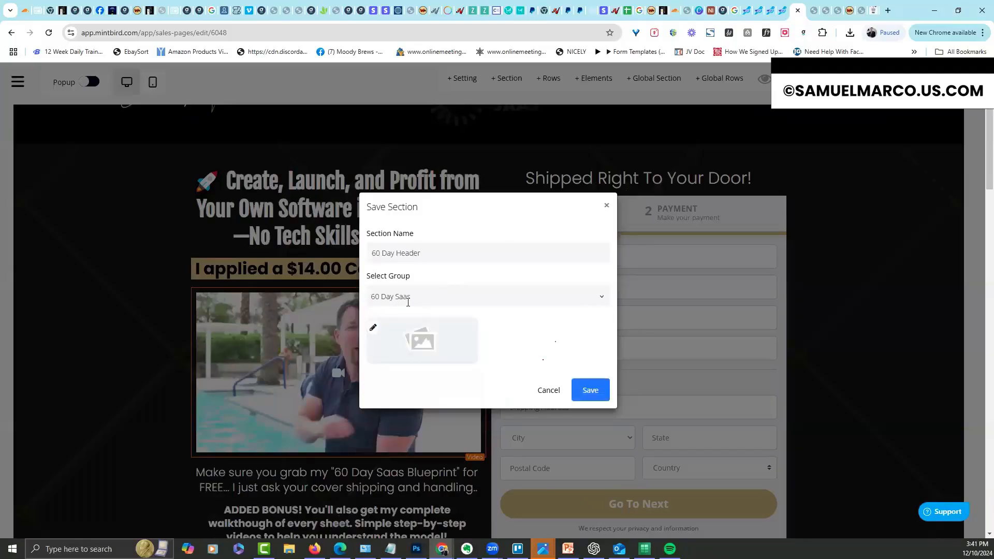
pyautogui.click(374, 331)
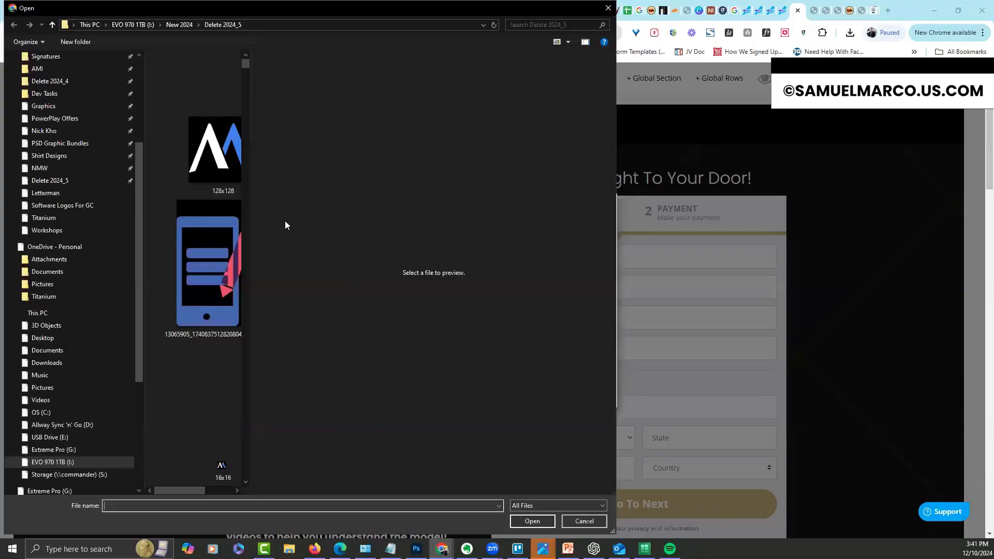
pyautogui.doubleClick(225, 168)
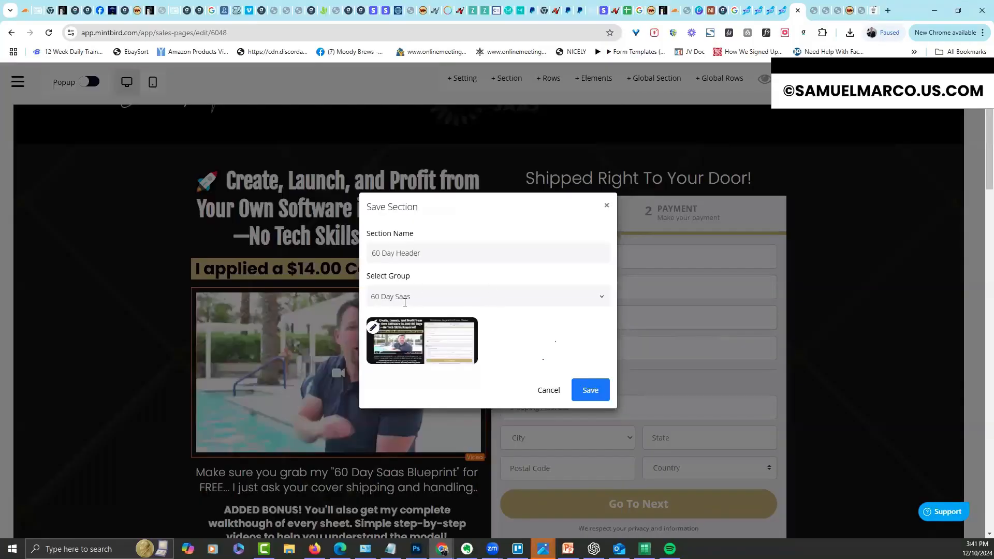
pyautogui.click(589, 389)
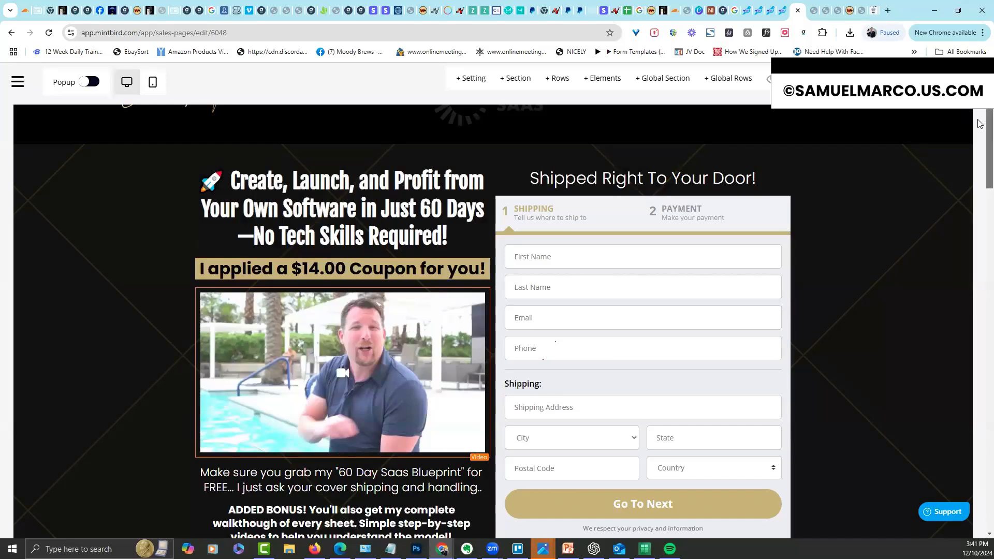
# Go to the Sales Pages list through the navigation sidebar
pyautogui.rightClick(911, 147)
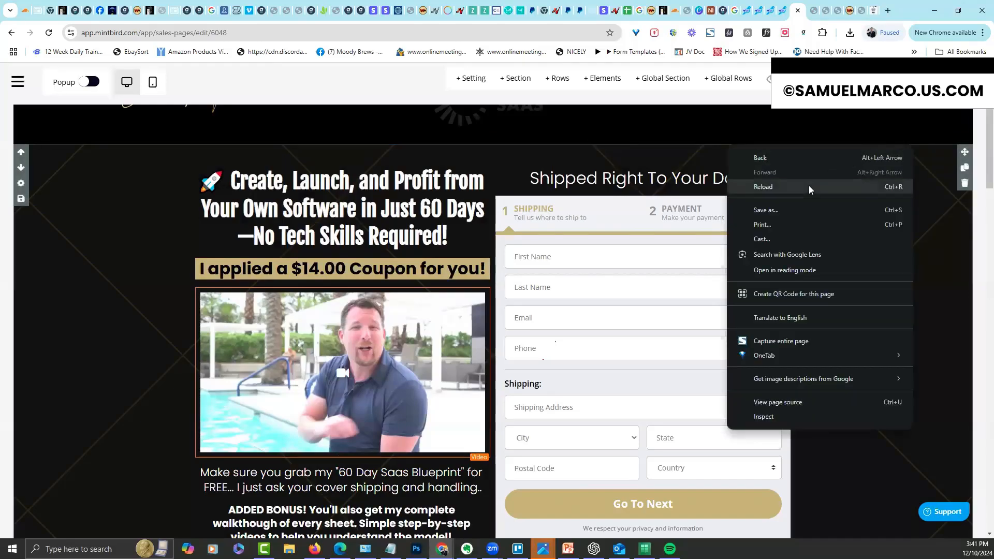
pyautogui.click(26, 82)
pyautogui.click(26, 82)
pyautogui.click(61, 259)
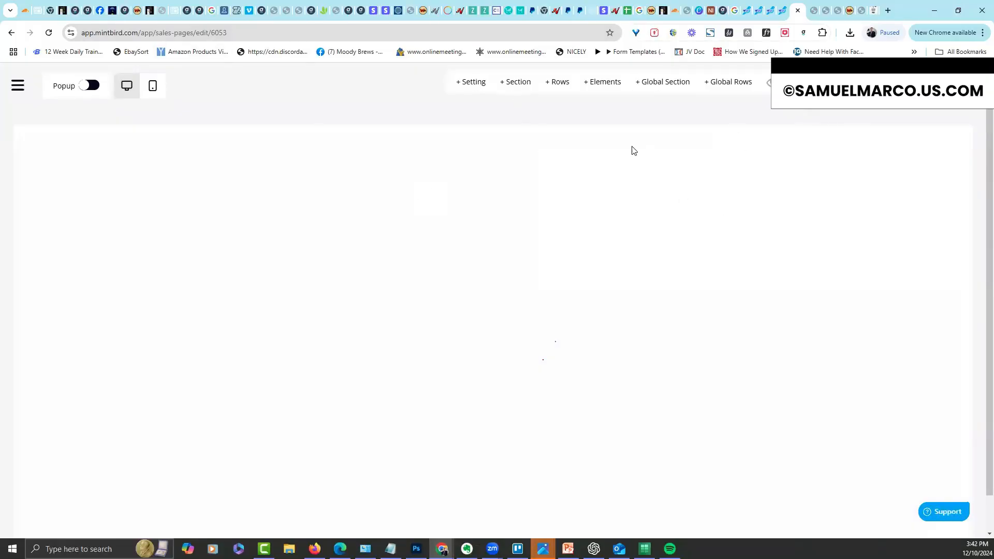
# Drag the saved 60 Day Header section from the library onto the top of the page
pyautogui.click(666, 87)
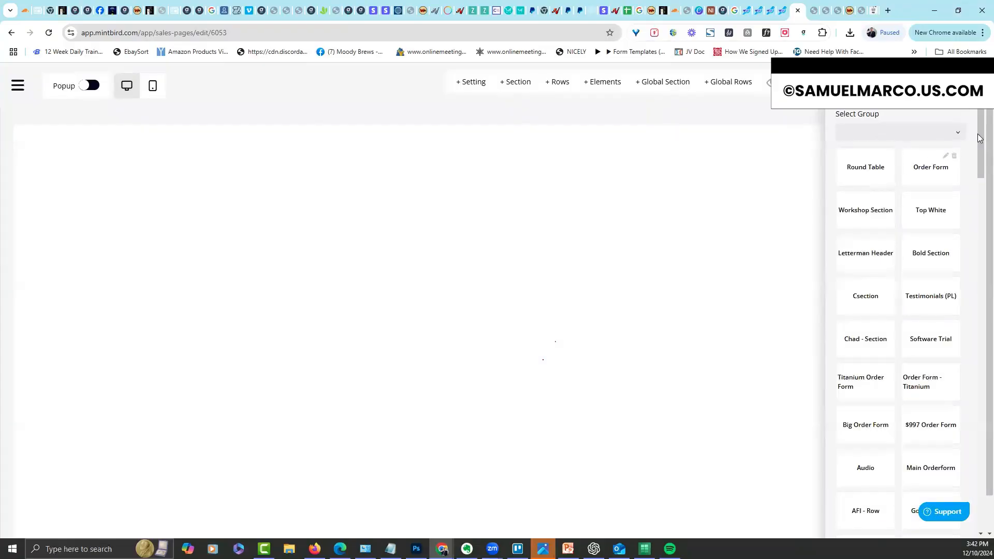
pyautogui.moveTo(980, 174); pyautogui.dragTo(980, 486)
pyautogui.moveTo(857, 496)
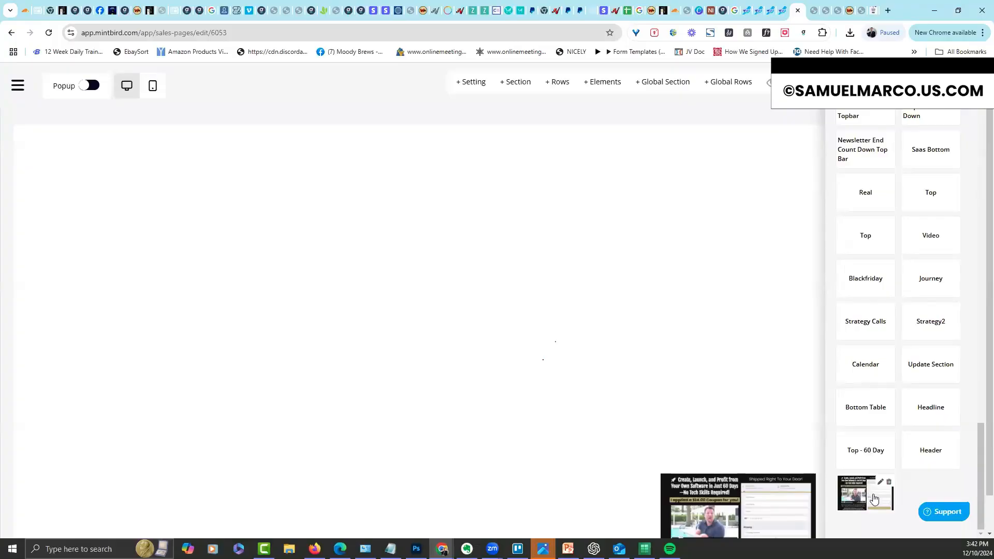
pyautogui.moveTo(980, 455); pyautogui.dragTo(962, 88)
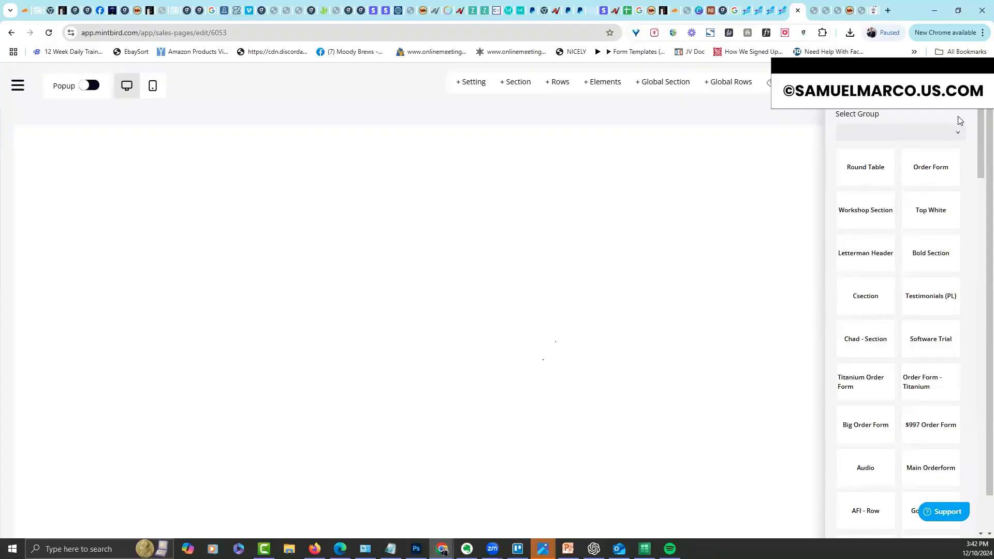
pyautogui.click(959, 136)
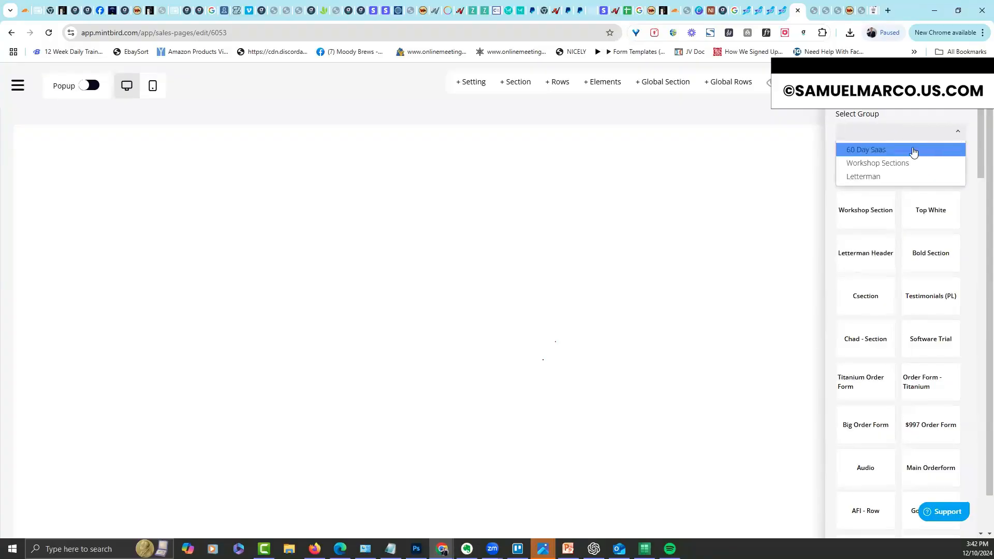
pyautogui.click(942, 111)
pyautogui.moveTo(981, 130); pyautogui.dragTo(980, 489)
pyautogui.moveTo(865, 477)
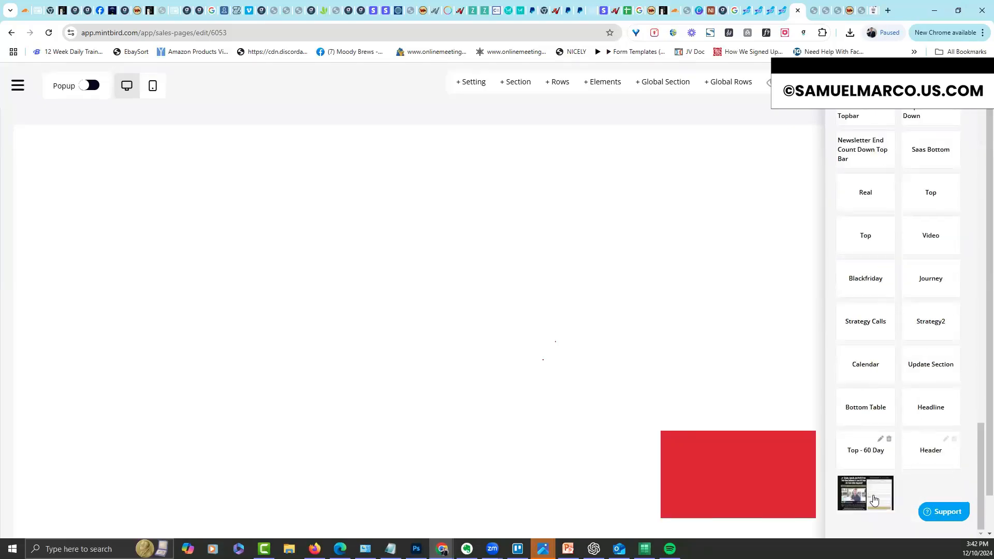
pyautogui.moveTo(874, 500); pyautogui.dragTo(522, 133)
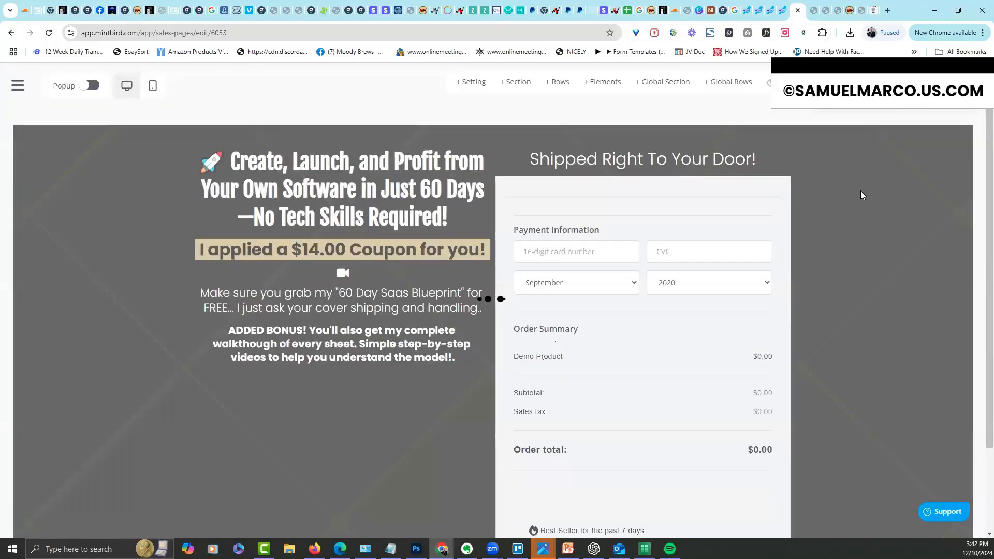
pyautogui.moveTo(980, 134); pyautogui.dragTo(964, 193)
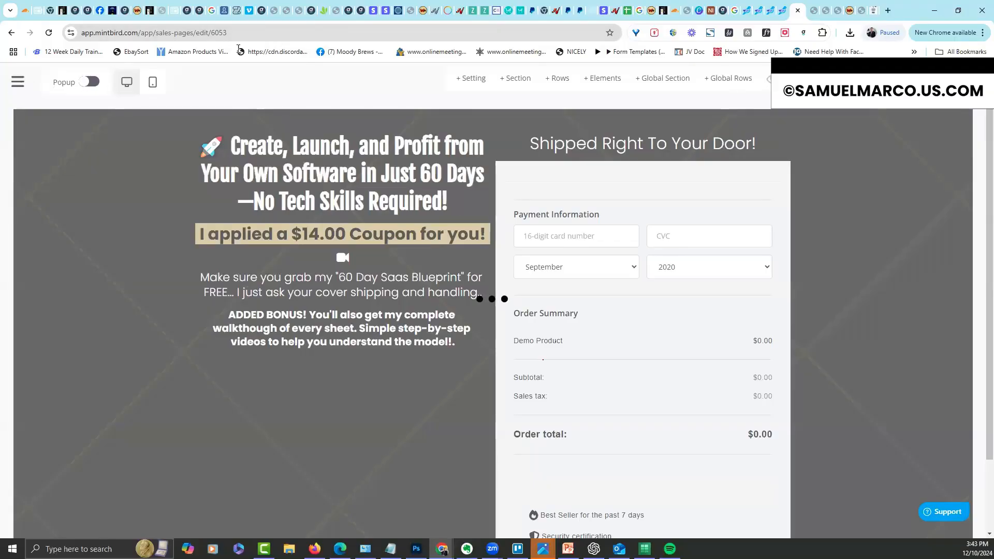
# Reload the sales page editor from the address bar
pyautogui.click(278, 29)
pyautogui.click(279, 28)
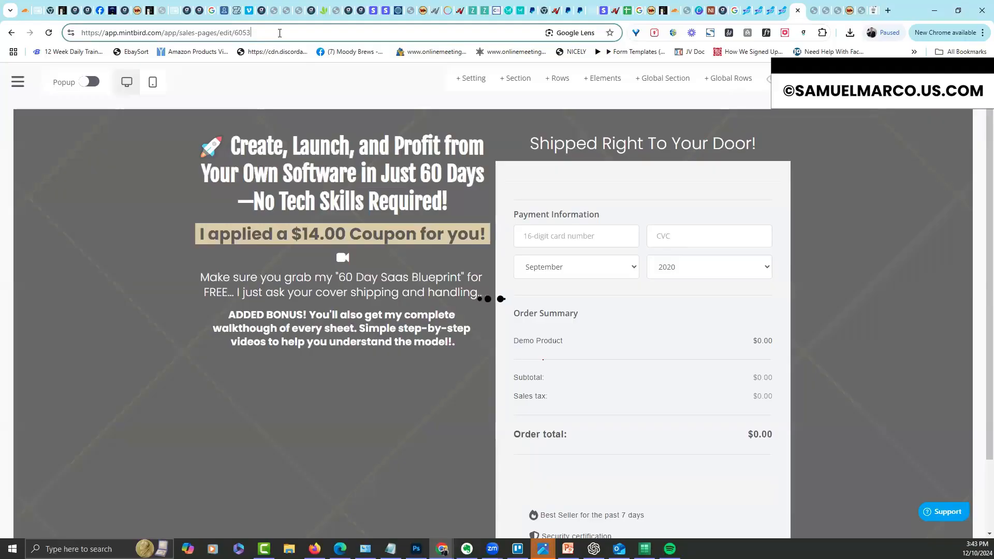
pyautogui.press('Return')
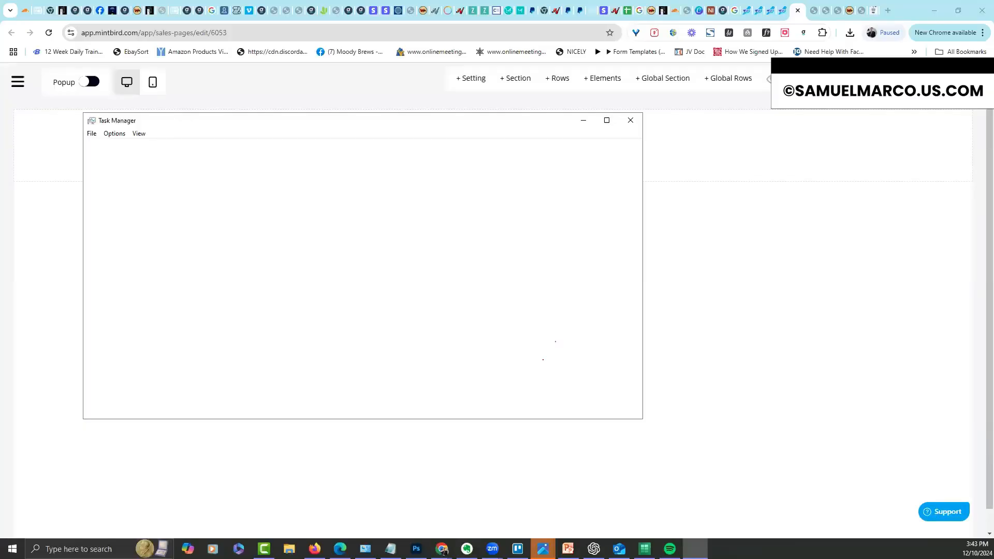
# Close Task Manager, dismiss Firefox's jump list, and bring Photoshop to the front
pyautogui.click(312, 540)
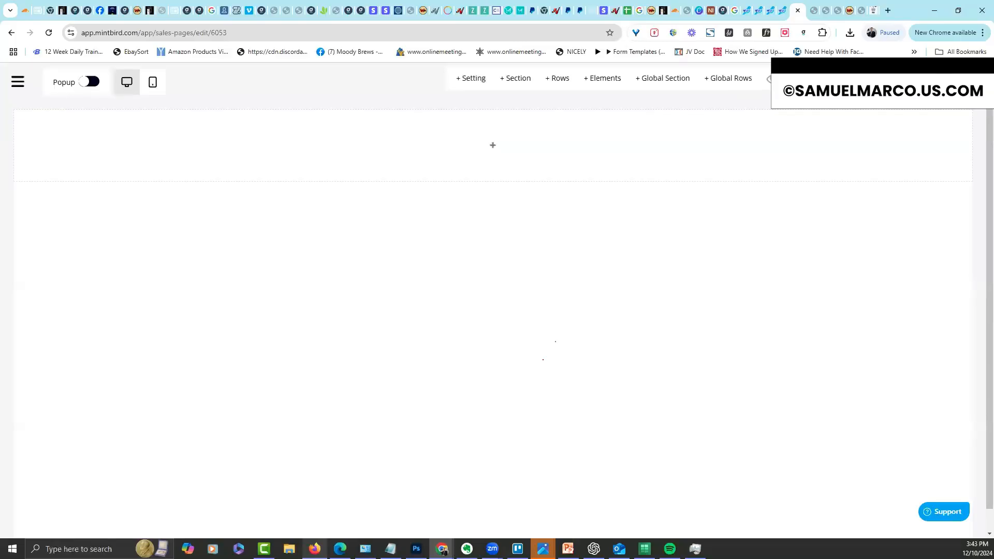
pyautogui.rightClick(315, 549)
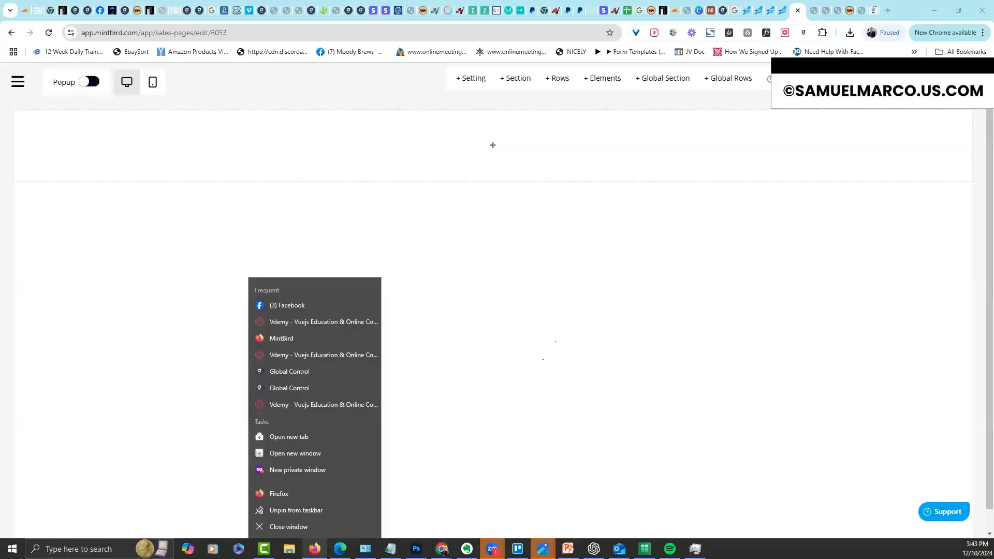
pyautogui.click(561, 363)
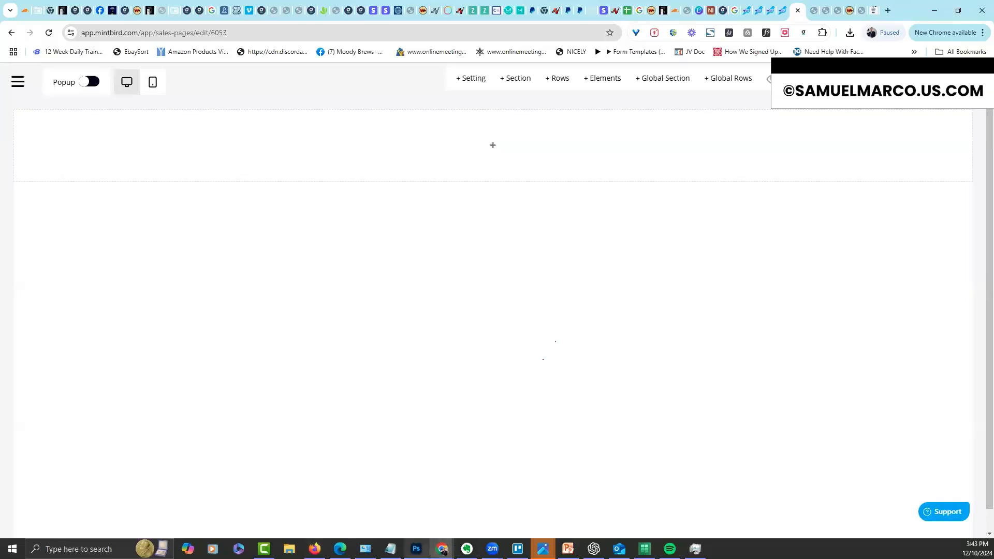
pyautogui.click(416, 549)
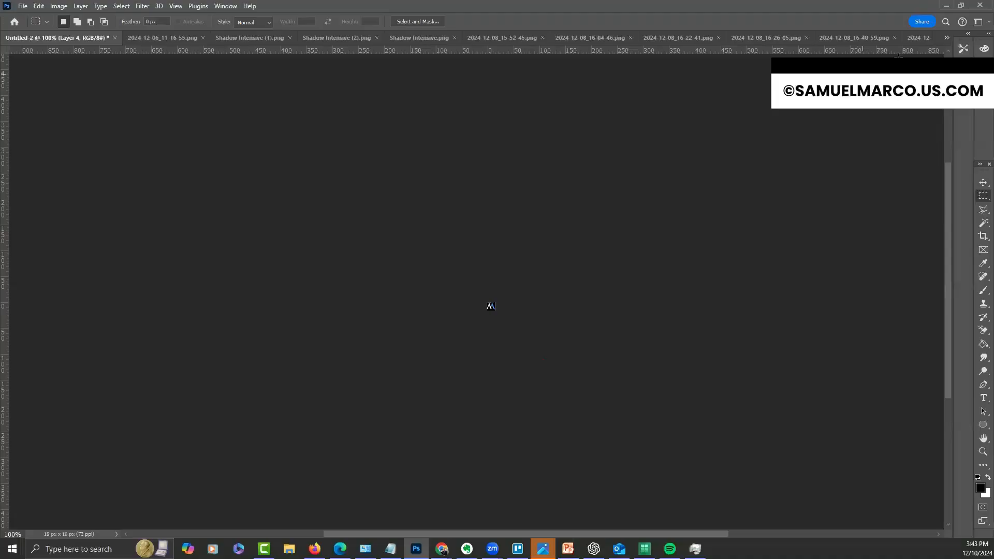
# Quit Photoshop without saving Untitled-2, Untitled-1 or any of the open screenshot PNGs
pyautogui.click(980, 5)
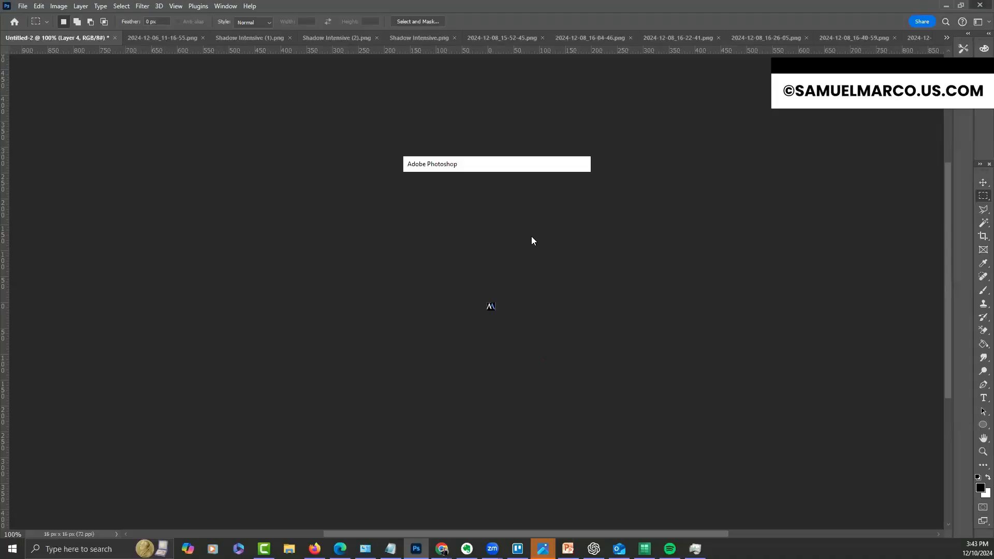
pyautogui.click(499, 208)
pyautogui.click(498, 207)
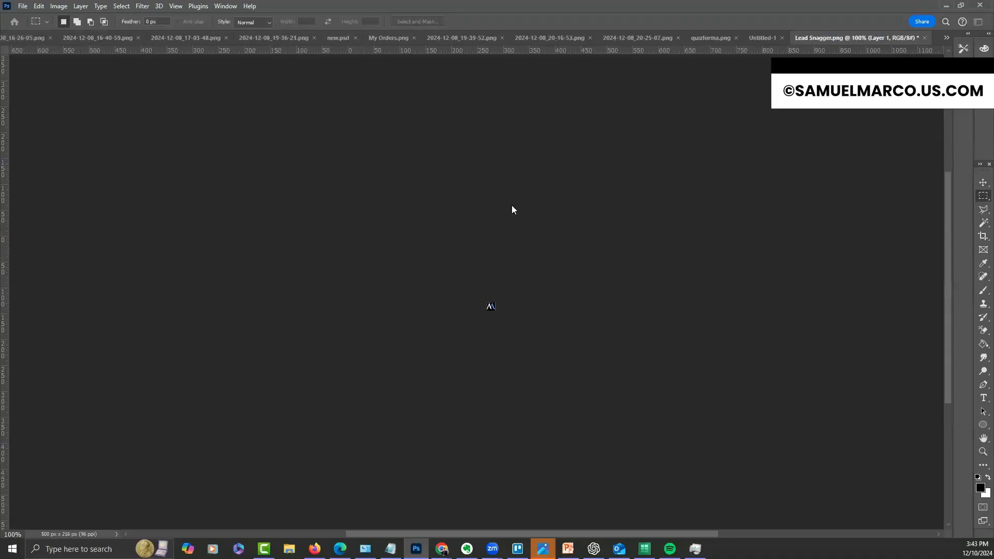
pyautogui.click(512, 209)
pyautogui.click(513, 208)
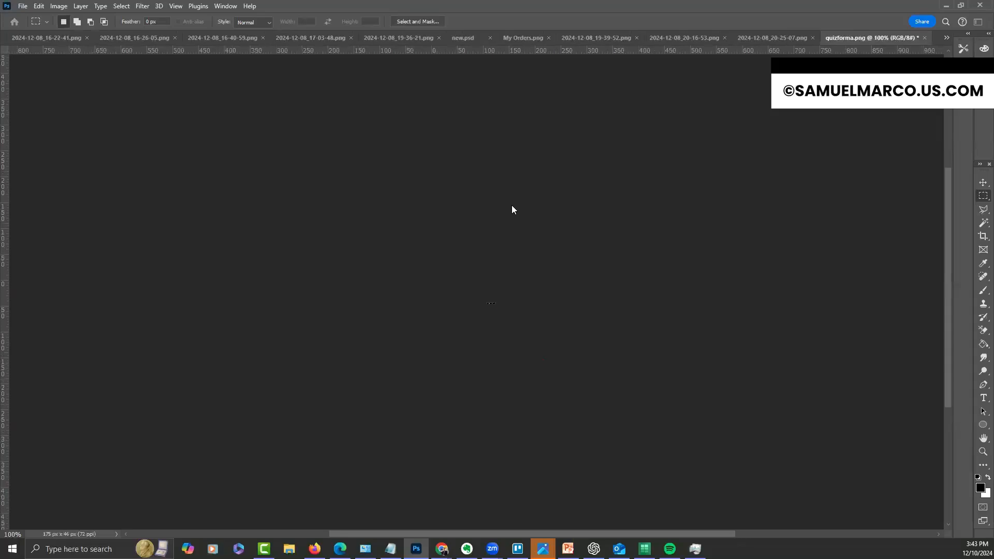
pyautogui.click(513, 209)
pyautogui.click(513, 208)
pyautogui.click(513, 208)
pyautogui.click(512, 208)
pyautogui.click(513, 208)
pyautogui.click(513, 208)
pyautogui.click(512, 208)
pyautogui.click(513, 208)
pyautogui.click(513, 209)
pyautogui.click(513, 208)
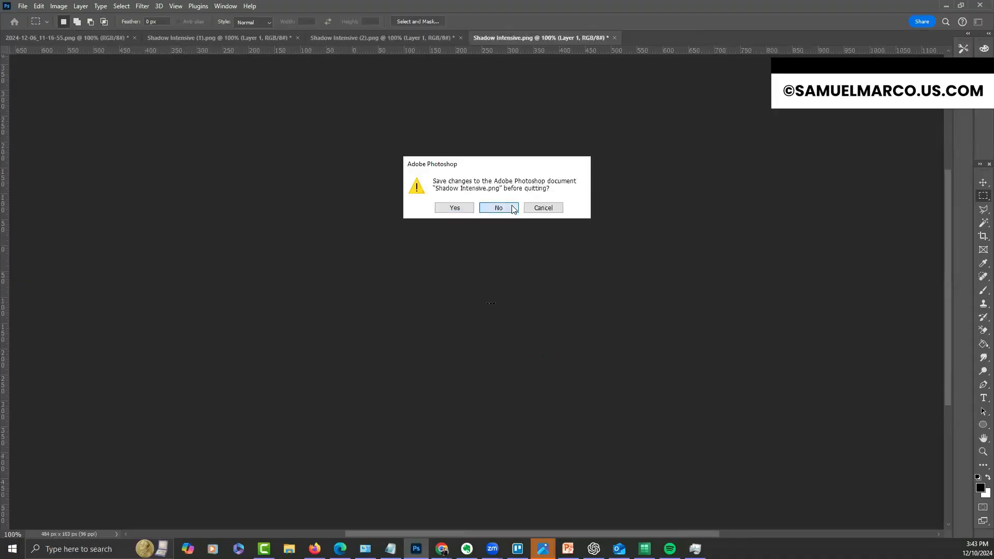
pyautogui.click(513, 208)
pyautogui.click(513, 208)
pyautogui.click(512, 208)
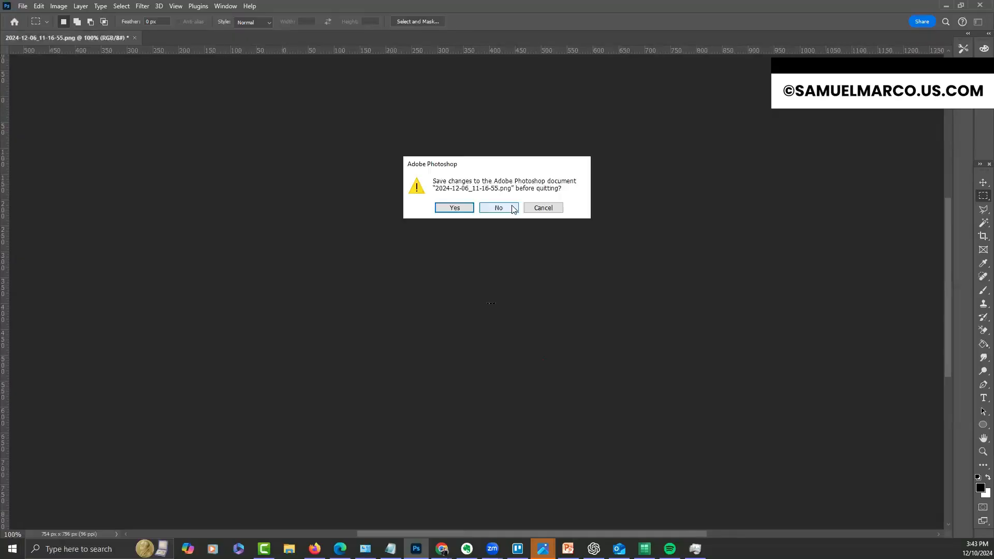
pyautogui.click(512, 208)
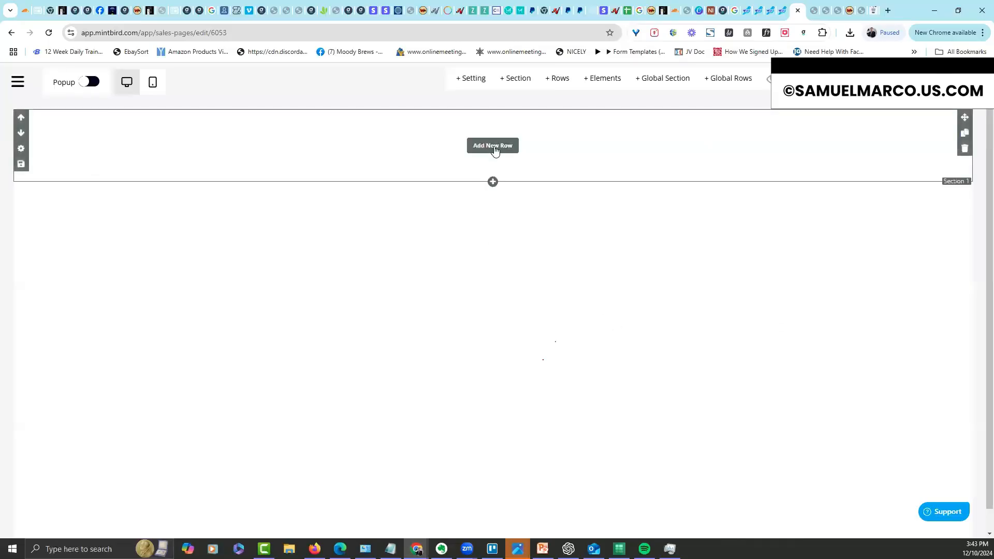
# Add the saved two-step shipping order form global section to the page
pyautogui.click(683, 80)
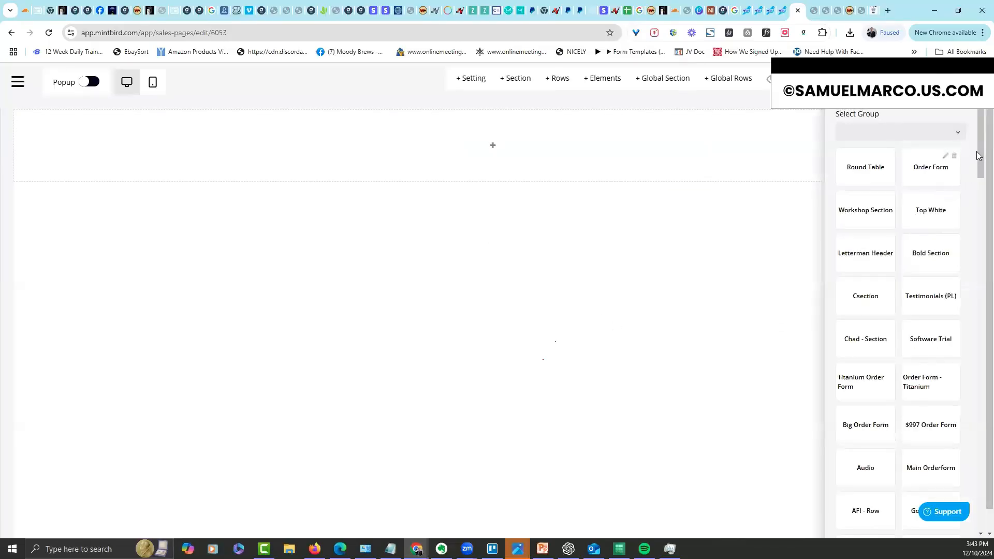
pyautogui.moveTo(981, 146); pyautogui.dragTo(941, 503)
pyautogui.moveTo(867, 487); pyautogui.dragTo(495, 121)
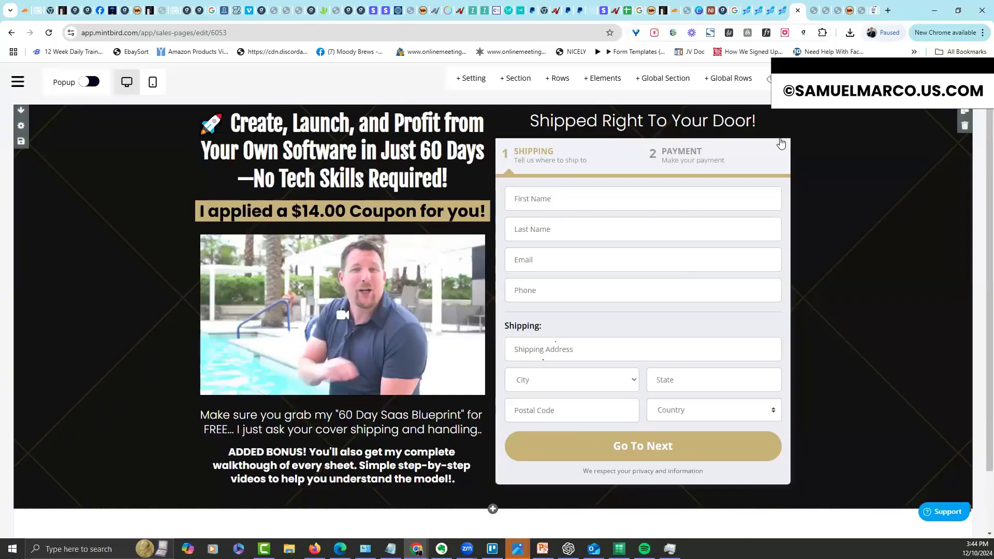
# Add the 'Yes! I'm Ready To Build My Software' global row below the order form
pyautogui.click(558, 83)
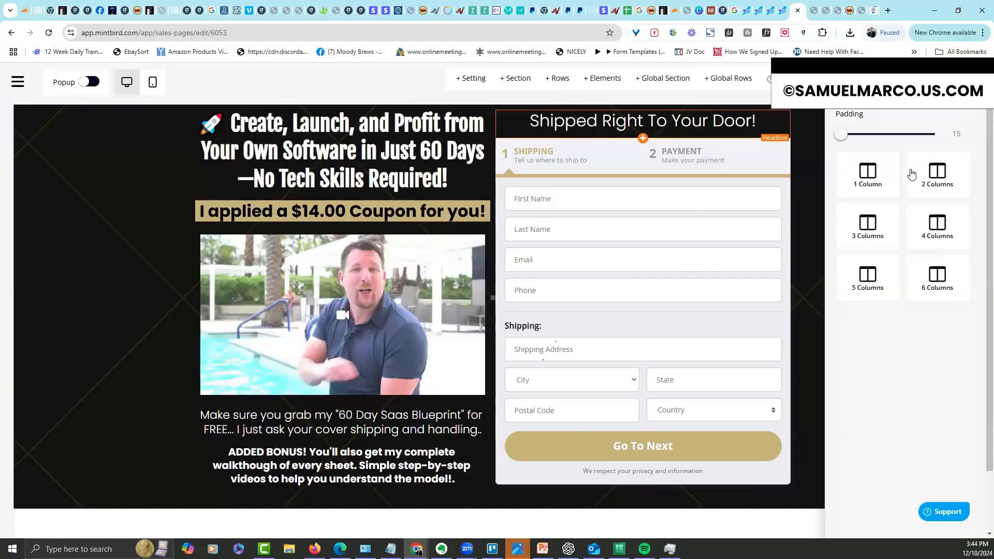
pyautogui.click(727, 83)
pyautogui.scroll(-2, 978, 423)
pyautogui.moveTo(978, 423); pyautogui.dragTo(978, 447)
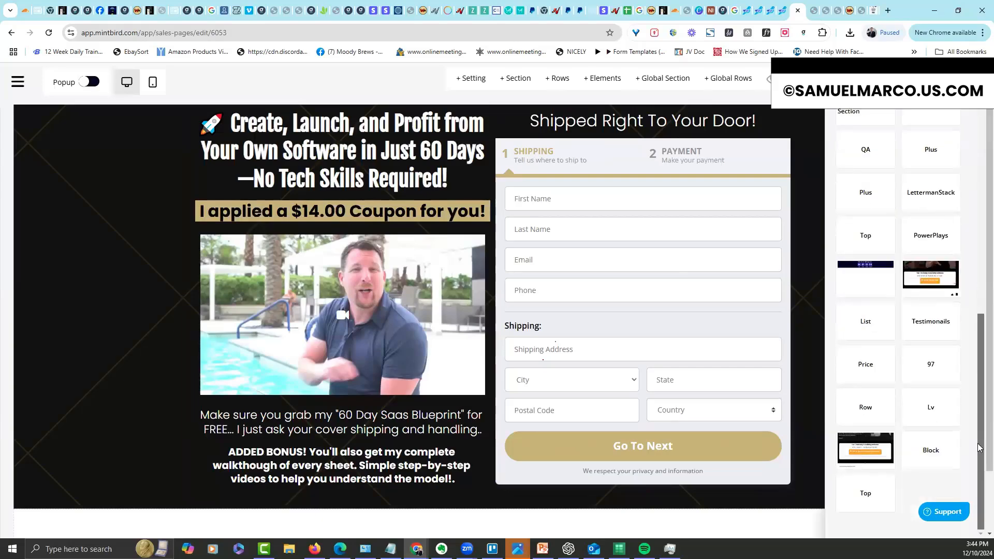
pyautogui.moveTo(921, 277); pyautogui.dragTo(719, 468)
pyautogui.scroll(-5, 980, 259)
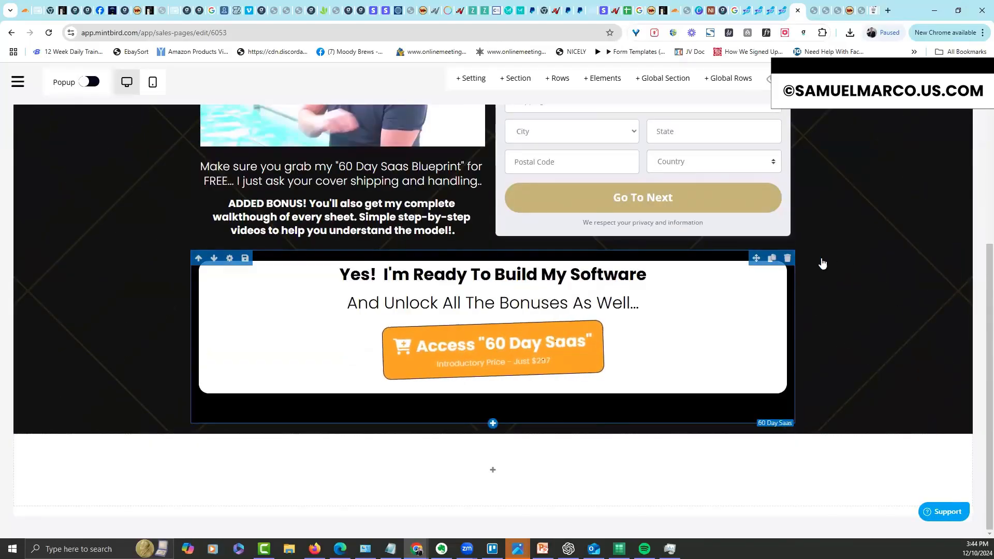
pyautogui.scroll(6, 973, 280)
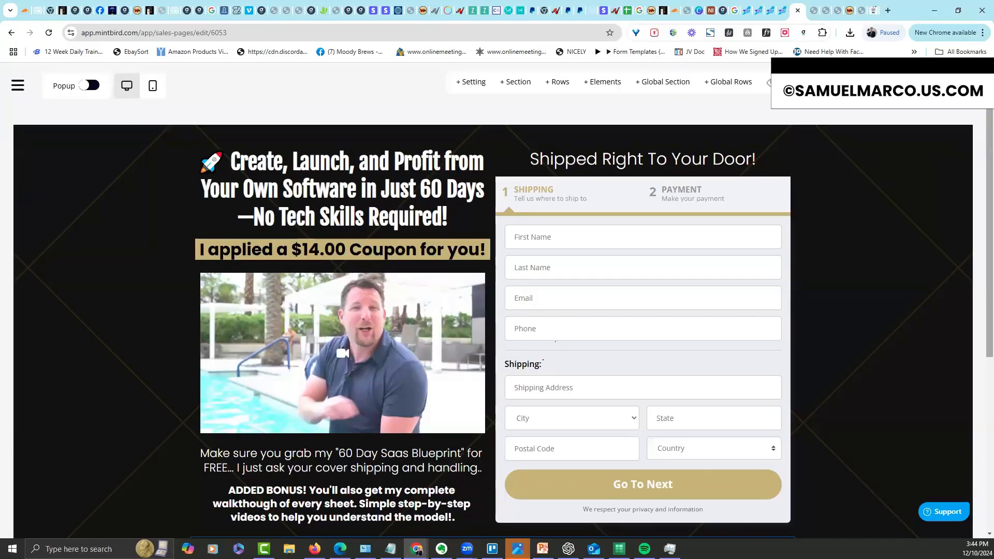
pyautogui.scroll(-5, 980, 310)
pyautogui.scroll(5, 981, 311)
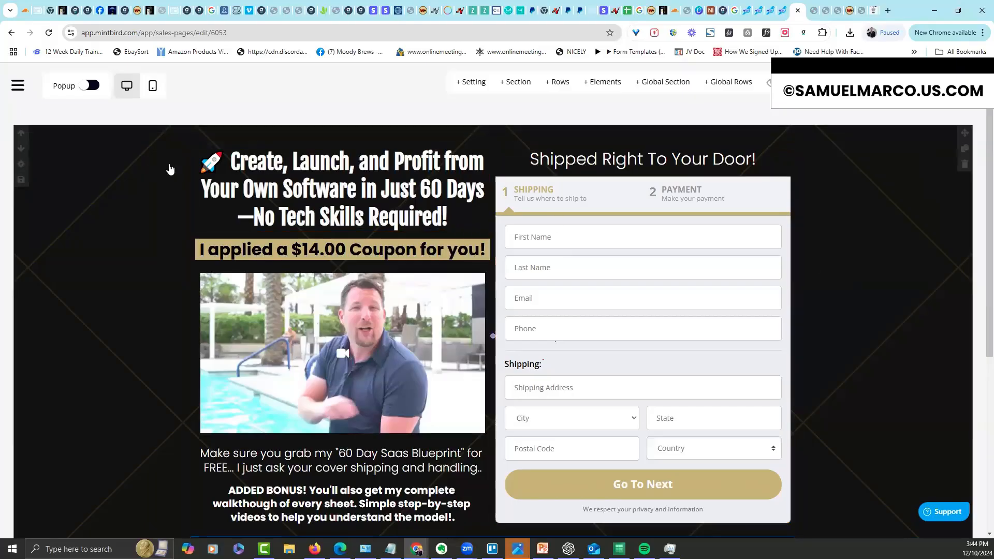
# Go to Main Pages > Sales Pages and delete the 'garbage' sales page
pyautogui.click(18, 85)
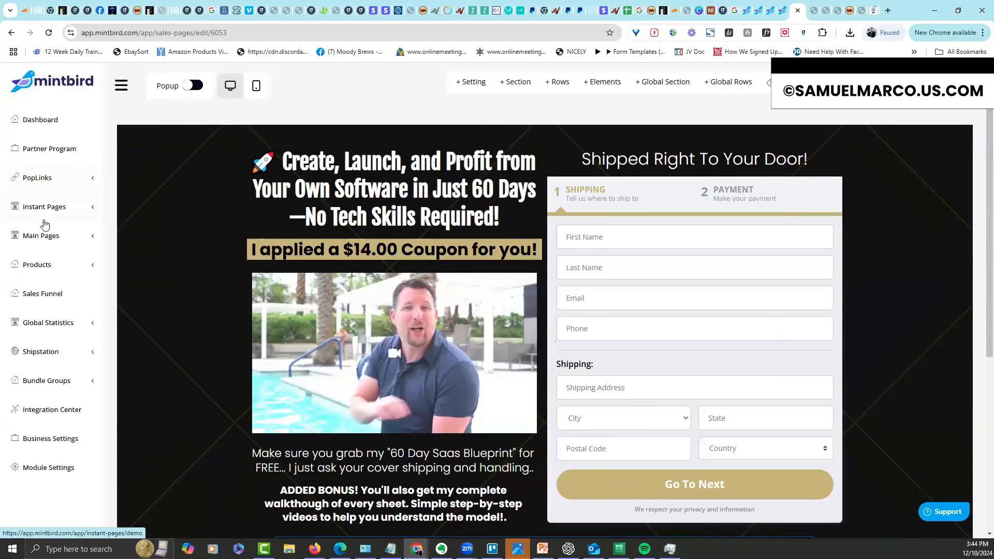
pyautogui.click(41, 236)
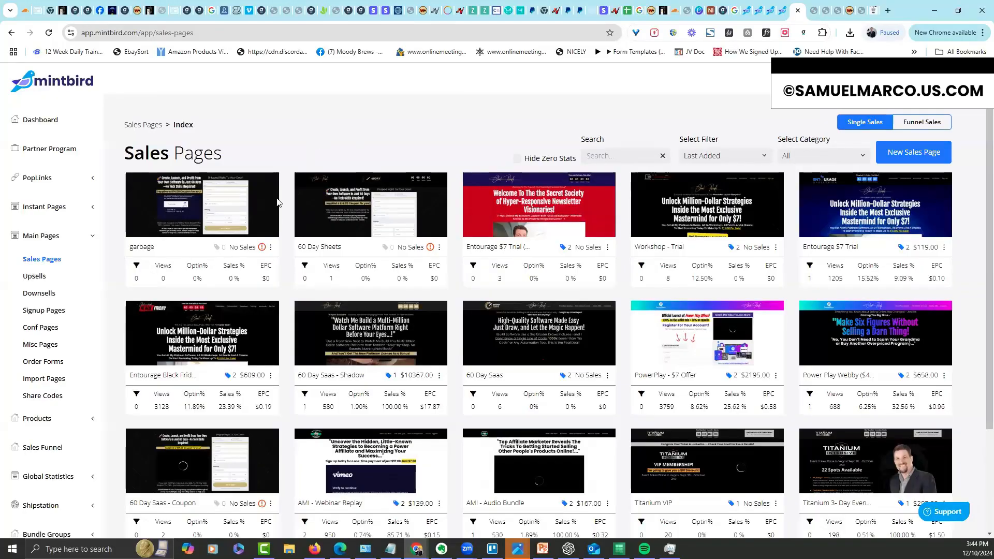
pyautogui.click(271, 247)
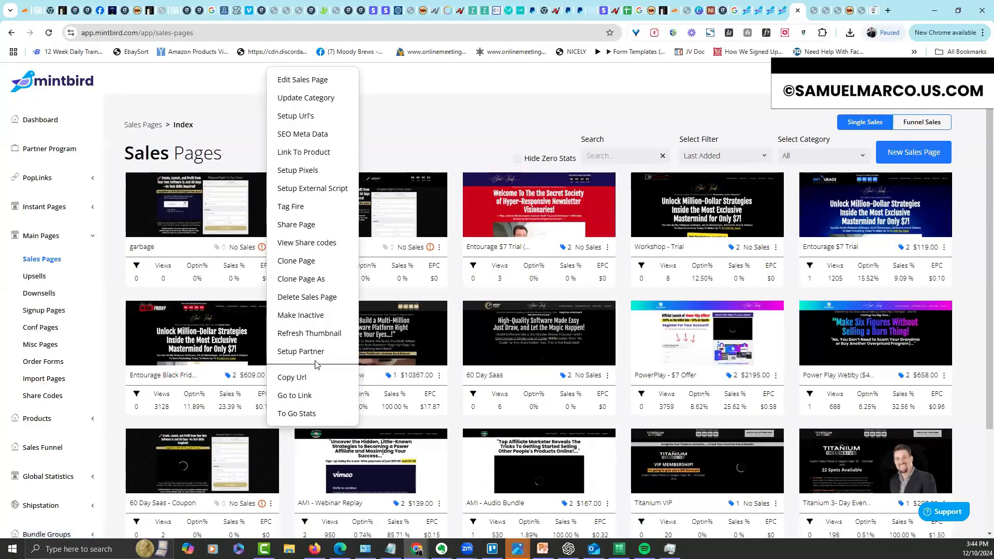
pyautogui.click(307, 297)
pyautogui.click(472, 355)
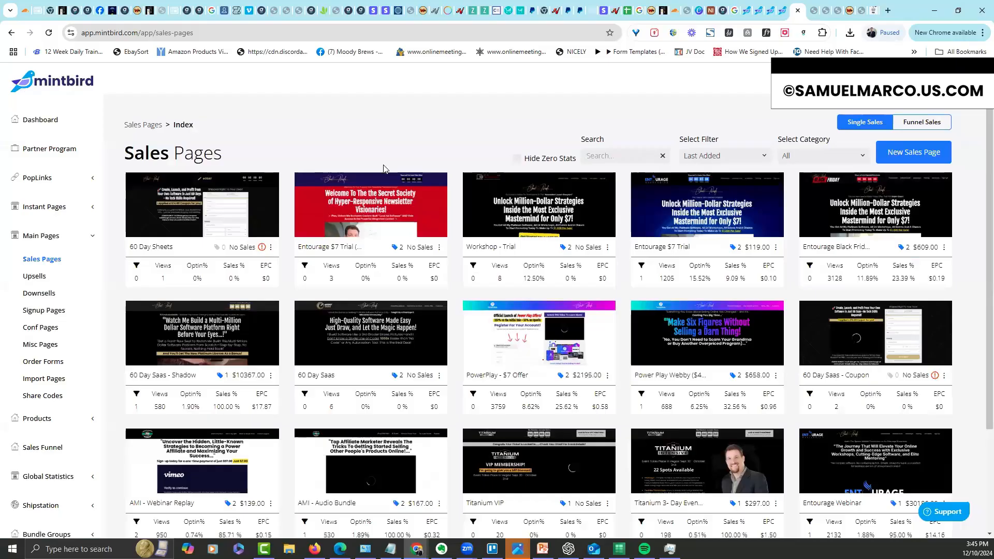
pyautogui.moveTo(262, 249)
pyautogui.click(270, 248)
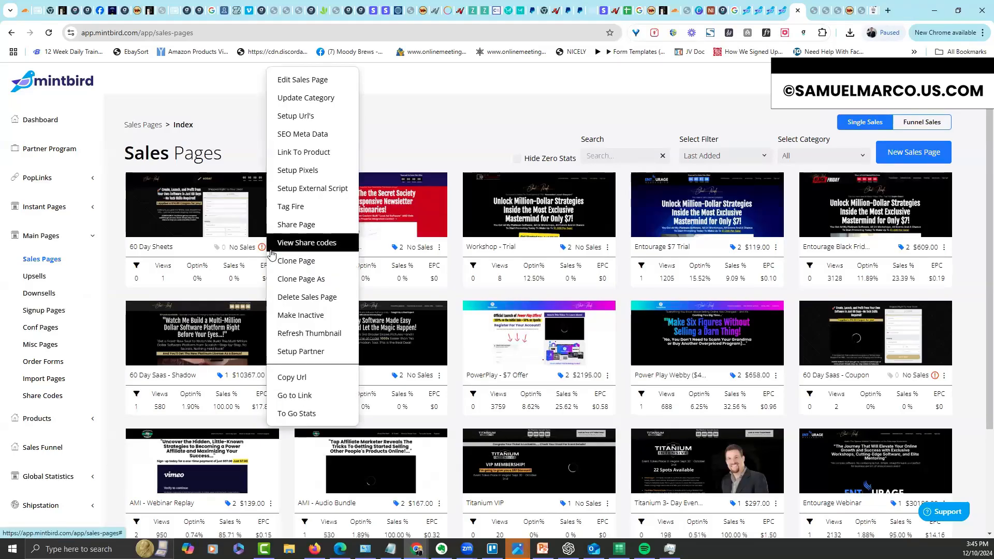
# Link the 60 Day Sheets page to the physical product '60 Day Saas Sheets - $17.00'
pyautogui.click(290, 152)
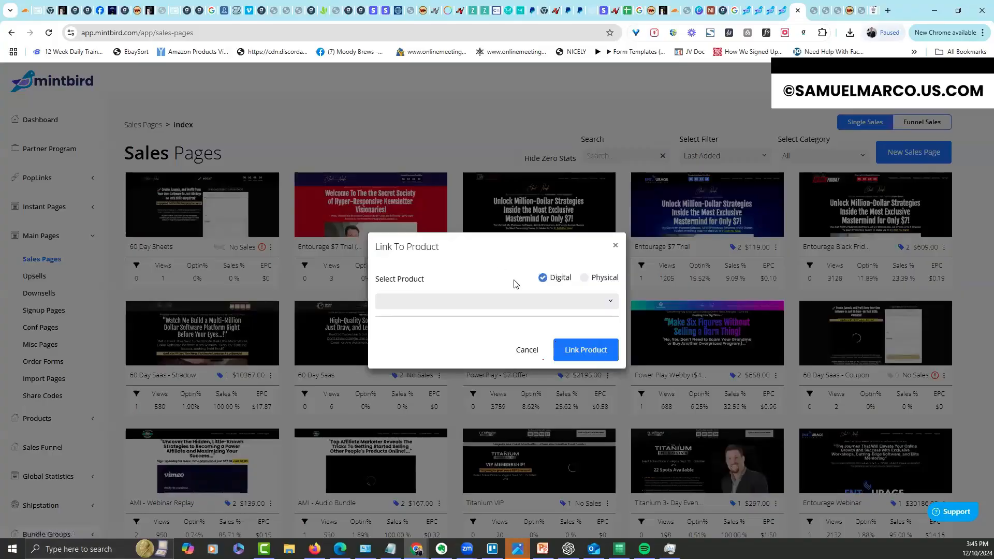
pyautogui.click(584, 278)
pyautogui.click(533, 300)
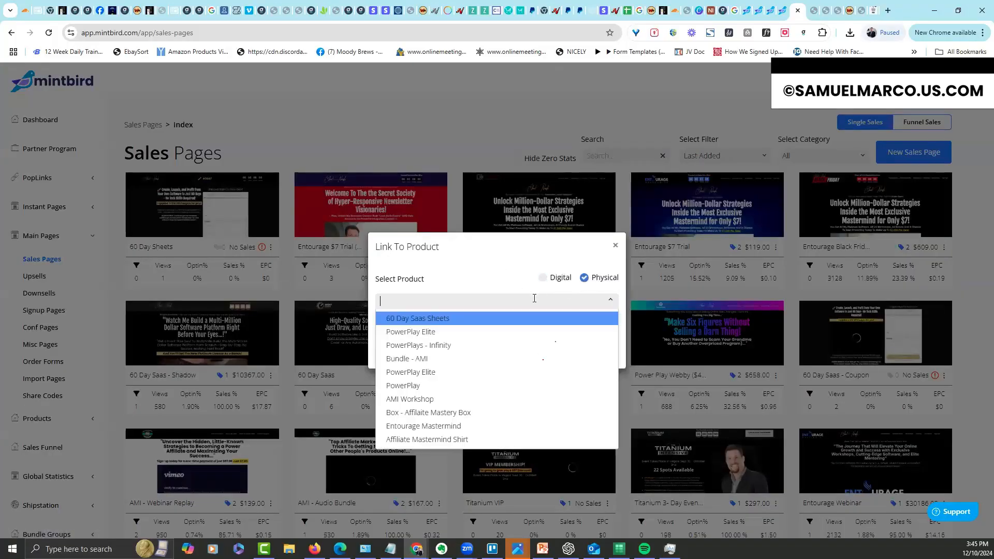
pyautogui.click(478, 319)
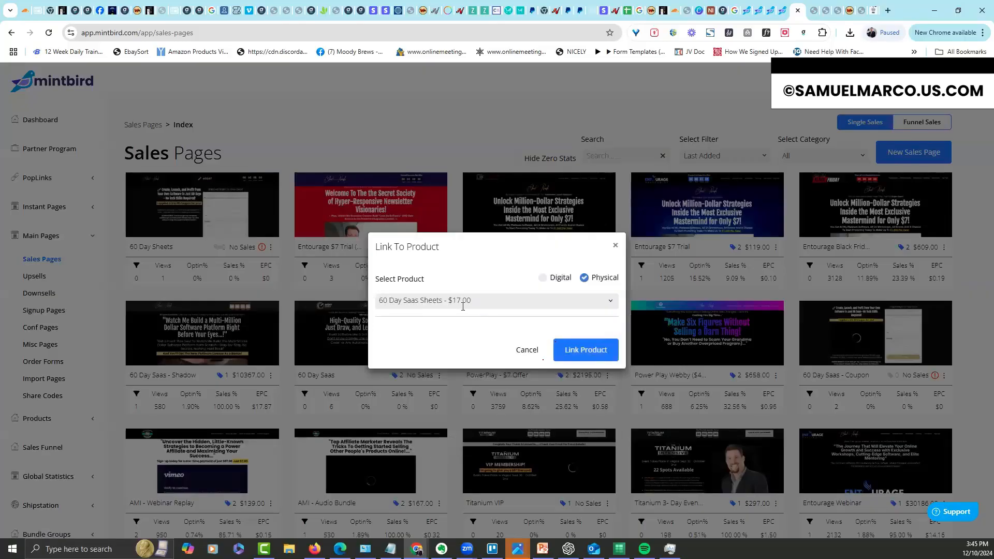
pyautogui.click(586, 350)
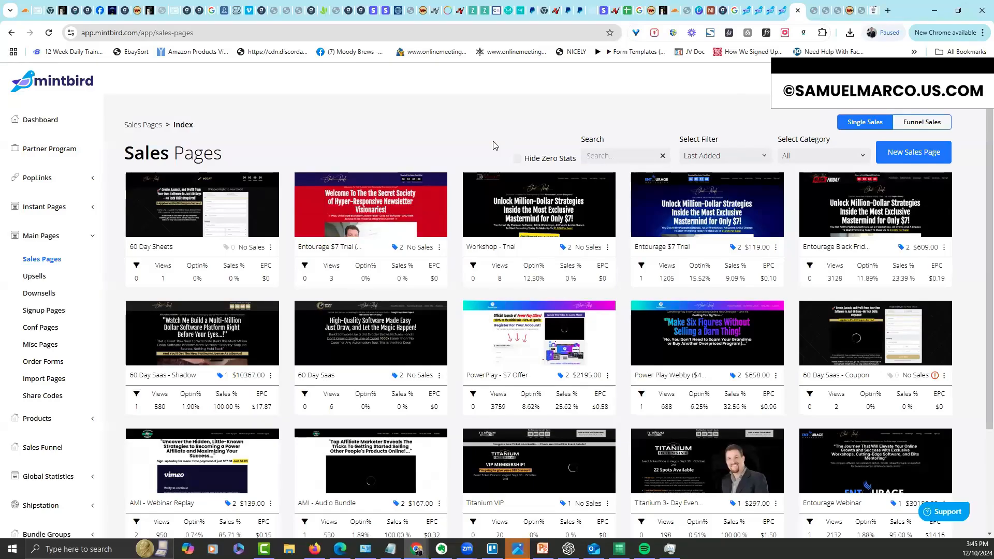
pyautogui.click(270, 247)
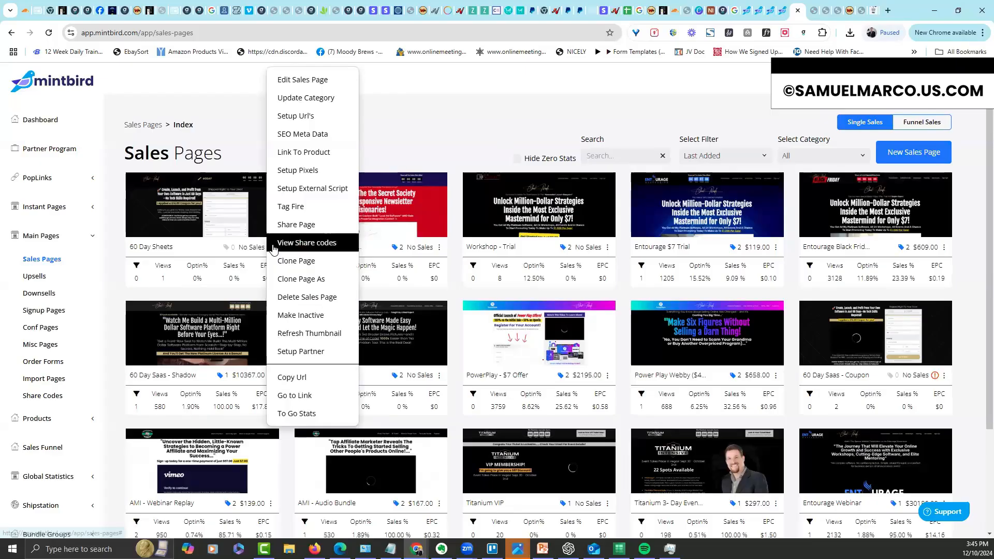
# In the page's URL setup, switch to Personal and pick the personal domain
pyautogui.click(296, 116)
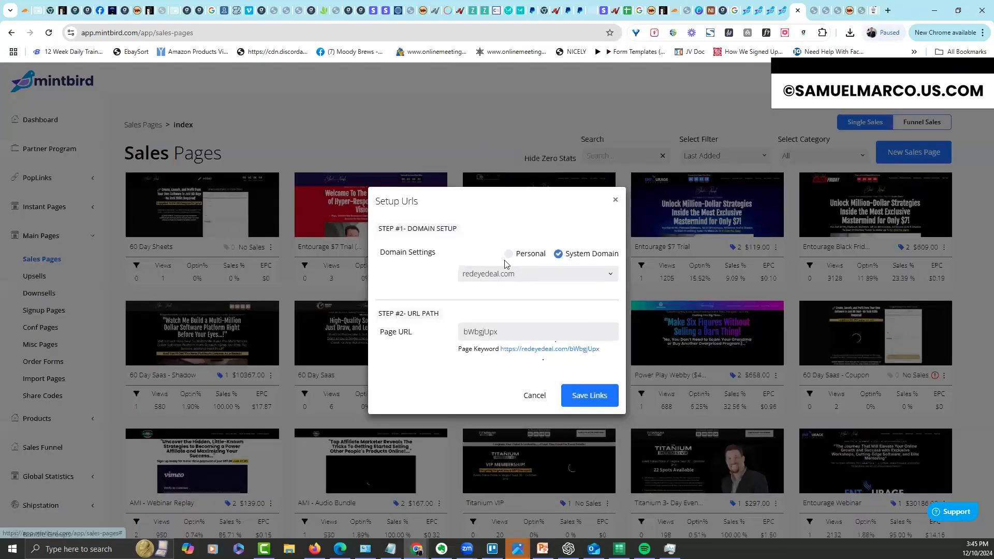
pyautogui.click(528, 273)
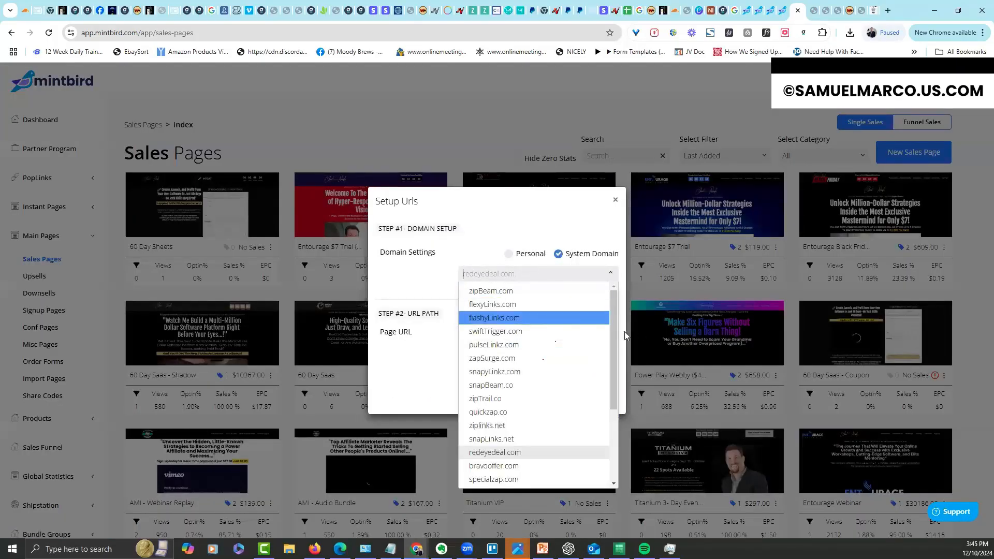
pyautogui.click(509, 253)
pyautogui.moveTo(615, 326); pyautogui.dragTo(615, 450)
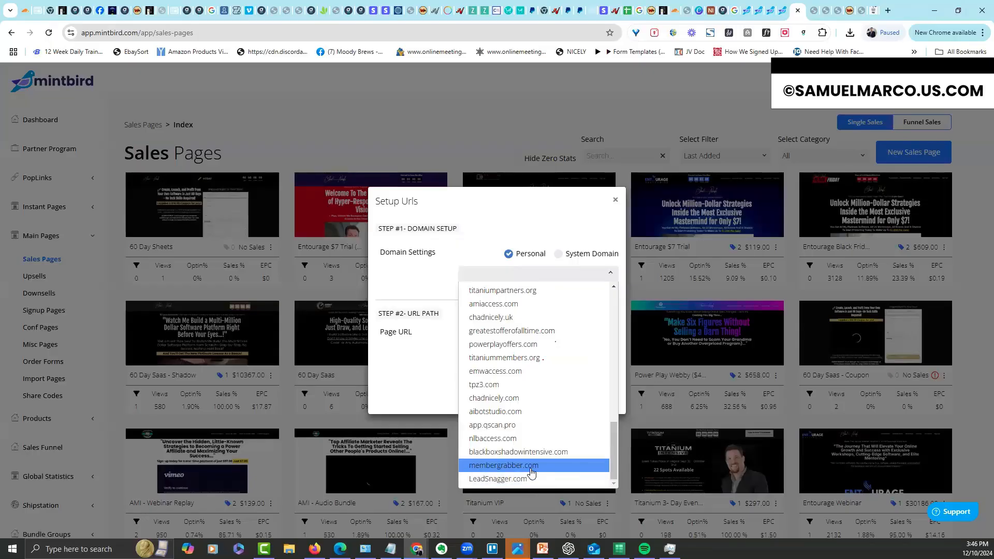
pyautogui.click(529, 398)
# Replace the page URL path with 60daysheets and save the links
pyautogui.moveTo(496, 334); pyautogui.dragTo(417, 342)
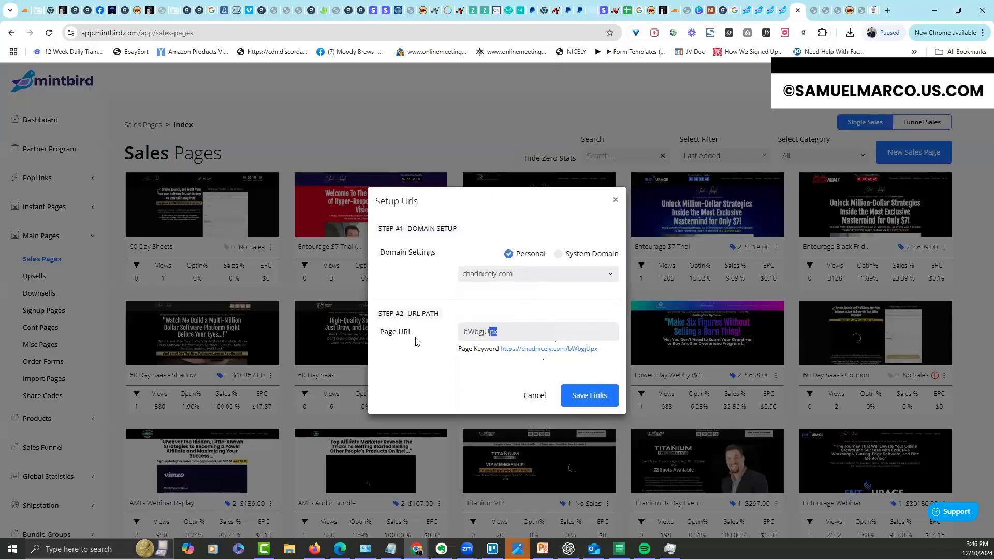
pyautogui.write('60daysheets')
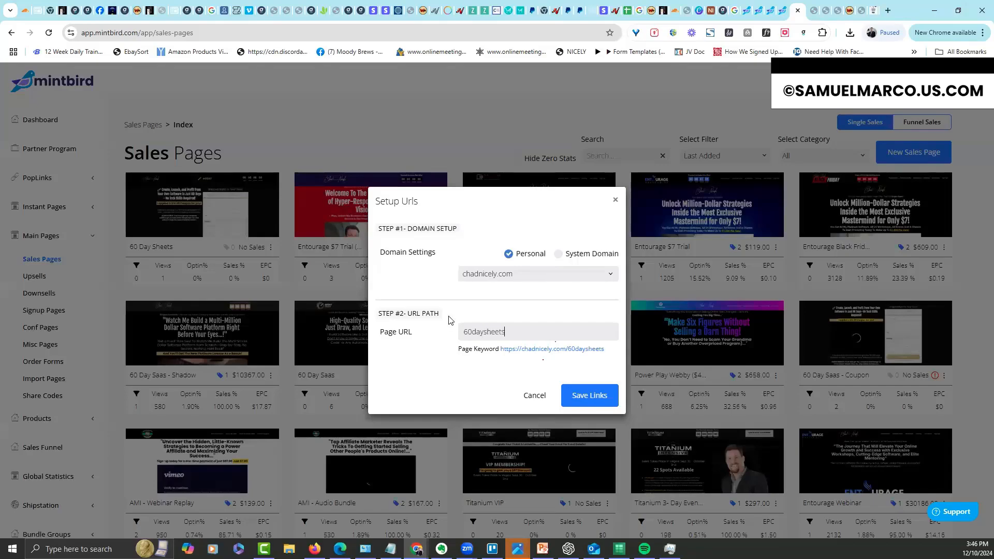
pyautogui.click(590, 397)
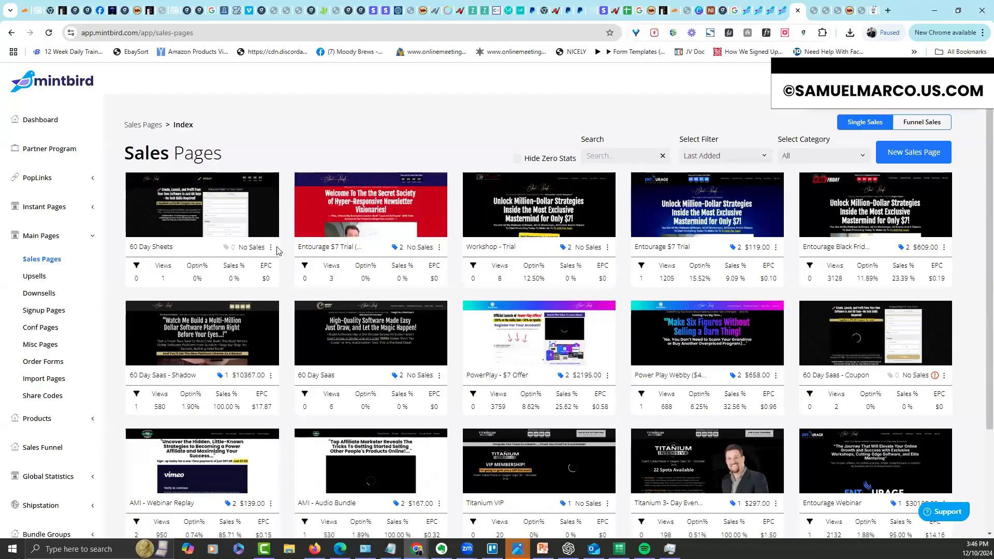
# Open the 60 Day Sheets page in the editor from its card thumbnail
pyautogui.click(271, 248)
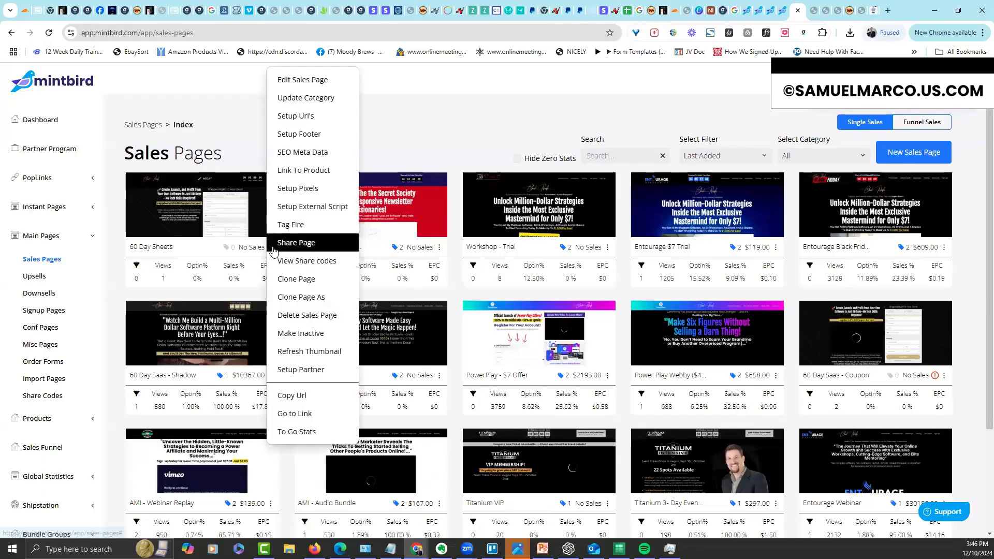
pyautogui.click(478, 148)
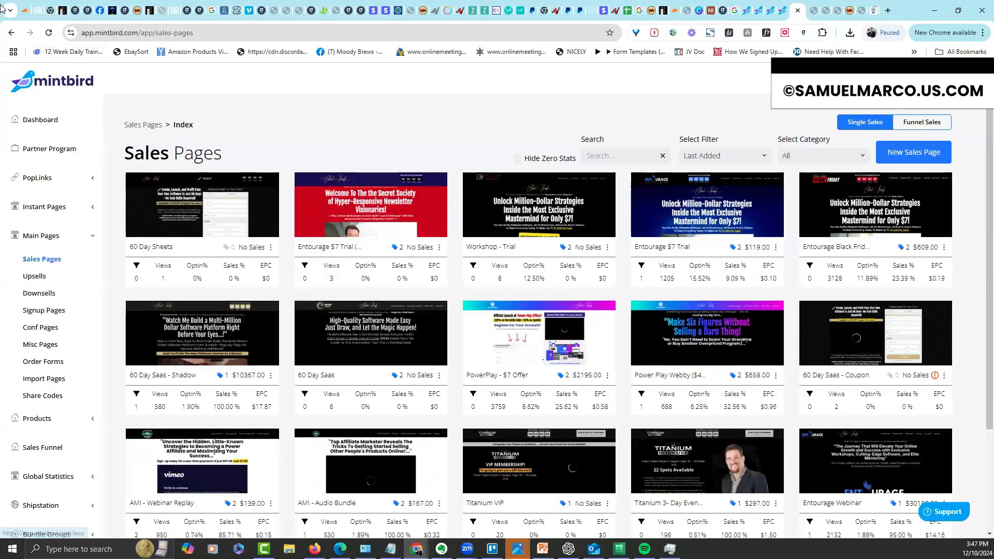
pyautogui.click(218, 192)
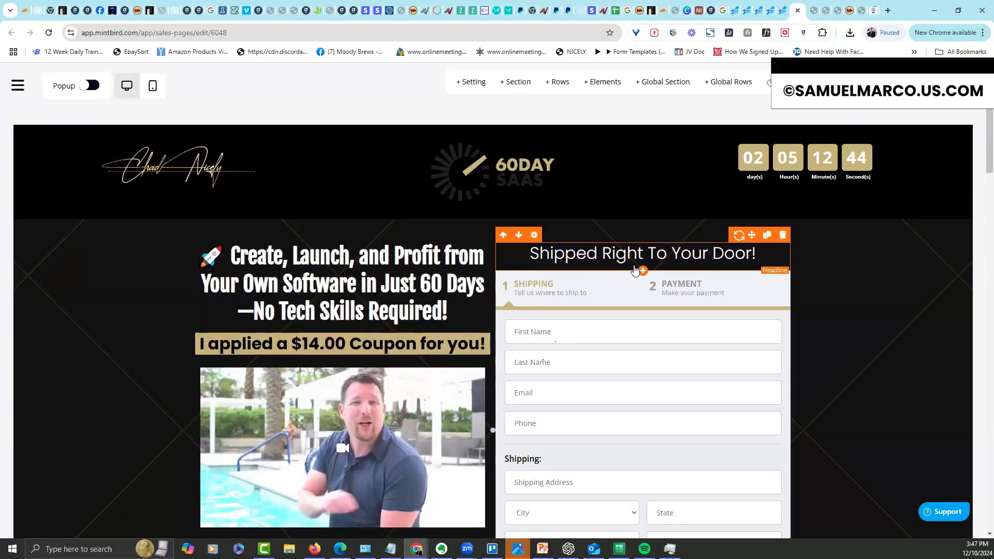
pyautogui.click(698, 149)
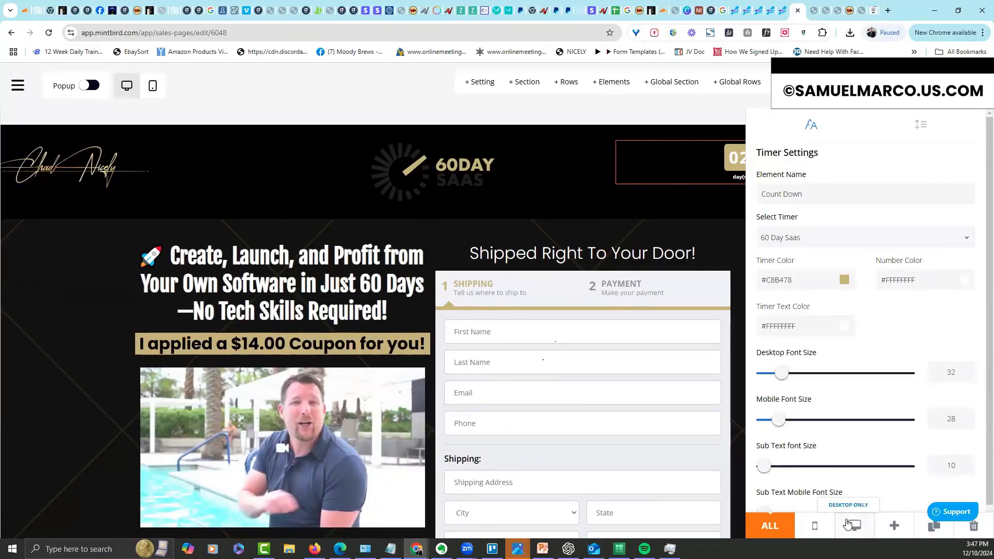
pyautogui.click(852, 526)
pyautogui.click(568, 183)
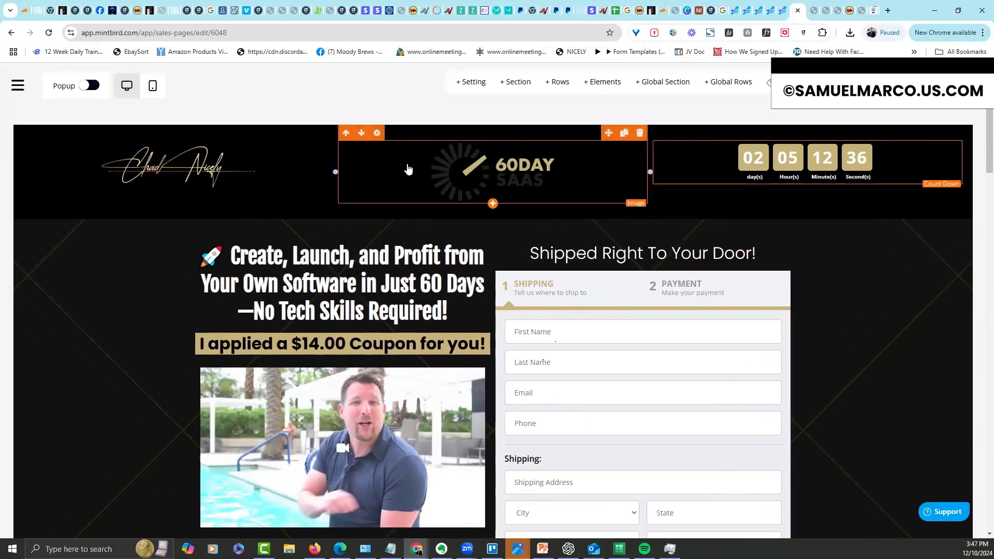
pyautogui.click(376, 133)
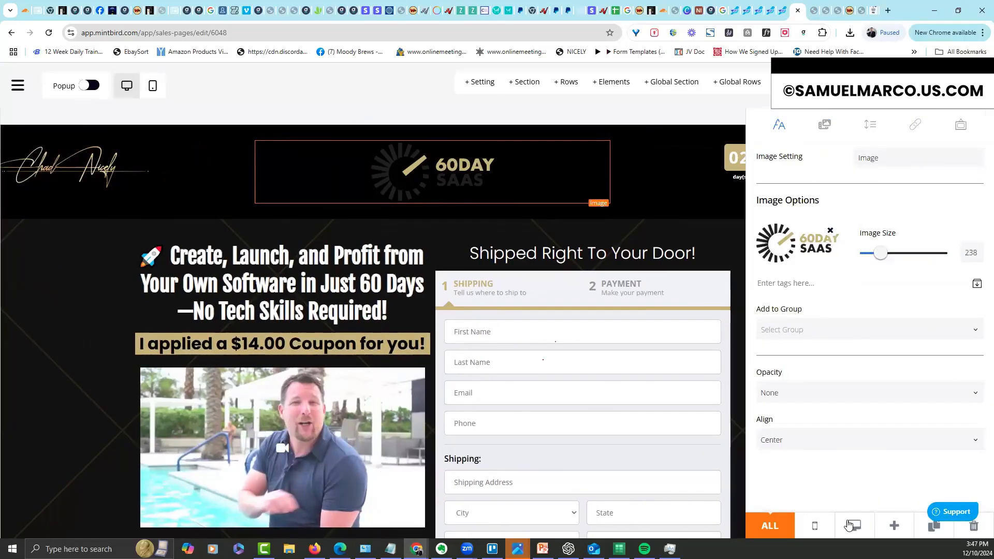
pyautogui.click(689, 238)
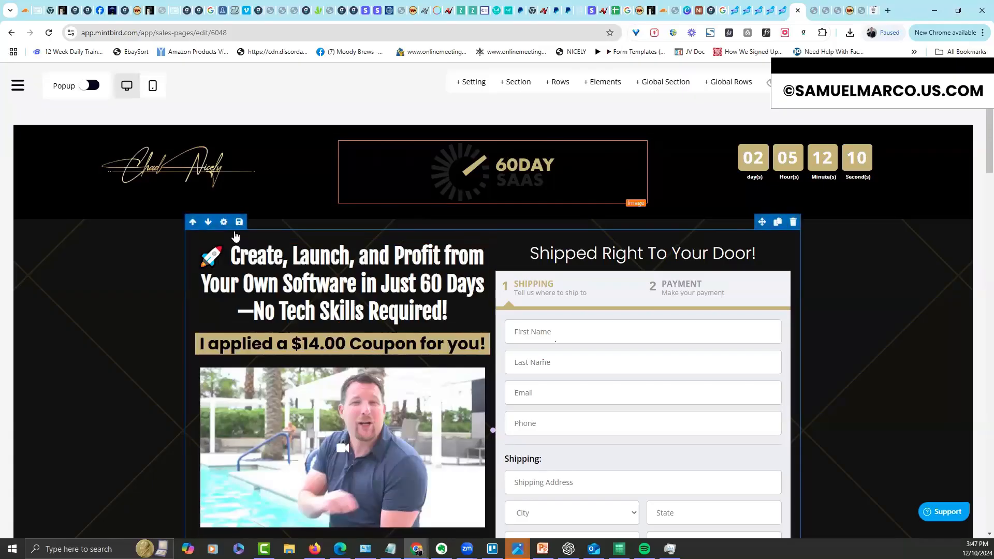
# Set the hero row's top padding to 0 using per-side spacing options
pyautogui.click(224, 223)
pyautogui.click(842, 125)
pyautogui.click(886, 291)
pyautogui.moveTo(770, 339); pyautogui.dragTo(703, 346)
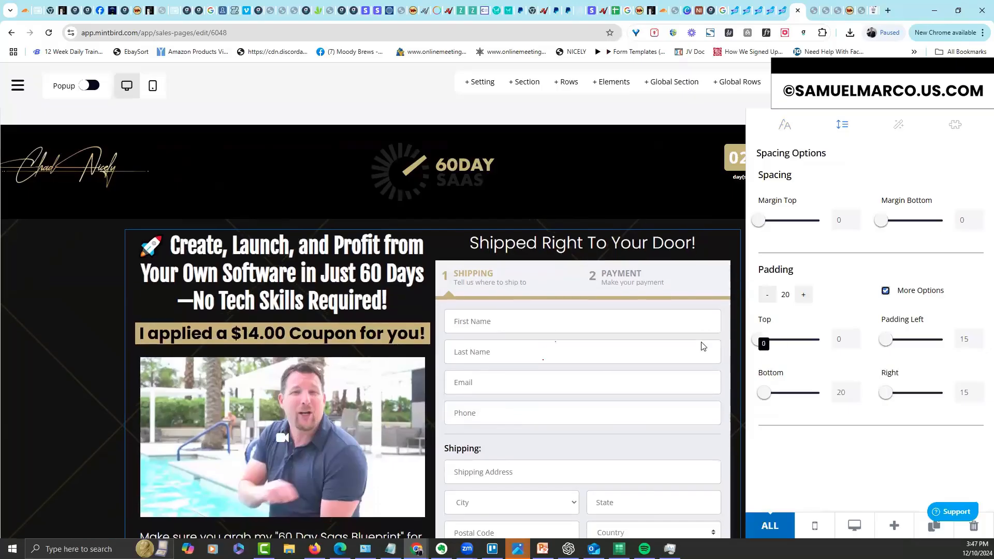
pyautogui.click(78, 358)
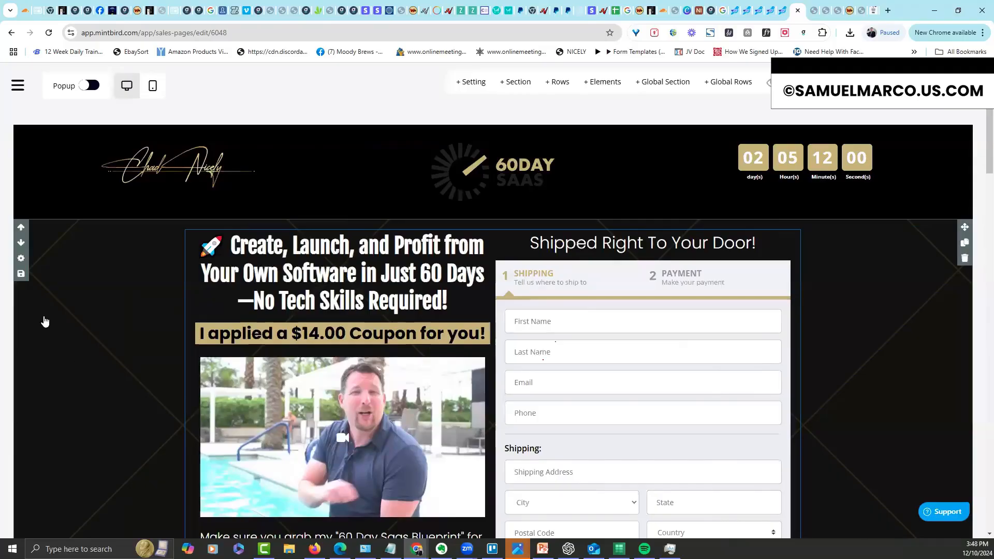
# Enlarge the main headline to desktop font size 45 and mobile font size 40
pyautogui.click(313, 245)
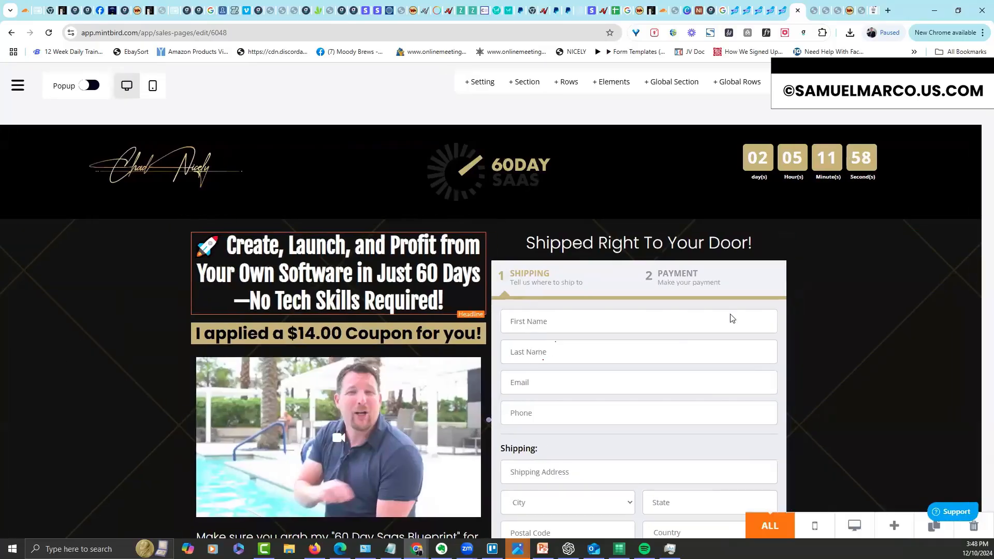
pyautogui.moveTo(787, 253); pyautogui.dragTo(801, 254)
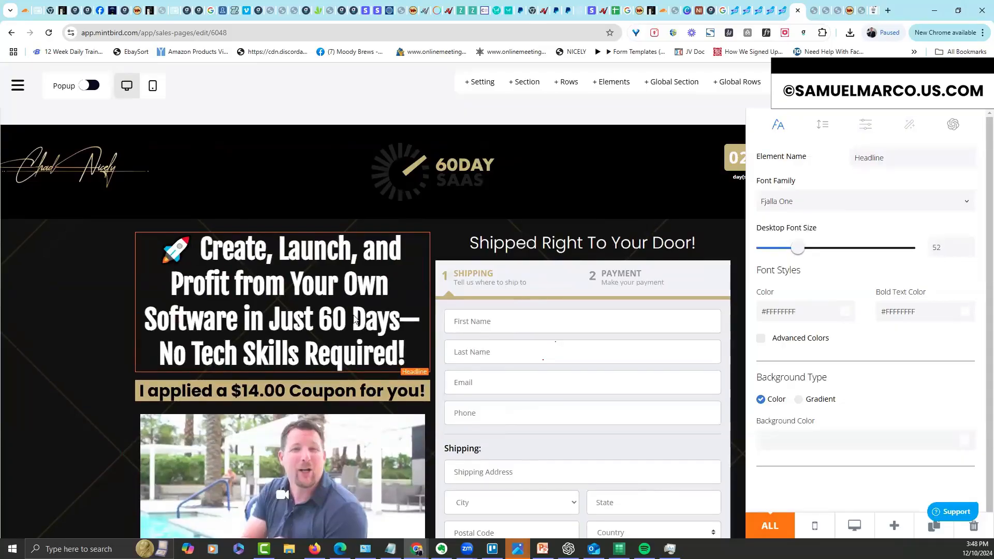
pyautogui.moveTo(798, 249); pyautogui.dragTo(794, 261)
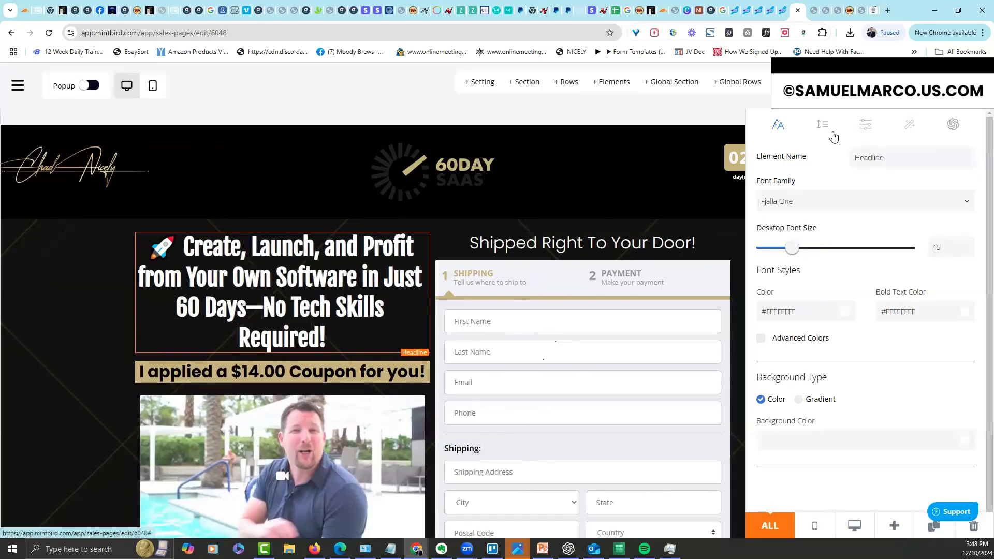
pyautogui.click(924, 138)
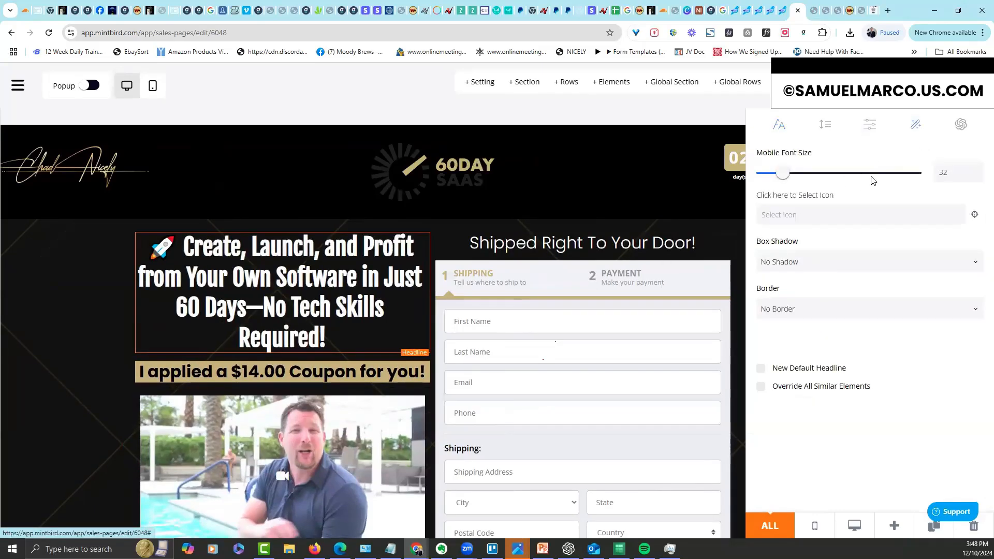
pyautogui.doubleClick(949, 169)
pyautogui.write('40')
pyautogui.click(707, 230)
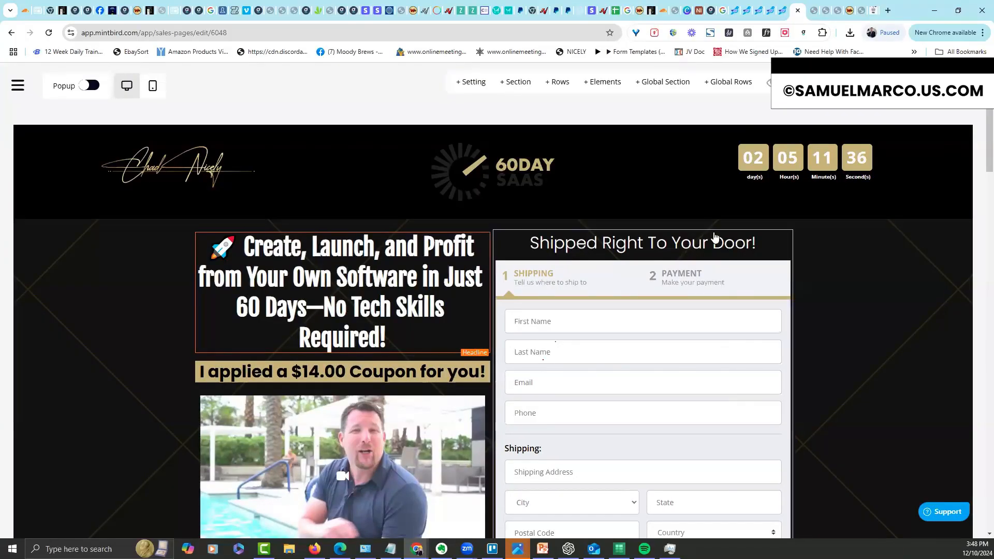
pyautogui.scroll(-2, 981, 141)
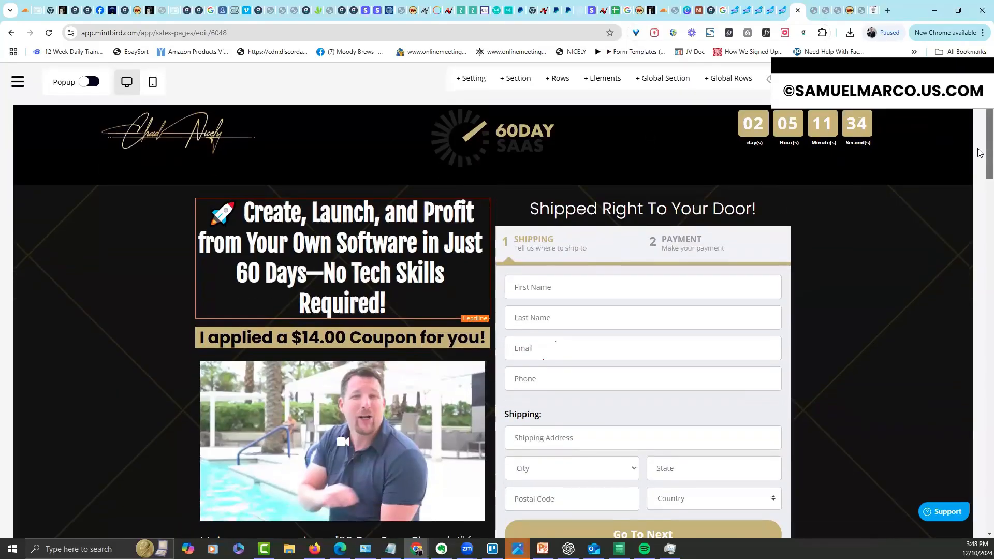
pyautogui.scroll(-2, 959, 149)
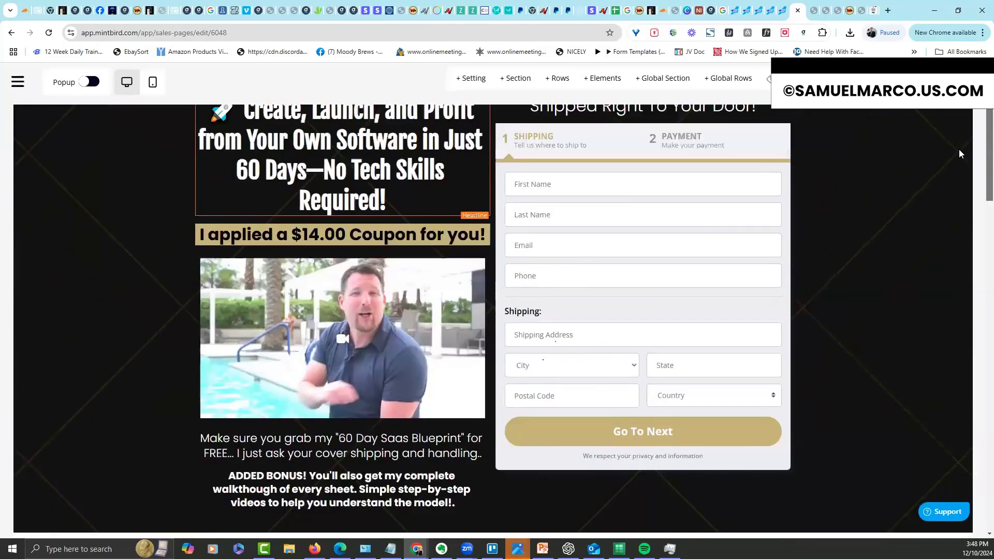
pyautogui.scroll(2, 466, 259)
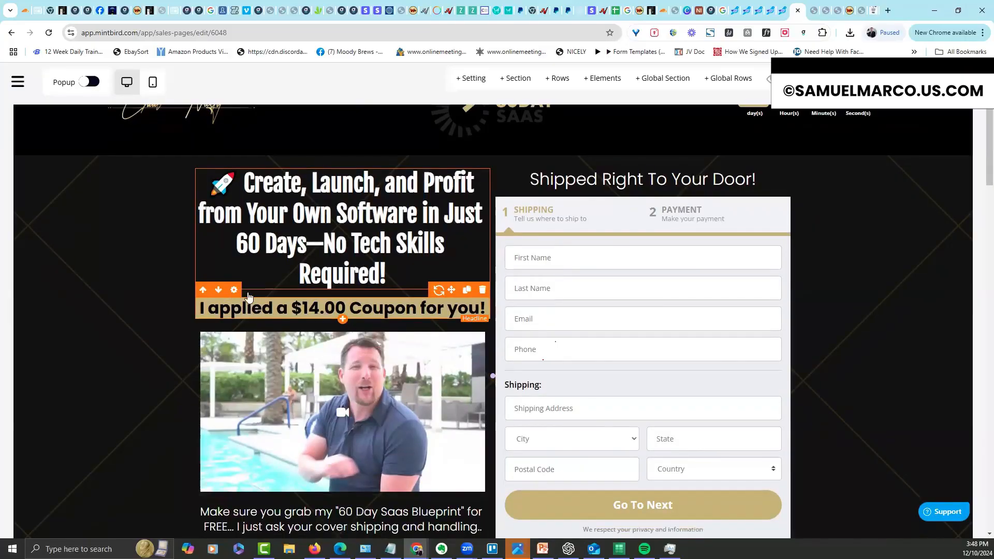
pyautogui.click(234, 291)
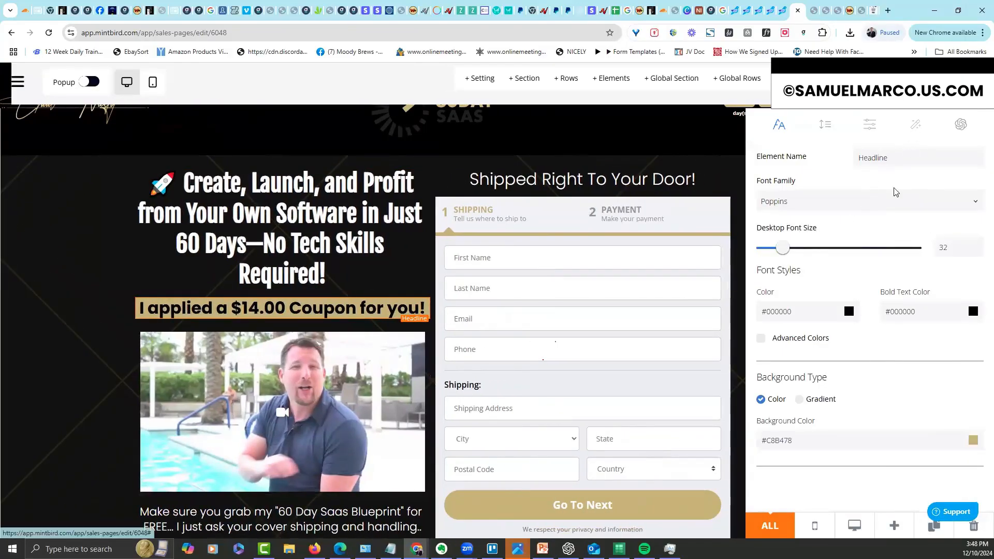
pyautogui.scroll(-5, 894, 191)
pyautogui.moveTo(781, 178); pyautogui.dragTo(777, 177)
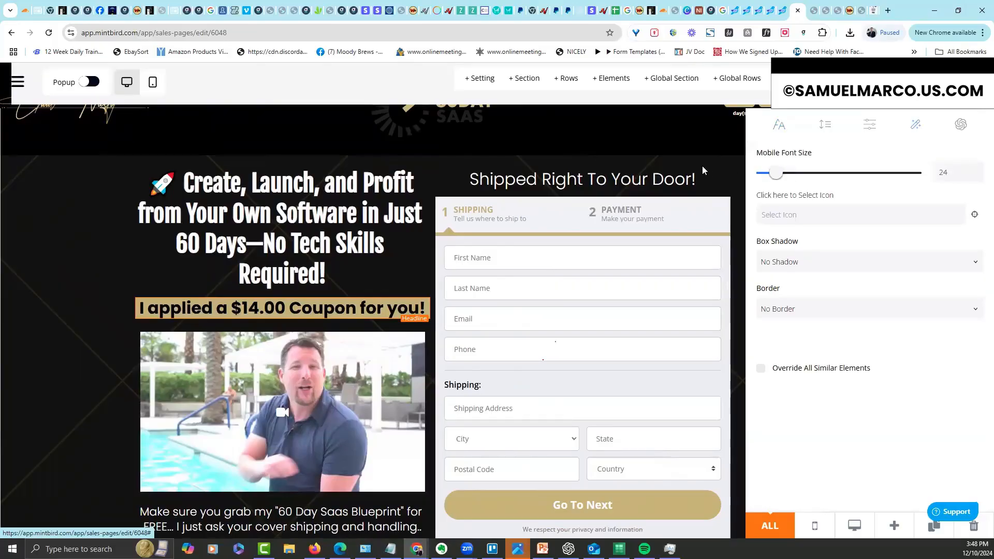
pyautogui.click(702, 165)
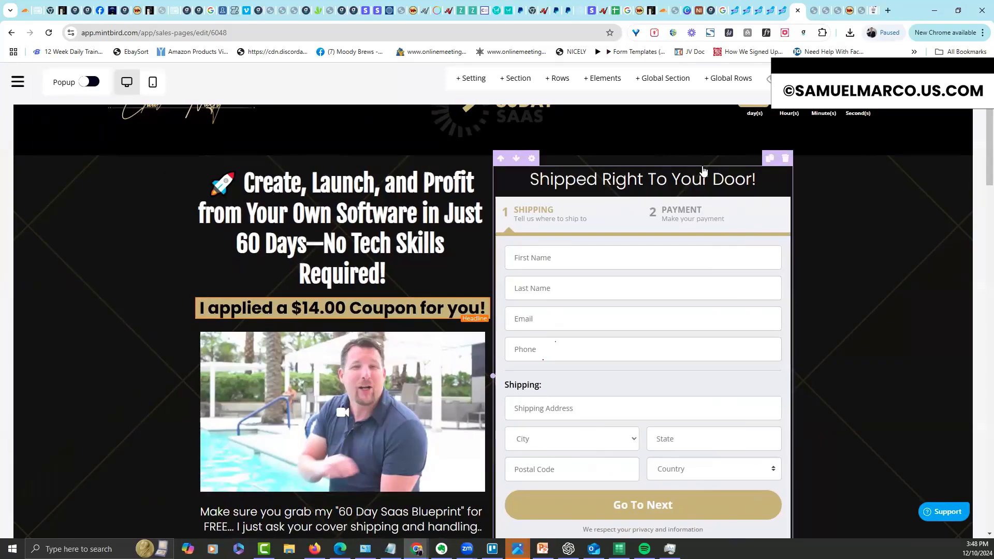
pyautogui.click(234, 290)
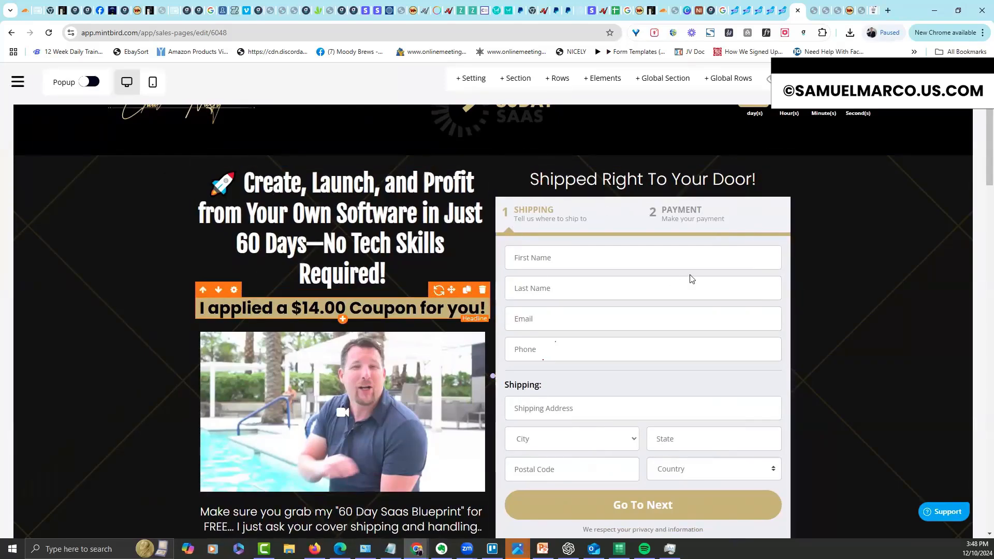
pyautogui.click(917, 130)
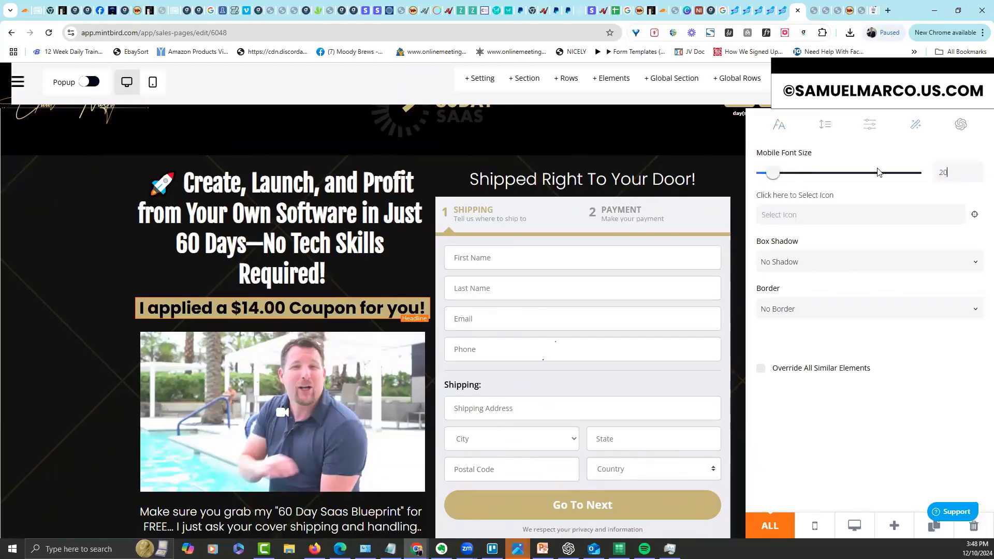
pyautogui.click(725, 158)
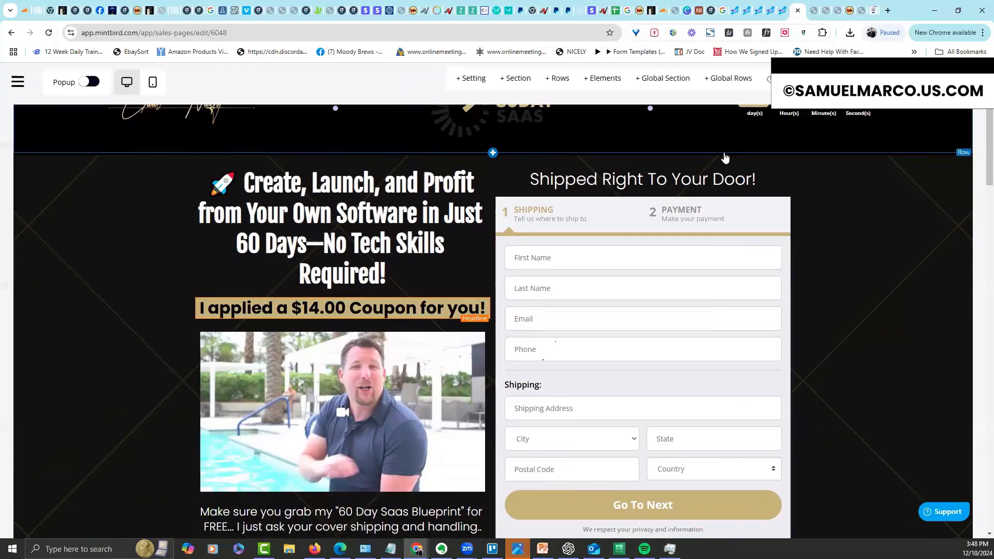
pyautogui.moveTo(236, 312)
pyautogui.click(234, 291)
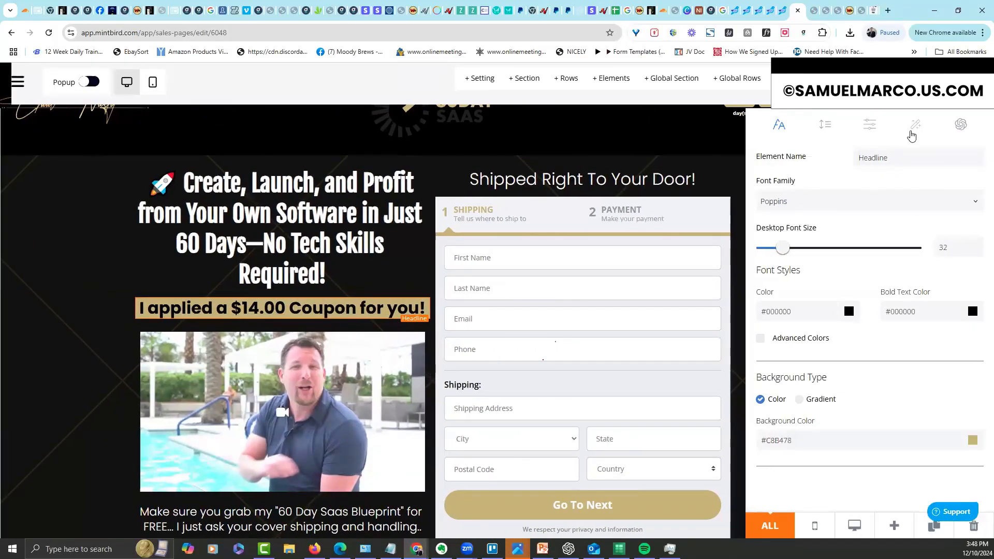
pyautogui.scroll(-5, 948, 172)
pyautogui.moveTo(949, 172); pyautogui.dragTo(923, 172)
pyautogui.write('23')
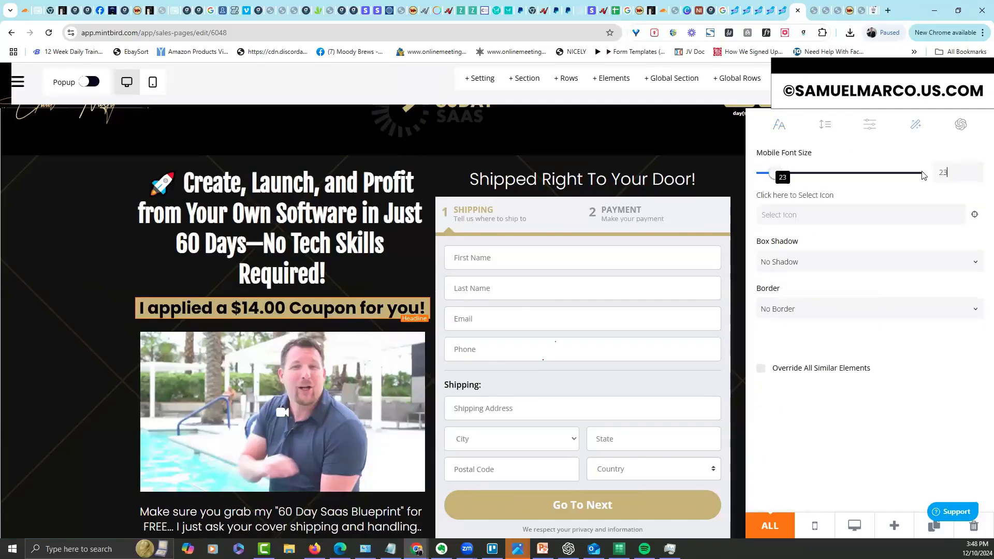
pyautogui.click(722, 175)
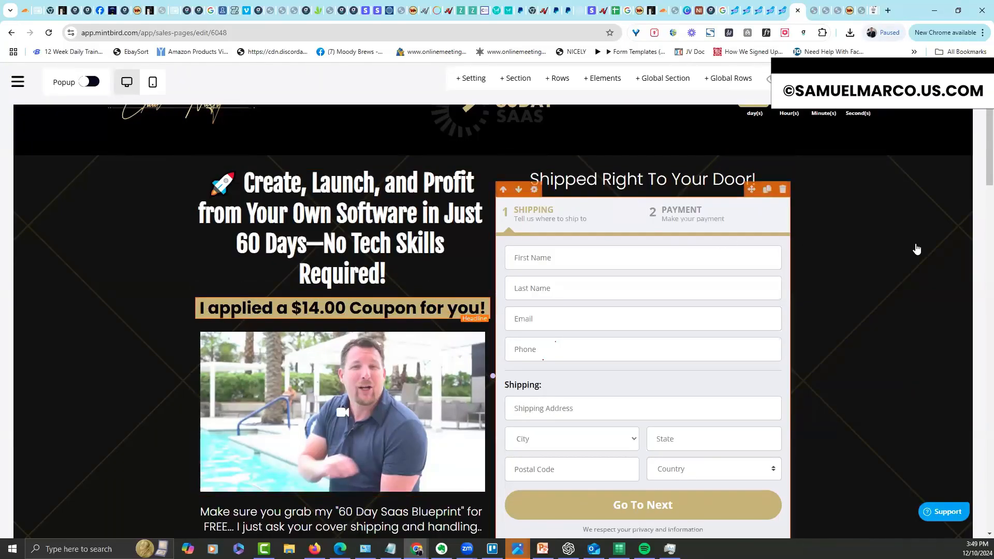
# Inspect the mobile font size settings of the 'Make sure you grab' text
pyautogui.scroll(-5, 628, 240)
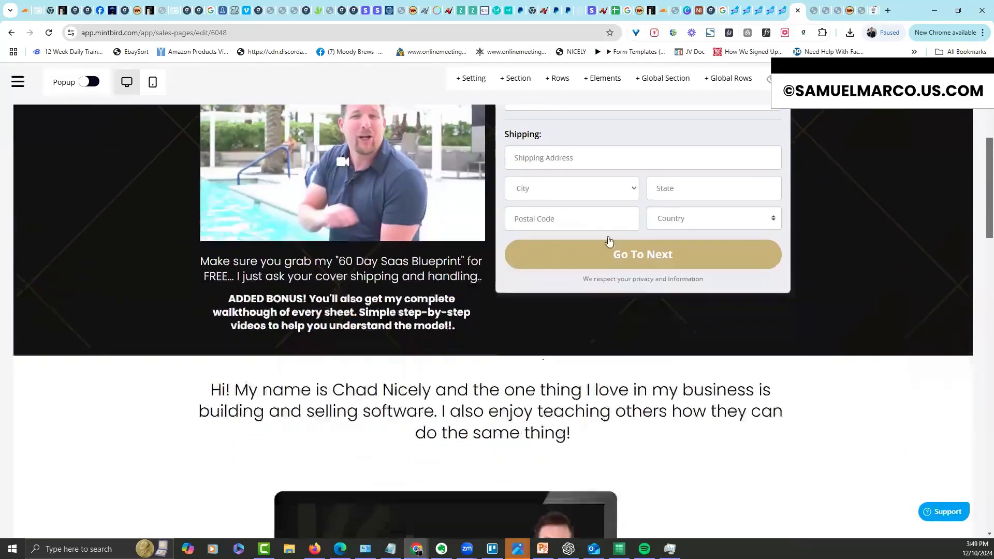
pyautogui.click(235, 248)
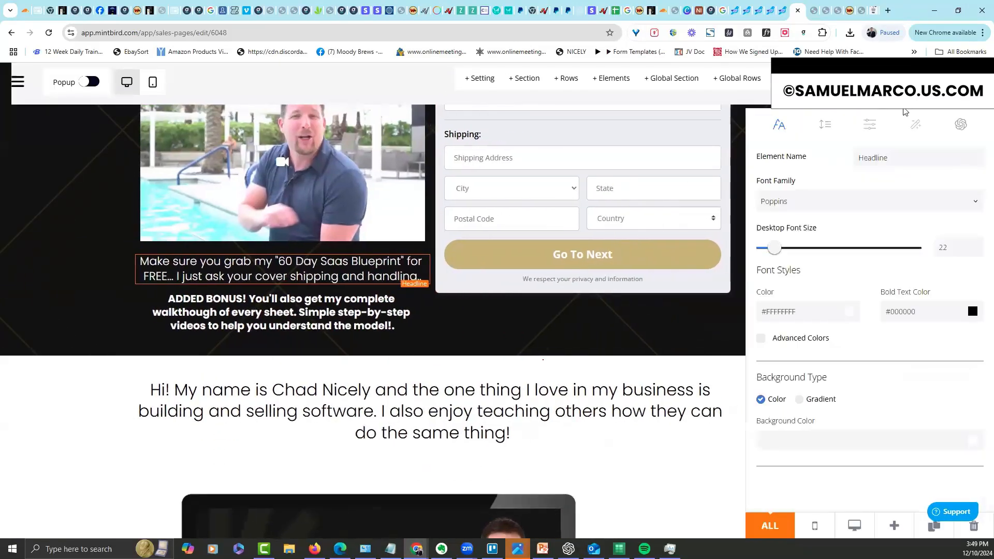
pyautogui.click(916, 127)
pyautogui.click(606, 339)
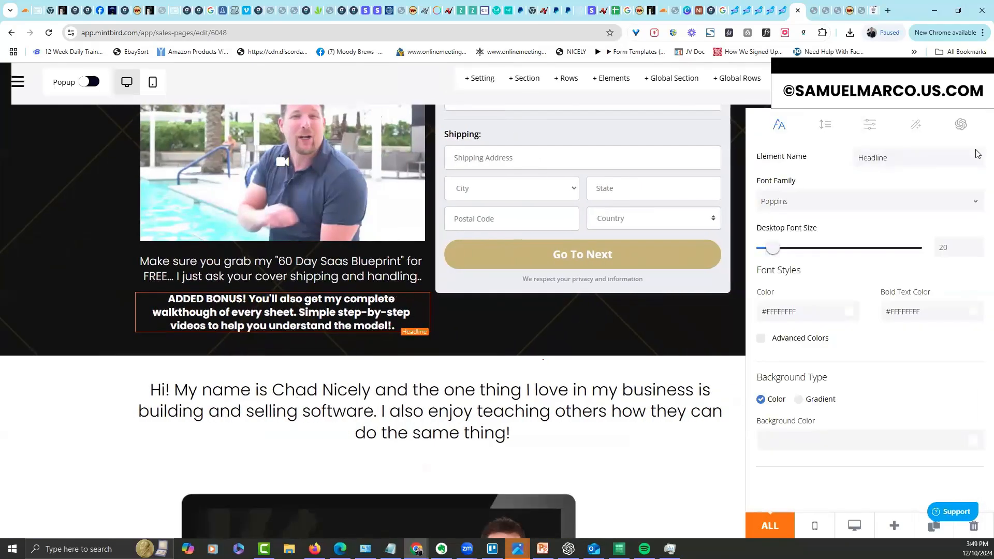
pyautogui.click(916, 124)
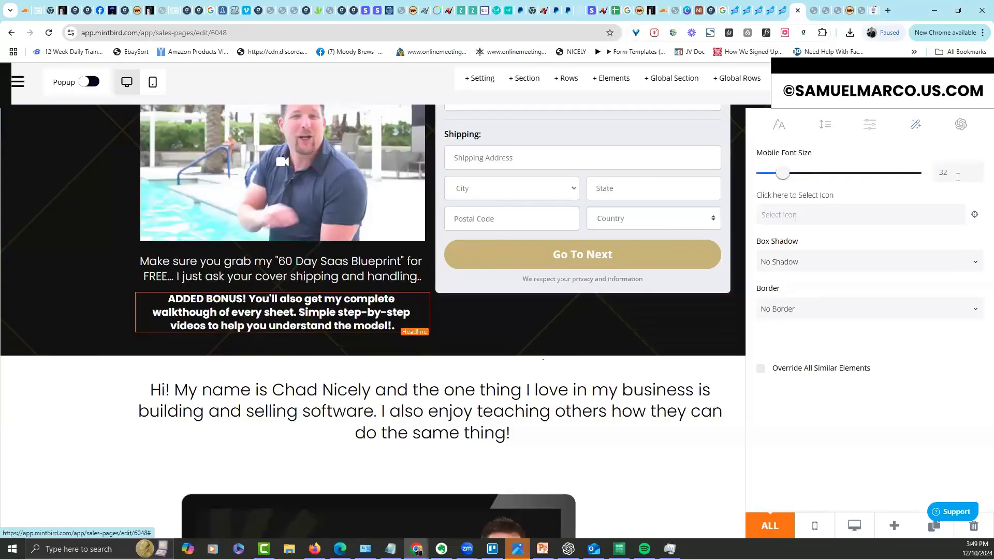
pyautogui.hotkey('ctrl', 'a')
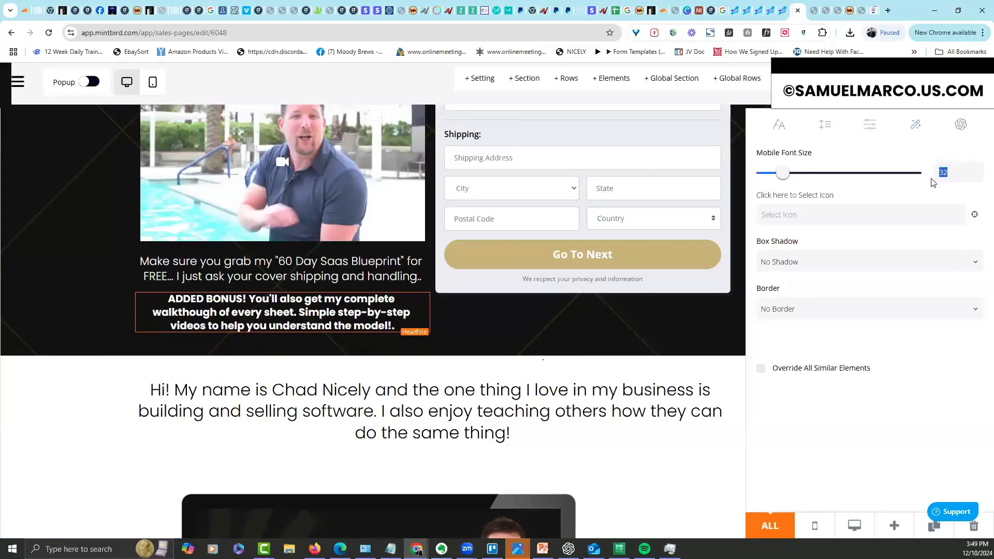
pyautogui.click(780, 129)
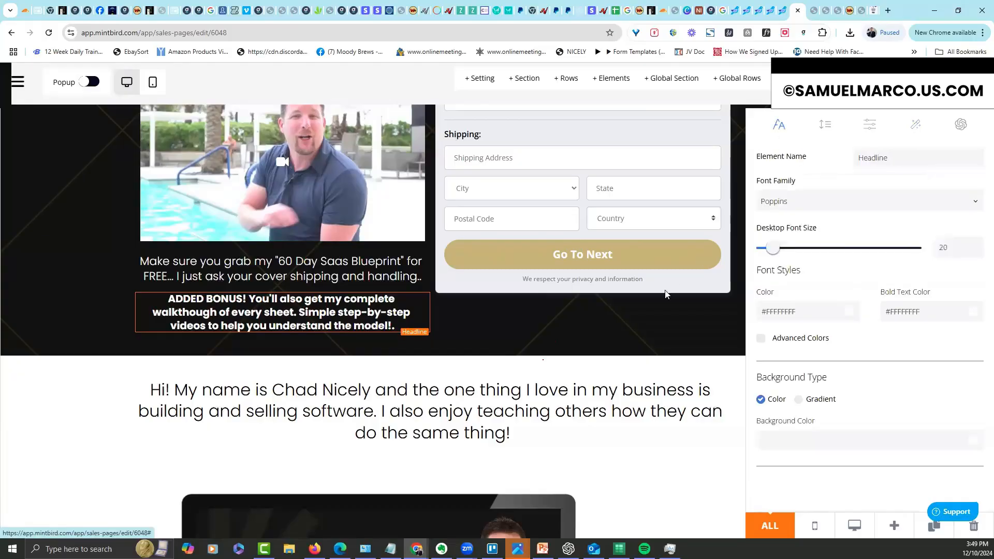
pyautogui.click(594, 309)
pyautogui.click(235, 248)
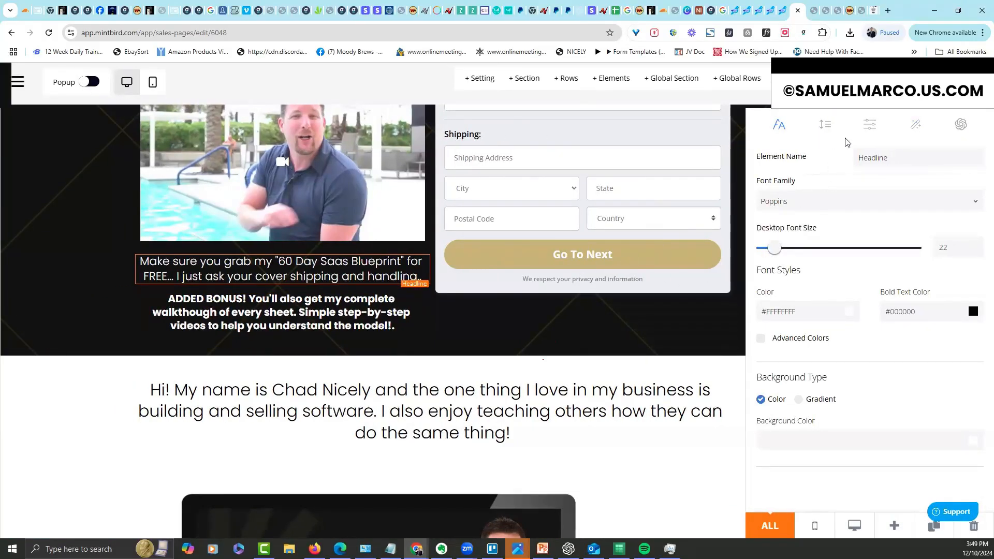
pyautogui.click(916, 126)
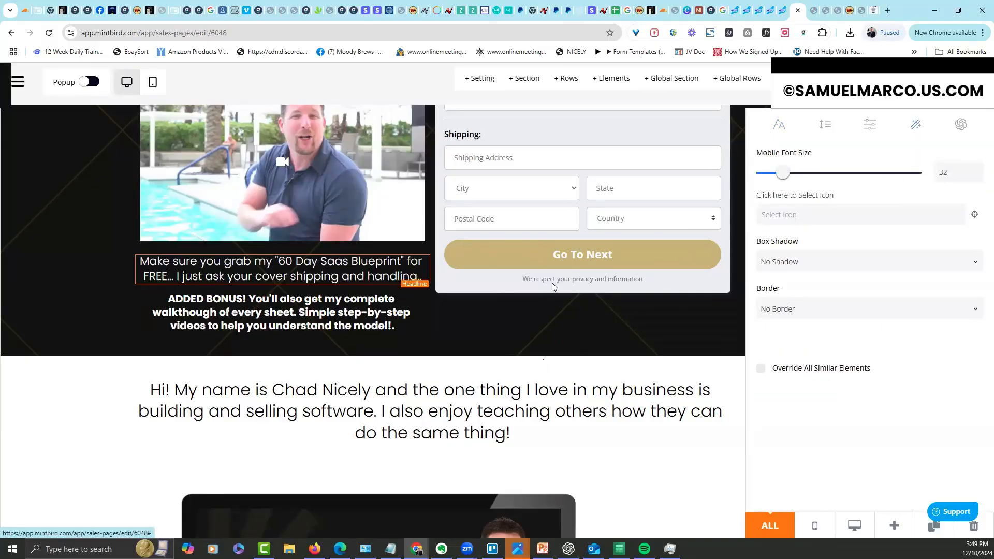
pyautogui.click(387, 321)
# Change the ADDED BONUS headline's mobile font size from 32 to 28
pyautogui.click(232, 311)
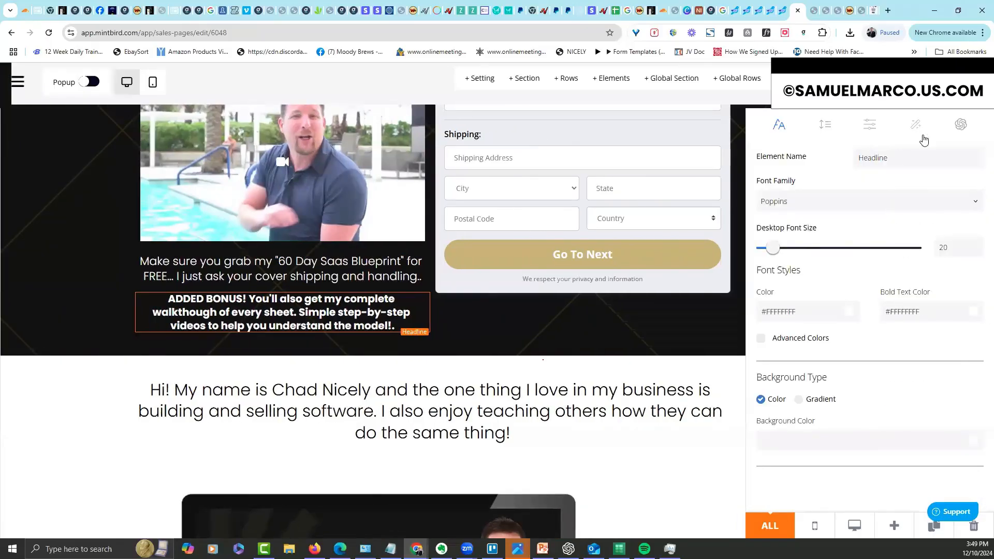
pyautogui.click(915, 126)
pyautogui.write('28')
pyautogui.click(684, 342)
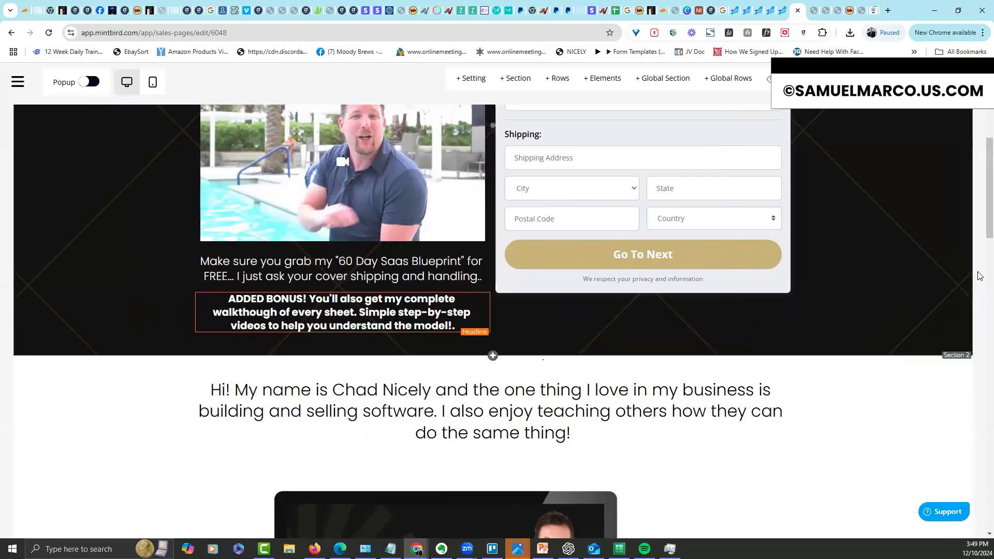
pyautogui.scroll(6, 980, 222)
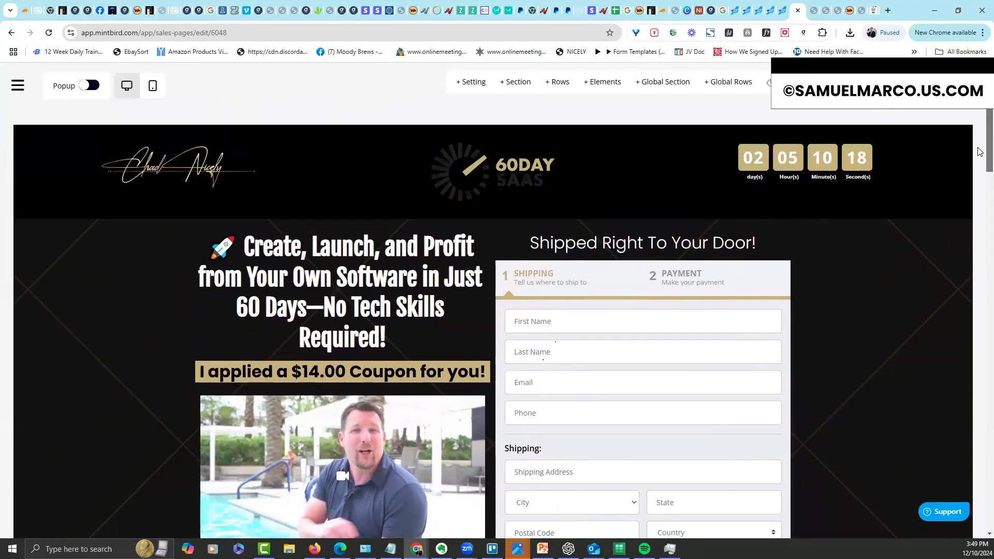
pyautogui.scroll(-5, 970, 206)
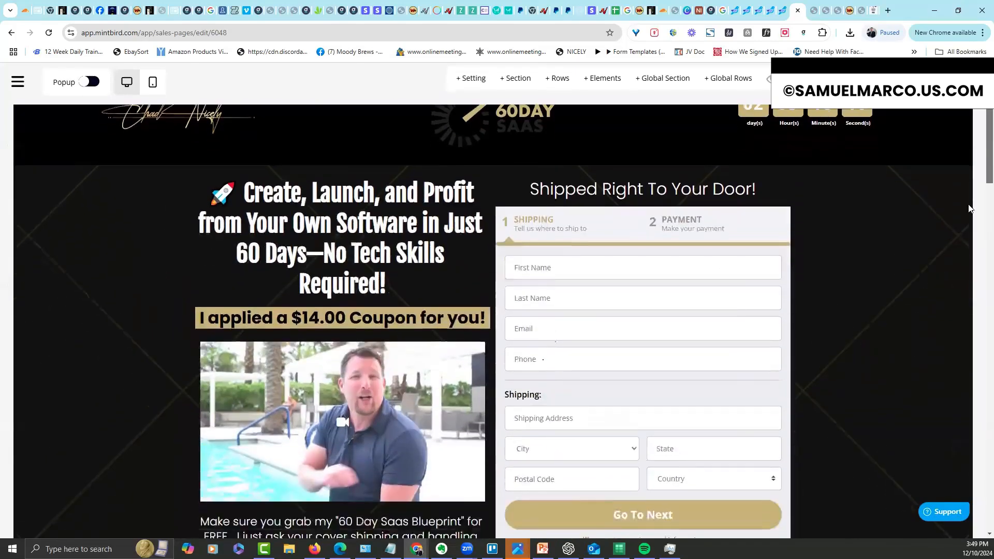
pyautogui.scroll(-3, 970, 254)
pyautogui.scroll(6, 970, 250)
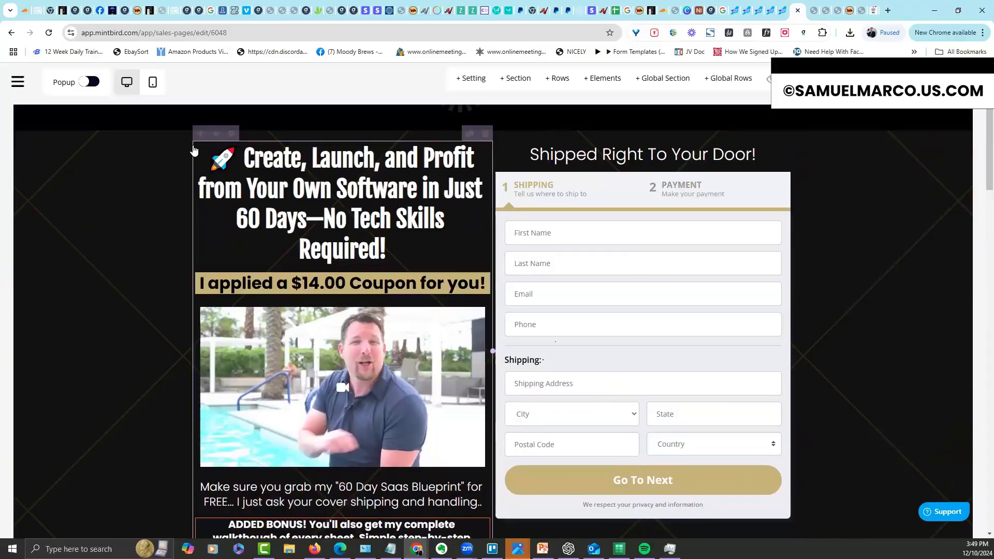
# Set the hero columns' column spacing to 40
pyautogui.click(231, 134)
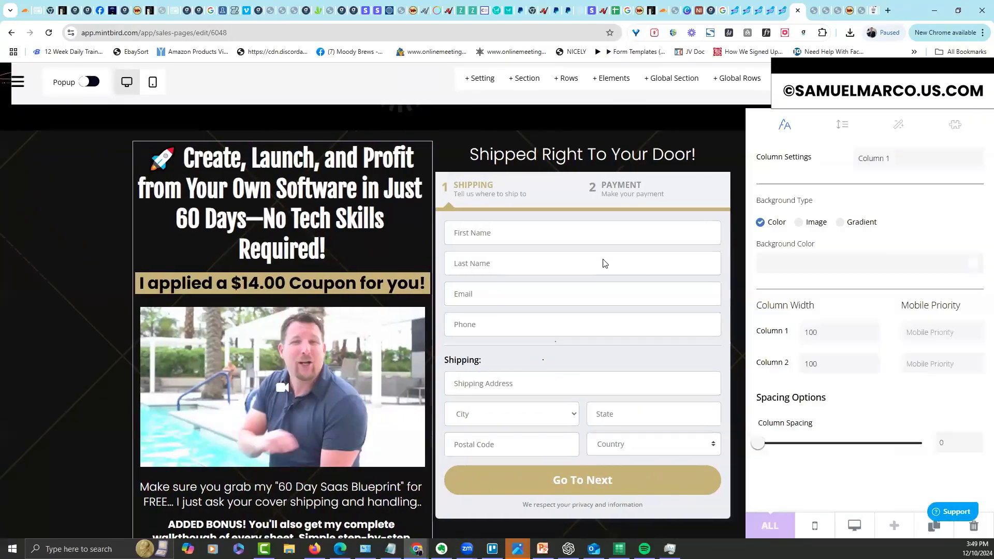
pyautogui.moveTo(759, 443); pyautogui.dragTo(791, 441)
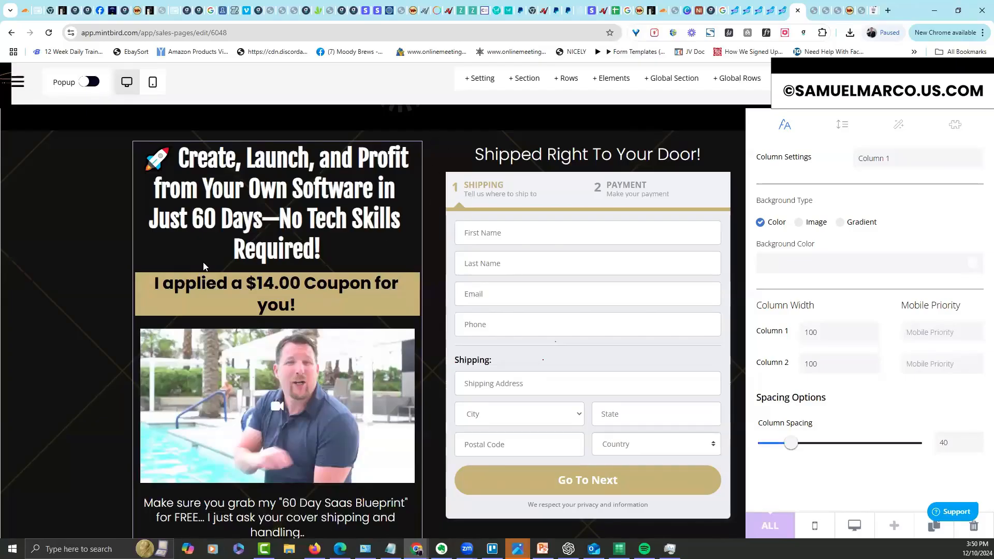
pyautogui.click(101, 289)
# Reduce the main headline's desktop font size from 45 to 41 so it fits three lines
pyautogui.moveTo(257, 182)
pyautogui.click(235, 137)
pyautogui.moveTo(794, 249)
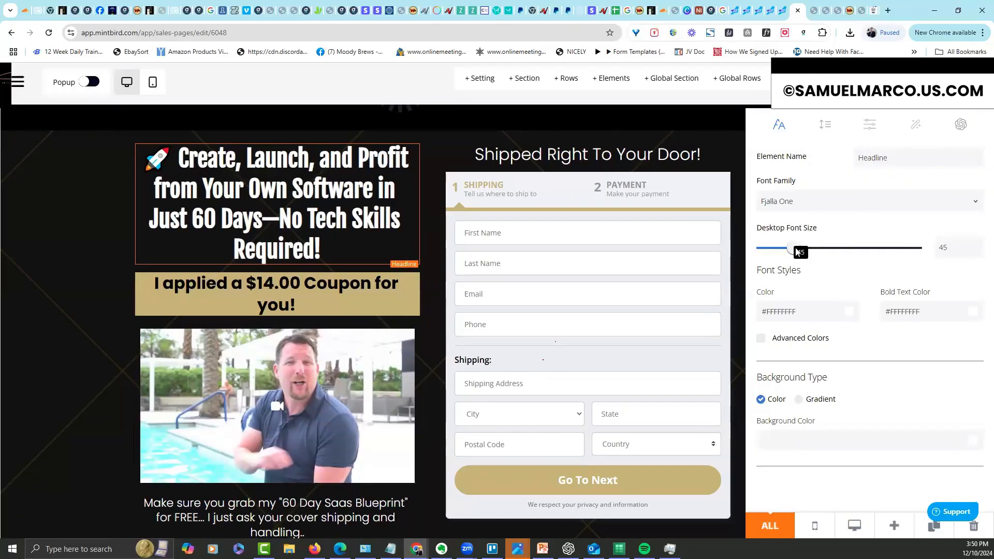
pyautogui.moveTo(791, 251); pyautogui.dragTo(791, 255)
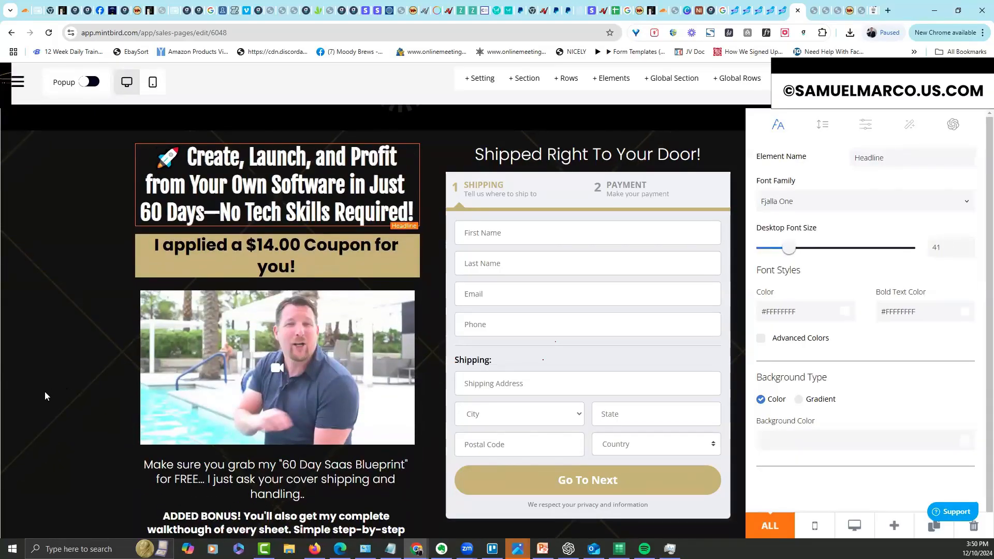
pyautogui.click(613, 295)
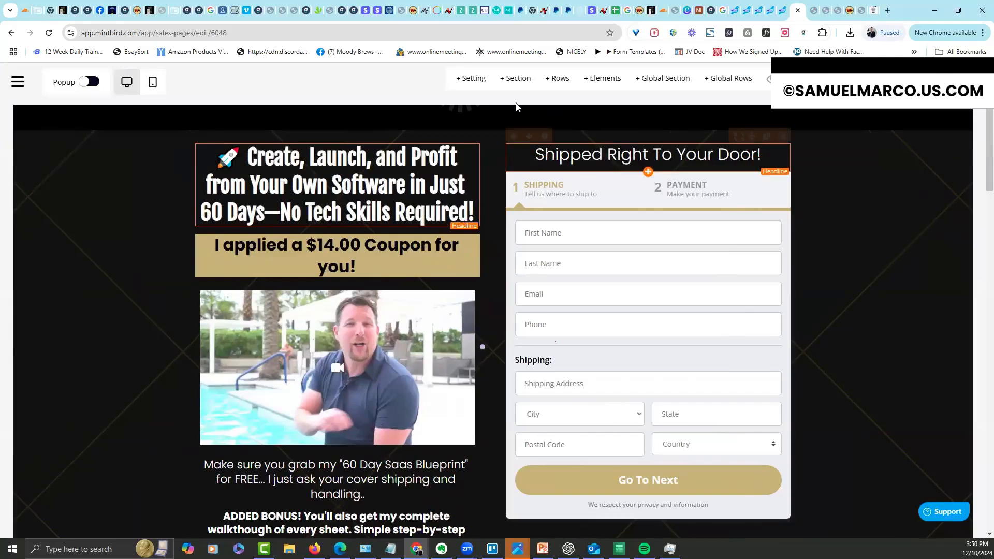
pyautogui.moveTo(229, 148)
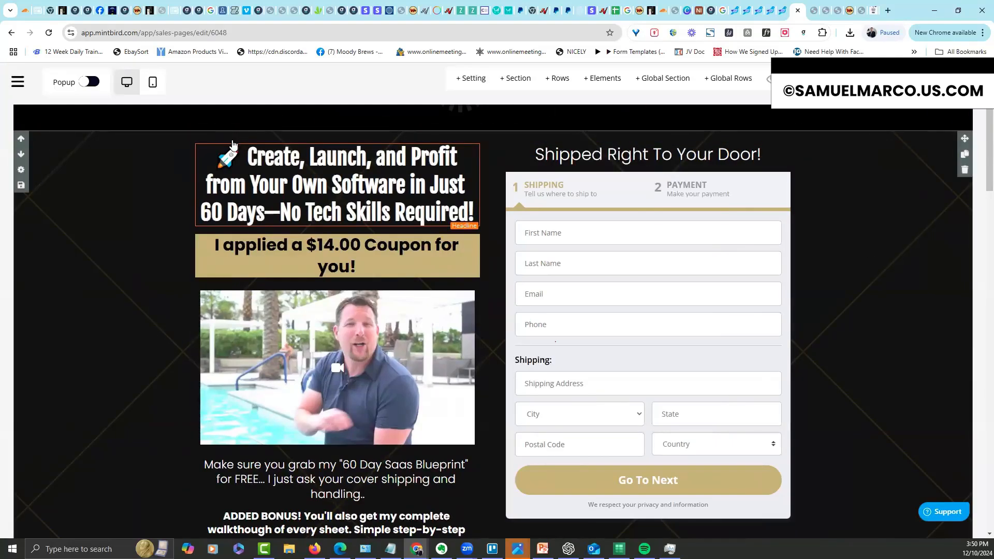
# Give hero Column 2 mobile priority 1 and Column 1 mobile priority 2
pyautogui.click(232, 134)
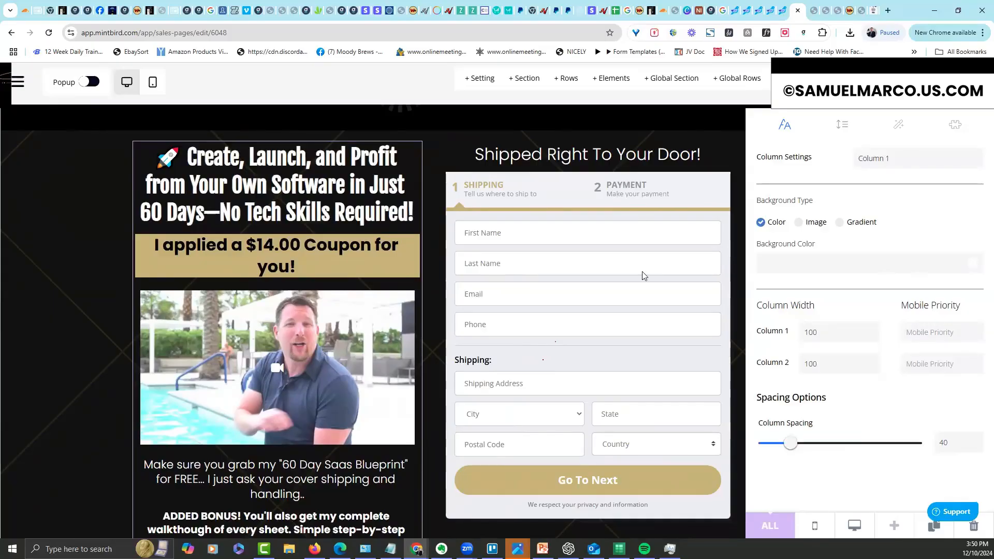
pyautogui.click(960, 364)
pyautogui.write('1')
pyautogui.click(929, 330)
pyautogui.write('2')
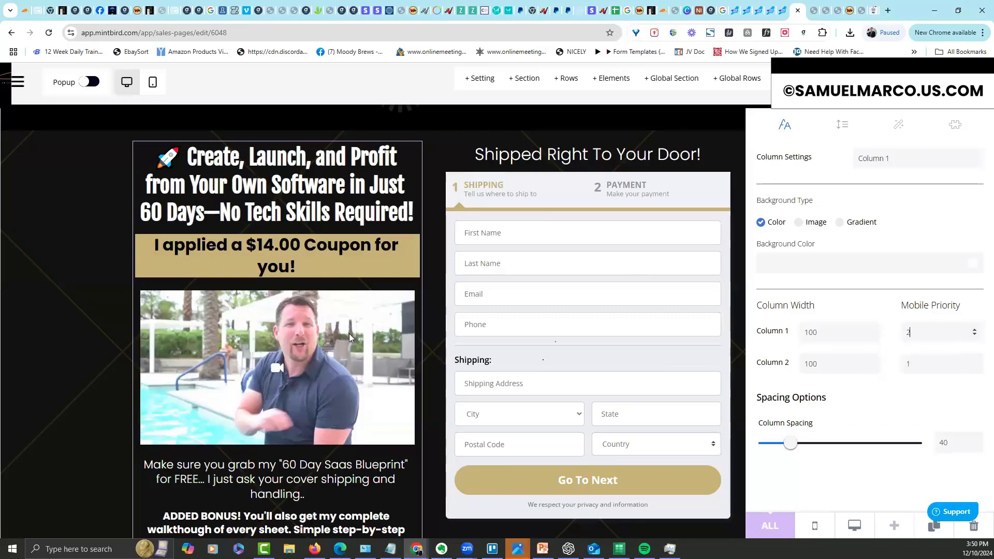
pyautogui.click(64, 309)
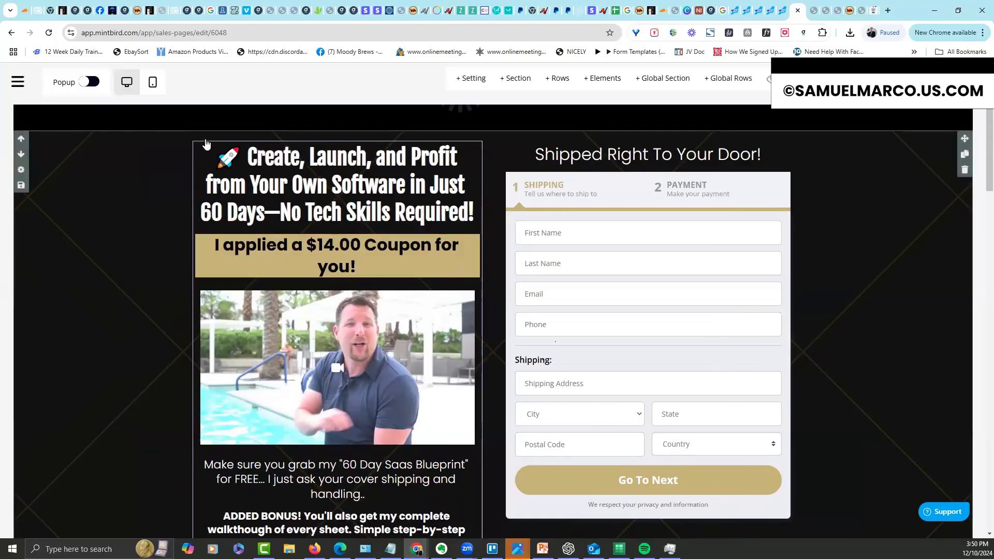
# Change Column 1's mobile priority to 1 so the headline-and-video column stacks first
pyautogui.click(231, 134)
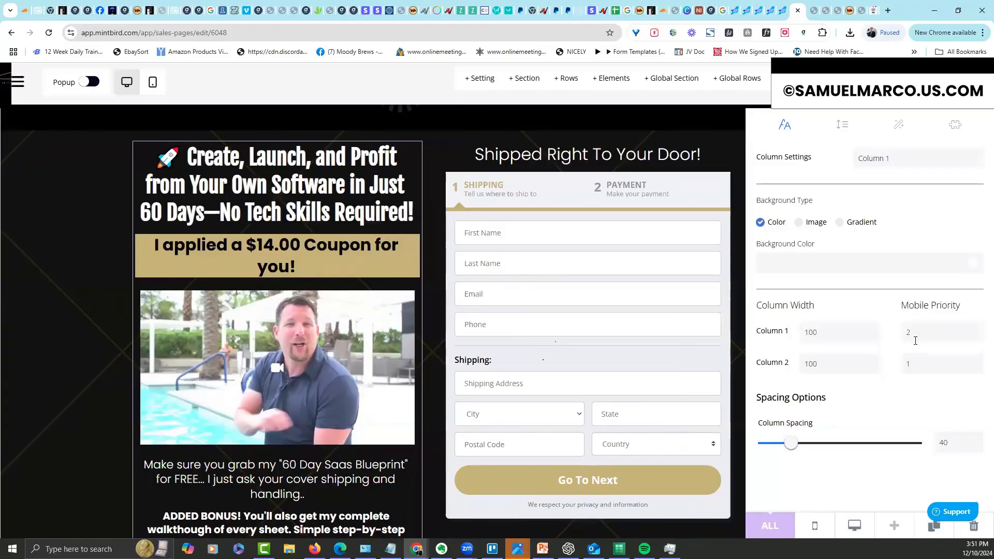
pyautogui.moveTo(896, 337); pyautogui.dragTo(892, 342)
pyautogui.write('1')
pyautogui.click(707, 139)
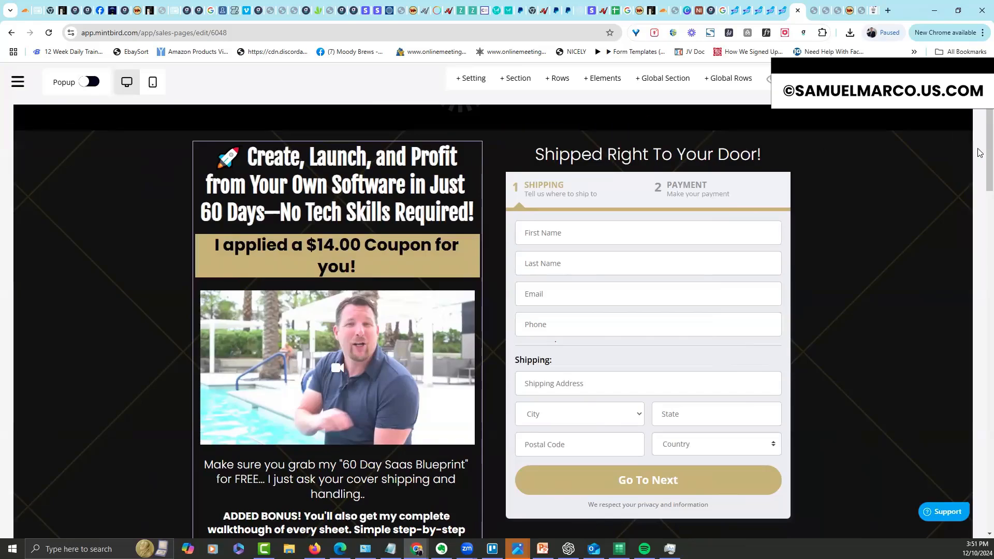
# Confirm the 'Shipped Right To Your Door!' headline's mobile font size is 28, then scroll to the screenshot grid
pyautogui.scroll(1, 691, 196)
pyautogui.click(547, 164)
pyautogui.click(922, 127)
pyautogui.doubleClick(941, 174)
pyautogui.press('BackSpace')
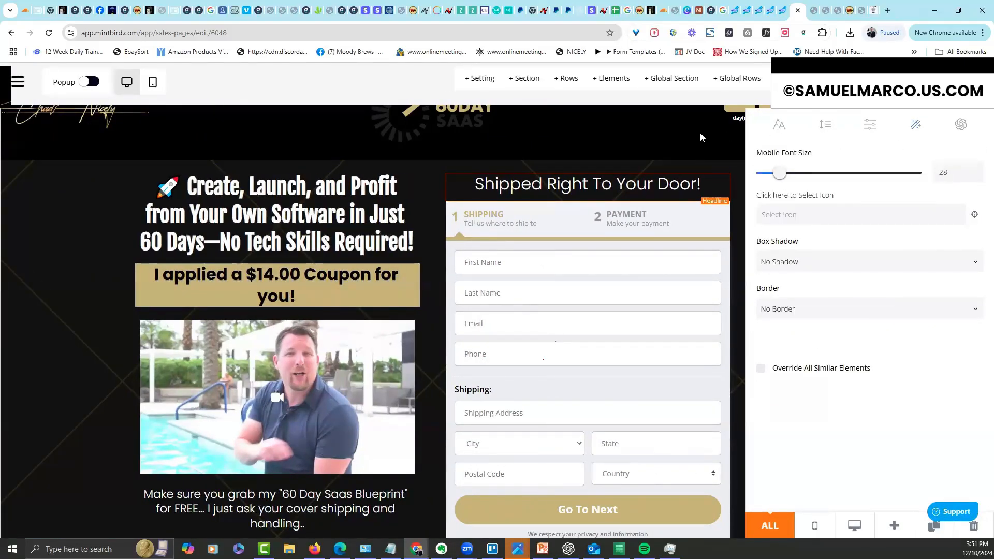
pyautogui.click(700, 133)
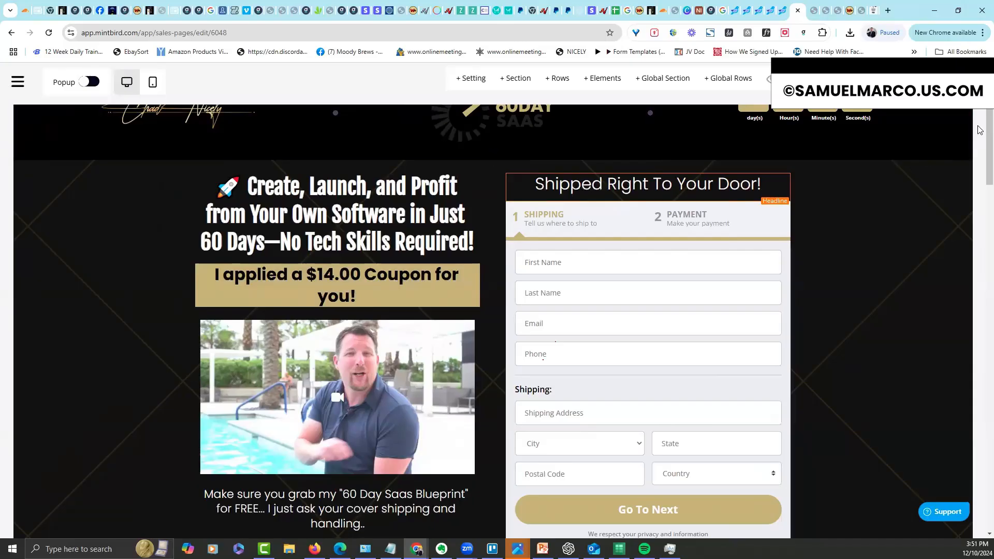
pyautogui.scroll(-2, 980, 226)
pyautogui.scroll(-20, 980, 226)
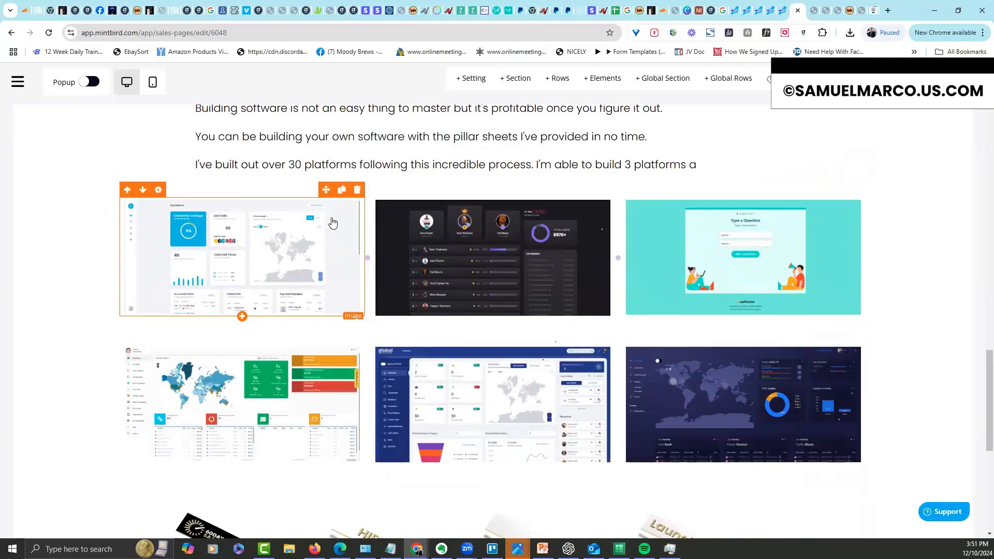
# Duplicate the first platform screenshot, then delete the duplicate again
pyautogui.click(343, 191)
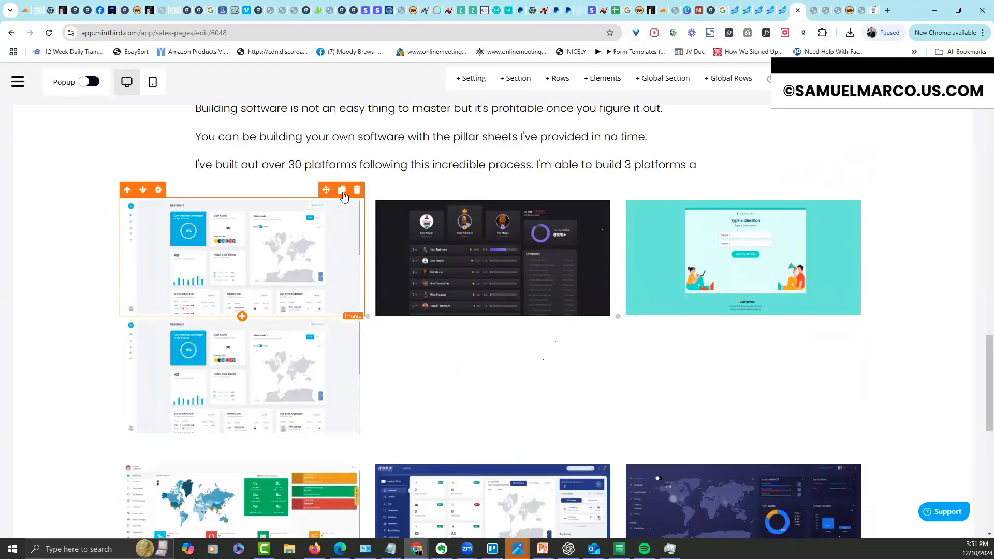
pyautogui.click(263, 308)
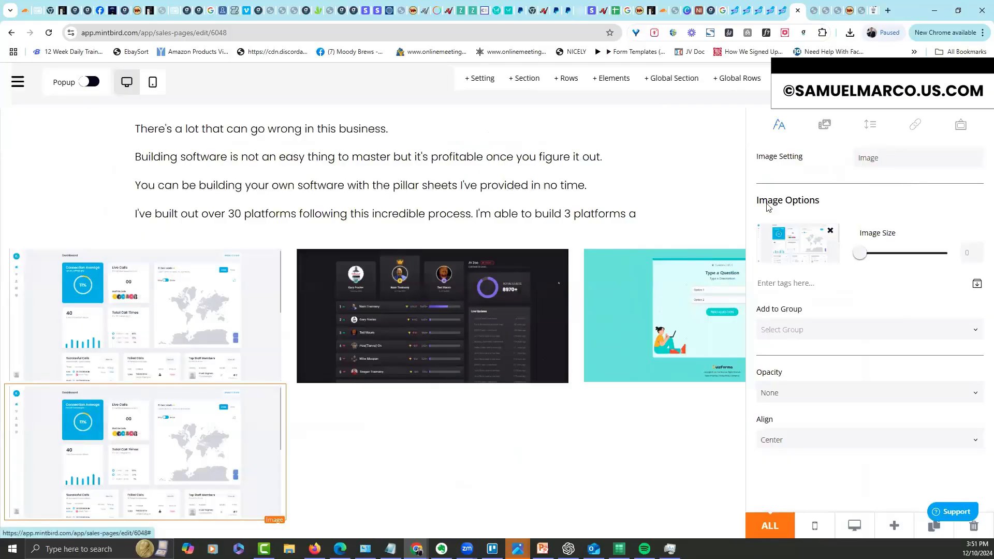
pyautogui.click(709, 232)
pyautogui.moveTo(338, 338)
pyautogui.click(357, 309)
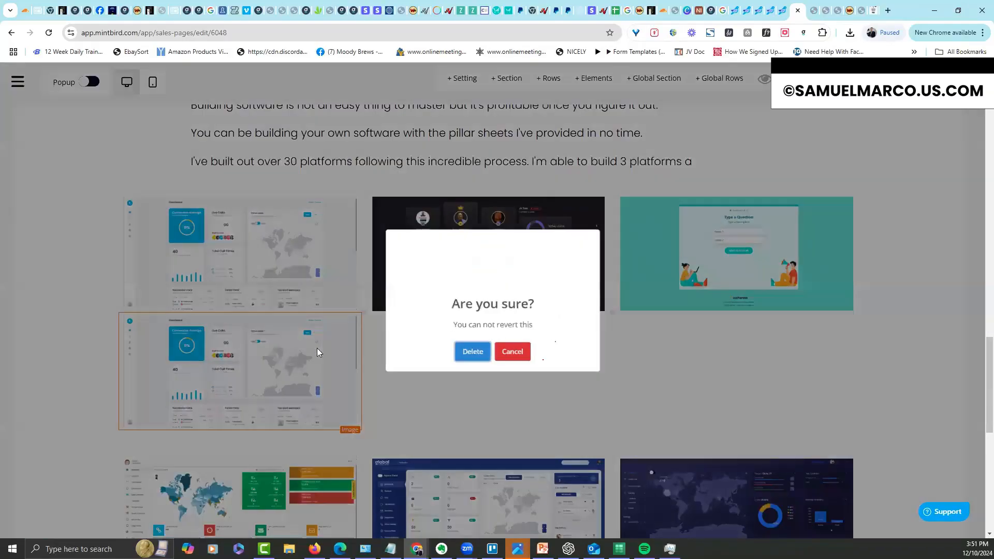
pyautogui.click(469, 356)
# Remove the lower screenshot row's top padding using per-side spacing
pyautogui.moveTo(160, 352)
pyautogui.moveTo(114, 346)
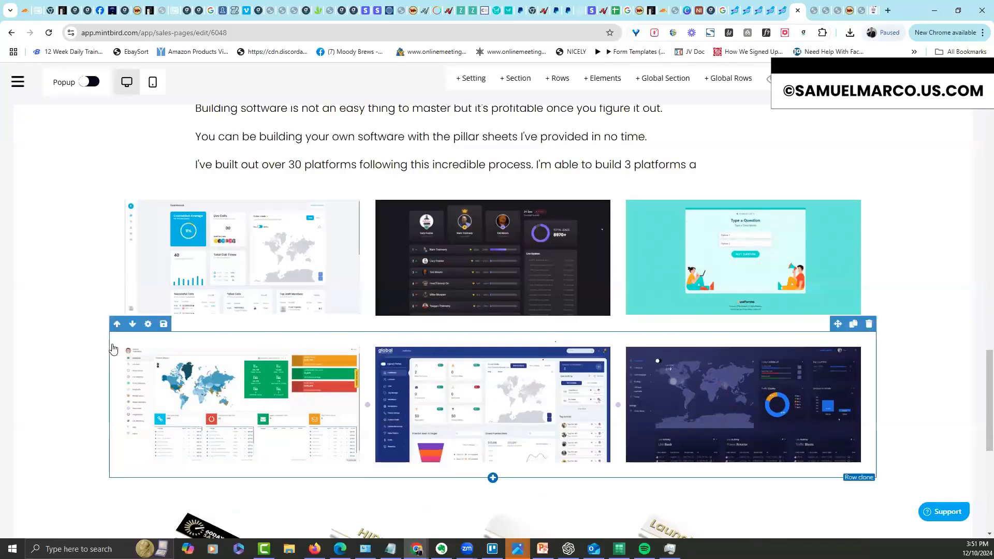
pyautogui.click(150, 325)
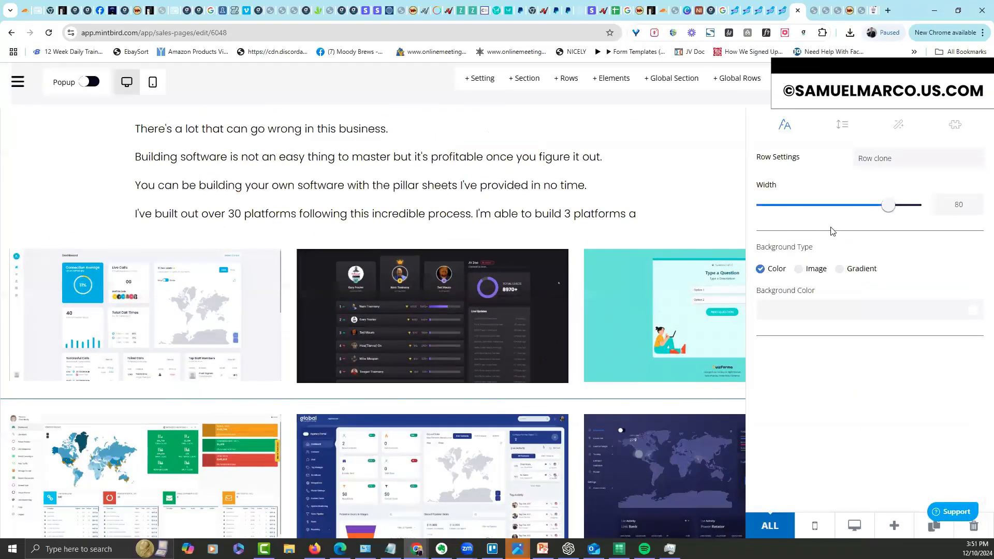
pyautogui.click(843, 124)
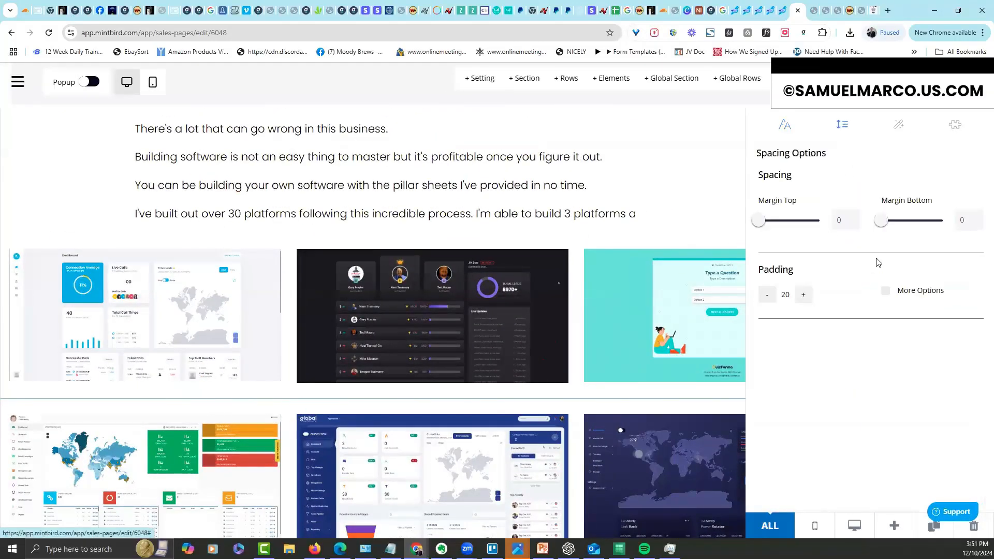
pyautogui.click(885, 291)
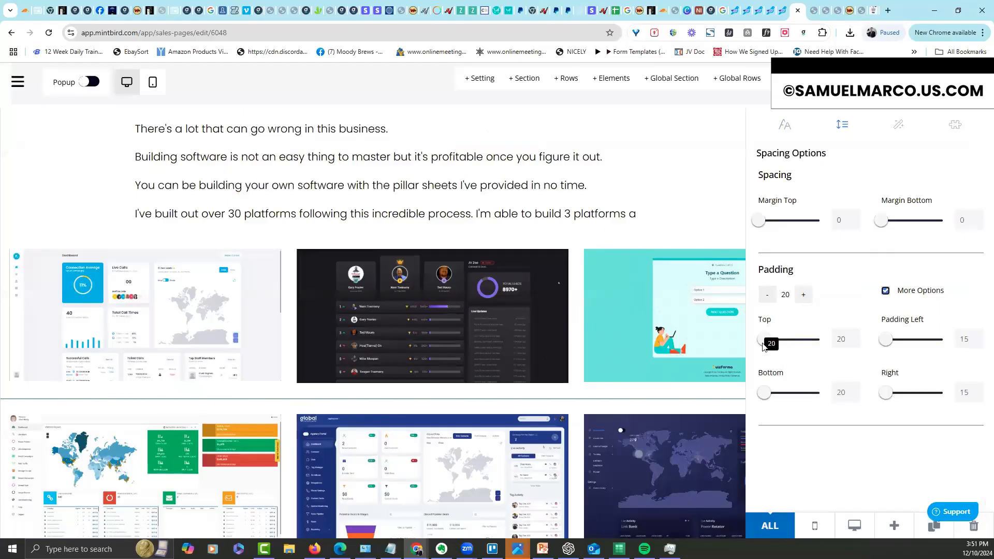
pyautogui.moveTo(767, 345); pyautogui.dragTo(758, 341)
pyautogui.click(708, 238)
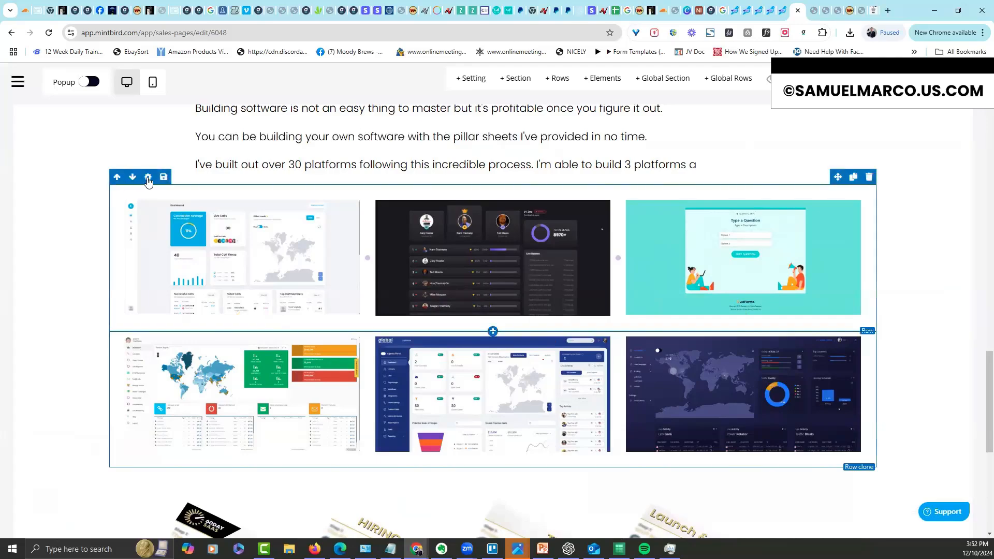
# Set the upper screenshot row's bottom padding to 6 using per-side spacing
pyautogui.click(149, 181)
pyautogui.click(842, 128)
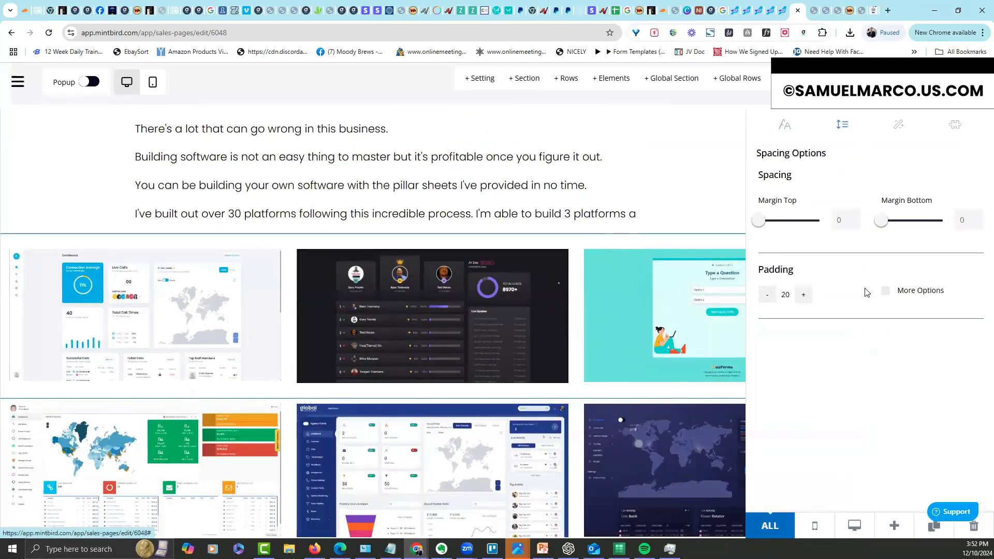
pyautogui.click(884, 290)
pyautogui.moveTo(768, 398); pyautogui.dragTo(764, 394)
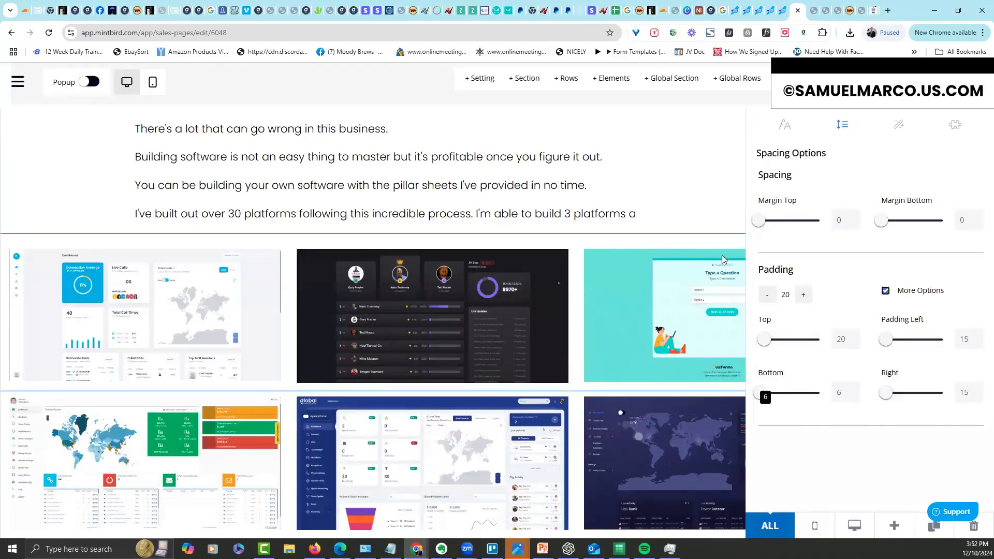
pyautogui.click(705, 215)
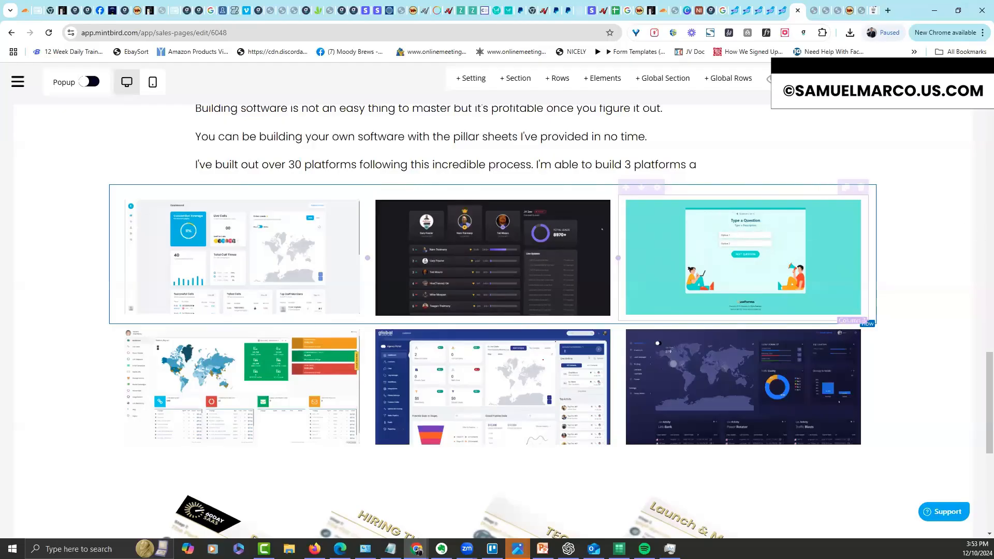
# Lower the '$14.00 Coupon' headline's desktop font size to 32 so it fits on one line
pyautogui.scroll(20, 973, 259)
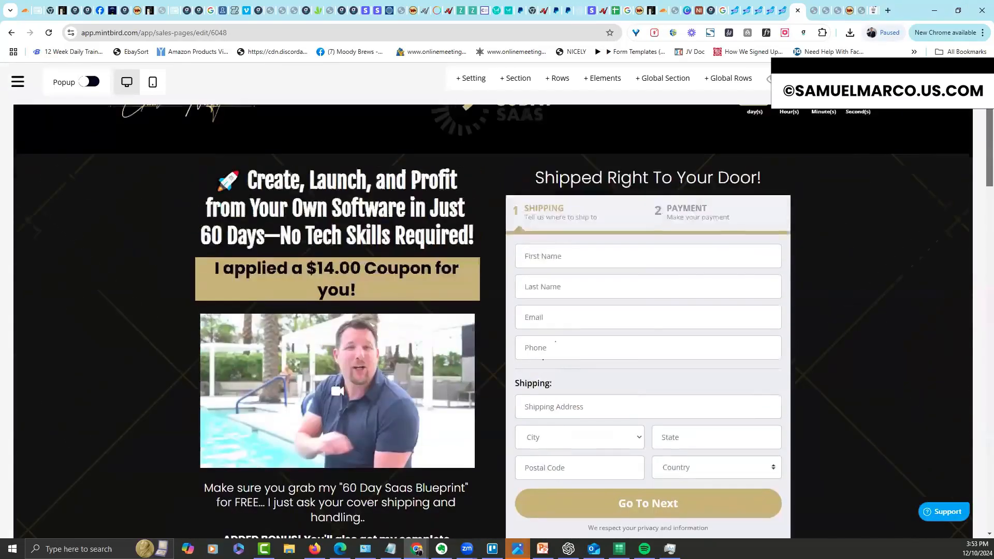
pyautogui.scroll(-2, 375, 352)
pyautogui.scroll(2, 374, 353)
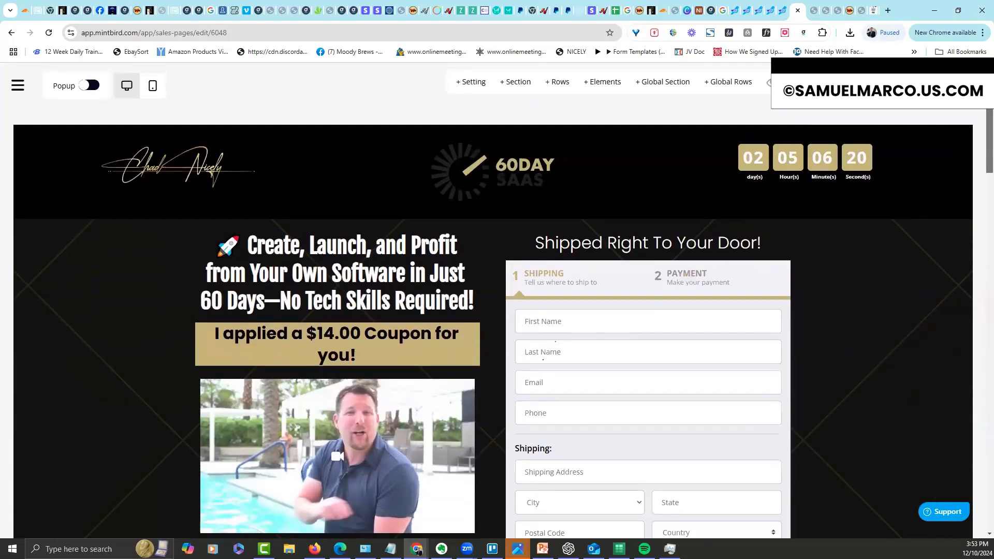
pyautogui.click(233, 317)
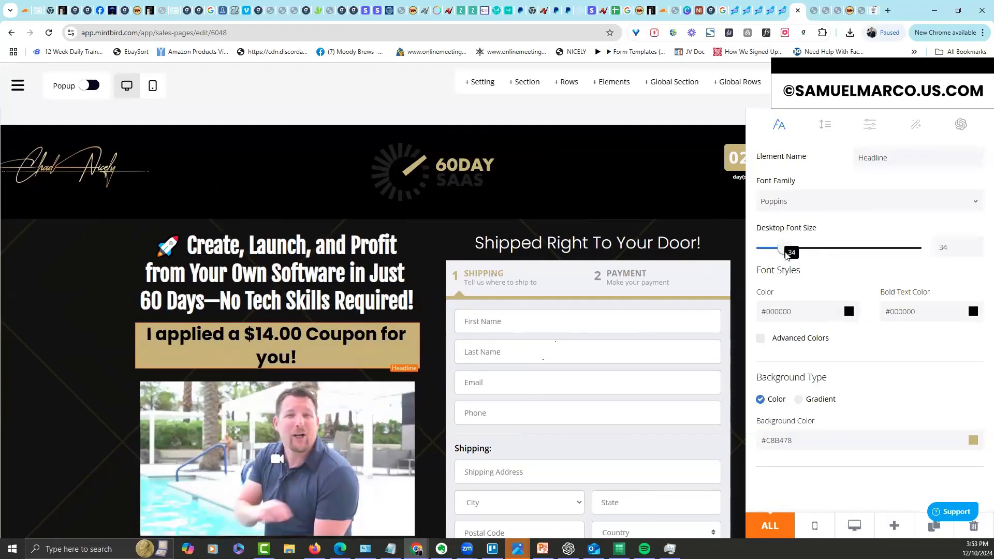
pyautogui.moveTo(785, 248); pyautogui.dragTo(782, 249)
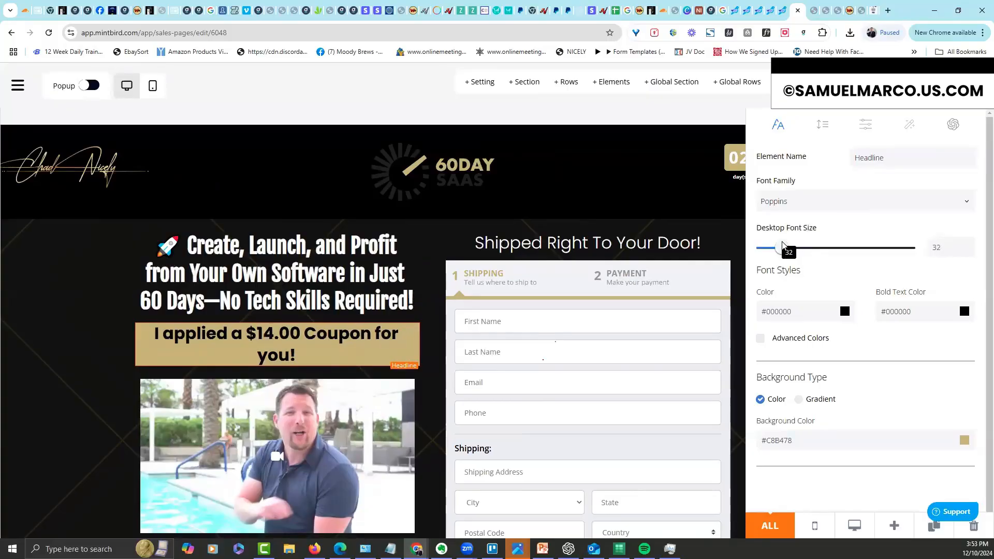
pyautogui.click(103, 344)
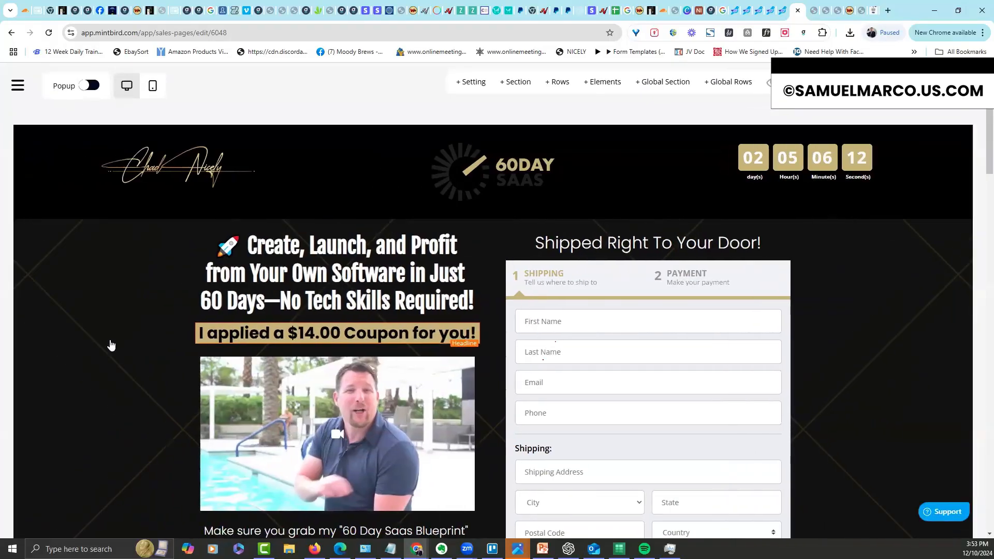
pyautogui.moveTo(337, 343)
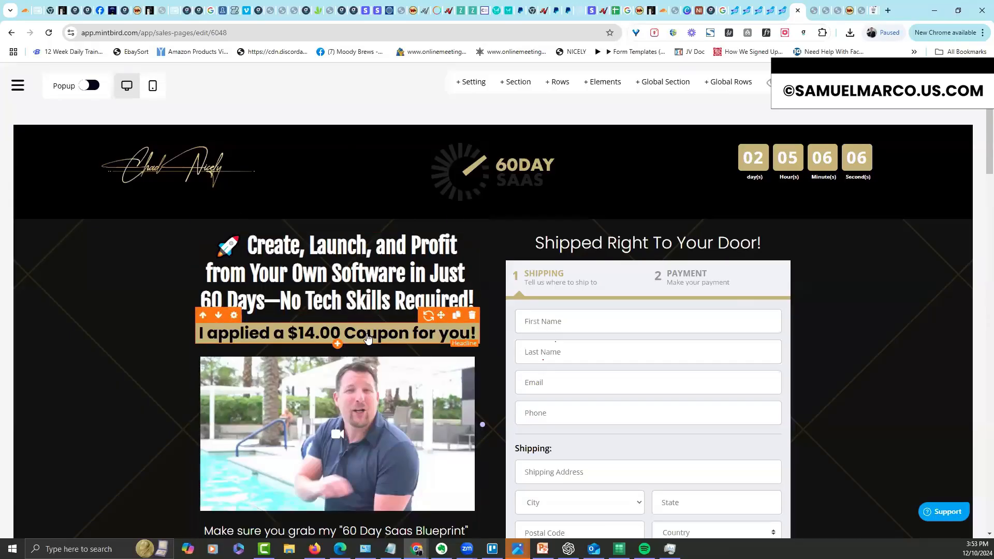
# Open the 60 Day Saas Sheets product for editing from Products > Physical
pyautogui.click(18, 86)
pyautogui.click(46, 266)
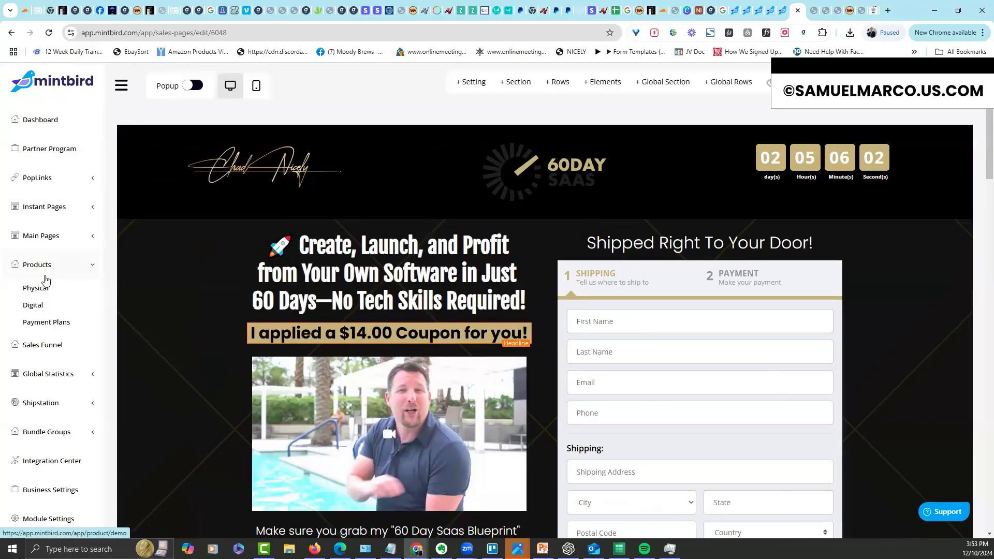
pyautogui.click(38, 288)
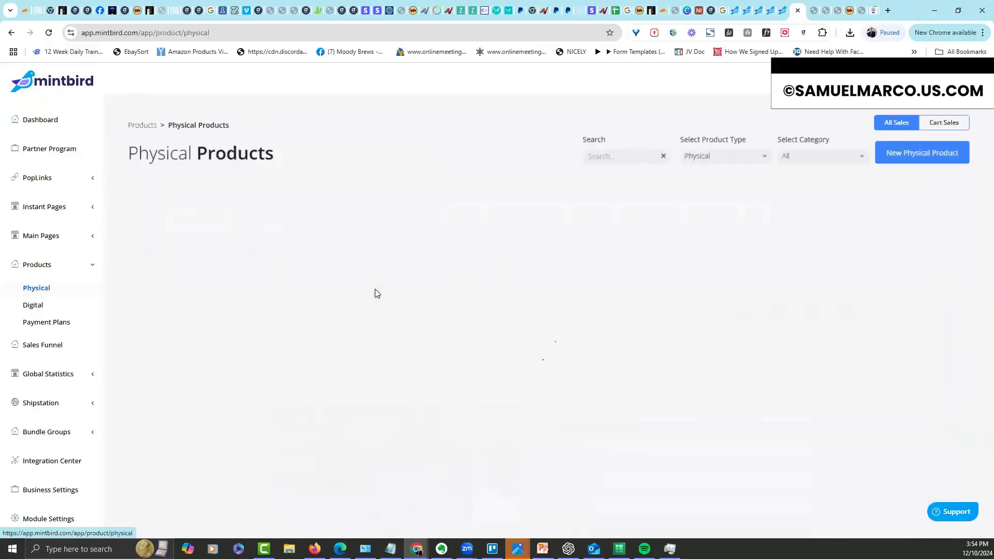
pyautogui.click(228, 214)
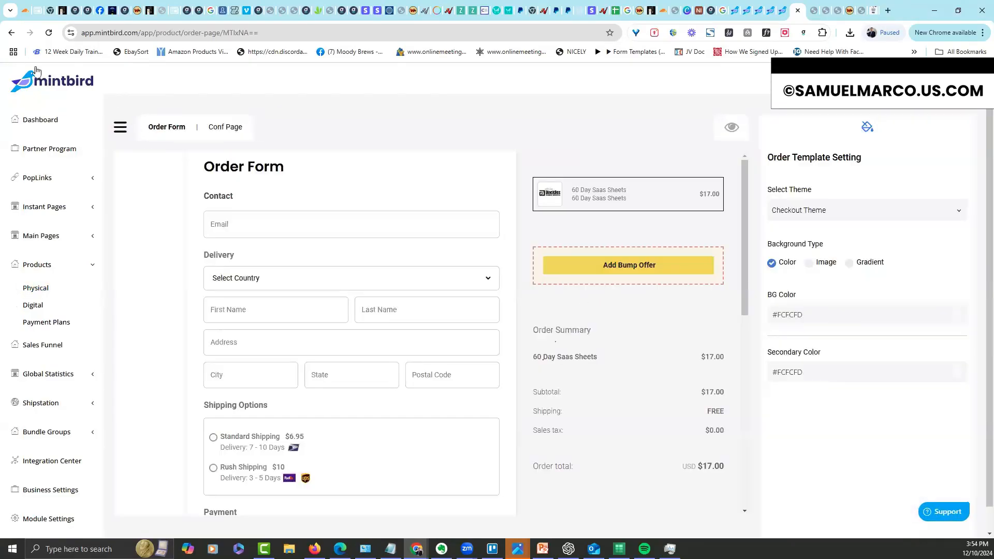
pyautogui.click(12, 33)
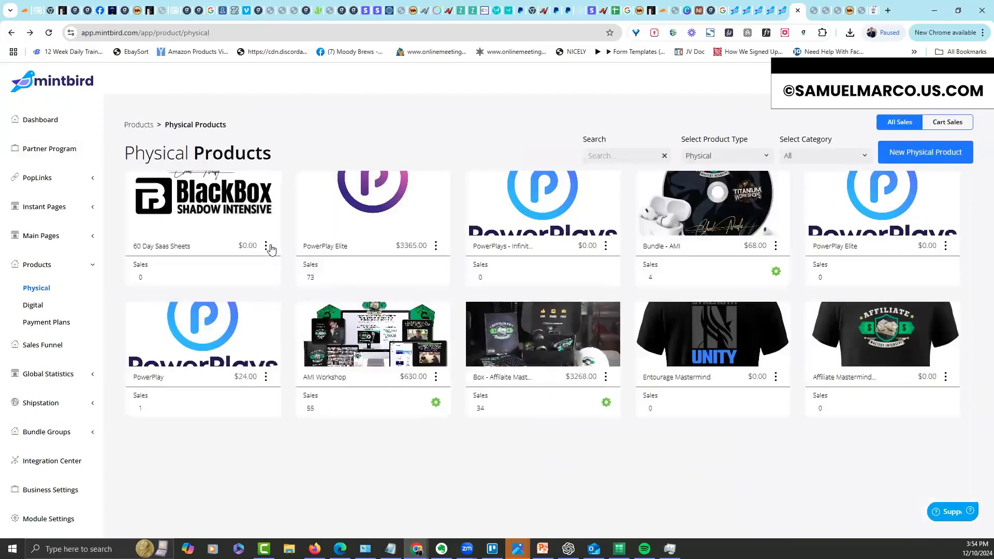
pyautogui.click(266, 247)
pyautogui.click(280, 267)
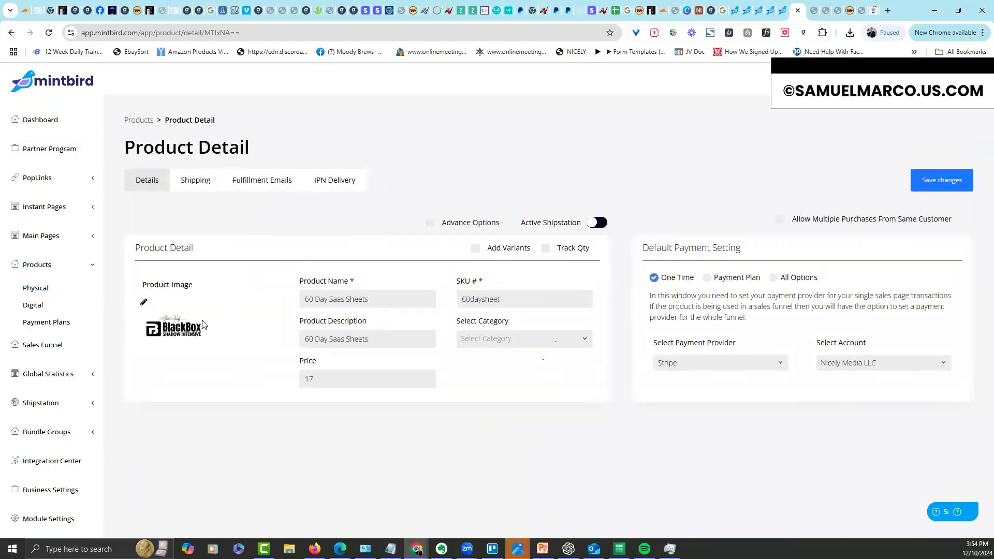
# Set the 60DAY SAAS logo as product image, change the price from 17 to 14, and save
pyautogui.click(245, 301)
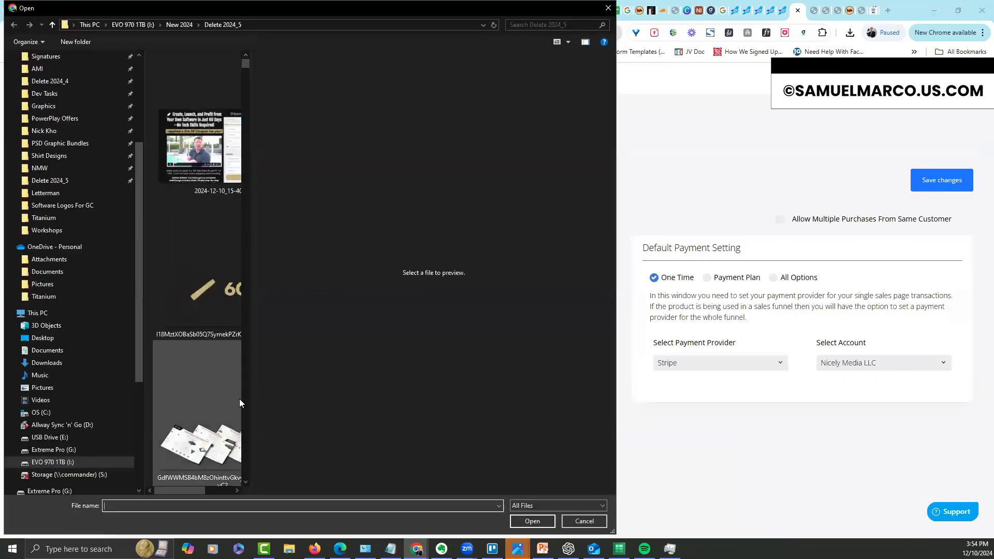
pyautogui.doubleClick(216, 313)
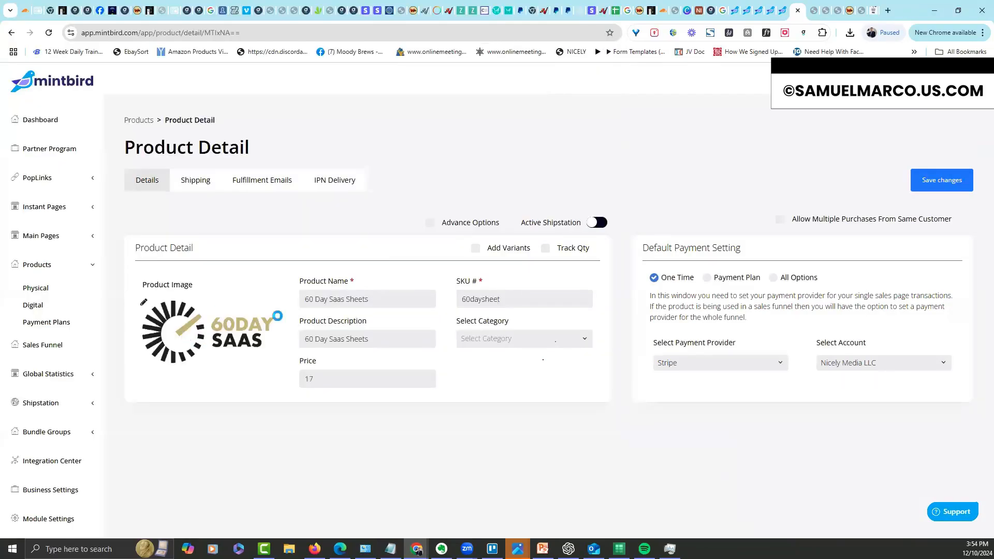
pyautogui.moveTo(319, 379); pyautogui.dragTo(254, 387)
pyautogui.write('14')
pyautogui.click(927, 180)
pyautogui.click(45, 236)
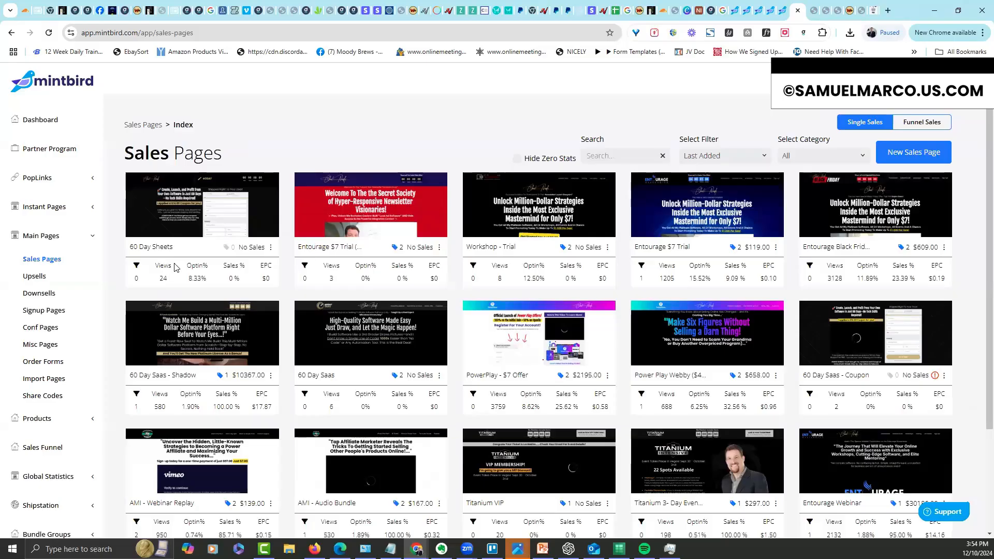
# Refresh the 60 Day Sheets page thumbnail and open that page in the editor
pyautogui.click(272, 248)
pyautogui.click(287, 352)
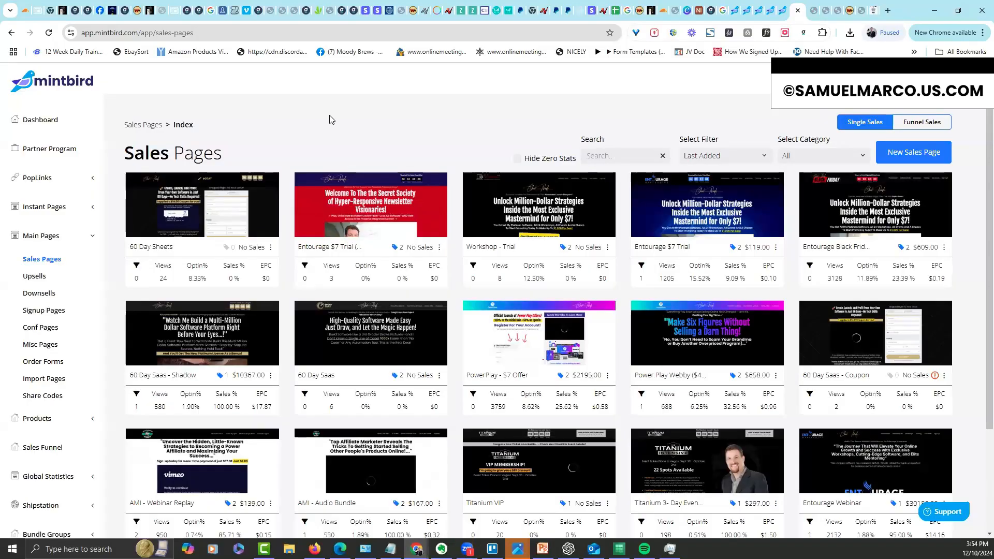
pyautogui.click(237, 211)
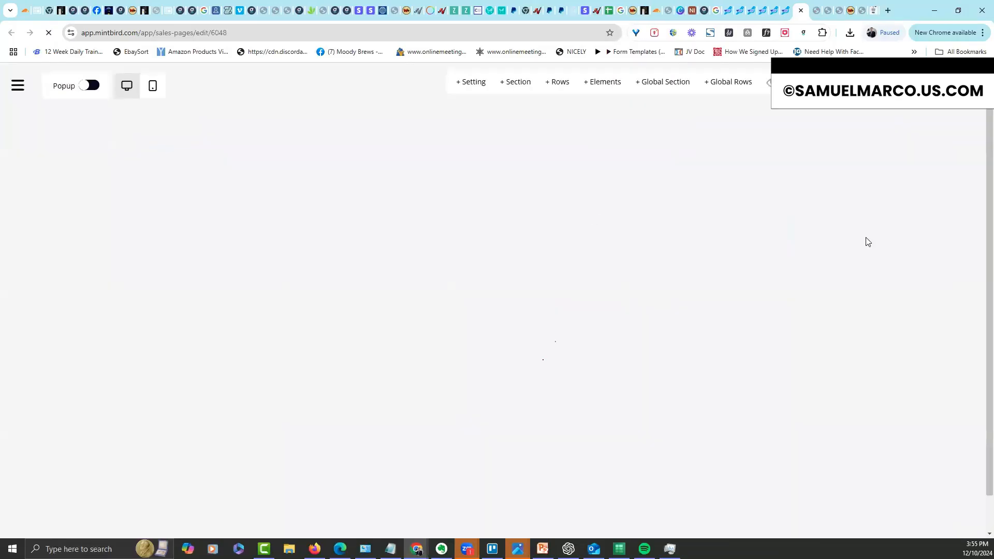
# In the order form's Advanced Options, toggle the Conversion Boosters checkbox on and back off
pyautogui.scroll(-2, 980, 127)
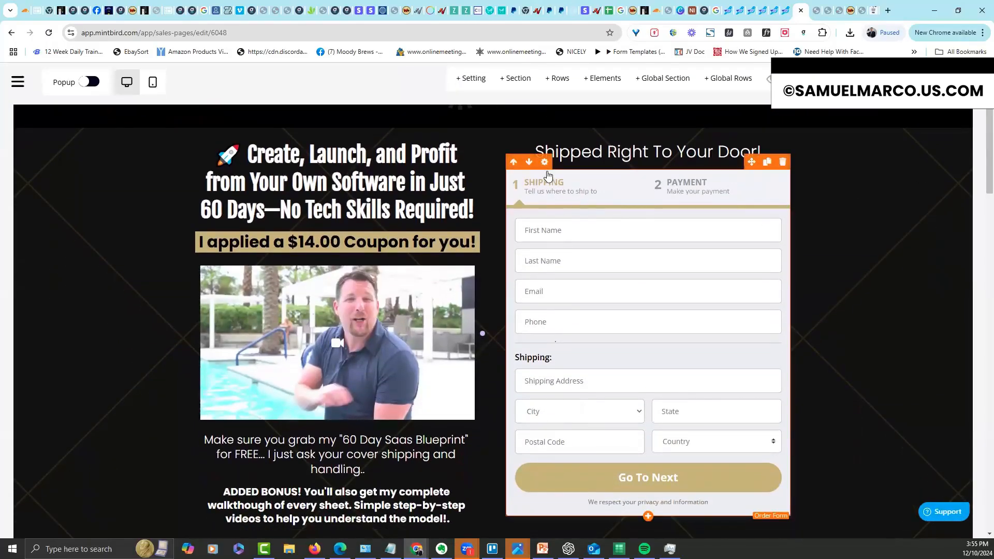
pyautogui.click(544, 162)
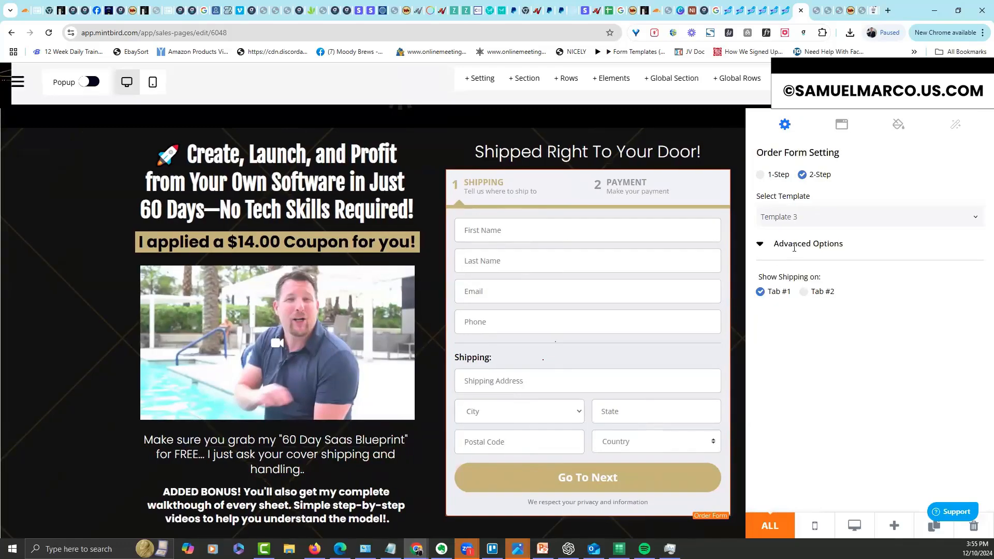
pyautogui.click(760, 244)
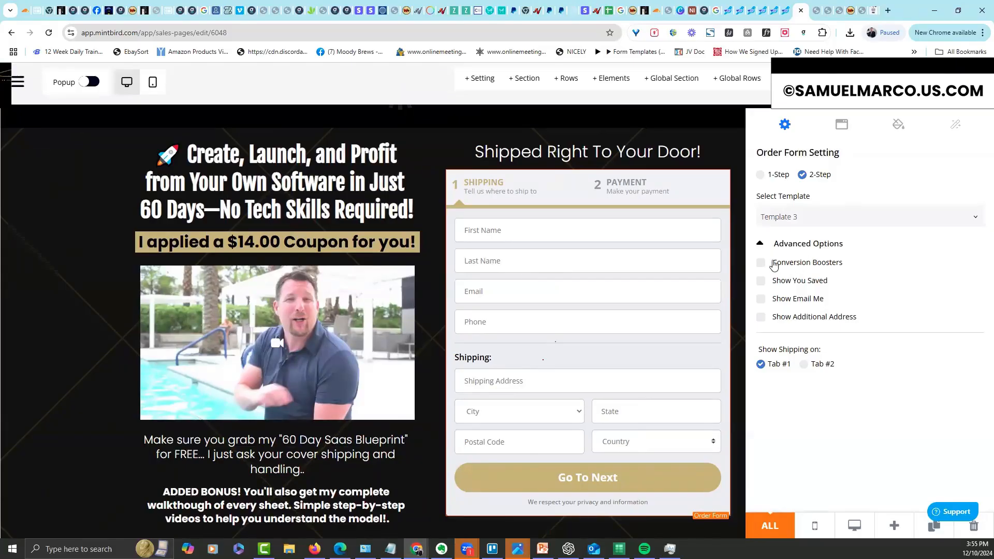
pyautogui.click(761, 264)
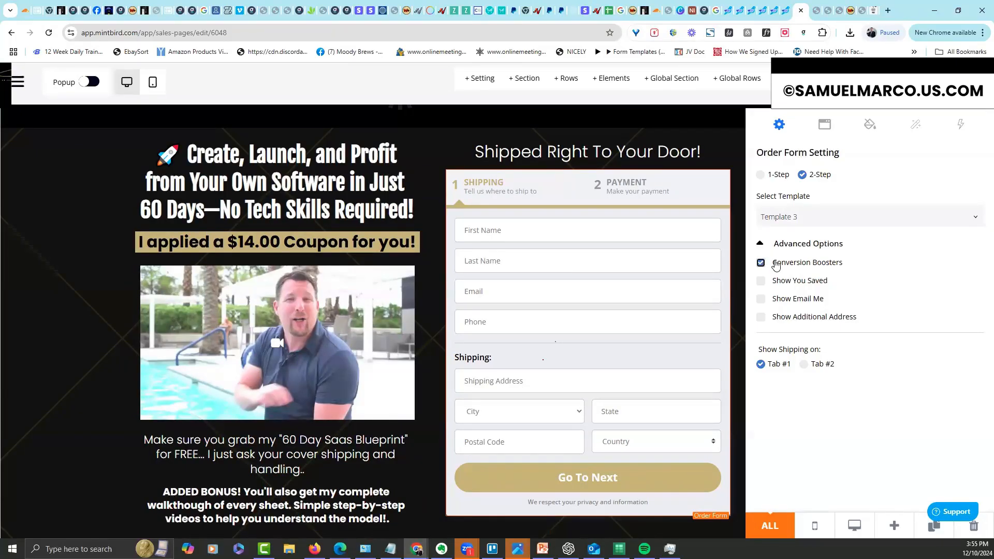
pyautogui.click(761, 263)
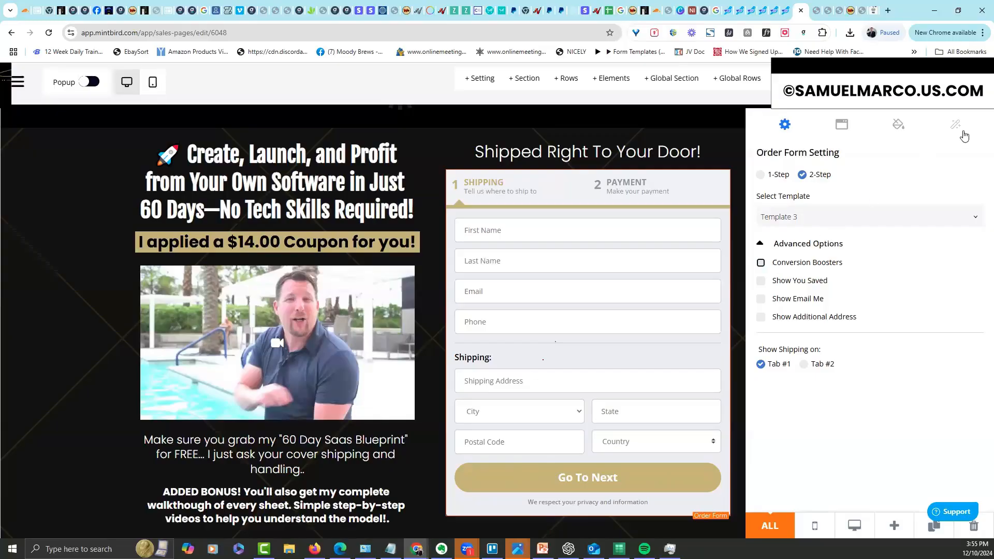
# Re-enable Conversion Boosters, pick the Special Discount type and name it Free + Shipping
pyautogui.click(761, 263)
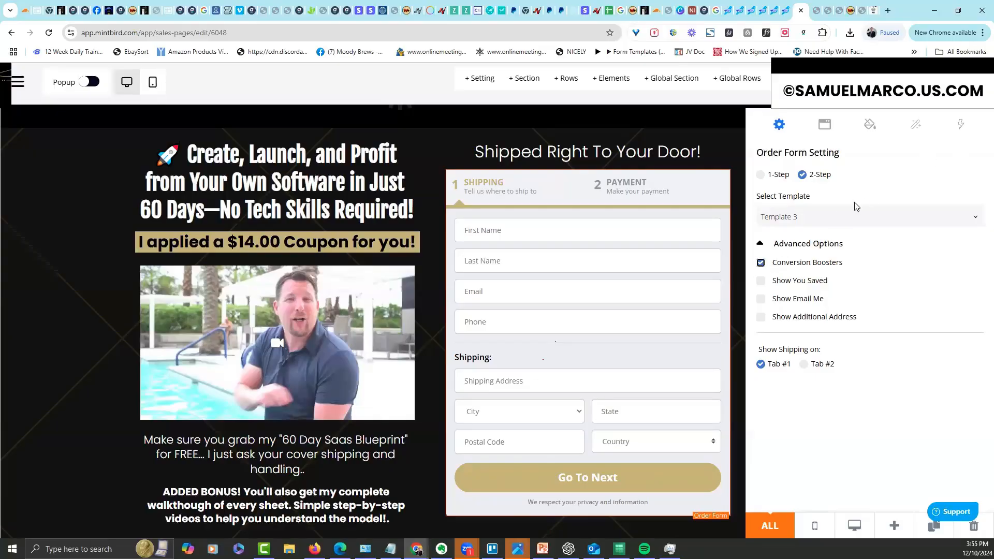
pyautogui.click(960, 125)
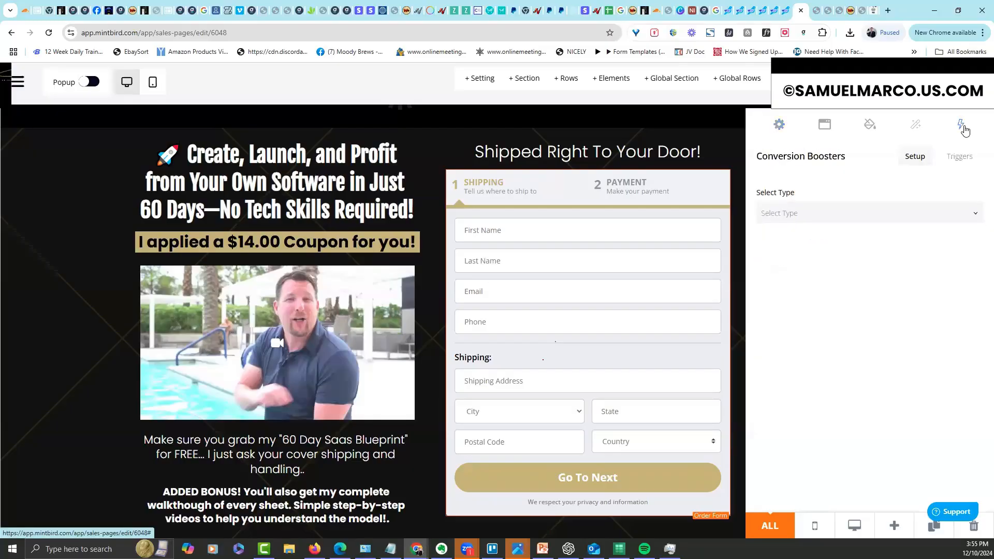
pyautogui.click(804, 213)
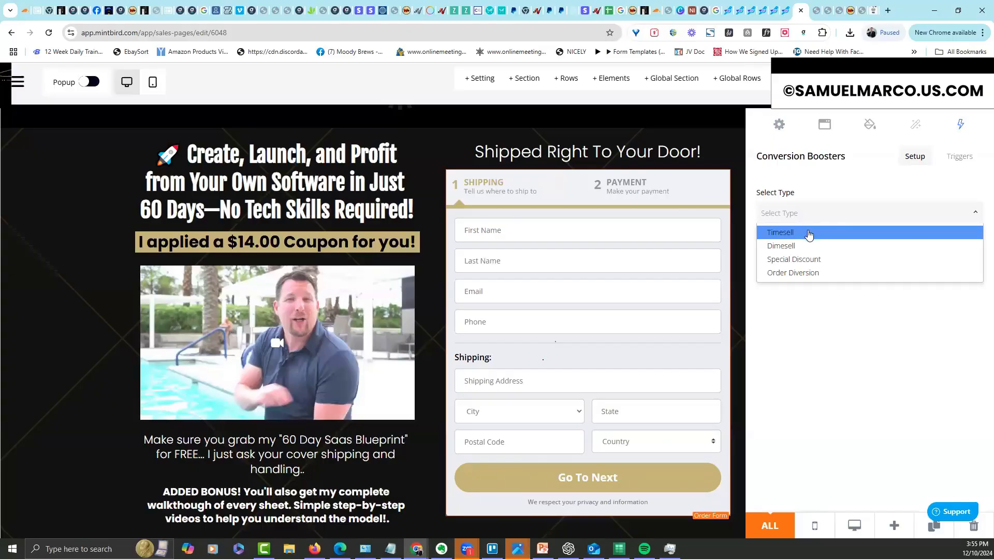
pyautogui.click(805, 261)
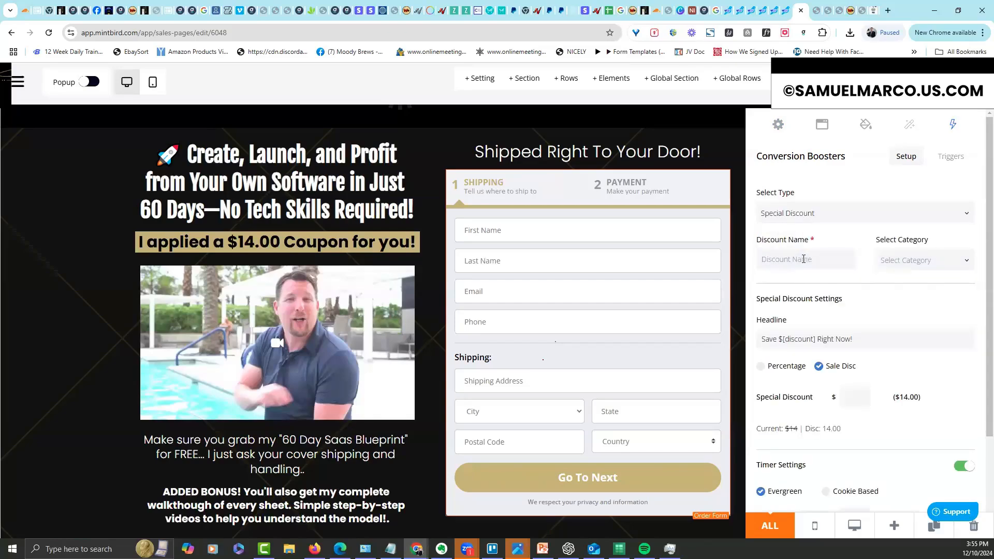
pyautogui.write('Free + Shipping')
pyautogui.scroll(-2, 980, 315)
pyautogui.click(823, 273)
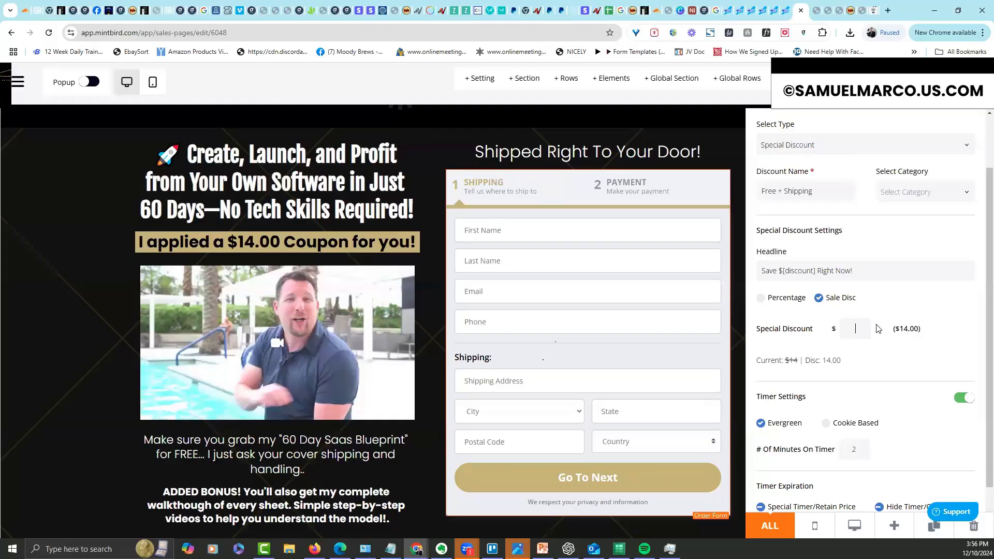
# Set the sale discount to 14 and the evergreen timer to 5 minutes
pyautogui.moveTo(932, 332); pyautogui.dragTo(897, 328)
pyautogui.click(853, 331)
pyautogui.write('14')
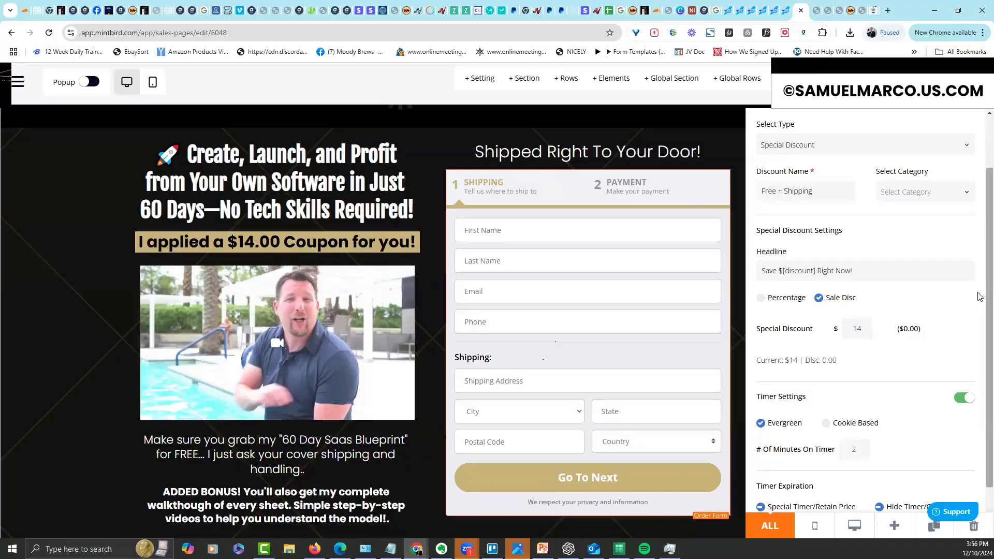
pyautogui.moveTo(981, 300); pyautogui.dragTo(981, 350)
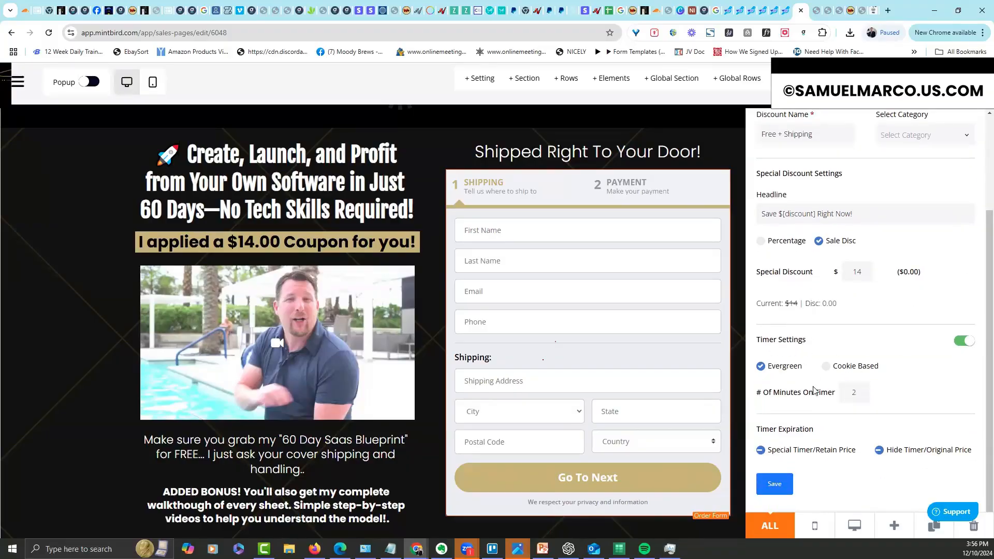
pyautogui.moveTo(868, 392); pyautogui.dragTo(827, 402)
pyautogui.write('5')
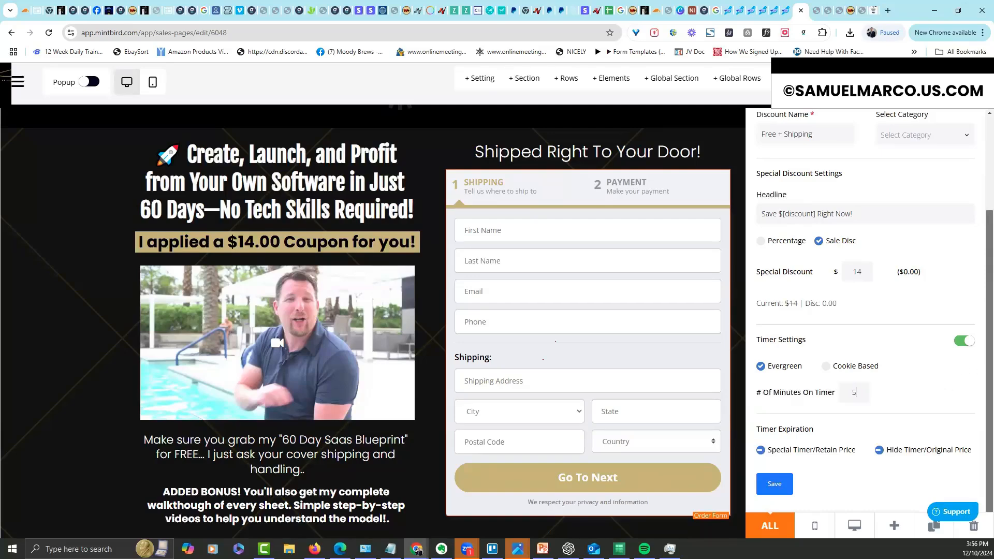
pyautogui.scroll(3, 865, 311)
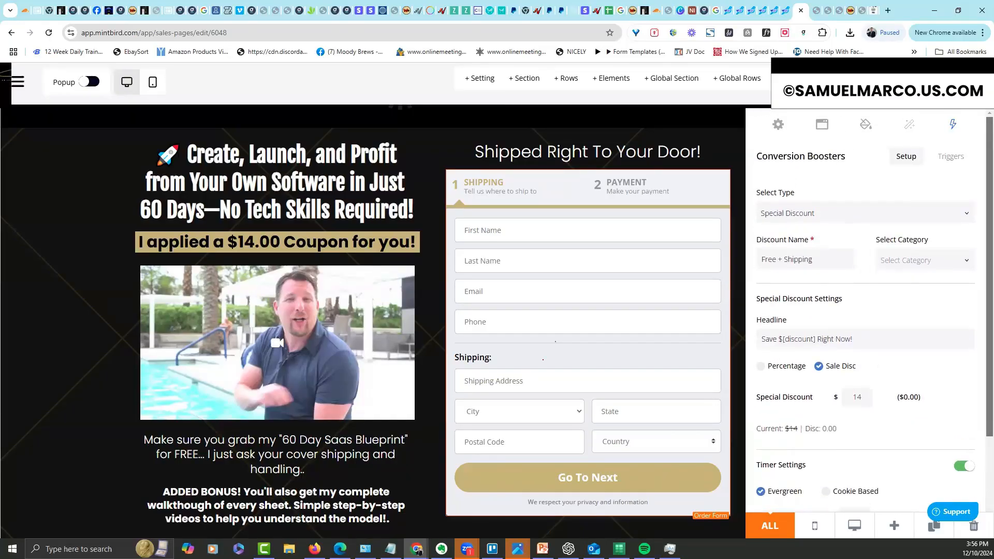
pyautogui.scroll(-3, 927, 406)
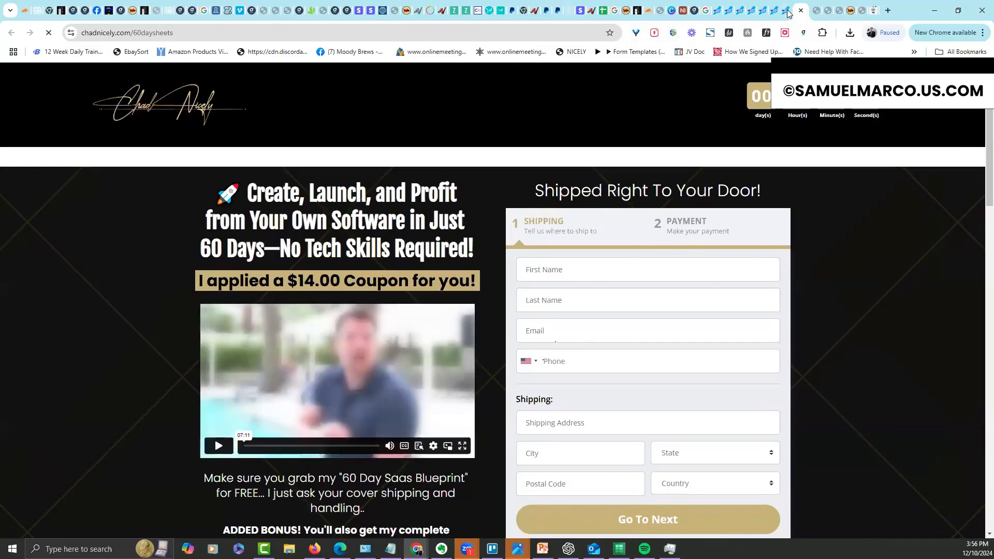
# Set the order form to show shipping on Tab #2, then preview the live page
pyautogui.click(801, 11)
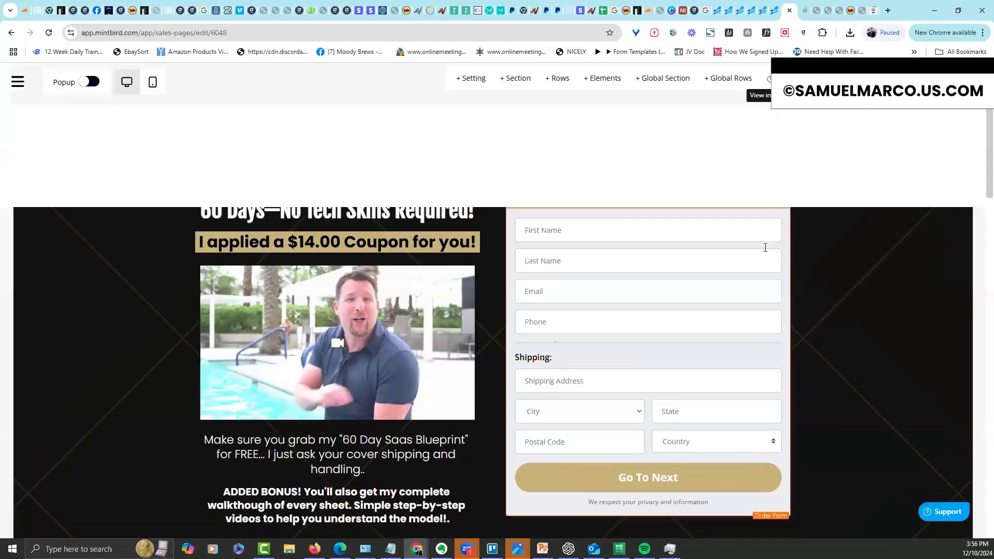
pyautogui.click(762, 213)
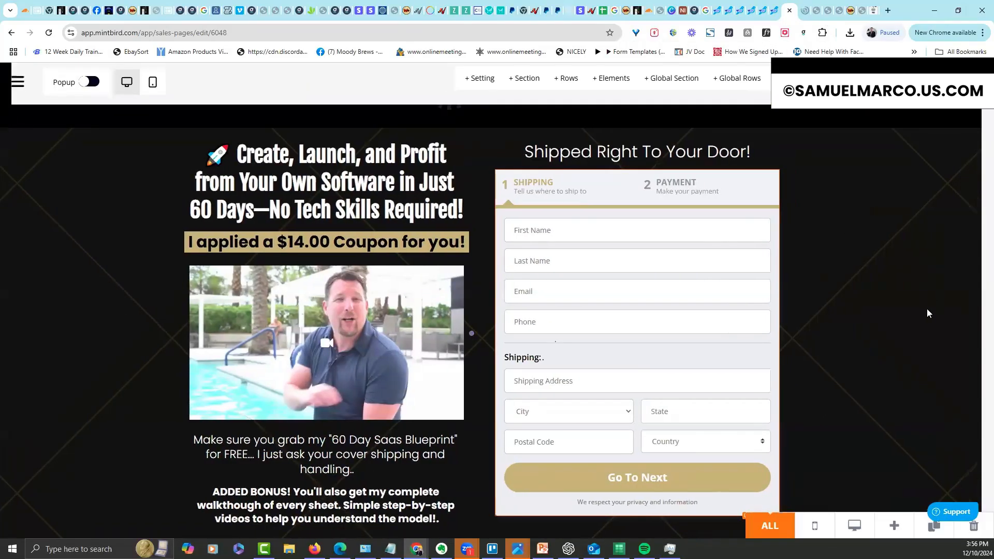
pyautogui.click(804, 291)
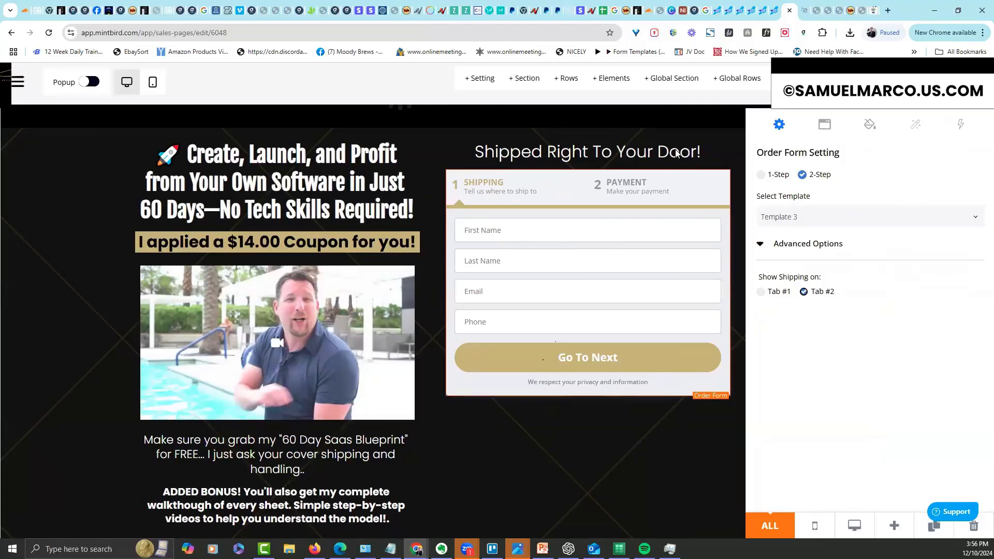
pyautogui.click(731, 149)
pyautogui.click(770, 81)
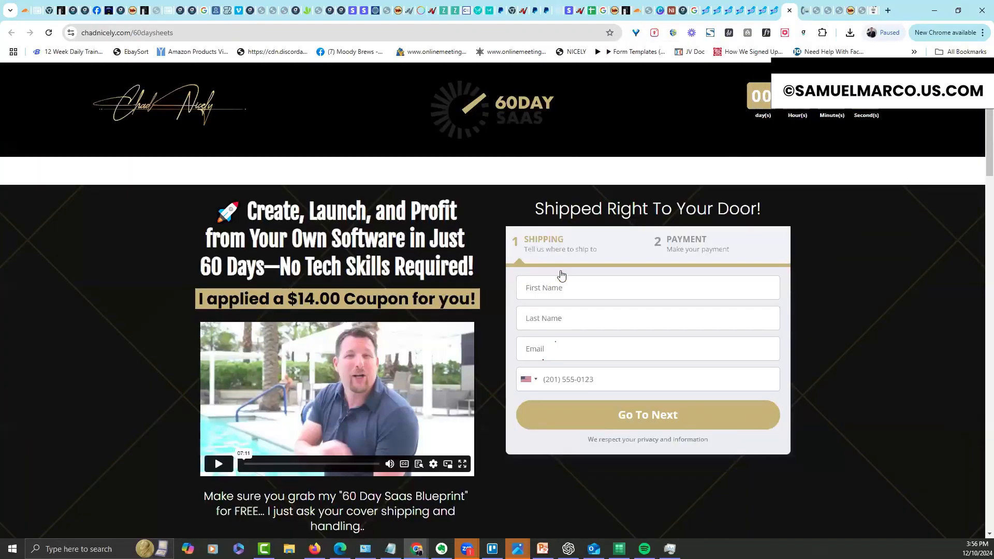
# Fill in first name, last name, email and phone on the live form and go to step 2
pyautogui.click(557, 284)
pyautogui.write('Chad')
pyautogui.press('Tab')
pyautogui.write('Nicely')
pyautogui.press('Tab')
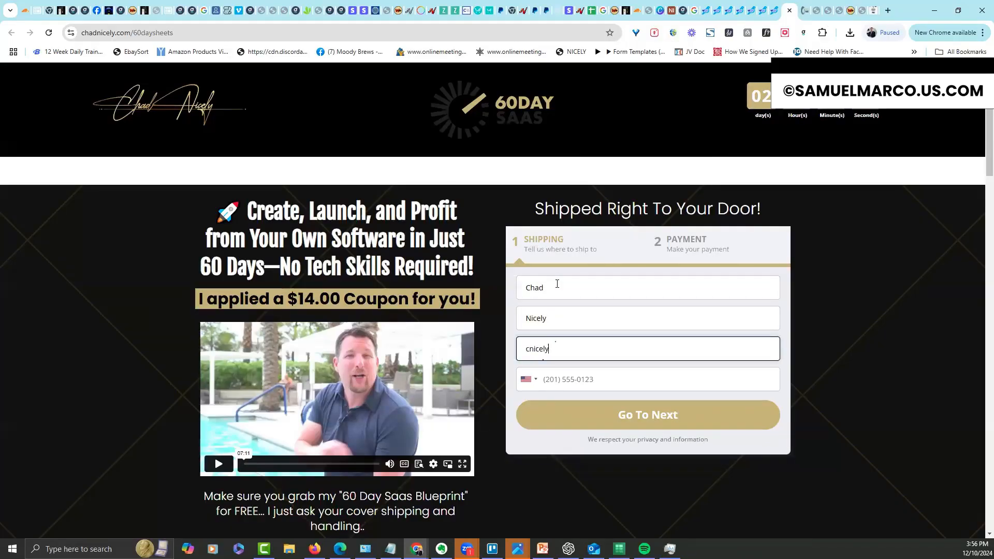
pyautogui.press('Tab')
pyautogui.write('3072591')
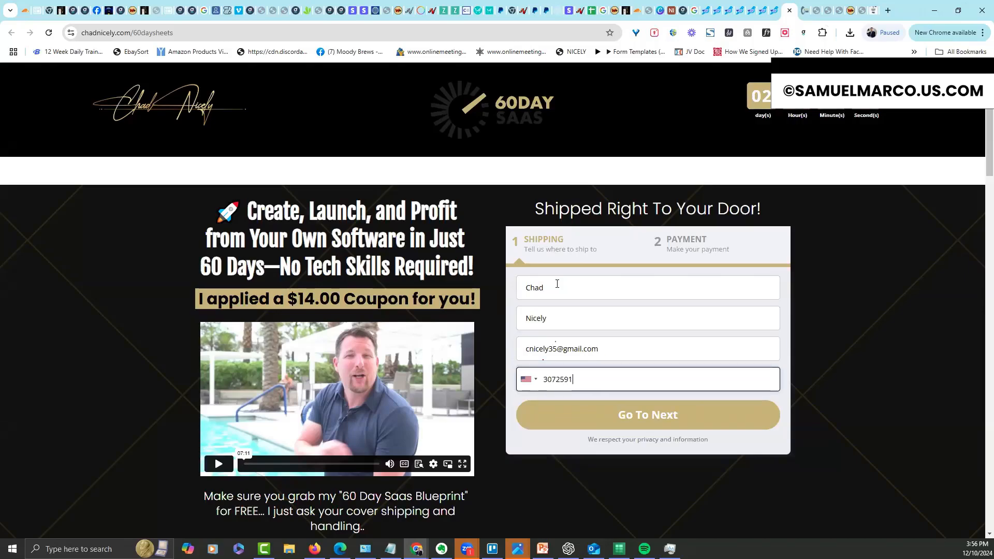
pyautogui.click(620, 417)
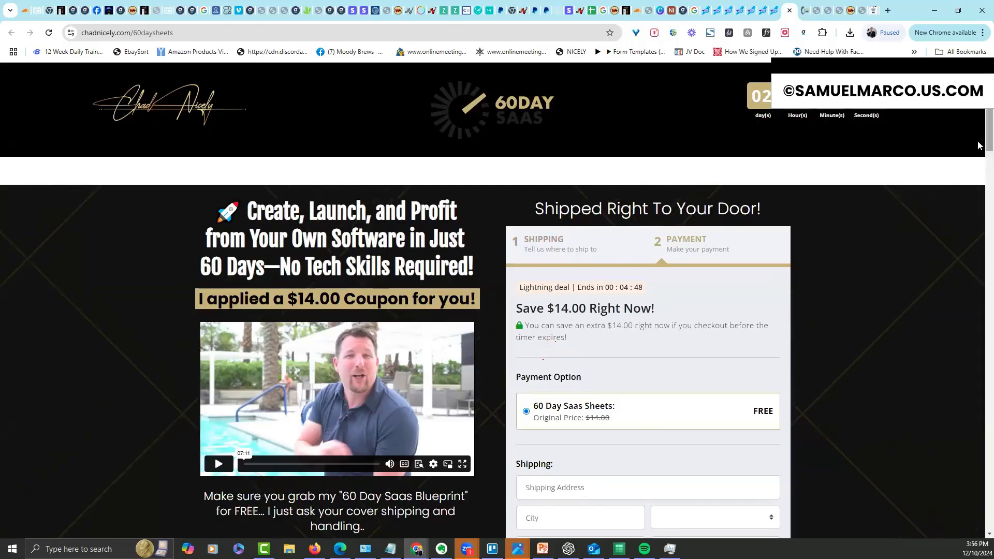
# Review the payment step's $14 discount, FREE sheets and $6.95 total, then return to the editor
pyautogui.scroll(-2, 979, 144)
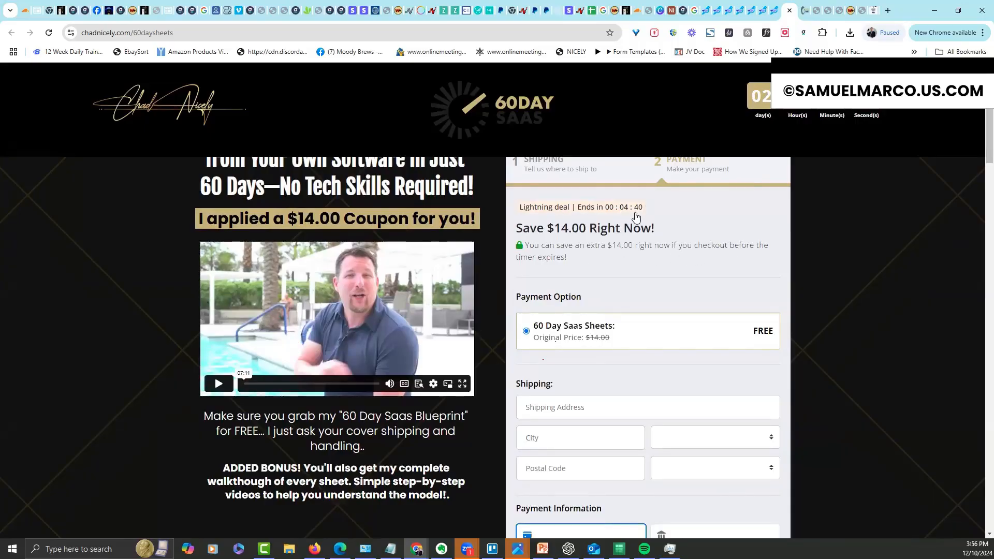
pyautogui.scroll(-1, 979, 155)
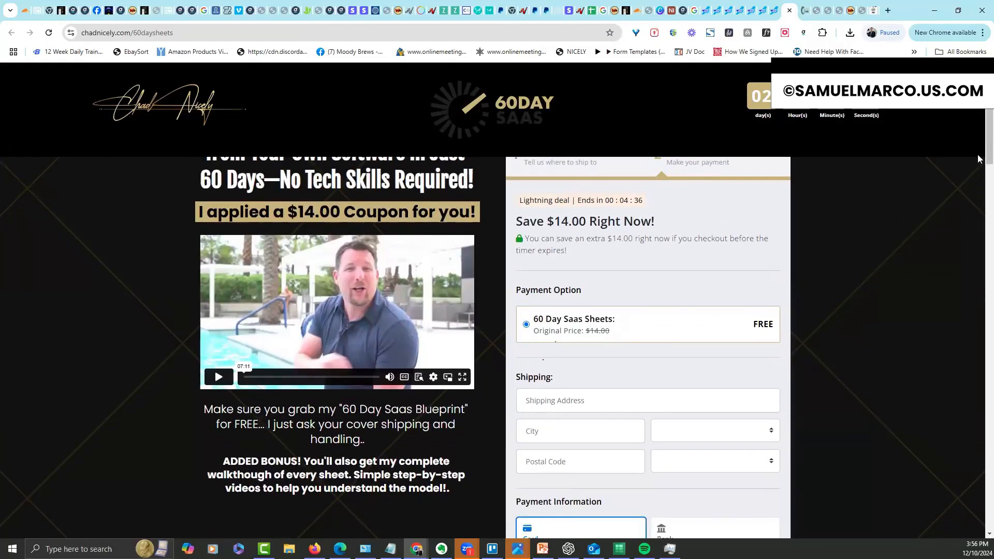
pyautogui.scroll(-1, 979, 161)
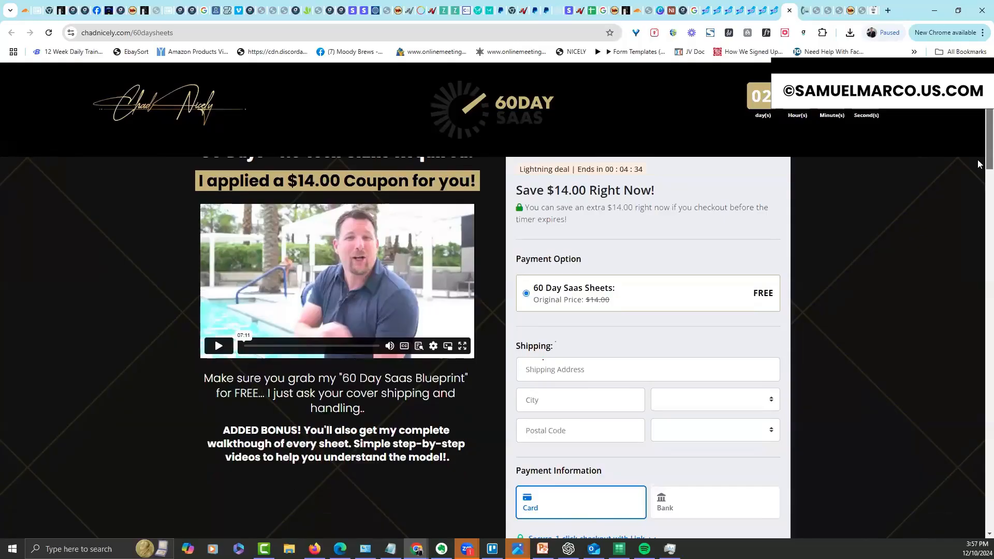
pyautogui.scroll(-3, 978, 164)
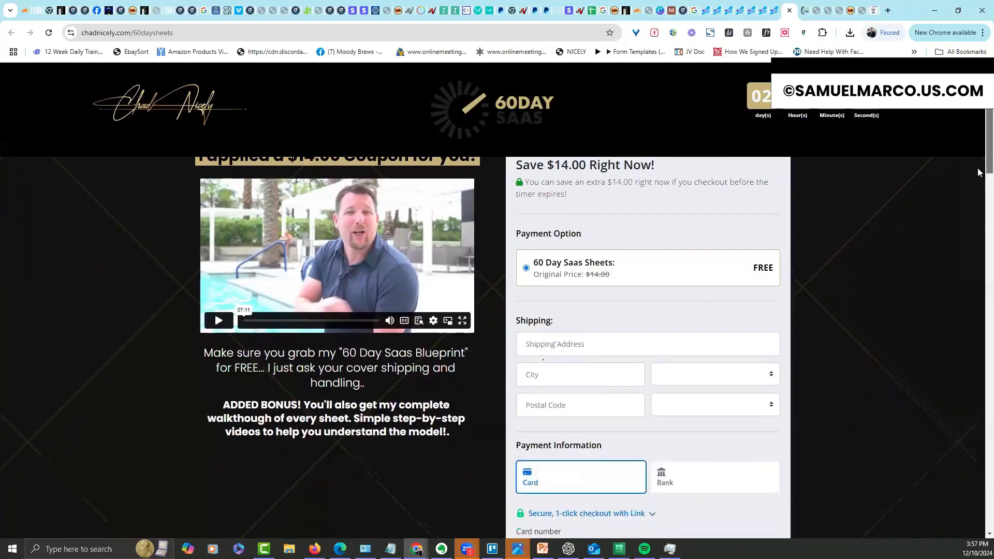
pyautogui.scroll(-5, 978, 199)
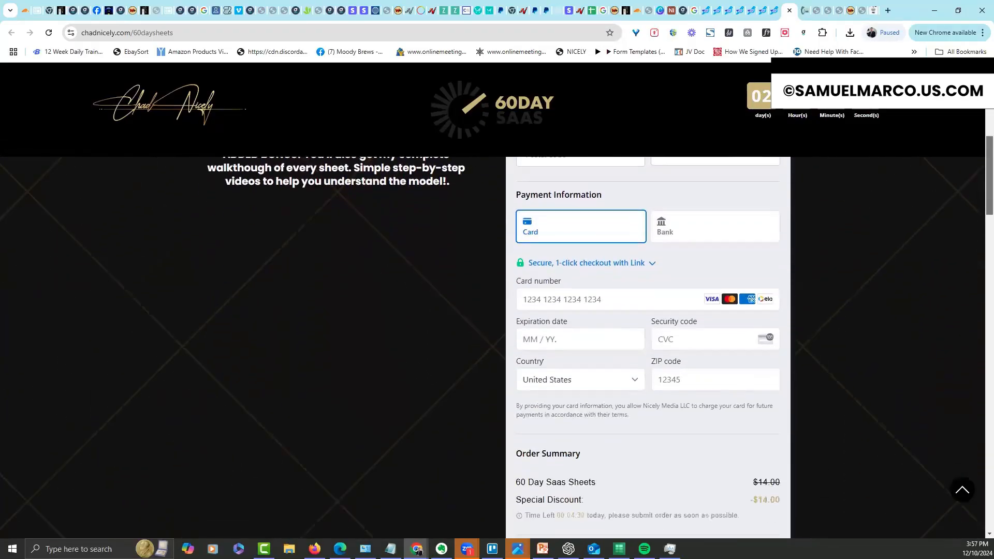
pyautogui.scroll(-1, 536, 537)
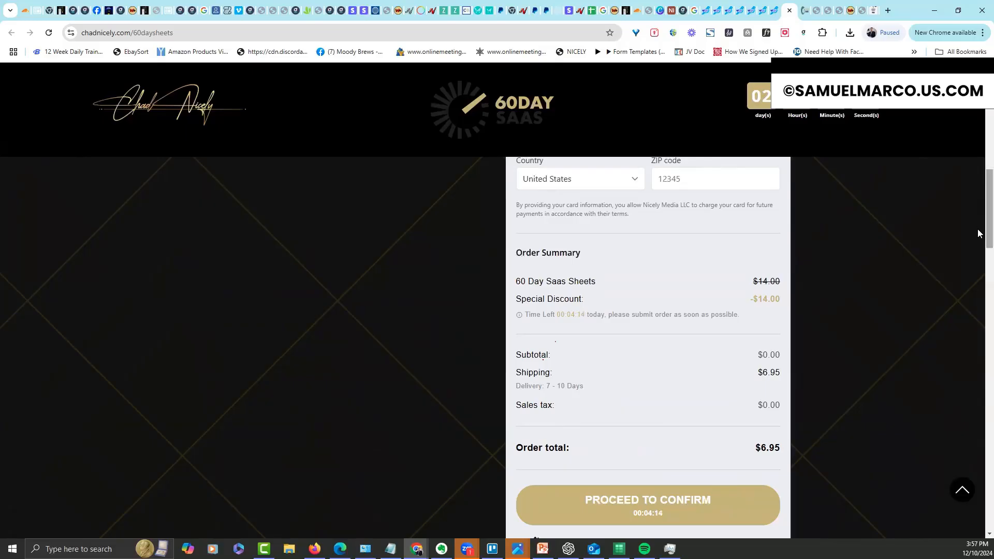
pyautogui.scroll(-3, 942, 269)
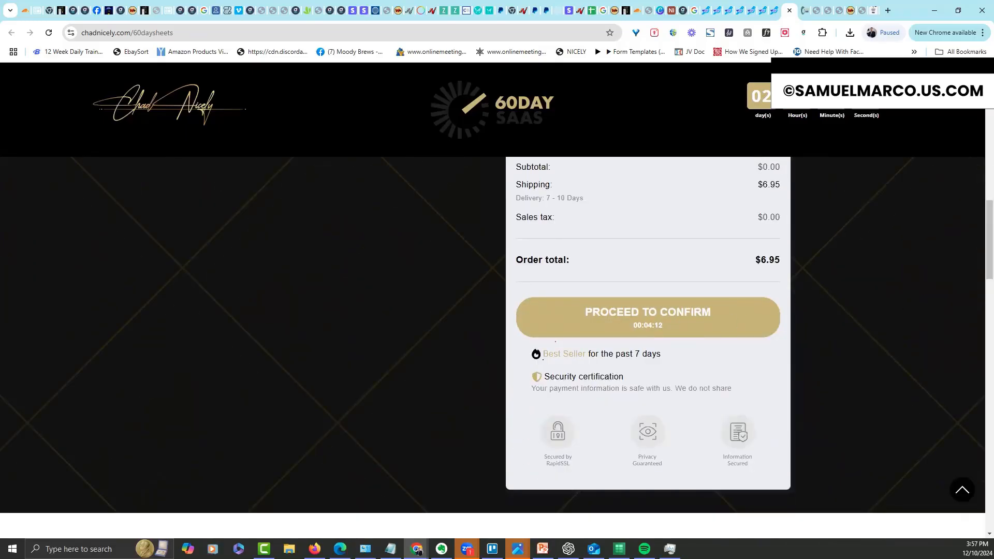
pyautogui.scroll(10, 978, 238)
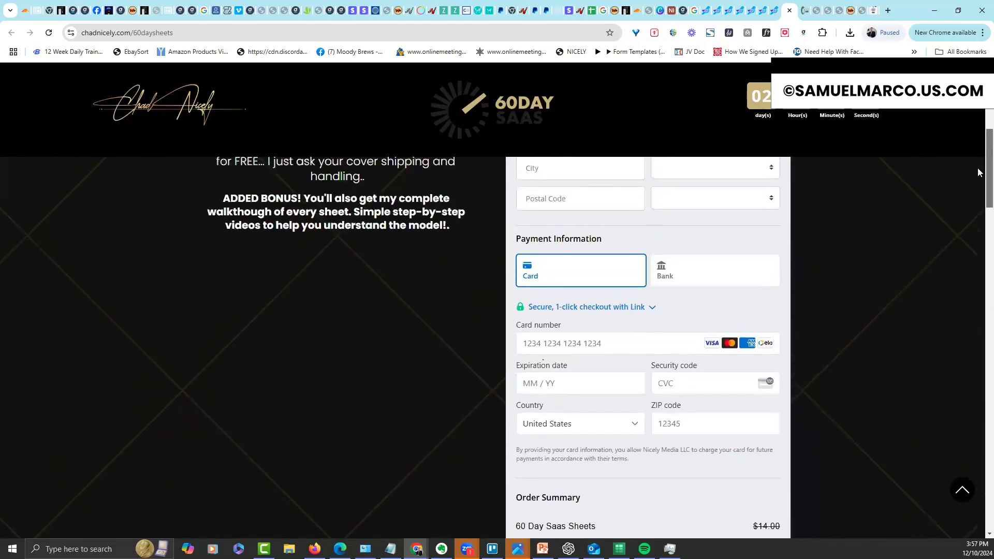
pyautogui.scroll(2, 979, 155)
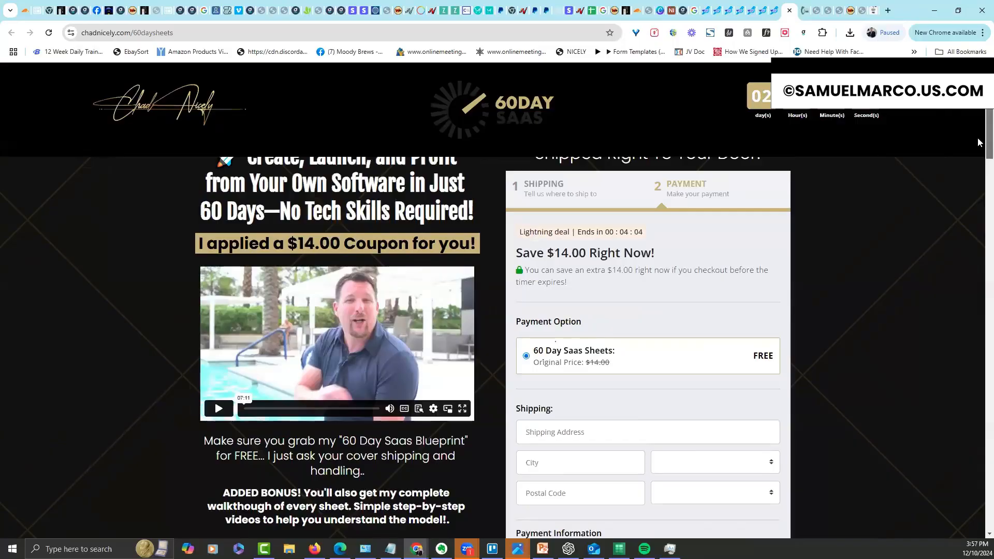
pyautogui.scroll(1, 979, 116)
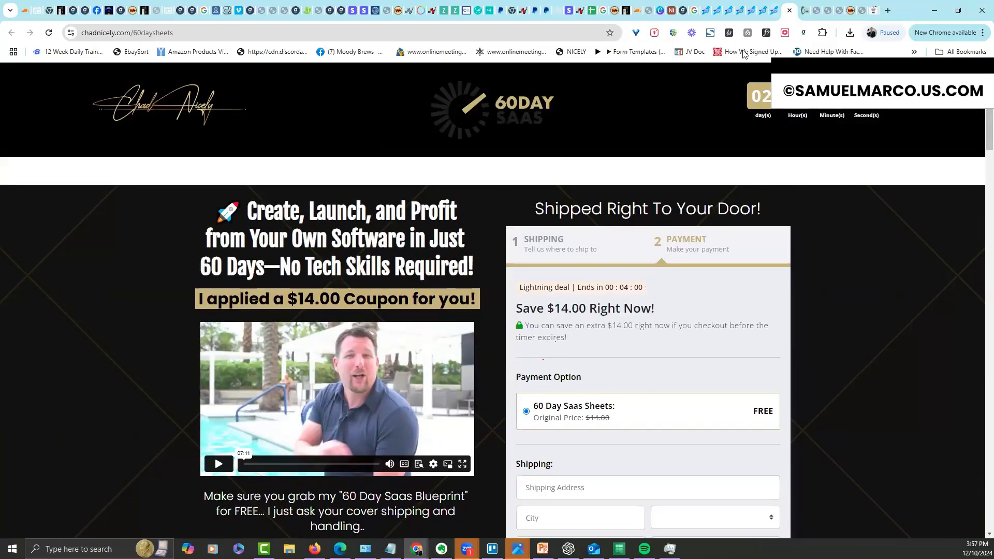
pyautogui.click(771, 10)
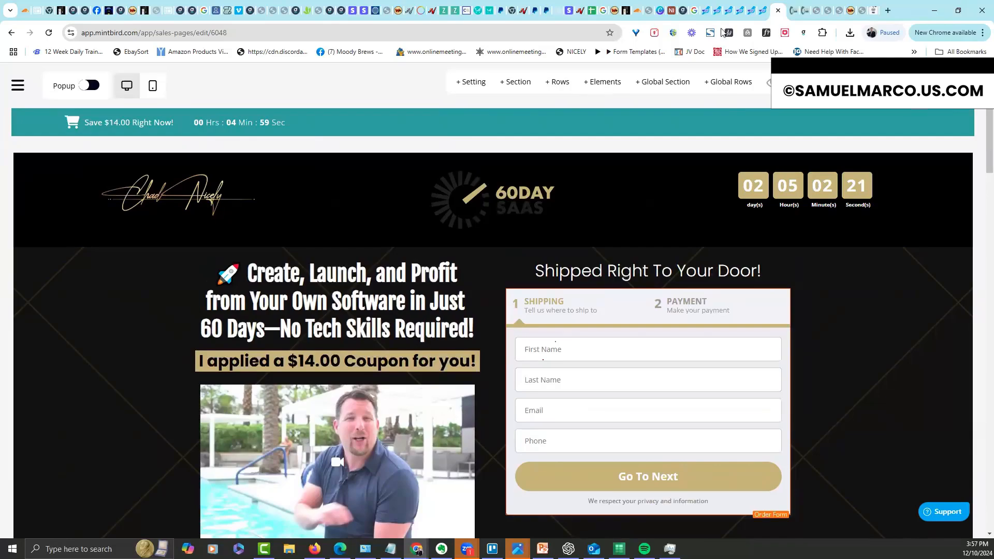
# Look over the live page preview, then switch back to the editor
pyautogui.click(793, 11)
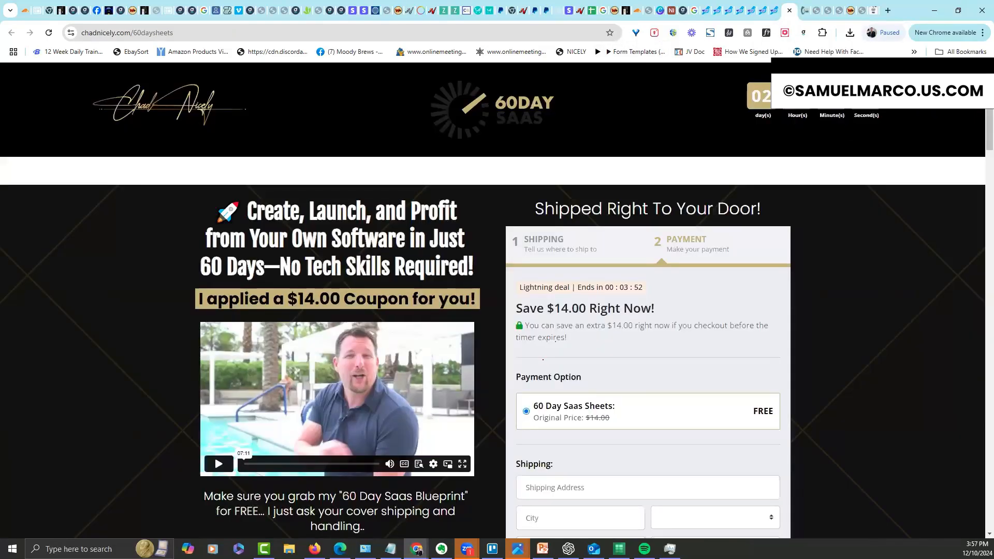
pyautogui.rightClick(635, 123)
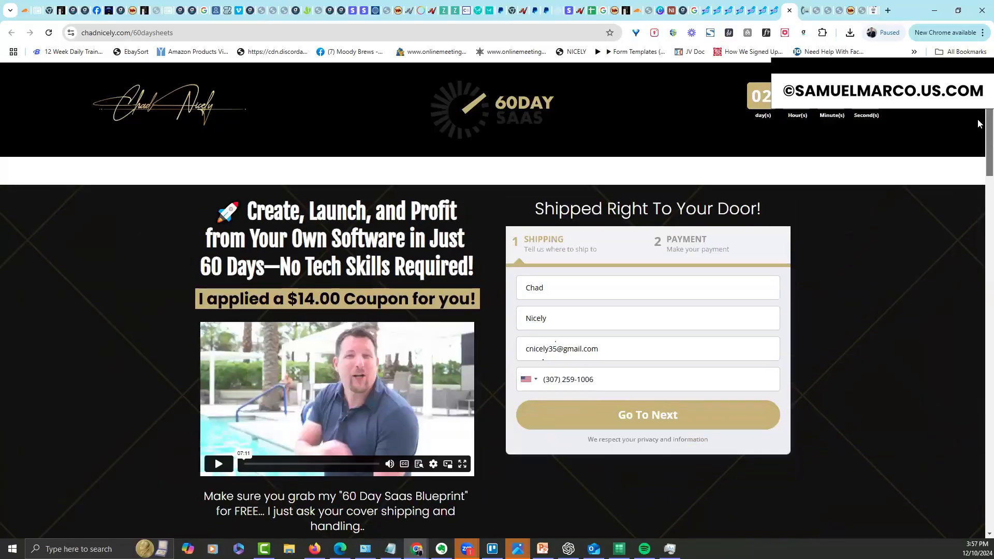
pyautogui.moveTo(988, 125); pyautogui.dragTo(988, 104)
pyautogui.hotkey('ctrl', 'shift', 'Tab')
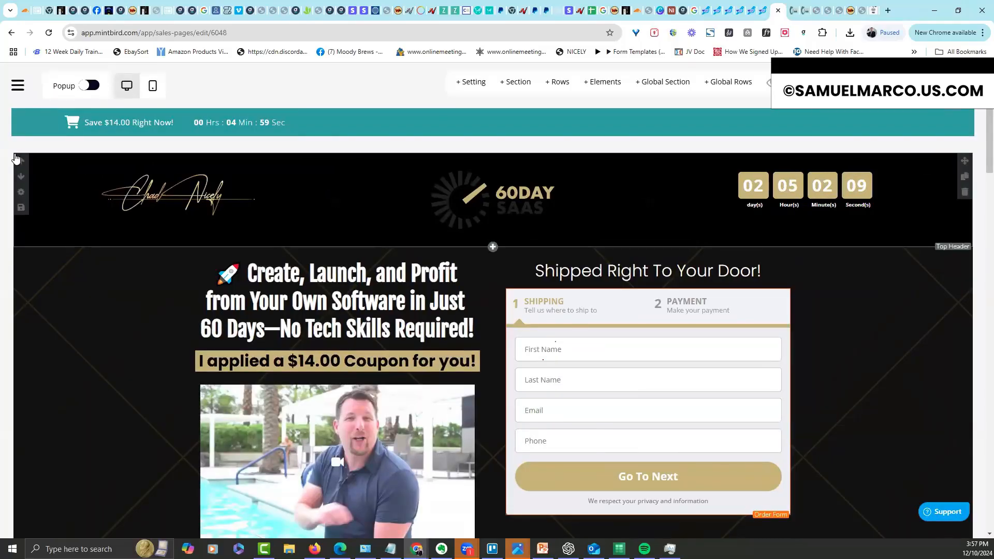
# Set the Top Header section's Box Setting Sticky option to No stickiness
pyautogui.click(21, 194)
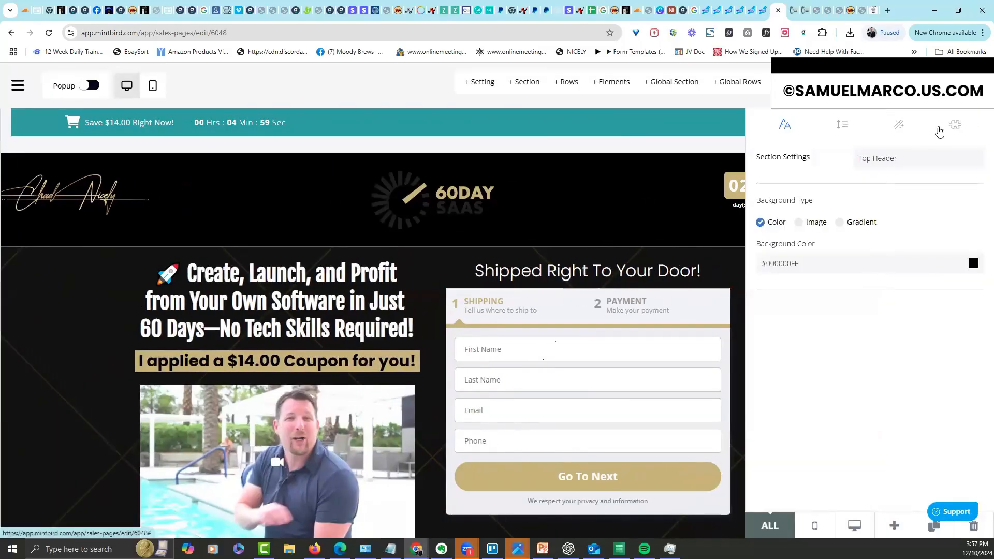
pyautogui.click(900, 126)
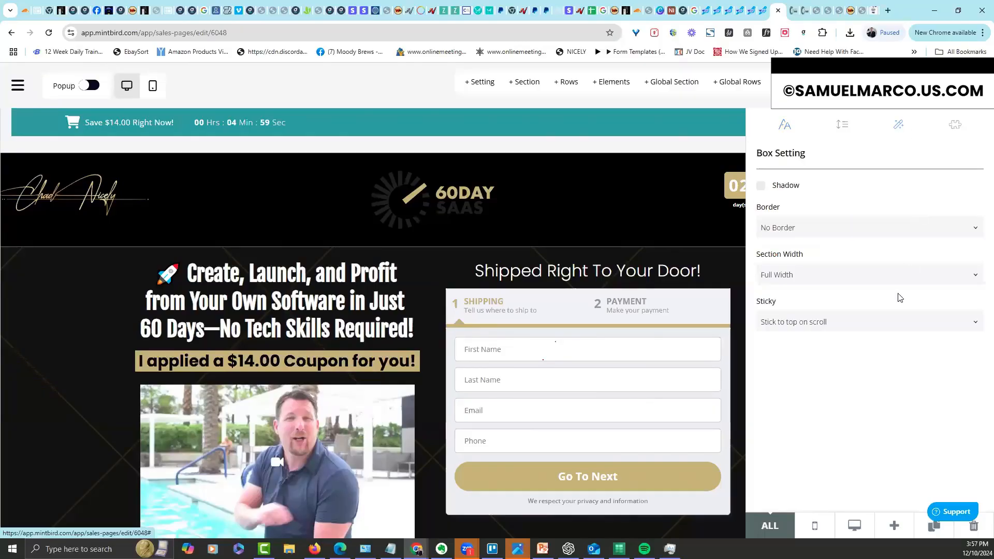
pyautogui.click(884, 322)
pyautogui.click(824, 342)
pyautogui.click(653, 155)
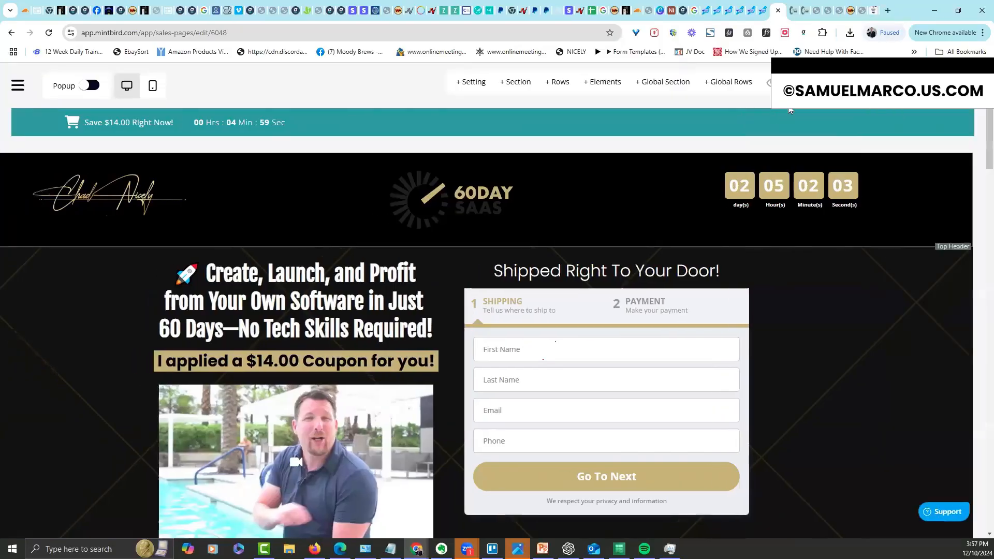
# View and scroll the live sales page, then return to the editor
pyautogui.click(947, 110)
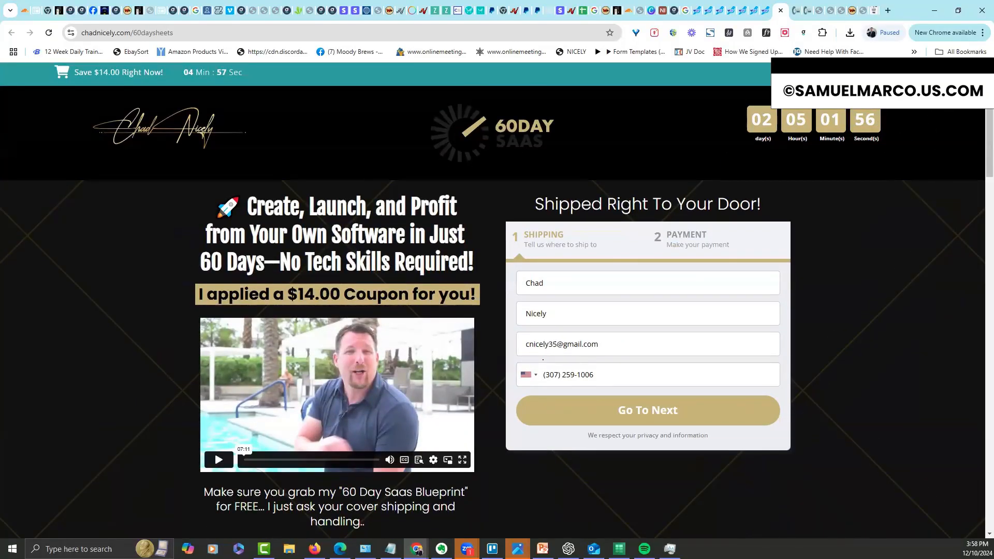
pyautogui.scroll(-3, 497, 300)
pyautogui.scroll(3, 497, 300)
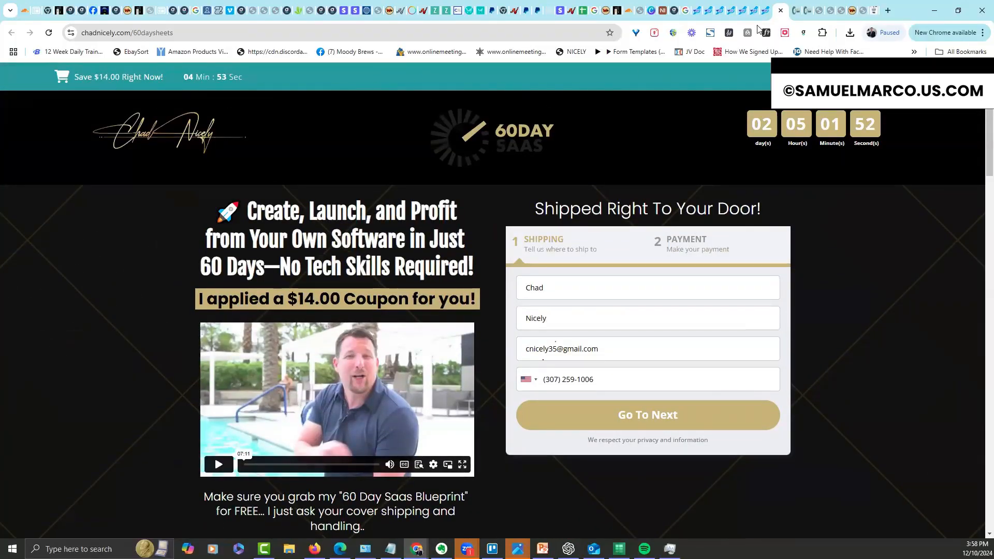
pyautogui.click(758, 11)
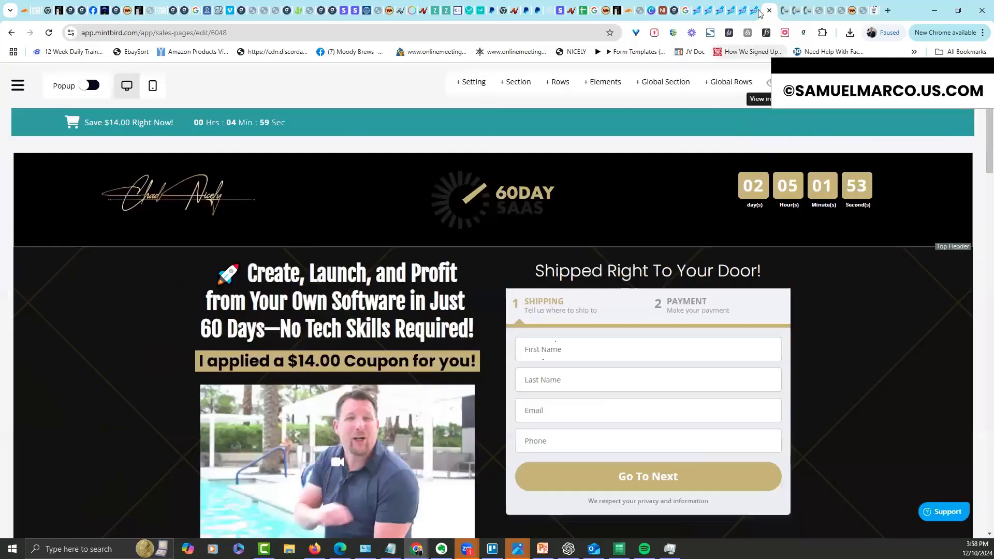
# In booster Triggers, uncheck Include Top Bar and check Alert On Page, Countdown On Button and Countdown On Bump
pyautogui.moveTo(581, 325)
pyautogui.click(548, 286)
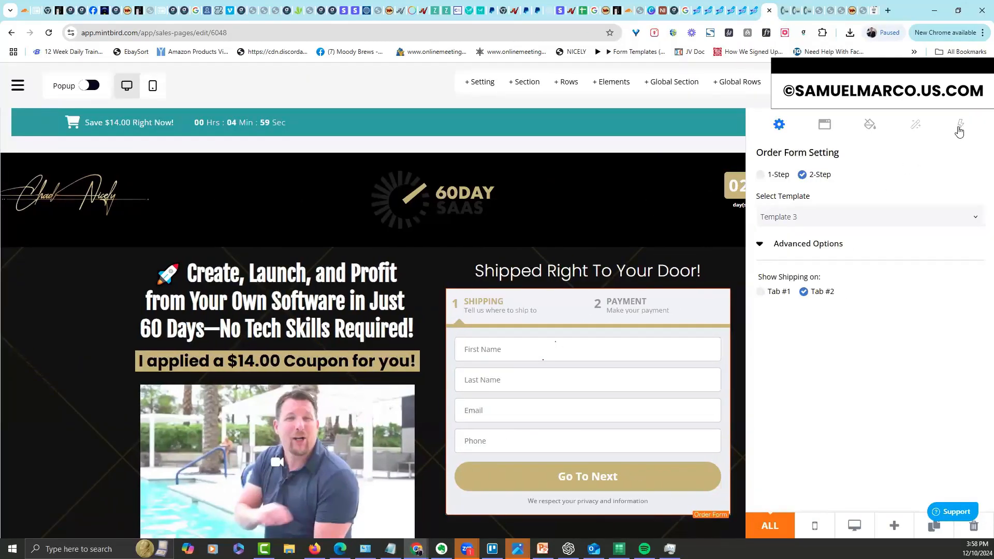
pyautogui.click(960, 130)
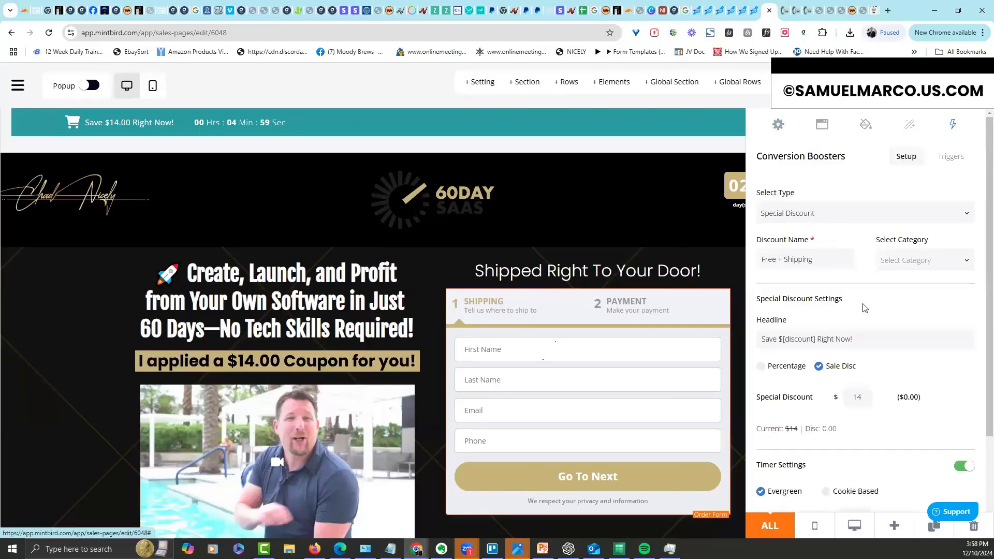
pyautogui.click(952, 159)
pyautogui.click(760, 194)
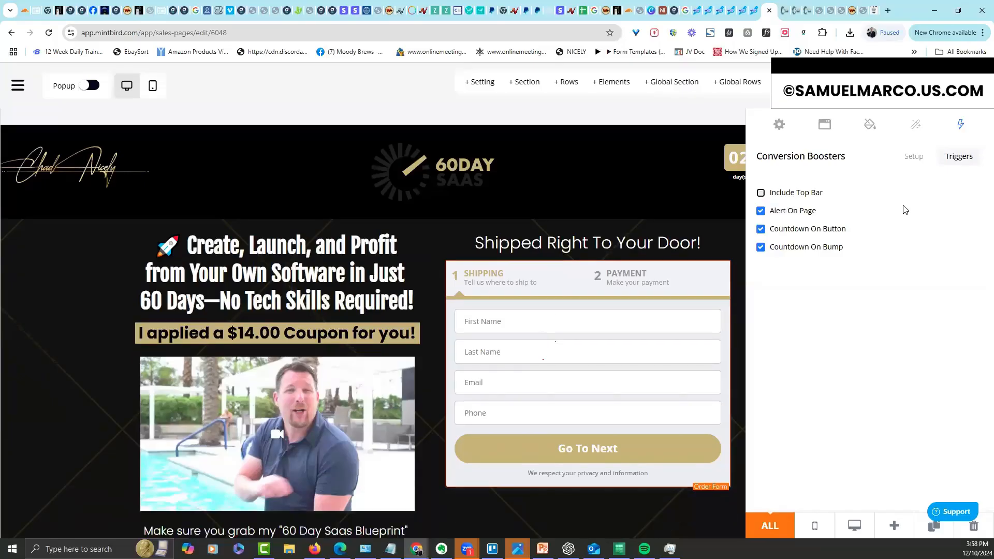
pyautogui.click(761, 213)
pyautogui.click(761, 230)
pyautogui.click(761, 248)
pyautogui.click(687, 214)
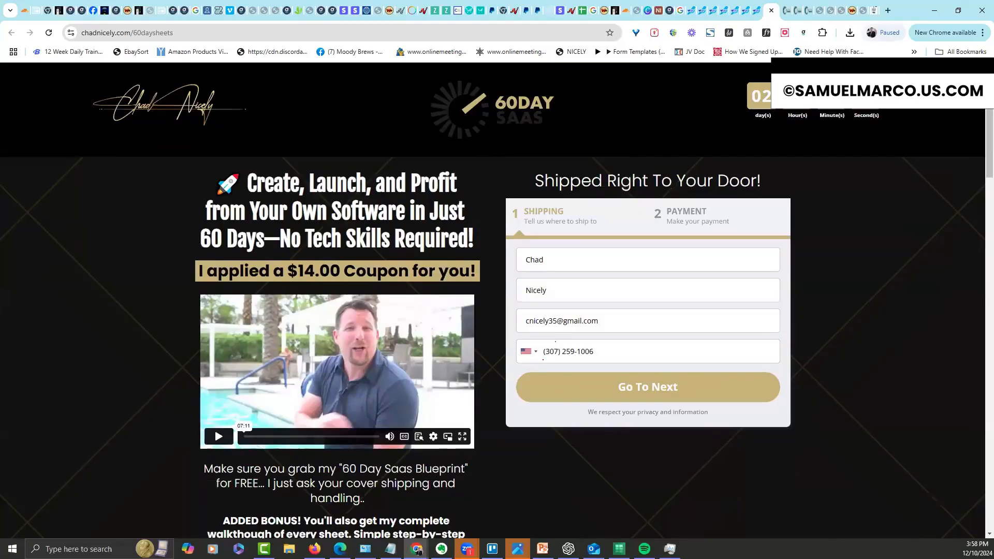
# Set the Top Header section's Sticky option to Stick to top on scroll
pyautogui.moveTo(990, 103)
pyautogui.mouseDown()
pyautogui.moveTo(959, 453)
pyautogui.moveTo(981, 375)
pyautogui.moveTo(988, 102)
pyautogui.mouseUp()
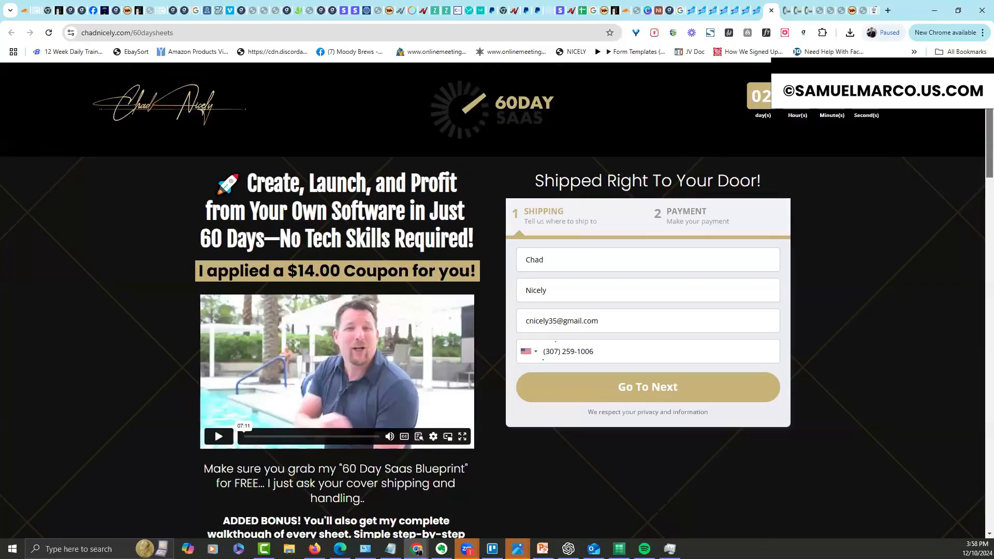
pyautogui.click(758, 11)
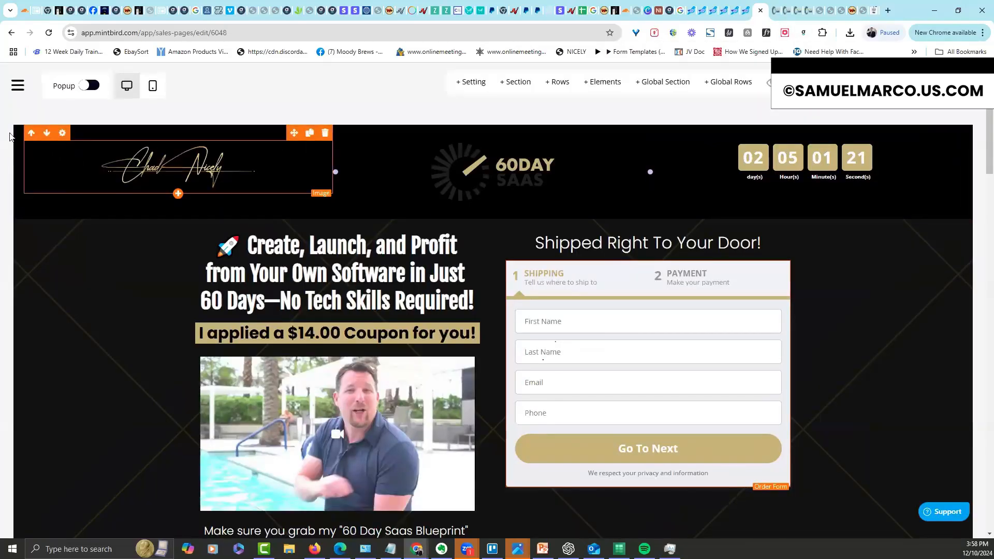
pyautogui.click(21, 166)
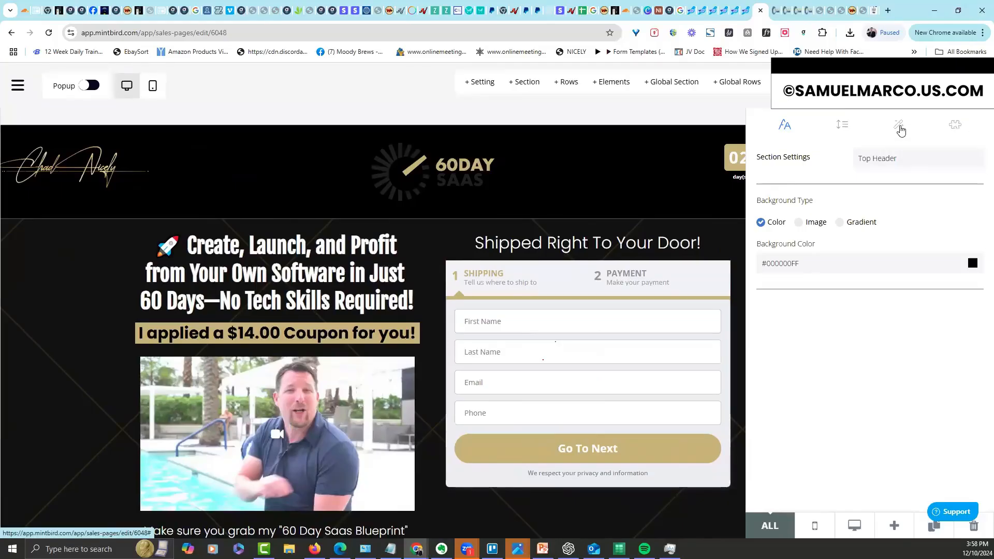
pyautogui.click(899, 126)
pyautogui.click(829, 330)
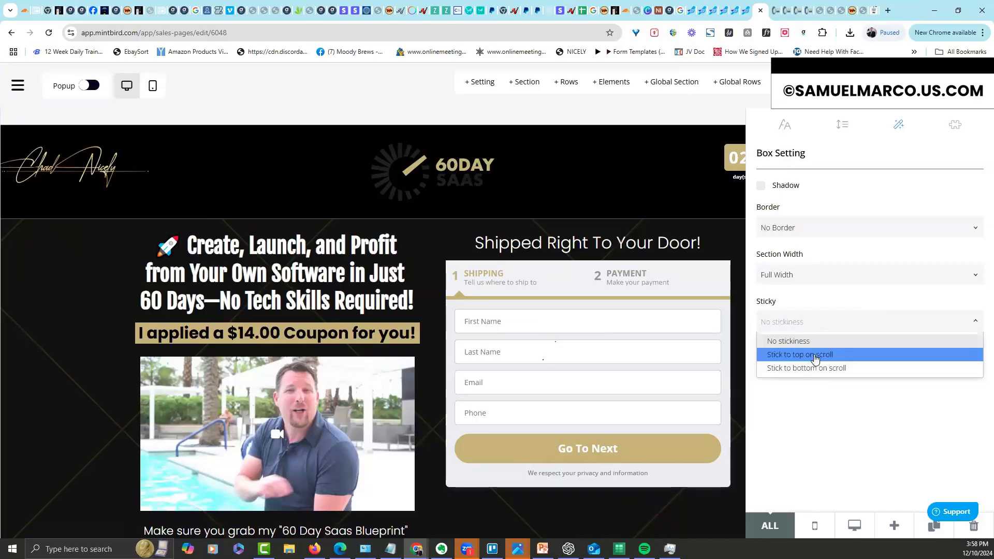
pyautogui.click(800, 354)
pyautogui.click(692, 135)
# Advance the live form to its payment step to check the alert and button countdown
pyautogui.click(772, 83)
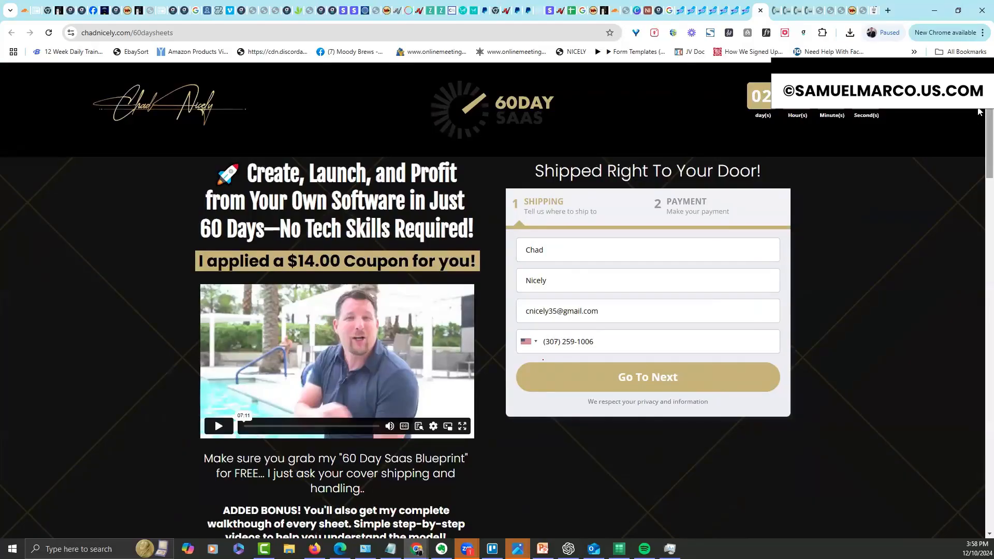
pyautogui.moveTo(989, 101)
pyautogui.mouseDown()
pyautogui.moveTo(979, 449)
pyautogui.moveTo(984, 98)
pyautogui.mouseUp()
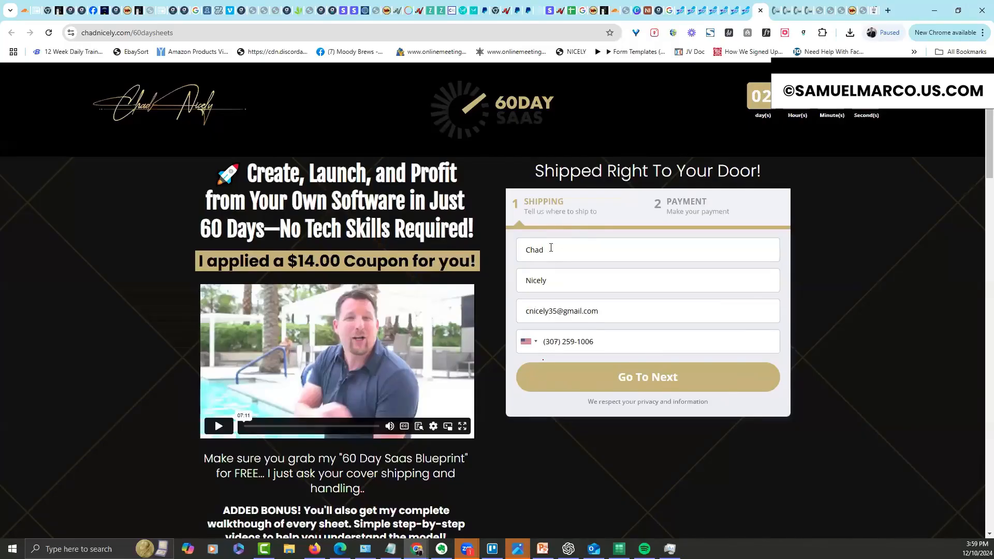
pyautogui.click(629, 382)
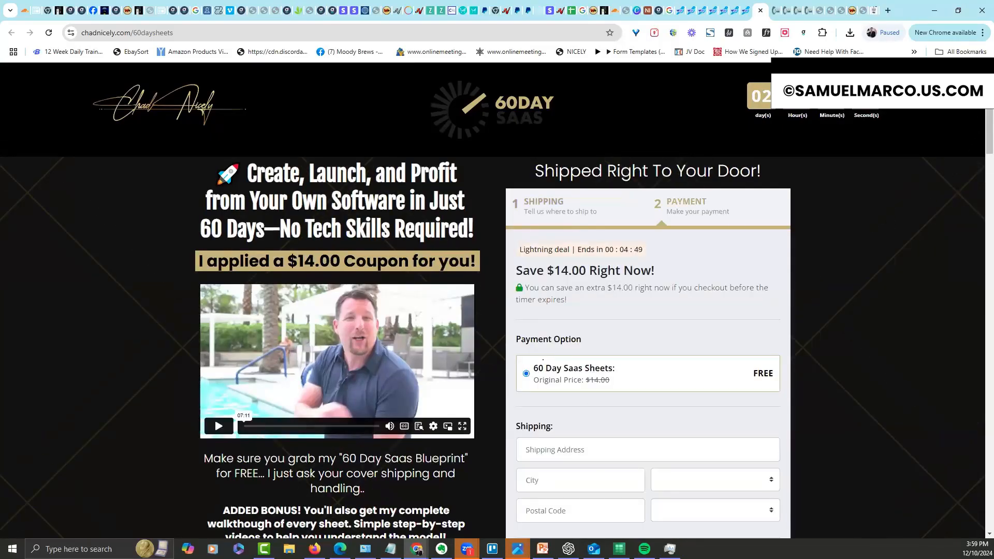
pyautogui.moveTo(989, 126); pyautogui.dragTo(979, 196)
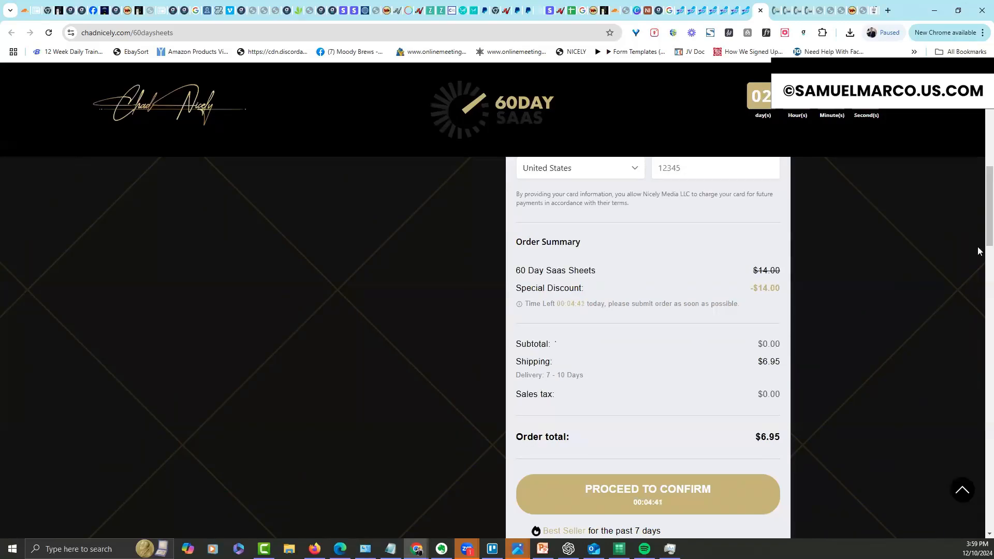
pyautogui.moveTo(988, 244); pyautogui.dragTo(694, 185)
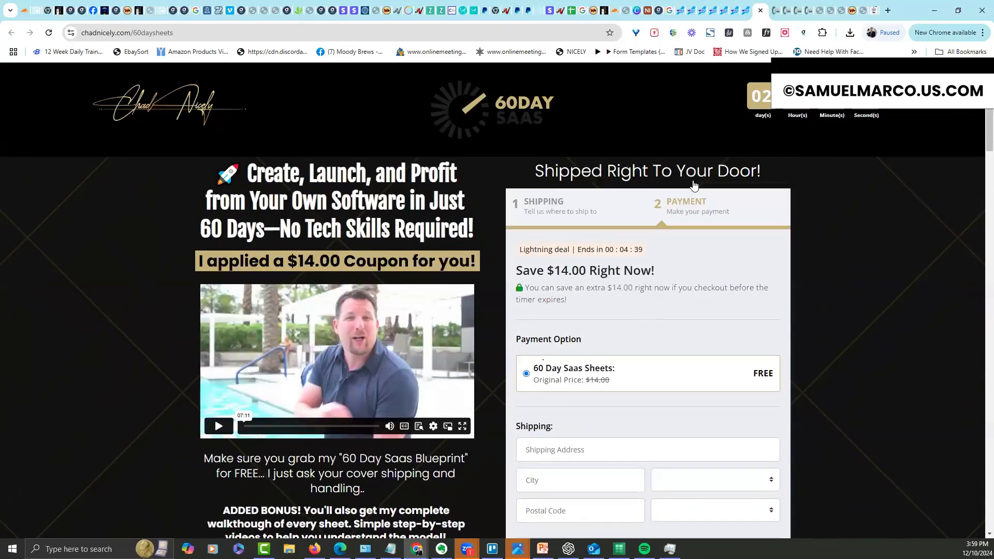
pyautogui.click(746, 10)
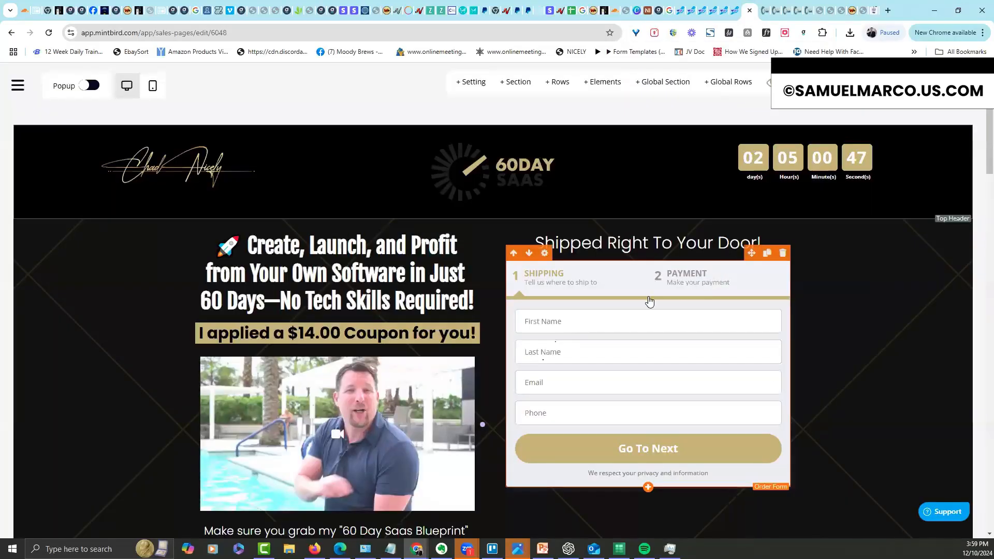
# In Step #2's step settings, turn on Shipping Option(s) and Bump Offer(s), leaving Coupon off
pyautogui.click(544, 253)
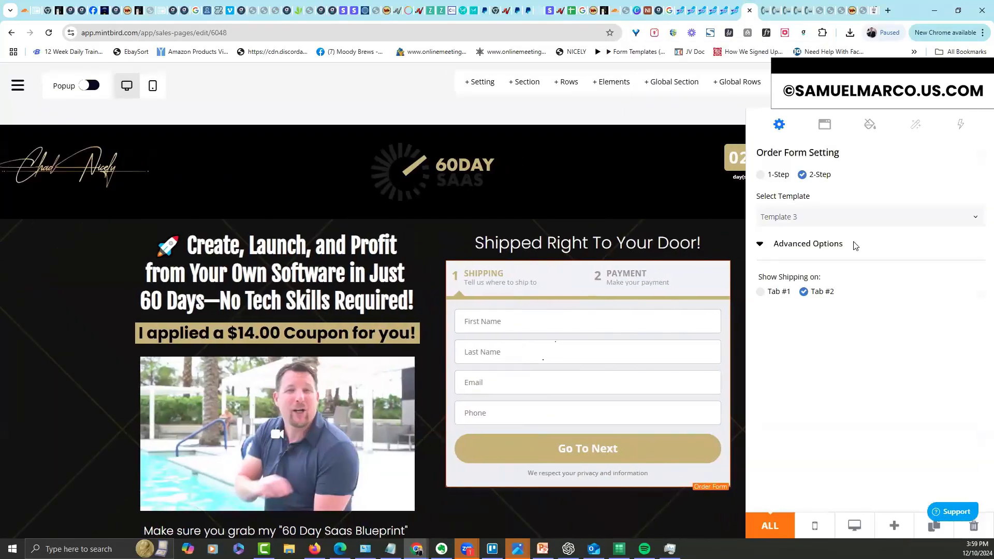
pyautogui.click(826, 127)
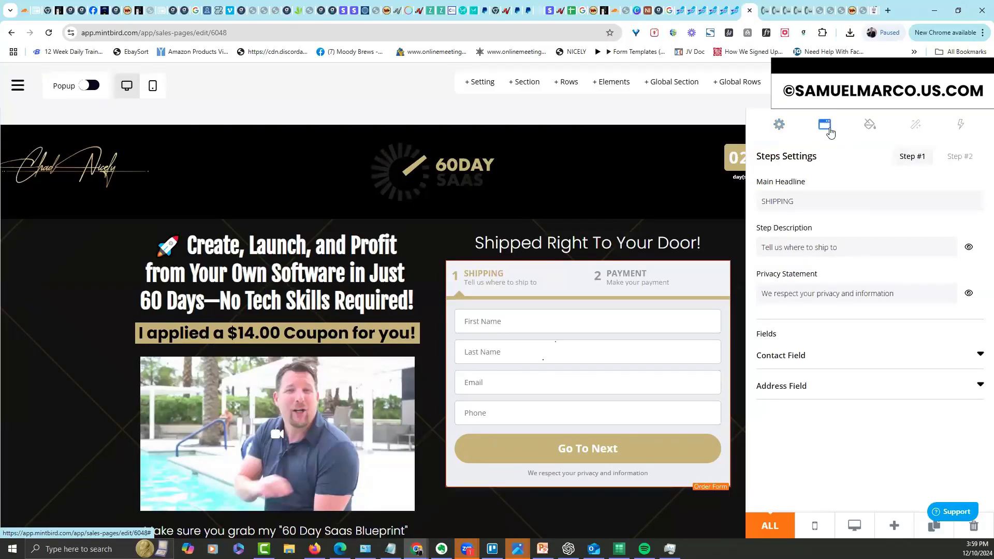
pyautogui.click(962, 158)
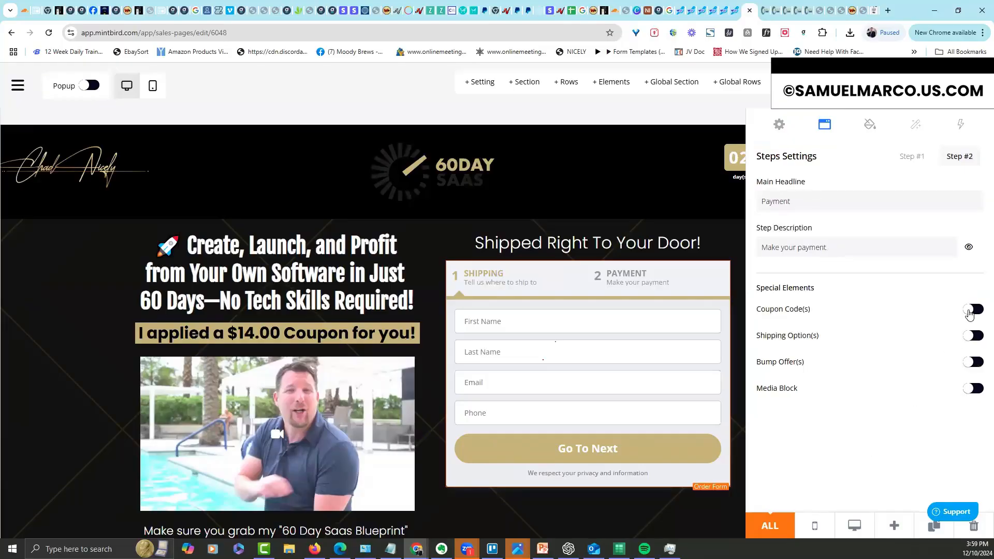
pyautogui.click(971, 311)
pyautogui.click(977, 313)
pyautogui.click(970, 339)
pyautogui.click(969, 394)
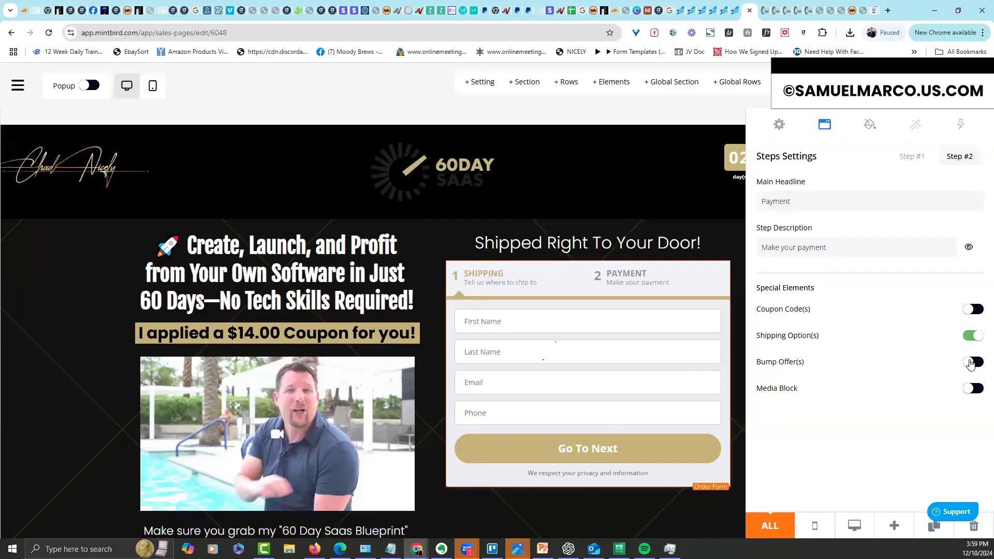
pyautogui.click(971, 364)
# Close the order form settings and display the Payment step on the canvas
pyautogui.click(642, 365)
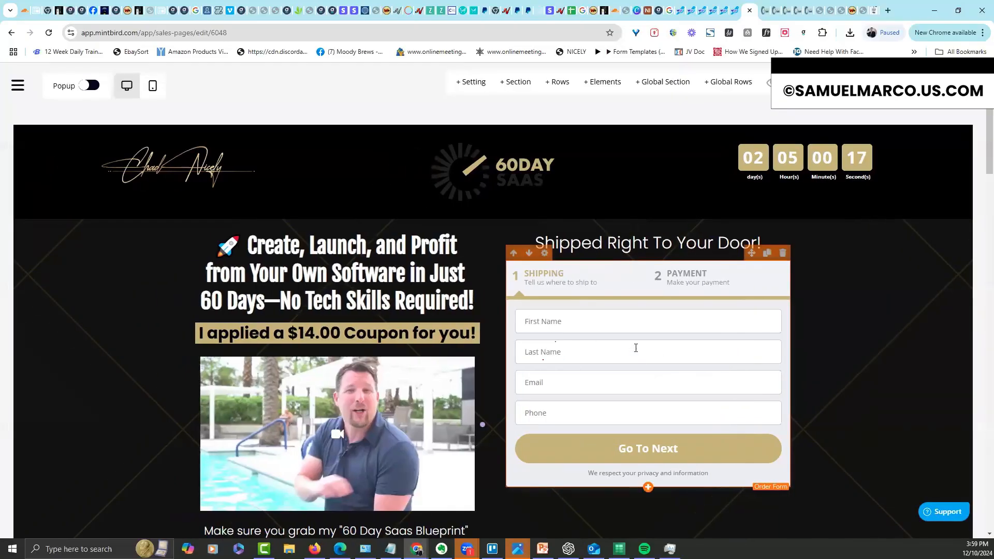
pyautogui.click(545, 255)
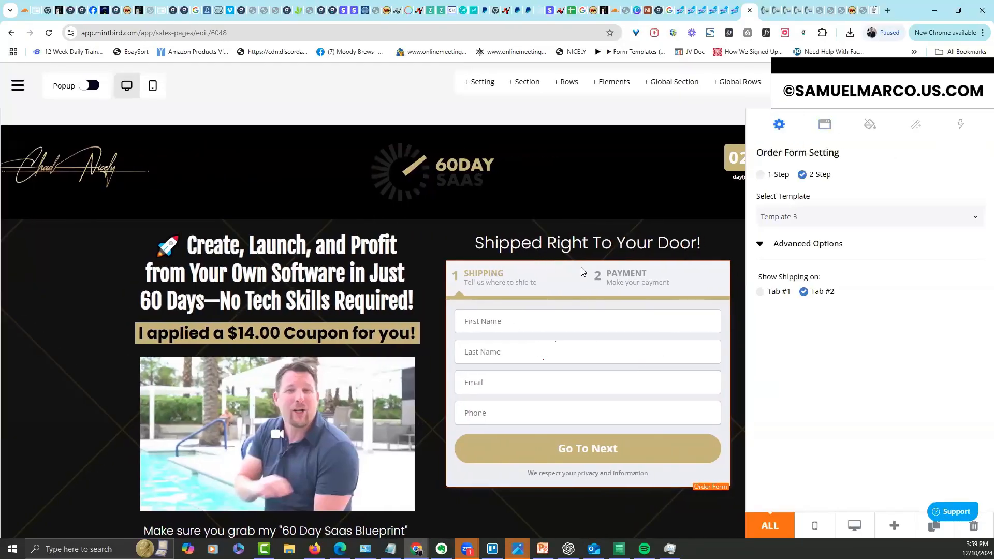
pyautogui.click(642, 286)
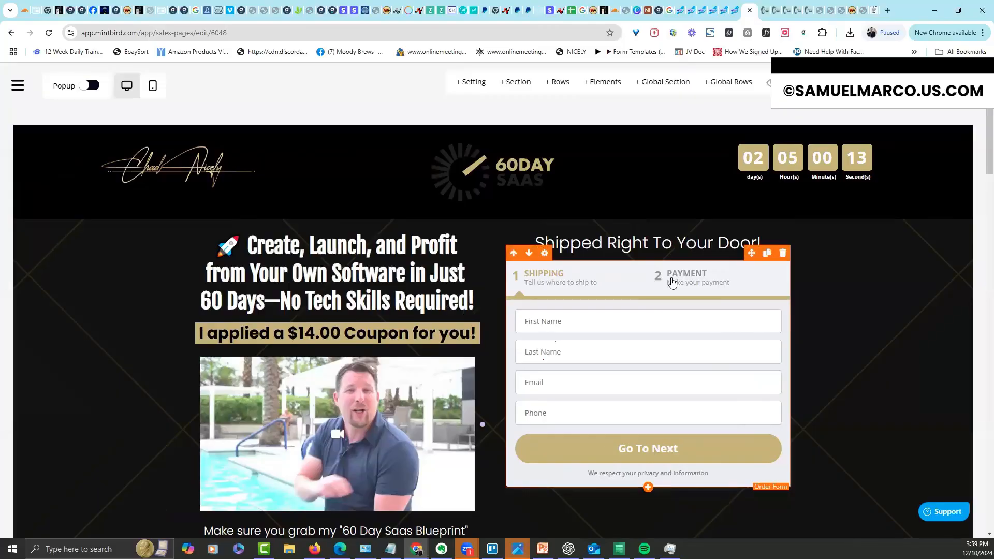
pyautogui.click(666, 279)
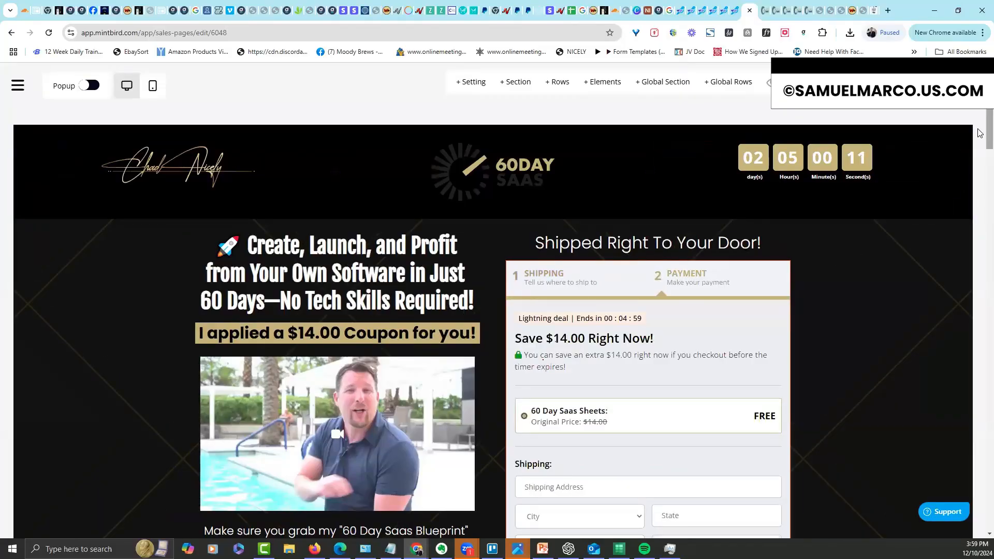
# Below the shipping options, add a bump offer and list the five available offers
pyautogui.scroll(-2, 979, 150)
pyautogui.scroll(-8, 980, 150)
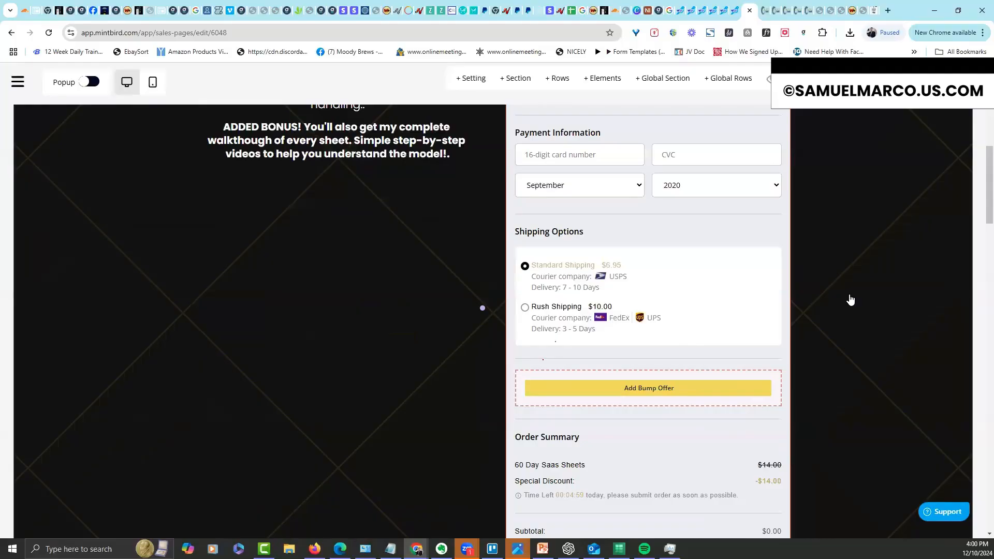
pyautogui.scroll(-2, 981, 227)
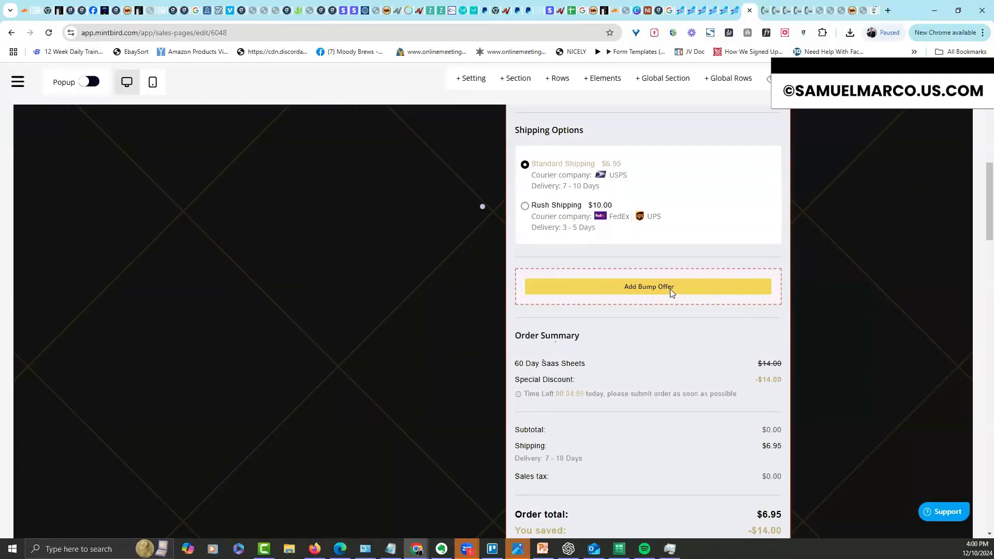
pyautogui.click(671, 291)
pyautogui.click(790, 198)
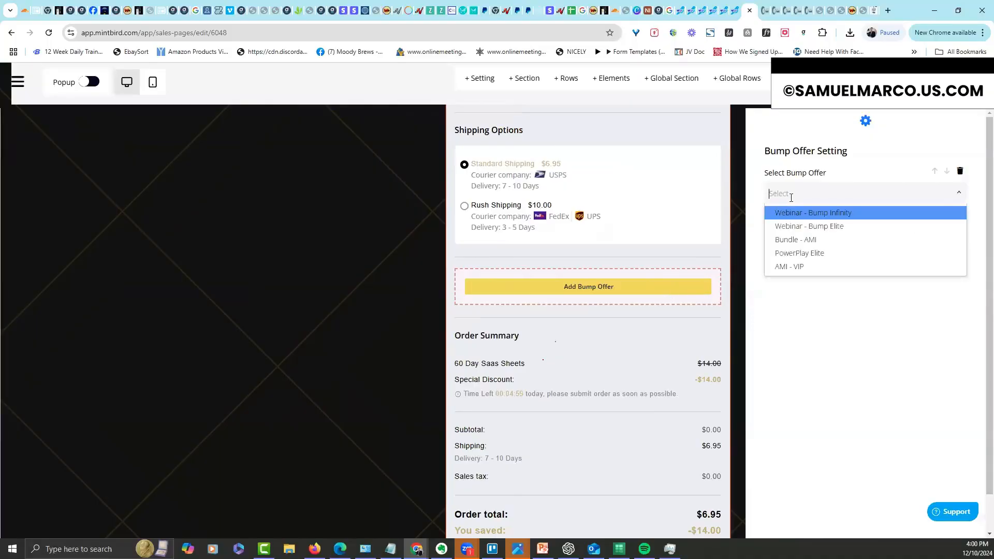
pyautogui.click(789, 240)
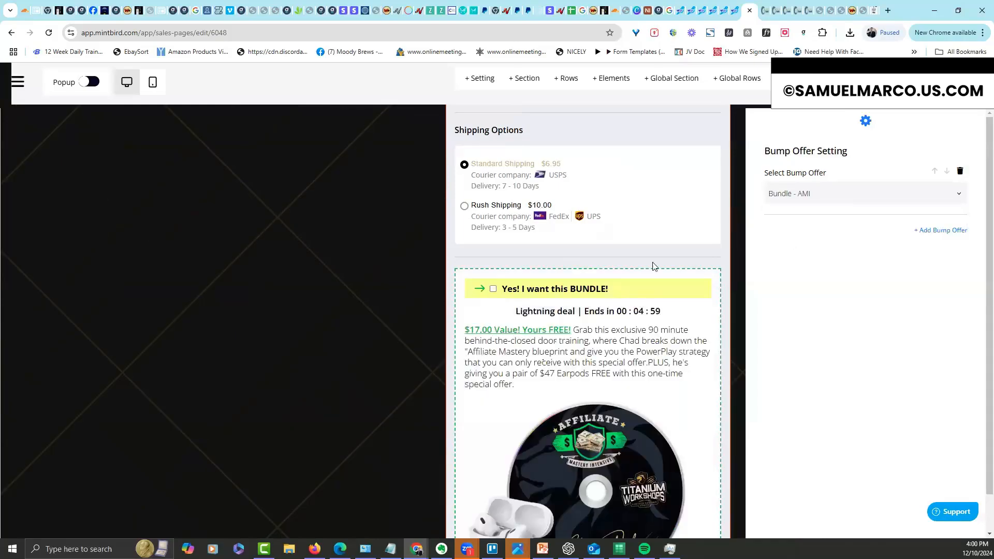
pyautogui.click(675, 245)
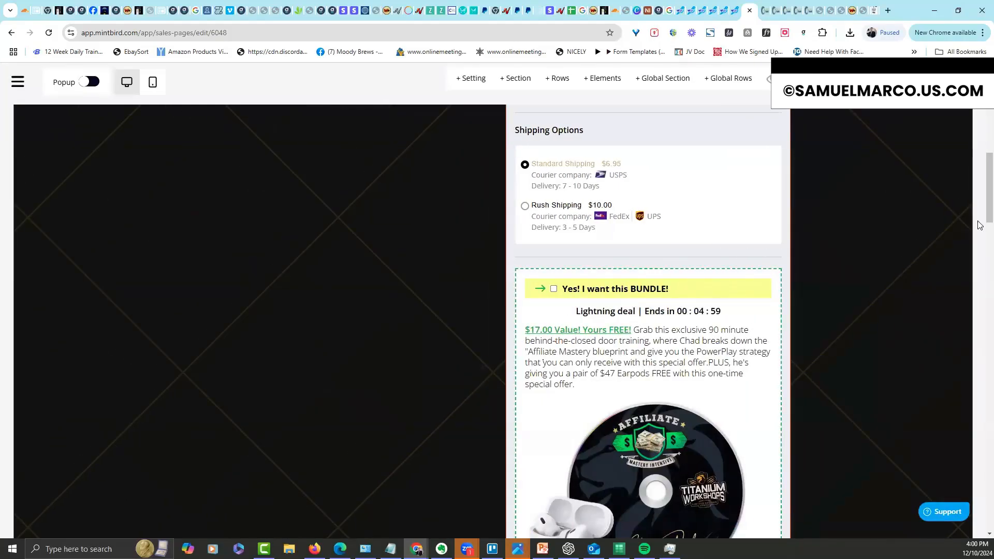
pyautogui.scroll(-3, 978, 208)
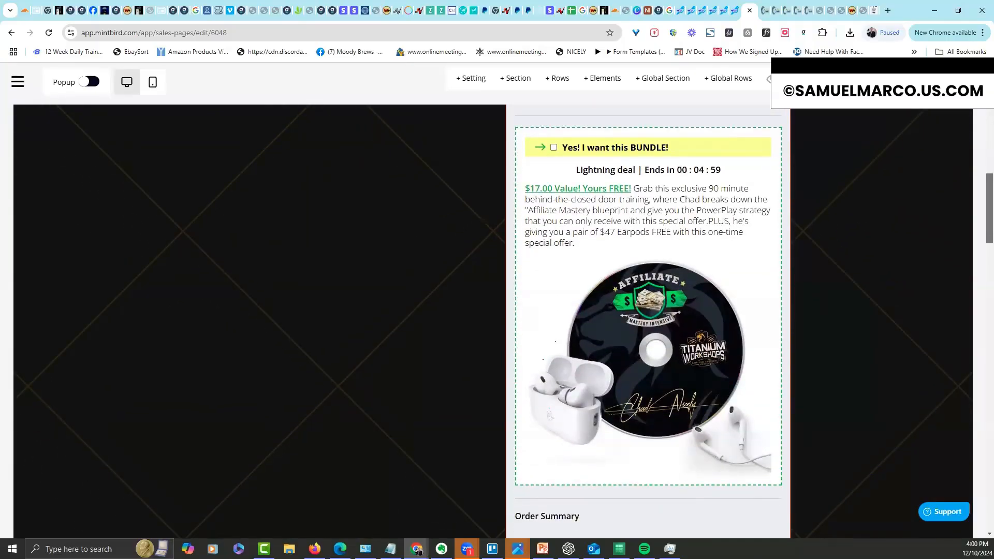
pyautogui.scroll(8, 979, 223)
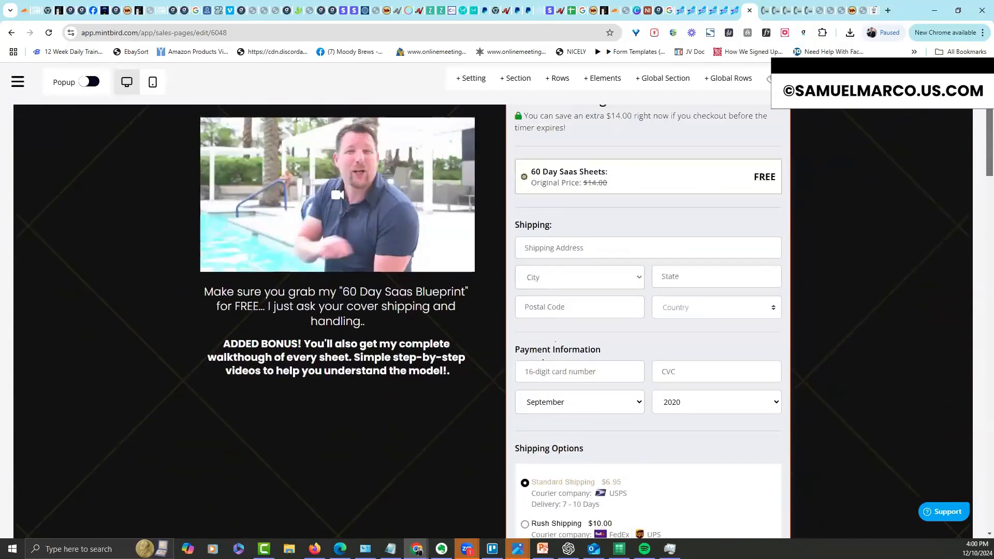
pyautogui.scroll(-15, 979, 223)
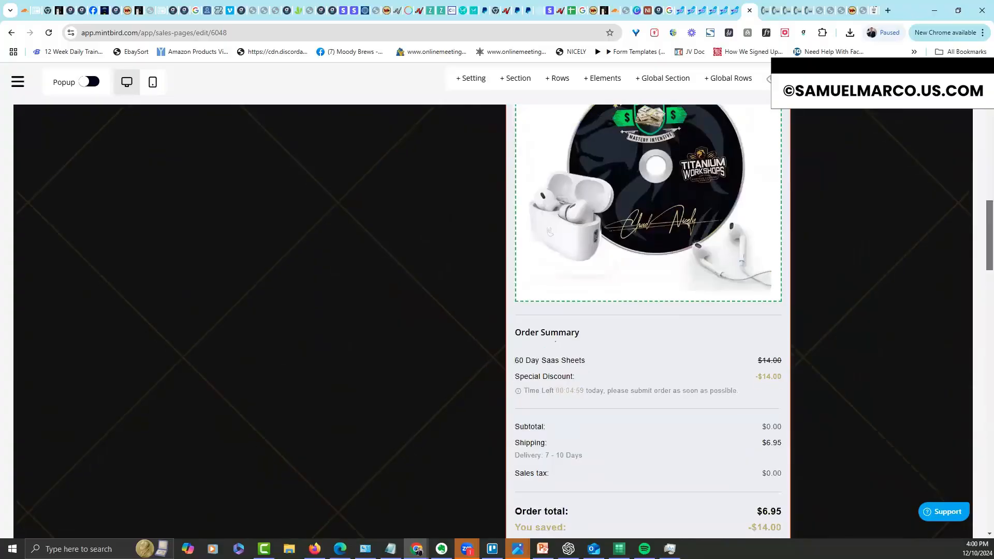
pyautogui.scroll(-3, 648, 322)
pyautogui.scroll(15, 648, 321)
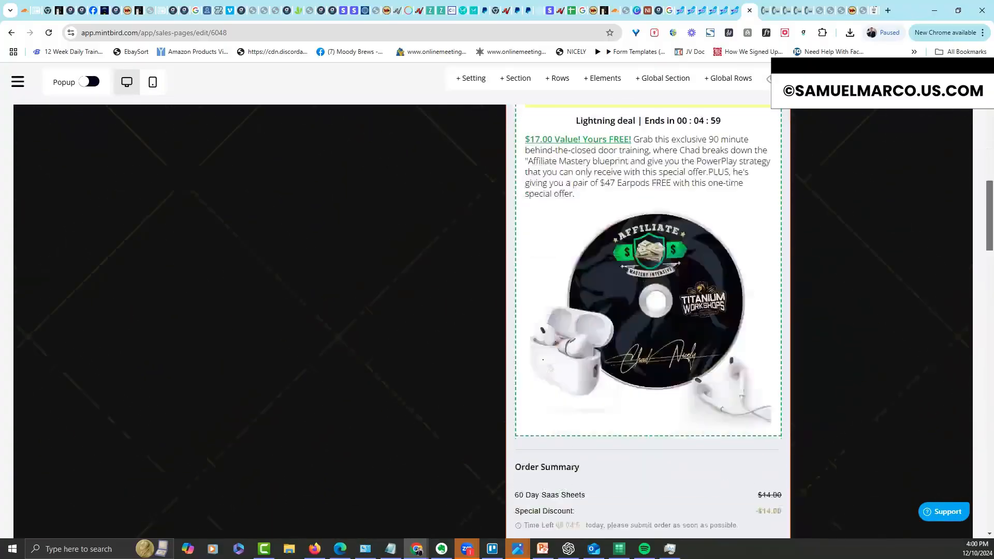
pyautogui.scroll(-9, 648, 321)
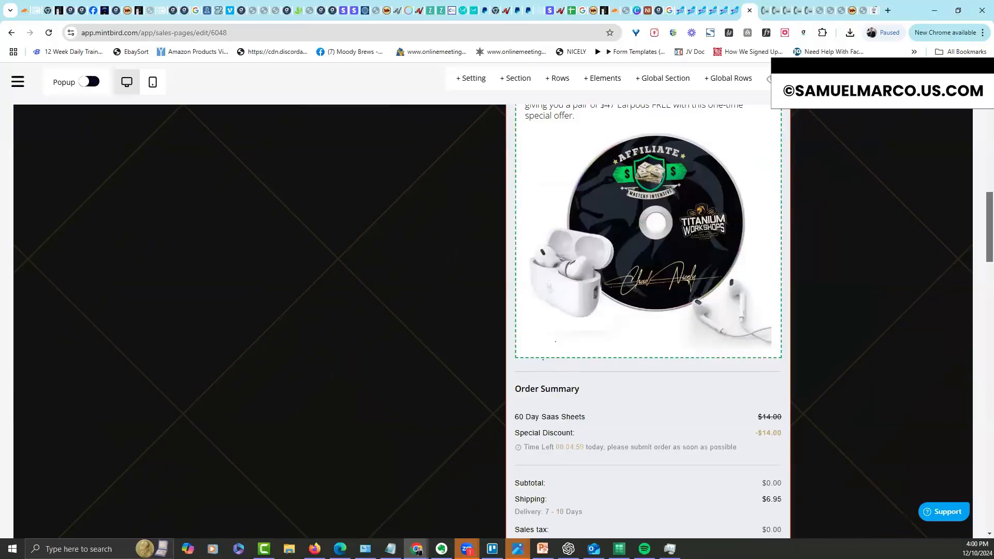
pyautogui.scroll(15, 649, 321)
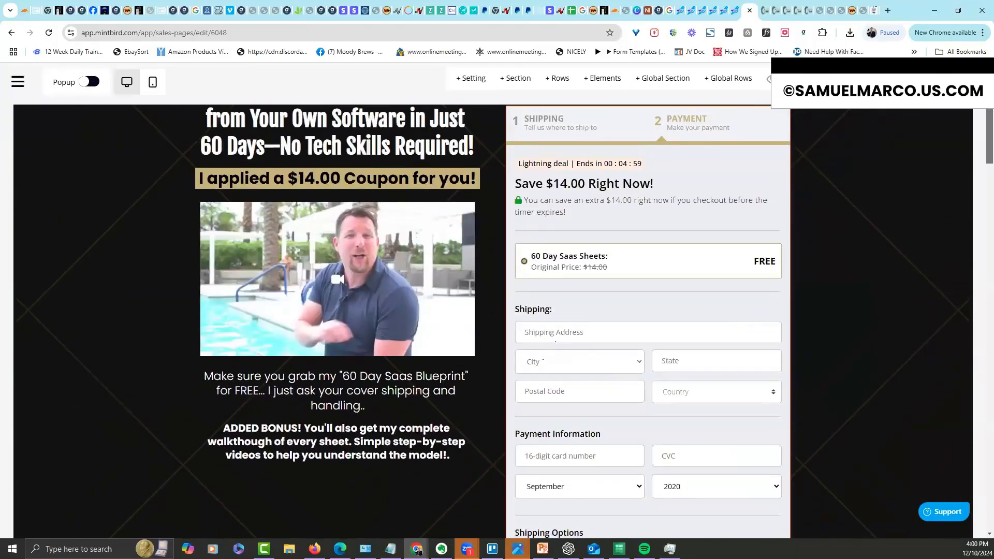
pyautogui.scroll(-1, 648, 321)
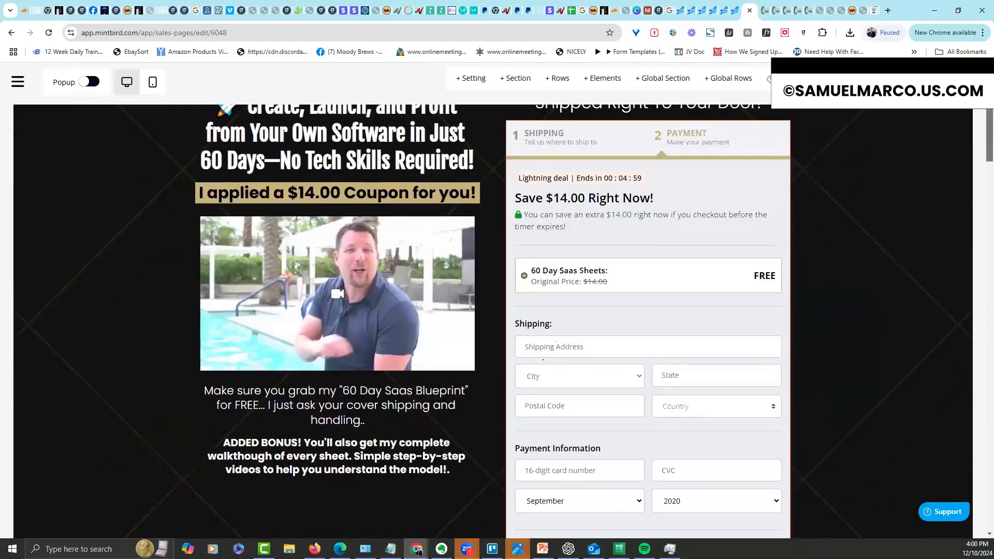
pyautogui.scroll(-12, 544, 352)
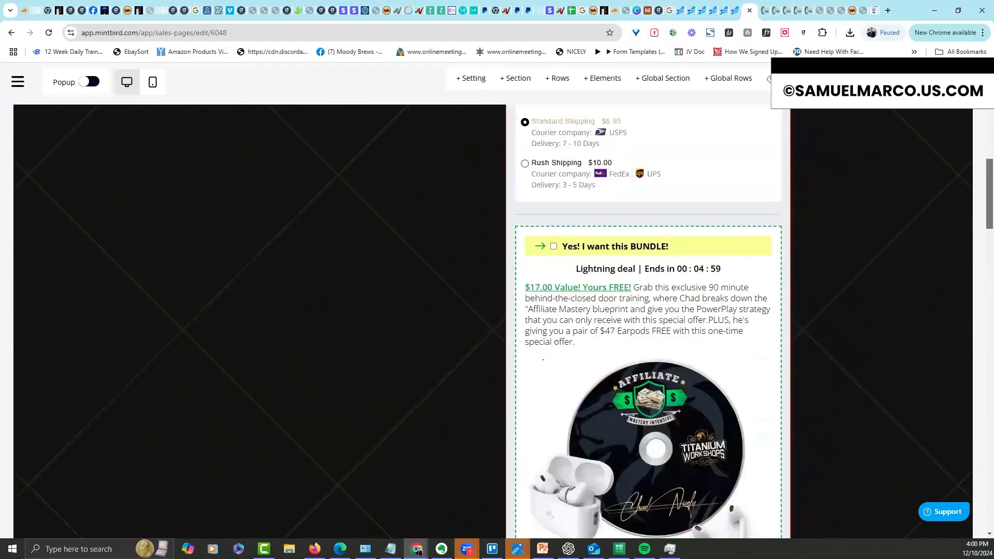
pyautogui.scroll(2, 766, 215)
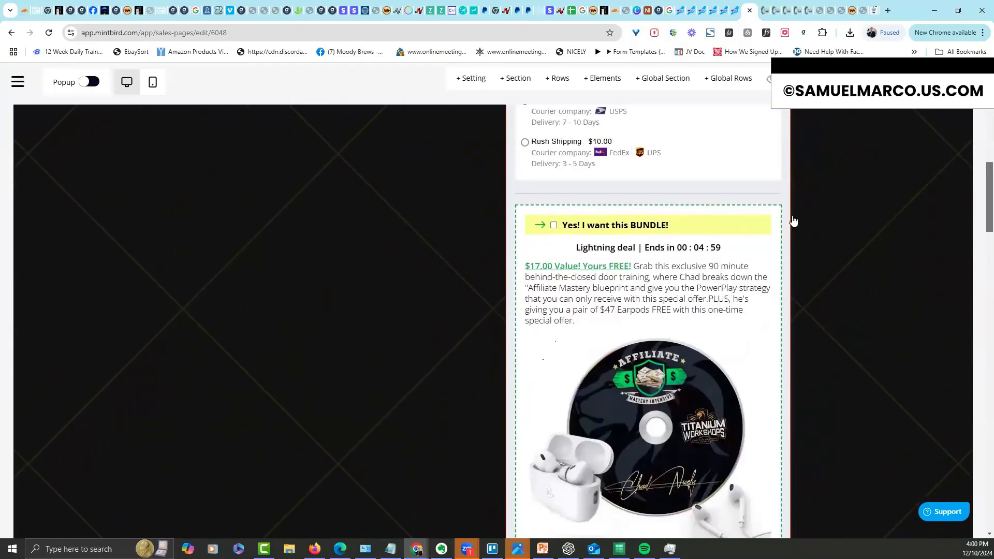
# Add a second bump offer slot in the bump offer block and select PowerPlay Elite
pyautogui.click(751, 208)
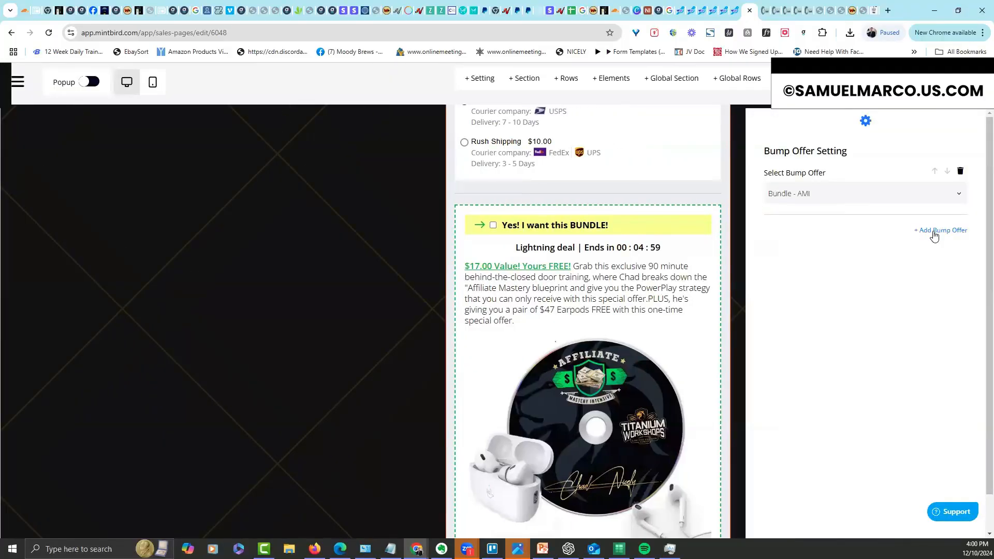
pyautogui.click(935, 232)
pyautogui.click(868, 254)
pyautogui.click(828, 312)
pyautogui.click(370, 353)
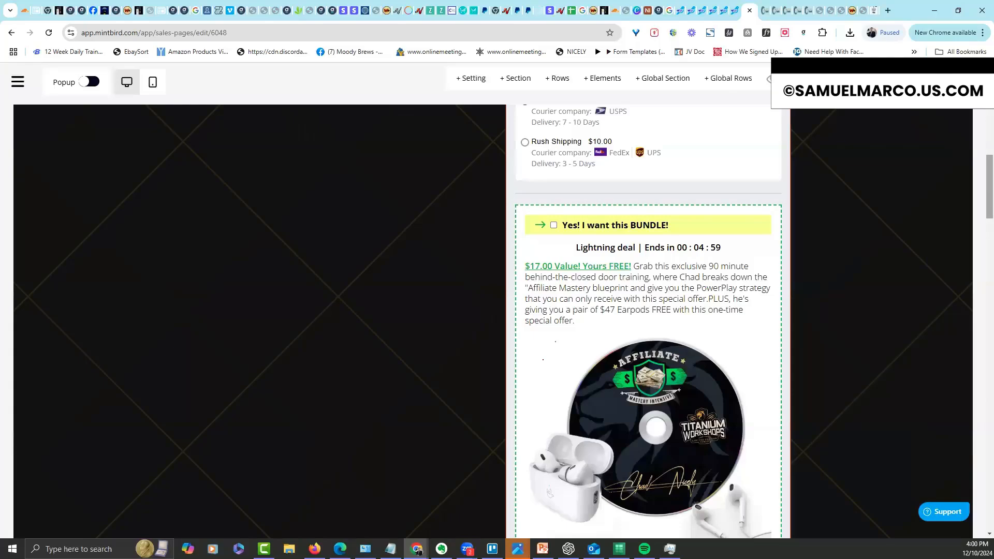
# Scroll through the Payment step to check the new $47.00 PowerPlay Elite Upgrade box
pyautogui.scroll(-8, 989, 186)
pyautogui.moveTo(990, 251); pyautogui.dragTo(989, 256)
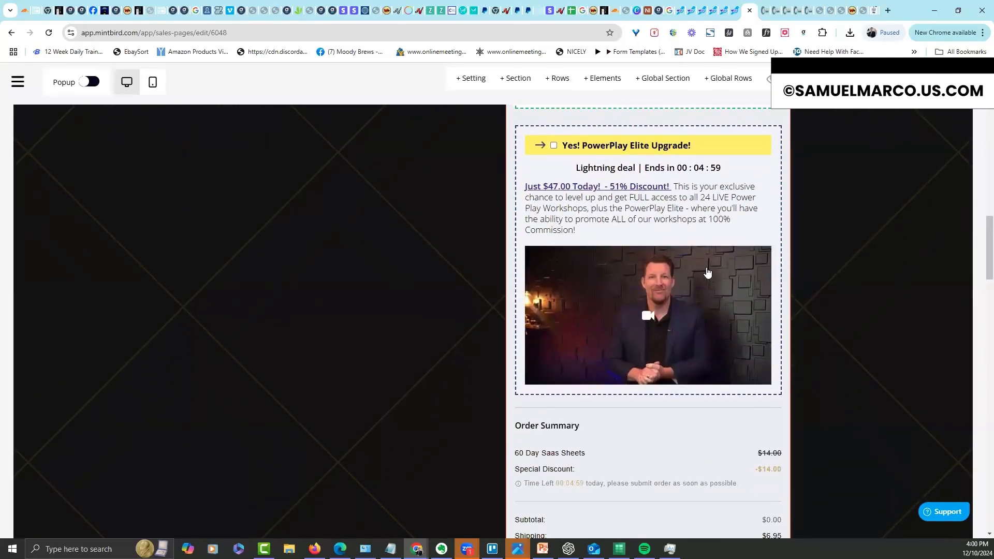
pyautogui.scroll(2, 979, 266)
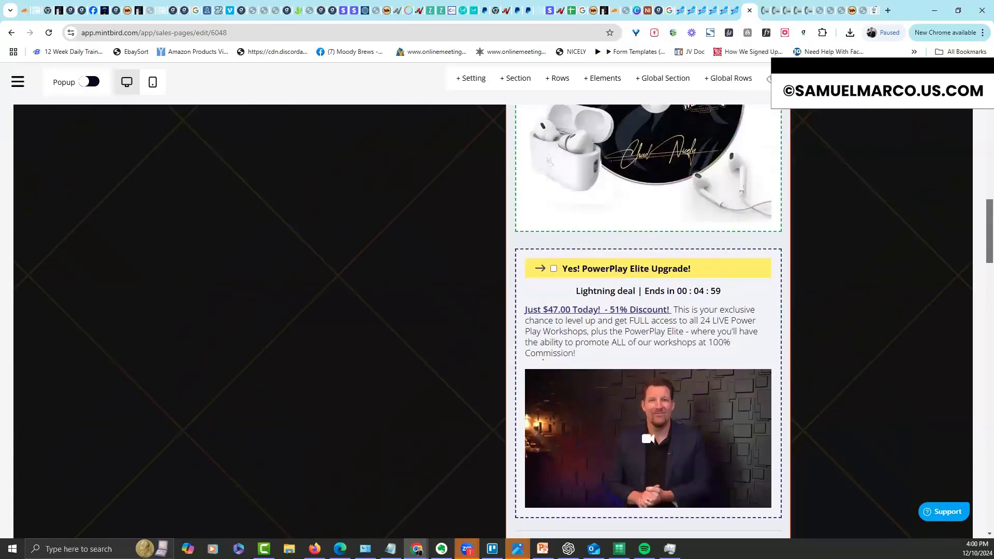
pyautogui.scroll(-6, 980, 249)
pyautogui.scroll(4, 981, 246)
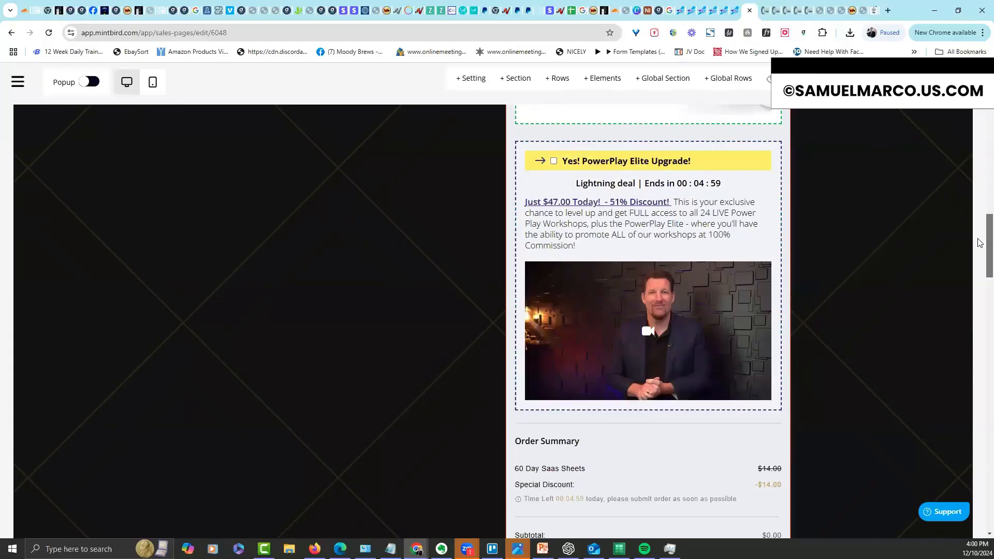
pyautogui.scroll(1, 980, 243)
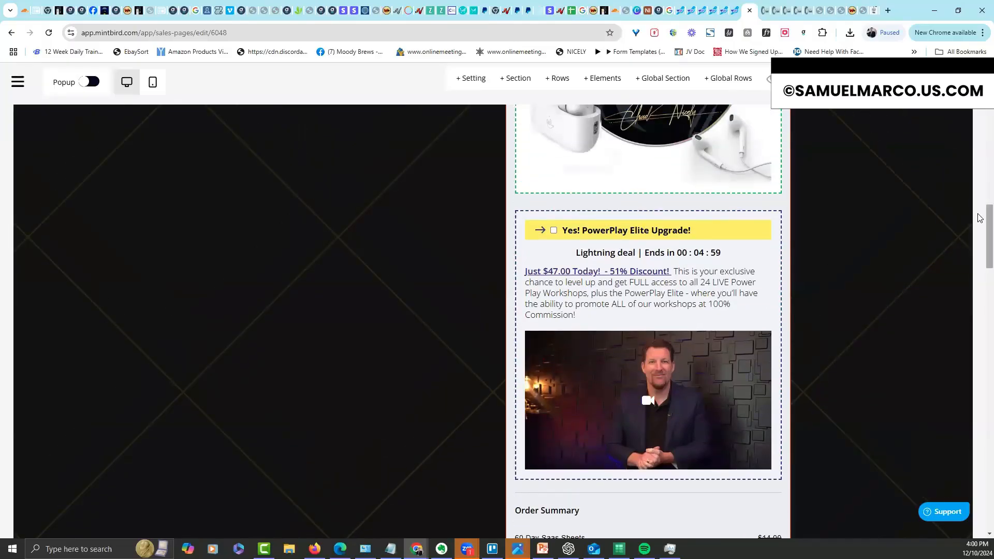
pyautogui.scroll(3, 980, 202)
pyautogui.scroll(15, 980, 199)
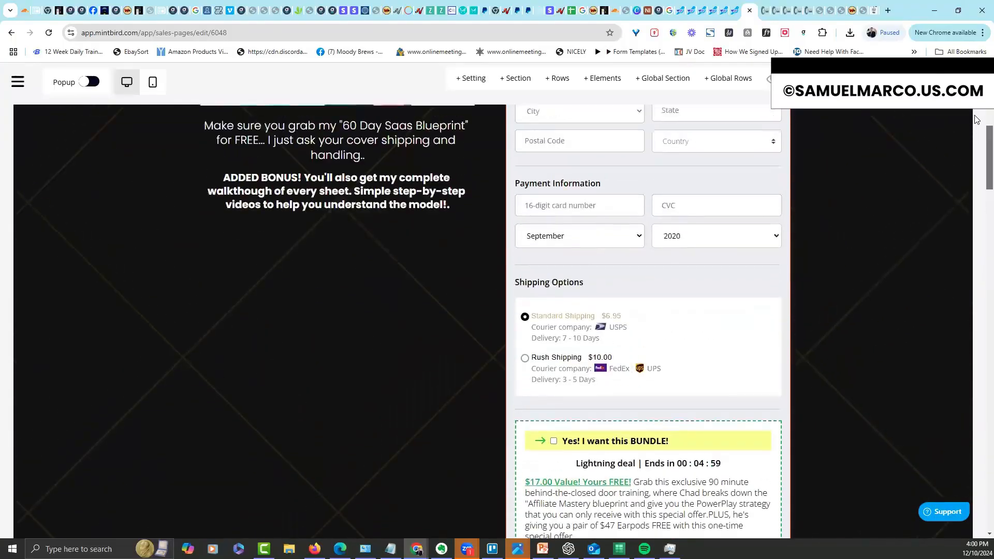
pyautogui.scroll(2, 980, 199)
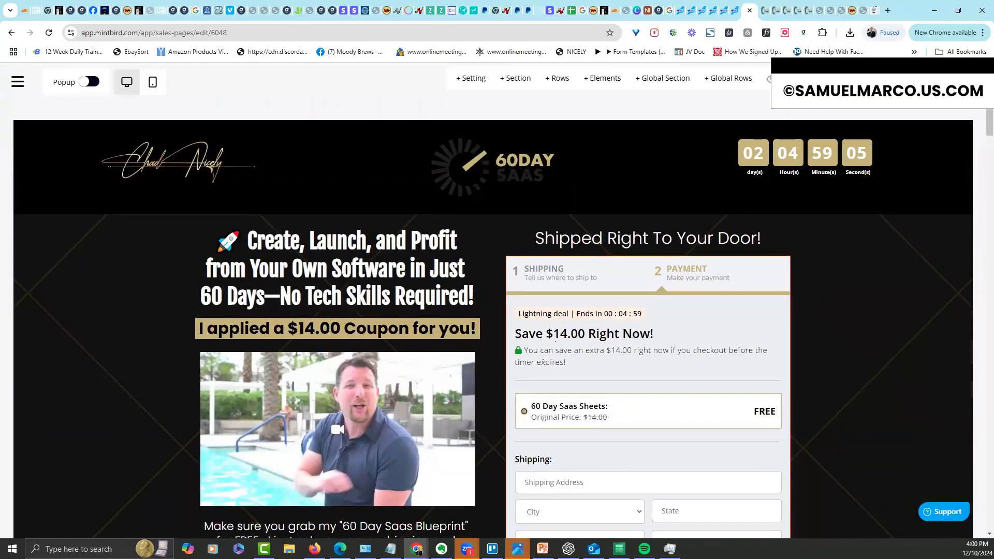
# On the live 60 Day Sheets page, go to the payment step and choose $10.00 Rush Shipping
pyautogui.click(769, 79)
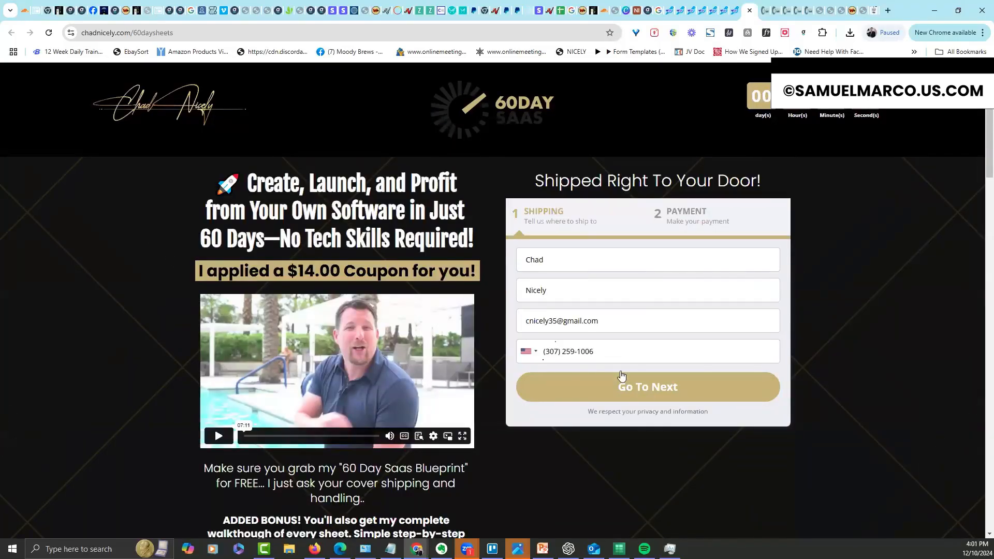
pyautogui.click(622, 373)
pyautogui.scroll(-9, 979, 115)
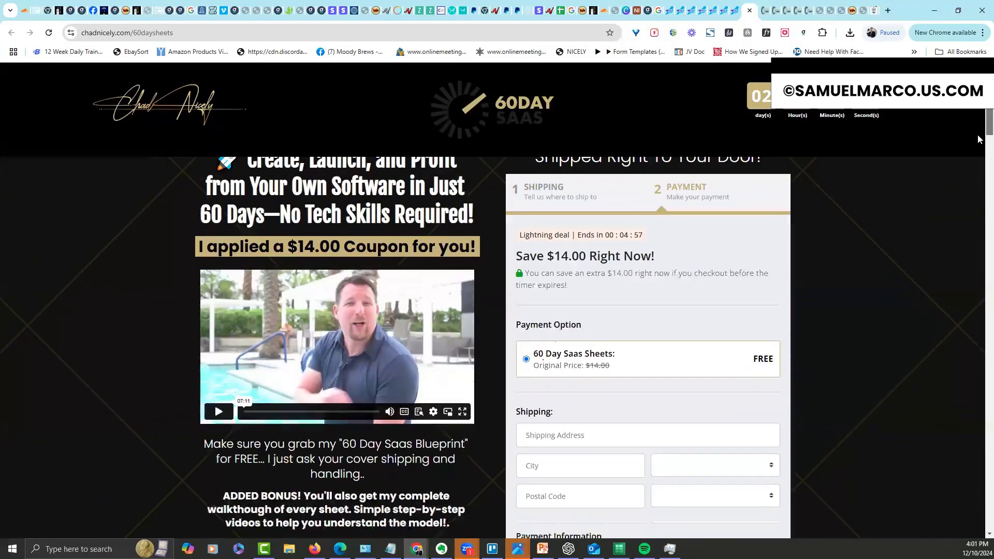
pyautogui.scroll(-2, 979, 193)
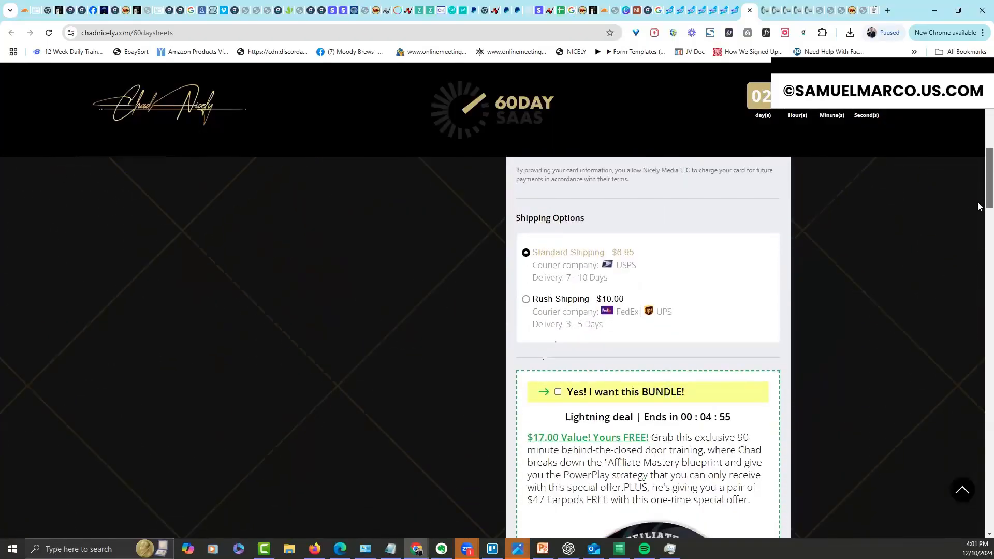
pyautogui.click(527, 291)
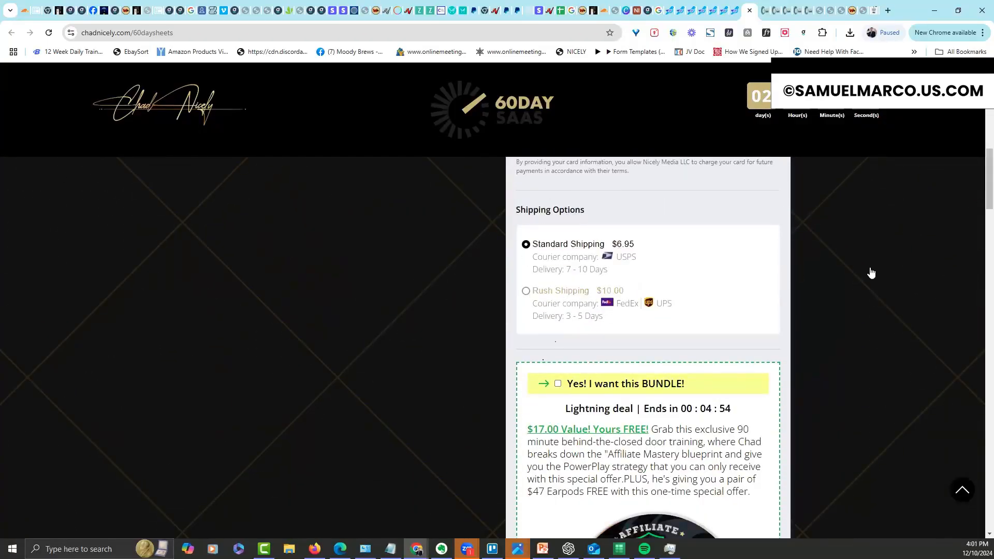
# Tick the BUNDLE and PowerPlay Elite bump offers for a $74.00 order total
pyautogui.scroll(-5, 979, 201)
pyautogui.scroll(3, 979, 202)
pyautogui.click(558, 270)
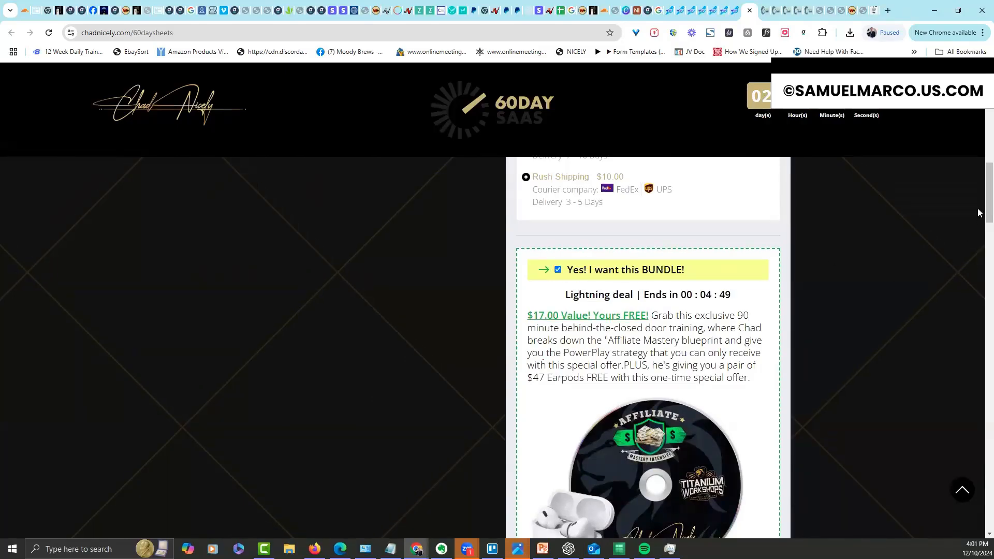
pyautogui.scroll(-8, 979, 211)
pyautogui.click(558, 243)
pyautogui.scroll(-6, 979, 251)
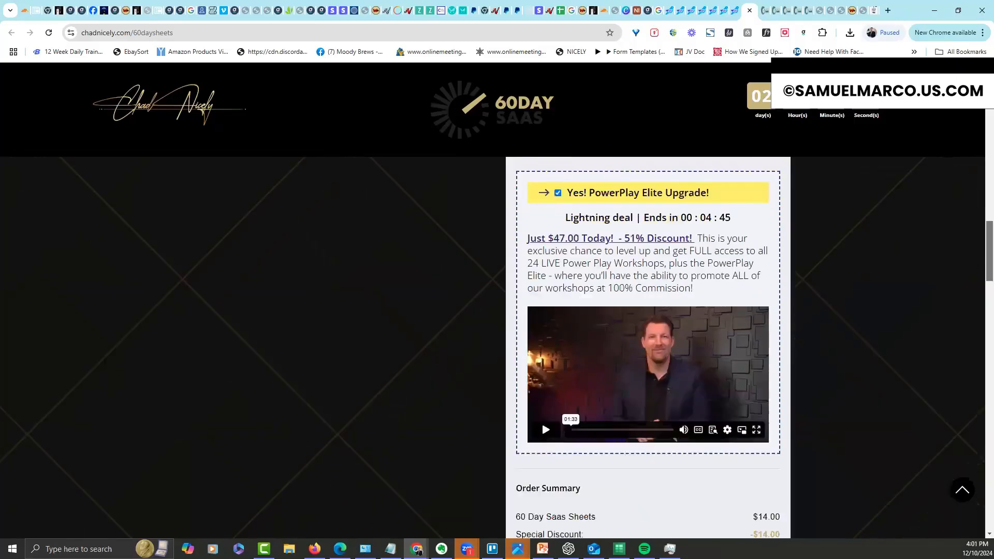
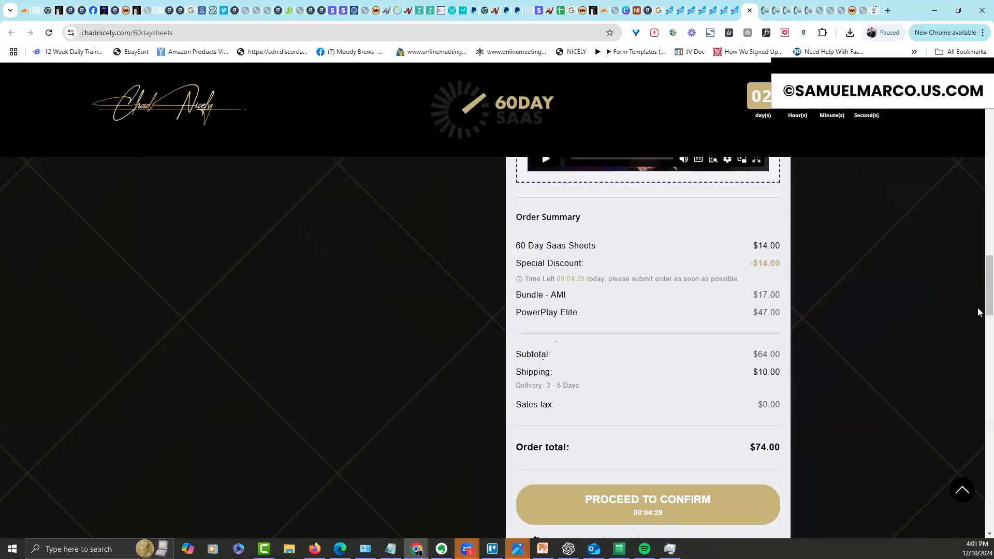
# Scroll the live checkout page to review the ticked bump offers and order total
pyautogui.scroll(-4, 978, 314)
pyautogui.scroll(2, 978, 326)
pyautogui.scroll(15, 978, 314)
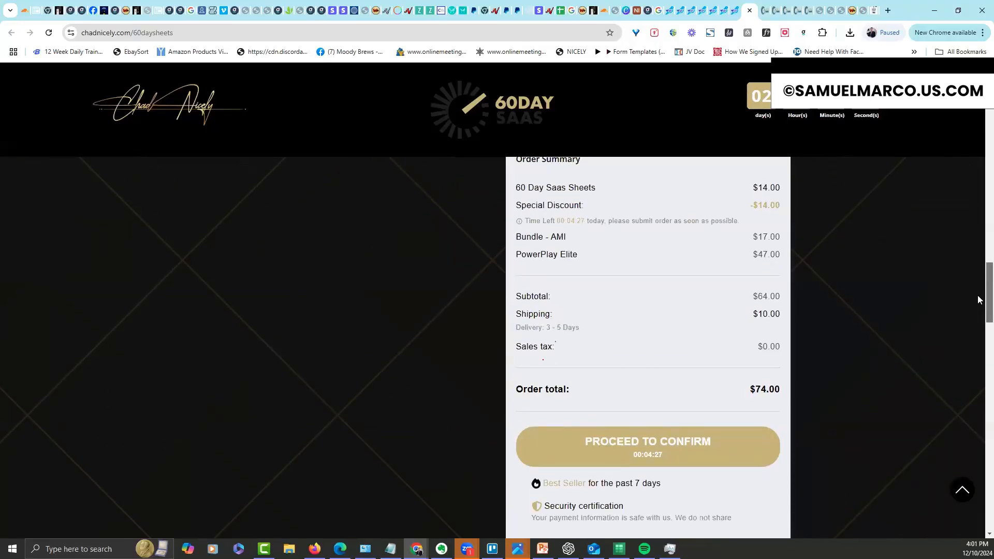
pyautogui.scroll(6, 979, 145)
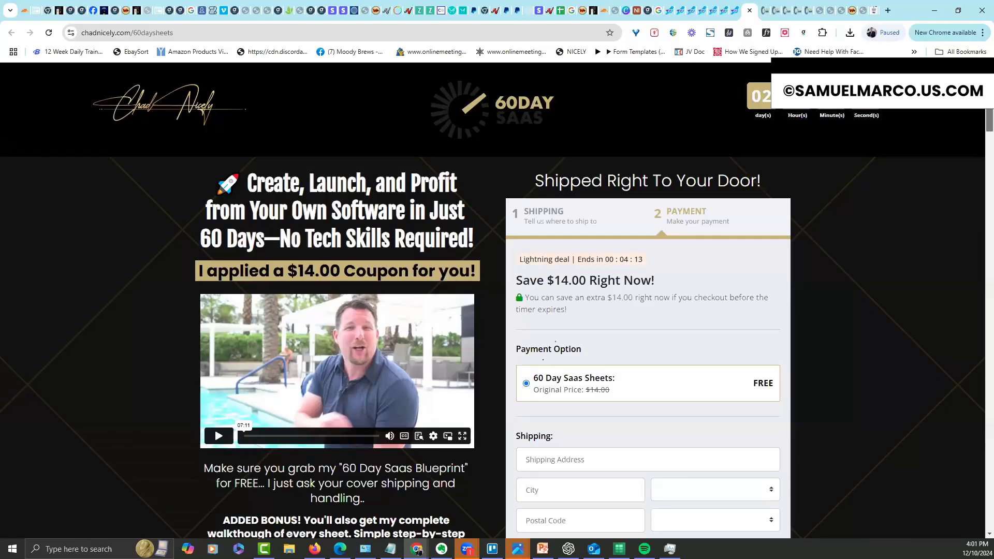
pyautogui.scroll(-12, 978, 126)
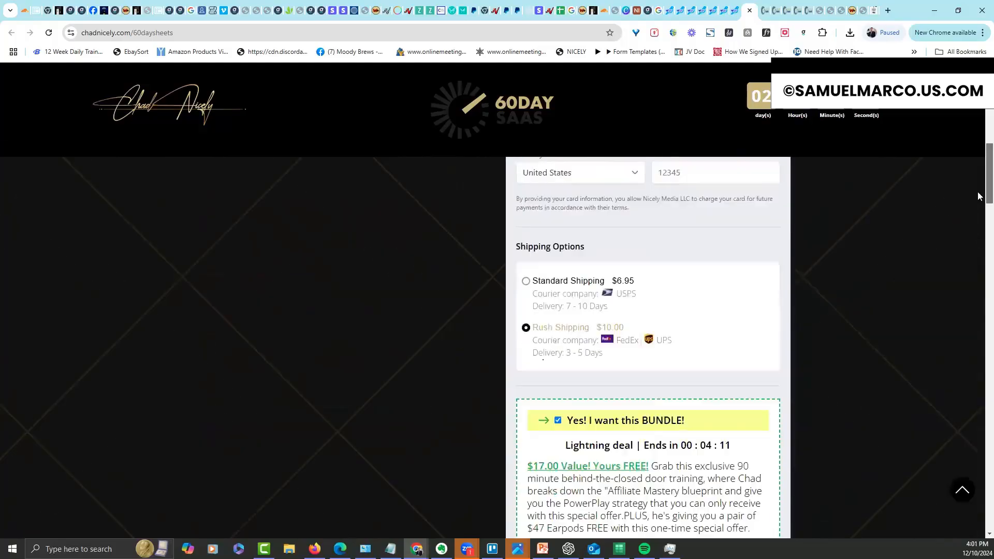
pyautogui.scroll(-14, 979, 196)
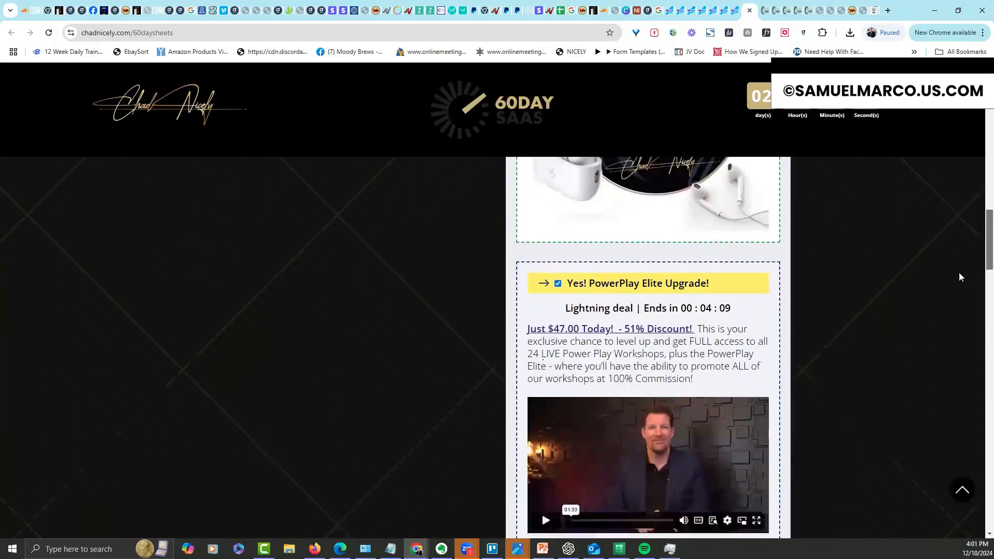
pyautogui.scroll(20, 966, 207)
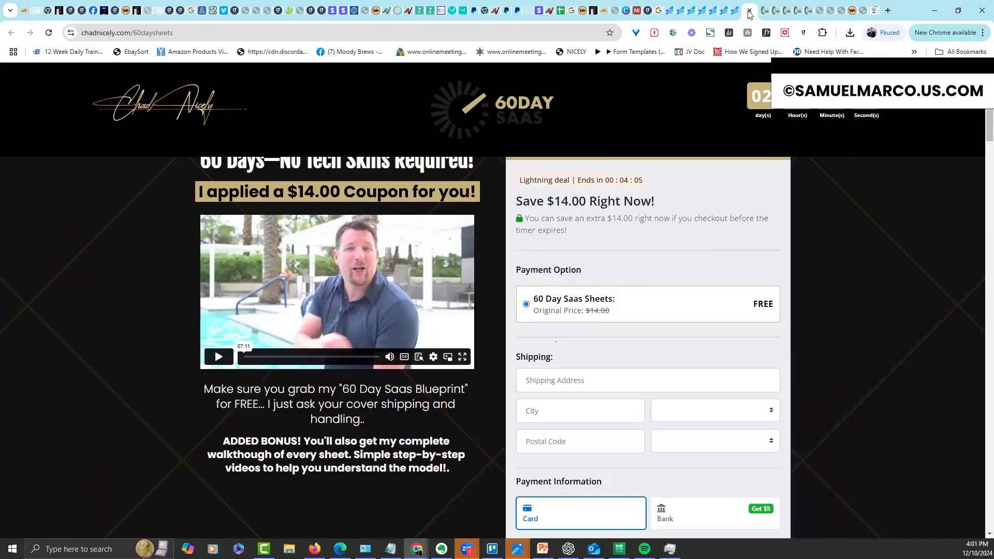
# From MintBird's Bump Offers library, start a new paid bump offer named 60 Day Audio
pyautogui.click(733, 12)
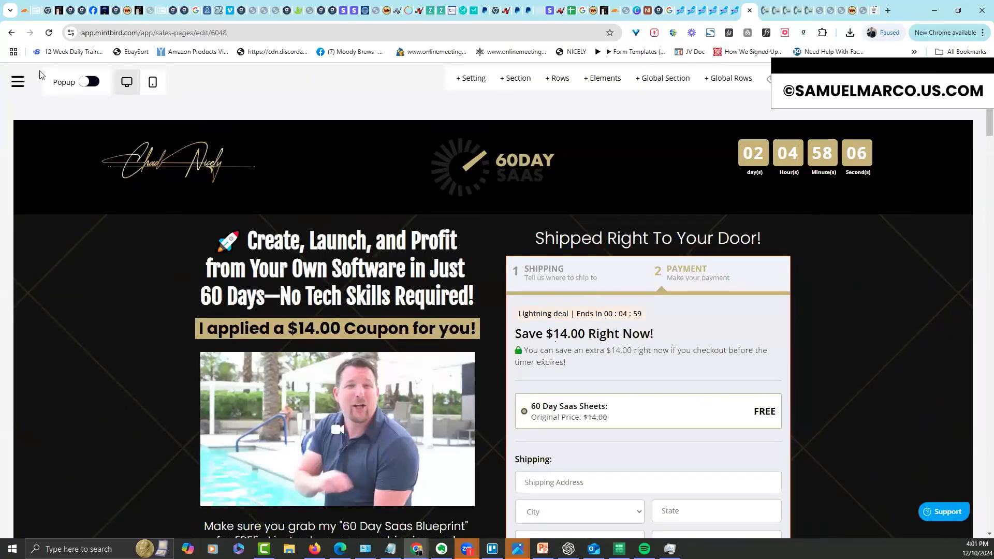
pyautogui.click(18, 81)
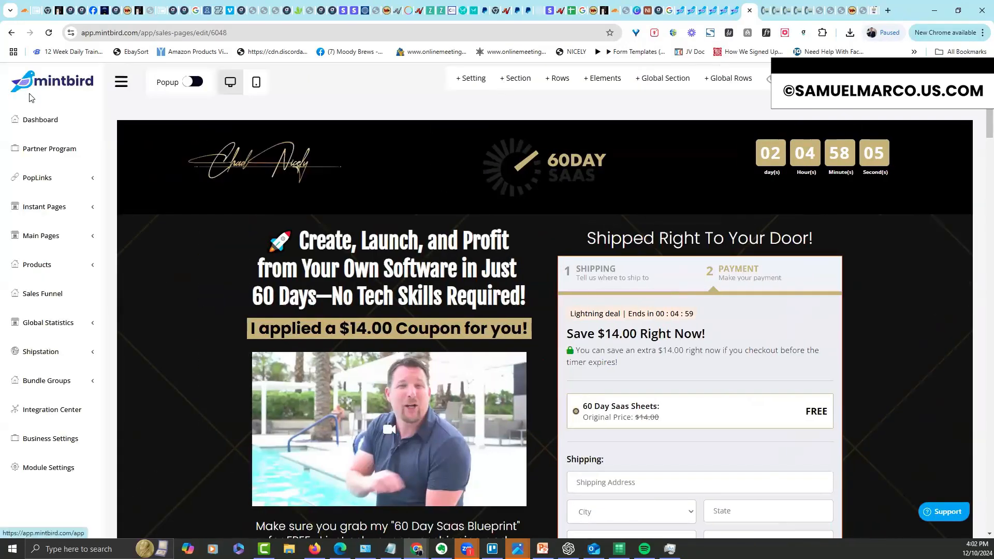
pyautogui.click(38, 383)
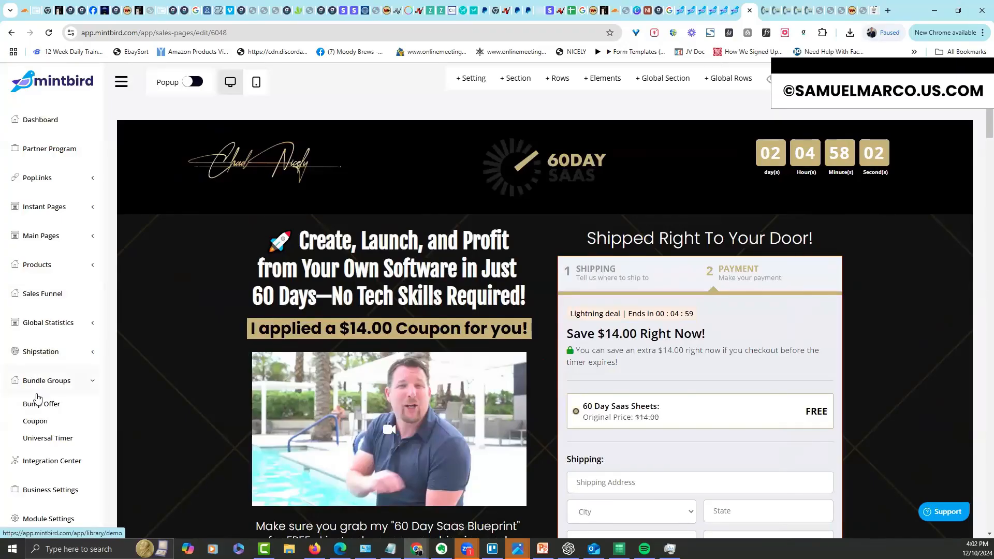
pyautogui.click(35, 405)
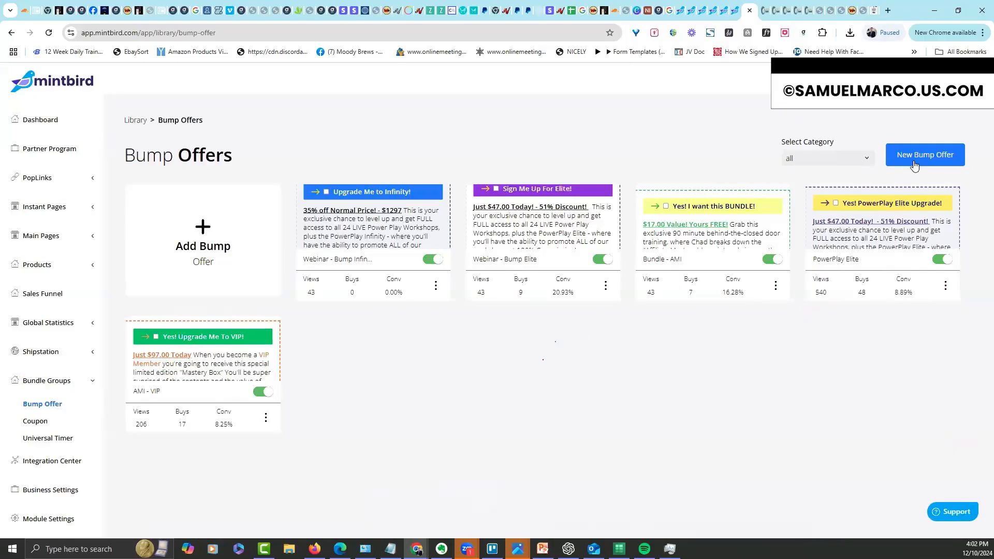
pyautogui.click(436, 287)
pyautogui.click(654, 345)
pyautogui.click(925, 157)
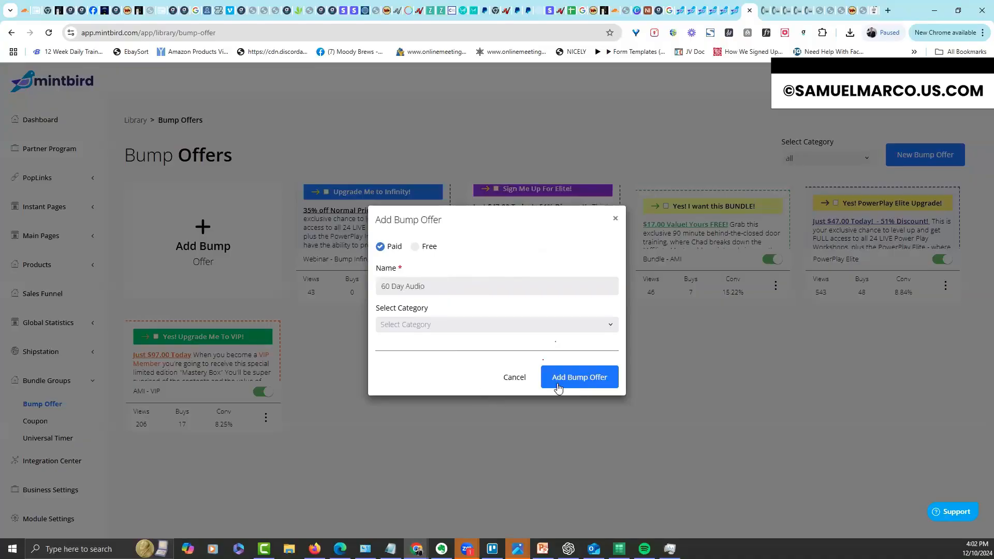
# Create the 60 Day Audio bump offer with the 60DAY SAAS logo as its image
pyautogui.click(599, 379)
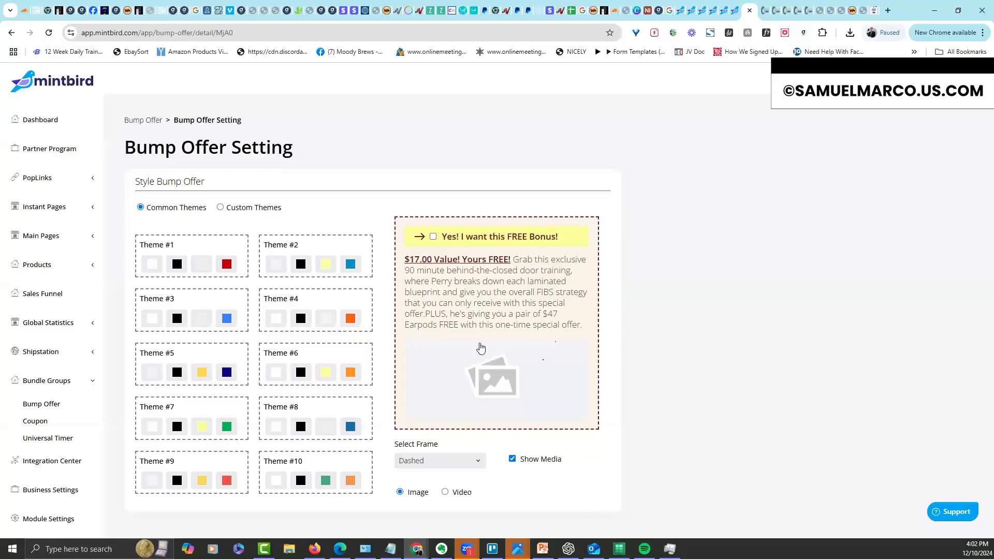
pyautogui.click(450, 491)
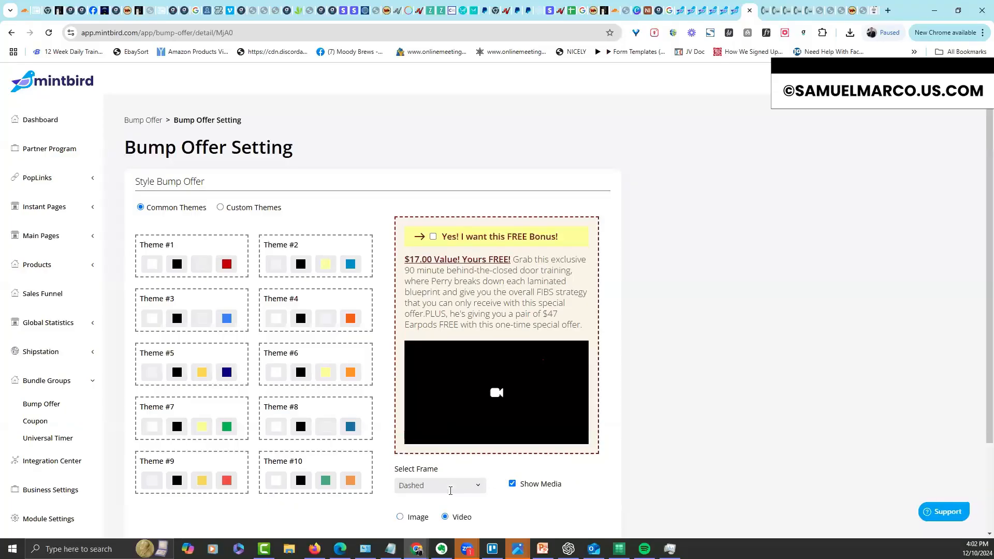
pyautogui.click(400, 517)
pyautogui.click(500, 378)
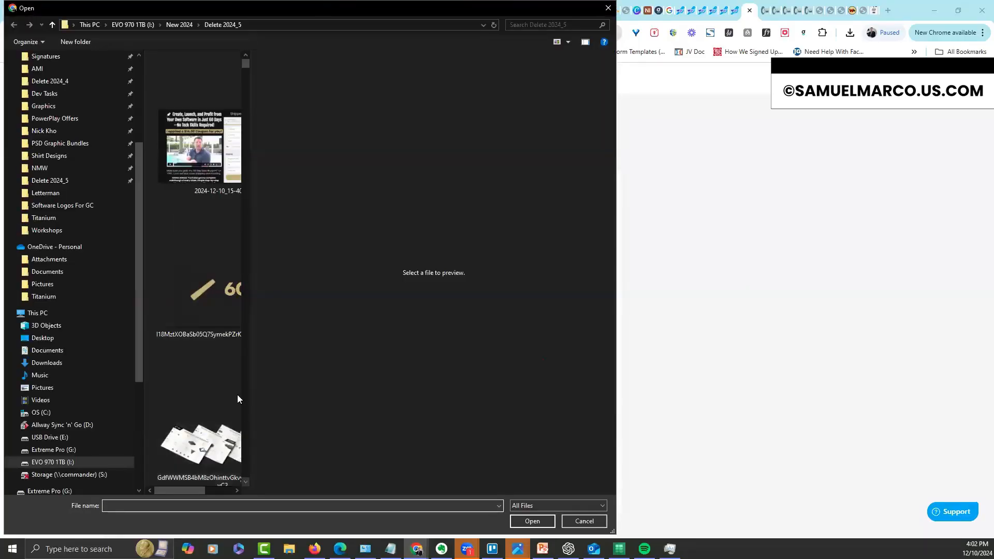
pyautogui.doubleClick(224, 305)
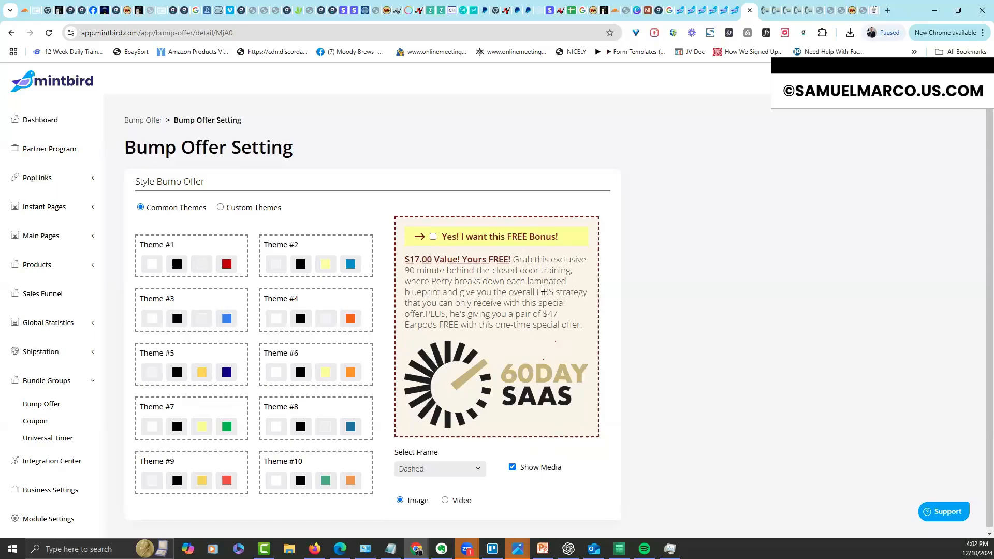
# Give the bump offer Theme #3 colours
pyautogui.click(216, 268)
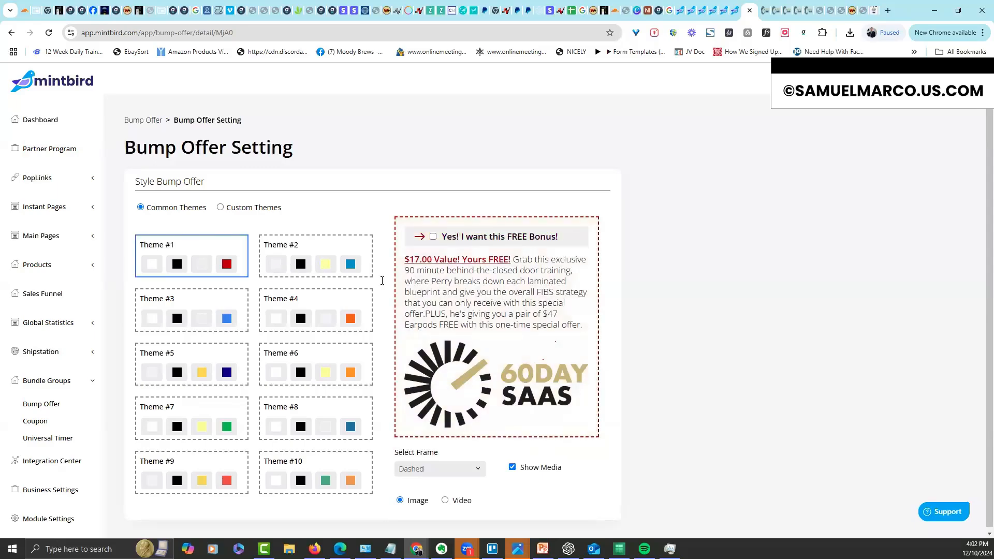
pyautogui.click(343, 268)
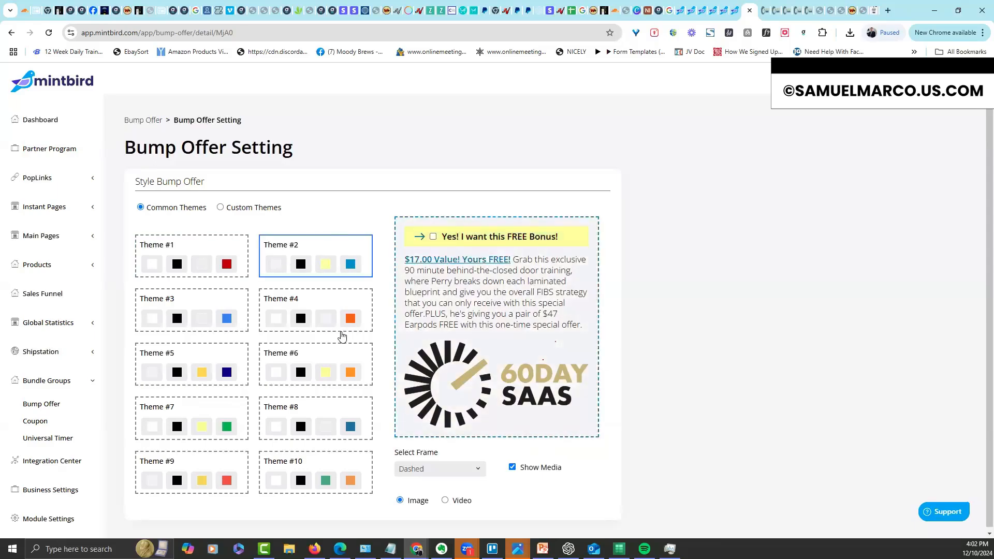
pyautogui.click(216, 363)
pyautogui.click(224, 320)
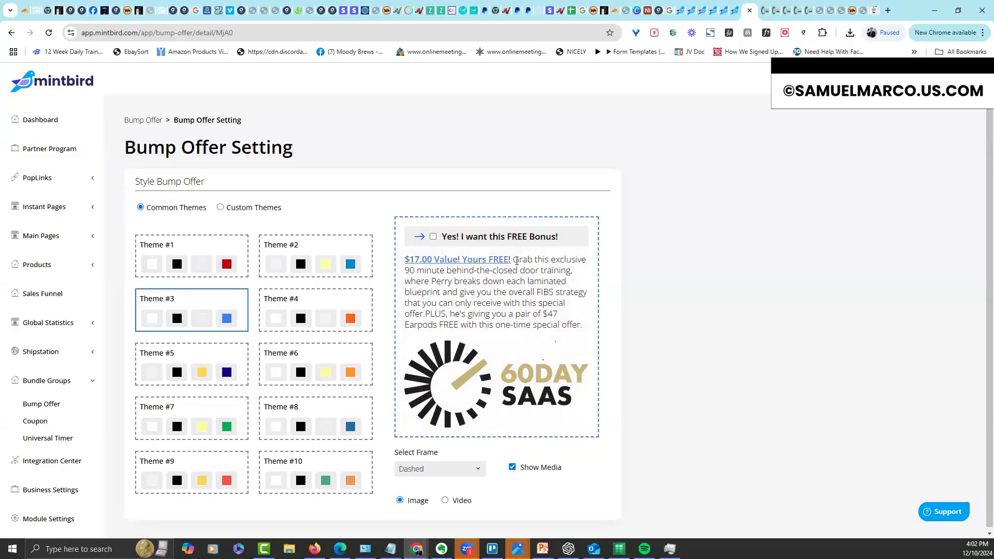
# Edit the description, changing the presenter's name and replacing FIBS with 60 Day strategy
pyautogui.hotkey('shift', 'Right')
pyautogui.moveTo(456, 282); pyautogui.dragTo(433, 280)
pyautogui.write('Chad')
pyautogui.moveTo(556, 291); pyautogui.dragTo(539, 291)
pyautogui.write('60 Day Str')
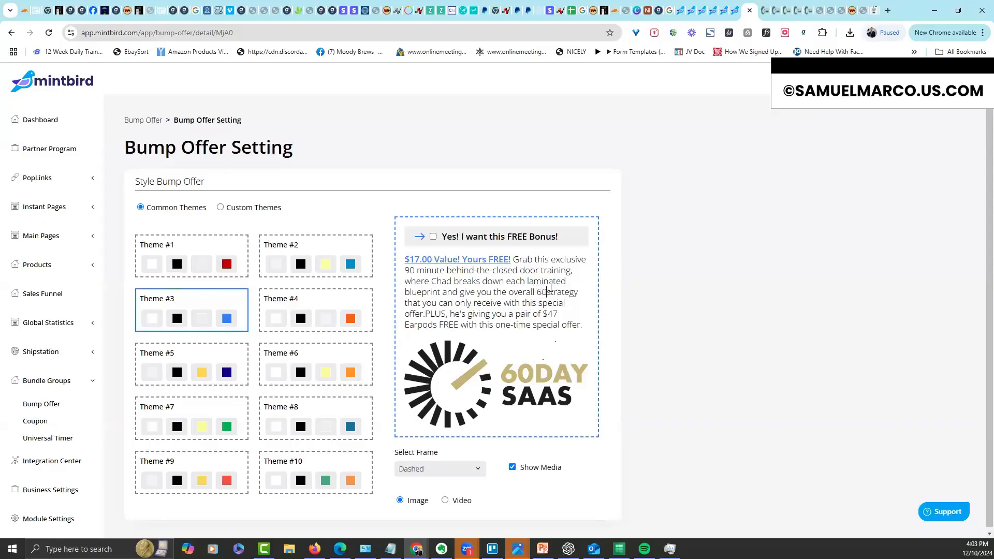
pyautogui.press('BackSpace')
pyautogui.press('BackSpace')
pyautogui.press('BackSpace')
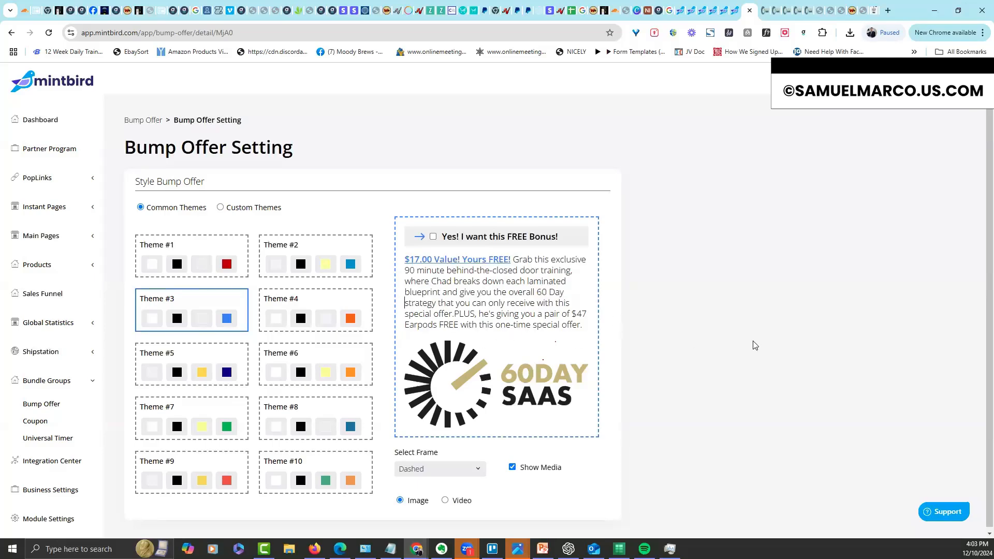
pyautogui.scroll(-1, 980, 275)
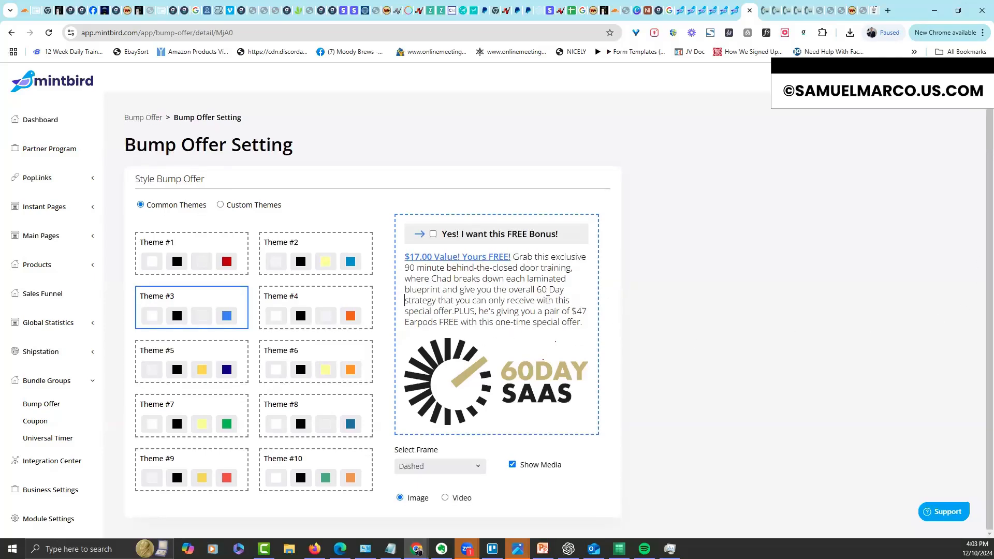
# Switch the offer to Custom Themes and keep its frame style set to Dashed
pyautogui.click(220, 205)
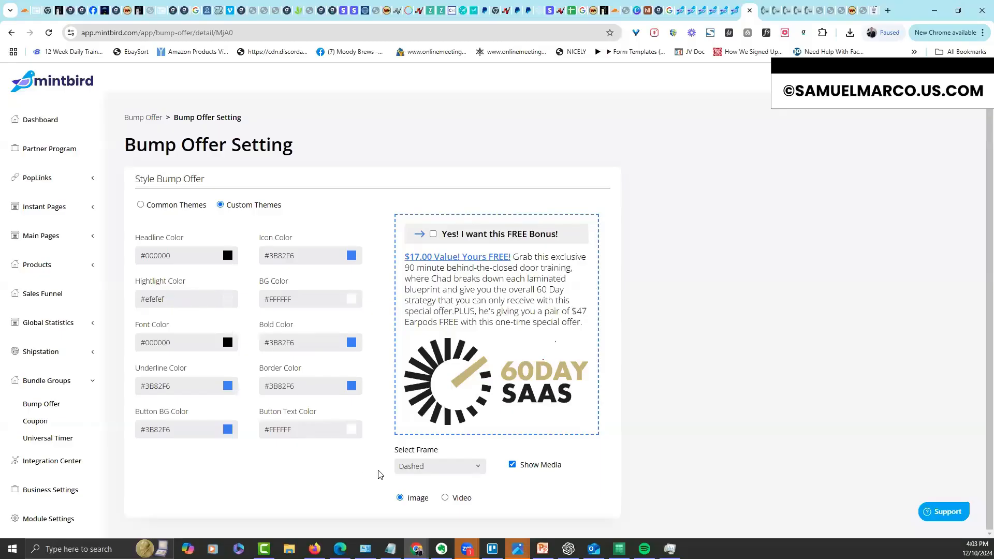
pyautogui.click(481, 473)
pyautogui.click(477, 472)
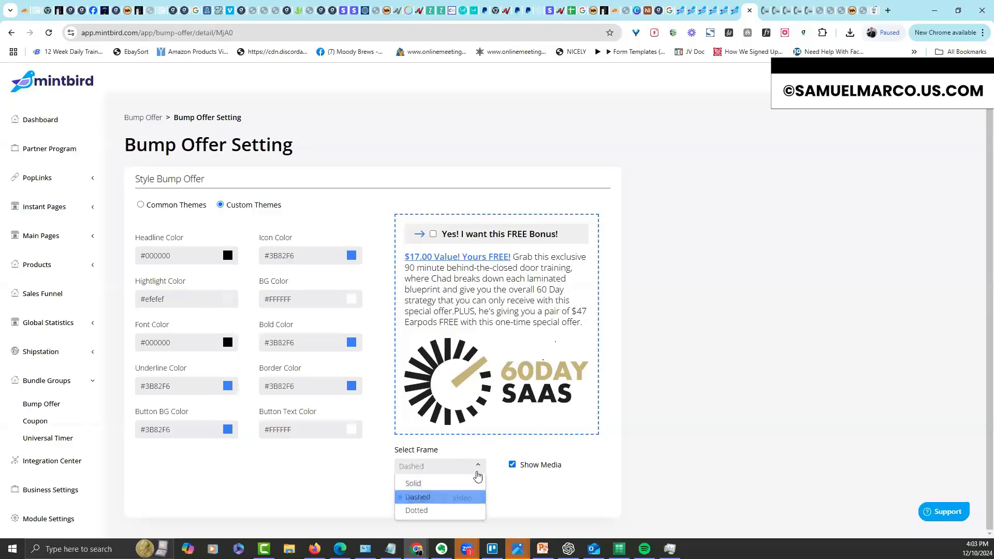
pyautogui.click(482, 470)
pyautogui.click(469, 472)
pyautogui.click(466, 469)
pyautogui.click(448, 484)
pyautogui.click(476, 468)
pyautogui.click(456, 500)
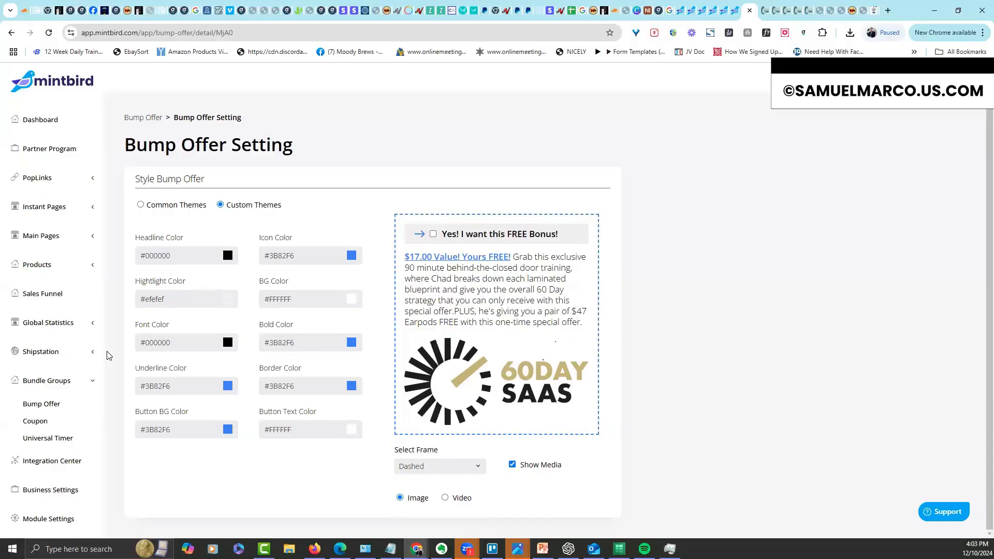
# Check the new 60 Day Audio offer and its options in the Bump Offers library
pyautogui.click(41, 404)
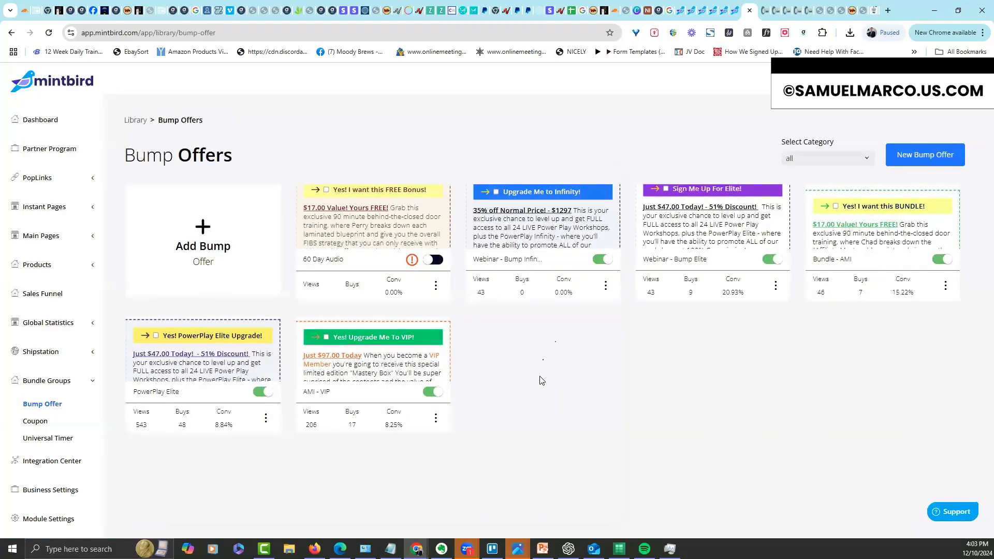
pyautogui.click(417, 234)
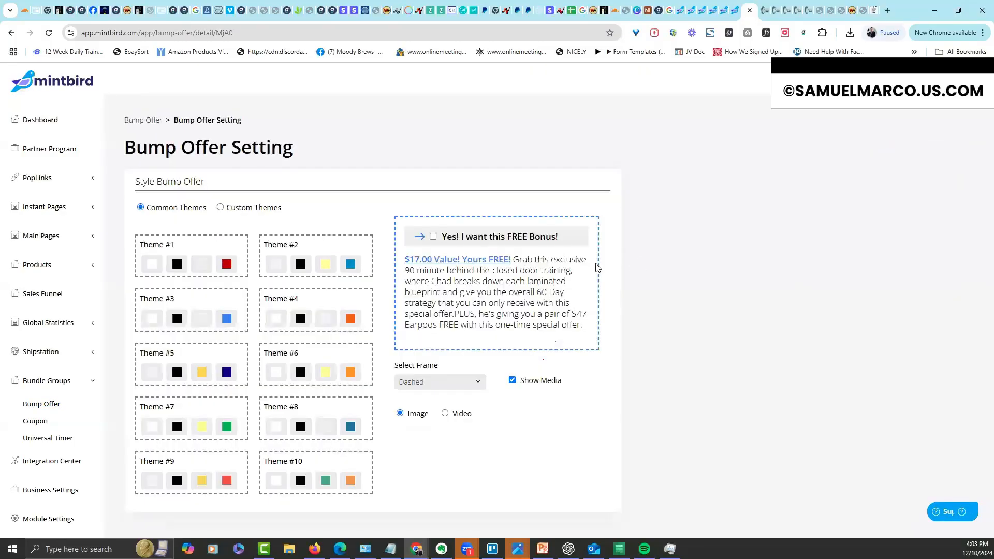
pyautogui.click(11, 32)
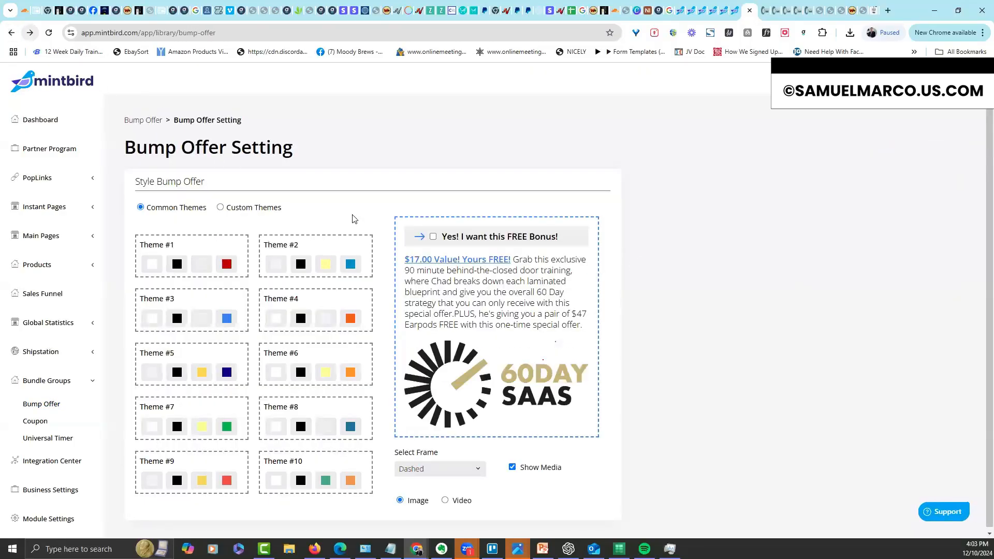
pyautogui.click(435, 287)
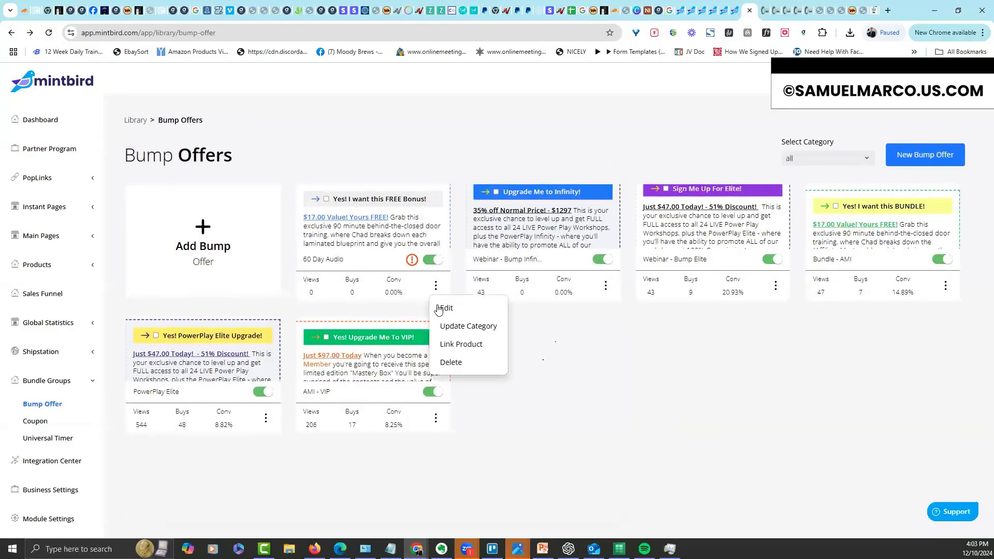
pyautogui.click(576, 372)
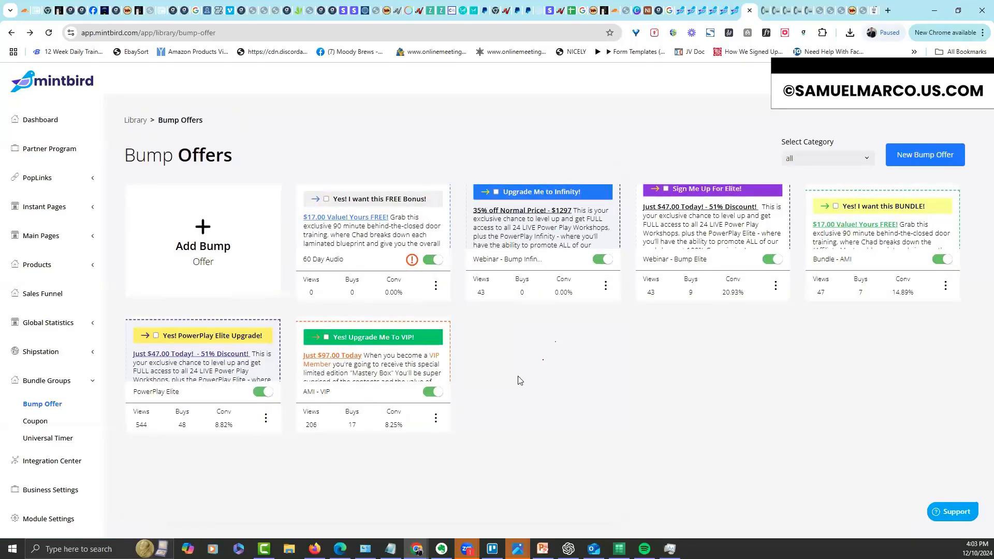
pyautogui.moveTo(412, 261)
# Create the 60 Day Audio digital product at $17 with the 60DAY SaaS logo image
pyautogui.click(92, 267)
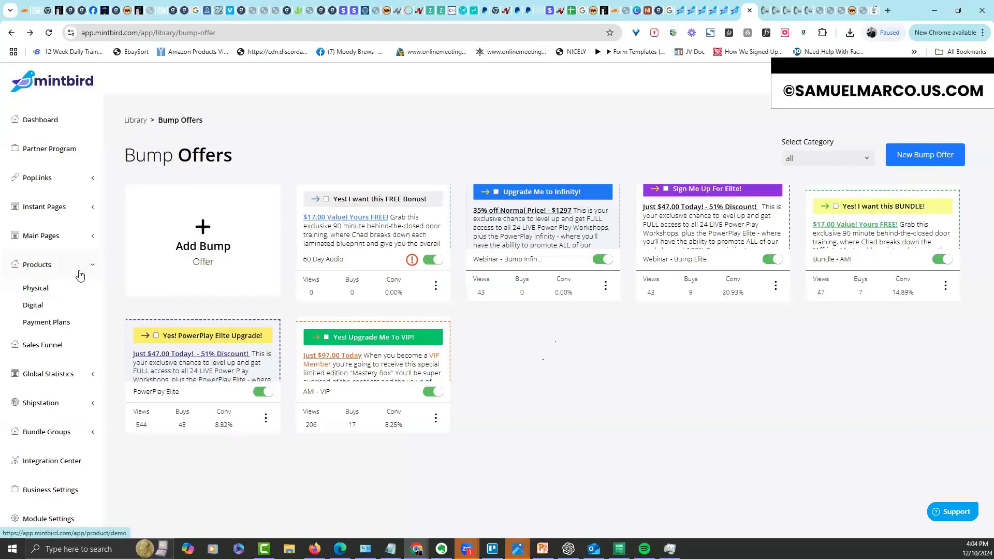
pyautogui.click(32, 306)
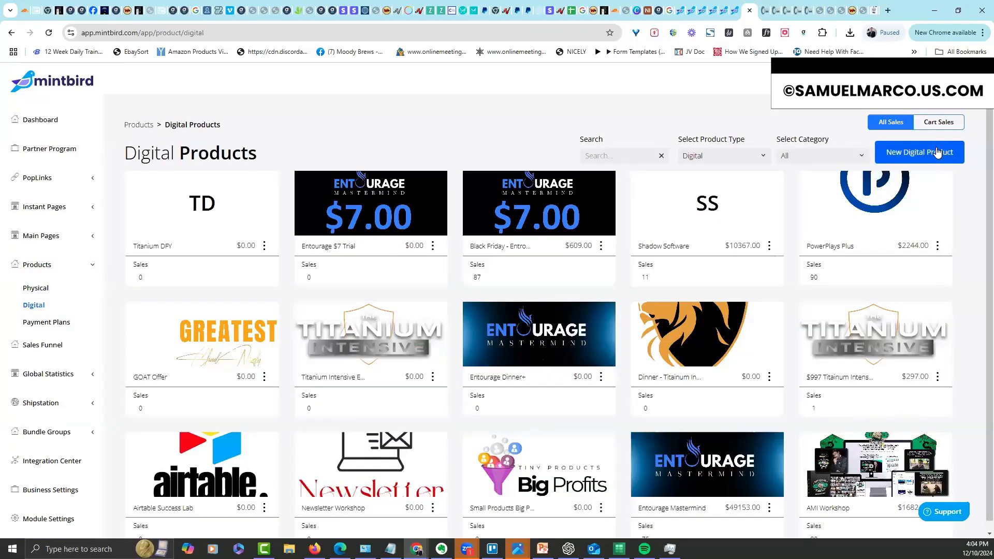
pyautogui.click(938, 153)
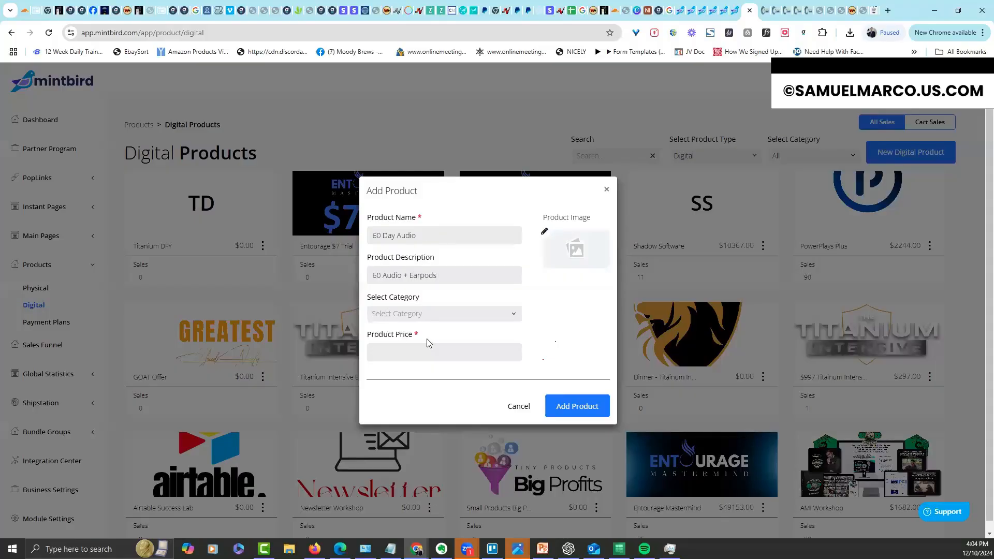
pyautogui.click(545, 234)
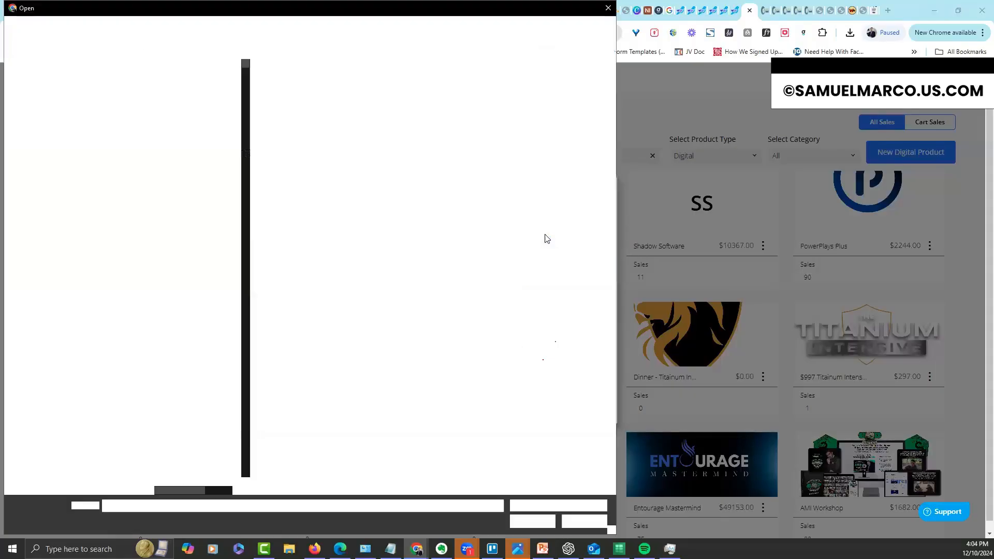
pyautogui.click(208, 304)
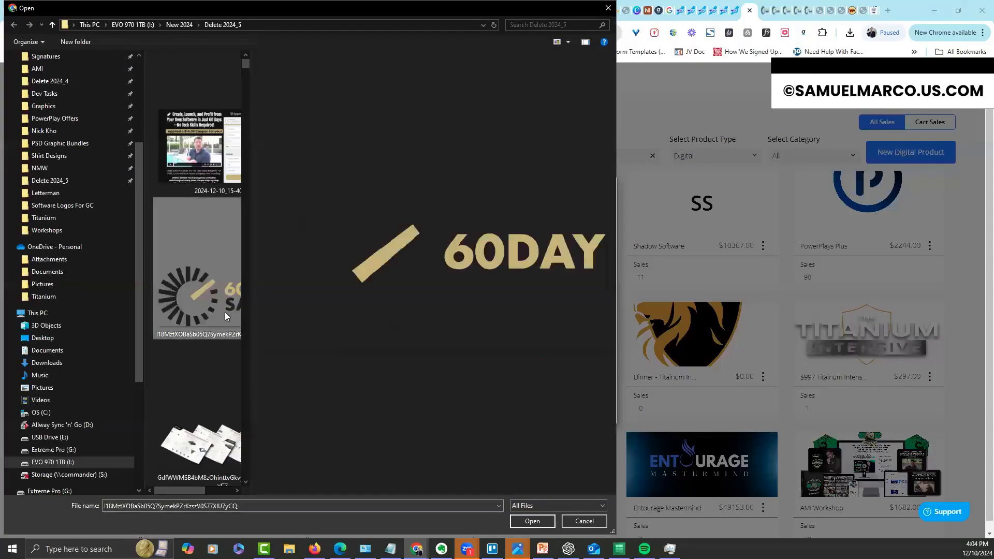
pyautogui.doubleClick(224, 312)
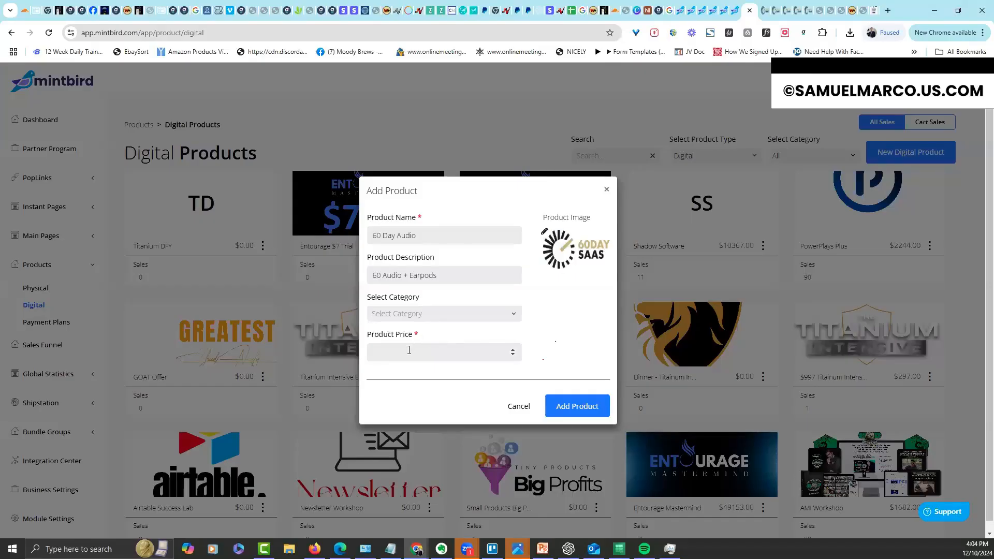
pyautogui.click(572, 417)
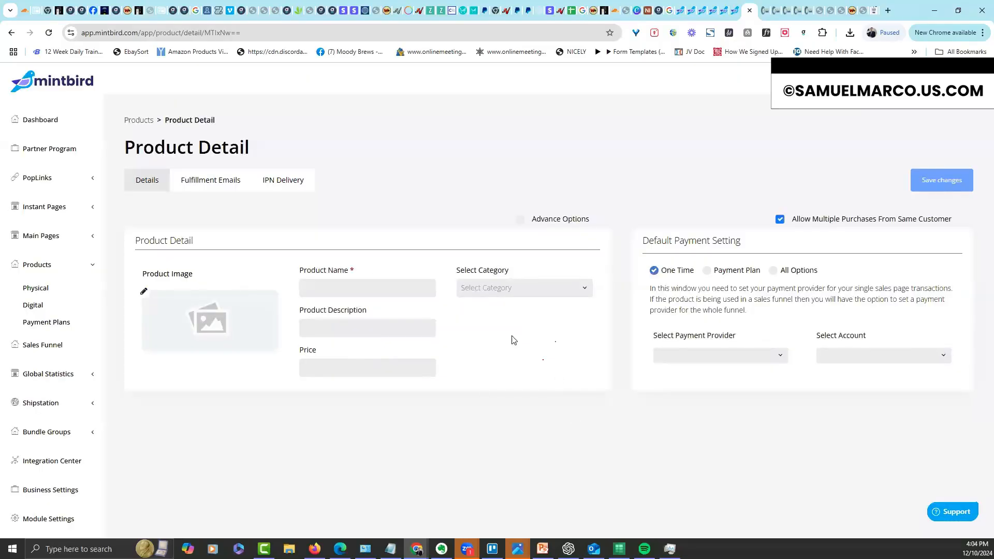
# Set the product's payments to Stripe with the merchant account and save
pyautogui.click(697, 372)
pyautogui.click(828, 355)
pyautogui.click(831, 374)
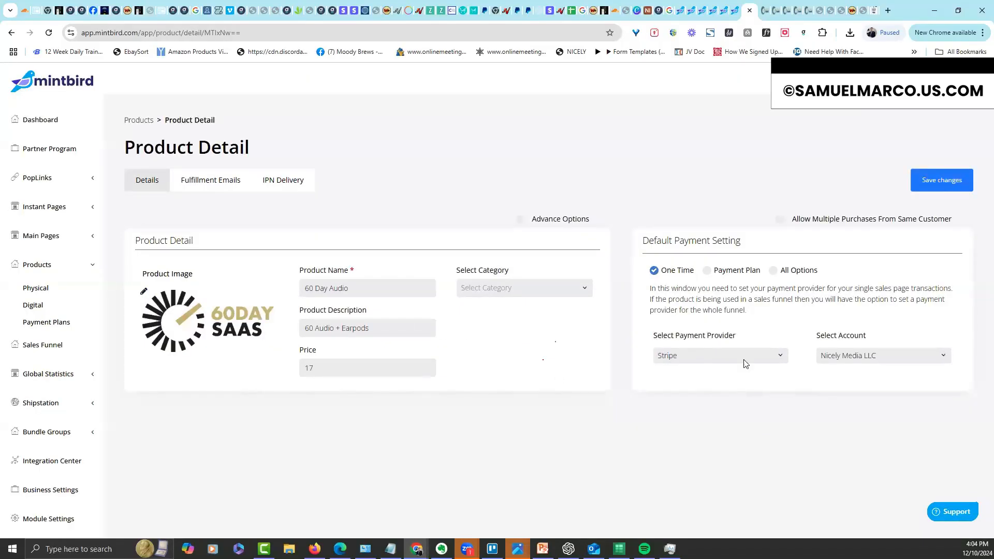
pyautogui.click(954, 179)
# Return to the Bump Offers library under Bundle Groups
pyautogui.click(52, 374)
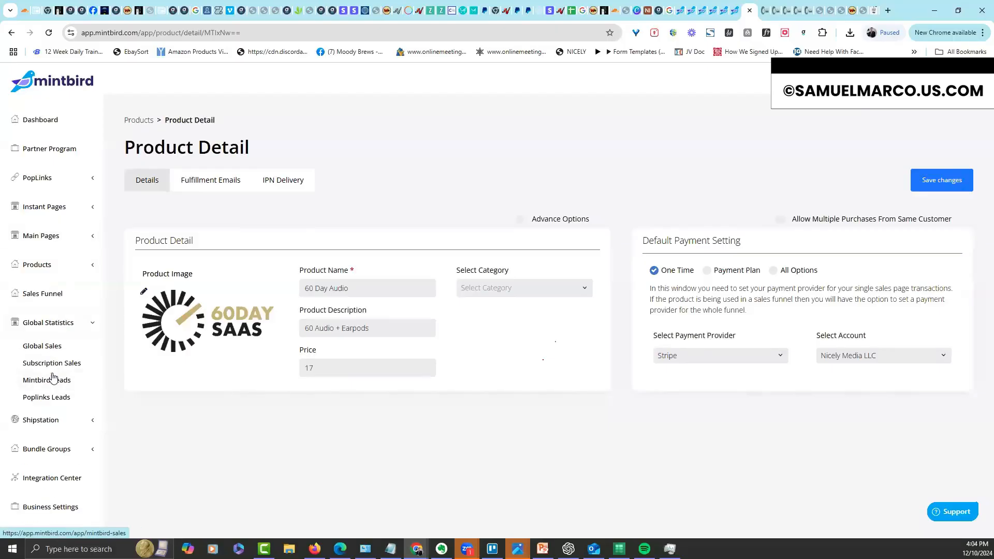
pyautogui.click(59, 325)
pyautogui.click(54, 381)
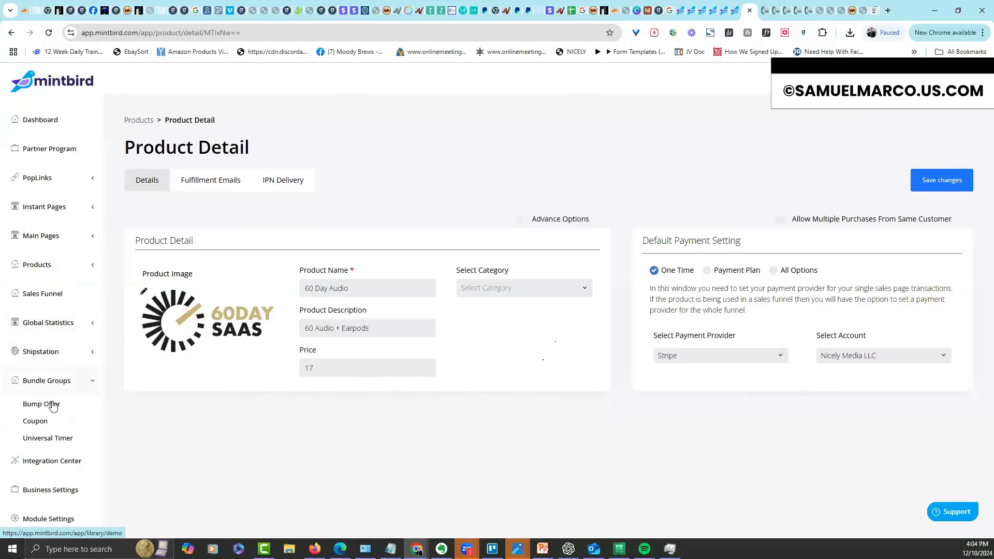
pyautogui.click(51, 406)
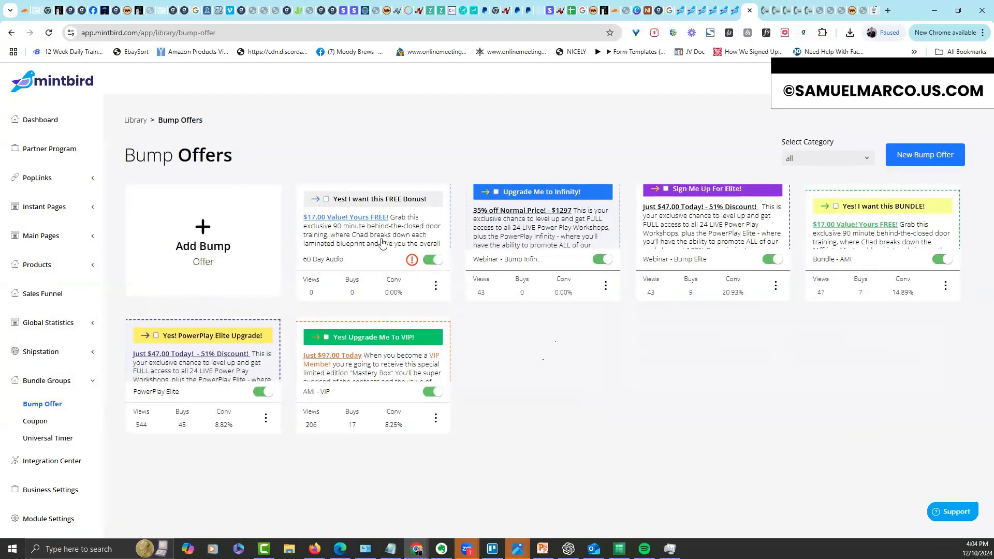
# Link the 60 Day Audio bump offer to the 60 Day Audio - $17 product
pyautogui.moveTo(412, 262)
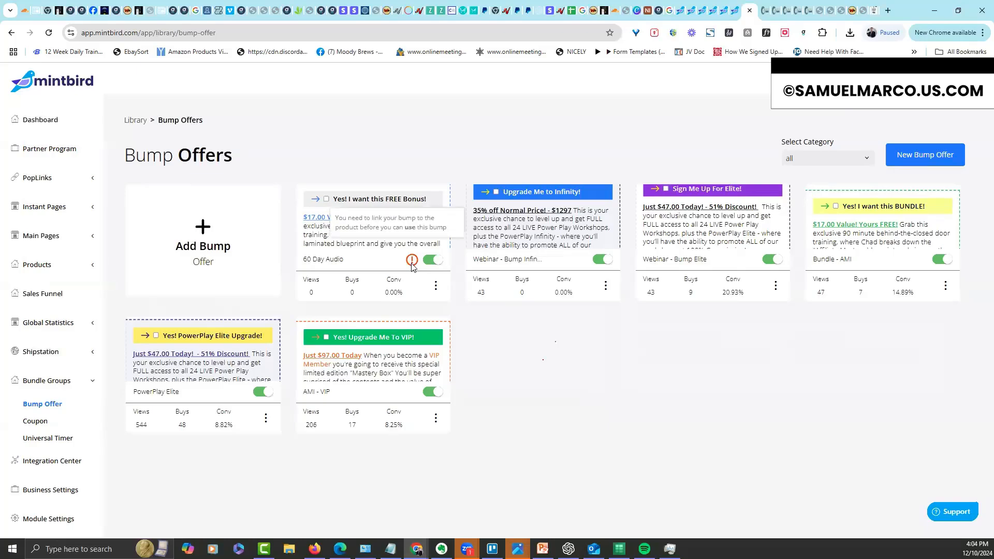
pyautogui.click(436, 286)
pyautogui.click(461, 344)
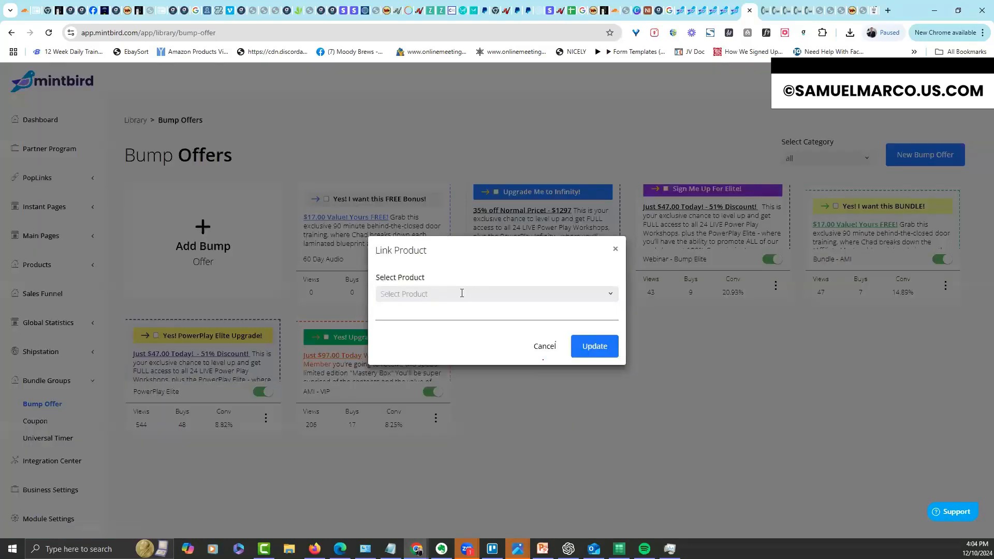
pyautogui.click(458, 294)
pyautogui.click(450, 313)
pyautogui.click(596, 360)
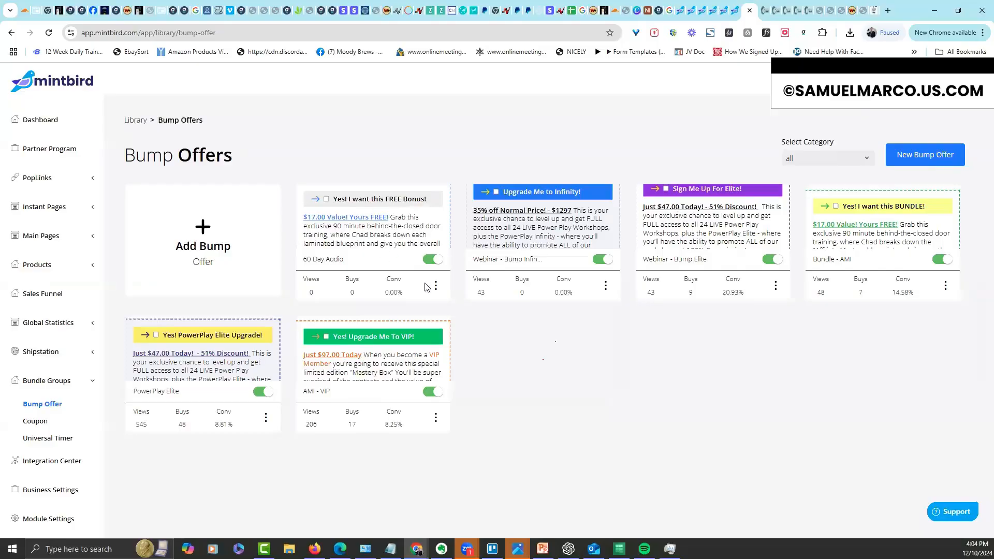
# Open the 60 Day SaaS sales page in the editor and select its order form
pyautogui.click(56, 245)
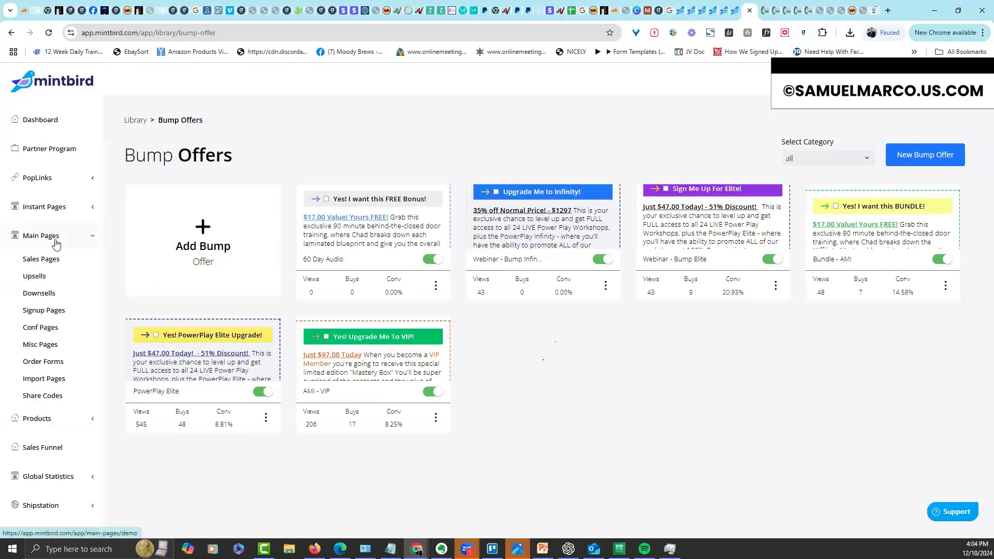
pyautogui.click(46, 260)
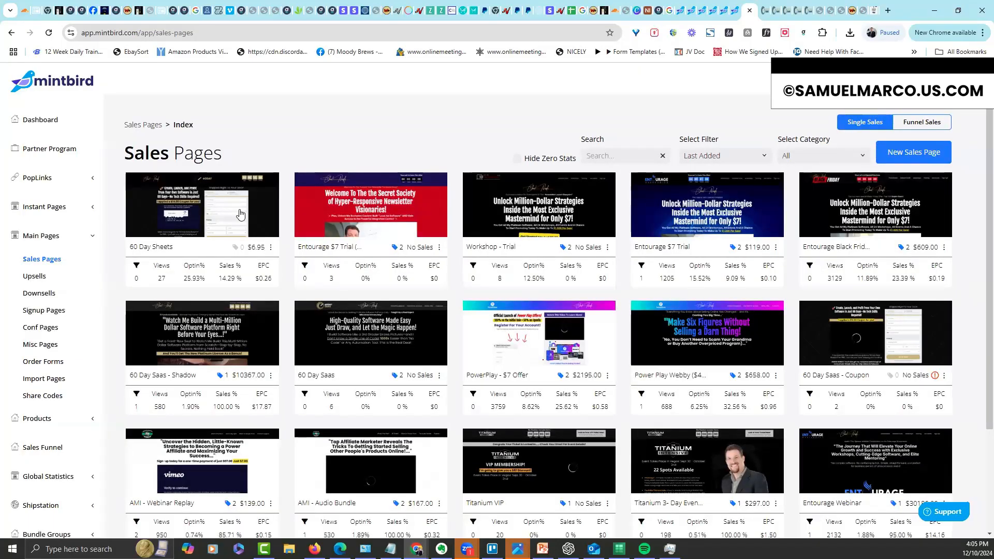
pyautogui.click(468, 245)
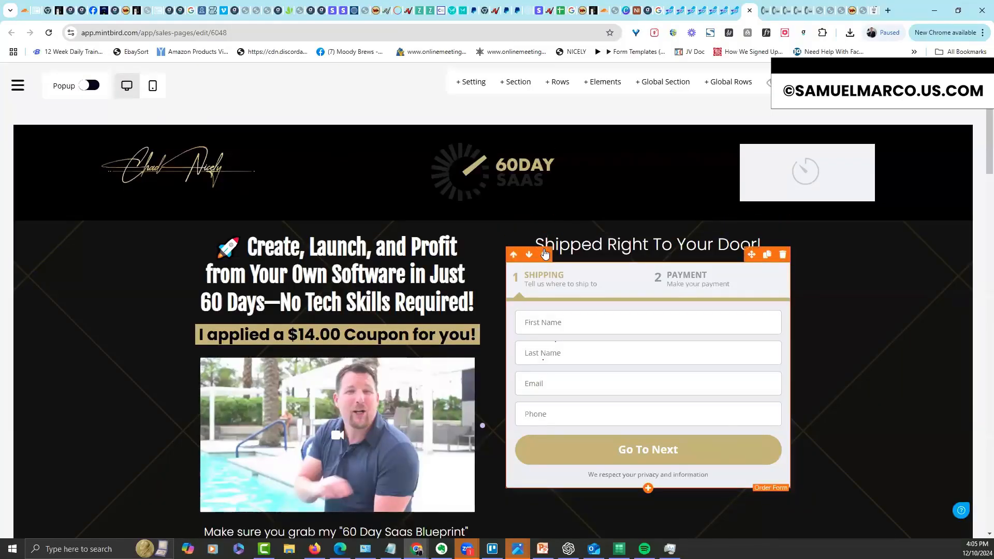
pyautogui.click(772, 257)
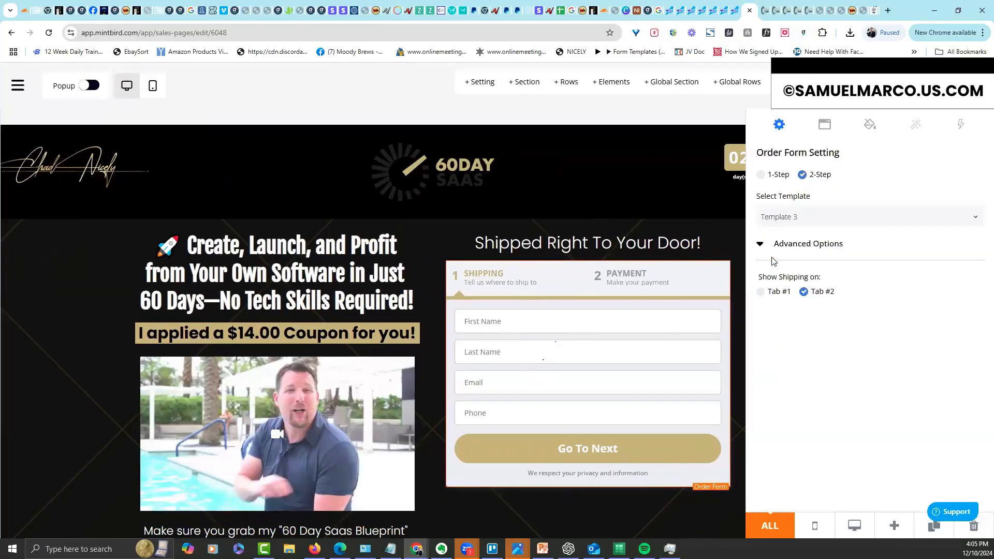
# Delete the Bundle - AMI and PowerPlay Elite bump offers from the order form's payment step
pyautogui.click(670, 282)
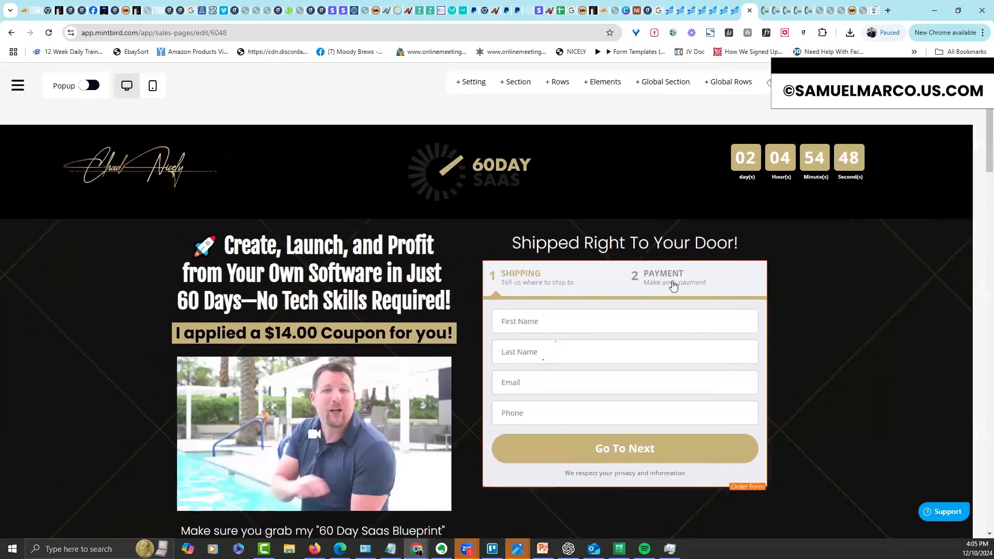
pyautogui.moveTo(990, 127); pyautogui.dragTo(989, 204)
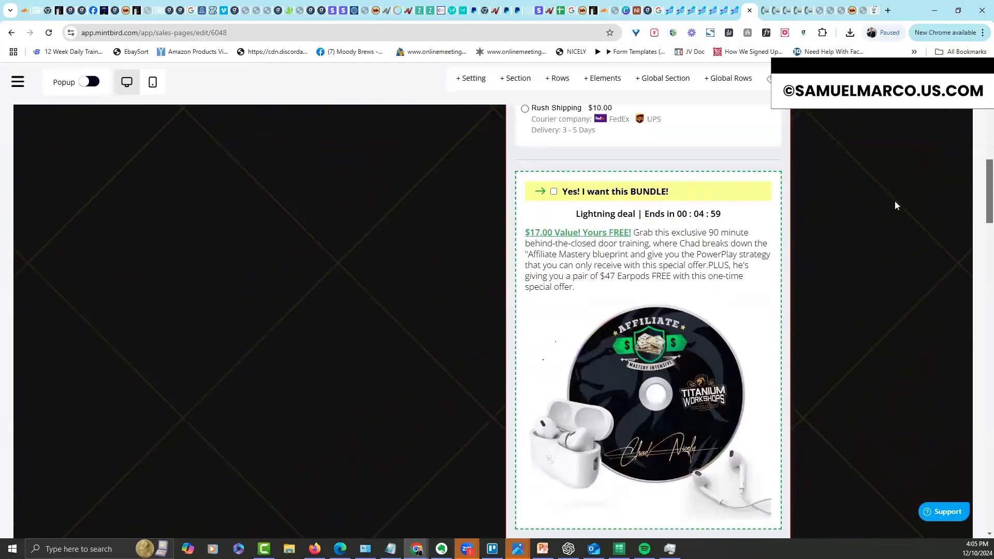
pyautogui.click(753, 193)
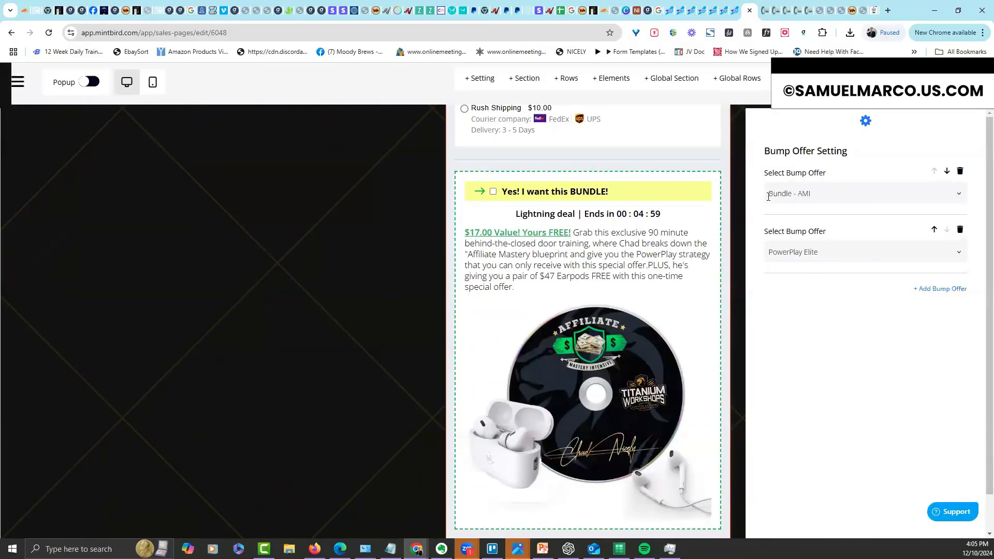
pyautogui.click(960, 172)
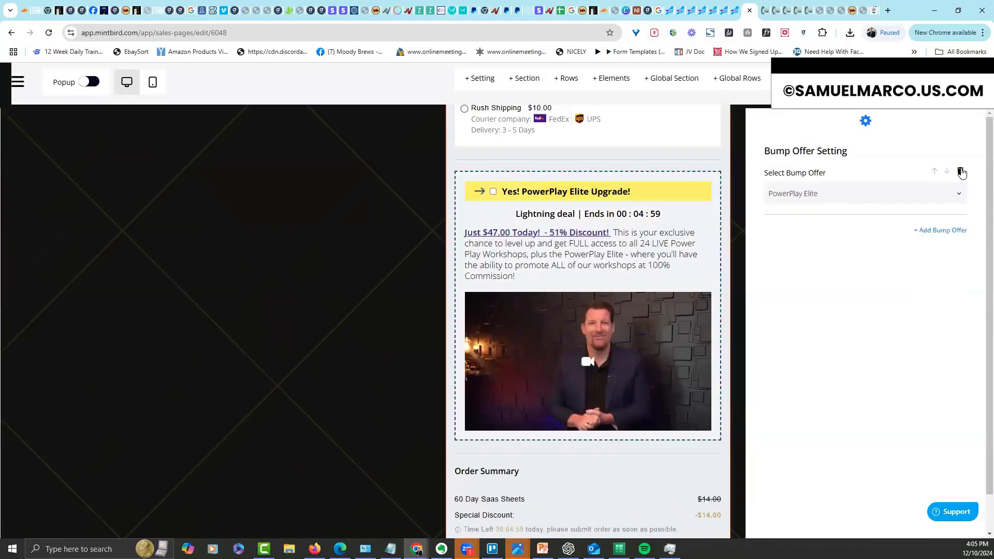
pyautogui.click(960, 173)
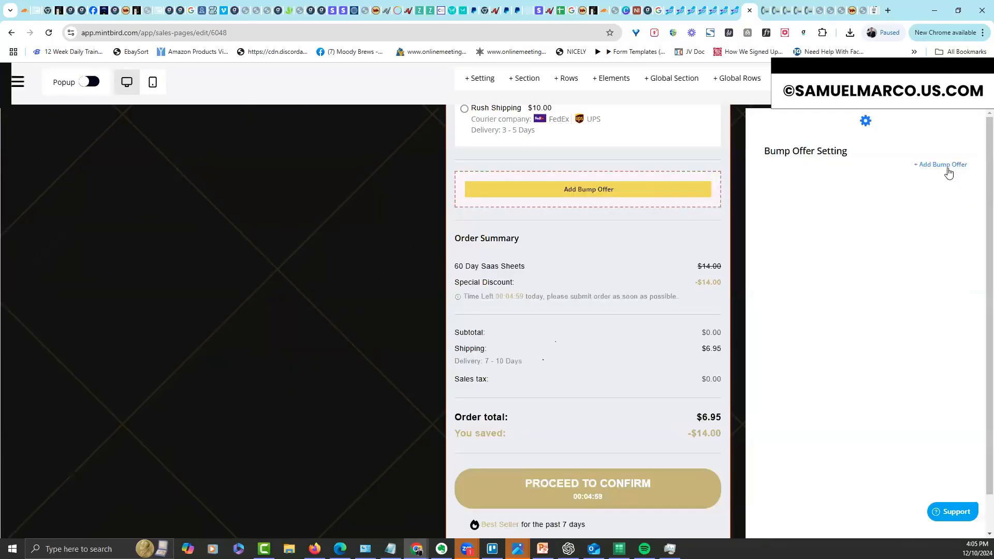
# Add the 60 Day Audio bump offer to the order form and check it on the page
pyautogui.click(948, 173)
pyautogui.click(849, 193)
pyautogui.click(829, 213)
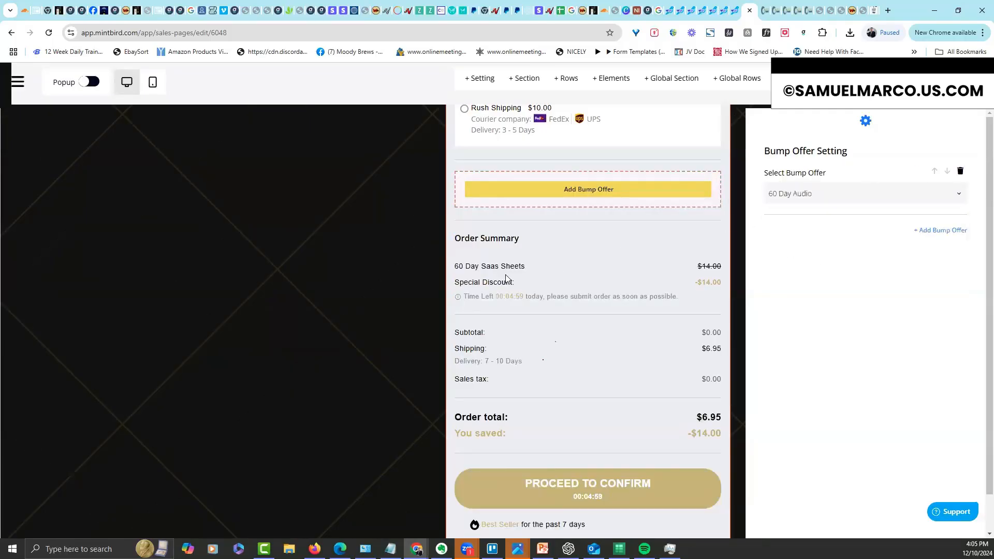
pyautogui.click(376, 305)
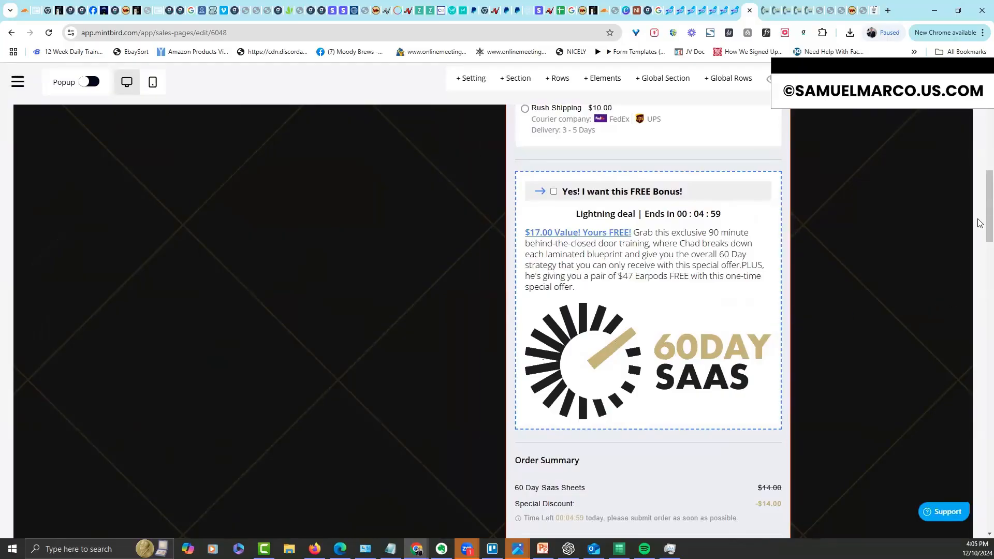
pyautogui.scroll(-5, 980, 262)
pyautogui.scroll(5, 980, 262)
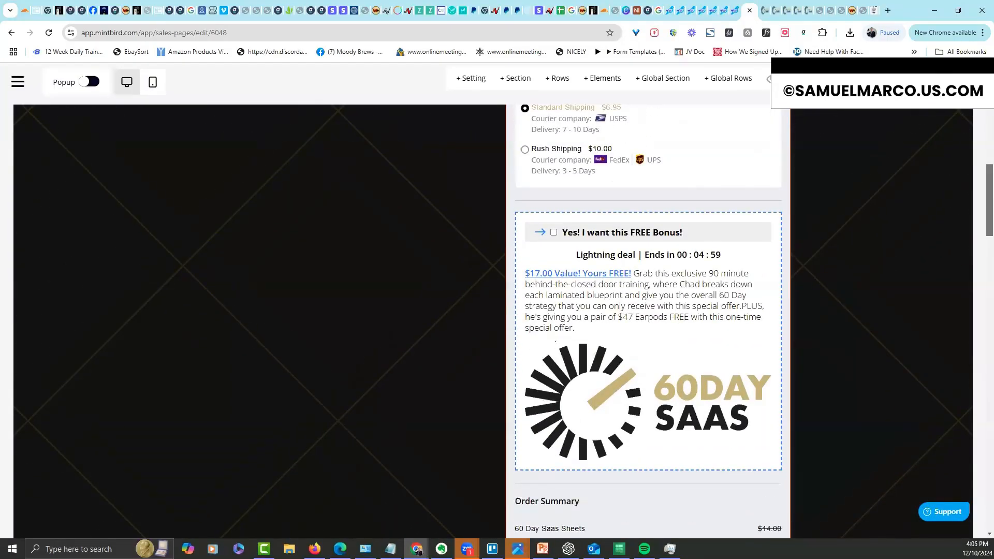
pyautogui.scroll(-2, 648, 321)
pyautogui.scroll(6, 648, 321)
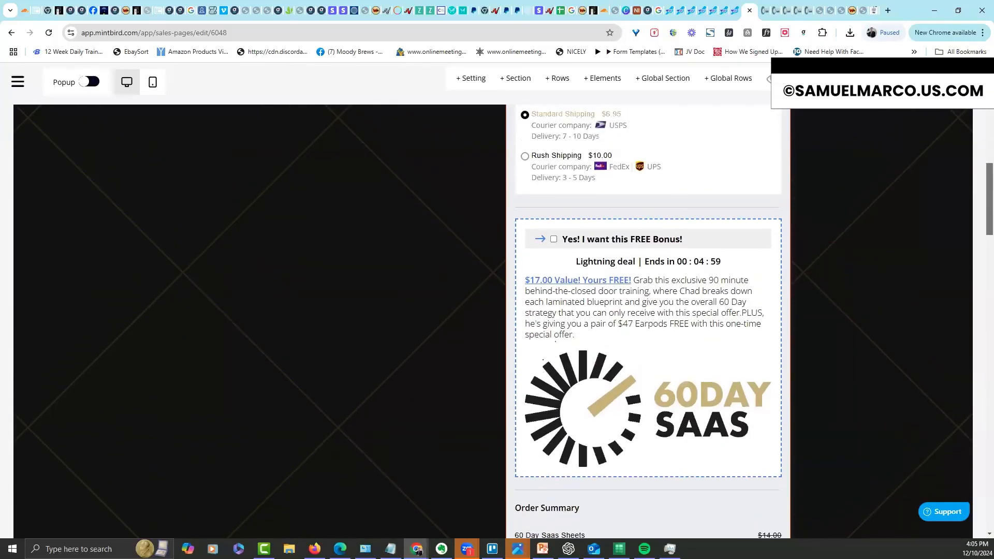
pyautogui.scroll(6, 739, 251)
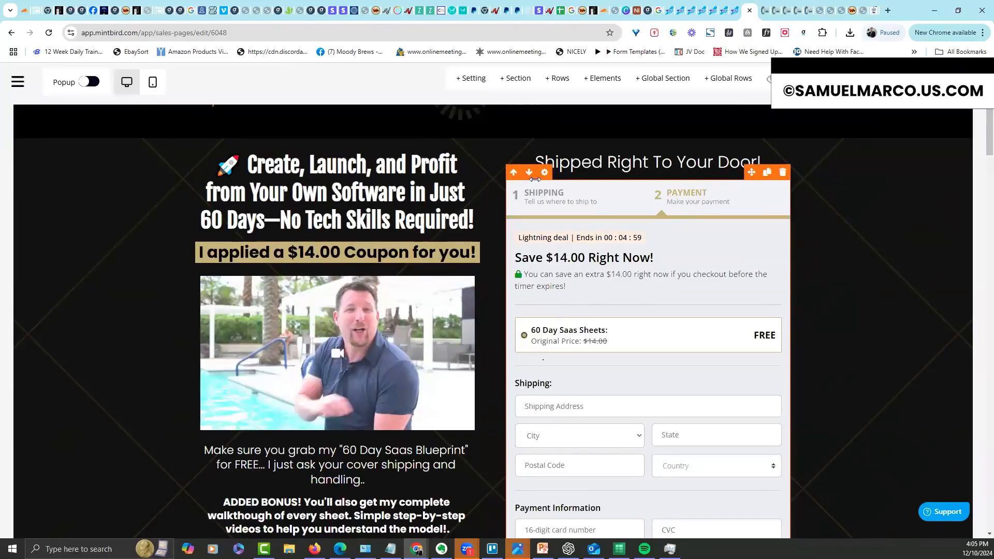
# Enable coupon codes on the order form's payment step
pyautogui.click(542, 172)
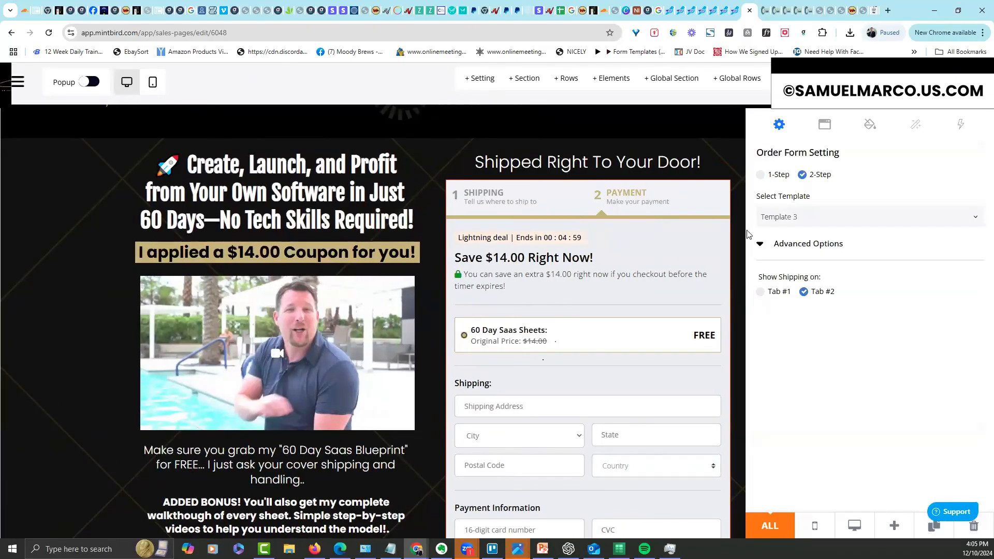
pyautogui.click(825, 125)
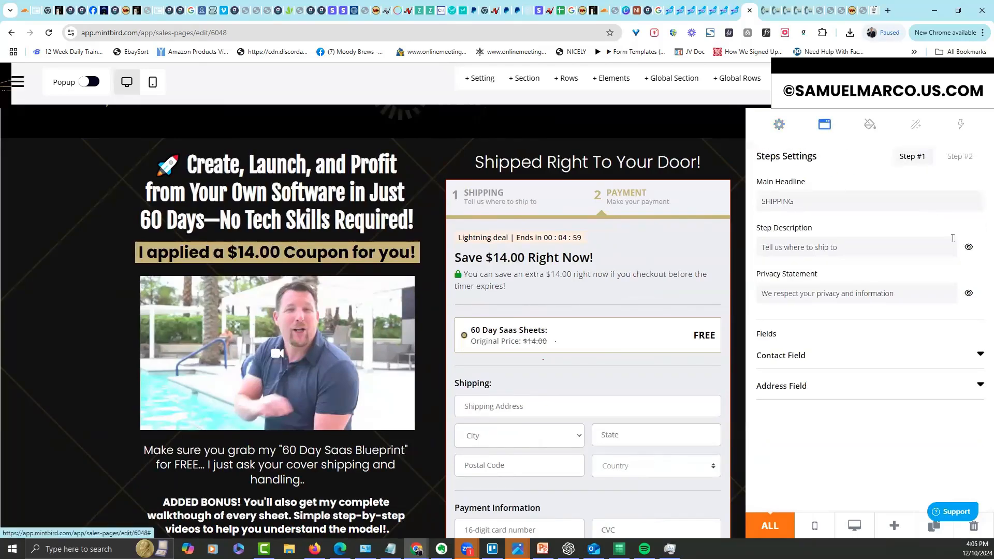
pyautogui.click(961, 157)
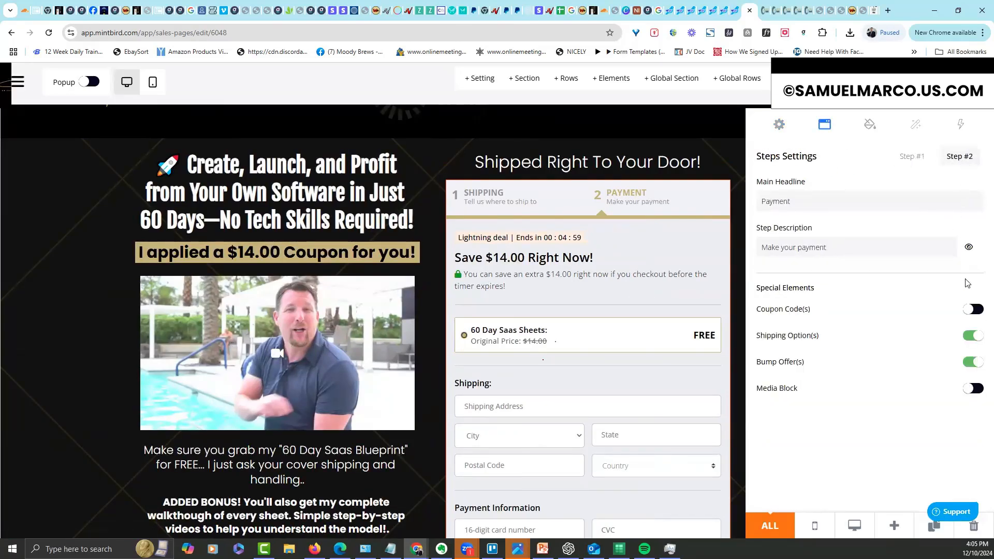
pyautogui.click(972, 309)
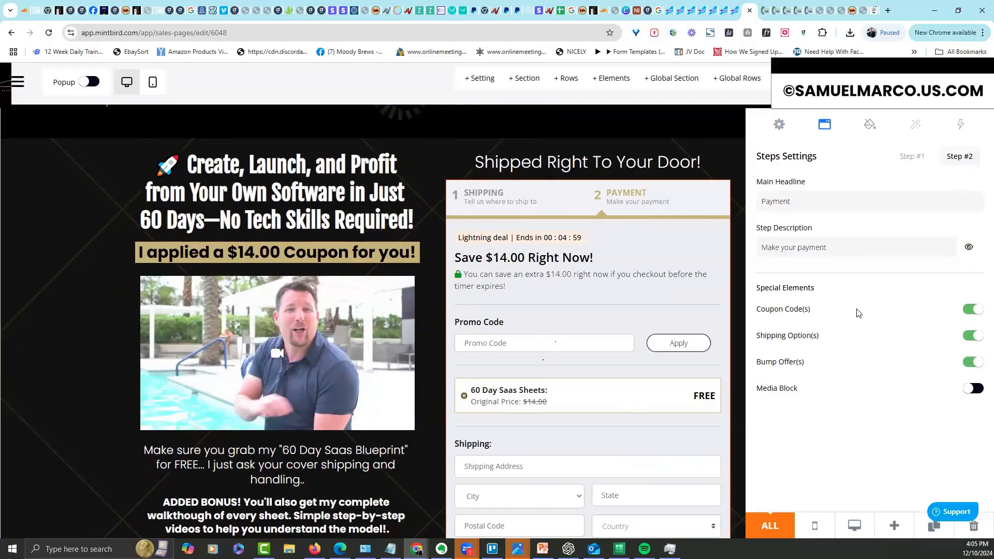
# Set the promo code's active coupon to Workshop - $90 with auto-apply, then preview the page
pyautogui.click(574, 321)
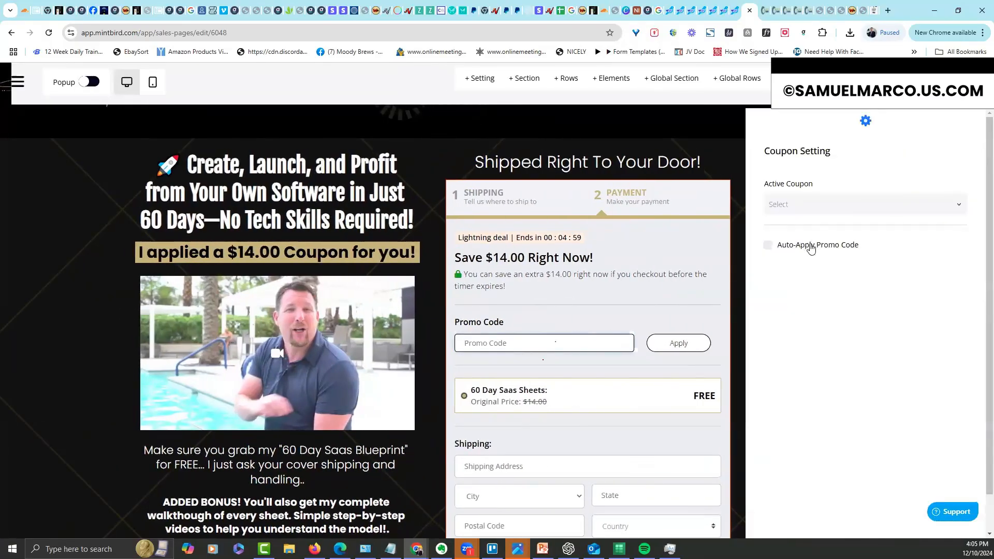
pyautogui.click(843, 204)
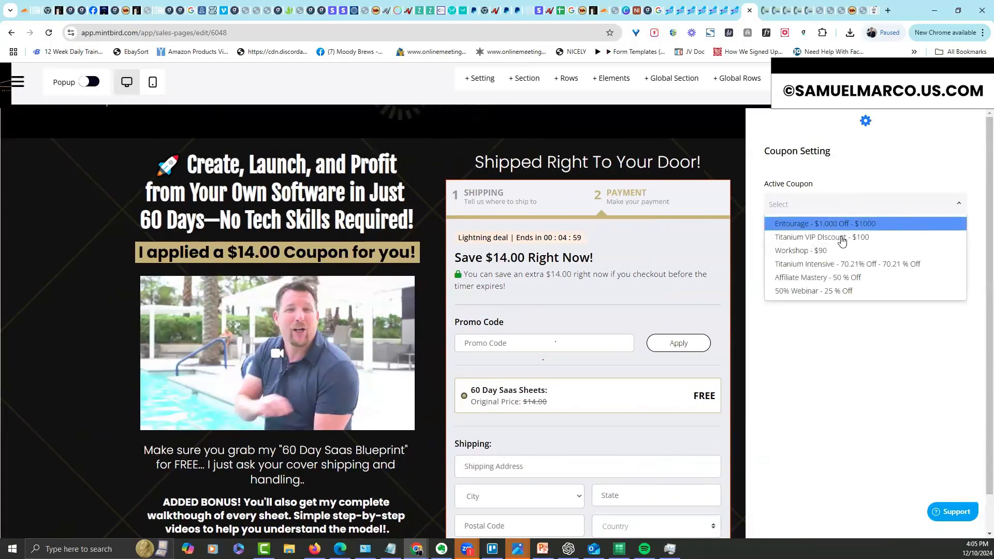
pyautogui.click(811, 251)
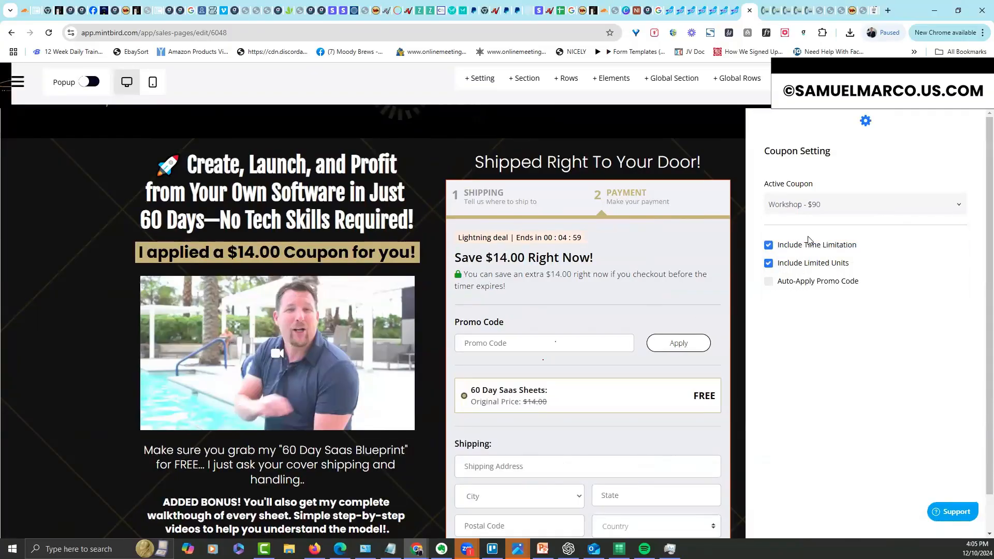
pyautogui.click(769, 282)
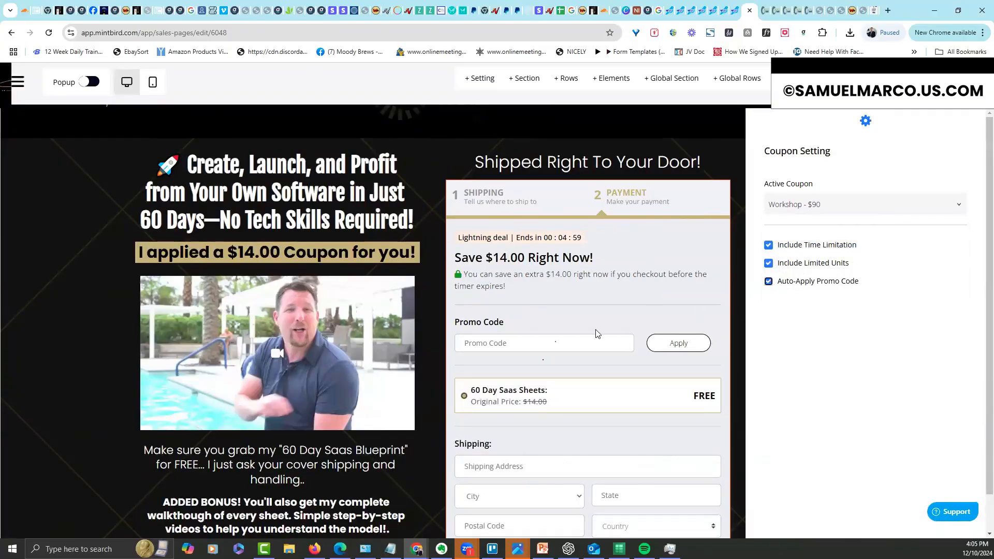
pyautogui.click(621, 319)
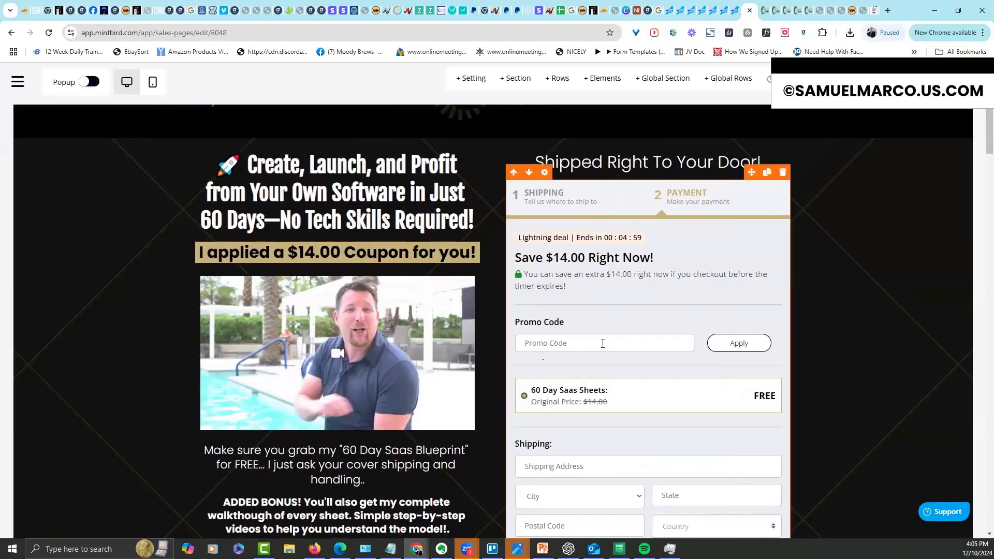
pyautogui.click(774, 78)
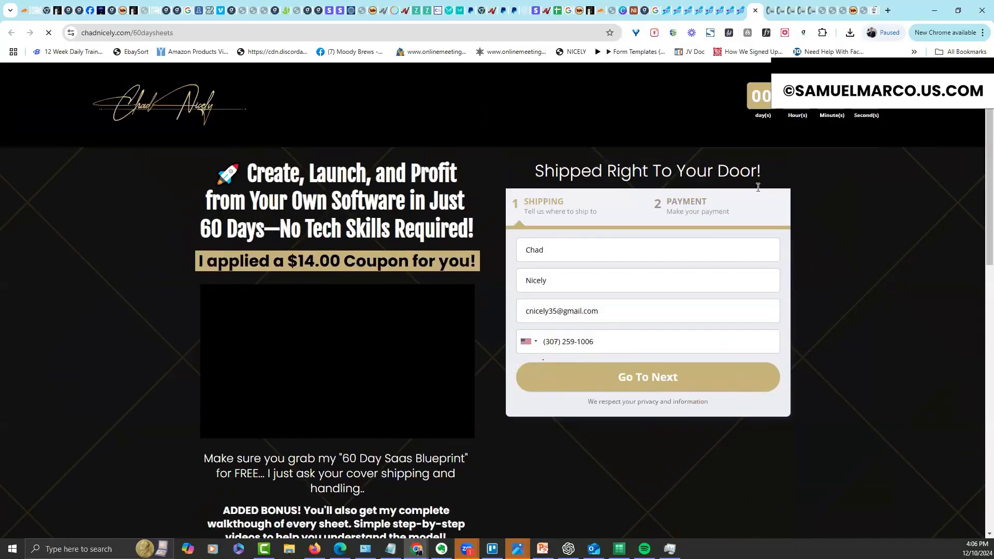
# Advance the live checkout to its payment step, review it, then return to Sales Pages
pyautogui.click(647, 385)
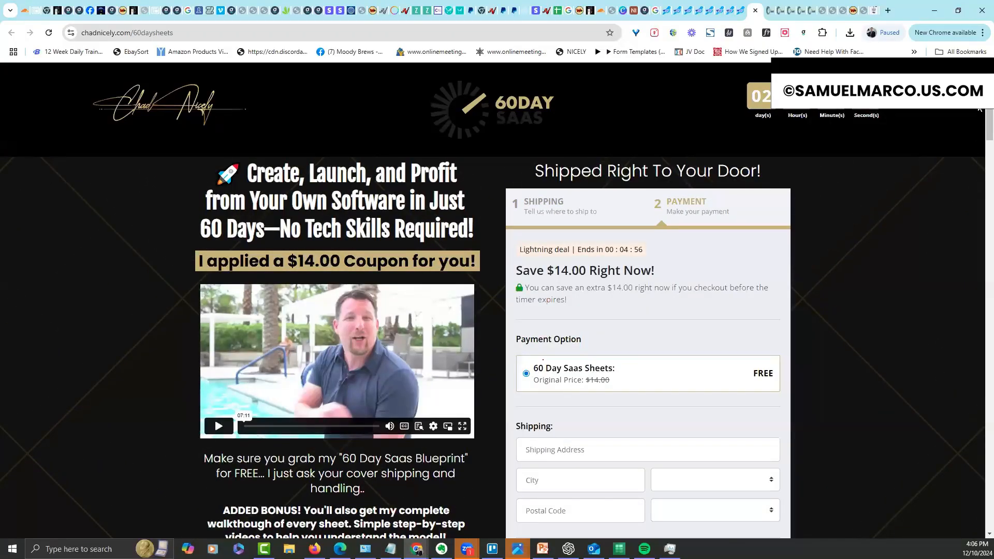
pyautogui.scroll(-5, 979, 147)
pyautogui.moveTo(977, 144); pyautogui.dragTo(978, 177)
pyautogui.scroll(10, 977, 180)
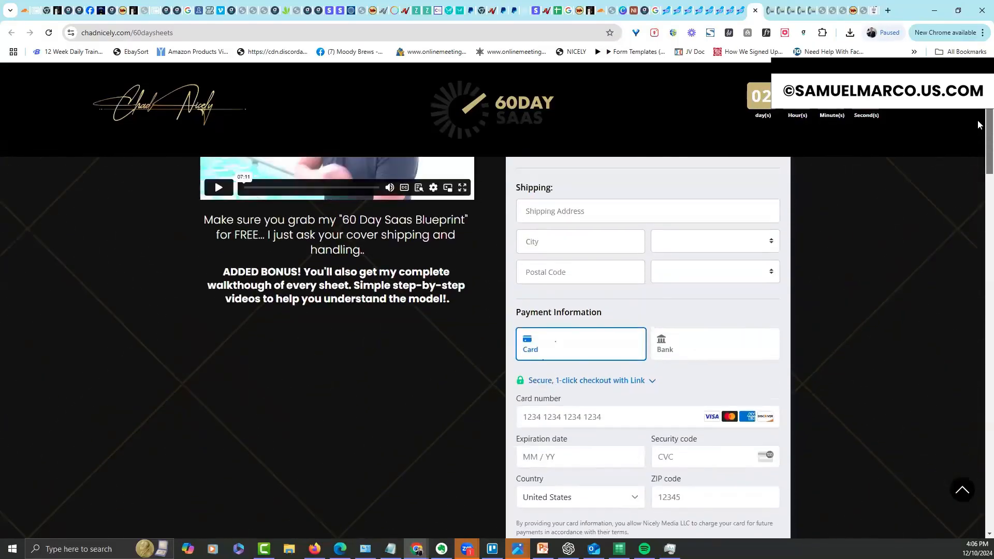
pyautogui.click(732, 10)
pyautogui.click(730, 10)
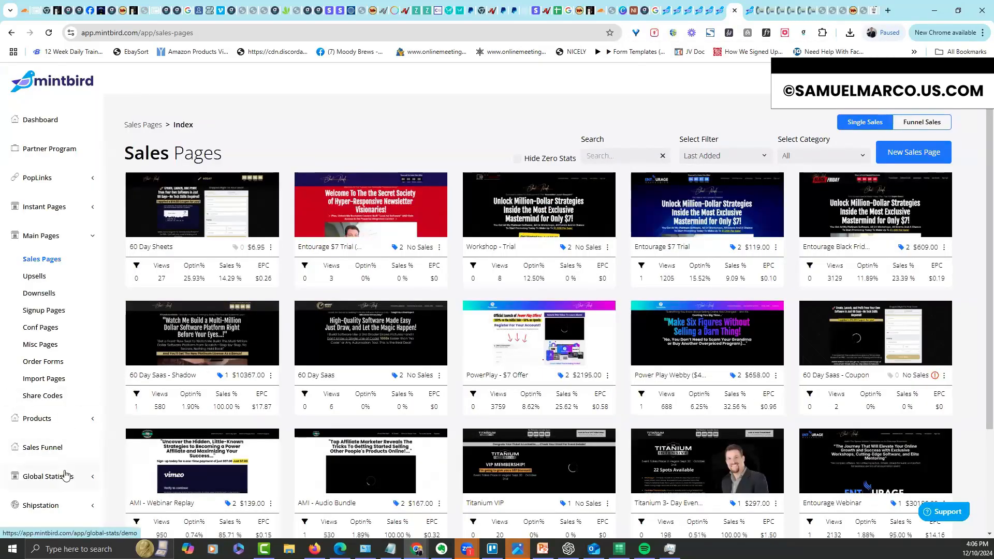
# Open the 50%web coupon for editing in the Bundle Groups coupon library
pyautogui.click(88, 237)
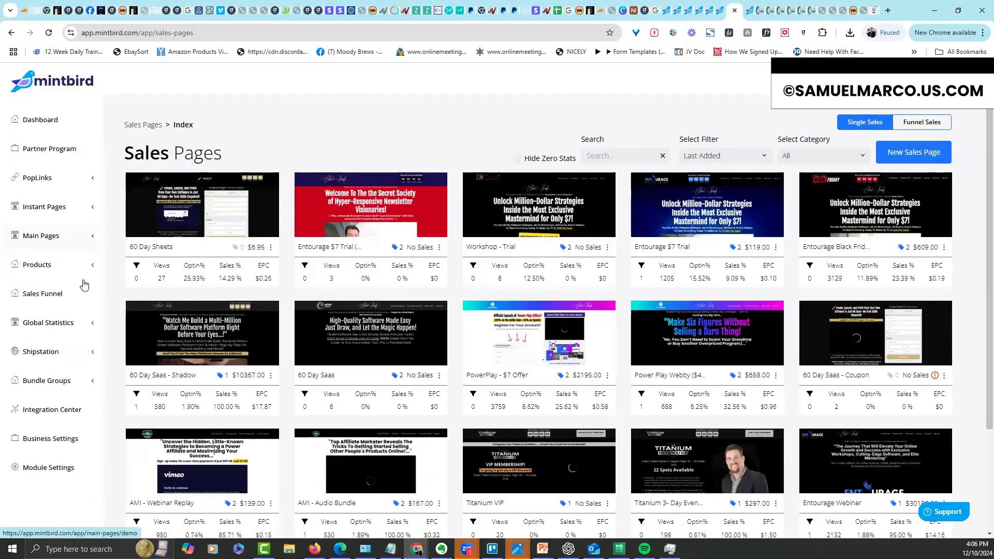
pyautogui.click(67, 382)
pyautogui.click(52, 421)
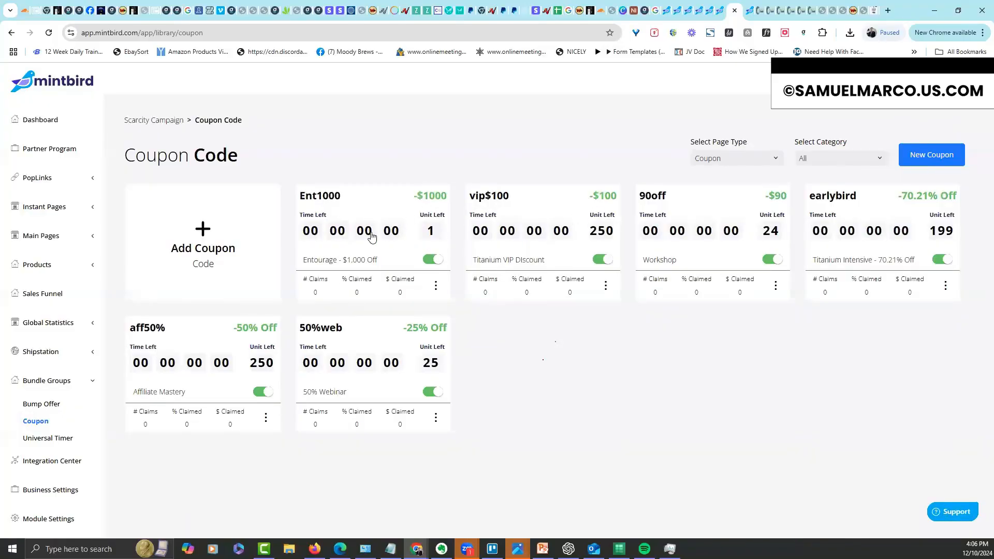
pyautogui.click(437, 288)
pyautogui.click(574, 367)
pyautogui.click(434, 420)
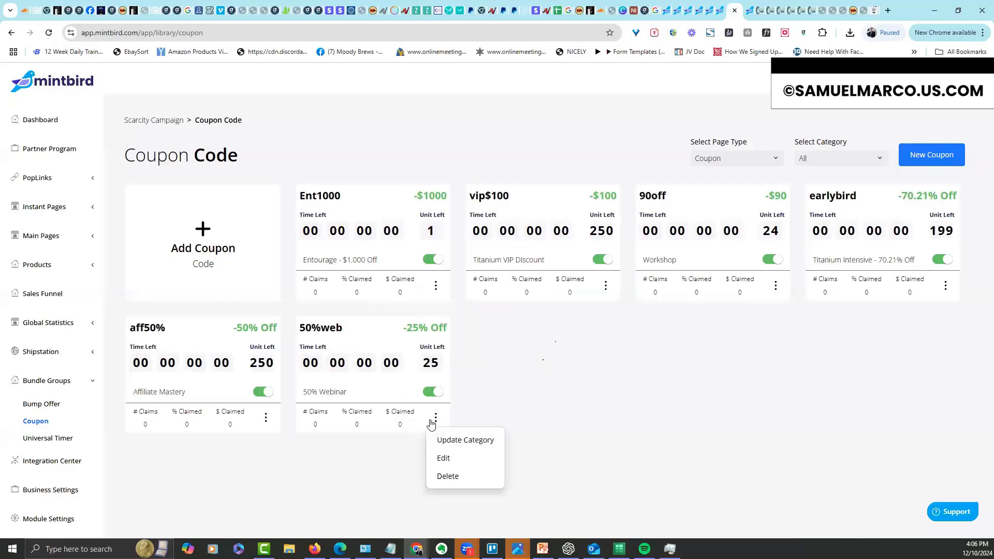
pyautogui.click(440, 458)
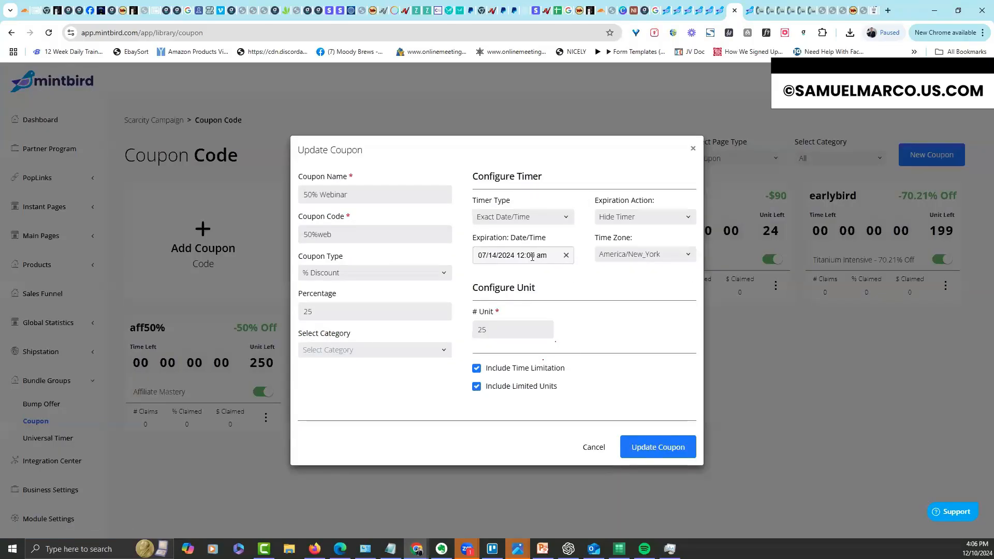
# Set its expiration date to 01/16/2025, update the coupon, and return to Sales Pages
pyautogui.click(532, 256)
pyautogui.click(550, 278)
pyautogui.click(550, 279)
pyautogui.click(550, 278)
pyautogui.click(550, 278)
pyautogui.click(550, 278)
pyautogui.click(550, 278)
pyautogui.click(526, 344)
pyautogui.click(640, 449)
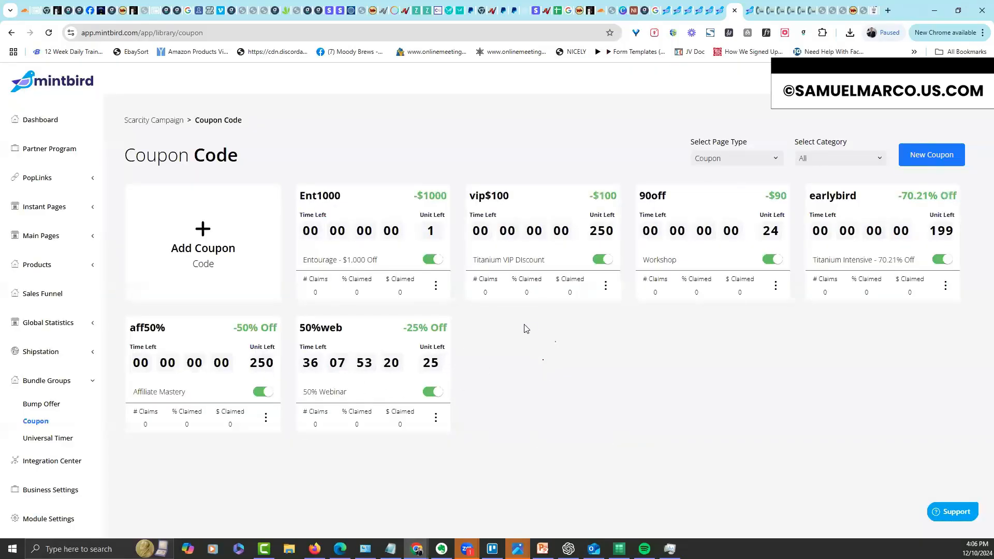
pyautogui.click(49, 235)
pyautogui.click(46, 259)
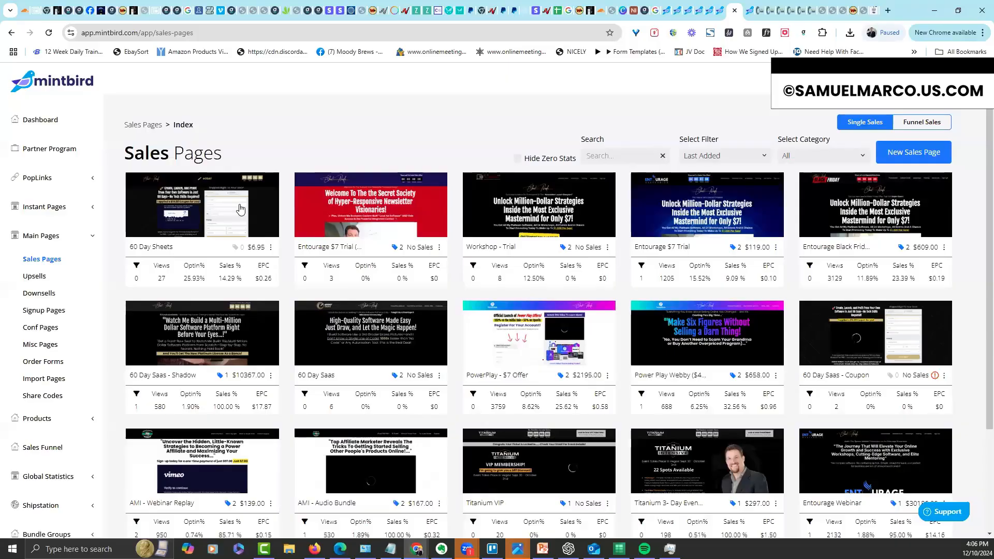
# On the checkout page's order form, change the Promo Code's active coupon to 50% Webinar - 25 % Off
pyautogui.click(737, 349)
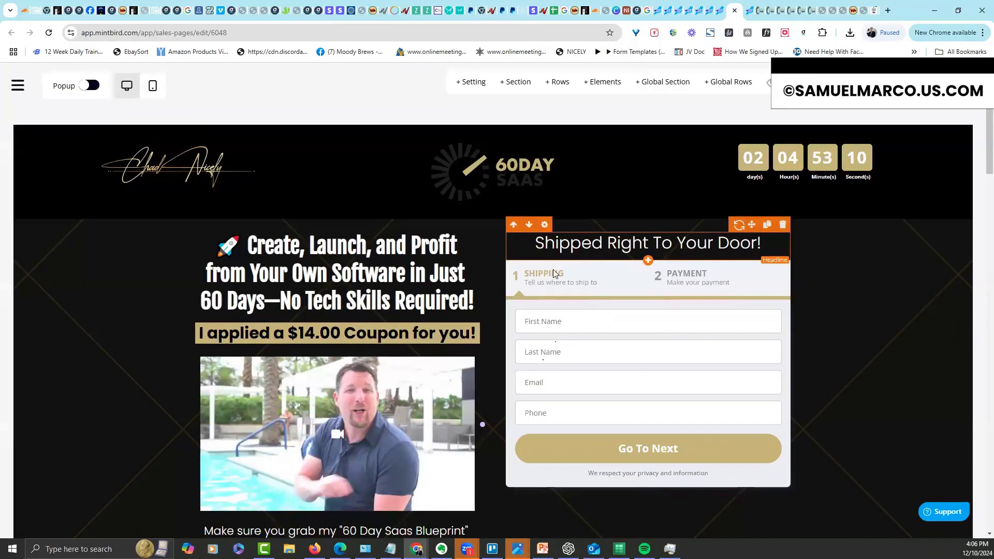
pyautogui.click(558, 238)
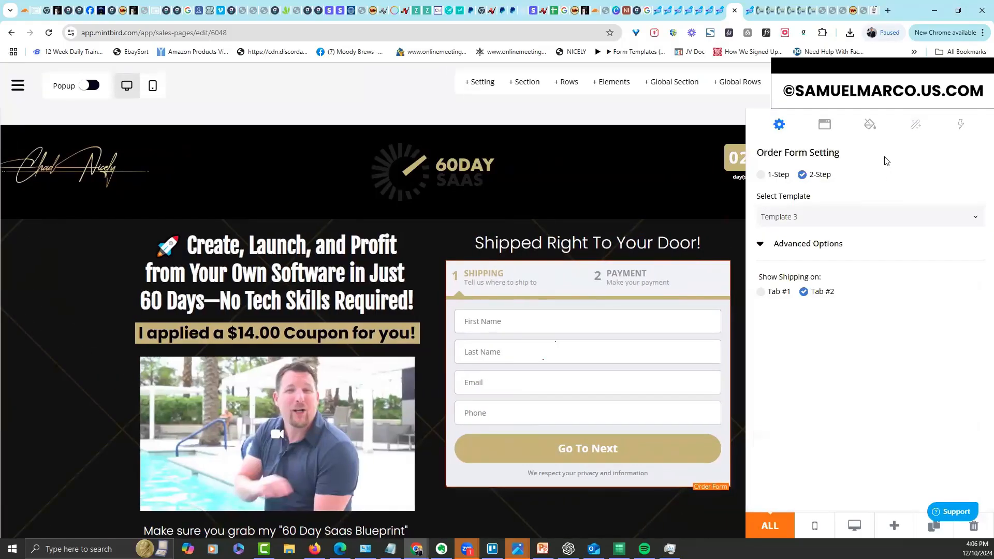
pyautogui.click(825, 125)
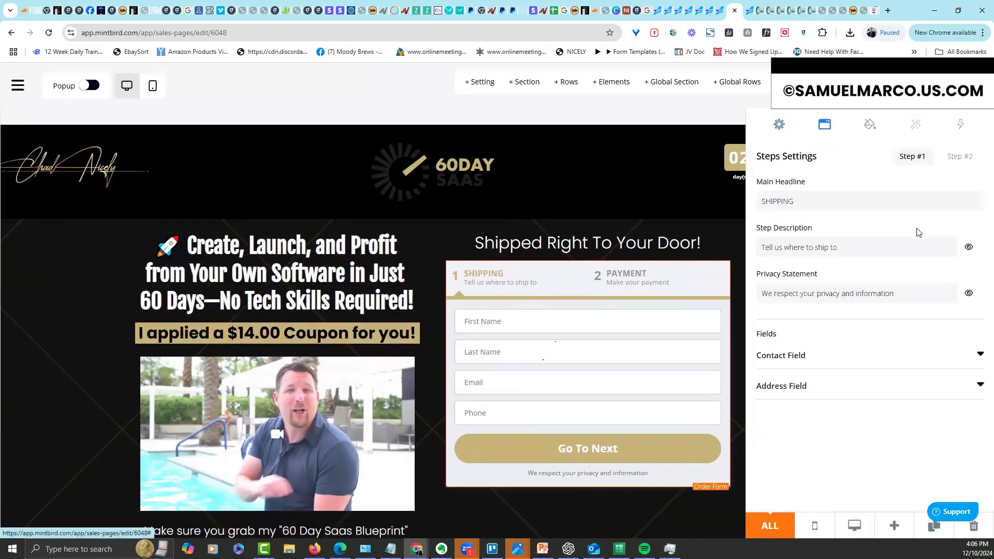
pyautogui.click(971, 158)
pyautogui.click(668, 282)
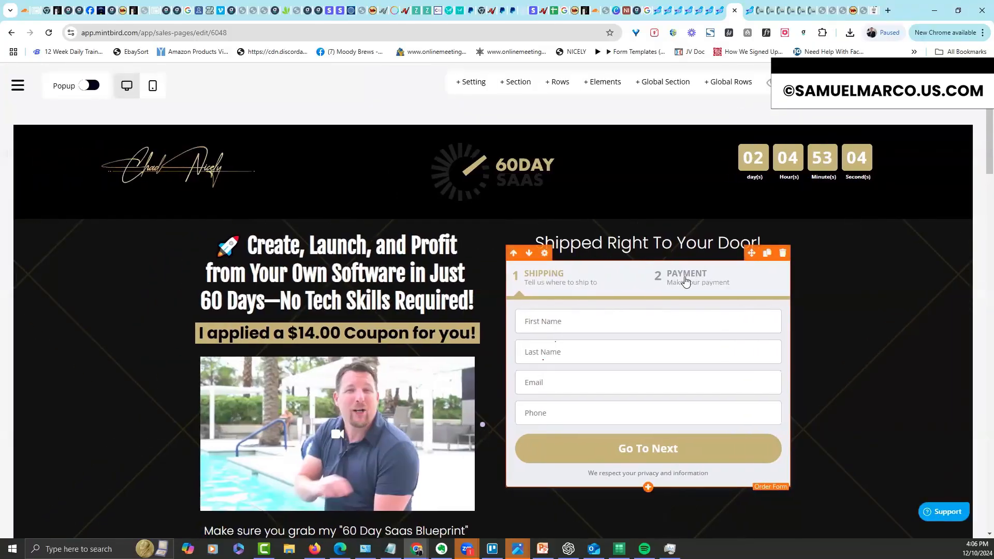
pyautogui.click(686, 282)
pyautogui.click(611, 430)
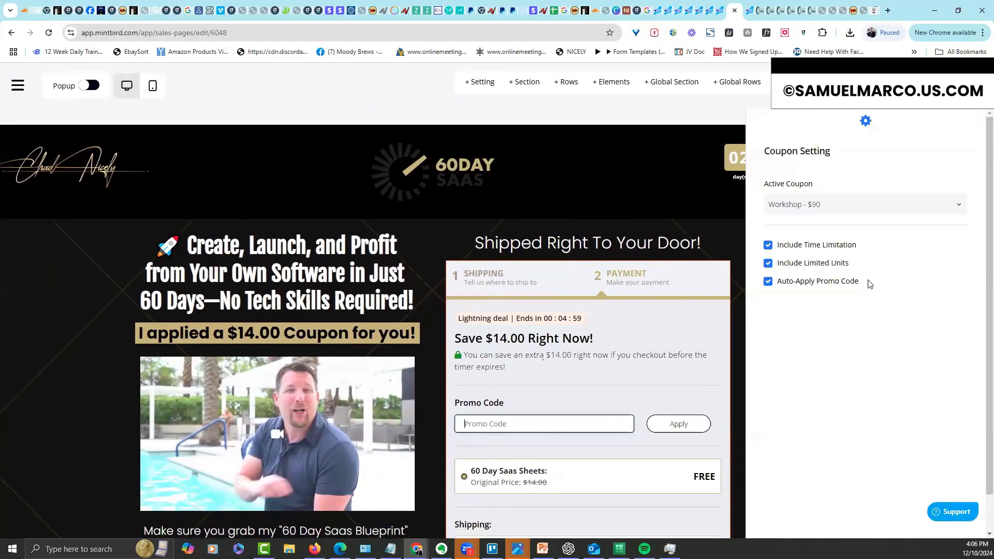
pyautogui.click(846, 207)
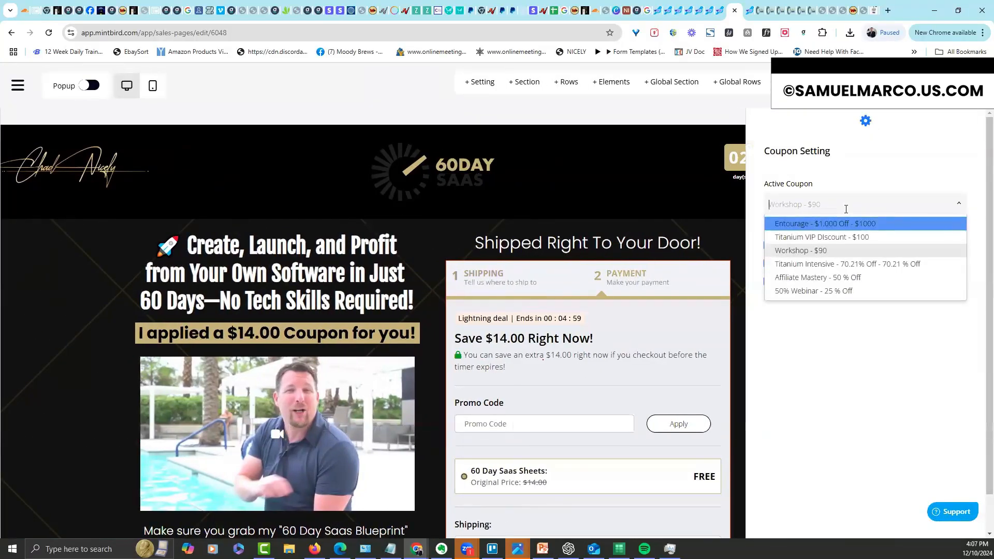
pyautogui.click(826, 291)
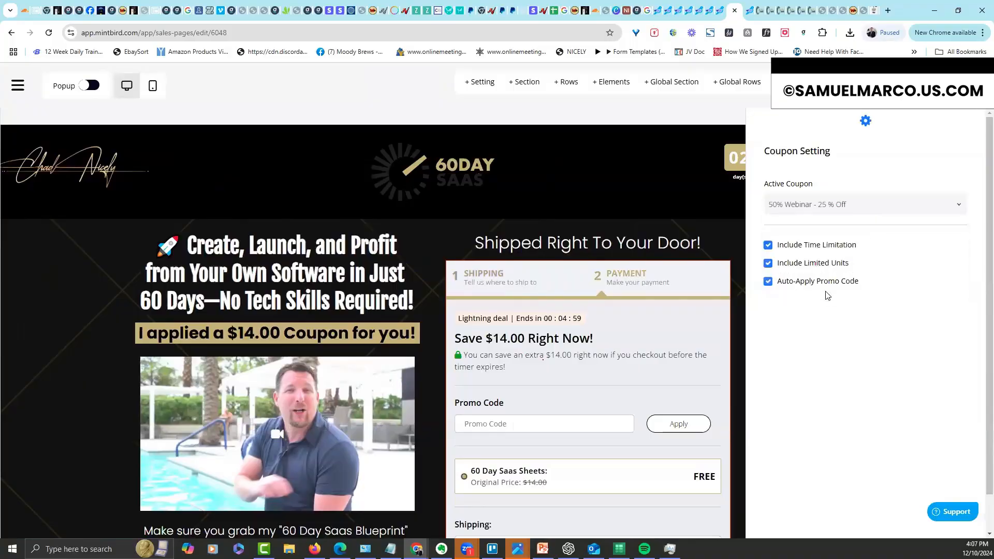
pyautogui.click(684, 212)
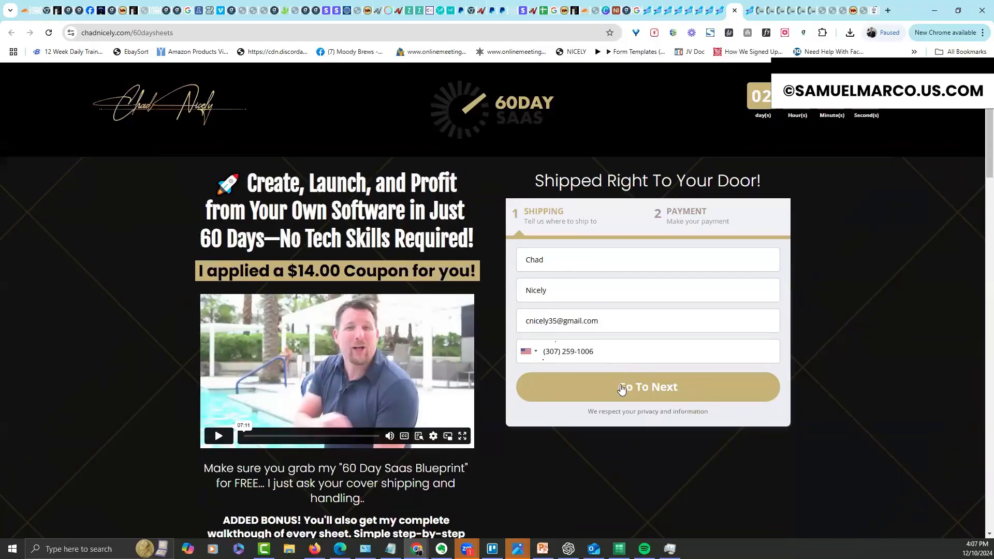
# Advance the live checkout to payment and confirm 50%web drops the price to $10.00
pyautogui.click(622, 390)
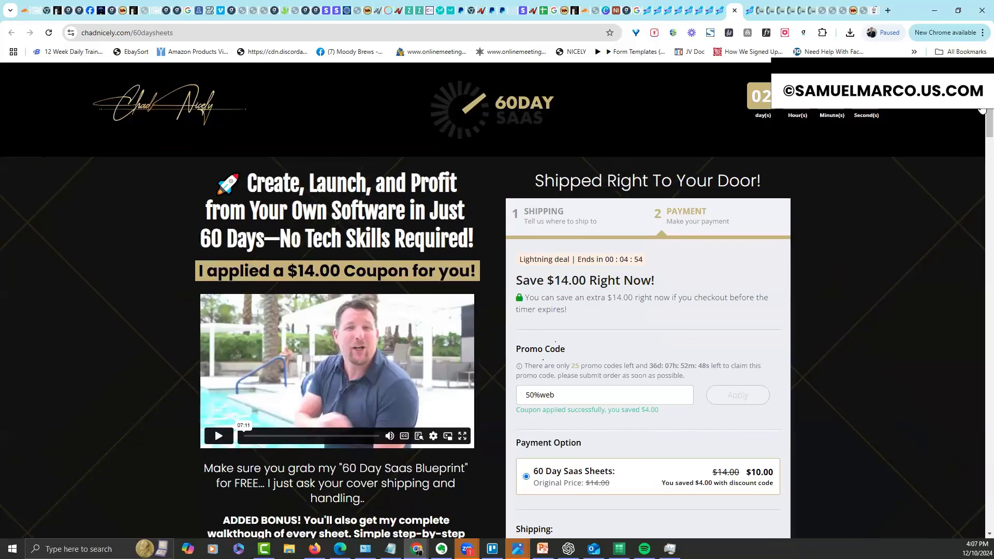
pyautogui.moveTo(989, 98)
pyautogui.mouseDown()
pyautogui.moveTo(990, 114)
pyautogui.moveTo(990, 98)
pyautogui.moveTo(979, 113)
pyautogui.moveTo(978, 103)
pyautogui.mouseUp()
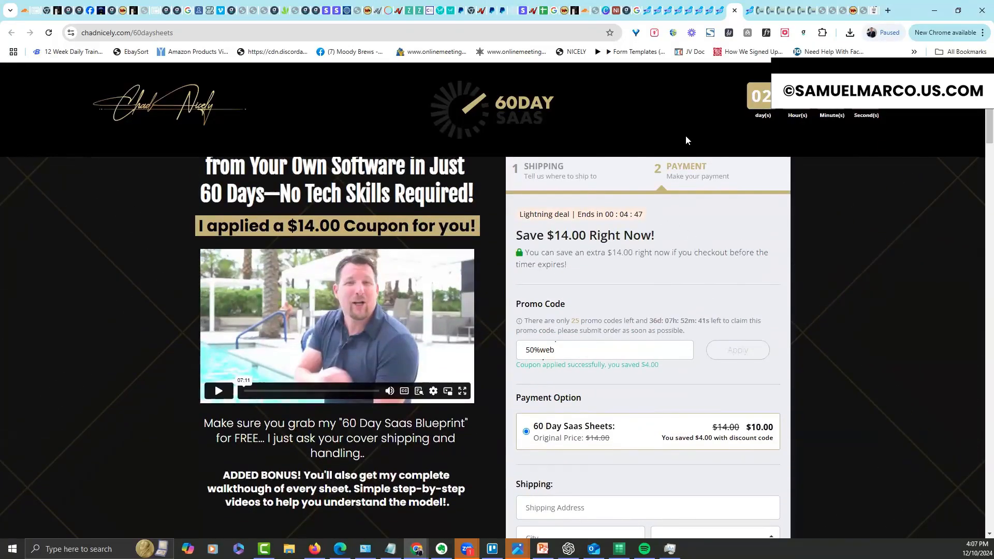
# Set the order form to show shipping on Tab #1
pyautogui.click(722, 13)
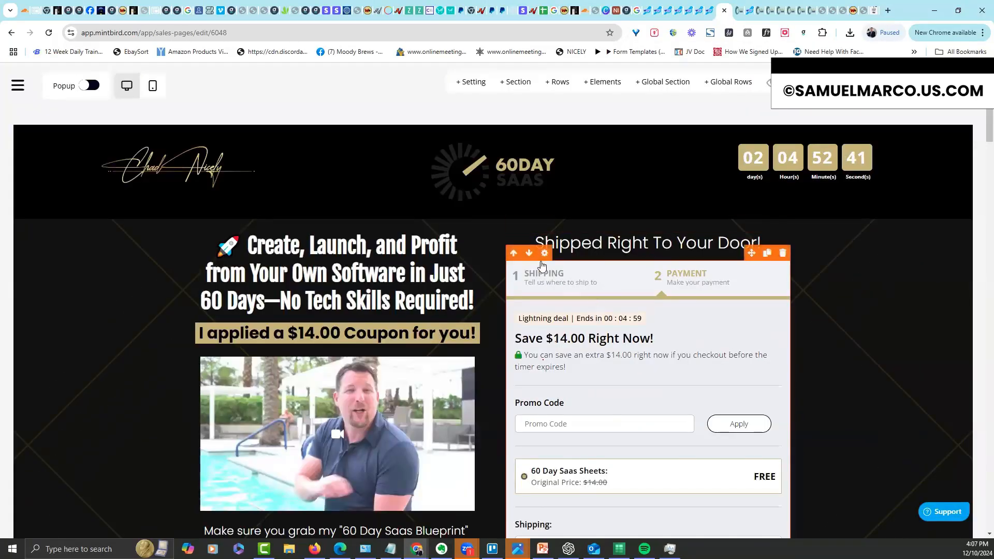
pyautogui.click(545, 252)
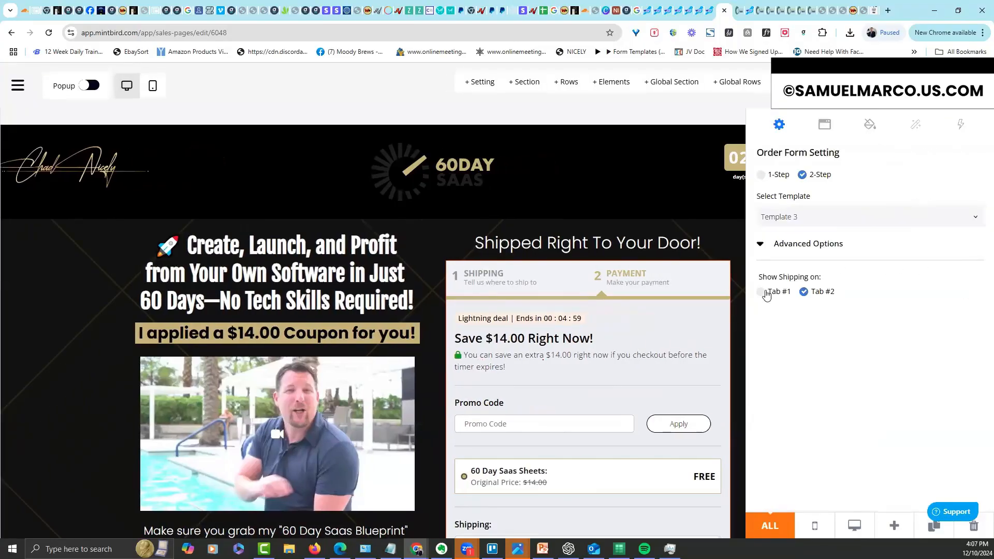
pyautogui.click(761, 292)
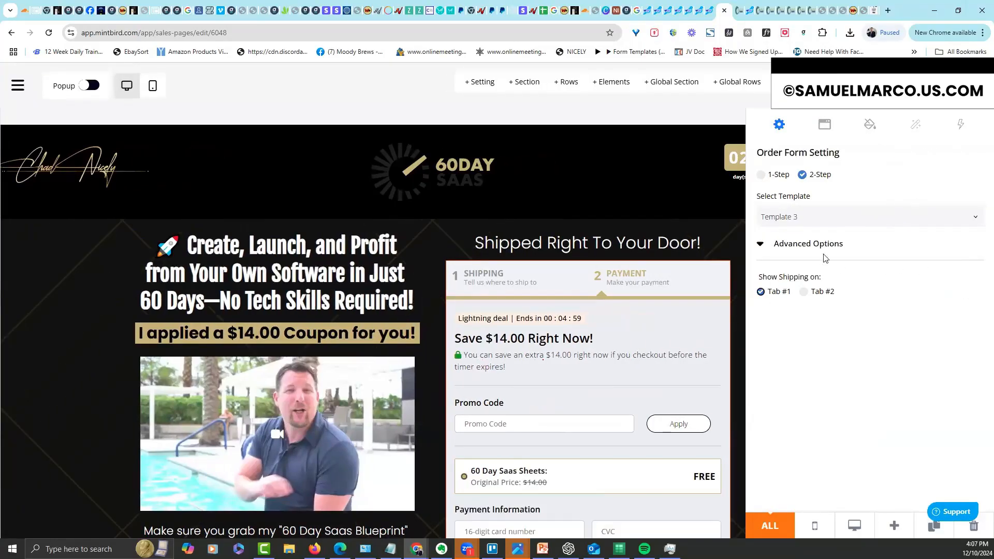
# Turn off Coupon Code(s) on checkout Step #2 and close the settings
pyautogui.click(825, 126)
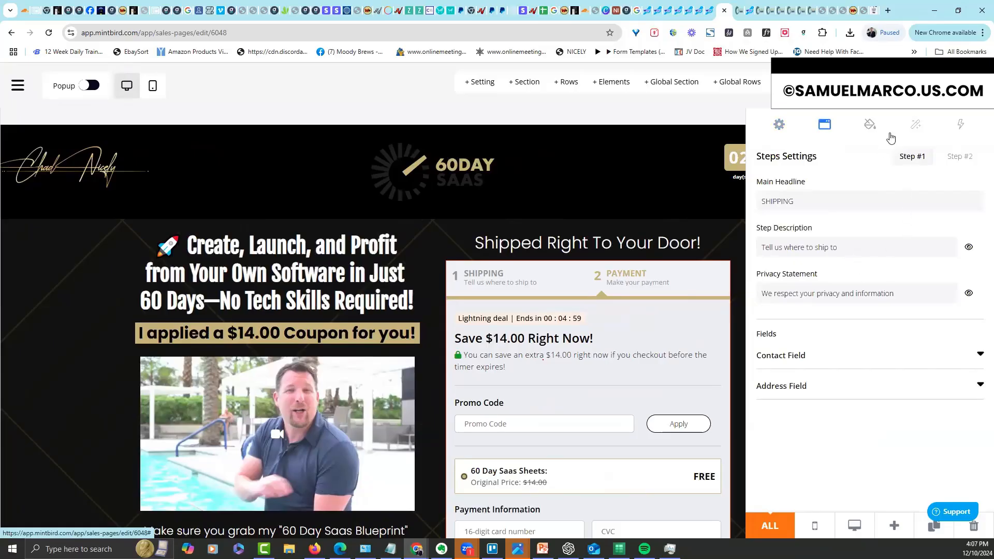
pyautogui.click(962, 157)
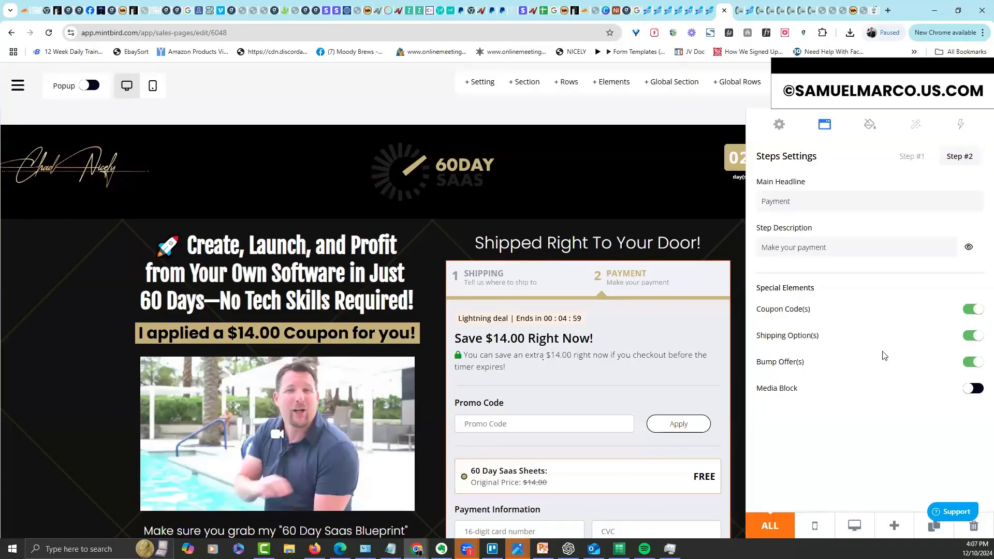
pyautogui.click(976, 313)
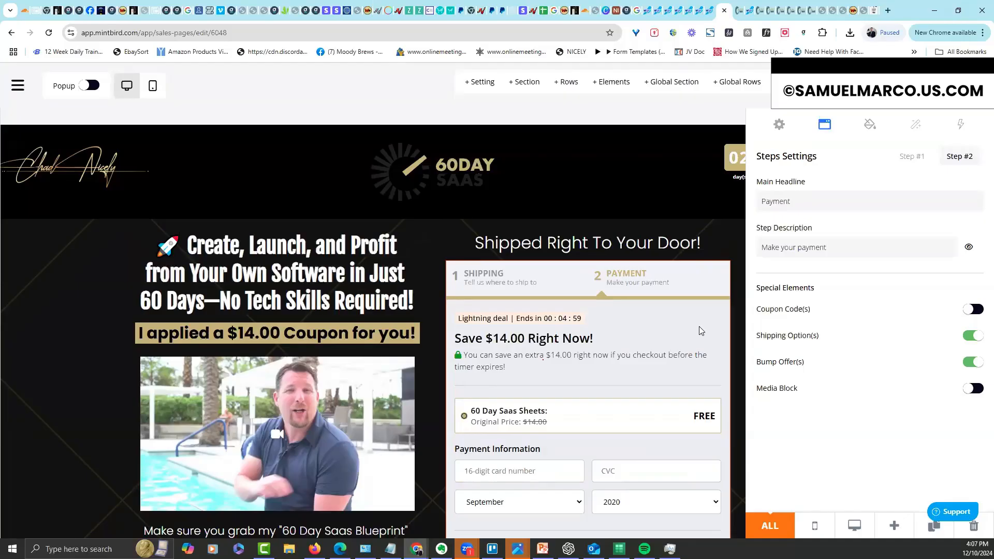
pyautogui.click(465, 226)
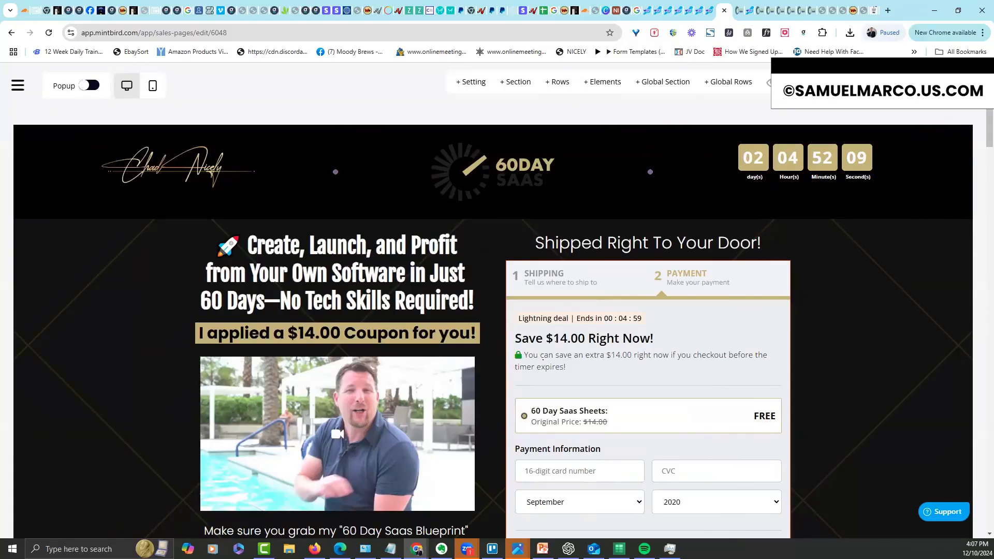
pyautogui.moveTo(990, 91)
pyautogui.mouseDown()
pyautogui.moveTo(988, 162)
pyautogui.moveTo(989, 89)
pyautogui.mouseUp()
# Open the BlackBox upsell page from Main Pages > Upsells, scroll it, then go to Sales Pages
pyautogui.click(18, 86)
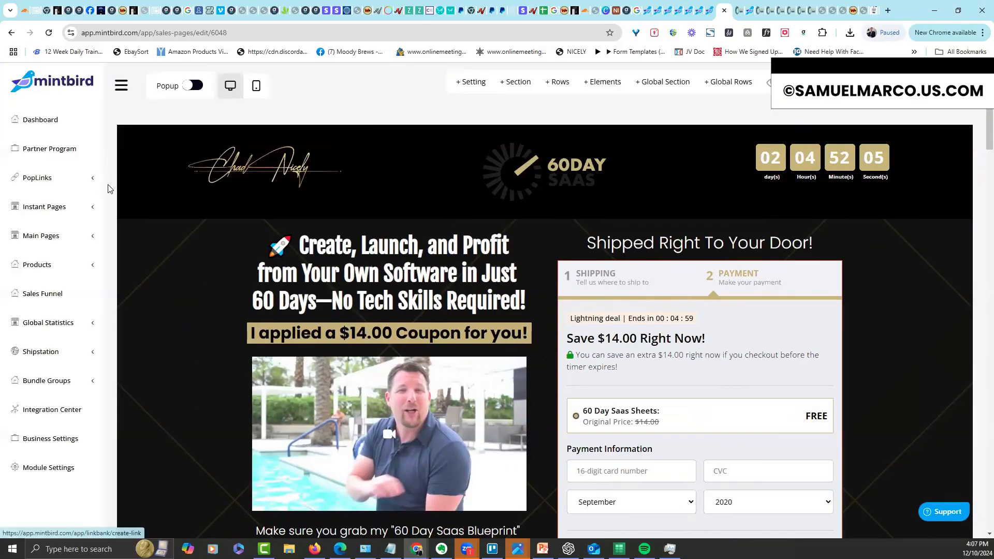
pyautogui.click(56, 238)
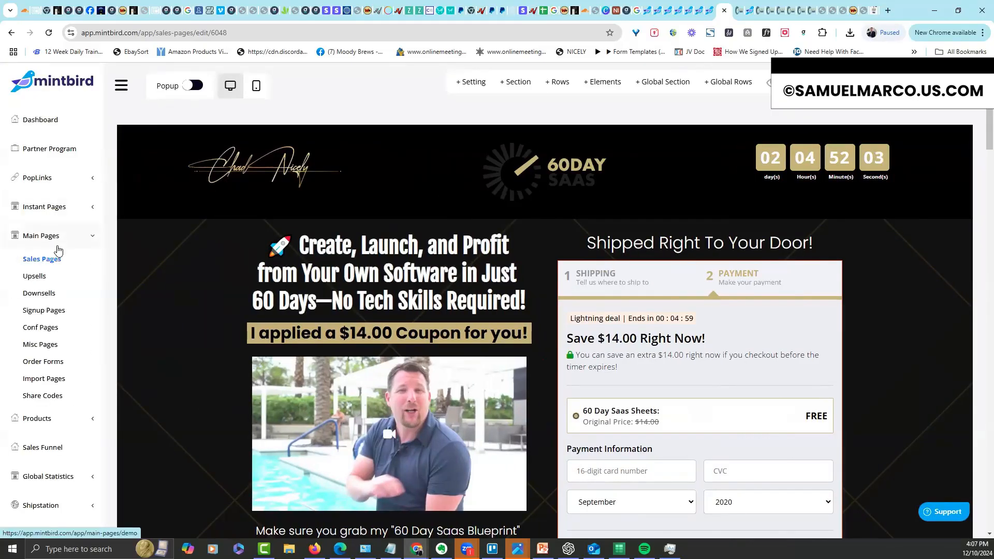
pyautogui.click(40, 275)
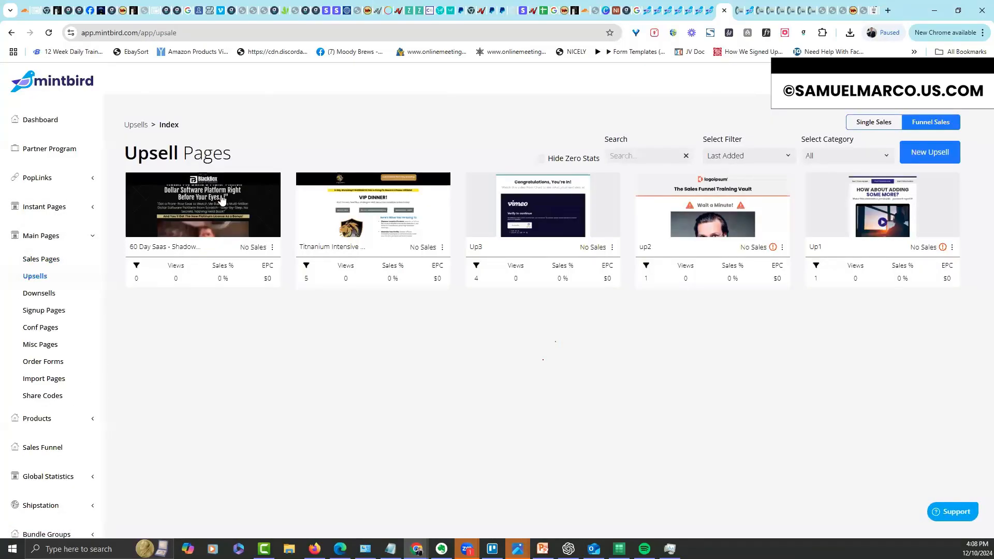
pyautogui.click(566, 238)
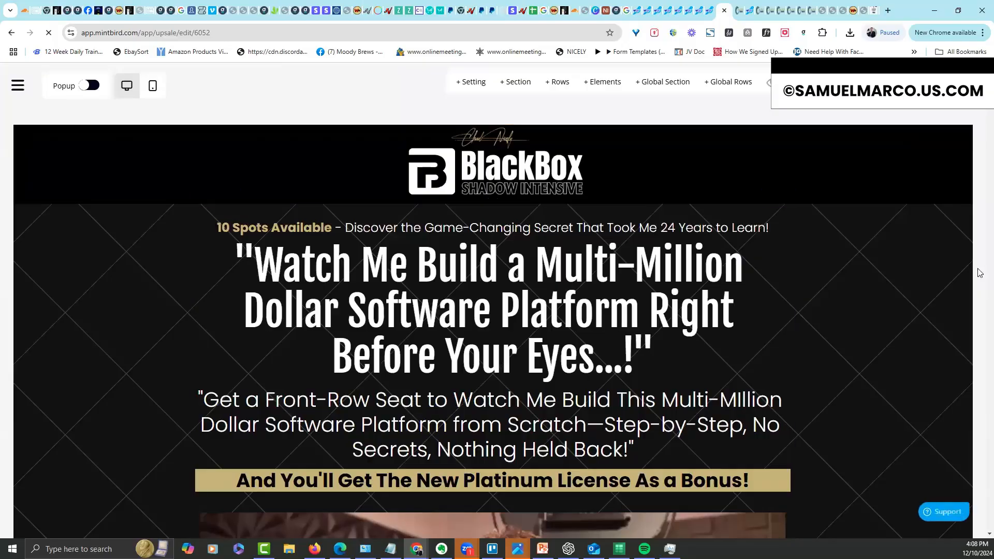
pyautogui.scroll(-15, 981, 272)
pyautogui.moveTo(981, 530); pyautogui.dragTo(979, 103)
pyautogui.click(711, 14)
pyautogui.click(32, 263)
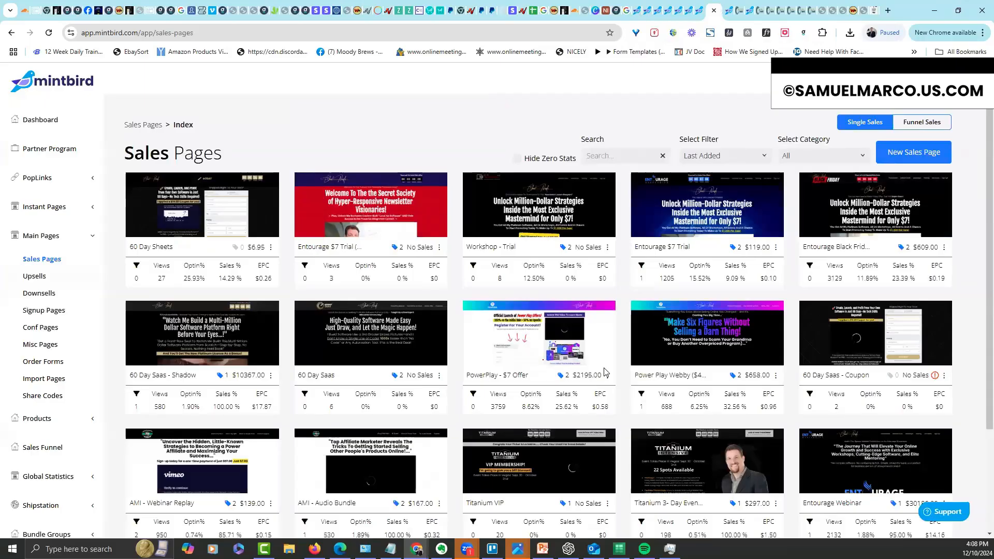
# Open the 60 Day Saas - Shadow page via Go to Link, scroll to its order form, and return
pyautogui.click(270, 377)
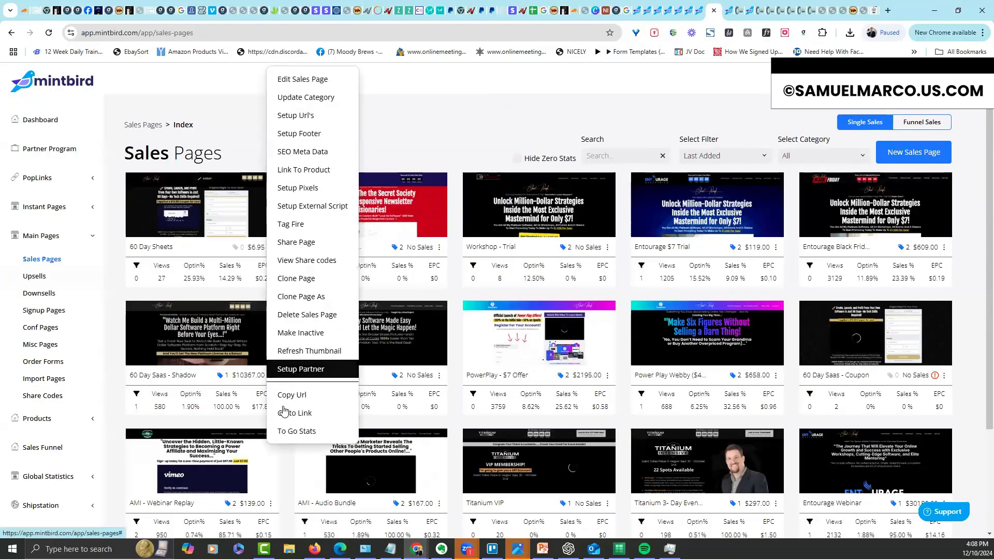
pyautogui.click(288, 426)
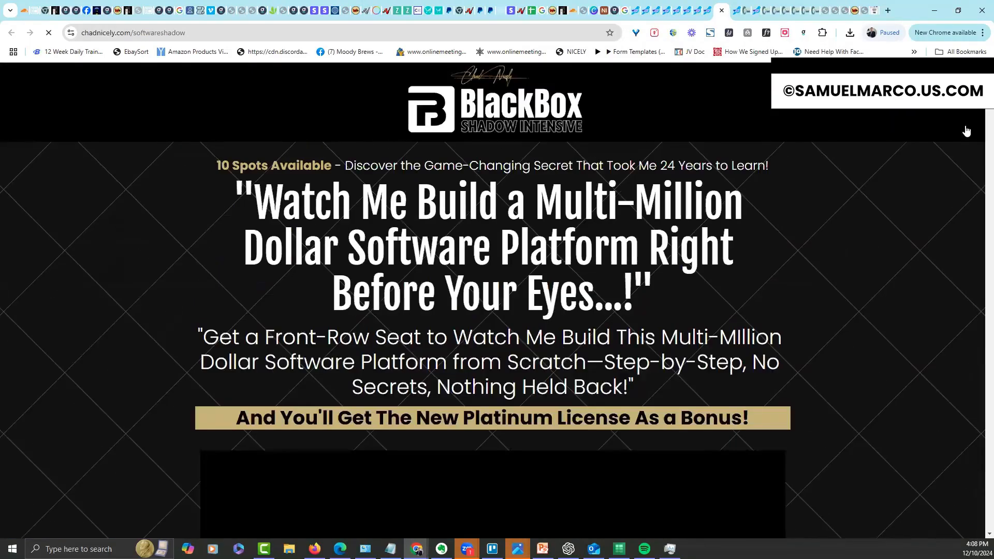
pyautogui.moveTo(987, 104); pyautogui.dragTo(979, 552)
pyautogui.moveTo(989, 466)
pyautogui.mouseDown()
pyautogui.moveTo(989, 482)
pyautogui.moveTo(990, 449)
pyautogui.moveTo(990, 466)
pyautogui.mouseUp()
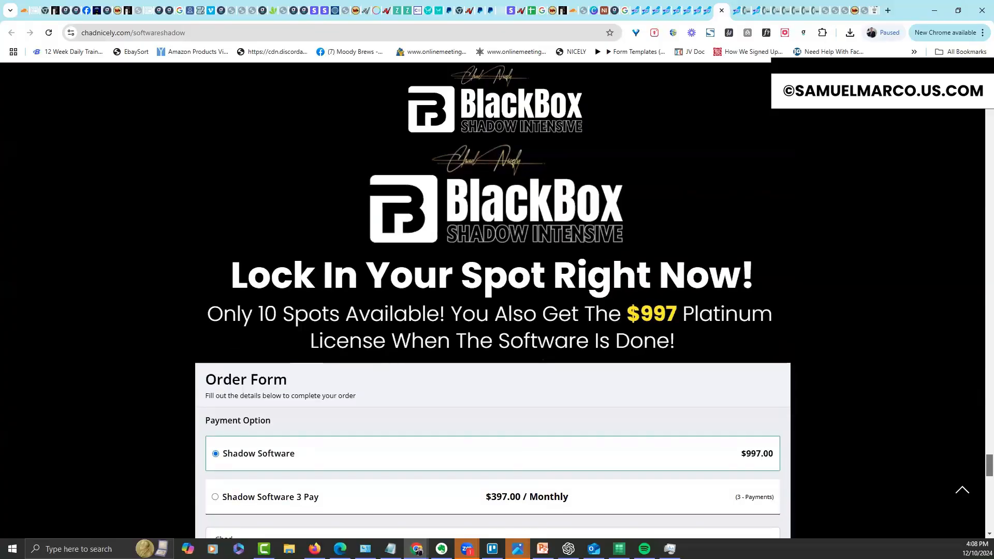
pyautogui.moveTo(990, 466); pyautogui.dragTo(990, 78)
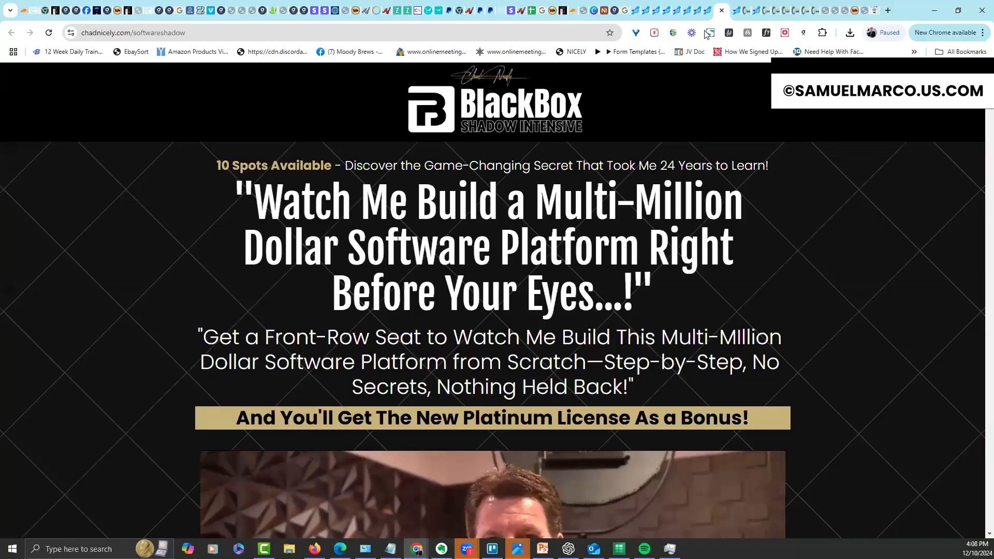
pyautogui.click(708, 12)
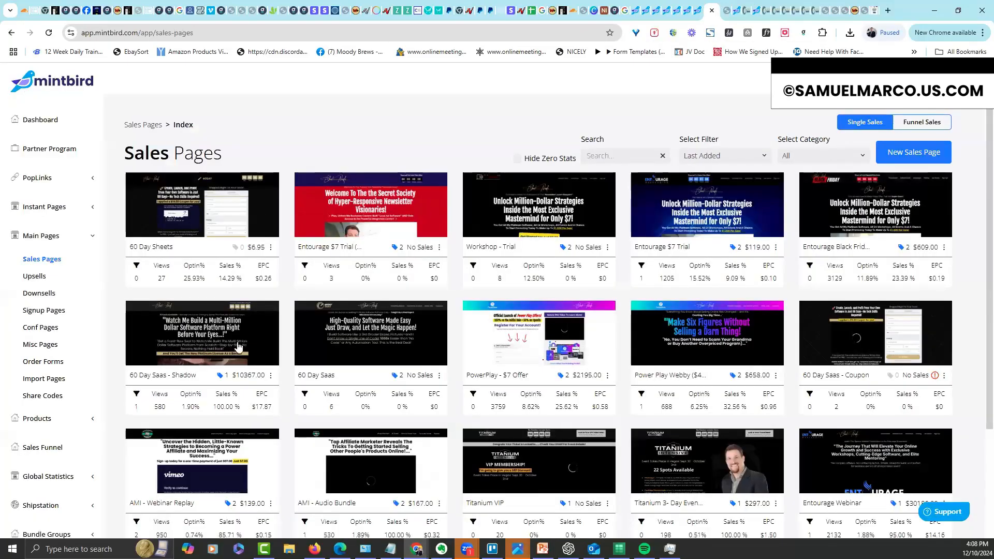
# Go to Upsells and open the BlackBox upsell page in the editor
pyautogui.click(271, 376)
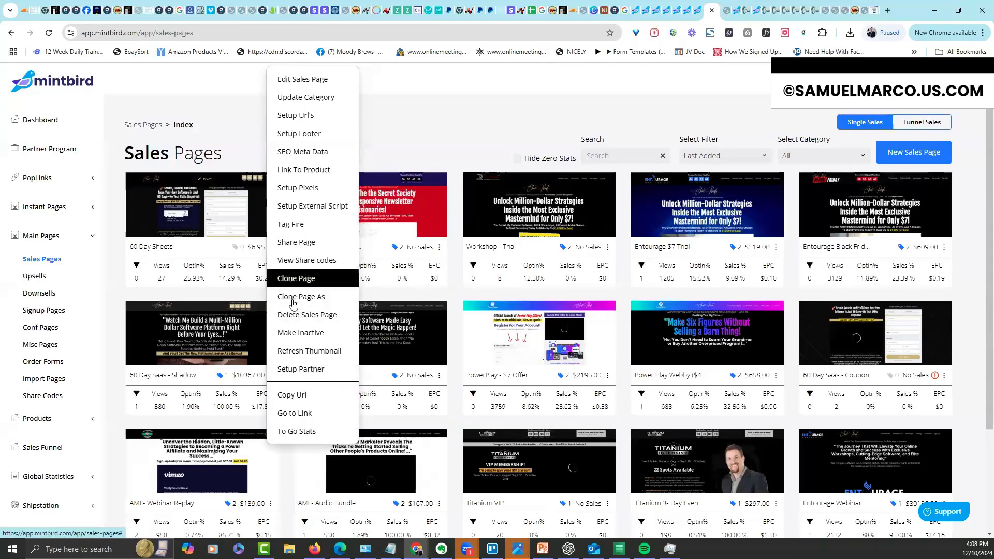
pyautogui.click(454, 118)
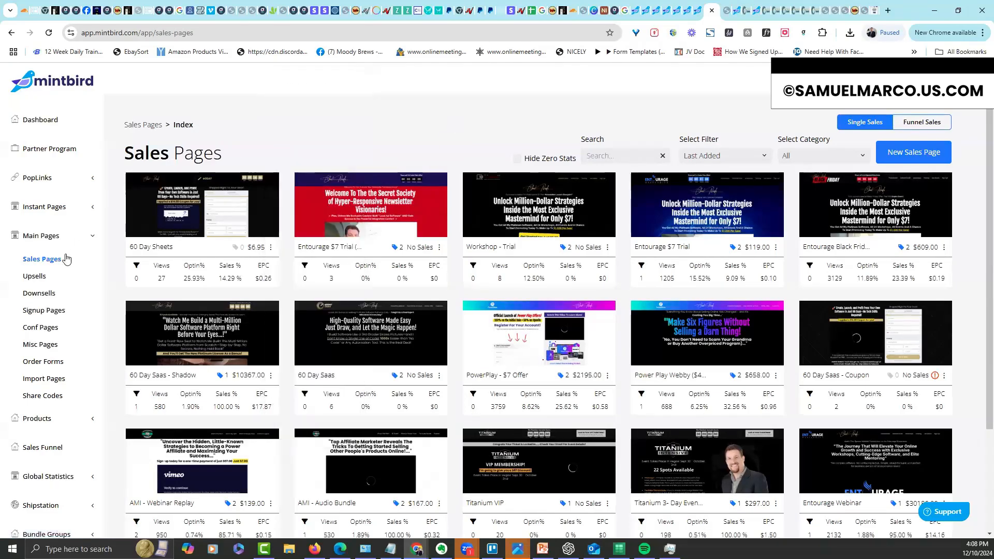
pyautogui.click(45, 279)
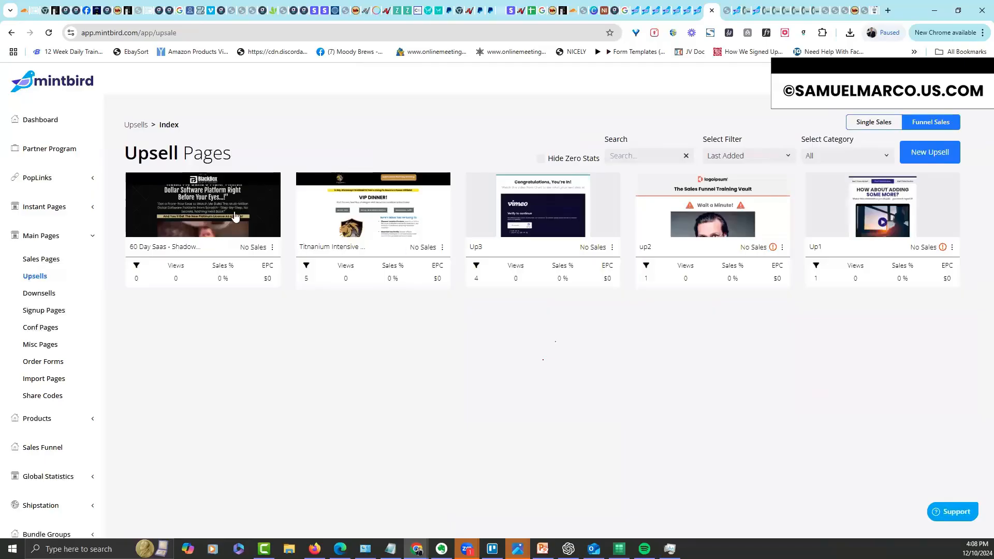
pyautogui.click(618, 274)
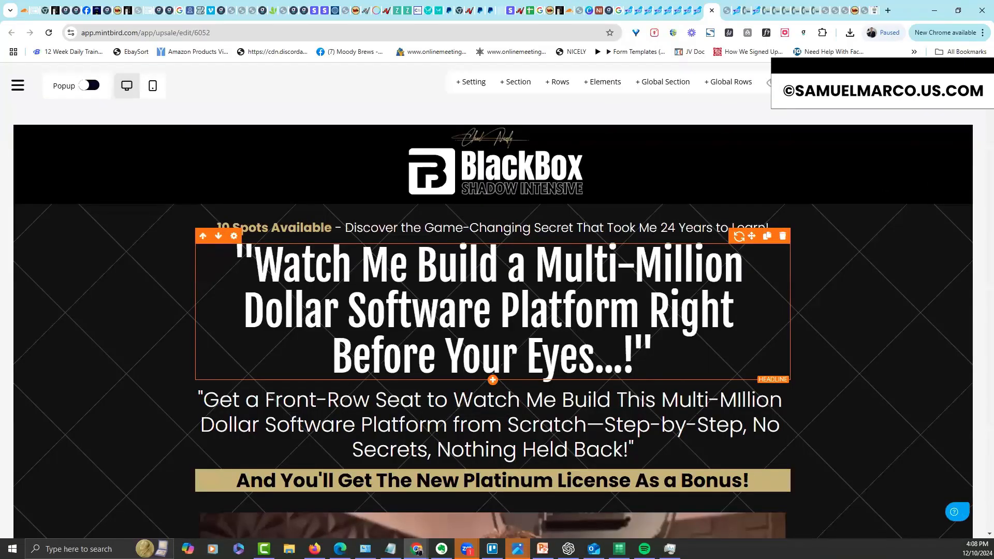
pyautogui.scroll(-10, 659, 295)
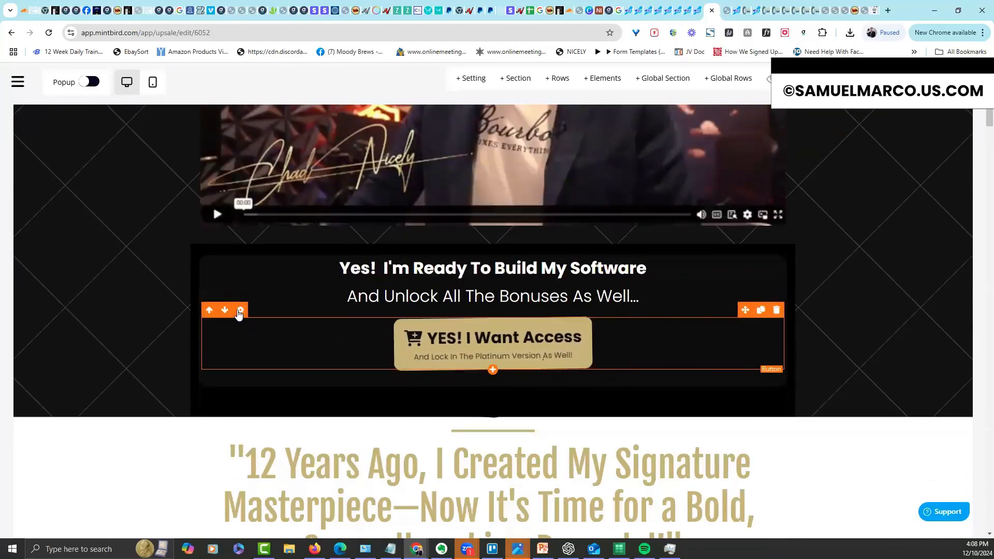
# Change the YES! I Want Access button's action from Scroll To OrderForm to Next Step
pyautogui.click(500, 344)
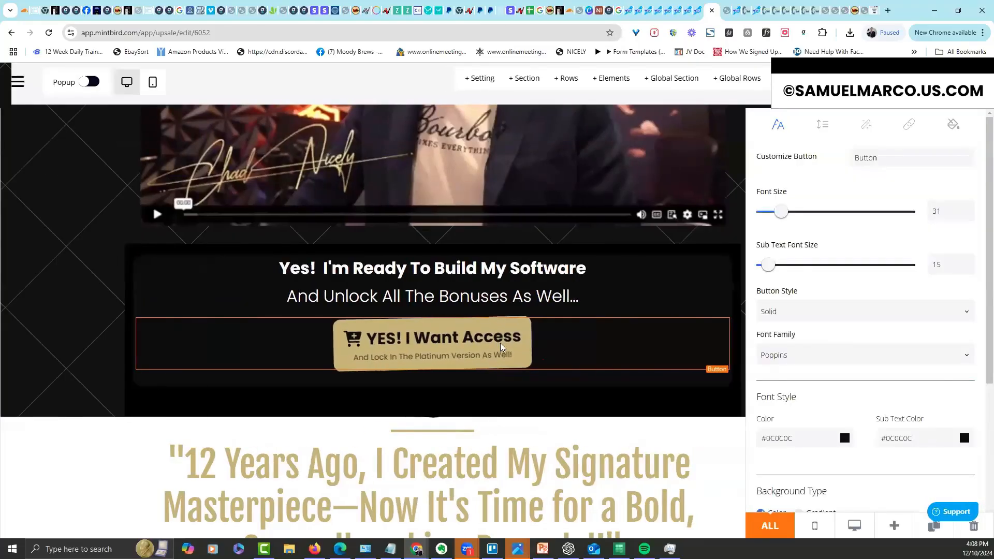
pyautogui.click(900, 140)
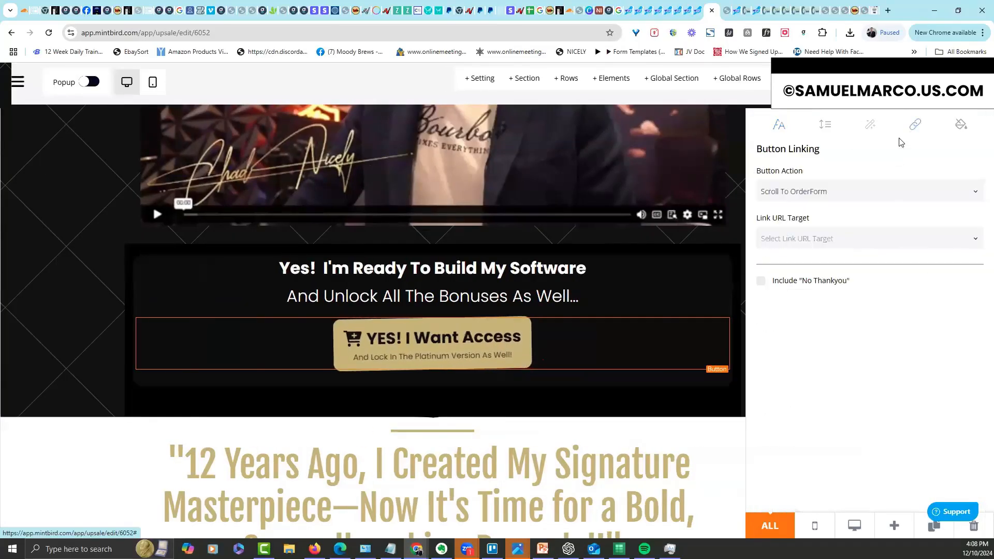
pyautogui.click(870, 191)
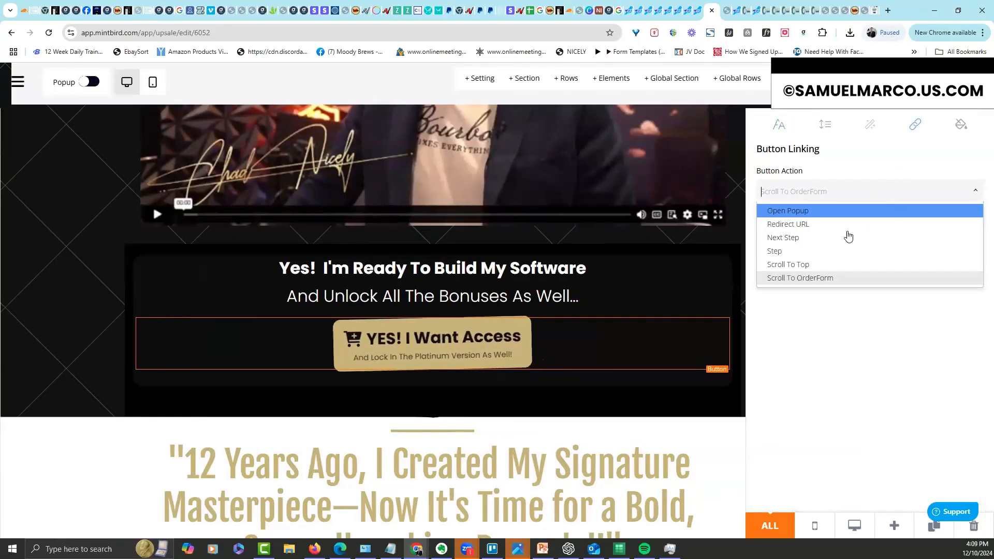
pyautogui.click(846, 242)
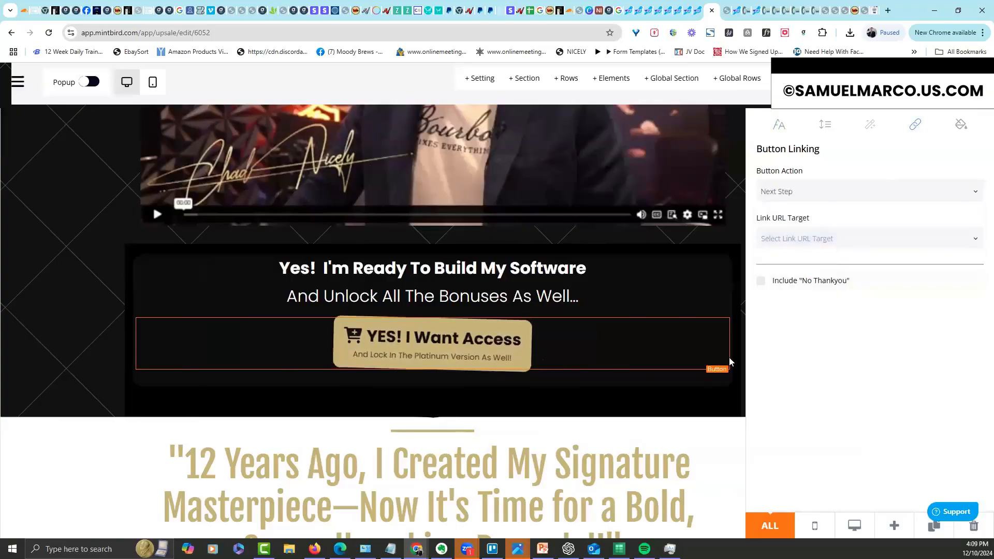
pyautogui.click(653, 390)
pyautogui.moveTo(540, 337)
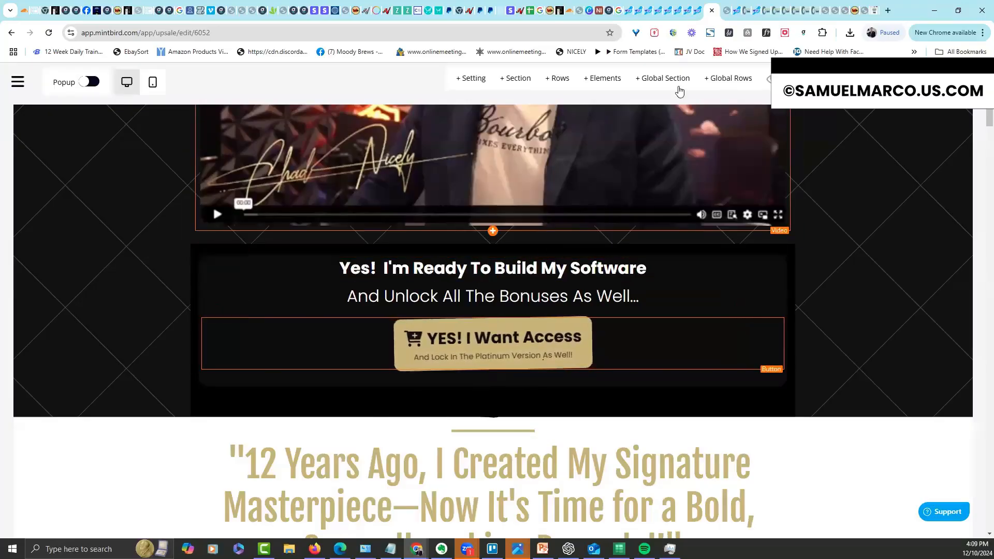
pyautogui.click(698, 12)
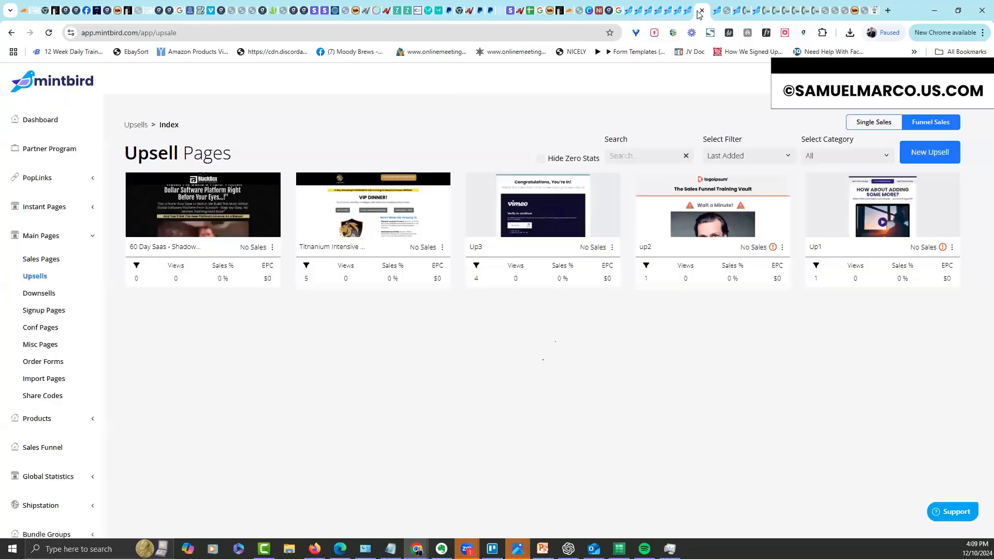
# Link the BlackBox upsell to Shadow Software with both One Time and 3 Pay prices
pyautogui.click(272, 248)
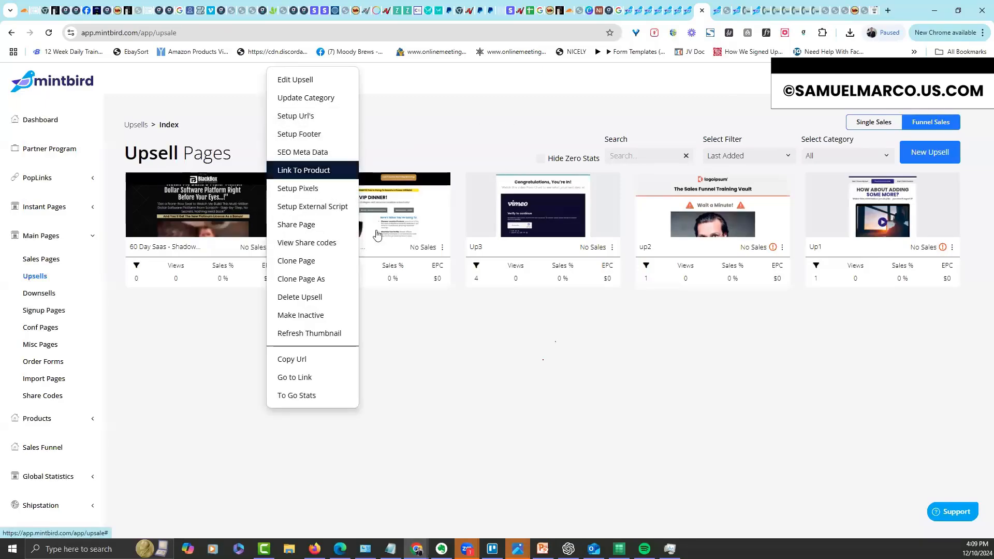
pyautogui.click(310, 170)
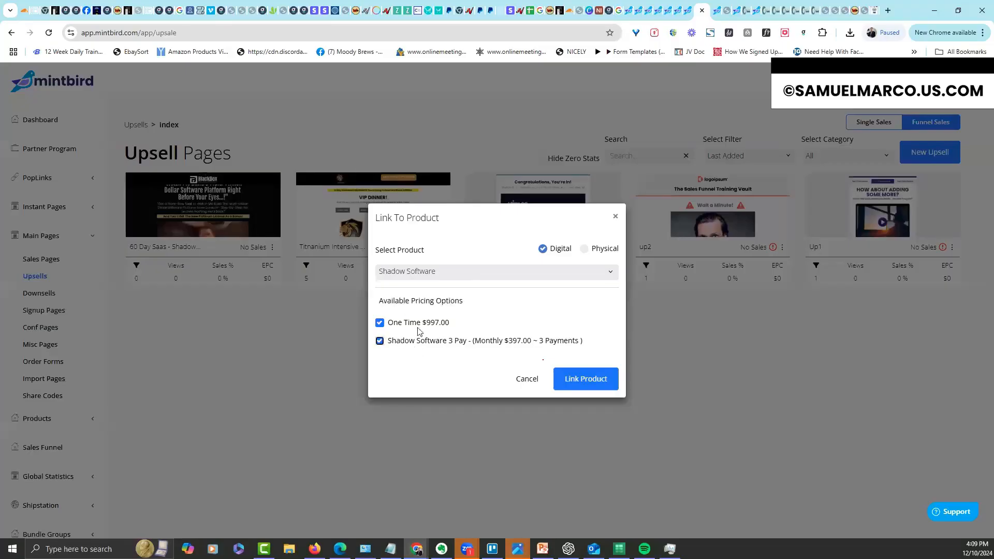
pyautogui.click(589, 378)
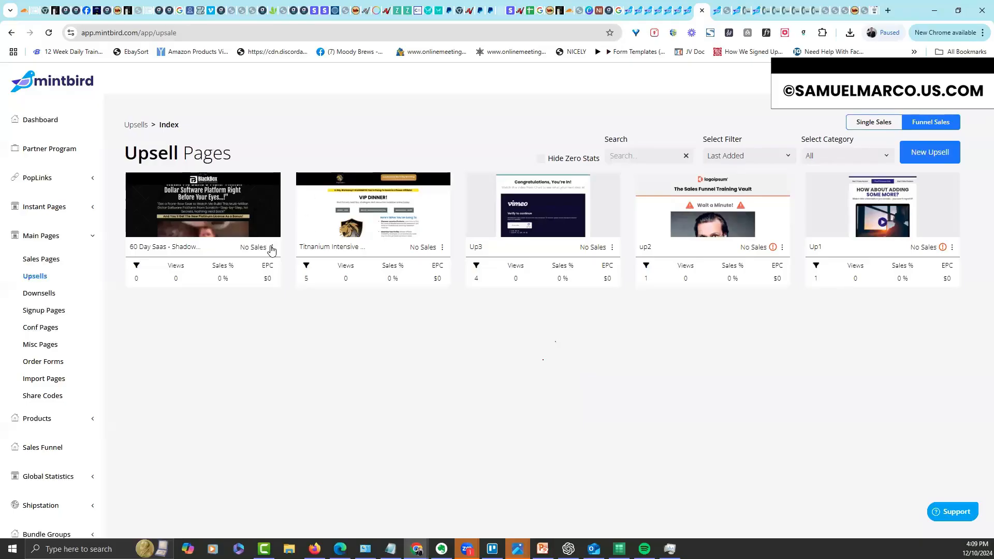
pyautogui.click(305, 241)
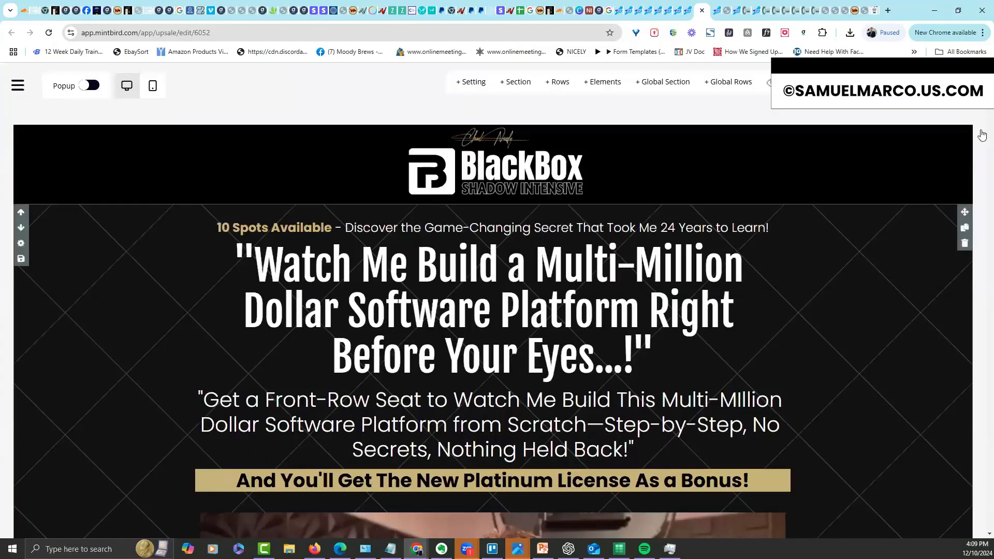
# Keep Next Step as the first YES! I Want Access button's action
pyautogui.scroll(-2, 981, 110)
pyautogui.scroll(-10, 980, 111)
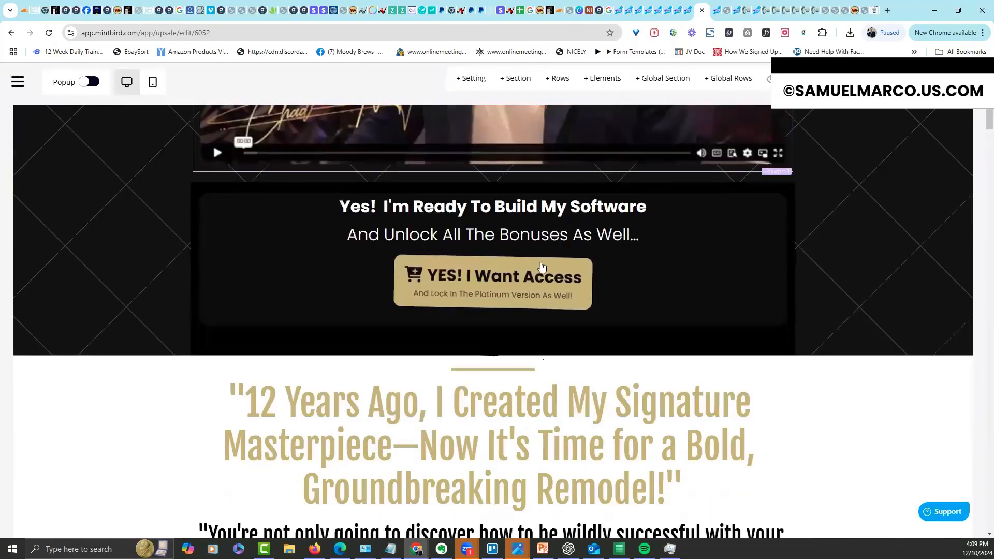
pyautogui.click(747, 266)
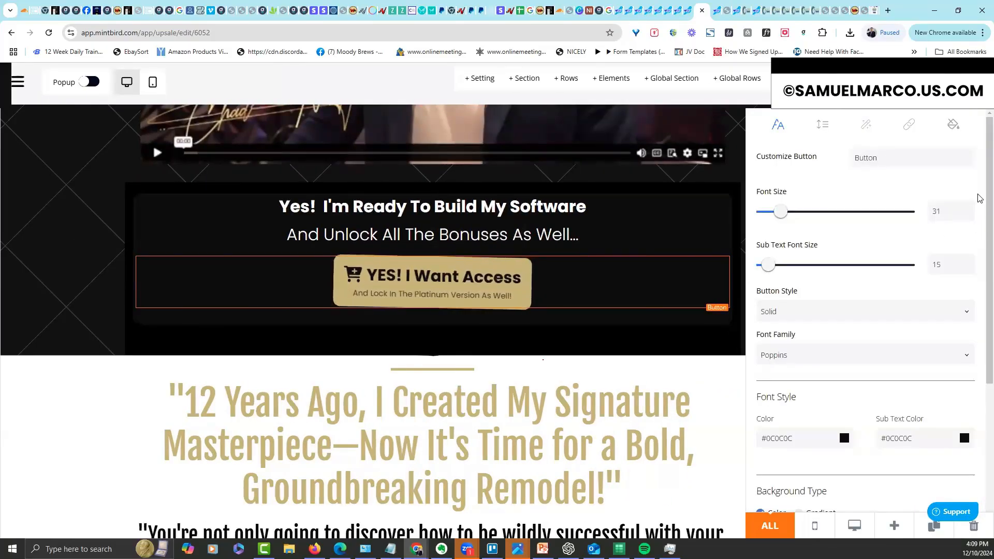
pyautogui.scroll(-5, 980, 355)
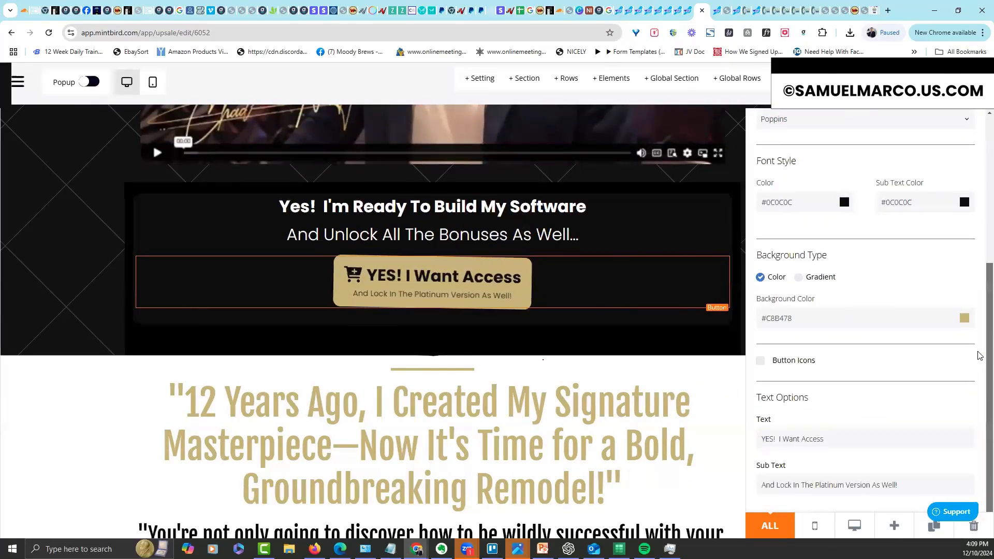
pyautogui.scroll(6, 911, 259)
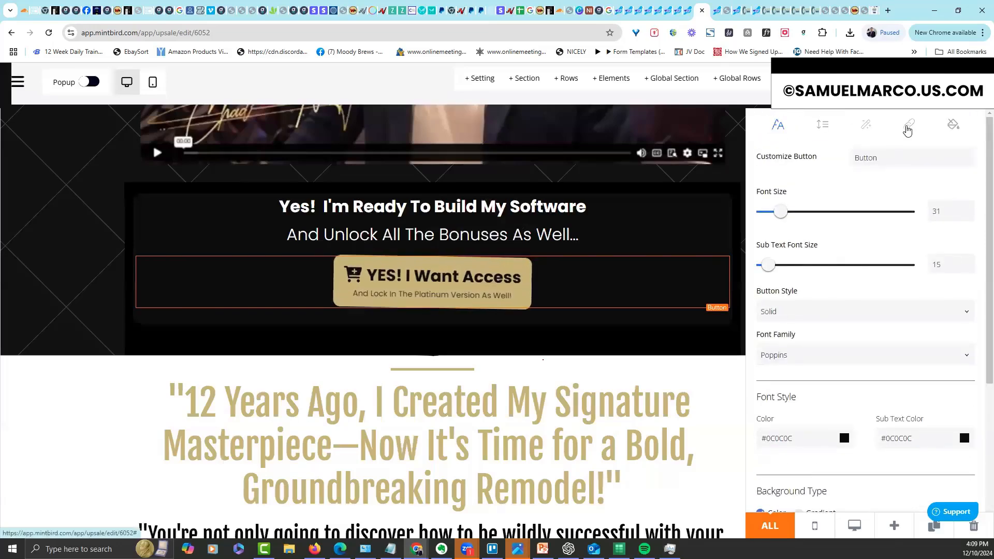
pyautogui.click(913, 130)
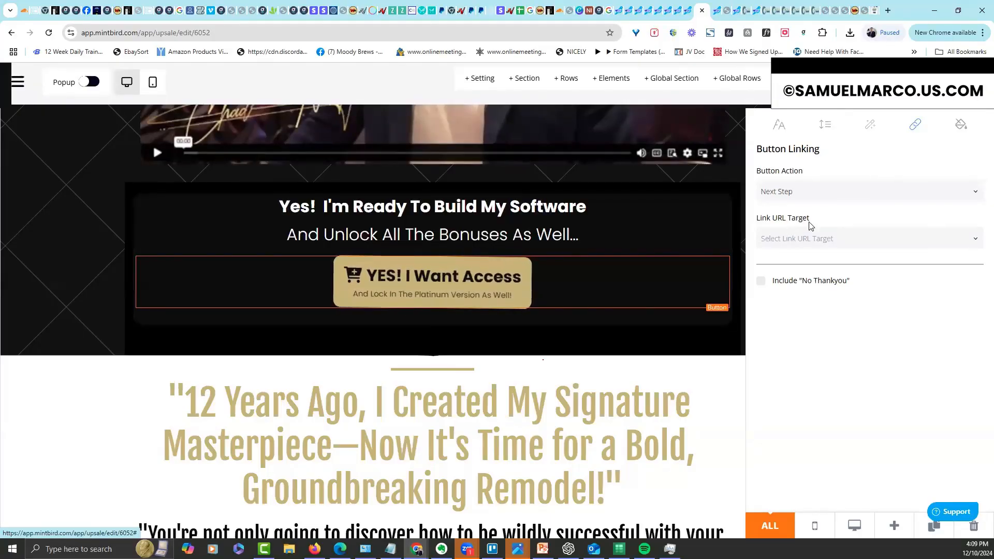
pyautogui.click(813, 198)
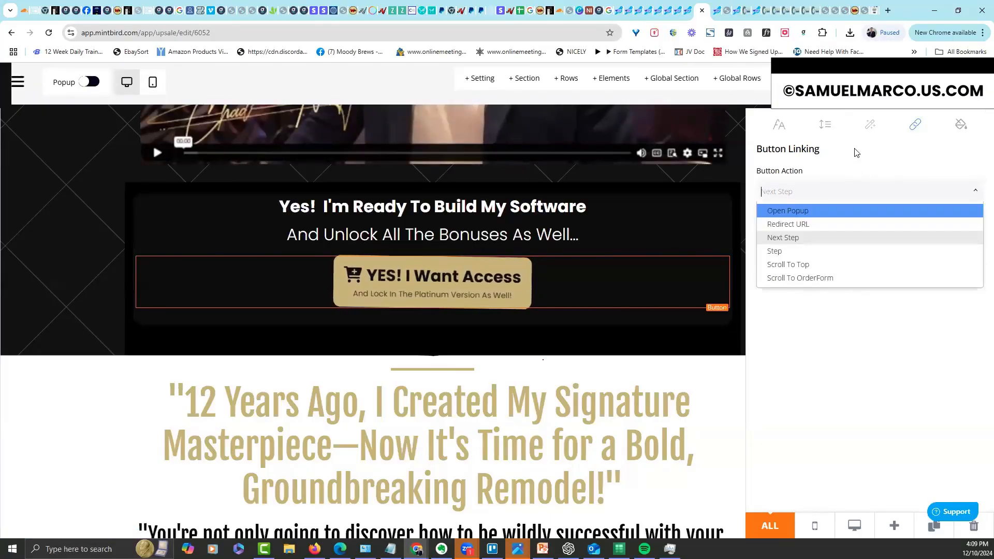
pyautogui.click(857, 153)
pyautogui.click(830, 195)
pyautogui.click(846, 175)
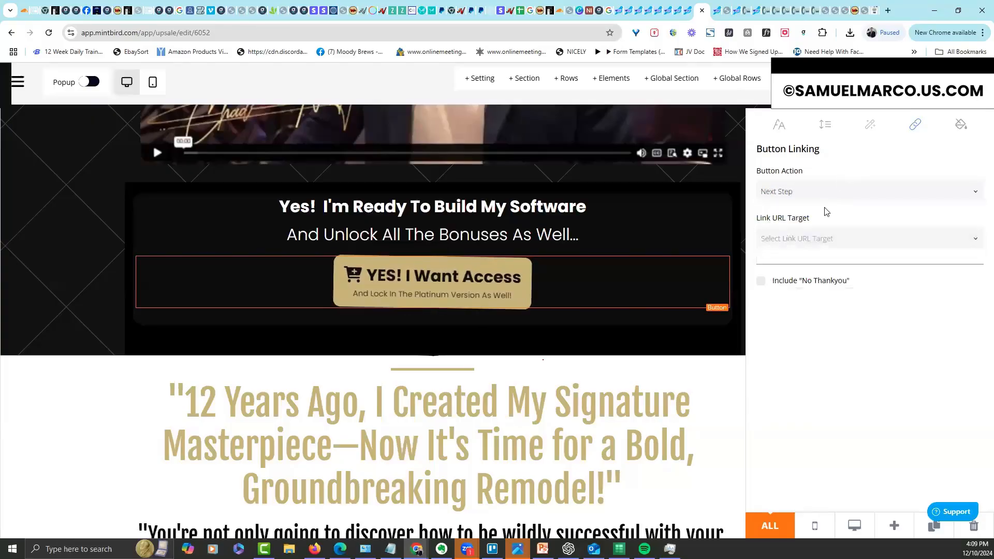
# Add a white (FFFFFF) No Thank you decline link beneath that button
pyautogui.click(762, 281)
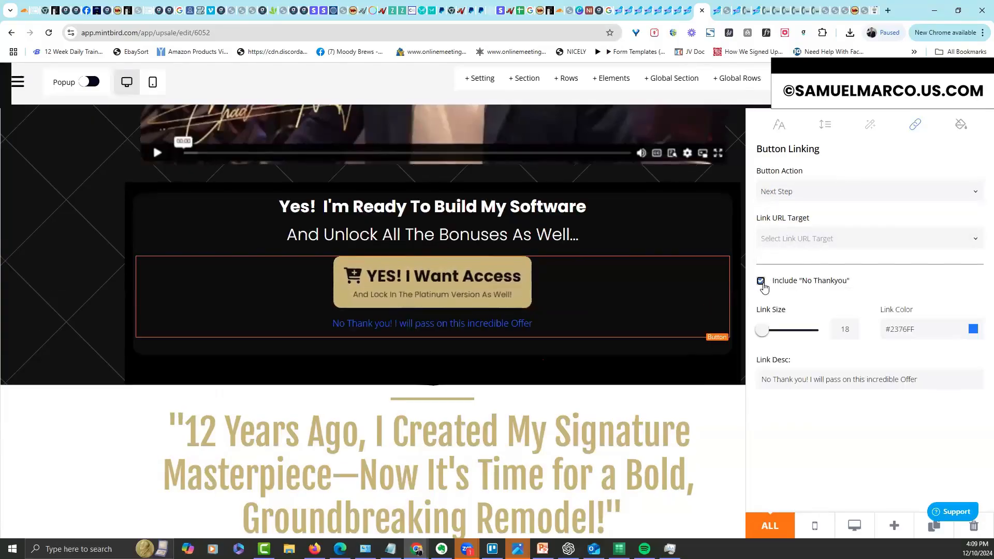
pyautogui.click(972, 329)
pyautogui.click(880, 325)
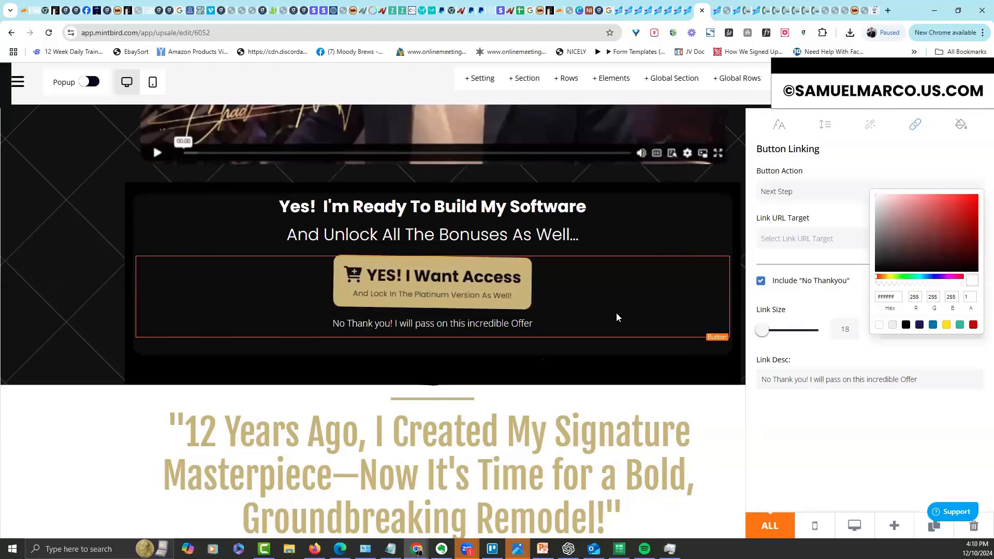
pyautogui.click(648, 370)
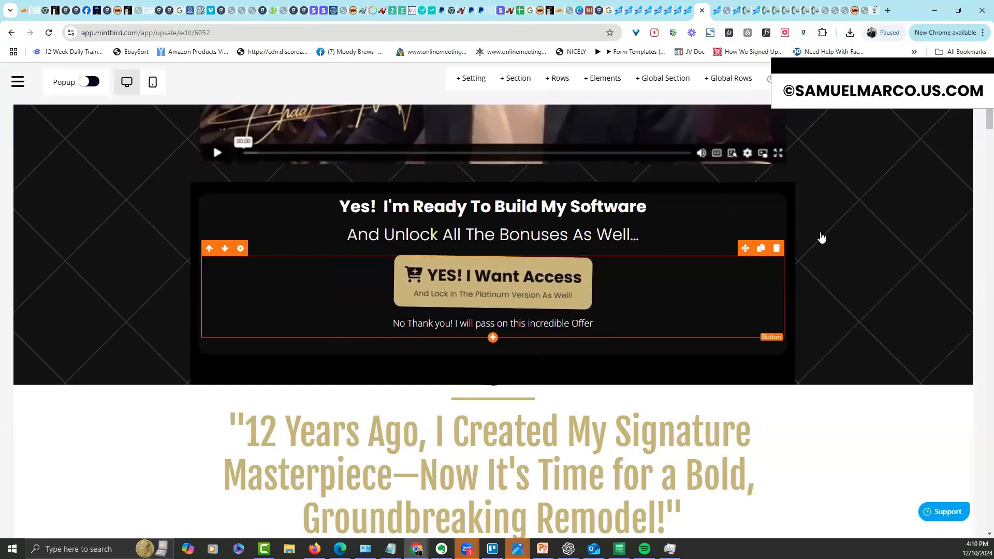
# Set the second YES! I Want Access button to Next Step with a white No Thank you link
pyautogui.scroll(5, 980, 128)
pyautogui.scroll(-3, 980, 128)
pyautogui.scroll(-5, 980, 128)
pyautogui.scroll(2, 980, 128)
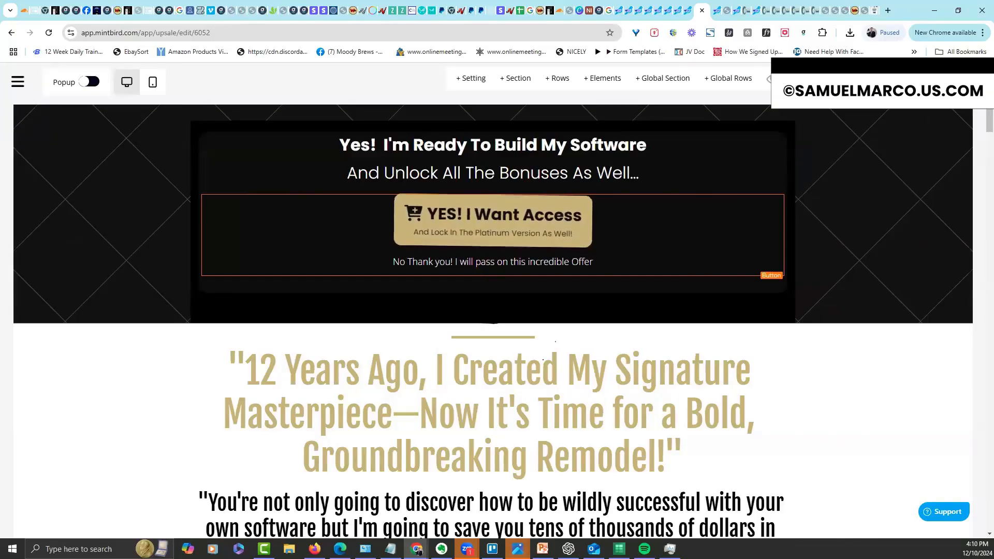
pyautogui.scroll(7, 980, 119)
pyautogui.scroll(-20, 980, 155)
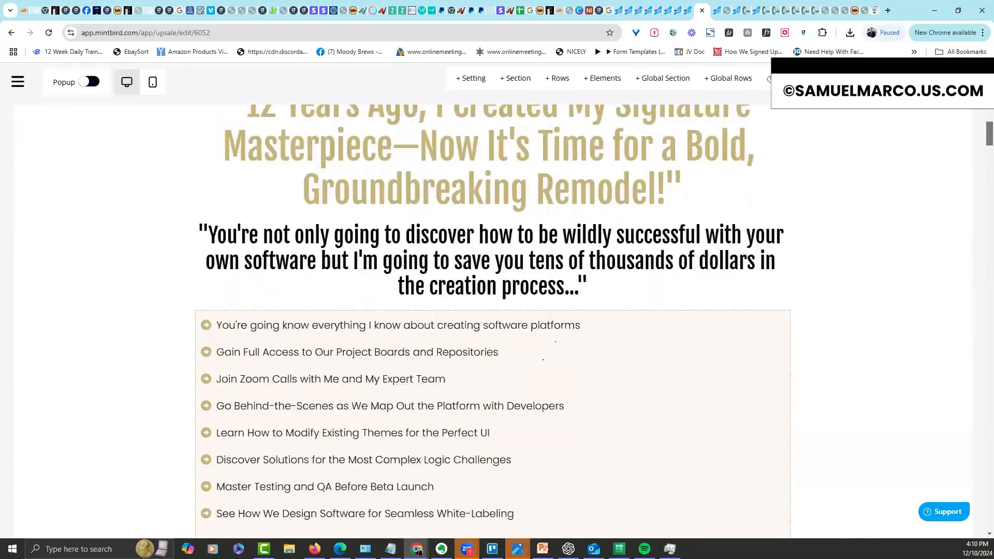
pyautogui.scroll(-20, 981, 195)
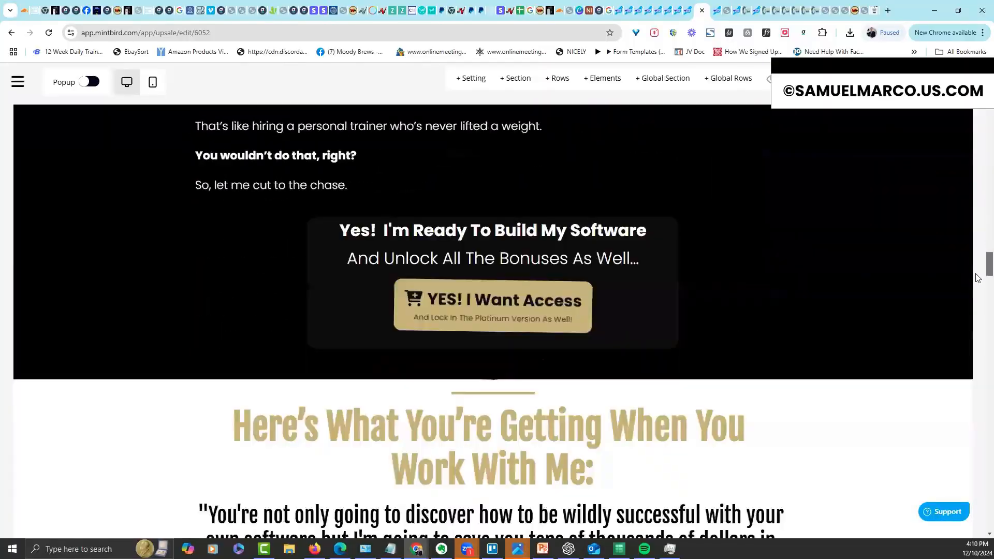
pyautogui.scroll(3, 975, 268)
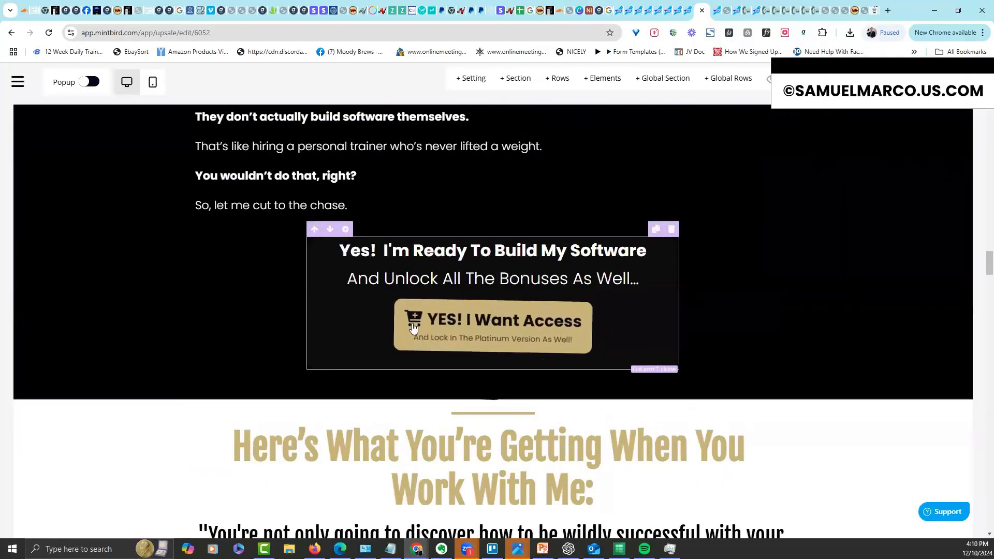
pyautogui.click(567, 328)
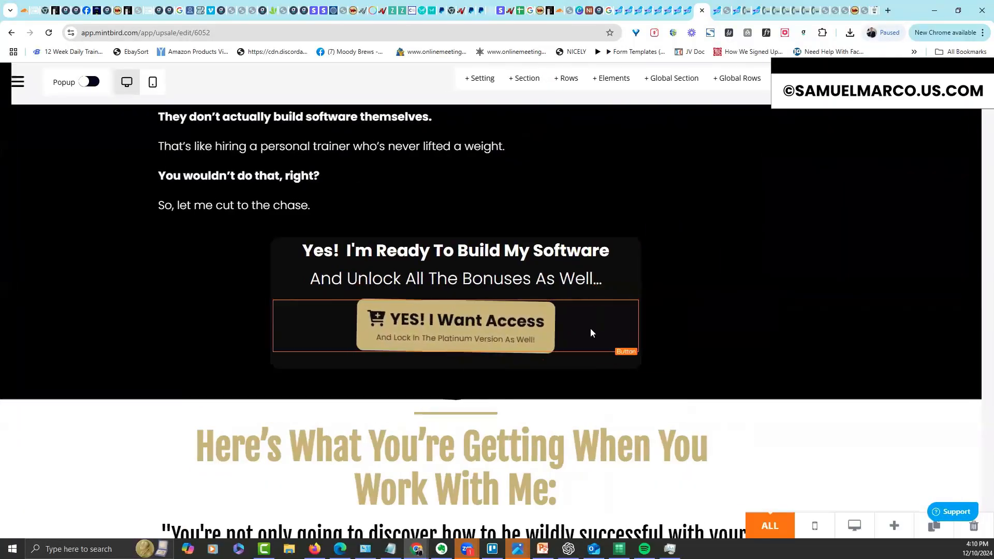
pyautogui.click(911, 126)
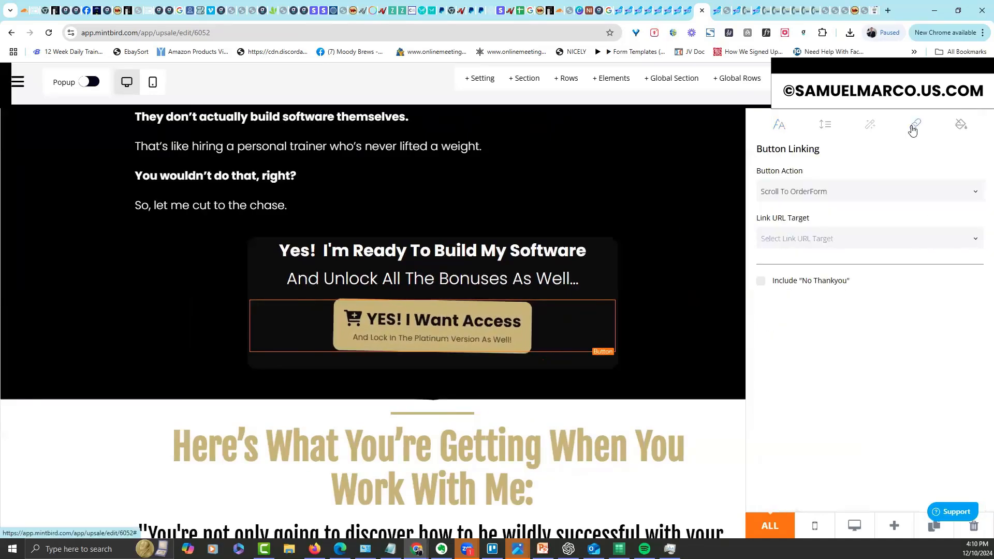
pyautogui.click(850, 192)
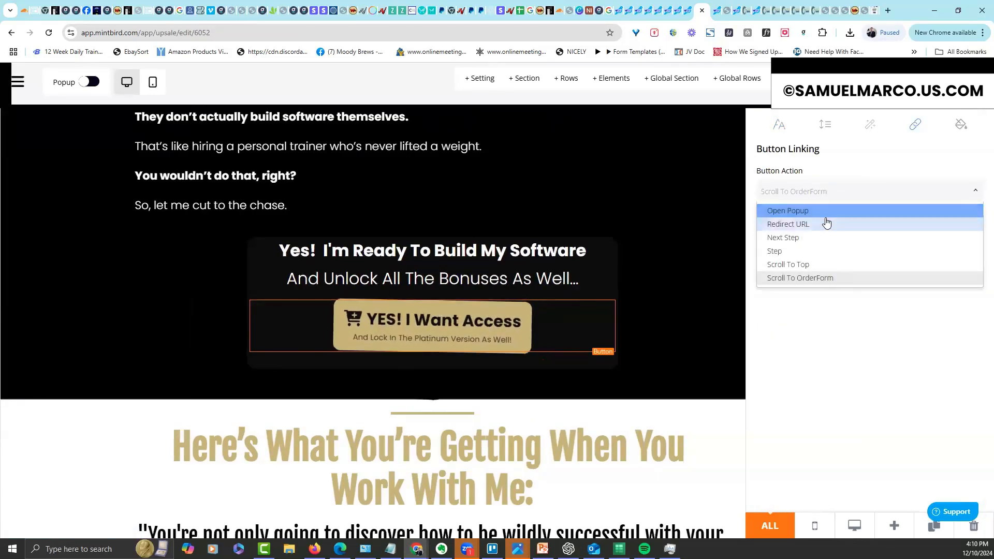
pyautogui.click(820, 239)
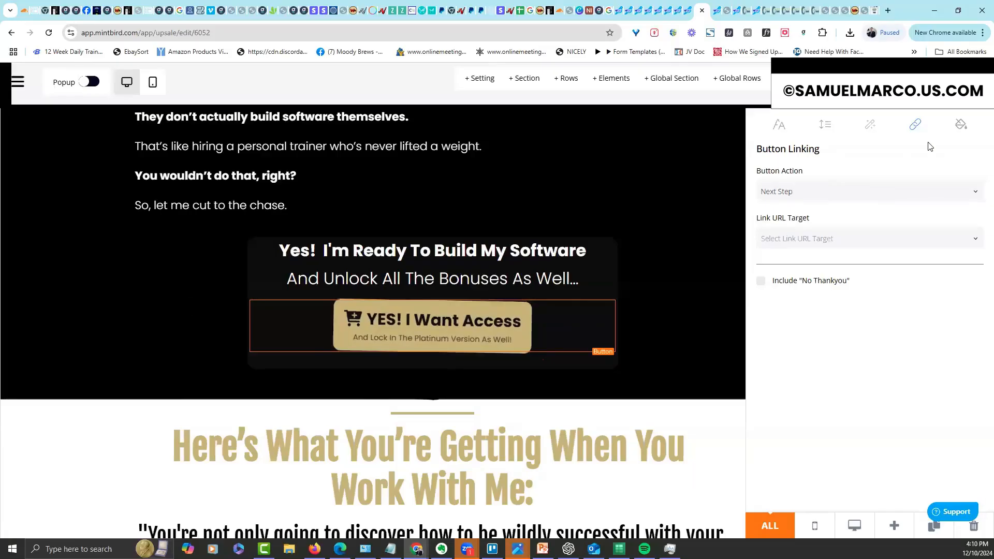
pyautogui.click(760, 281)
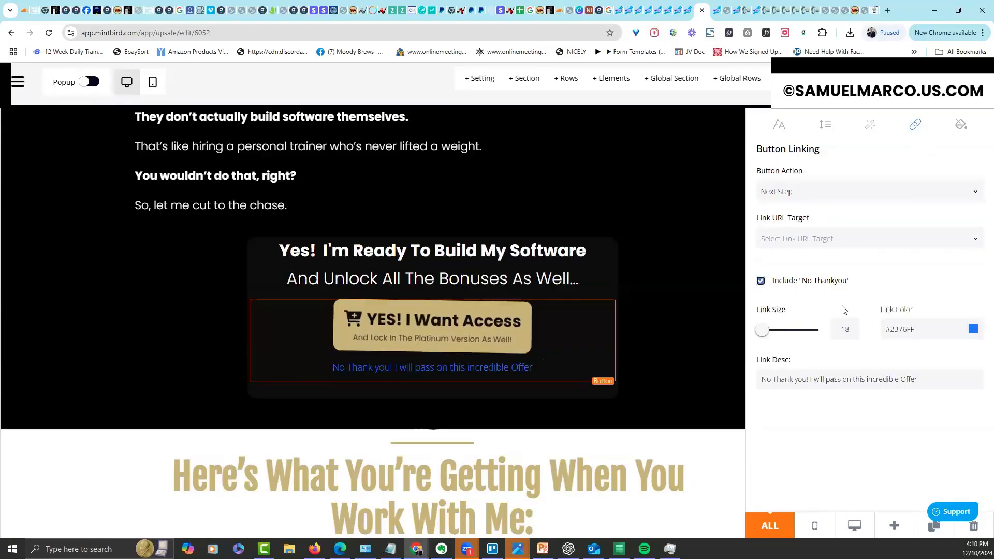
pyautogui.click(880, 325)
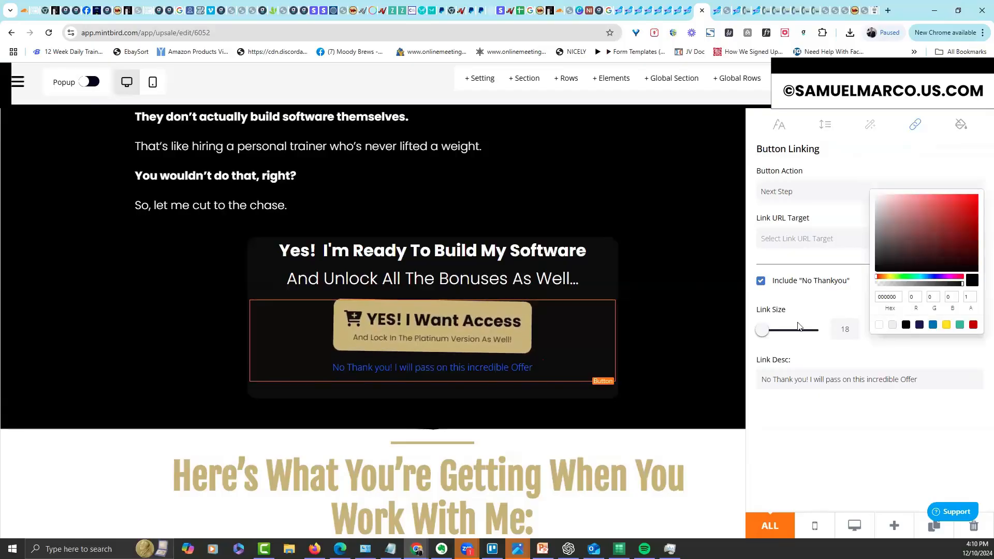
pyautogui.click(710, 337)
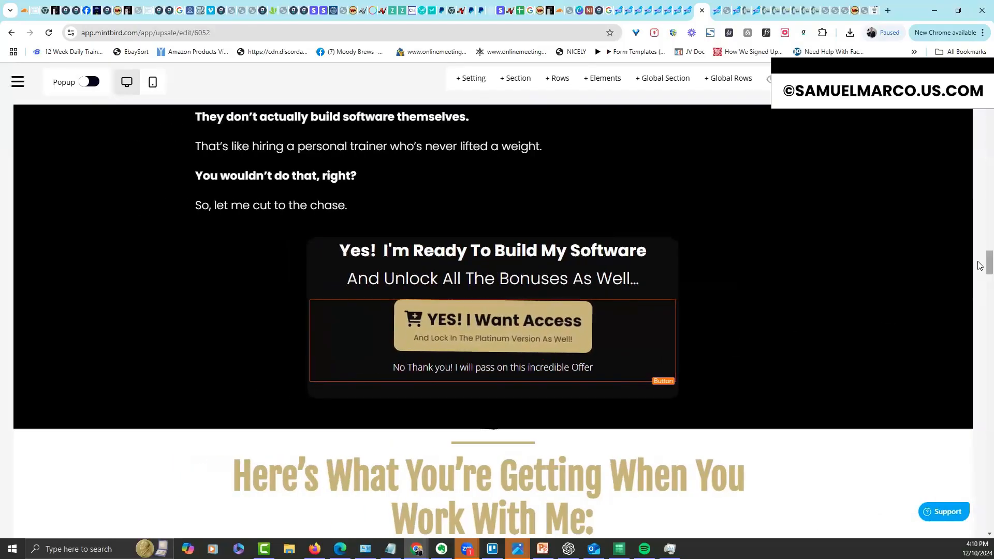
# Set the third button to Next Step with a No Thank you decline link
pyautogui.scroll(-15, 979, 266)
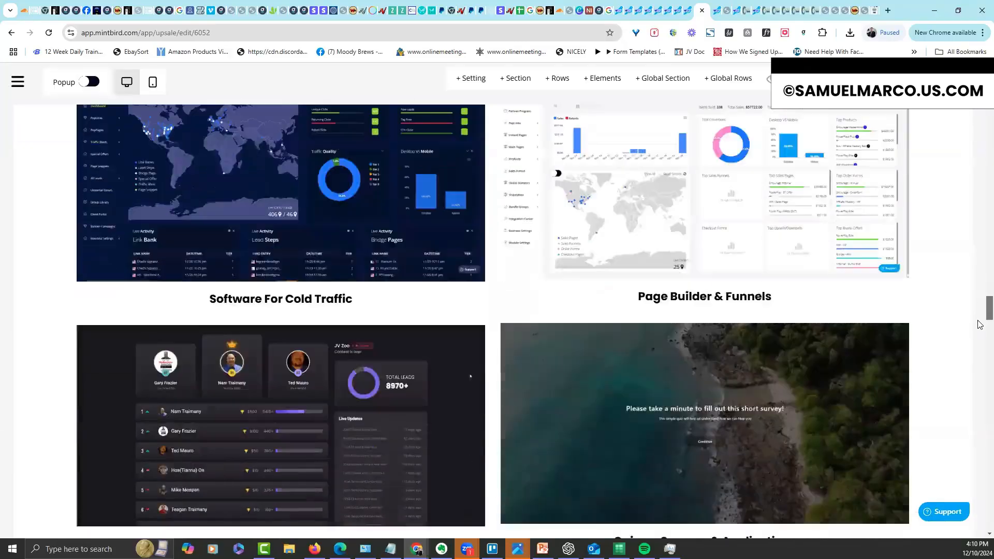
pyautogui.scroll(-5, 980, 325)
pyautogui.scroll(3, 255, 305)
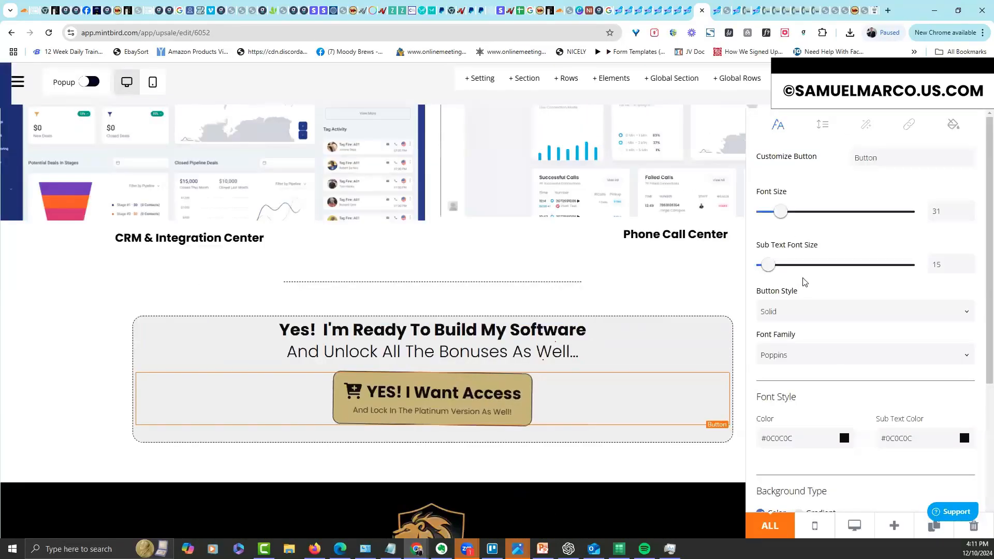
pyautogui.click(910, 127)
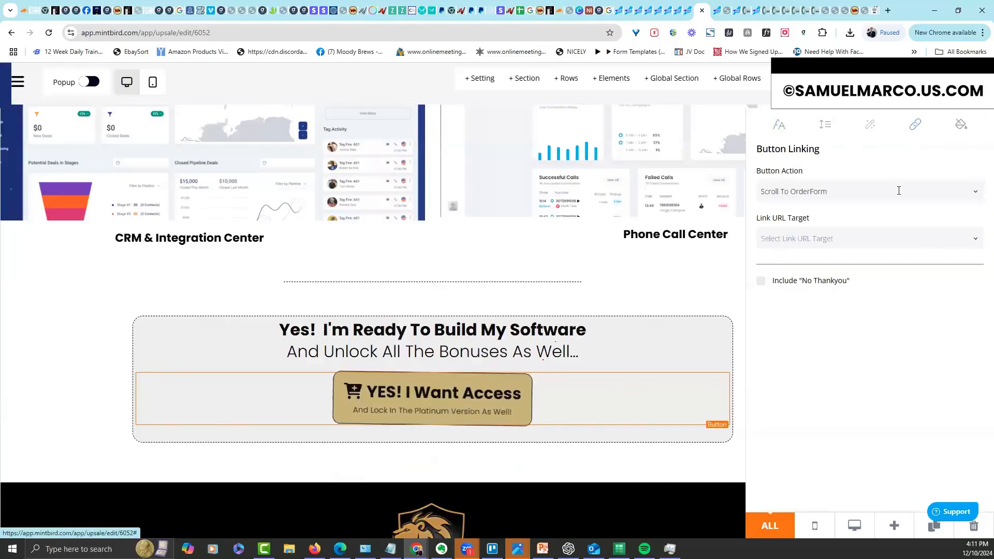
pyautogui.click(899, 191)
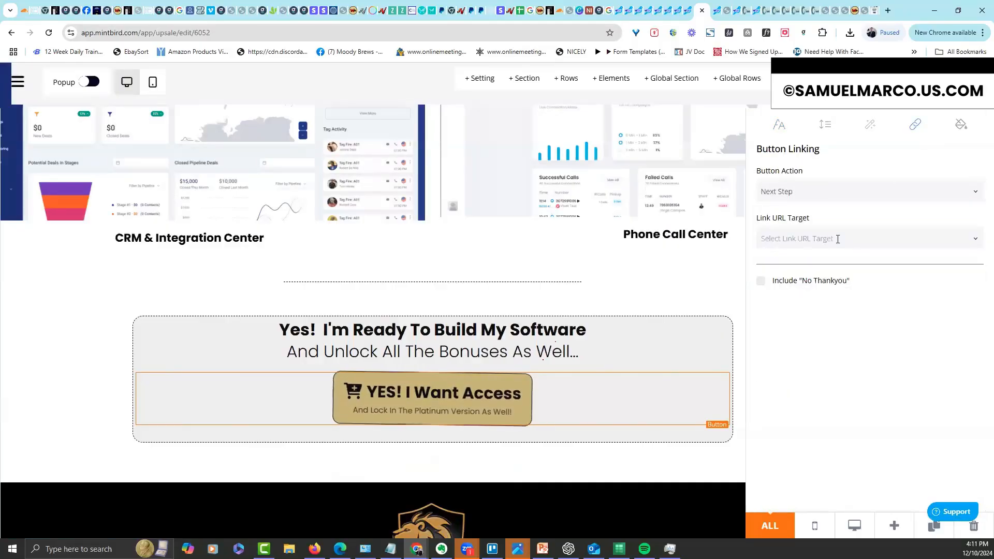
pyautogui.click(760, 281)
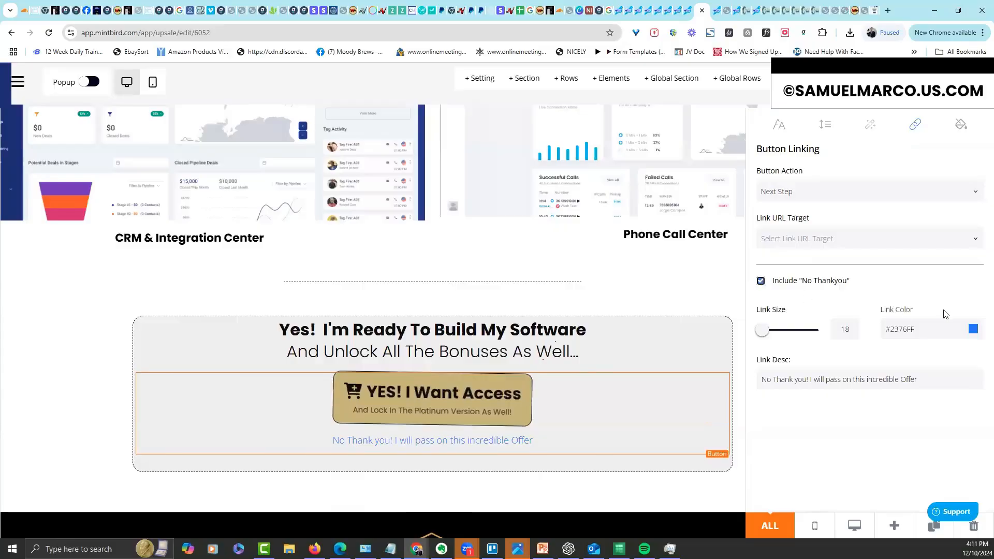
pyautogui.click(974, 330)
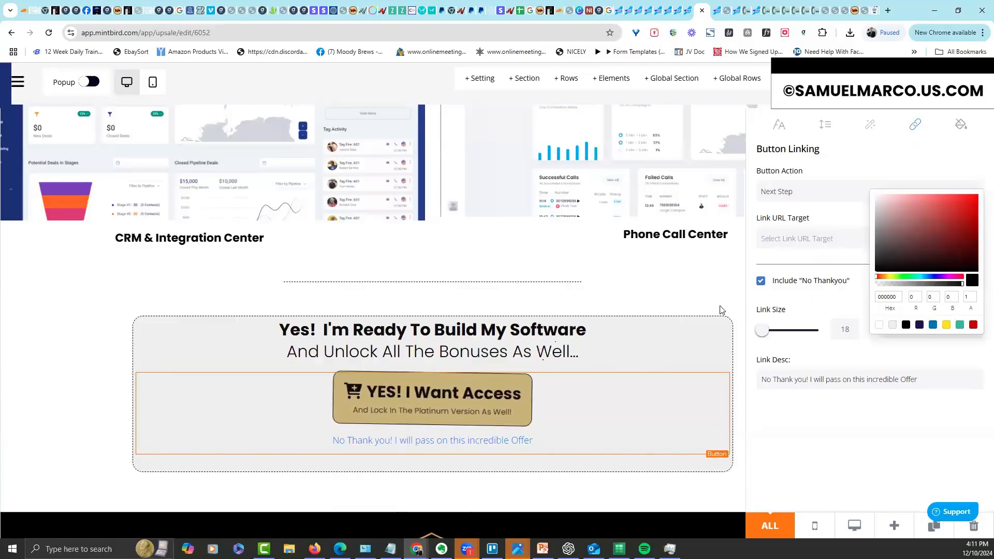
pyautogui.click(626, 294)
pyautogui.moveTo(987, 349); pyautogui.dragTo(979, 56)
pyautogui.moveTo(979, 111); pyautogui.dragTo(954, 300)
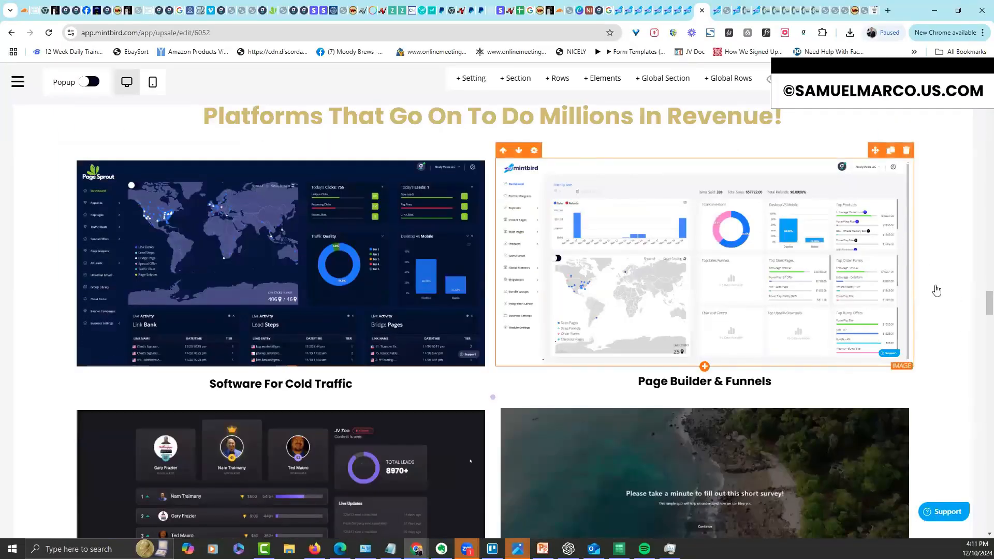
pyautogui.moveTo(987, 303); pyautogui.dragTo(980, 103)
pyautogui.scroll(-3, 980, 336)
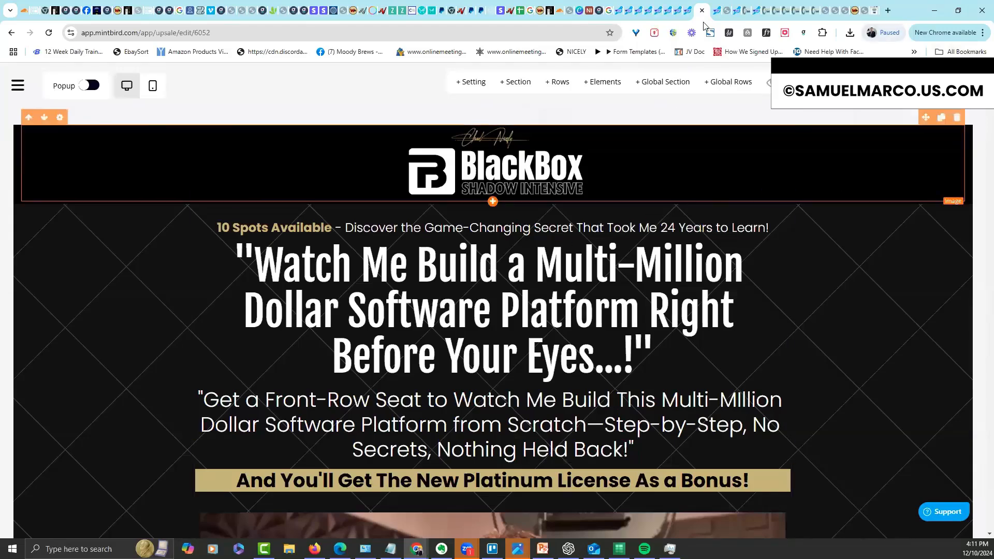
# Go to Sales Pages and open the 60 Day Sheets page in the editor
pyautogui.click(691, 12)
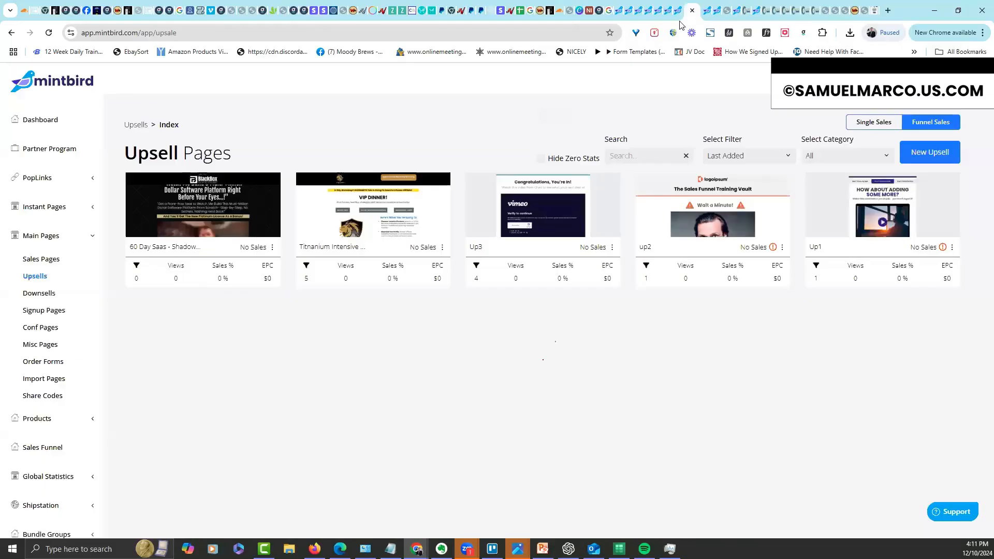
pyautogui.click(49, 258)
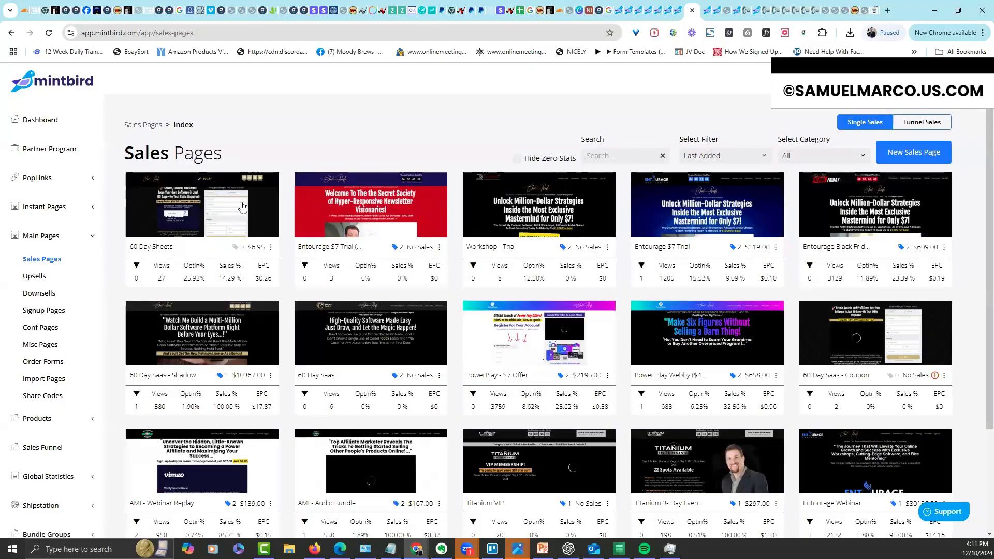
pyautogui.click(667, 228)
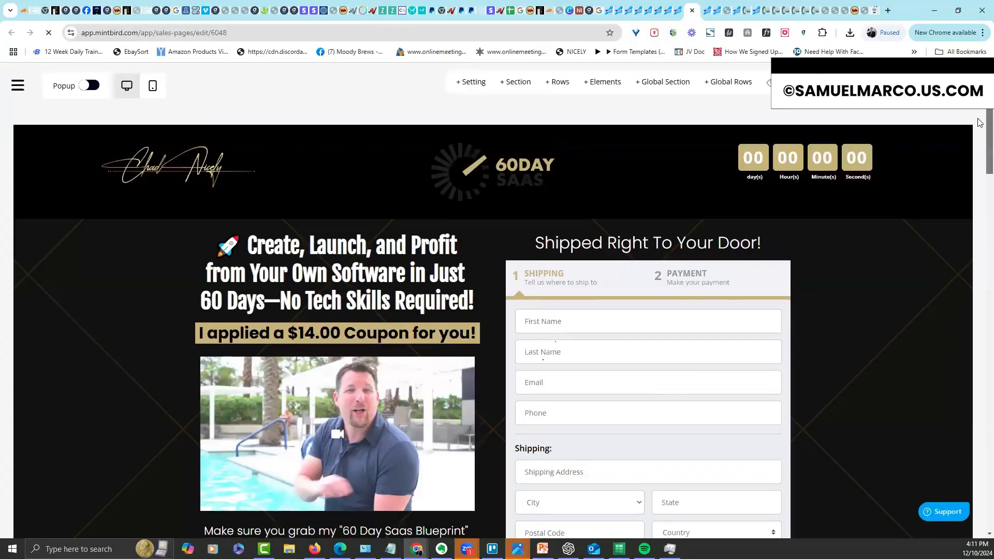
pyautogui.scroll(-2, 754, 160)
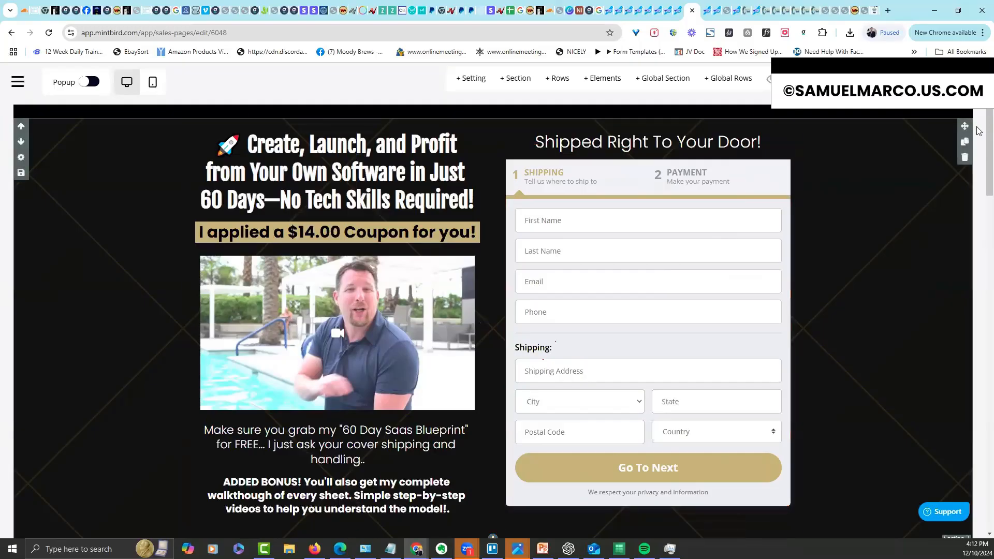
pyautogui.scroll(2, 841, 201)
pyautogui.moveTo(989, 107)
pyautogui.mouseDown()
pyautogui.moveTo(989, 133)
pyautogui.moveTo(989, 106)
pyautogui.mouseUp()
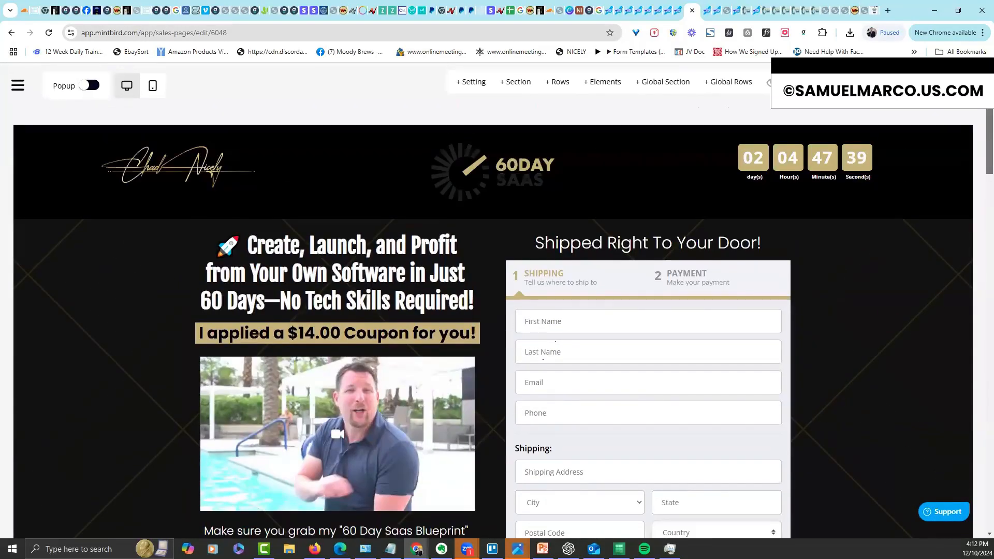
pyautogui.scroll(-1, 543, 360)
pyautogui.scroll(-10, 980, 114)
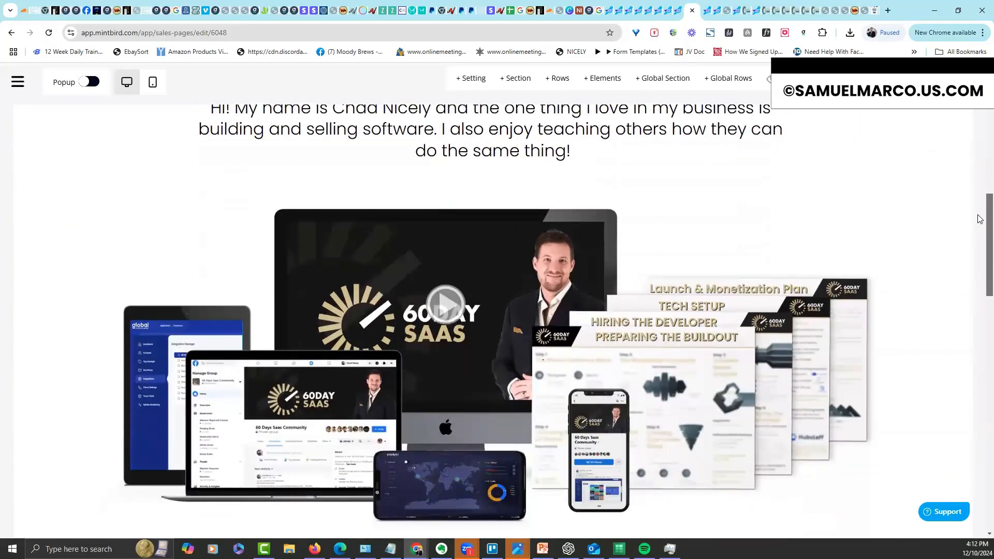
pyautogui.scroll(10, 979, 171)
pyautogui.moveTo(978, 100)
pyautogui.mouseDown()
pyautogui.moveTo(978, 115)
pyautogui.moveTo(978, 99)
pyautogui.mouseUp()
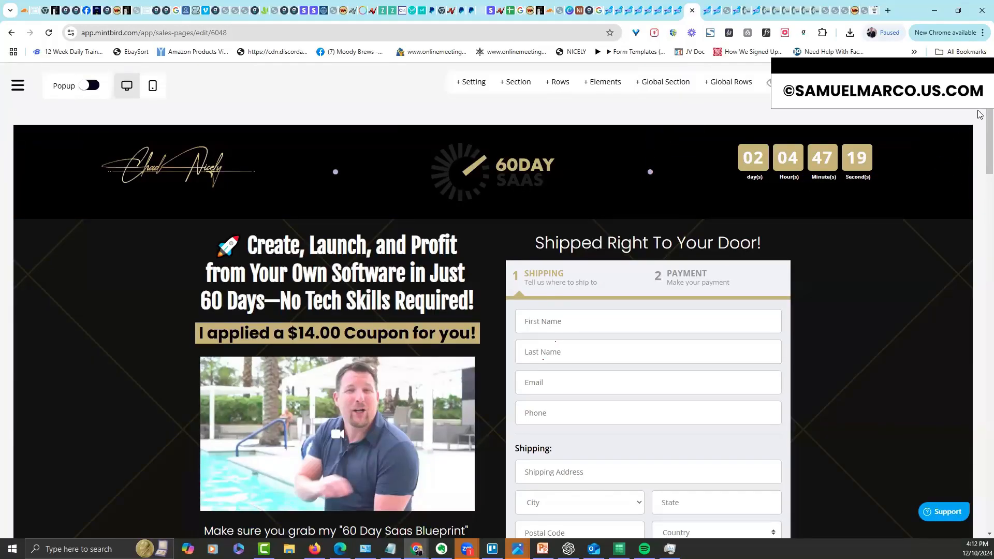
pyautogui.scroll(-2, 953, 160)
pyautogui.scroll(-1, 493, 322)
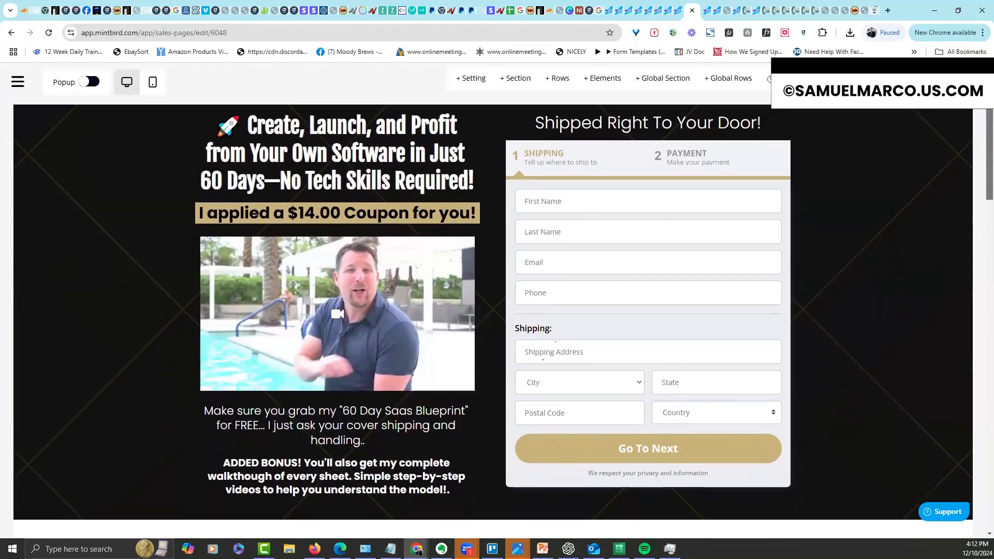
pyautogui.scroll(-10, 980, 246)
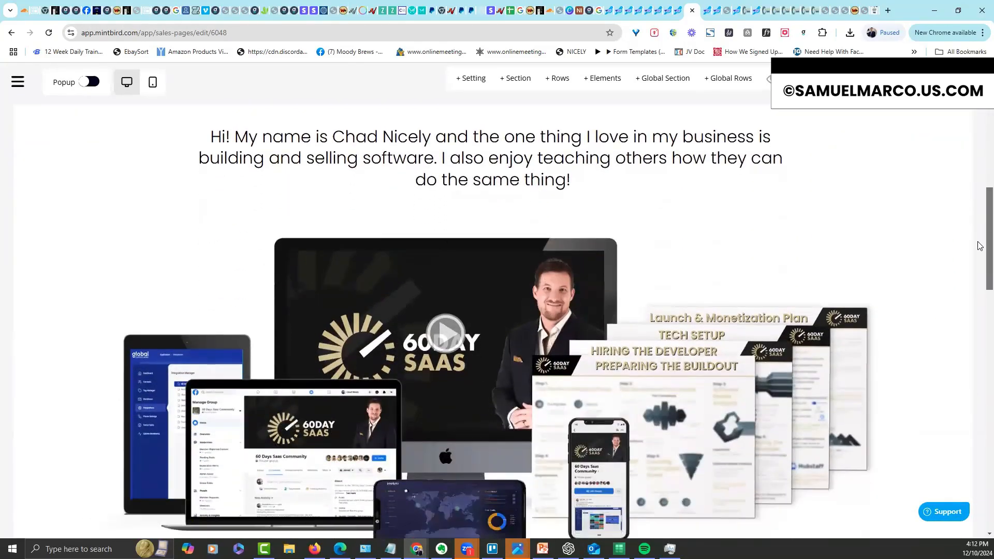
pyautogui.moveTo(978, 242); pyautogui.dragTo(978, 392)
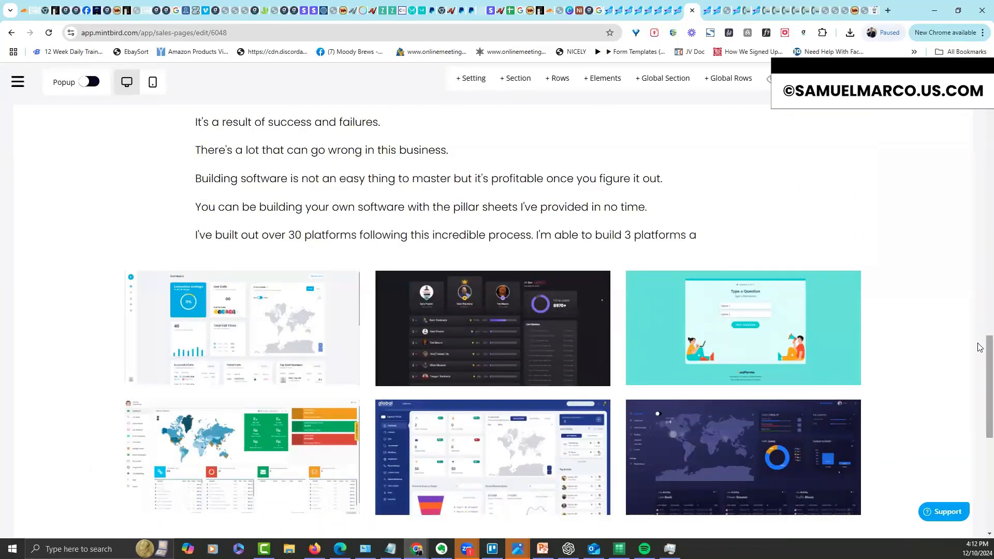
pyautogui.scroll(-2, 980, 348)
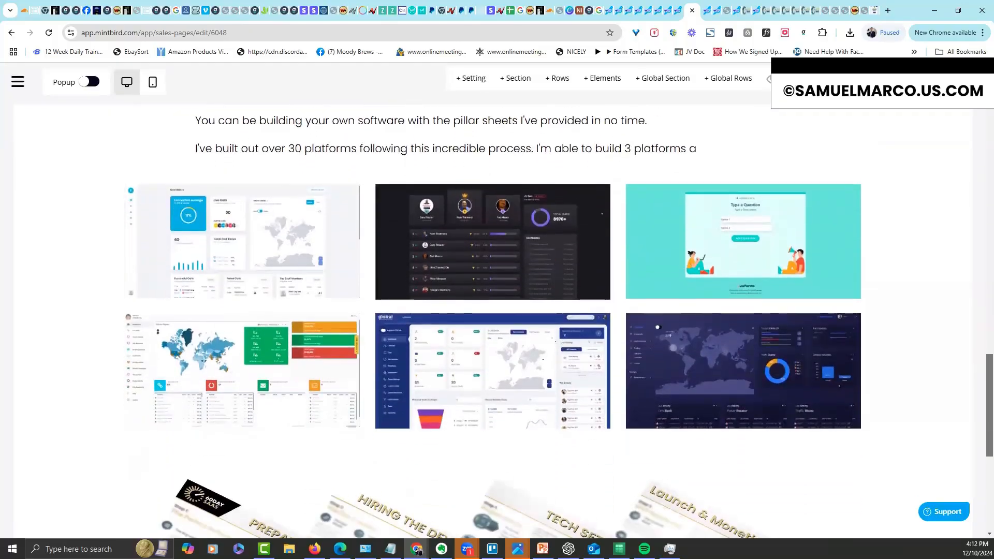
pyautogui.moveTo(979, 377)
pyautogui.mouseDown()
pyautogui.moveTo(978, 474)
pyautogui.moveTo(979, 363)
pyautogui.mouseUp()
pyautogui.scroll(15, 707, 190)
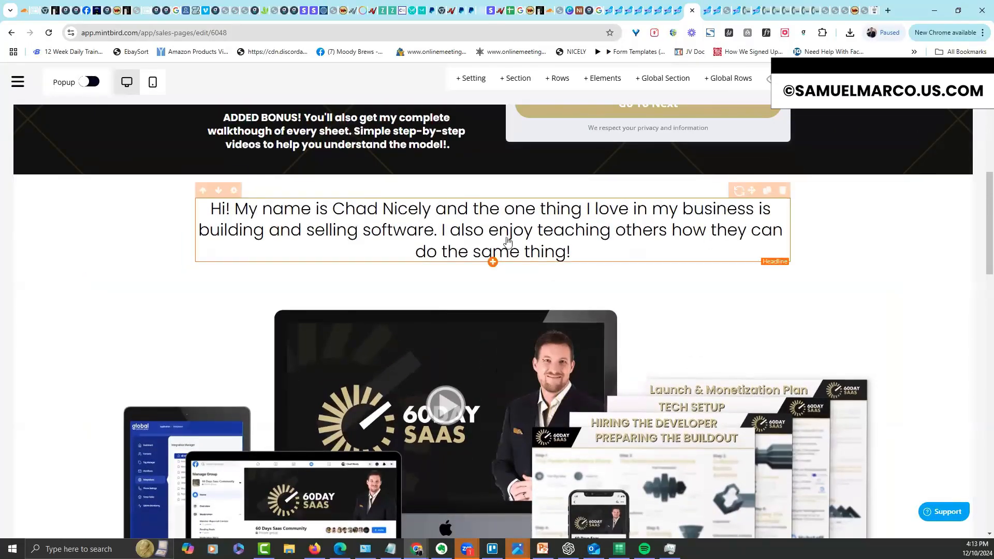
pyautogui.scroll(5, 979, 199)
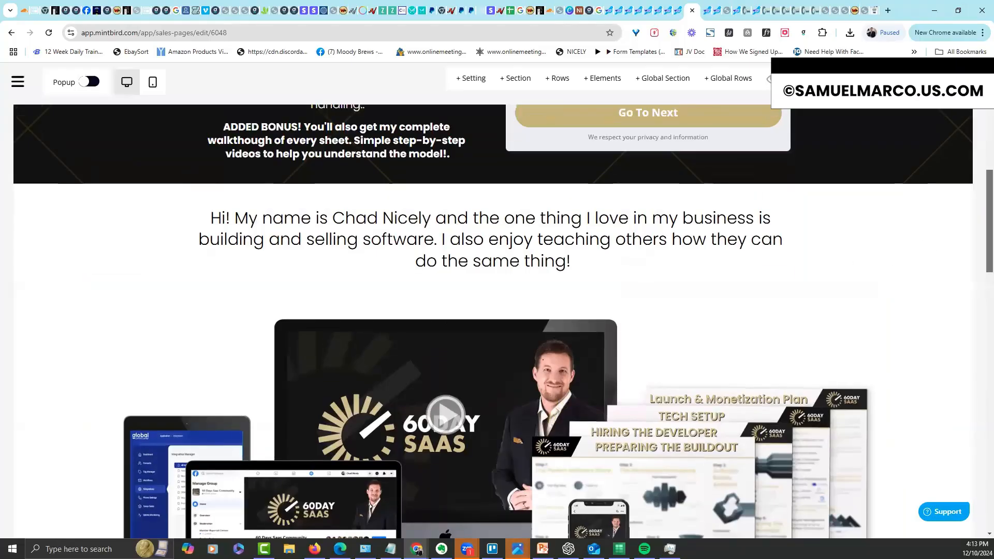
pyautogui.scroll(2, 493, 321)
pyautogui.scroll(-1, 493, 321)
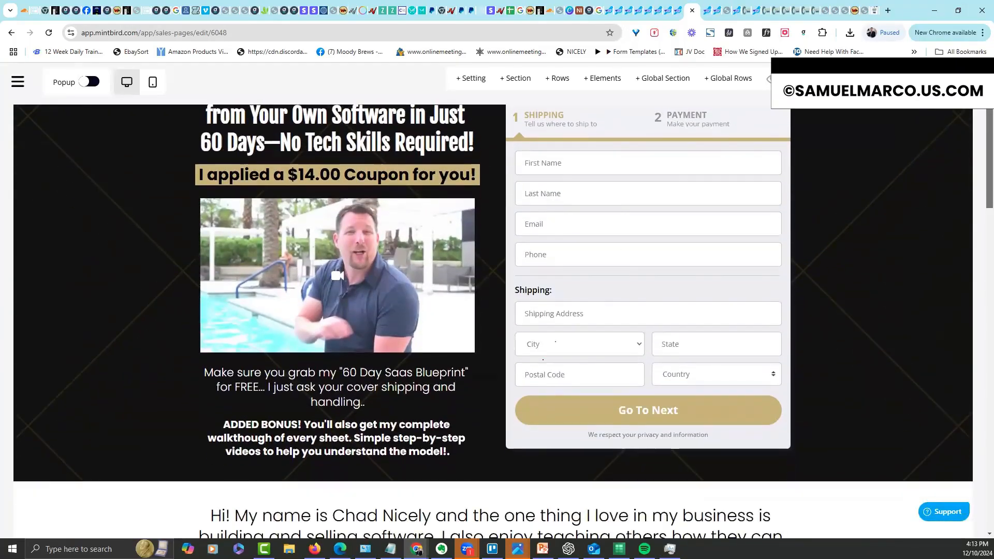
pyautogui.scroll(1, 980, 130)
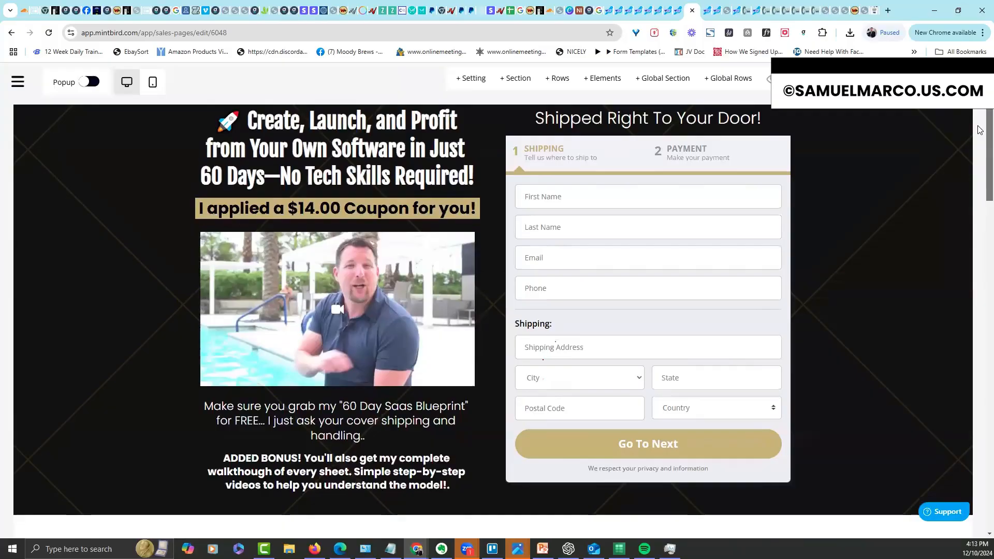
pyautogui.scroll(-1, 980, 130)
pyautogui.scroll(3, 980, 130)
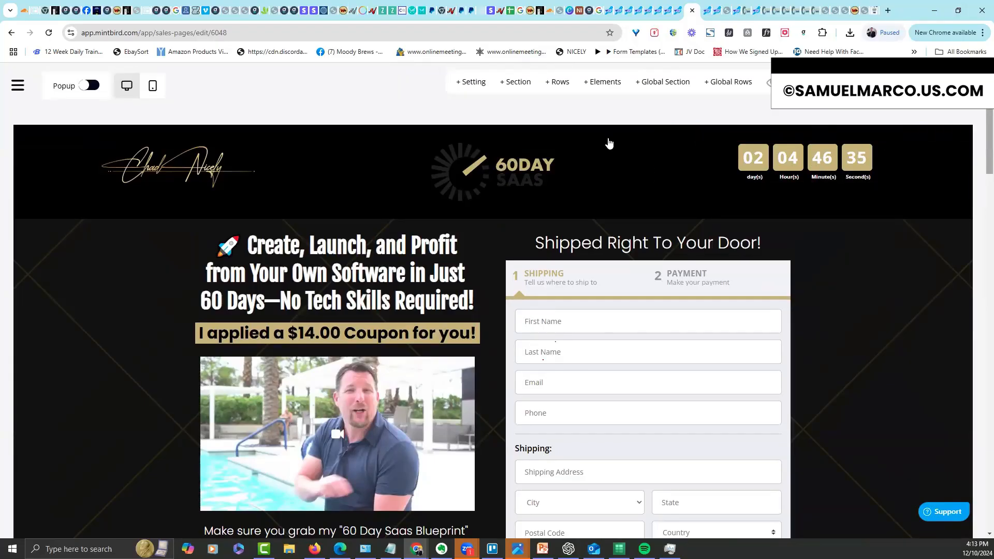
# Rename the dark top section (Section 2) to a name beginning 'He'
pyautogui.moveTo(35, 274)
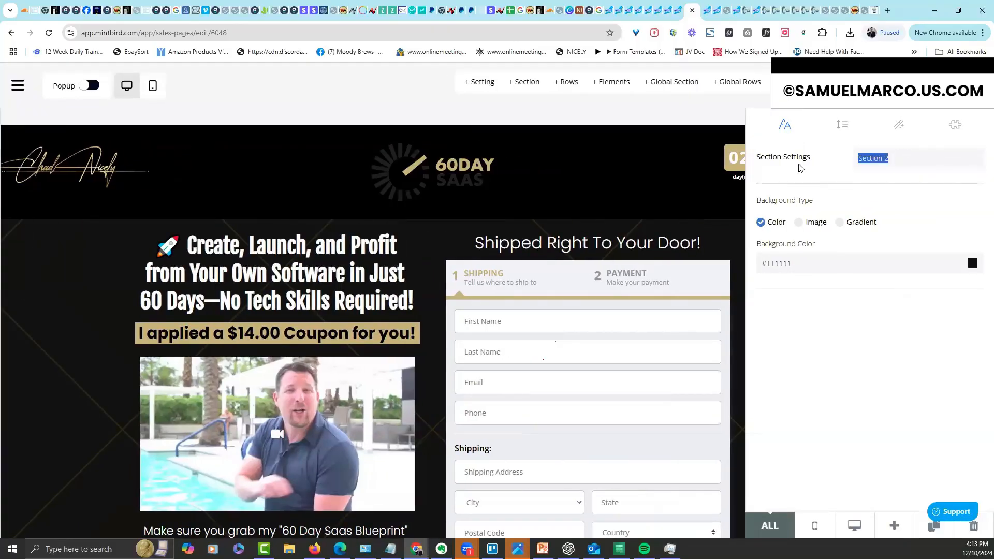
pyautogui.write('Header')
pyautogui.click(669, 192)
pyautogui.moveTo(987, 168); pyautogui.dragTo(807, 279)
# Rename the introduction section (Section 3) to a name beginning 'P'
pyautogui.moveTo(31, 238)
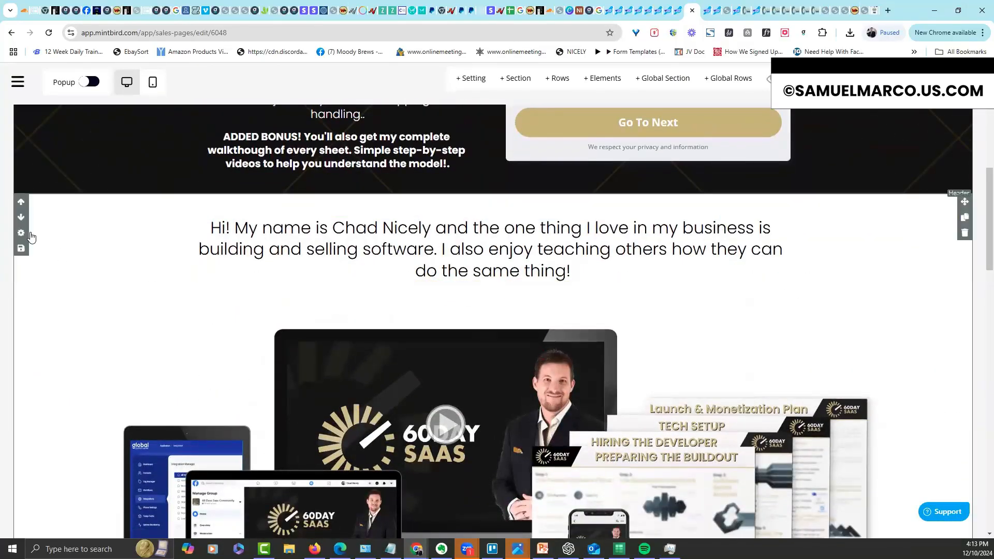
pyautogui.click(843, 185)
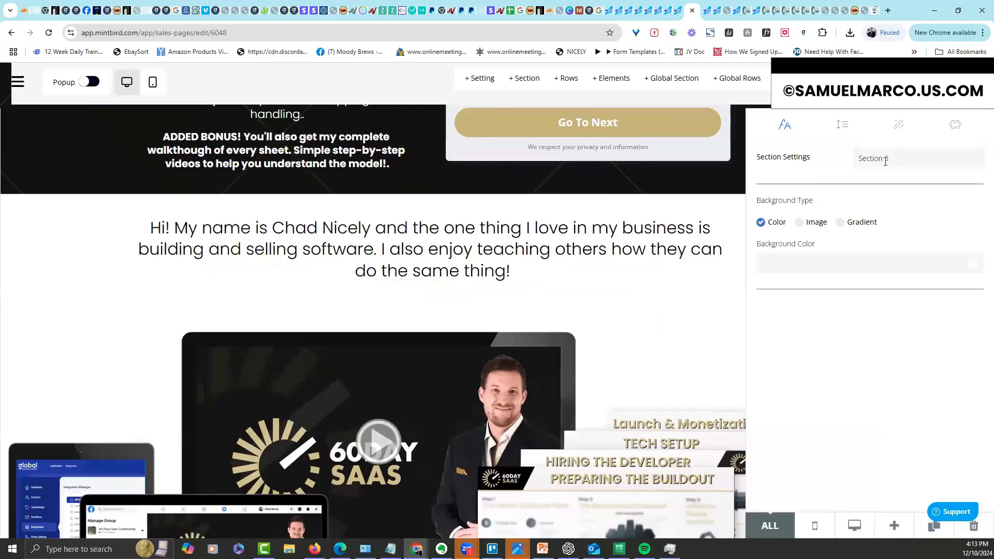
pyautogui.write('P')
pyautogui.click(656, 311)
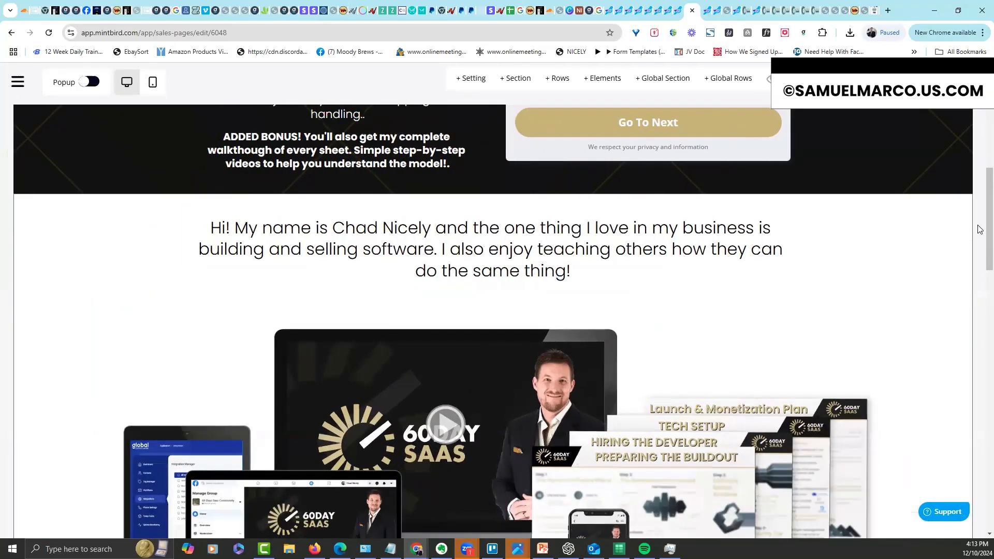
pyautogui.scroll(-10, 980, 240)
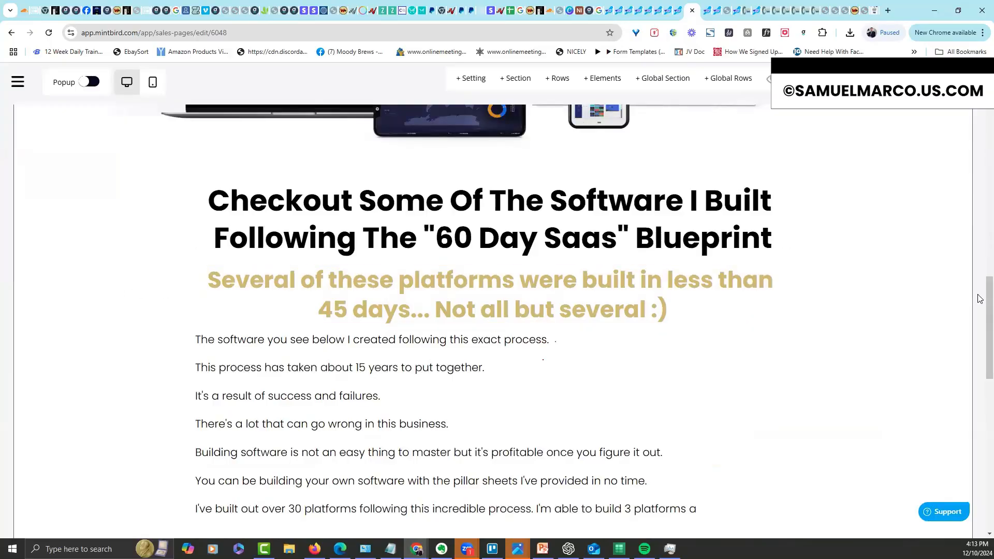
pyautogui.scroll(-10, 980, 318)
pyautogui.scroll(3, 978, 383)
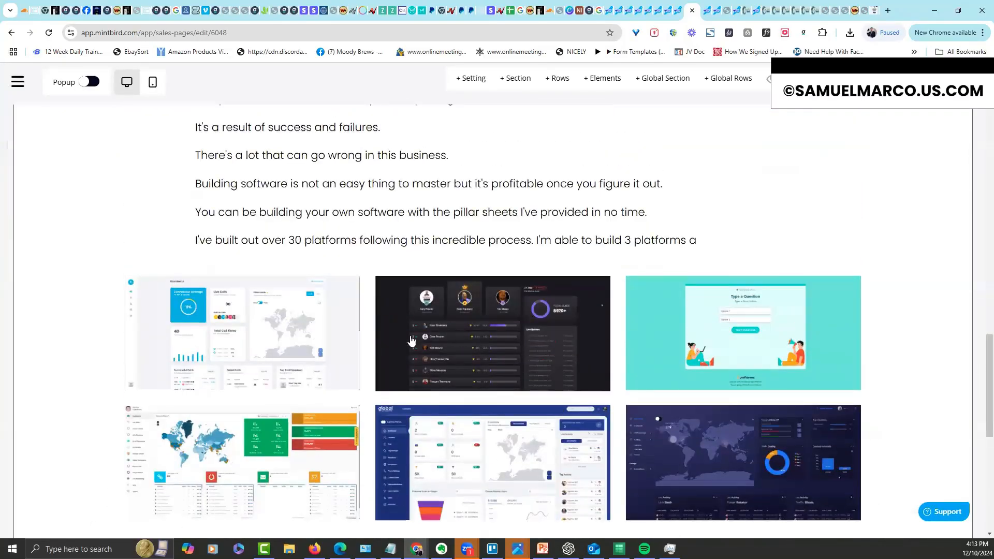
pyautogui.scroll(-8, 980, 370)
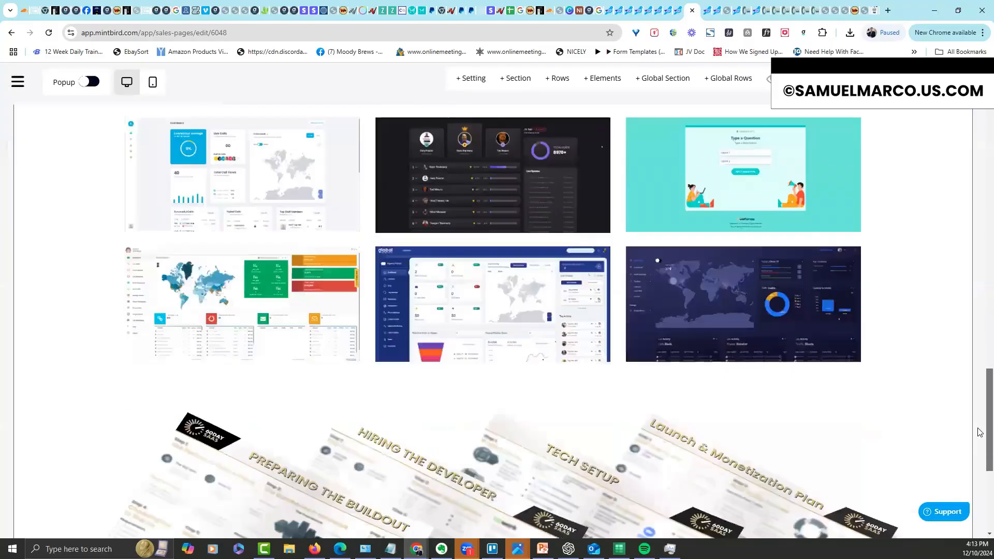
pyautogui.moveTo(990, 450); pyautogui.dragTo(990, 93)
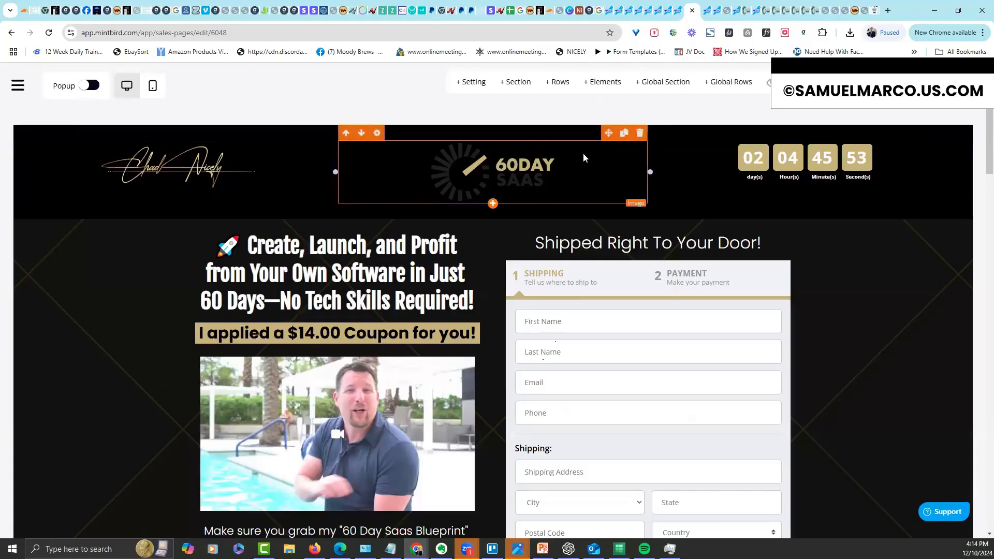
# Move the 60DAY logo left, delete the signature image, and center the countdown timer in the header
pyautogui.click(570, 165)
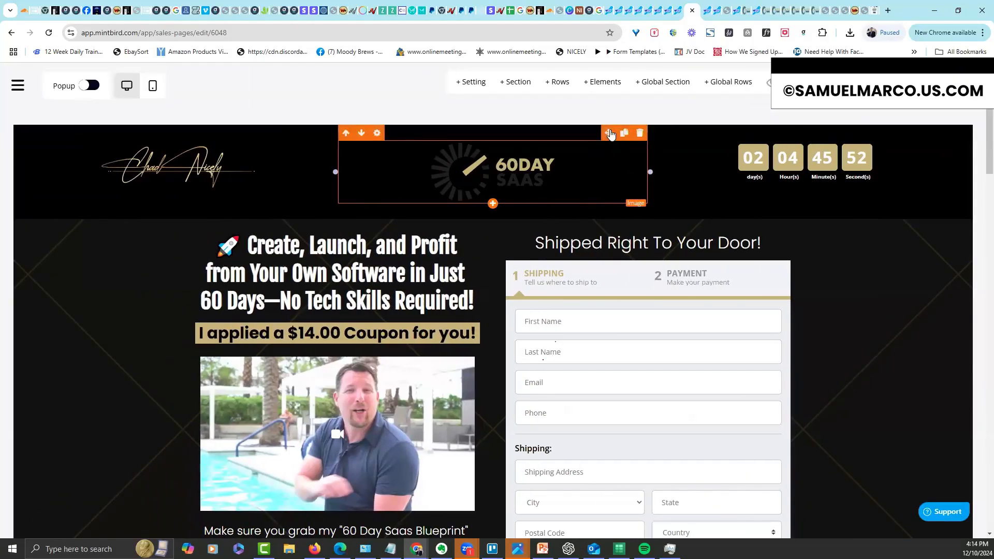
pyautogui.moveTo(609, 134)
pyautogui.mouseDown()
pyautogui.moveTo(295, 163)
pyautogui.moveTo(212, 186)
pyautogui.mouseUp()
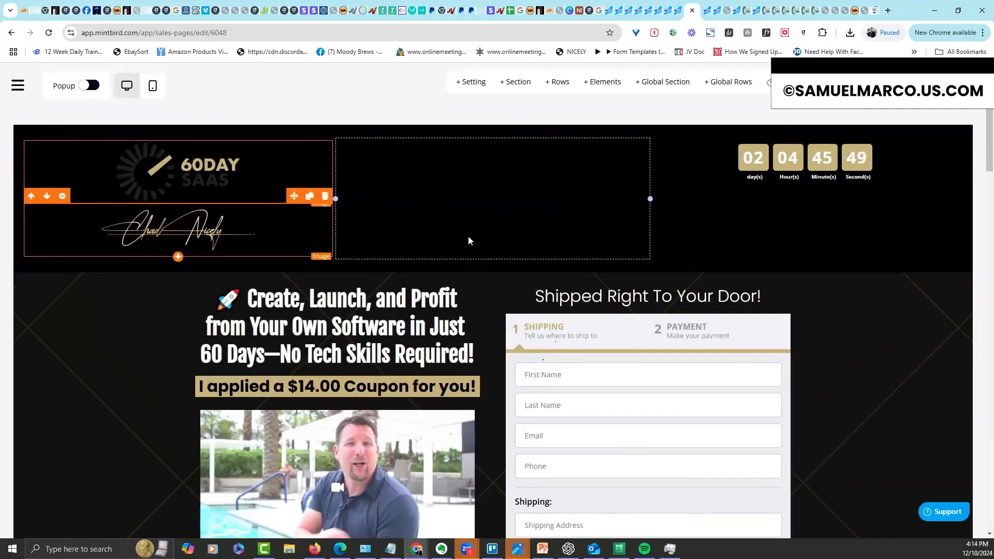
pyautogui.click(325, 196)
pyautogui.click(470, 356)
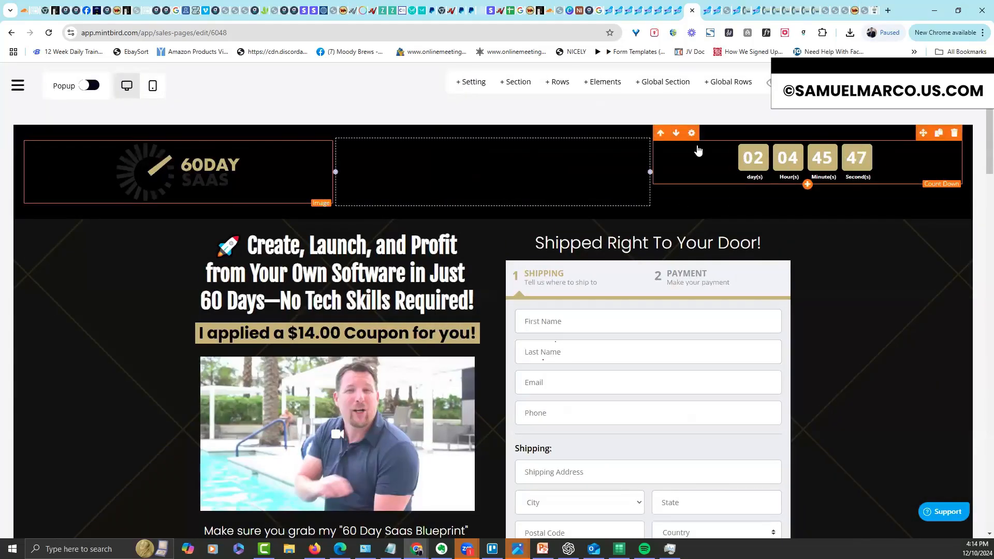
pyautogui.moveTo(923, 133); pyautogui.dragTo(505, 164)
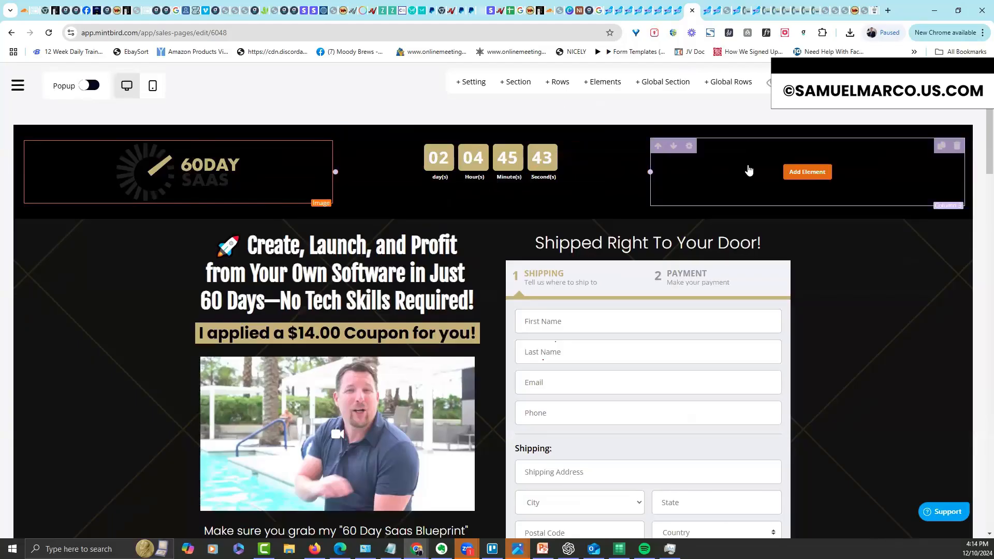
# Place a navigation menu element in the header's empty right column
pyautogui.click(813, 172)
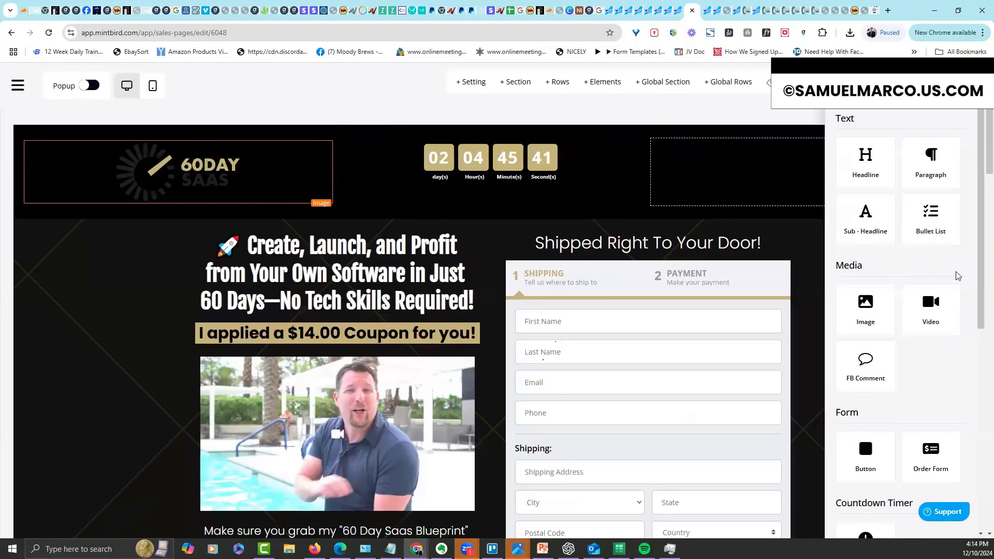
pyautogui.moveTo(978, 276); pyautogui.dragTo(977, 323)
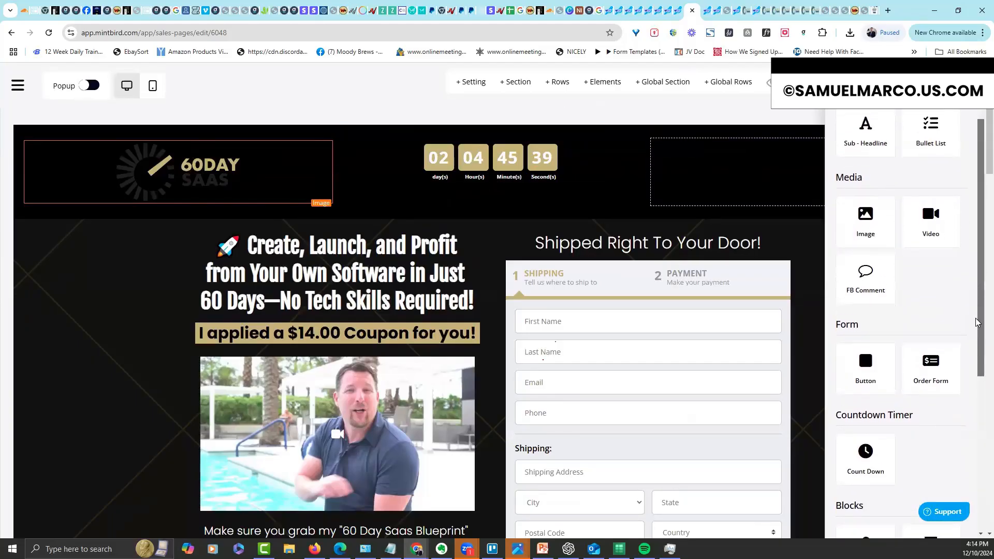
pyautogui.scroll(-4, 926, 351)
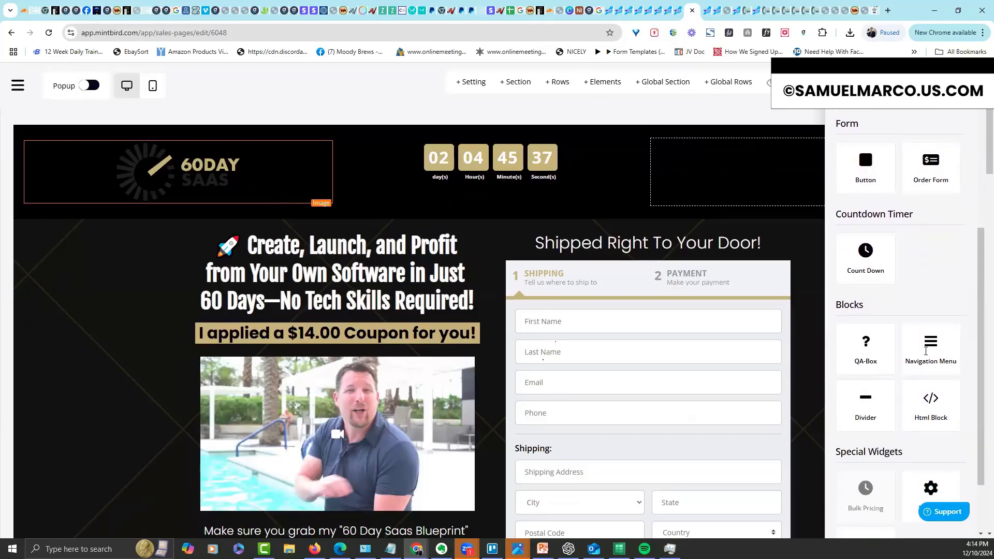
pyautogui.moveTo(859, 294); pyautogui.dragTo(753, 185)
pyautogui.moveTo(752, 190); pyautogui.dragTo(752, 190)
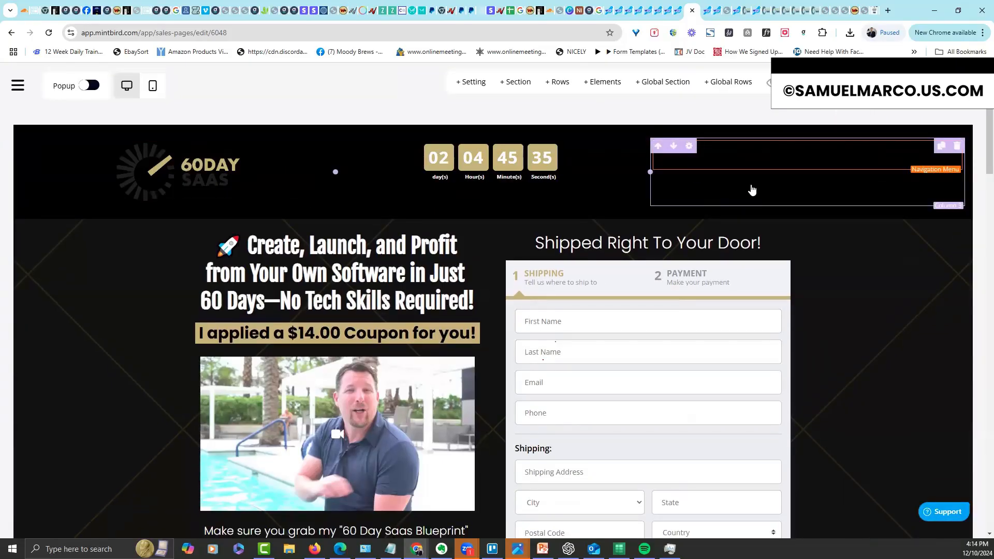
# Make the navigation menu's text and icon colours white
pyautogui.moveTo(694, 158)
pyautogui.click(691, 133)
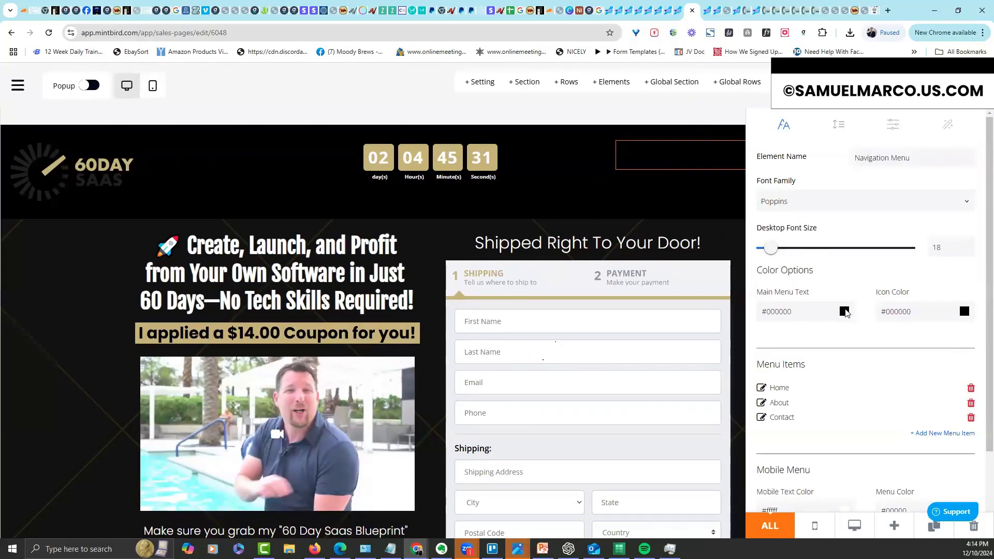
pyautogui.click(845, 311)
pyautogui.click(781, 308)
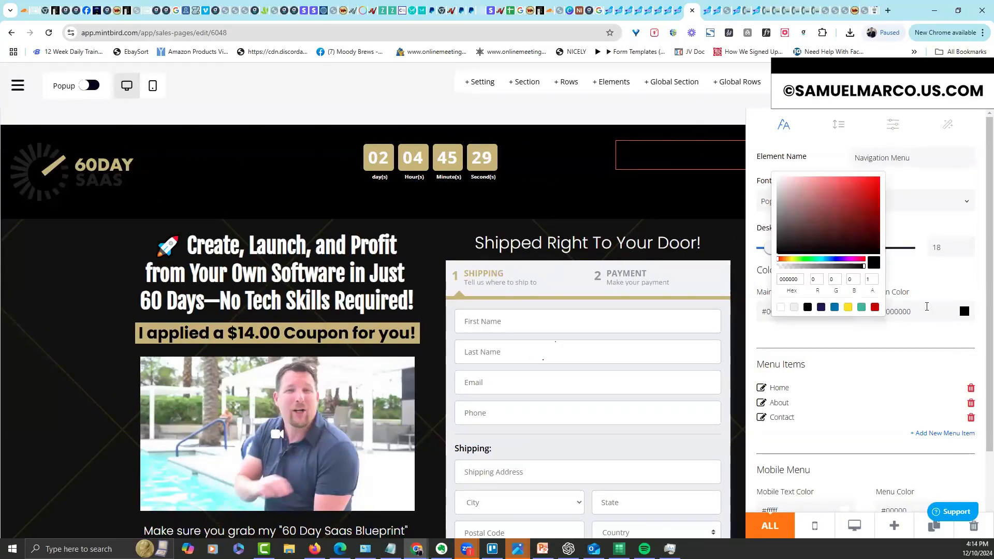
pyautogui.click(962, 312)
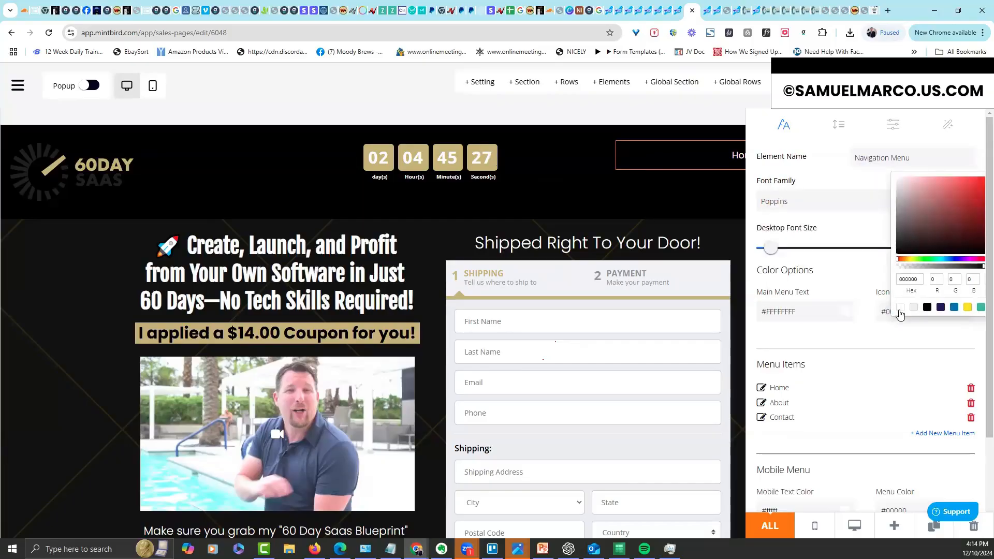
pyautogui.click(785, 309)
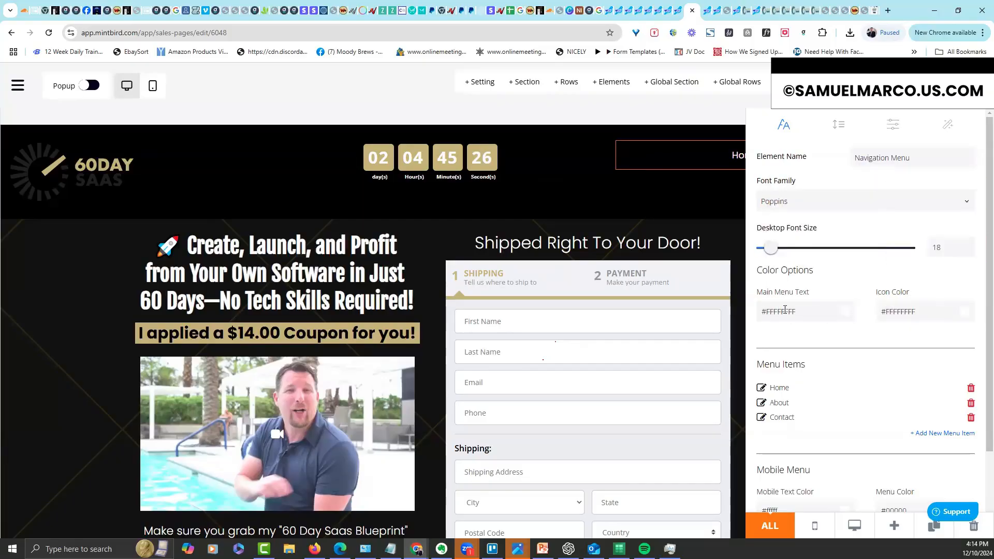
# Rename the Home menu item to 'Order Now' and make it scroll to the Header section
pyautogui.click(762, 388)
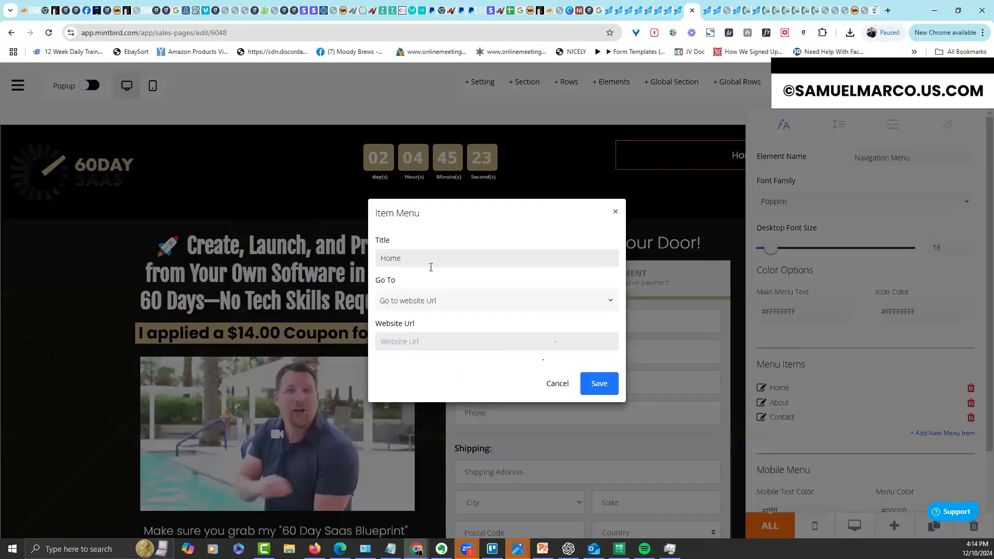
pyautogui.hotkey('ctrl', 'a')
pyautogui.write('Order Now')
pyautogui.click(432, 302)
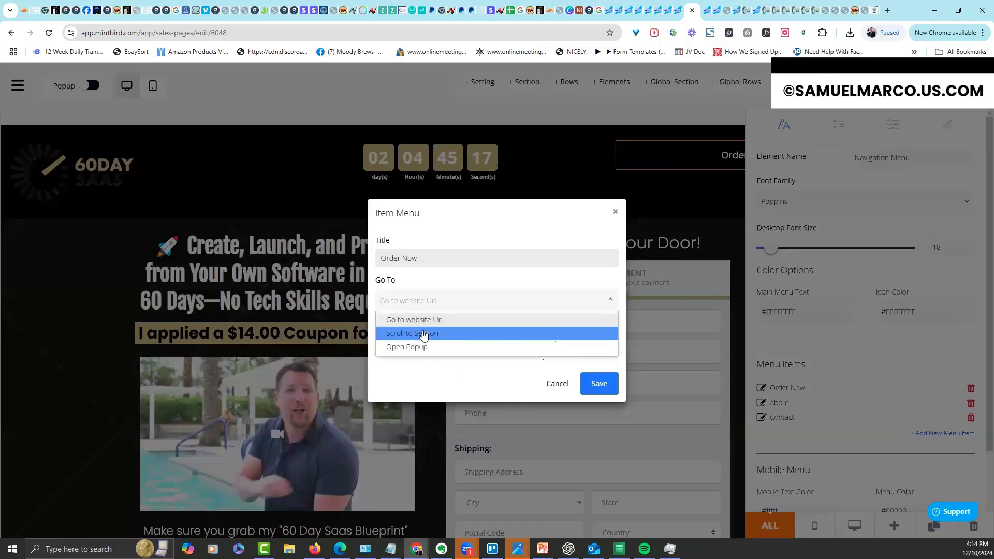
pyautogui.click(423, 332)
pyautogui.click(420, 344)
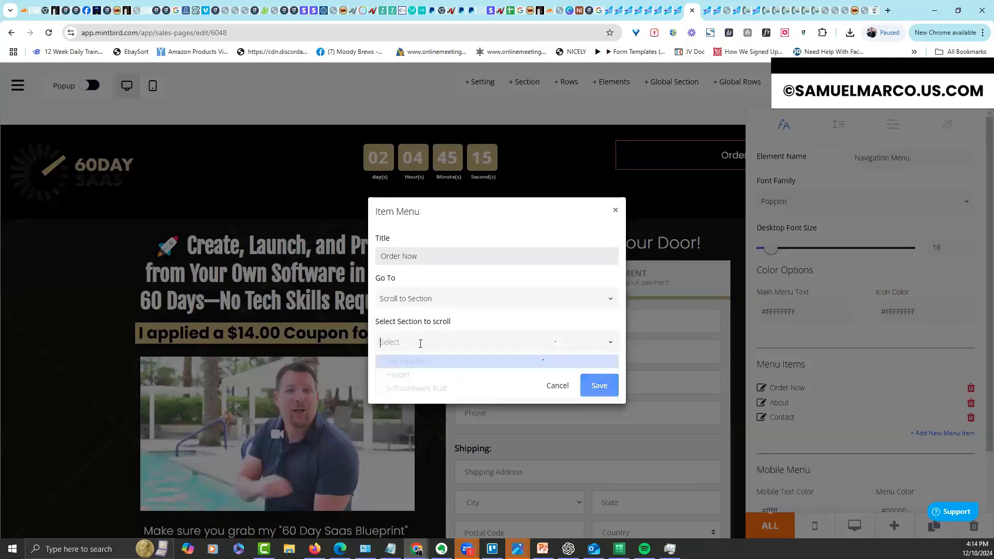
pyautogui.click(520, 358)
pyautogui.click(422, 344)
pyautogui.click(418, 373)
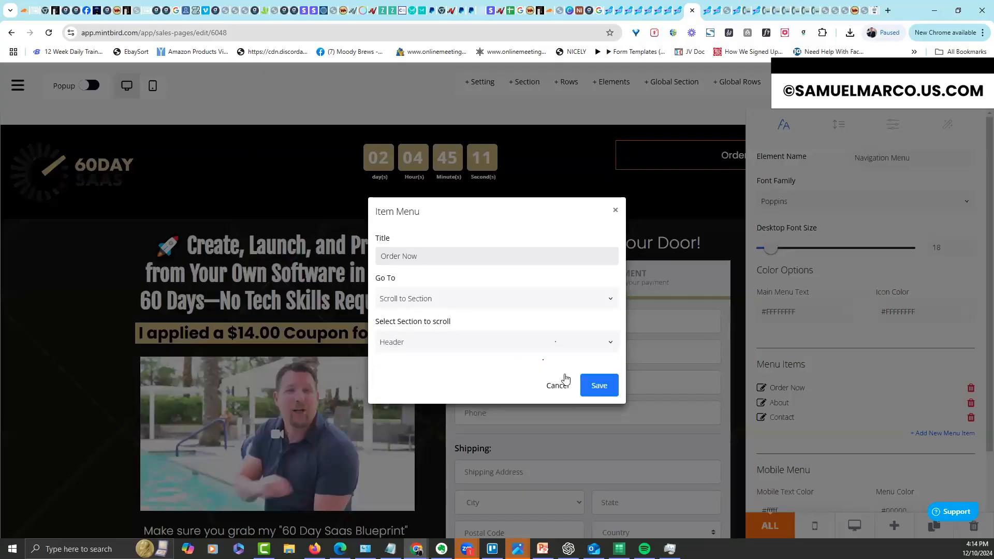
pyautogui.click(599, 385)
# Rename About to 'Software We Built' and make it scroll to the Software Built section
pyautogui.click(761, 404)
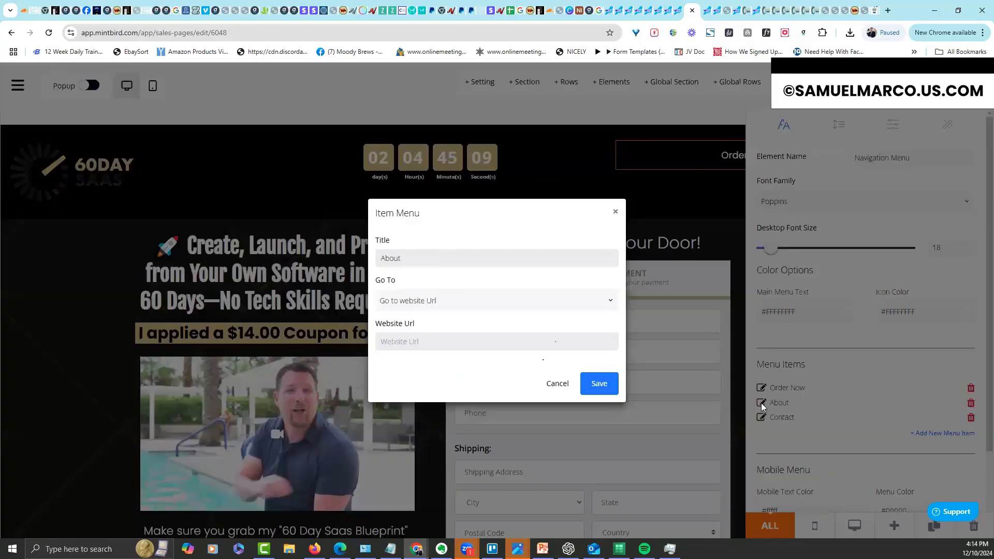
pyautogui.moveTo(420, 264); pyautogui.dragTo(367, 252)
pyautogui.write('Softwre')
pyautogui.press('BackSpace')
pyautogui.write('ae Ac')
pyautogui.press('BackSpace')
pyautogui.press('BackSpace')
pyautogui.press('BackSpace')
pyautogui.press('BackSpace')
pyautogui.press('BackSpace')
pyautogui.press('BackSpace')
pyautogui.write('eare')
pyautogui.press('BackSpace')
pyautogui.press('BackSpace')
pyautogui.press('BackSpace')
pyautogui.press('BackSpace')
pyautogui.write('are We Built')
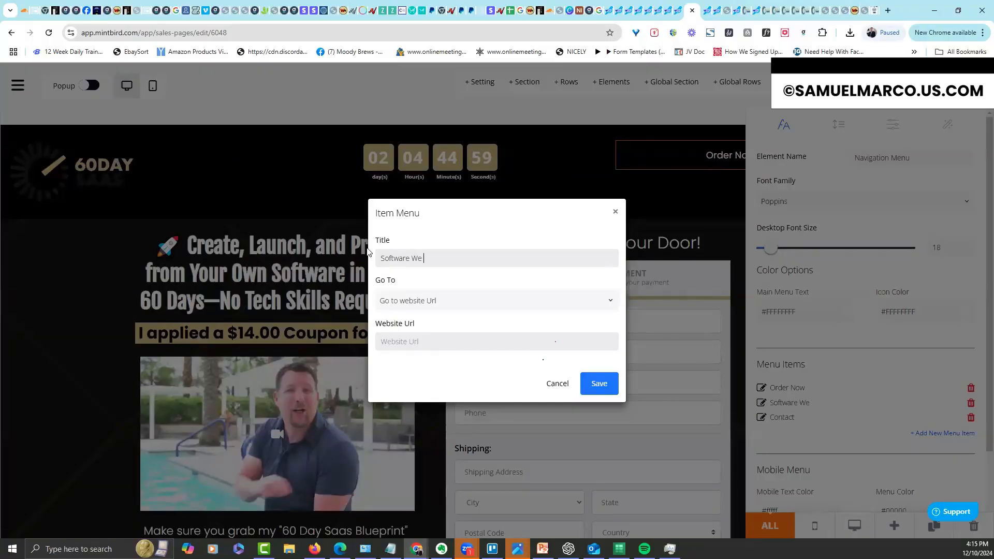
pyautogui.click(419, 297)
pyautogui.click(414, 332)
pyautogui.click(415, 342)
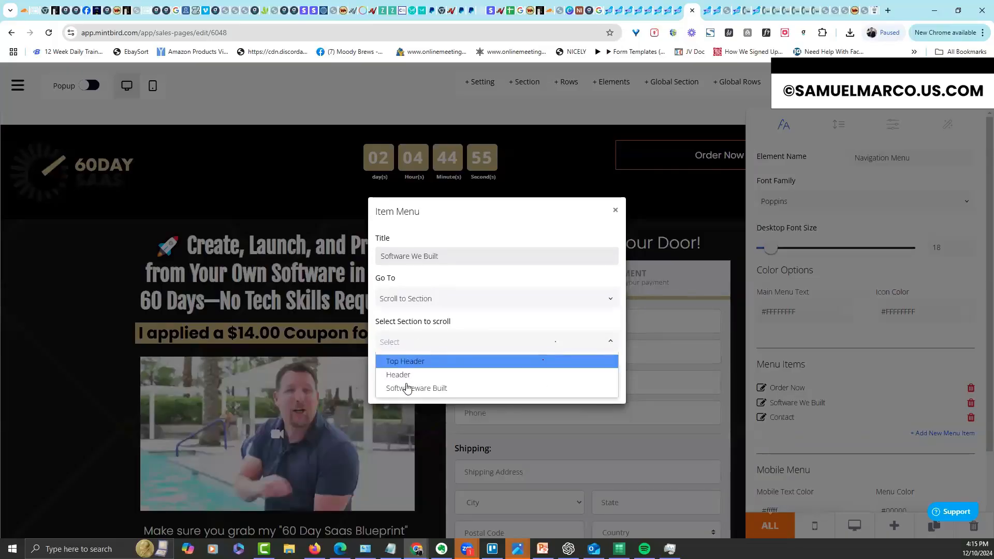
pyautogui.click(408, 389)
pyautogui.click(596, 385)
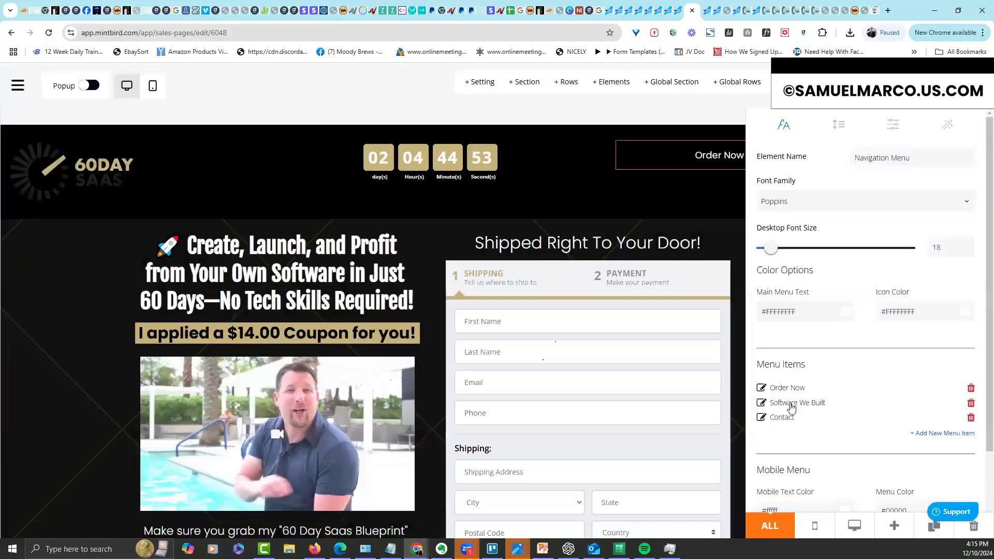
# Give the Contact menu item a website URL link and save it
pyautogui.click(761, 418)
pyautogui.write('https://nicelysupport.com')
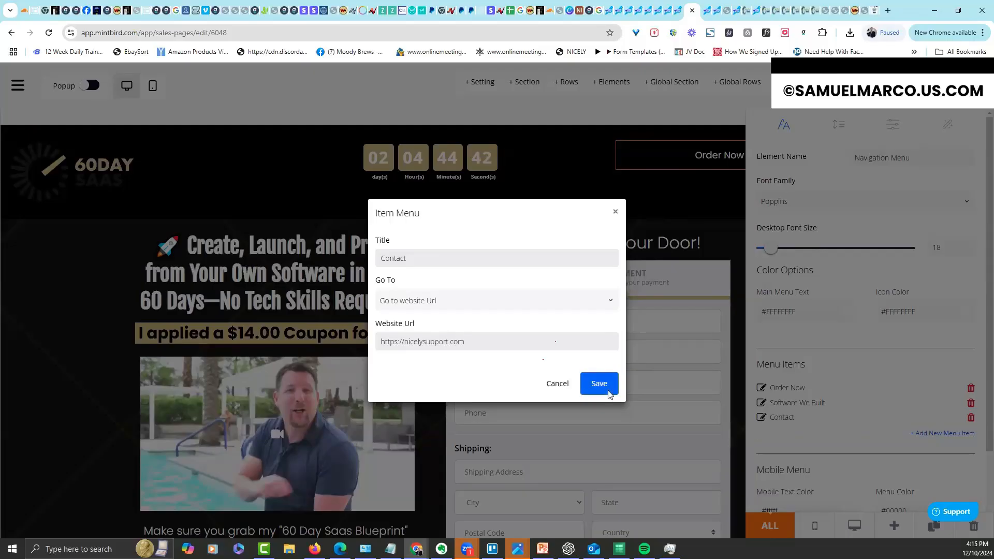
pyautogui.click(610, 384)
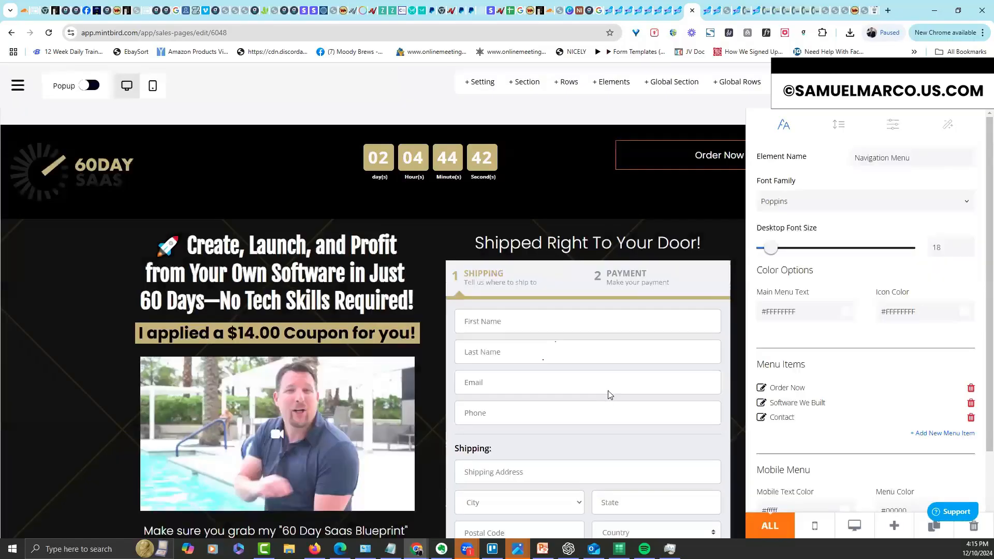
pyautogui.click(583, 203)
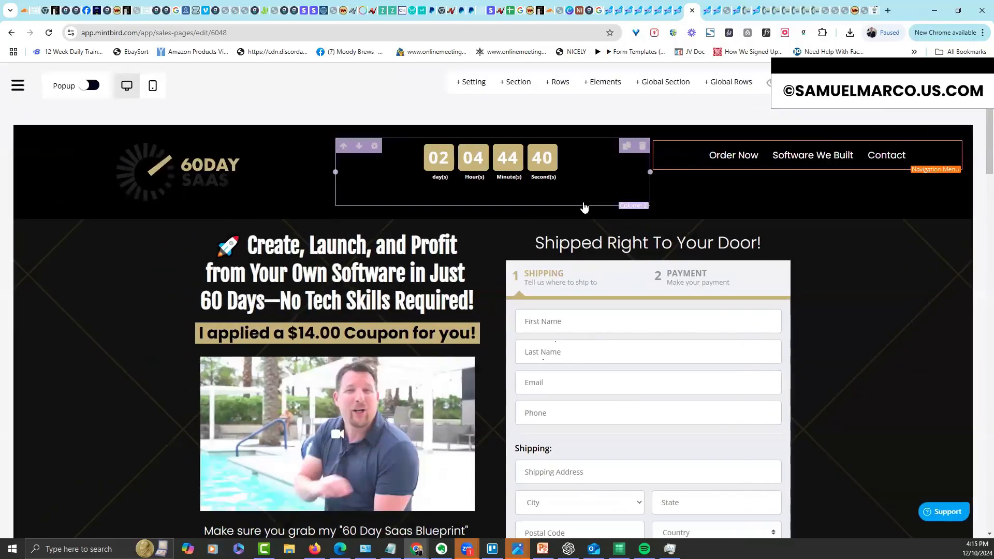
pyautogui.click(785, 108)
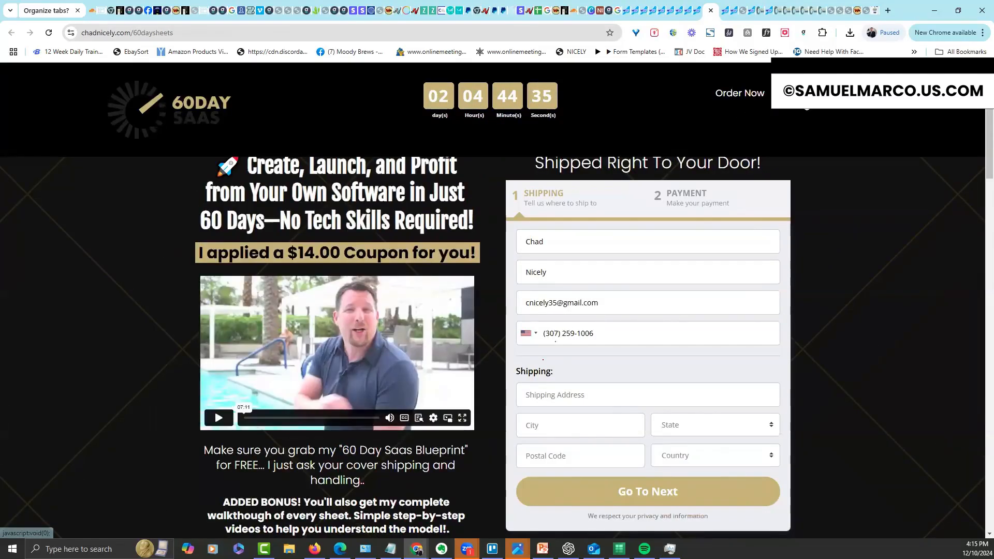
pyautogui.click(805, 98)
pyautogui.click(750, 95)
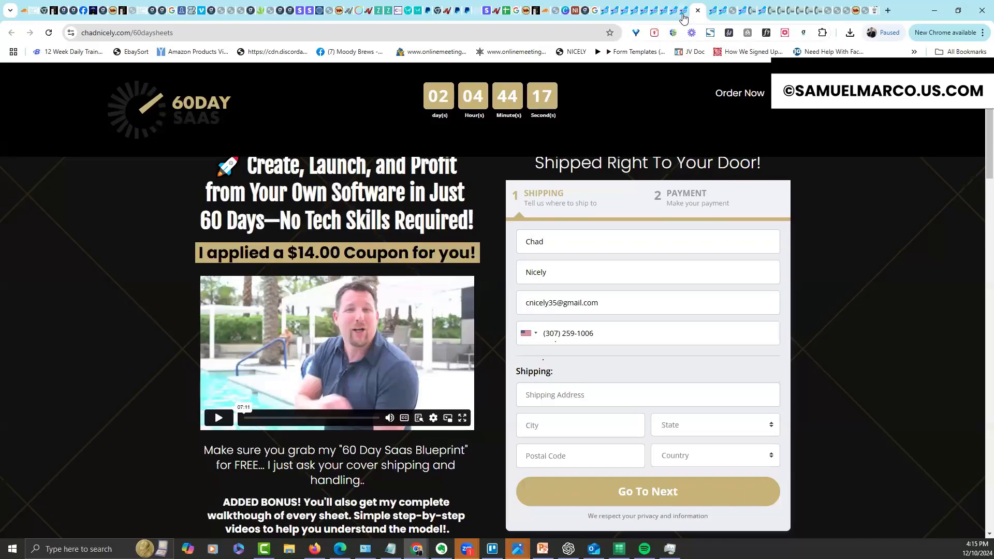
pyautogui.click(683, 11)
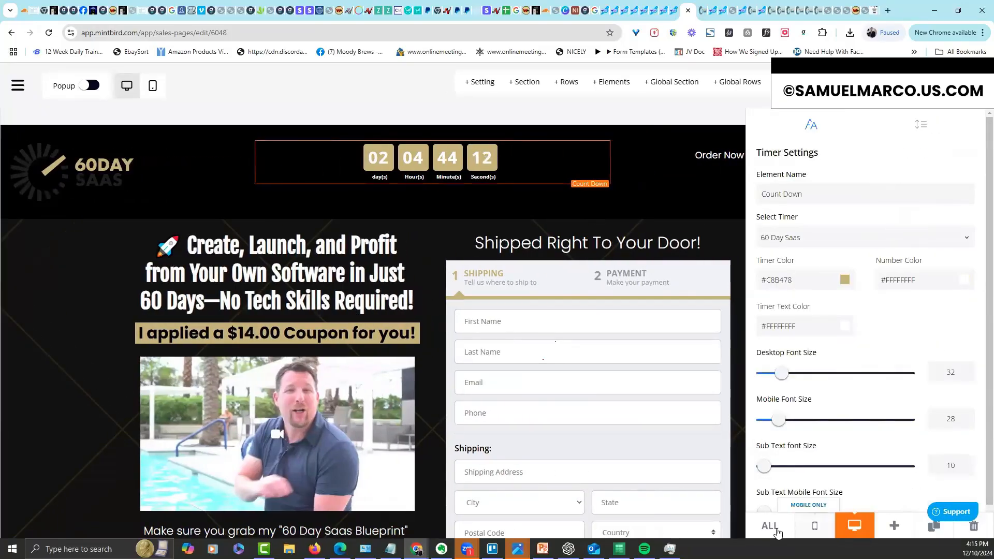
# Apply the timer settings to all devices, then set the mobile menu colour to black #000000FF
pyautogui.click(764, 518)
pyautogui.click(690, 219)
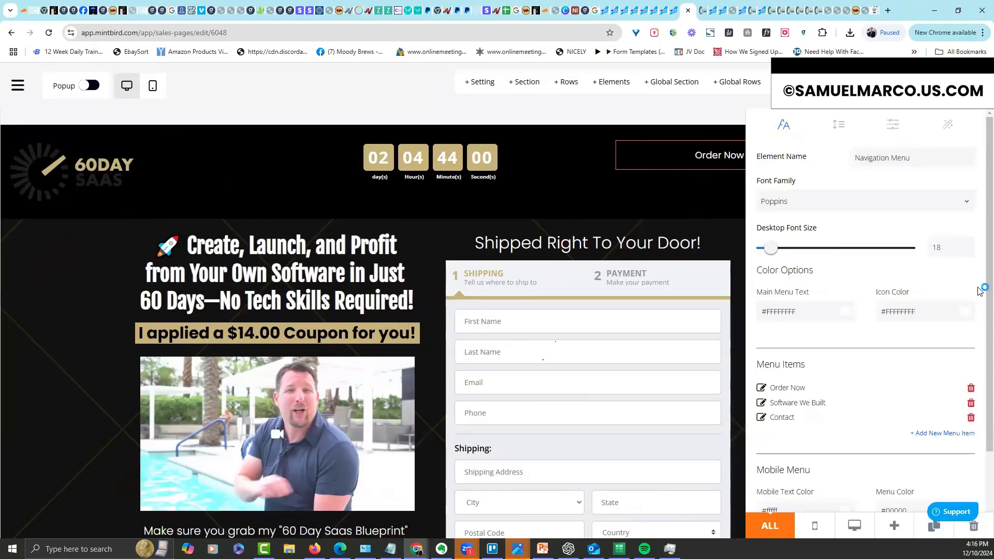
pyautogui.scroll(-2, 980, 282)
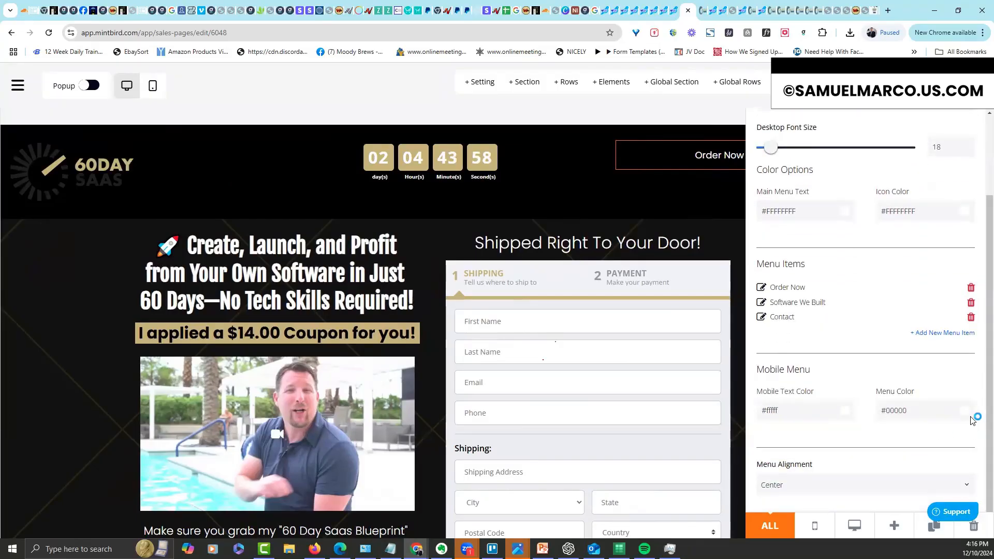
pyautogui.click(967, 415)
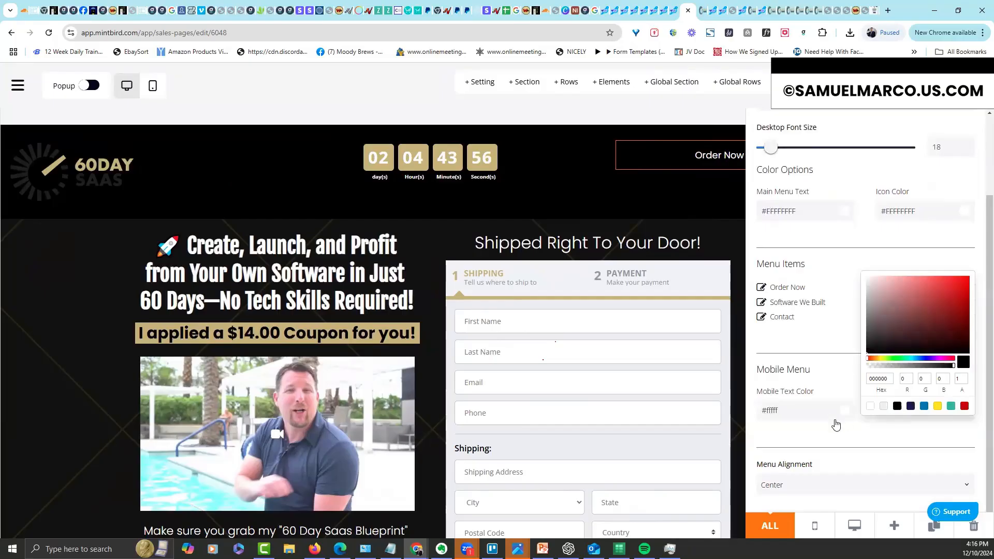
pyautogui.click(752, 355)
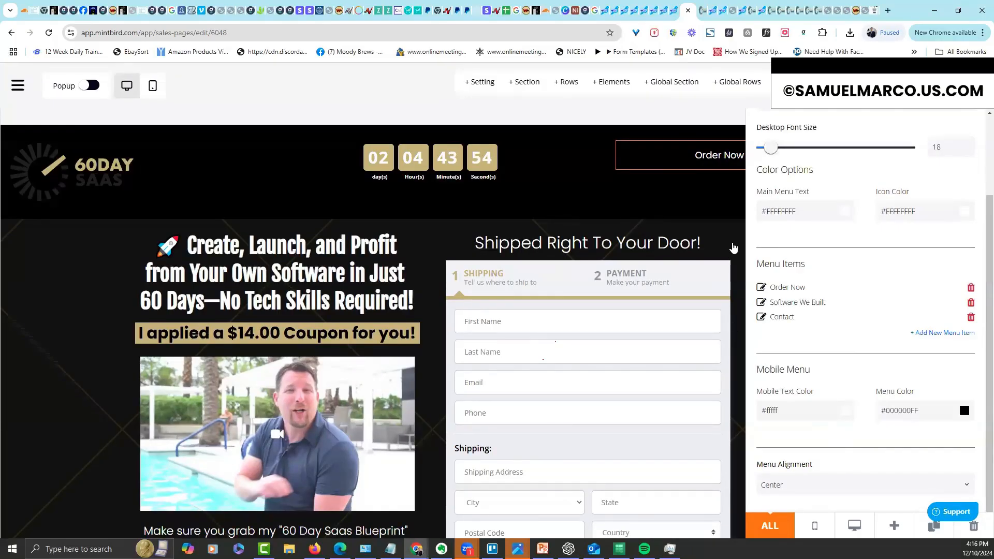
pyautogui.click(733, 247)
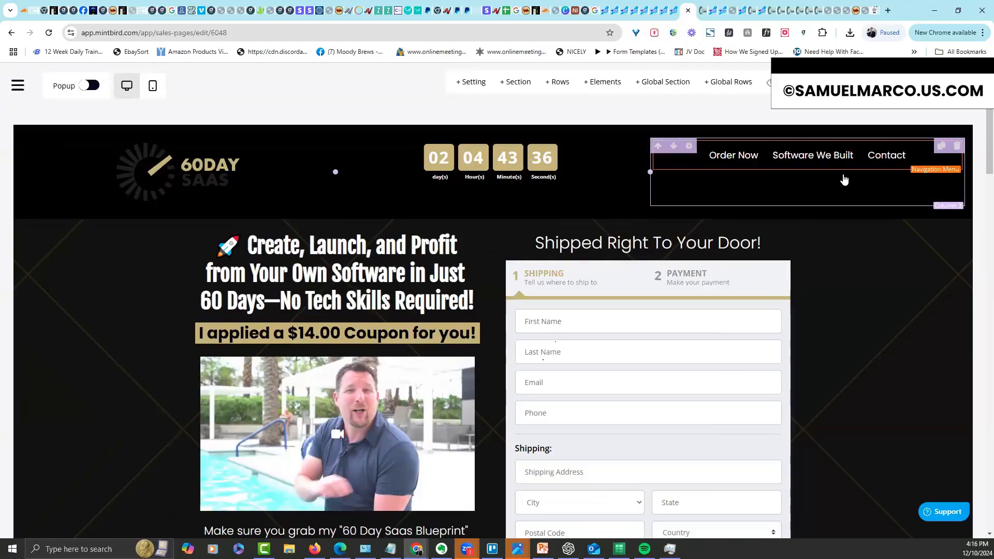
# Review the finished header, then bring up the main navigation sidebar
pyautogui.scroll(-10, 969, 251)
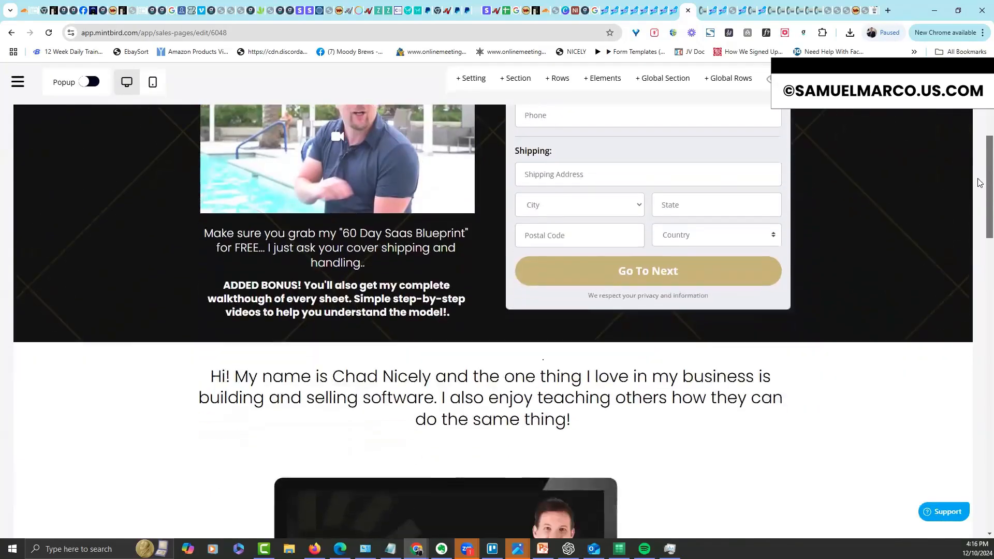
pyautogui.scroll(-10, 969, 251)
pyautogui.scroll(20, 956, 346)
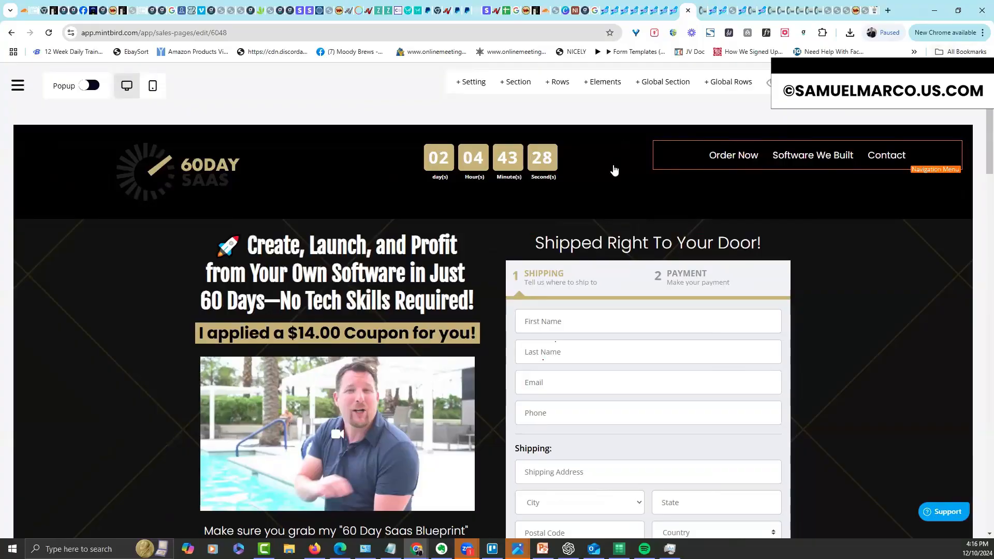
pyautogui.click(17, 87)
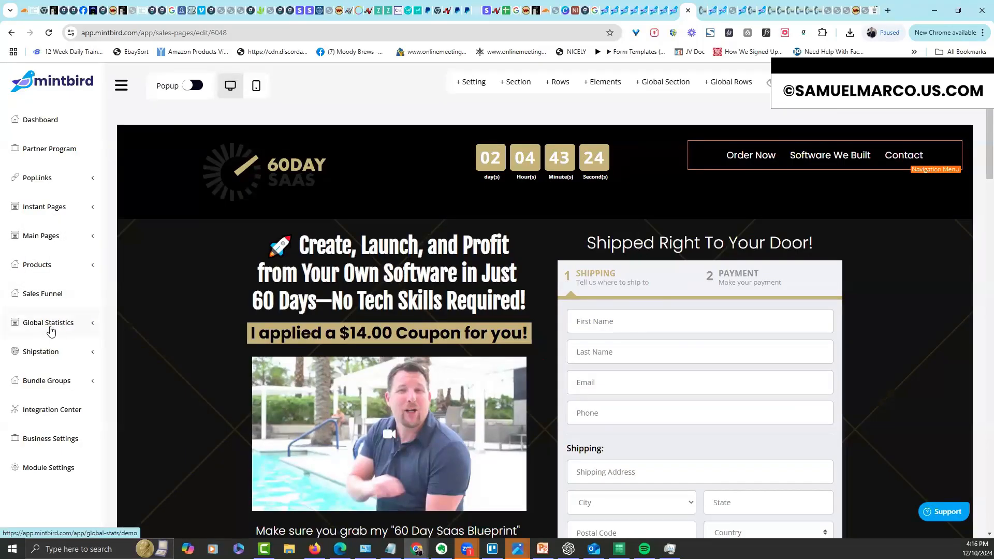
# Find 60 Day Sheets among the sales pages and clone it as a Conf Page
pyautogui.click(124, 245)
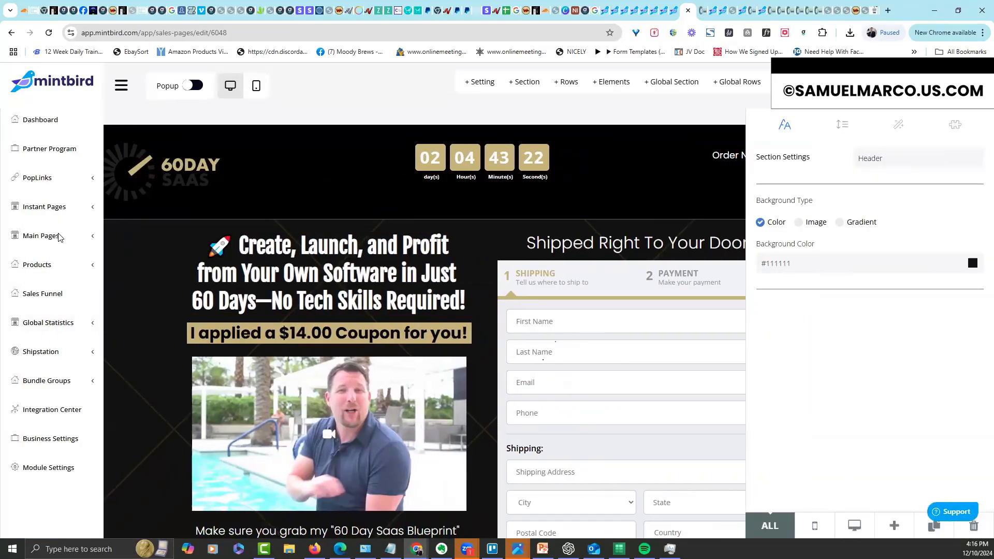
pyautogui.click(60, 237)
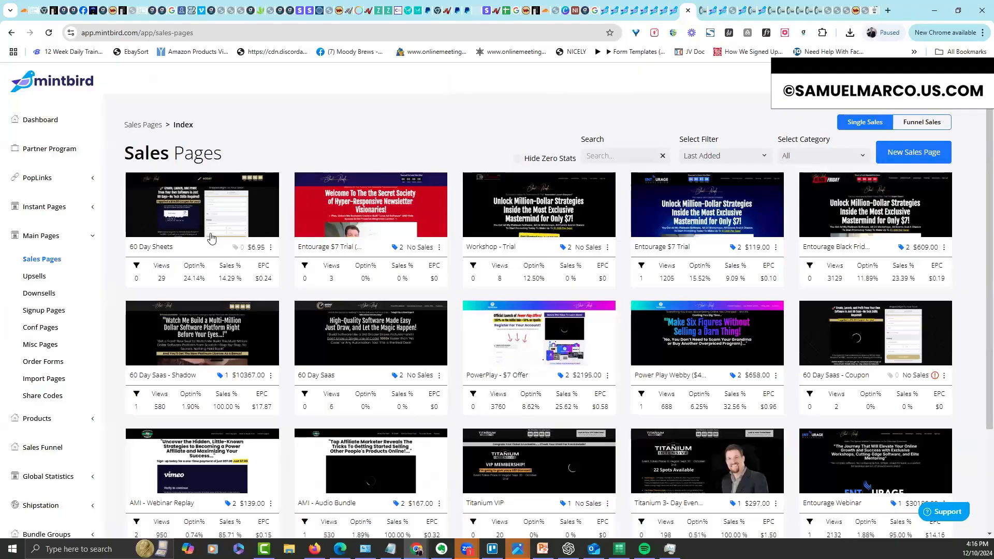
pyautogui.click(42, 277)
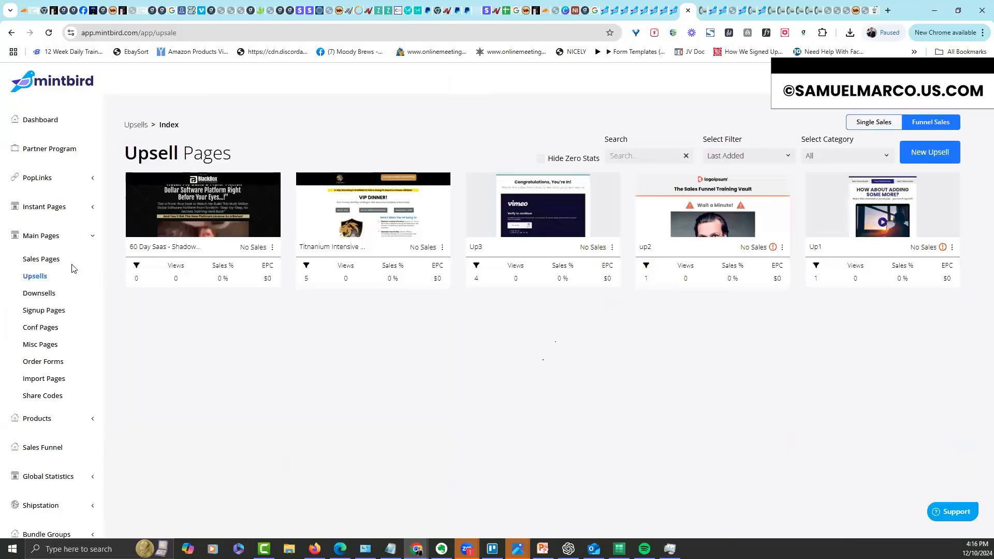
pyautogui.click(59, 260)
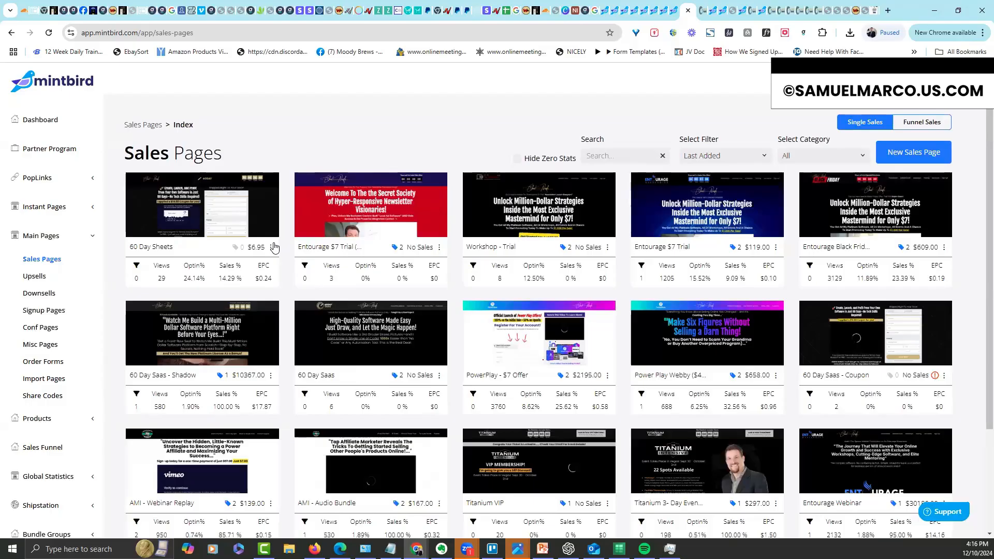
pyautogui.click(273, 247)
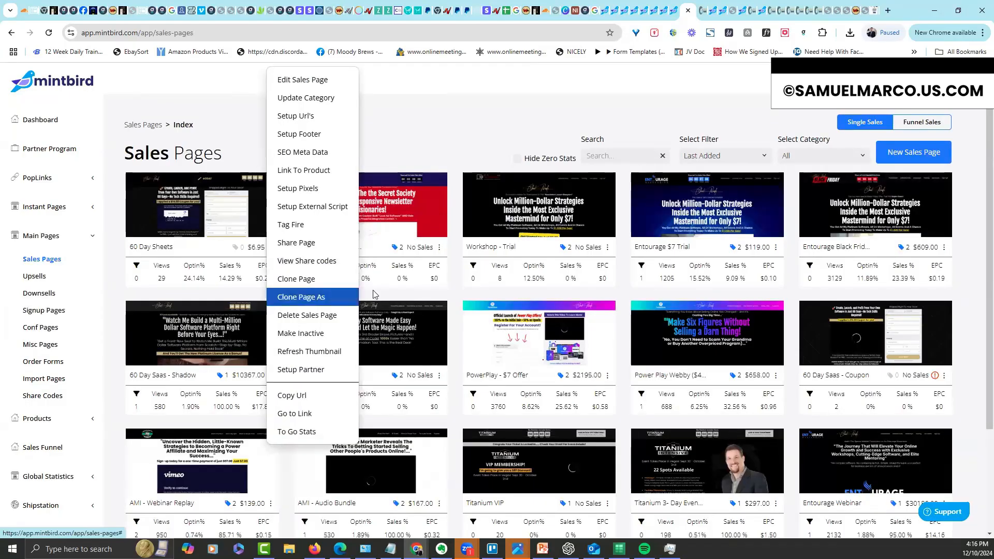
pyautogui.click(311, 297)
pyautogui.click(497, 300)
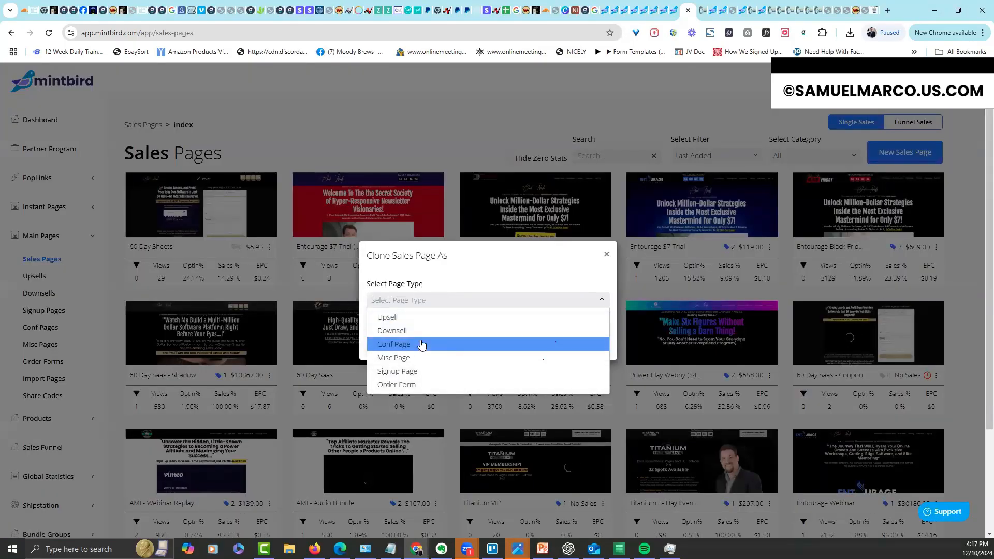
pyautogui.click(422, 345)
pyautogui.click(590, 343)
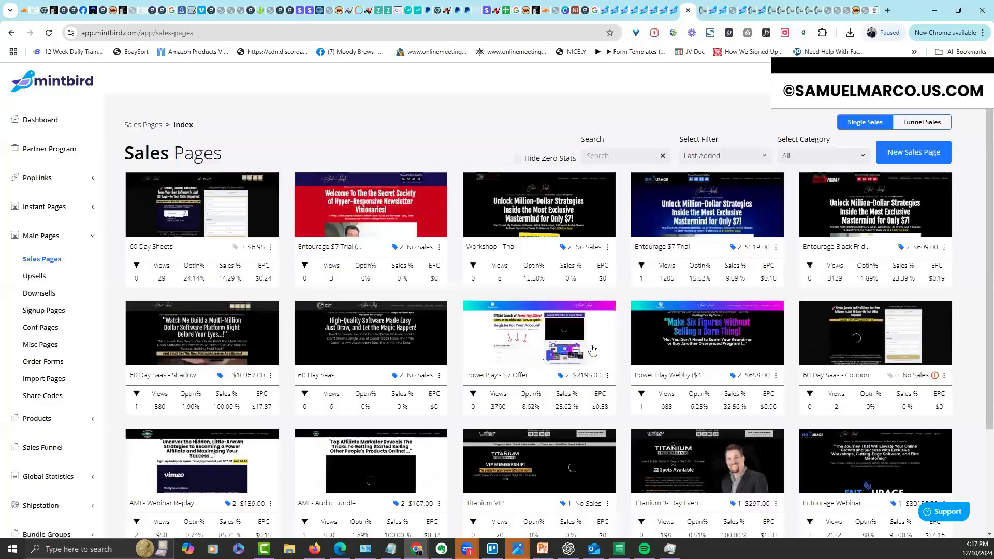
# Remove '(Copy)' from the confirmation page title and open it in the editor
pyautogui.click(56, 327)
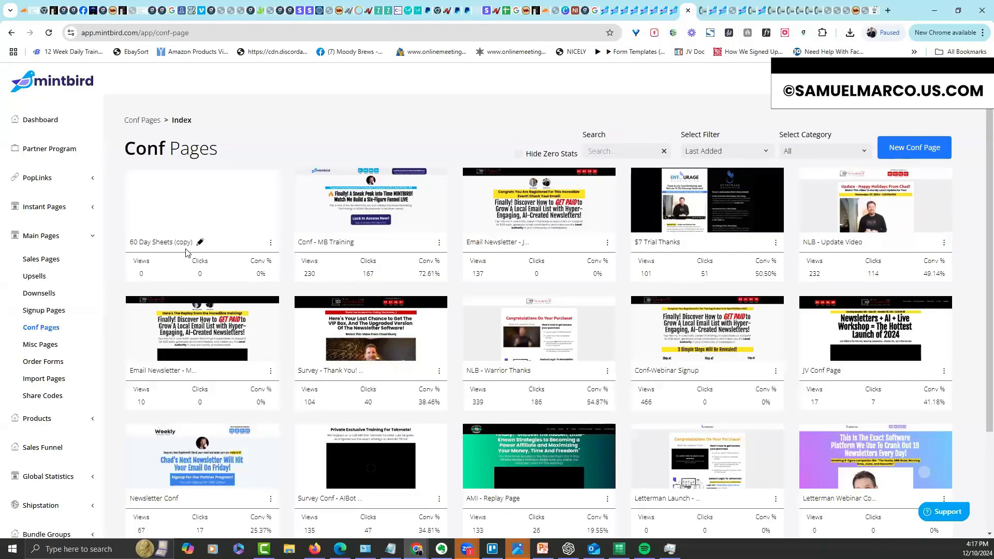
pyautogui.click(180, 245)
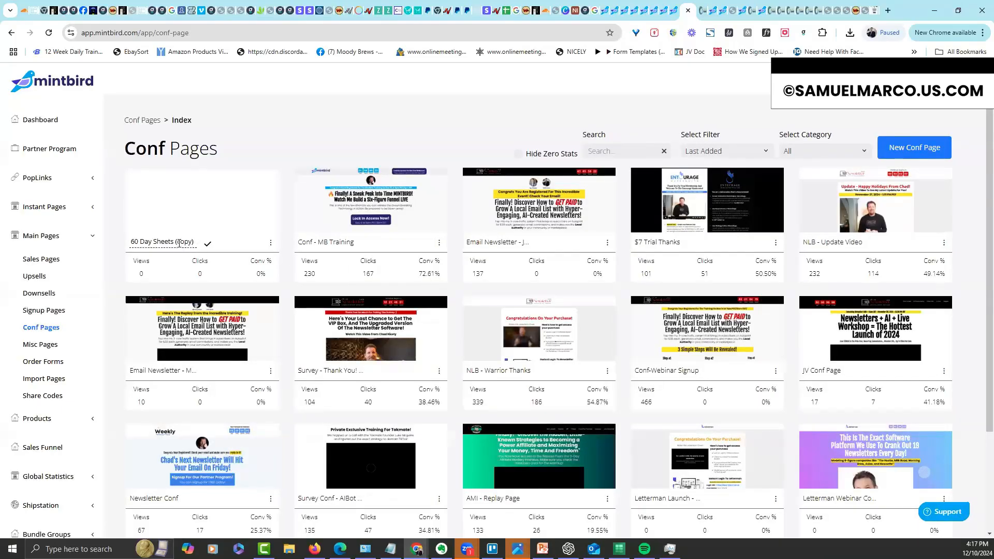
pyautogui.moveTo(175, 241); pyautogui.dragTo(221, 243)
pyautogui.press('BackSpace')
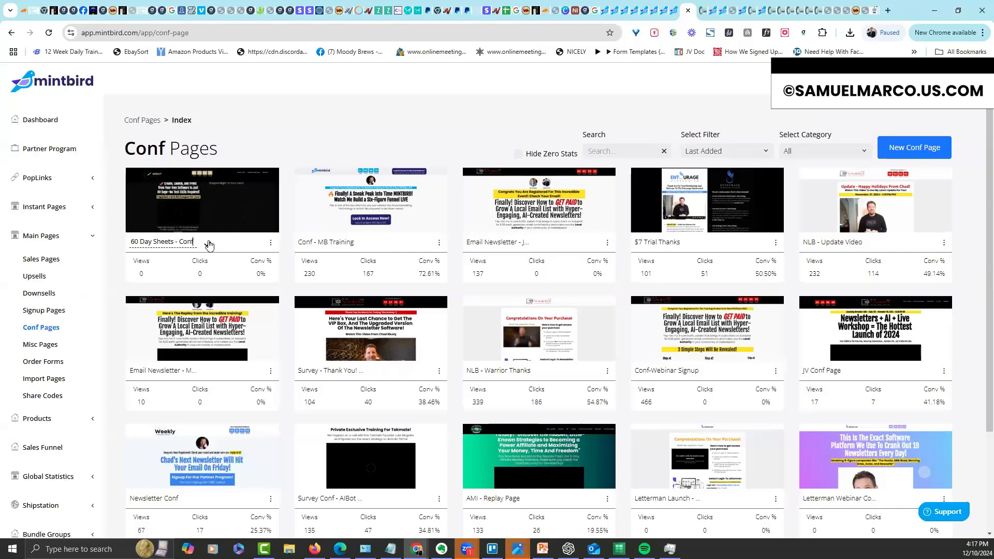
pyautogui.click(246, 215)
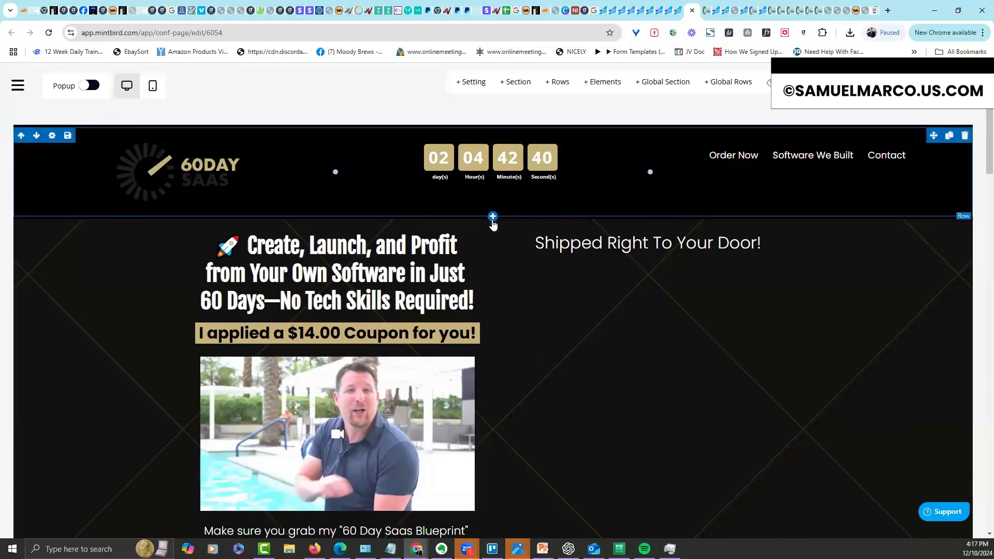
# Add an empty test row below the header, then delete it
pyautogui.click(493, 217)
pyautogui.moveTo(868, 176); pyautogui.dragTo(622, 212)
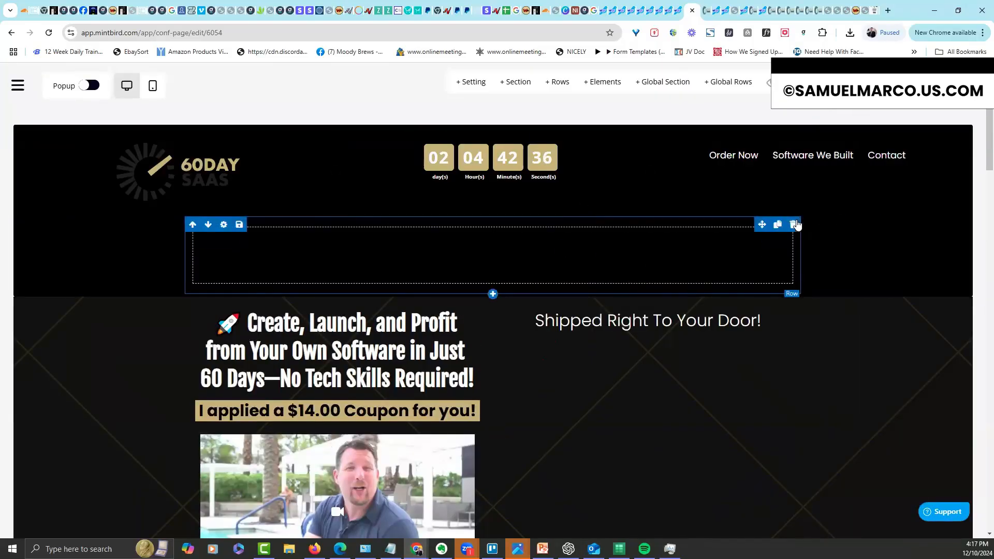
pyautogui.click(794, 227)
pyautogui.click(472, 355)
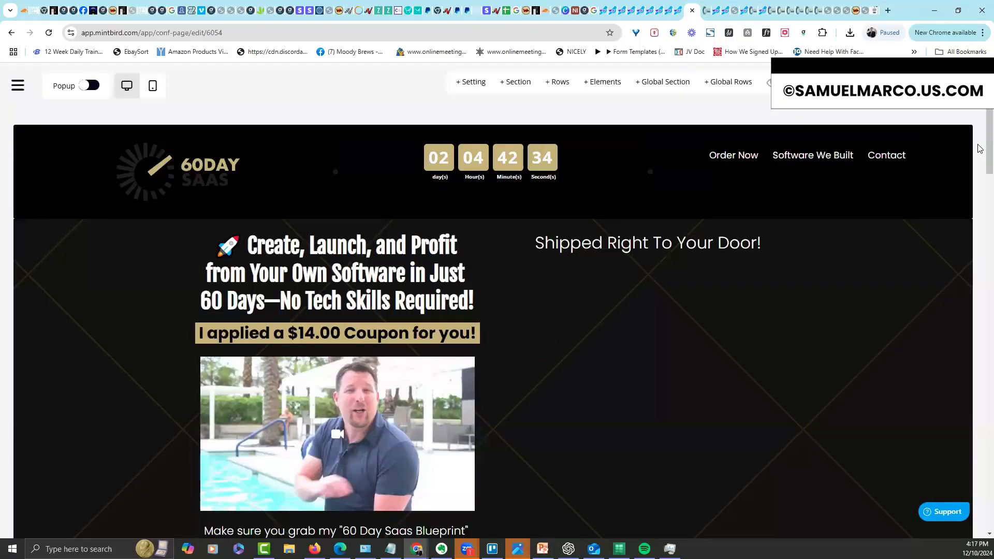
pyautogui.scroll(-6, 980, 180)
pyautogui.scroll(6, 980, 207)
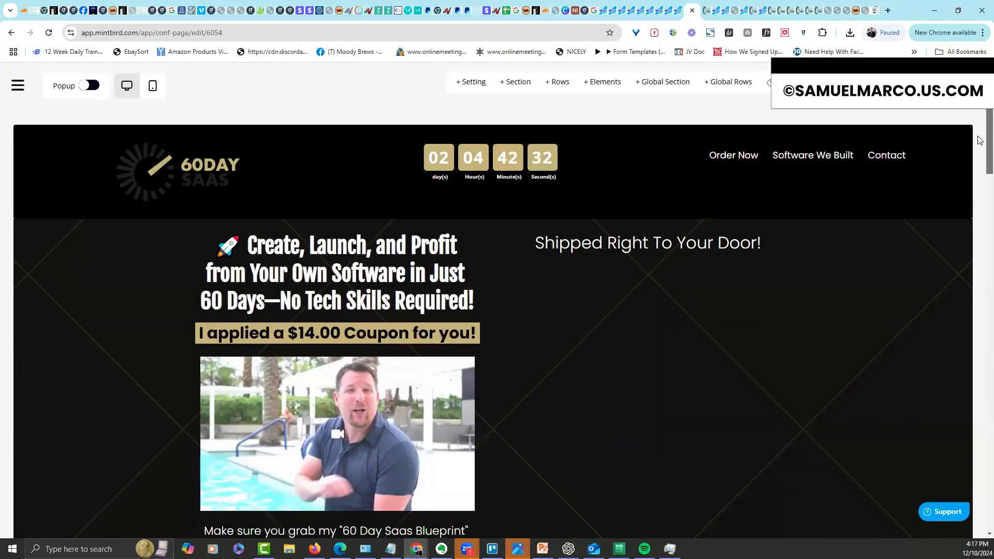
# Delete the right-hand 'Shipped Right To Your Door!' column
pyautogui.click(493, 223)
pyautogui.click(653, 298)
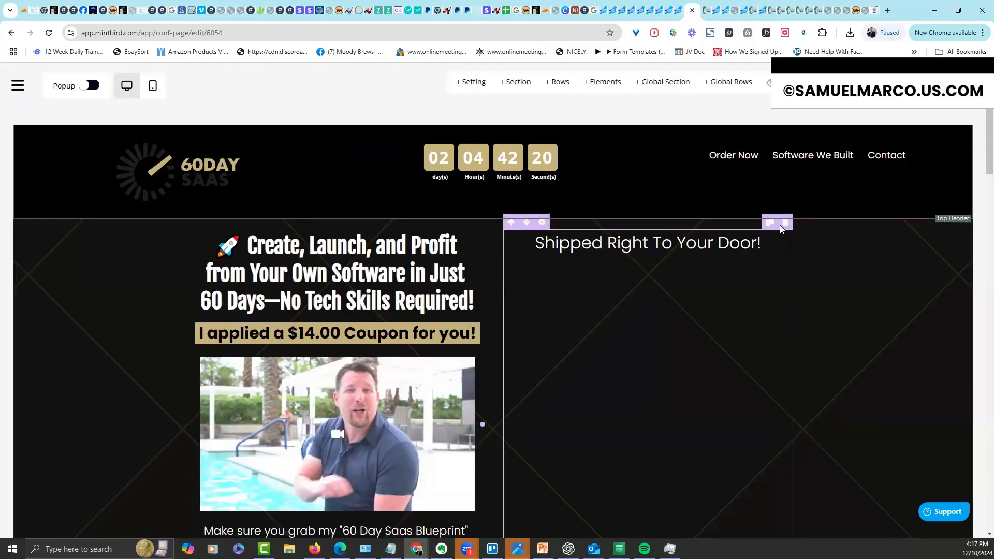
pyautogui.click(785, 224)
pyautogui.click(474, 354)
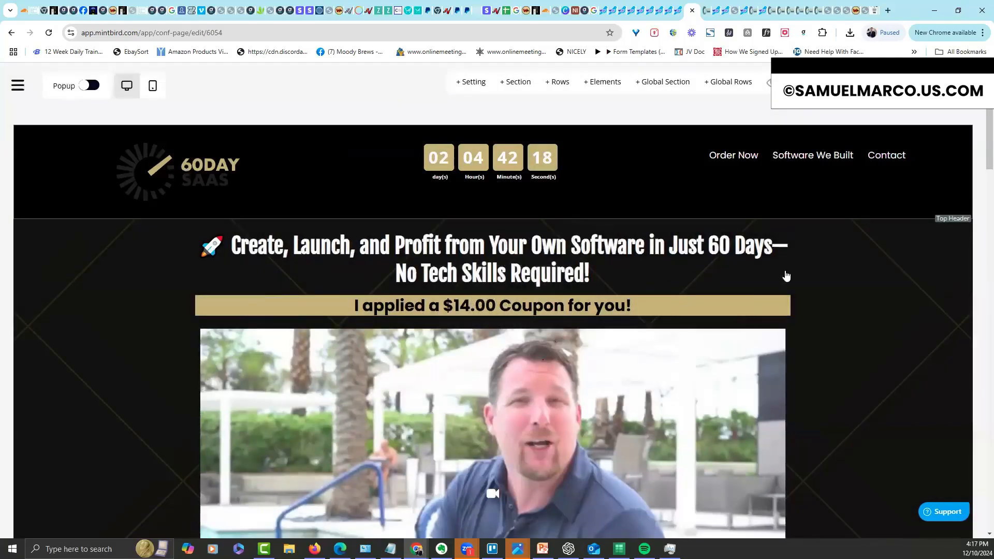
pyautogui.scroll(1, 980, 141)
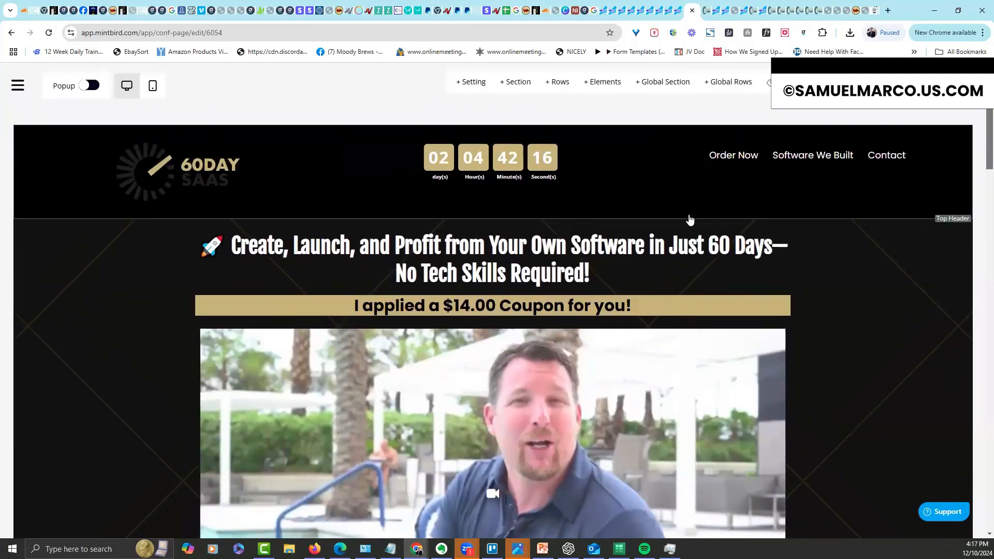
pyautogui.click(594, 238)
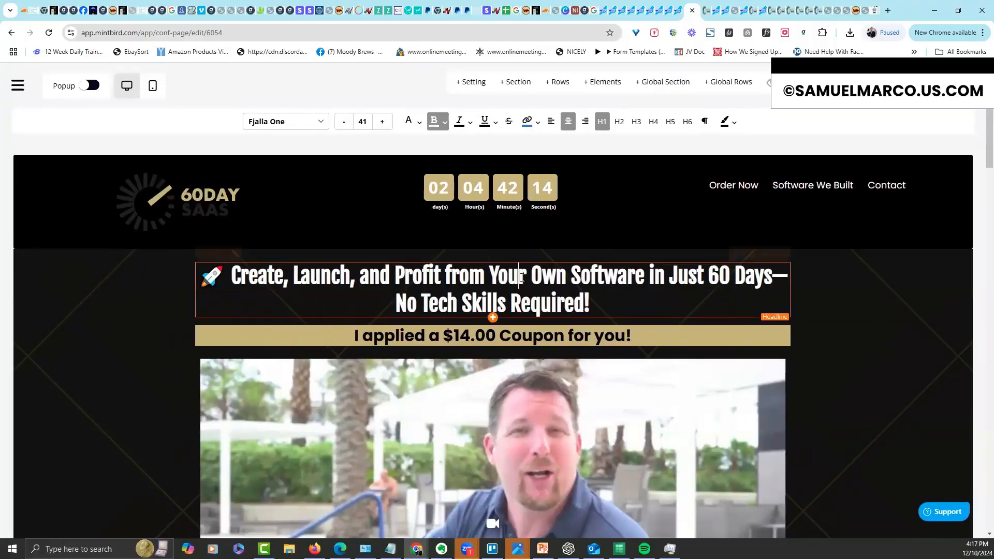
# Change the headline to 'Thank You So Much For Your Purchase! Make Sure You Watch This Video To Discover Your Next Step!' at font size 57
pyautogui.tripleClick(522, 278)
pyautogui.write('Thank ')
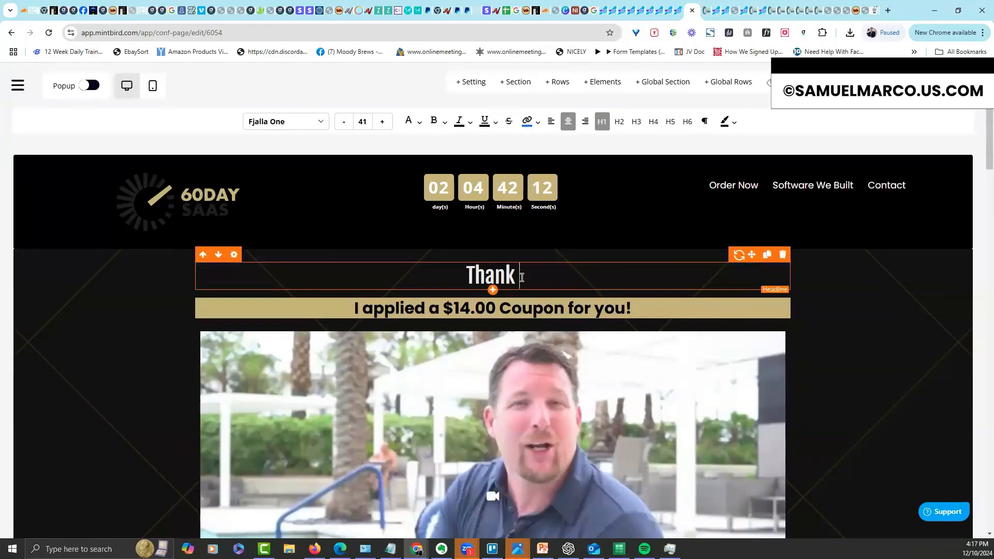
pyautogui.write('You So Much For Yo')
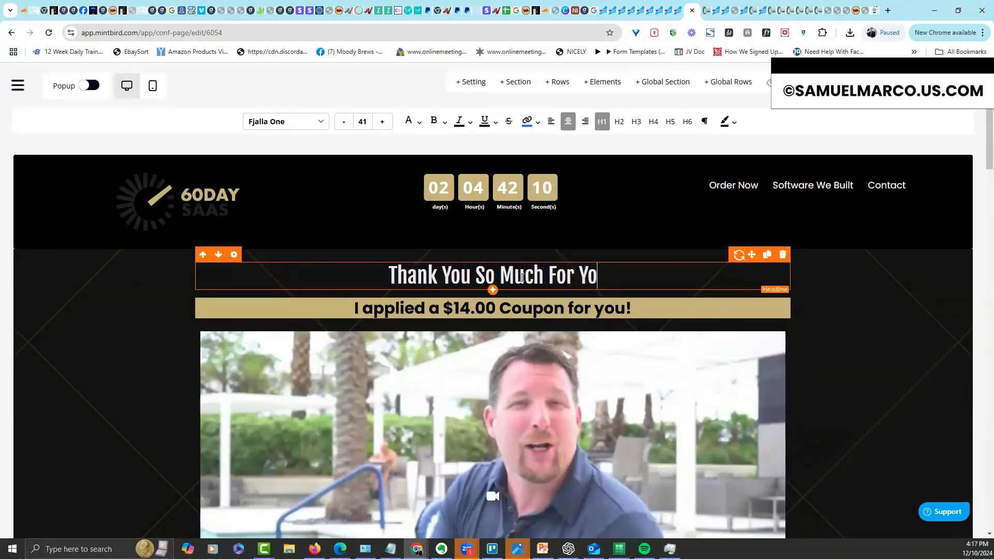
pyautogui.write('ur Purchase!  Mak')
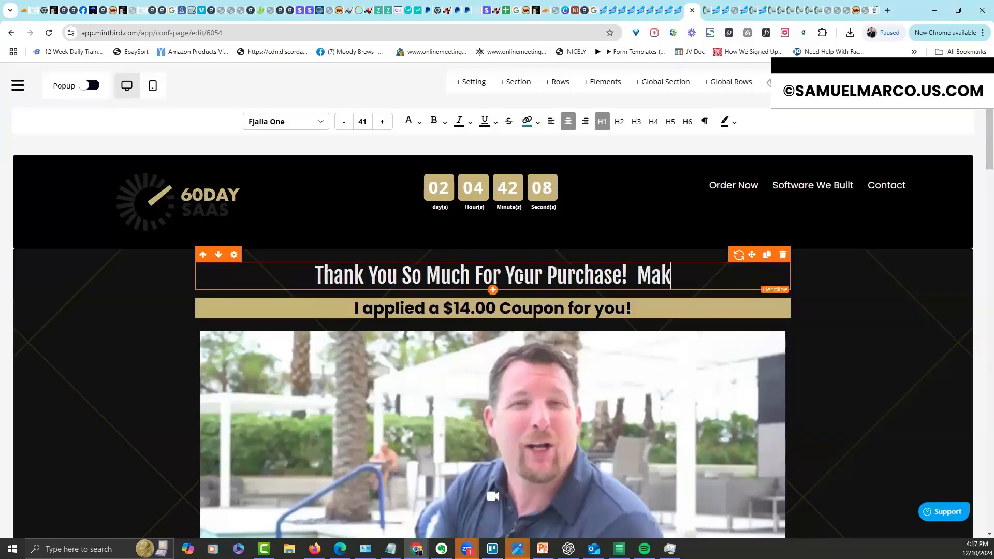
pyautogui.write('e Sure You Watch Thi')
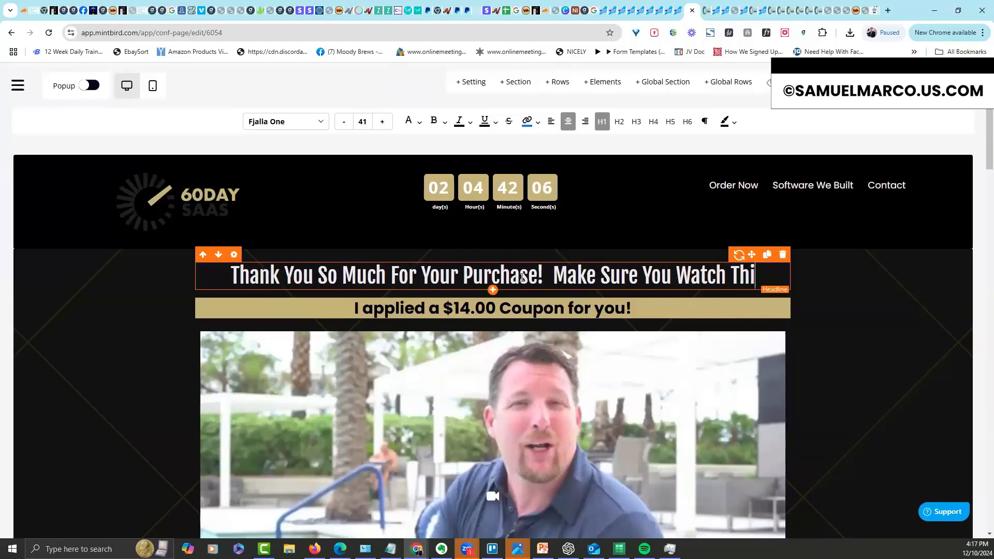
pyautogui.write('s Video TO Discover Y')
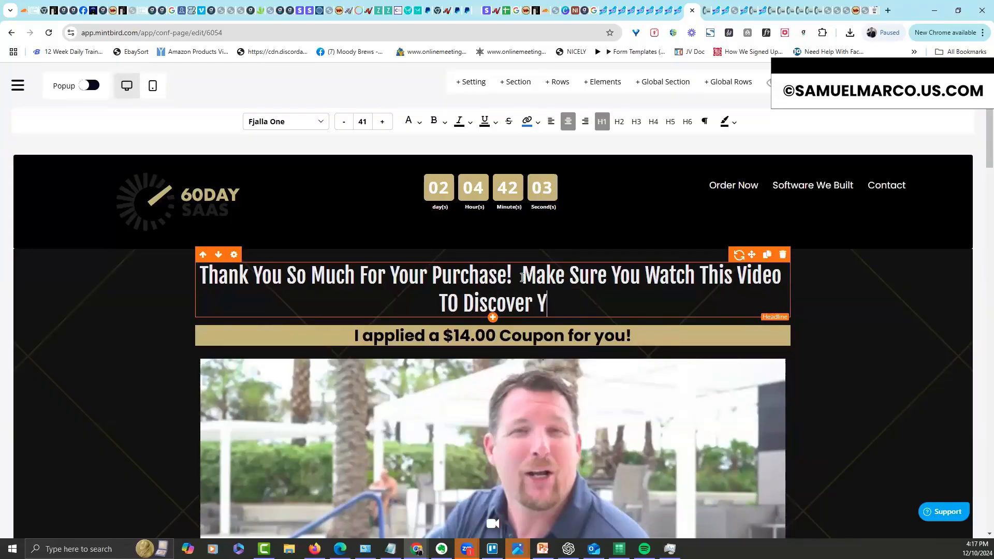
pyautogui.write('our Next Step!')
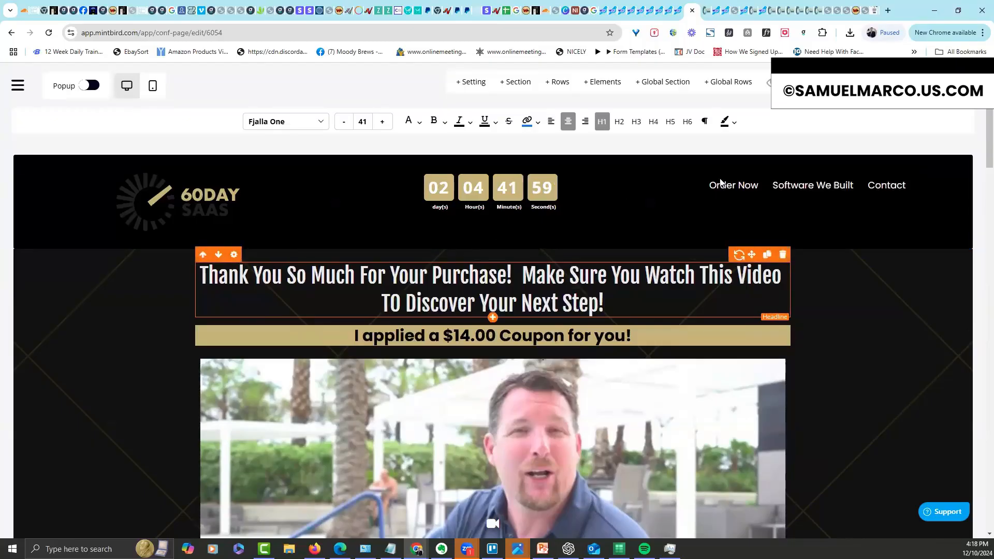
pyautogui.click(234, 254)
pyautogui.moveTo(787, 251)
pyautogui.moveTo(788, 251); pyautogui.dragTo(803, 251)
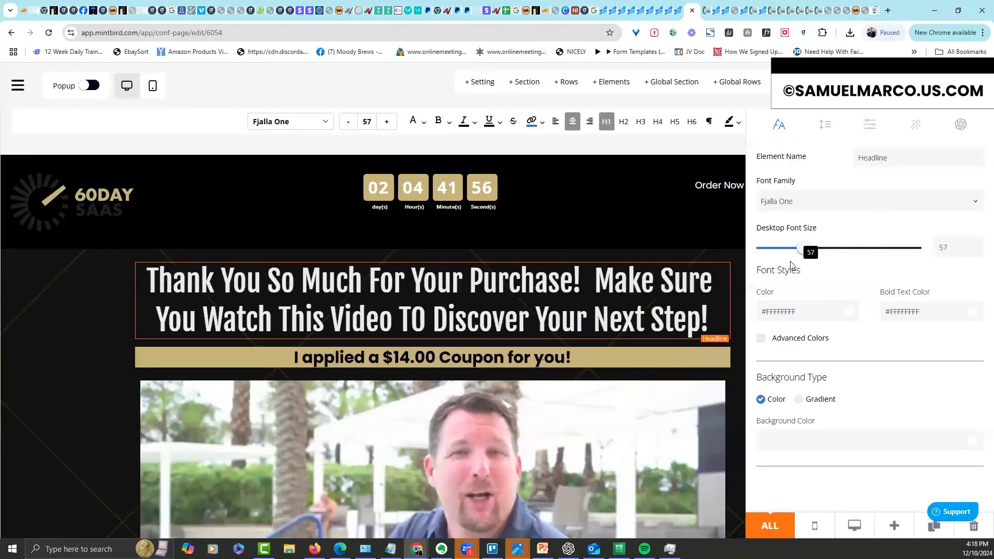
pyautogui.click(686, 307)
# Change the coupon banner to 'Watch This Quick Video From' followed by the presenter's name
pyautogui.tripleClick(486, 361)
pyautogui.write('Watch This QUick')
pyautogui.press('BackSpace')
pyautogui.press('BackSpace')
pyautogui.press('BackSpace')
pyautogui.press('BackSpace')
pyautogui.press('BackSpace')
pyautogui.write('uick Video')
pyautogui.press('BackSpace')
pyautogui.write('eo From Chad!')
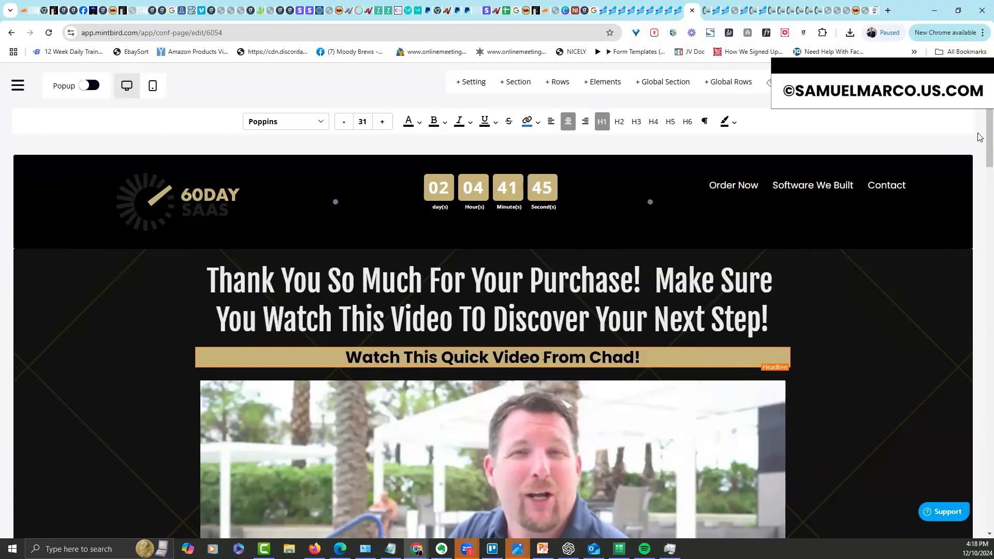
# Delete the 'YES! Send me The 60 Day Saas Sheets!' button row
pyautogui.moveTo(989, 122); pyautogui.dragTo(988, 341)
pyautogui.scroll(-15, 978, 344)
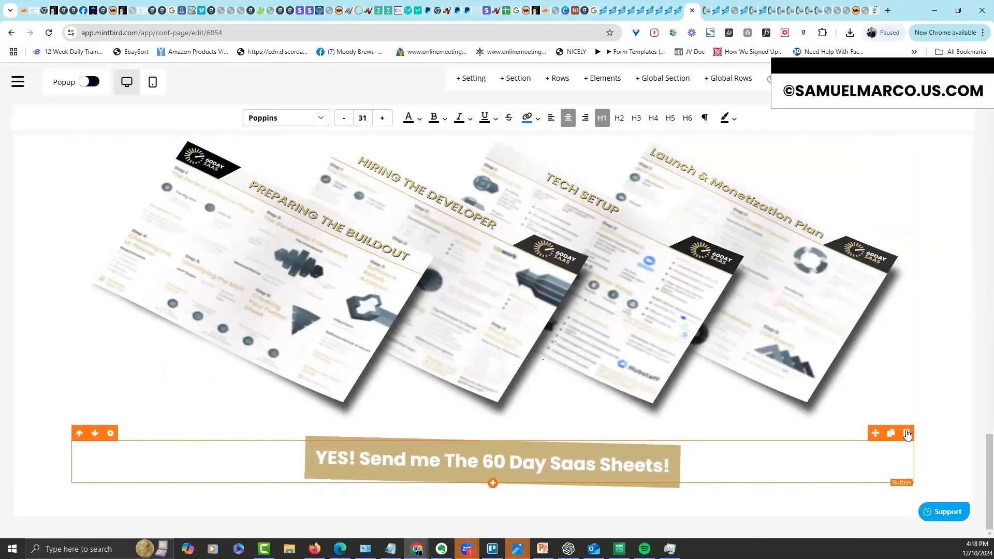
pyautogui.click(906, 432)
pyautogui.click(470, 356)
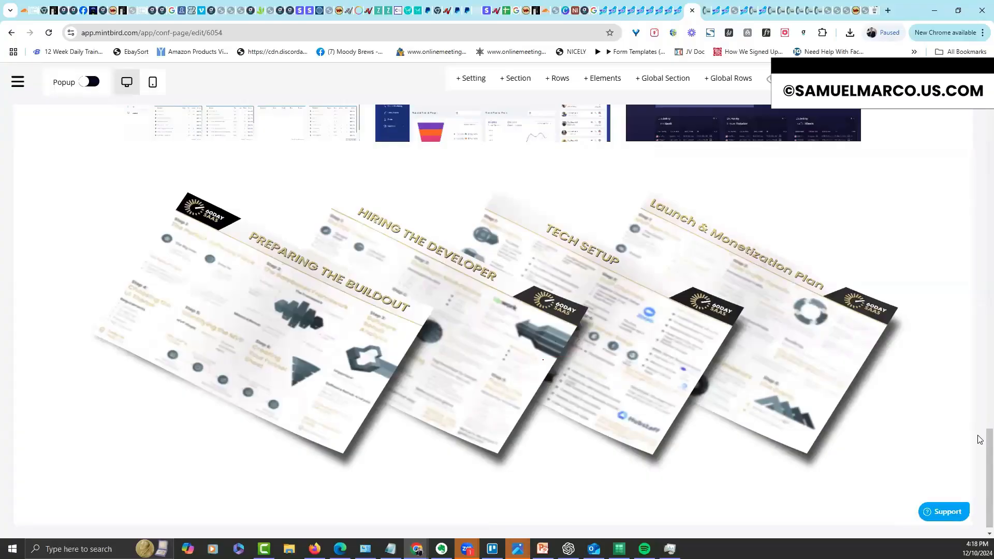
# Delete the blueprint shipping note, the ADDED BONUS headline and the leftover text row below the video
pyautogui.scroll(20, 980, 402)
pyautogui.scroll(-6, 544, 336)
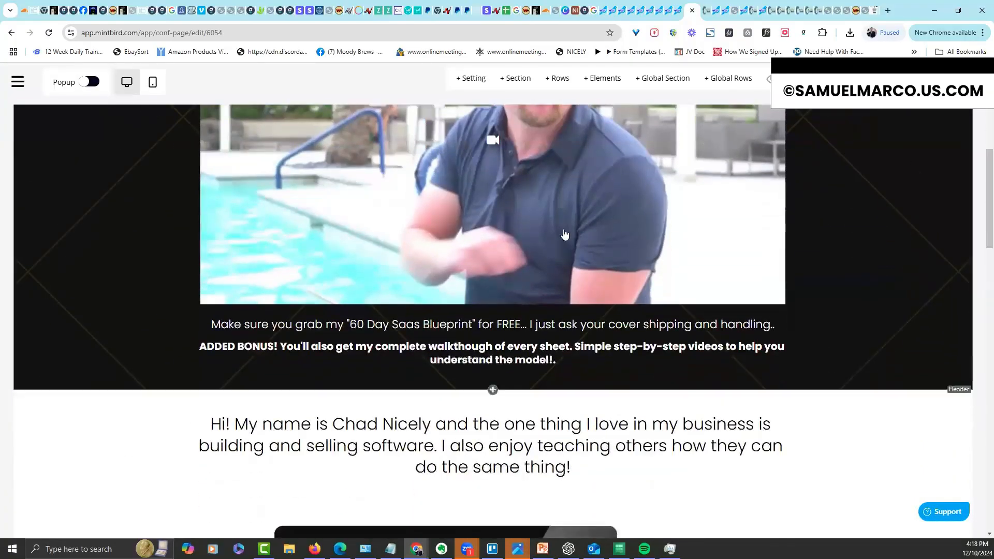
pyautogui.click(724, 327)
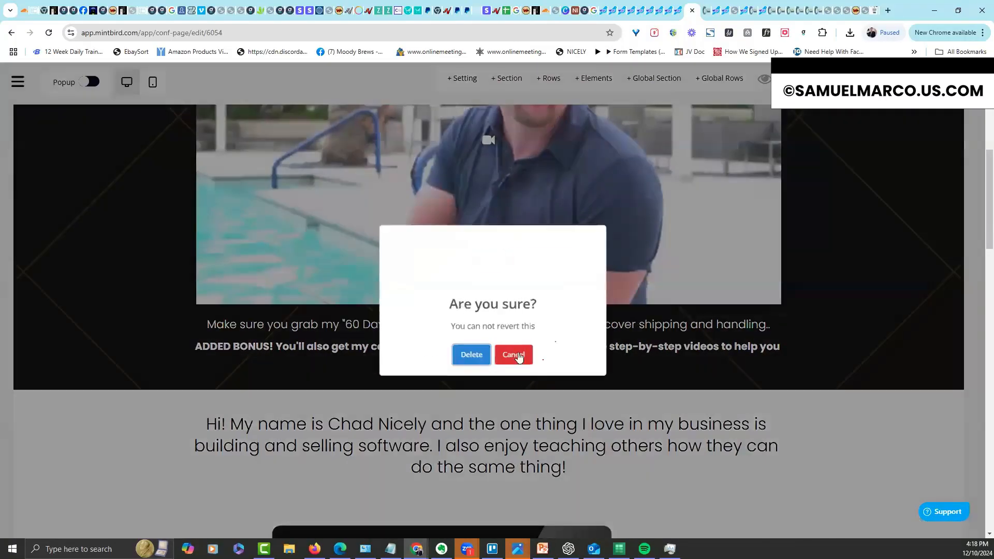
pyautogui.click(481, 356)
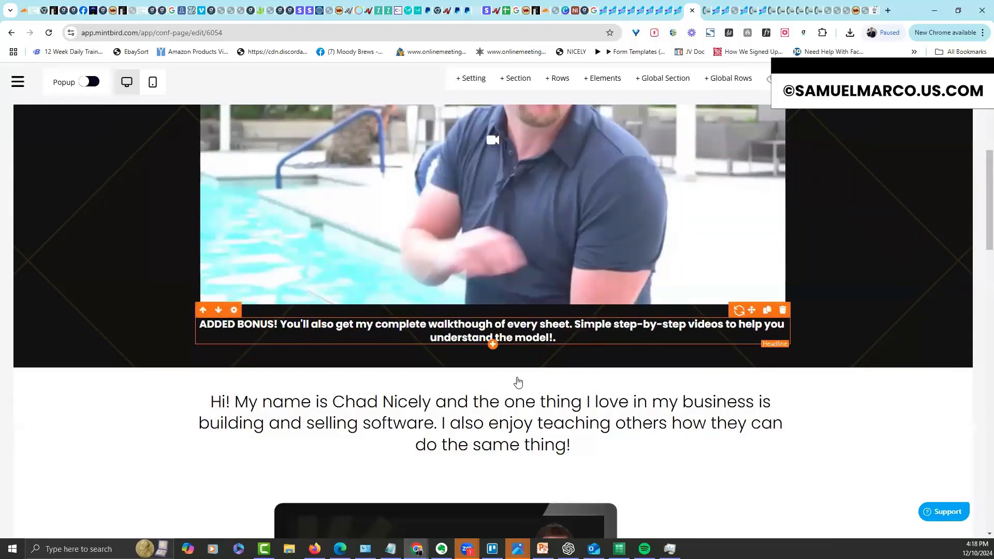
pyautogui.click(782, 310)
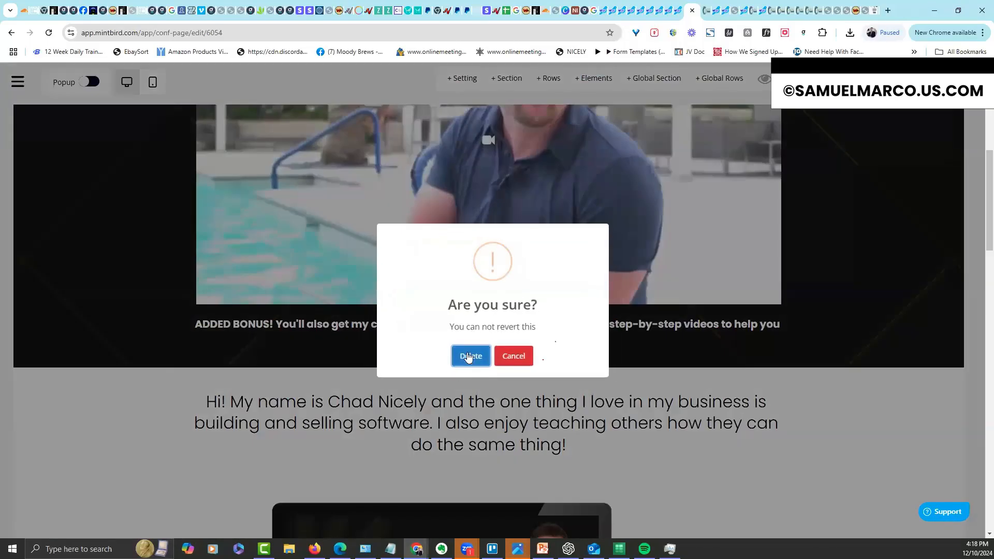
pyautogui.click(468, 358)
pyautogui.click(783, 349)
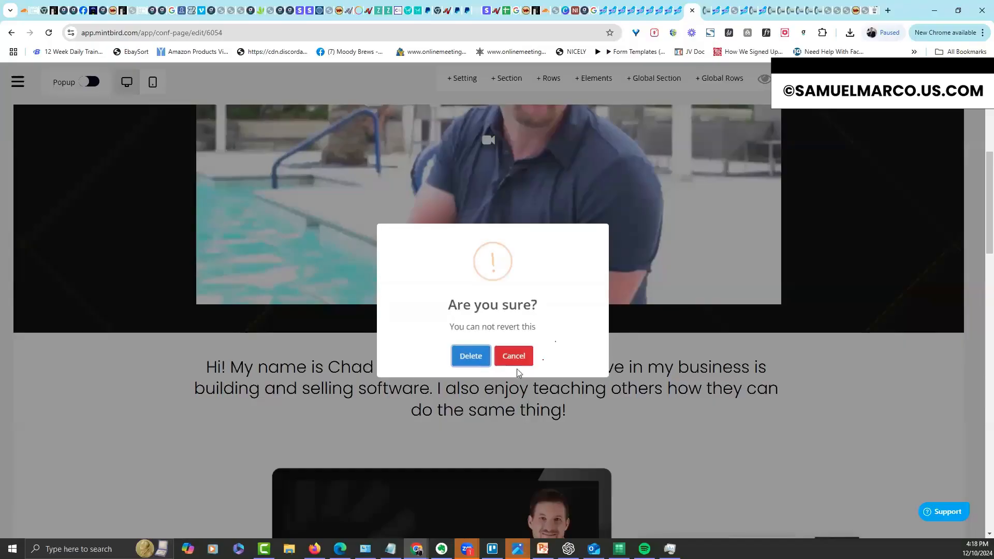
pyautogui.click(831, 382)
pyautogui.click(964, 372)
pyautogui.click(469, 357)
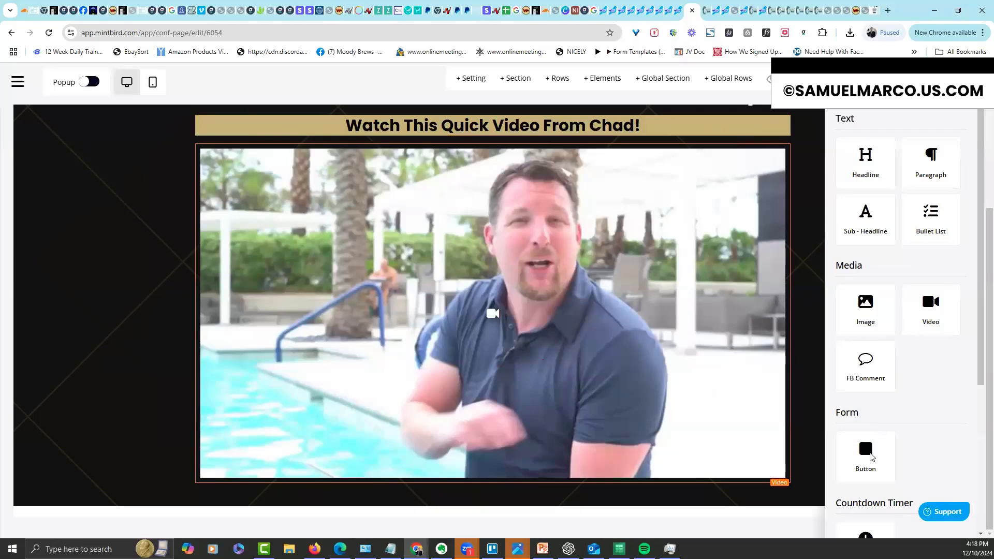
# Add a button below the video labelled 'Acess the 60 Day Saas Group!' with subtext 'This will open the Facebook Group!'
pyautogui.moveTo(871, 457); pyautogui.dragTo(635, 499)
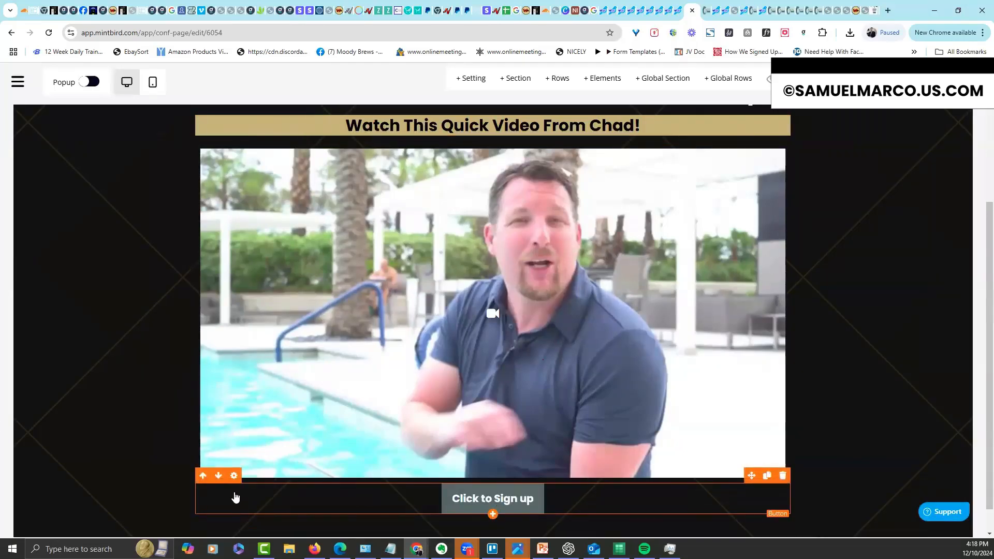
pyautogui.scroll(-5, 979, 530)
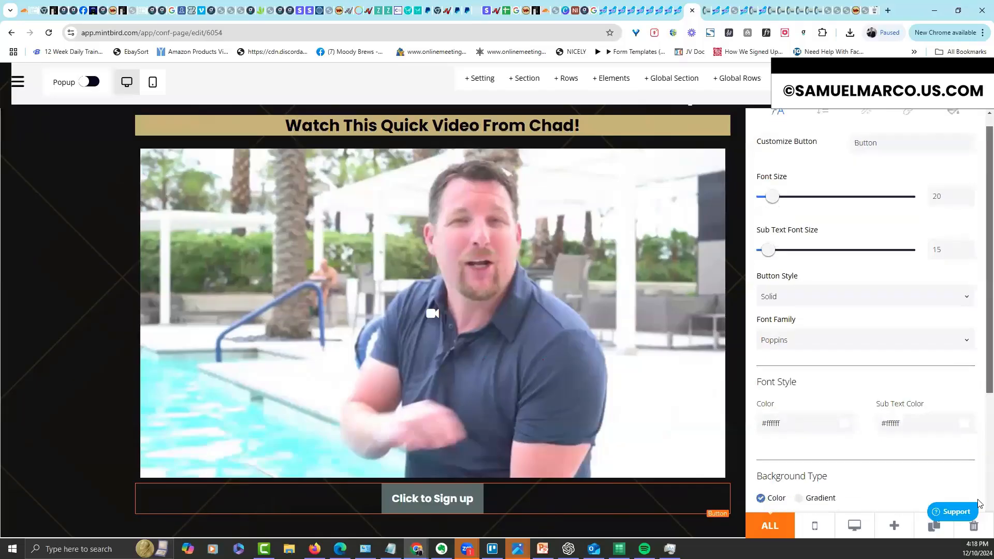
pyautogui.moveTo(812, 448); pyautogui.dragTo(727, 445)
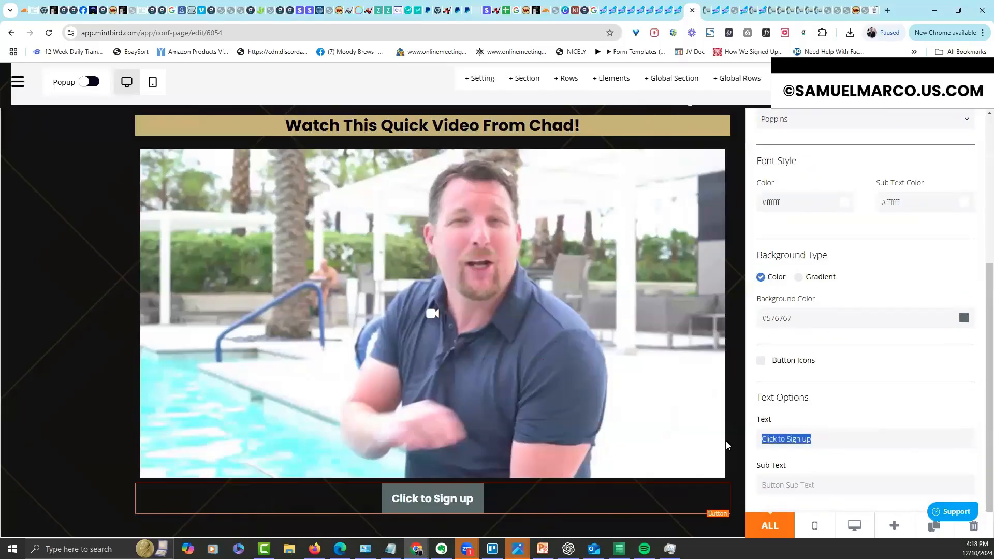
pyautogui.write('Ac')
pyautogui.press('BackSpace')
pyautogui.press('BackSpace')
pyautogui.write('Acess')
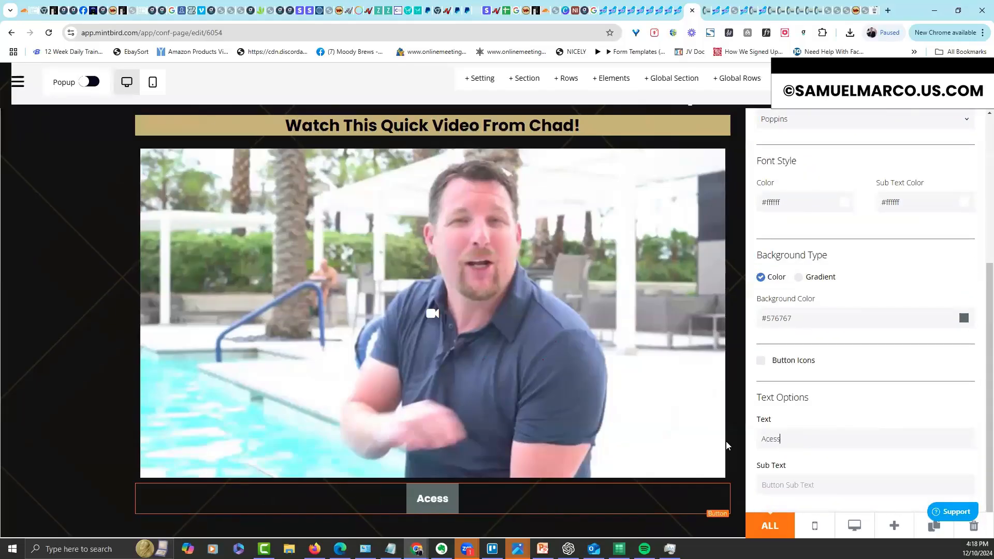
pyautogui.write(' the 6-')
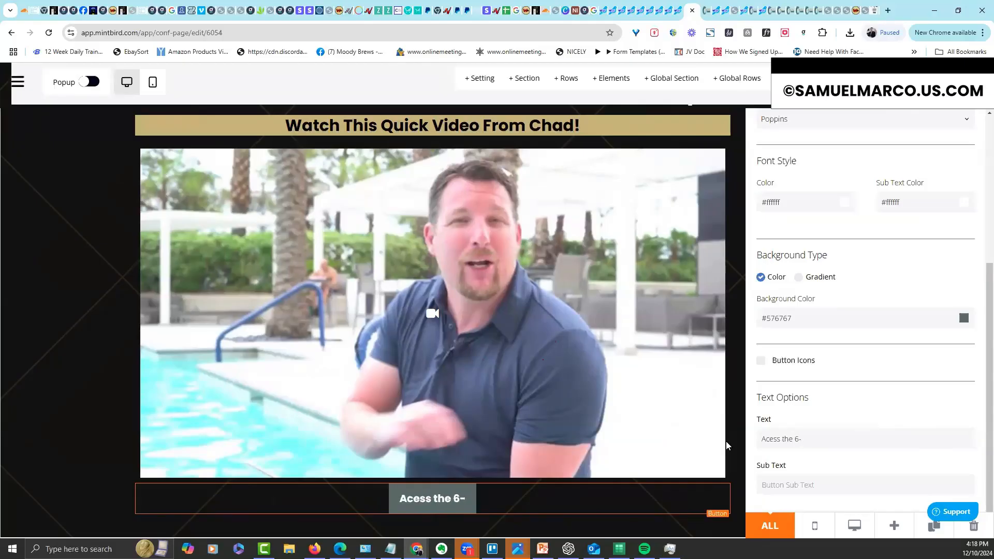
pyautogui.press('BackSpace')
pyautogui.write('0 Day saas')
pyautogui.press('BackSpace')
pyautogui.press('BackSpace')
pyautogui.press('BackSpace')
pyautogui.press('BackSpace')
pyautogui.write('A')
pyautogui.press('BackSpace')
pyautogui.write('Saas Group!')
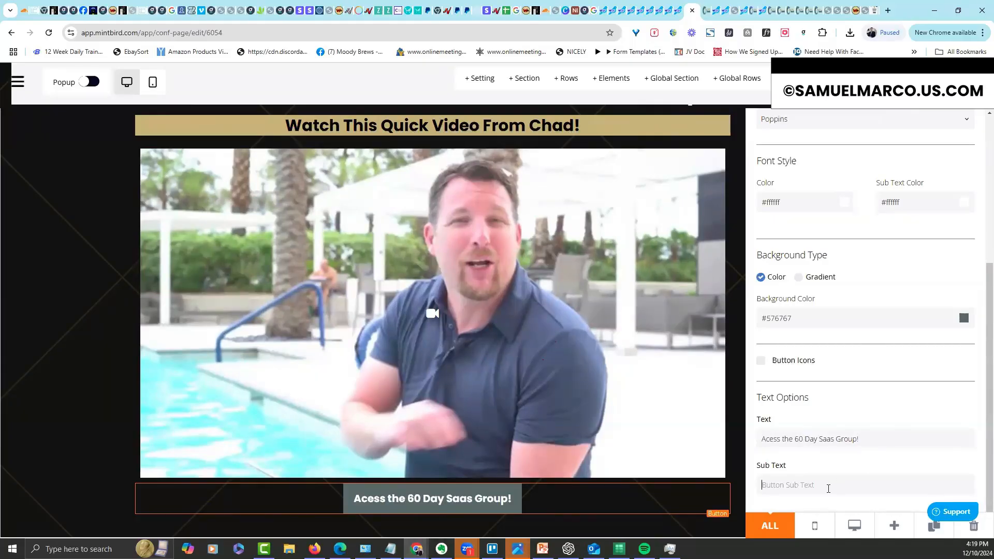
pyautogui.write('This will')
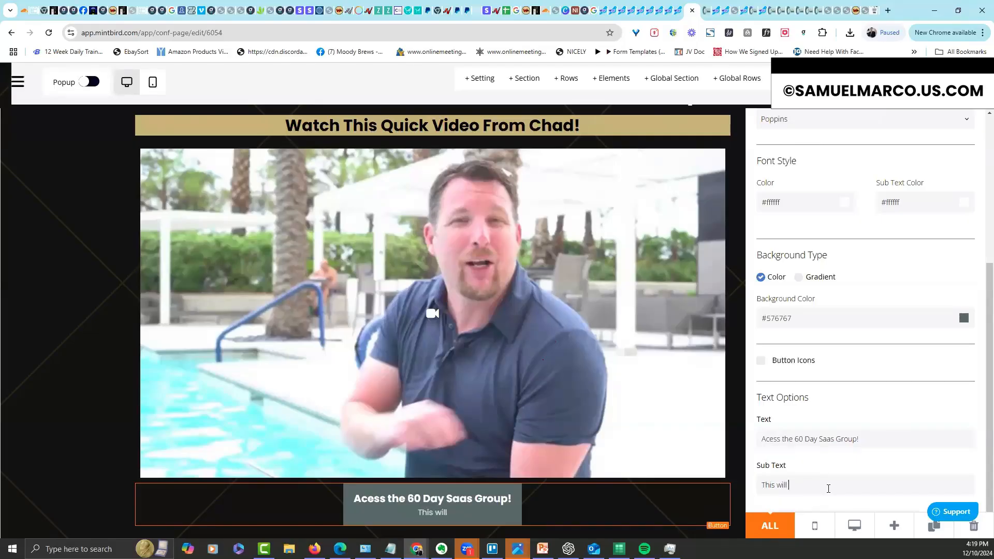
pyautogui.write('the Faceboo')
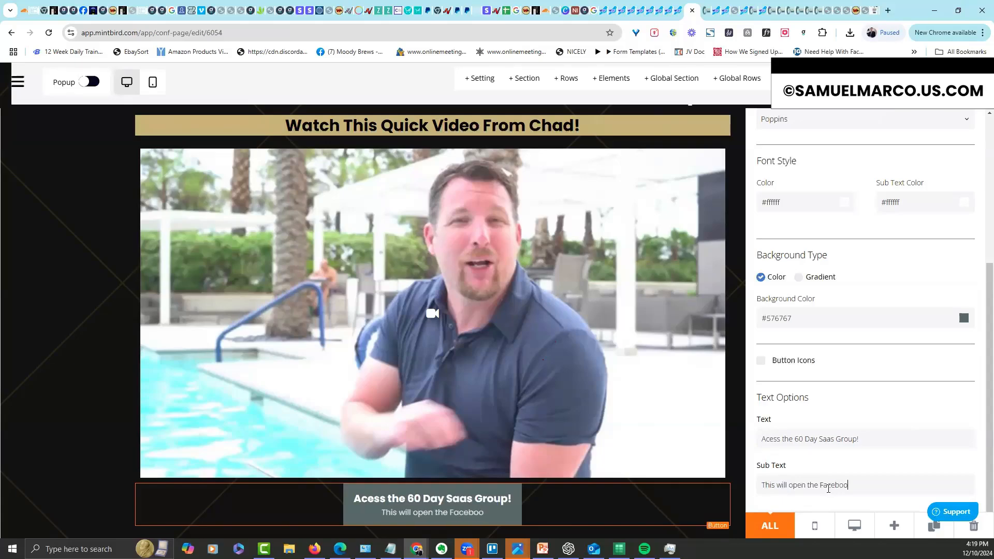
pyautogui.write('k Group!')
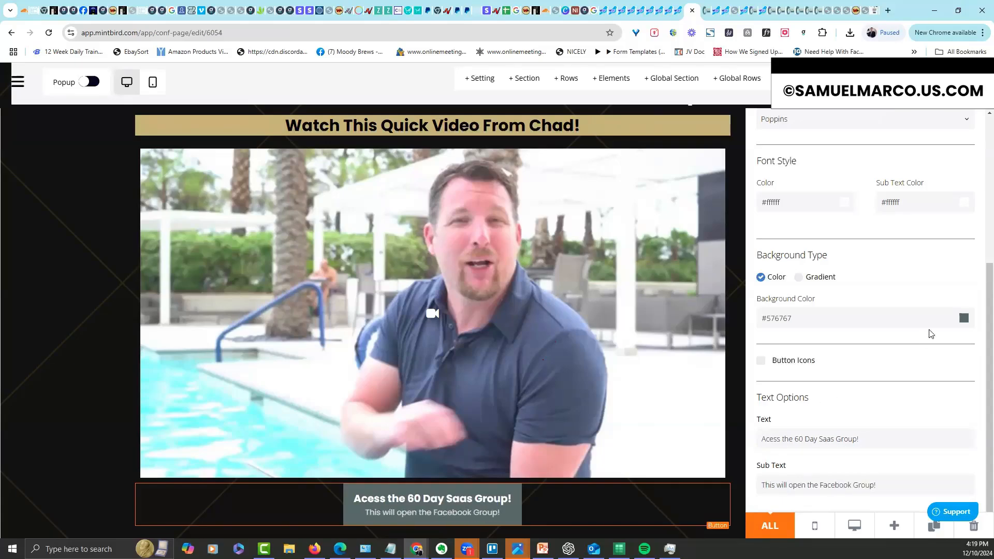
# Enlarge the group button's text from font size 20 to 31
pyautogui.scroll(5, 880, 244)
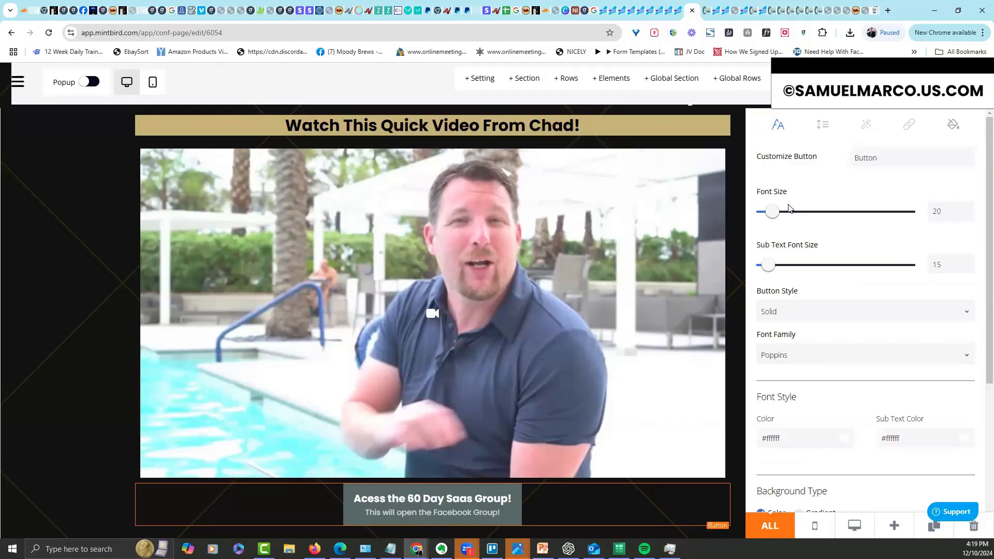
pyautogui.moveTo(775, 220); pyautogui.dragTo(783, 217)
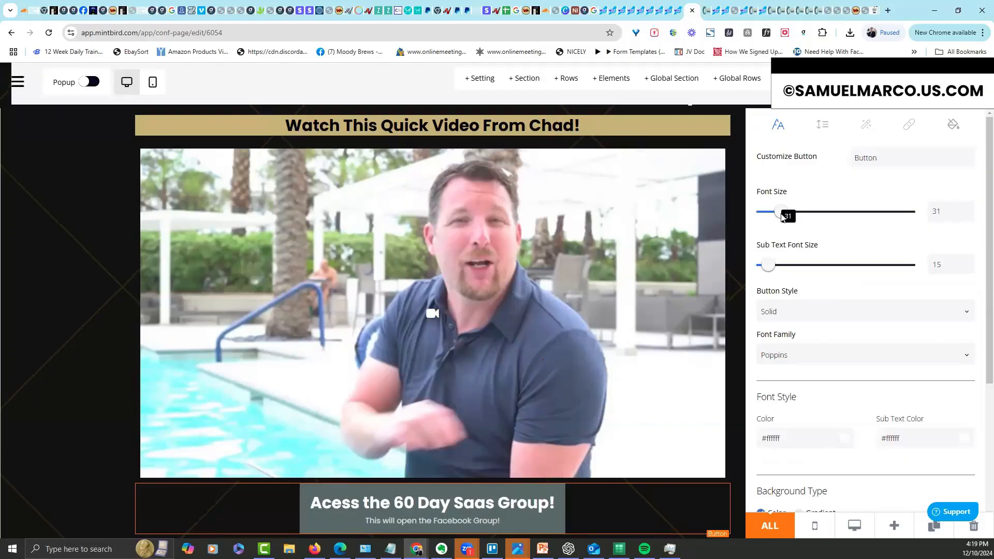
pyautogui.click(867, 128)
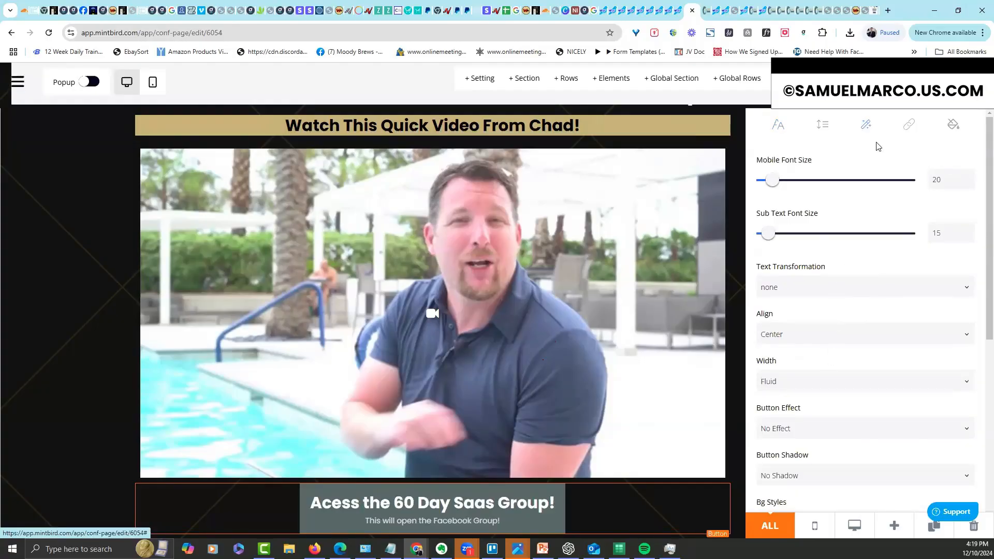
pyautogui.click(827, 128)
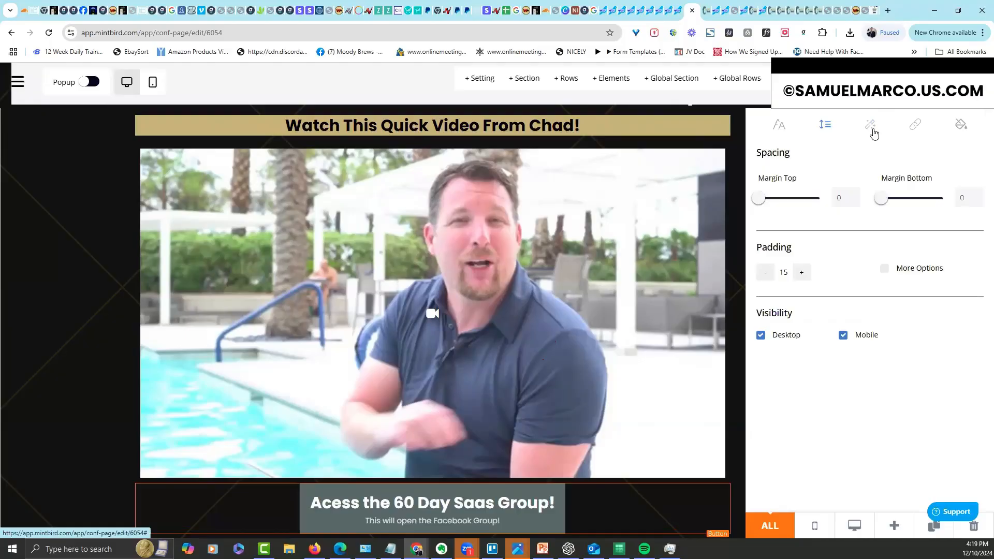
pyautogui.click(872, 130)
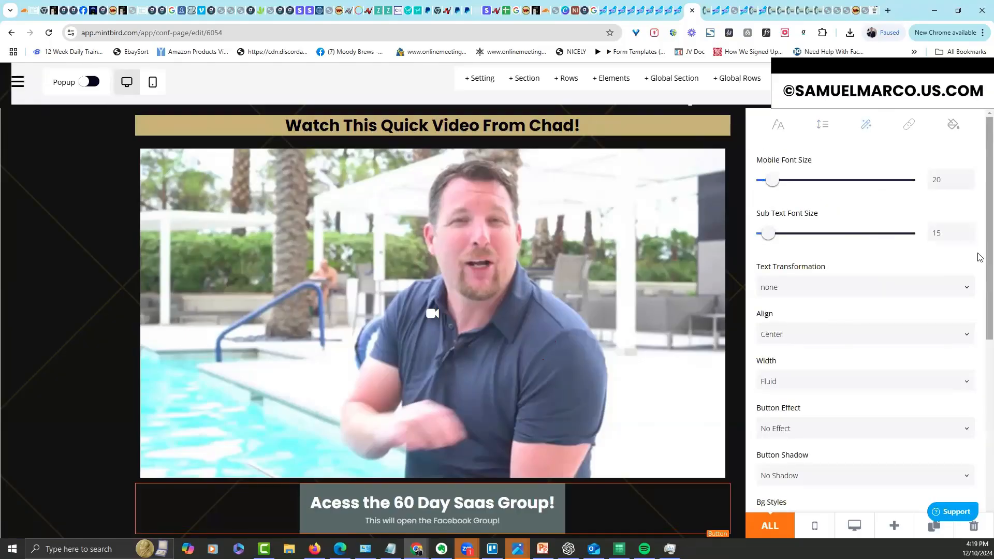
pyautogui.scroll(-5, 979, 254)
pyautogui.scroll(5, 921, 163)
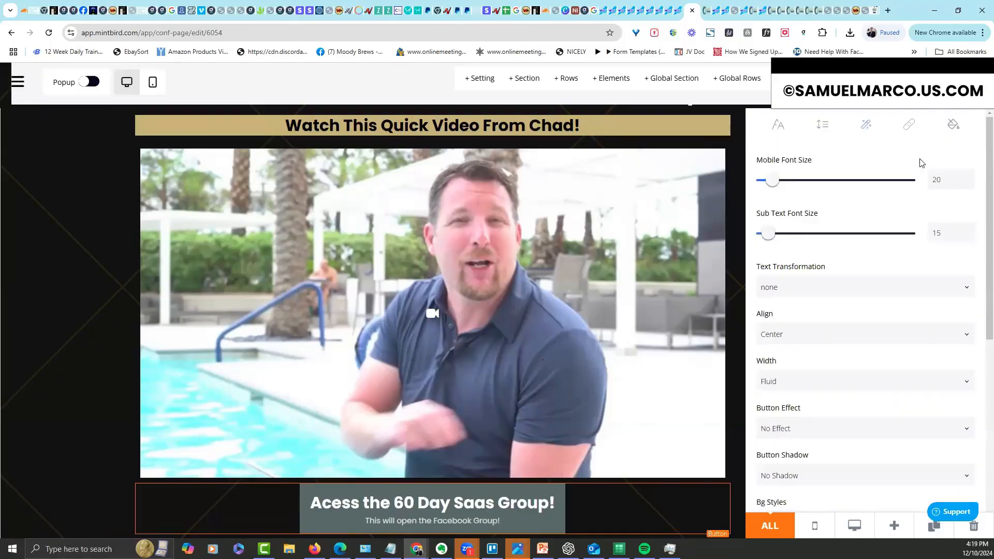
# Give the button a full border with 20px rounded corners
pyautogui.click(913, 128)
pyautogui.click(839, 127)
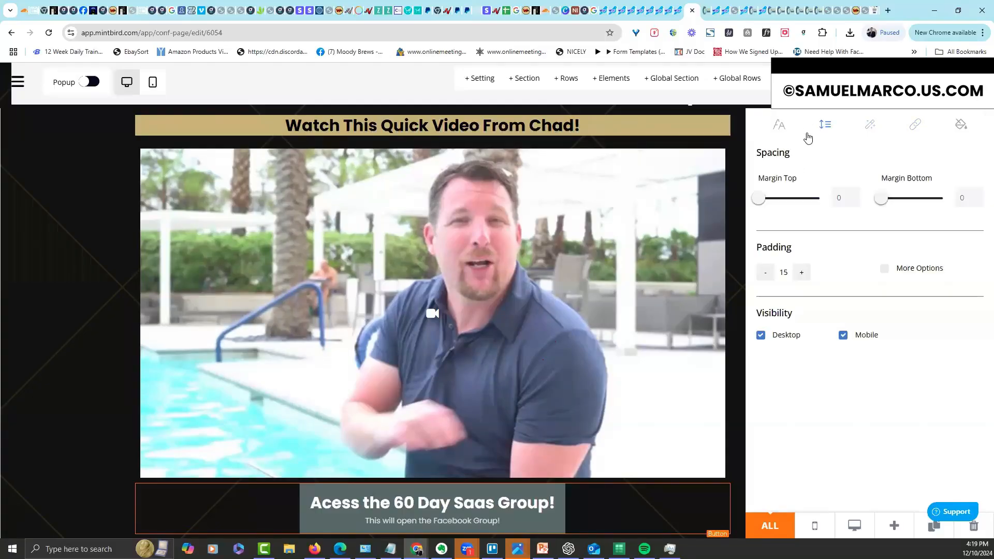
pyautogui.click(808, 136)
pyautogui.click(826, 129)
pyautogui.scroll(5, 947, 181)
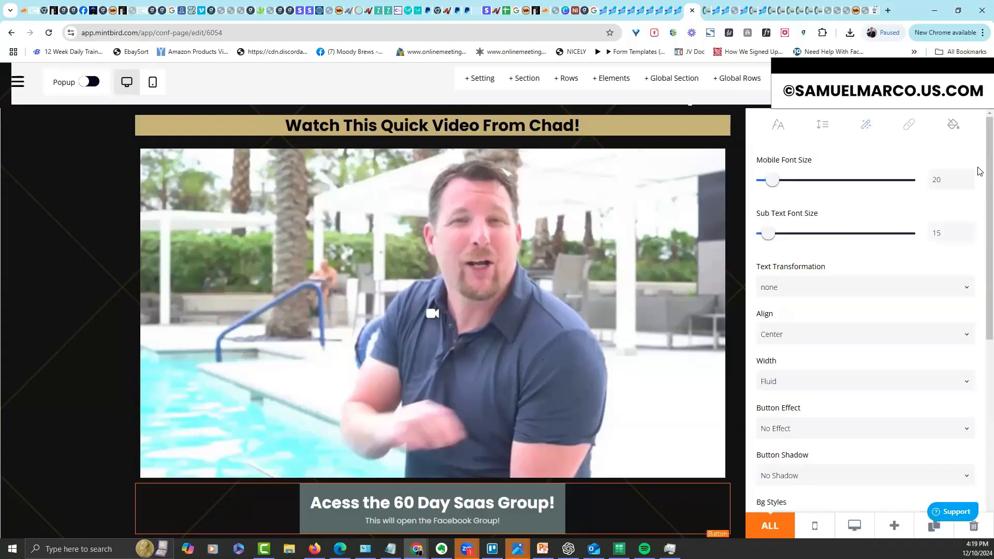
pyautogui.scroll(-4, 978, 207)
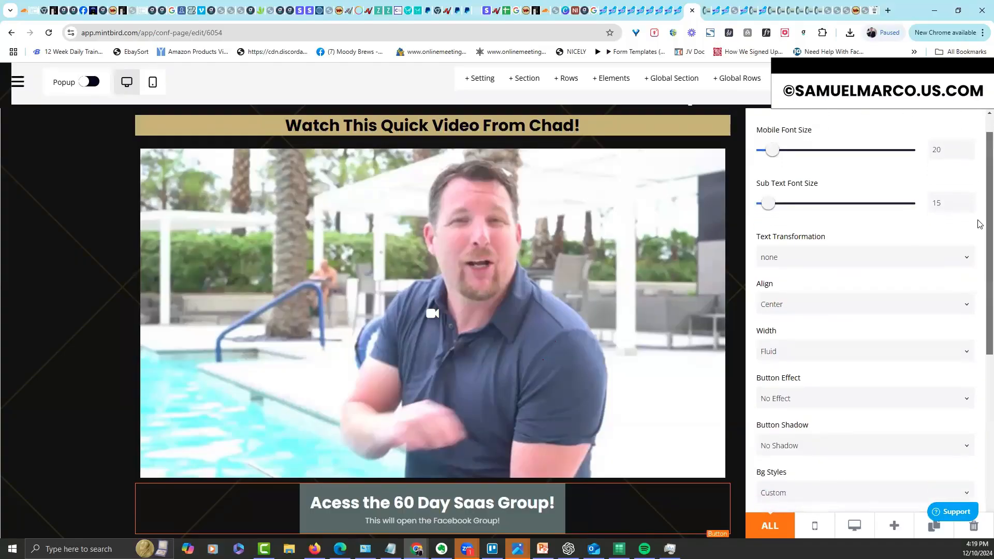
pyautogui.scroll(-3, 978, 337)
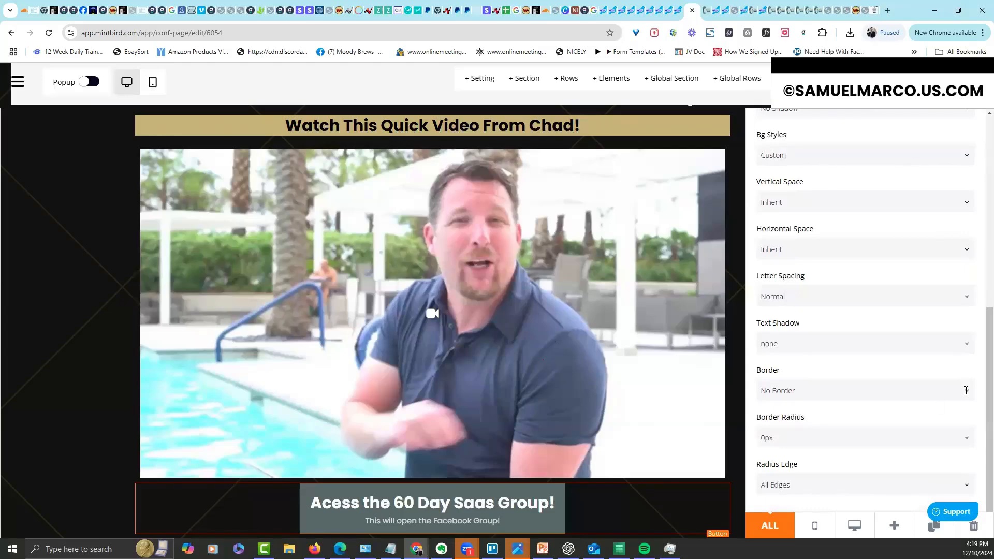
pyautogui.click(968, 394)
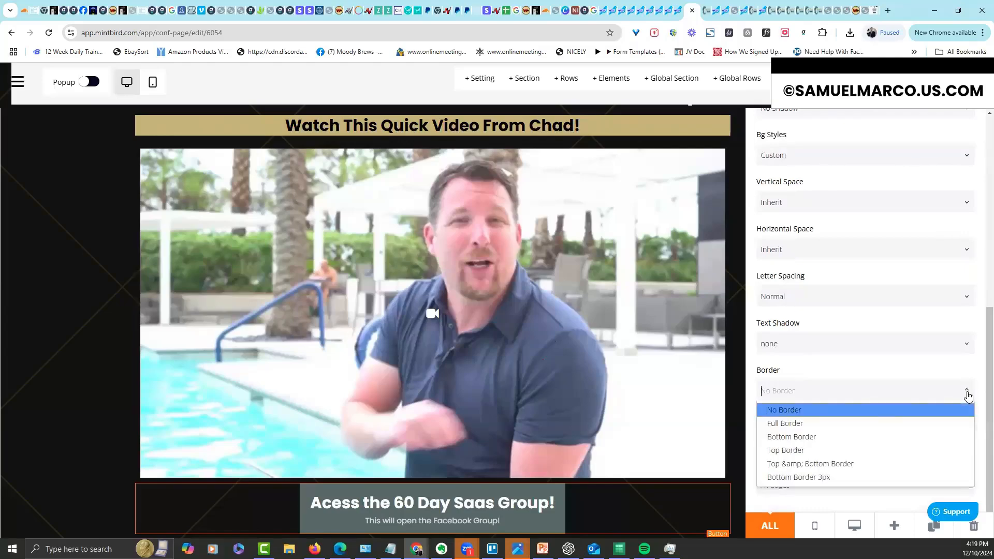
pyautogui.click(937, 424)
pyautogui.scroll(-2, 969, 387)
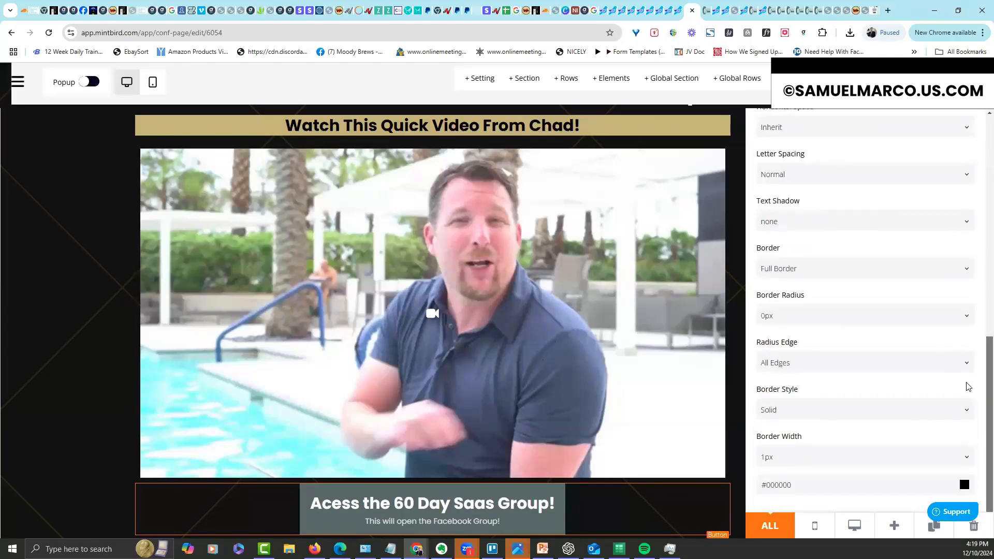
pyautogui.click(968, 317)
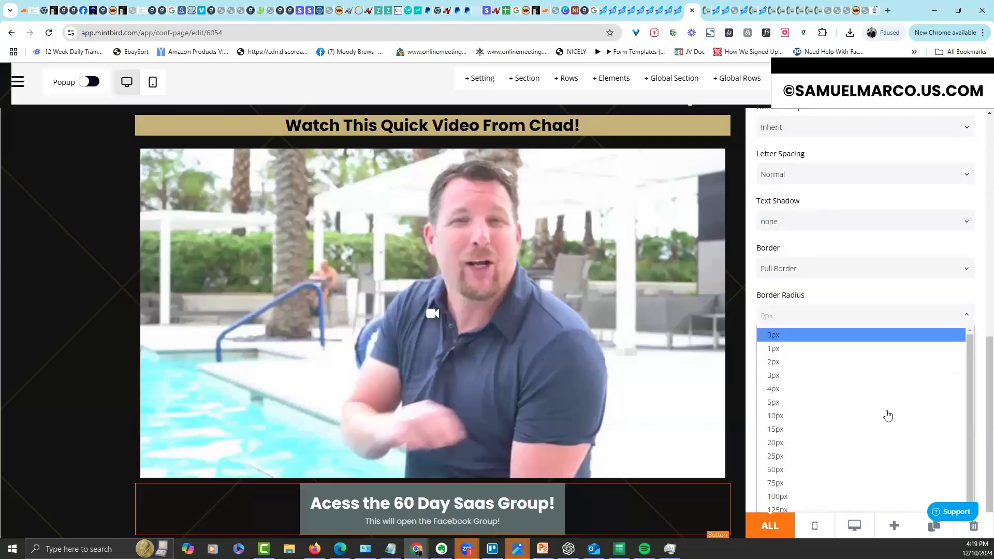
pyautogui.click(877, 450)
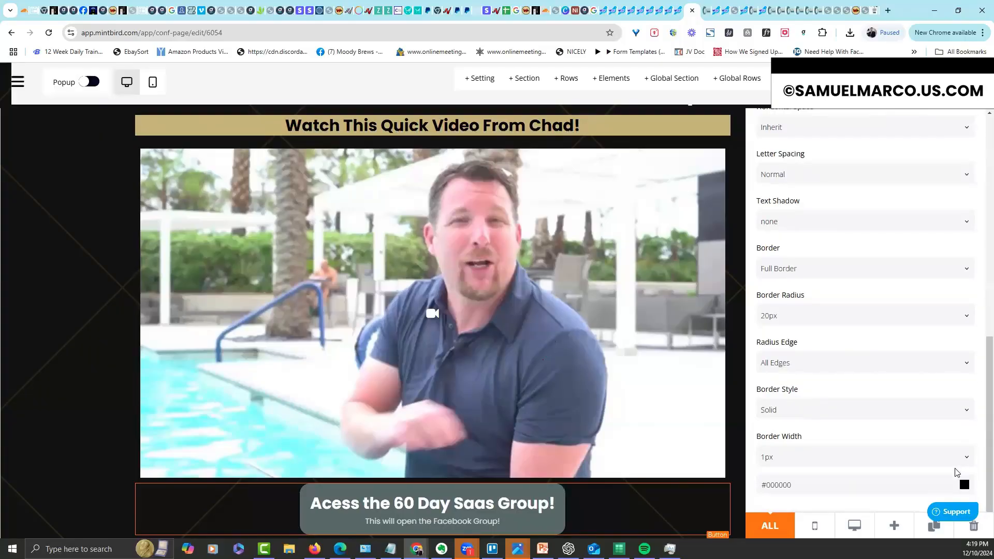
# Set the border colour to the headline bar's gold, #C7B378
pyautogui.click(964, 486)
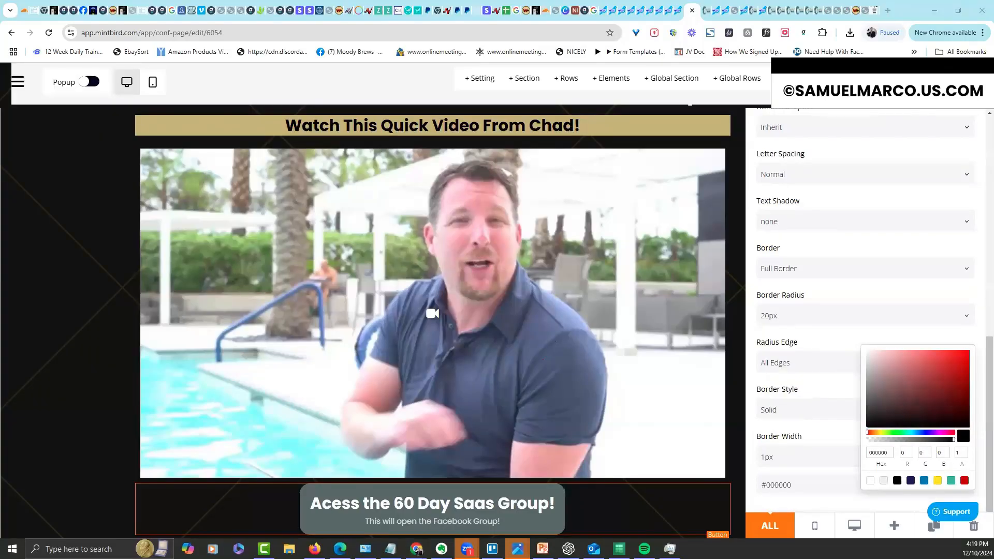
pyautogui.press('super+shift+c')
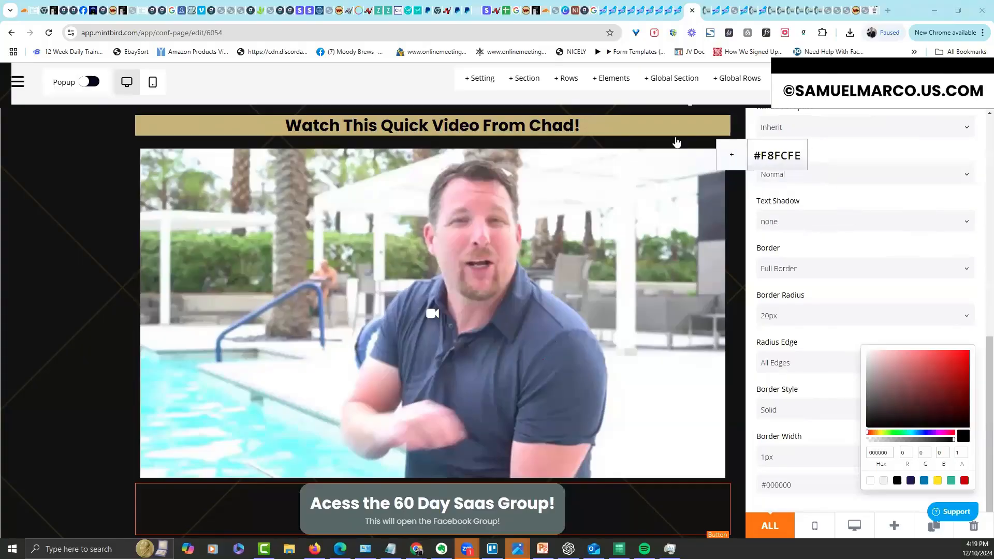
pyautogui.click(665, 126)
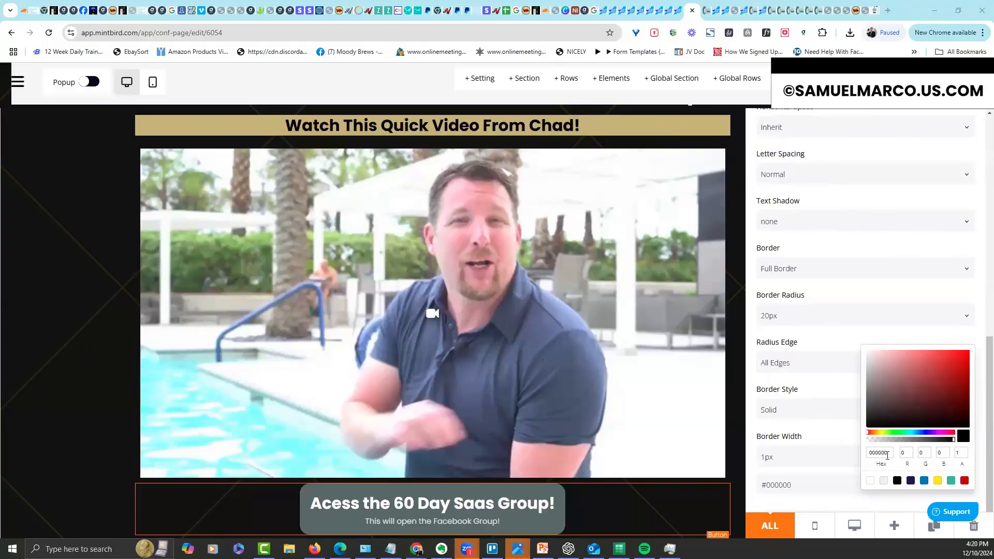
pyautogui.click(857, 458)
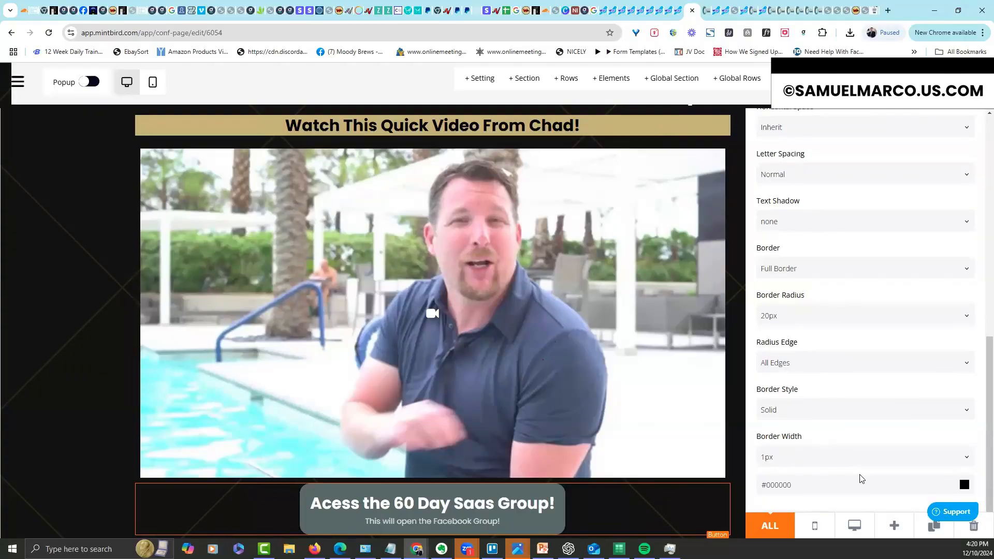
pyautogui.tripleClick(844, 487)
pyautogui.hotkey('ctrl', 'v')
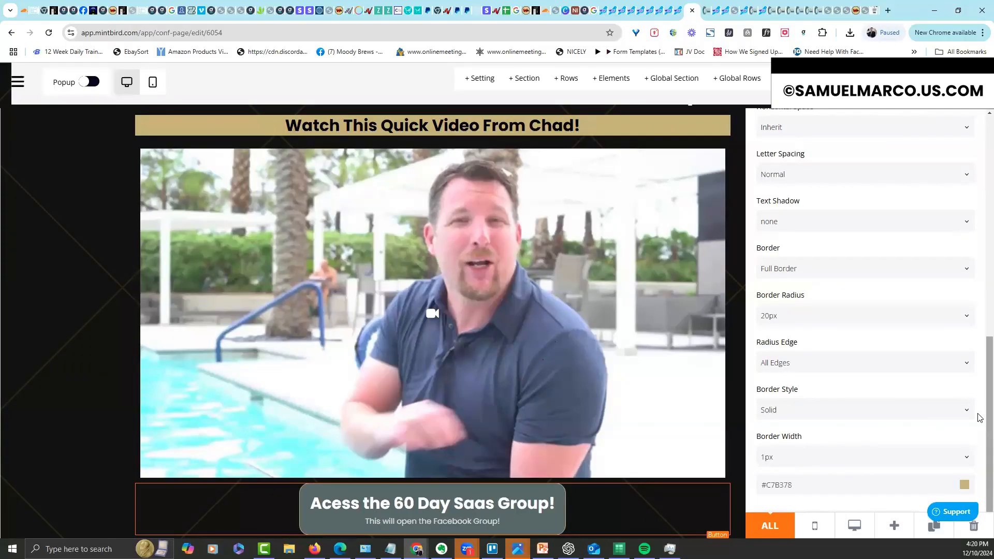
# Set the button background colour to gold #C7B378
pyautogui.scroll(8, 979, 404)
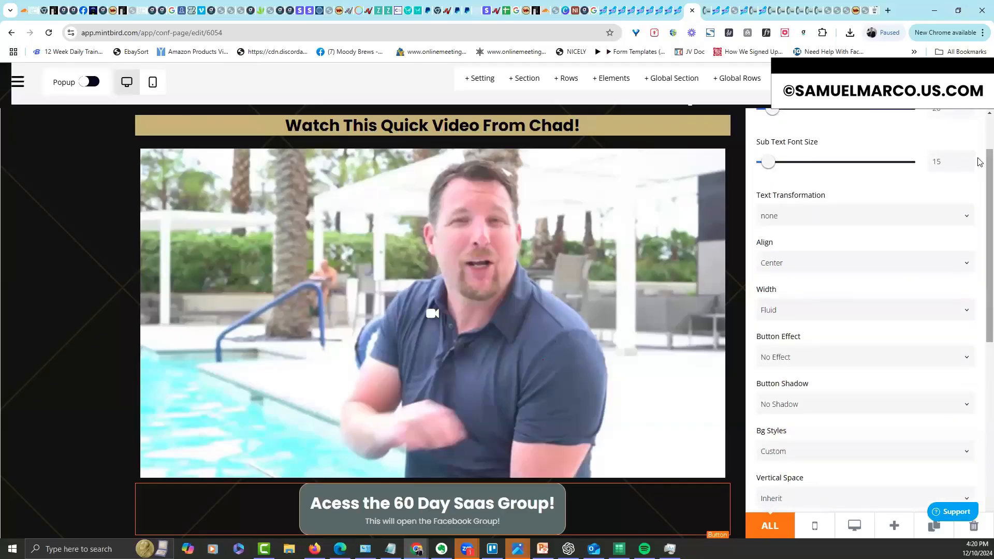
pyautogui.scroll(3, 980, 162)
pyautogui.click(785, 134)
pyautogui.scroll(-1, 979, 219)
pyautogui.scroll(-4, 771, 510)
pyautogui.scroll(1, 772, 352)
pyautogui.tripleClick(811, 344)
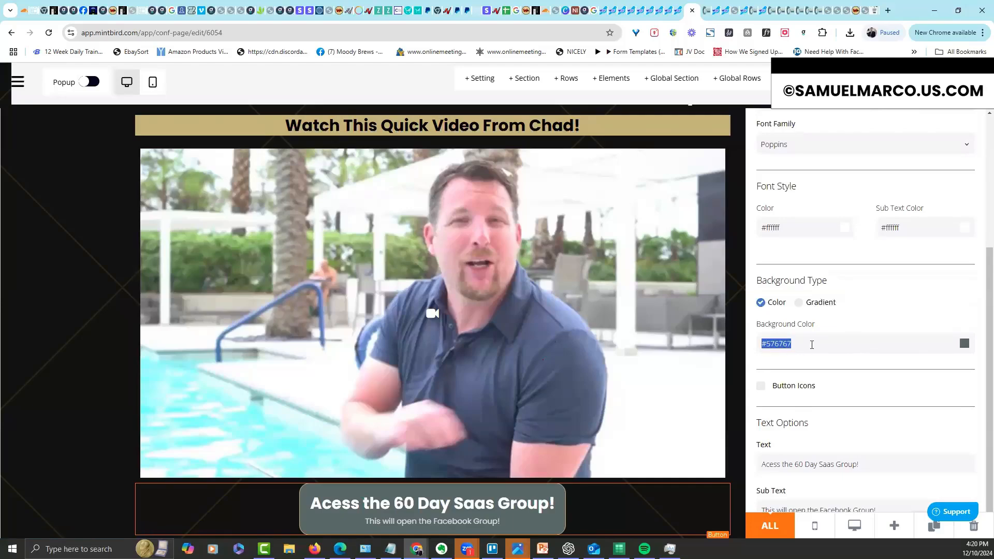
pyautogui.hotkey('ctrl', 'v')
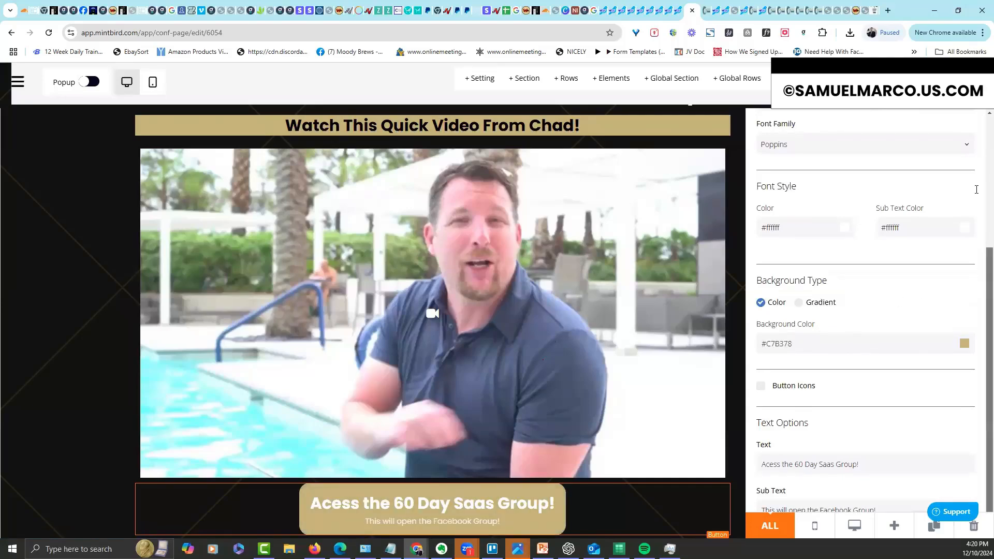
# Set the button action to Redirect URL
pyautogui.scroll(6, 982, 270)
pyautogui.click(915, 124)
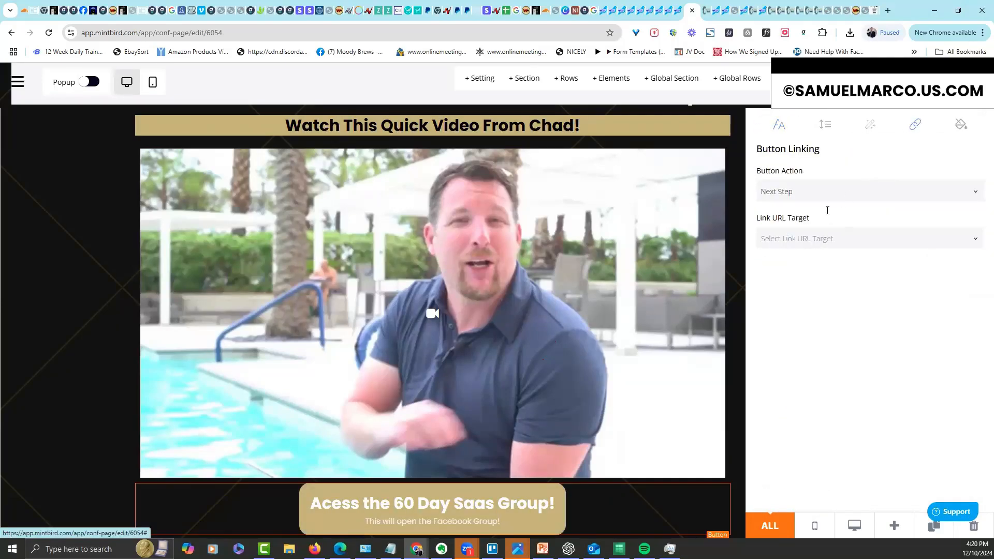
pyautogui.click(822, 193)
pyautogui.click(805, 223)
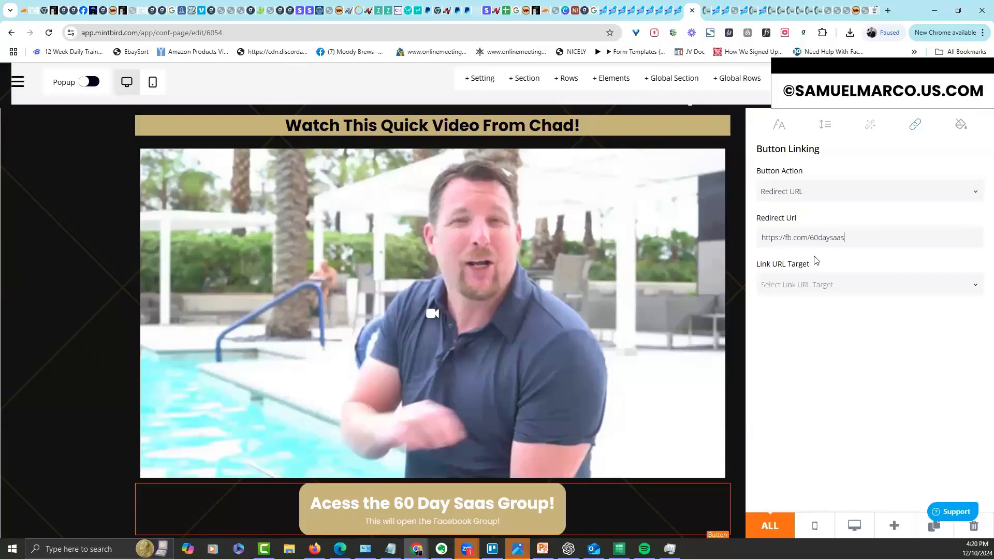
# Give the 'Acess the 60 Day Saas Group!' button the Rocking (loop) effect and close its settings
pyautogui.click(738, 311)
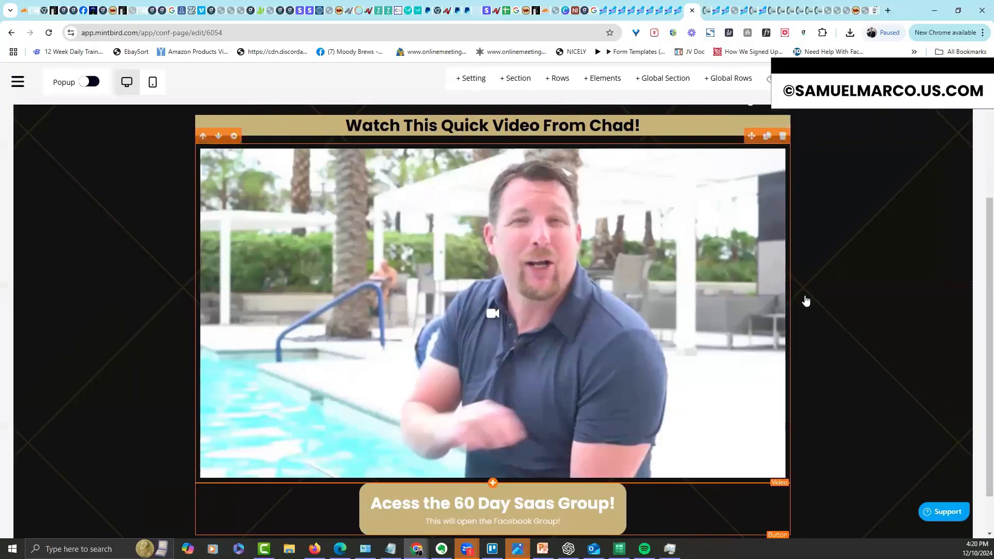
pyautogui.click(259, 475)
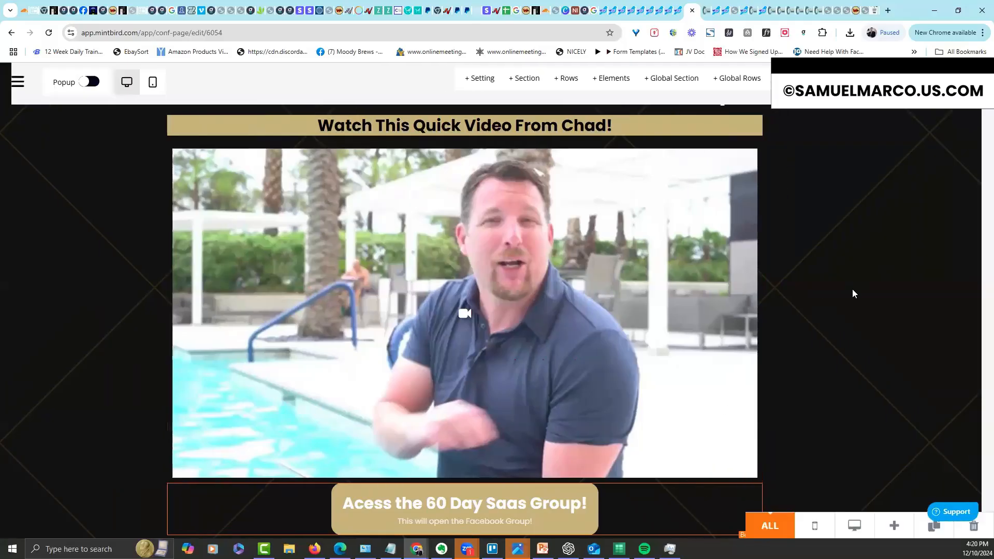
pyautogui.click(865, 127)
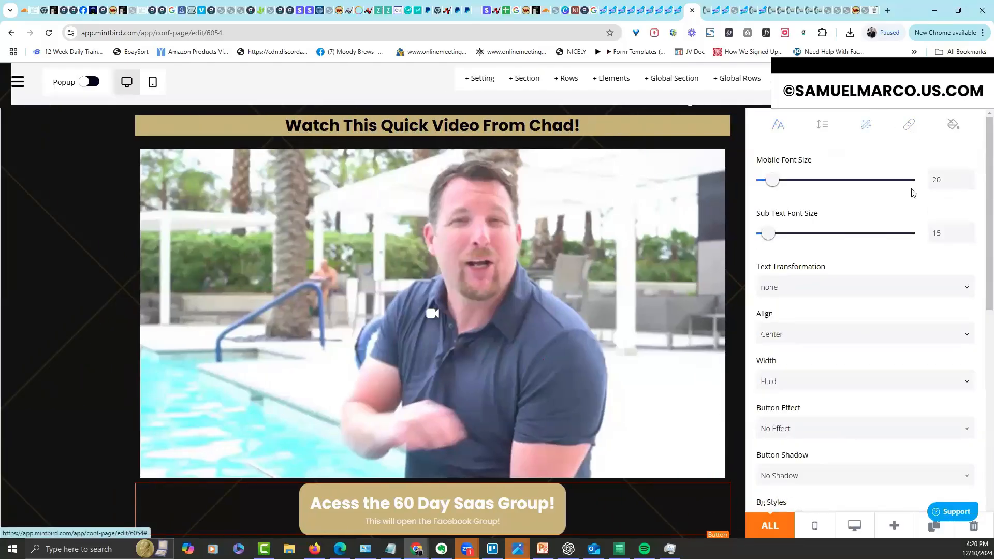
pyautogui.scroll(-2, 966, 309)
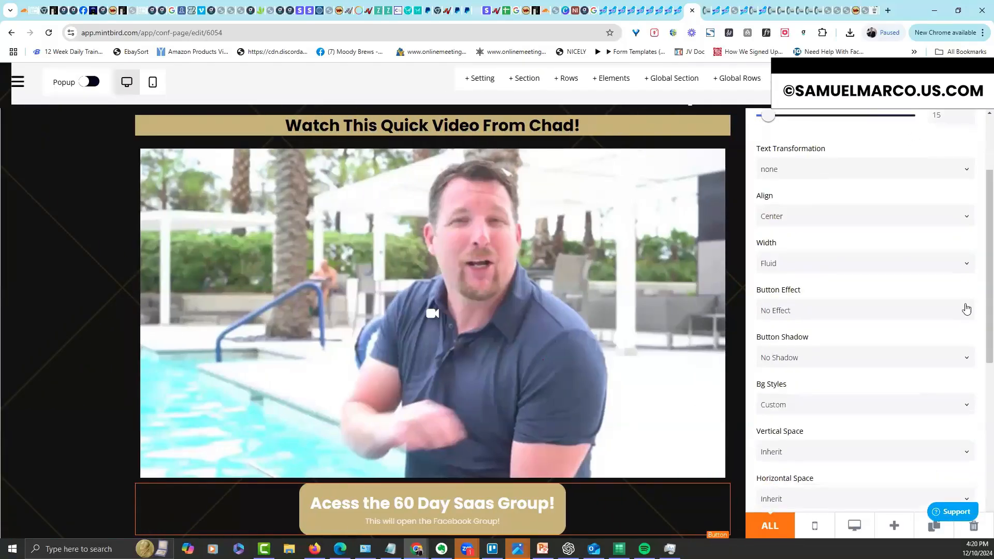
pyautogui.click(911, 312)
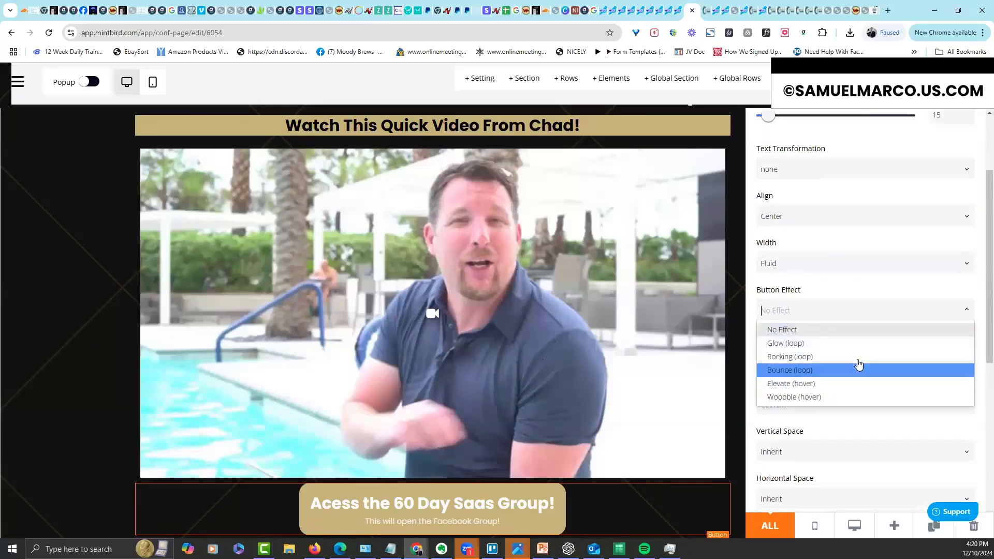
pyautogui.click(761, 362)
pyautogui.click(29, 418)
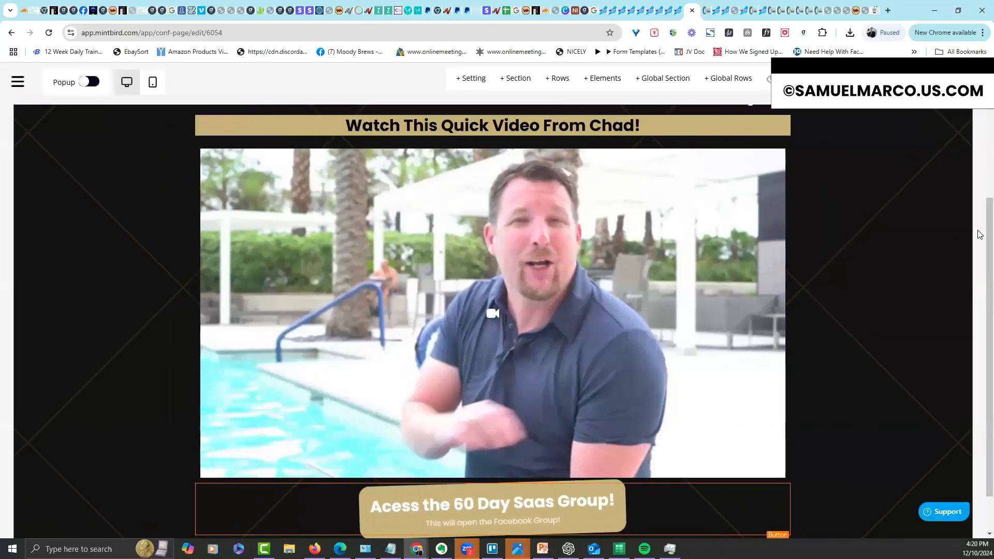
# Delete the header's Order Now / Software We Built / Contact navigation menu
pyautogui.scroll(4, 980, 213)
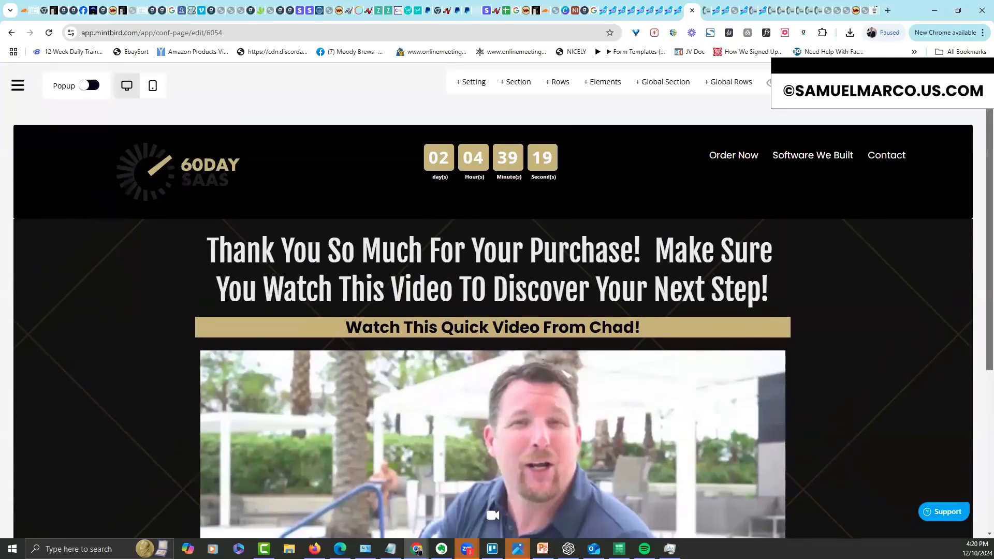
pyautogui.scroll(-2, 979, 220)
pyautogui.scroll(-3, 979, 220)
pyautogui.scroll(4, 979, 156)
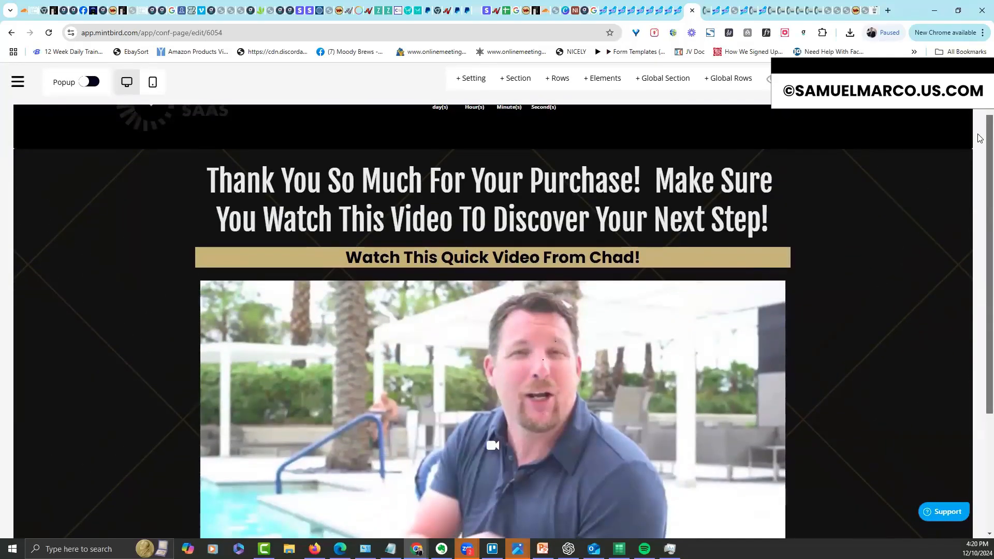
pyautogui.scroll(-5, 980, 138)
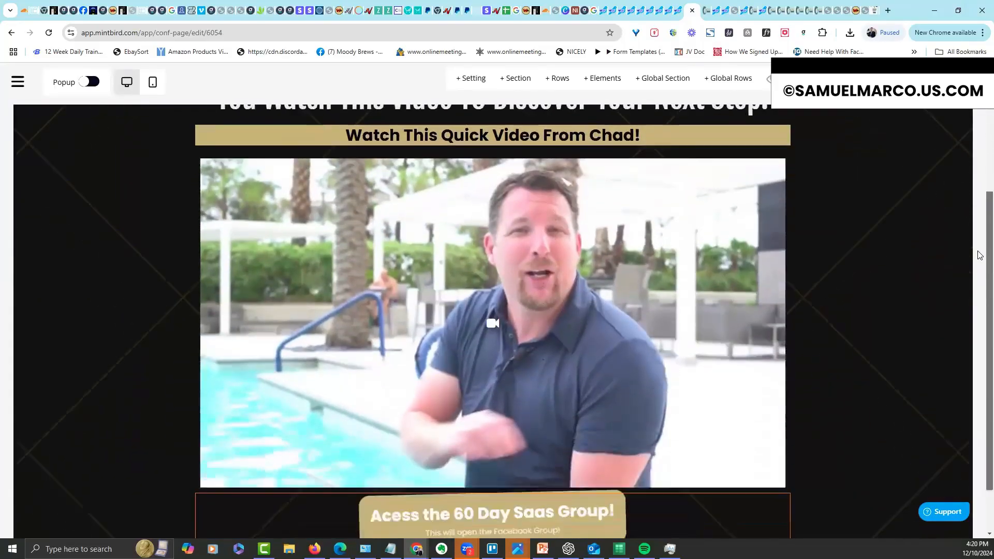
pyautogui.scroll(6, 981, 138)
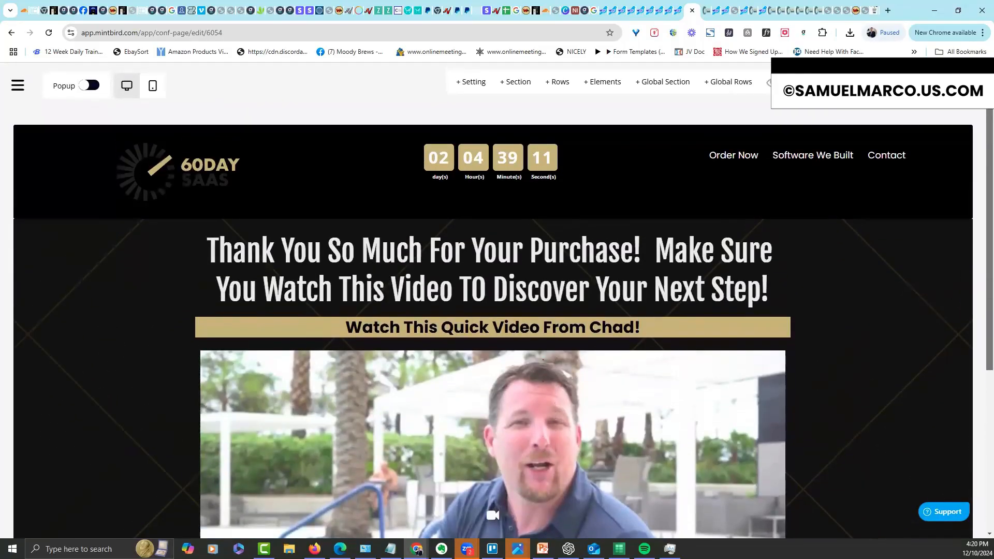
pyautogui.moveTo(945, 137)
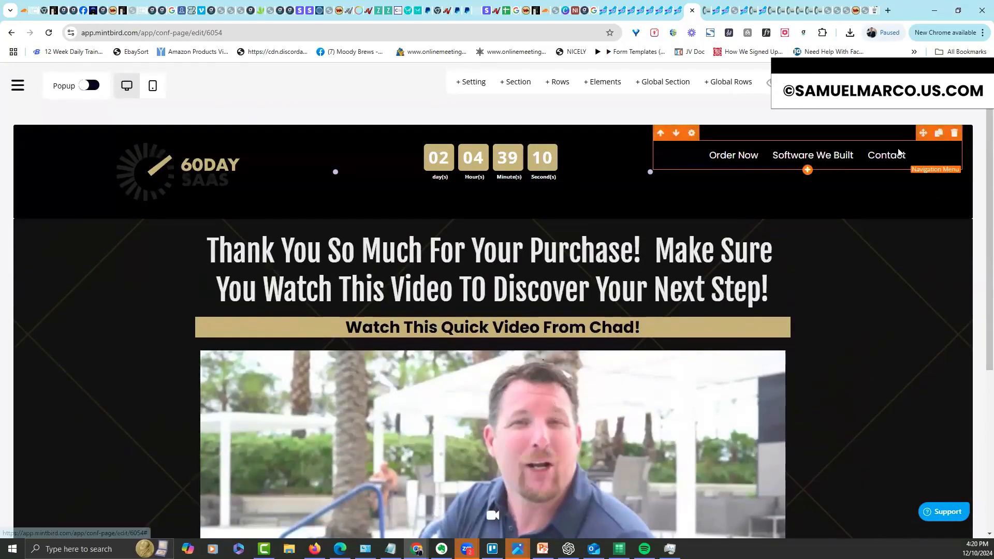
pyautogui.click(953, 135)
pyautogui.click(471, 356)
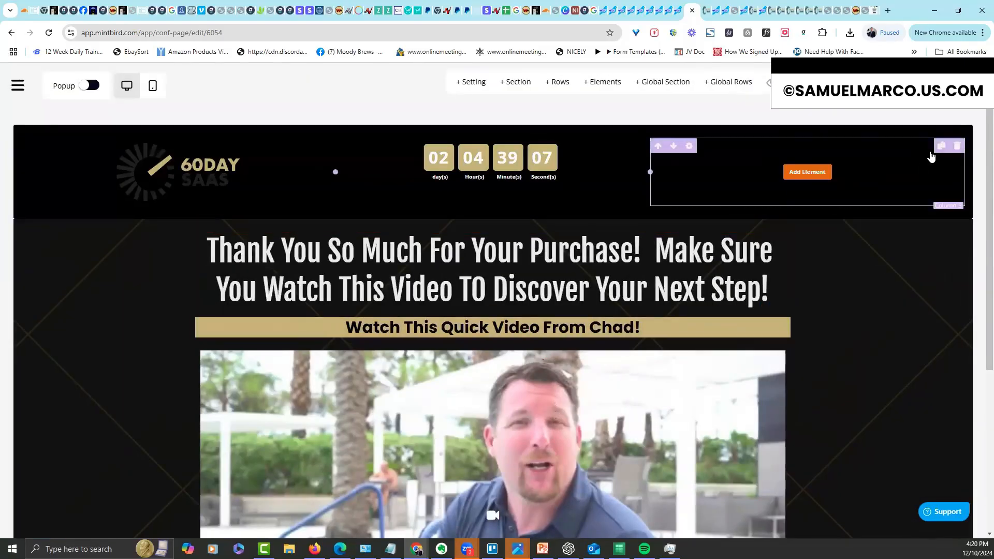
# Delete the now-empty header column, leaving the logo and countdown timer
pyautogui.click(957, 146)
pyautogui.click(470, 356)
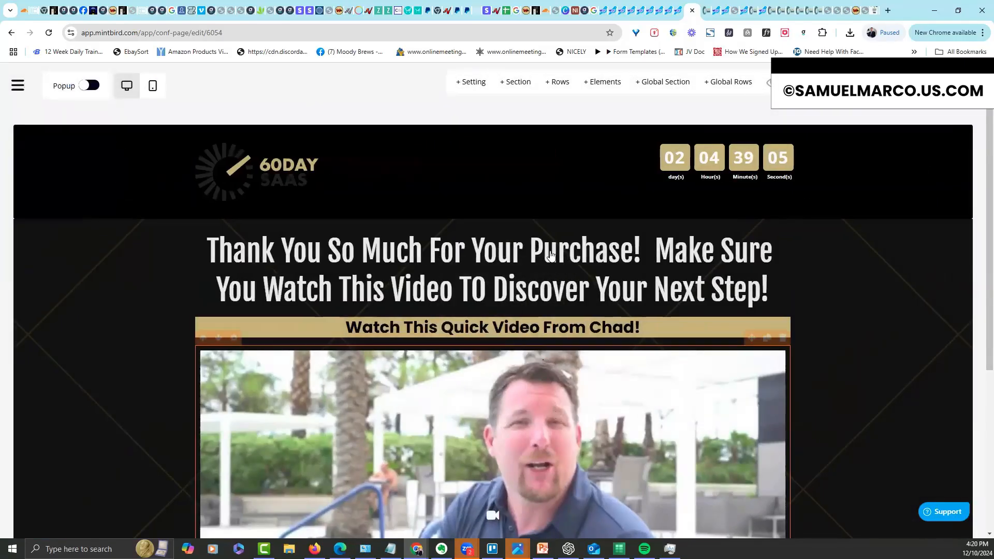
pyautogui.scroll(-4, 980, 357)
pyautogui.scroll(-1, 979, 356)
pyautogui.scroll(5, 980, 356)
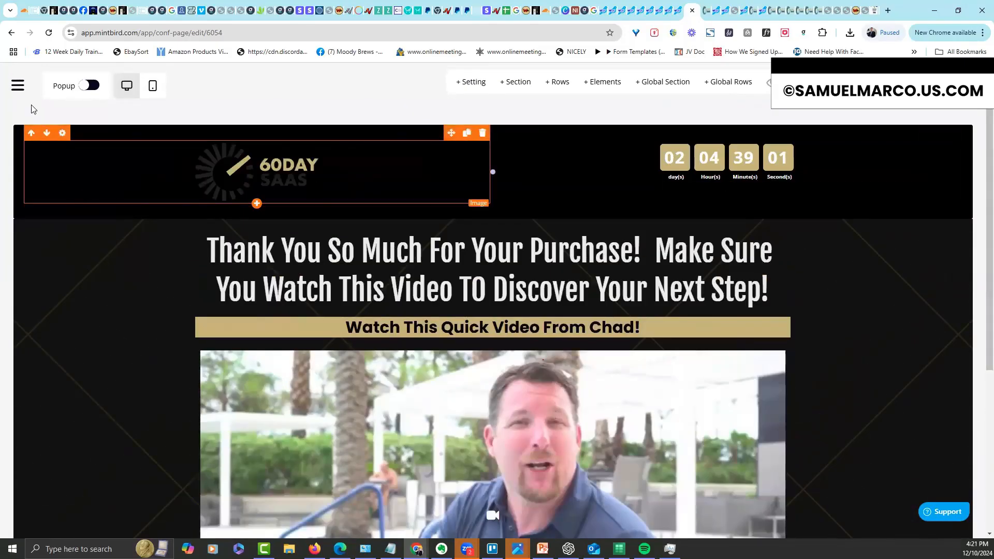
# Check the 60 Day Sheets sales page's URL setup, leaving it unchanged
pyautogui.click(17, 86)
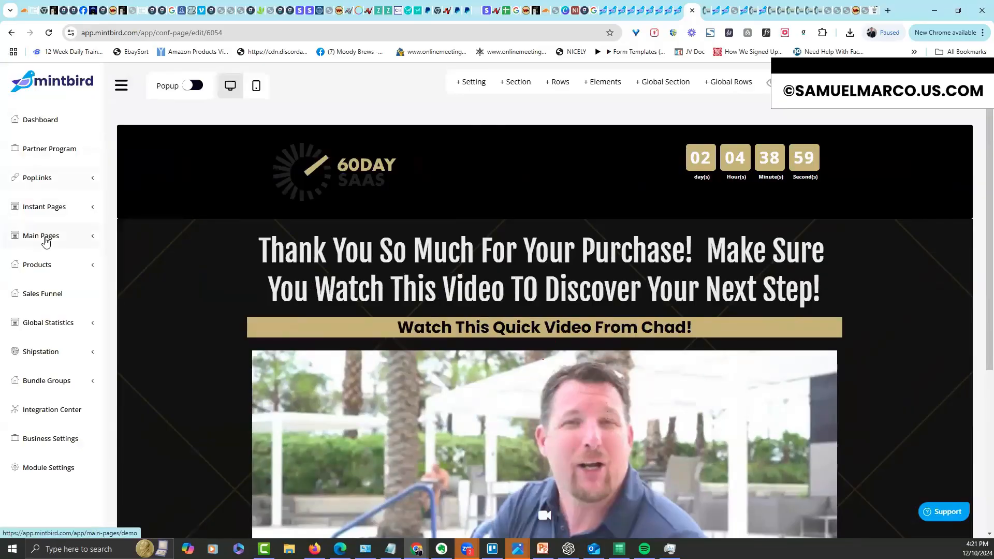
pyautogui.click(46, 241)
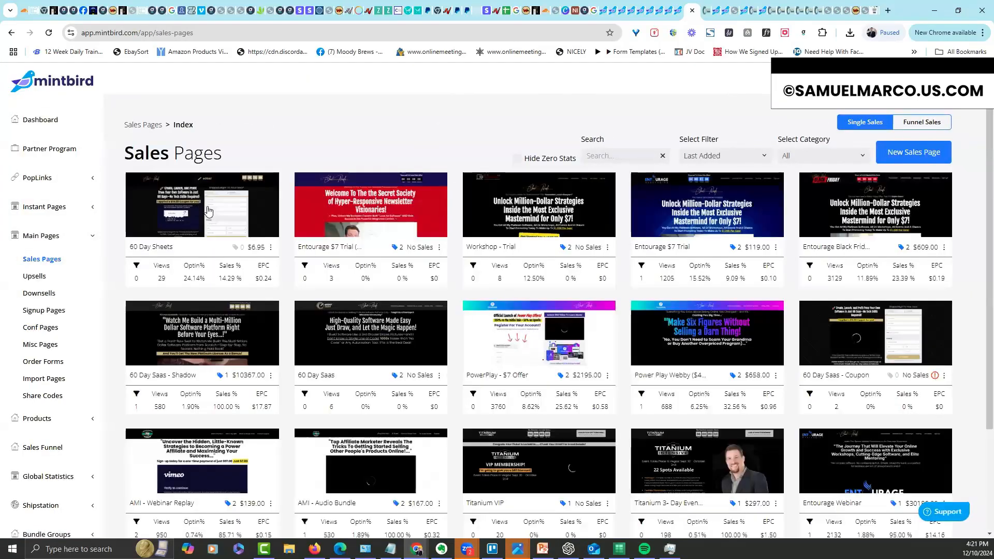
pyautogui.click(270, 247)
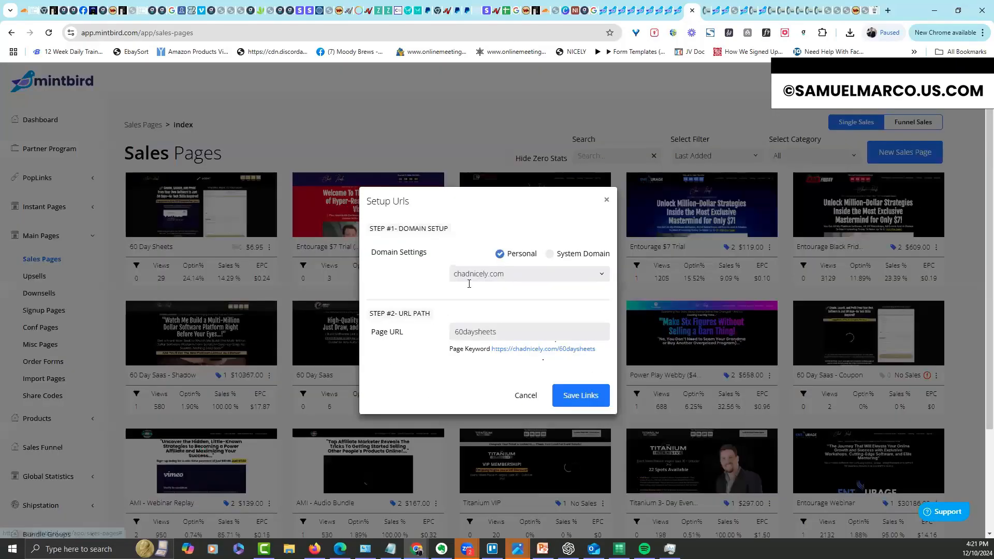
pyautogui.click(524, 397)
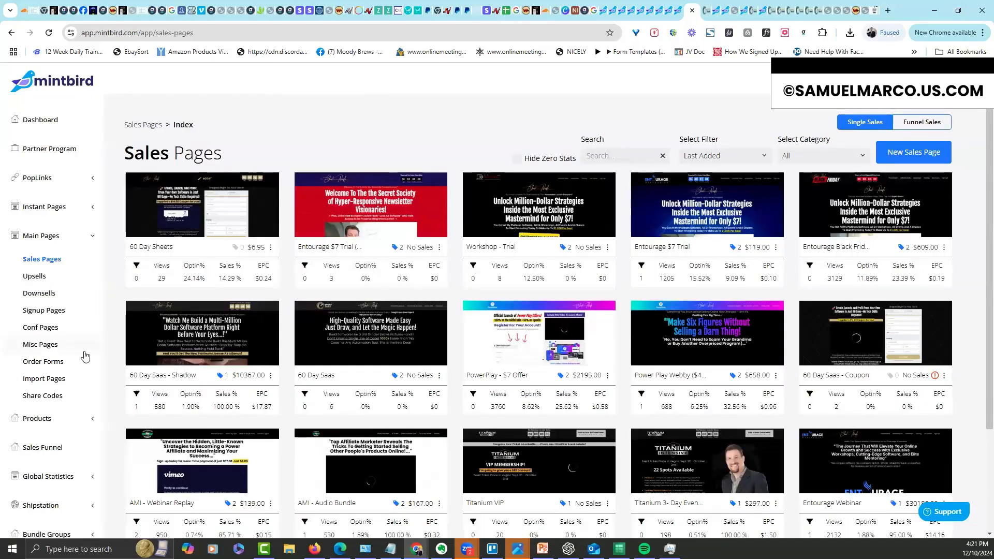
# Set the first upsell page's URL path to shadowwatch and save the links
pyautogui.click(41, 276)
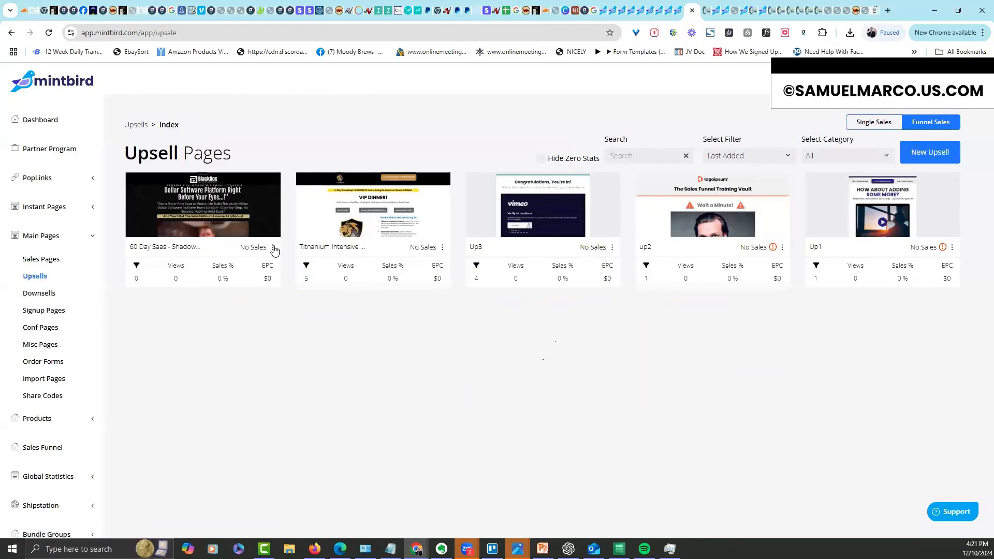
pyautogui.click(273, 247)
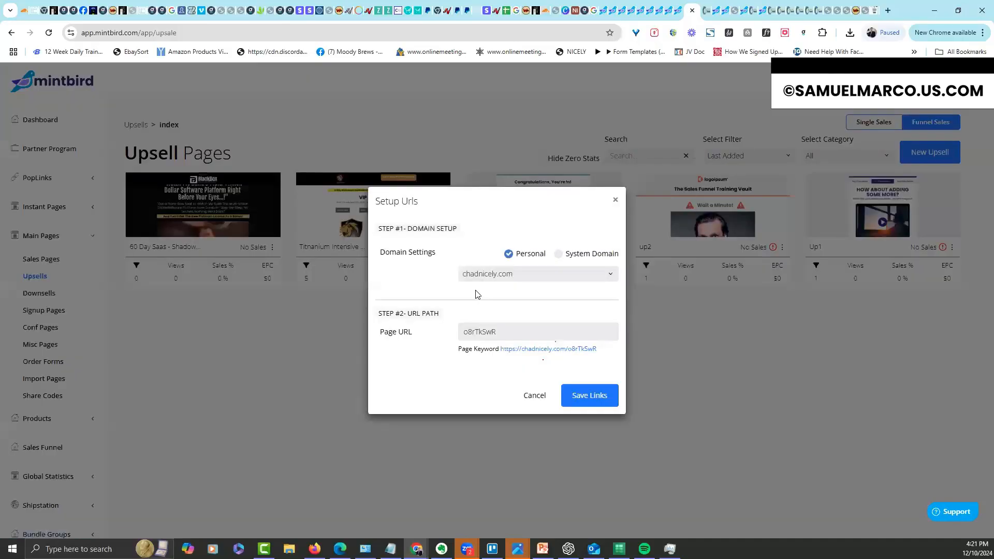
pyautogui.moveTo(501, 333); pyautogui.dragTo(412, 339)
pyautogui.write('shadow')
pyautogui.click(580, 397)
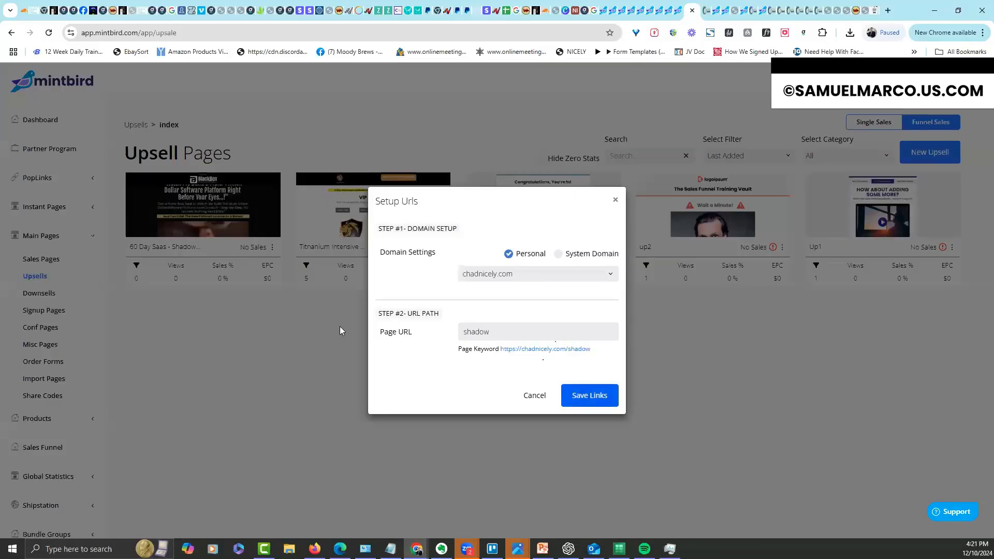
pyautogui.click(515, 334)
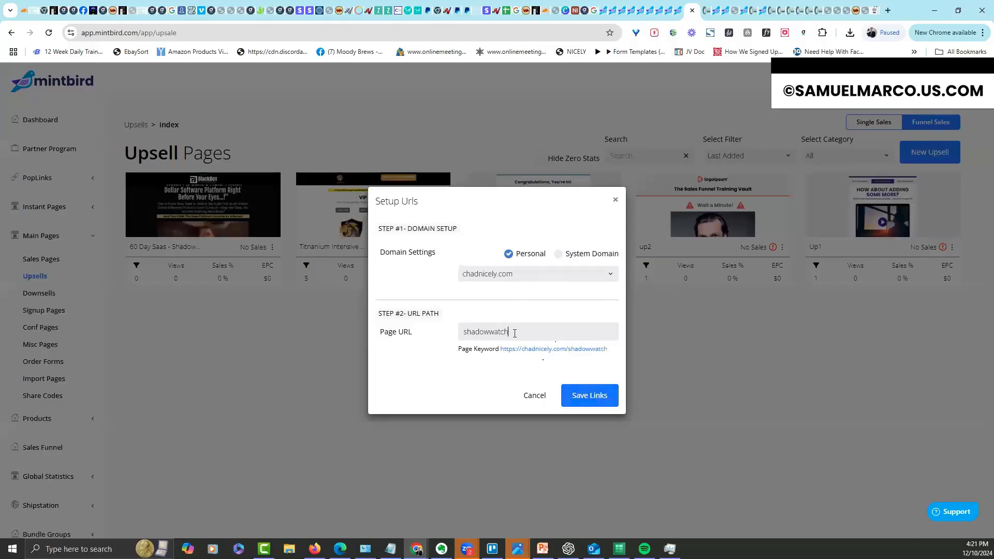
pyautogui.click(588, 395)
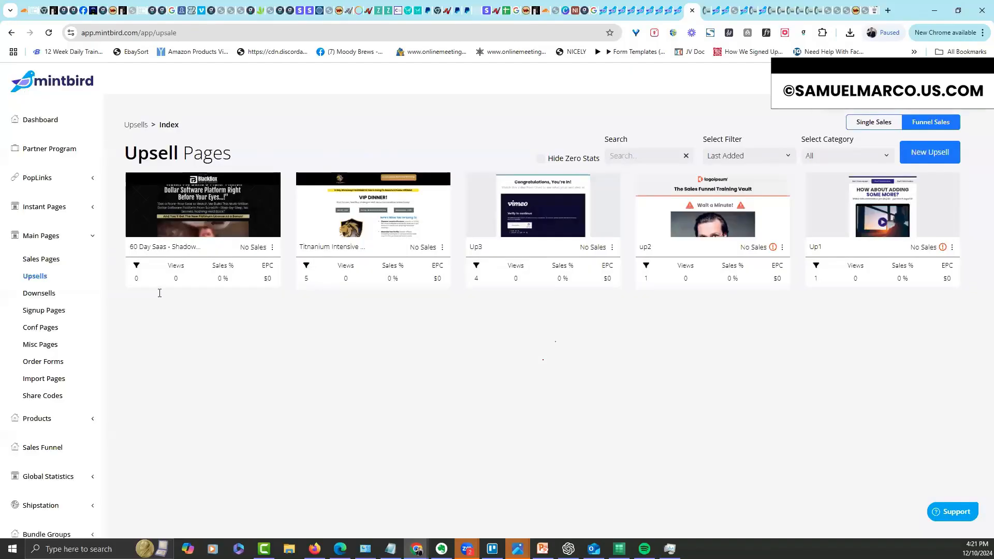
# Rename the 60 Day Sheets (copy) confirmation page to '60 Day Sheets - Conf'
pyautogui.click(54, 331)
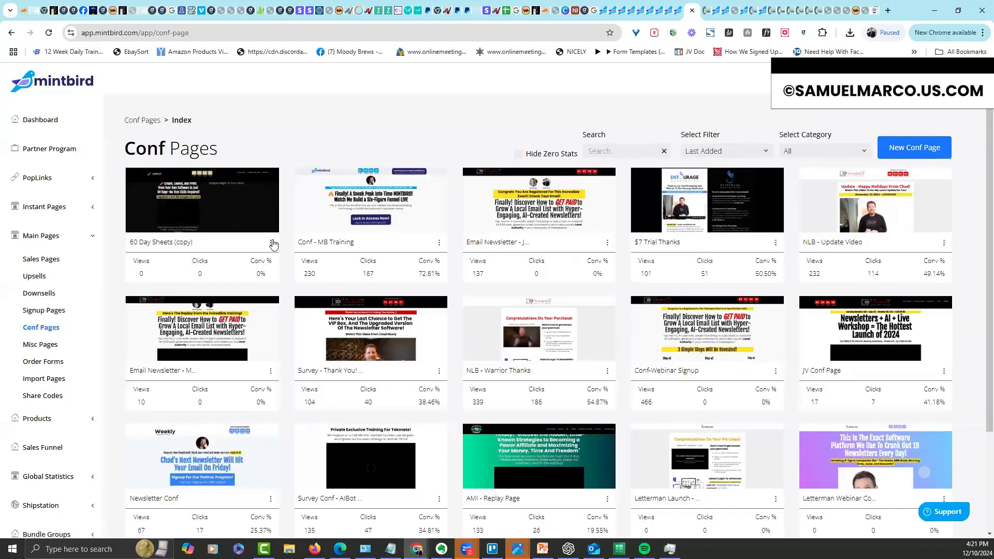
pyautogui.click(270, 242)
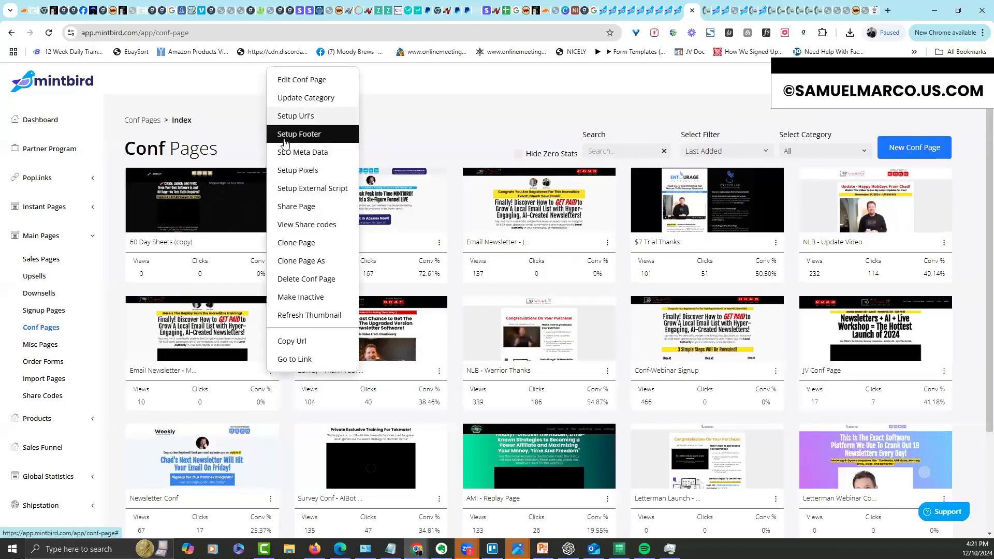
pyautogui.click(293, 315)
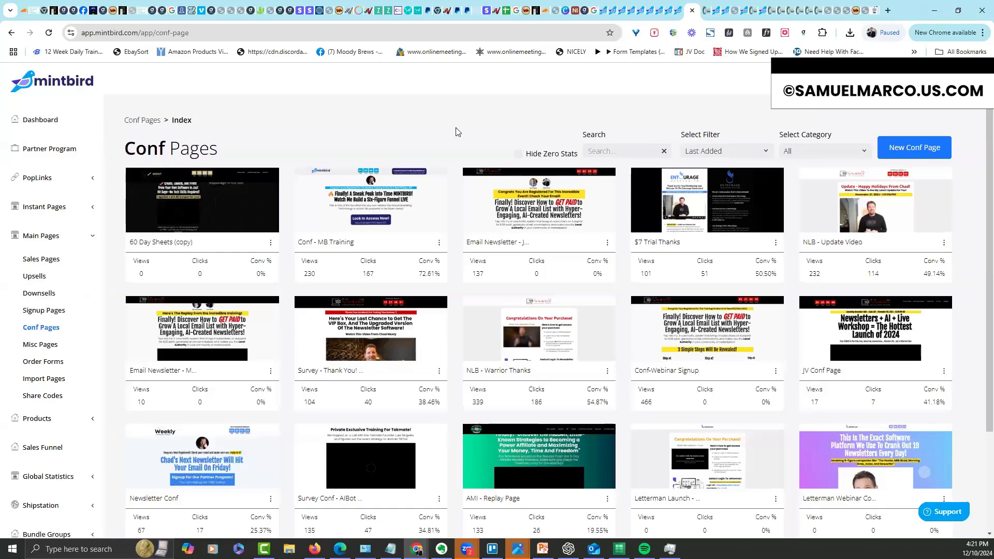
pyautogui.click(200, 243)
pyautogui.moveTo(176, 239); pyautogui.dragTo(234, 239)
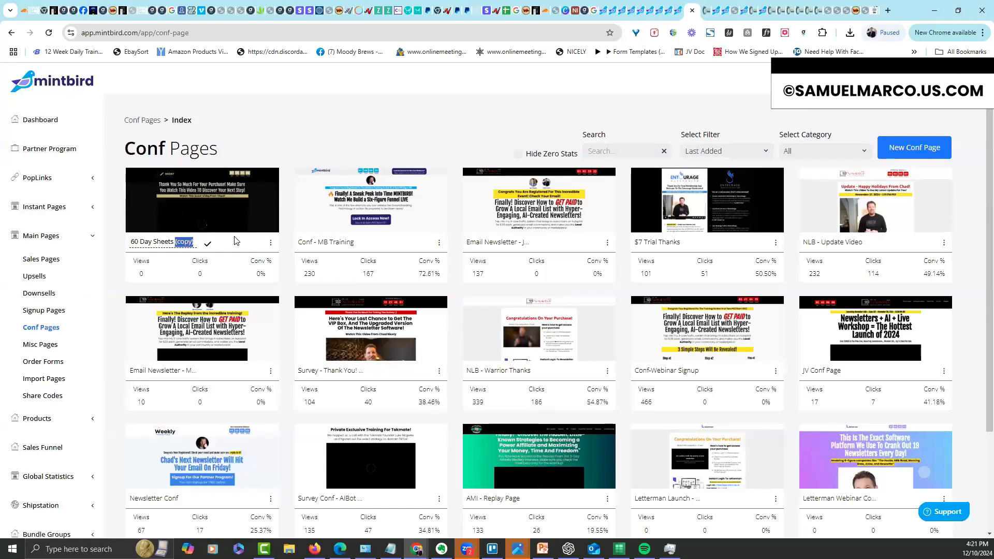
pyautogui.write('- C')
pyautogui.click(207, 244)
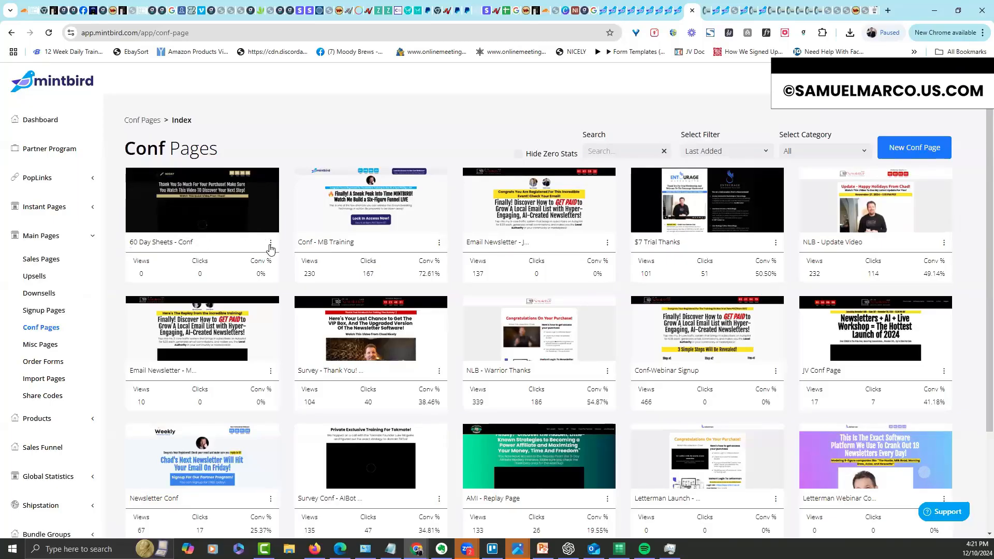
# Change the renamed page's URL keyword to 60daysheets-conf and save the links
pyautogui.click(269, 243)
pyautogui.click(293, 113)
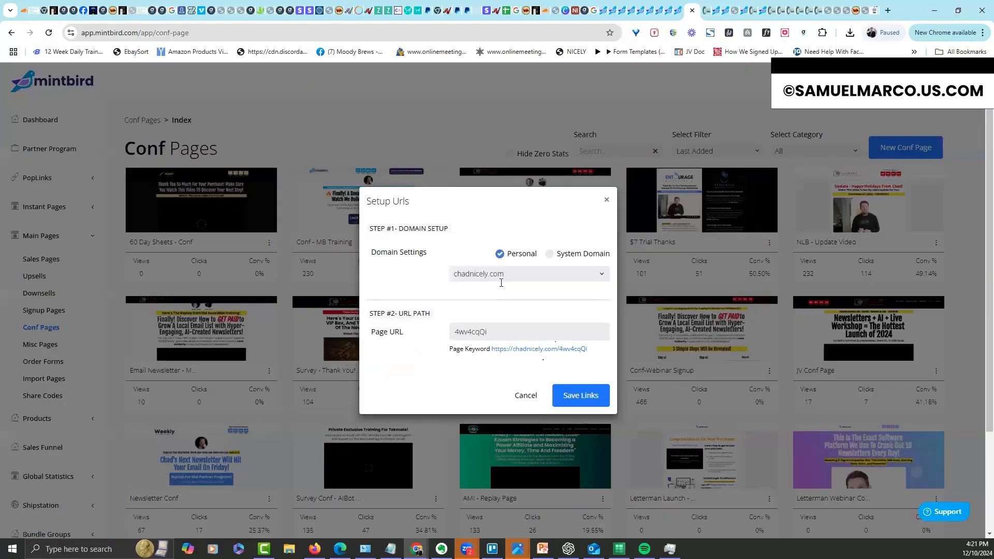
pyautogui.moveTo(495, 335); pyautogui.dragTo(371, 346)
pyautogui.write('06t')
pyautogui.press('BackSpace')
pyautogui.write('60daysheets-conf')
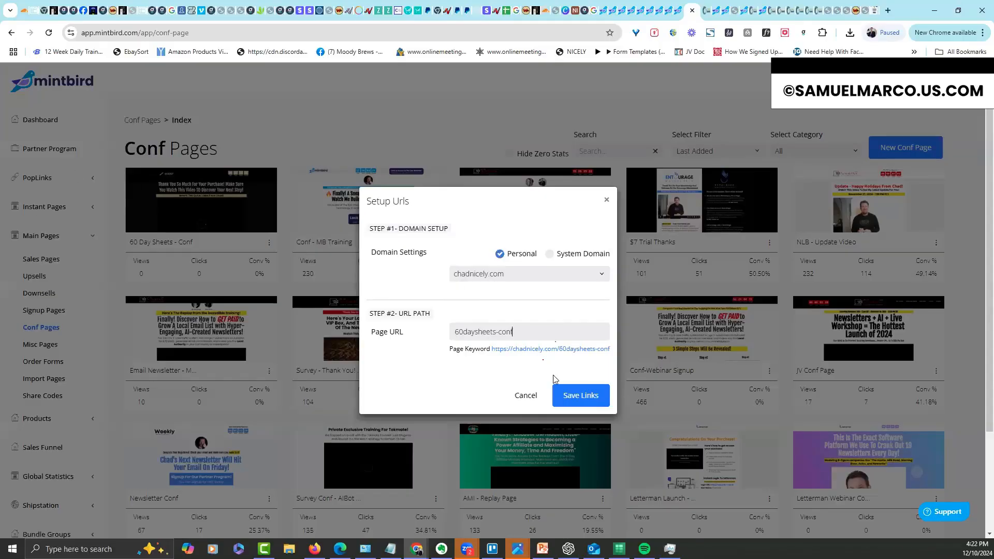
pyautogui.click(581, 398)
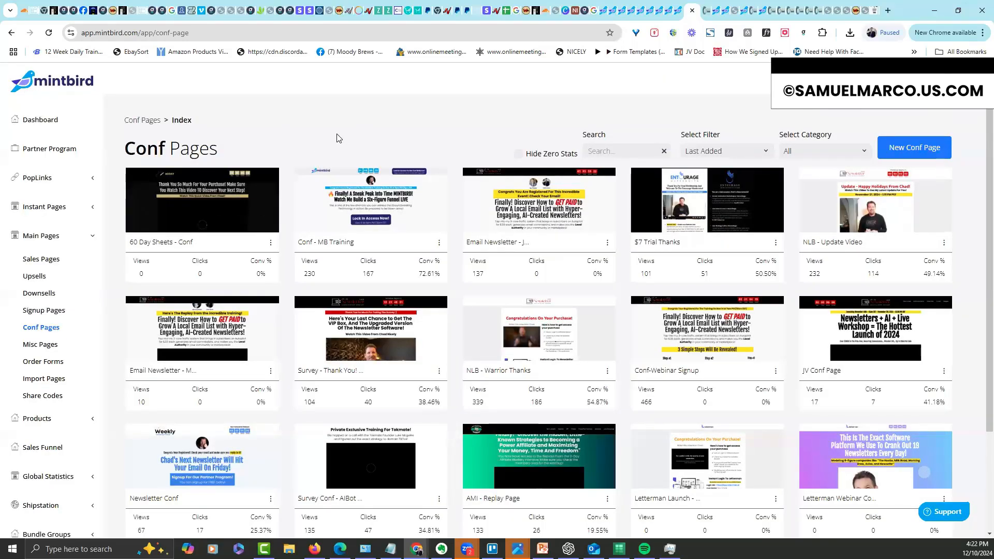
pyautogui.click(51, 261)
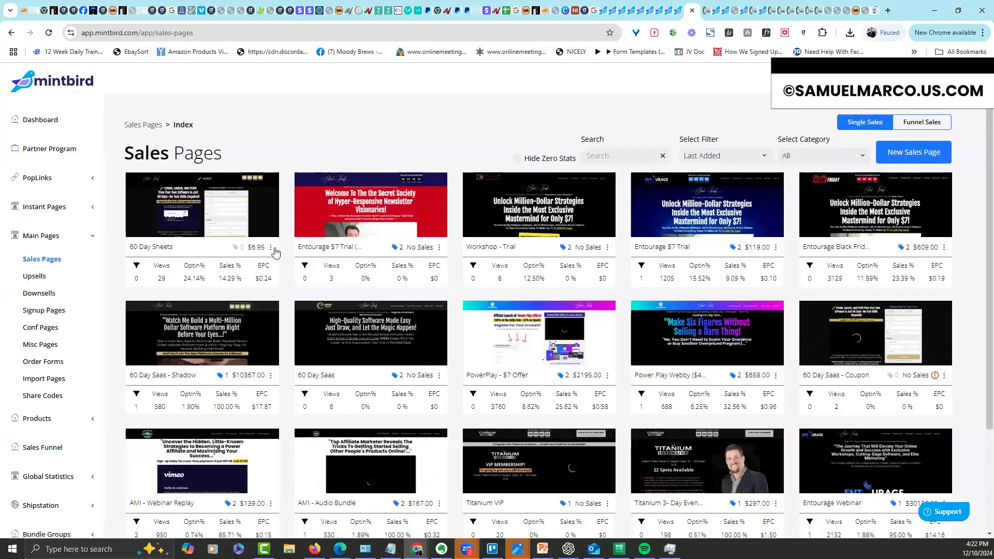
pyautogui.click(271, 248)
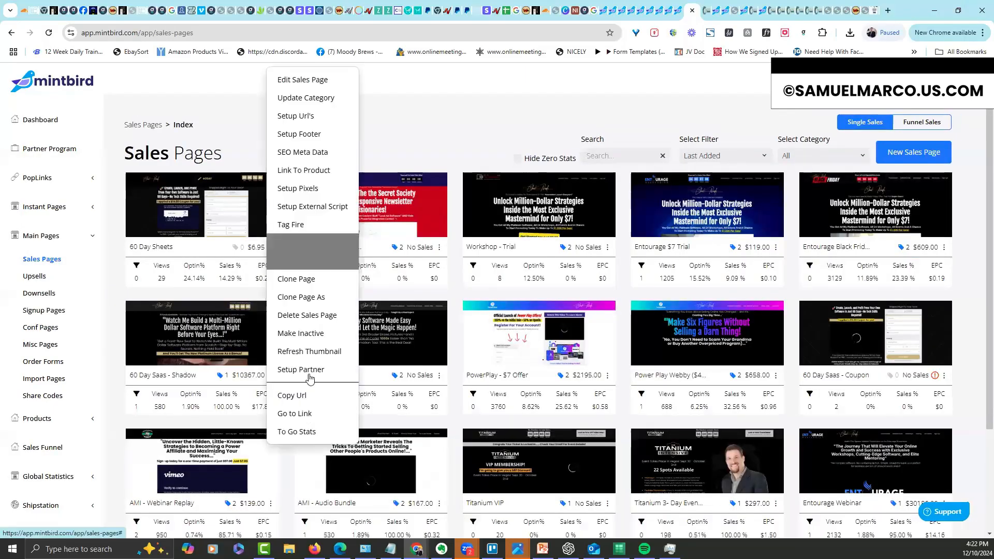
pyautogui.click(302, 413)
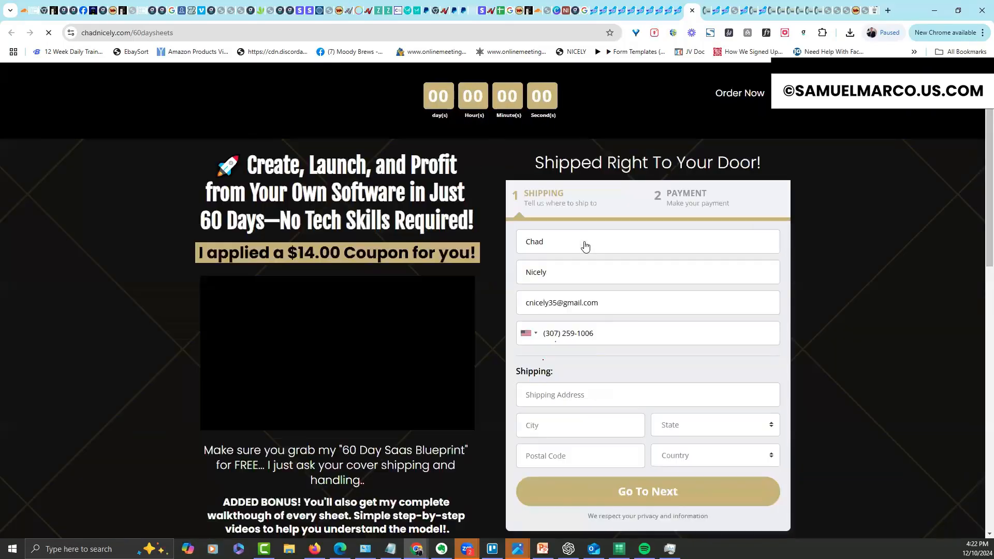
pyautogui.moveTo(979, 112)
pyautogui.mouseDown()
pyautogui.moveTo(963, 395)
pyautogui.moveTo(980, 101)
pyautogui.mouseUp()
pyautogui.scroll(1, 670, 204)
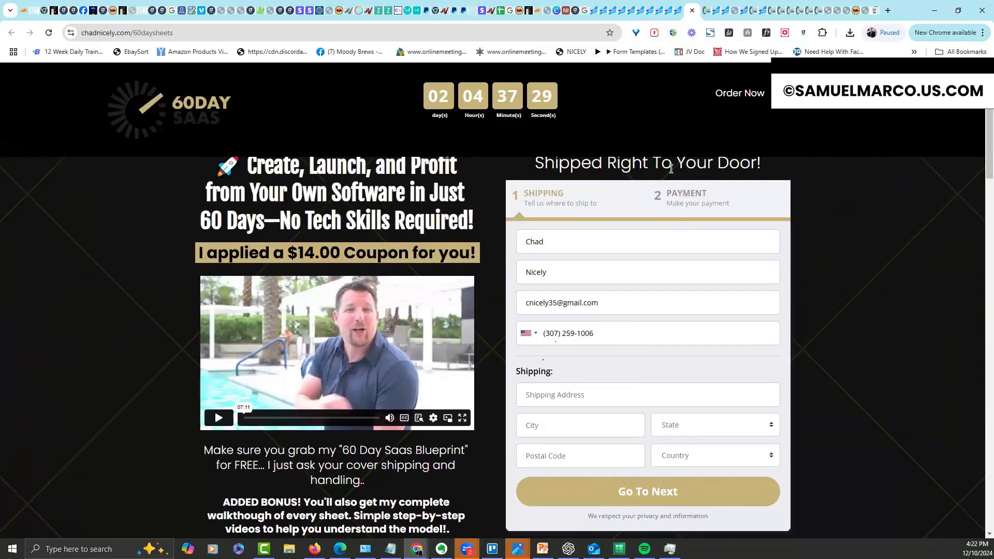
pyautogui.click(679, 11)
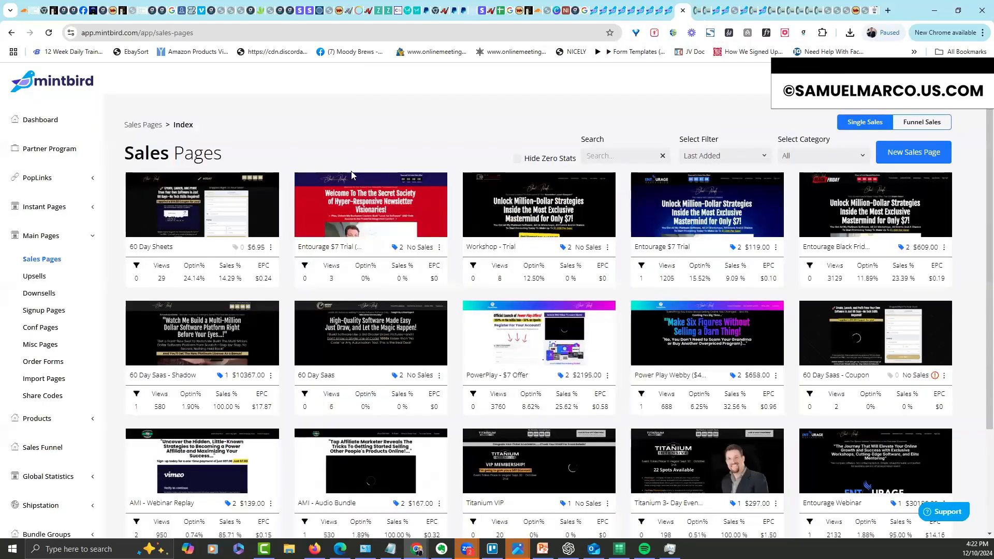
pyautogui.click(35, 276)
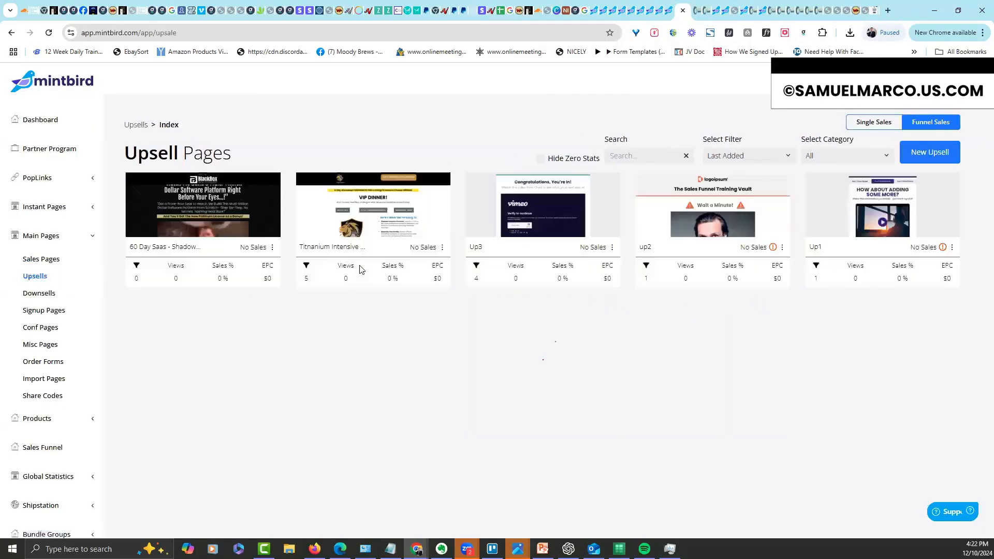
pyautogui.click(273, 247)
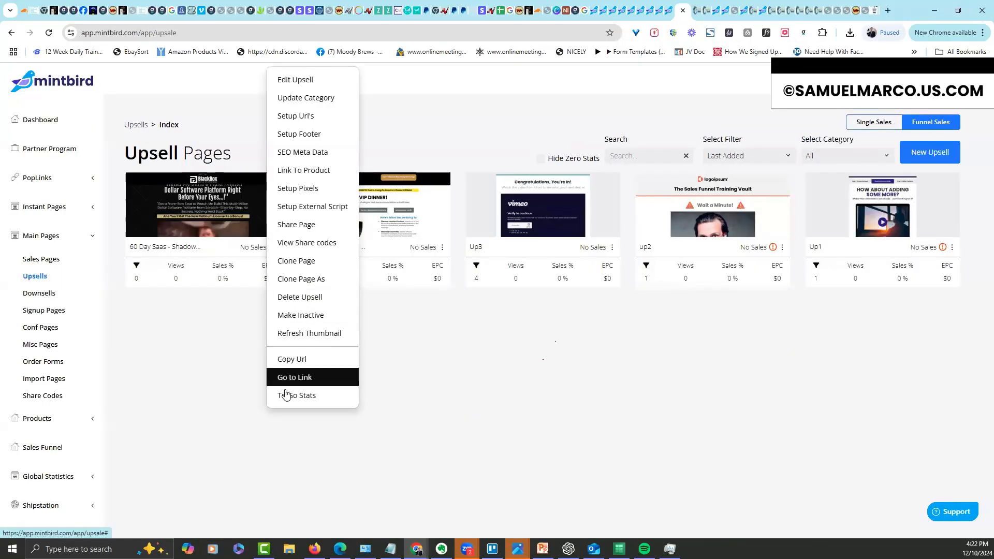
pyautogui.click(321, 377)
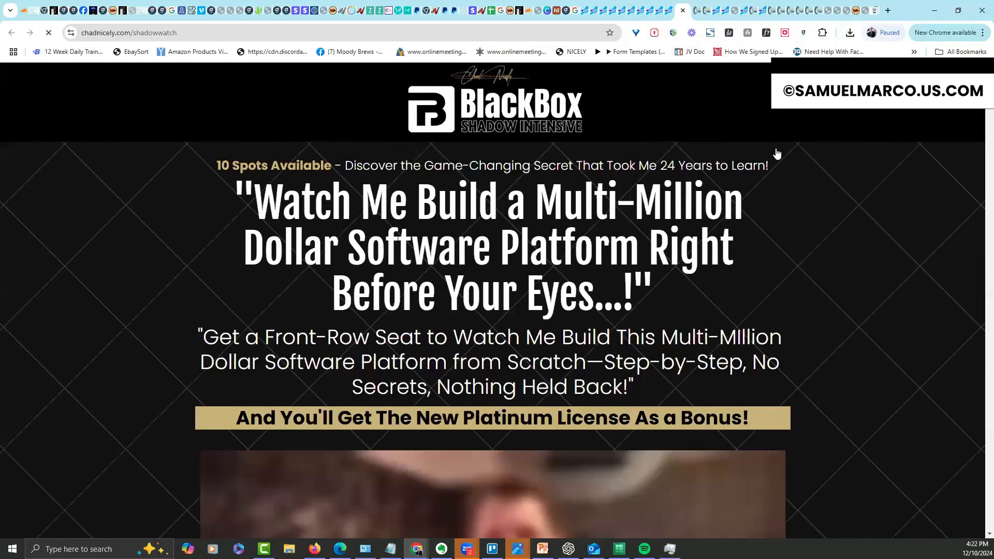
pyautogui.moveTo(990, 97)
pyautogui.mouseDown()
pyautogui.moveTo(989, 154)
pyautogui.moveTo(989, 93)
pyautogui.mouseUp()
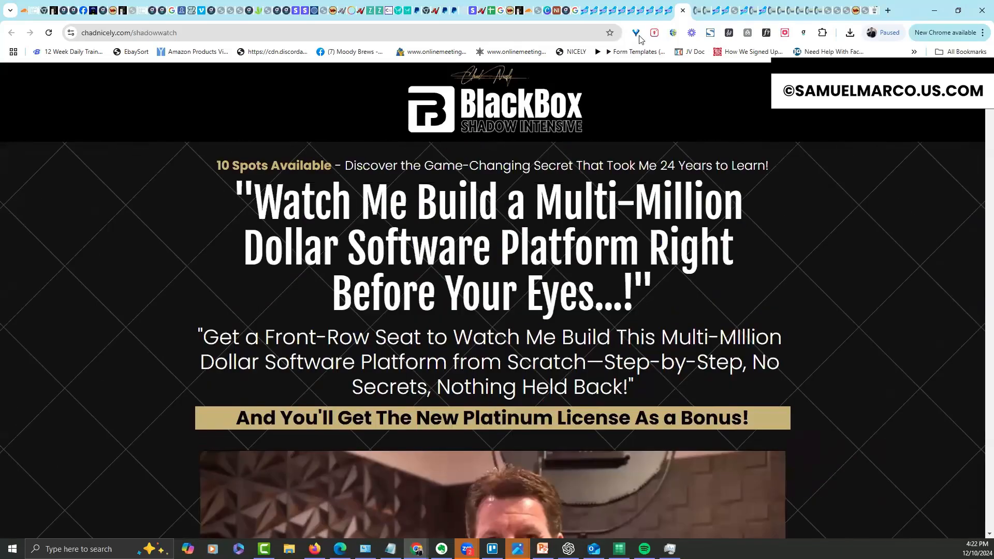
pyautogui.click(684, 11)
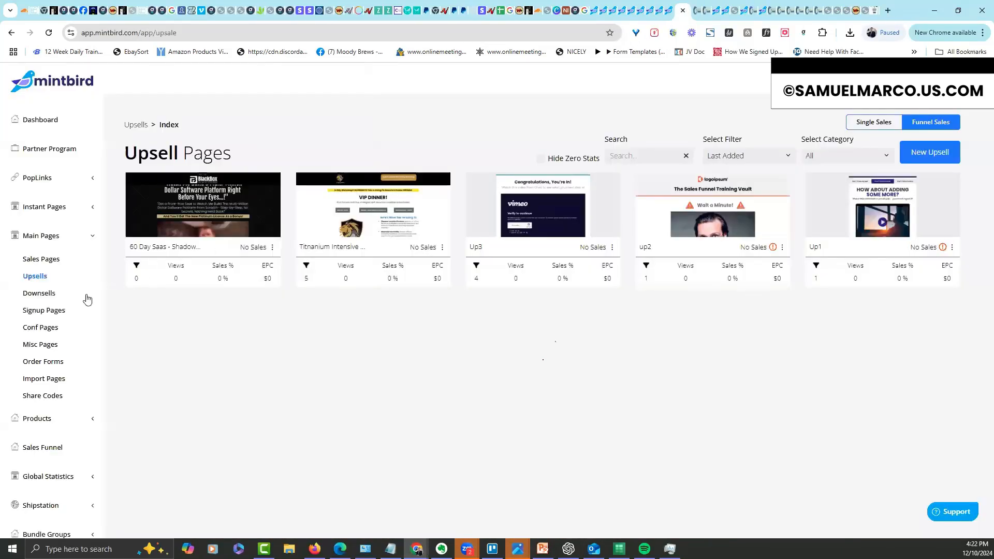
pyautogui.click(42, 327)
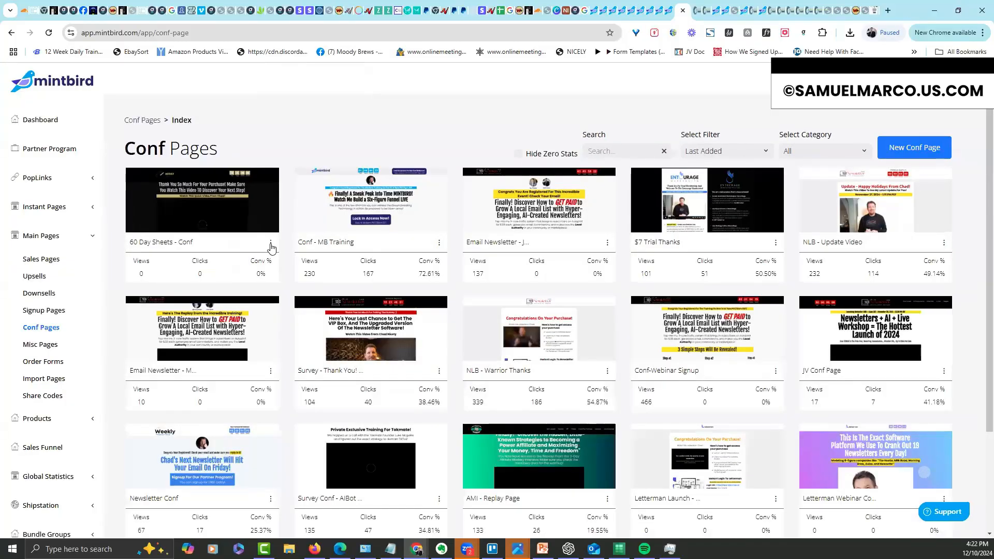
pyautogui.click(271, 244)
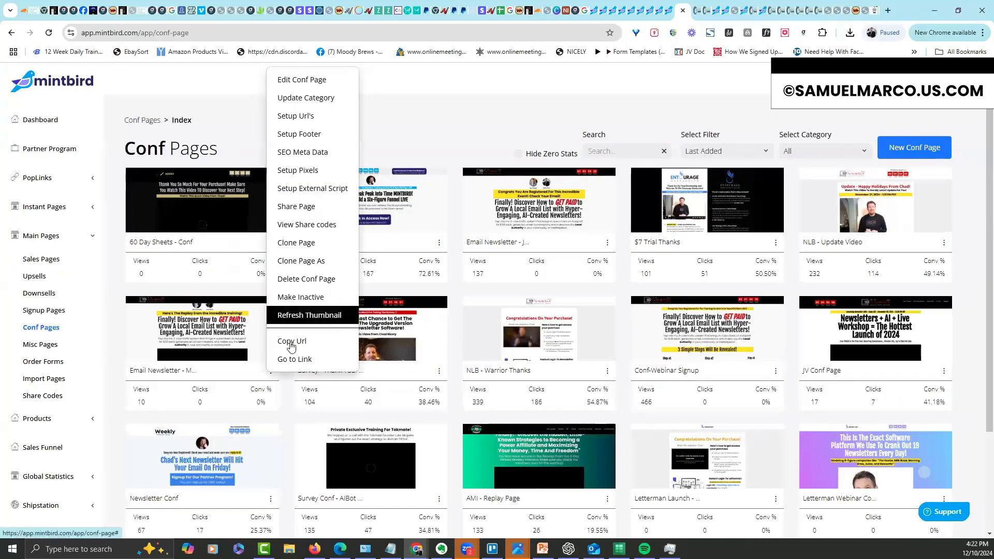
pyautogui.click(292, 356)
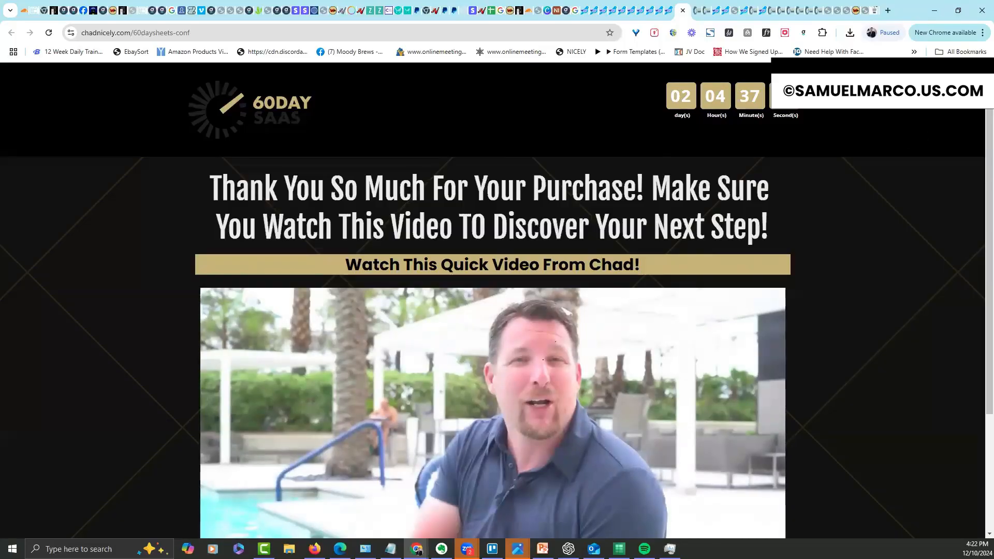
pyautogui.scroll(-3, 797, 129)
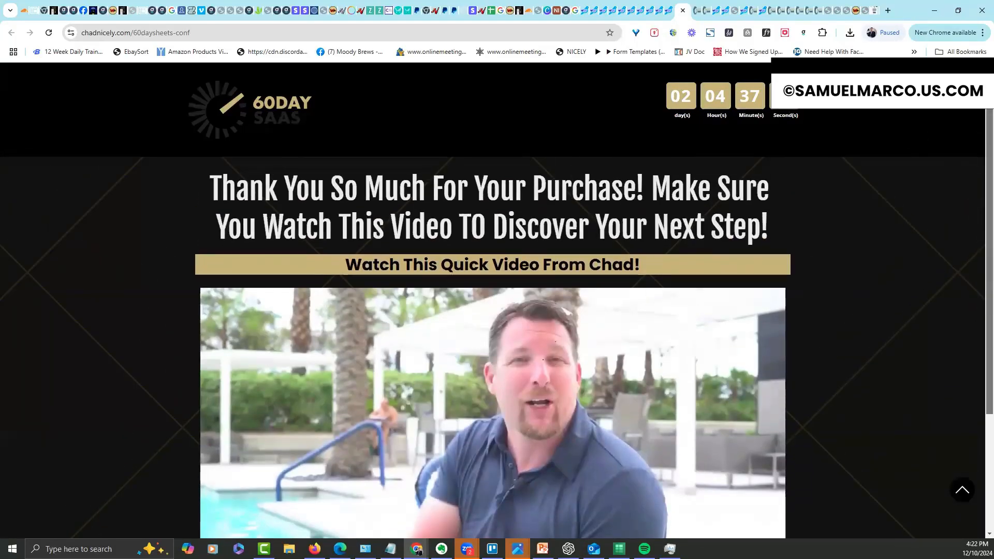
pyautogui.scroll(3, 798, 129)
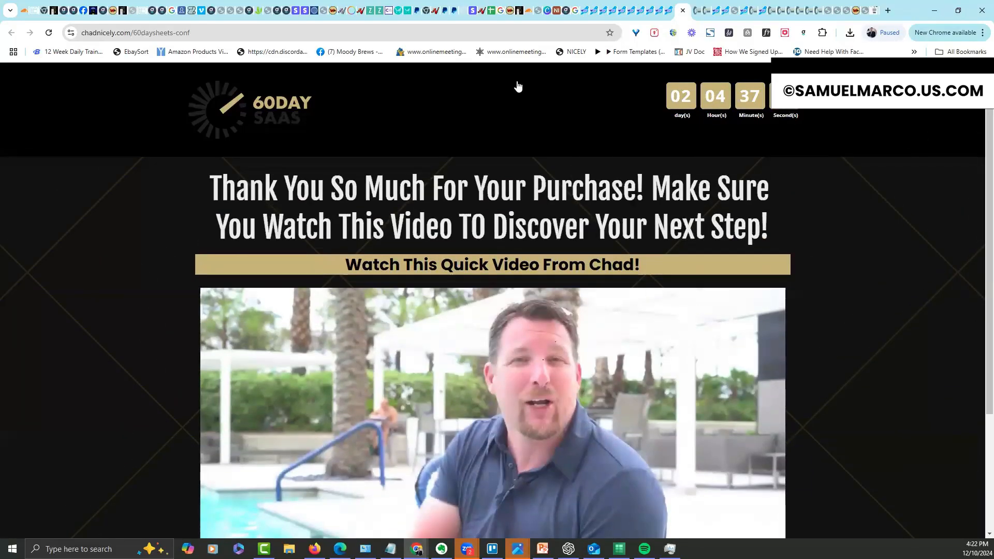
pyautogui.click(667, 9)
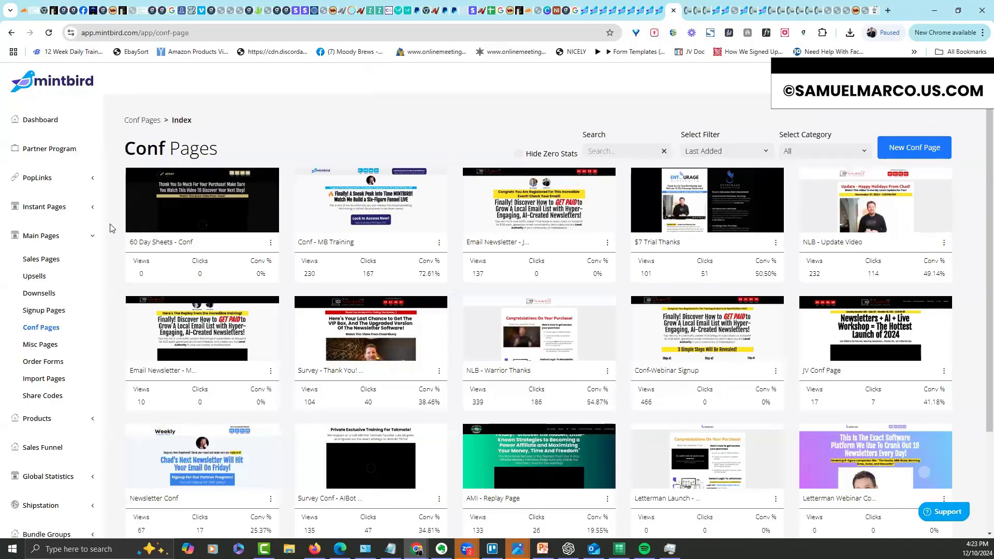
# Create the 60 Day Saas funnel with the 60 Day Sheets sales page as step one
pyautogui.click(89, 237)
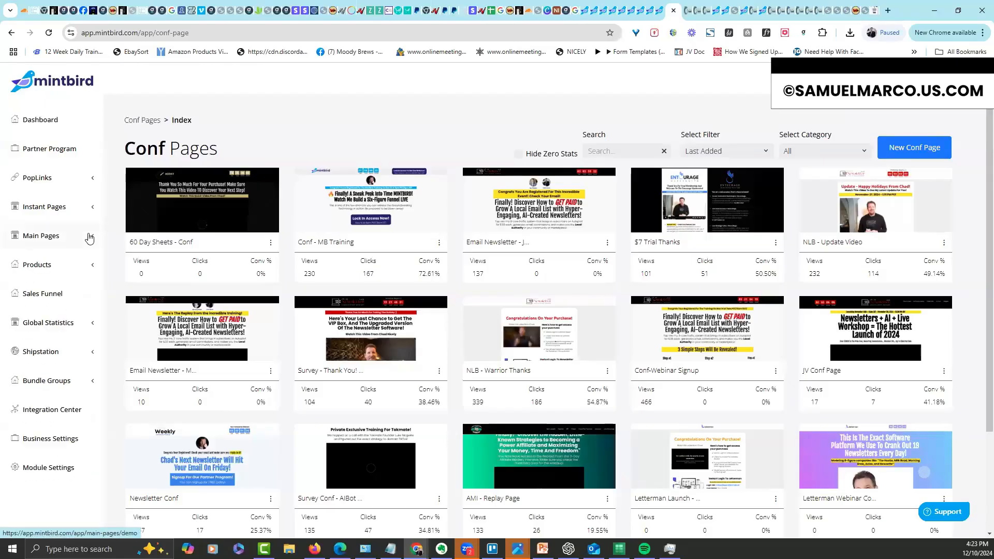
pyautogui.click(50, 294)
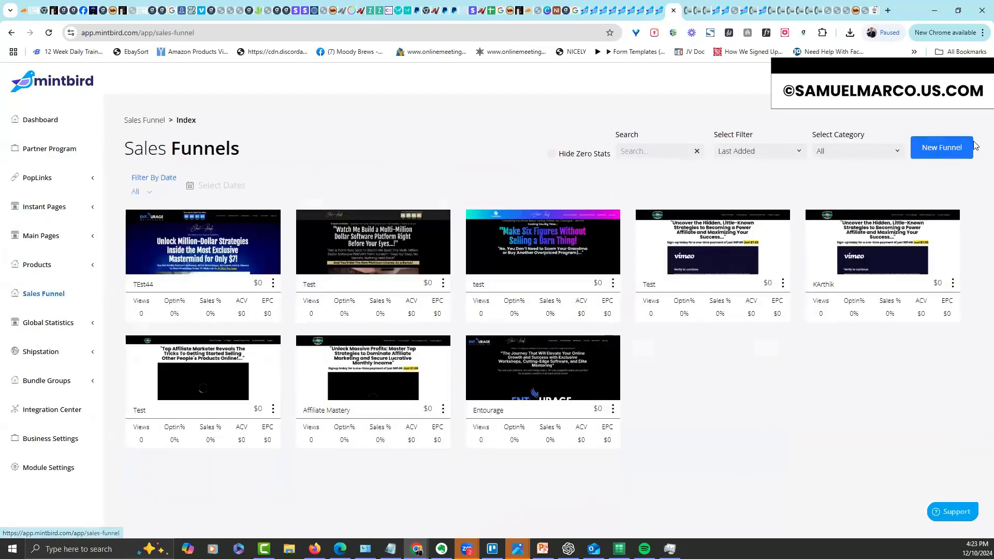
pyautogui.click(966, 148)
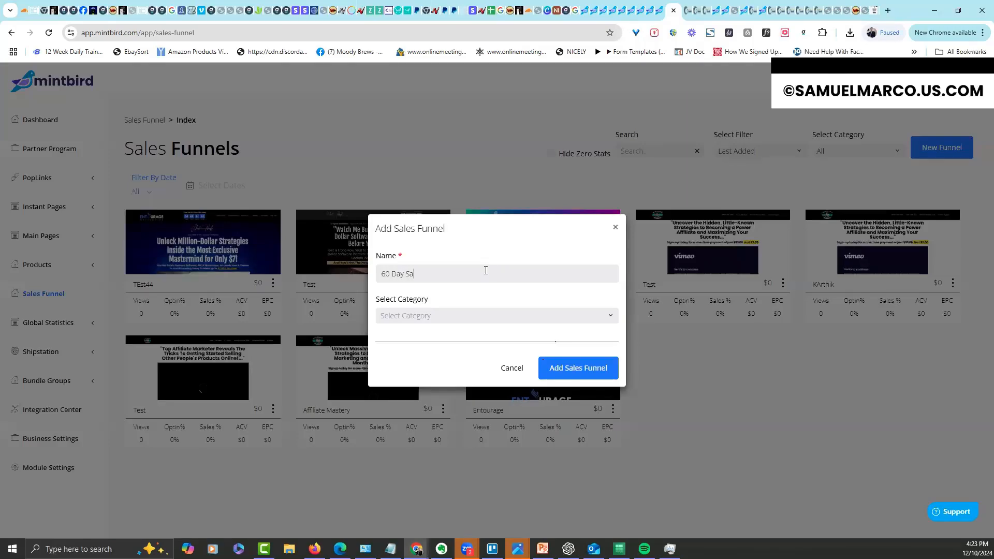
pyautogui.click(579, 369)
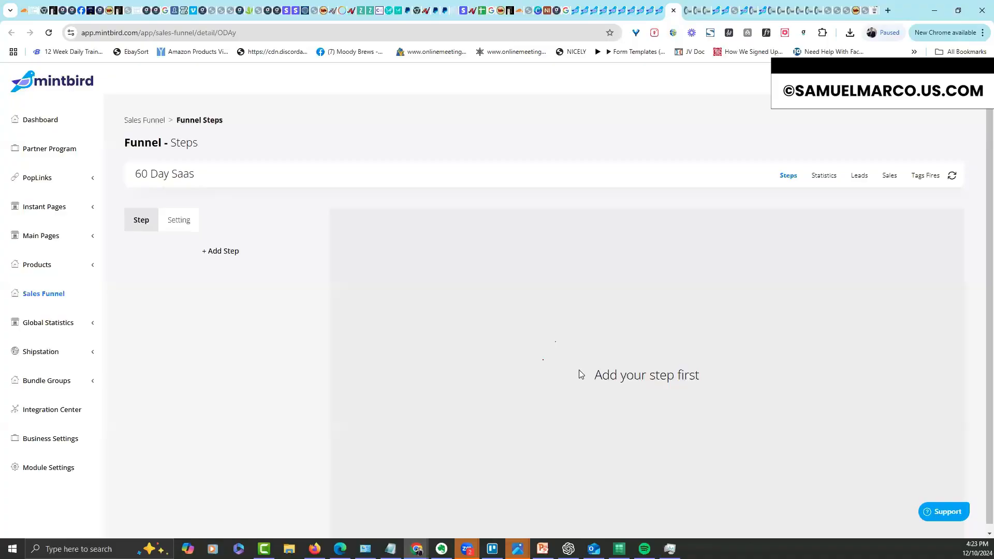
pyautogui.click(236, 251)
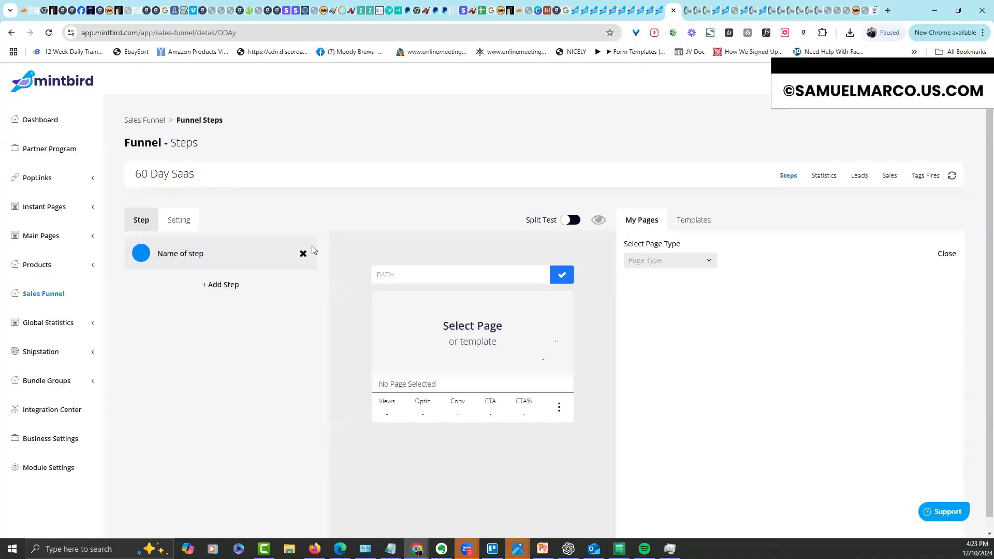
pyautogui.click(636, 260)
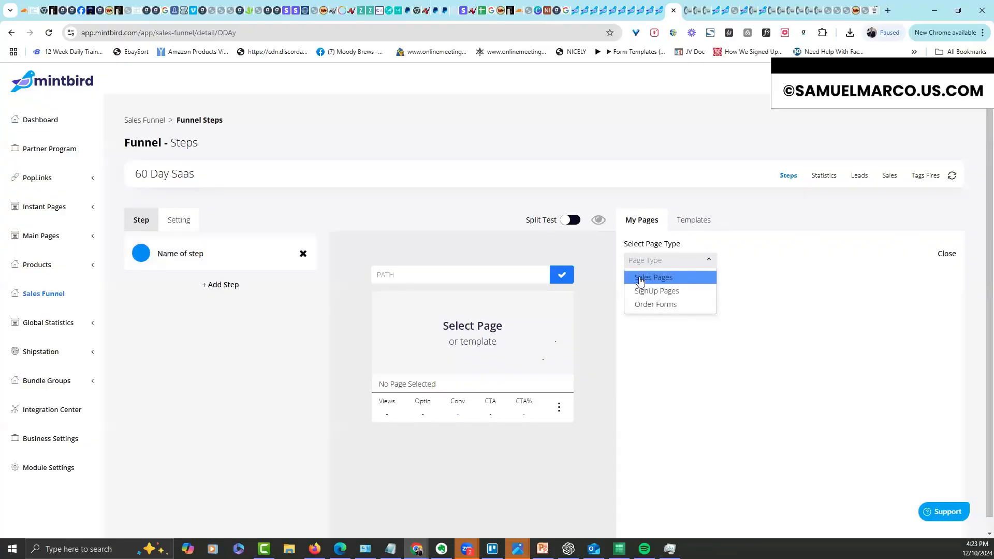
pyautogui.click(640, 279)
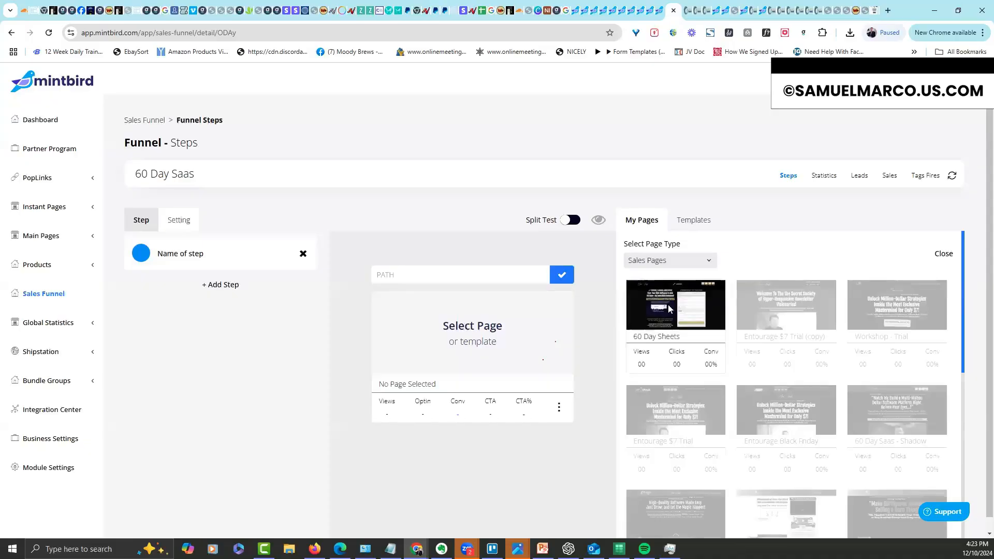
pyautogui.click(669, 305)
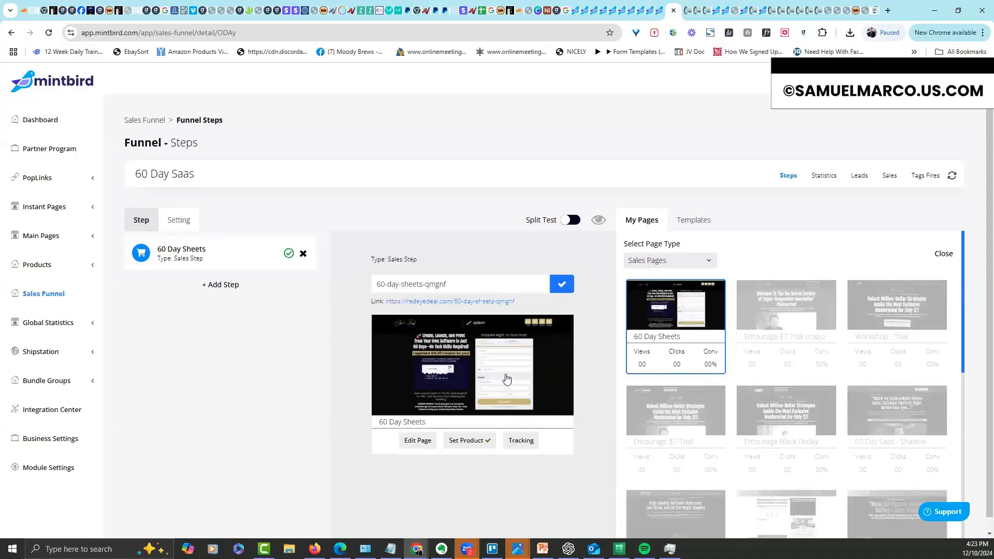
# Add the Shadow (copy) upsell and 60 Day Sheets - Conf confirmation page as steps two and three
pyautogui.click(220, 284)
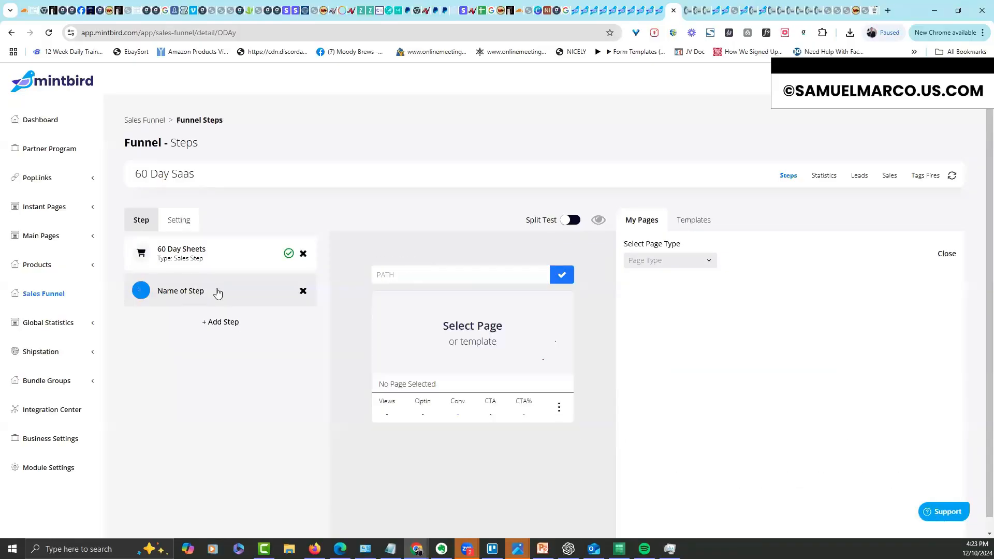
pyautogui.click(655, 260)
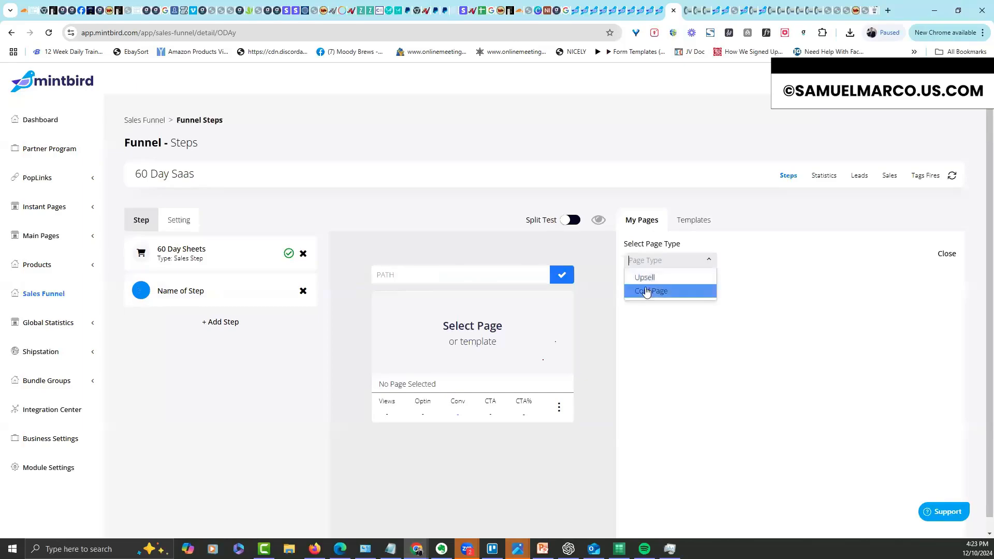
pyautogui.click(650, 279)
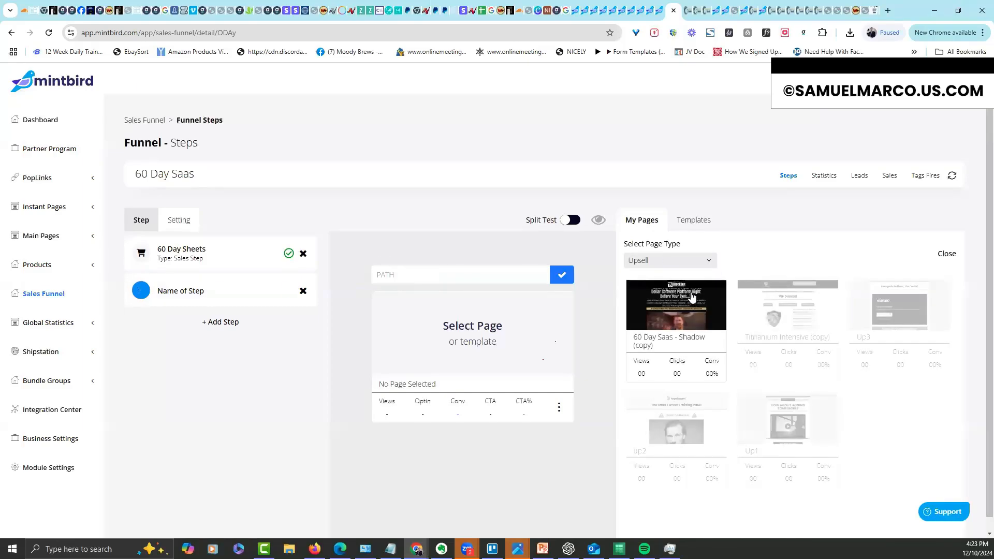
pyautogui.click(691, 297)
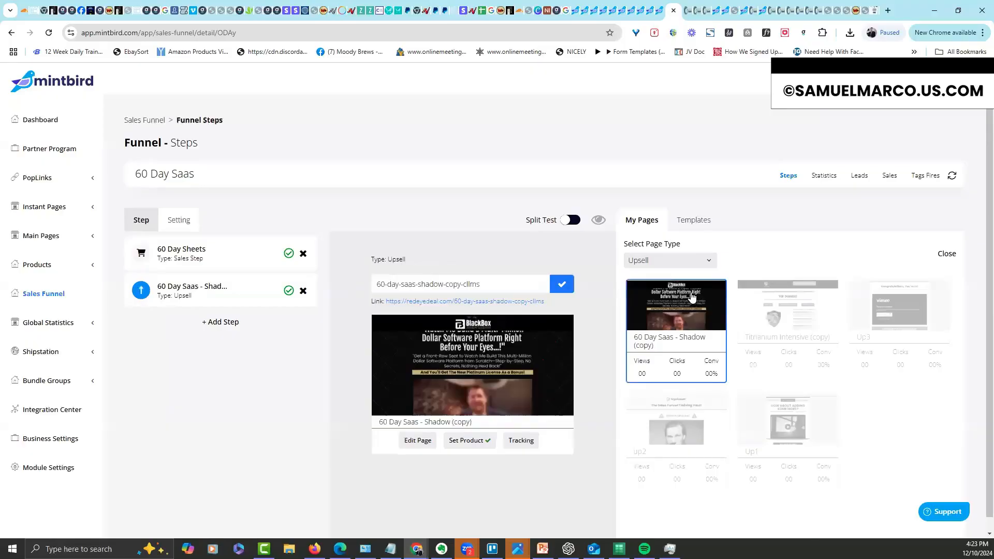
pyautogui.click(222, 323)
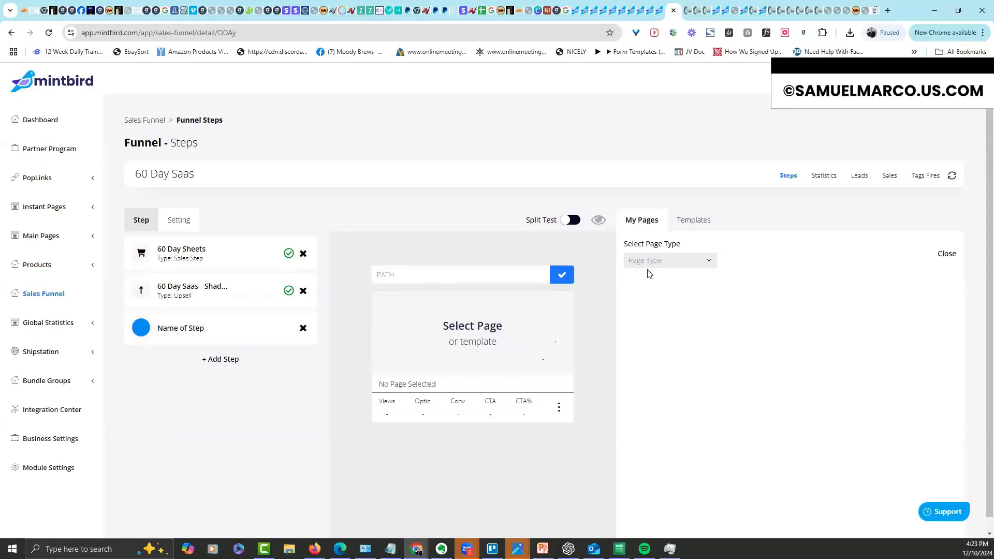
pyautogui.click(659, 261)
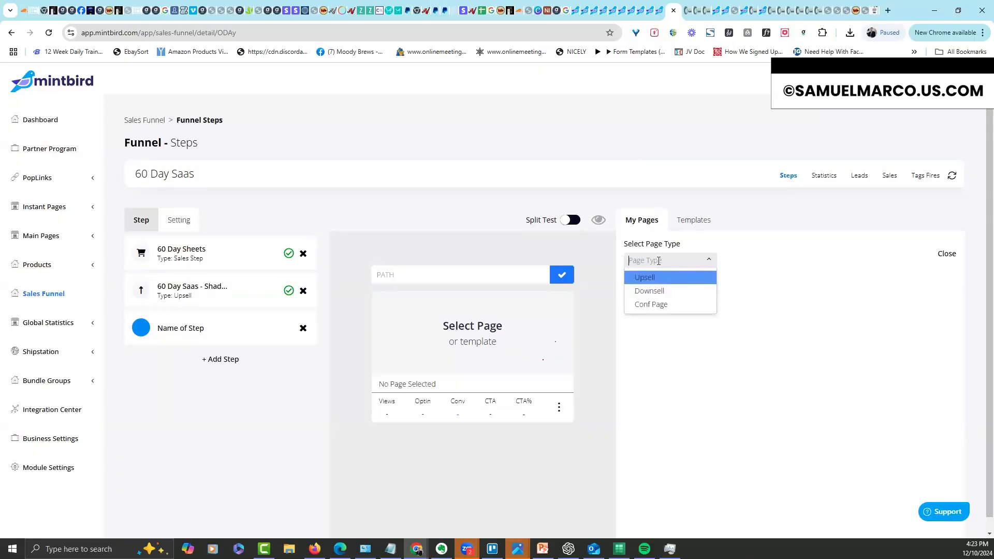
pyautogui.click(651, 306)
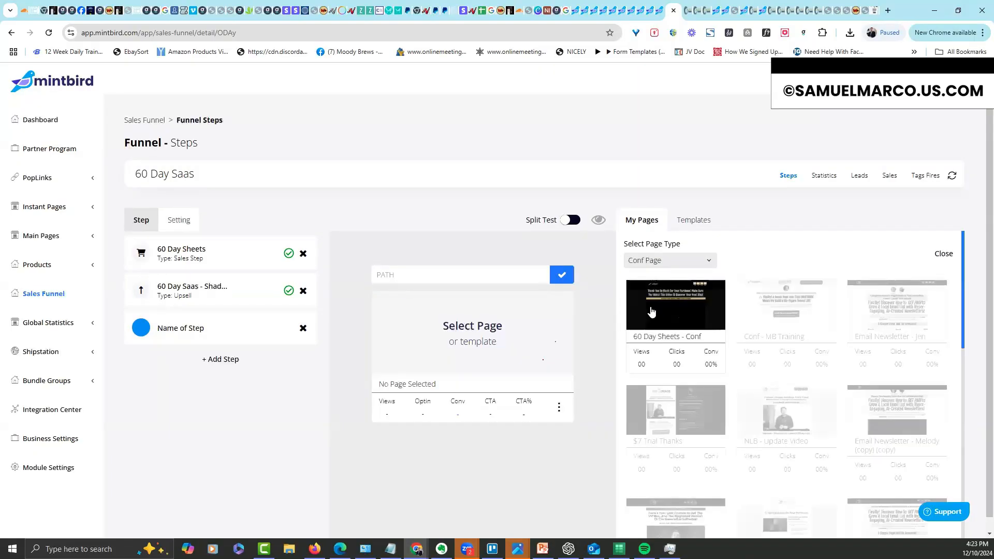
pyautogui.click(667, 311)
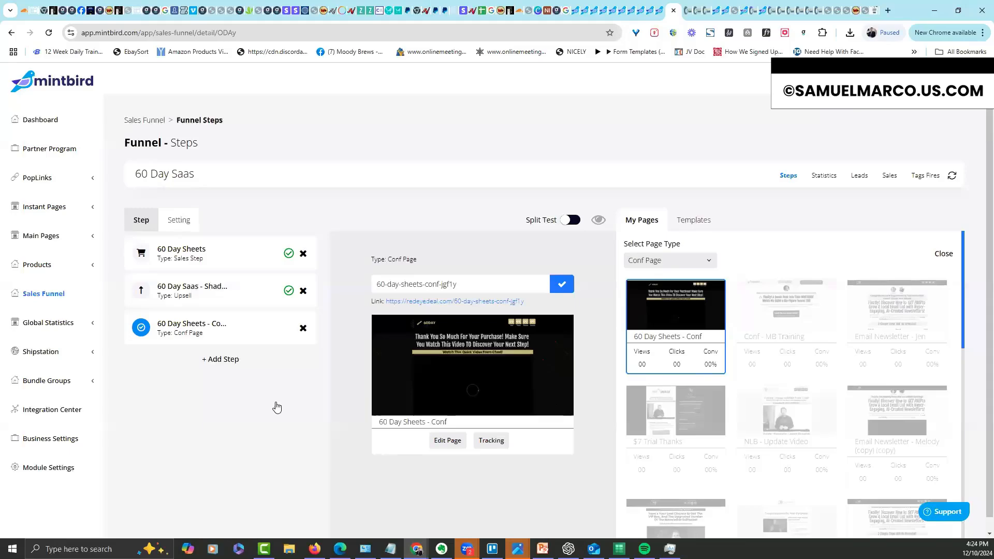
pyautogui.click(246, 258)
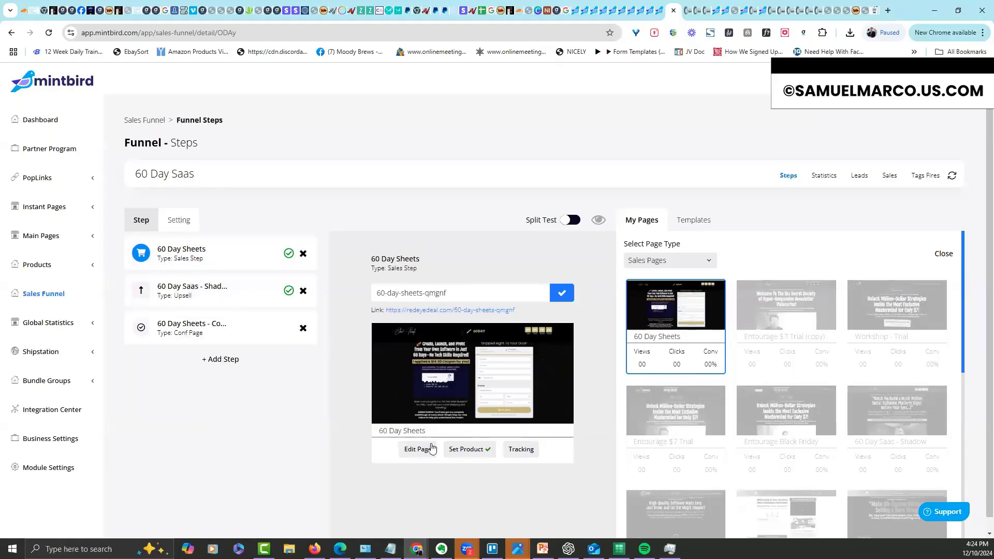
# Check the sales step's product, then link the upsell step to Shadow Software's One Time $997.00 price
pyautogui.click(462, 450)
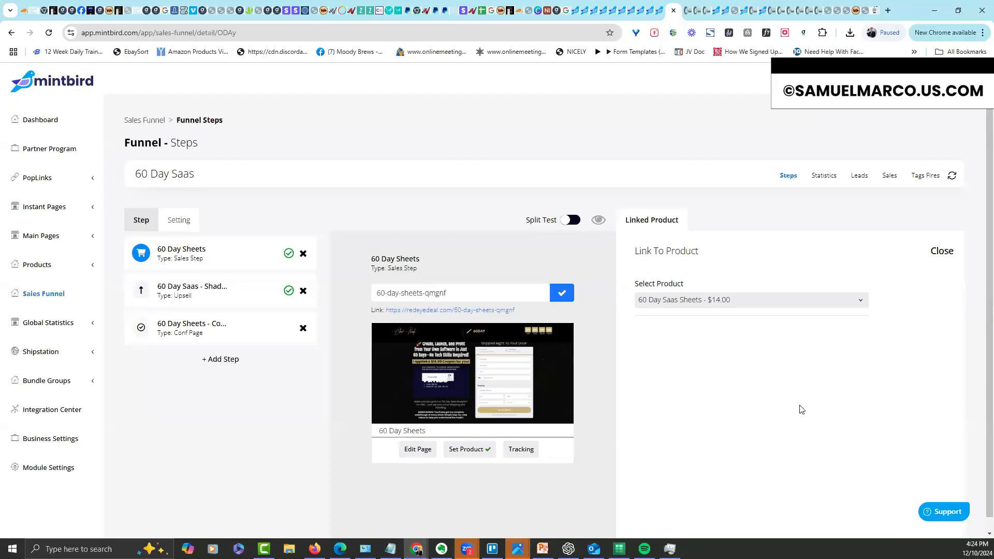
pyautogui.click(259, 289)
pyautogui.click(469, 449)
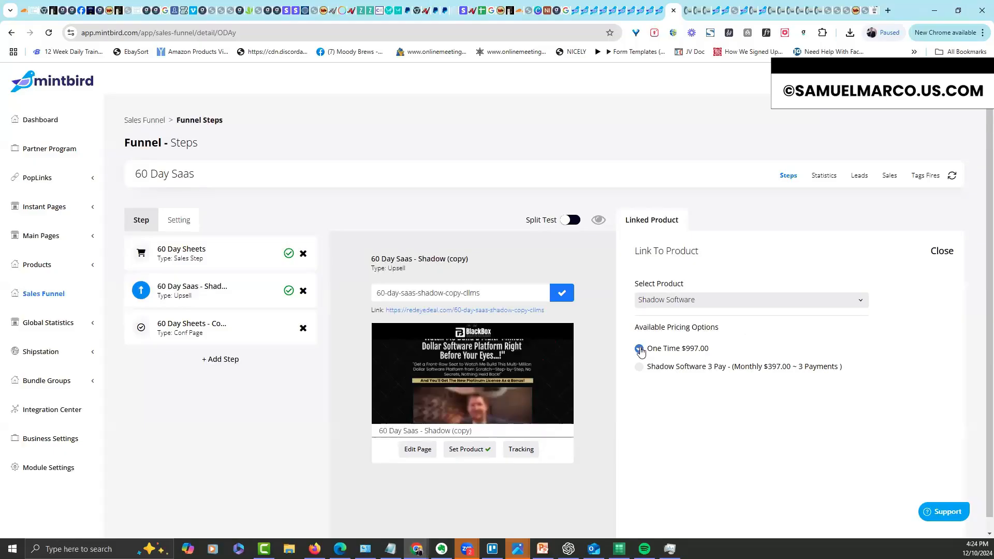
pyautogui.click(640, 367)
pyautogui.click(639, 349)
pyautogui.click(639, 348)
pyautogui.click(641, 367)
pyautogui.click(640, 349)
pyautogui.click(639, 367)
pyautogui.click(640, 349)
pyautogui.click(210, 325)
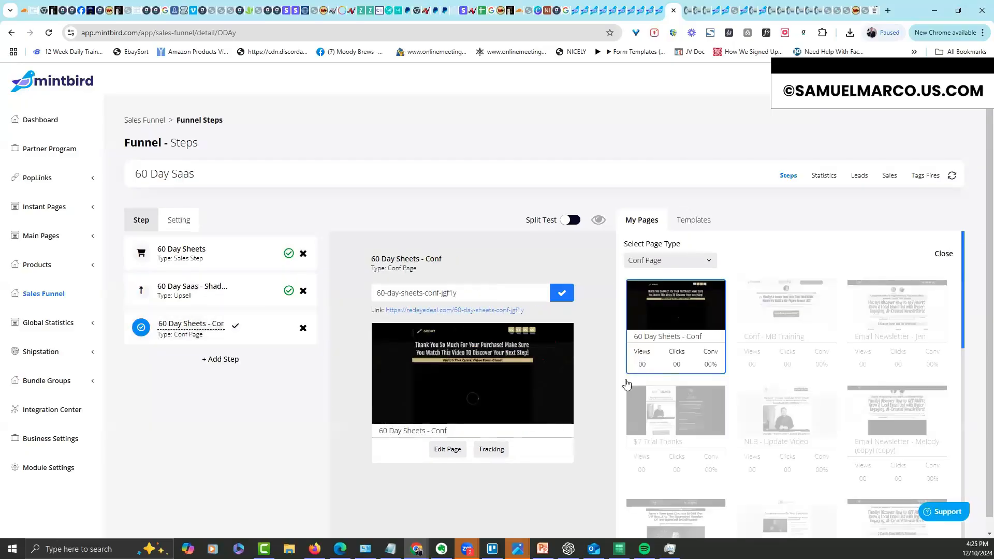
pyautogui.click(218, 256)
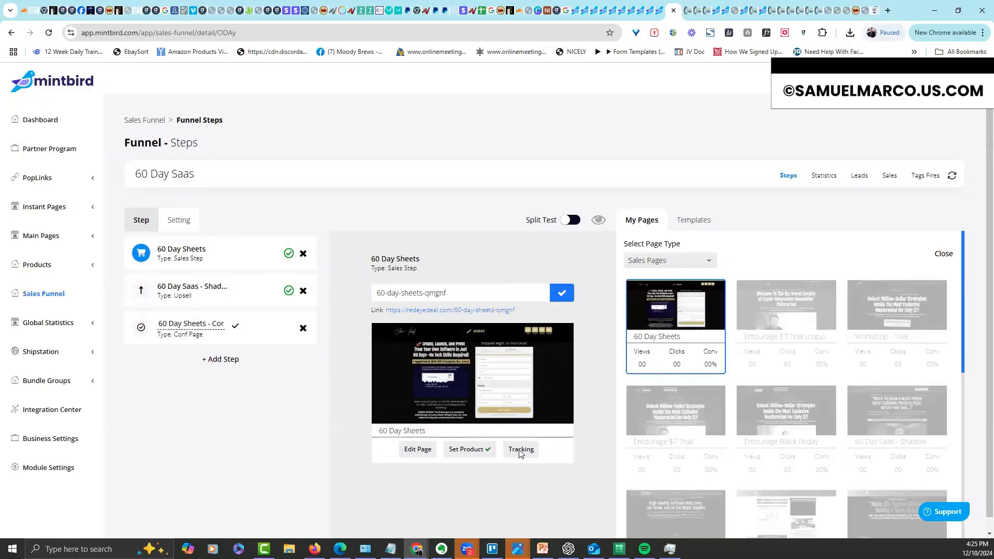
pyautogui.click(520, 451)
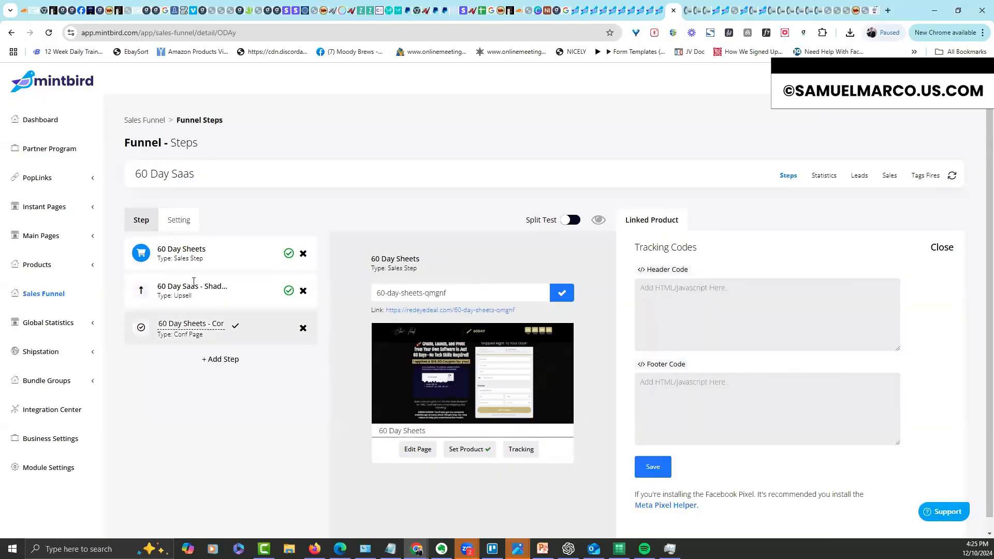
pyautogui.click(209, 284)
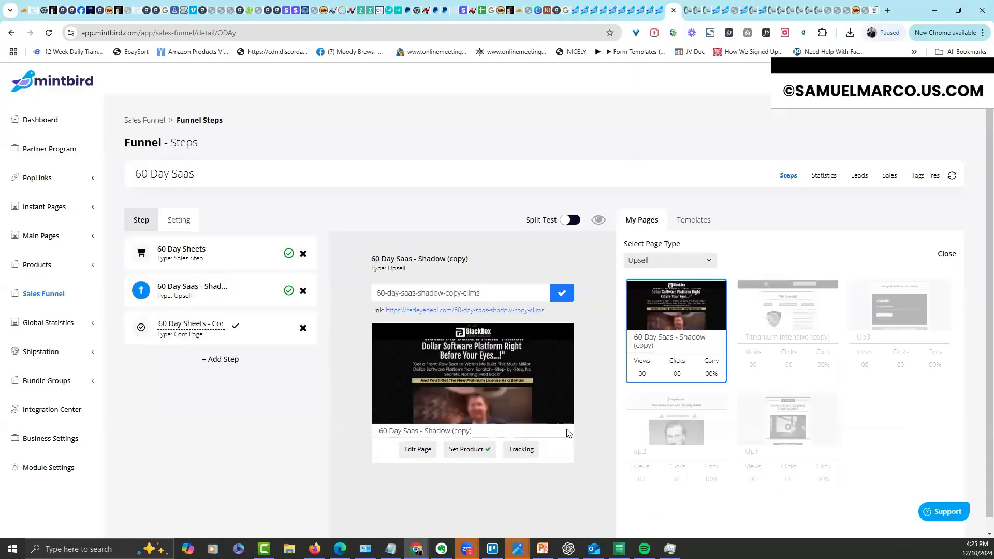
pyautogui.click(522, 450)
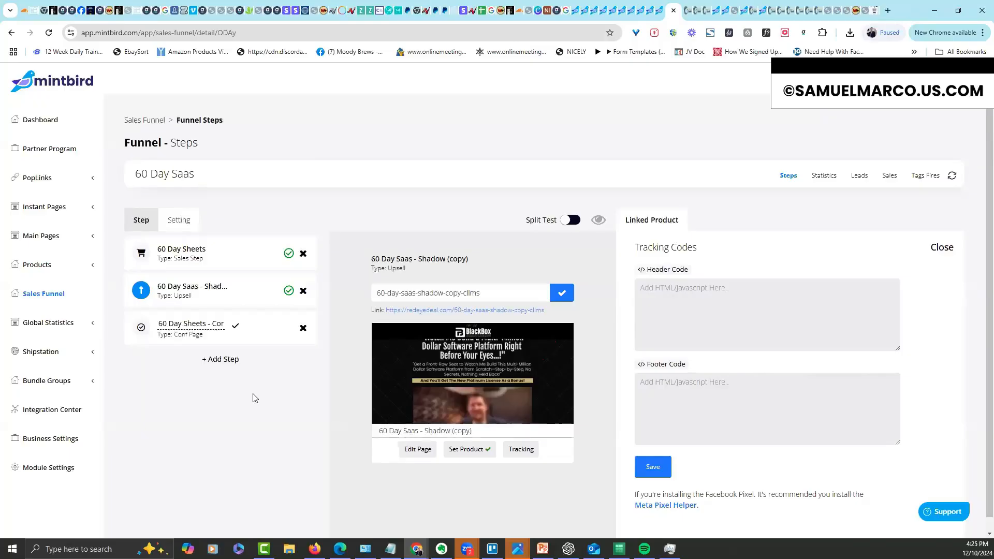
pyautogui.click(226, 259)
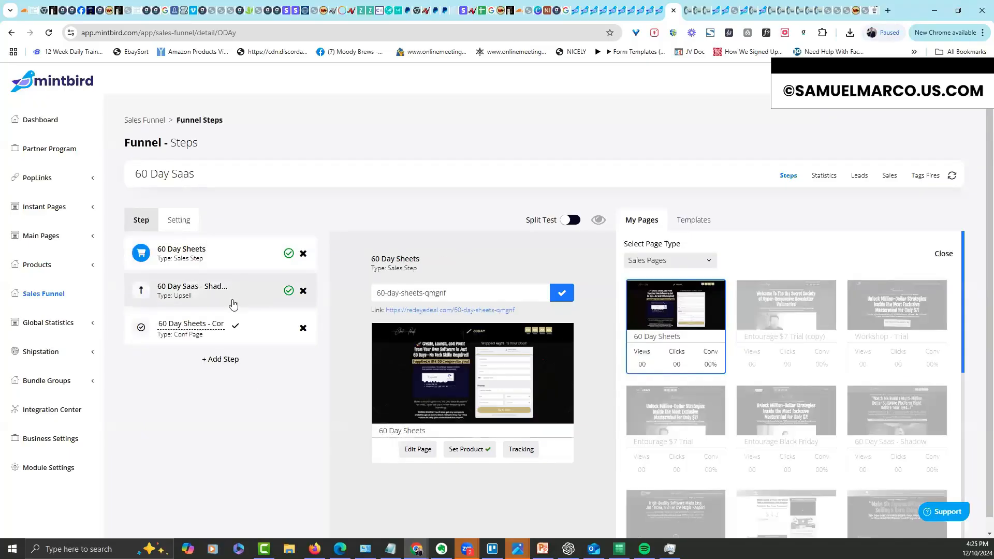
pyautogui.click(233, 304)
pyautogui.click(246, 328)
pyautogui.click(259, 288)
pyautogui.click(250, 259)
# Test the live shadowwatch upsell's YES offer reaches the $997.00 Shadow Software checkout
pyautogui.click(58, 238)
pyautogui.click(52, 260)
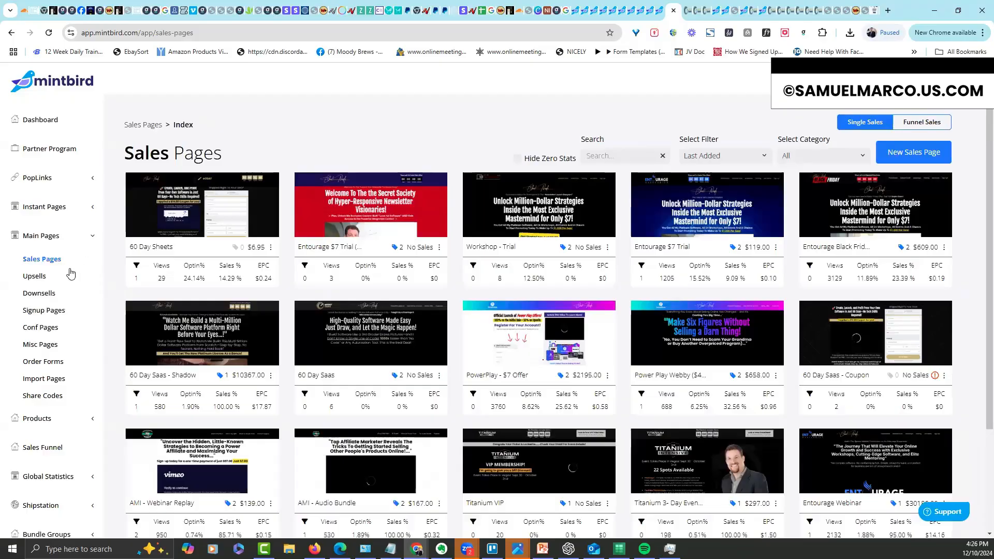
pyautogui.click(35, 276)
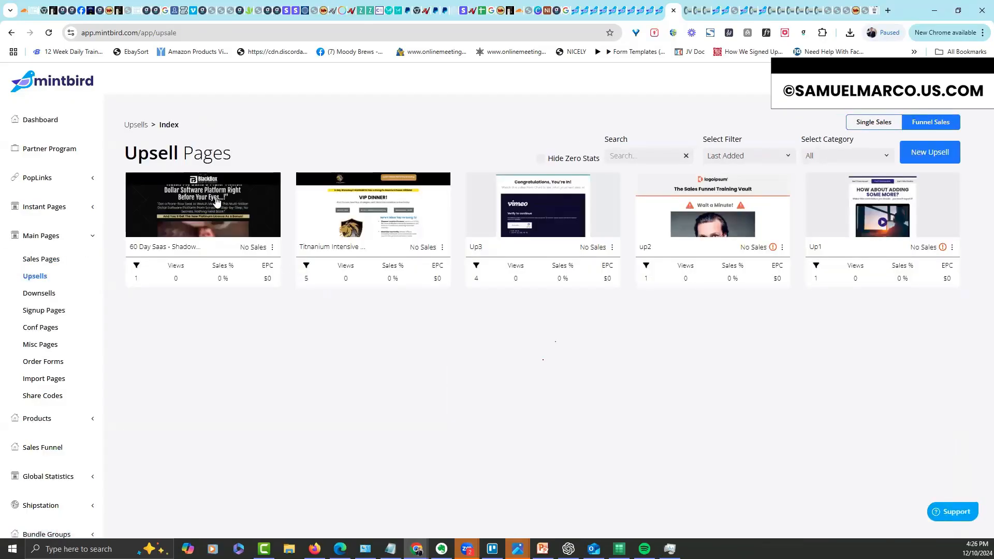
pyautogui.click(272, 248)
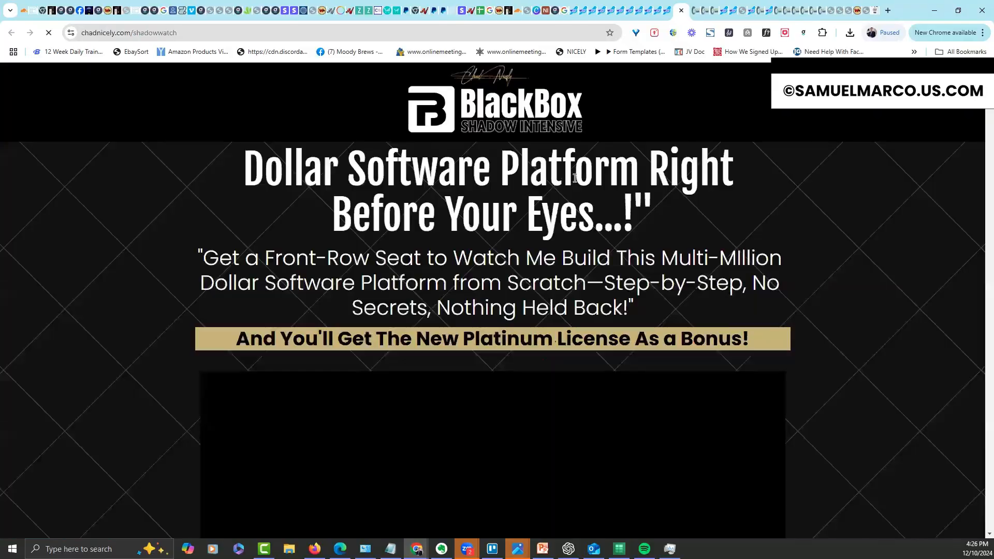
pyautogui.scroll(-14, 524, 271)
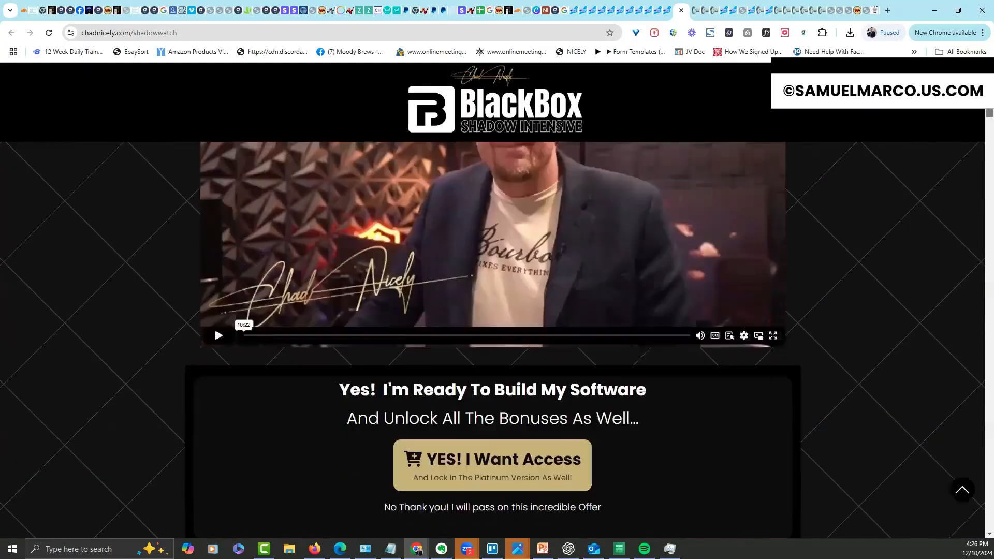
pyautogui.scroll(2, 546, 262)
pyautogui.click(524, 271)
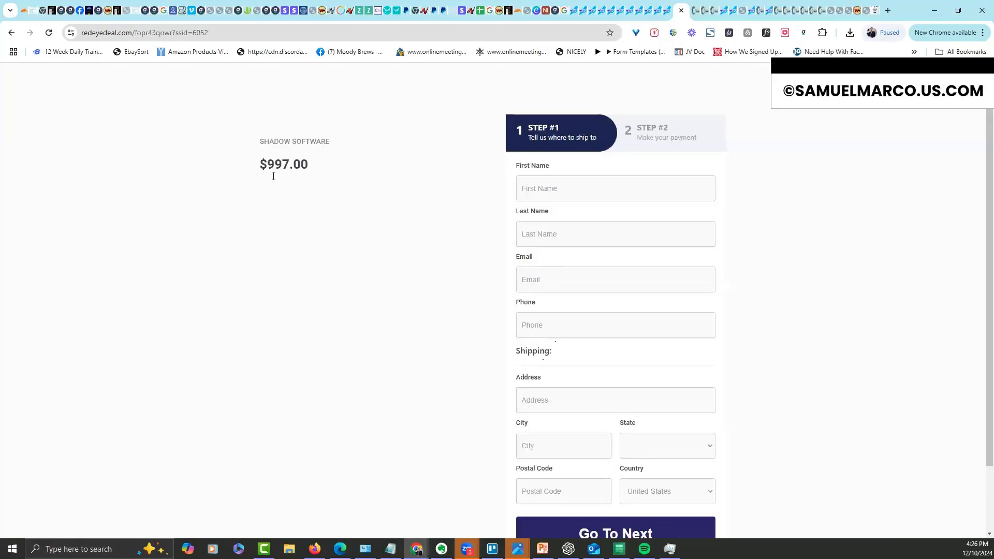
pyautogui.click(682, 11)
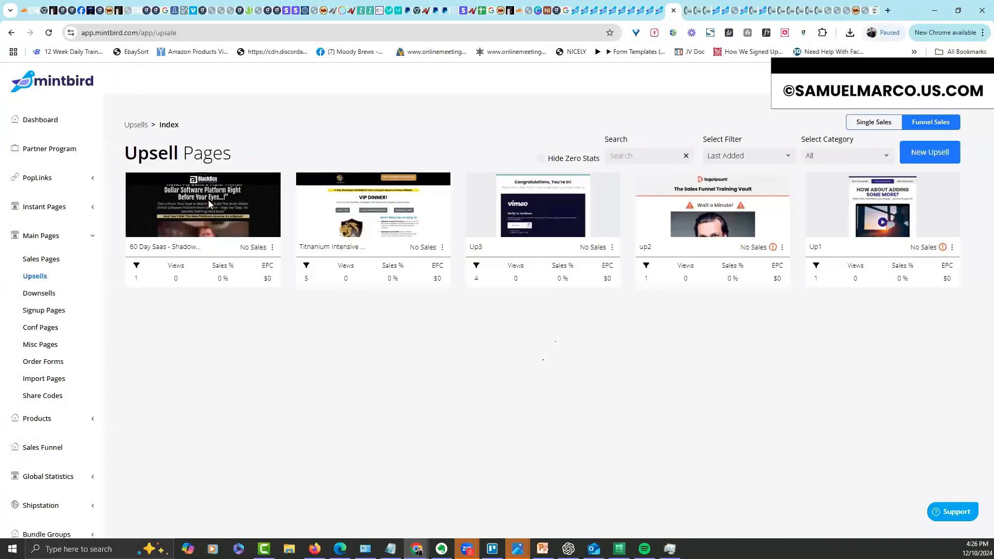
pyautogui.click(93, 240)
# Switch the Shadow Software digital product's order form to Checkout Theme and return to Upsell Pages
pyautogui.click(93, 264)
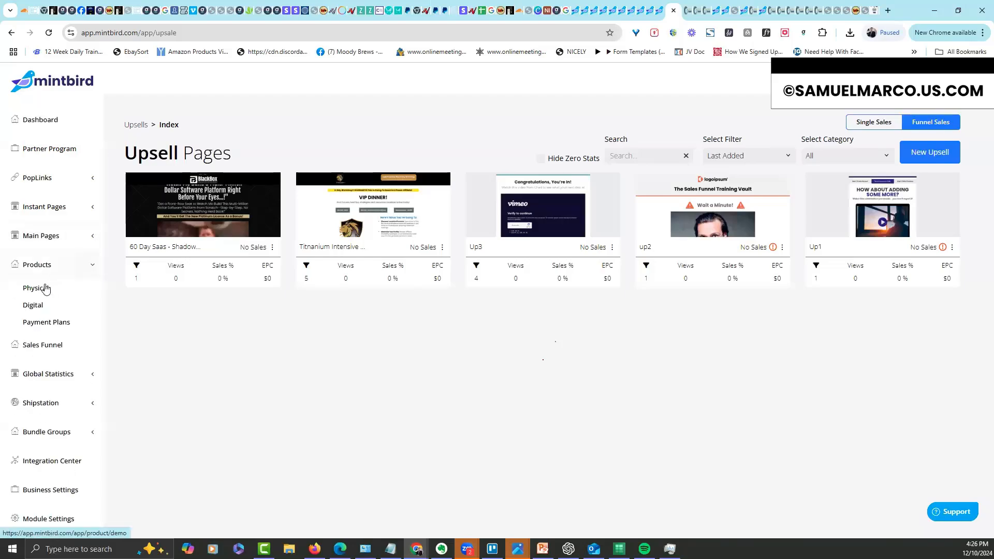
pyautogui.click(34, 306)
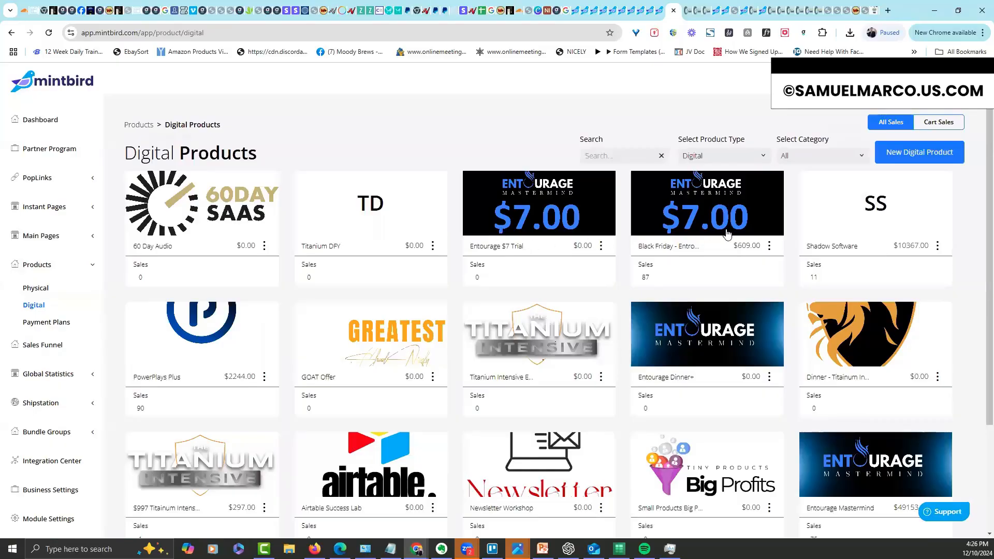
pyautogui.click(855, 238)
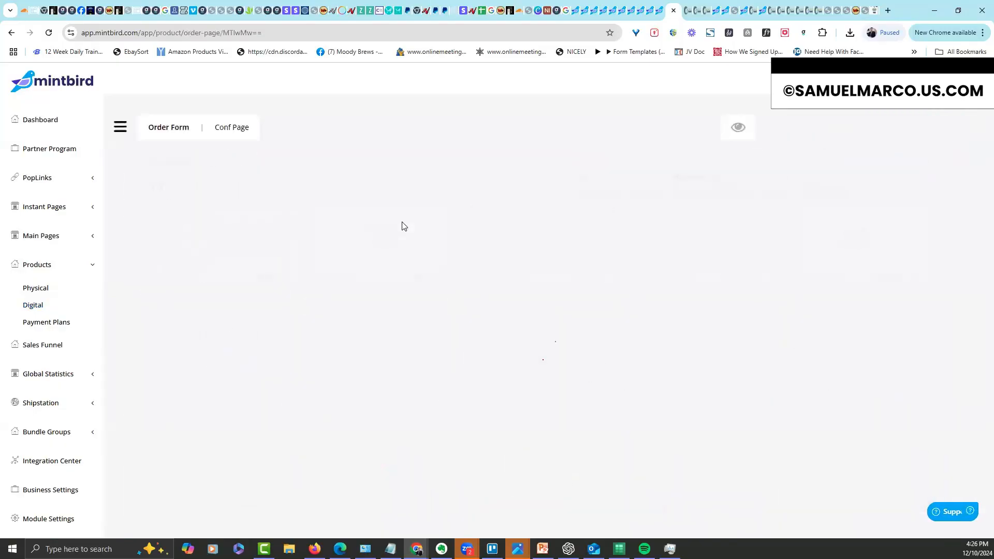
pyautogui.click(801, 209)
pyautogui.click(791, 243)
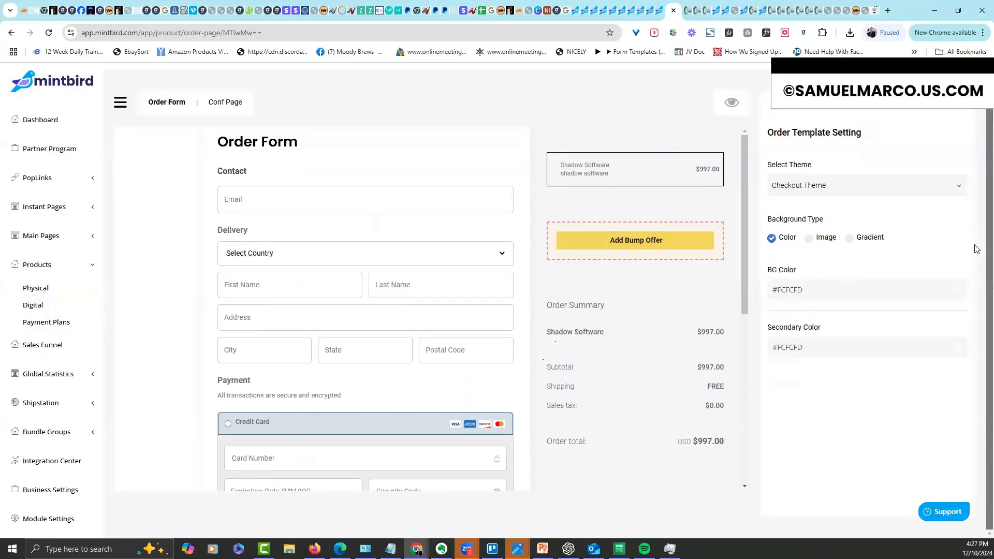
pyautogui.click(49, 236)
pyautogui.click(42, 276)
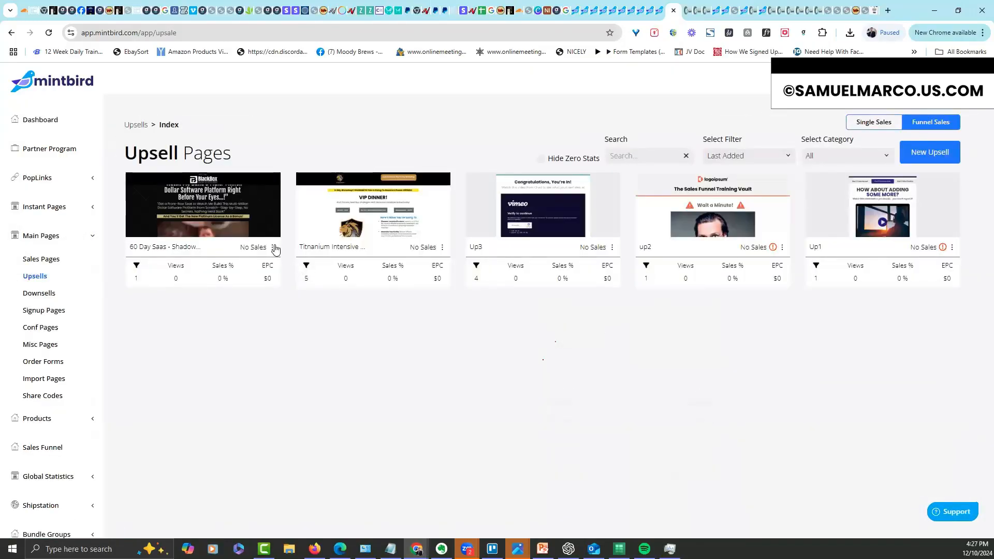
# Retest the live Shadow upsell offer to see the restyled $997.00 checkout, then return to Upsell Pages
pyautogui.click(275, 248)
pyautogui.click(289, 376)
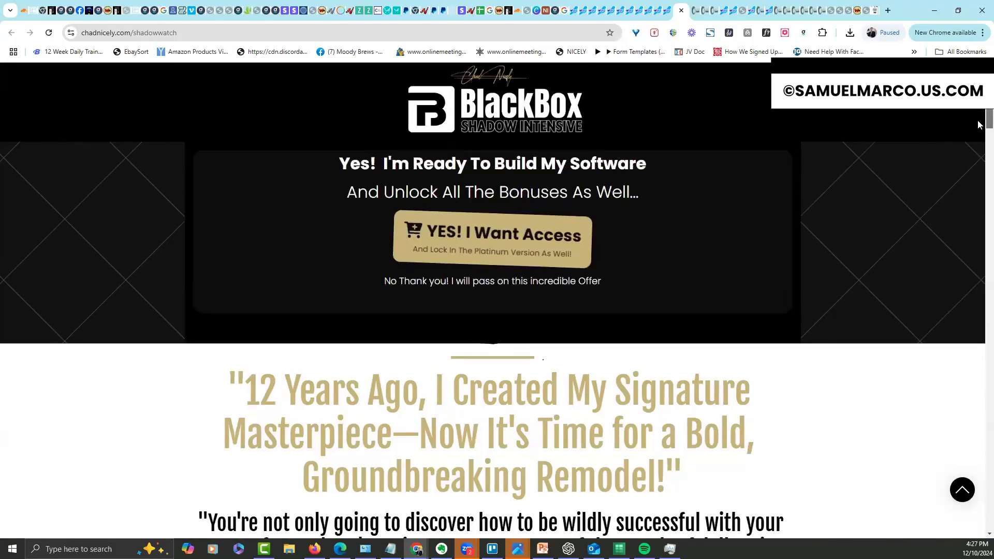
pyautogui.click(522, 274)
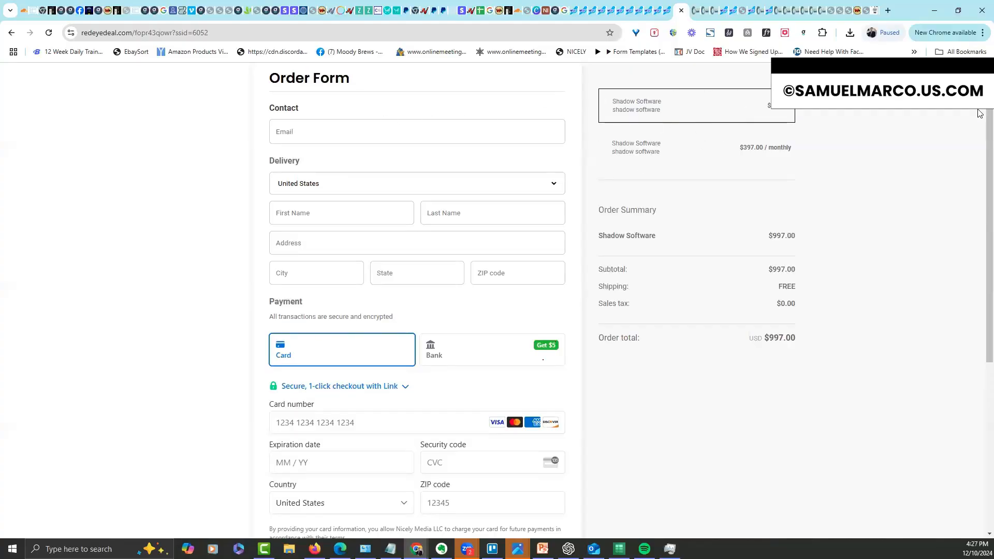
pyautogui.moveTo(989, 91); pyautogui.dragTo(901, 144)
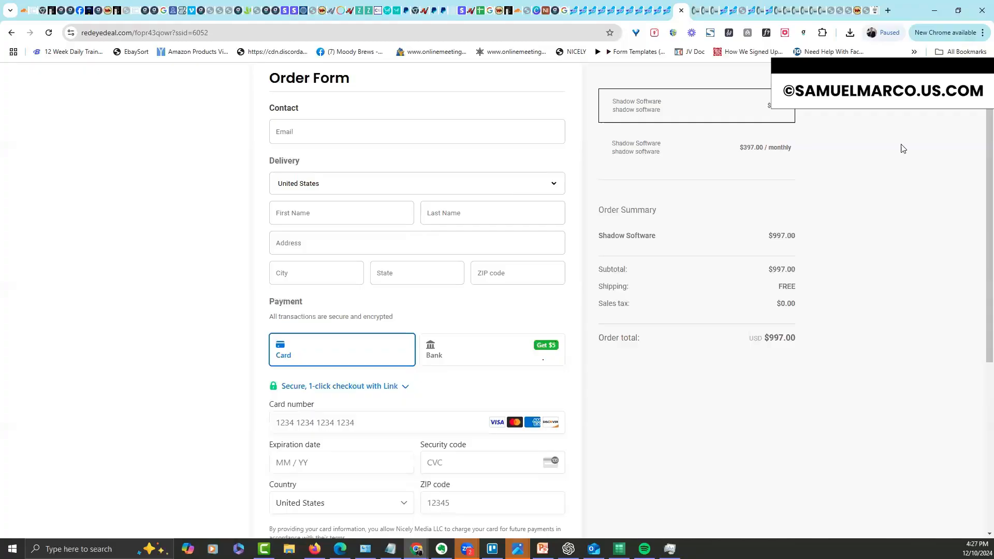
pyautogui.click(669, 14)
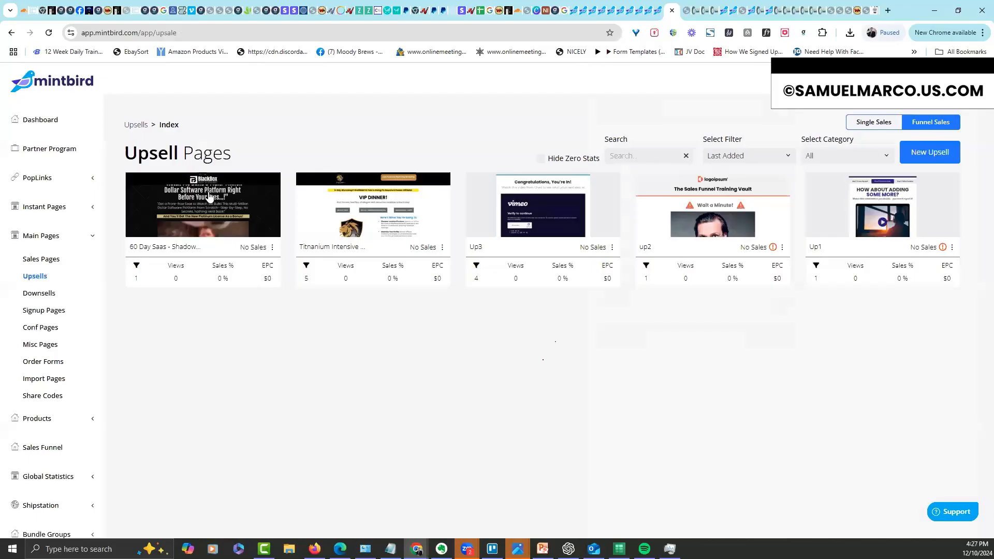
# Preview the 60 Day Saas Sheets physical product's order form, then bring up the Sales Funnels list
pyautogui.click(59, 419)
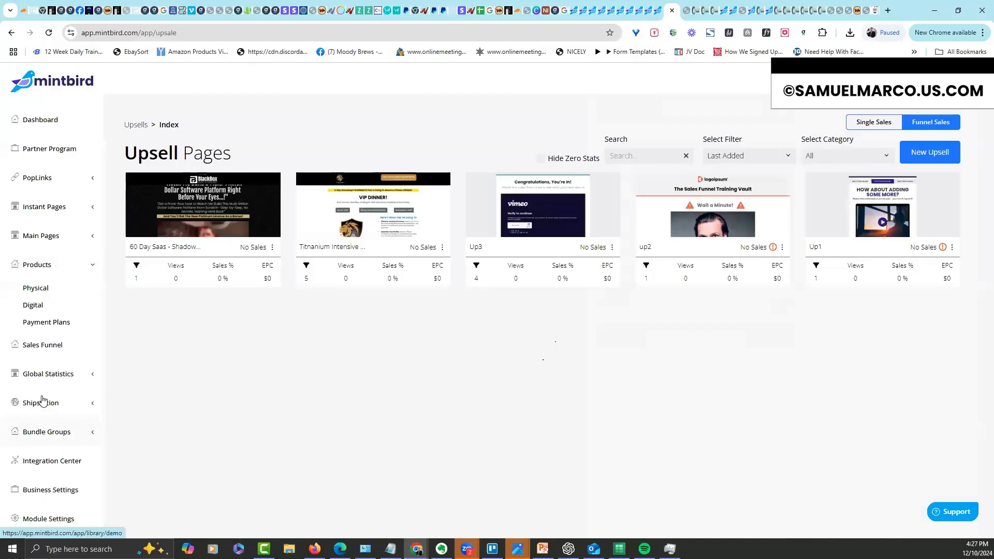
pyautogui.click(37, 289)
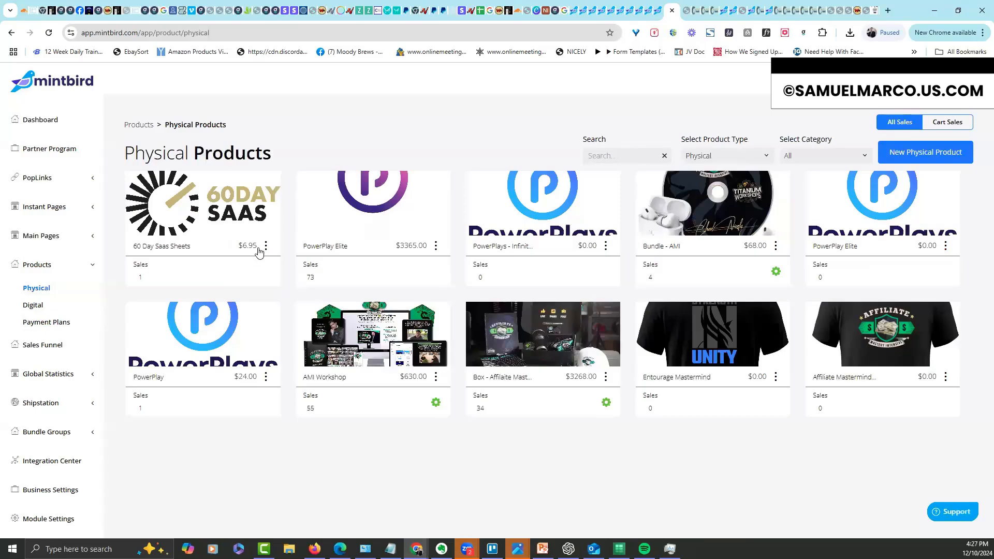
pyautogui.click(266, 246)
pyautogui.click(248, 209)
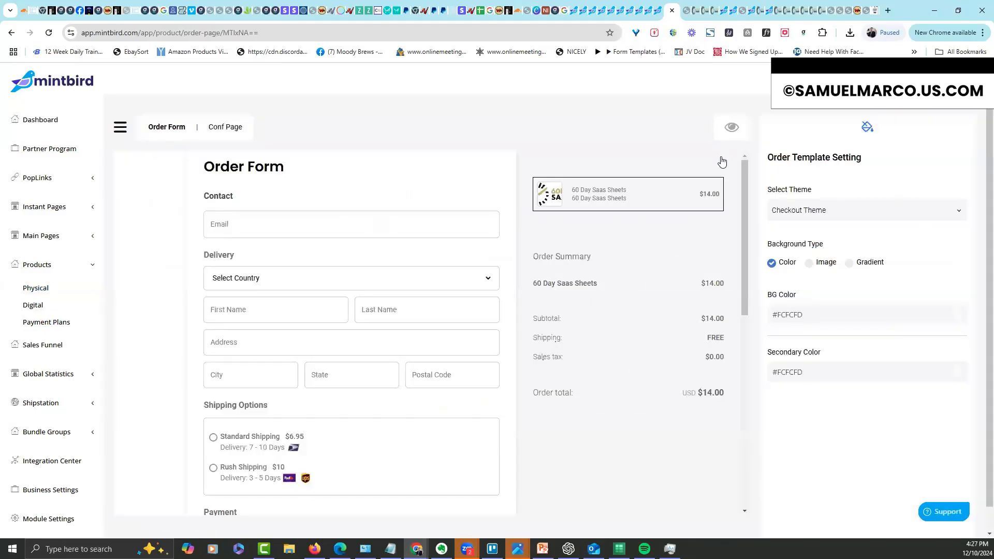
pyautogui.click(732, 127)
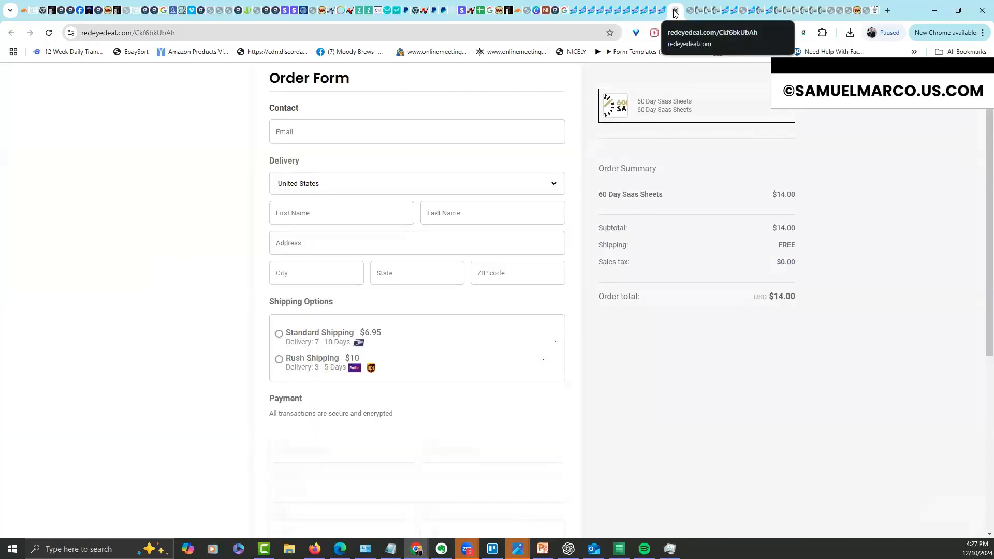
pyautogui.hotkey('alt', 'Left')
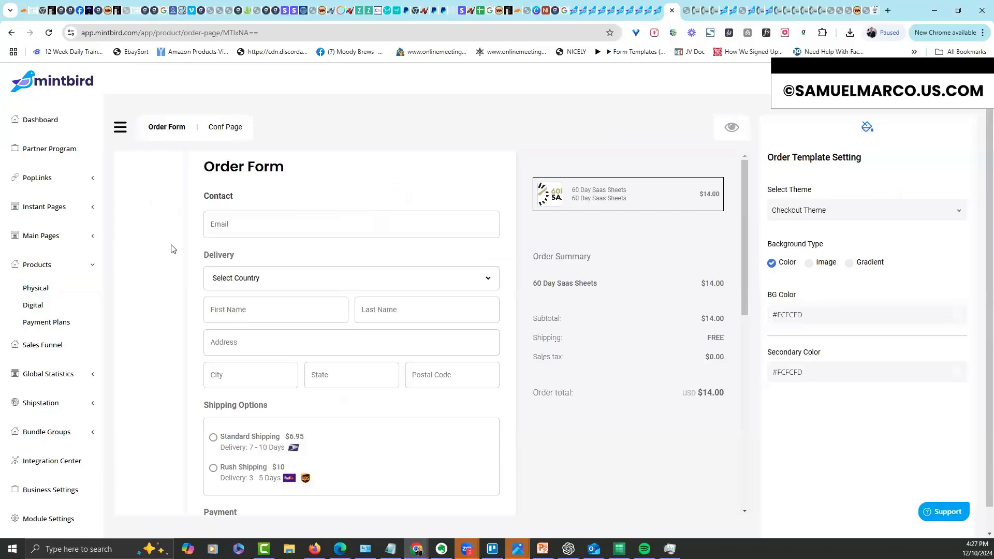
pyautogui.click(91, 265)
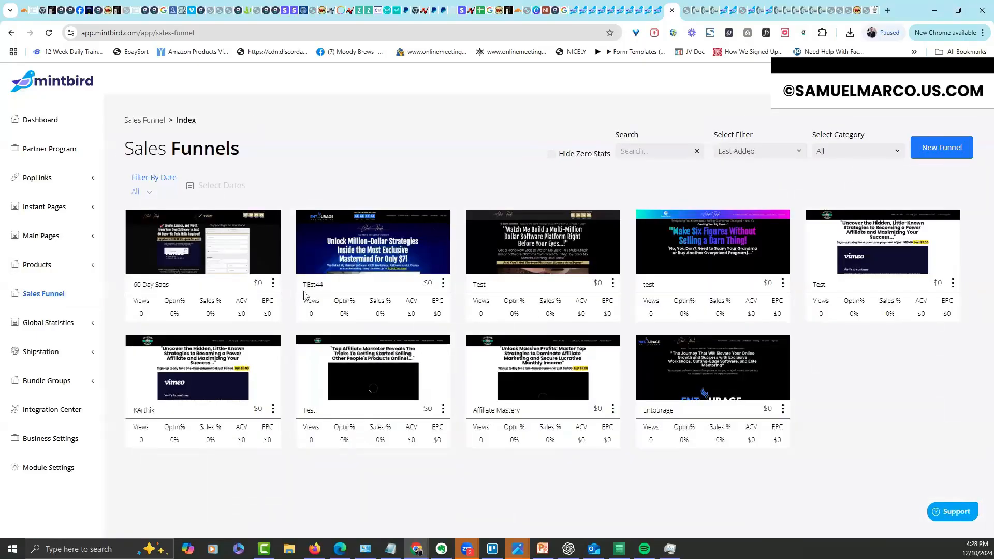
# In the 60 Day Saas funnel settings, set Stripe as payment processor with the connected account
pyautogui.click(240, 269)
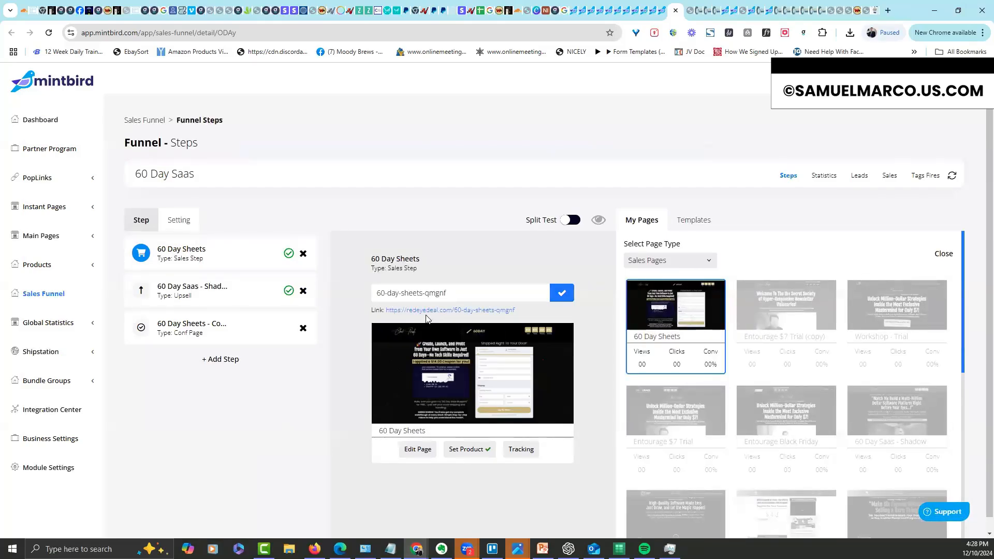
pyautogui.click(184, 222)
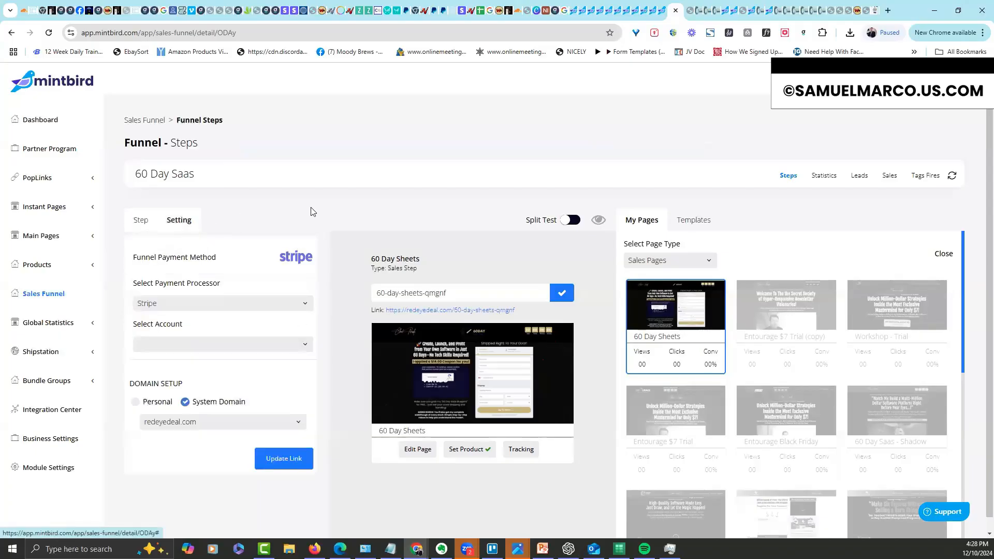
pyautogui.click(183, 305)
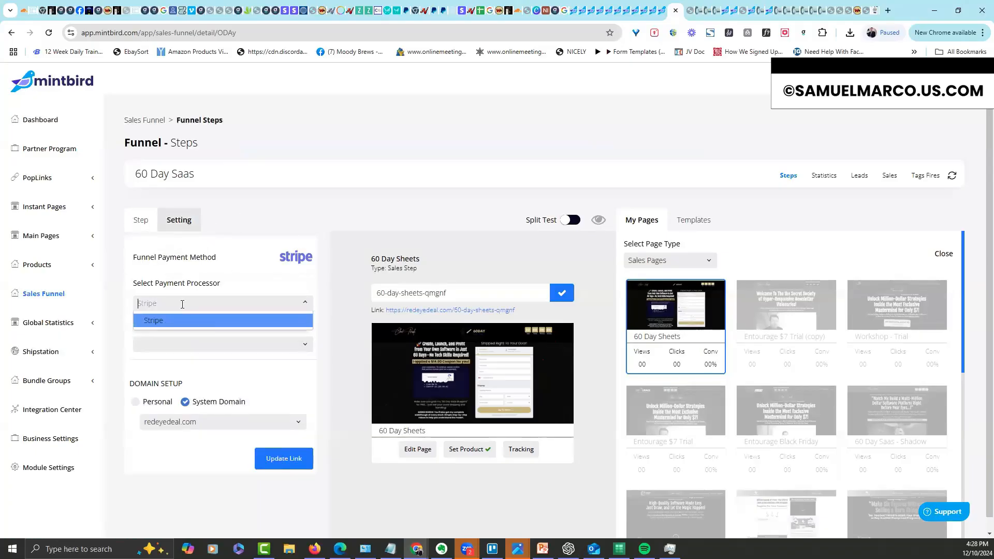
pyautogui.click(179, 322)
pyautogui.click(188, 340)
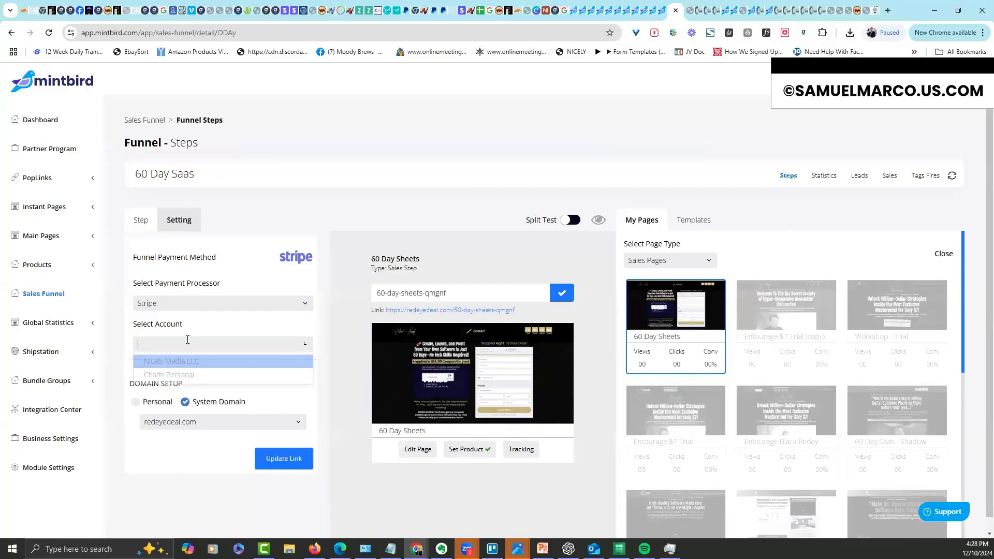
pyautogui.click(189, 360)
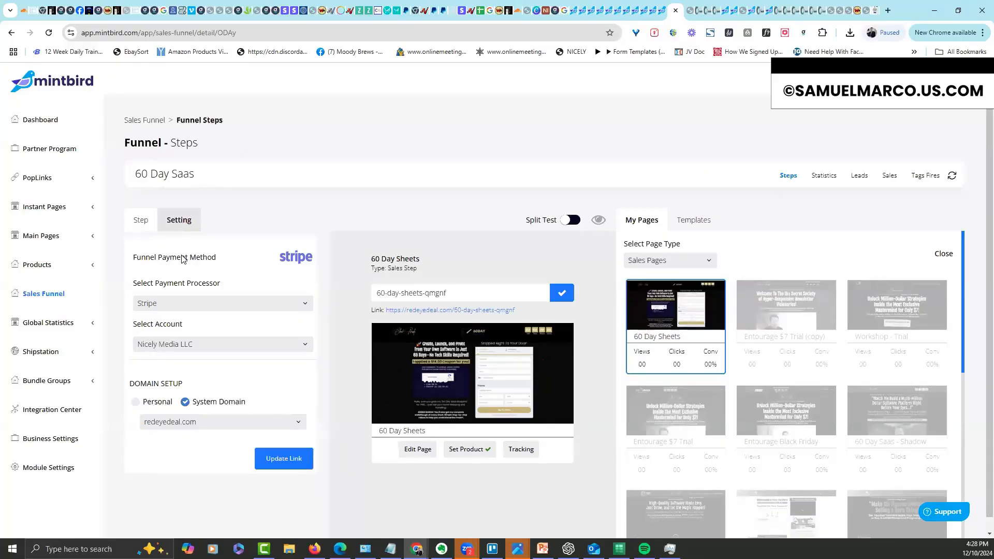
# Switch the funnel to personal domain blackboxshadowintensive.com and update its link
pyautogui.click(155, 403)
pyautogui.click(230, 424)
pyautogui.moveTo(301, 456); pyautogui.dragTo(302, 459)
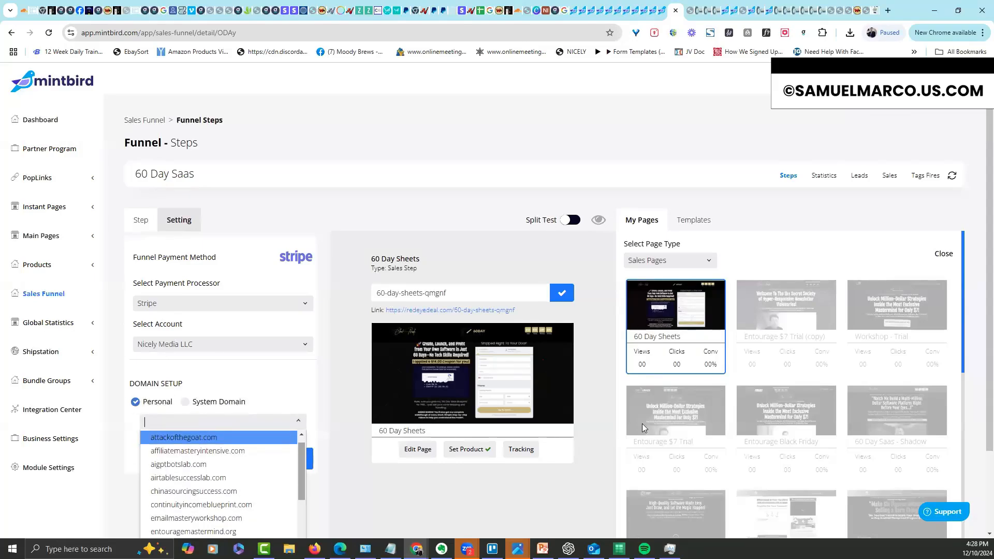
pyautogui.scroll(-3, 979, 396)
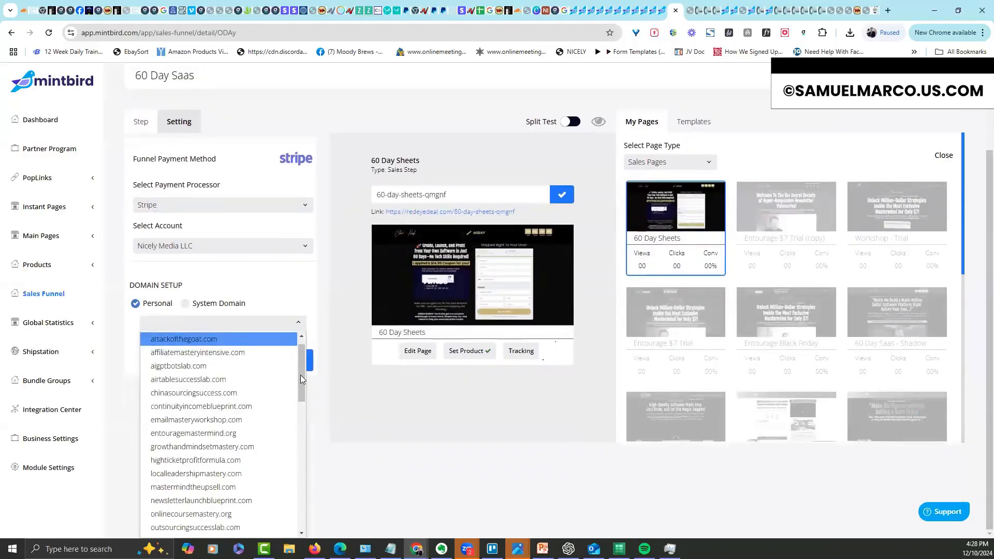
pyautogui.scroll(-10, 297, 458)
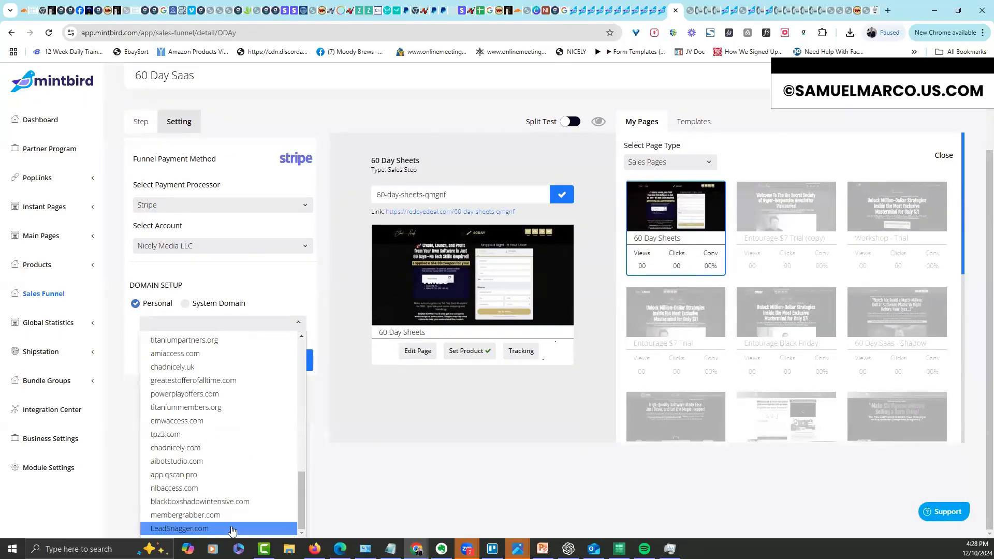
pyautogui.click(207, 502)
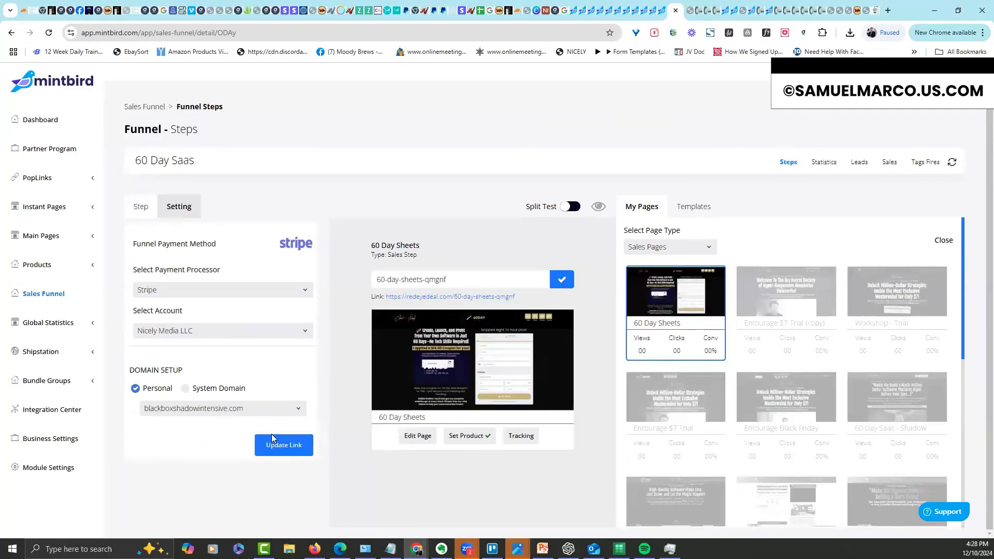
pyautogui.click(284, 444)
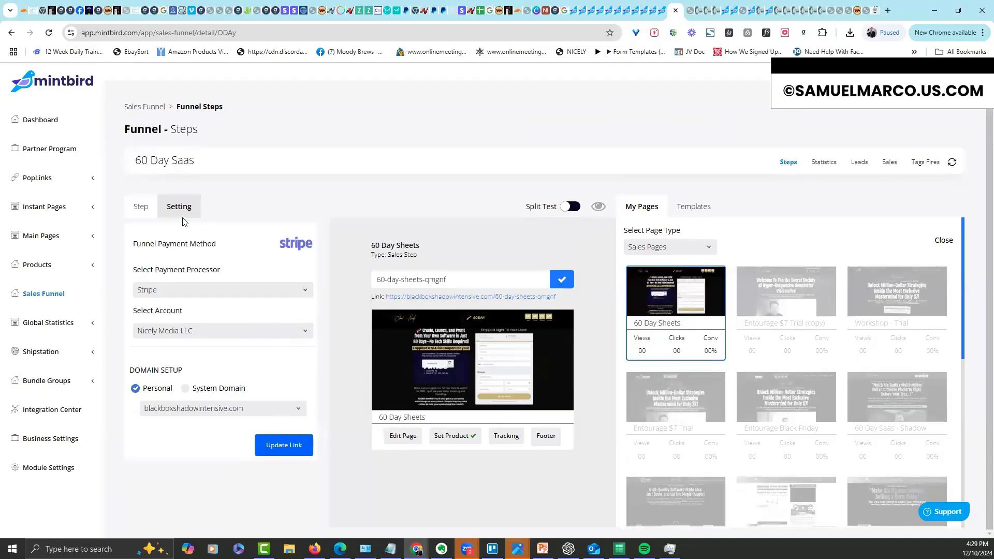
# Strip the random ending from the 60 Day Sheets sales step's slug and save it
pyautogui.click(141, 211)
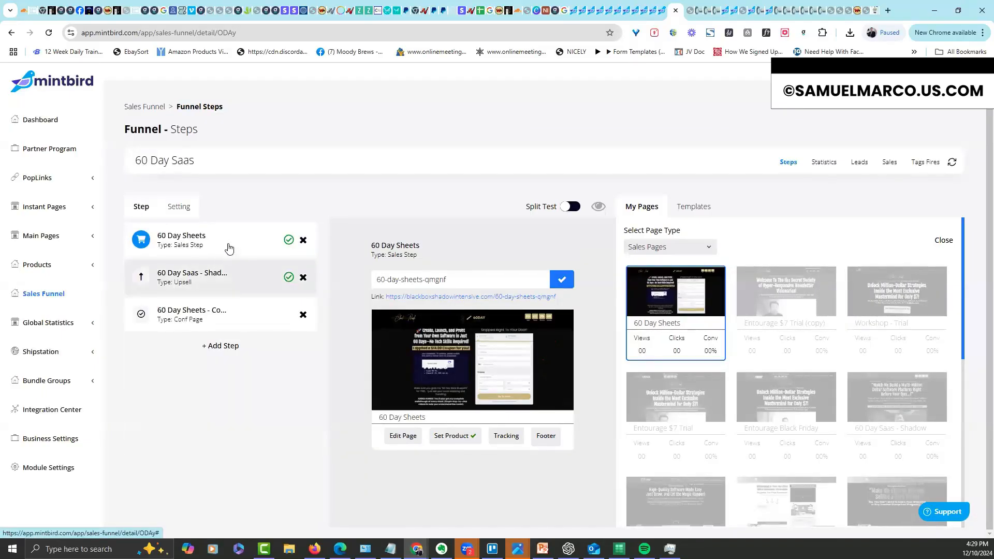
pyautogui.click(238, 285)
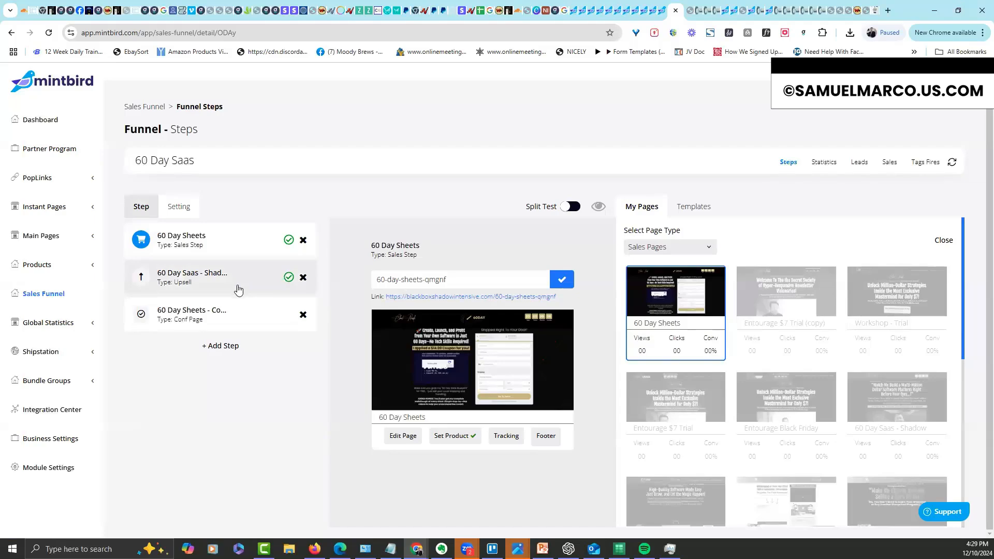
pyautogui.click(256, 316)
pyautogui.click(246, 248)
pyautogui.moveTo(447, 280); pyautogui.dragTo(425, 282)
pyautogui.hotkey('shift', 'Right')
pyautogui.press('BackSpace')
pyautogui.press('BackSpace')
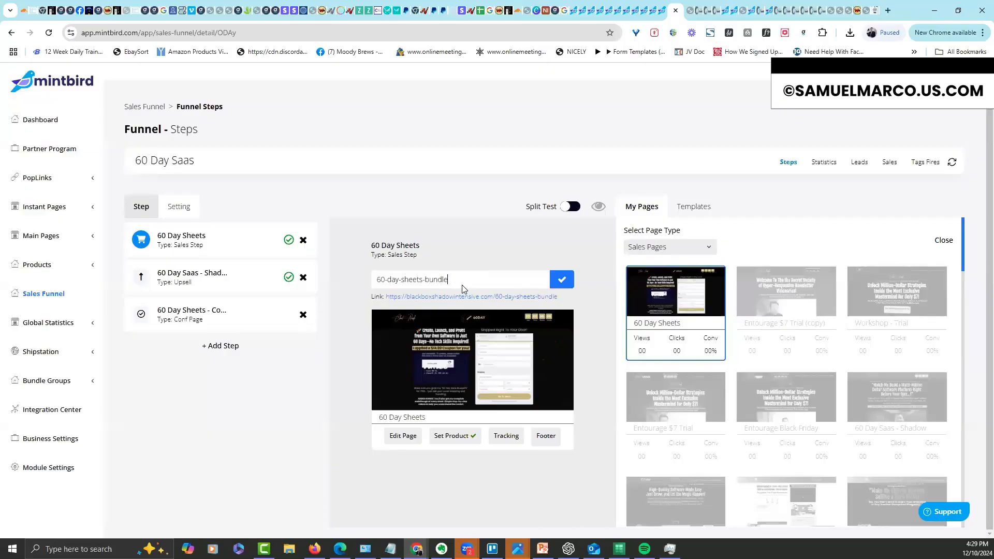
pyautogui.click(562, 279)
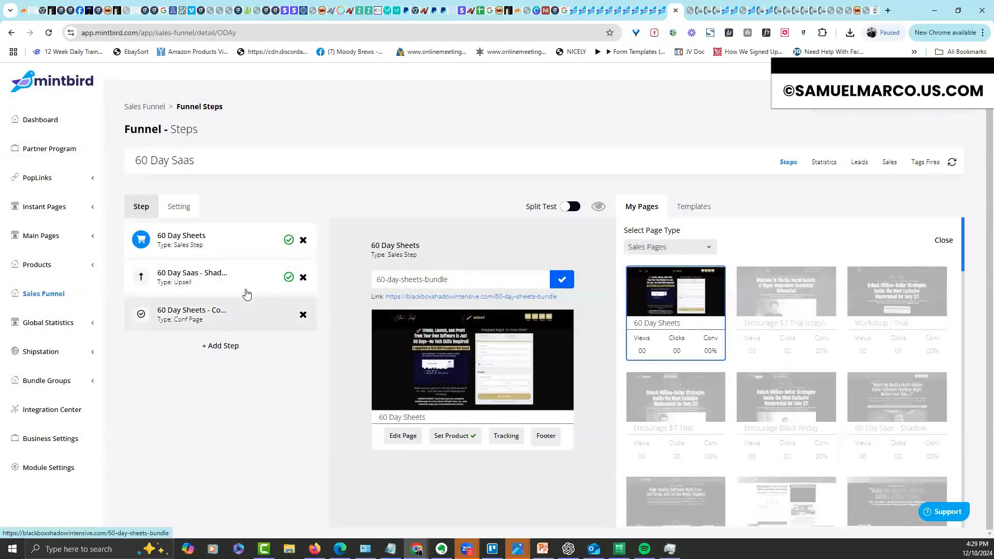
# Change the upsell slug to 60-day-saas-shadow-d and the confirmation slug to 60-day-sheets-conf2
pyautogui.click(246, 292)
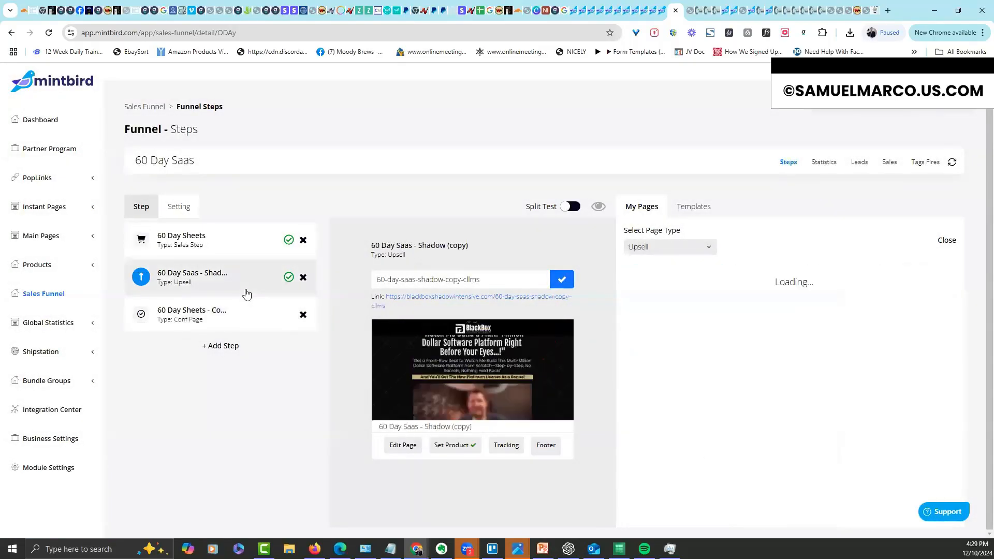
pyautogui.moveTo(479, 282); pyautogui.dragTo(447, 281)
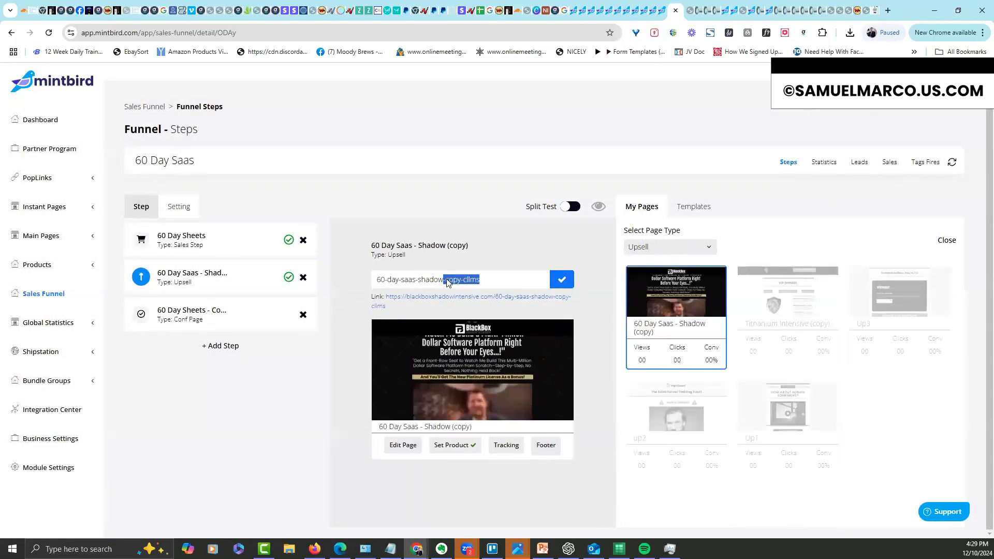
pyautogui.write('d')
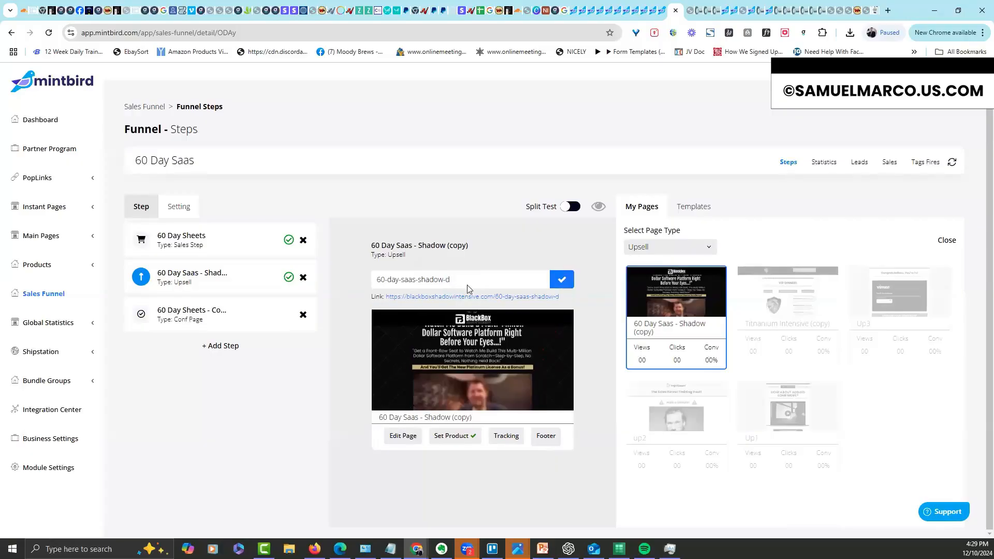
pyautogui.click(561, 280)
pyautogui.click(295, 321)
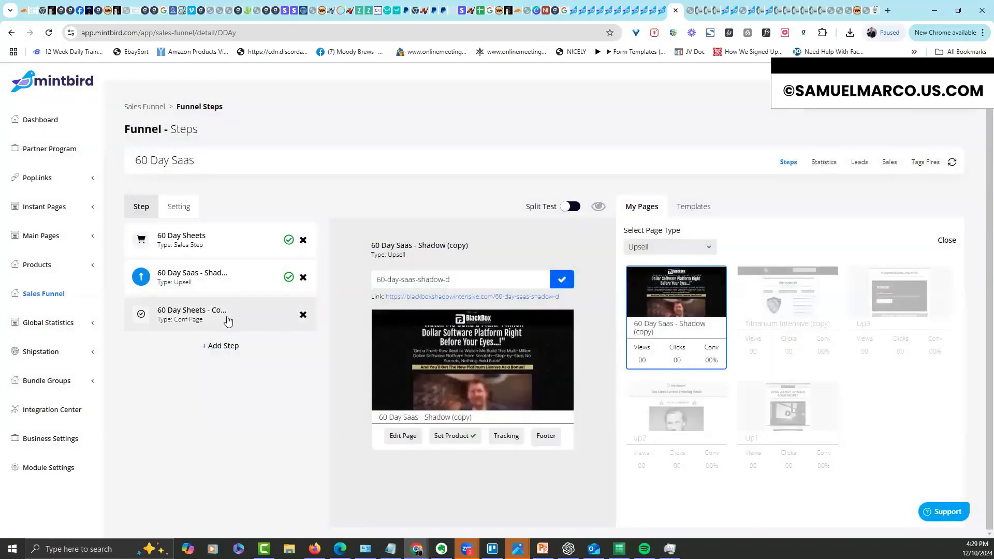
pyautogui.moveTo(477, 280); pyautogui.dragTo(446, 279)
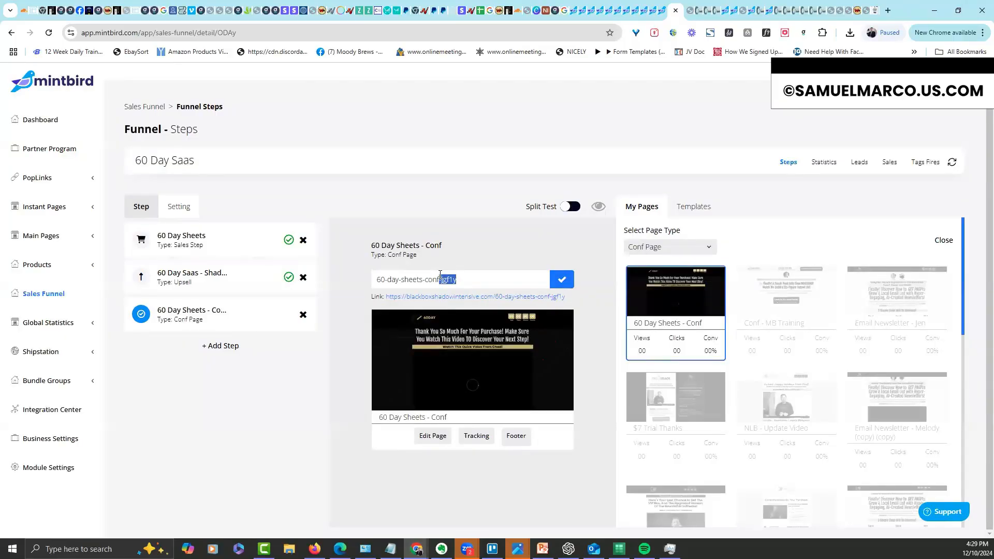
pyautogui.press('BackSpace')
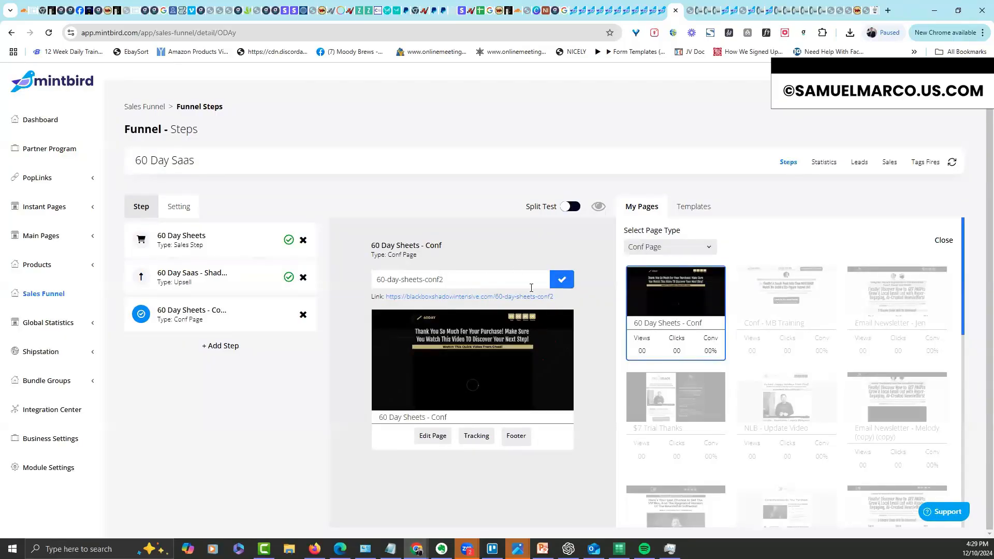
pyautogui.click(562, 280)
# Review the funnel's Statistics, Leads, Sales and Tags Fires tabs, then go to Integrations from the account menu
pyautogui.click(828, 166)
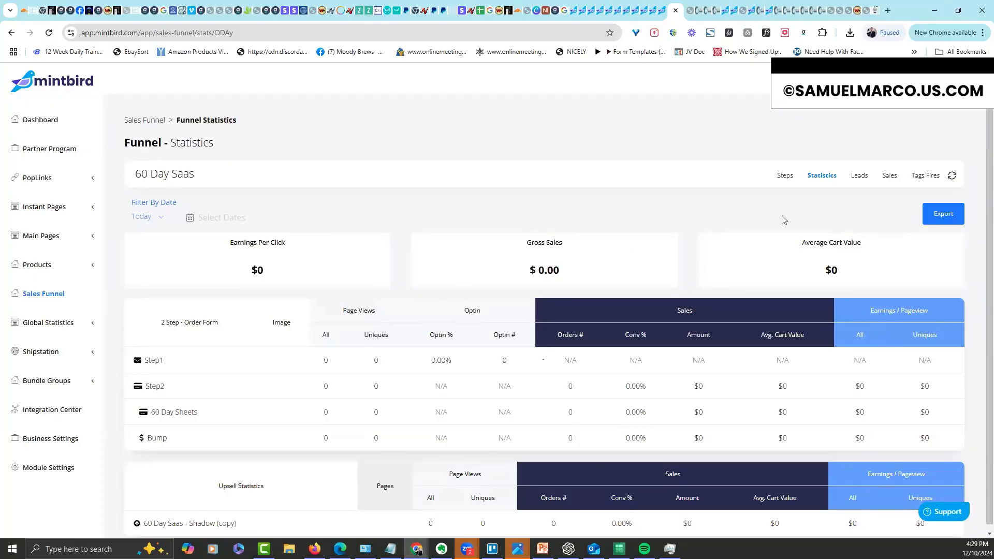
pyautogui.click(862, 176)
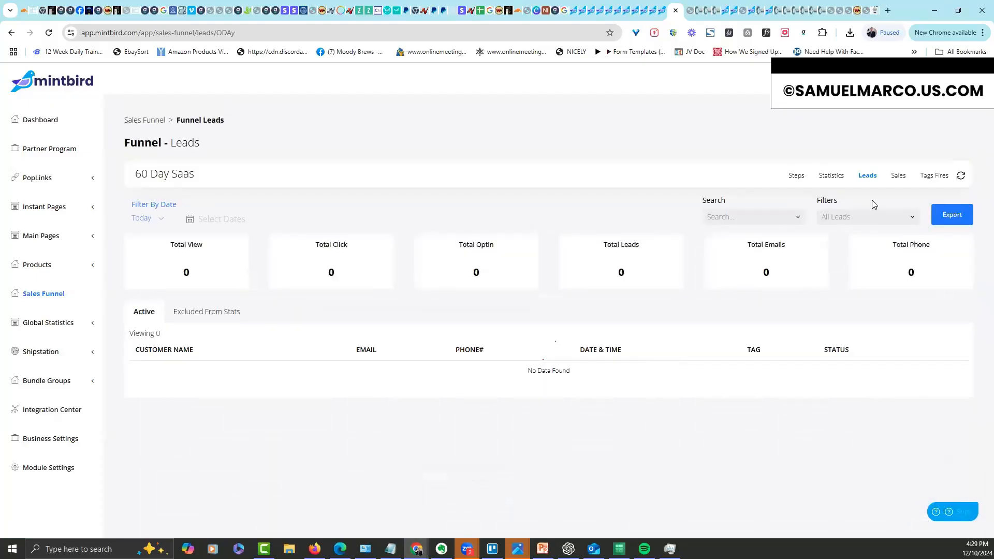
pyautogui.click(900, 175)
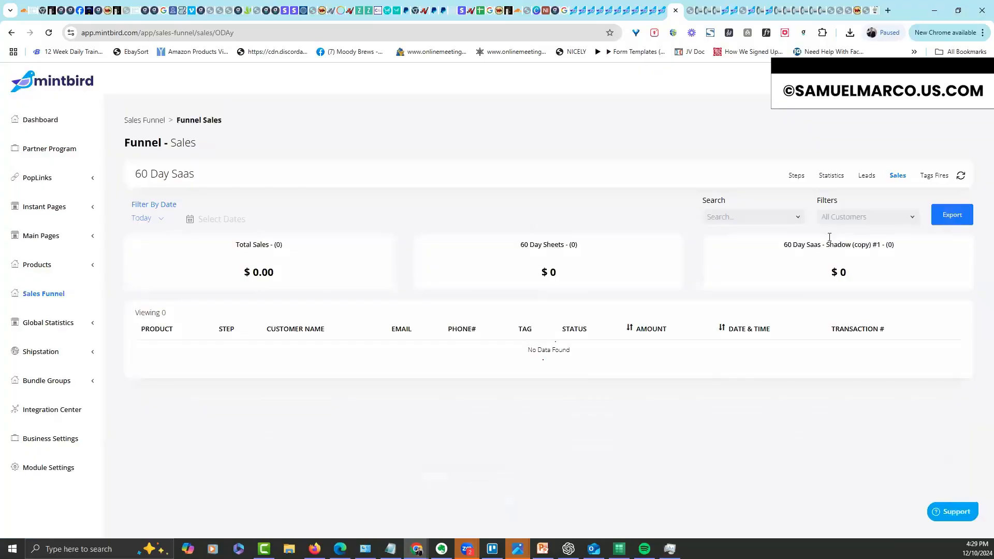
pyautogui.click(931, 176)
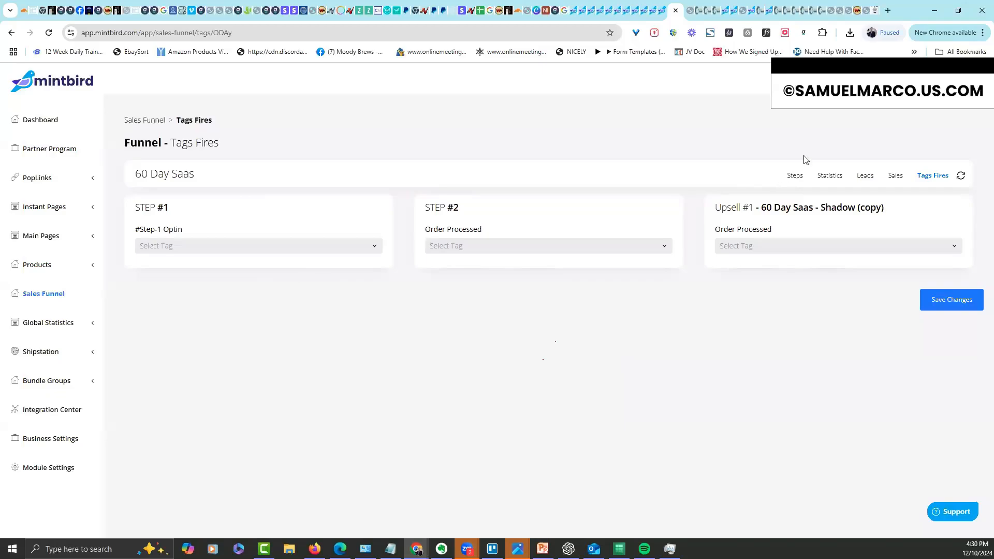
pyautogui.click(894, 81)
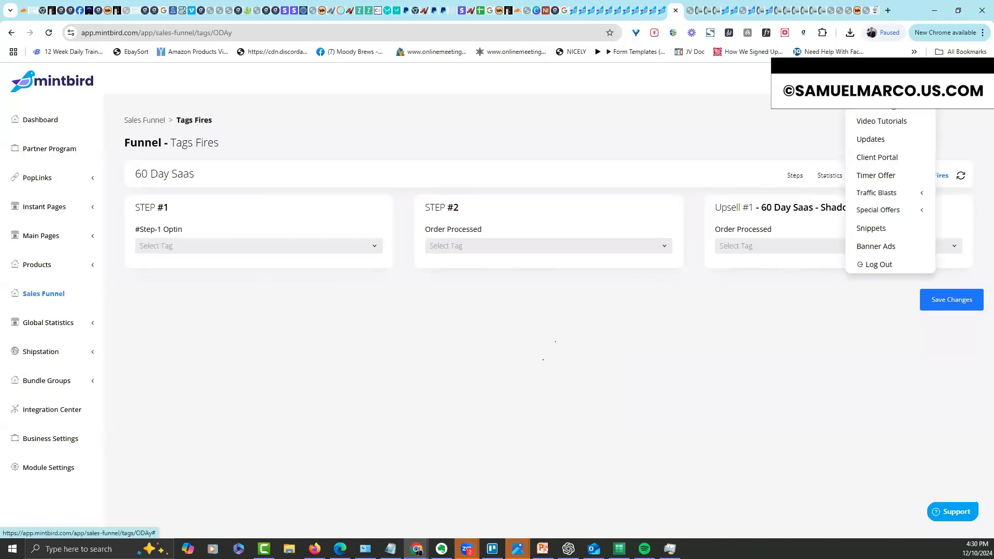
pyautogui.click(889, 104)
# Check the Shipstation connection under Shipment Integration, then open Products > Physical
pyautogui.click(279, 138)
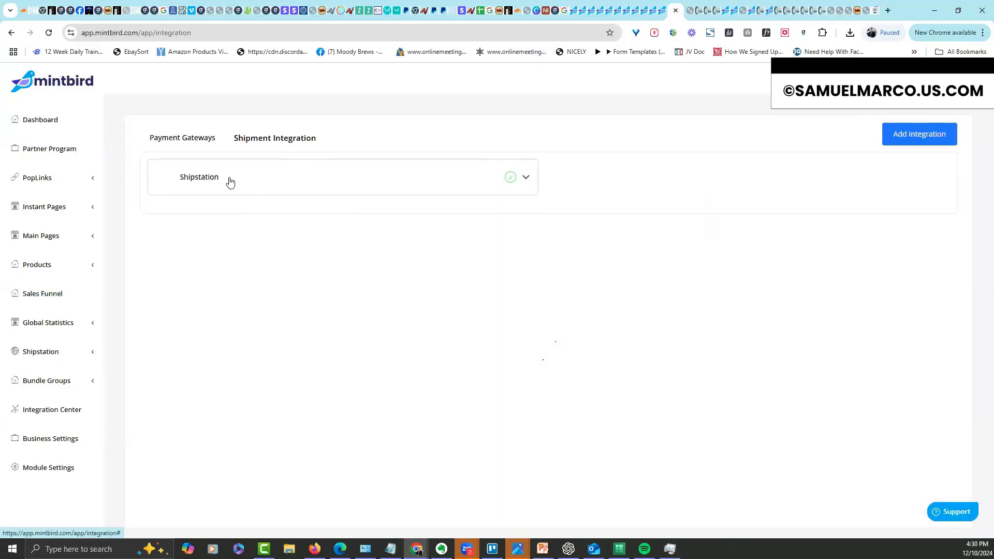
pyautogui.click(524, 180)
pyautogui.click(216, 191)
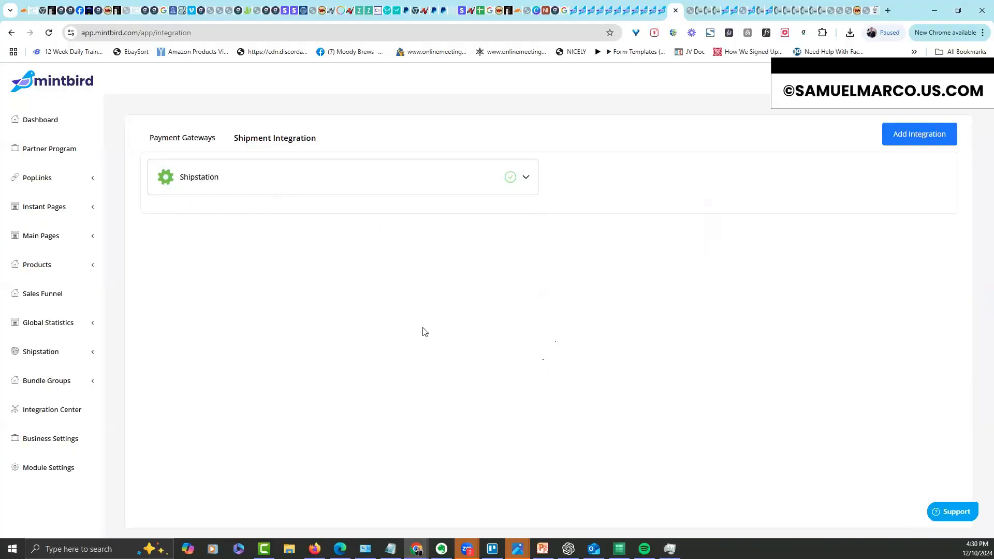
pyautogui.click(79, 265)
pyautogui.click(44, 287)
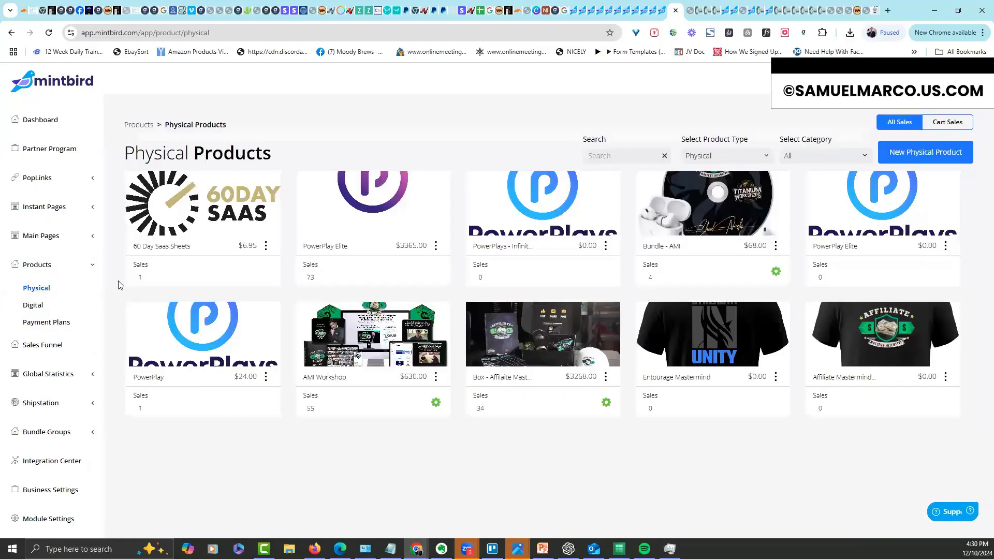
# Edit 60 Day Saas Sheets to activate Shipstation with store Titanium Workshops, and save
pyautogui.click(267, 247)
pyautogui.click(284, 269)
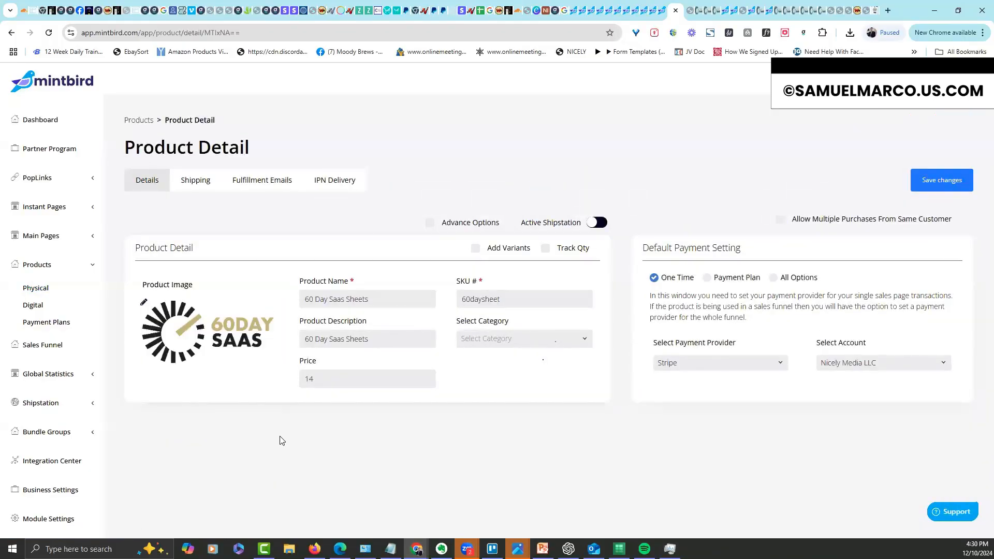
pyautogui.click(597, 223)
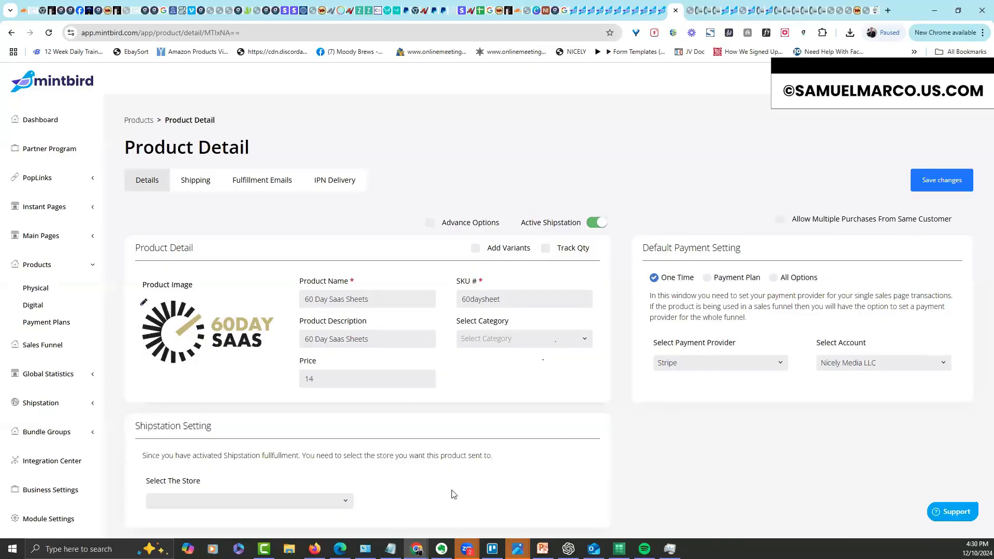
pyautogui.click(346, 499)
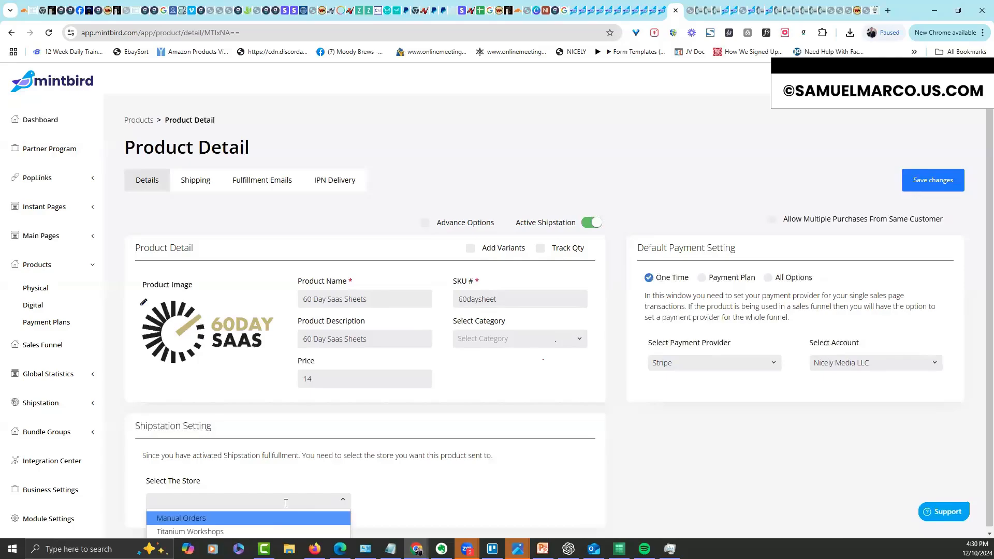
pyautogui.click(262, 530)
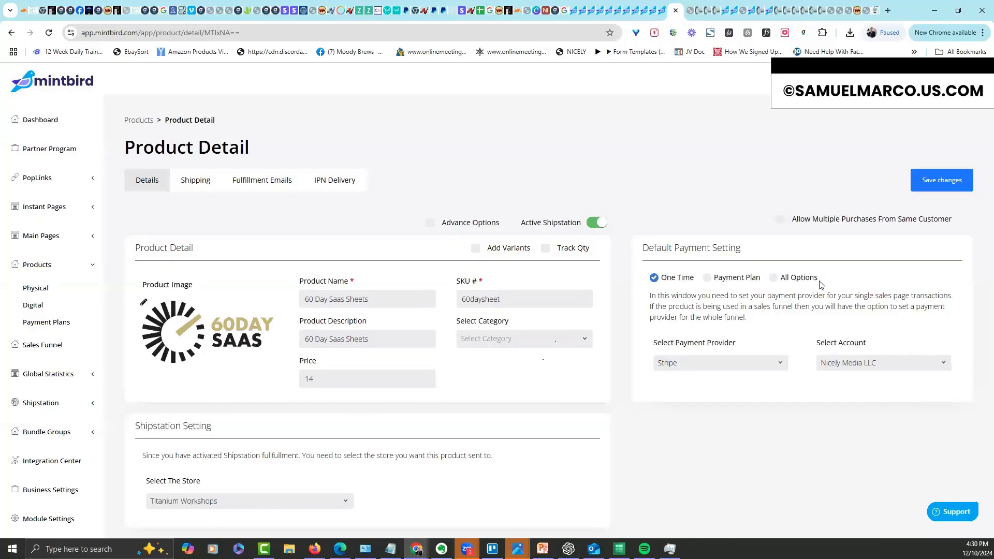
pyautogui.click(925, 192)
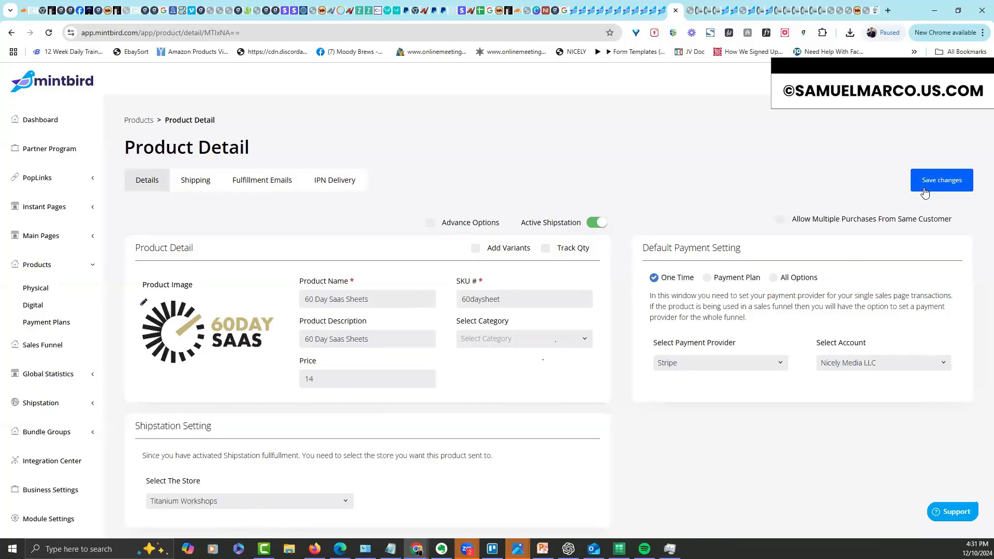
# Under Advance Options, try Add Variants, Track Qty and Bulk Pricing, turning each back off
pyautogui.click(430, 224)
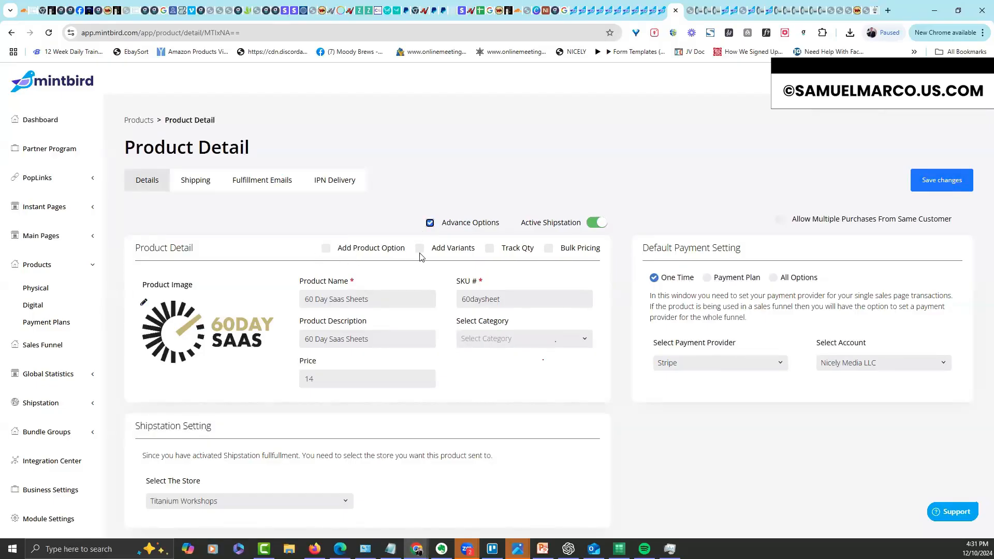
pyautogui.click(420, 249)
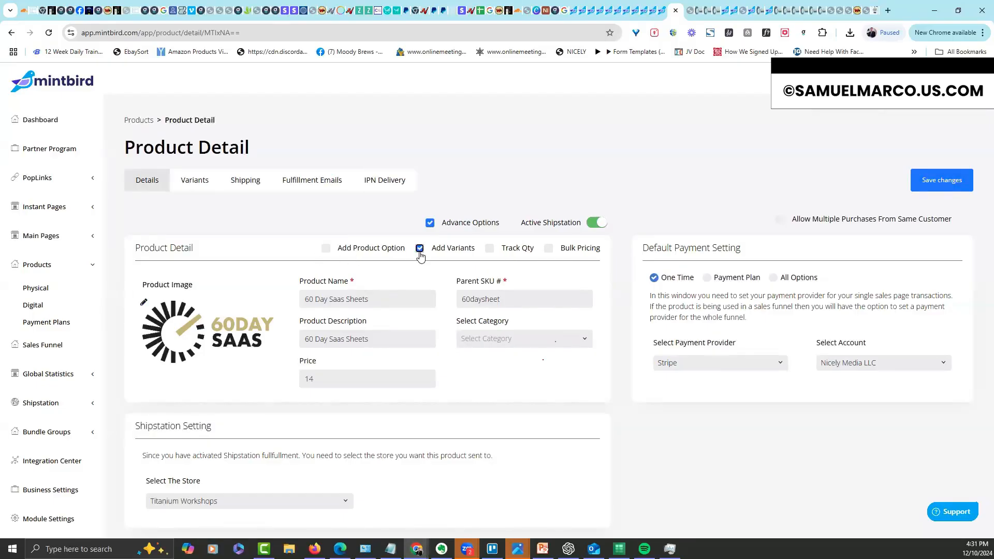
pyautogui.click(420, 252)
pyautogui.click(489, 252)
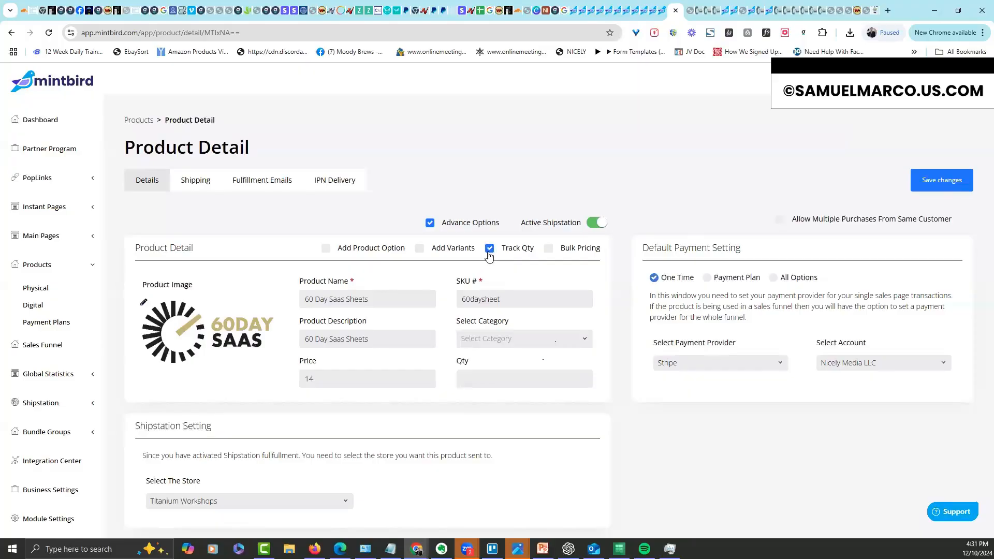
pyautogui.click(489, 252)
pyautogui.click(549, 250)
pyautogui.click(549, 250)
# Turn Product Options and Advance Options back off, save the product, and return to Physical products
pyautogui.click(327, 250)
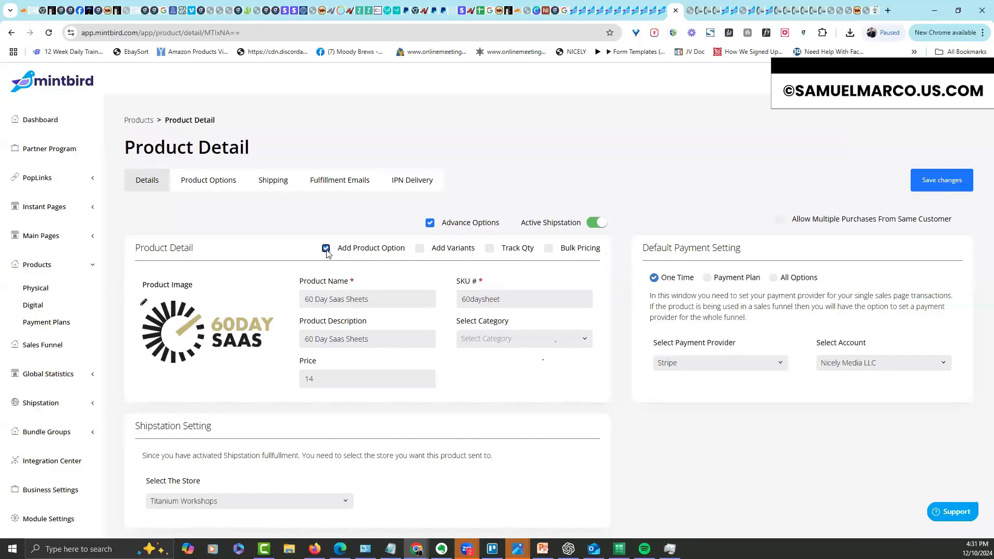
pyautogui.click(207, 186)
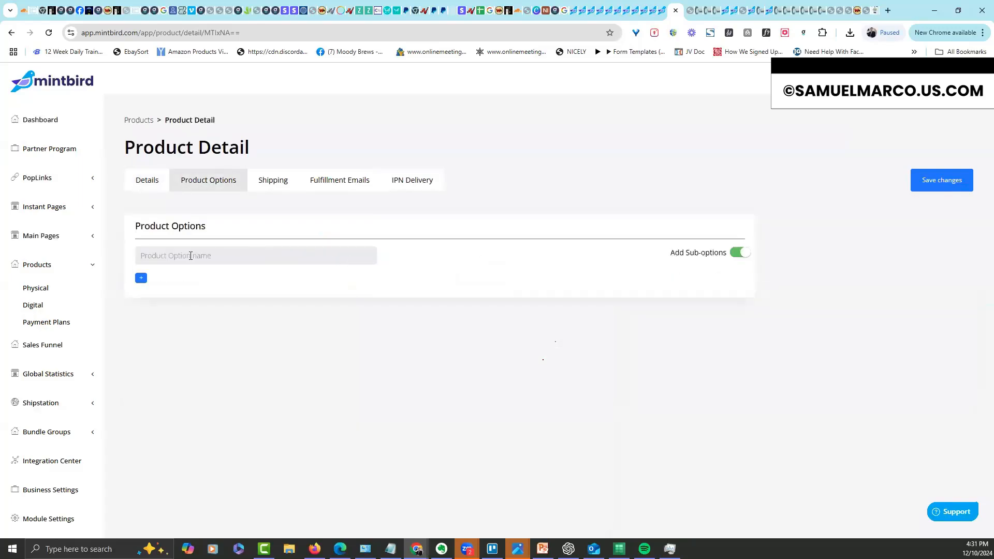
pyautogui.click(141, 185)
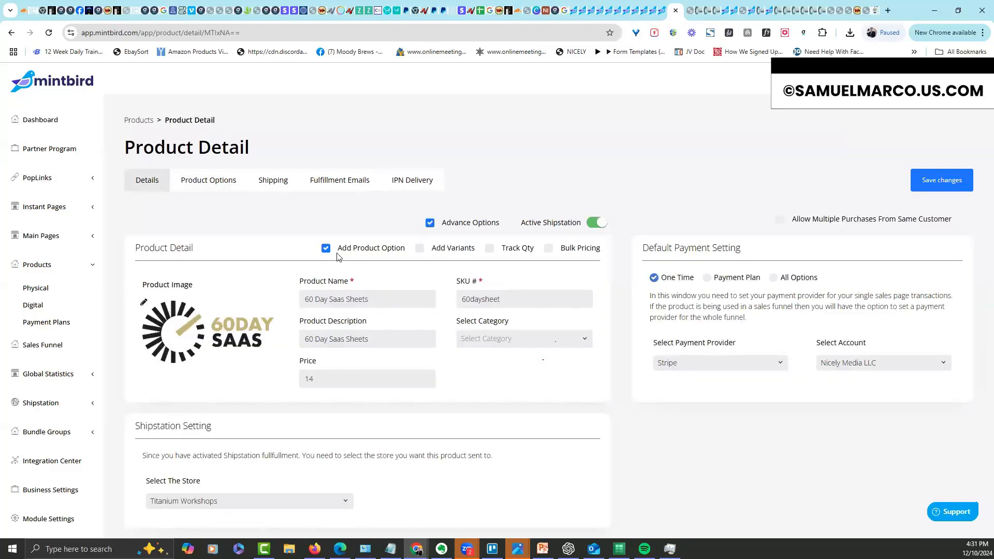
pyautogui.click(325, 249)
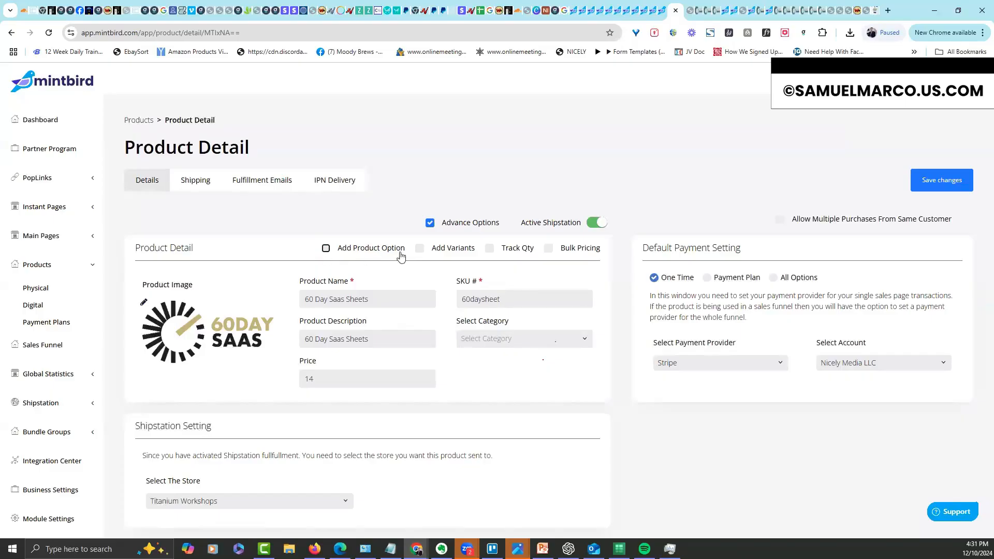
pyautogui.click(429, 224)
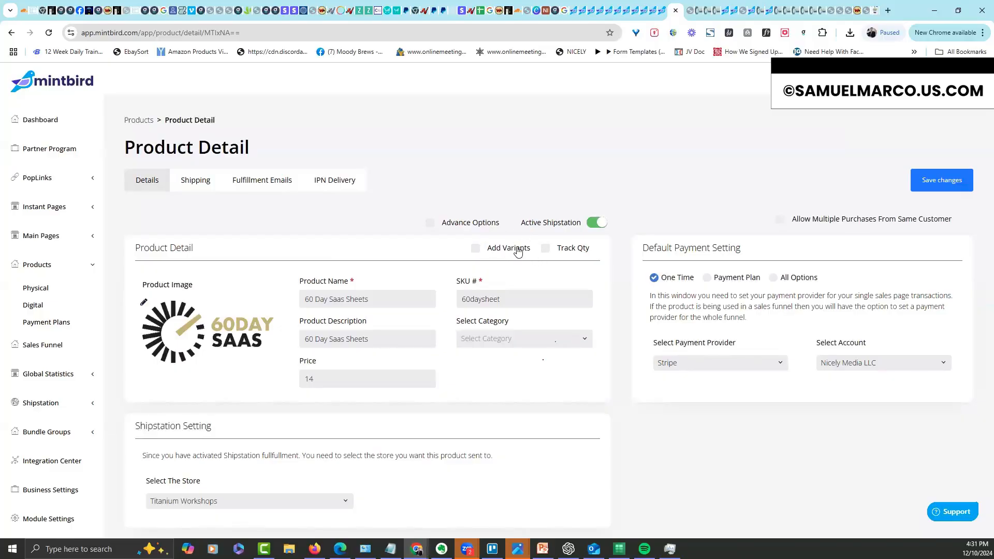
pyautogui.click(948, 184)
pyautogui.click(37, 288)
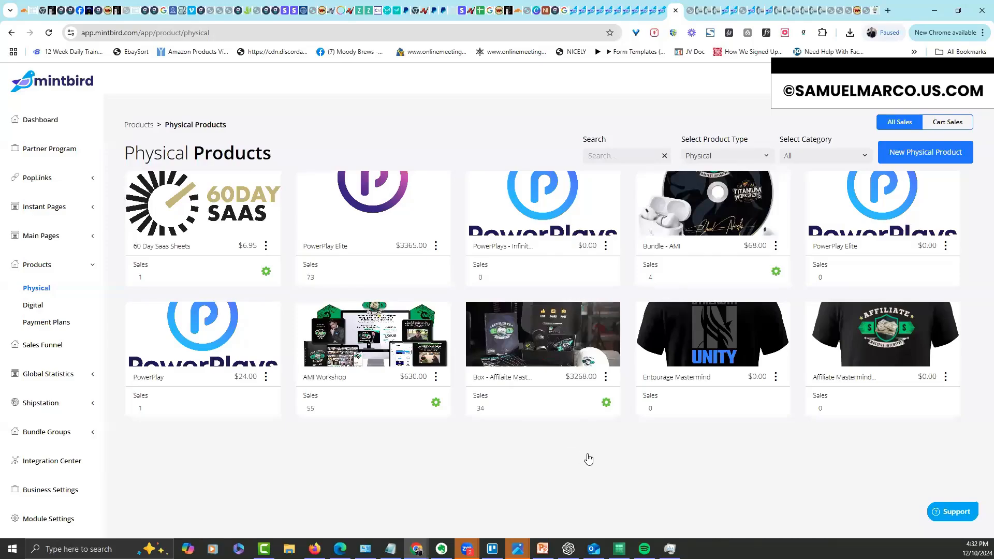
pyautogui.click(34, 307)
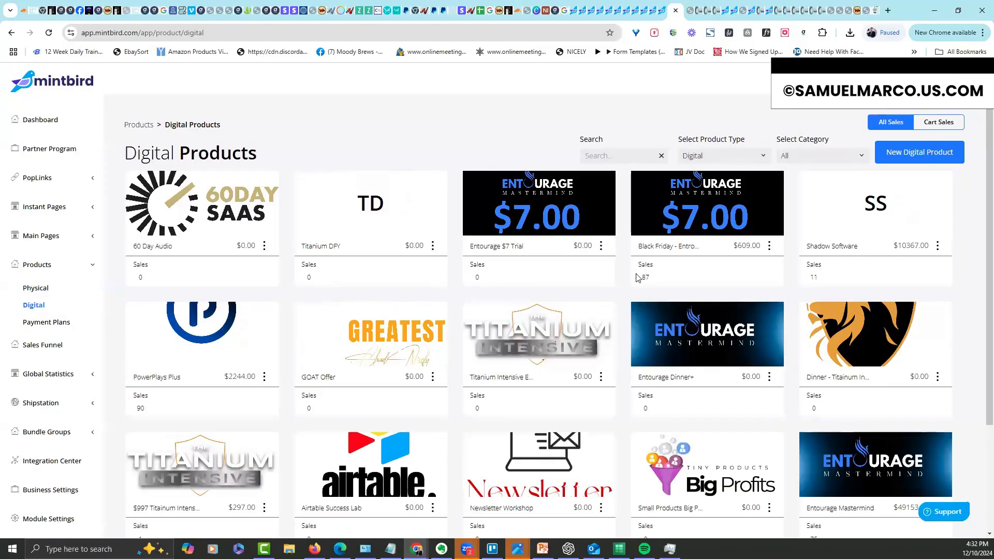
pyautogui.click(50, 266)
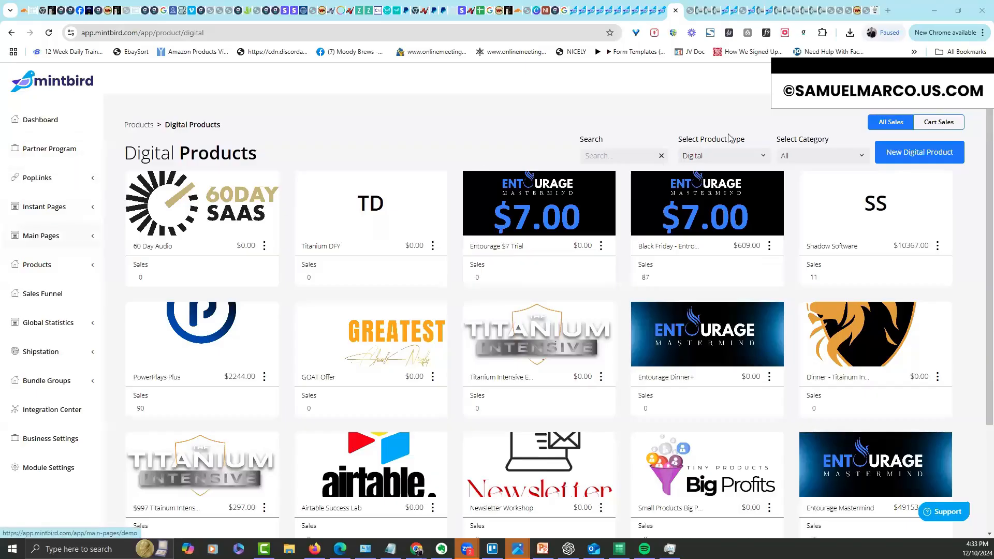
pyautogui.click(889, 81)
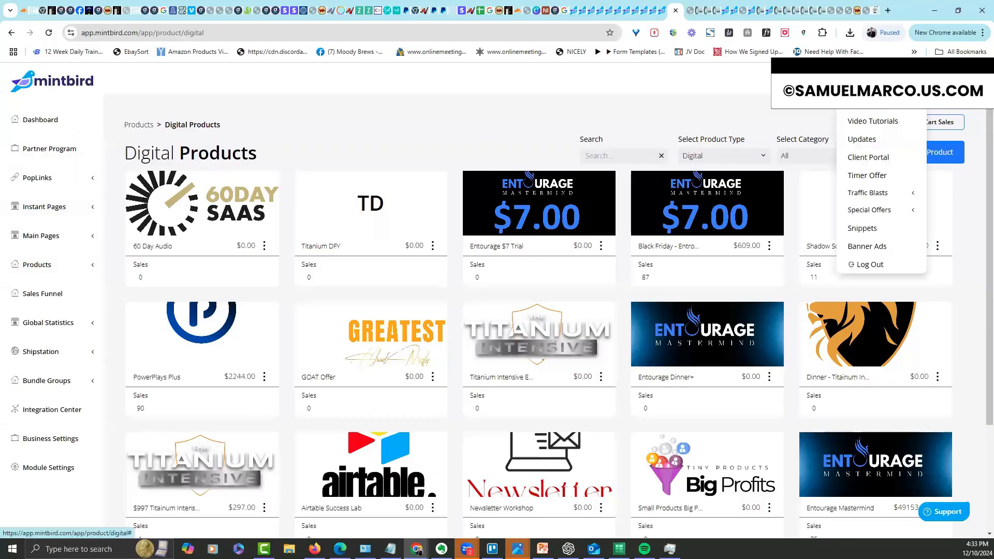
pyautogui.click(880, 104)
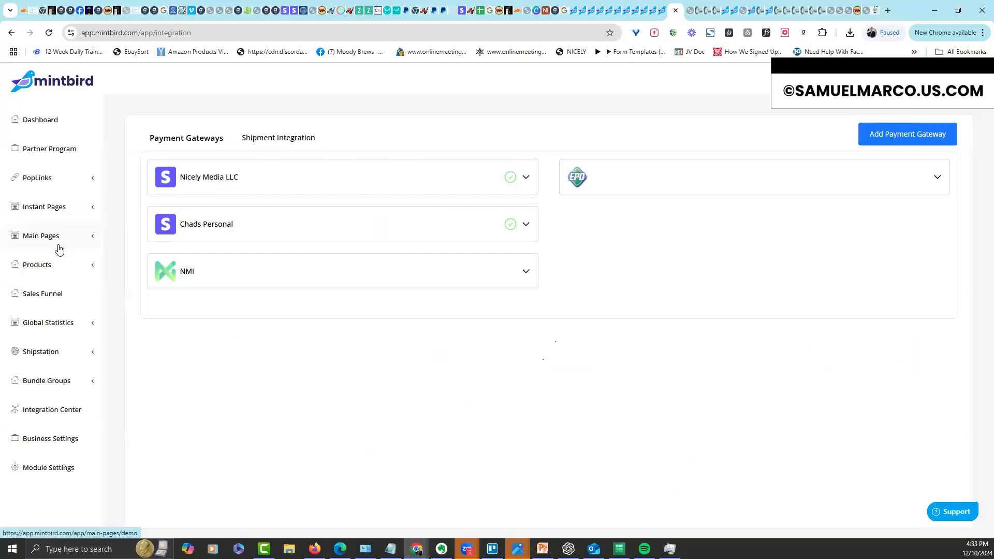
pyautogui.click(48, 269)
pyautogui.click(36, 287)
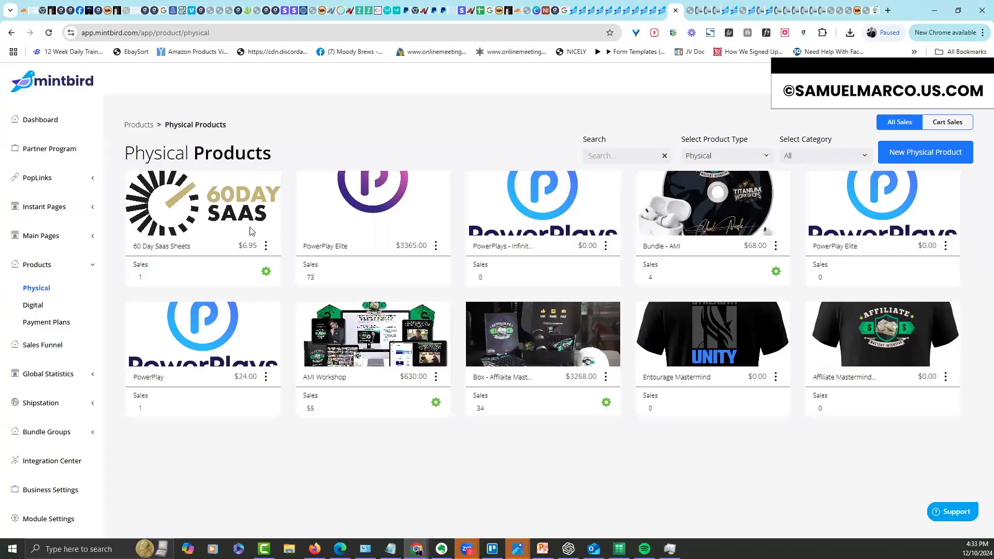
# Under Main Pages > Sales Pages, start a new sales page named testchad
pyautogui.click(53, 234)
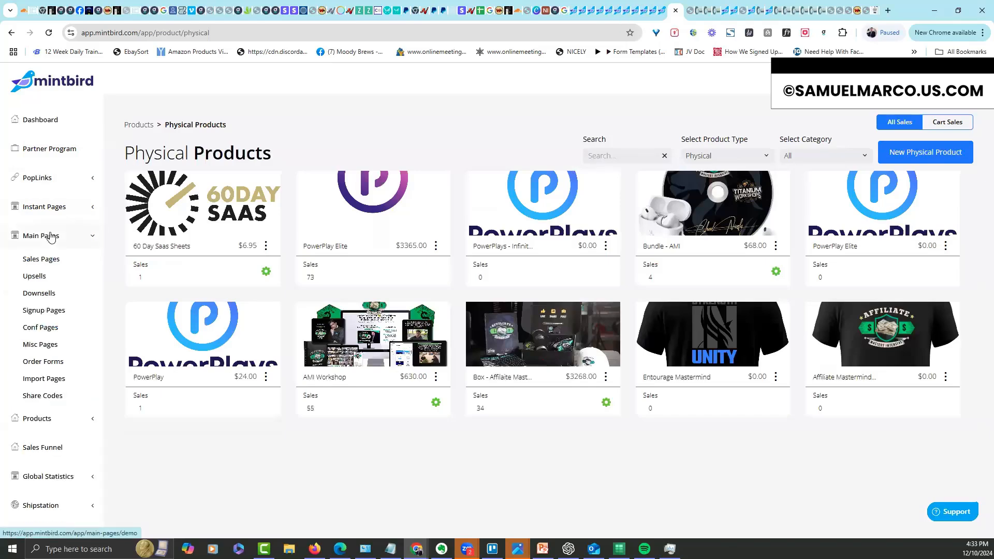
pyautogui.click(51, 263)
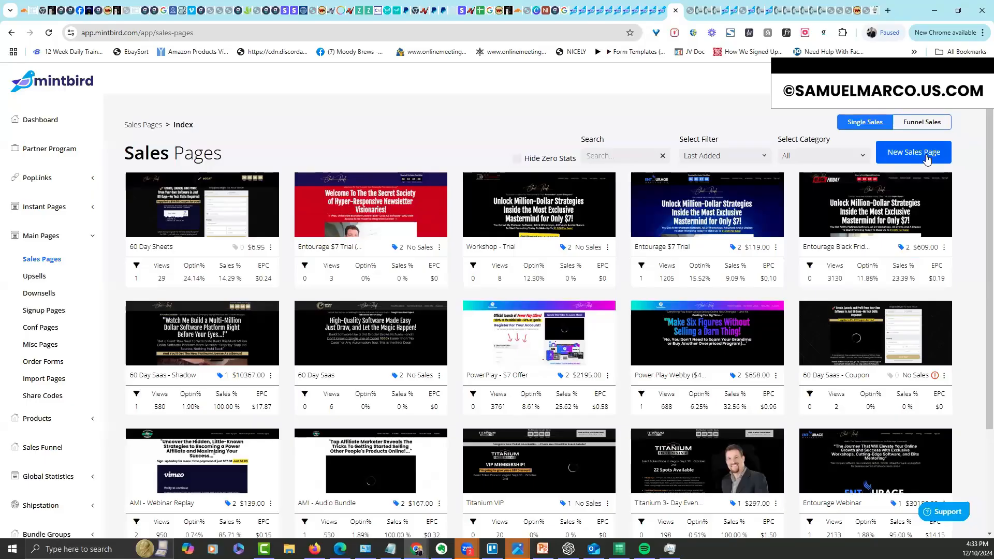
pyautogui.click(927, 158)
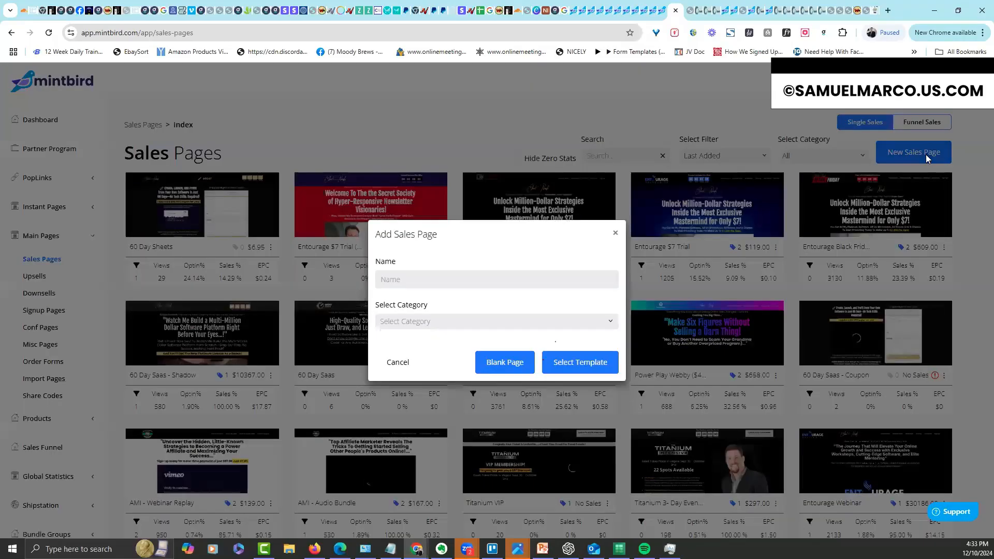
pyautogui.write('testchad')
# Start the page from blank and add a Click to Sign up button to its empty row
pyautogui.click(488, 362)
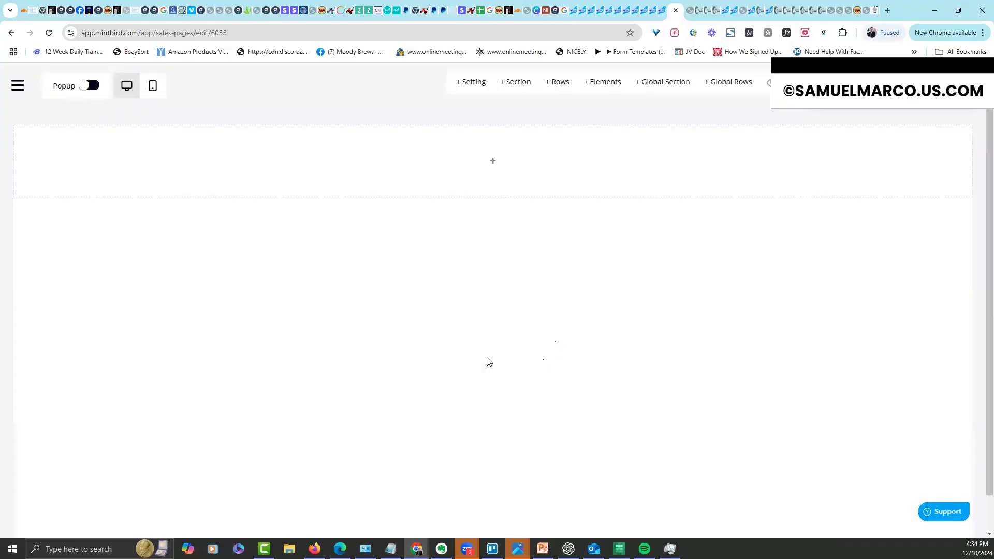
pyautogui.click(493, 161)
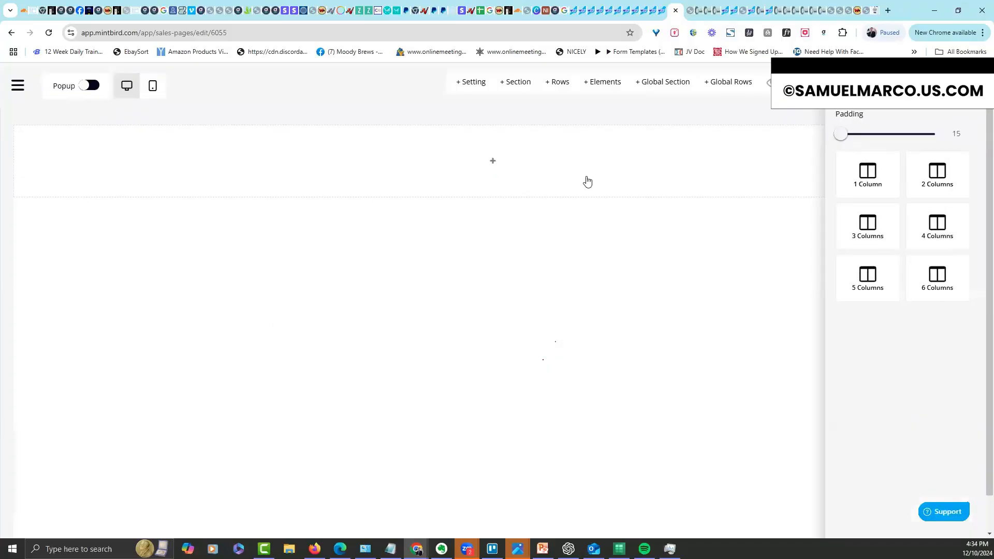
pyautogui.click(495, 174)
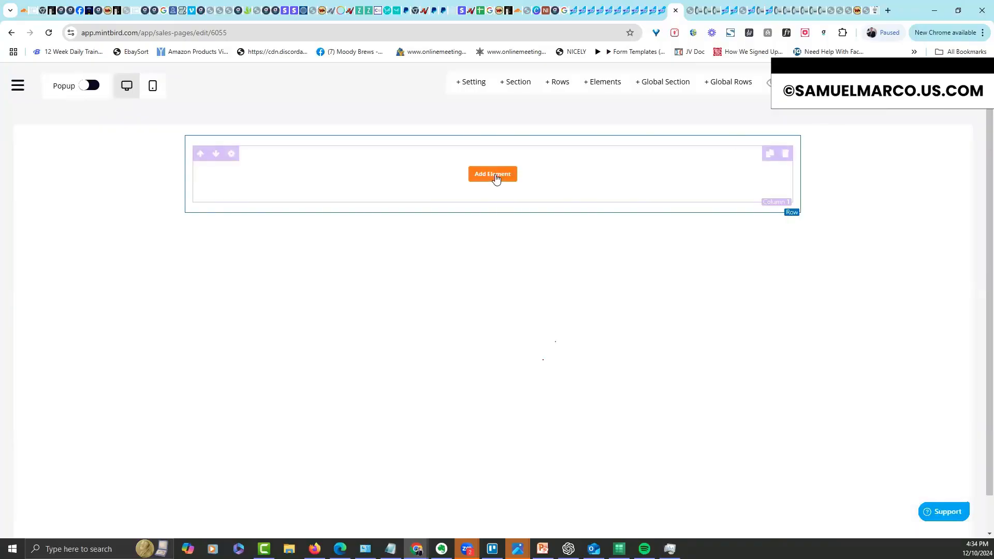
pyautogui.click(875, 458)
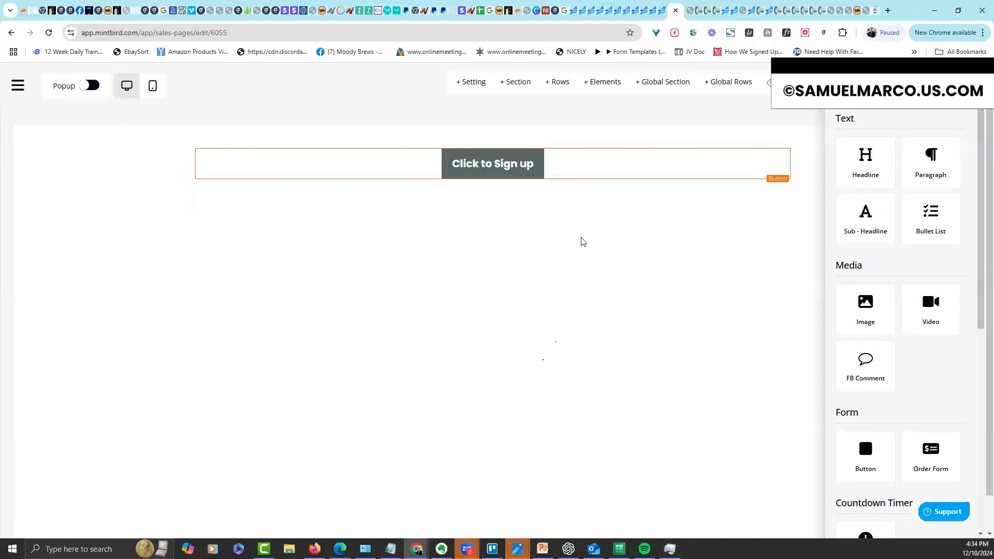
# Look over the button's settings and link options, close the panel, and return to Sales Funnels
pyautogui.click(490, 172)
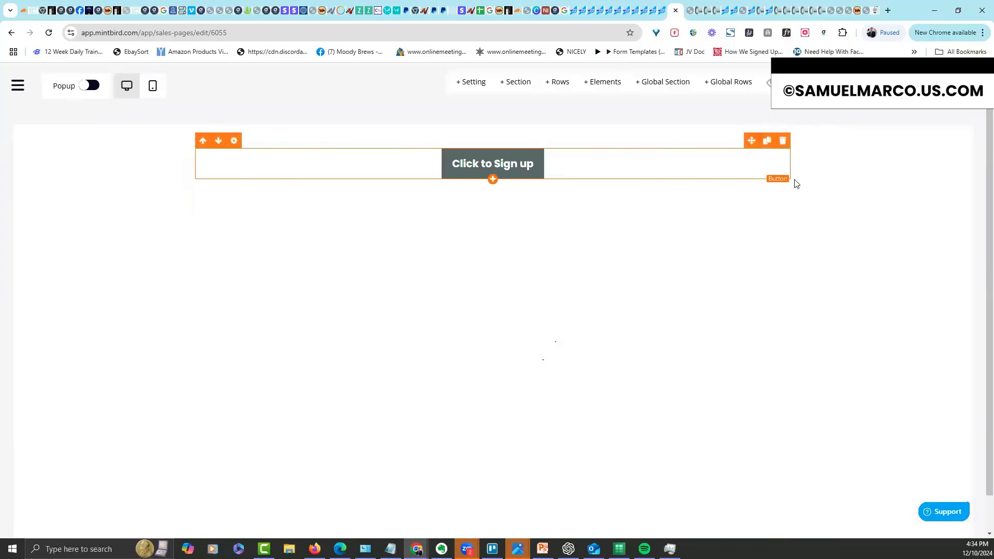
pyautogui.click(870, 126)
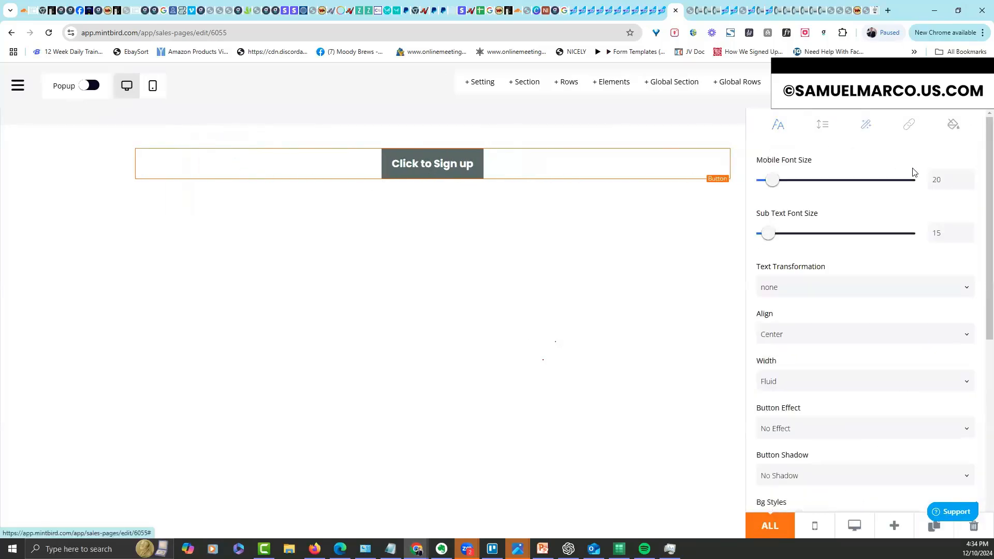
pyautogui.click(910, 126)
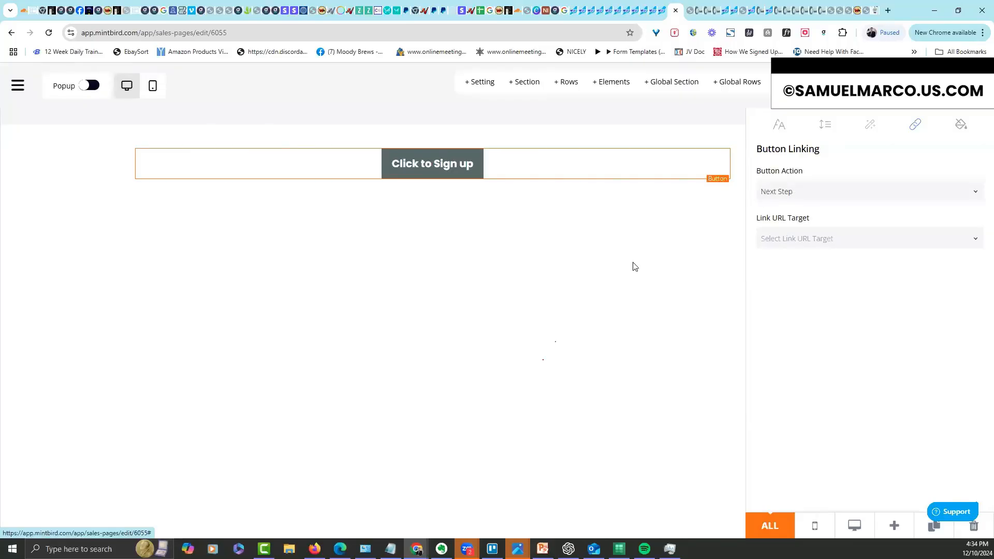
pyautogui.click(600, 282)
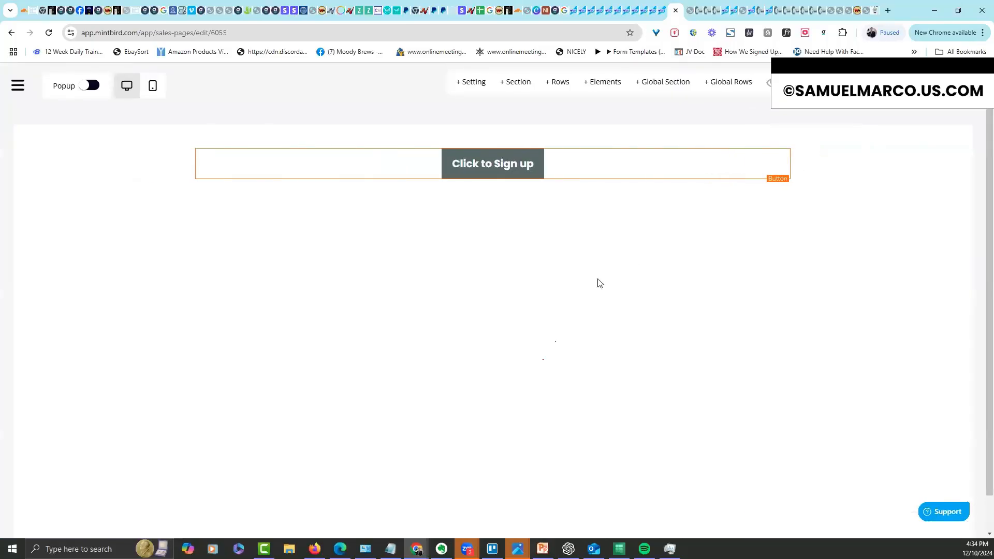
pyautogui.click(663, 10)
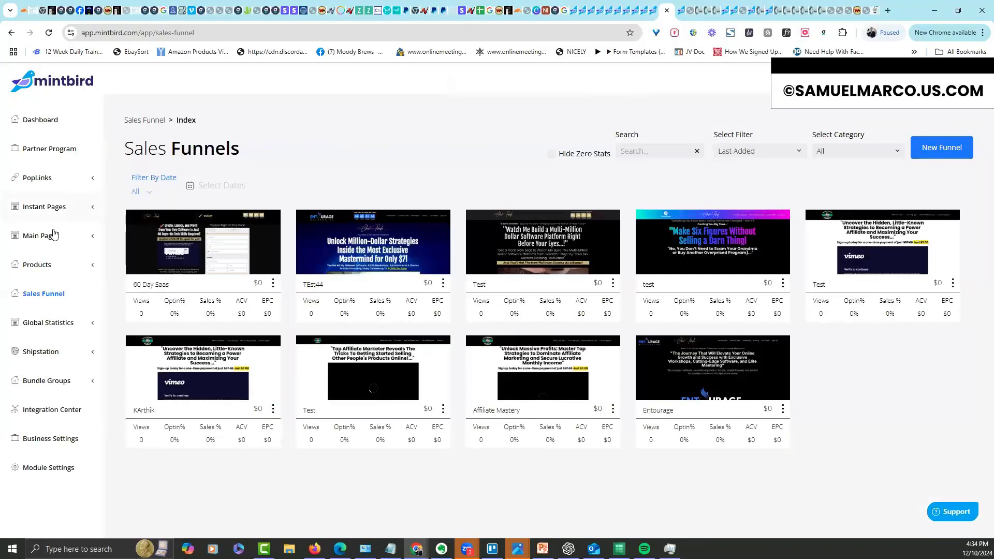
# Link the testchad sales page to the 60 Day Audio product, then open its live link
pyautogui.click(78, 236)
pyautogui.click(62, 260)
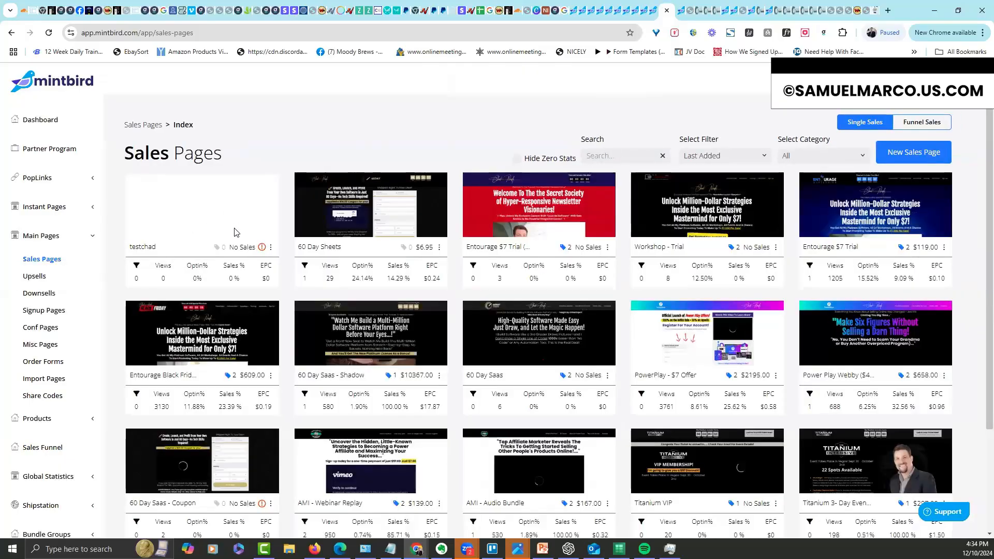
pyautogui.moveTo(262, 248)
pyautogui.click(271, 247)
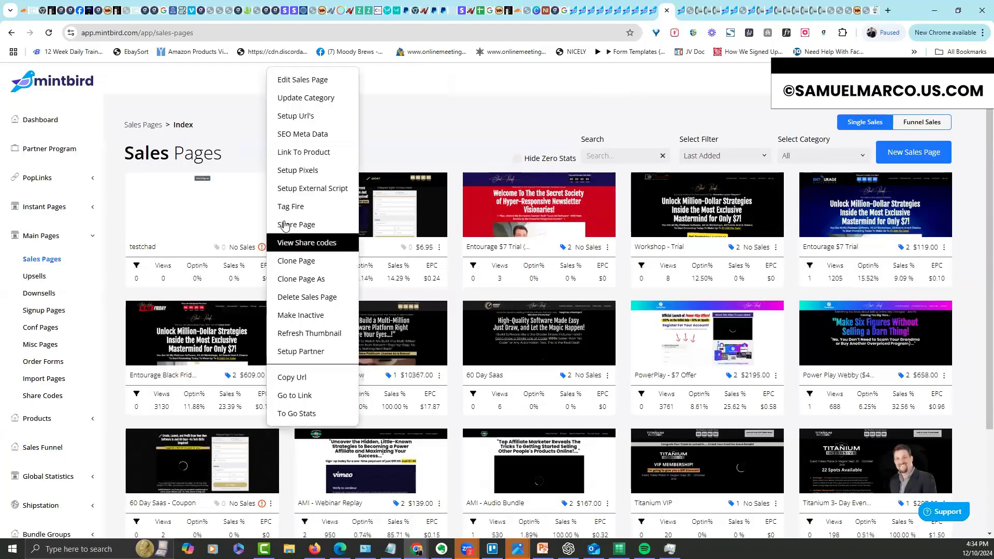
pyautogui.click(300, 152)
pyautogui.click(446, 302)
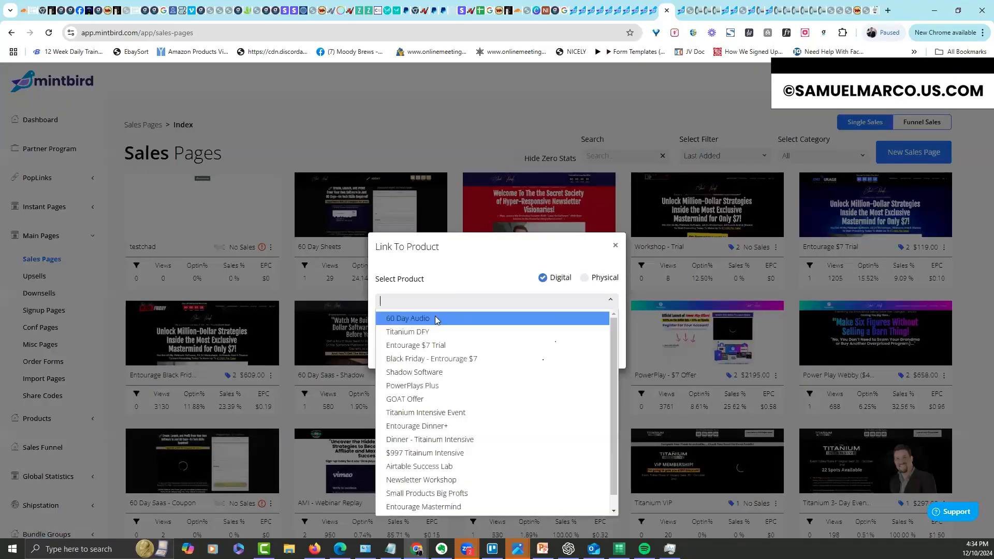
pyautogui.click(438, 320)
pyautogui.click(569, 349)
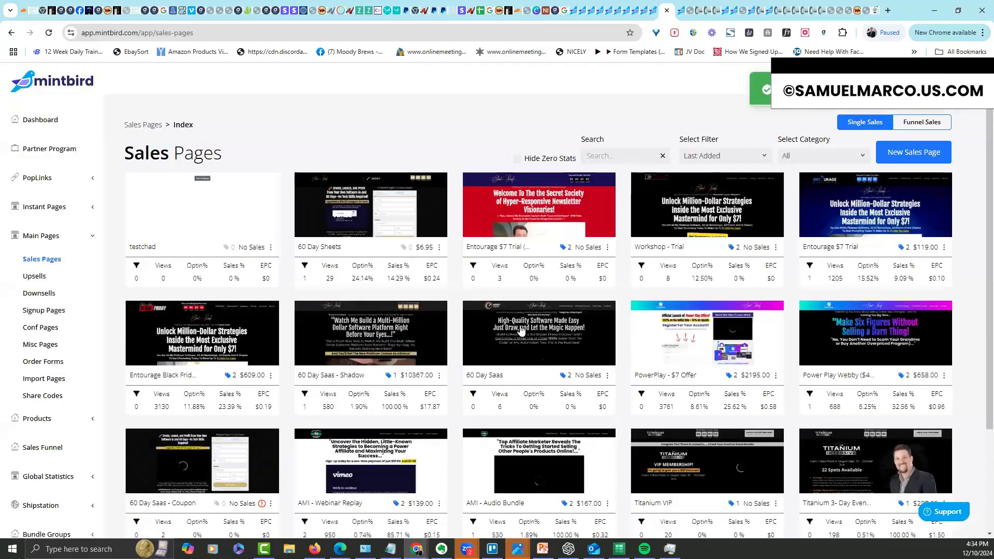
pyautogui.click(271, 248)
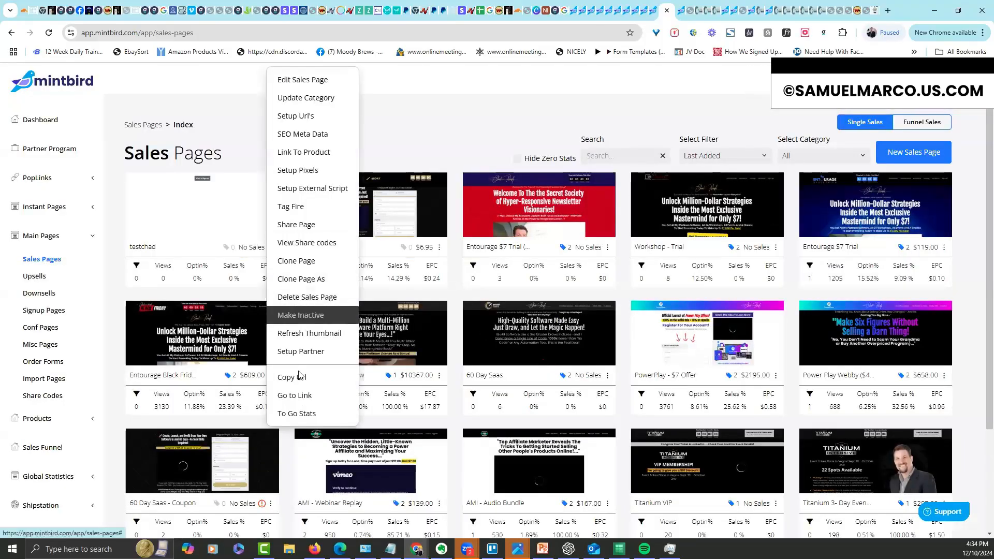
pyautogui.click(311, 393)
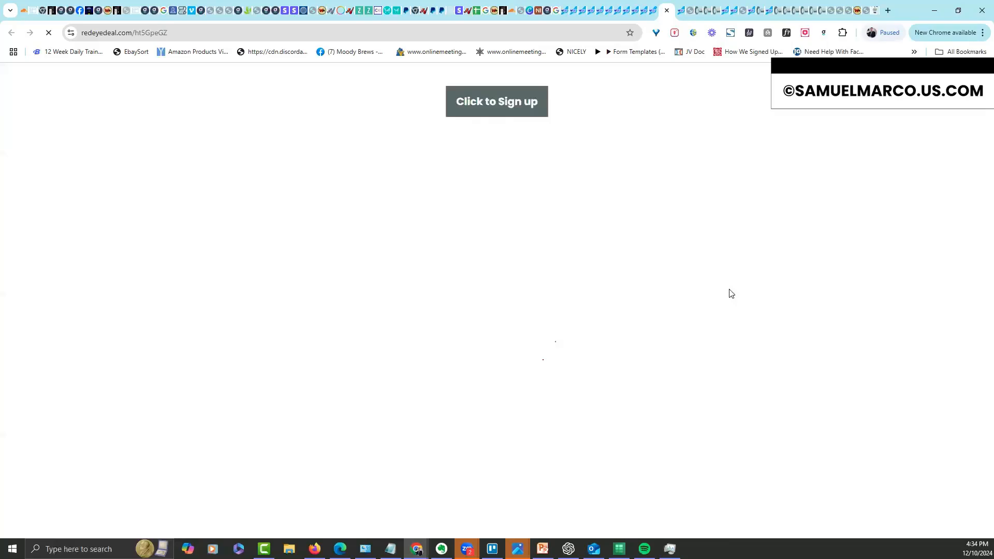
# Test the live page's Click to Sign up button, reaching the 60 Day Audio $17.00 checkout
pyautogui.click(515, 121)
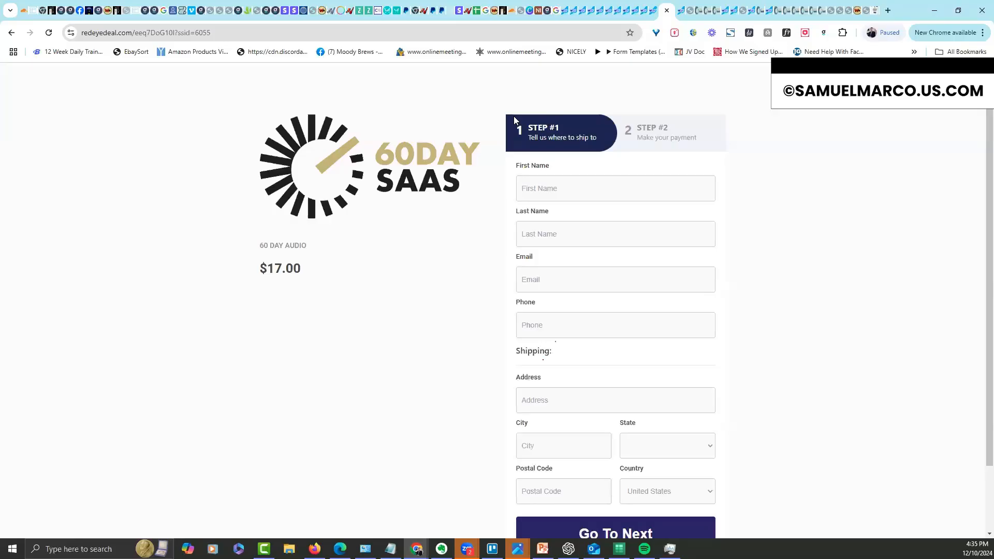
# Open the 60 Day Saas - Coupon sales page in the editor and browse its Elements panel
pyautogui.click(656, 10)
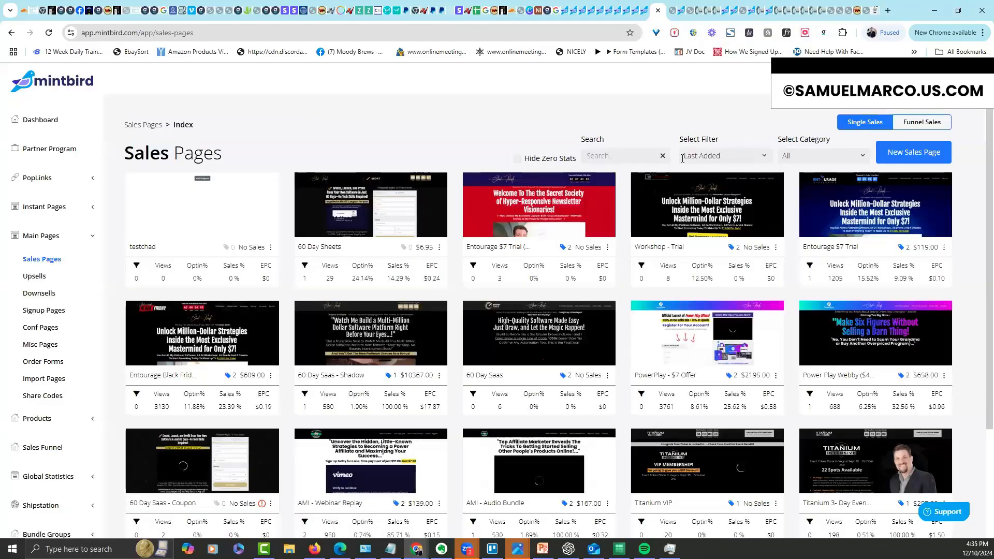
pyautogui.click(368, 208)
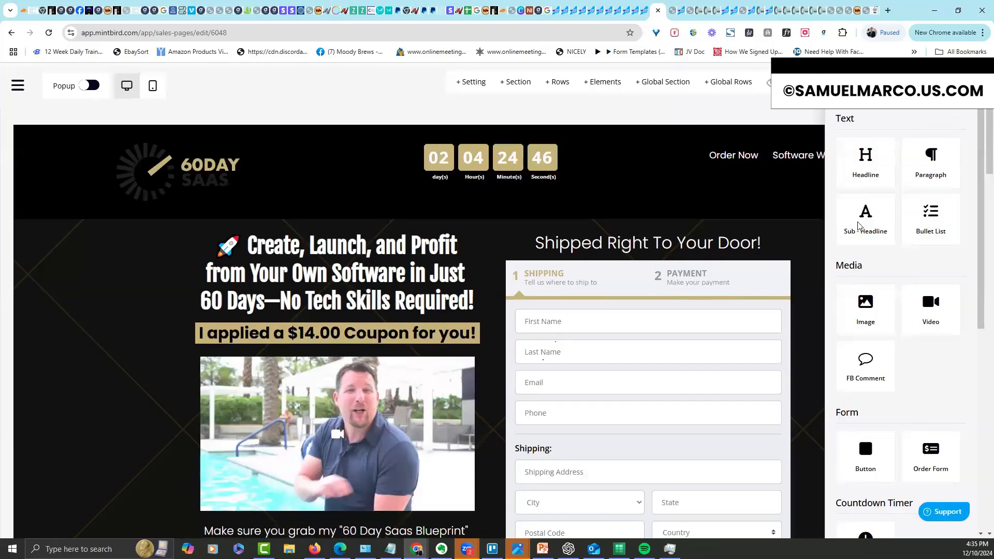
pyautogui.scroll(-3, 880, 255)
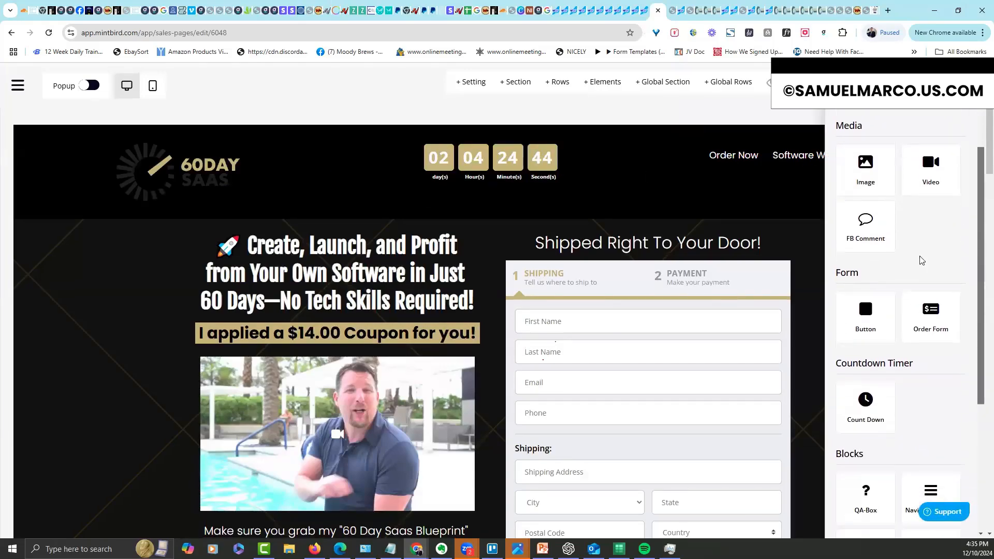
pyautogui.moveTo(983, 313); pyautogui.dragTo(983, 434)
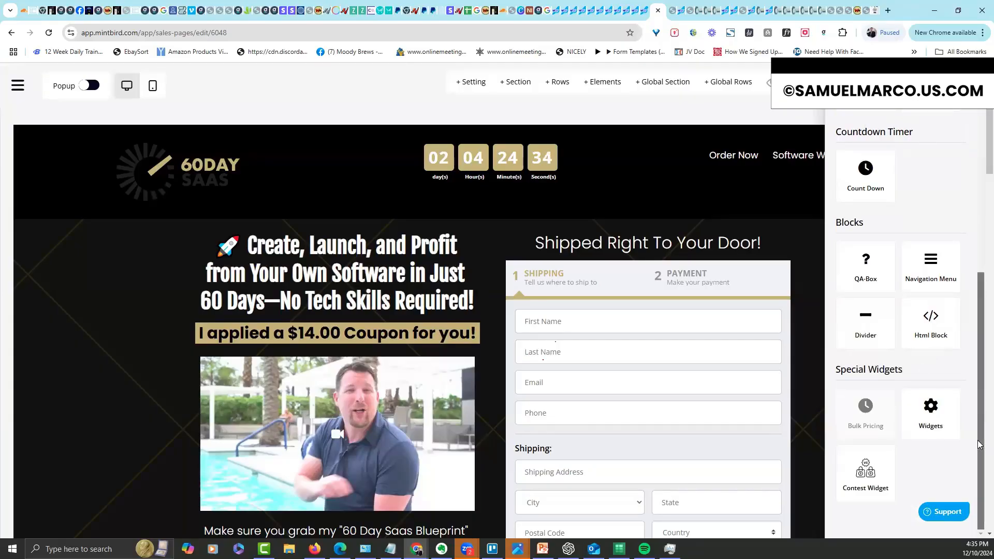
pyautogui.moveTo(978, 441); pyautogui.dragTo(978, 106)
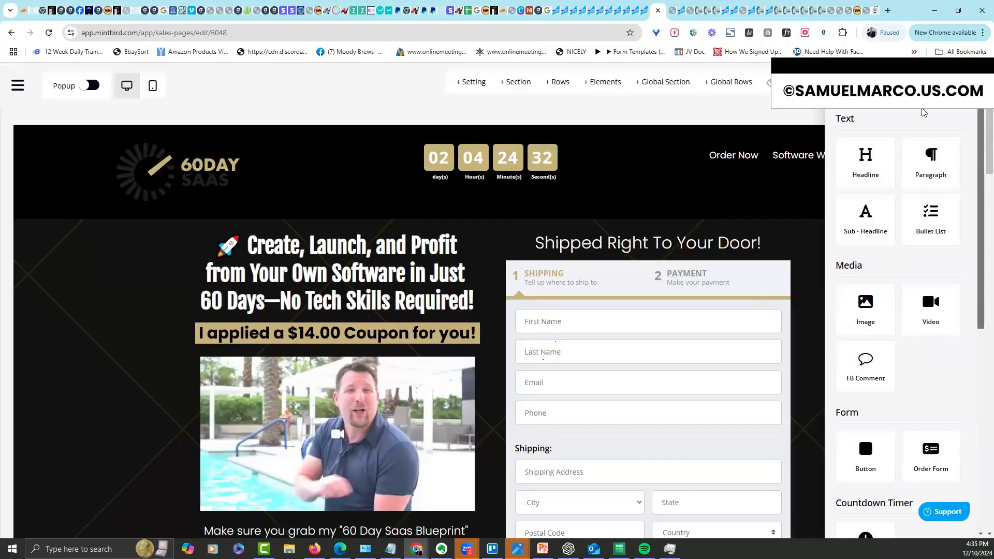
pyautogui.click(792, 181)
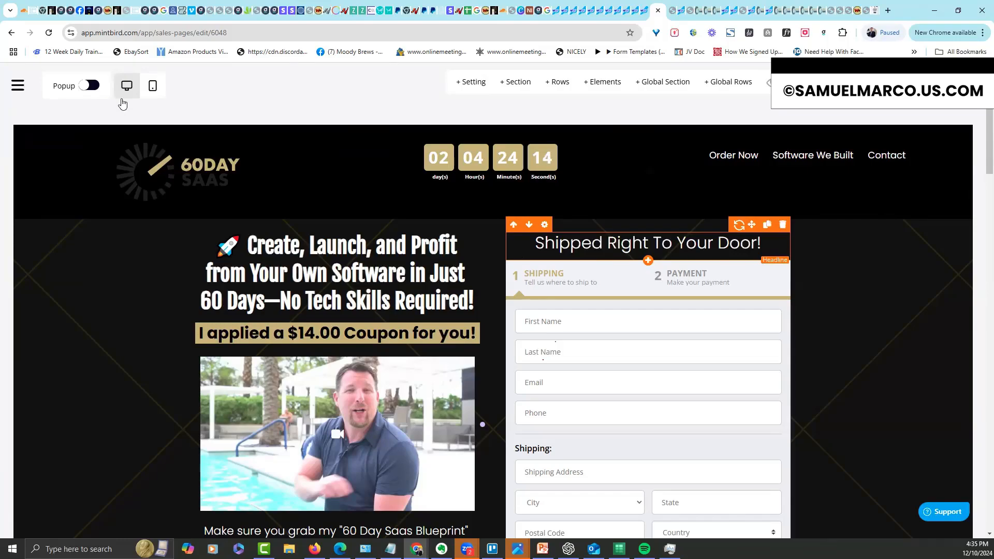
pyautogui.click(15, 93)
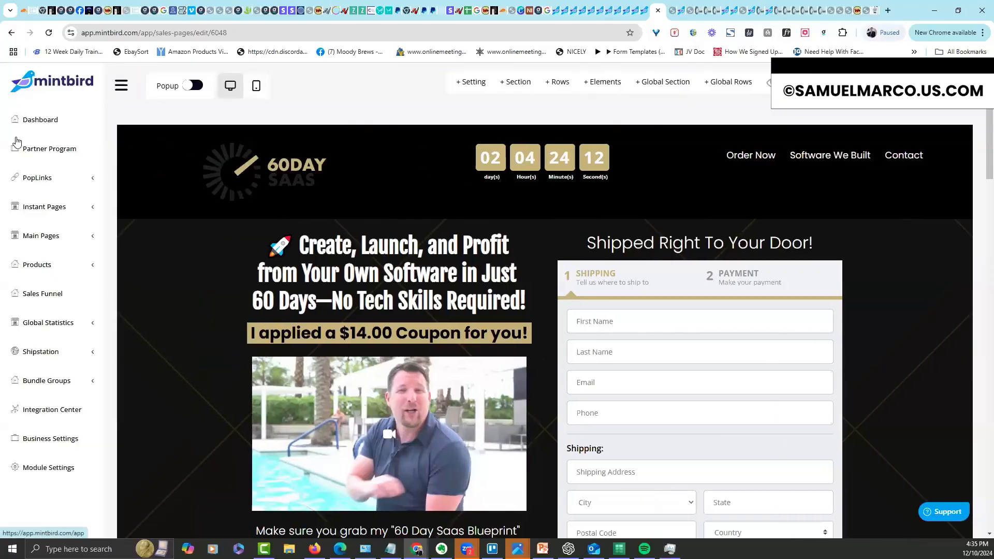
# Create a new blank upsell page named 'testtertewrew'
pyautogui.click(40, 236)
pyautogui.click(35, 276)
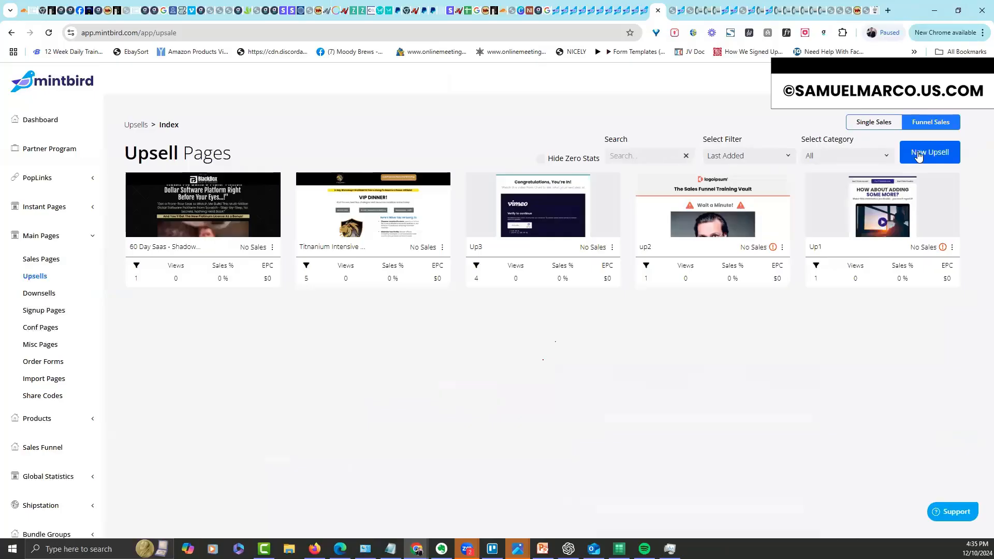
pyautogui.click(921, 156)
pyautogui.click(510, 364)
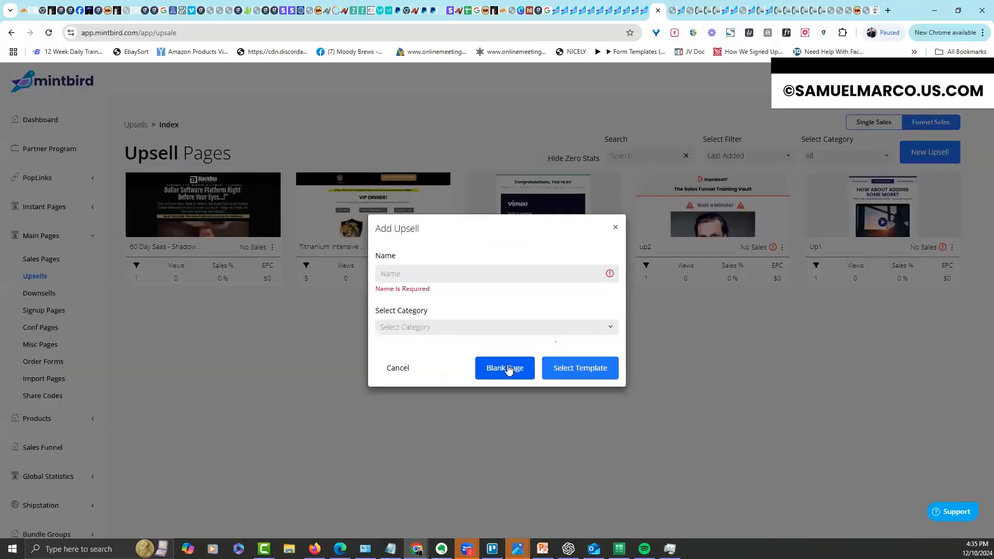
pyautogui.click(468, 273)
pyautogui.write('testtertewrew')
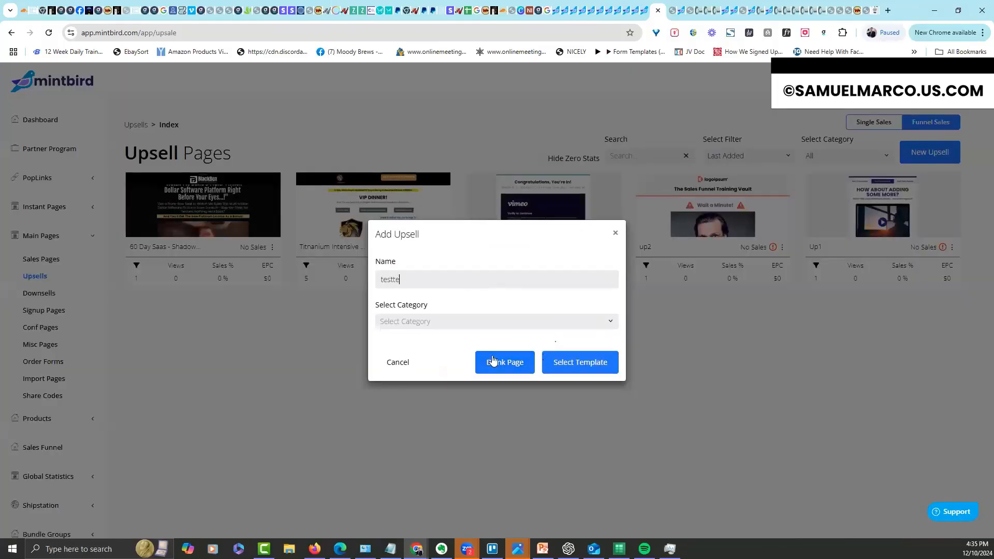
pyautogui.click(508, 364)
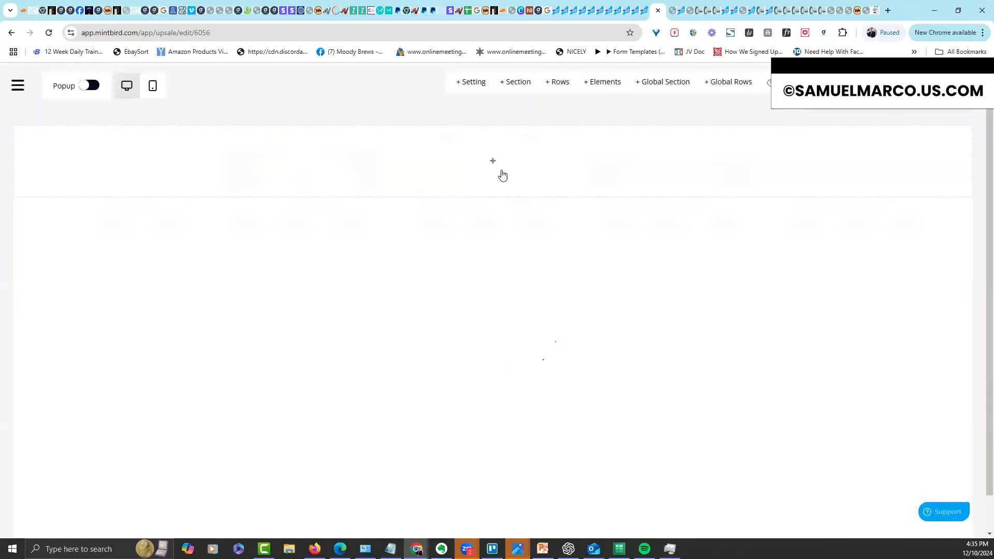
# Add a single-column row with a button, and enable its 'No Thankyou' decline line
pyautogui.click(494, 161)
pyautogui.click(868, 188)
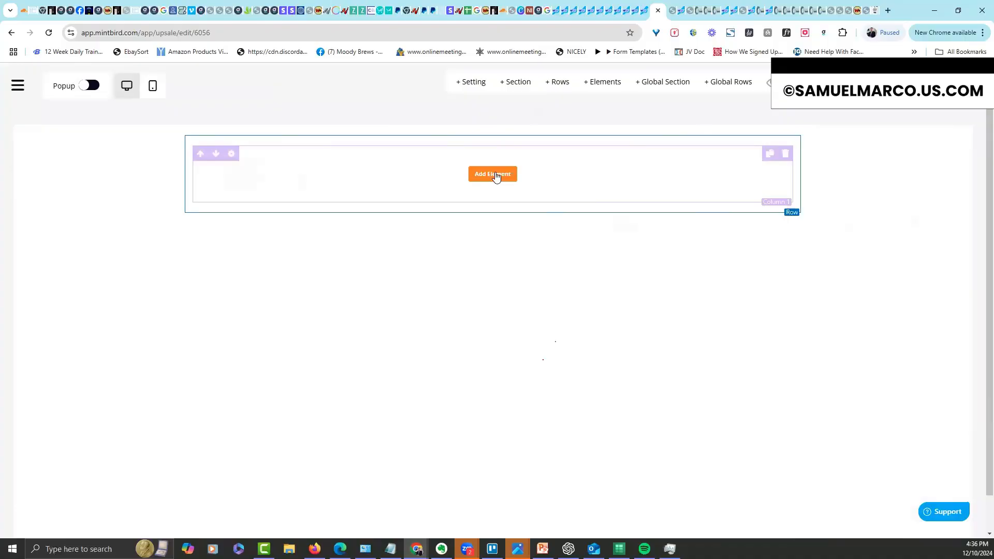
pyautogui.click(498, 174)
pyautogui.moveTo(864, 450); pyautogui.dragTo(521, 179)
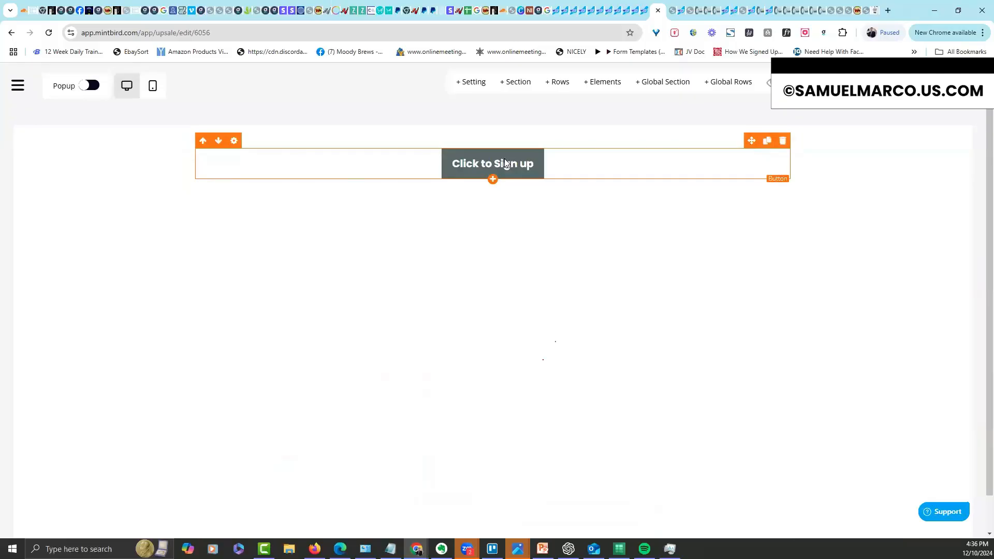
pyautogui.click(504, 160)
pyautogui.click(916, 125)
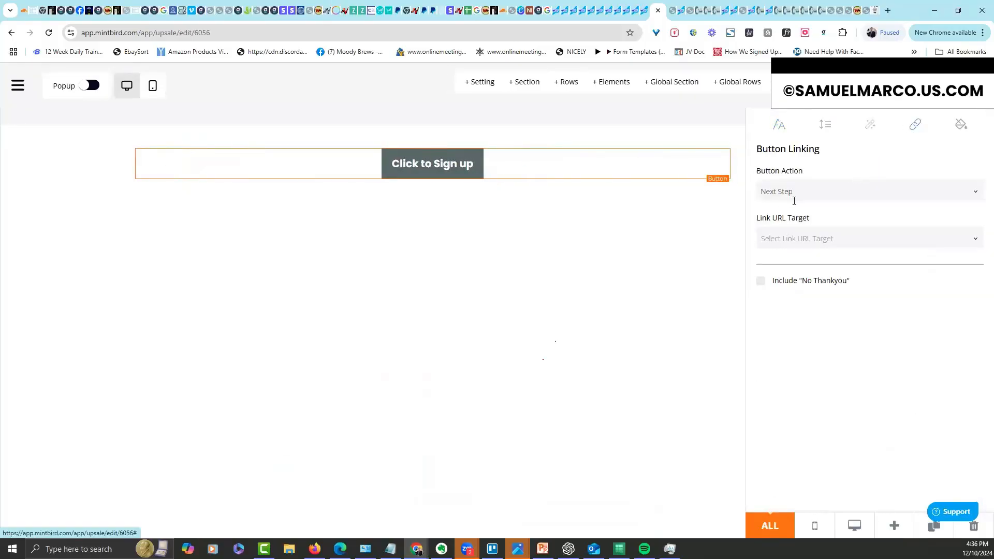
pyautogui.click(760, 280)
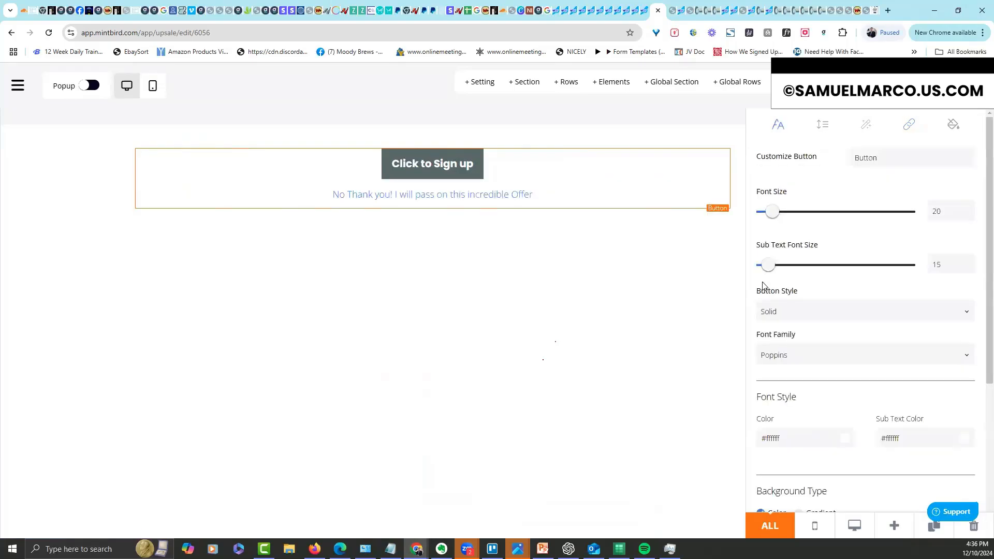
pyautogui.click(621, 298)
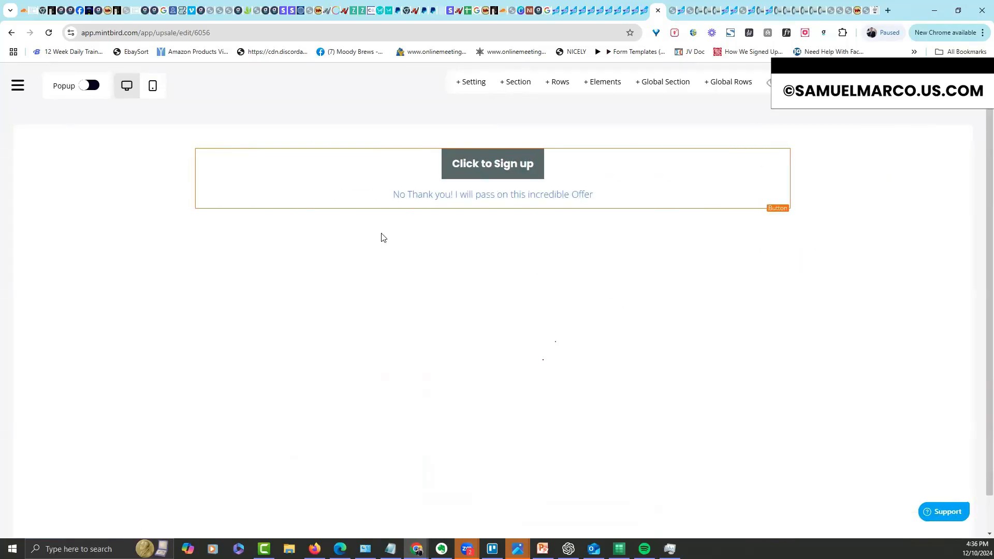
# Link the testtertewrew upsell in the Upsell Pages list to the Titanium DFY product
pyautogui.moveTo(15, 112)
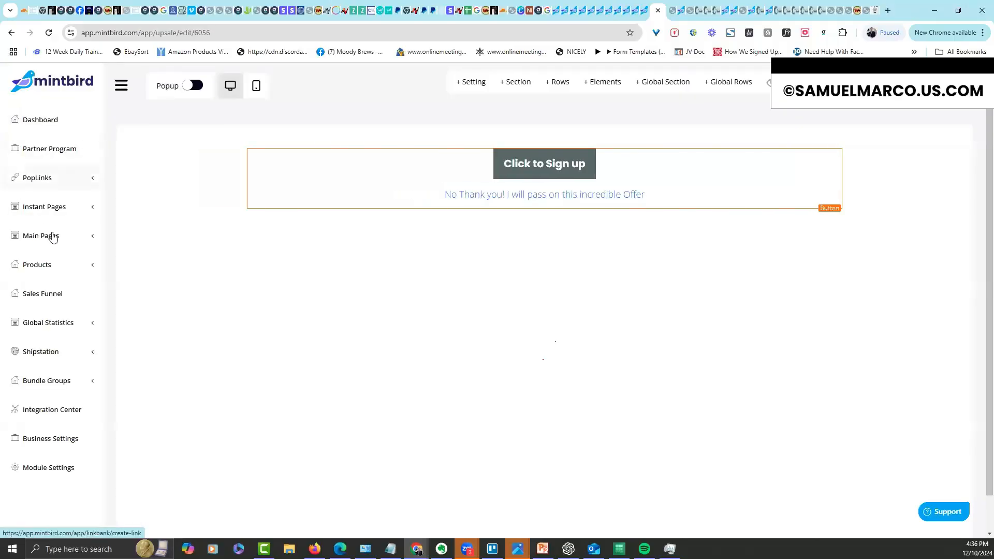
pyautogui.click(47, 236)
pyautogui.click(55, 280)
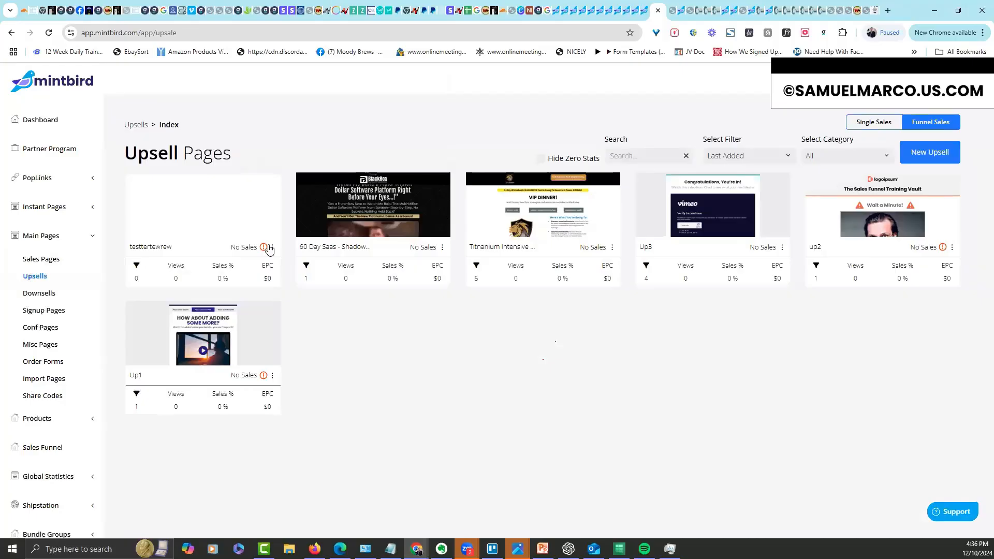
pyautogui.click(273, 247)
pyautogui.click(289, 153)
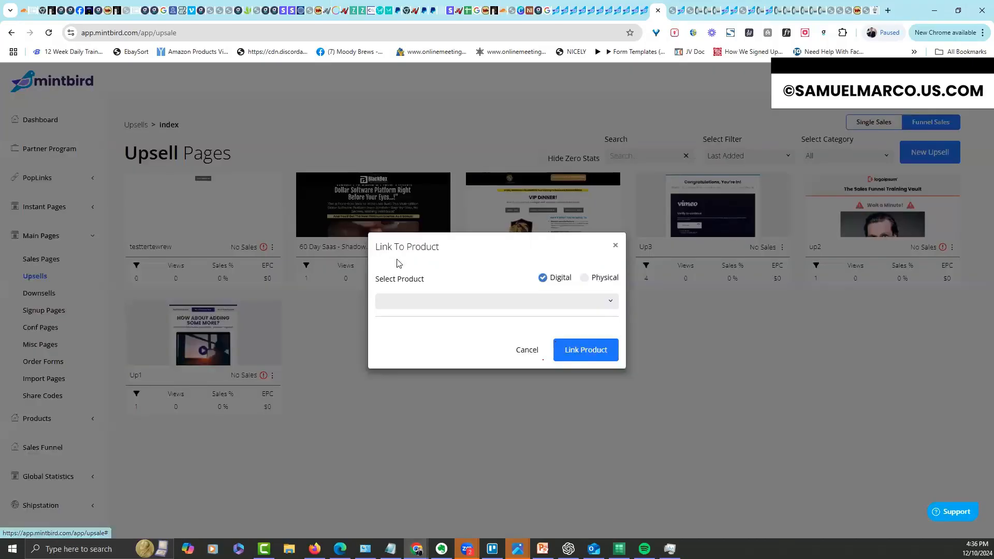
pyautogui.click(420, 304)
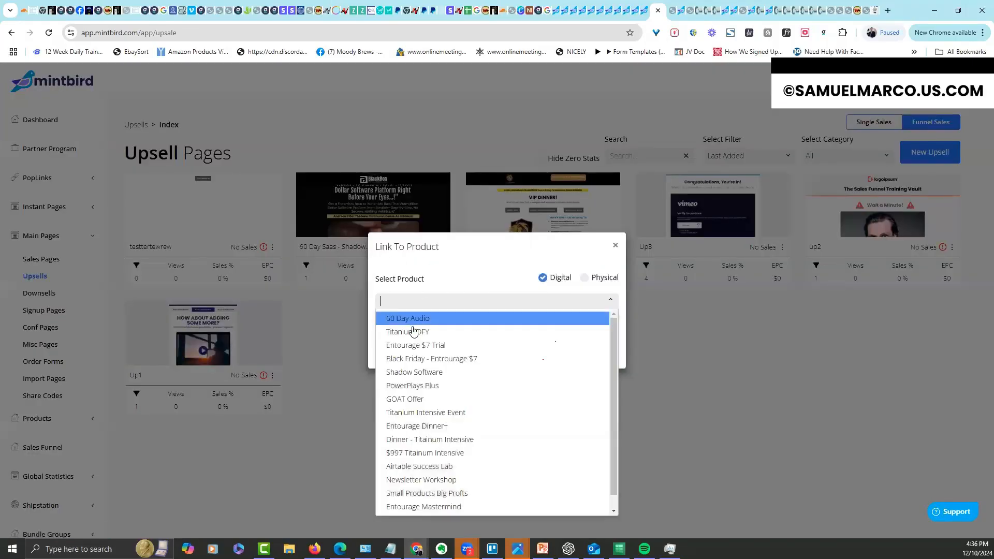
pyautogui.click(415, 332)
pyautogui.click(586, 350)
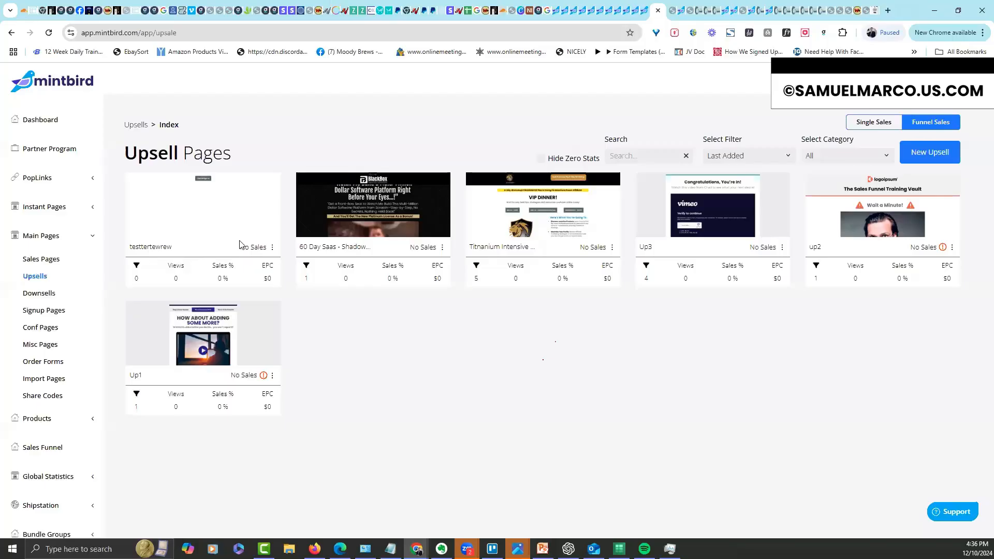
pyautogui.click(92, 235)
# Create a new sales funnel named 'werewrewrewrew'
pyautogui.click(65, 299)
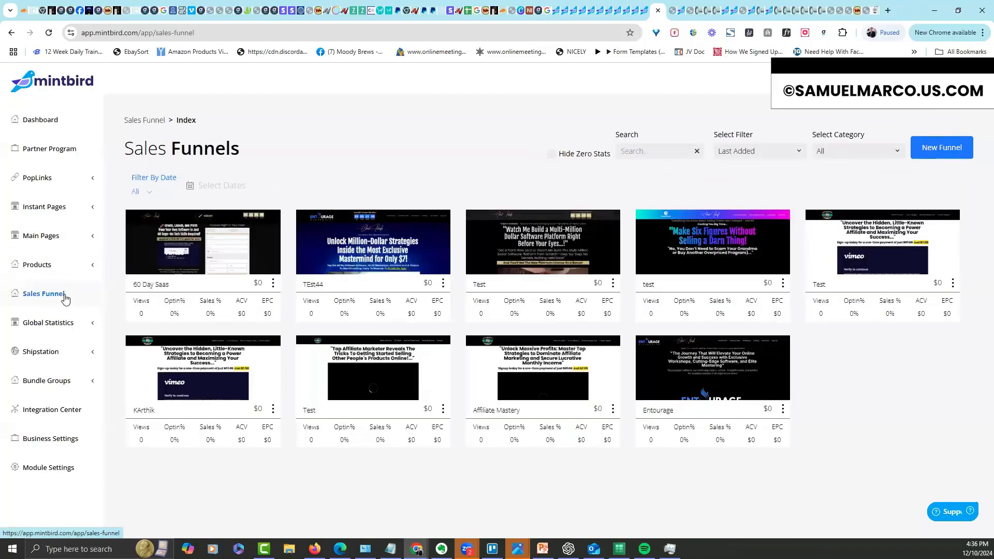
pyautogui.click(935, 149)
pyautogui.click(515, 281)
pyautogui.write('werewrewrewrew')
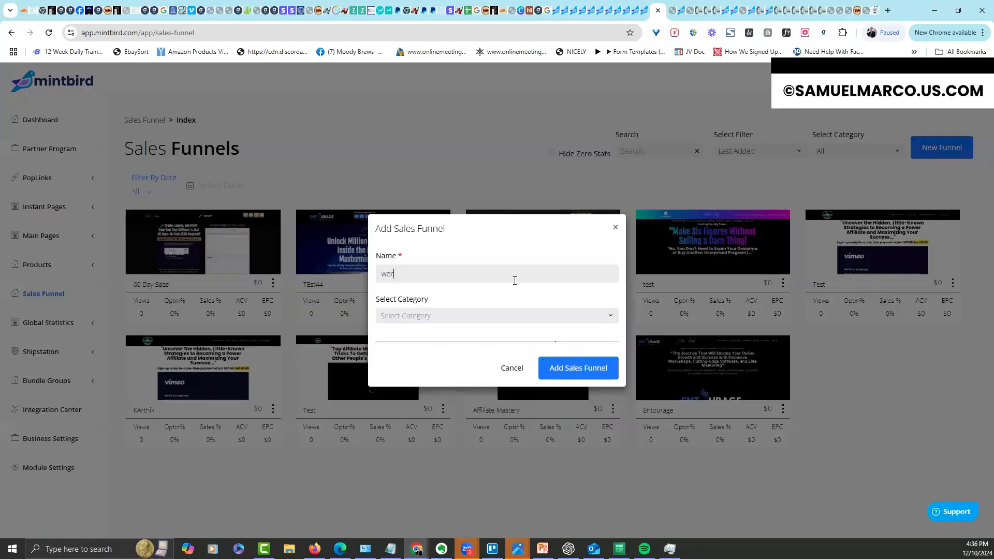
pyautogui.click(576, 373)
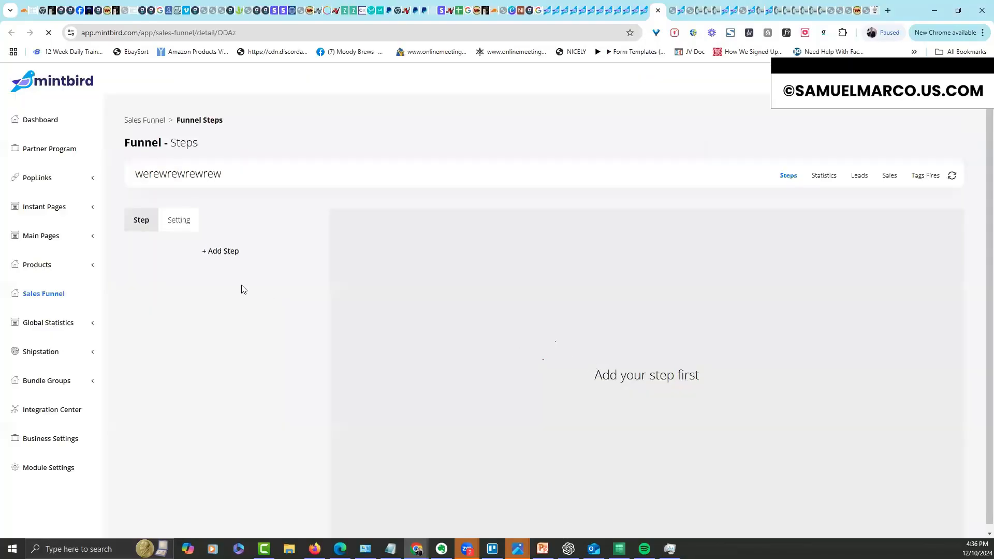
# Add two funnel steps, the testchad sales page then the testtertewrew upsell, and review settings
pyautogui.click(218, 252)
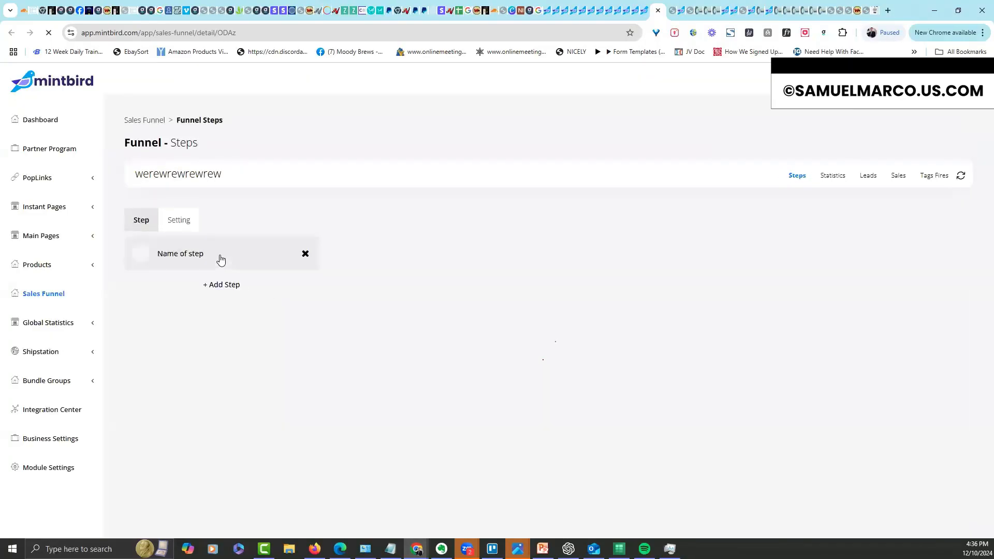
pyautogui.click(182, 259)
pyautogui.click(643, 261)
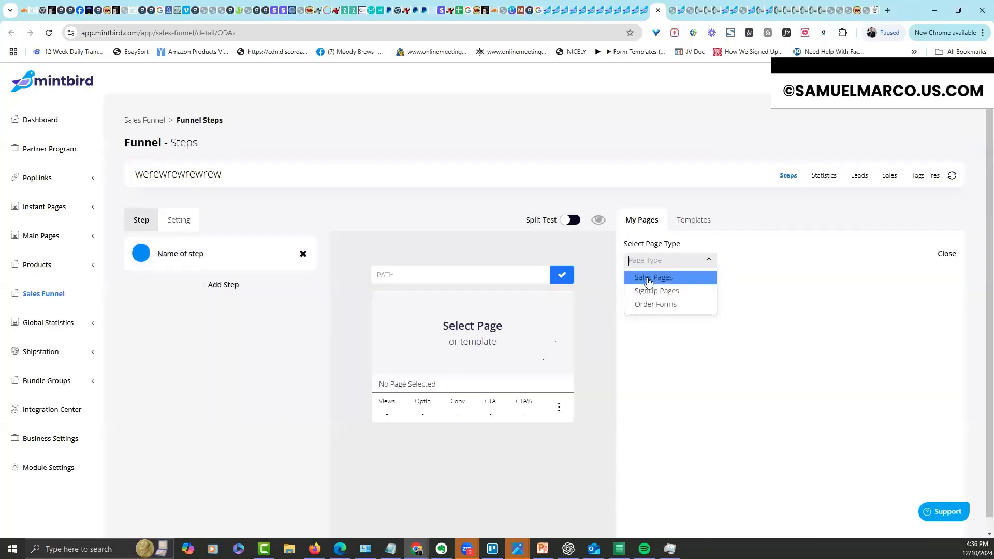
pyautogui.click(644, 289)
pyautogui.click(649, 316)
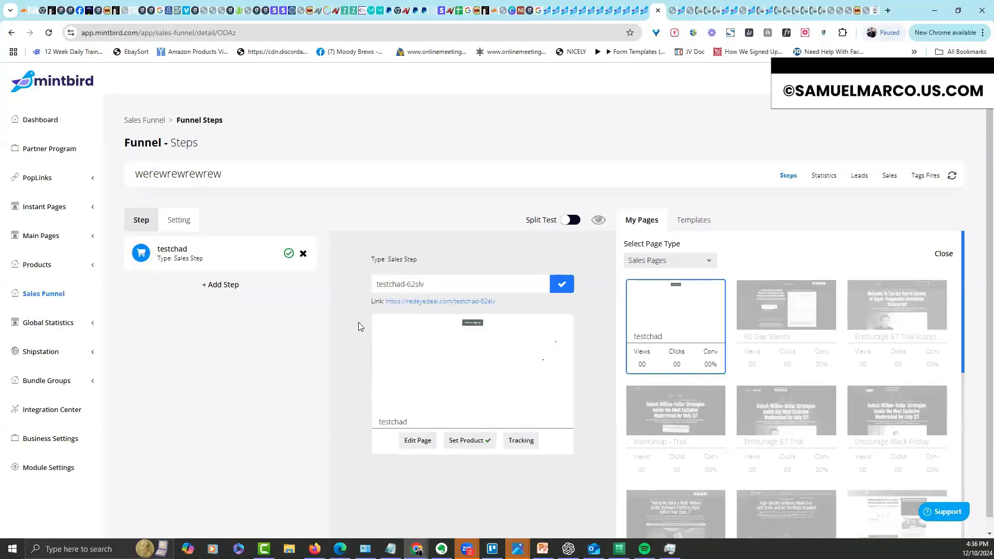
pyautogui.click(228, 286)
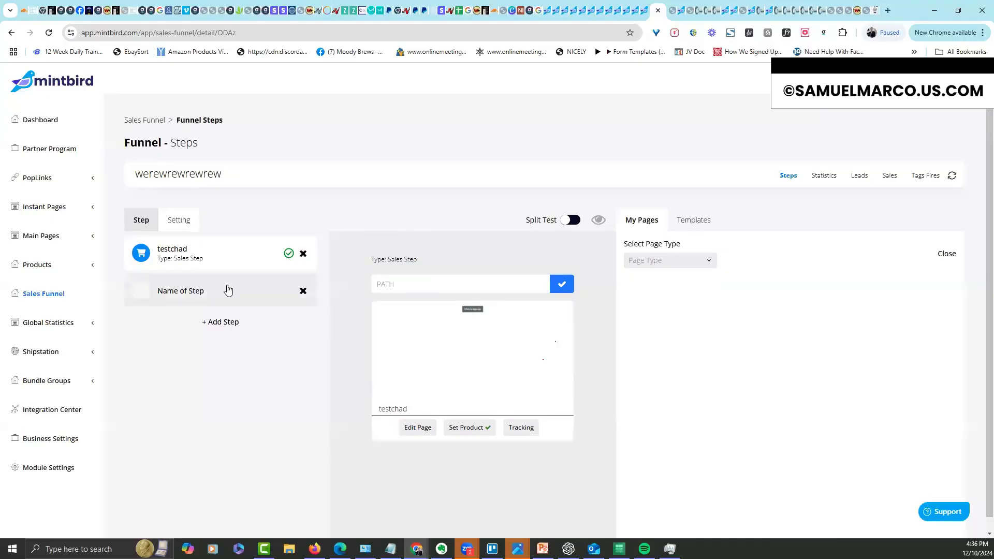
pyautogui.click(227, 290)
pyautogui.click(644, 260)
pyautogui.click(645, 278)
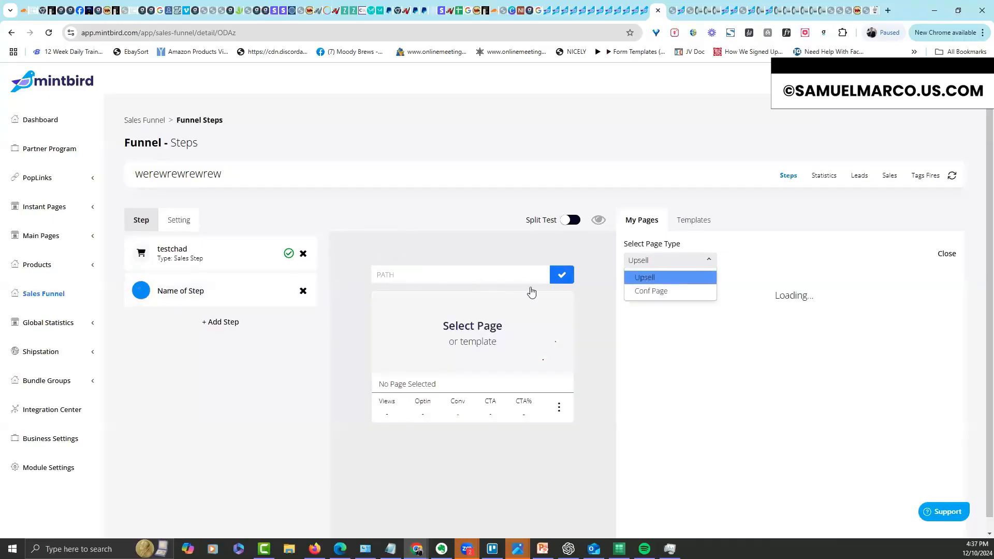
pyautogui.click(672, 305)
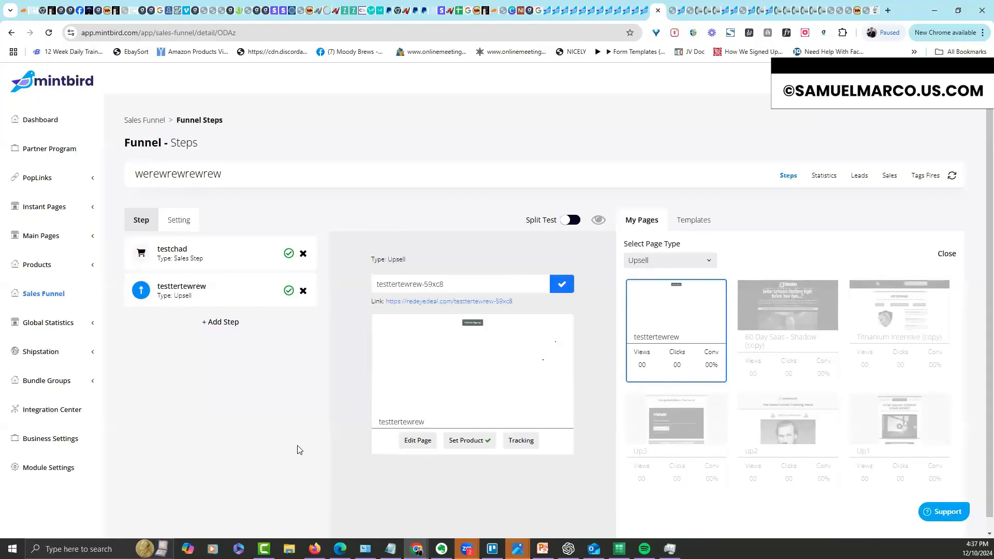
pyautogui.click(178, 221)
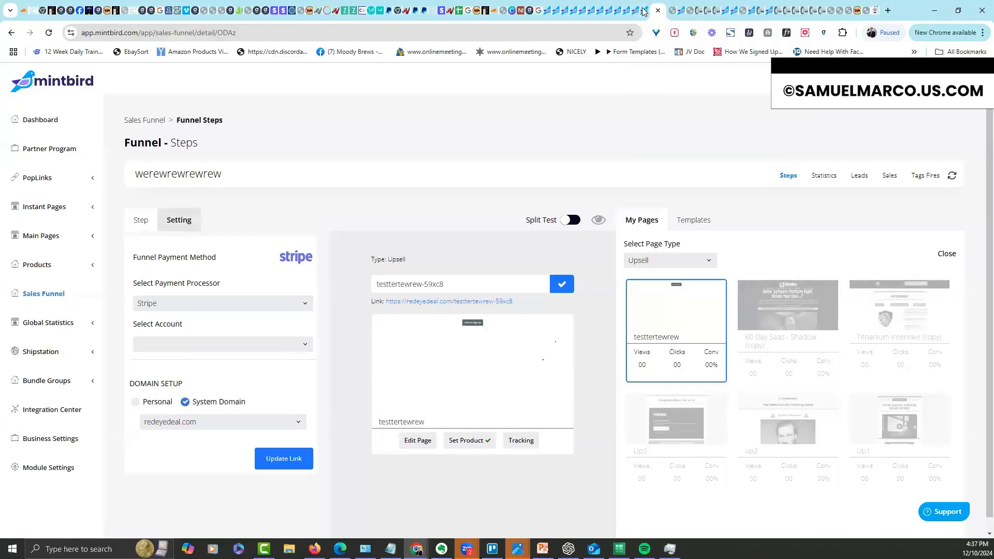
pyautogui.click(657, 10)
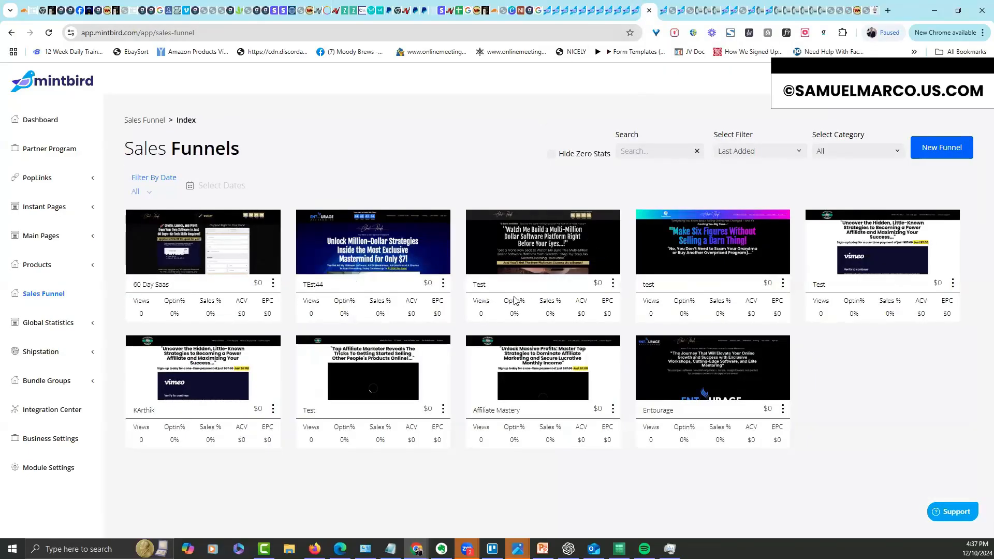
# Preview the Test funnel's live page via Go to Url, then return to the Steps To Follow slide
pyautogui.click(613, 283)
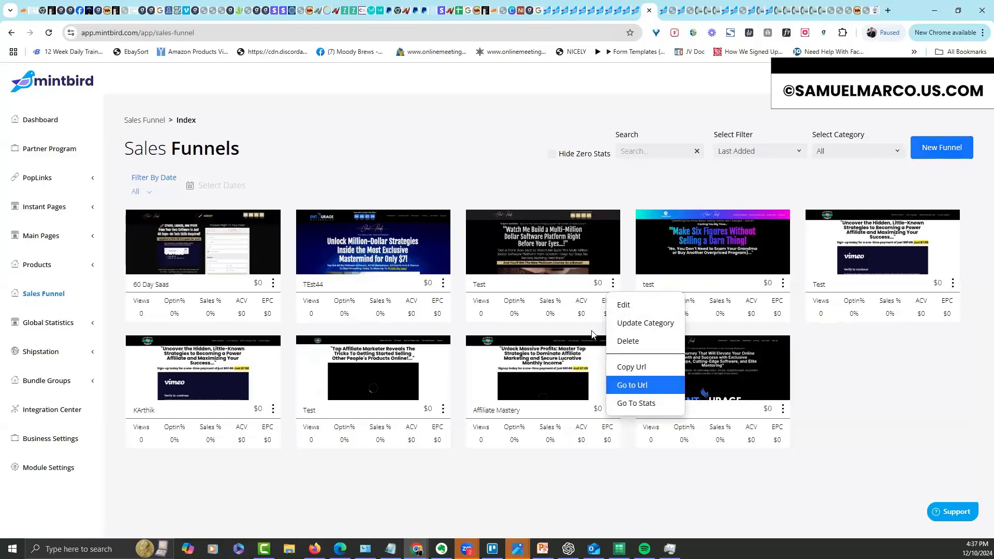
pyautogui.click(632, 385)
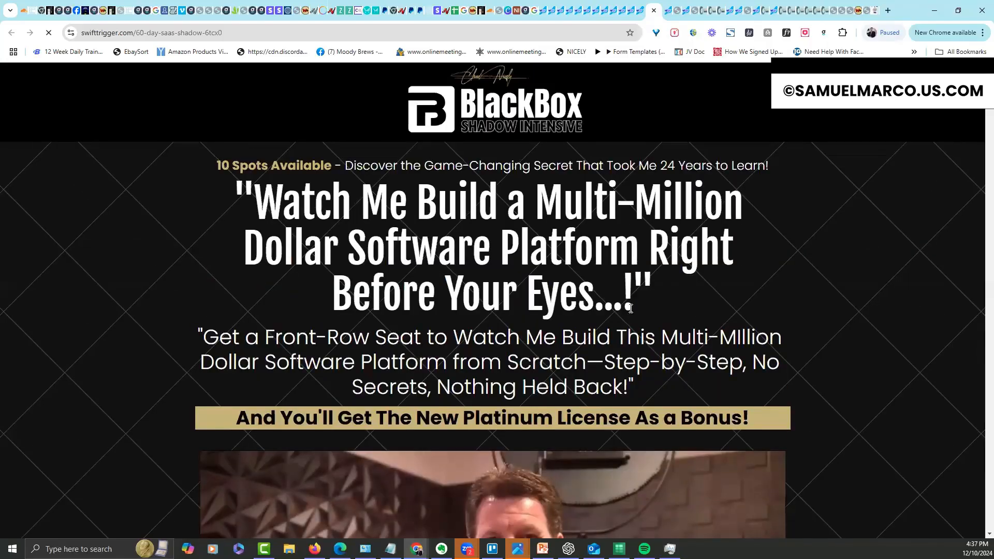
pyautogui.moveTo(669, 291); pyautogui.dragTo(221, 208)
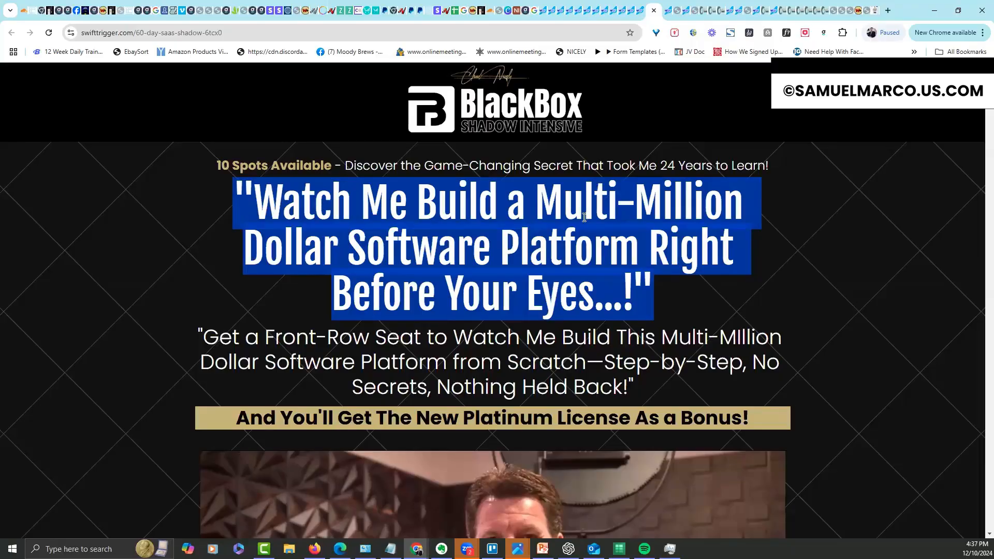
pyautogui.click(817, 221)
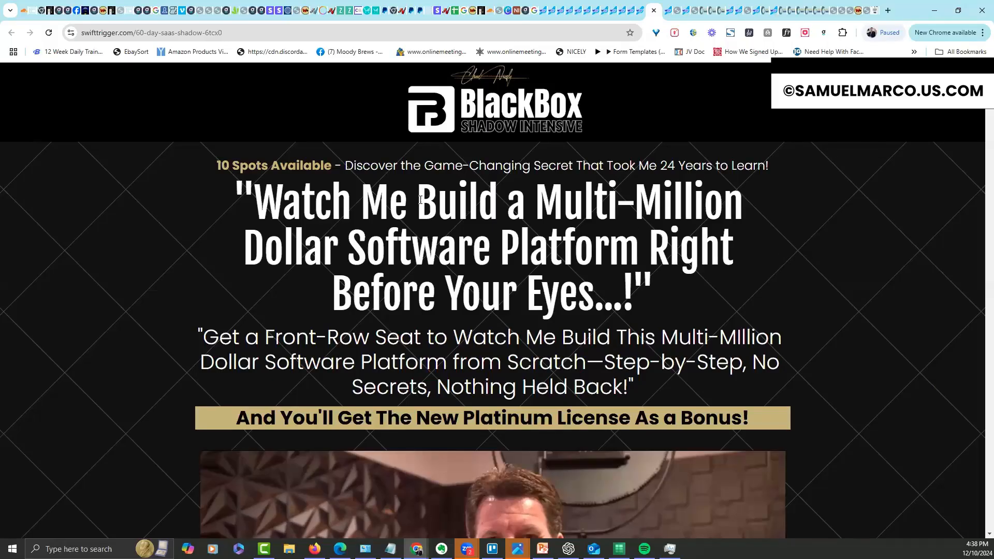
pyautogui.click(654, 10)
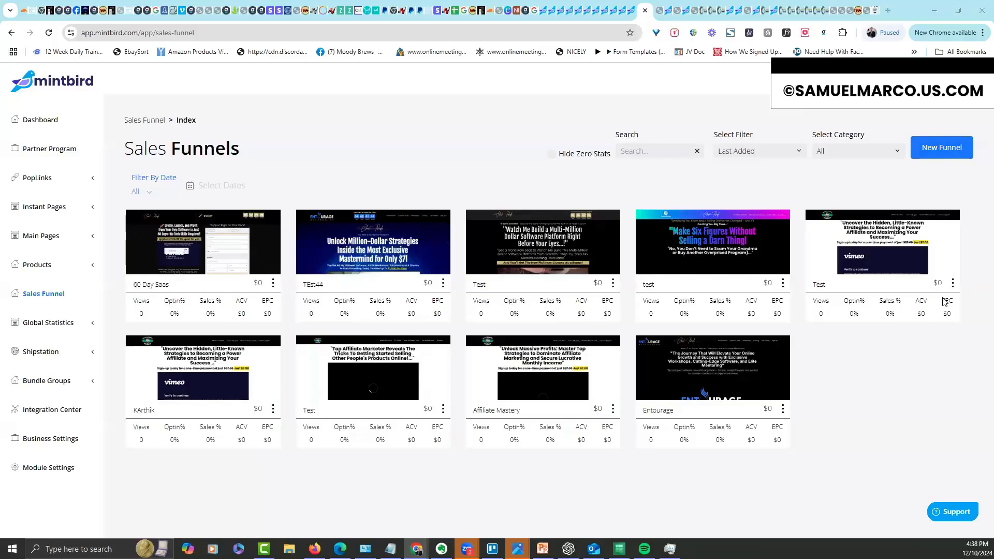
pyautogui.click(542, 549)
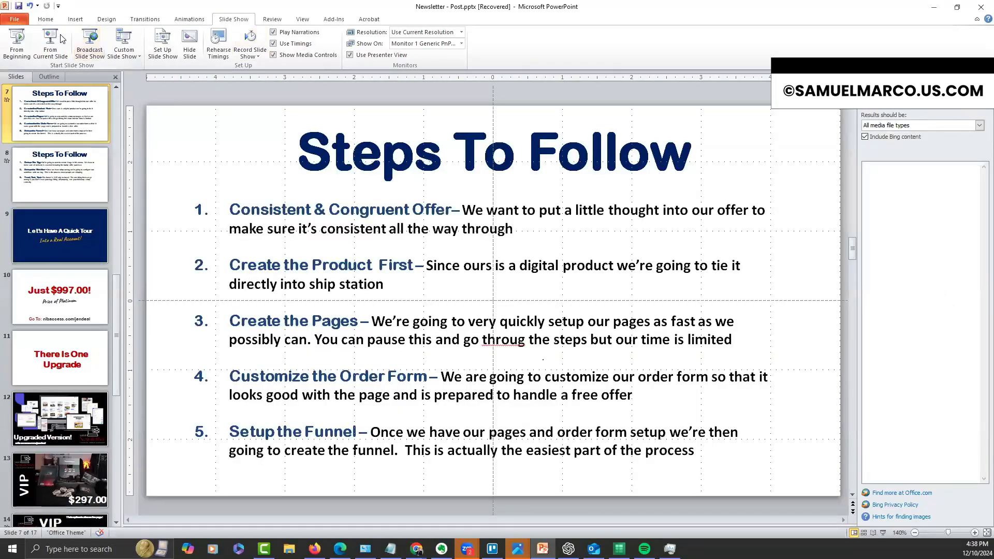
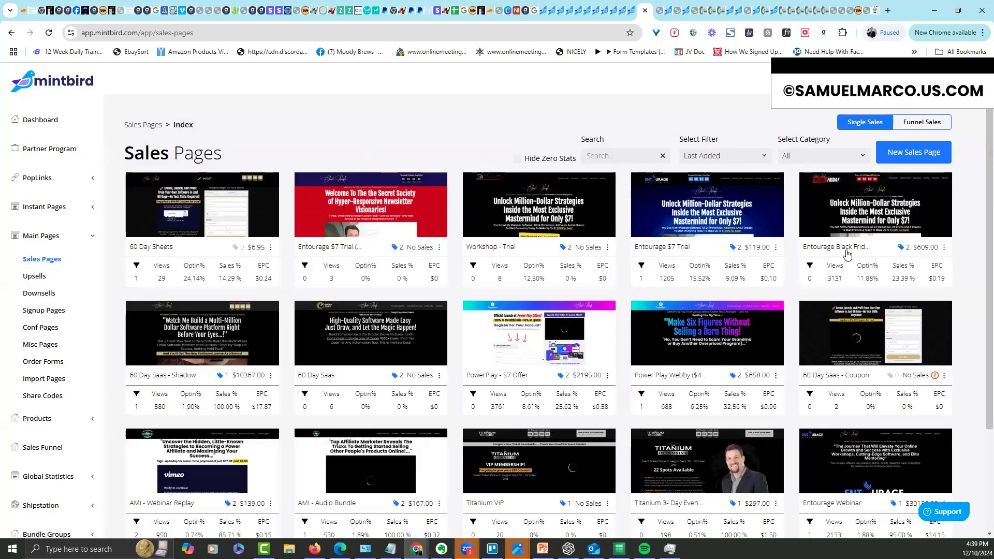
pyautogui.click(236, 248)
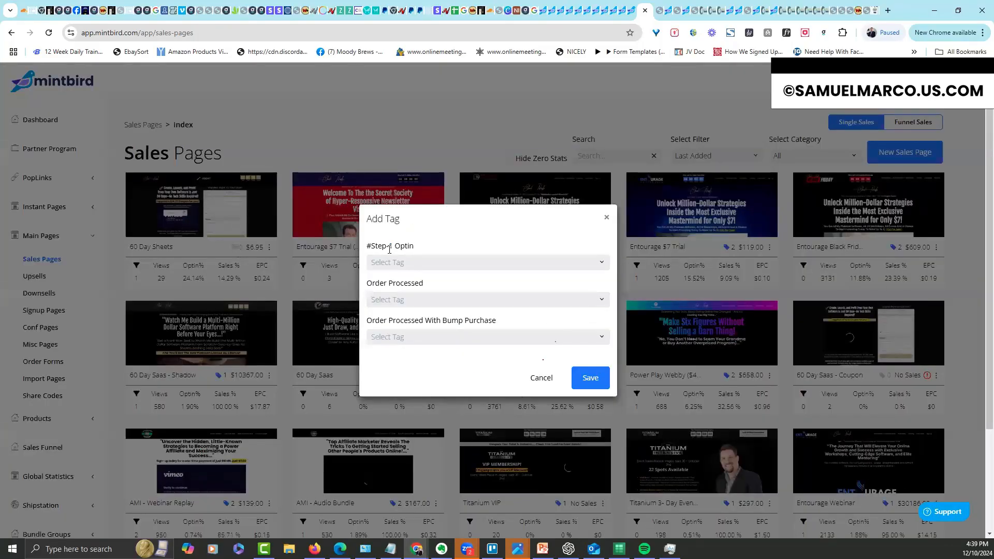
pyautogui.moveTo(422, 246); pyautogui.dragTo(366, 248)
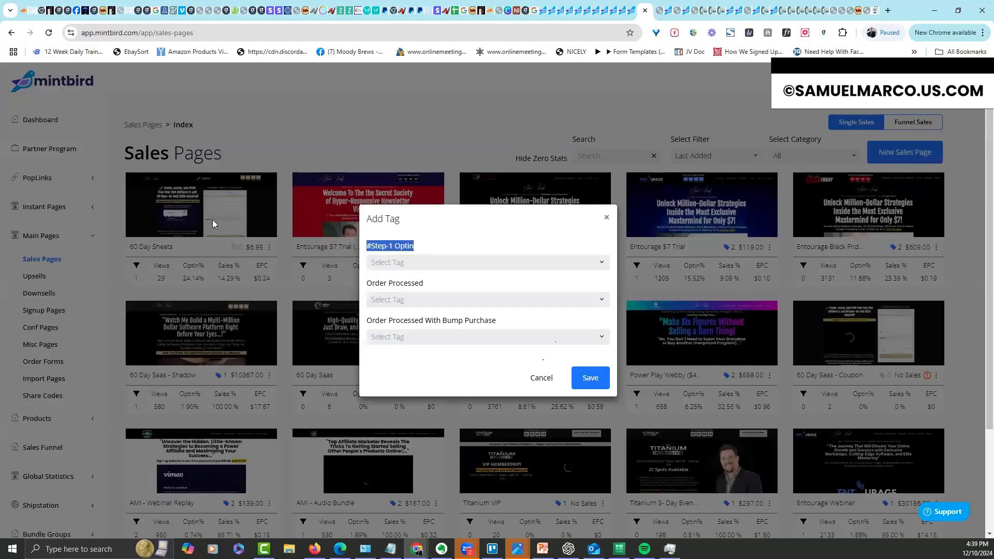
pyautogui.moveTo(435, 289); pyautogui.dragTo(363, 291)
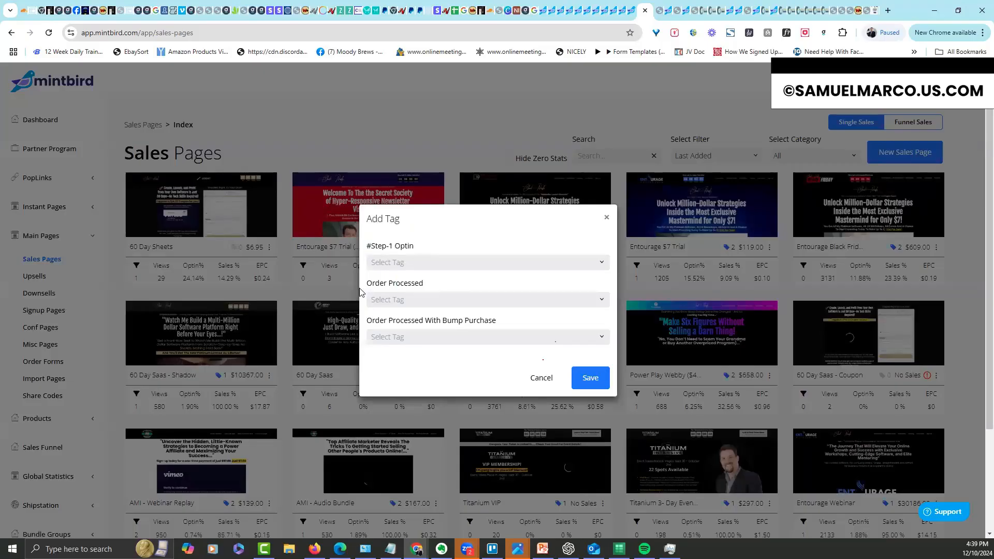
pyautogui.click(506, 321)
pyautogui.moveTo(386, 321); pyautogui.dragTo(380, 322)
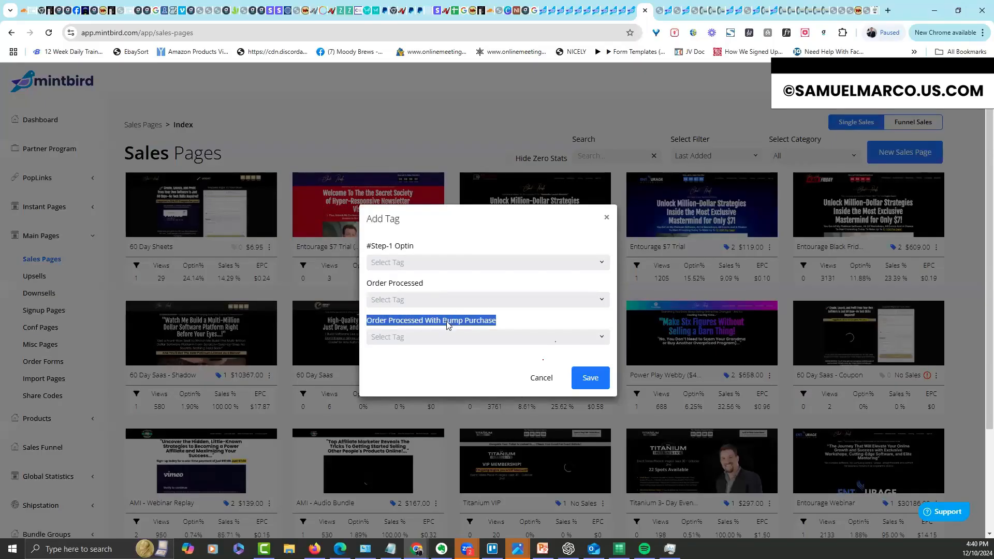
pyautogui.click(469, 330)
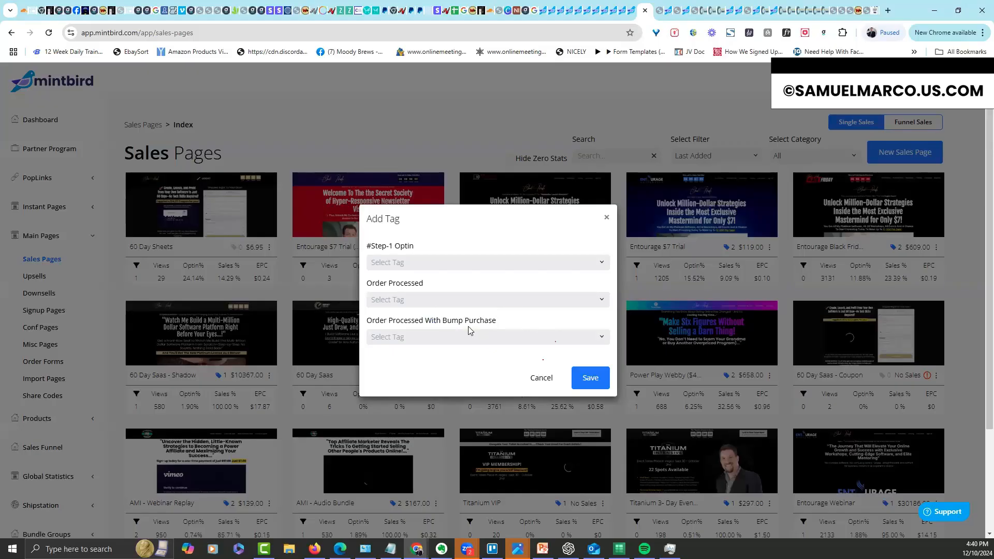
pyautogui.click(607, 218)
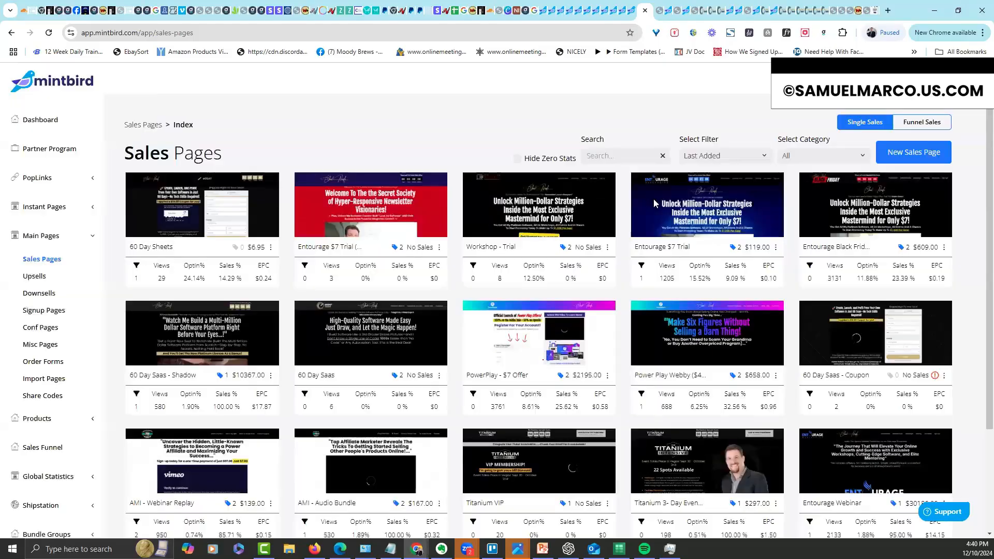
# Open the live 60 Day Sheets page via Go to Link and try Go To Next without shipping details
pyautogui.click(273, 248)
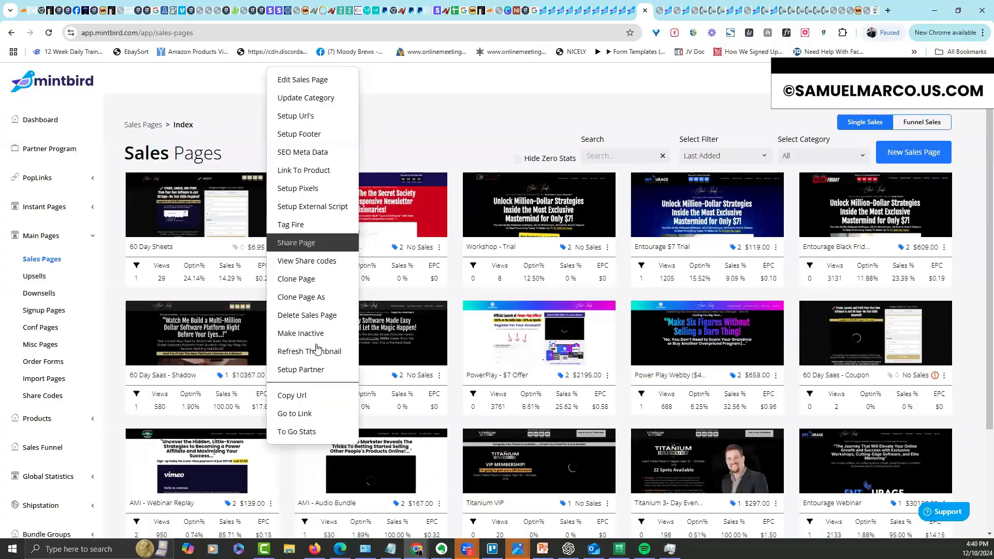
pyautogui.click(290, 471)
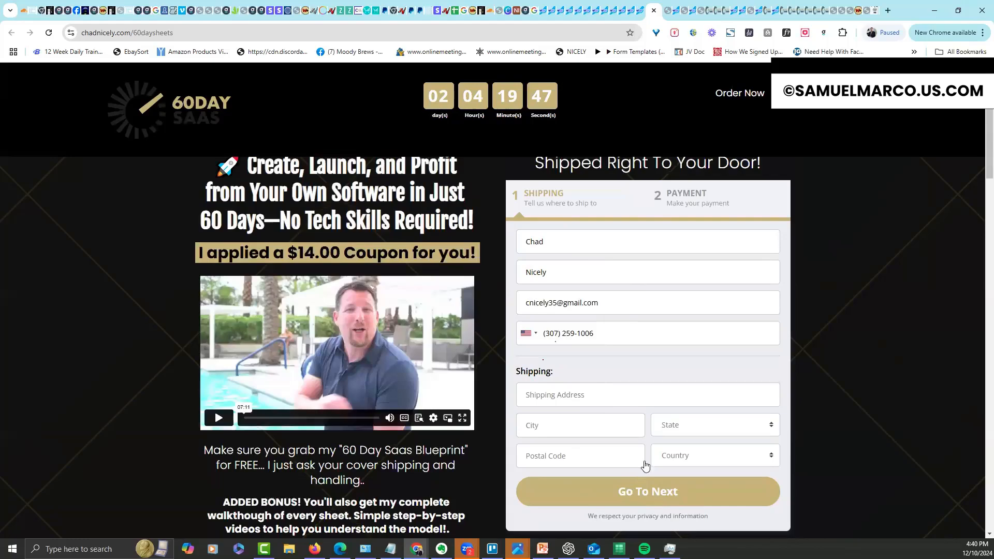
pyautogui.click(627, 486)
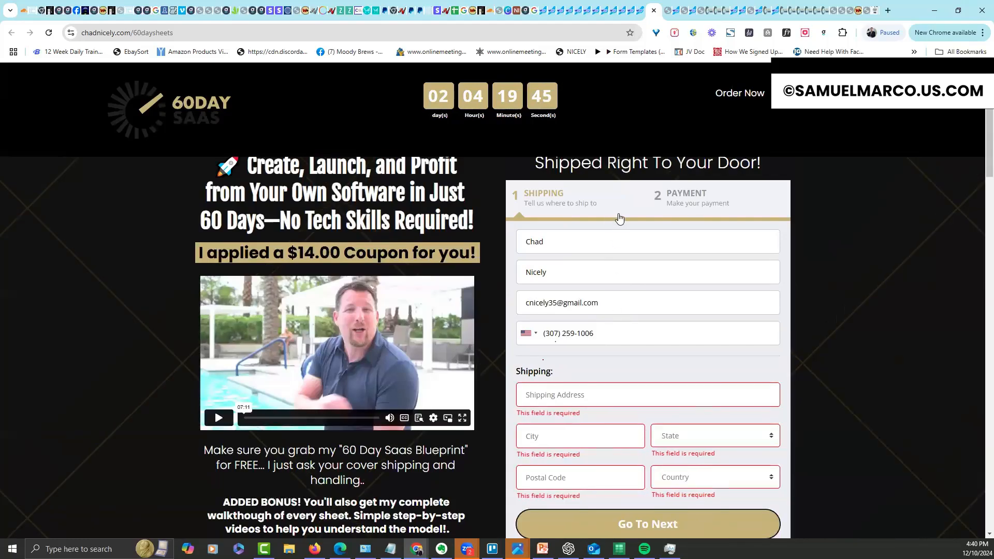
pyautogui.click(645, 10)
# Open the 60 Day Sheets page in the editor and switch between it and the Sales Pages list
pyautogui.click(196, 214)
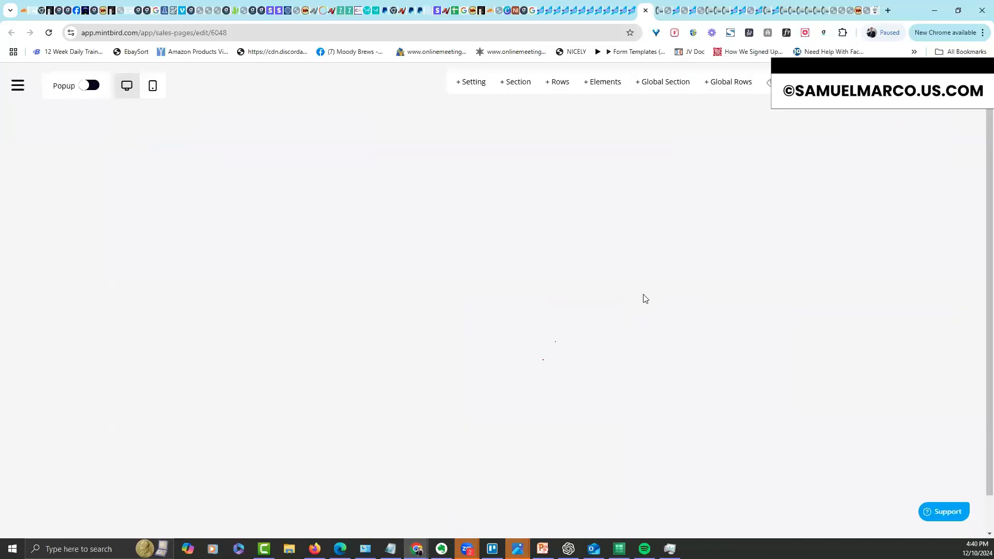
pyautogui.click(632, 16)
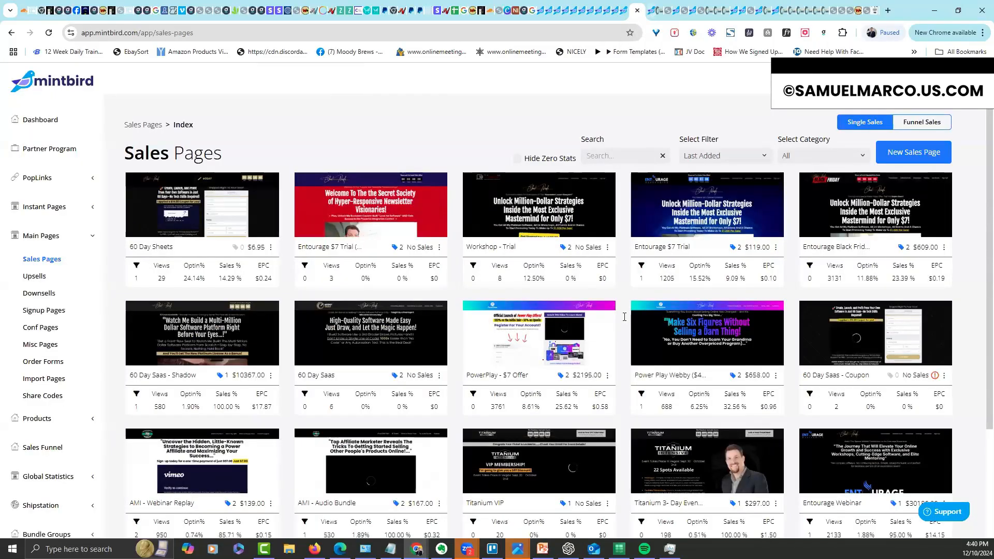
pyautogui.hotkey('ctrl', 'Tab')
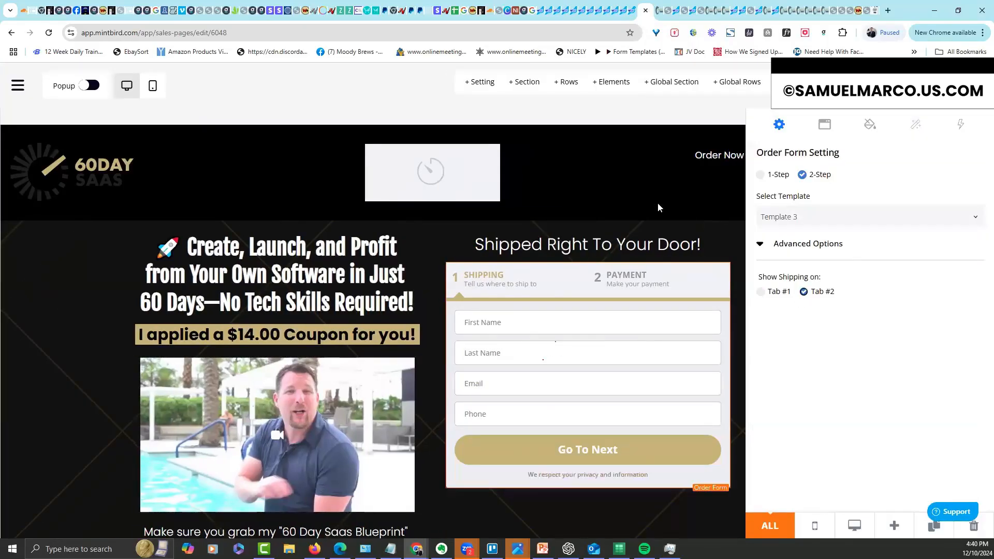
pyautogui.click(659, 204)
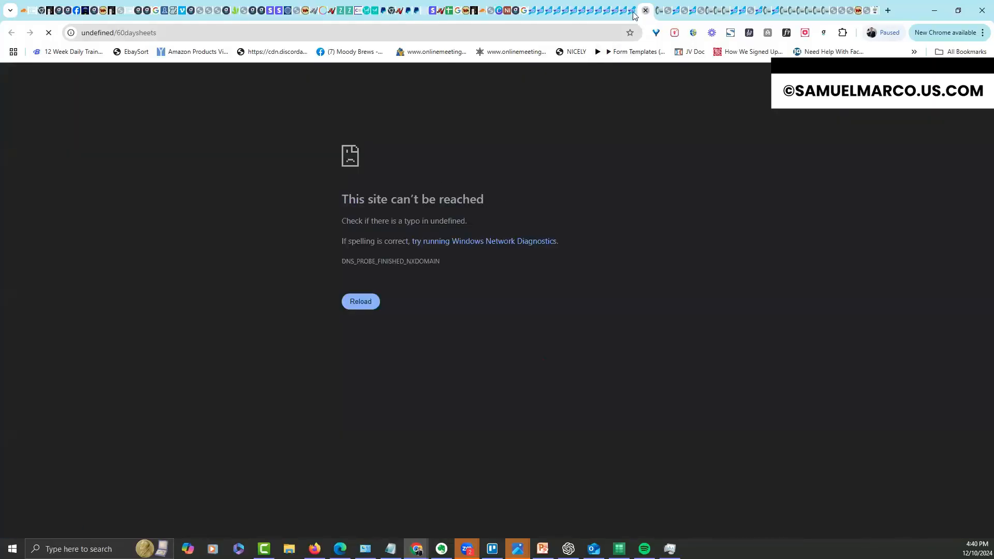
# Close the broken undefined/60daysheets page and all other leftover browser tabs
pyautogui.click(645, 10)
pyautogui.click(623, 14)
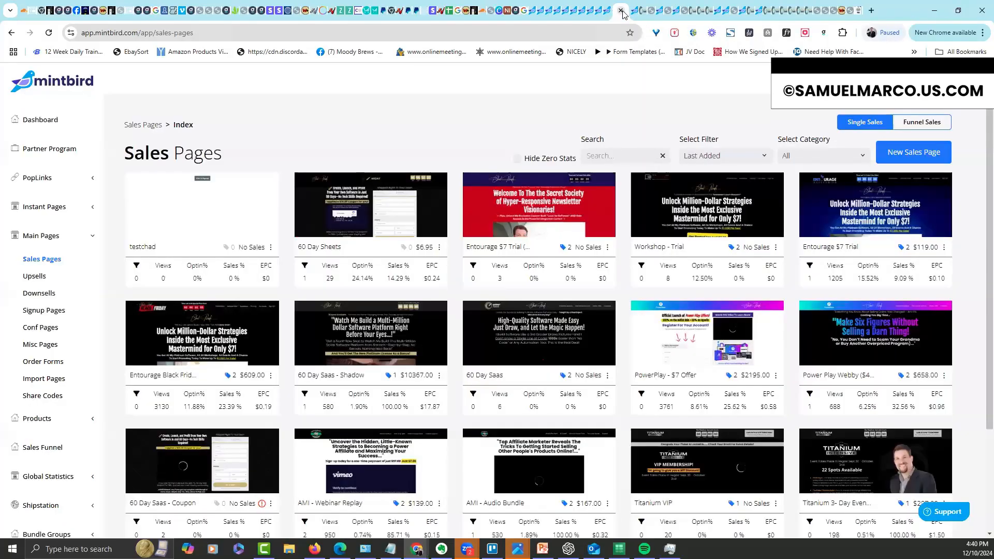
pyautogui.click(622, 12)
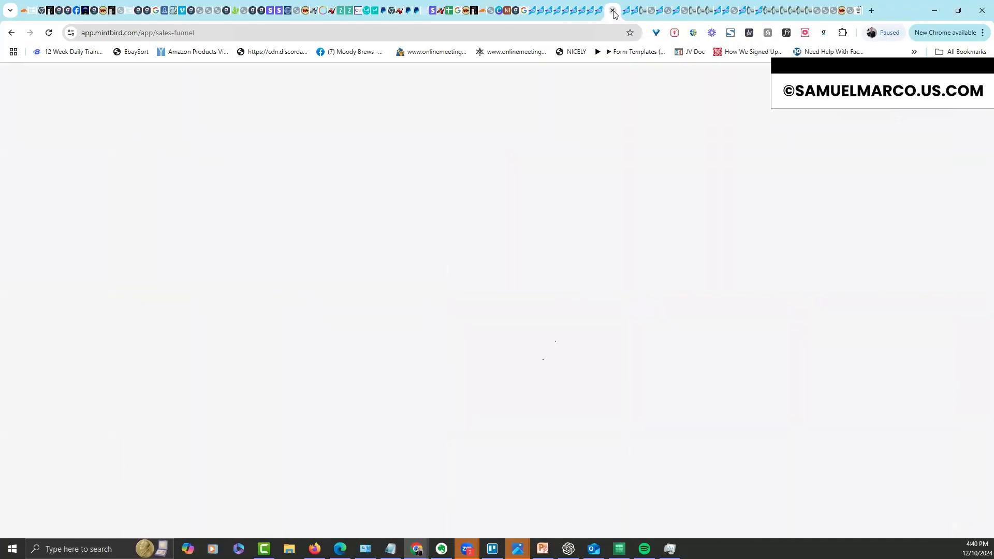
pyautogui.click(605, 13)
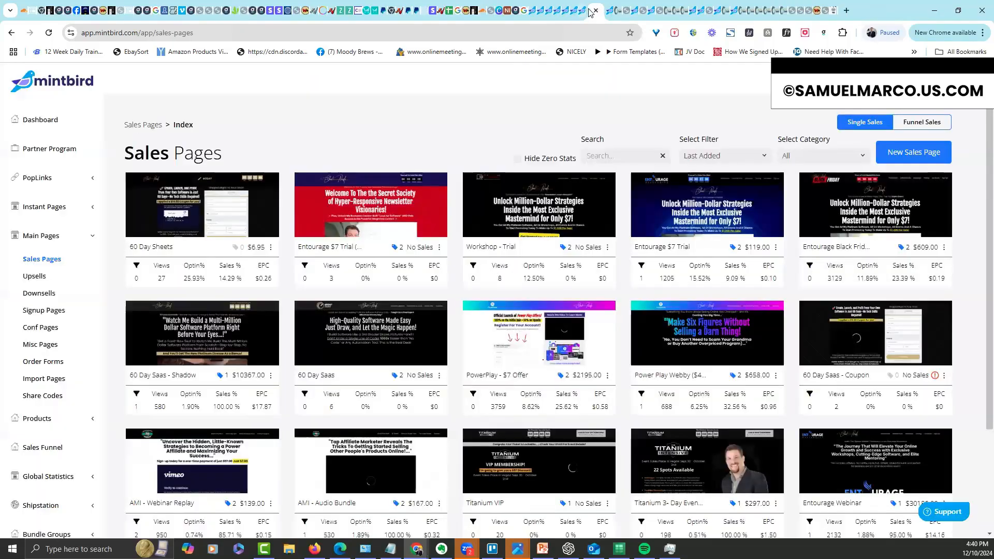
pyautogui.click(594, 11)
pyautogui.click(575, 13)
pyautogui.click(578, 11)
pyautogui.click(569, 13)
pyautogui.click(571, 12)
pyautogui.click(558, 14)
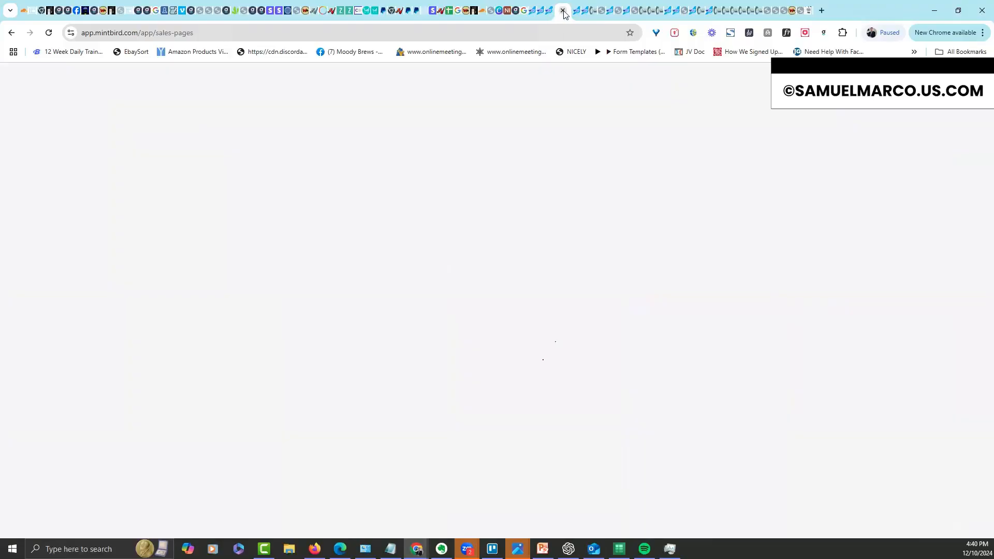
pyautogui.click(564, 13)
pyautogui.click(563, 11)
pyautogui.click(563, 11)
pyautogui.click(564, 12)
pyautogui.click(563, 11)
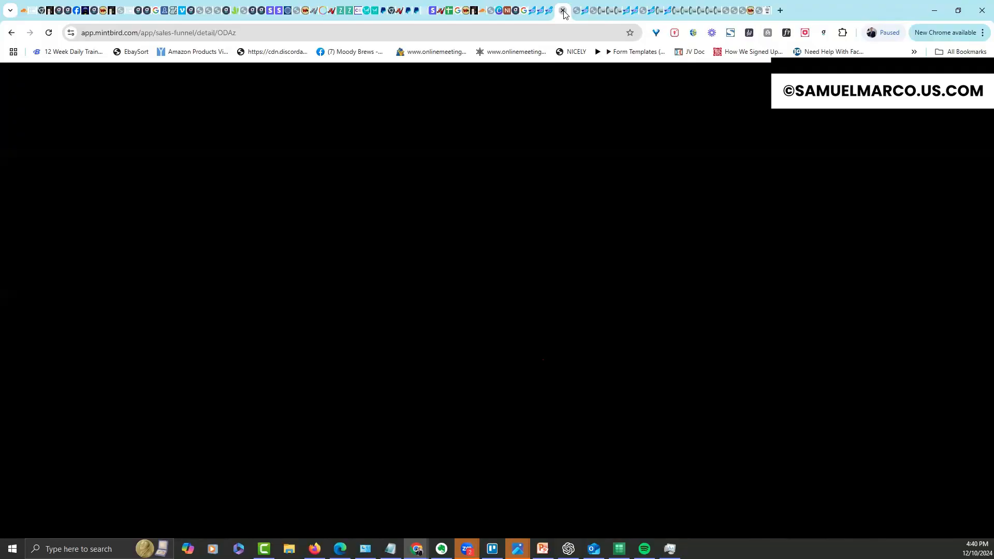
pyautogui.click(563, 11)
pyautogui.click(563, 11)
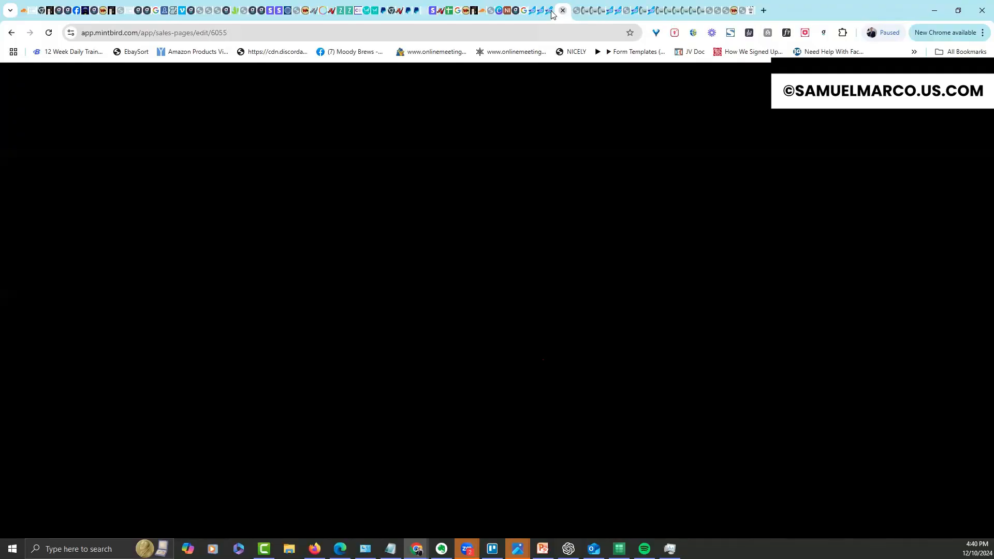
pyautogui.click(563, 11)
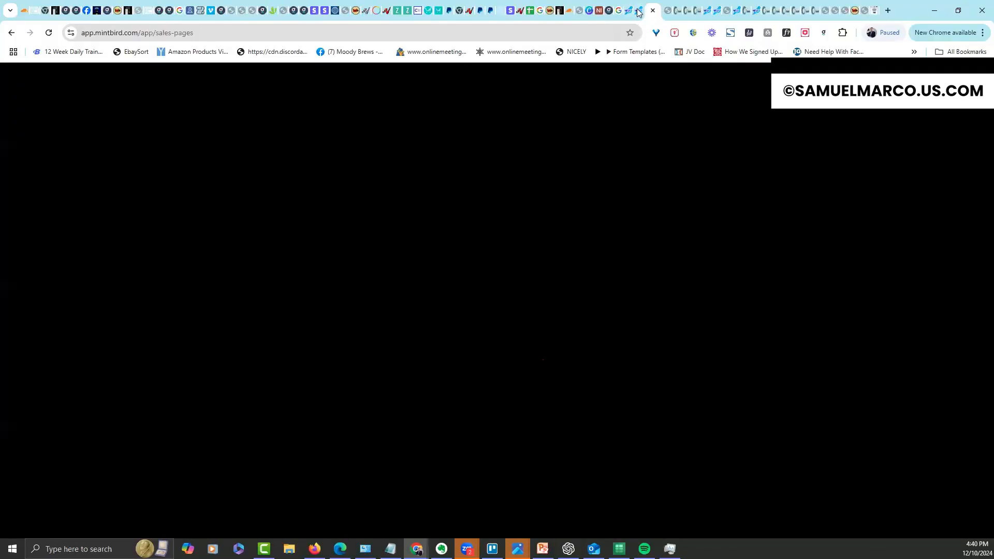
# Change the address to the sales pages URL and reload the Sales Pages list
pyautogui.click(242, 32)
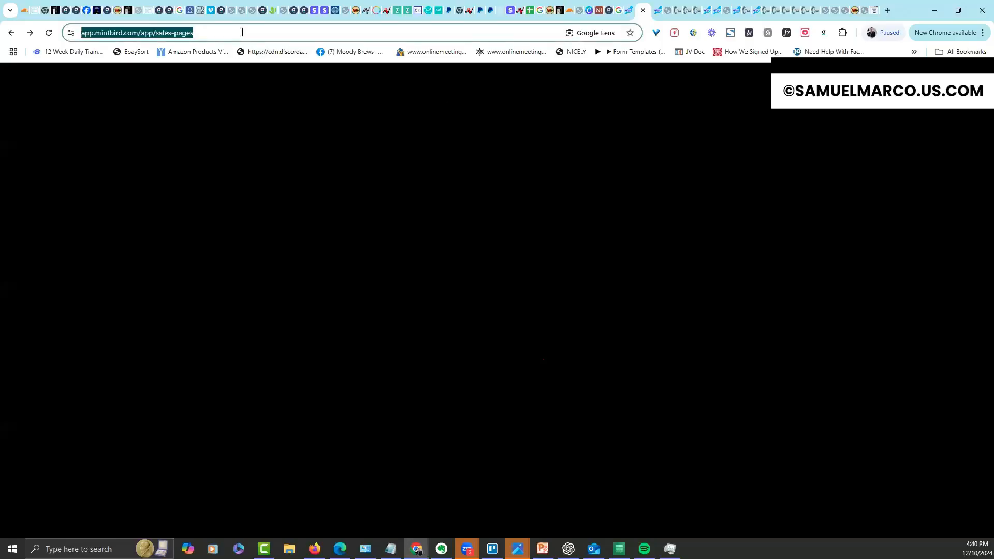
pyautogui.click(177, 33)
pyautogui.moveTo(178, 33); pyautogui.dragTo(246, 40)
pyautogui.write('sale')
pyautogui.press('Return')
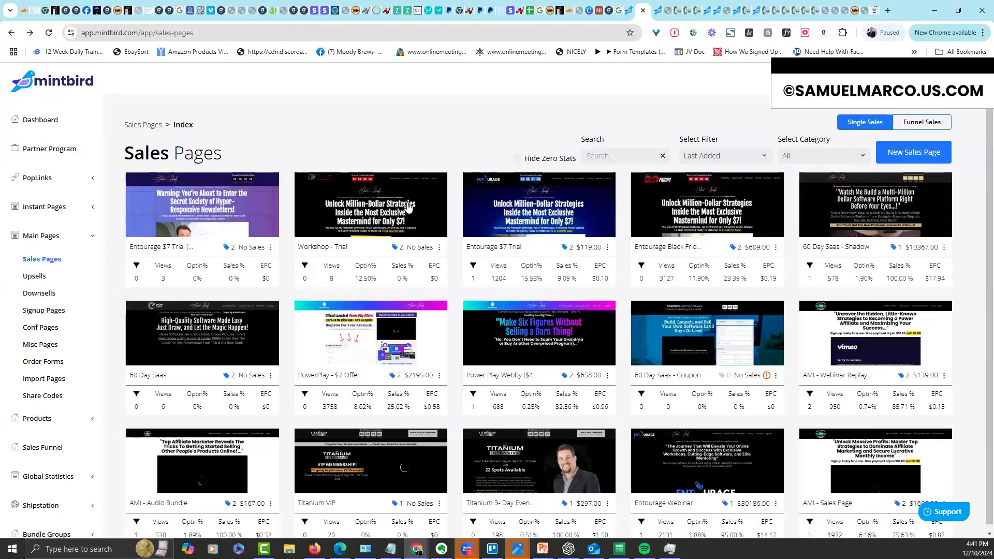
pyautogui.rightClick(348, 132)
pyautogui.click(391, 171)
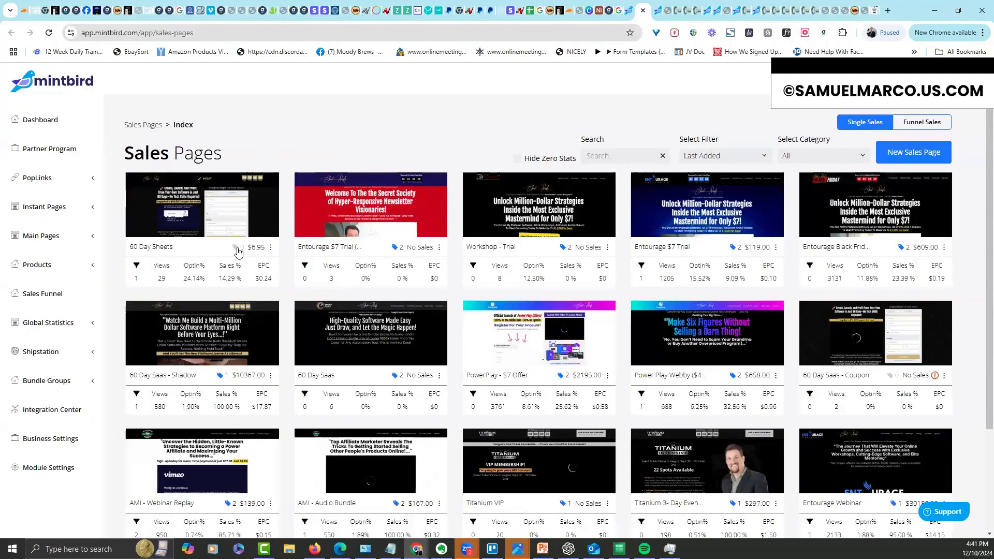
# Submit the test contact on the live 60 Day Sheets page via Go to Link to reach payment
pyautogui.click(237, 249)
pyautogui.click(265, 254)
pyautogui.click(270, 248)
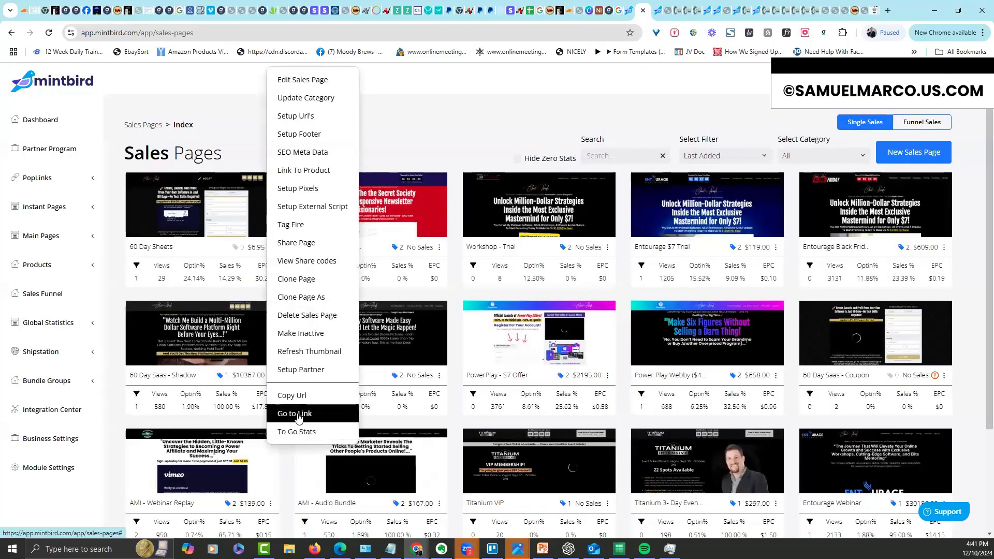
pyautogui.click(294, 414)
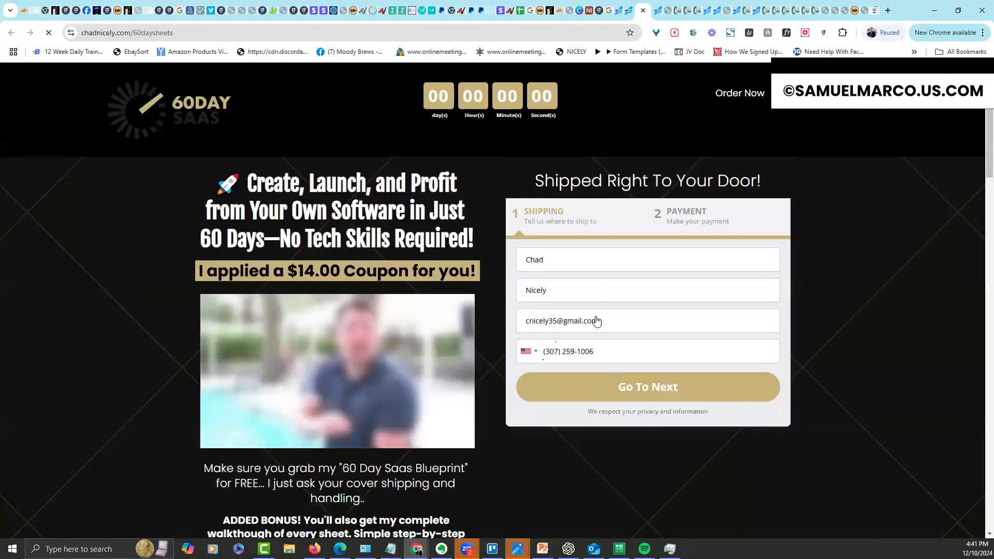
pyautogui.click(642, 390)
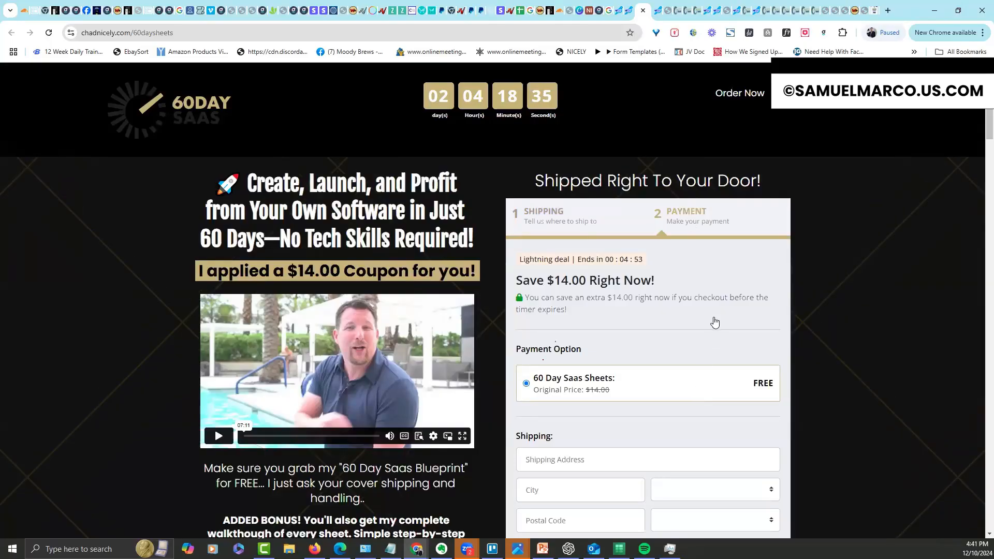
# Review the checkout order, then return to the MintBird Sales Pages list
pyautogui.scroll(-5, 981, 136)
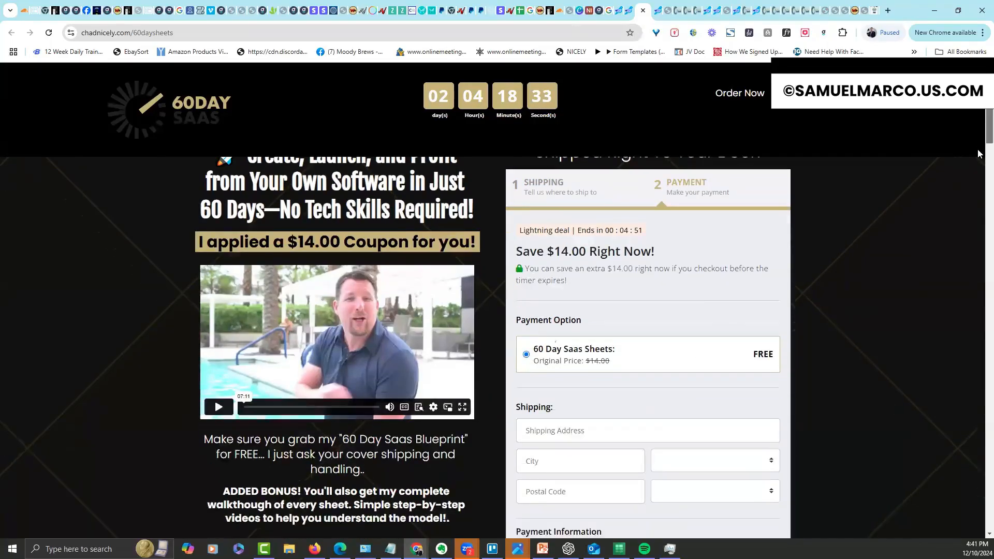
pyautogui.scroll(-8, 979, 187)
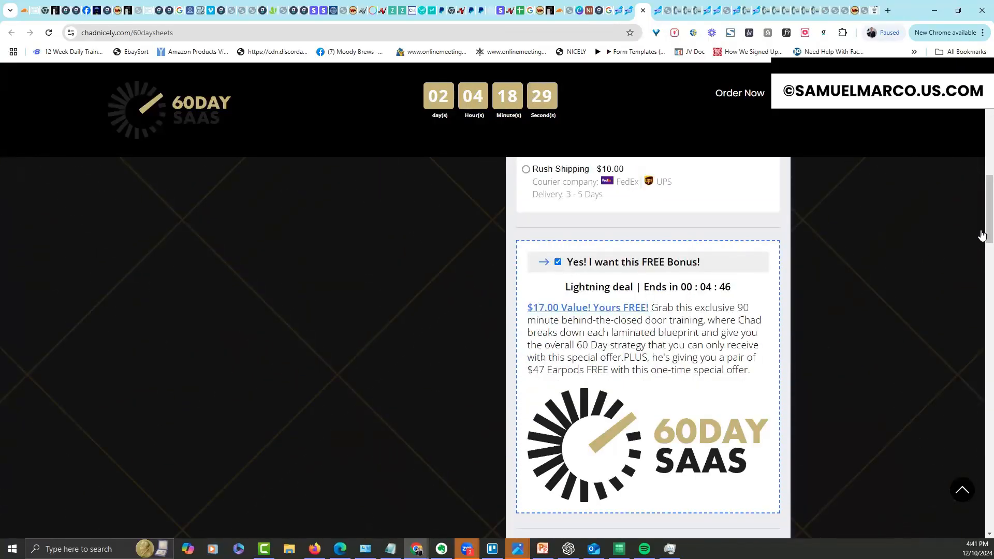
pyautogui.scroll(-8, 978, 259)
pyautogui.scroll(-3, 978, 298)
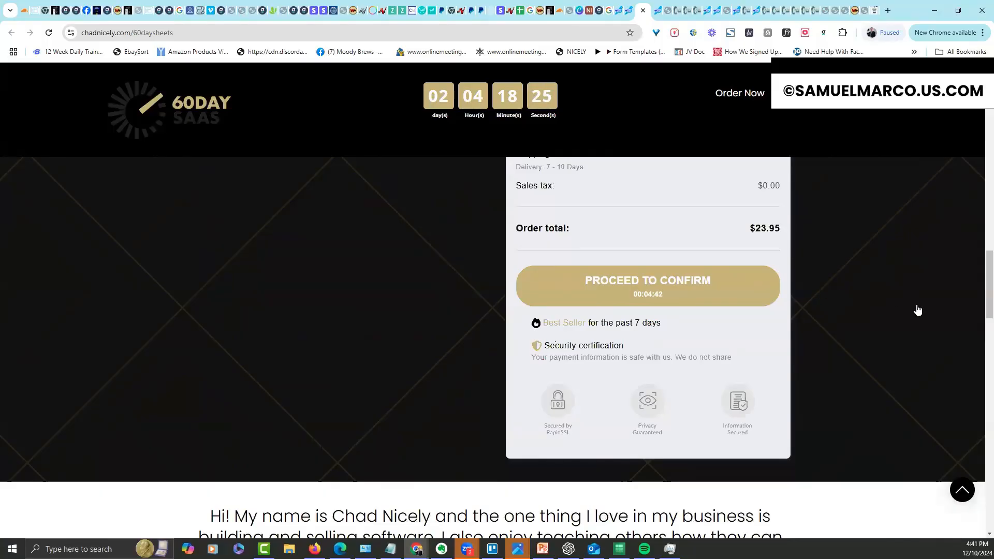
pyautogui.scroll(5, 978, 223)
pyautogui.scroll(5, 979, 218)
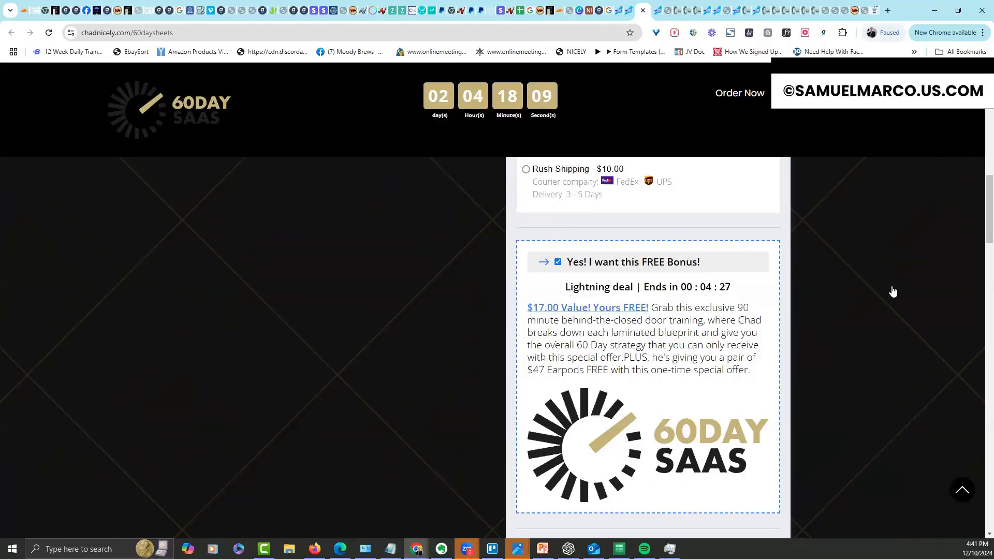
pyautogui.click(628, 15)
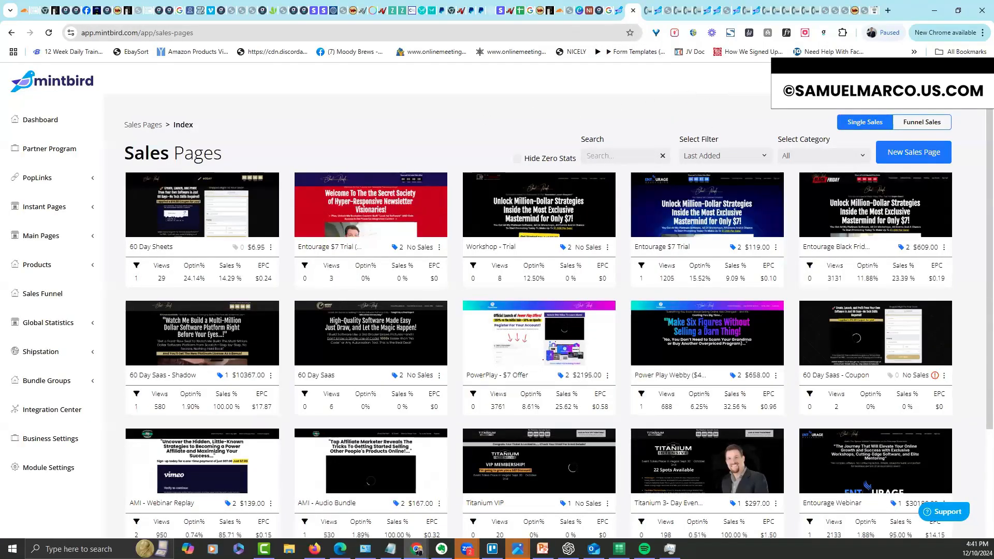
# Open Global Control's Tag Library and filter it to the 60 Days SaaS group
pyautogui.click(880, 80)
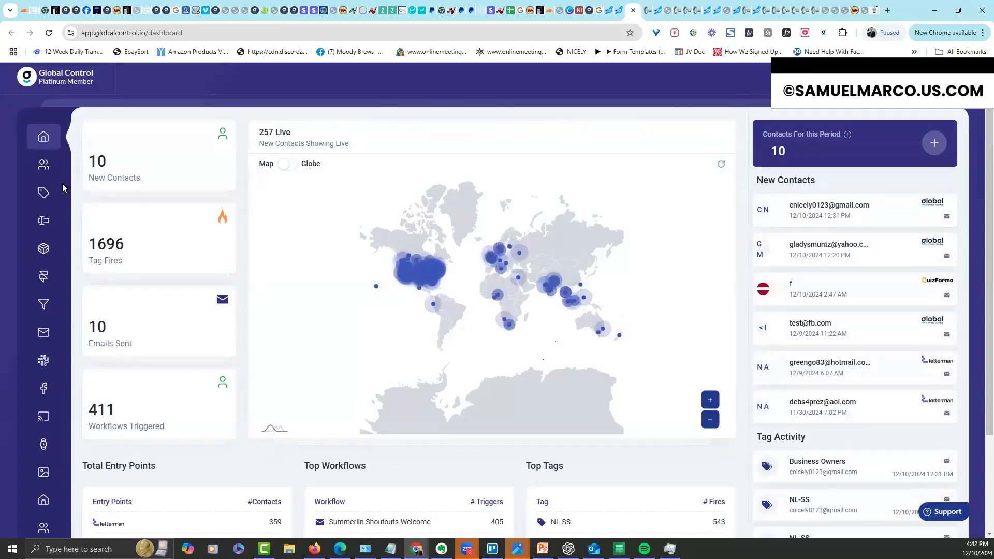
pyautogui.click(45, 194)
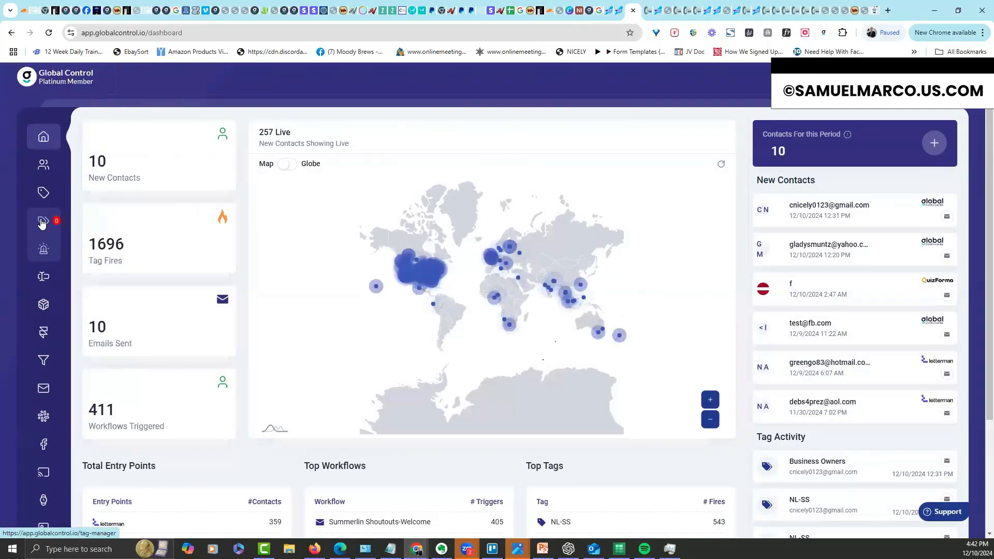
pyautogui.click(43, 221)
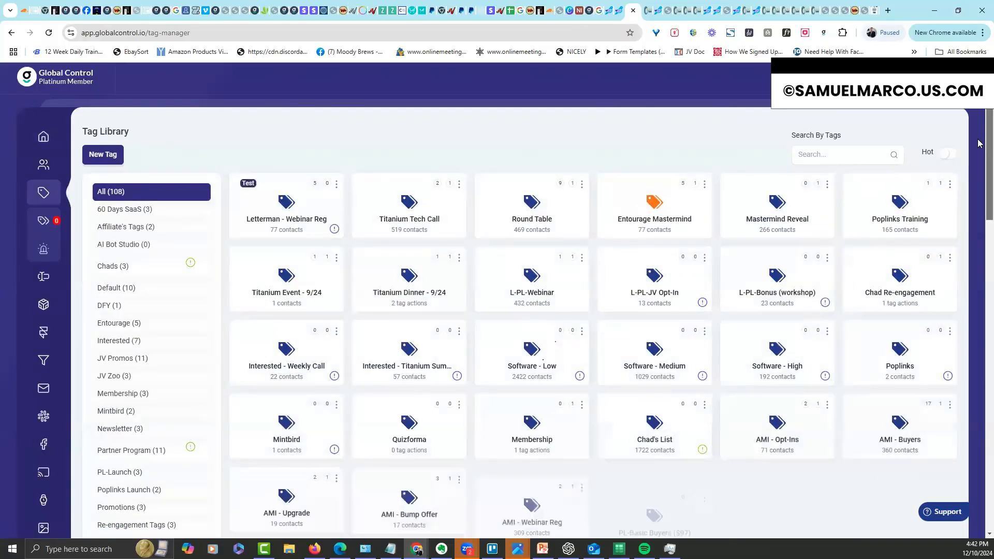
pyautogui.scroll(-2, 979, 162)
pyautogui.scroll(-3, 979, 162)
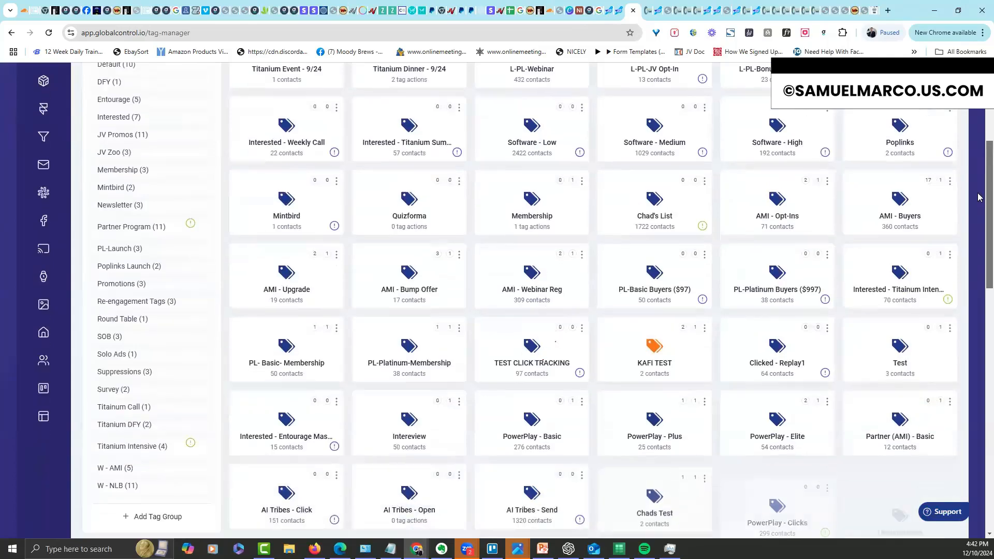
pyautogui.scroll(2, 978, 193)
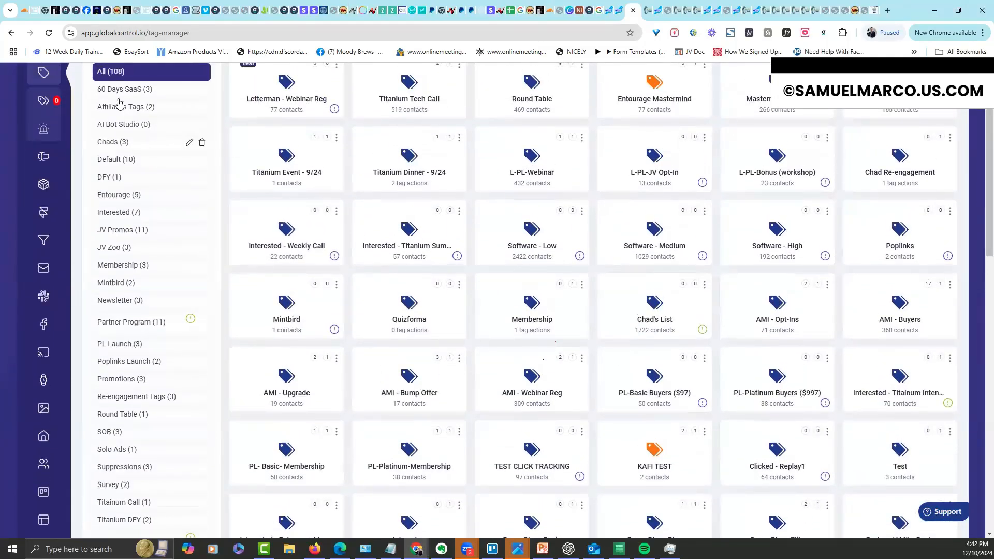
pyautogui.click(118, 90)
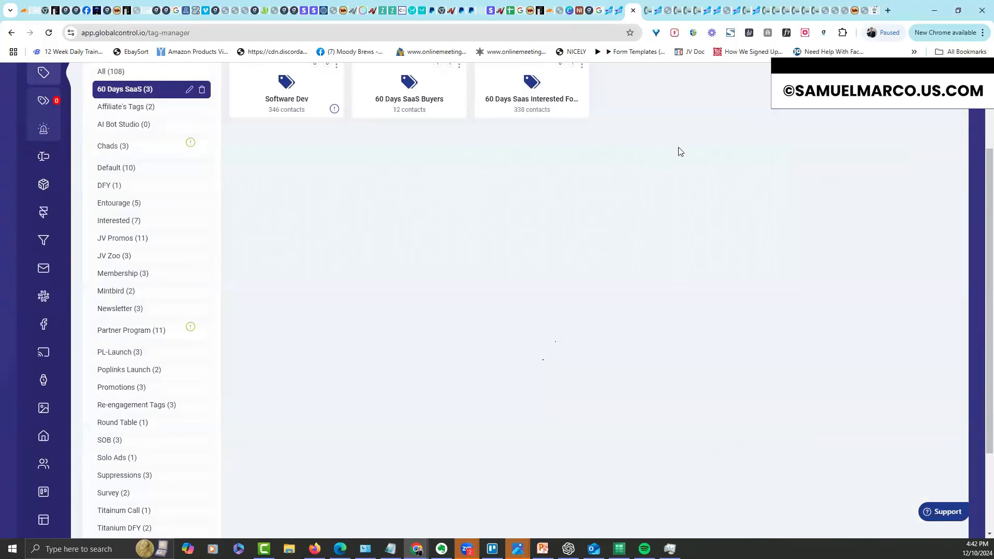
pyautogui.scroll(2, 978, 155)
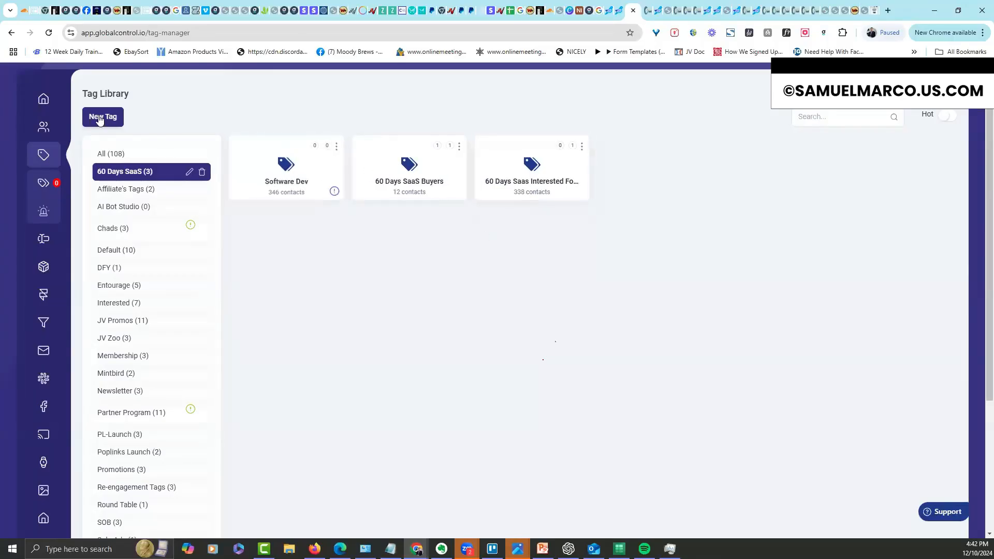
pyautogui.moveTo(989, 208); pyautogui.dragTo(989, 338)
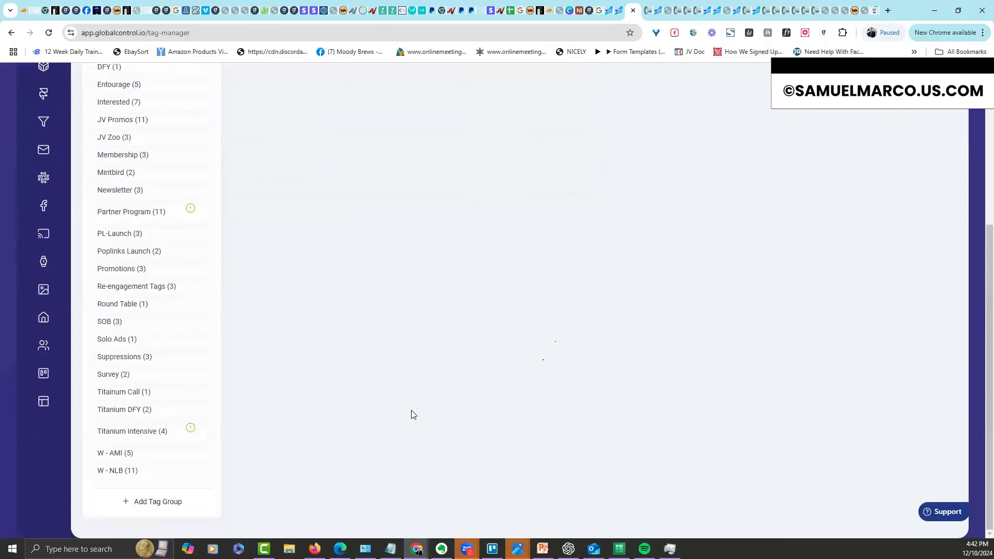
# Add a tag group named 'New 60 Day Saas' and show its tags
pyautogui.click(157, 502)
pyautogui.click(450, 155)
pyautogui.write('New 60 Day Saas')
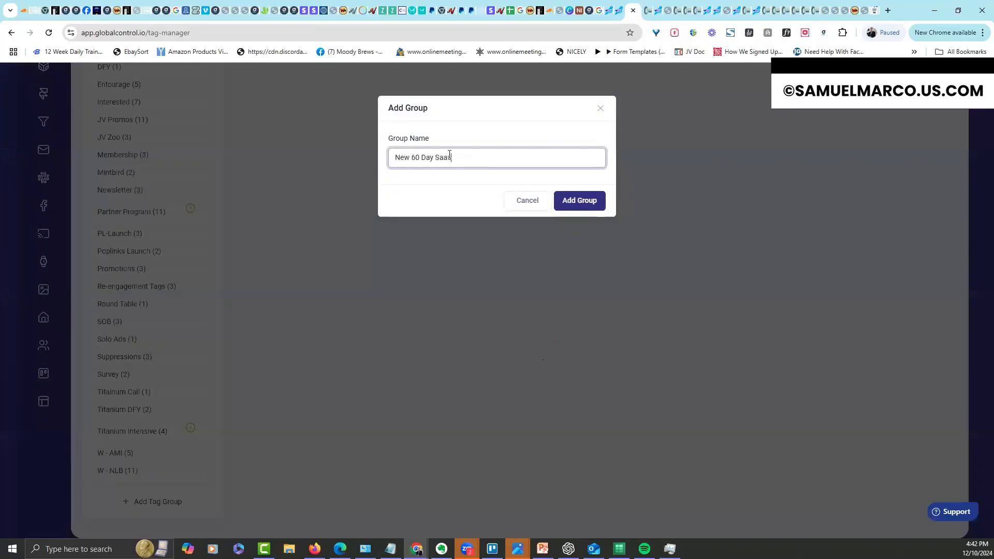
pyautogui.click(587, 199)
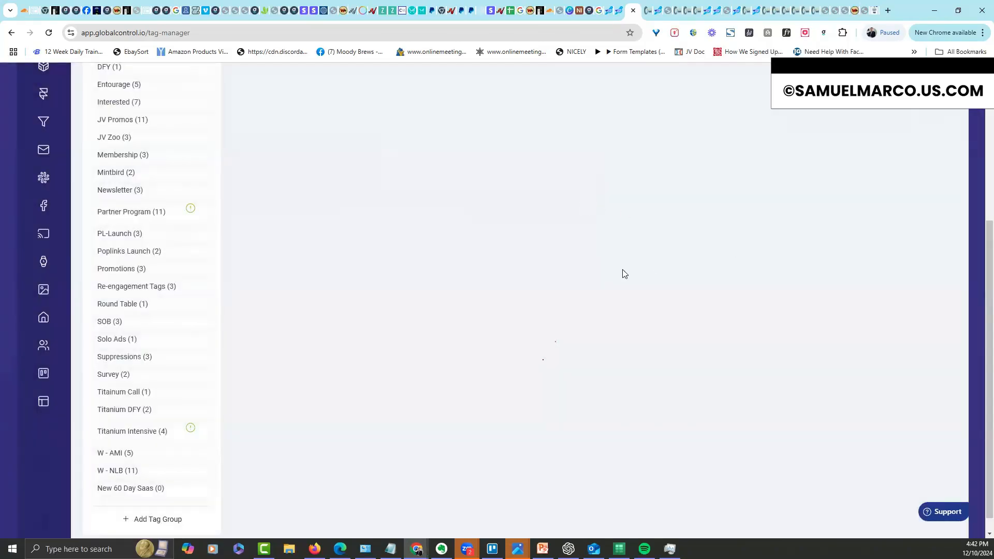
pyautogui.click(139, 489)
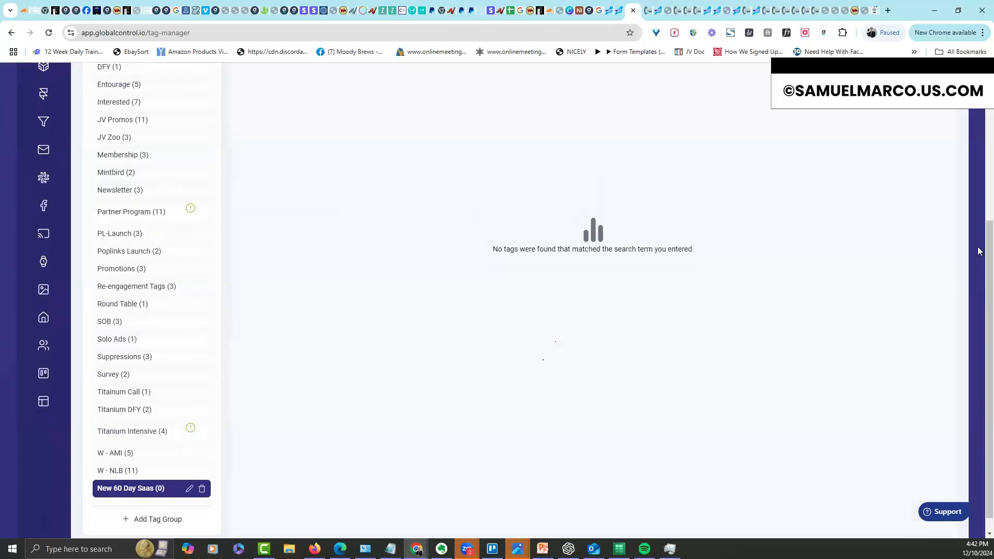
# Create a new tag named '60 Day - Optin'
pyautogui.scroll(5, 979, 211)
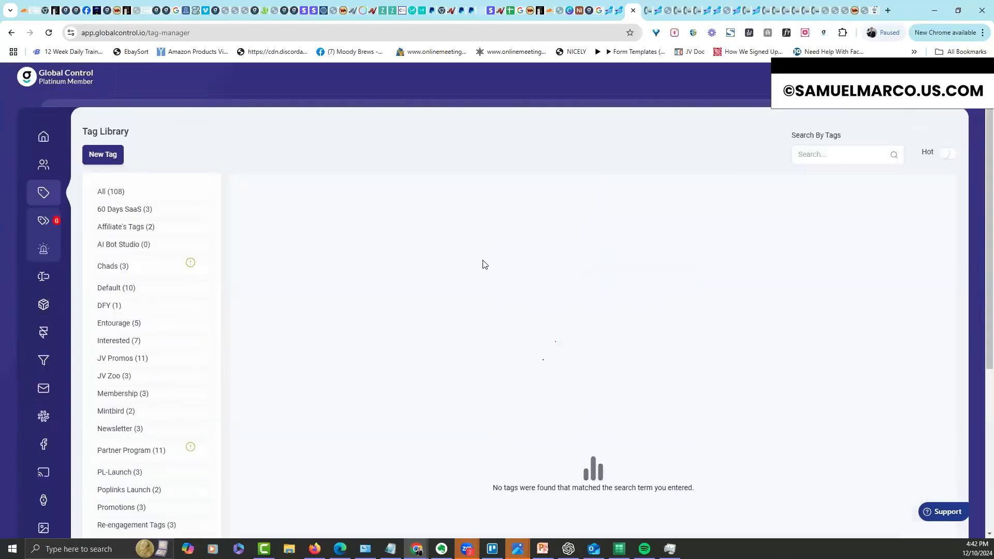
pyautogui.click(102, 155)
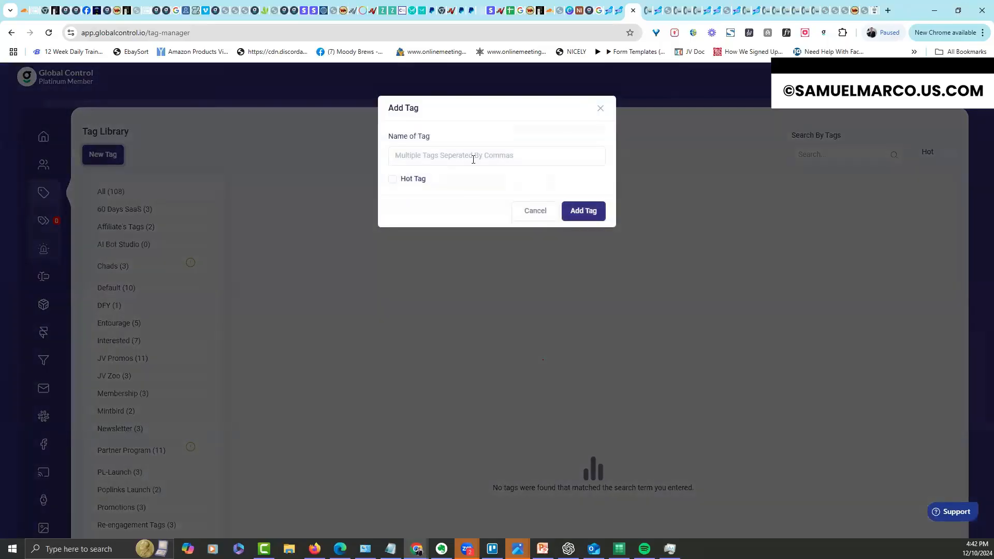
pyautogui.click(474, 160)
pyautogui.write('60 Day - Optin')
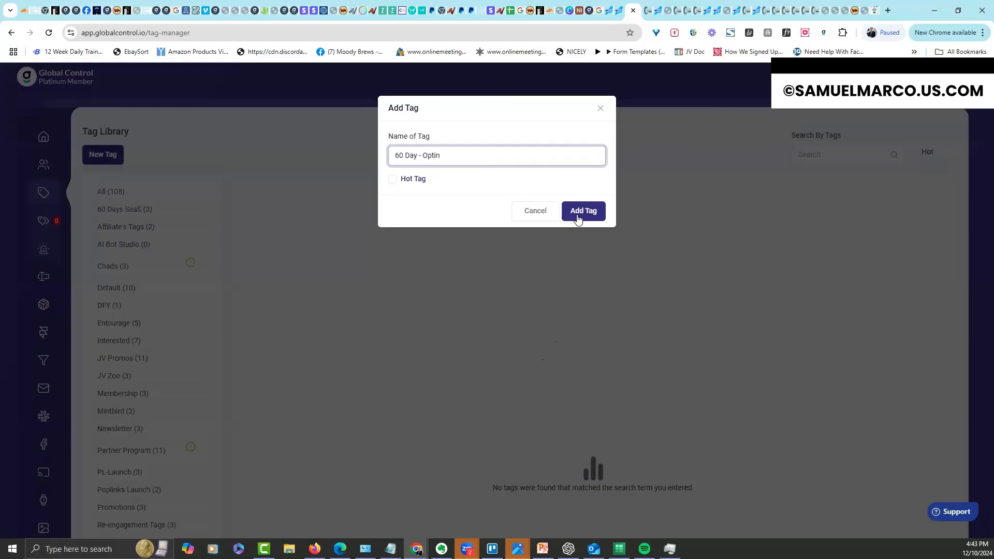
pyautogui.click(584, 211)
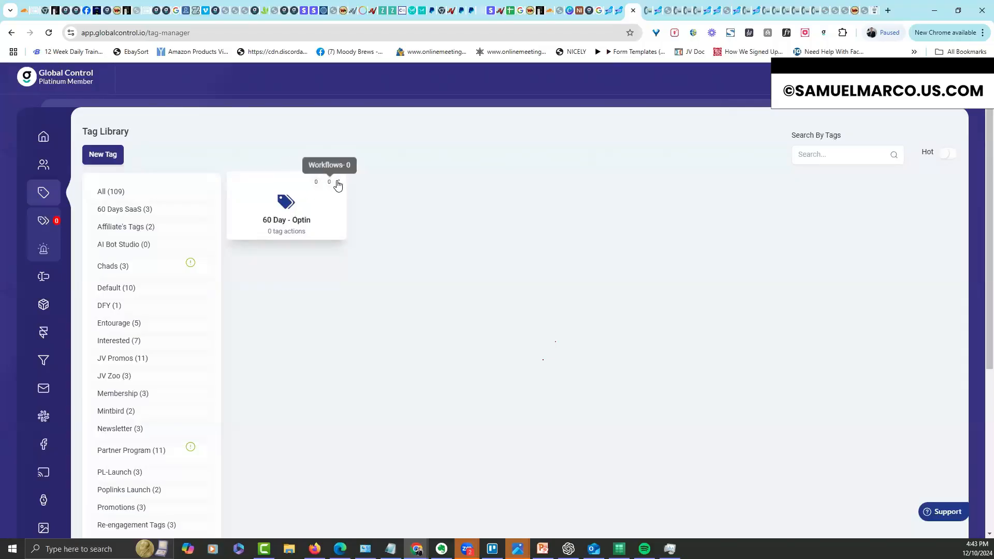
# Apply the Test label to the 60 Day - Optin tag via Update Label
pyautogui.click(339, 183)
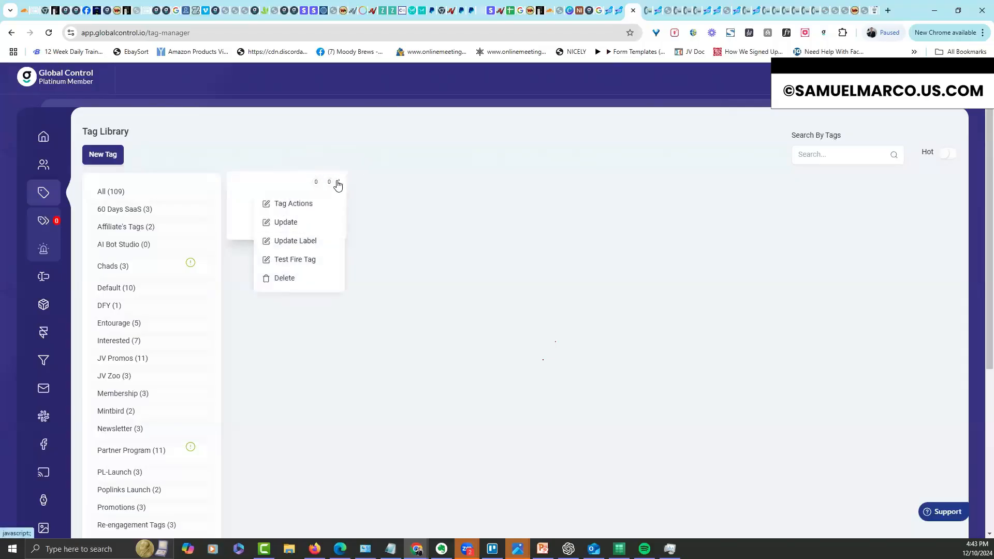
pyautogui.click(311, 240)
pyautogui.click(406, 162)
pyautogui.click(406, 195)
pyautogui.click(586, 236)
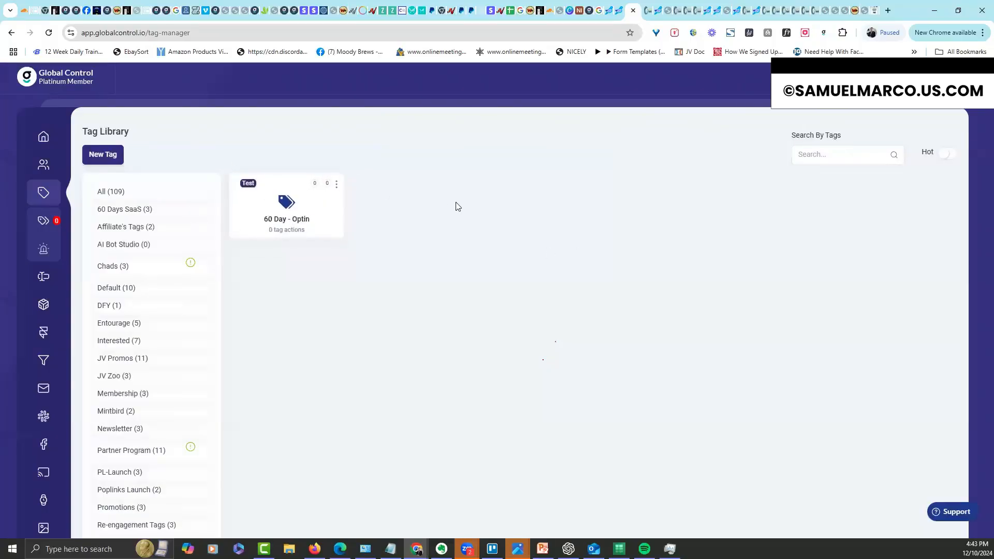
# Reopen the tag's label settings, close them unchanged, and show all 109 tags
pyautogui.click(338, 184)
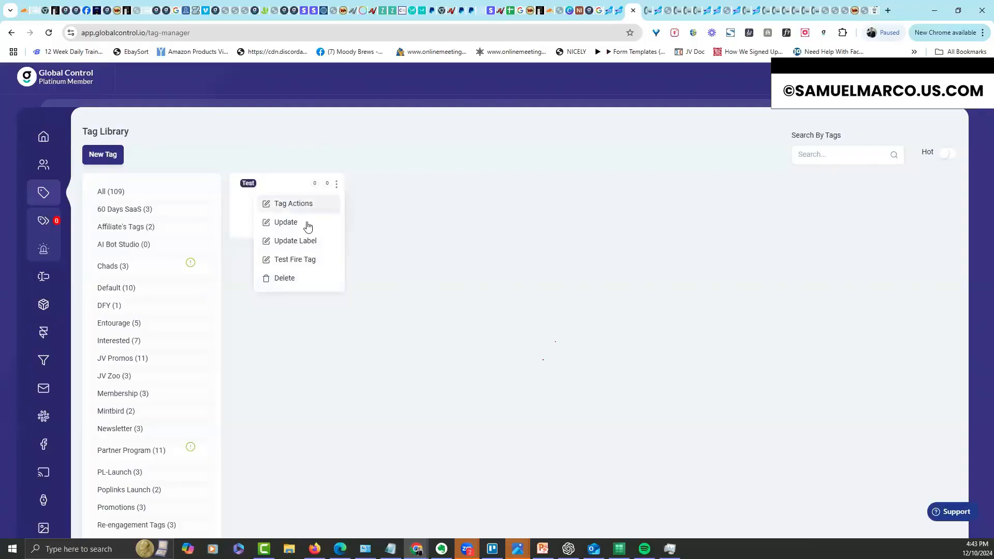
pyautogui.click(296, 241)
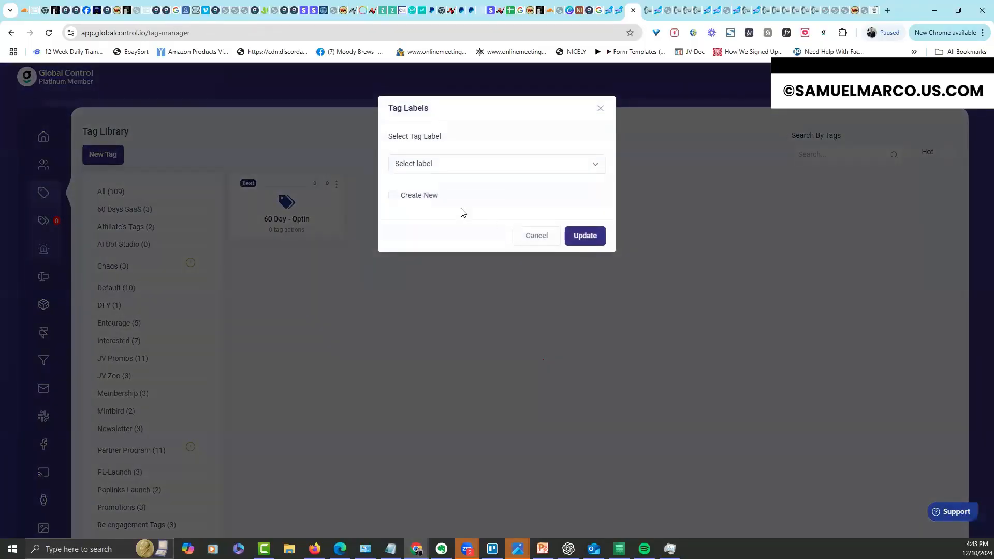
pyautogui.click(392, 197)
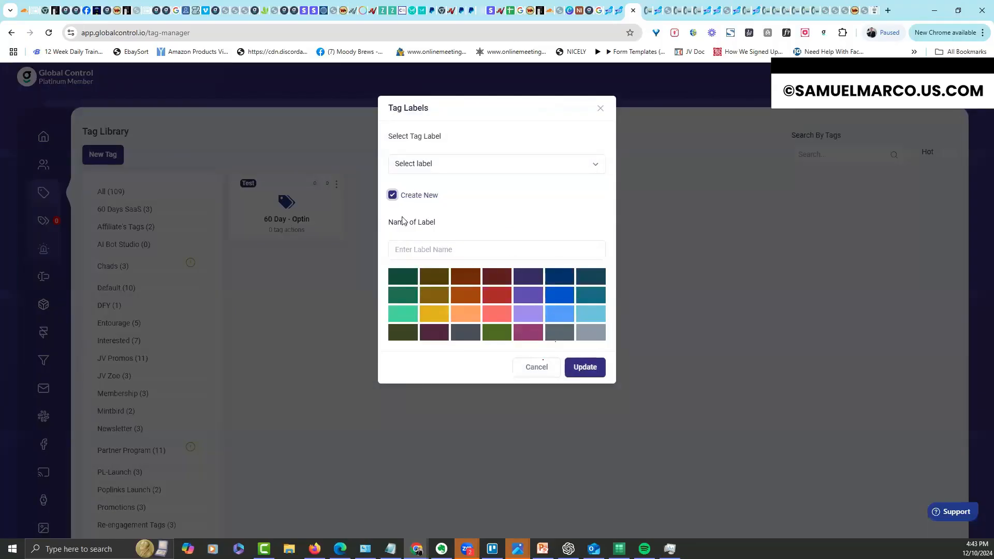
pyautogui.click(393, 195)
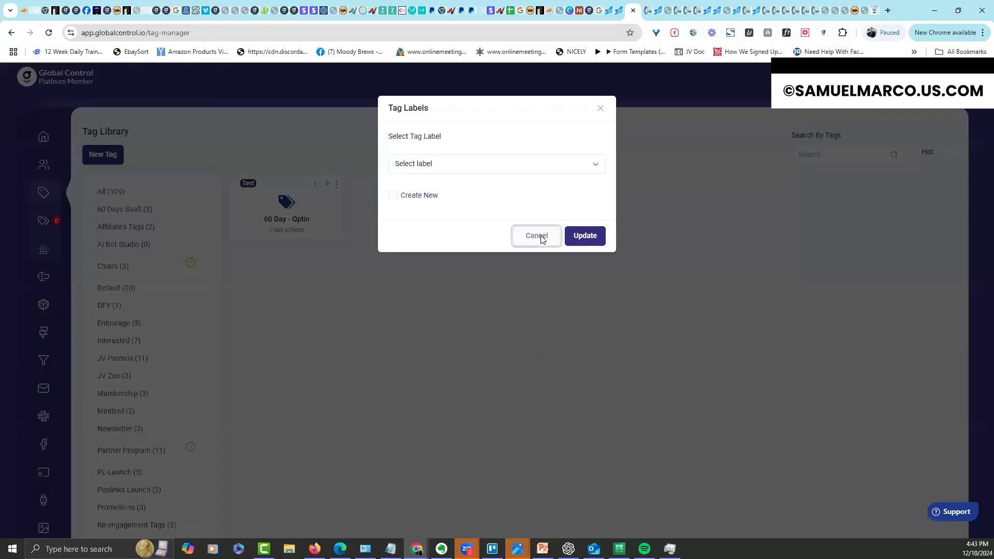
pyautogui.click(542, 238)
pyautogui.click(122, 194)
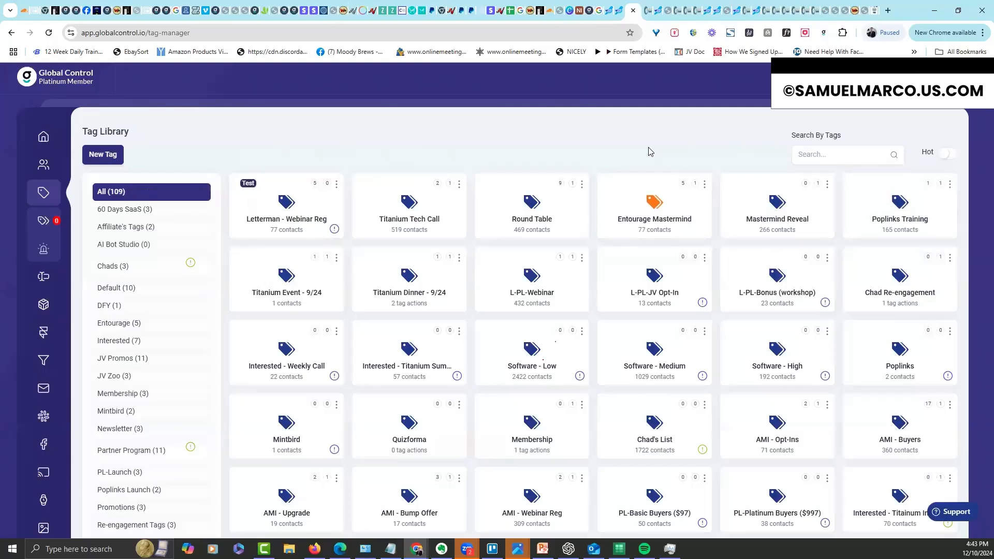
# Create a '60 Day - Buyer' tag in the New 60 Day Saas group
pyautogui.click(116, 158)
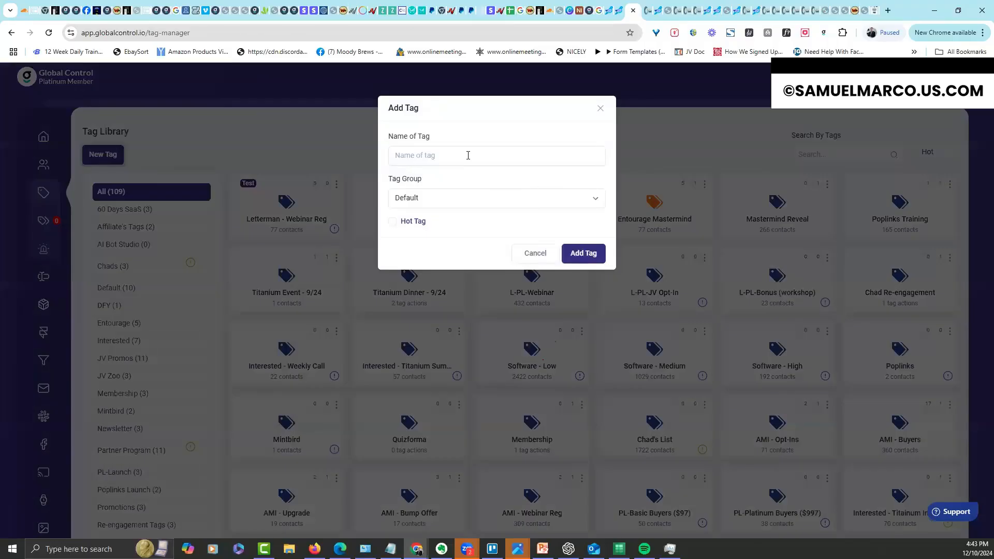
pyautogui.click(468, 156)
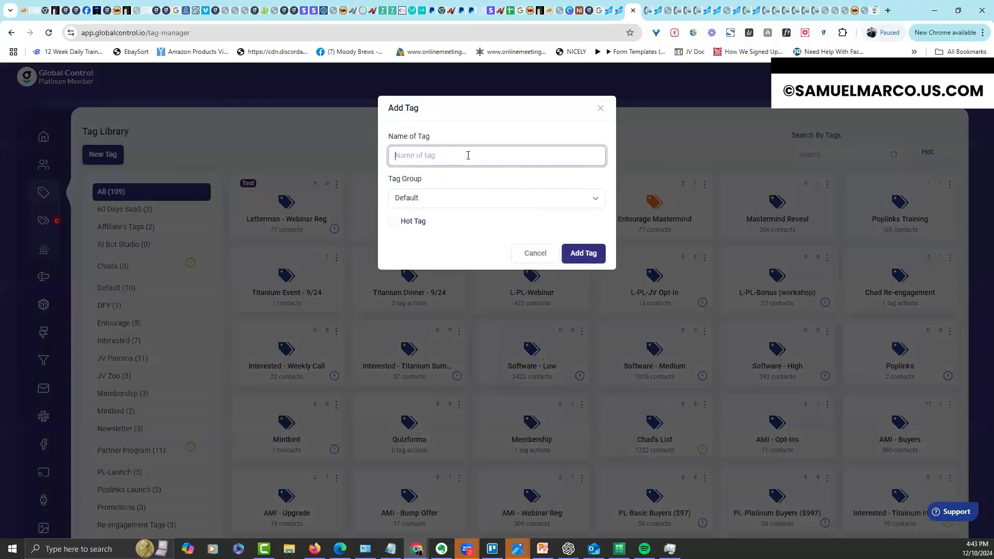
pyautogui.write('60 Day - Buyer')
pyautogui.click(444, 206)
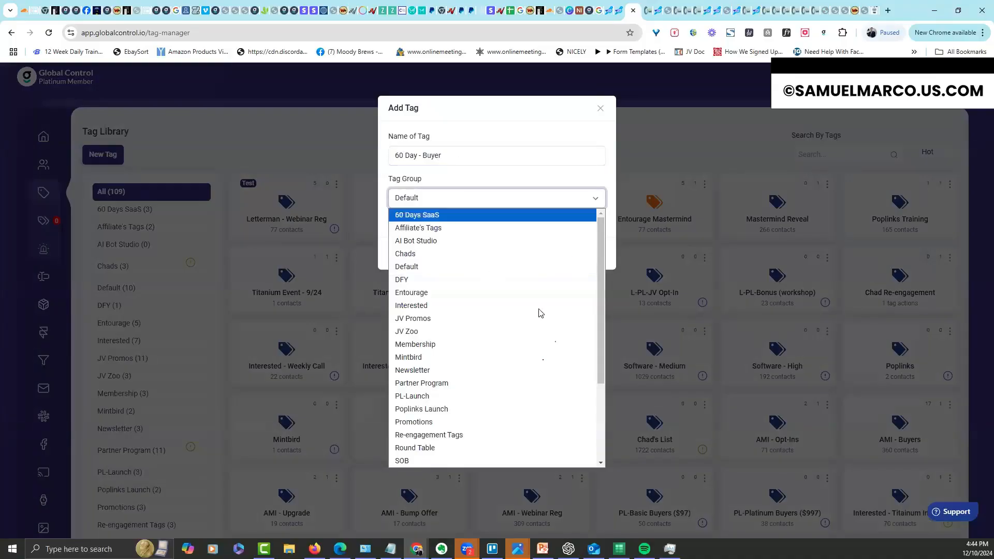
pyautogui.scroll(-3, 602, 431)
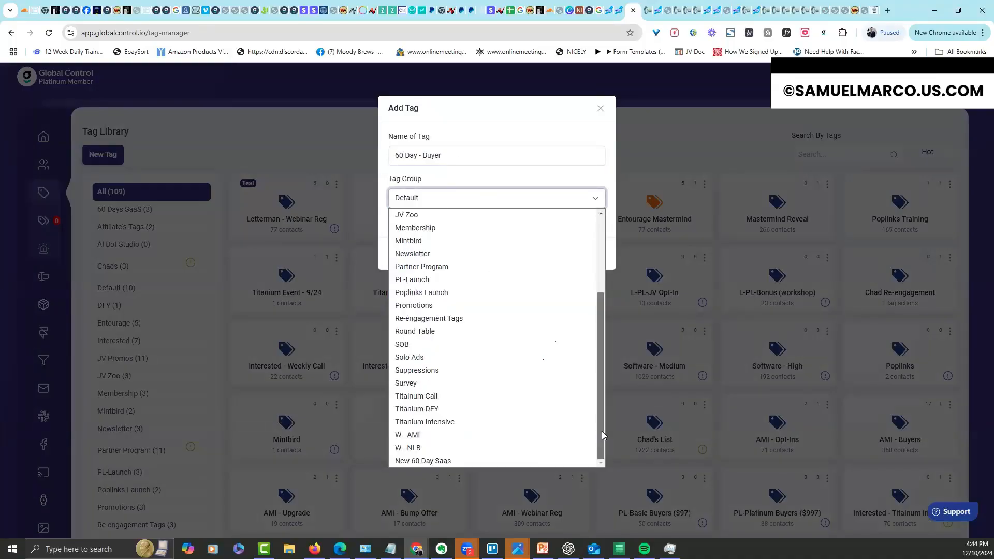
pyautogui.click(498, 462)
pyautogui.click(584, 256)
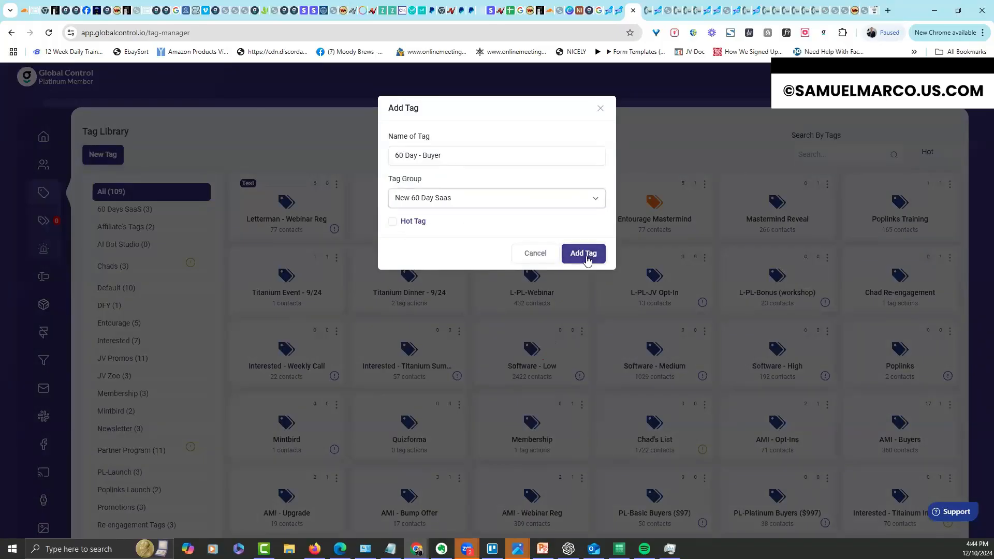
# Create a '60 Day - Buyer+Bump' tag
pyautogui.click(101, 155)
pyautogui.click(460, 150)
pyautogui.write('60')
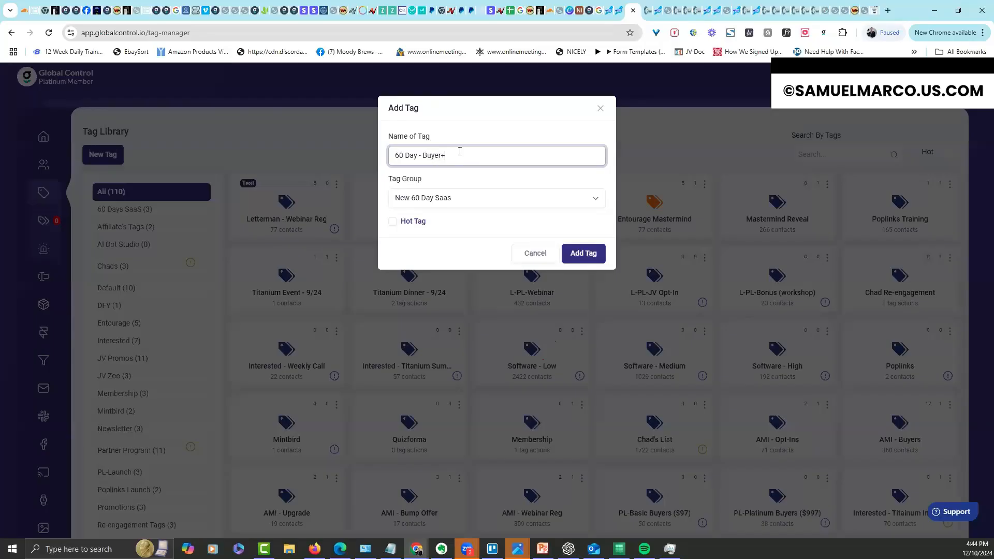
pyautogui.click(602, 259)
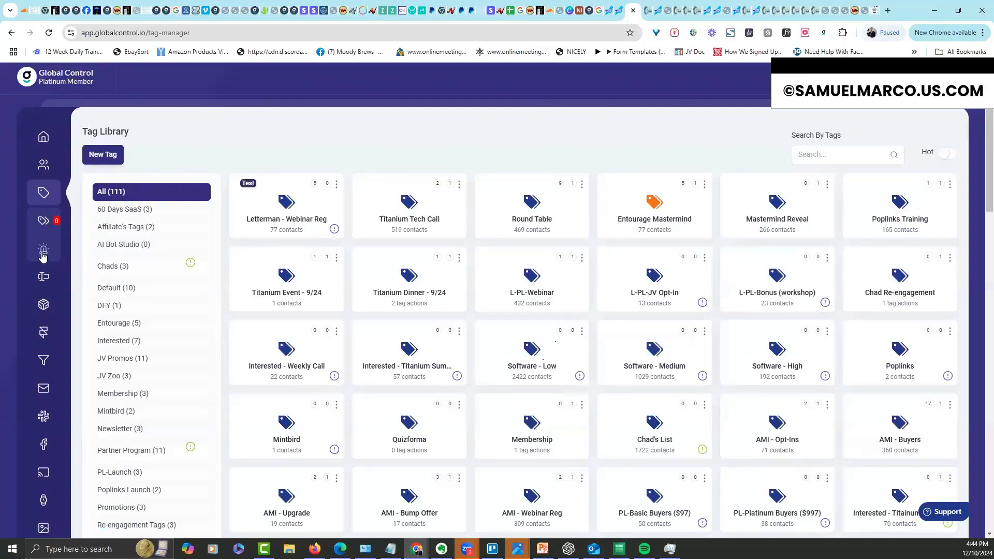
# Filter the Tag Library to the New 60 Day Saas group
pyautogui.click(44, 220)
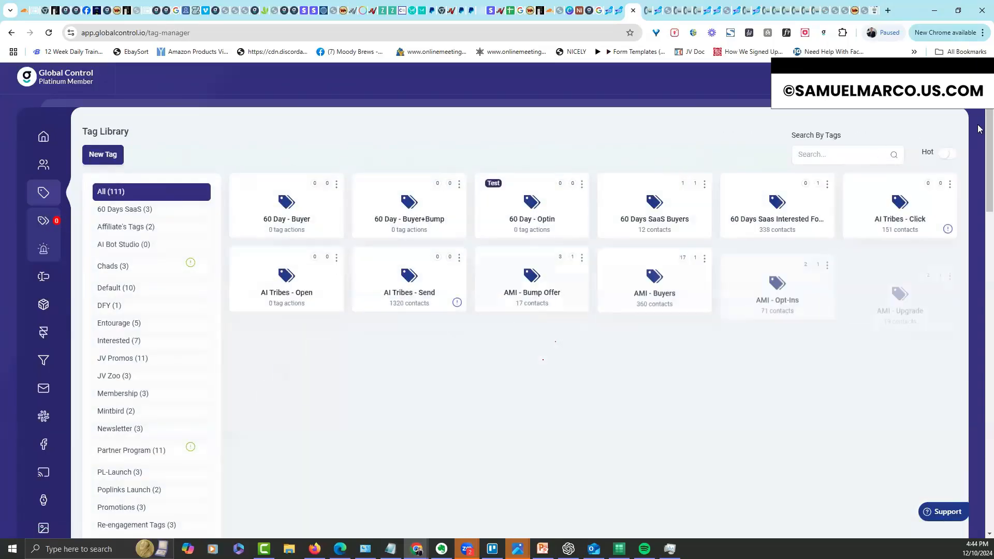
pyautogui.scroll(-20, 979, 129)
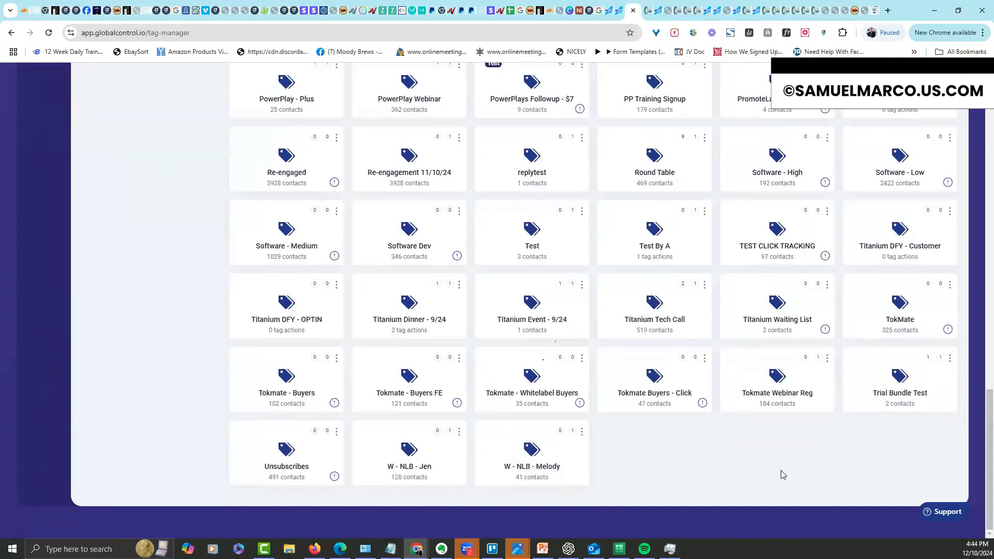
pyautogui.scroll(4, 972, 255)
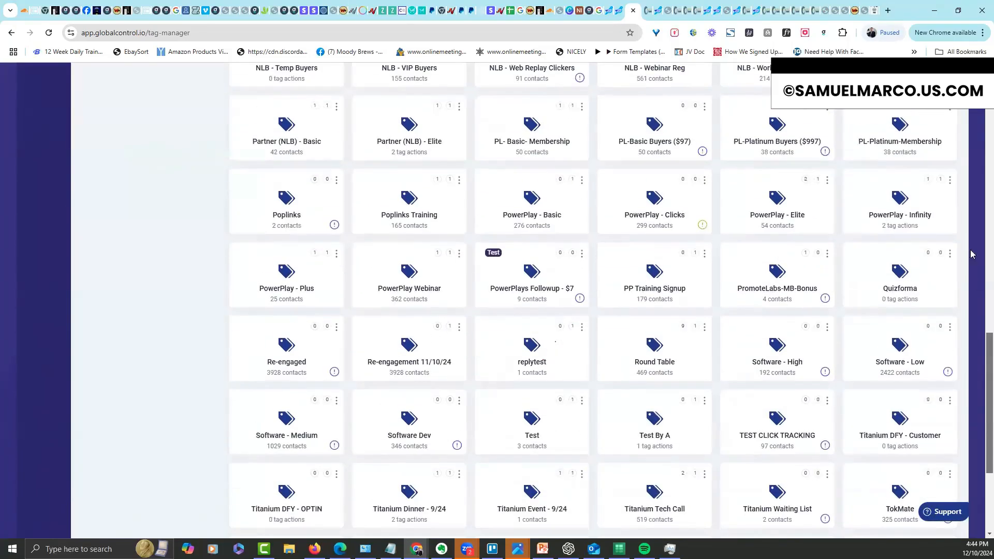
pyautogui.scroll(10, 972, 254)
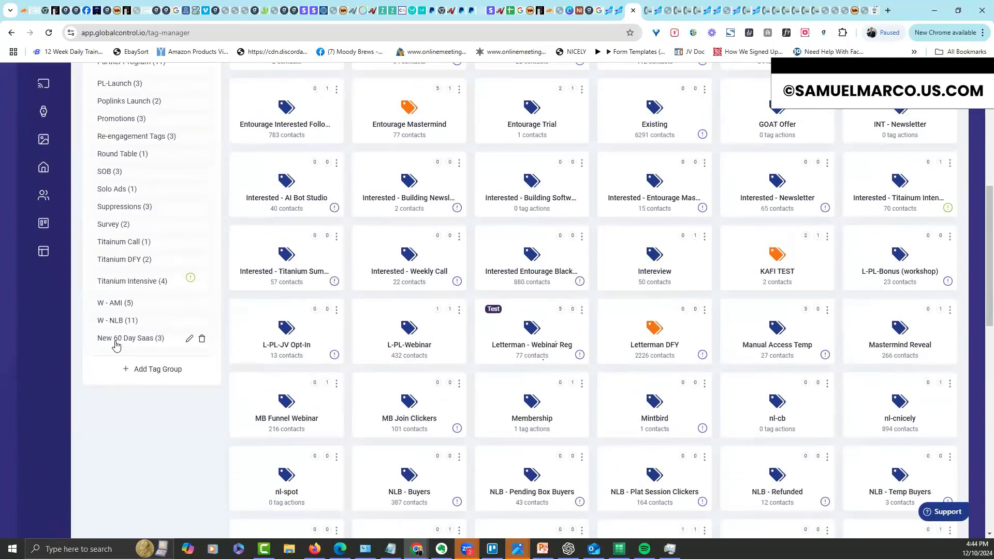
pyautogui.click(115, 342)
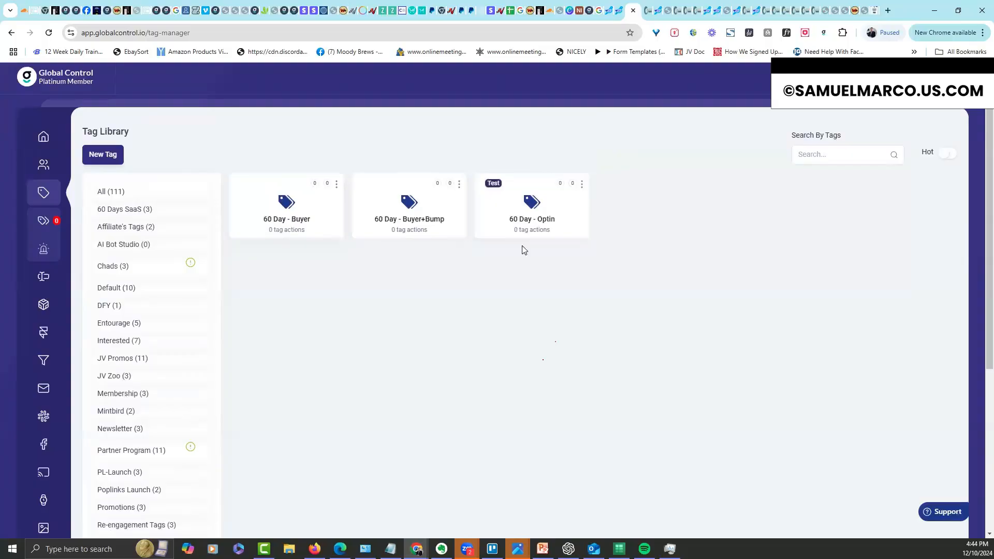
# Reload MintBird's Sales Pages and set 60 Day Sheets' Step-1 Optin tag to 60 Day - Optin
pyautogui.click(618, 11)
pyautogui.rightClick(442, 95)
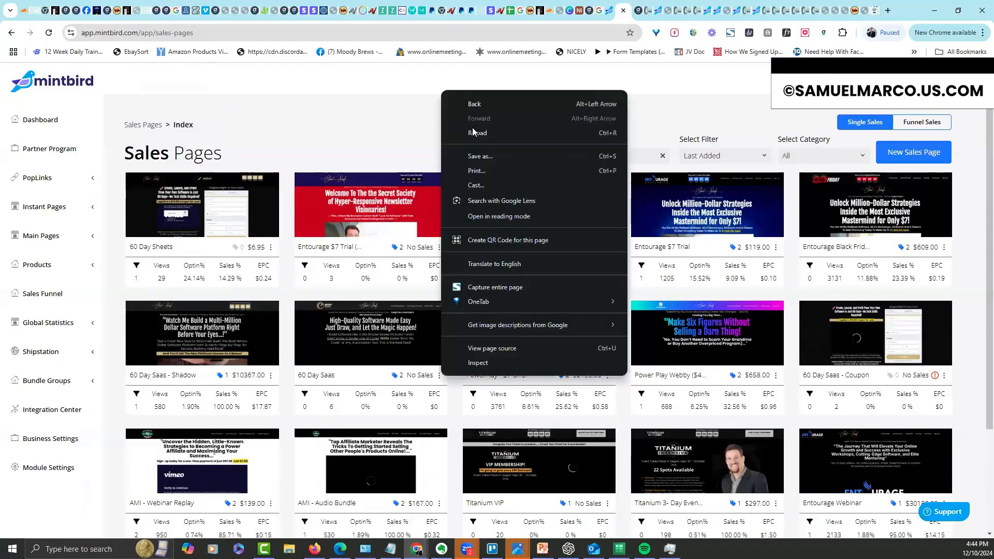
pyautogui.click(456, 132)
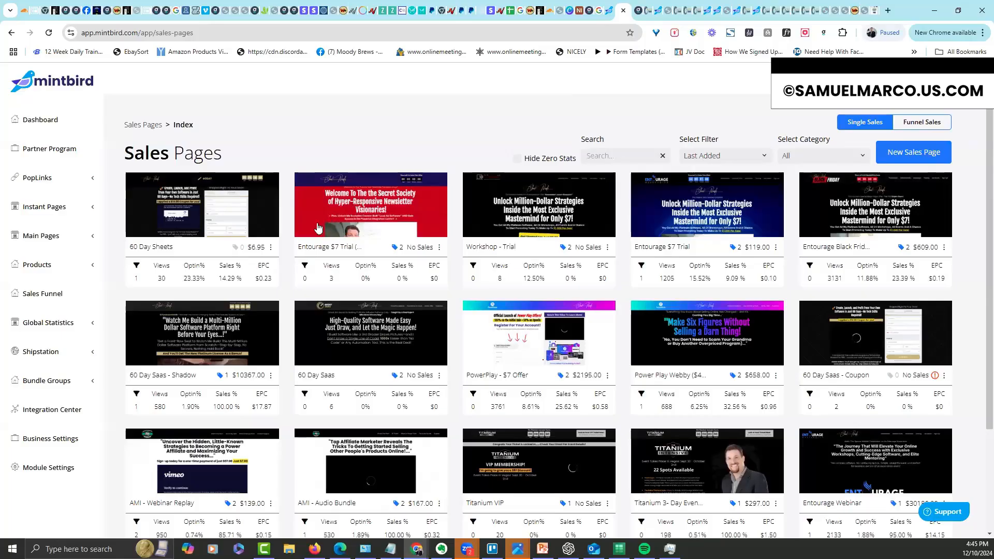
pyautogui.click(272, 248)
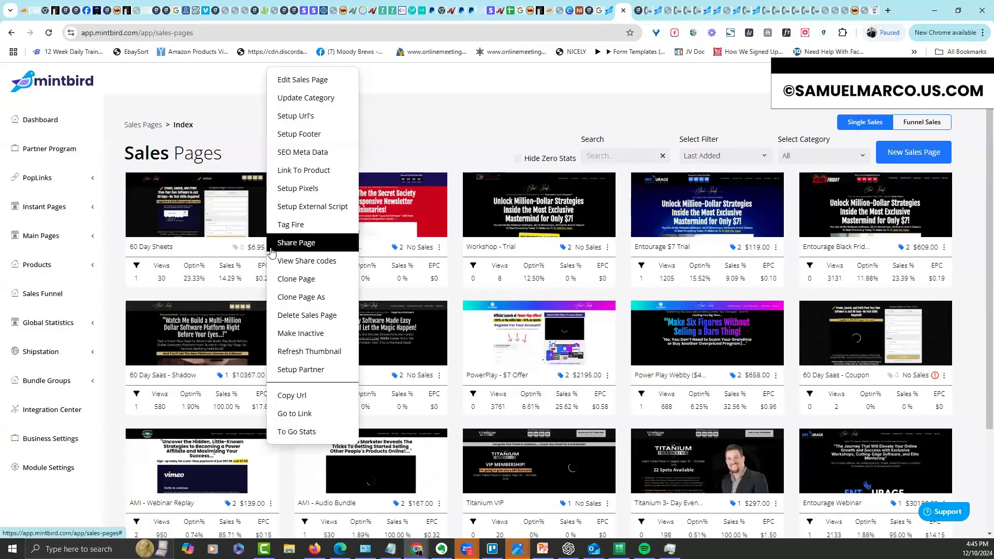
pyautogui.click(282, 224)
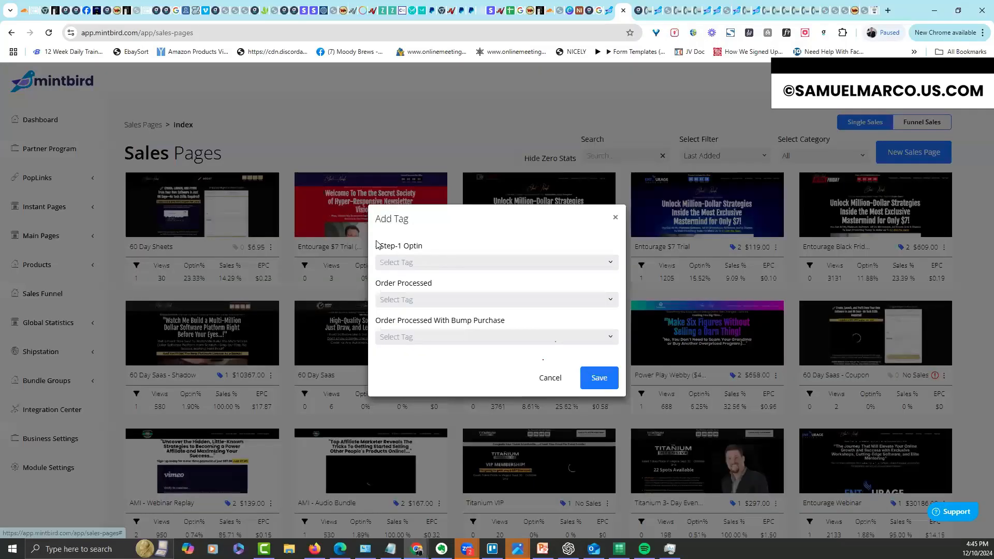
pyautogui.click(441, 261)
pyautogui.moveTo(615, 296); pyautogui.dragTo(619, 478)
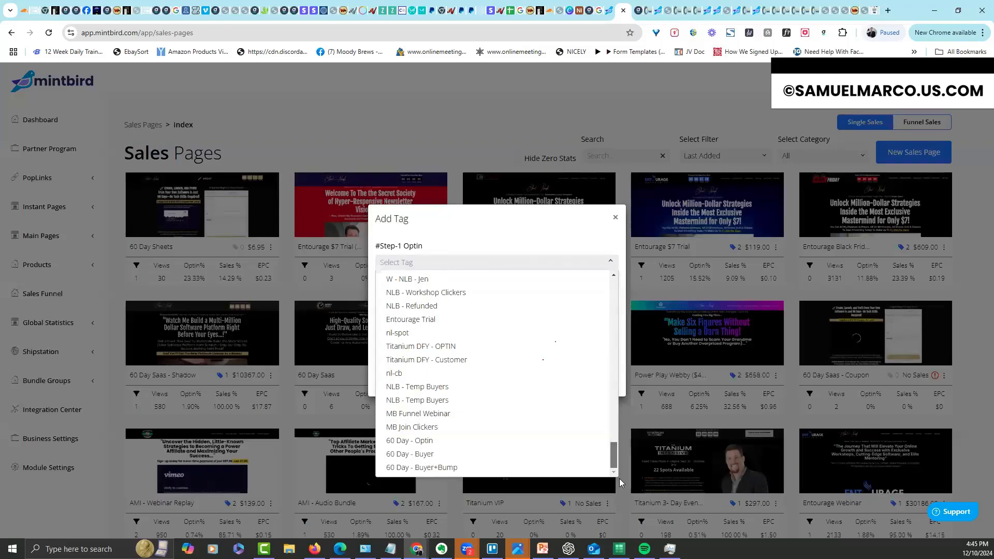
pyautogui.click(437, 442)
# Set Order Processed to 60 Day - Buyer and bump purchases to 60 Day - Buyer+Bump, then verify
pyautogui.click(453, 299)
pyautogui.moveTo(615, 322); pyautogui.dragTo(632, 507)
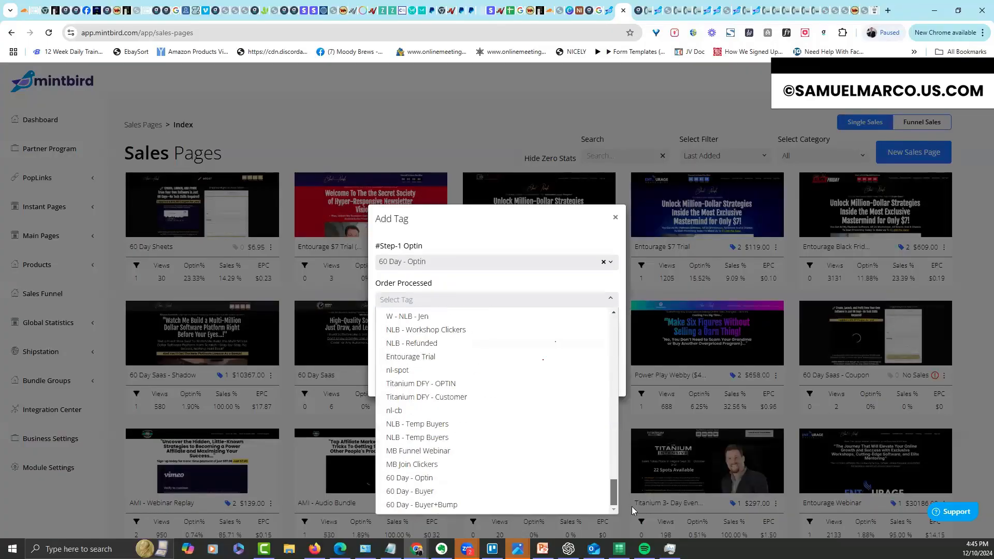
pyautogui.click(424, 492)
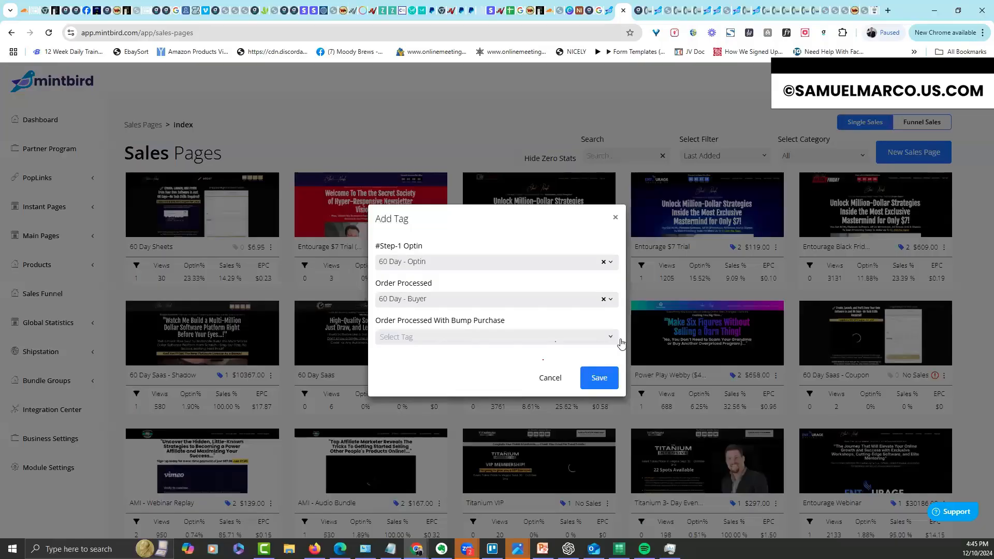
pyautogui.click(613, 340)
pyautogui.moveTo(617, 365); pyautogui.dragTo(456, 528)
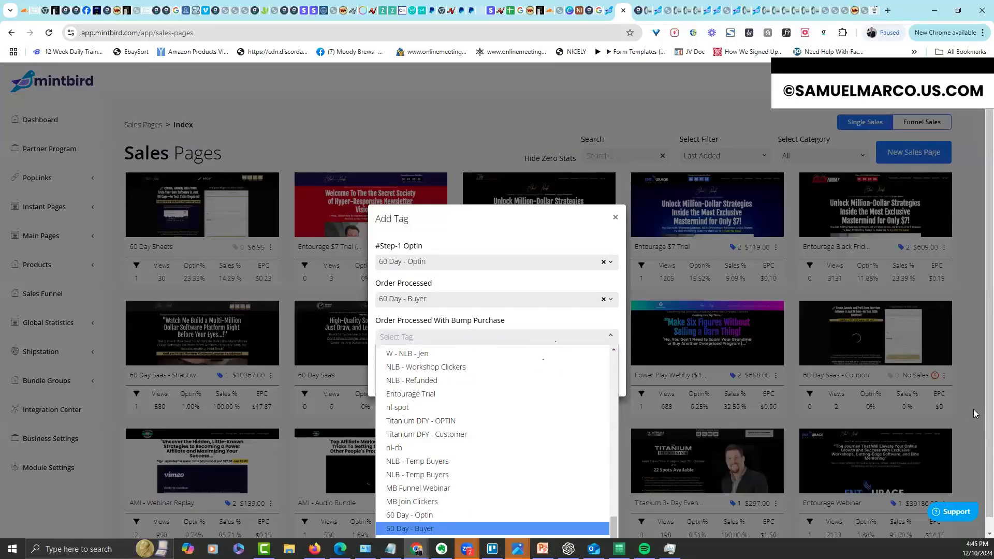
pyautogui.scroll(-1, 979, 453)
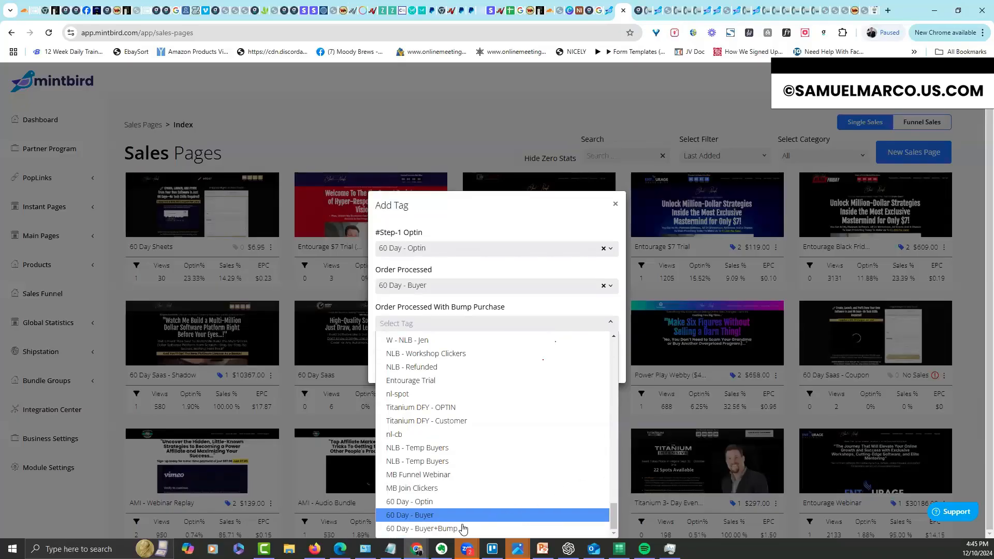
pyautogui.click(464, 528)
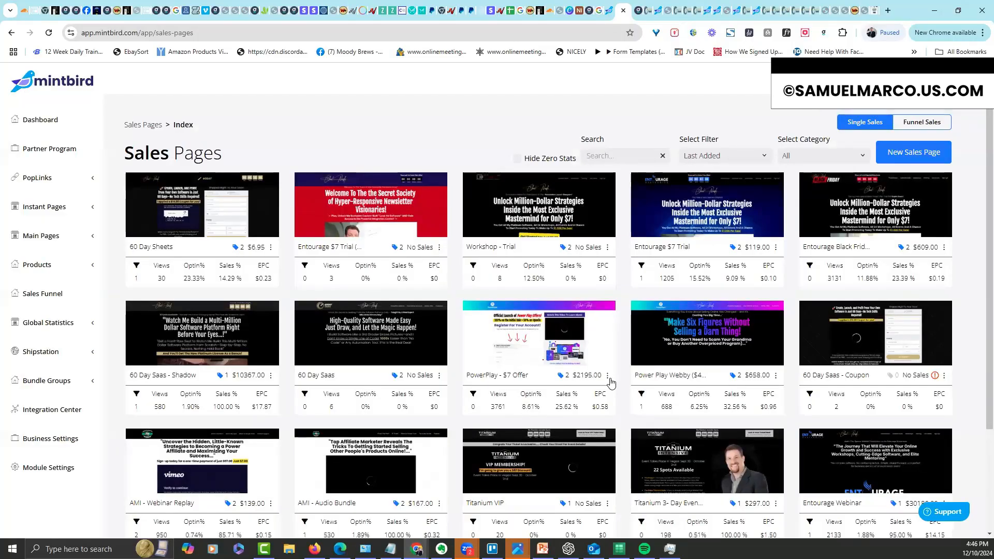
pyautogui.click(235, 248)
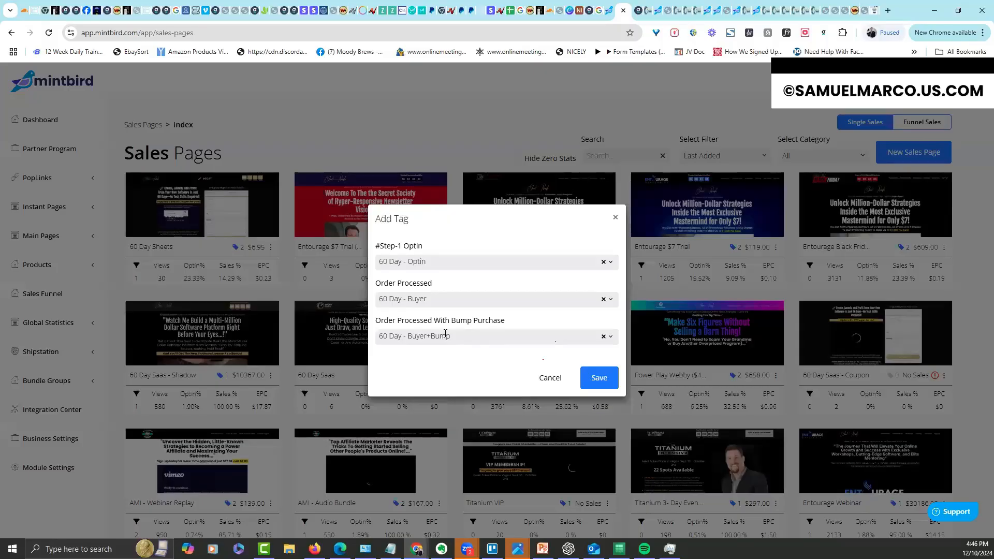
pyautogui.click(549, 378)
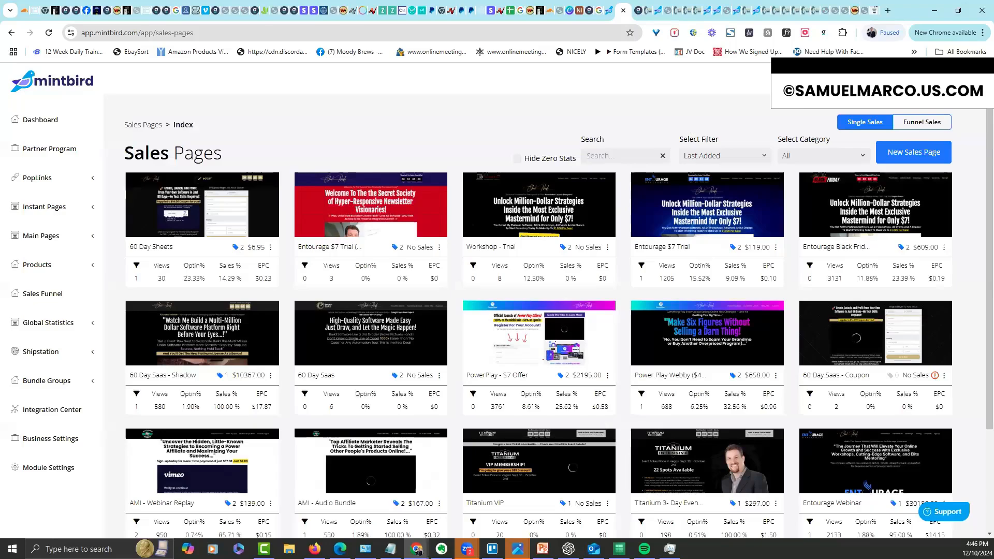
# Start the email with subject 'Access Details - 60 Day Saas!', greeting 'hey there,' and the opening access sentence
pyautogui.hotkey('alt', 'Tab')
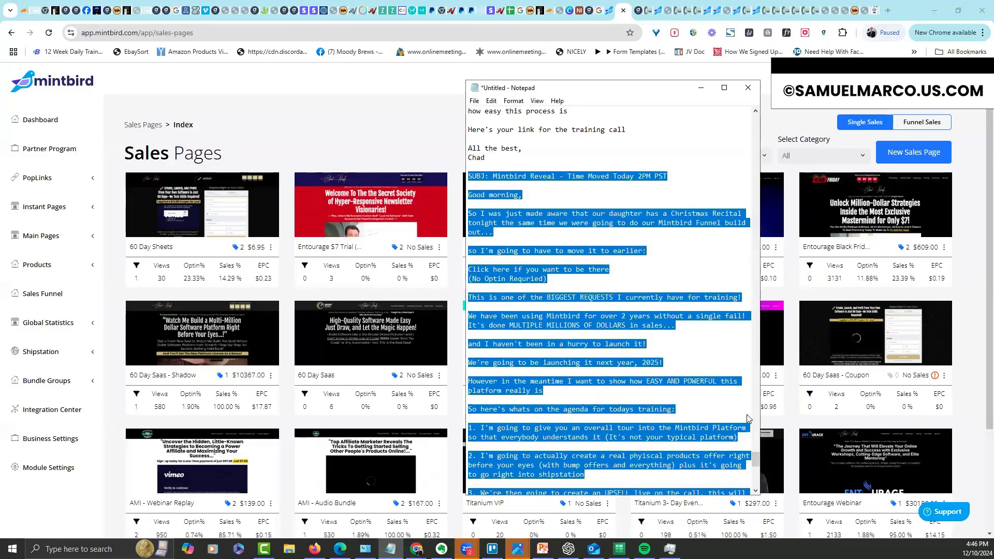
pyautogui.moveTo(756, 460); pyautogui.dragTo(758, 499)
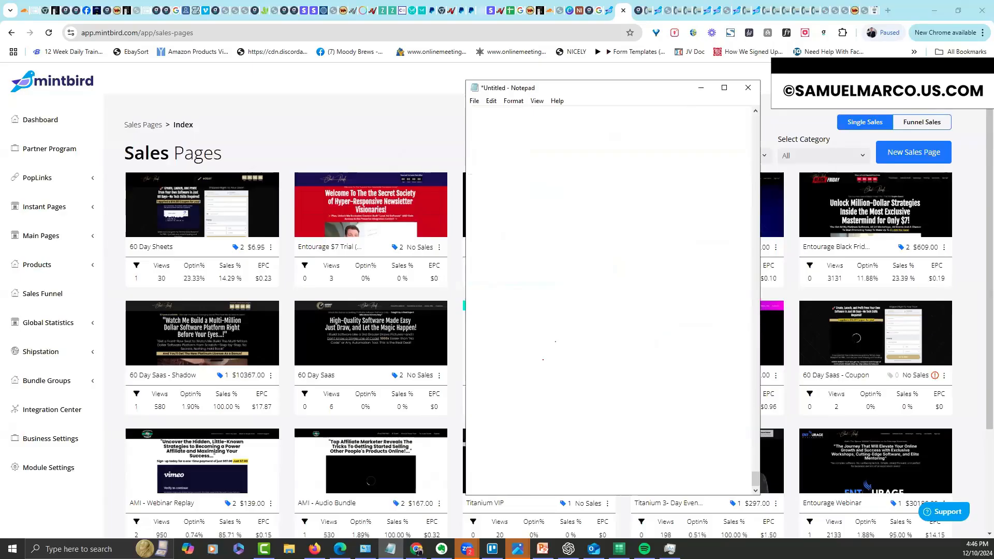
pyautogui.write('SUBJ: Access Details - 60 Day Saas!')
pyautogui.press('Return')
pyautogui.press('Return')
pyautogui.write('hey there,')
pyautogui.press('Return')
pyautogui.press('Return')
pyautogui.write('Great news you now have access to most incredible software building process in the world!')
pyautogui.press('Return')
pyautogui.write("If you don't")
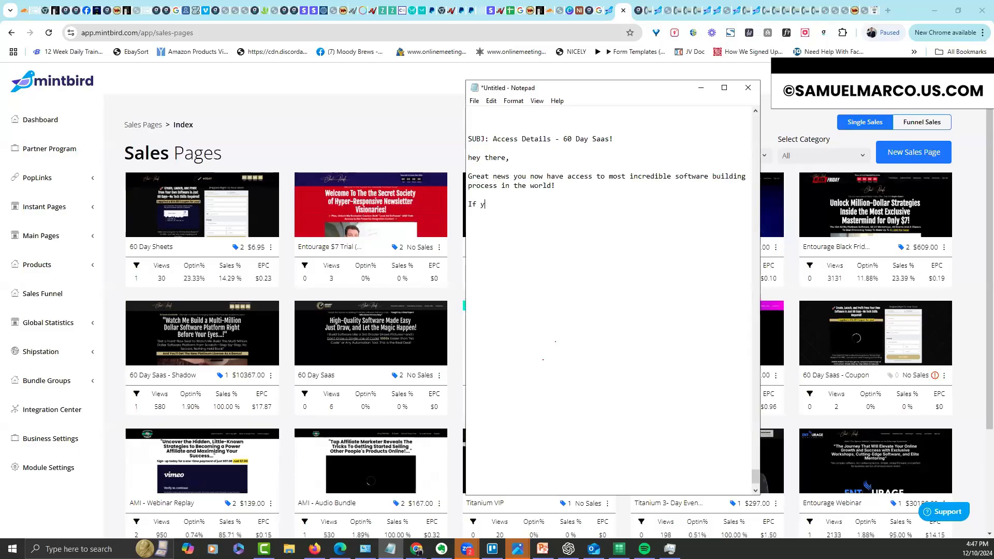
pyautogui.press('BackSpace')
pyautogui.press('BackSpace')
pyautogui.press('BackSpace')
pyautogui.press('BackSpace')
pyautogui.write("idn't see the con")
pyautogui.write('firmation clic')
pyautogui.write('k')
pyautogui.press('BackSpace')
pyautogui.press('BackSpace')
pyautogui.press('BackSpace')
pyautogui.press('BackSpace')
pyautogui.press('BackSpace')
pyautogui.press('BackSpace')
pyautogui.press('BackSpace')
pyautogui.press('BackSpace')
pyautogui.press('BackSpace')
pyautogui.press('BackSpace')
pyautogui.press('BackSpace')
pyautogui.press('BackSpace')
pyautogui.press('BackSpace')
pyautogui.press('BackSpace')
pyautogui.press('BackSpace')
pyautogui.press('BackSpace')
pyautogui.press('BackSpace')
pyautogui.press('BackSpace')
pyautogui.press('BackSpace')
pyautogui.press('BackSpace')
pyautogui.write('C')
pyautogui.press('BackSpace')
pyautogui.press('Return')
# Add the confirmation-video line, the 60 Day Saas Blueprint Sheets shipping note, and the walkthrough demos link
pyautogui.write('click here to see the')
pyautogui.press('BackSpace')
pyautogui.press('BackSpace')
pyautogui.press('BackSpace')
pyautogui.write('the conf vide')
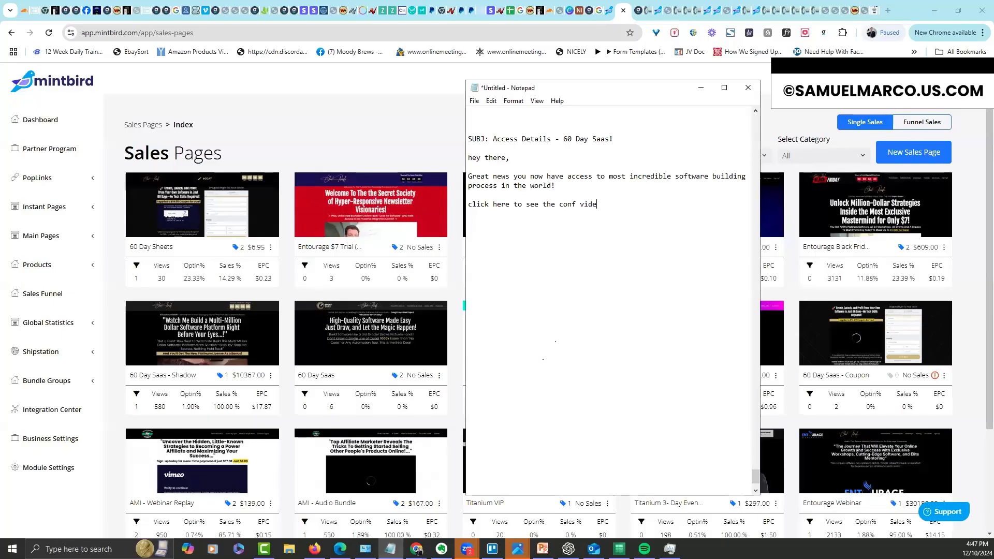
pyautogui.write('(Just inc')
pyautogui.write(' case you missed i')
pyautogui.write('t)')
pyautogui.write('ACc')
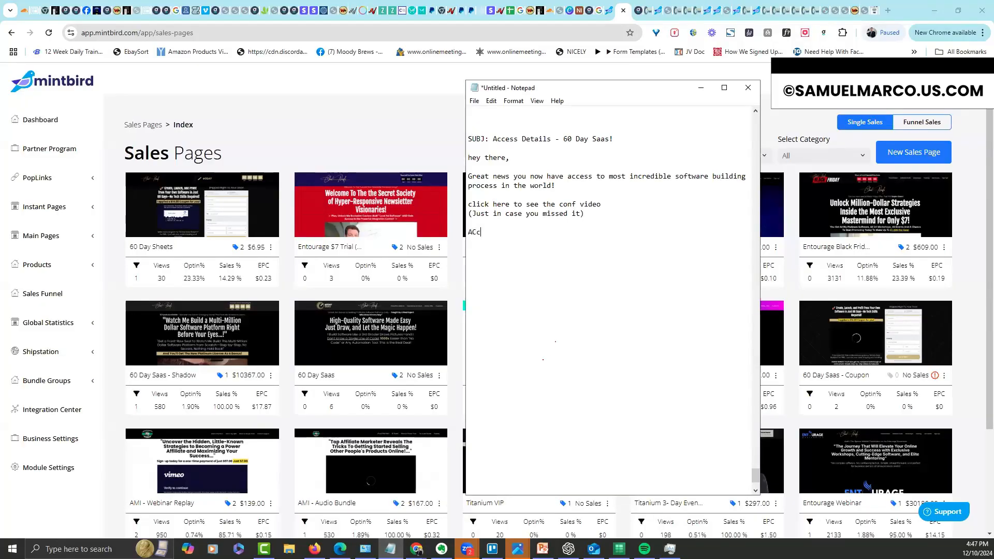
pyautogui.press('BackSpace')
pyautogui.write('cess Det')
pyautogui.press('BackSpace')
pyautogui.press('BackSpace')
pyautogui.press('BackSpace')
pyautogui.press('BackSpace')
pyautogui.press('BackSpace')
pyautogui.press('BackSpace')
pyautogui.press('BackSpace')
pyautogui.press('BackSpace')
pyautogui.press('BackSpace')
pyautogui.write('Your Sheet')
pyautogui.press('BackSpace')
pyautogui.press('BackSpace')
pyautogui.press('BackSpace')
pyautogui.press('BackSpace')
pyautogui.press('BackSpace')
pyautogui.write('60 Day Saas Blueprint SHeet')
pyautogui.press('BackSpace')
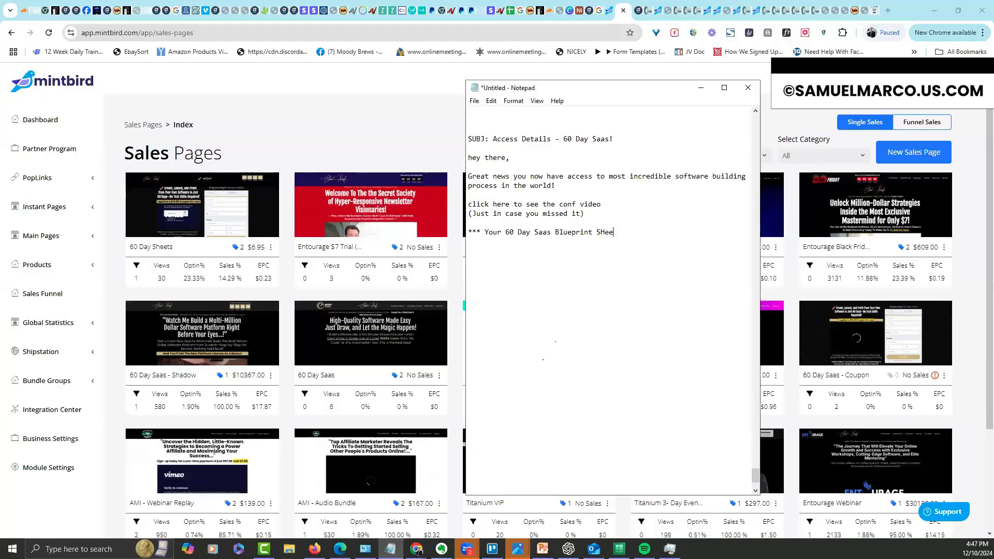
pyautogui.press('BackSpace')
pyautogui.press('BackSpace')
pyautogui.write('heets are being pack')
pyautogui.press('BackSpace')
pyautogui.write('kaged to sh')
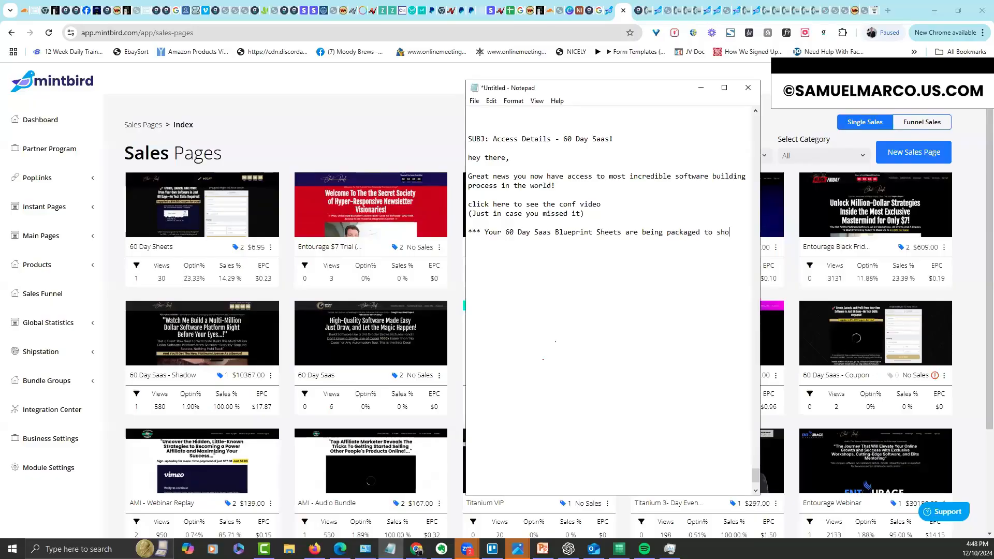
pyautogui.write('ip***  ')
pyautogui.write('In the mean')
pyautogui.write('time make sure you ')
pyautogui.write('check out t')
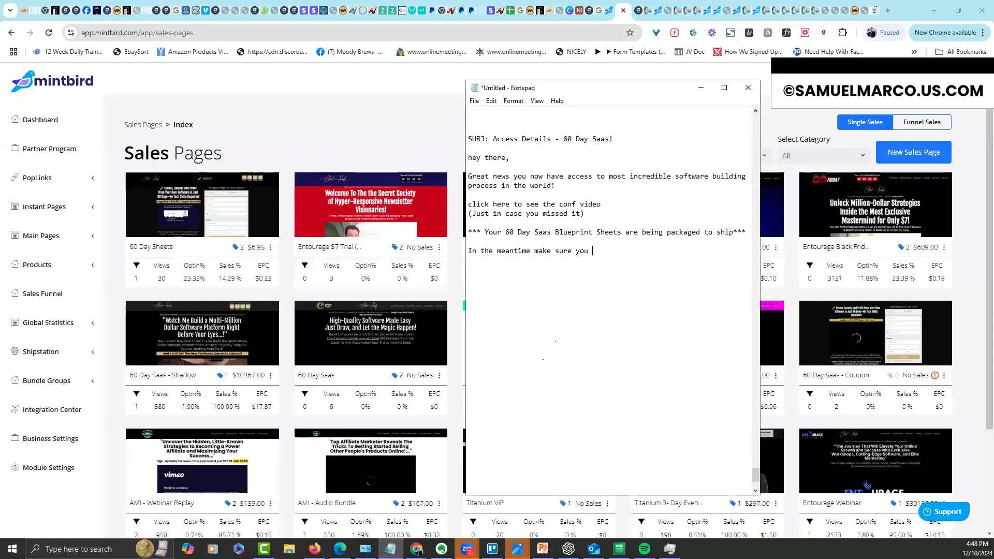
pyautogui.write('he walkthrough demos:')
pyautogui.press('Return')
pyautogui.write('Click here to watch the demos  ')
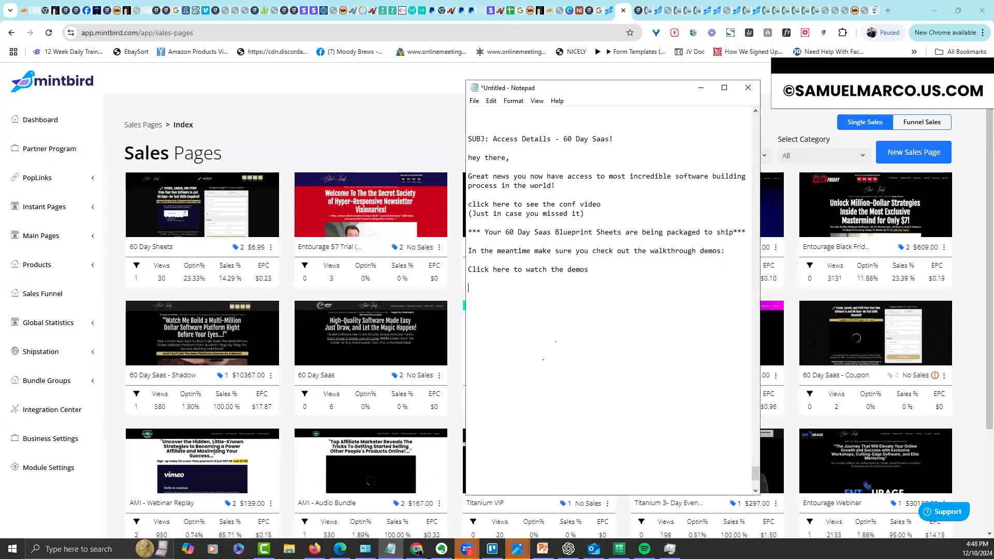
pyautogui.write("I'll keep you posted")
# Close with 'All the best', the sender's name, and a PS link inviting readers to join the group
pyautogui.press('Return')
pyautogui.press('Return')
pyautogui.write('ALl the best')
pyautogui.press('Return')
pyautogui.write('Chad  ')
pyautogui.write('PS: Make sure you join t')
pyautogui.write('he group as well!')
pyautogui.press('Return')
pyautogui.press('Return')
pyautogui.write('Click here to join the group!')
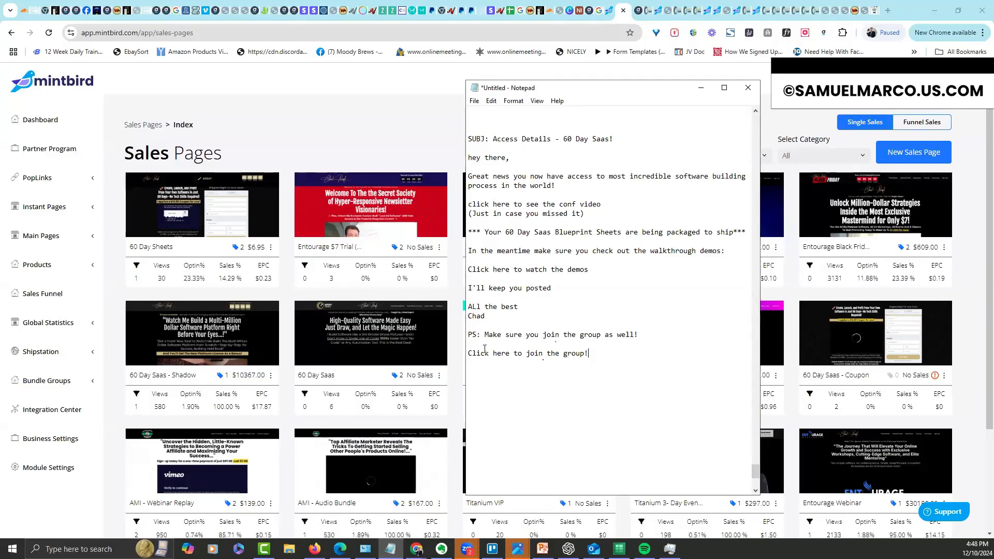
# Select the whole email text so it can be copied
pyautogui.hotkey('shift', 'Home')
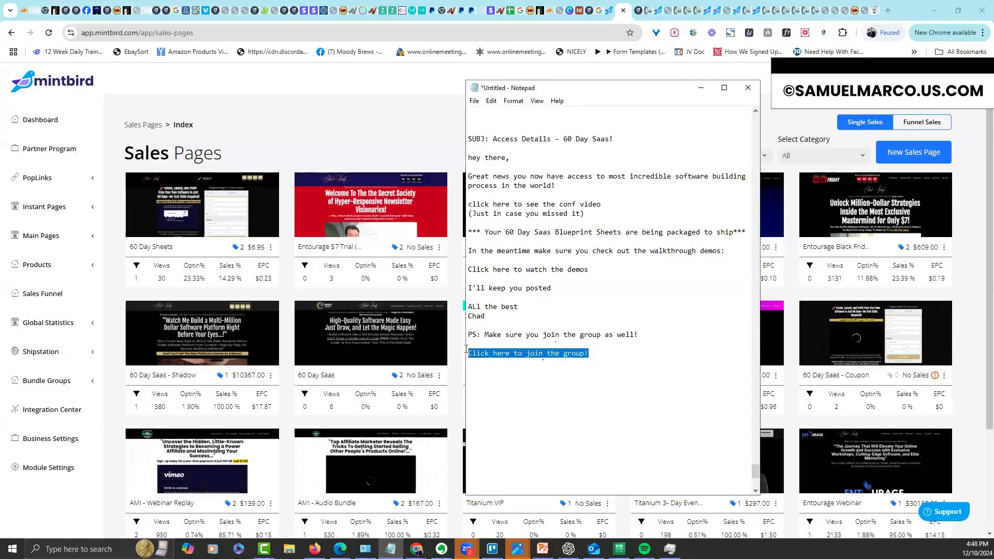
pyautogui.click(587, 368)
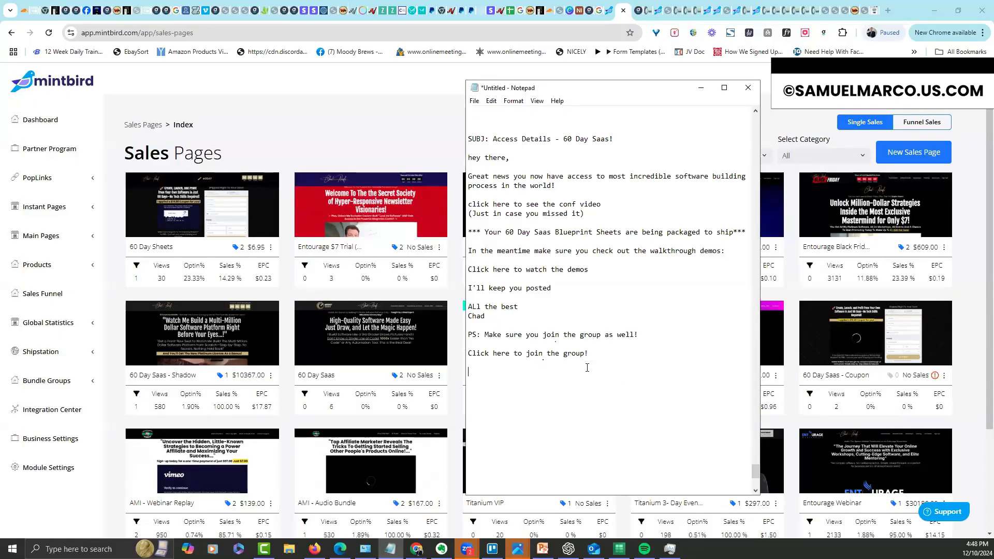
pyautogui.moveTo(616, 355); pyautogui.dragTo(498, 136)
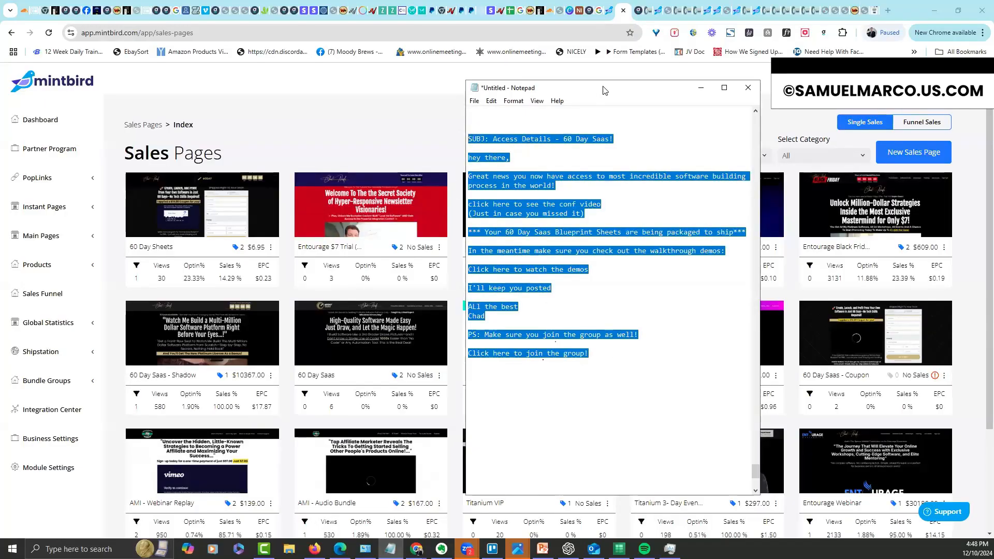
pyautogui.moveTo(603, 88); pyautogui.dragTo(993, 88)
pyautogui.click(568, 549)
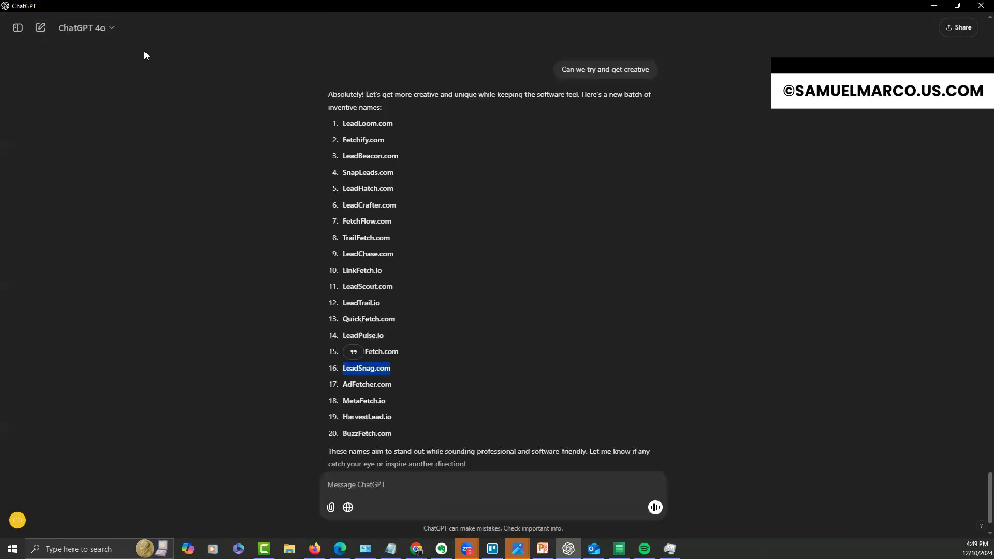
# Have a new ChatGPT chat make the pasted email more exciting, and select the 'Your 60 Day SaaS Access is Here!' rewrite
pyautogui.click(40, 27)
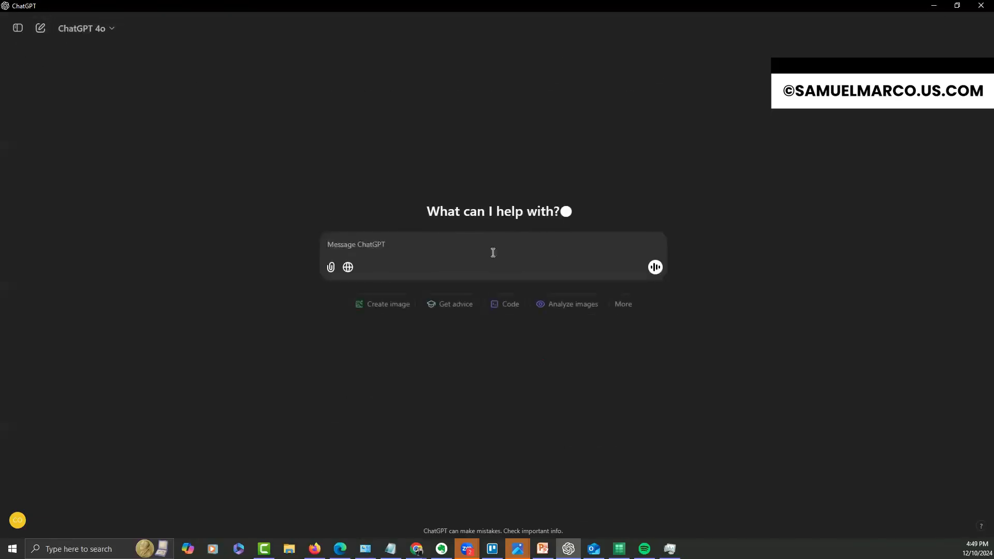
pyautogui.write('Ca')
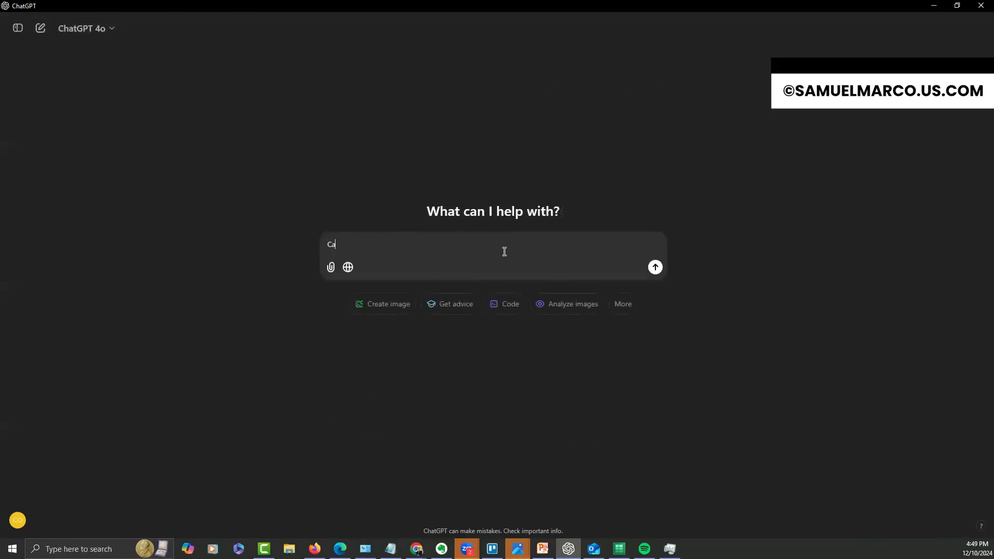
pyautogui.write('n you make this email more excitiing for me:L')
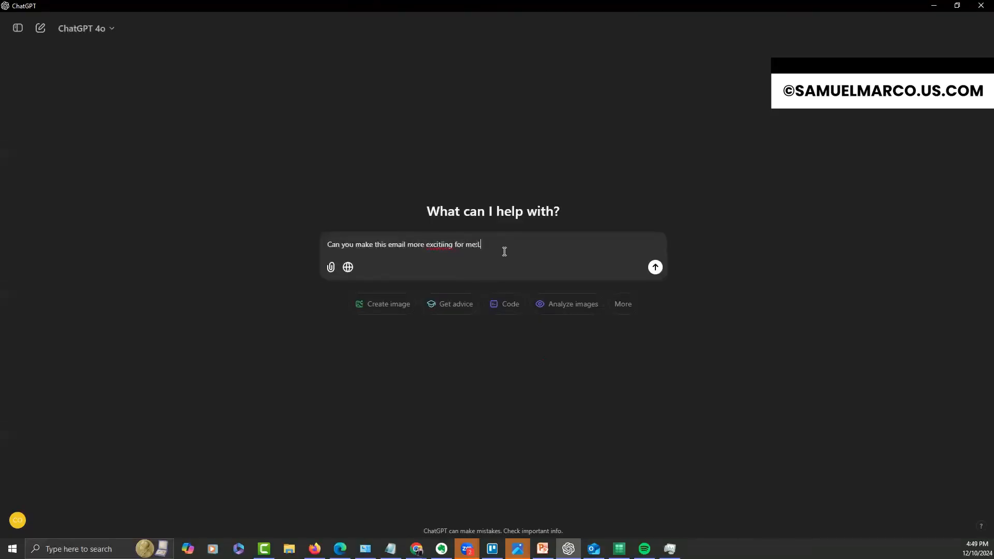
pyautogui.hotkey('shift', 'Return')
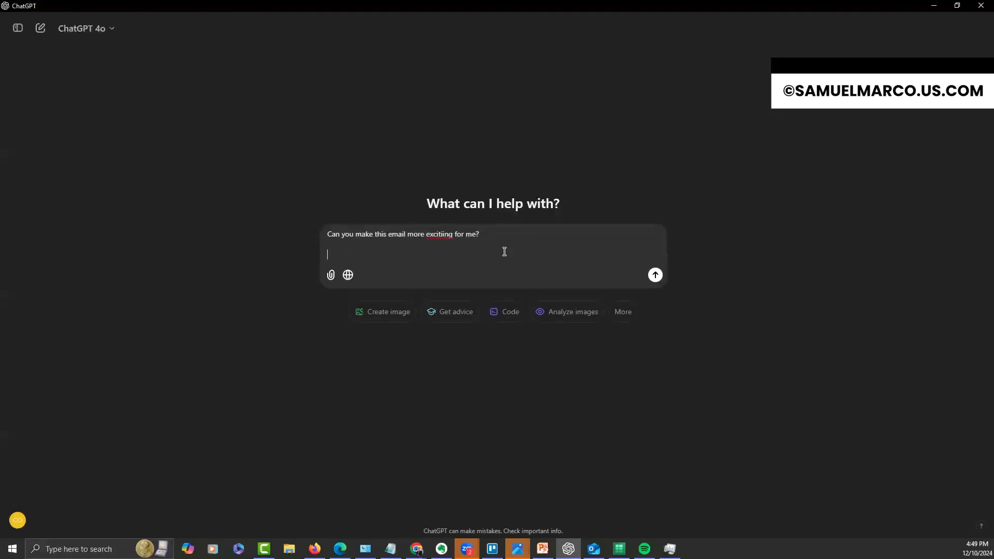
pyautogui.write("SUBJ: Access Details - 60 Day Saas!  hey there,  Great news you now have access to most incredible software building process in the world!  click here to see the conf video (Just in case you missed it)  *** Your 60 Day Saas Blueprint Sheets are being packaged to ship***  In the meantime make sure you check out the walkthrough demos:  Click here to watch the demos  I'll keep you posted  All the best Chad  PS: Make sure you join the group as well!  Click here to join the group!")
pyautogui.press('Return')
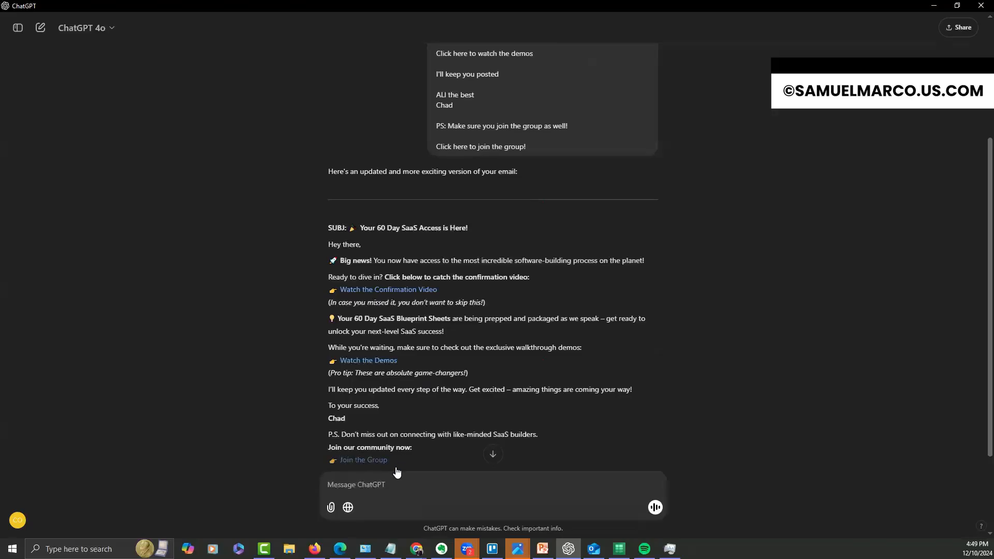
pyautogui.moveTo(281, 242); pyautogui.dragTo(280, 223)
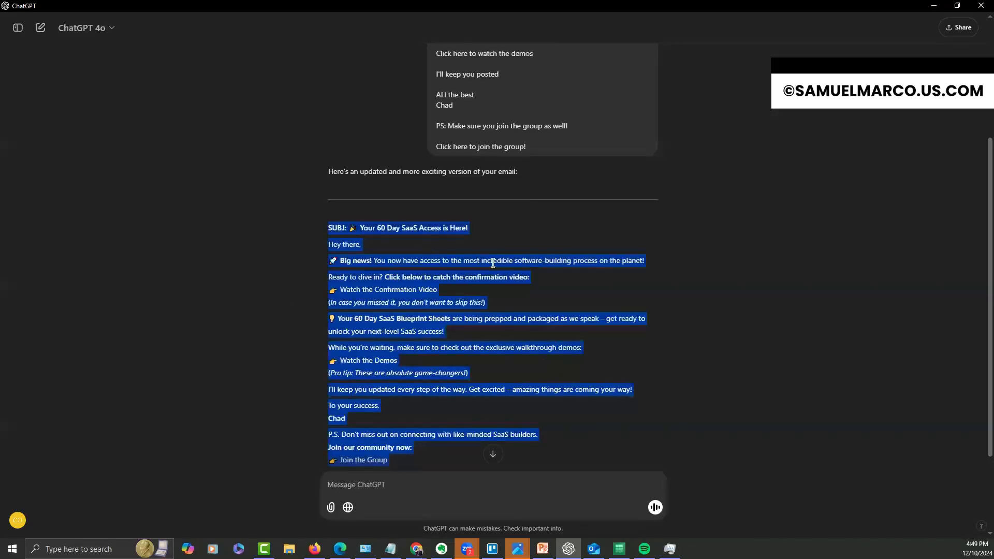
pyautogui.click(935, 8)
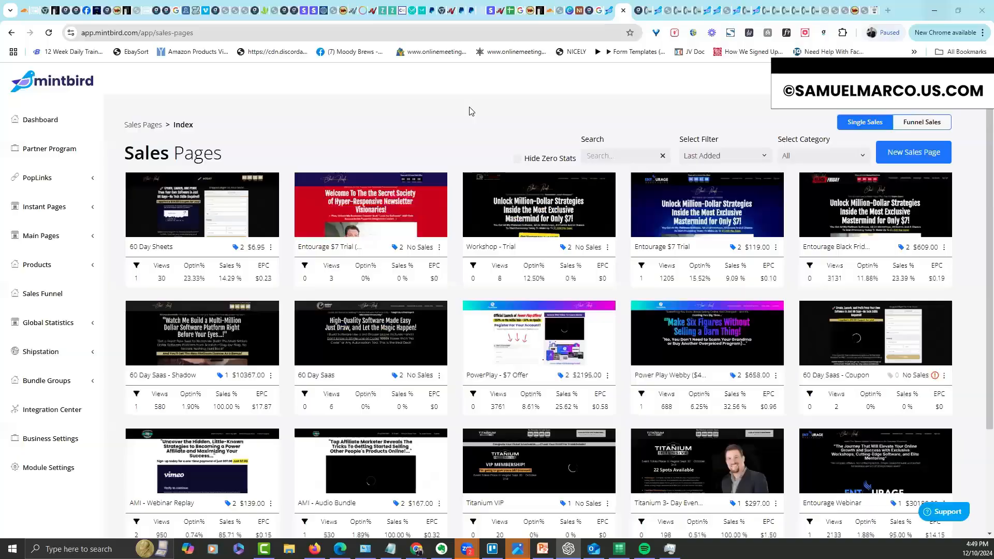
# Show the Workflows list filtered to the 60 Days SaaS group
pyautogui.click(638, 12)
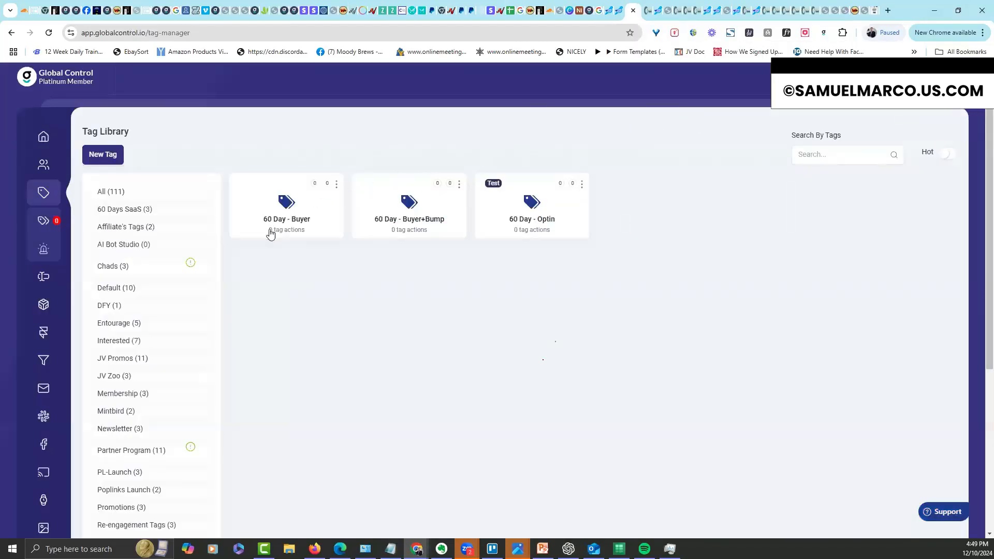
pyautogui.click(44, 390)
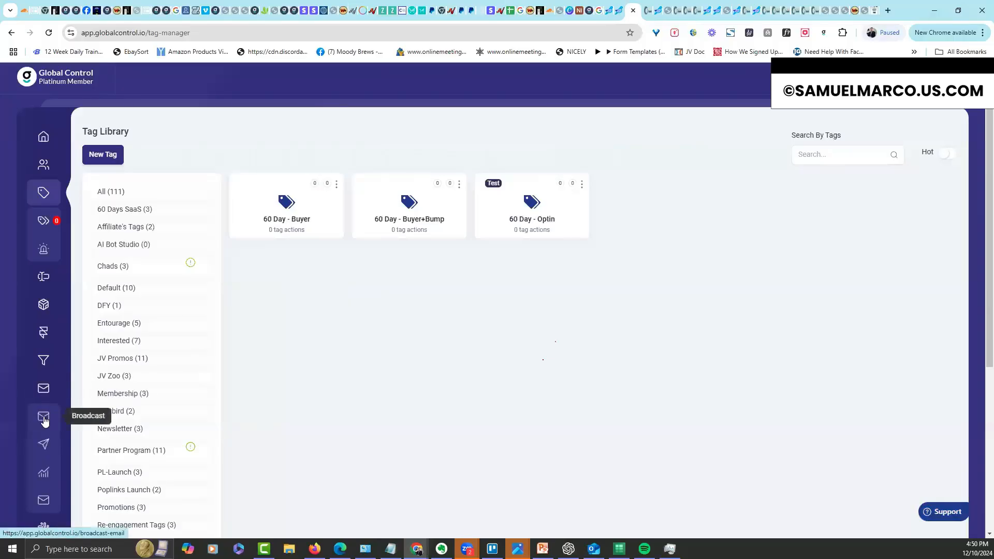
pyautogui.click(44, 503)
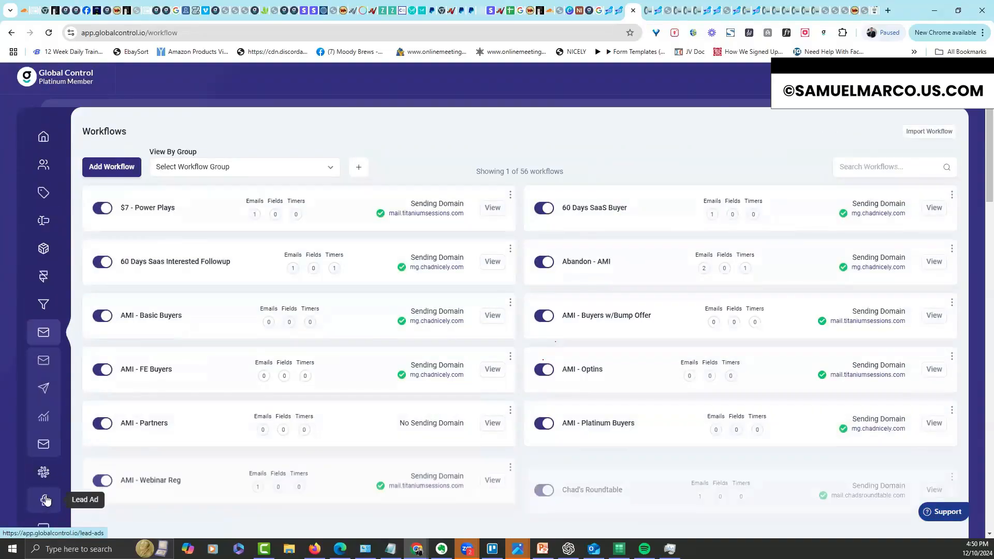
pyautogui.click(331, 172)
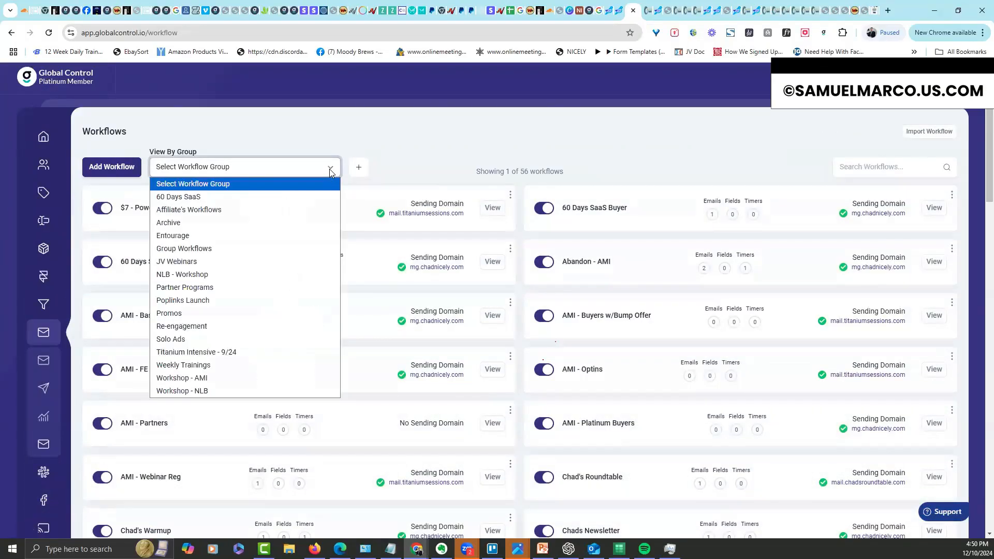
pyautogui.click(269, 197)
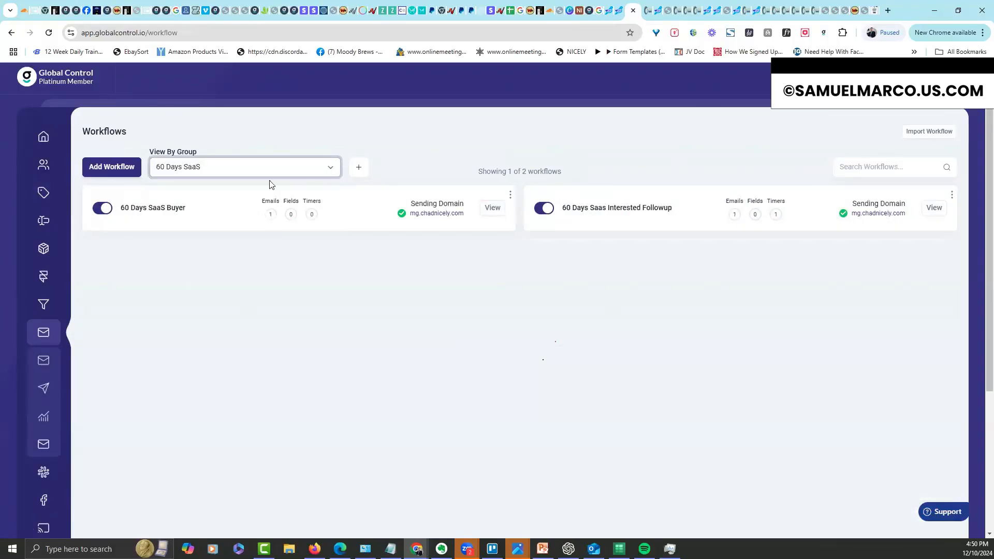
# Add a workflow named 'New Buyer' in the 60 Days SaaS group and save it
pyautogui.click(116, 168)
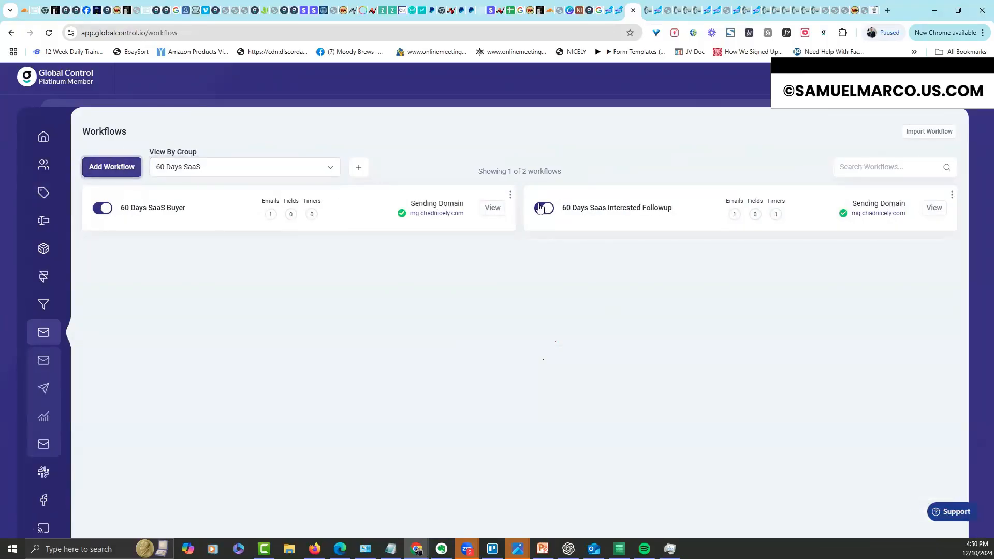
pyautogui.write('New Buyer')
pyautogui.press('BackSpace')
pyautogui.click(472, 201)
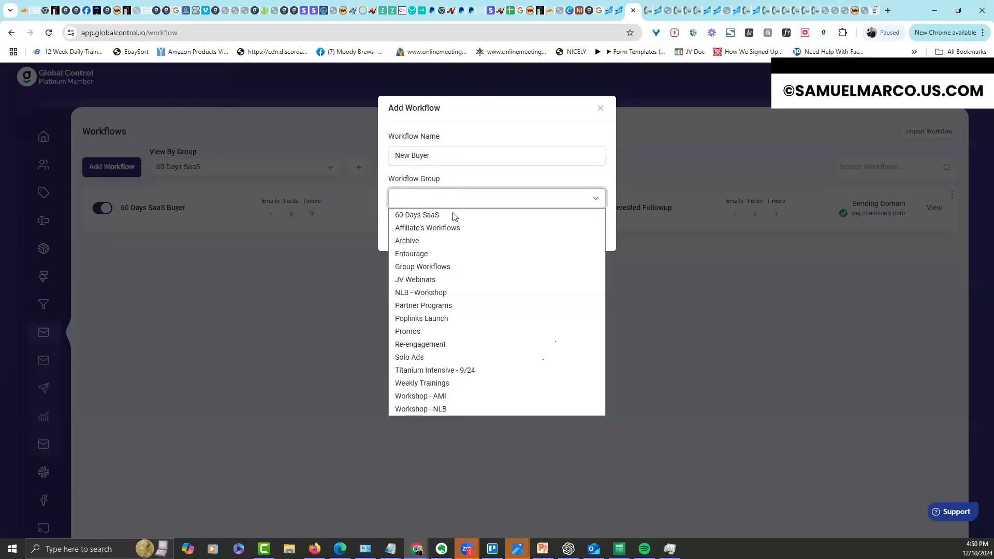
pyautogui.click(454, 213)
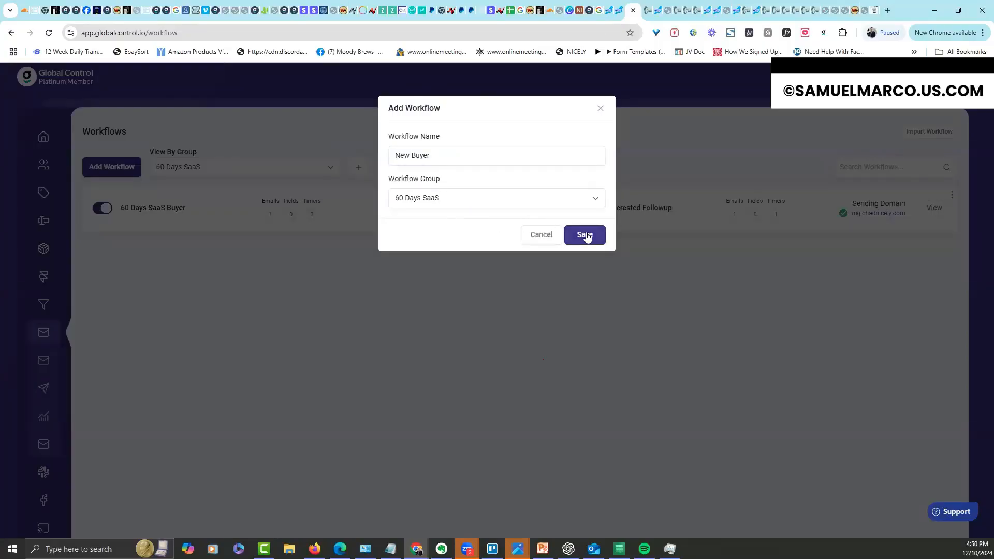
pyautogui.click(586, 235)
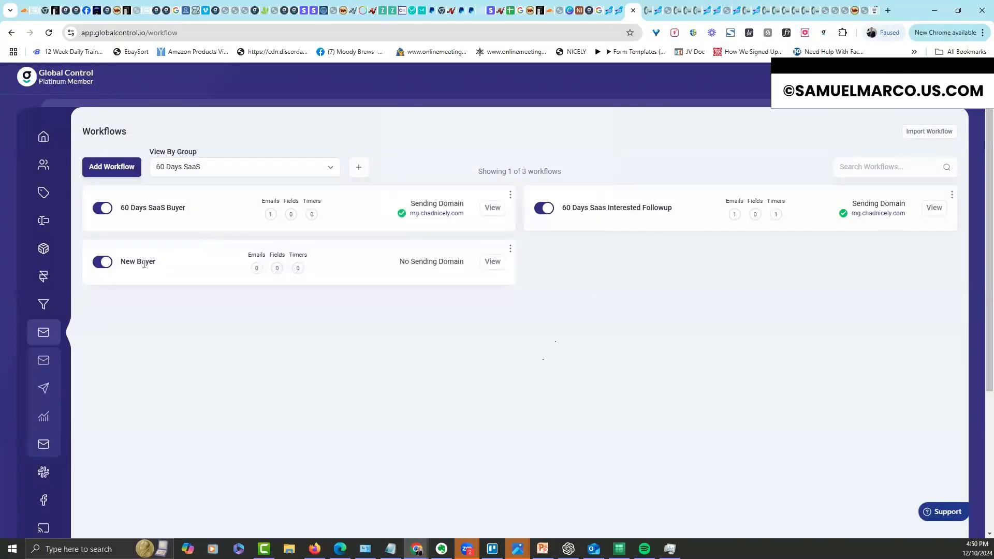
# Give the New Buyer workflow the Mailgun sending domain and save it
pyautogui.click(492, 264)
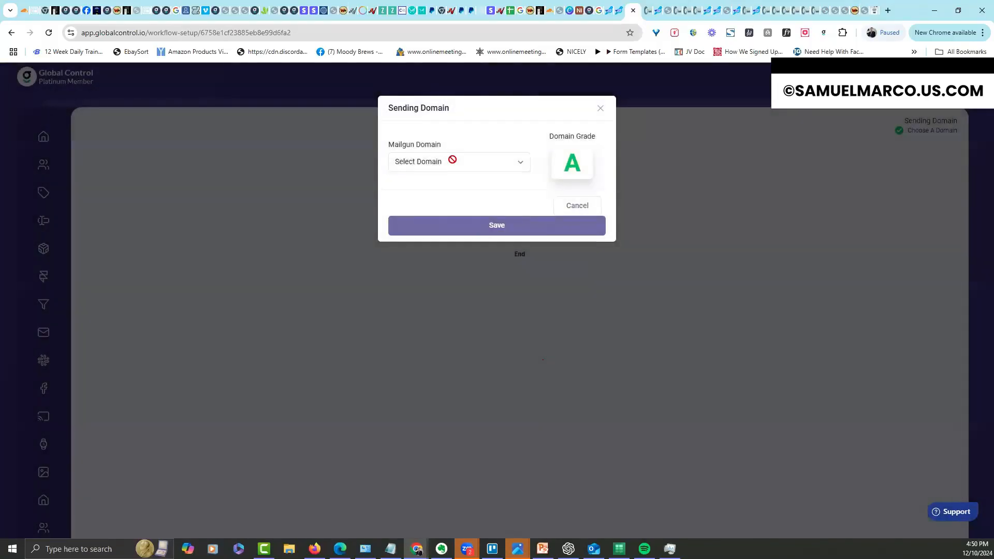
pyautogui.click(453, 160)
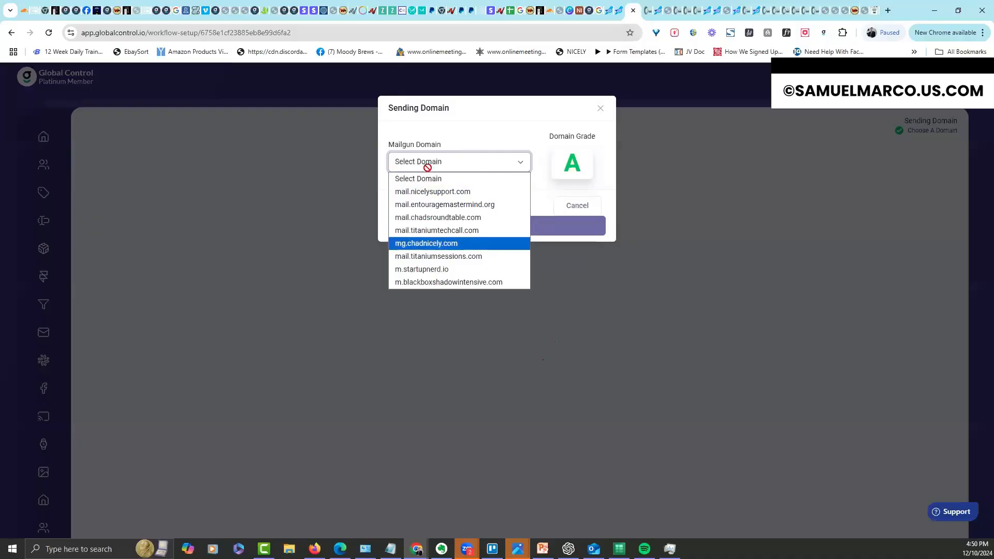
pyautogui.click(434, 243)
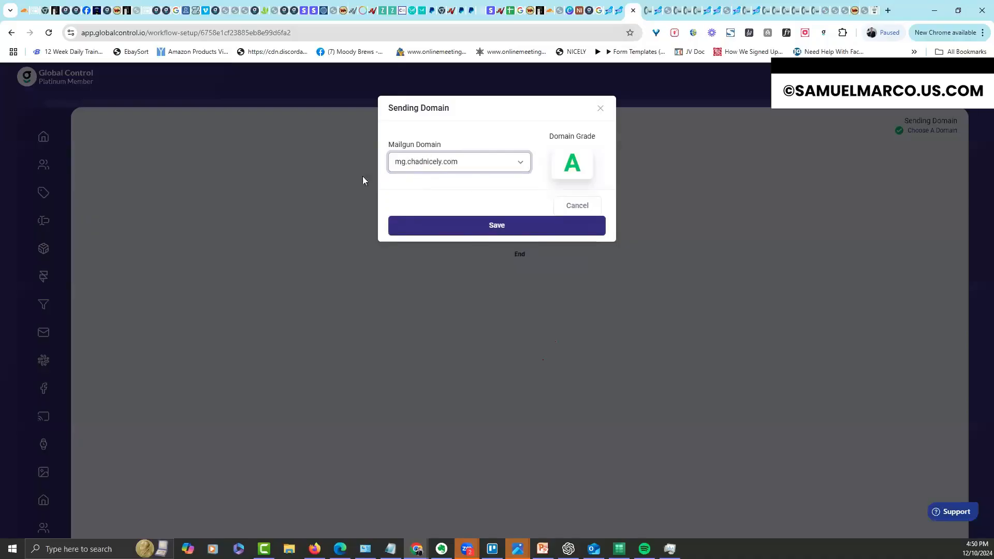
pyautogui.click(505, 225)
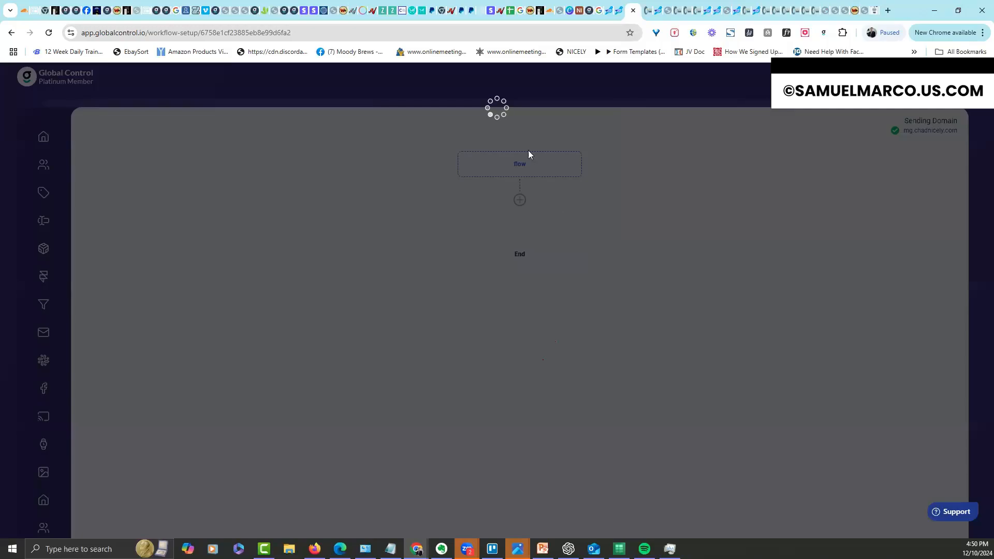
# Reload the workflow builder and place a Send Email action into the flow
pyautogui.click(479, 37)
pyautogui.press('Return')
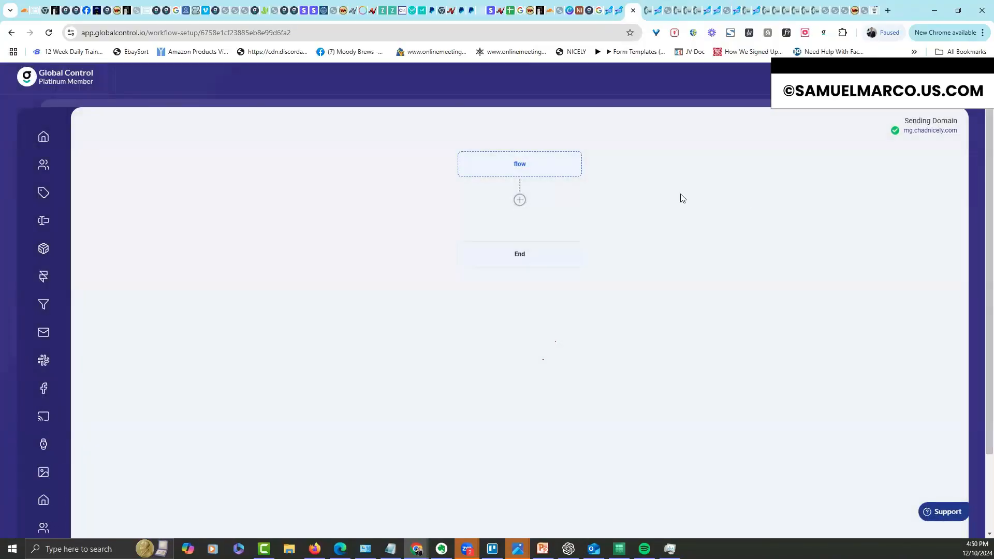
pyautogui.moveTo(741, 303); pyautogui.dragTo(373, 259)
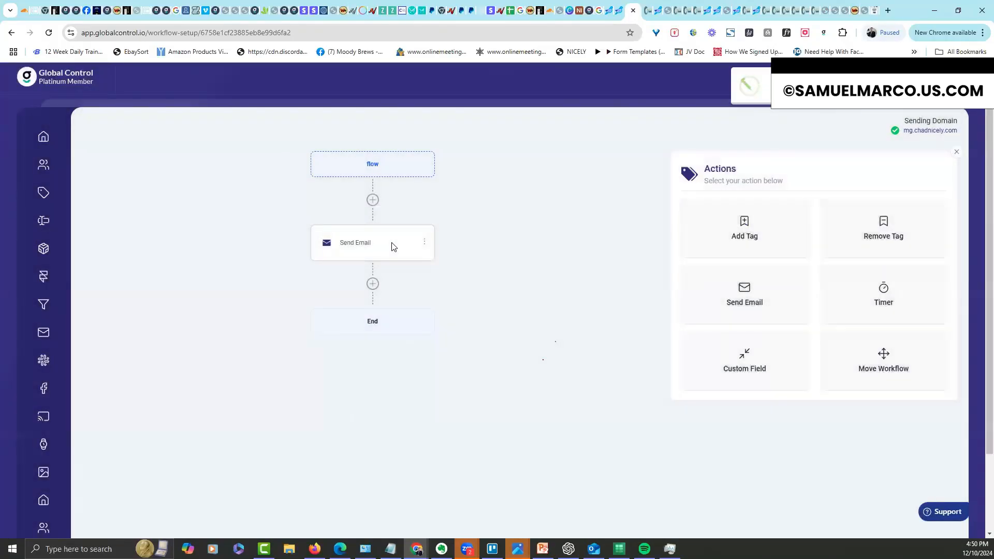
# Name the email step '60 Day Access' and fill in the sender name, sender email and reply-to address
pyautogui.click(393, 242)
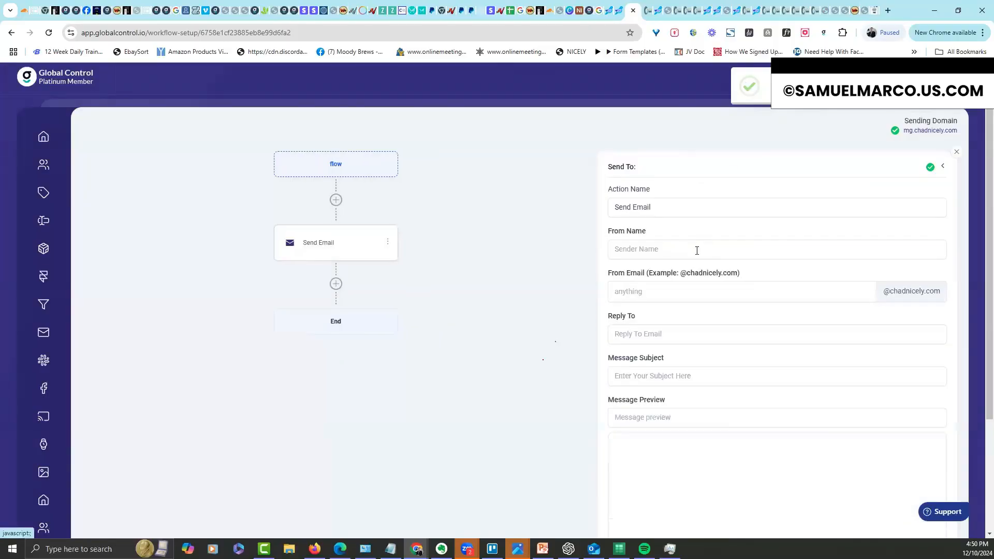
pyautogui.click(682, 212)
pyautogui.moveTo(654, 209); pyautogui.dragTo(601, 206)
pyautogui.write('60 Da')
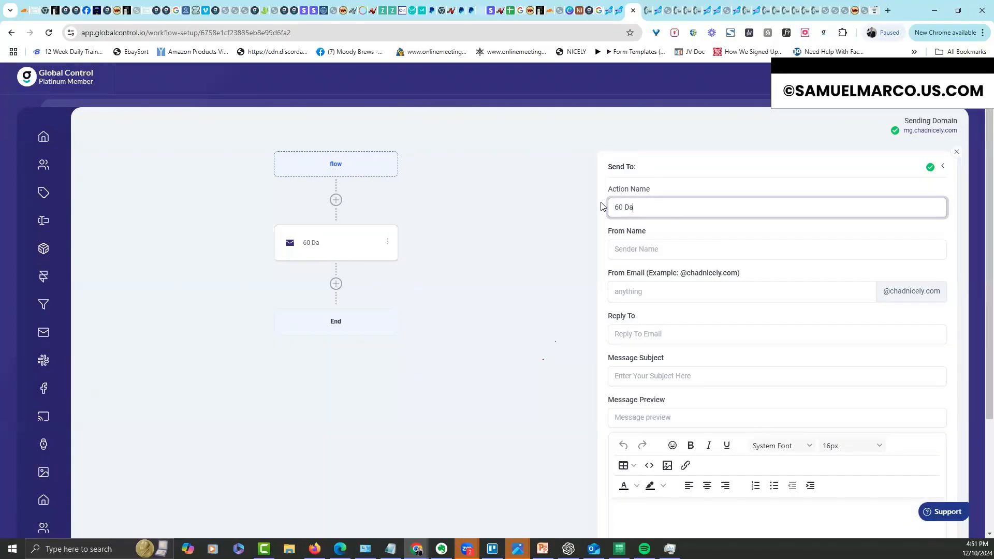
pyautogui.write('y Access')
pyautogui.press('Tab')
pyautogui.write('hcad')
pyautogui.press('BackSpace')
pyautogui.press('BackSpace')
pyautogui.press('BackSpace')
pyautogui.press('BackSpace')
pyautogui.write('Chad')
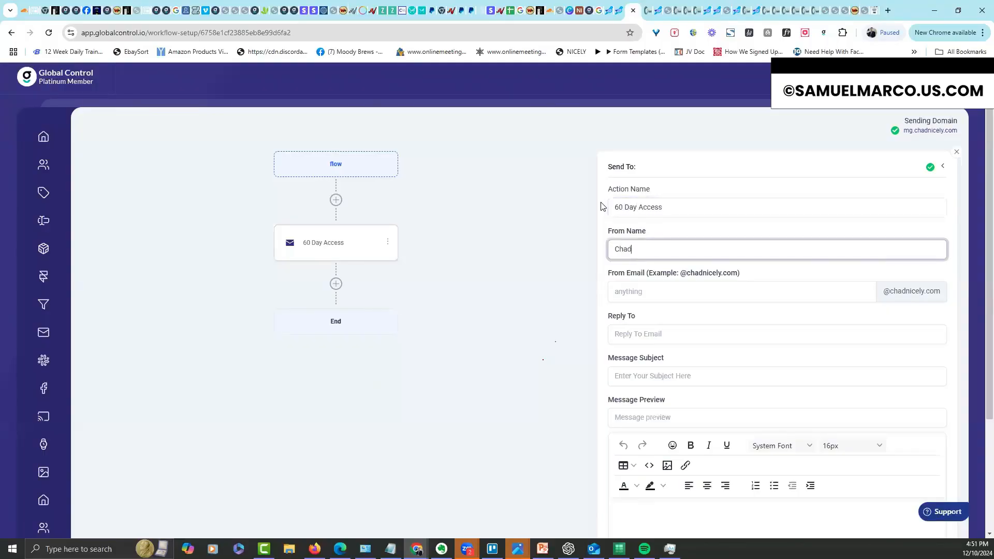
pyautogui.write(' NIcelycely')
pyautogui.press('Tab')
pyautogui.press('Tab')
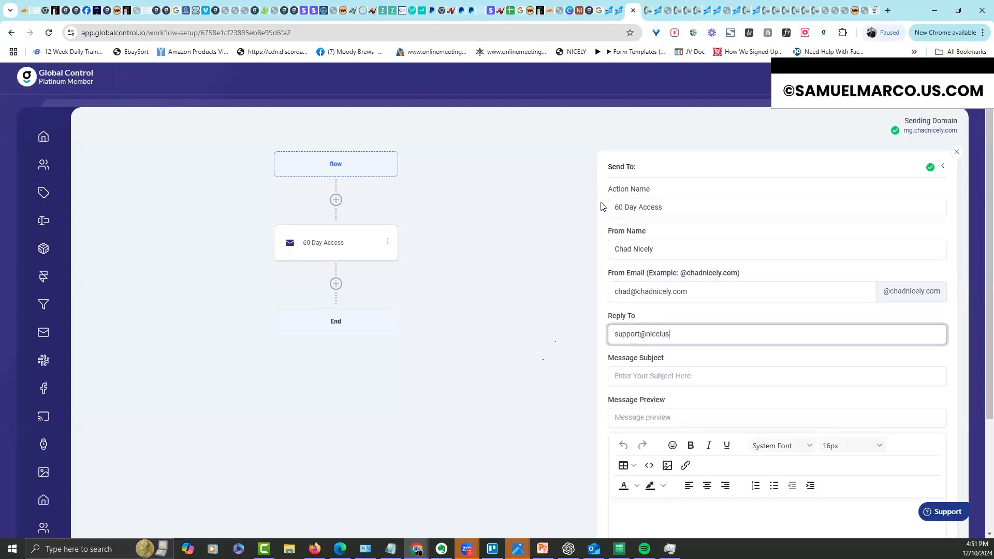
pyautogui.press('Tab')
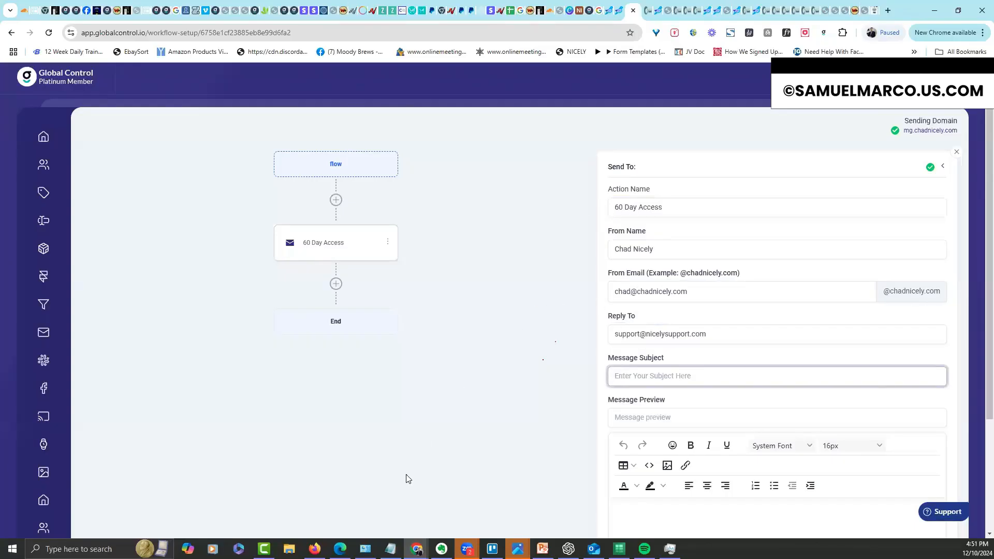
# Set the subject to 'Your 60 Day SaaS Access is Here!', copied from ChatGPT without the 'SUBJ:' prefix
pyautogui.click(568, 548)
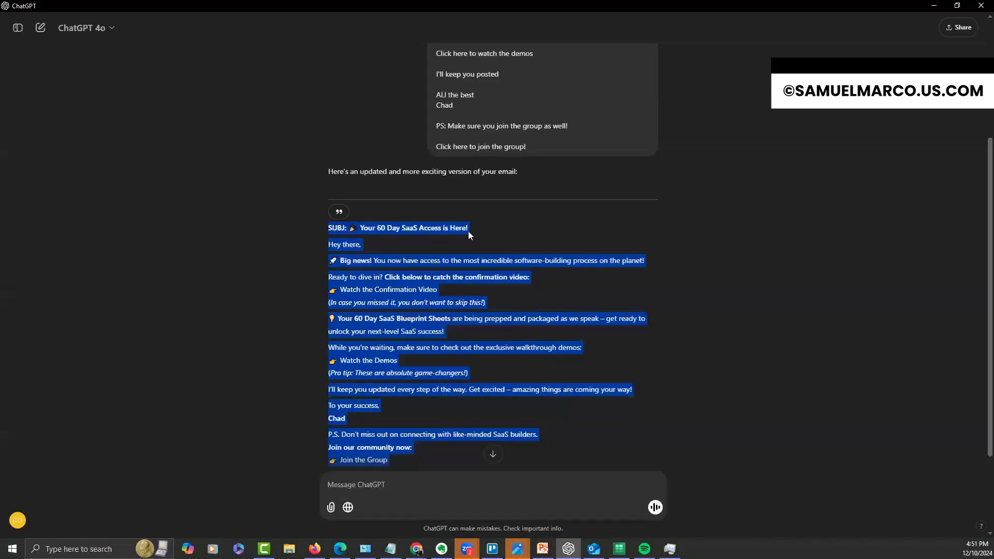
pyautogui.moveTo(476, 230); pyautogui.dragTo(328, 229)
pyautogui.hotkey('ctrl', 'c')
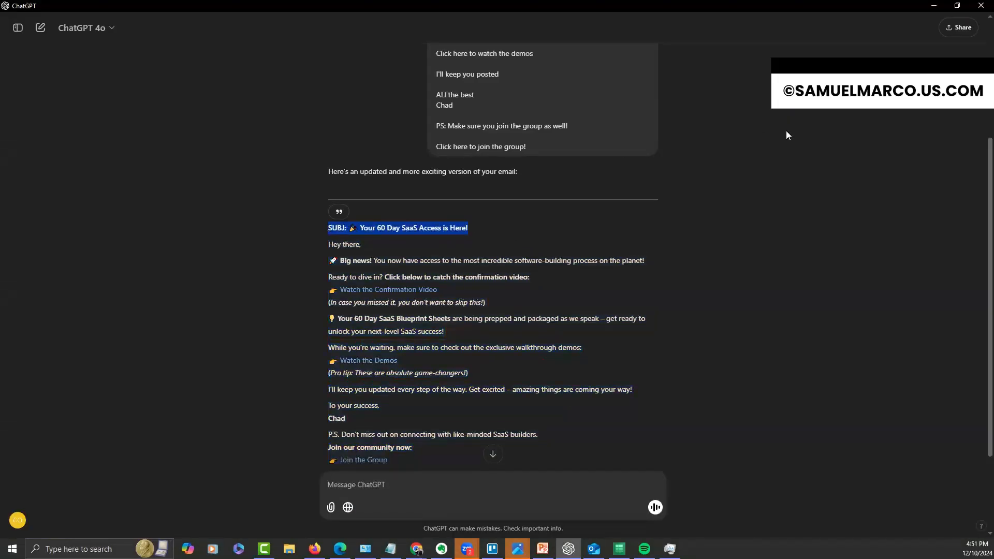
pyautogui.click(934, 6)
pyautogui.click(657, 377)
pyautogui.hotkey('ctrl', 'v')
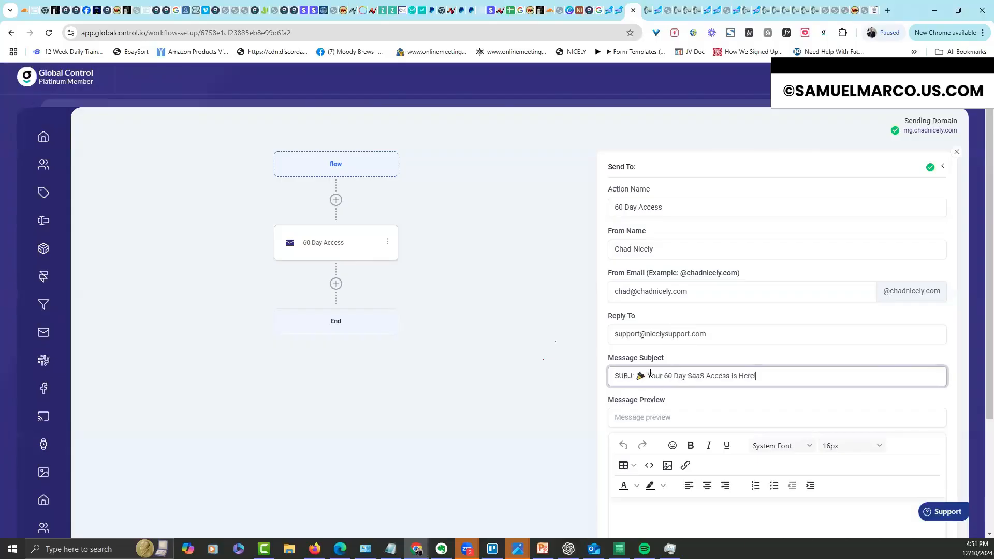
pyautogui.moveTo(647, 376); pyautogui.dragTo(580, 376)
pyautogui.click(641, 376)
pyautogui.press('BackSpace')
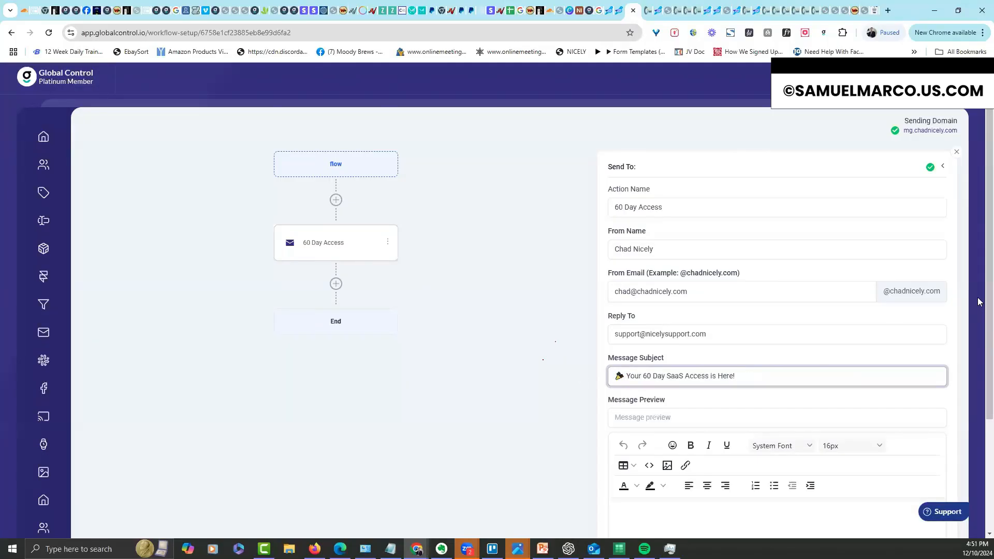
# Go back to ChatGPT's rewritten email to fetch the message body
pyautogui.scroll(-3, 979, 305)
pyautogui.click(711, 388)
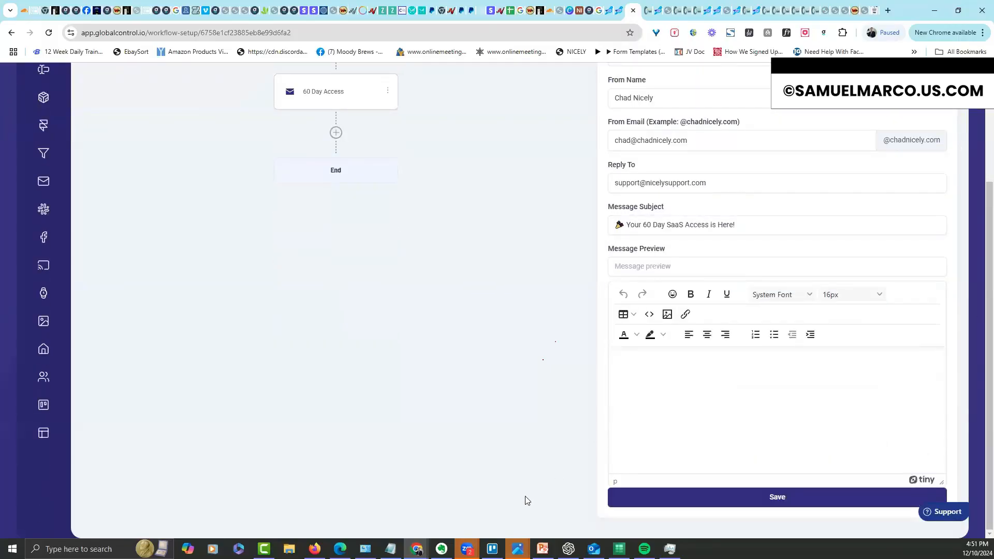
pyautogui.click(390, 549)
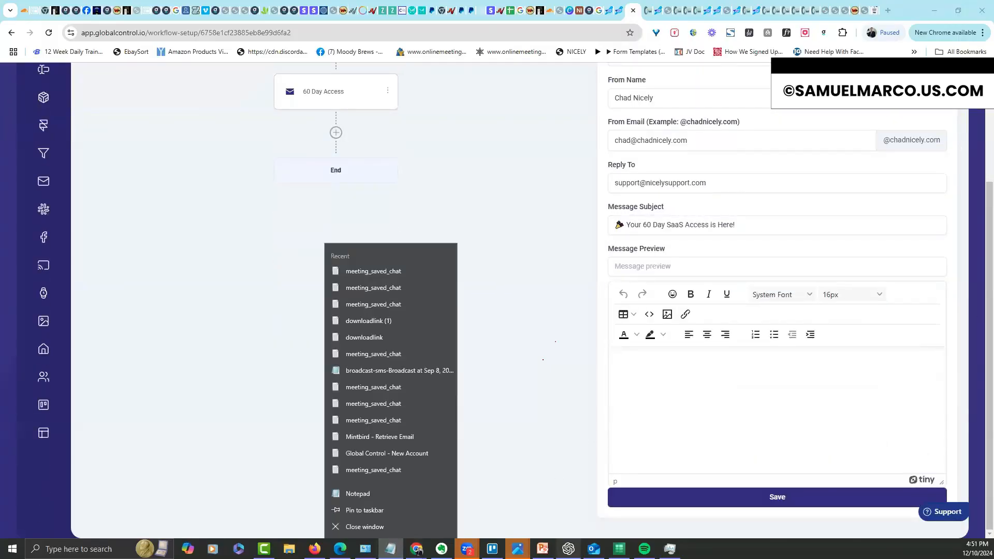
pyautogui.click(569, 548)
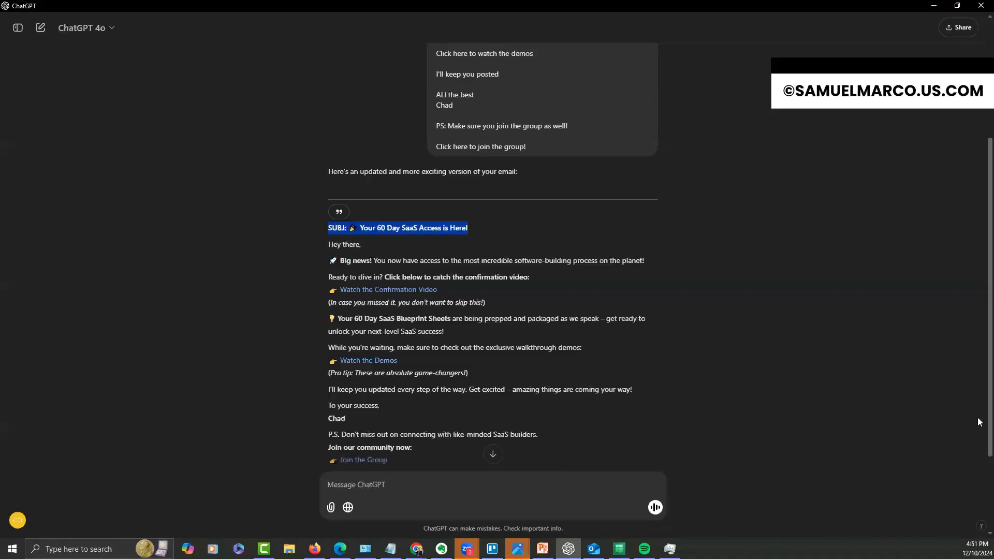
pyautogui.scroll(-3, 469, 462)
pyautogui.click(334, 184)
# Paste the rewritten email body, from 'Hey there,' through Join the Group, into the message
pyautogui.moveTo(393, 345); pyautogui.dragTo(320, 131)
pyautogui.hotkey('ctrl', 'c')
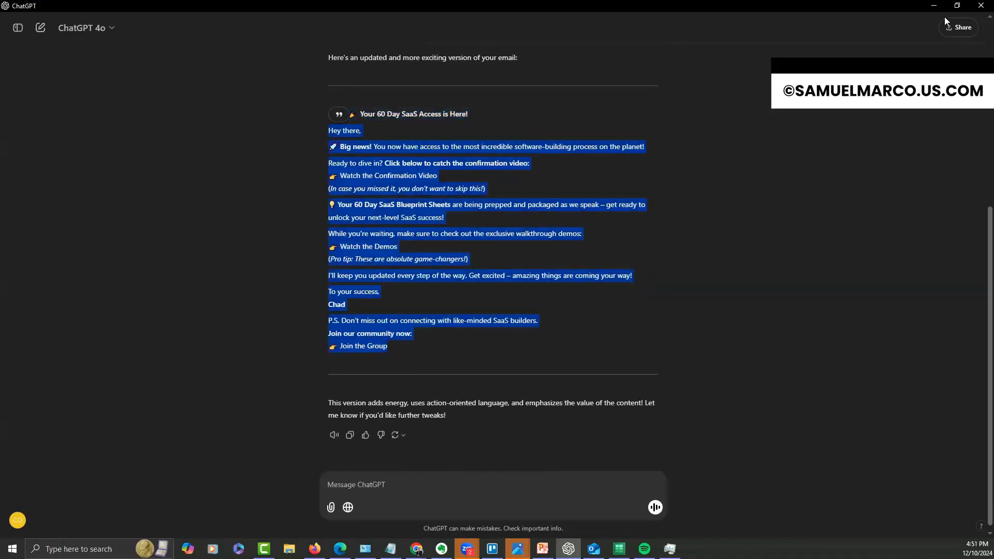
pyautogui.click(934, 5)
pyautogui.hotkey('ctrl', 'v')
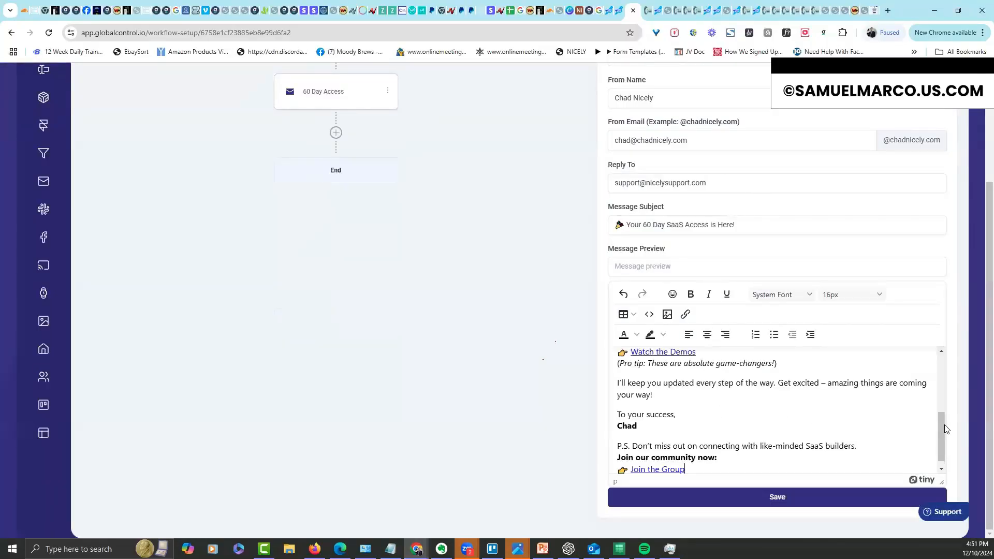
# Add line breaks after the video heading, before the Join the Group link, and after 'your way!'
pyautogui.moveTo(945, 429); pyautogui.dragTo(932, 384)
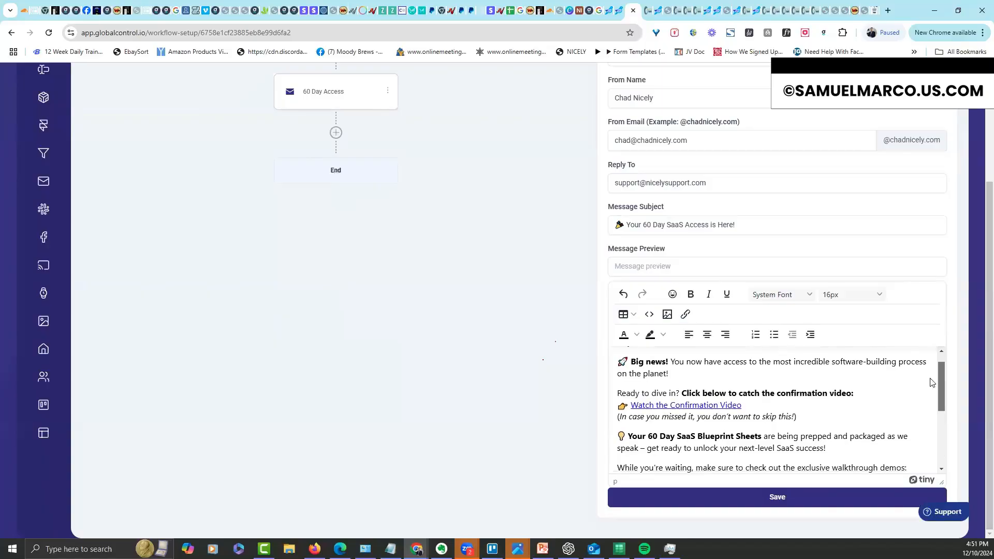
pyautogui.click(877, 387)
pyautogui.press('Return')
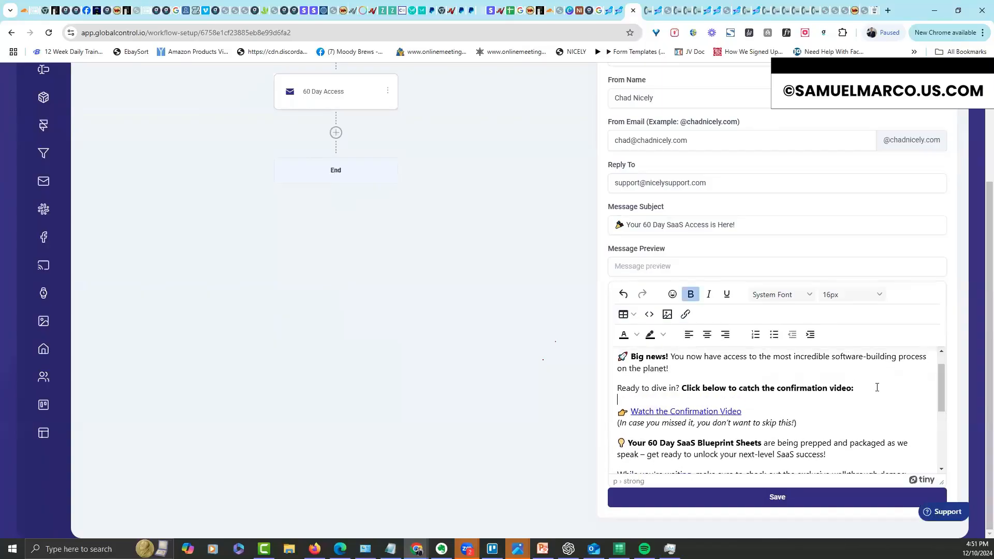
pyautogui.click(683, 388)
pyautogui.hotkey('shift', 'Return')
pyautogui.hotkey('shift', 'Return')
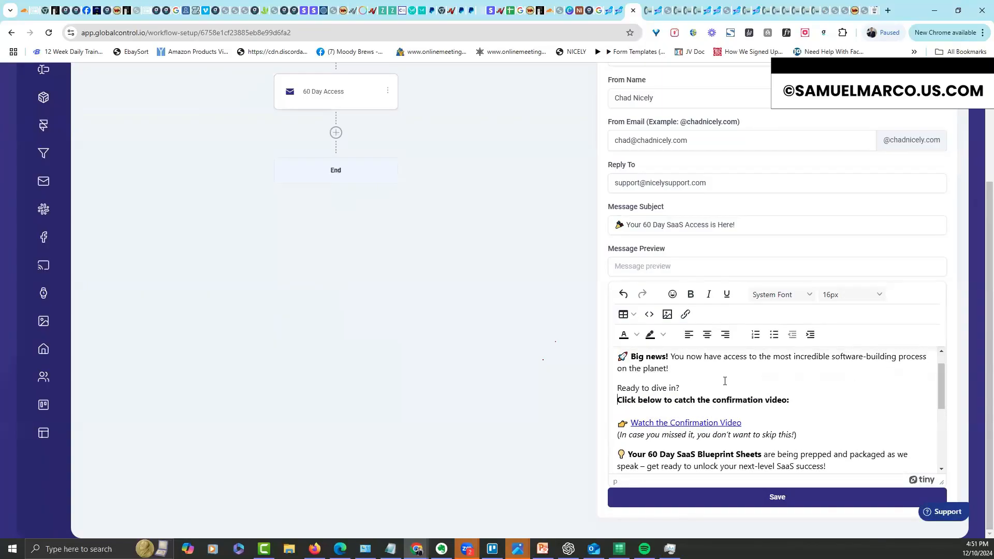
pyautogui.moveTo(941, 385); pyautogui.dragTo(758, 444)
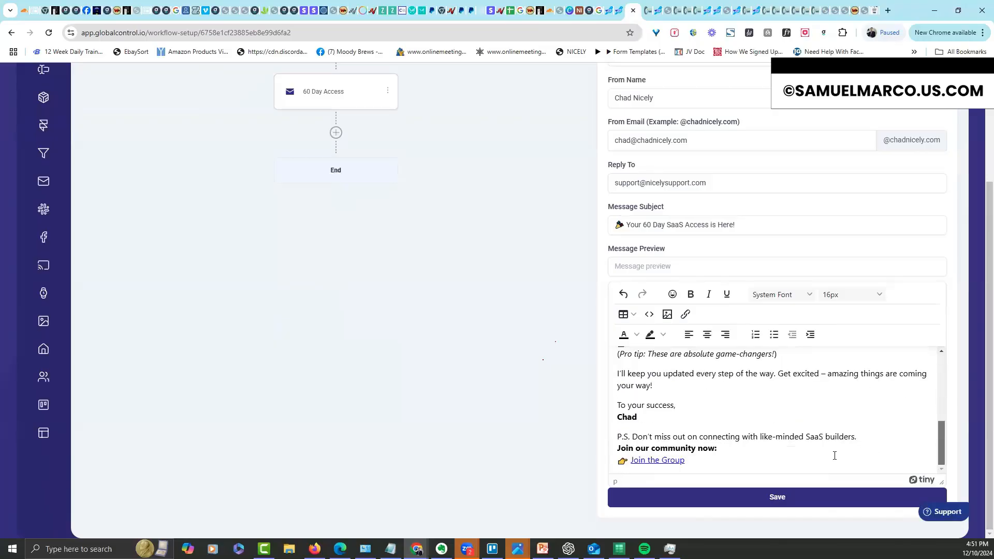
pyautogui.click(742, 447)
pyautogui.press('Return')
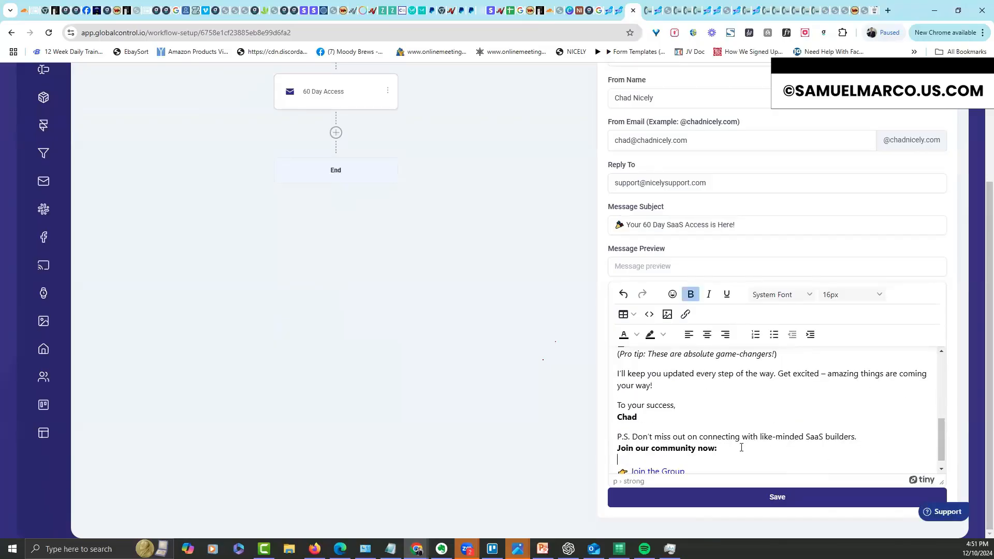
pyautogui.click(677, 390)
pyautogui.hotkey('shift', 'Return')
pyautogui.hotkey('shift', 'Return')
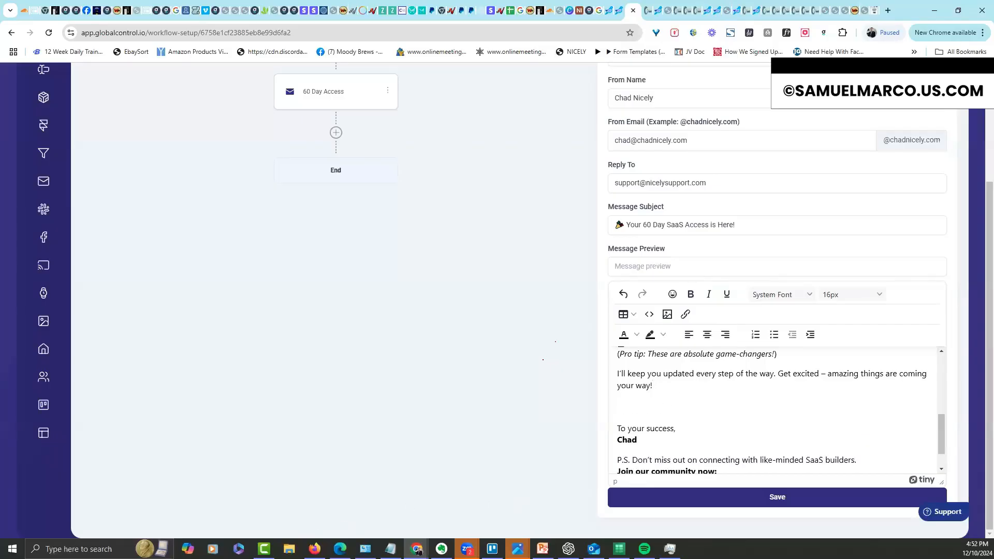
pyautogui.click(289, 549)
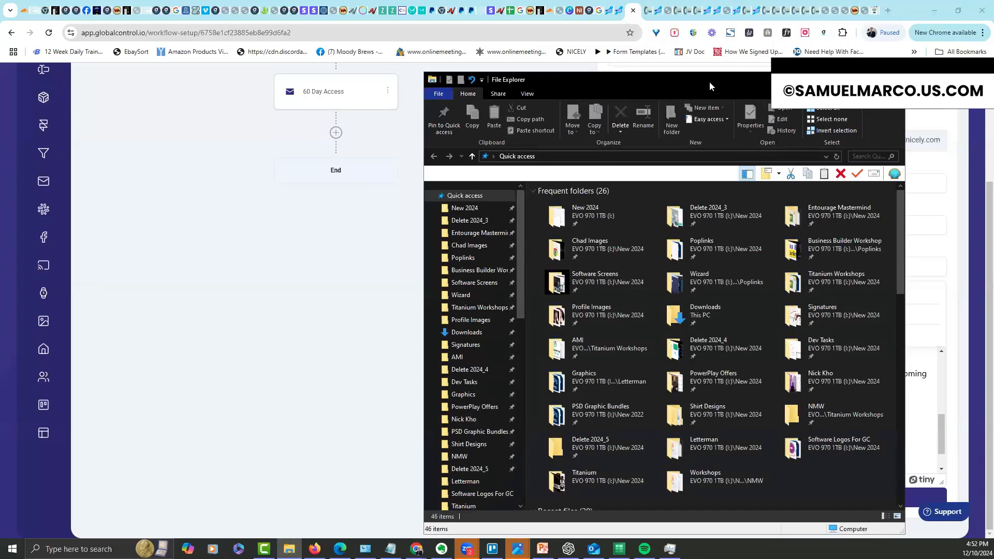
# Drop the gold handwritten signature image into the body below 'your way!'
pyautogui.moveTo(642, 79); pyautogui.dragTo(642, 0)
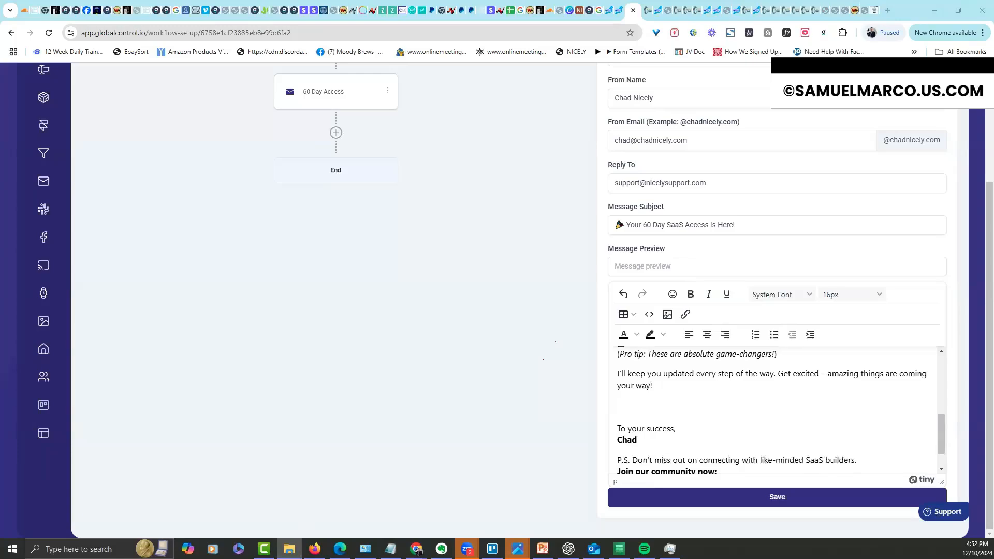
pyautogui.moveTo(696, 376); pyautogui.dragTo(645, 409)
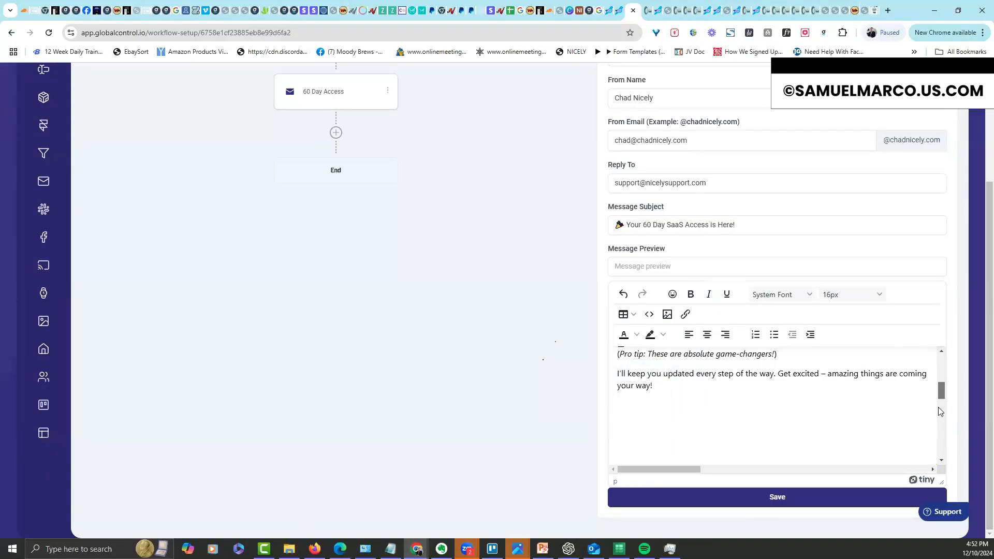
pyautogui.scroll(-1, 932, 405)
pyautogui.scroll(-1, 932, 404)
# Shrink the signature image to about 503 × 149
pyautogui.click(881, 406)
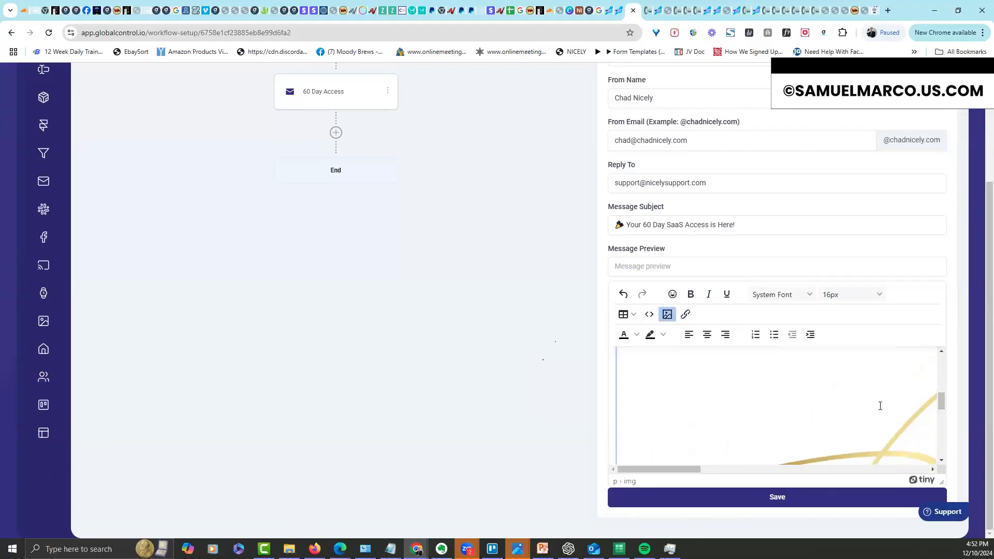
pyautogui.scroll(2, 935, 403)
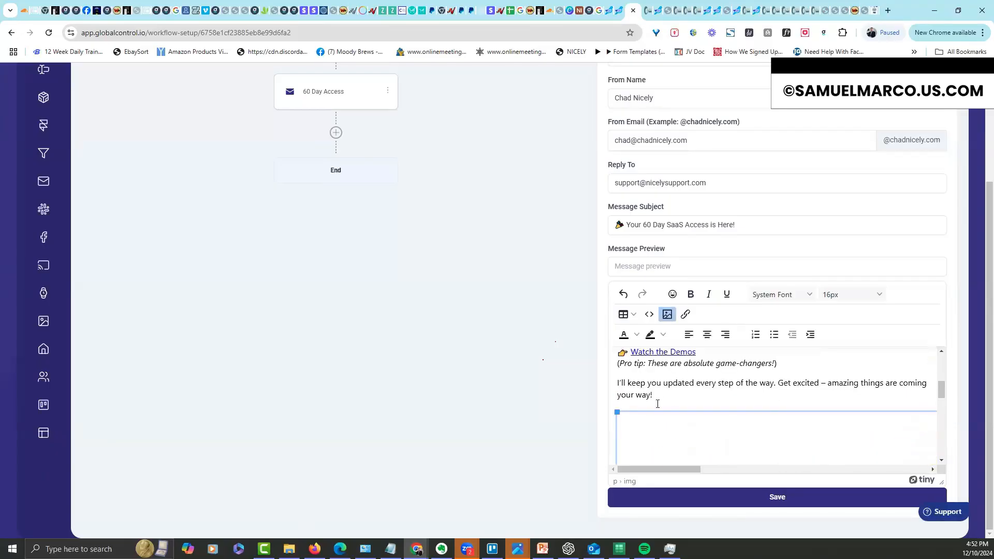
pyautogui.moveTo(617, 412); pyautogui.dragTo(945, 465)
pyautogui.moveTo(617, 413); pyautogui.dragTo(942, 468)
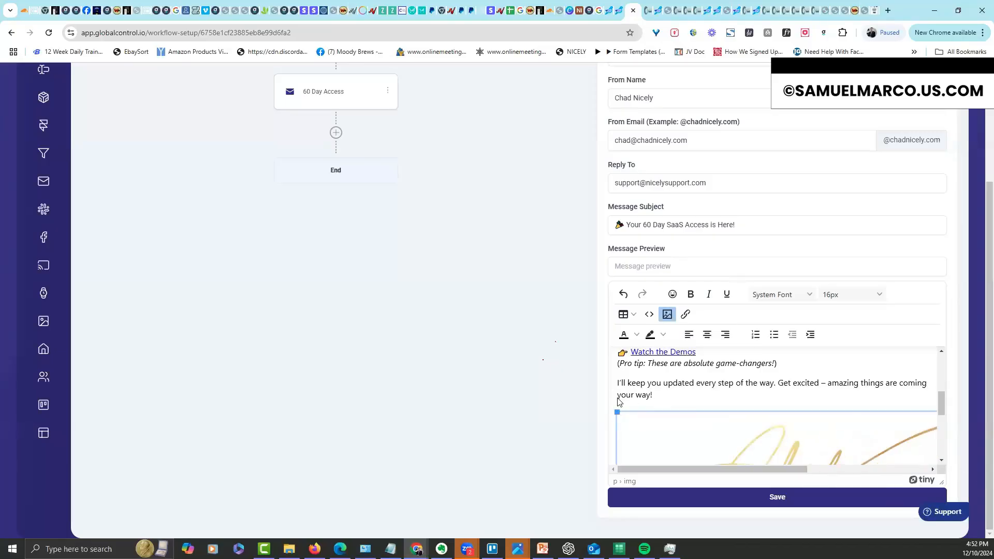
pyautogui.moveTo(617, 413)
pyautogui.mouseDown()
pyautogui.moveTo(754, 428)
pyautogui.moveTo(895, 428)
pyautogui.moveTo(875, 417)
pyautogui.moveTo(938, 426)
pyautogui.mouseUp()
pyautogui.click(939, 426)
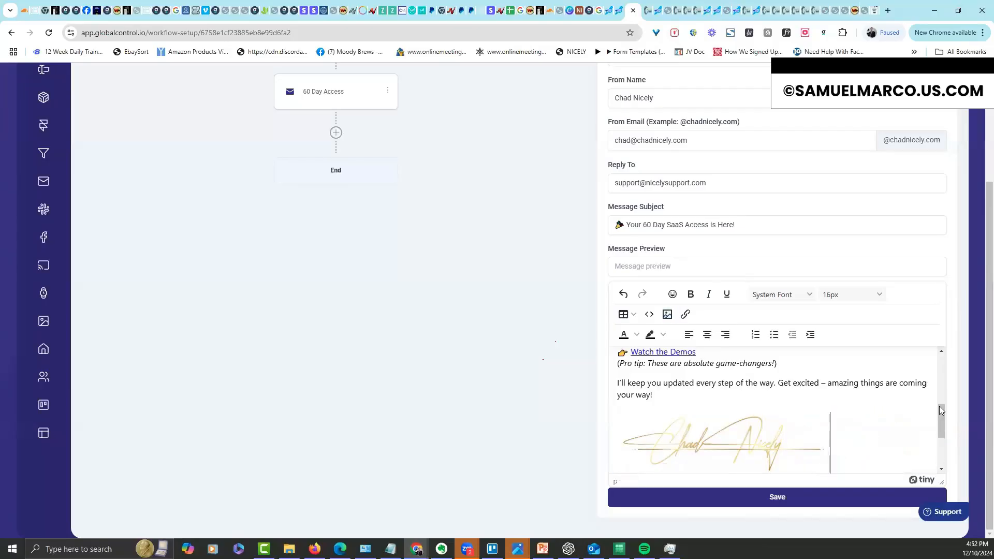
pyautogui.scroll(5, 813, 403)
pyautogui.scroll(-1, 813, 403)
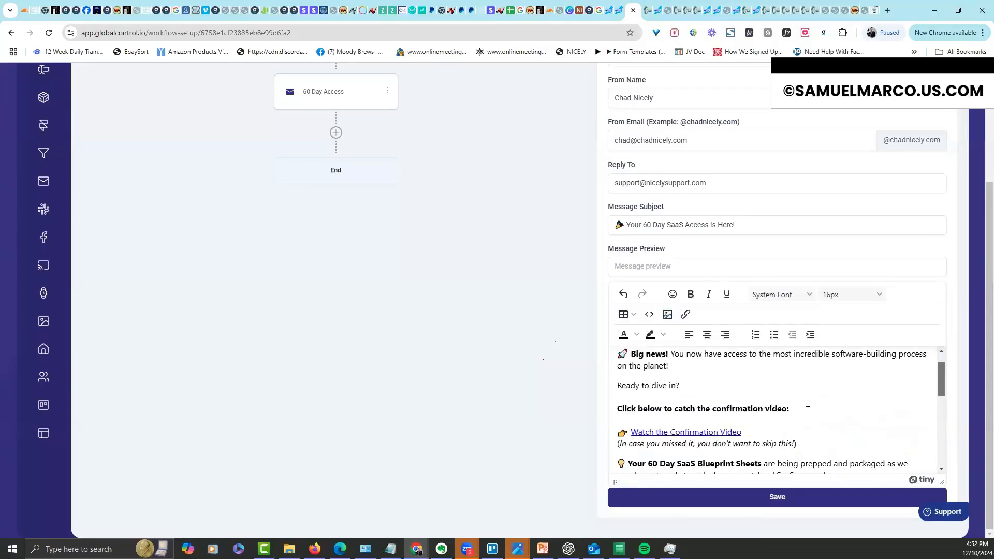
# Insert the confirmation-video thumbnail GIF below the video heading and resize it smaller
pyautogui.click(813, 403)
pyautogui.press('Return')
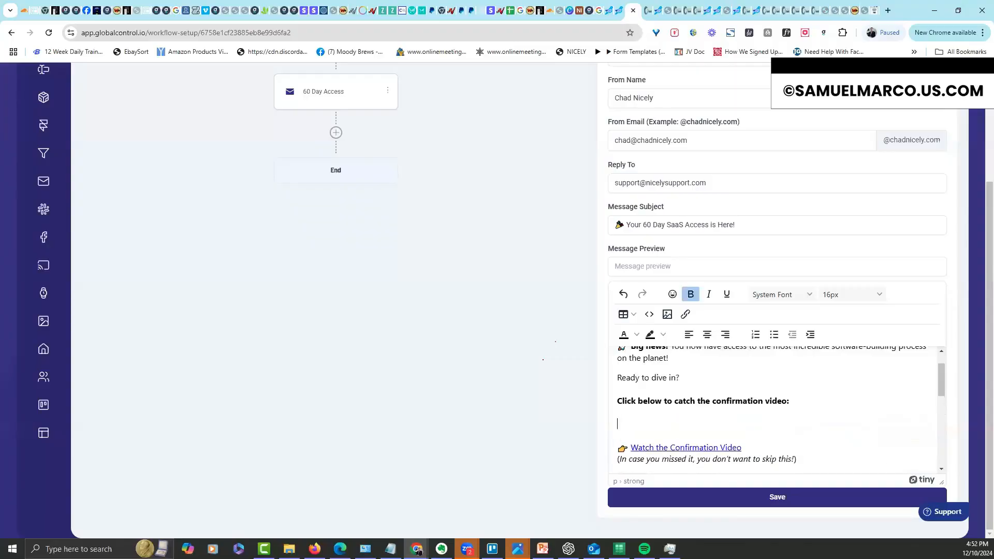
pyautogui.press('super+e')
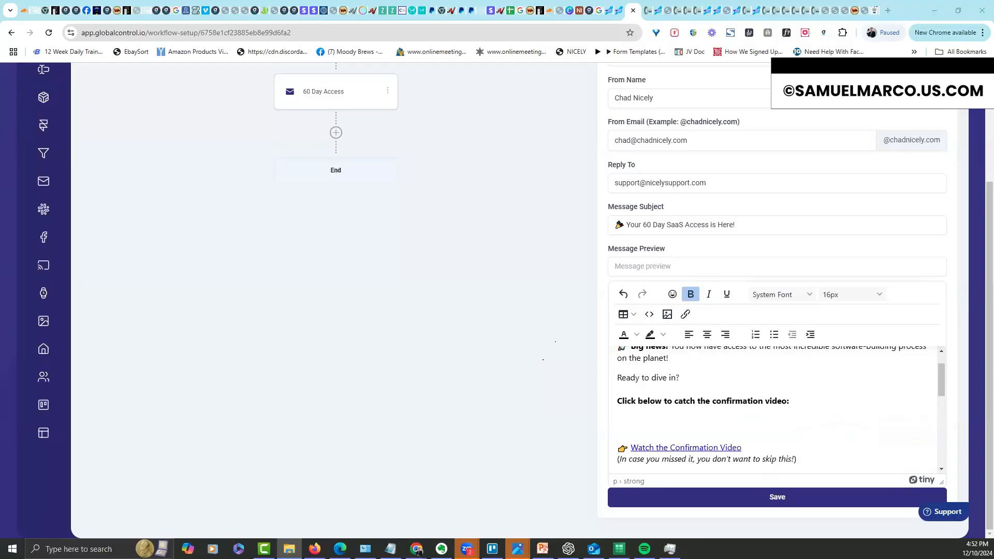
pyautogui.moveTo(870, 383); pyautogui.dragTo(685, 427)
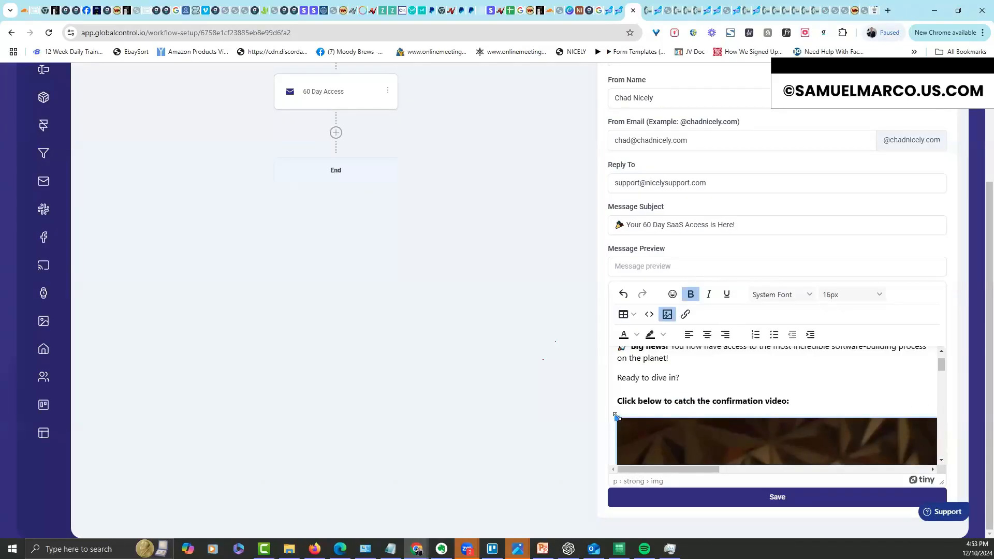
pyautogui.moveTo(616, 417); pyautogui.dragTo(910, 470)
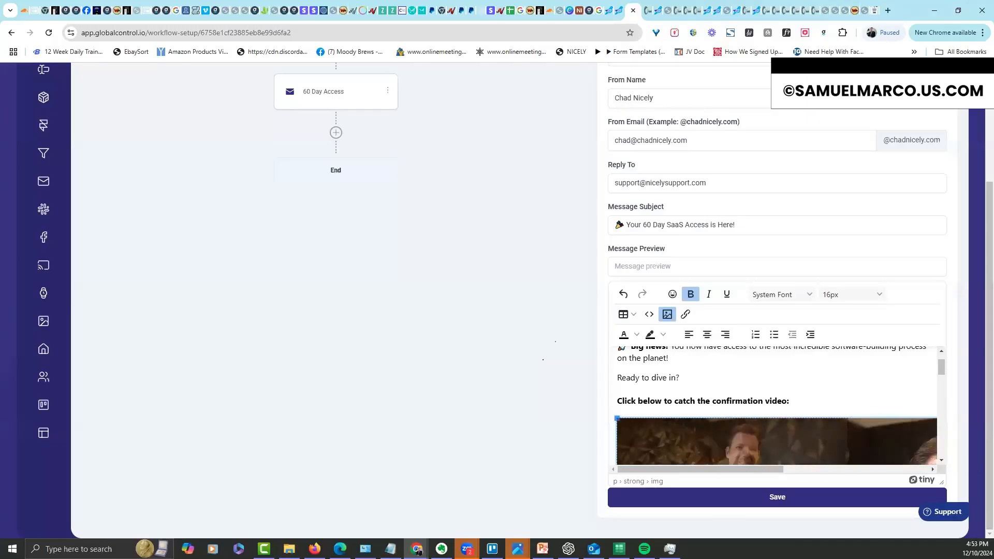
pyautogui.click(865, 389)
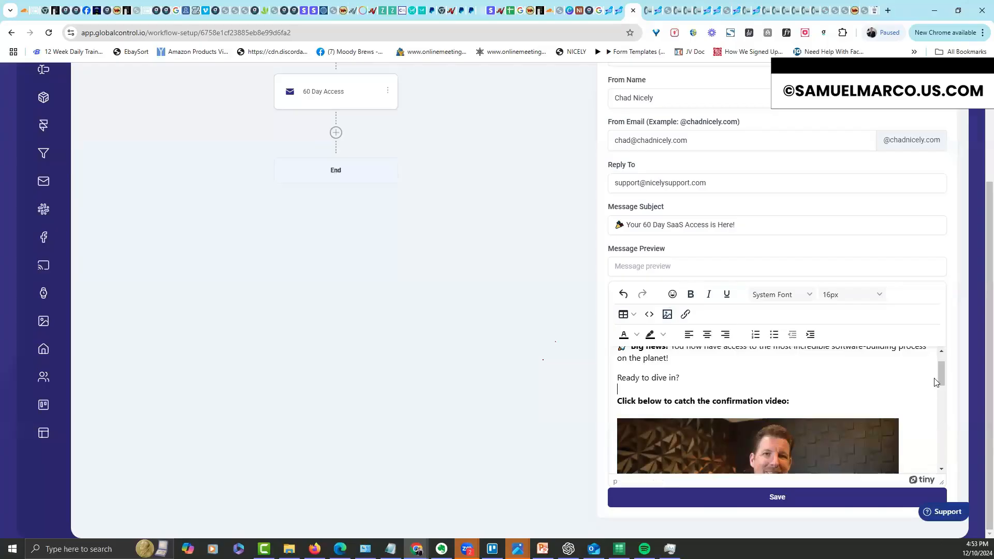
pyautogui.scroll(1, 946, 368)
pyautogui.scroll(-3, 946, 369)
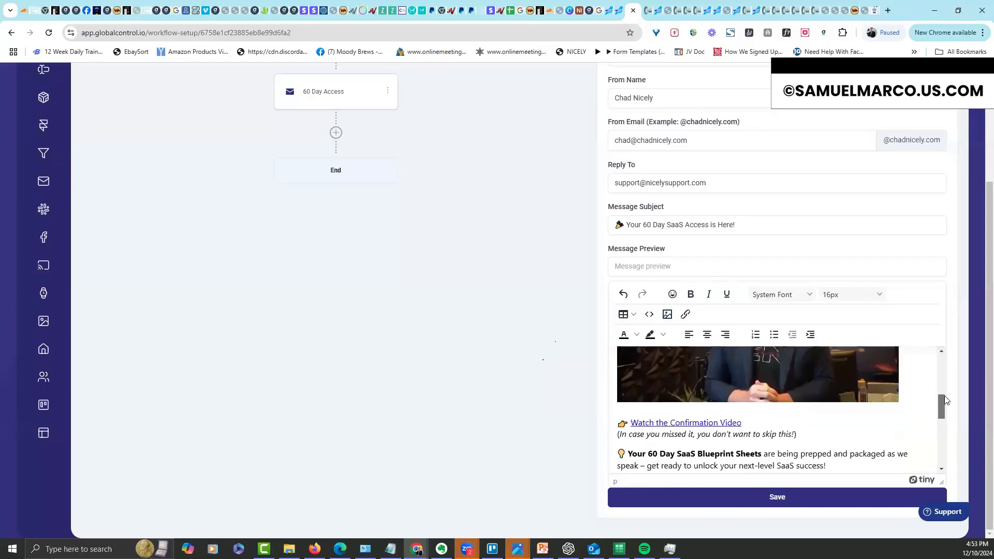
# Select the confirmation video link text, open its link settings, and cancel without changes
pyautogui.click(632, 447)
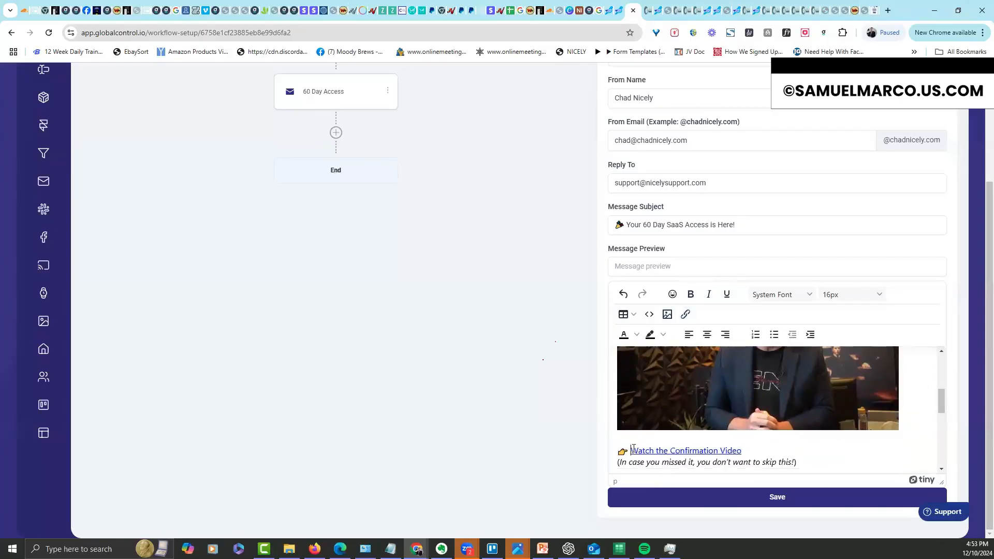
pyautogui.moveTo(631, 449); pyautogui.dragTo(743, 449)
pyautogui.click(623, 451)
pyautogui.click(686, 314)
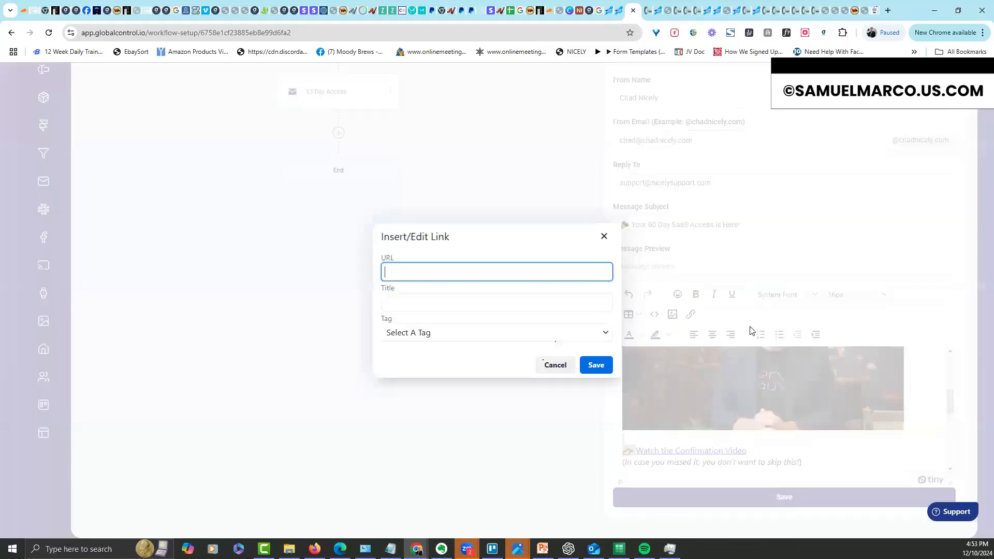
pyautogui.click(430, 332)
pyautogui.click(463, 363)
pyautogui.click(556, 371)
pyautogui.click(870, 436)
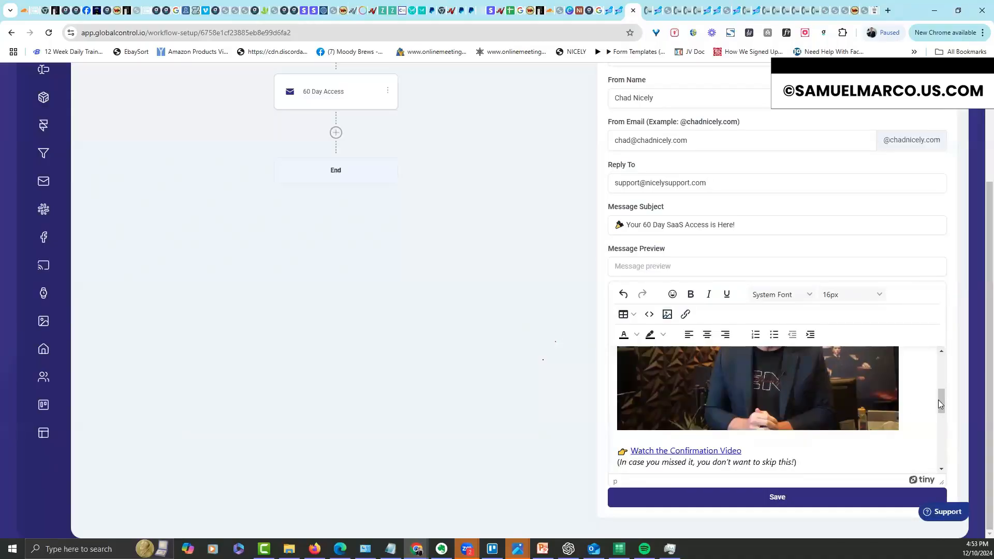
# Check the link settings on the video thumbnail image, leaving it without a link
pyautogui.scroll(2, 941, 404)
pyautogui.click(867, 403)
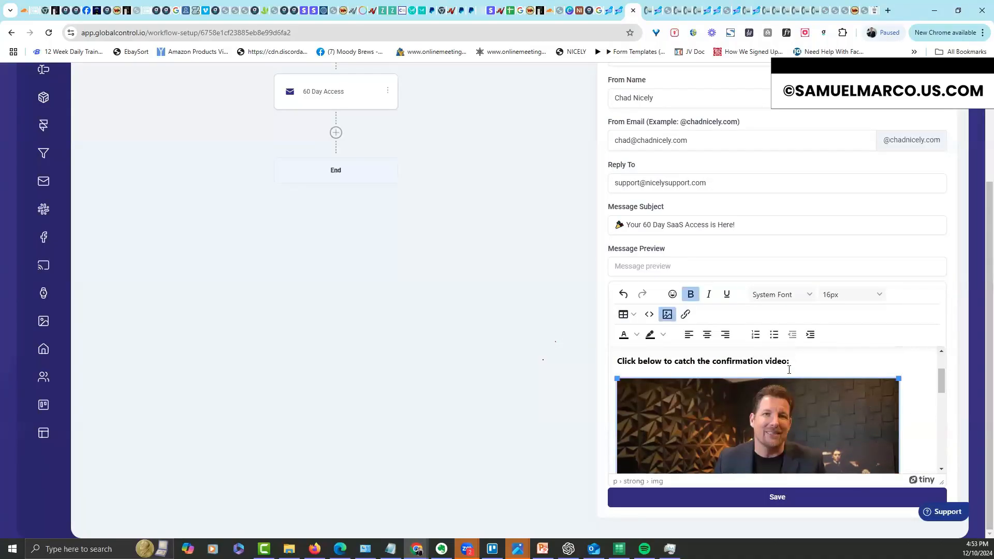
pyautogui.click(691, 315)
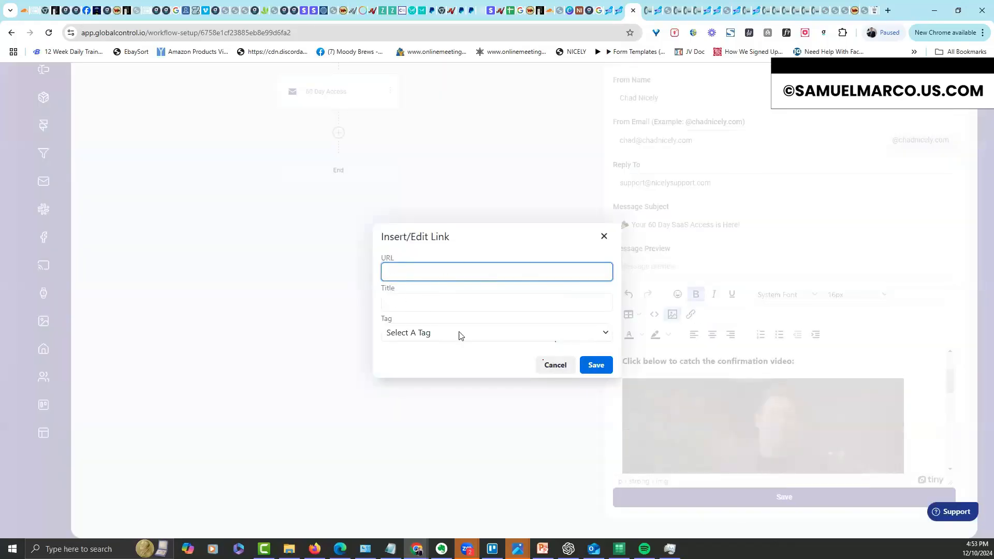
pyautogui.click(553, 367)
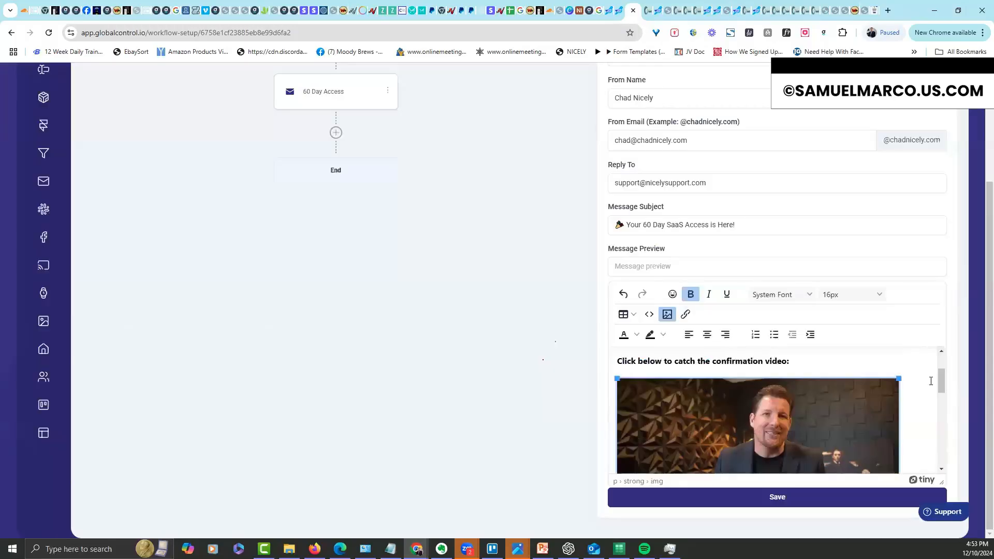
# Use the 'Big news!' opening sentence as the Message Preview and save the email step
pyautogui.scroll(2, 942, 346)
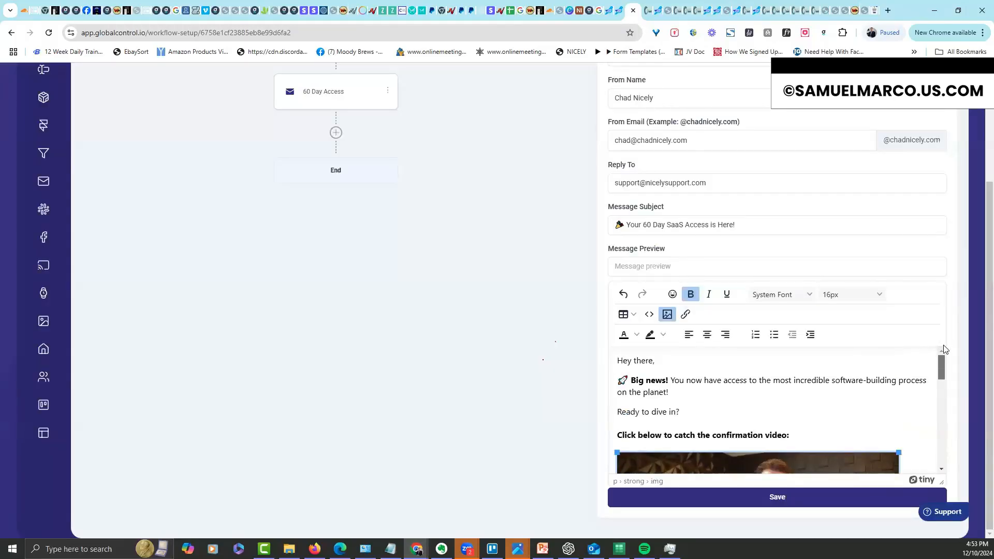
pyautogui.moveTo(942, 365)
pyautogui.mouseDown()
pyautogui.moveTo(955, 461)
pyautogui.moveTo(950, 432)
pyautogui.mouseUp()
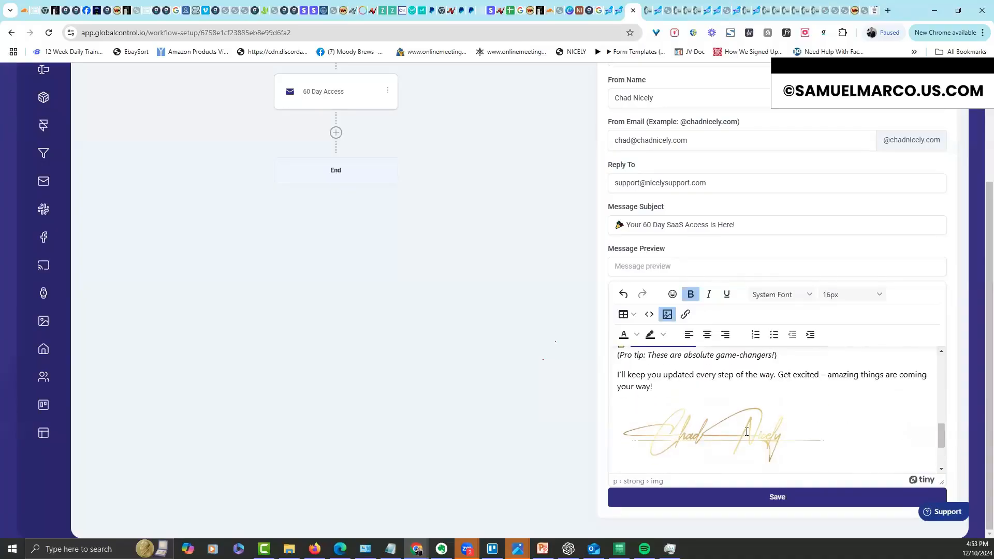
pyautogui.scroll(-2, 943, 459)
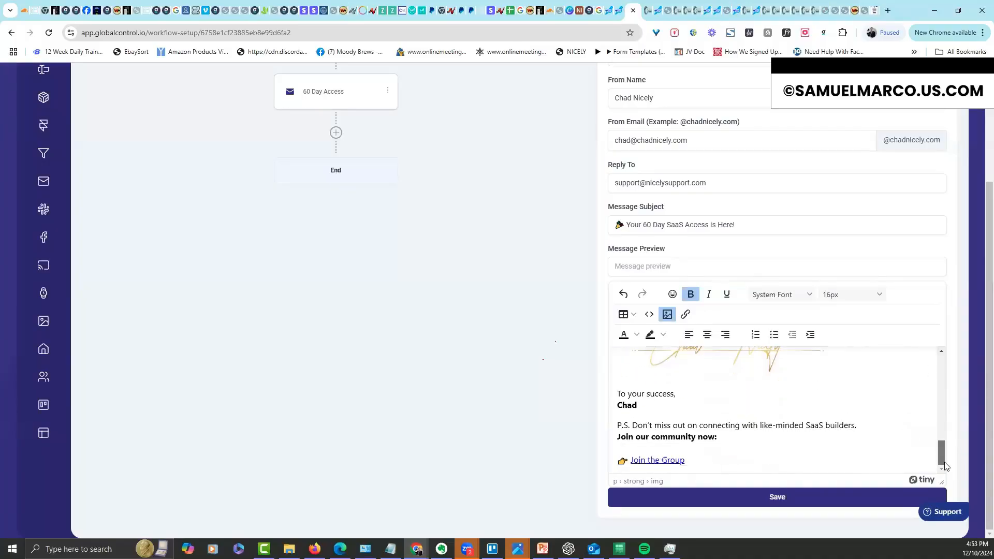
pyautogui.moveTo(941, 420); pyautogui.dragTo(928, 346)
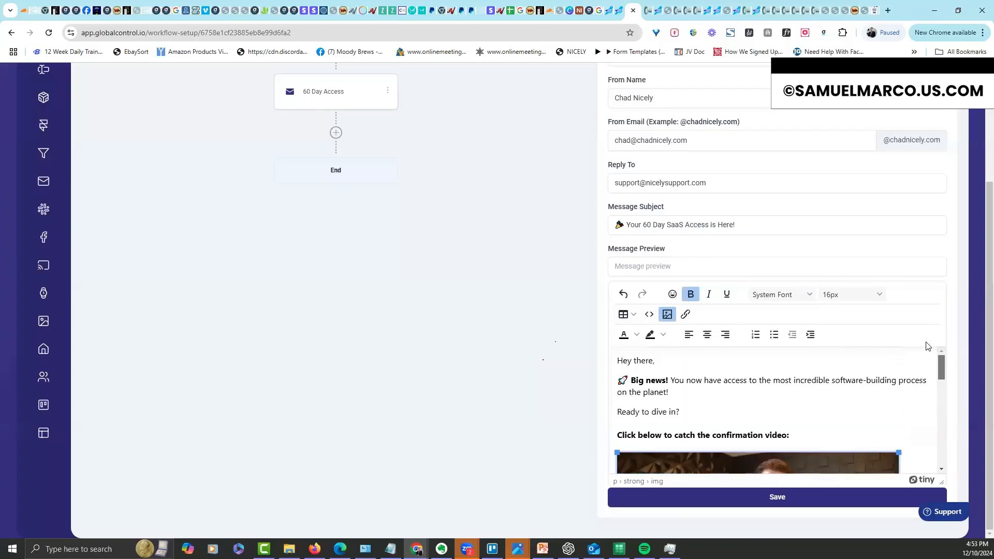
pyautogui.moveTo(669, 392); pyautogui.dragTo(630, 382)
pyautogui.hotkey('ctrl', 'c')
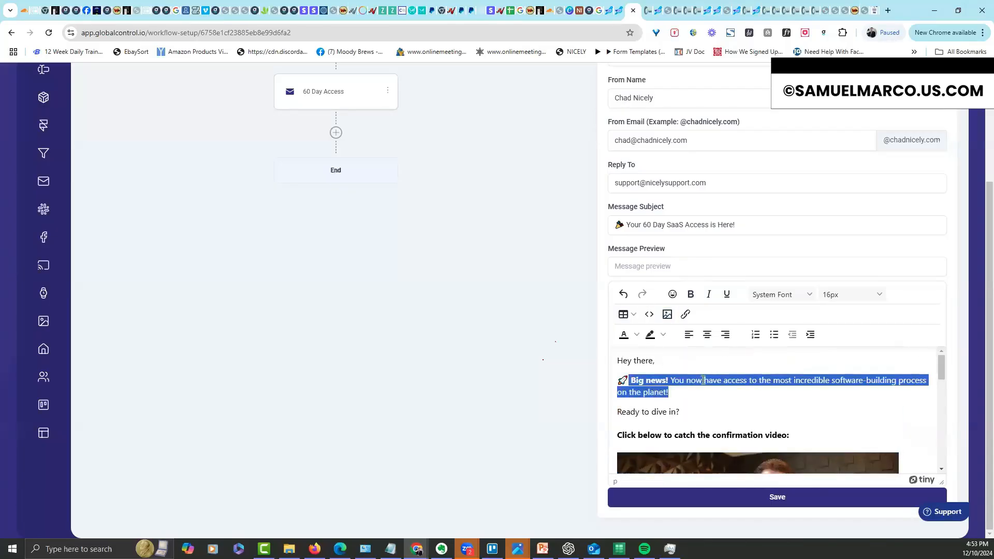
pyautogui.click(673, 266)
pyautogui.hotkey('ctrl', 'v')
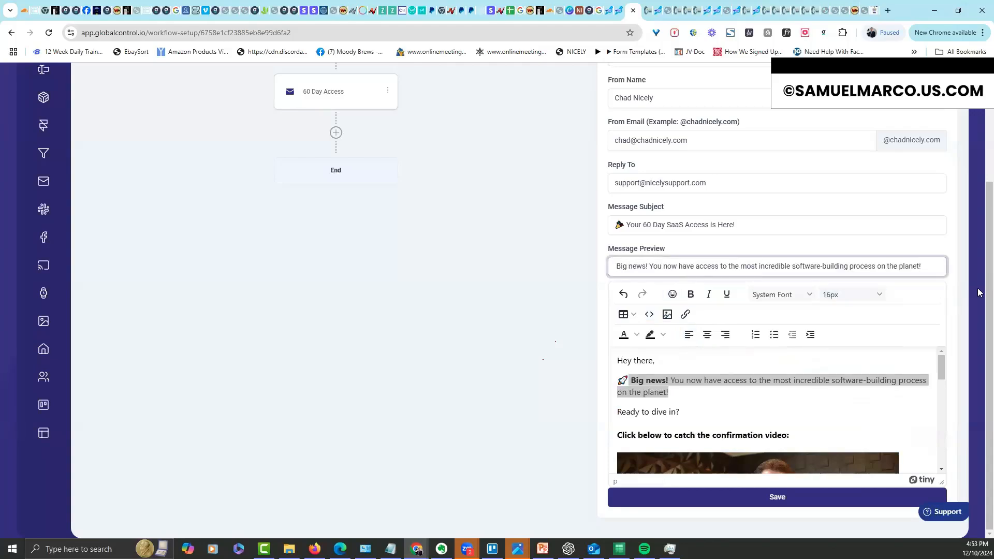
pyautogui.click(789, 498)
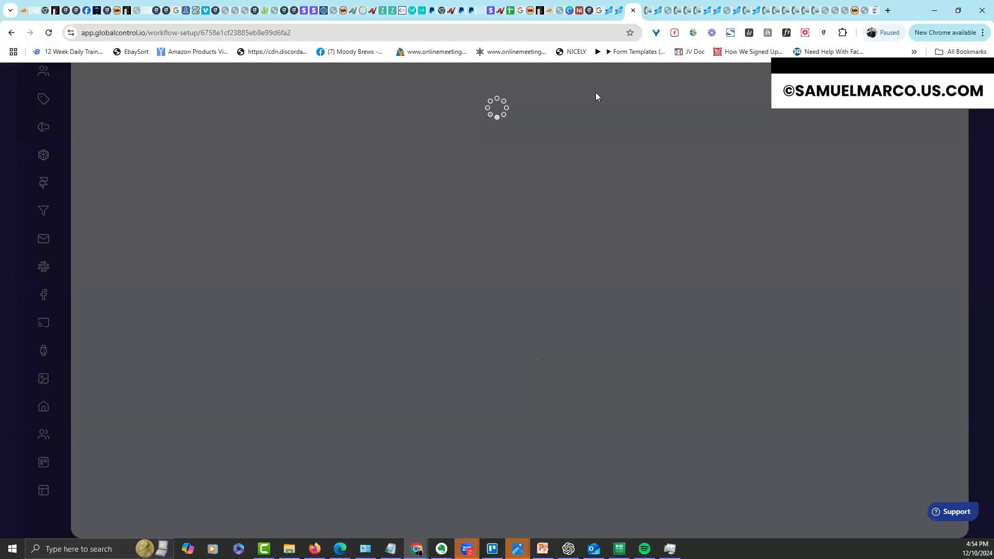
# Review 60 Day Sheets statistics: 24.14% Step1 opt-in, Step2 unique views 13, Bump-#1 views 7
pyautogui.click(617, 16)
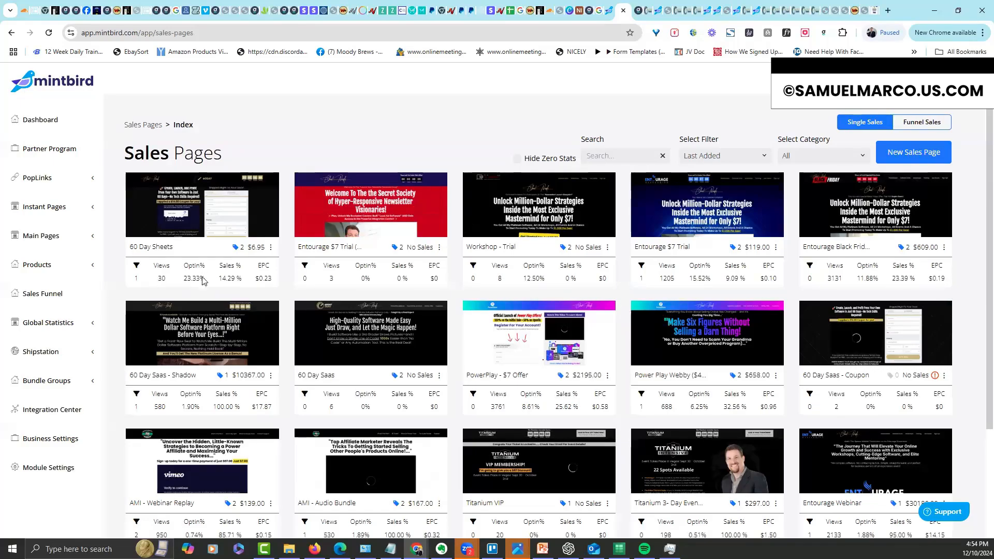
pyautogui.click(272, 247)
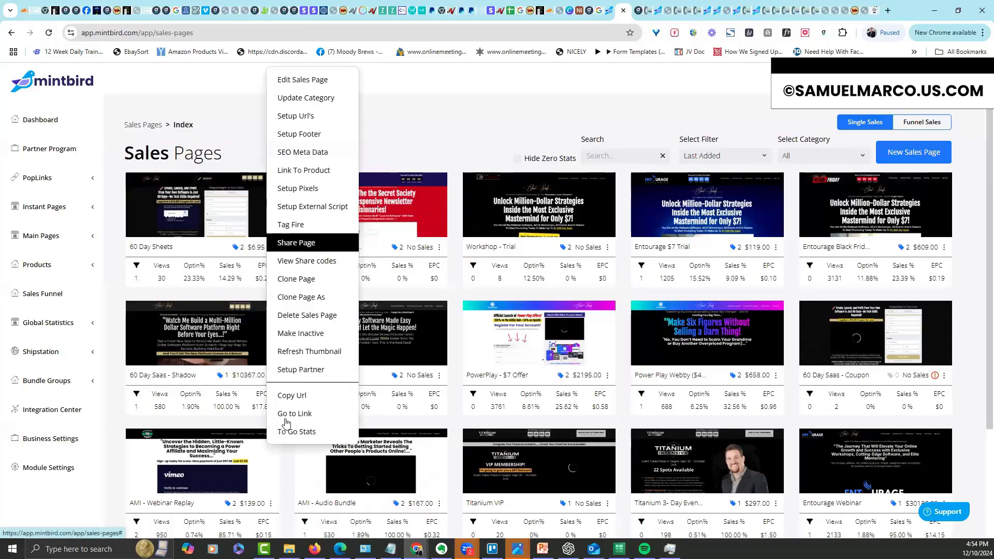
pyautogui.click(317, 432)
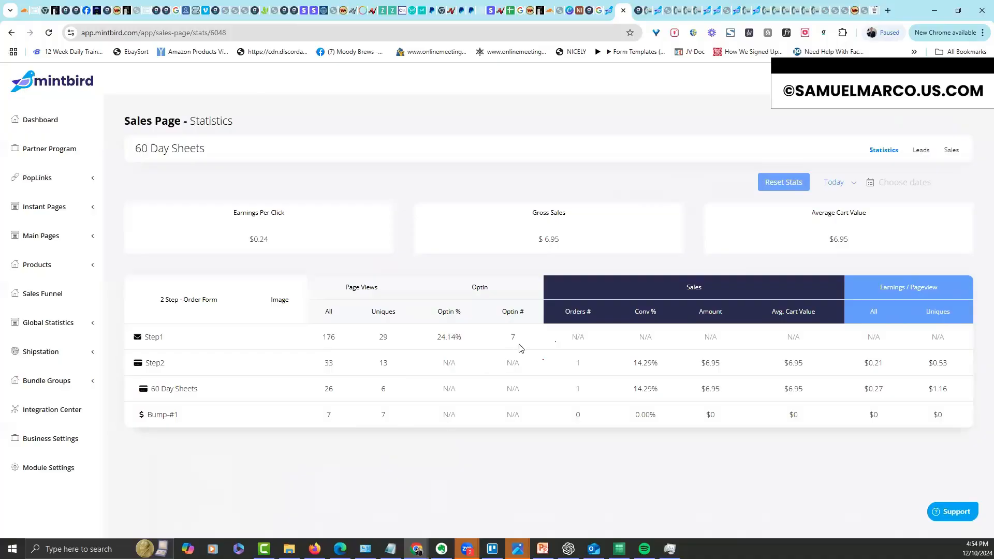
pyautogui.tripleClick(439, 339)
pyautogui.click(527, 337)
pyautogui.click(517, 344)
pyautogui.doubleClick(383, 364)
pyautogui.click(379, 461)
pyautogui.moveTo(395, 366); pyautogui.dragTo(368, 371)
pyautogui.click(403, 450)
pyautogui.moveTo(395, 416); pyautogui.dragTo(381, 417)
pyautogui.click(426, 475)
# Check the page's sales and leads, then refund the $6.95 physical-product sale in Global Sales
pyautogui.click(952, 150)
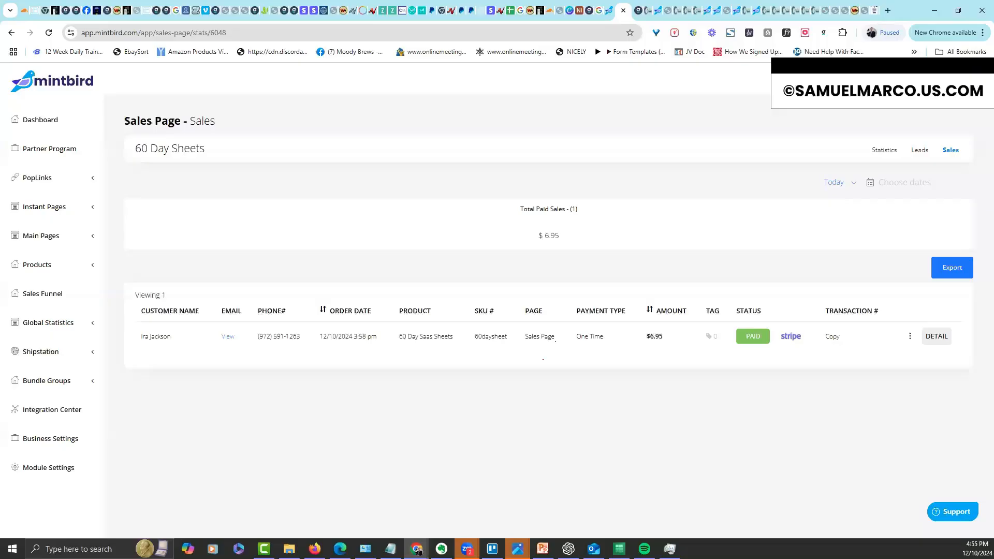
pyautogui.click(914, 151)
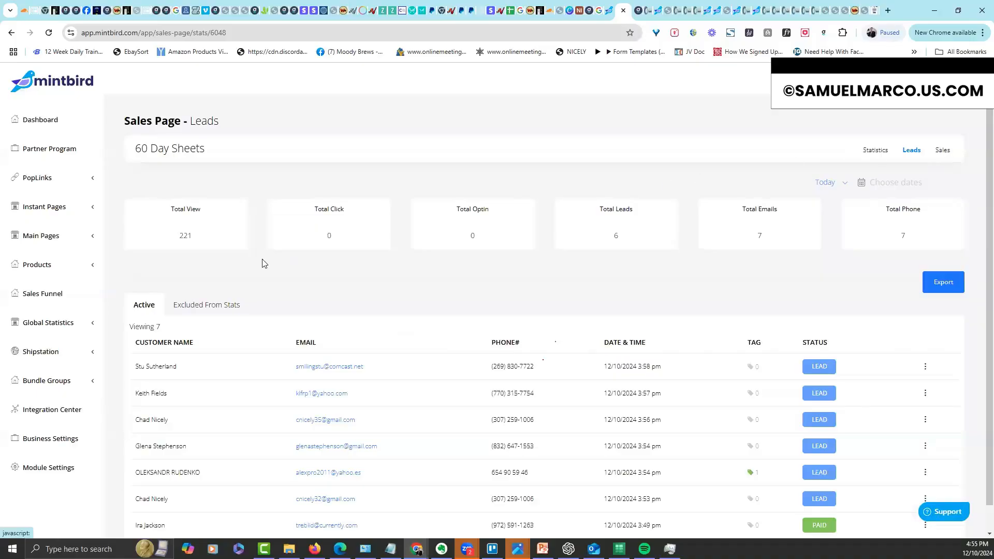
pyautogui.click(53, 326)
pyautogui.click(46, 346)
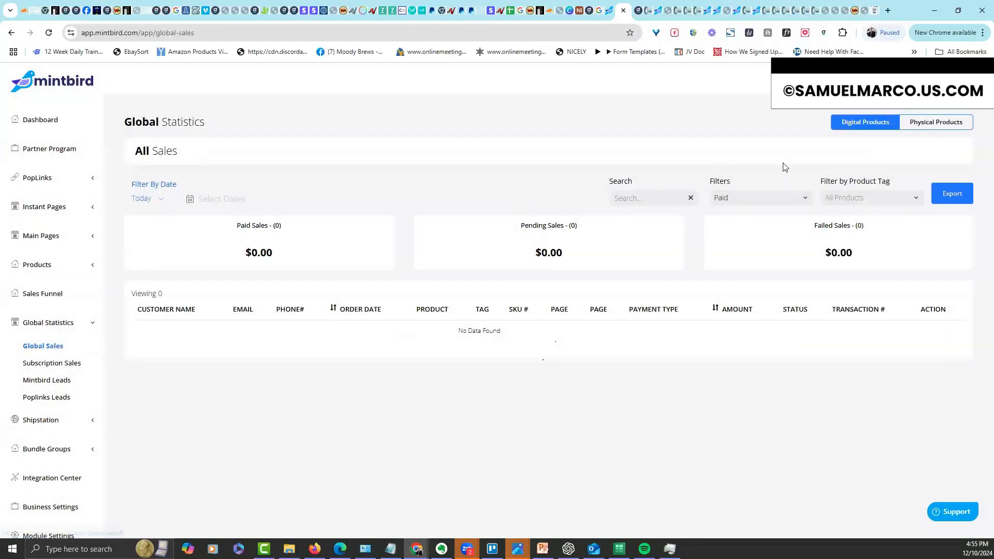
pyautogui.click(939, 124)
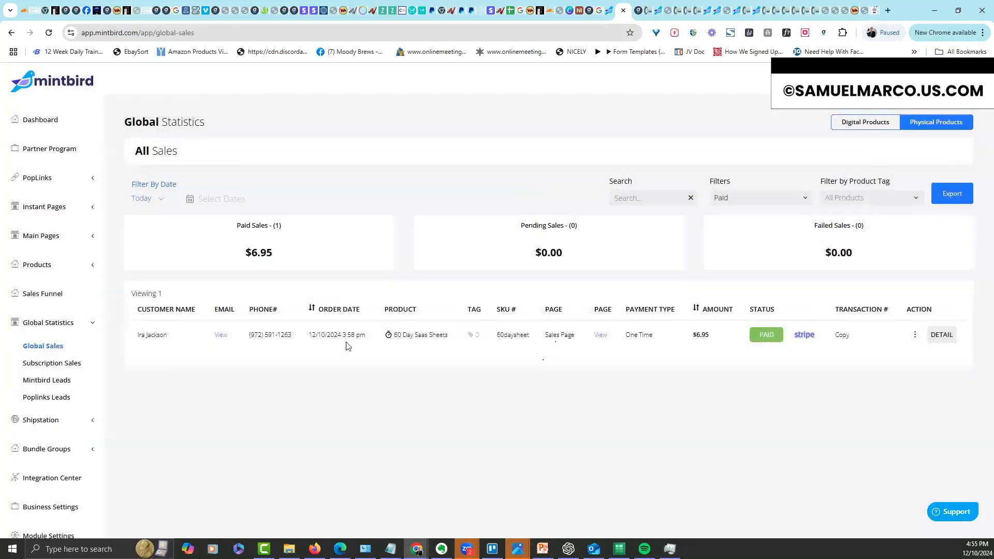
pyautogui.click(915, 335)
pyautogui.click(929, 377)
pyautogui.click(470, 368)
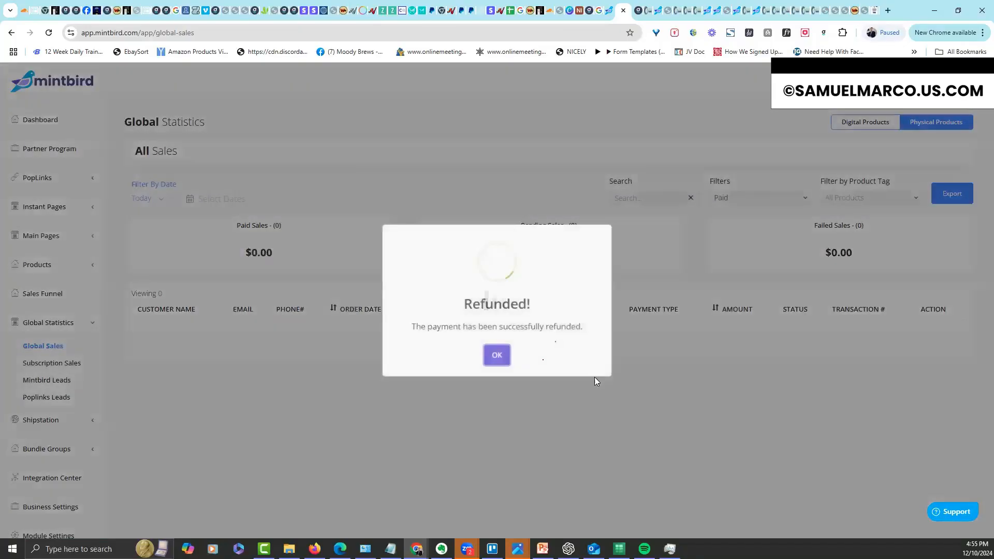
pyautogui.click(500, 357)
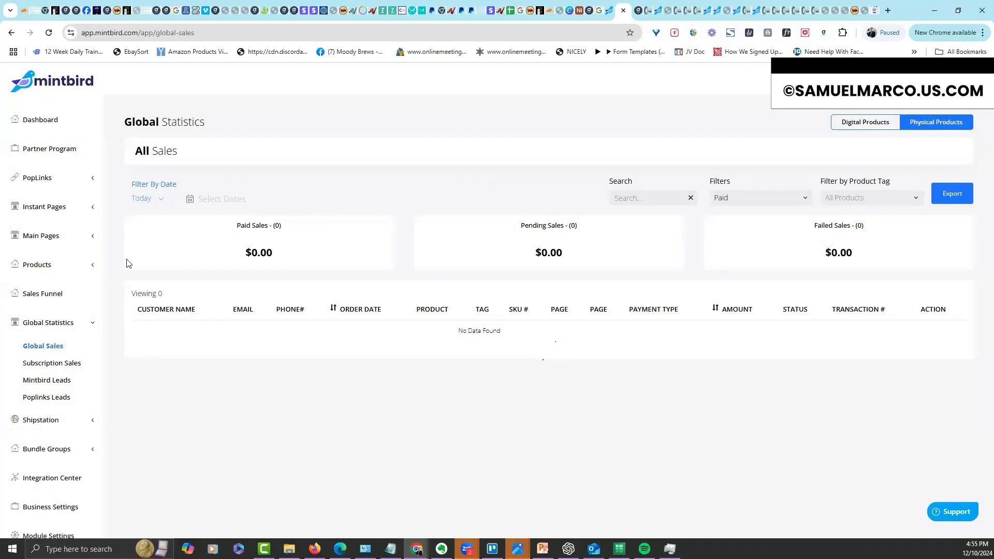
# Go to Main Pages > Sales Pages, then return to the Global Control tab
pyautogui.click(63, 243)
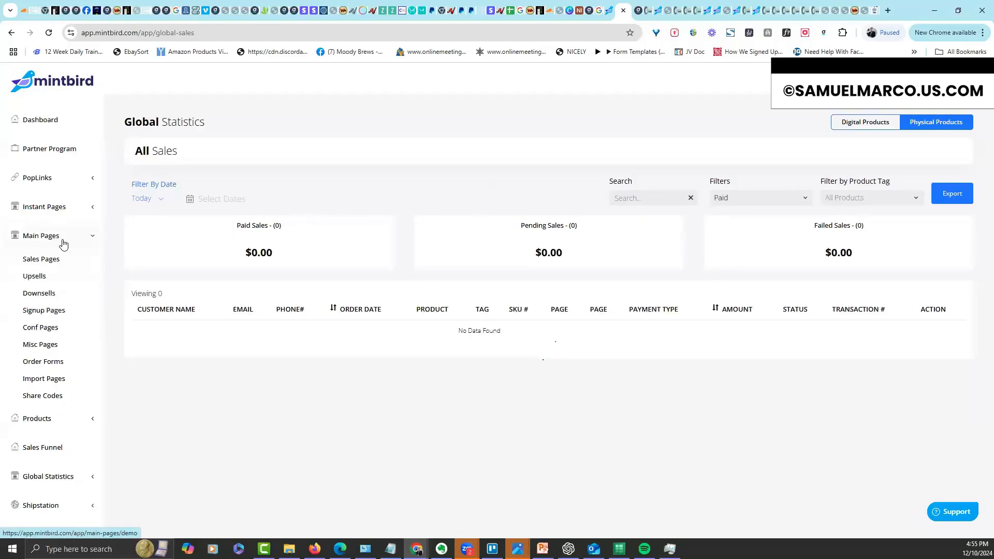
pyautogui.click(89, 244)
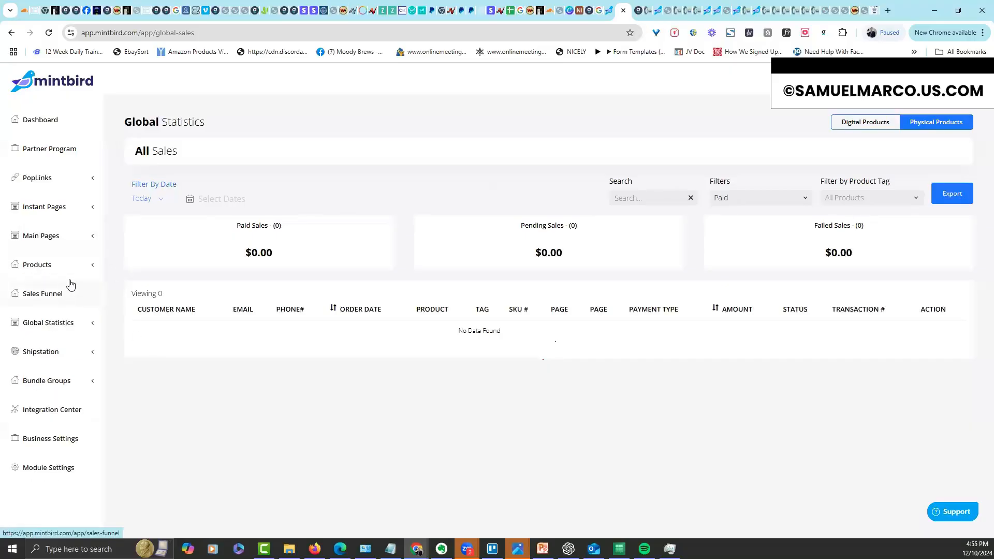
pyautogui.click(89, 243)
pyautogui.click(89, 257)
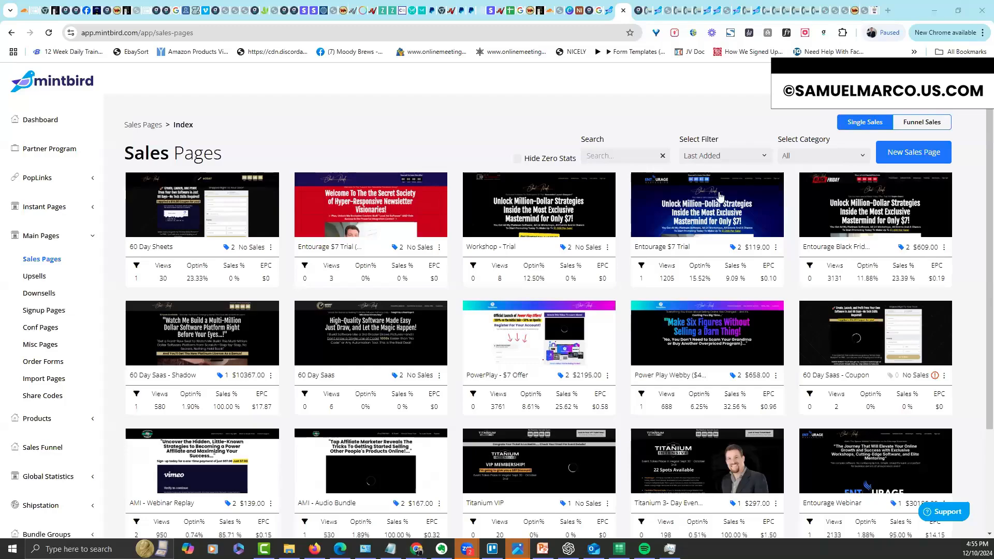
pyautogui.click(637, 11)
pyautogui.click(620, 11)
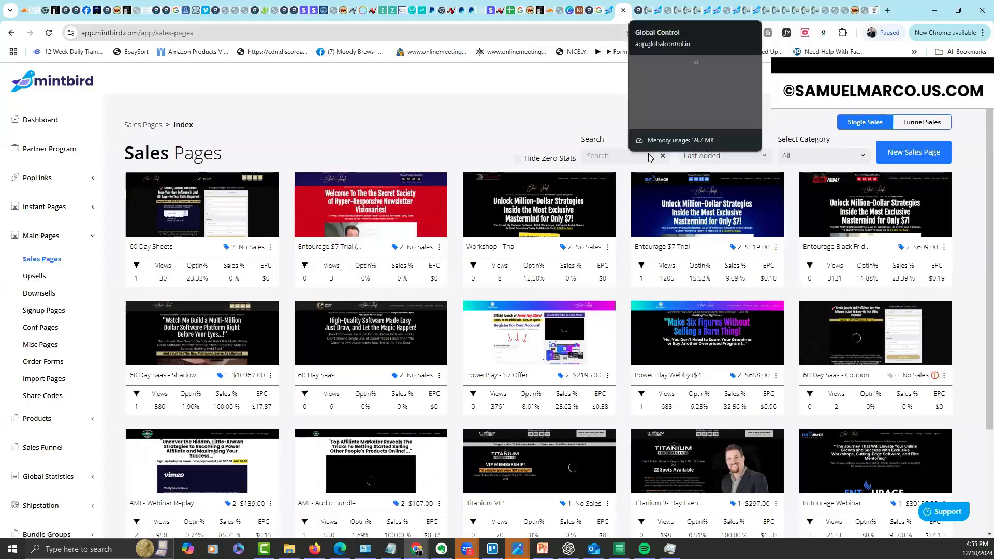
pyautogui.click(637, 12)
pyautogui.rightClick(627, 109)
# Scroll through the 60 Day Access email settings and close them, briefly checking the MintBird tab
pyautogui.click(636, 23)
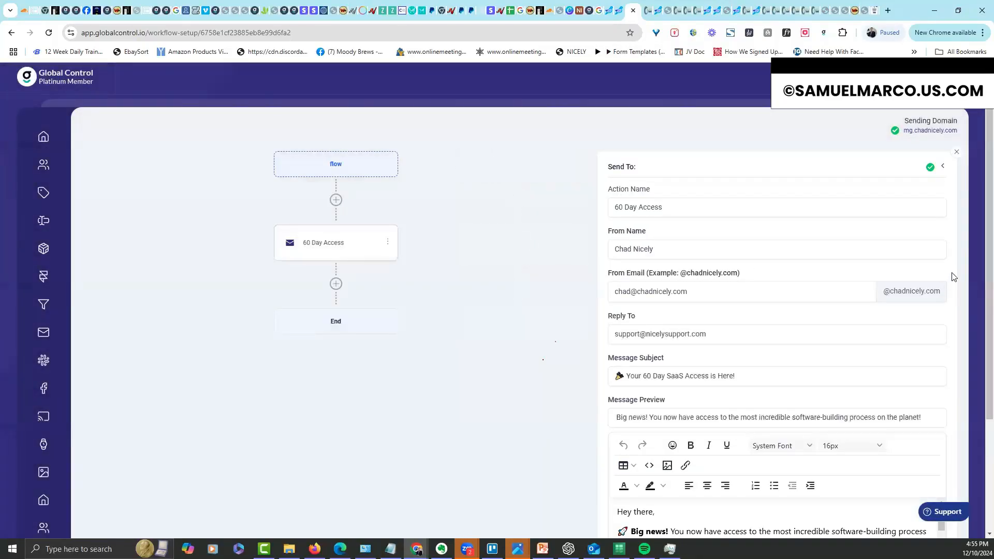
pyautogui.scroll(-3, 980, 359)
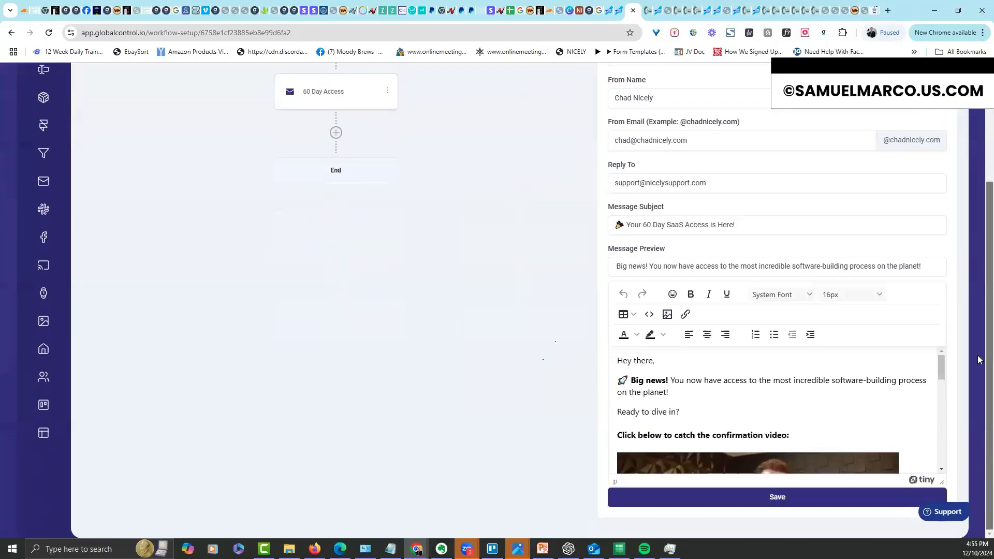
pyautogui.moveTo(942, 368); pyautogui.dragTo(977, 329)
pyautogui.scroll(3, 979, 317)
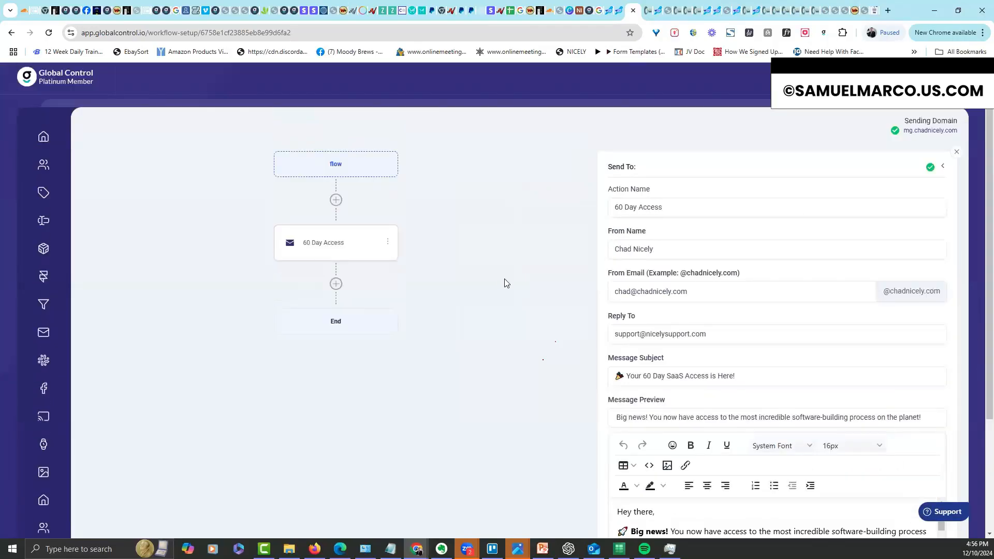
pyautogui.click(957, 152)
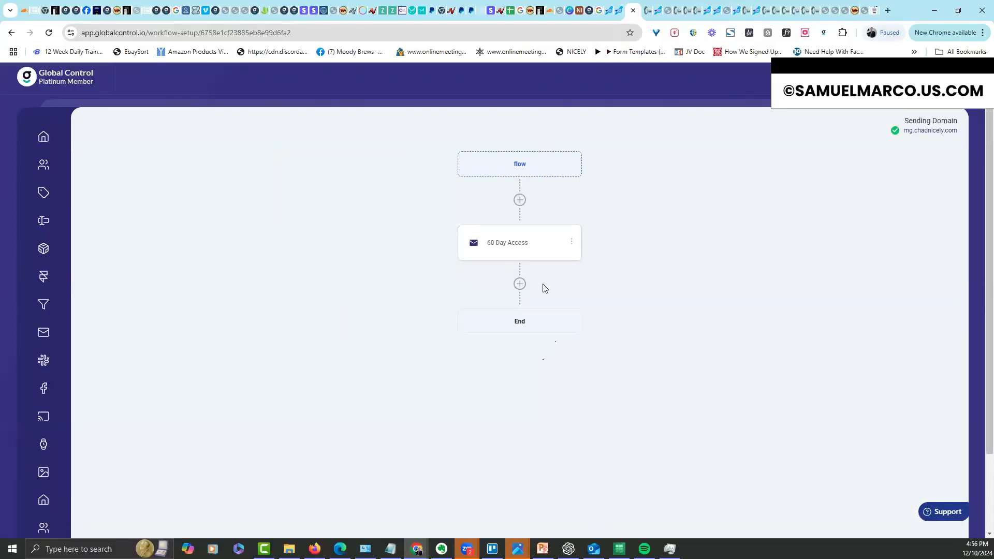
pyautogui.click(621, 11)
pyautogui.click(643, 10)
# Filter the Tag Library to New 60 Day Saas and open the 60 Day - Optin tag's actions
pyautogui.click(43, 193)
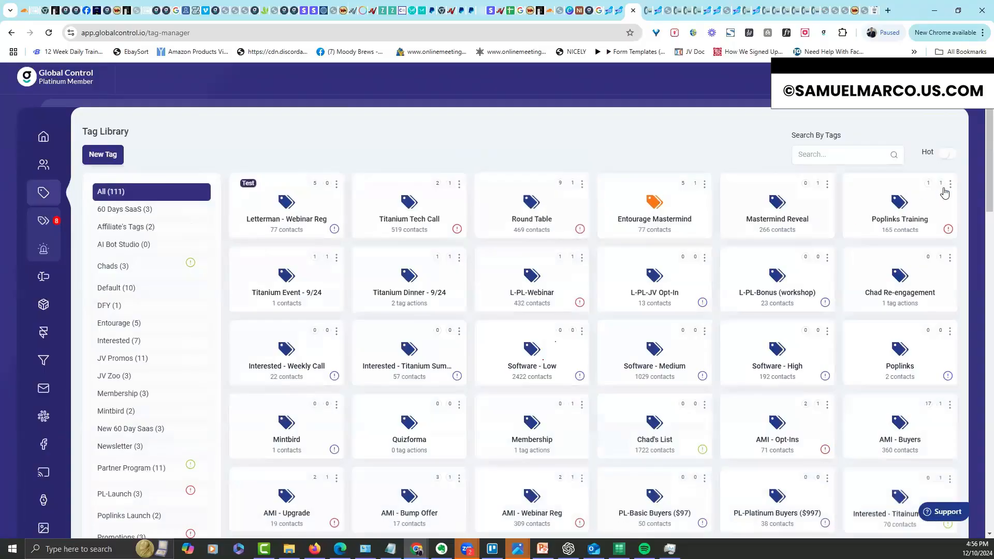
pyautogui.moveTo(989, 170); pyautogui.dragTo(989, 361)
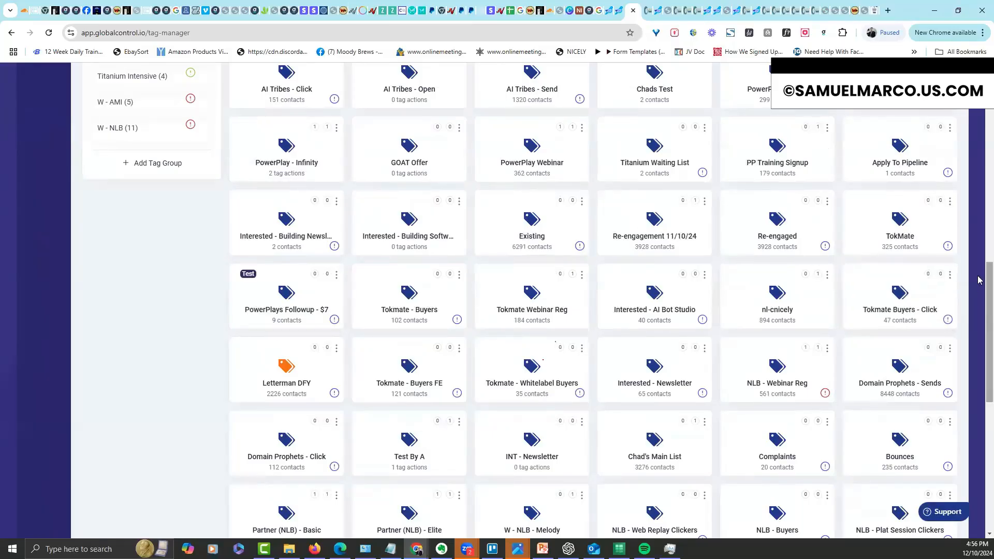
pyautogui.scroll(6, 979, 295)
pyautogui.scroll(2, 880, 163)
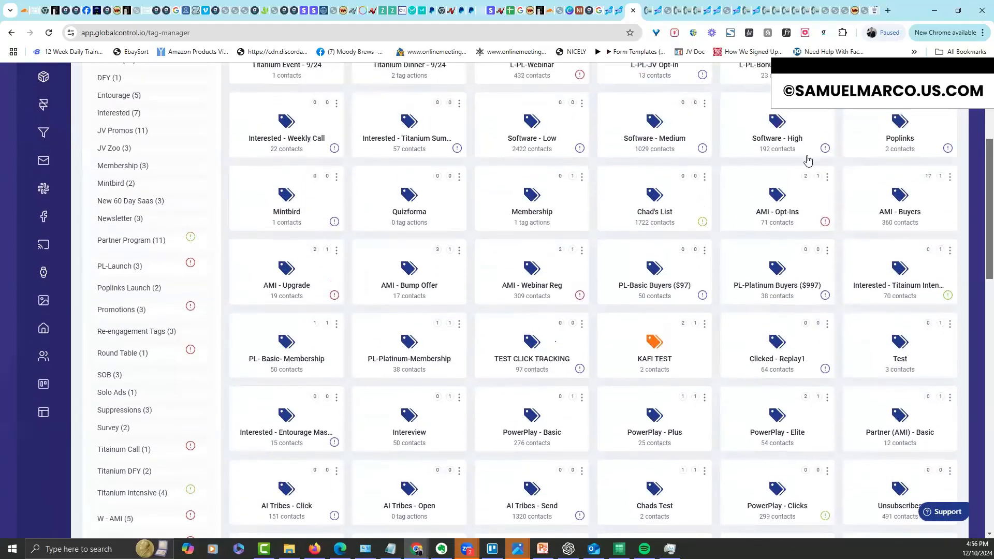
pyautogui.click(145, 204)
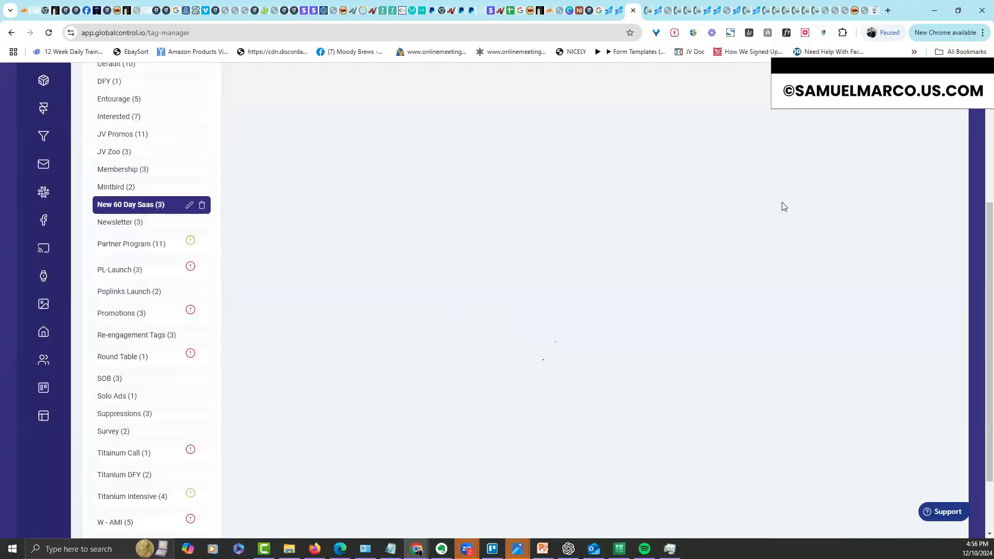
pyautogui.moveTo(986, 198); pyautogui.dragTo(969, 88)
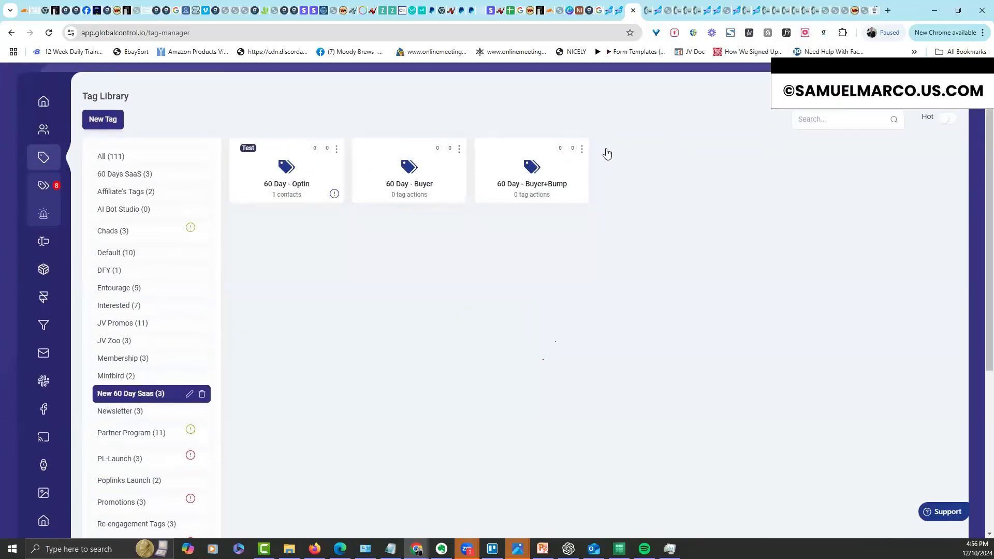
pyautogui.click(339, 150)
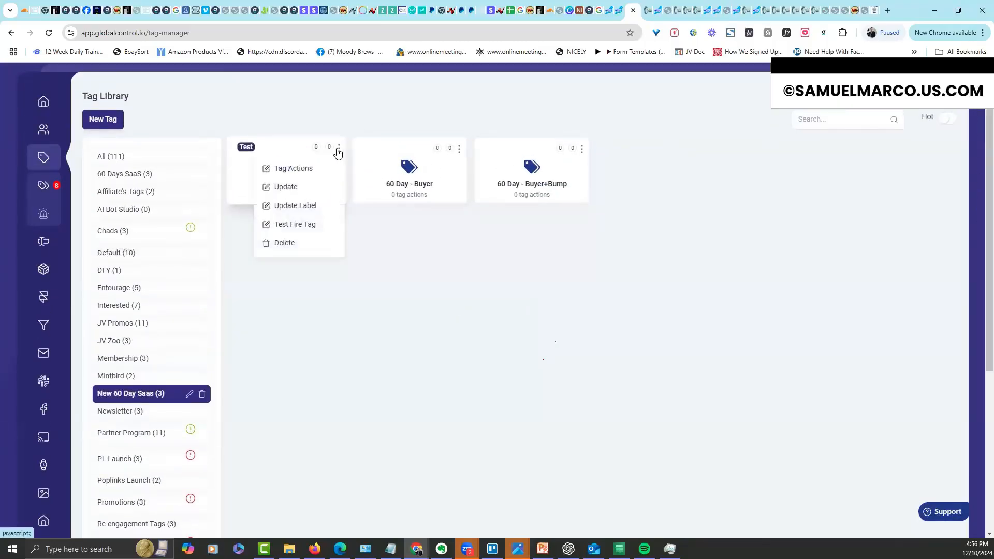
pyautogui.click(319, 169)
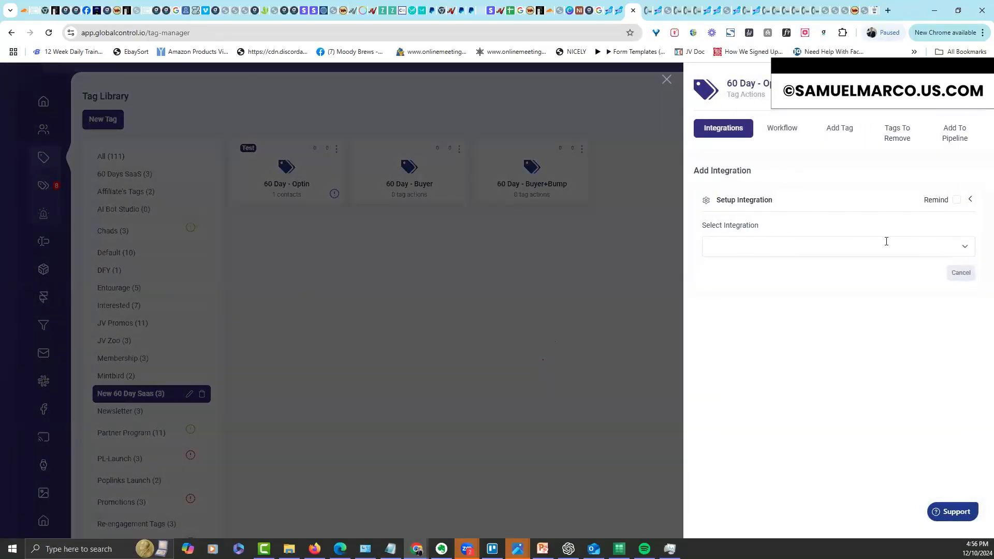
# Choose EverLesson as the integration with its connected account
pyautogui.click(887, 246)
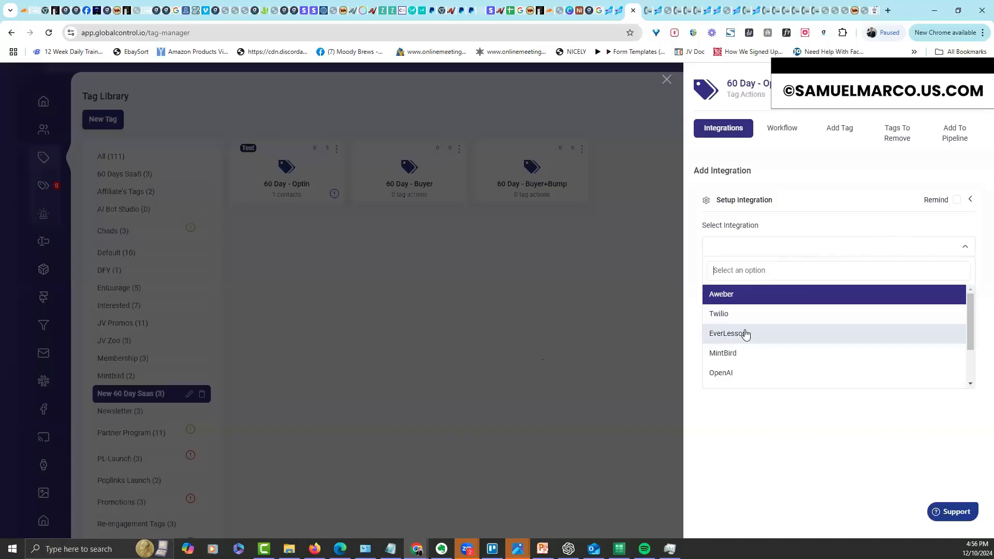
pyautogui.moveTo(970, 311); pyautogui.dragTo(970, 322)
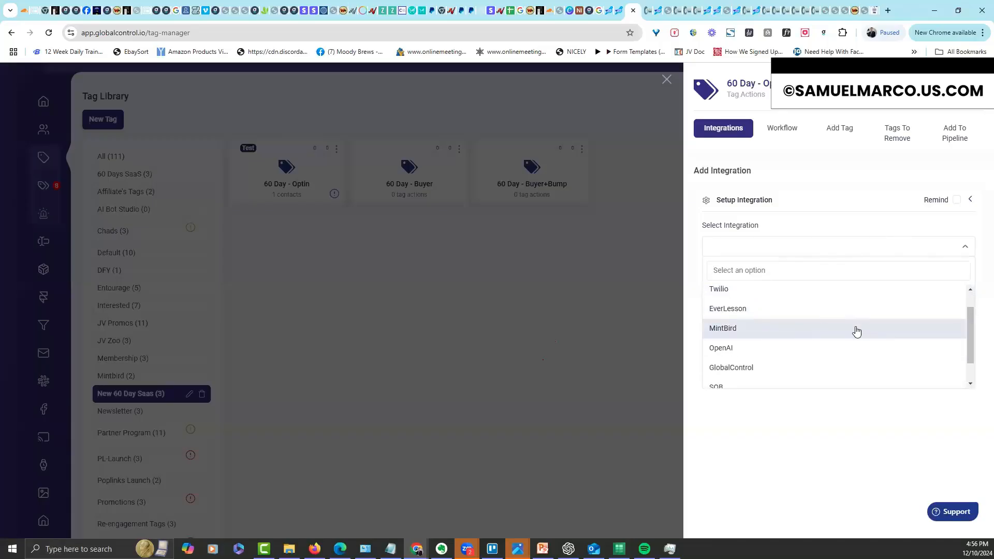
pyautogui.moveTo(970, 335); pyautogui.dragTo(967, 361)
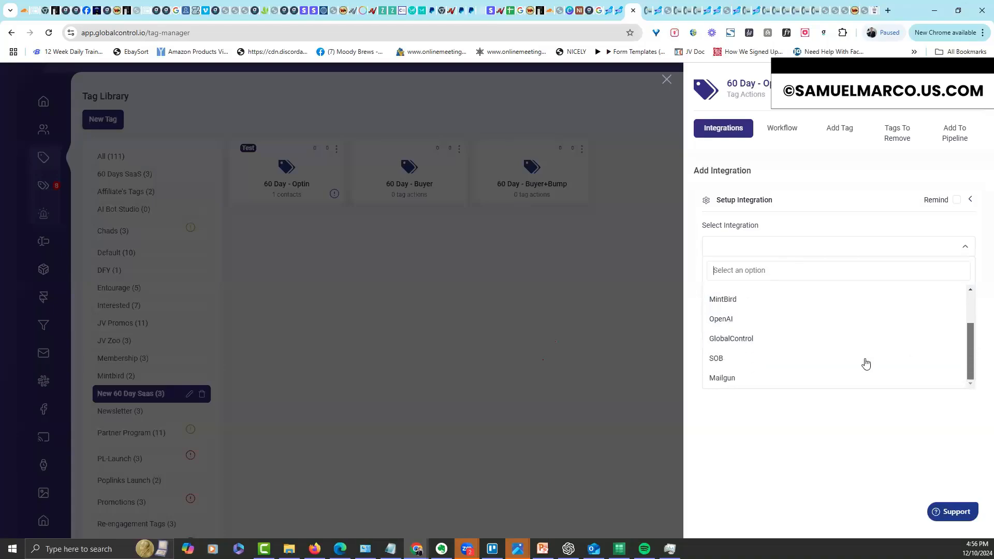
pyautogui.moveTo(970, 338); pyautogui.dragTo(968, 286)
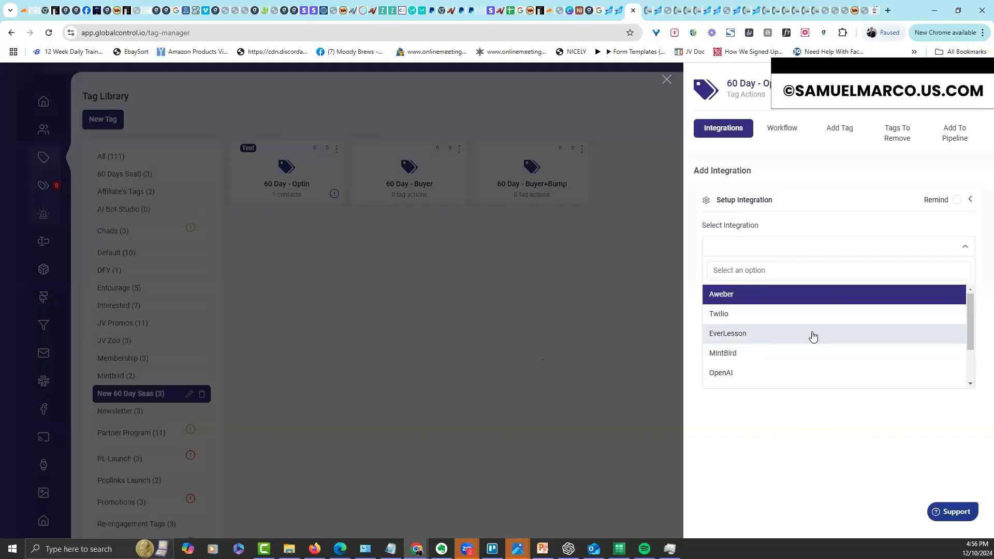
pyautogui.click(759, 334)
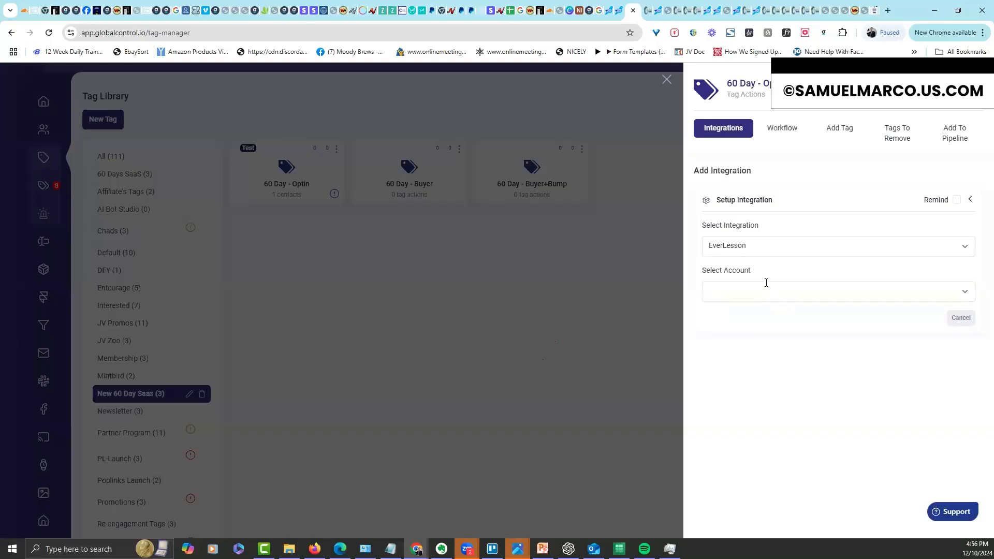
pyautogui.click(766, 291)
pyautogui.click(756, 337)
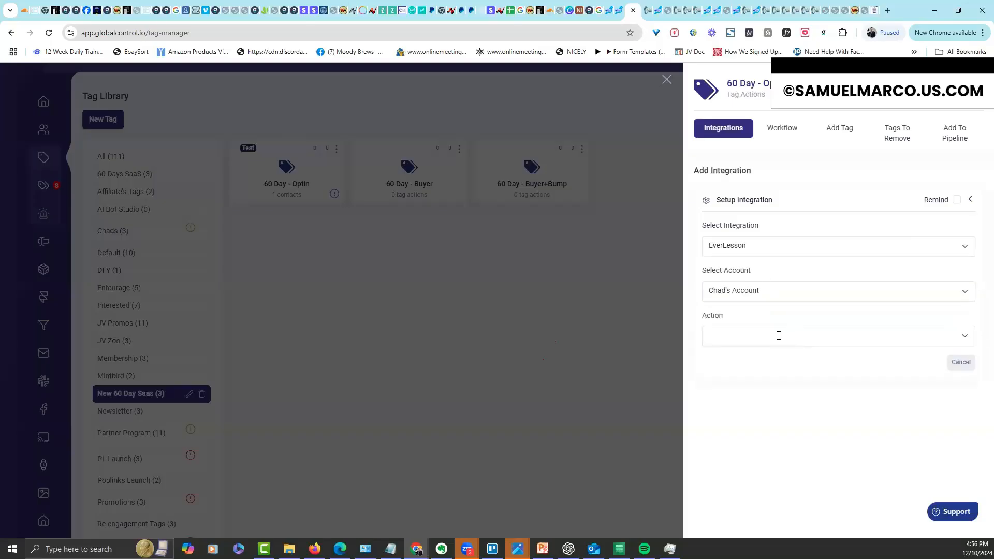
# Set the action to Add Contact To Course with a membership, the Affiliate Domination course and a package
pyautogui.click(779, 336)
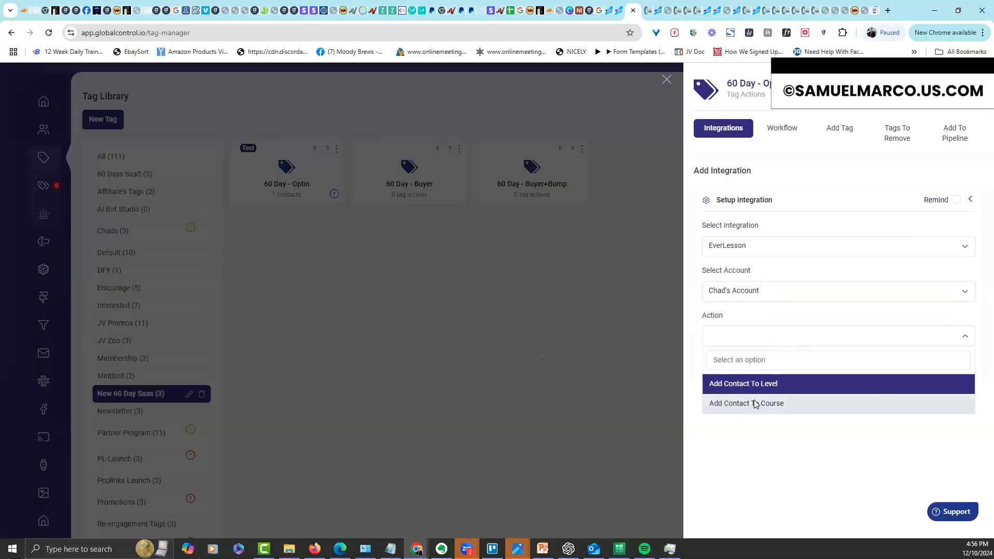
pyautogui.click(754, 404)
pyautogui.click(746, 377)
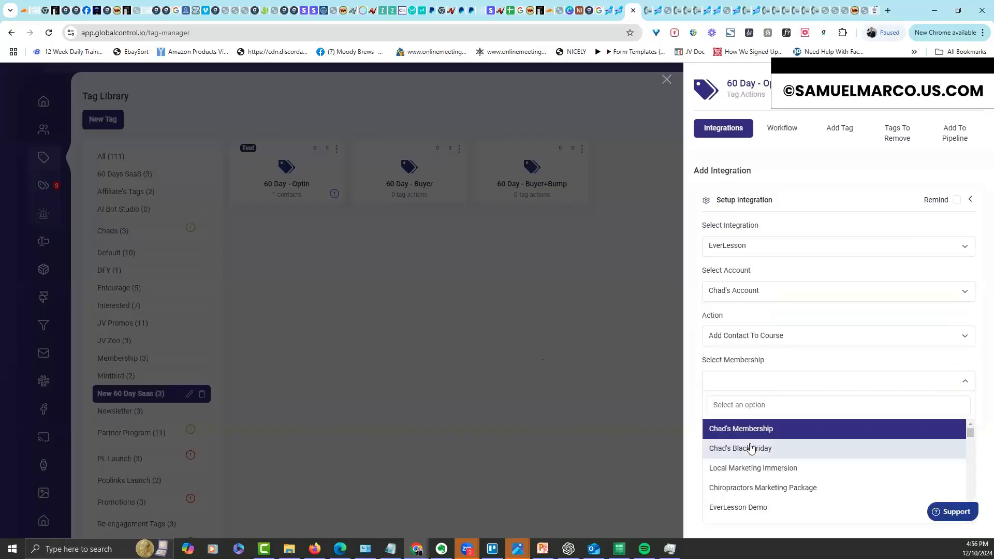
pyautogui.click(751, 446)
pyautogui.click(755, 417)
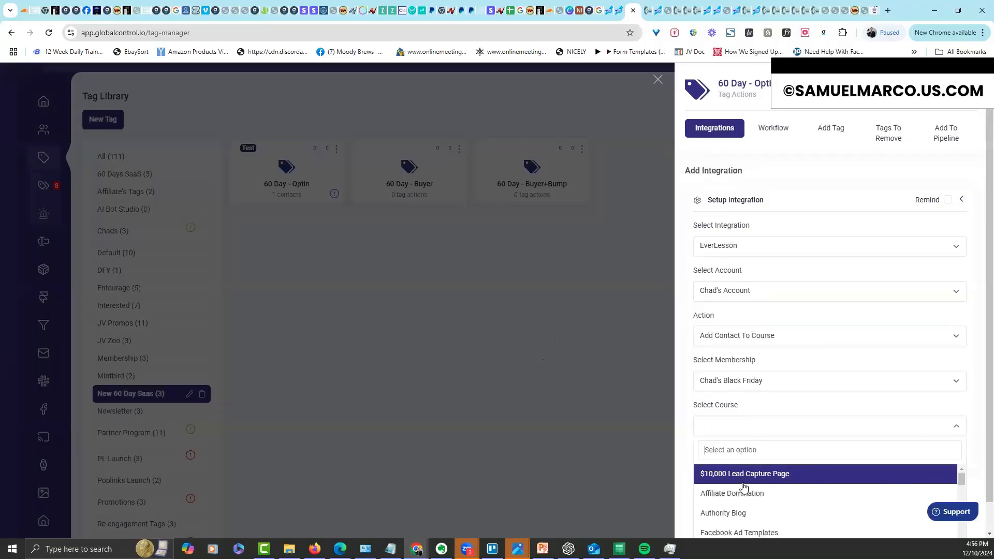
pyautogui.click(733, 492)
pyautogui.click(744, 469)
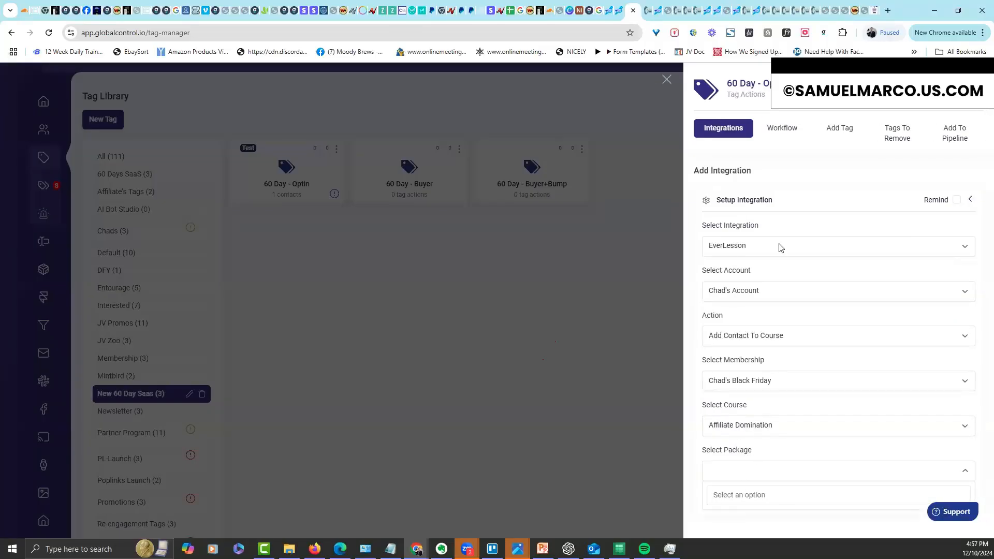
# Browse the Workflow tab's workflow list without choosing one, then close the Tag Actions drawer unsaved
pyautogui.click(785, 136)
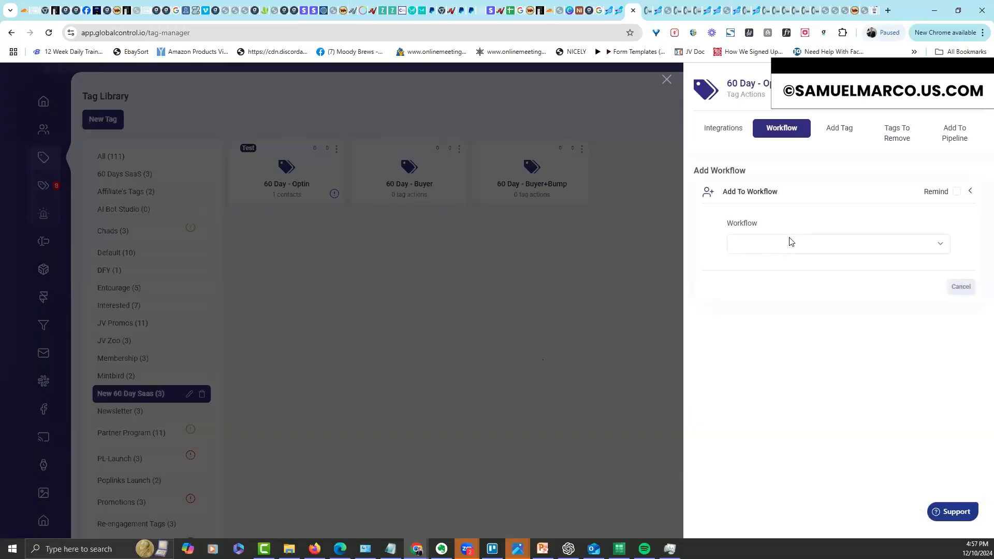
pyautogui.click(790, 242)
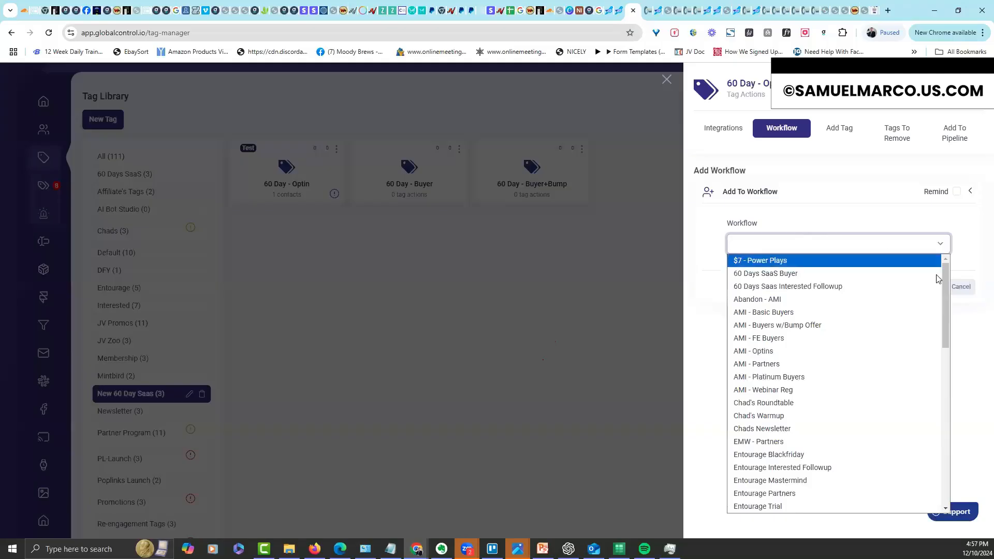
pyautogui.moveTo(946, 311); pyautogui.dragTo(939, 255)
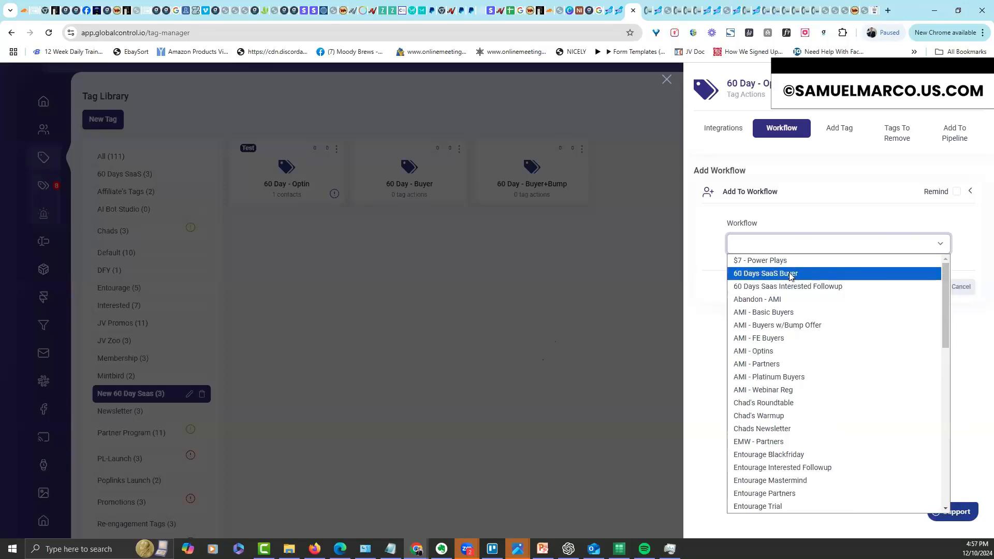
pyautogui.click(951, 284)
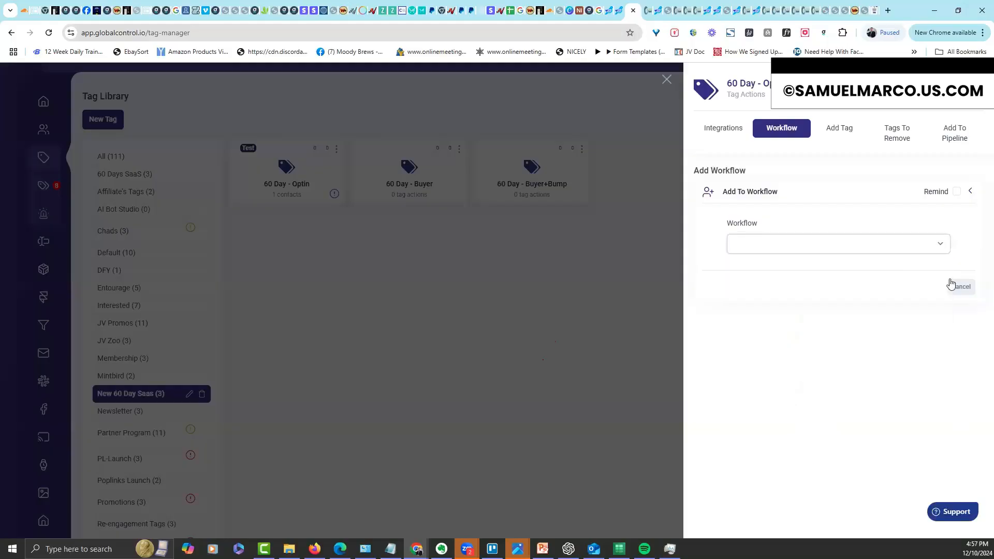
pyautogui.click(936, 249)
pyautogui.moveTo(942, 294); pyautogui.dragTo(915, 474)
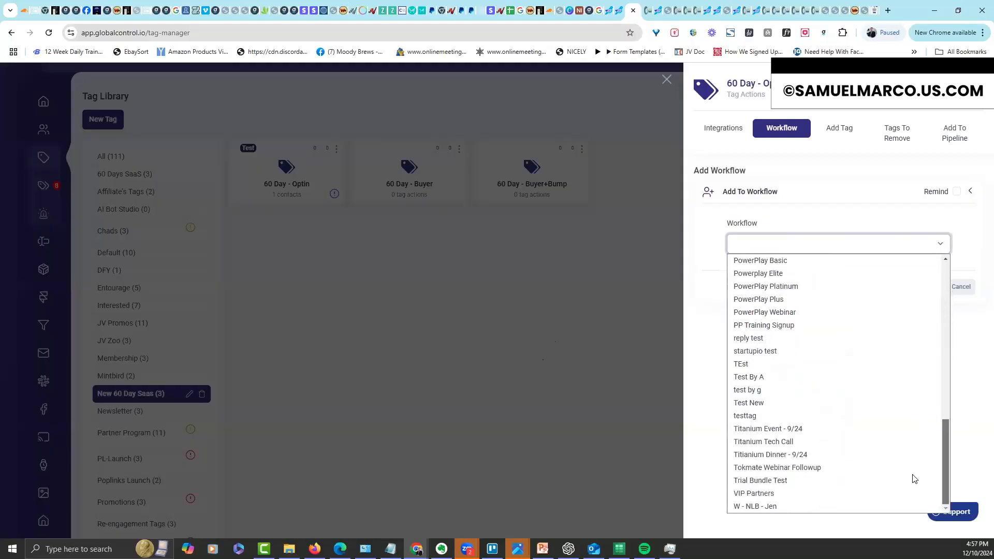
pyautogui.scroll(12, 919, 442)
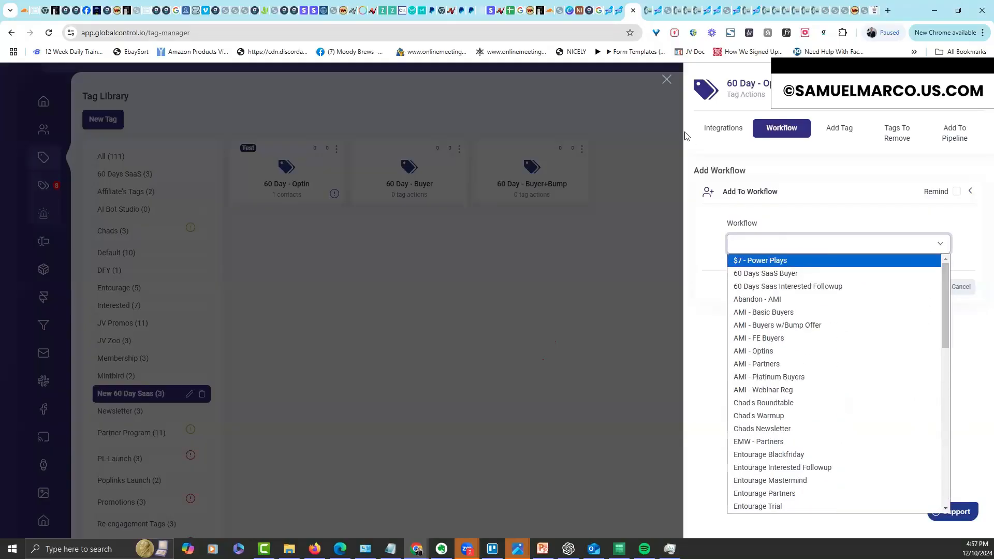
pyautogui.click(601, 32)
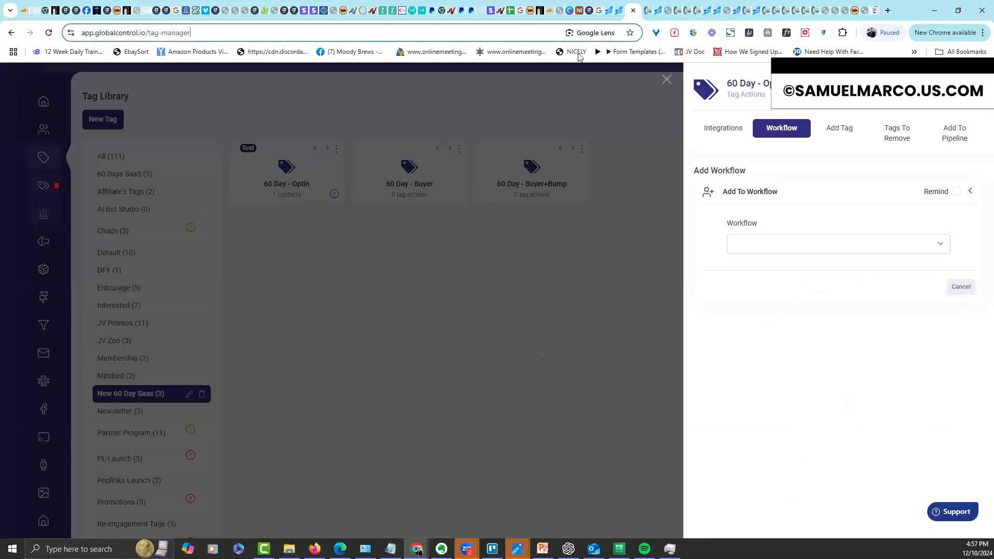
pyautogui.click(481, 263)
pyautogui.click(667, 79)
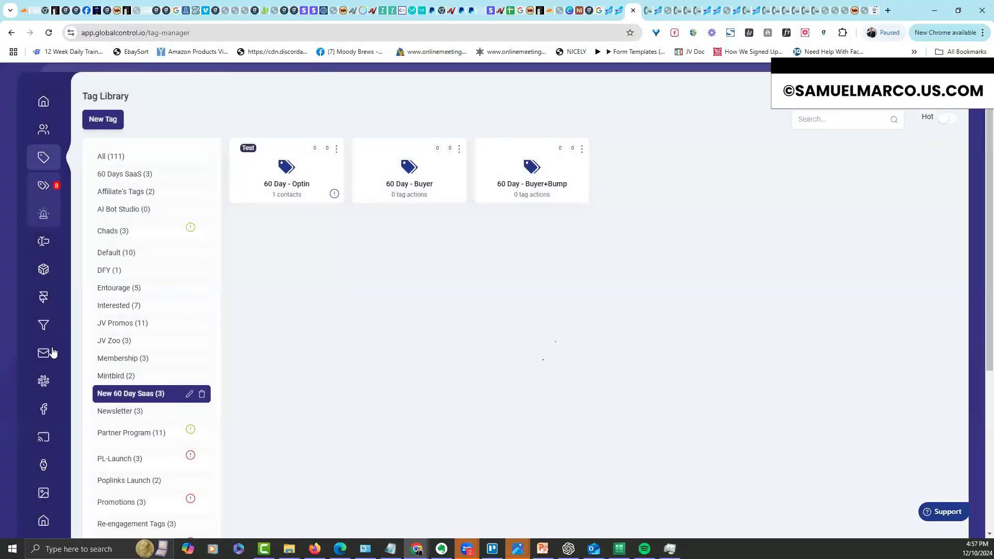
pyautogui.click(51, 353)
pyautogui.click(43, 466)
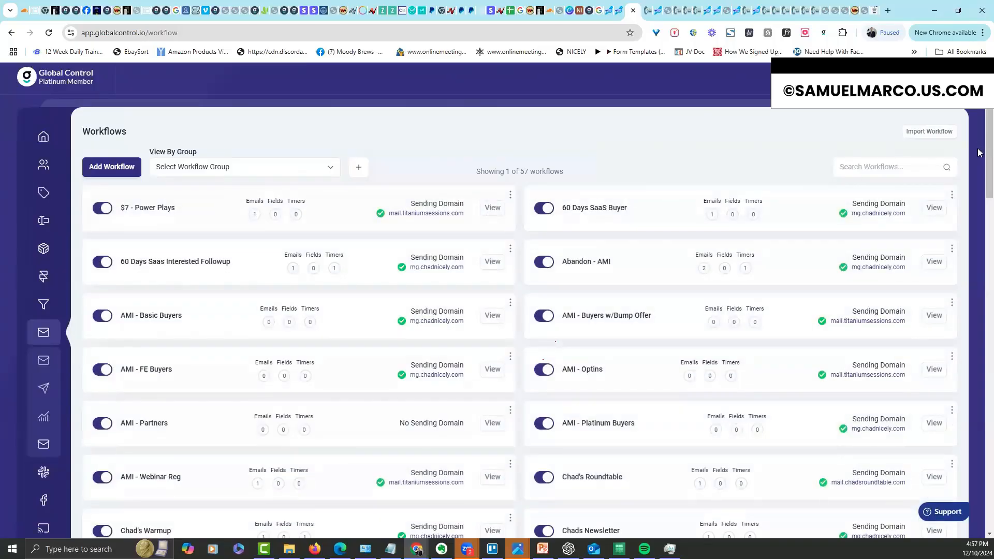
pyautogui.moveTo(990, 136); pyautogui.dragTo(989, 469)
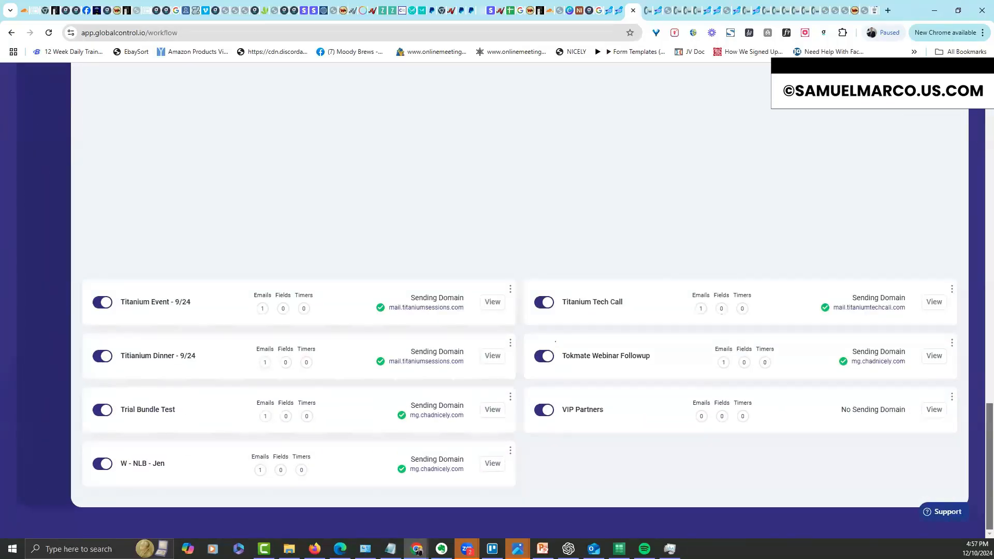
pyautogui.scroll(10, 927, 277)
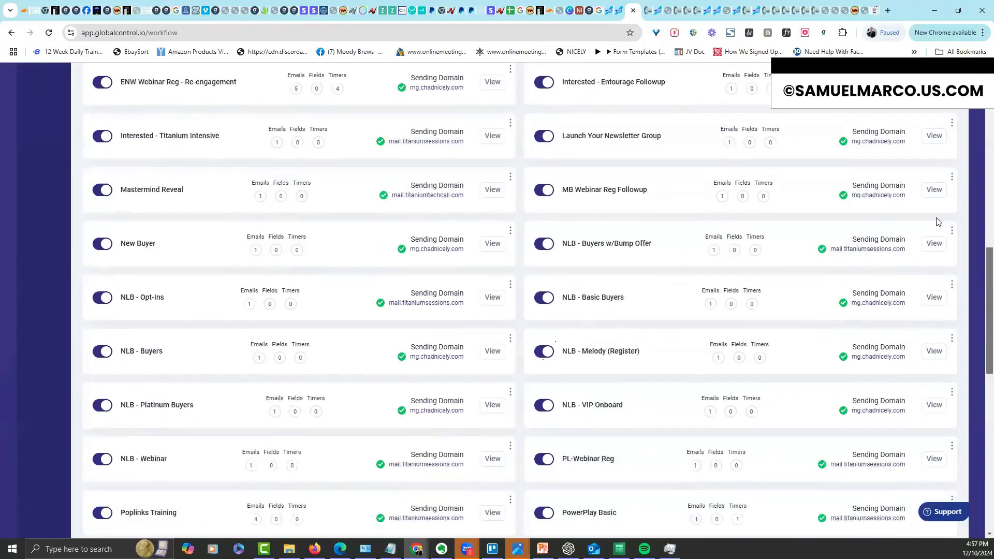
pyautogui.scroll(10, 926, 277)
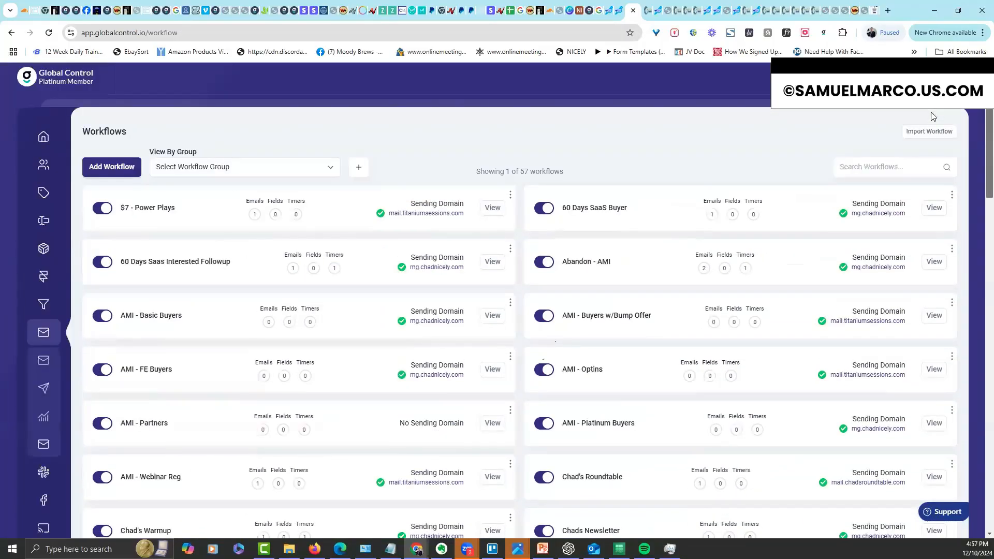
pyautogui.scroll(-20, 717, 488)
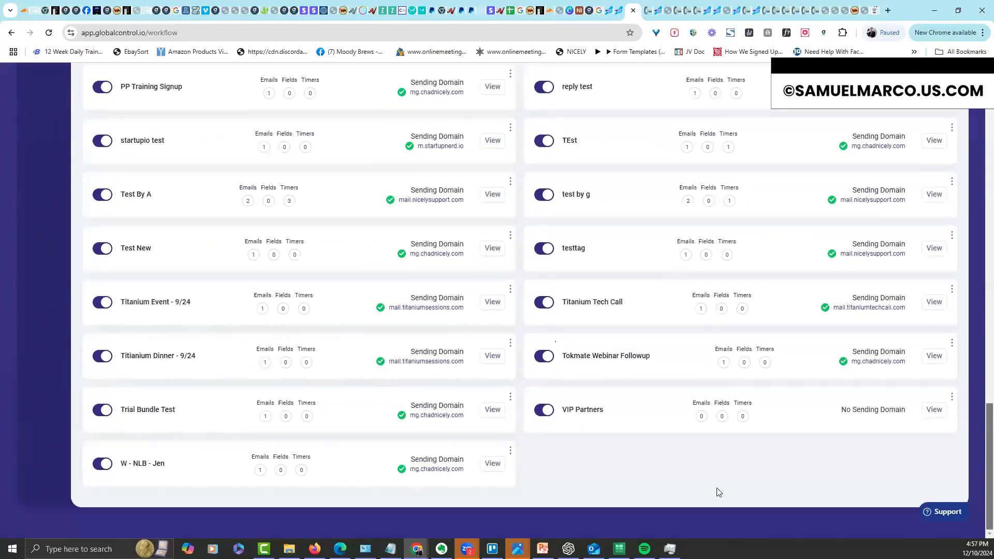
pyautogui.click(491, 466)
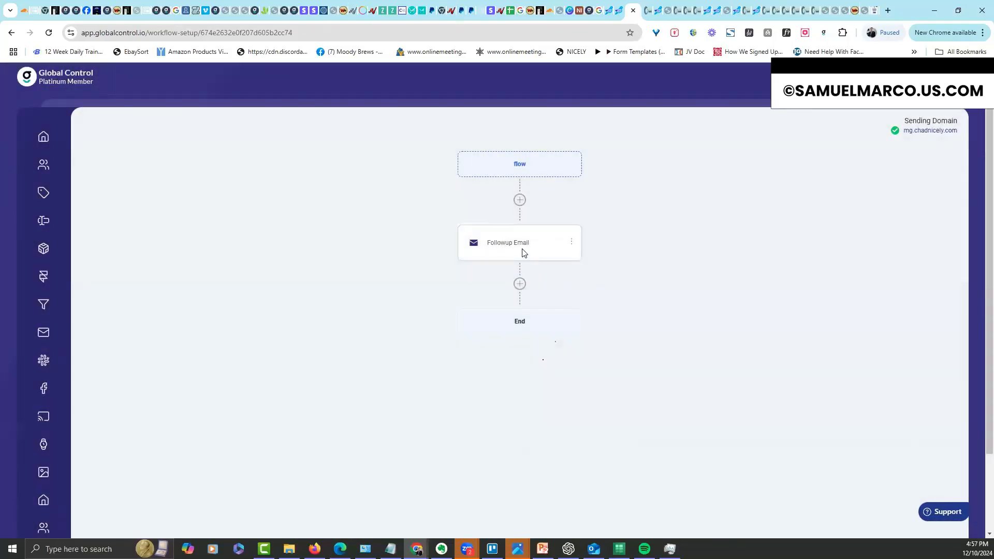
pyautogui.click(523, 249)
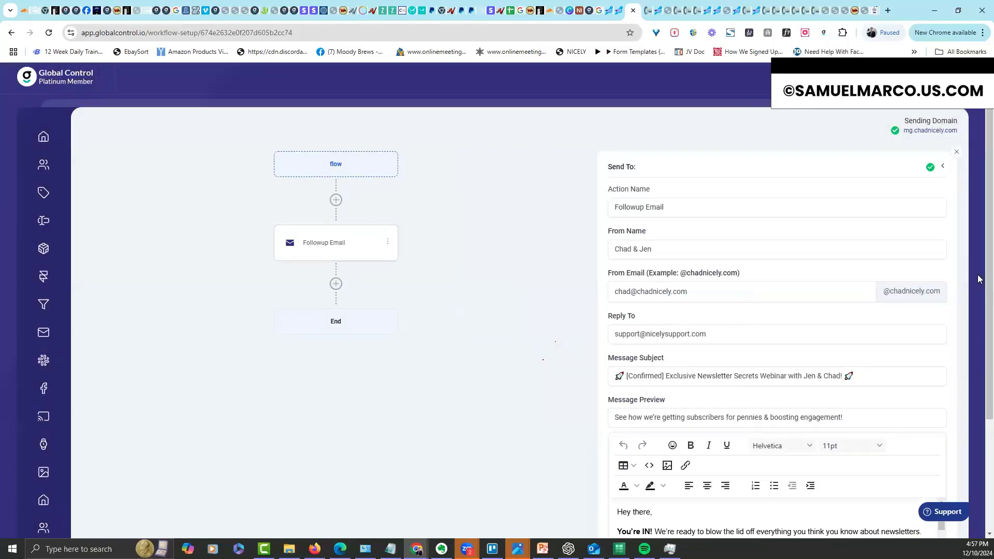
pyautogui.click(44, 334)
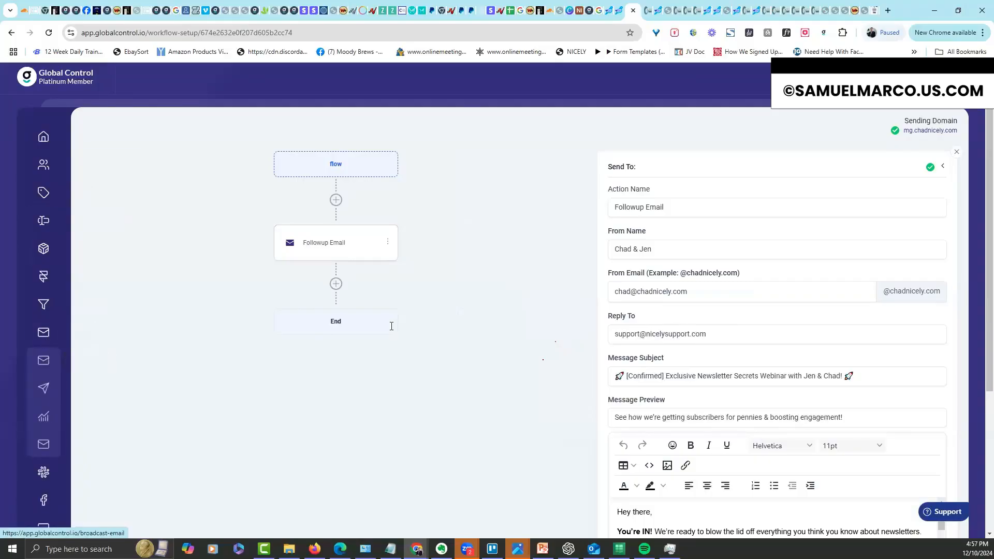
pyautogui.click(42, 199)
pyautogui.click(44, 221)
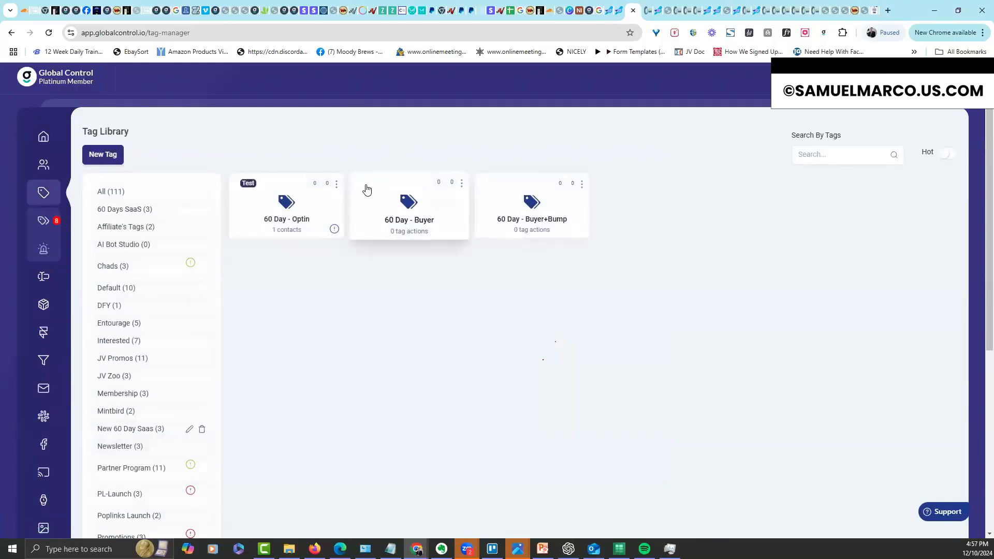
# Assign the 60 Days SaaS Buyer workflow to the 60 Day - Optin tag and save
pyautogui.click(336, 184)
pyautogui.click(304, 206)
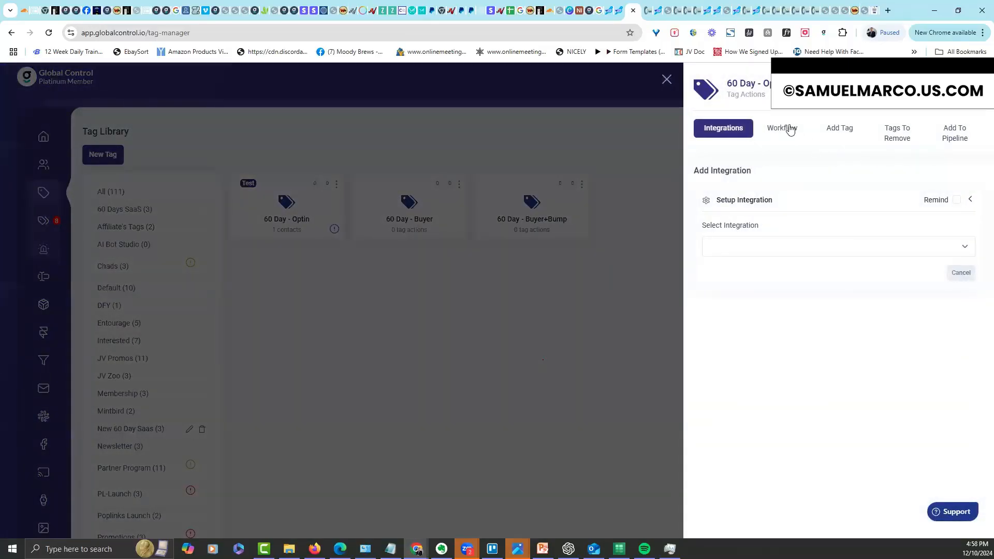
pyautogui.click(790, 129)
pyautogui.click(799, 244)
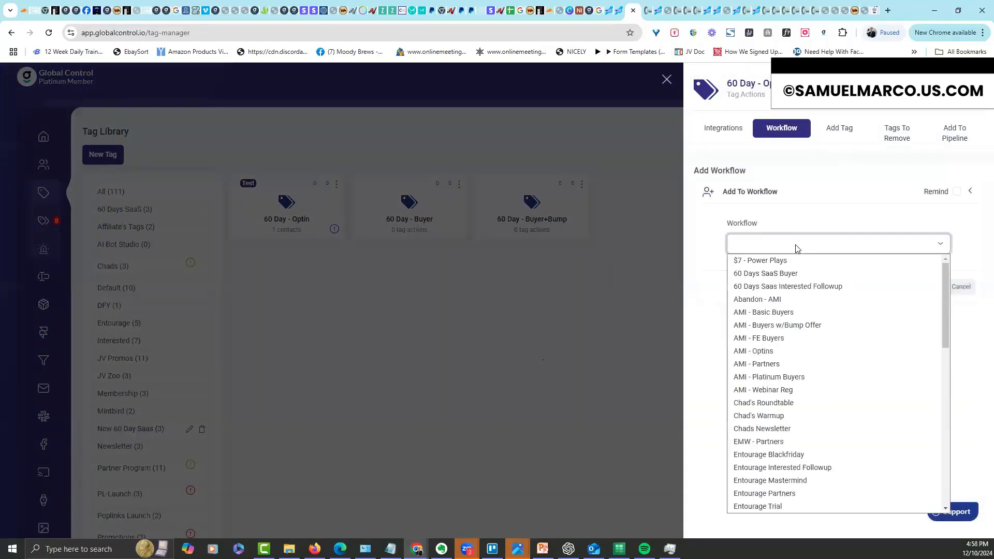
pyautogui.click(785, 274)
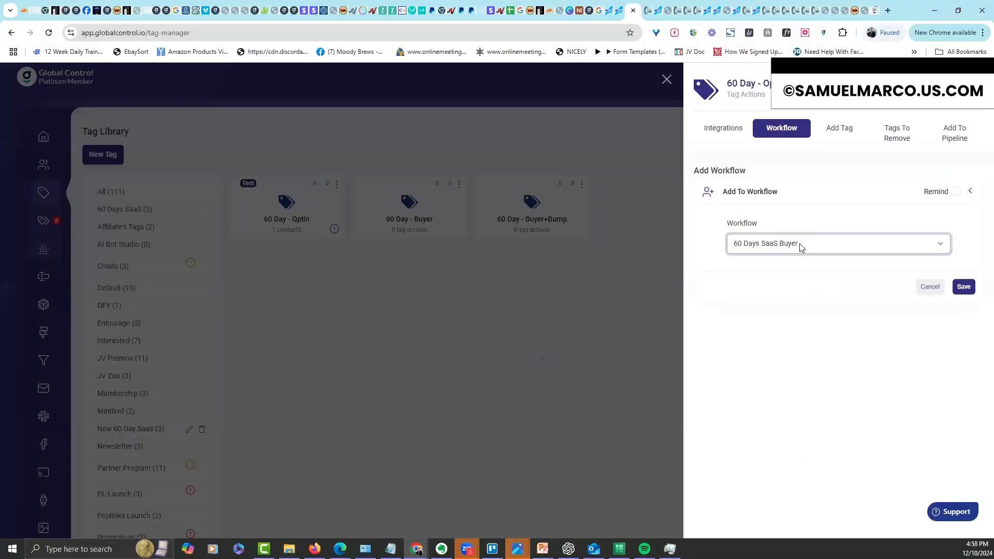
pyautogui.click(964, 287)
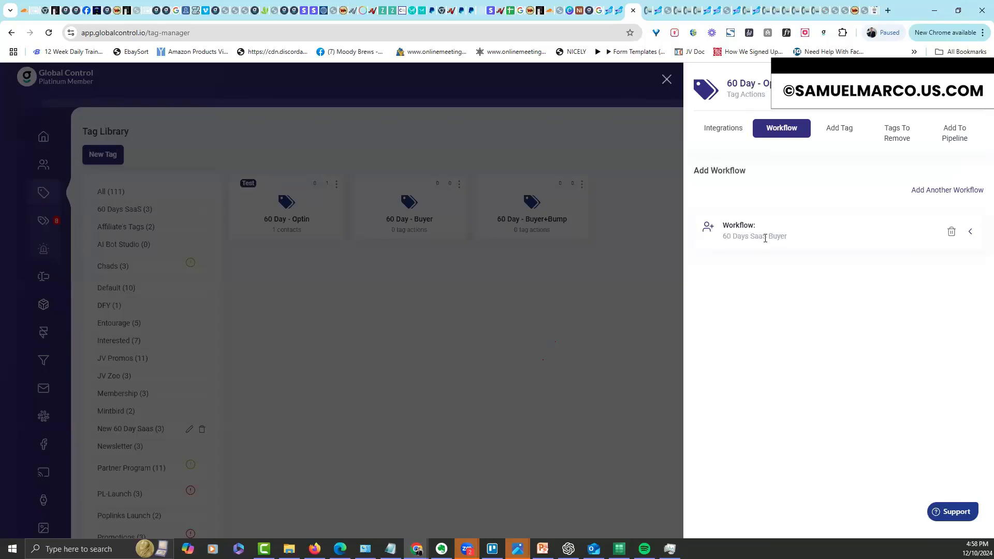
# Review the tag's integration, workflow, add-tags, remove-tags and pipeline settings, then close the drawer
pyautogui.click(723, 129)
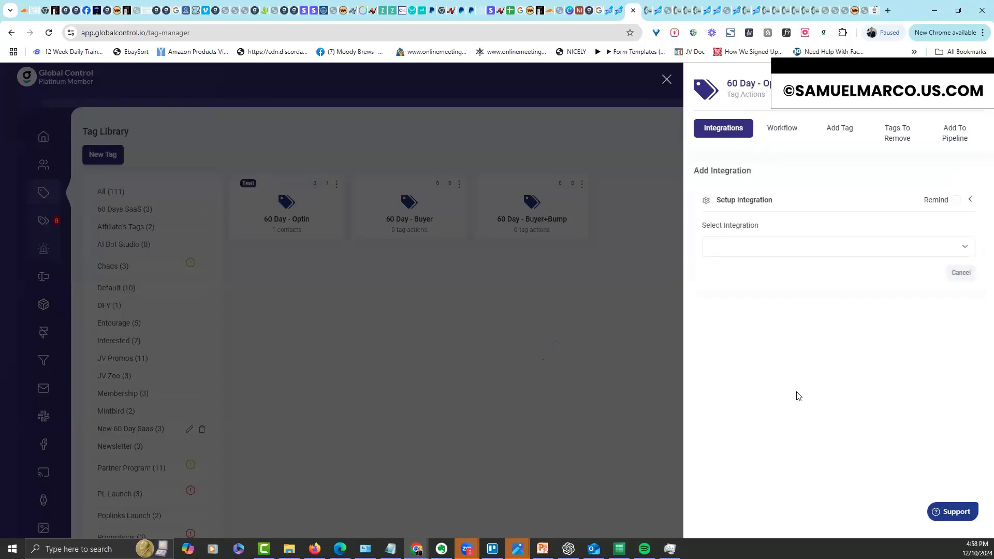
pyautogui.click(785, 130)
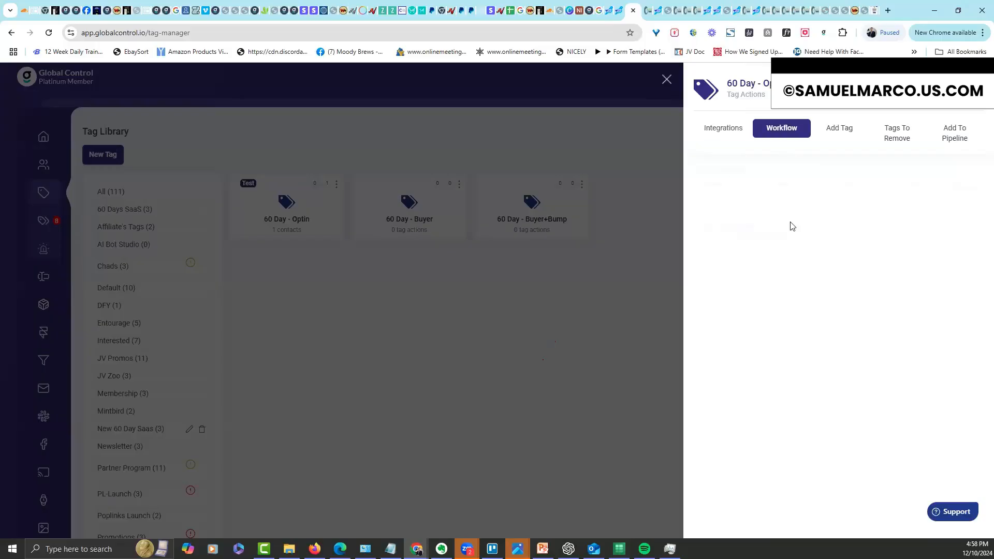
pyautogui.click(841, 139)
pyautogui.click(773, 244)
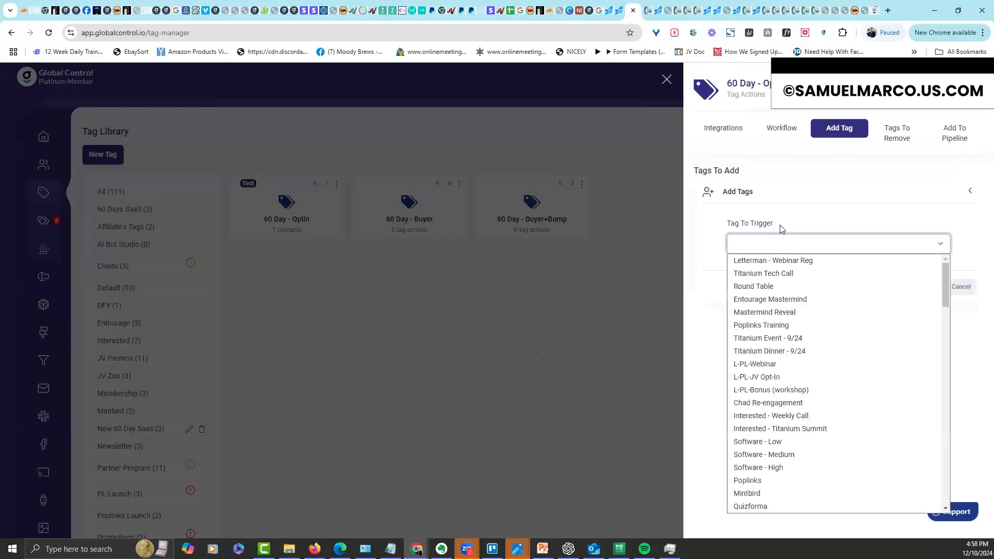
pyautogui.click(791, 222)
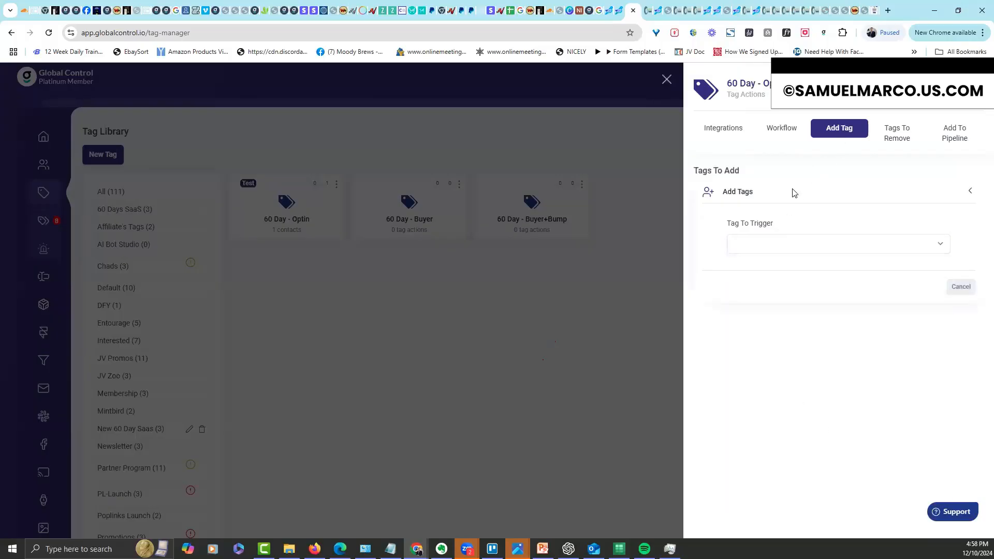
pyautogui.click(761, 251)
pyautogui.click(822, 213)
pyautogui.click(906, 138)
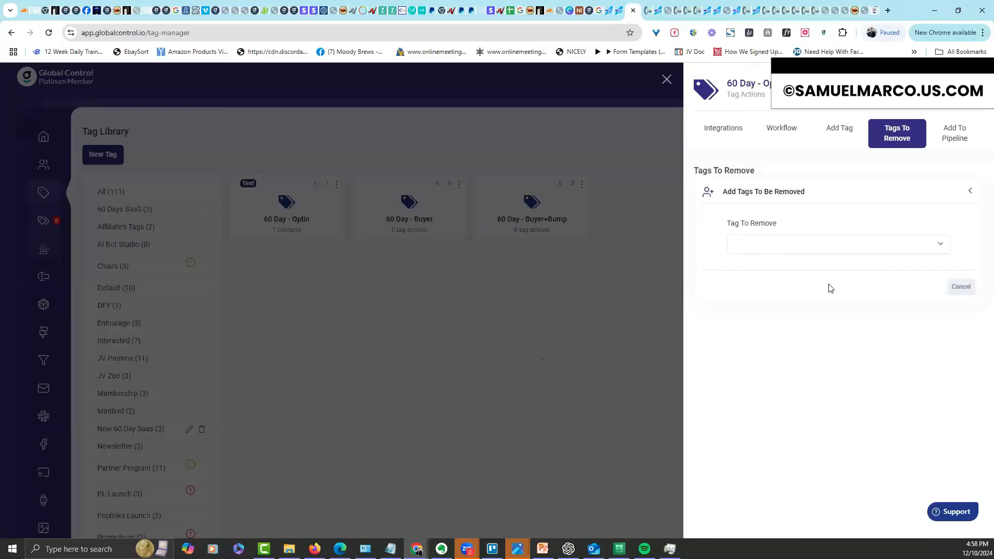
pyautogui.click(957, 145)
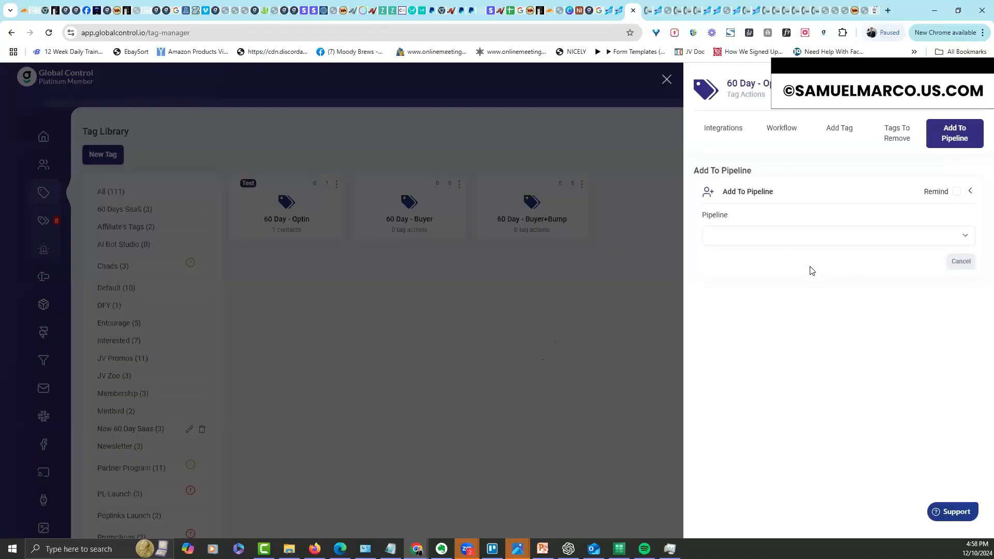
pyautogui.click(733, 130)
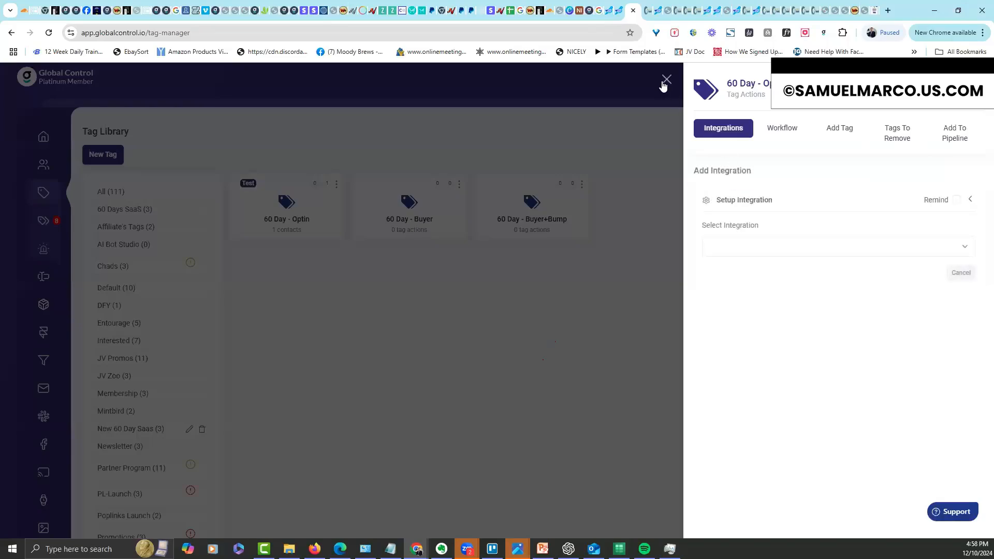
pyautogui.click(667, 81)
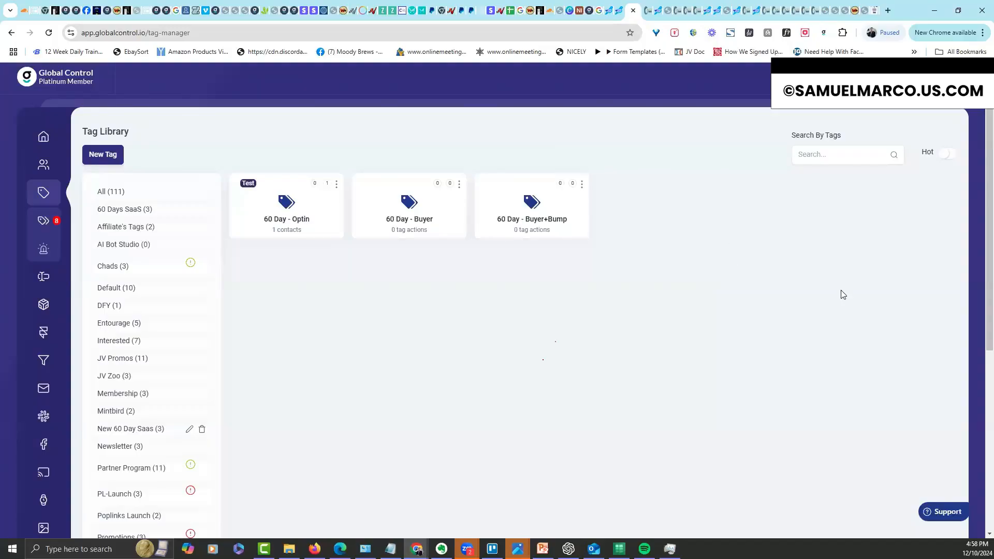
# Present the Steps To Follow slide from the current slide, exit the show, and minimise PowerPoint
pyautogui.hotkey('alt', 'Tab')
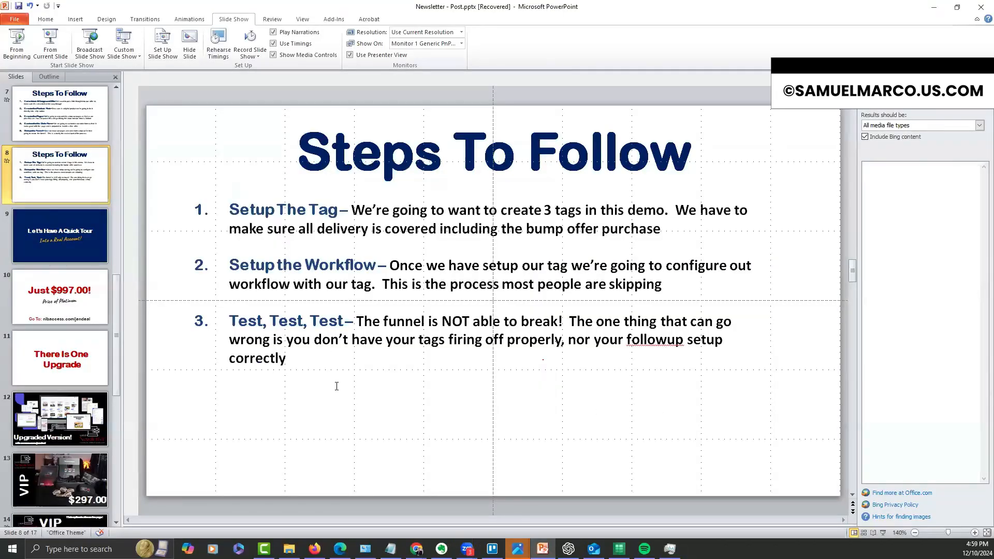
pyautogui.click(51, 46)
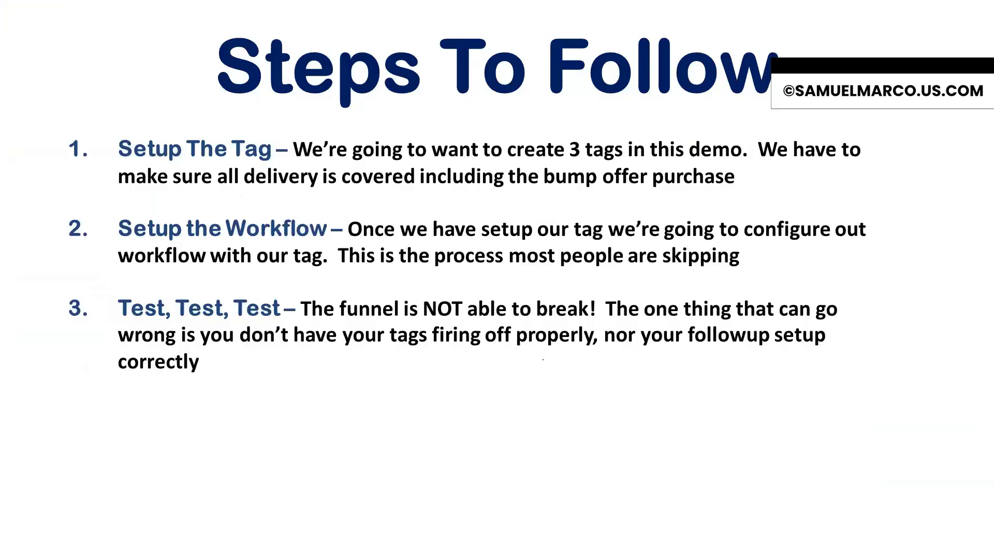
pyautogui.press('Escape')
pyautogui.click(639, 406)
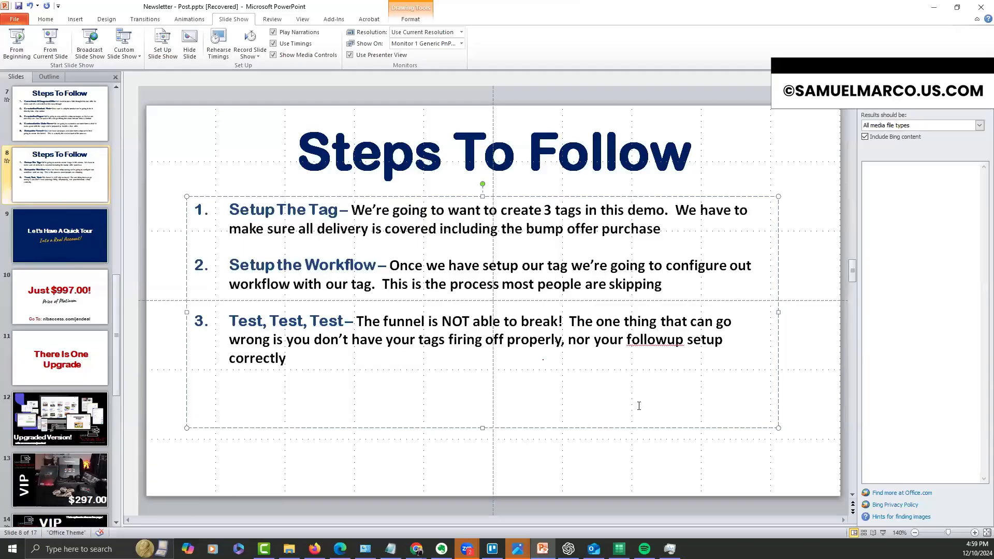
pyautogui.click(934, 7)
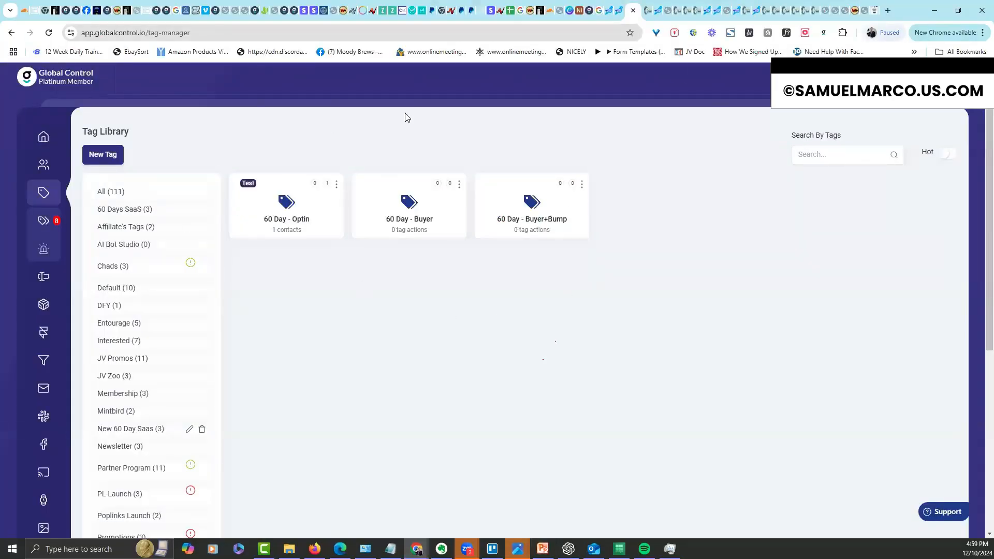
# Open the 60 Day Sheets live link, change the number in the test e-mail address, and advance to payment
pyautogui.hotkey('ctrl', 'shift', 'Tab')
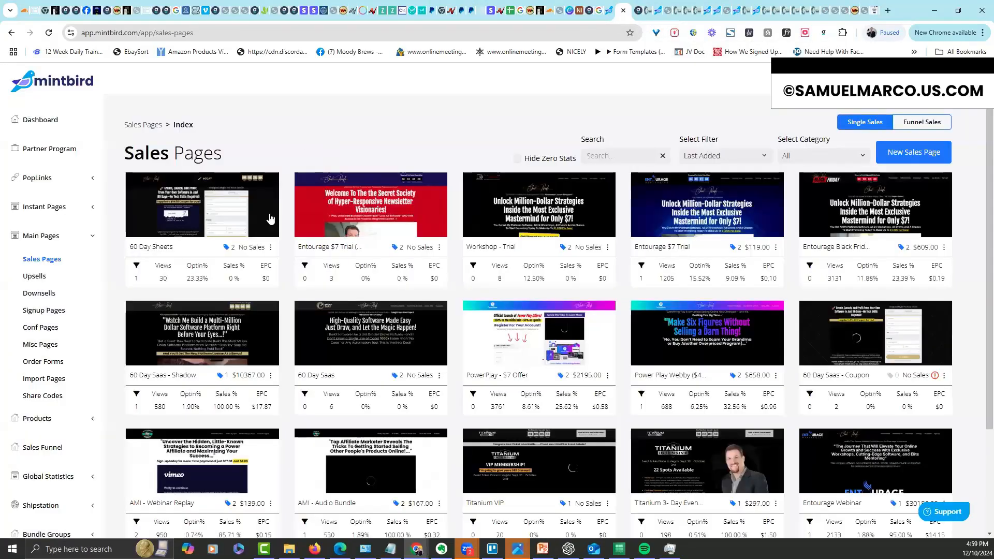
pyautogui.click(271, 247)
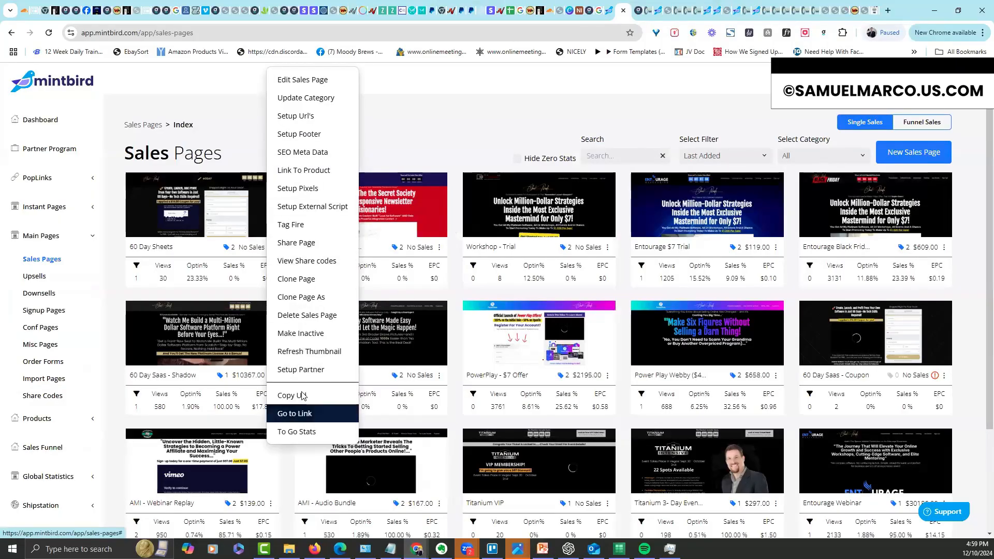
pyautogui.click(295, 413)
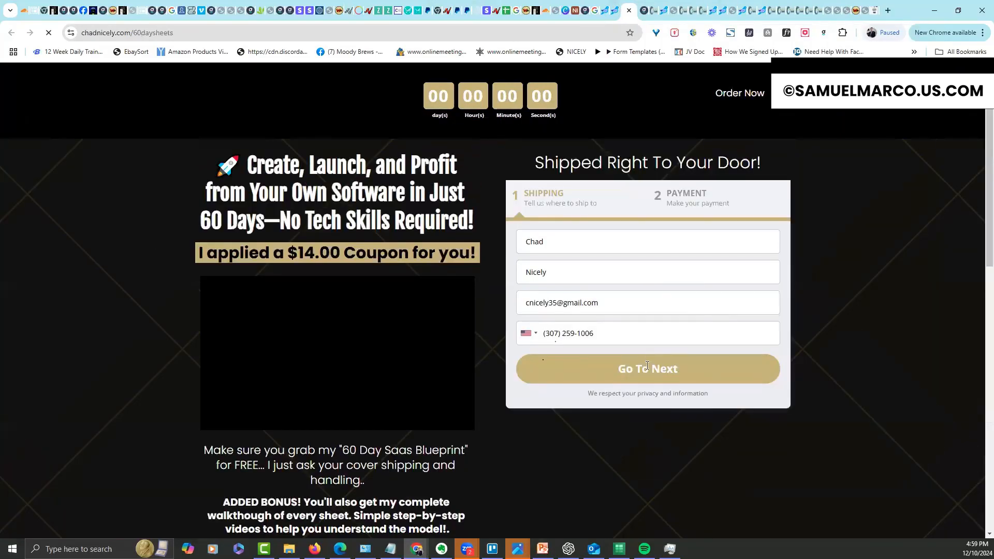
pyautogui.moveTo(558, 301); pyautogui.dragTo(555, 303)
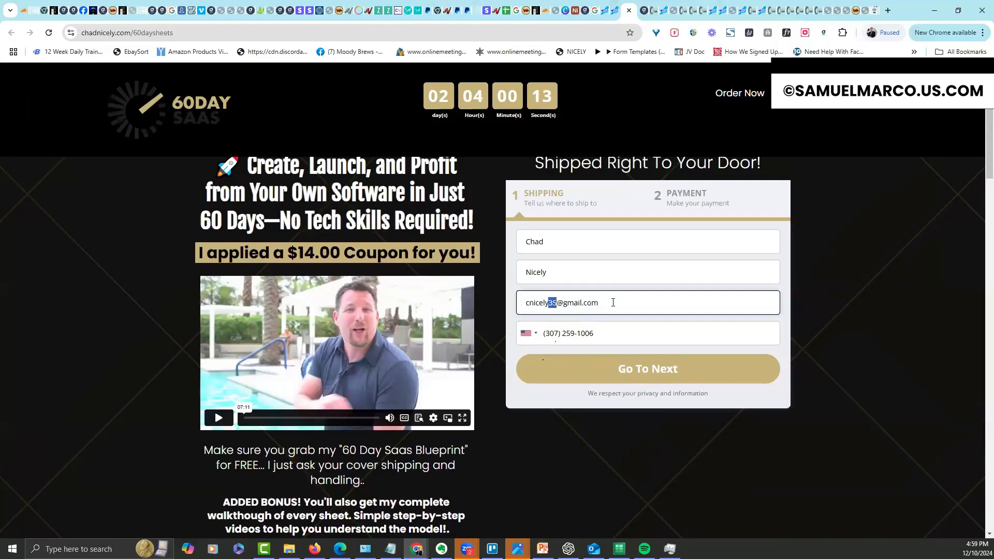
pyautogui.write('09876')
pyautogui.click(642, 370)
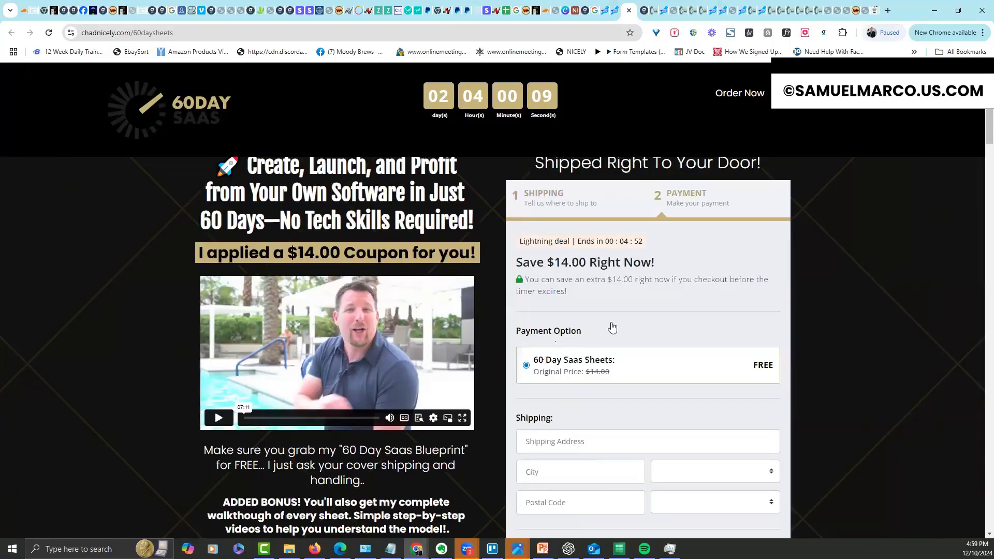
pyautogui.click(615, 13)
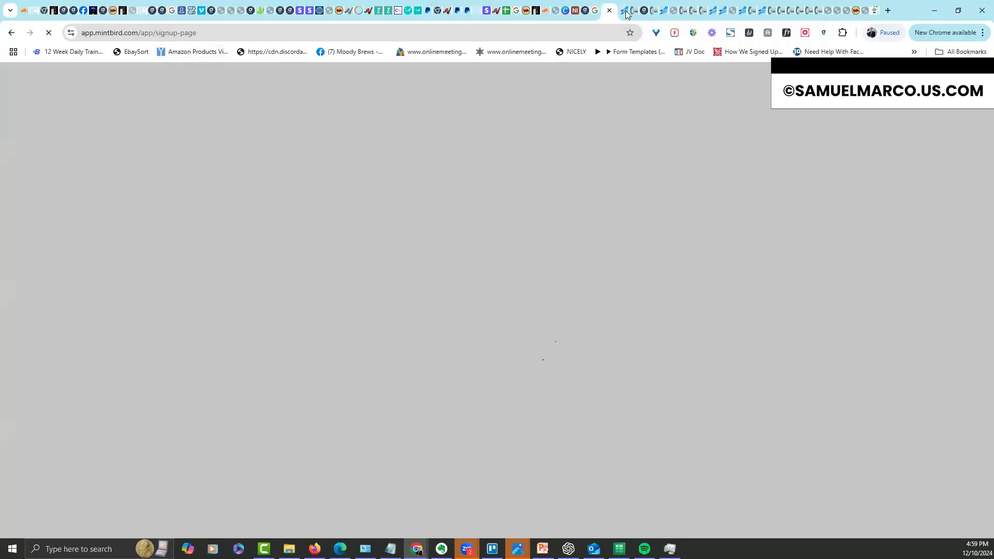
# Open Global Control's Contacts list and check the newest contact carries the 60 Day - Optin tag
pyautogui.click(585, 11)
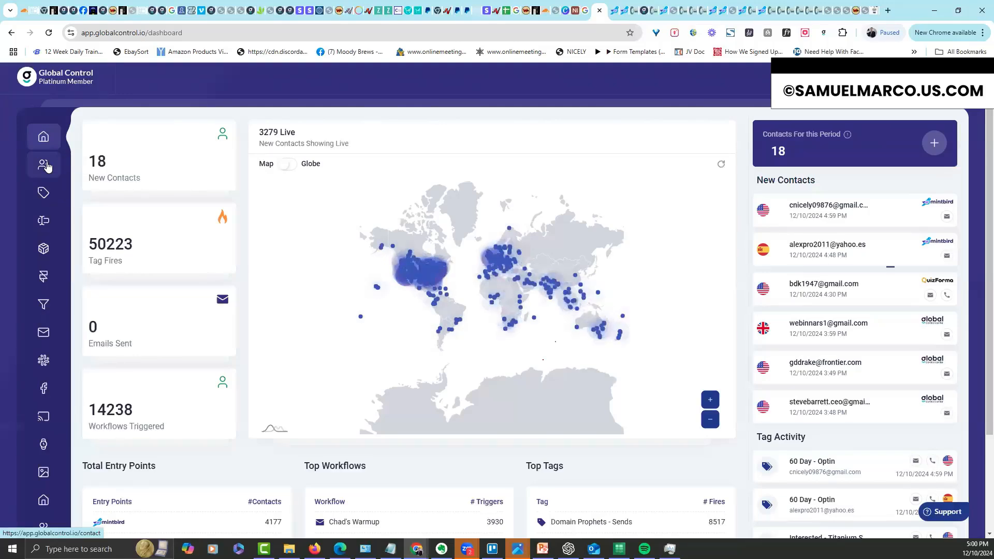
pyautogui.click(43, 170)
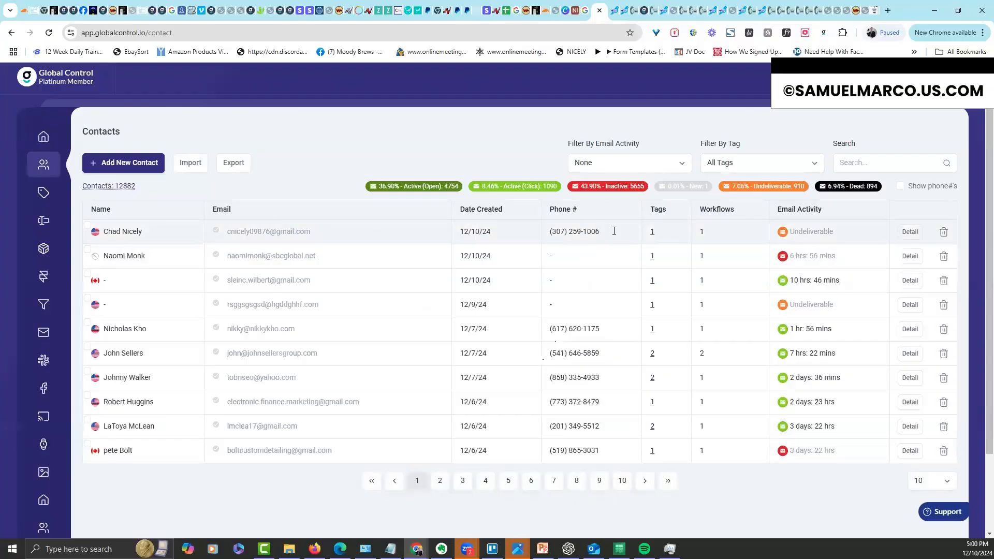
pyautogui.moveTo(653, 235)
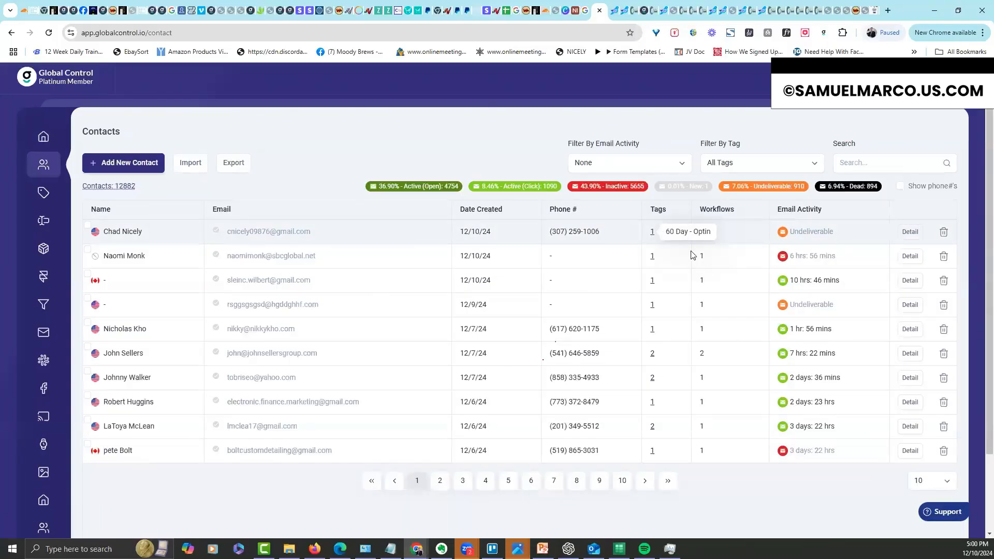
pyautogui.click(910, 233)
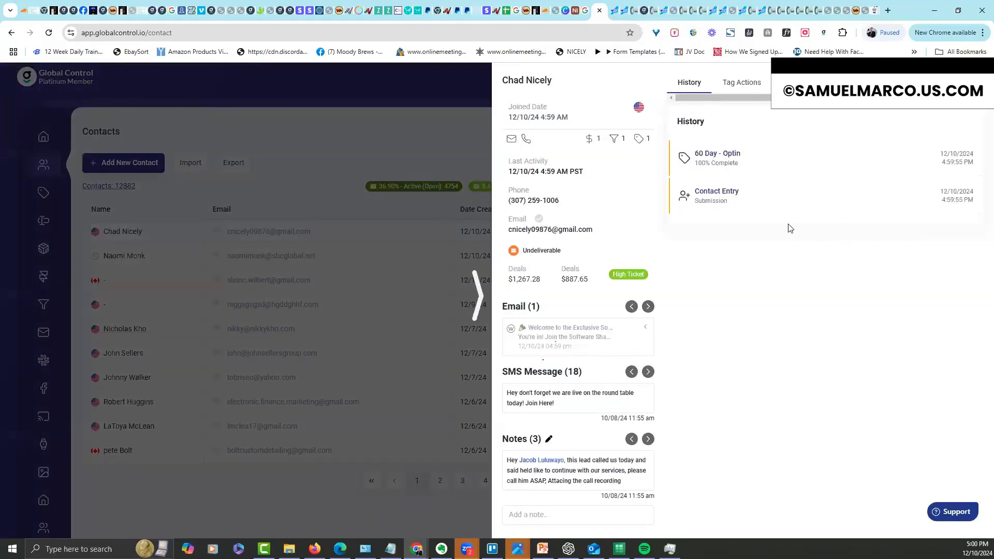
pyautogui.click(752, 86)
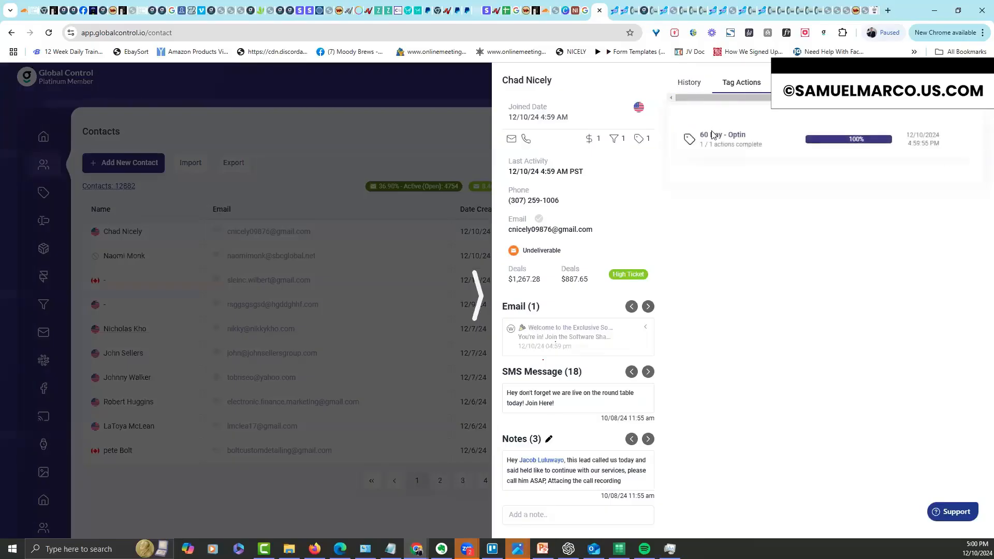
pyautogui.click(962, 143)
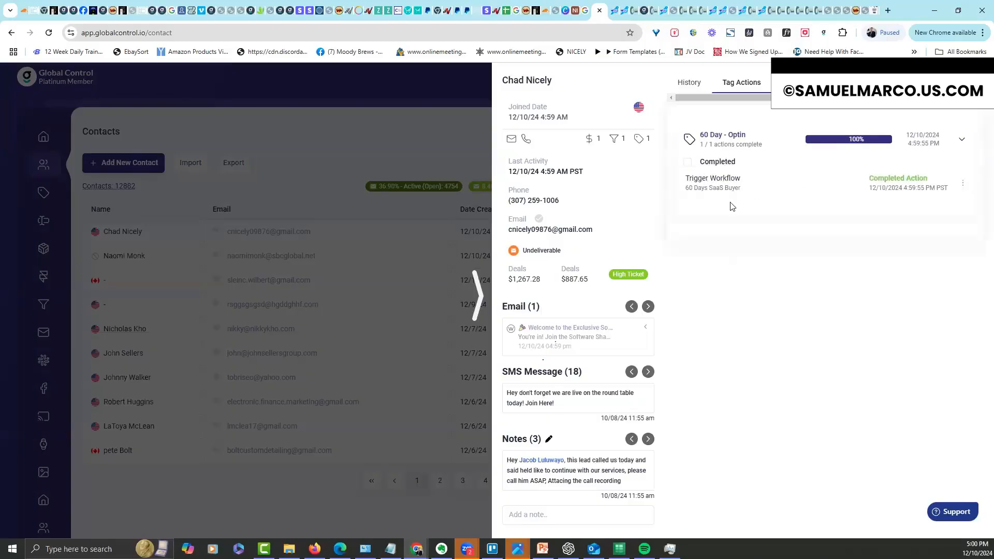
pyautogui.click(721, 165)
pyautogui.doubleClick(791, 191)
pyautogui.click(792, 191)
pyautogui.click(962, 141)
pyautogui.click(962, 139)
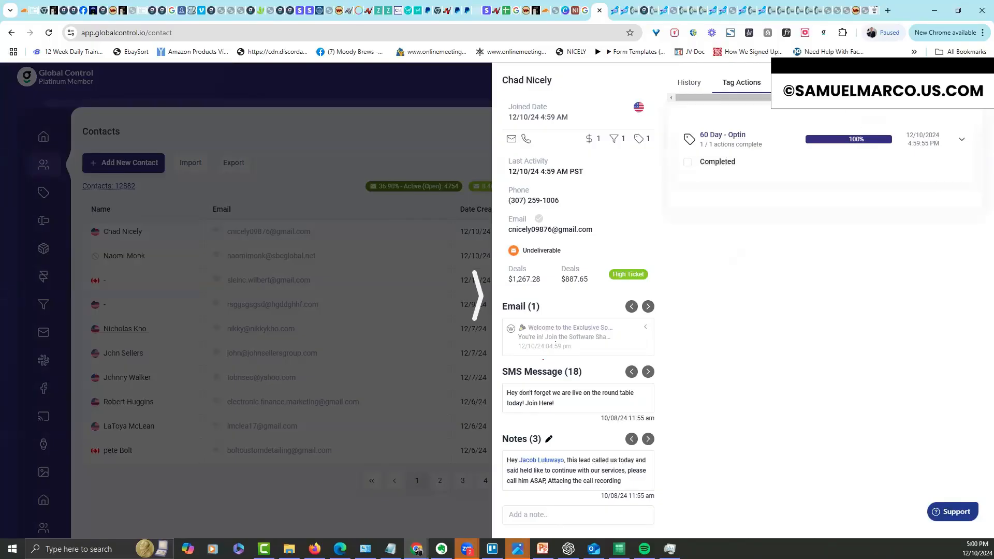
pyautogui.click(791, 83)
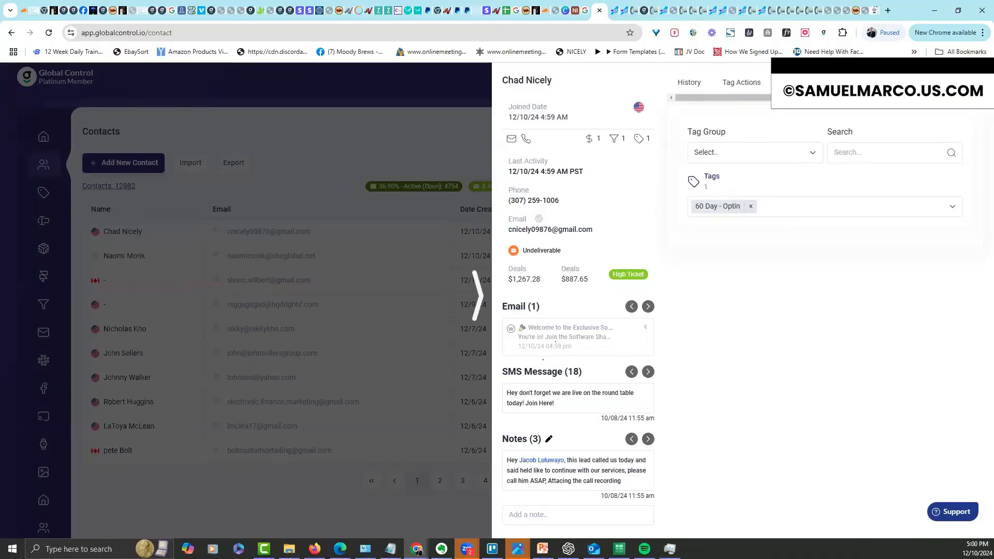
pyautogui.click(831, 82)
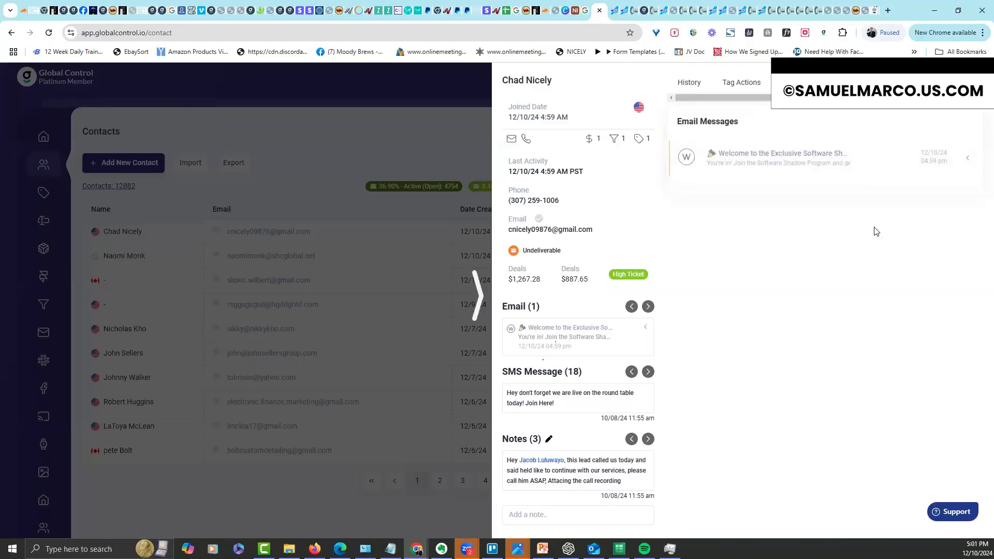
pyautogui.click(968, 160)
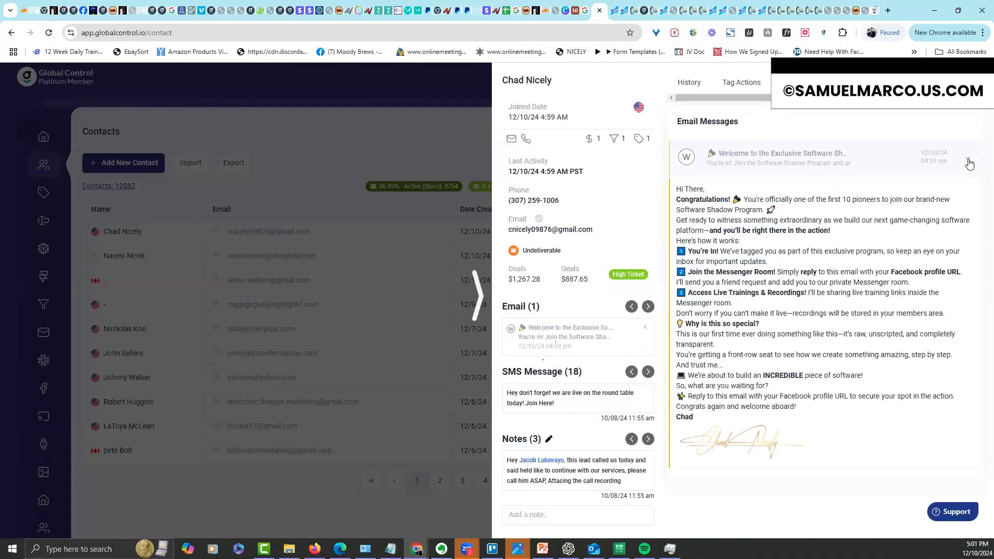
pyautogui.click(968, 162)
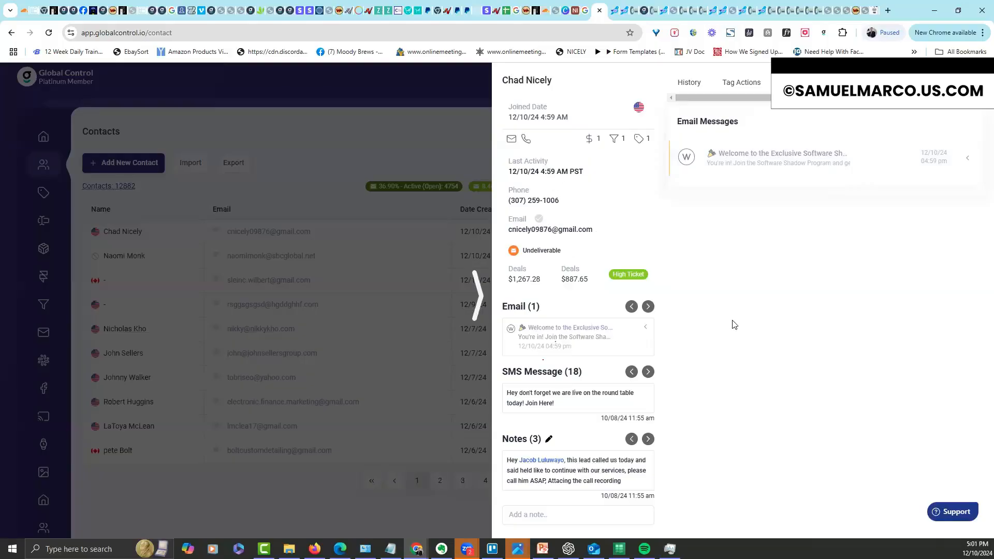
pyautogui.click(480, 296)
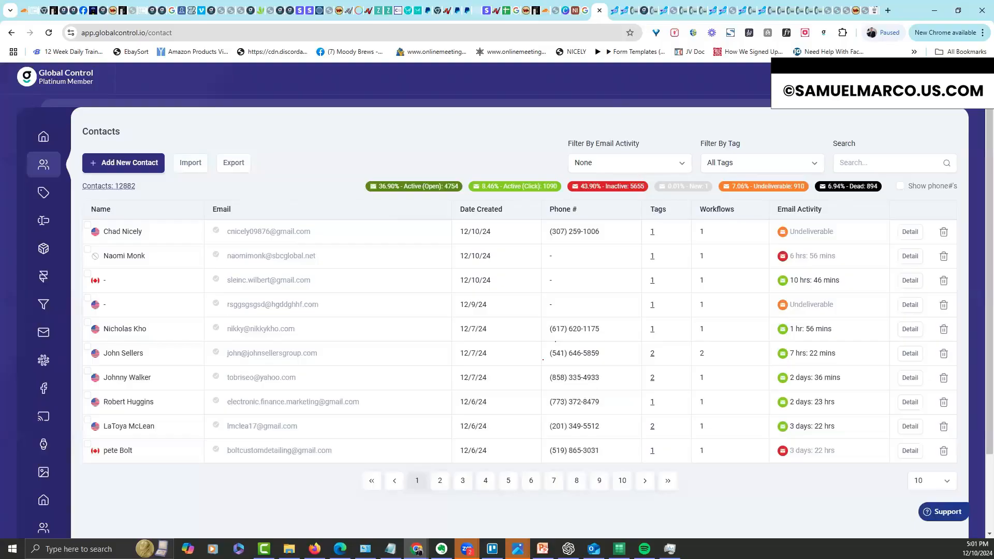
# Present slide 7 'Steps To Follow' full screen, revealing points 1–3 through 'Create the Pages'
pyautogui.hotkey('alt', 'Tab')
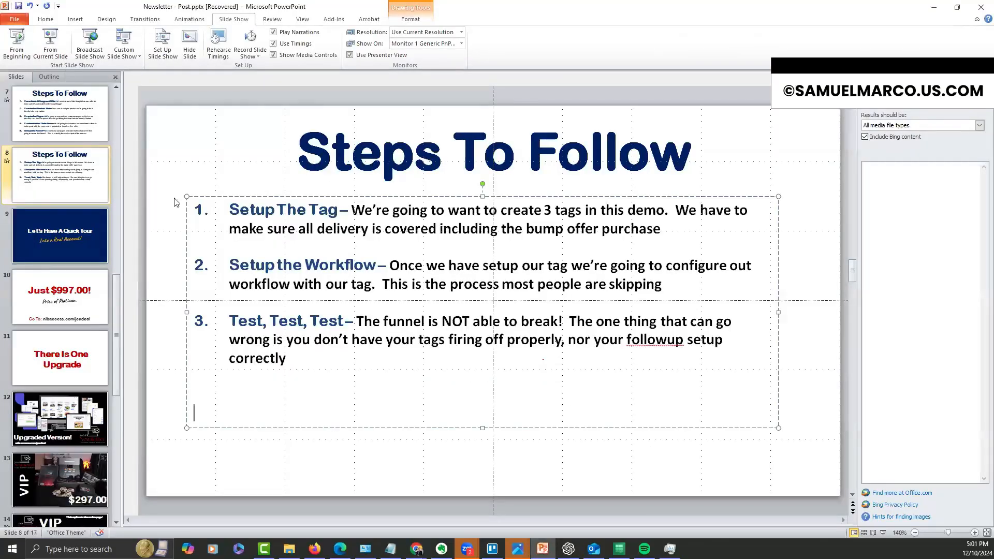
pyautogui.click(89, 122)
pyautogui.click(57, 55)
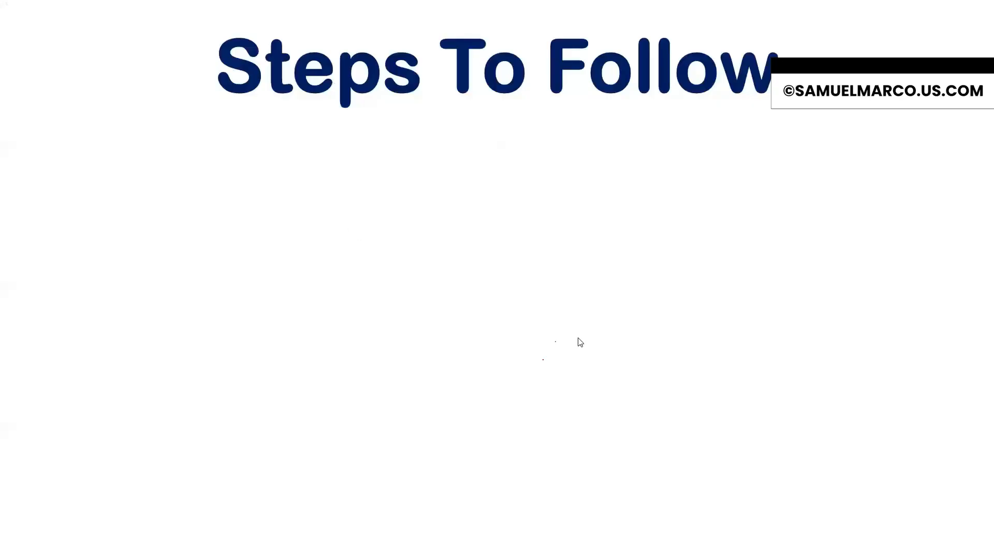
pyautogui.click(659, 417)
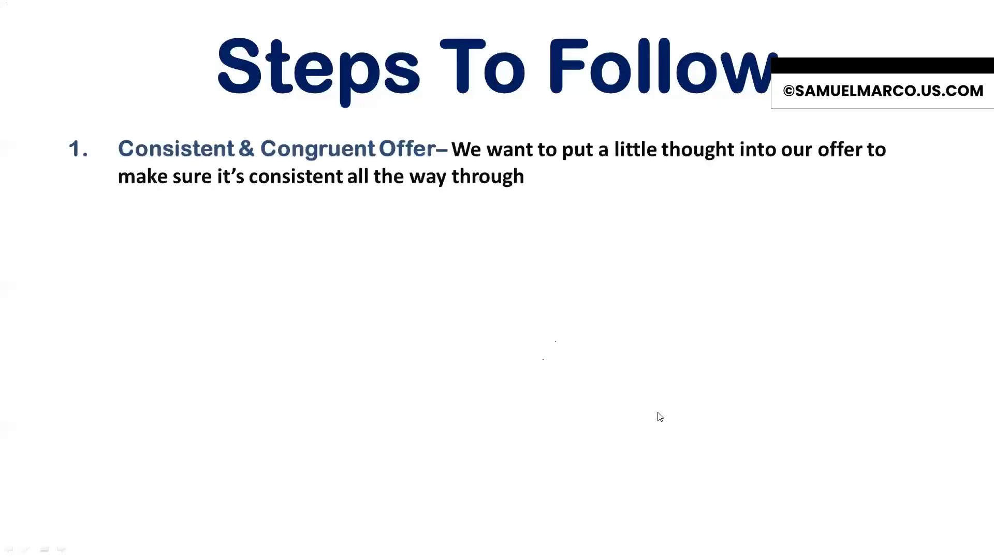
pyautogui.click(660, 416)
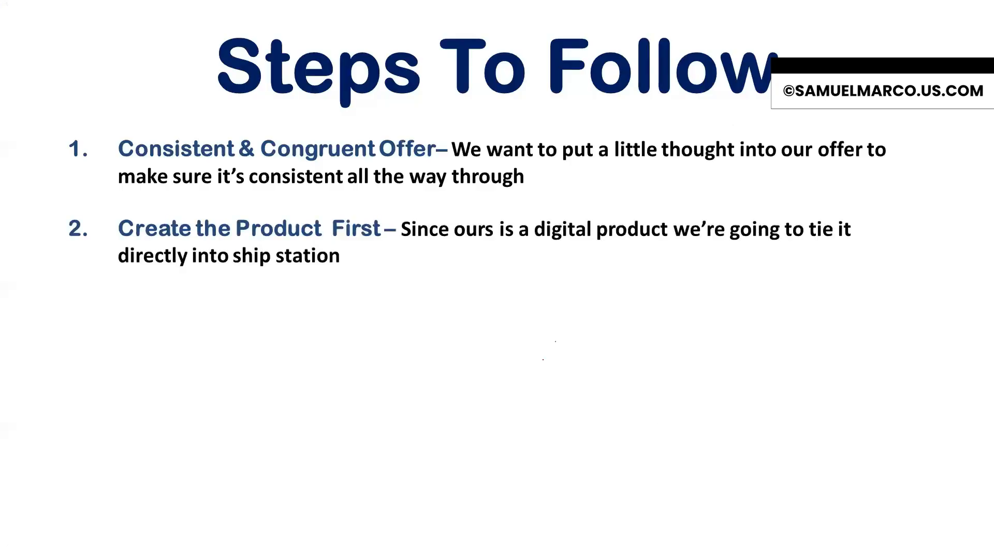
pyautogui.press('Right')
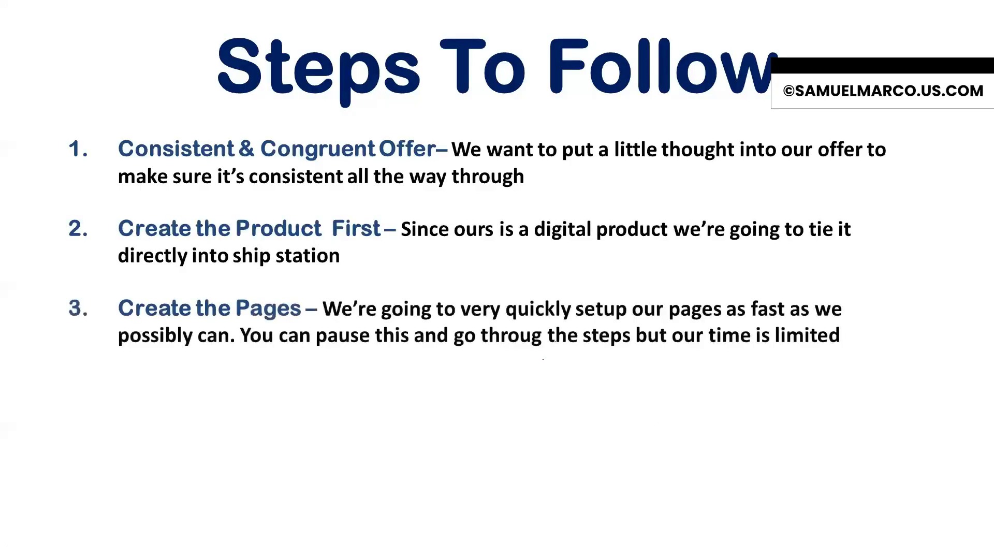